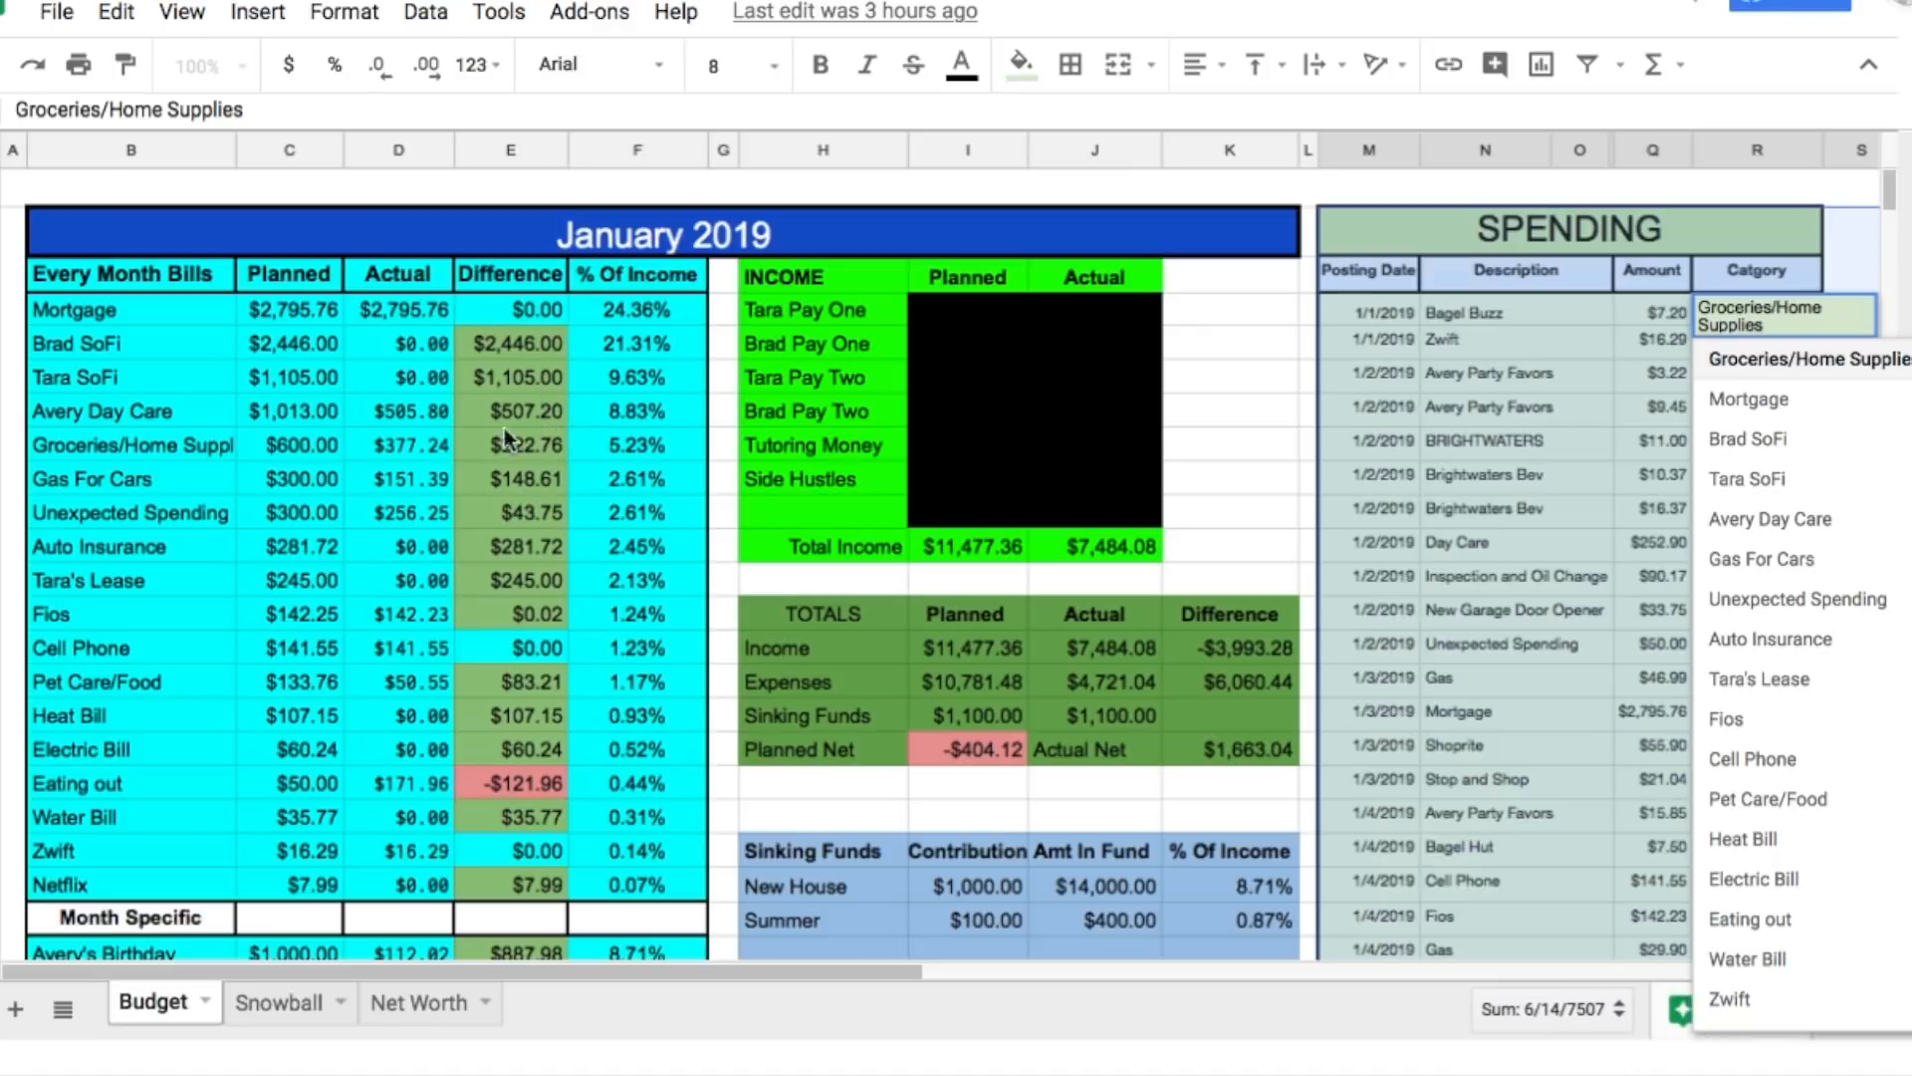
Step: Try setting the planned Fios amount to 0 in the January budget, and undo that change
left_click(306, 381)
left_click(329, 613)
type("0")
key("Return")
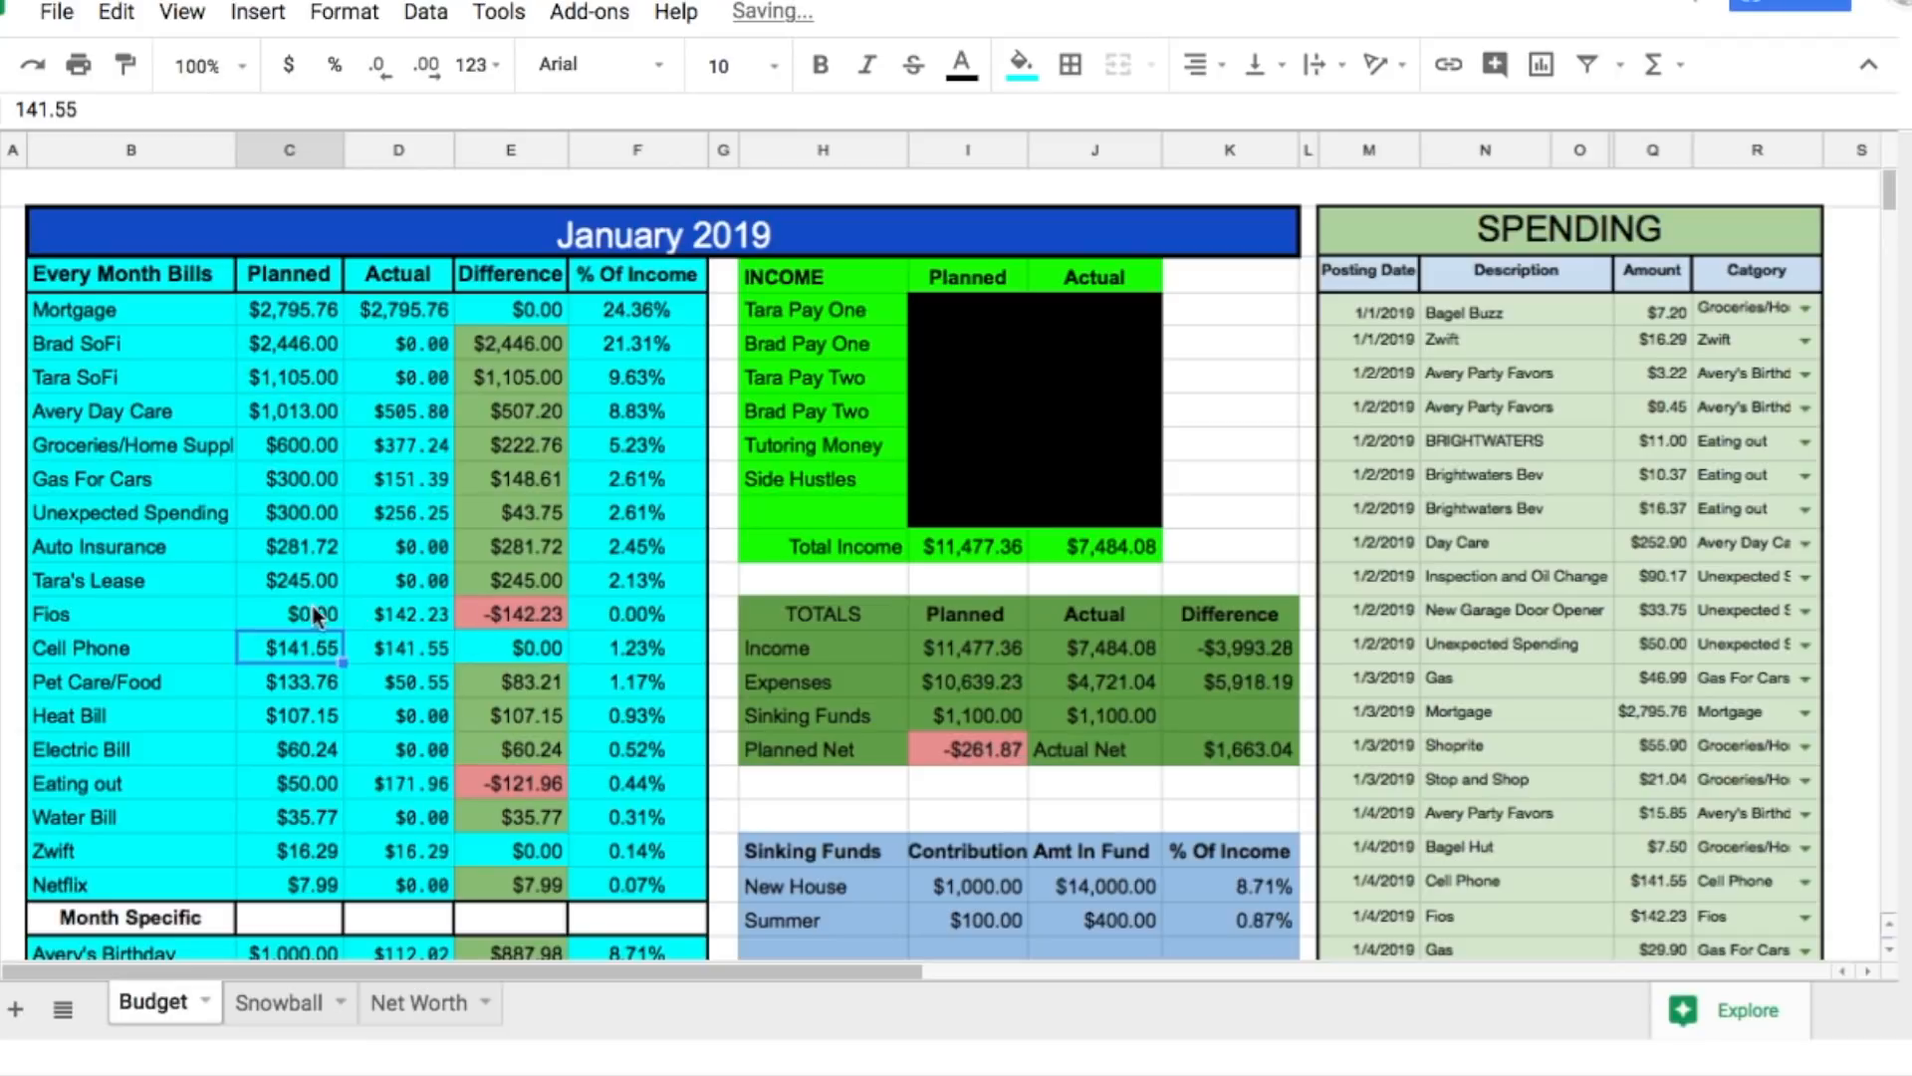
key("ctrl+z")
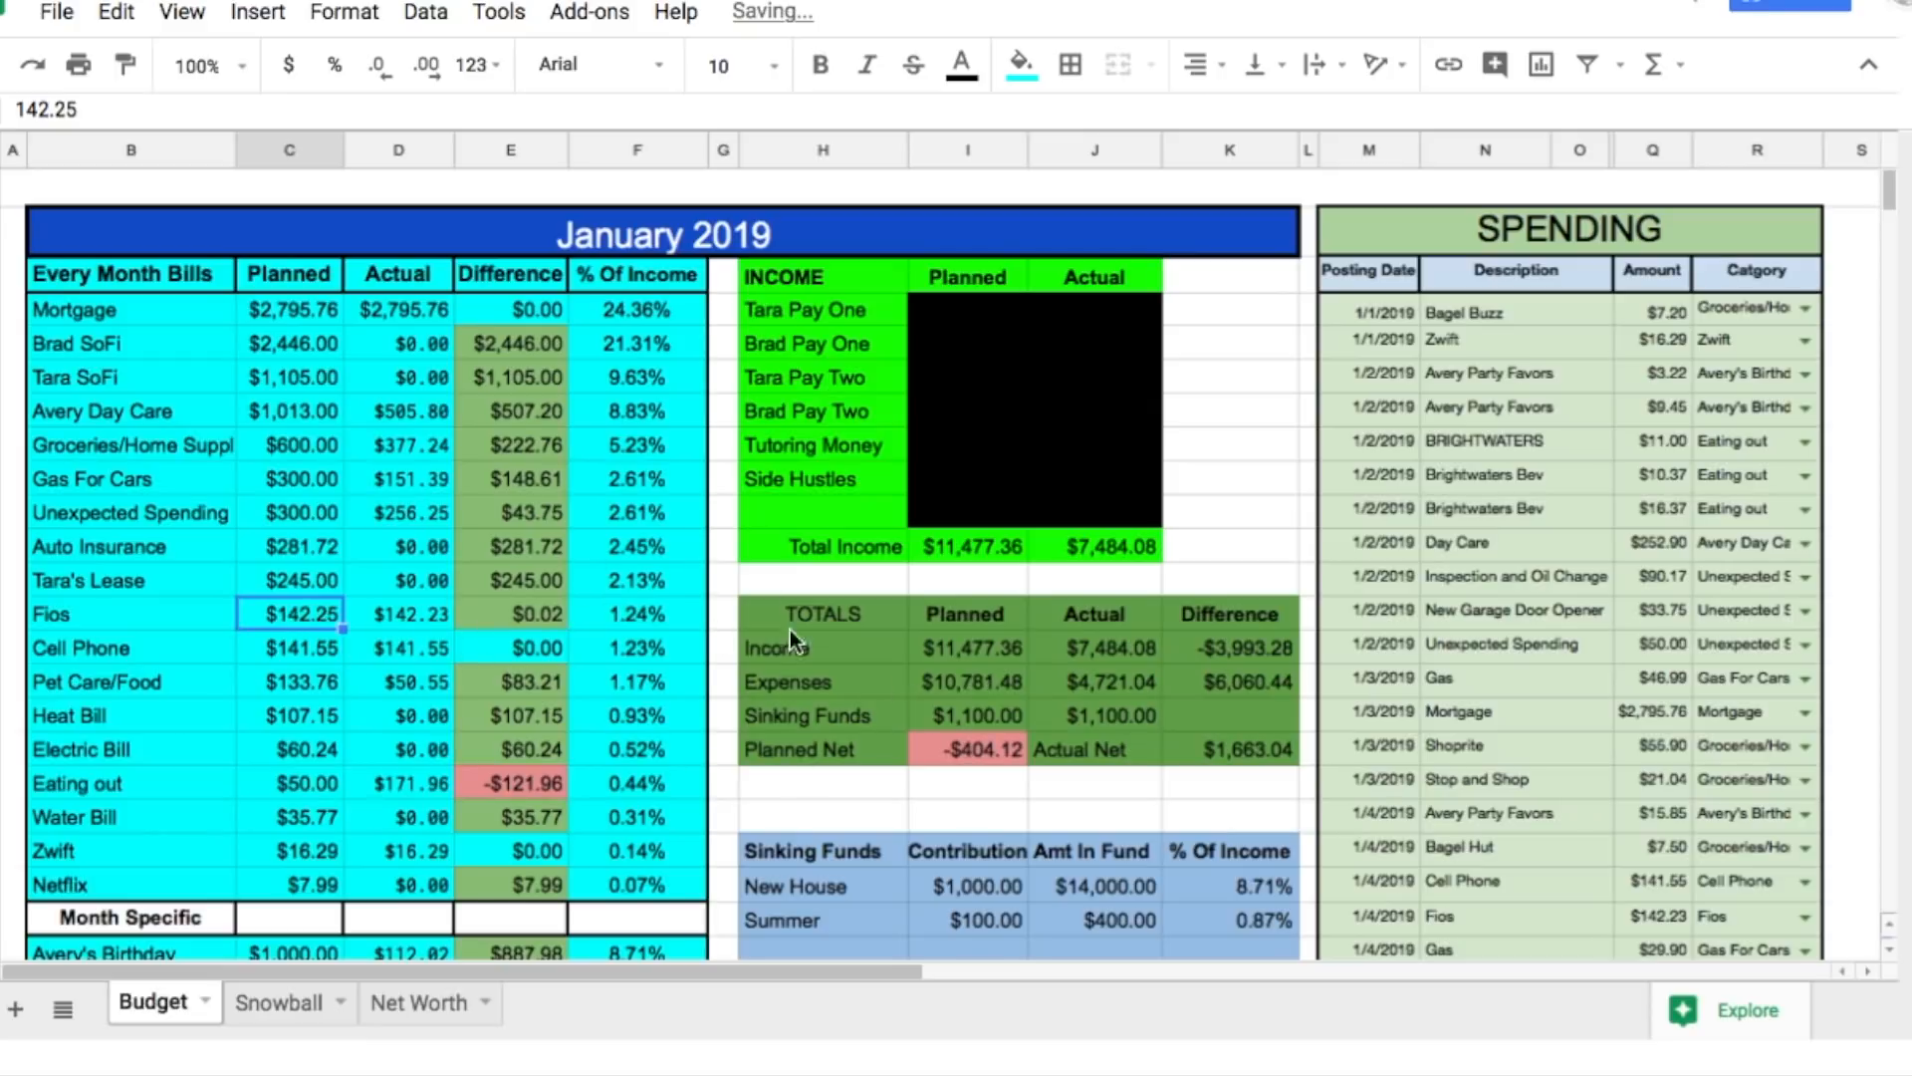
left_click(544, 339)
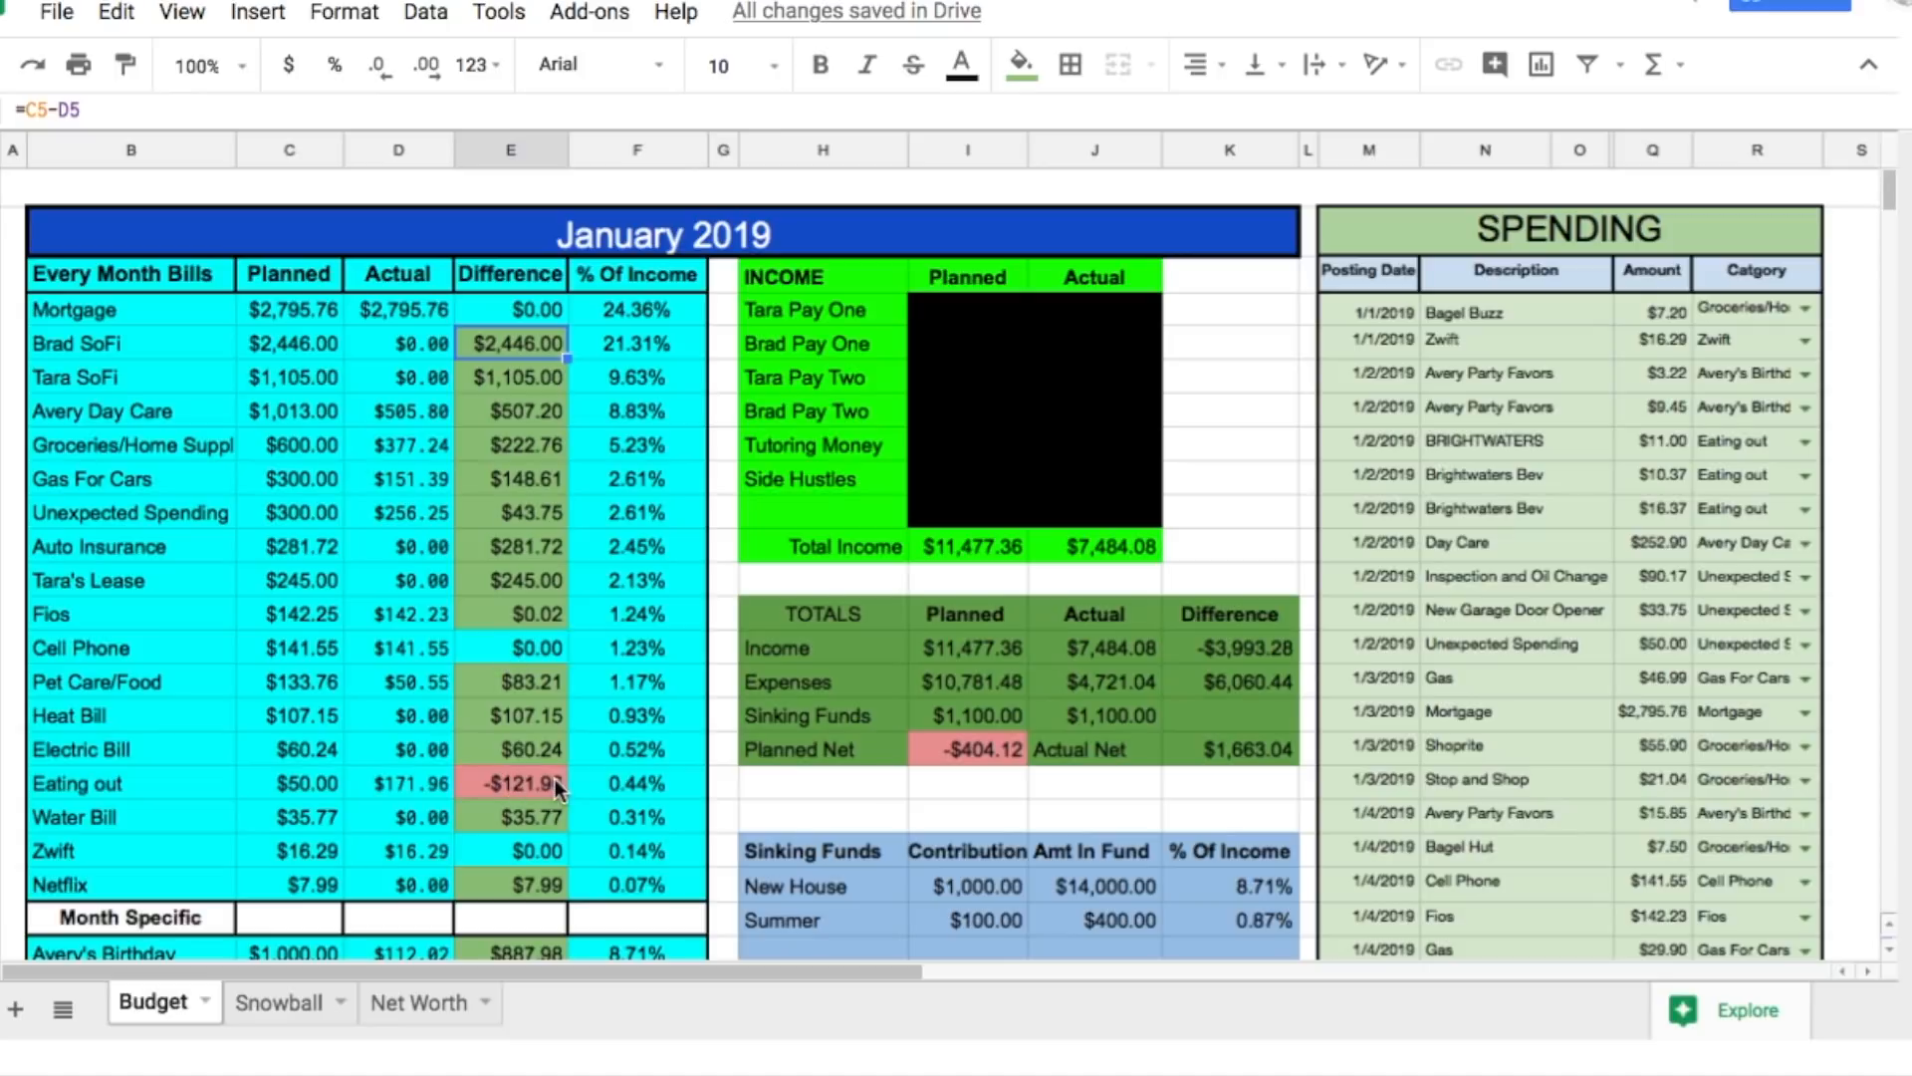
scroll(607, 763, "down", 5)
scroll(615, 768, "up", 5)
scroll(1133, 650, "down", 5)
scroll(1131, 646, "up", 5)
Step: Add a blank sheet after the Budget sheet, check the Budget layout, and return to the blank sheet
left_click(16, 1010)
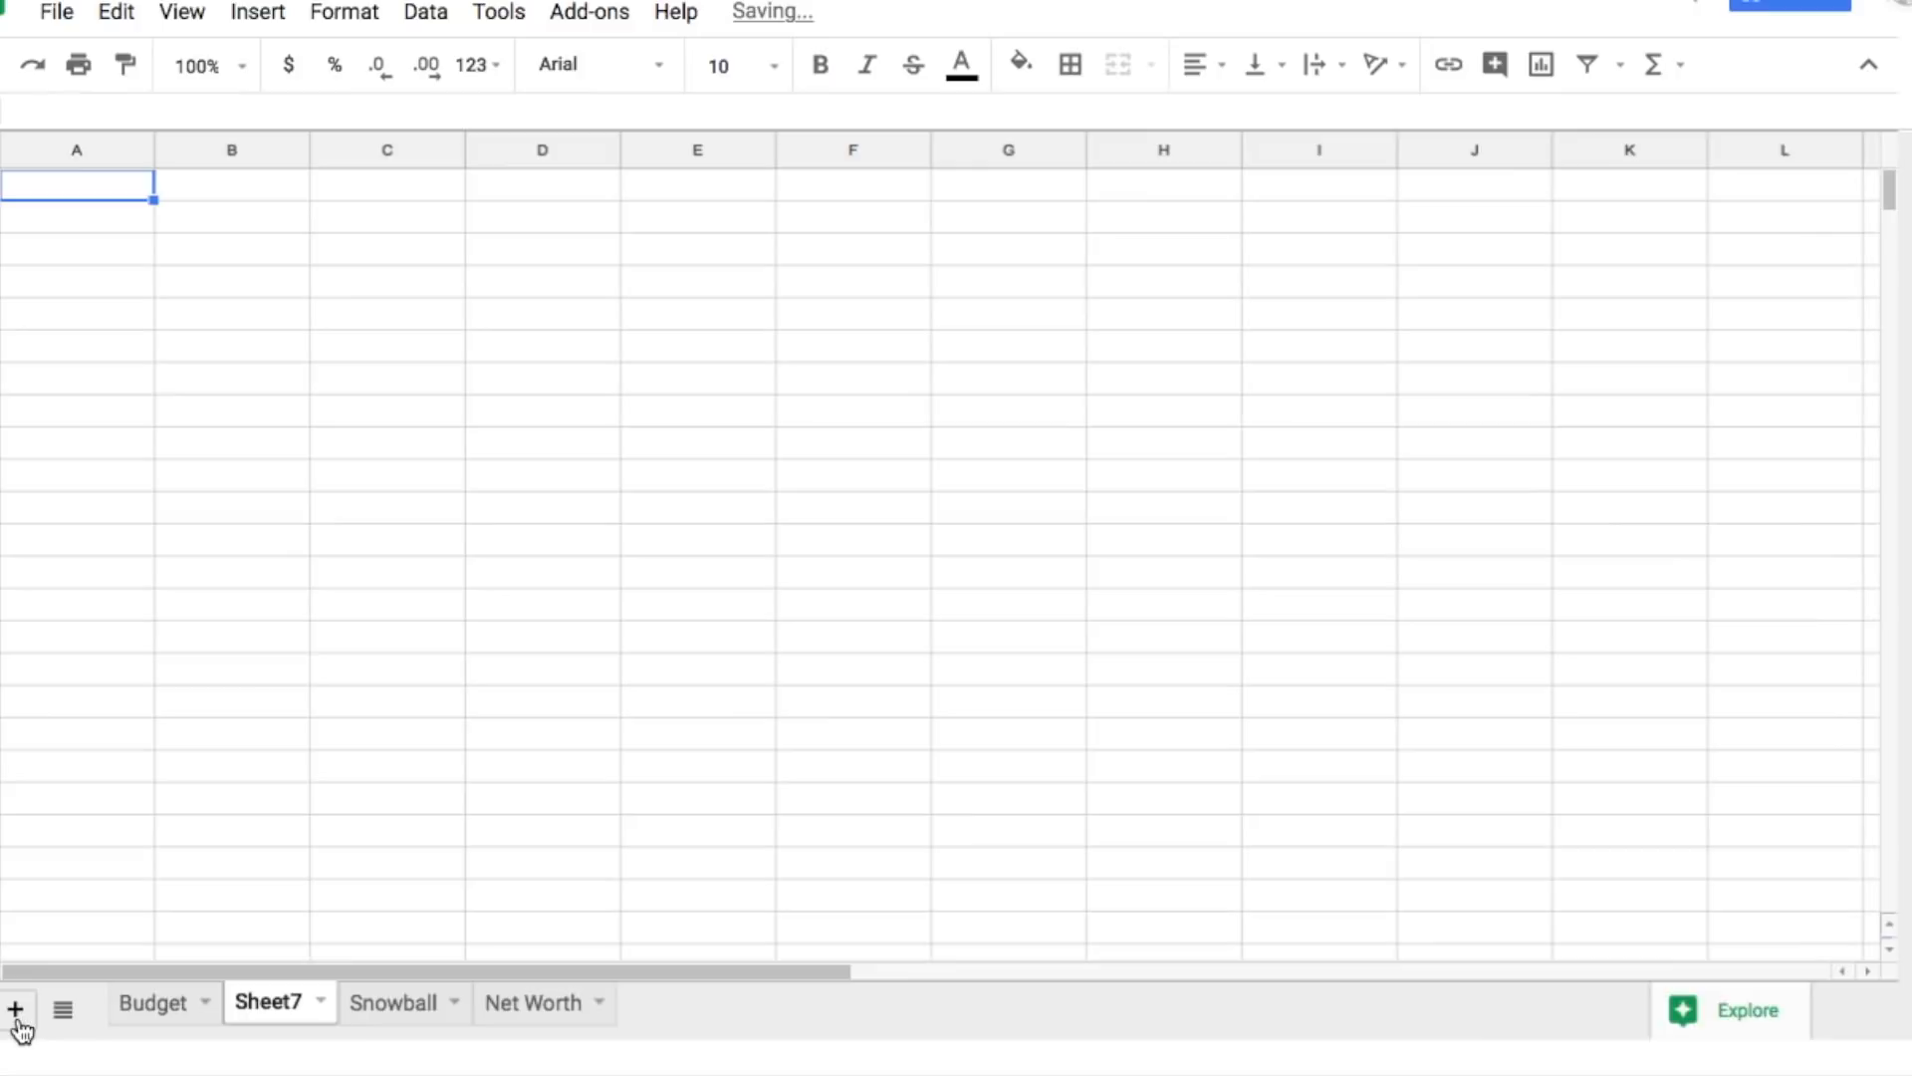
left_click(149, 1016)
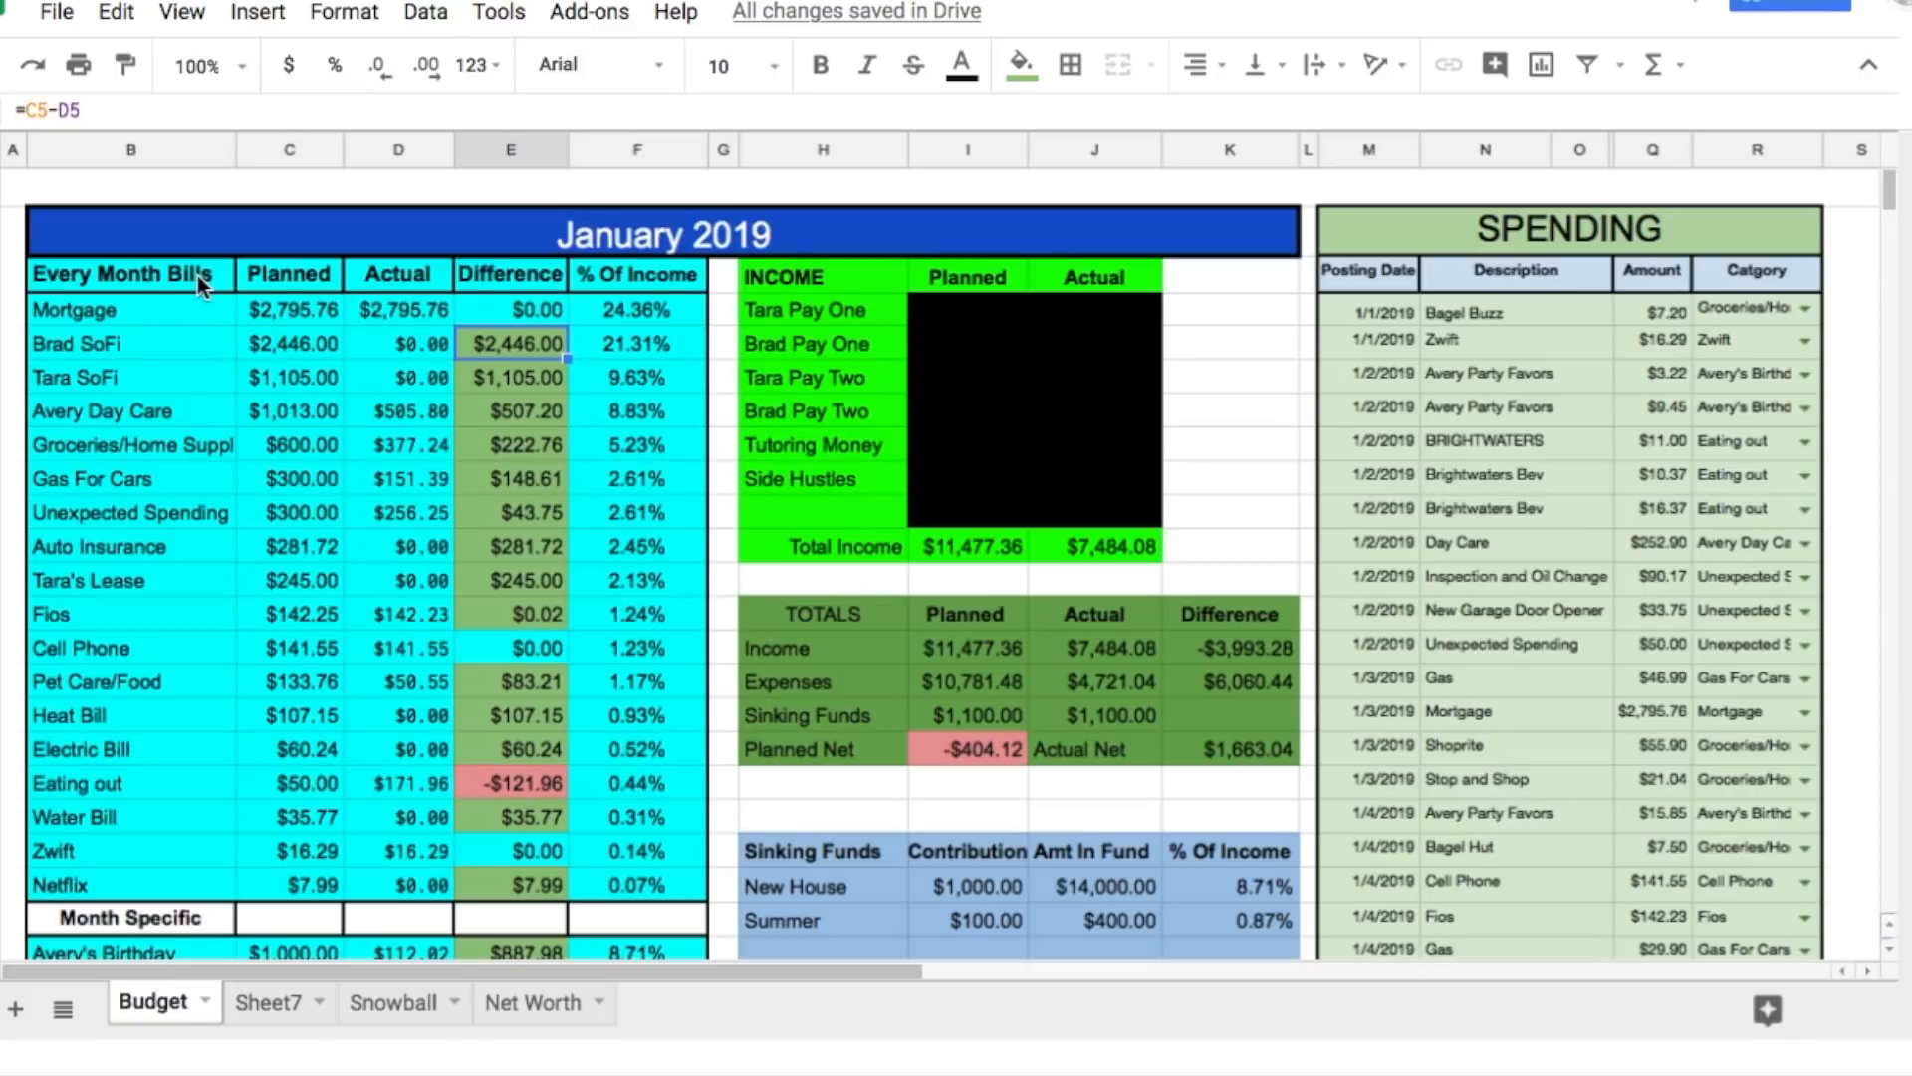
left_click(270, 1003)
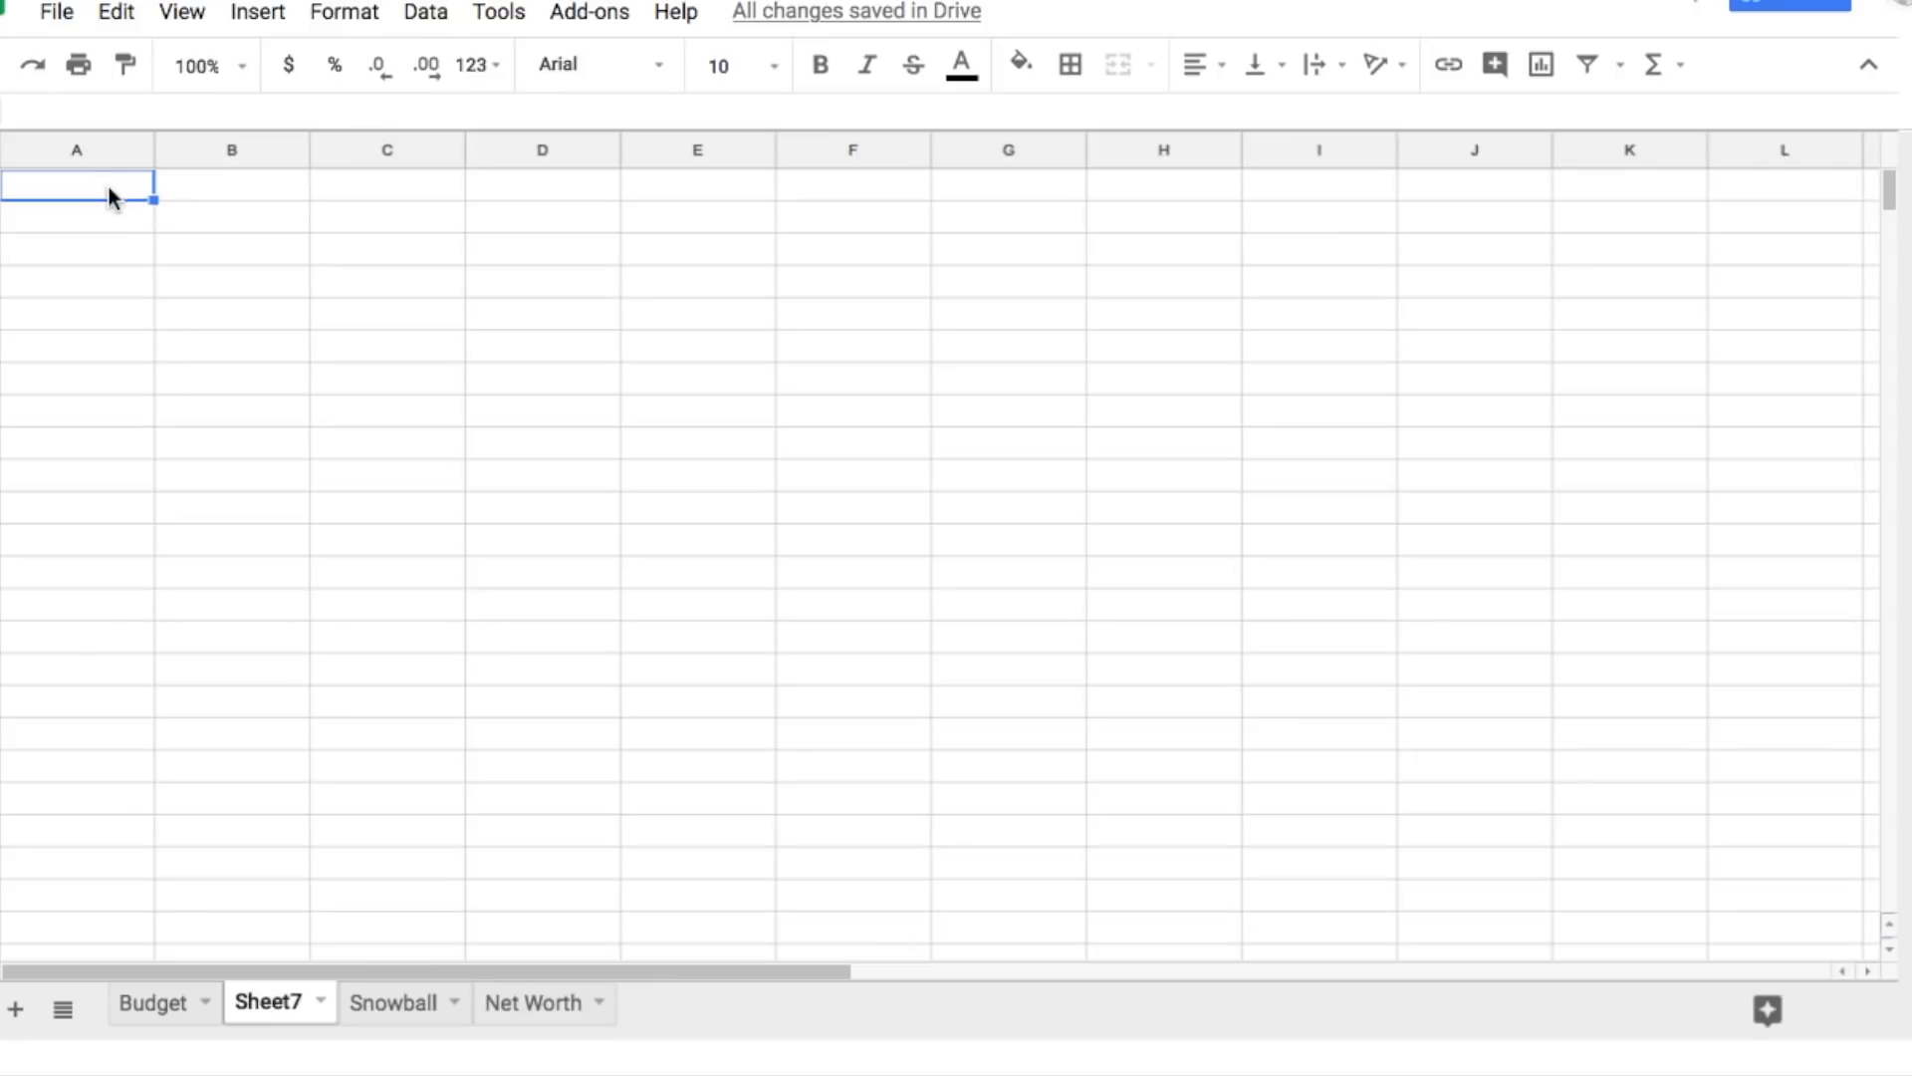
left_click(202, 194)
left_click(128, 196)
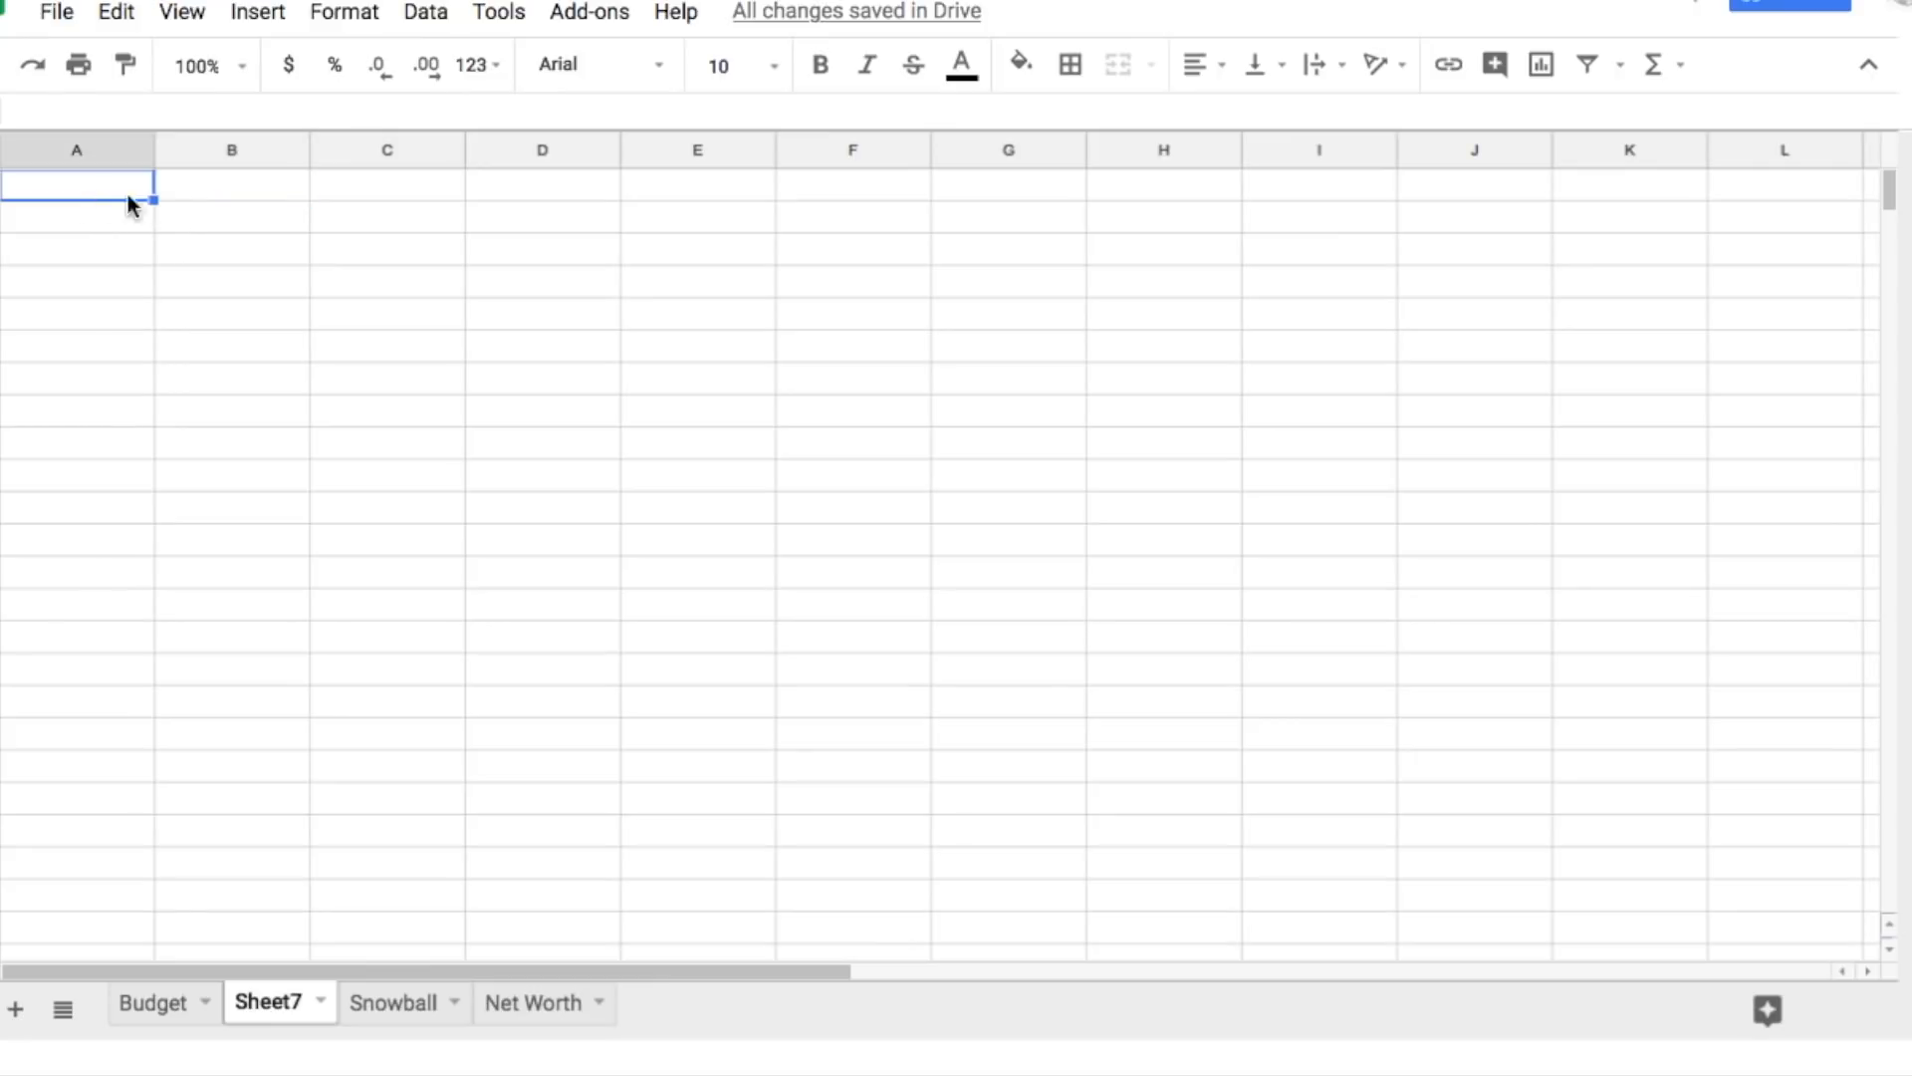
left_click(282, 196)
left_click(344, 189)
left_click(501, 192)
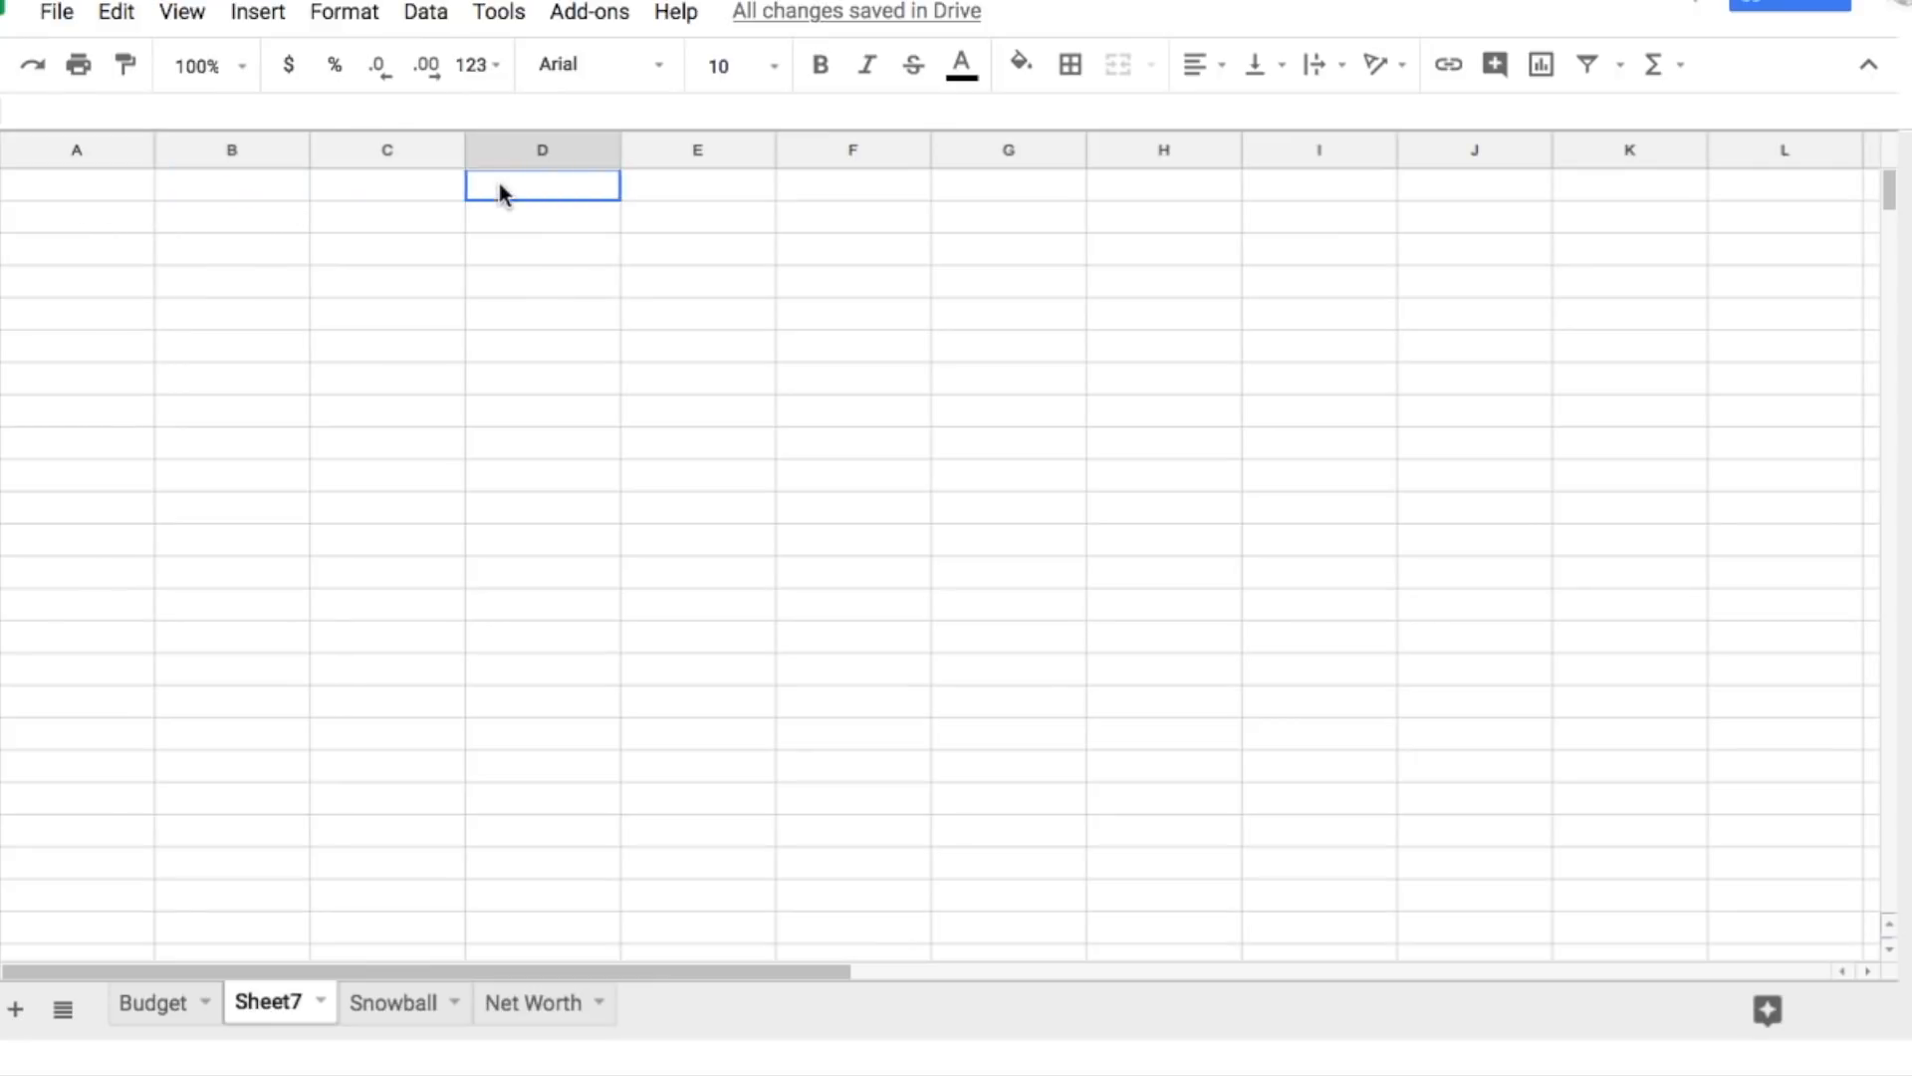
left_click(698, 194)
left_click(789, 193)
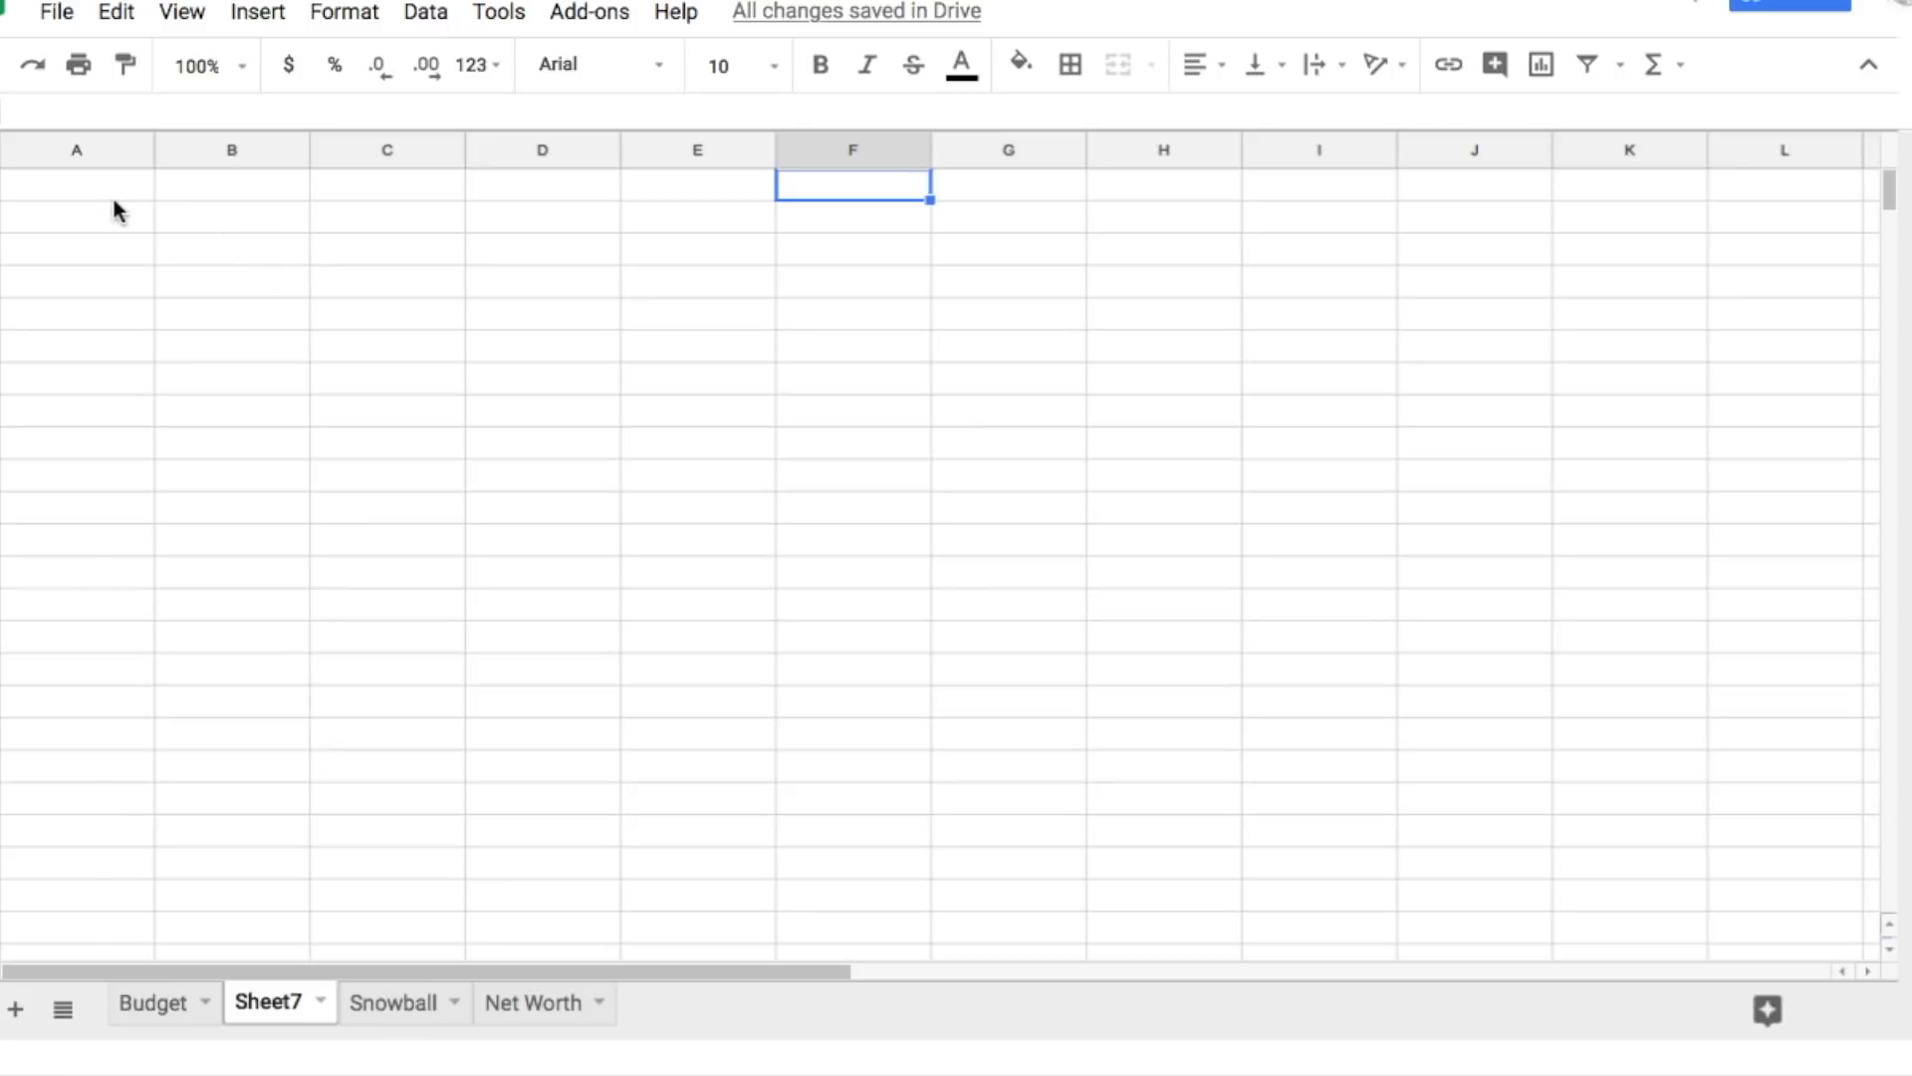
left_click(109, 192)
left_click(211, 195)
left_click(359, 193)
left_click(516, 196)
left_click(730, 197)
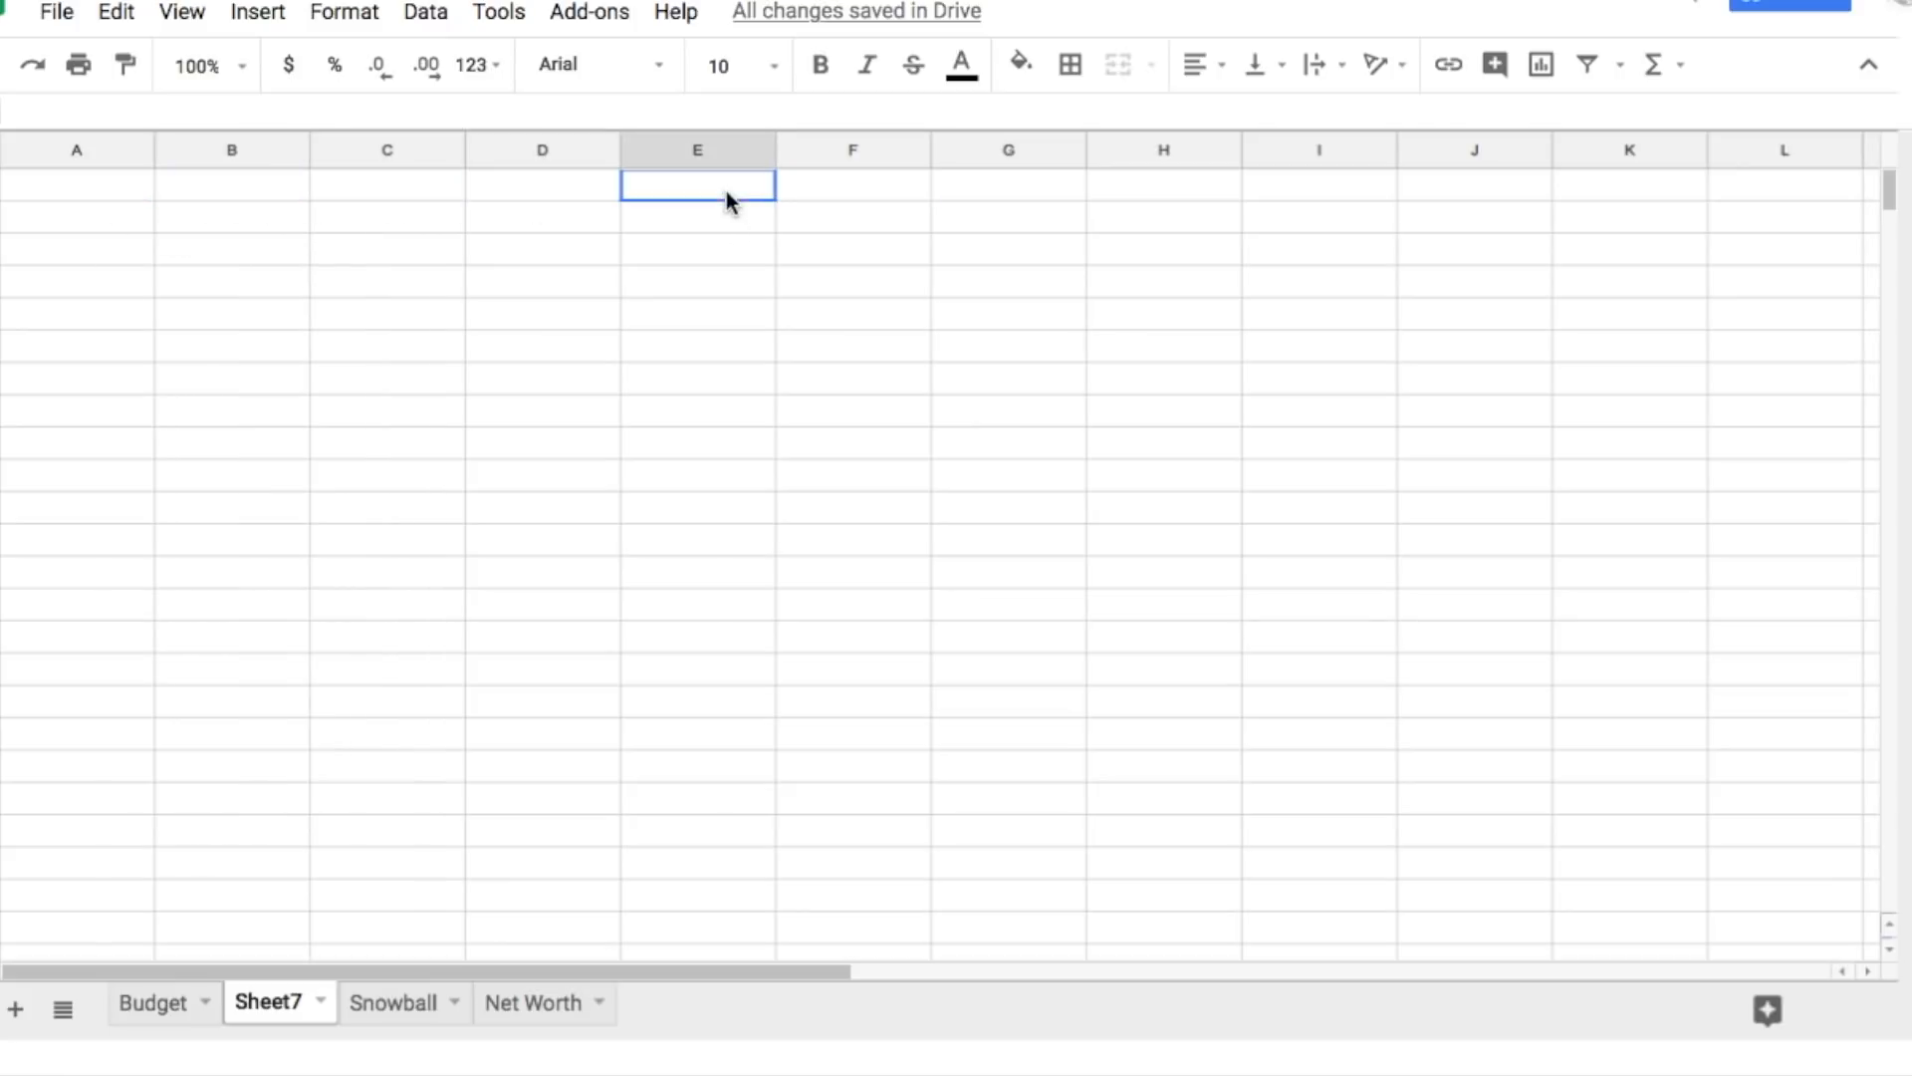
Step: Merge cells A1 through E1 into a single title cell
left_click(110, 187)
left_click_drag(137, 189, 737, 223)
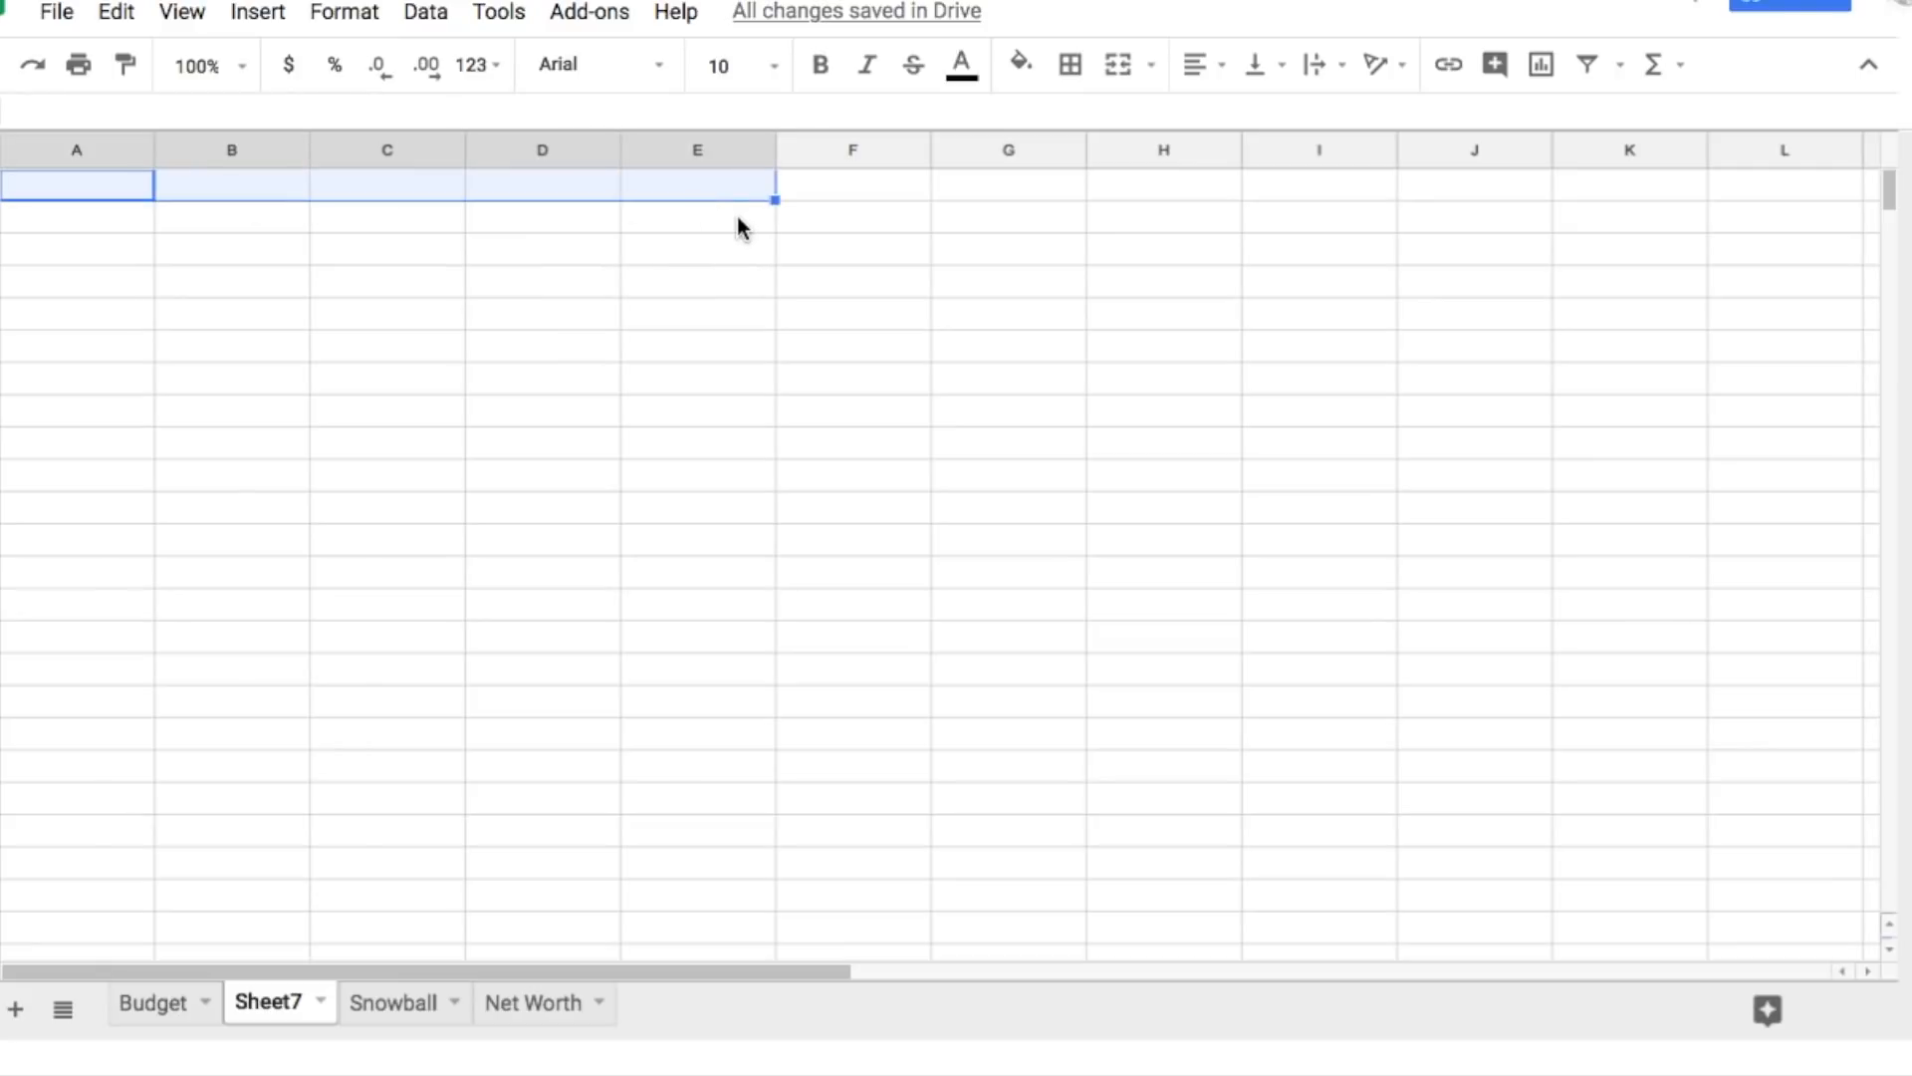
left_click(1124, 80)
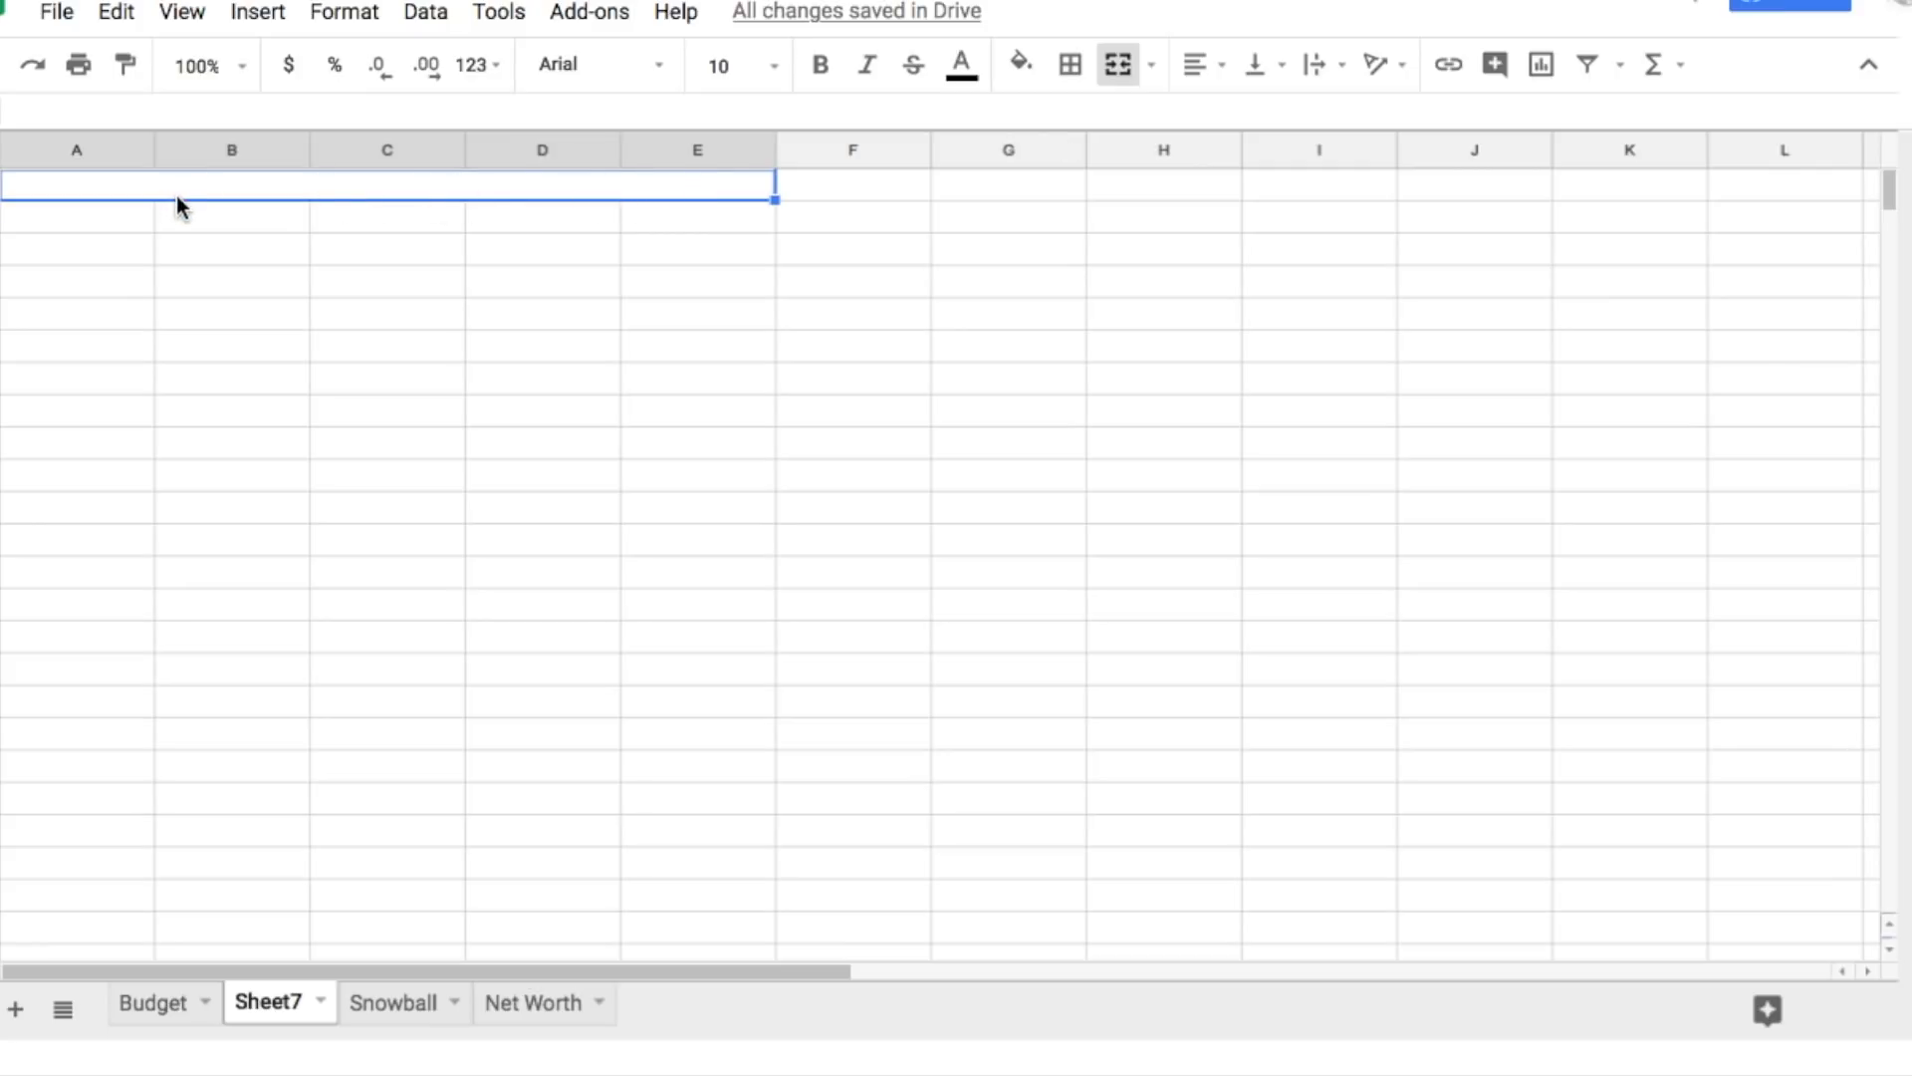
Step: Give the merged title cell a thicker solid outer border and a bright blue fill
left_click(1068, 79)
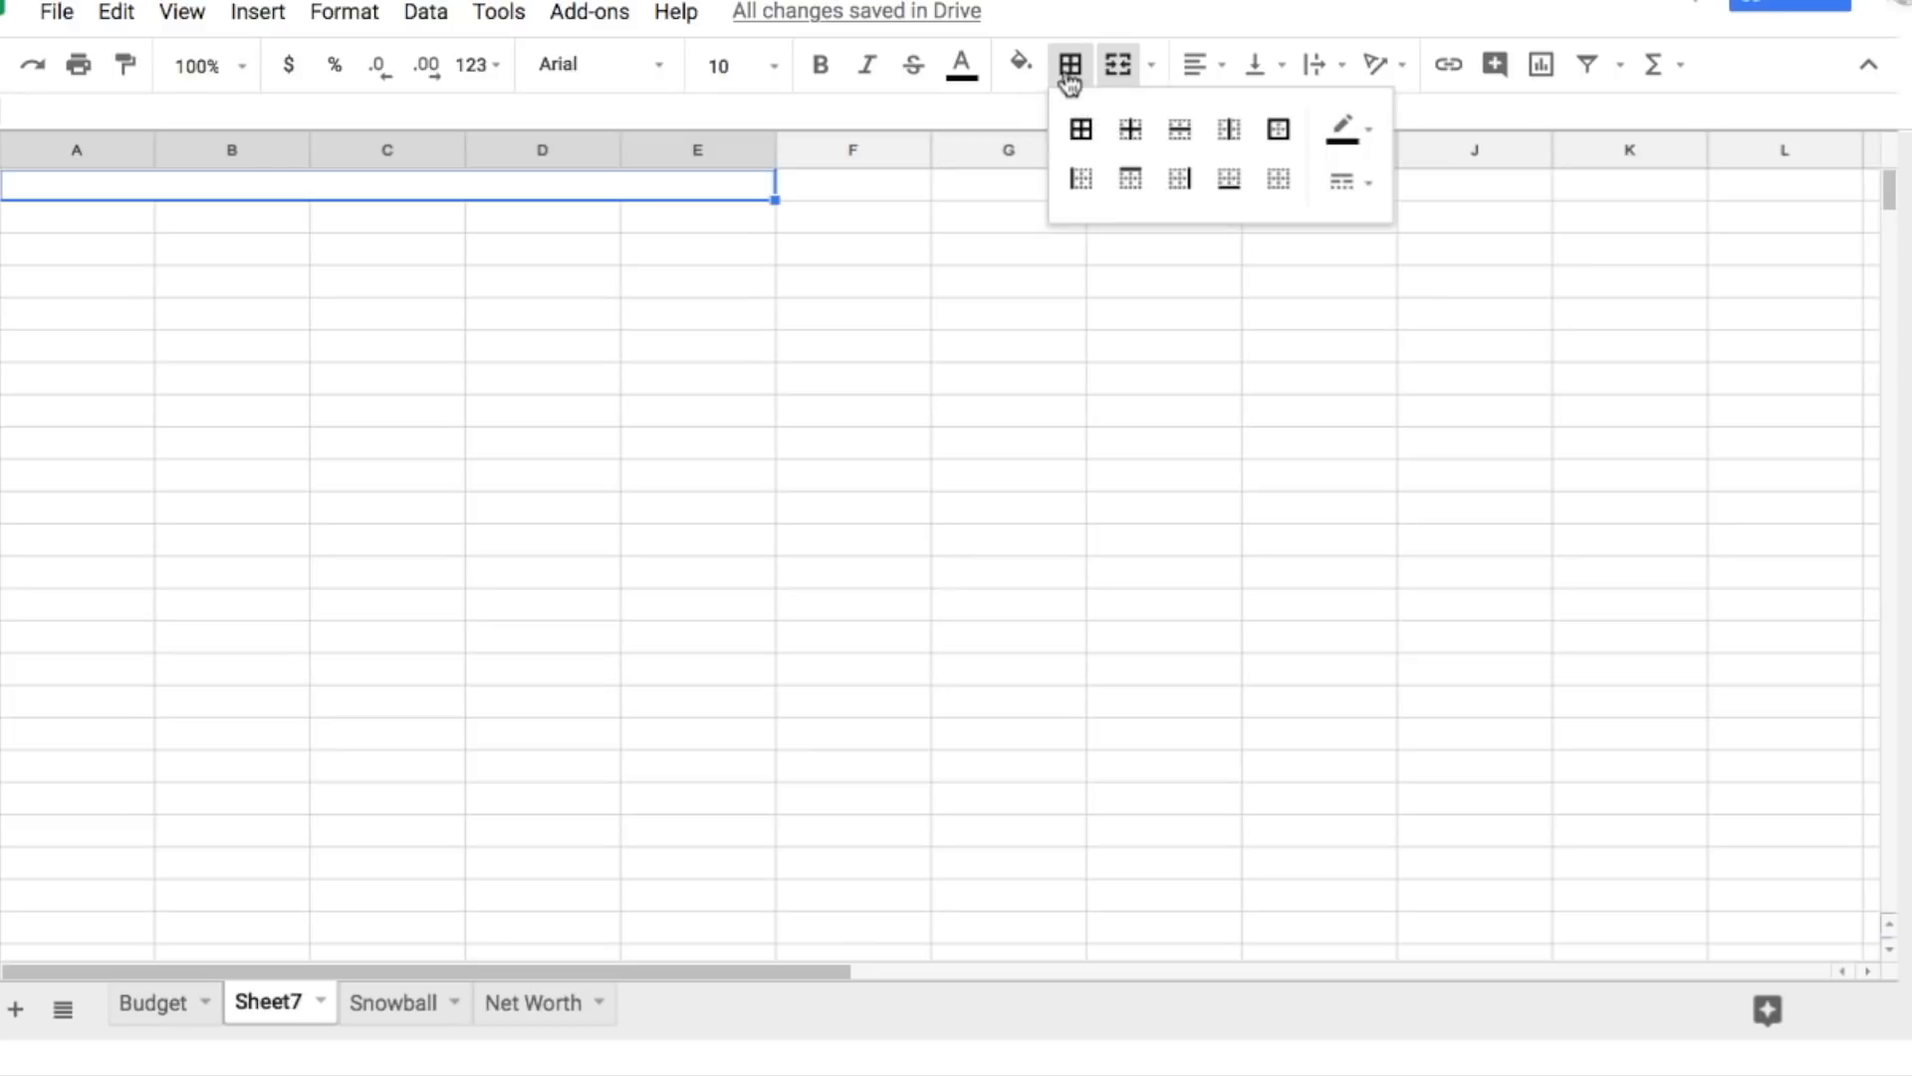
left_click(1278, 133)
left_click(1345, 192)
left_click(1408, 316)
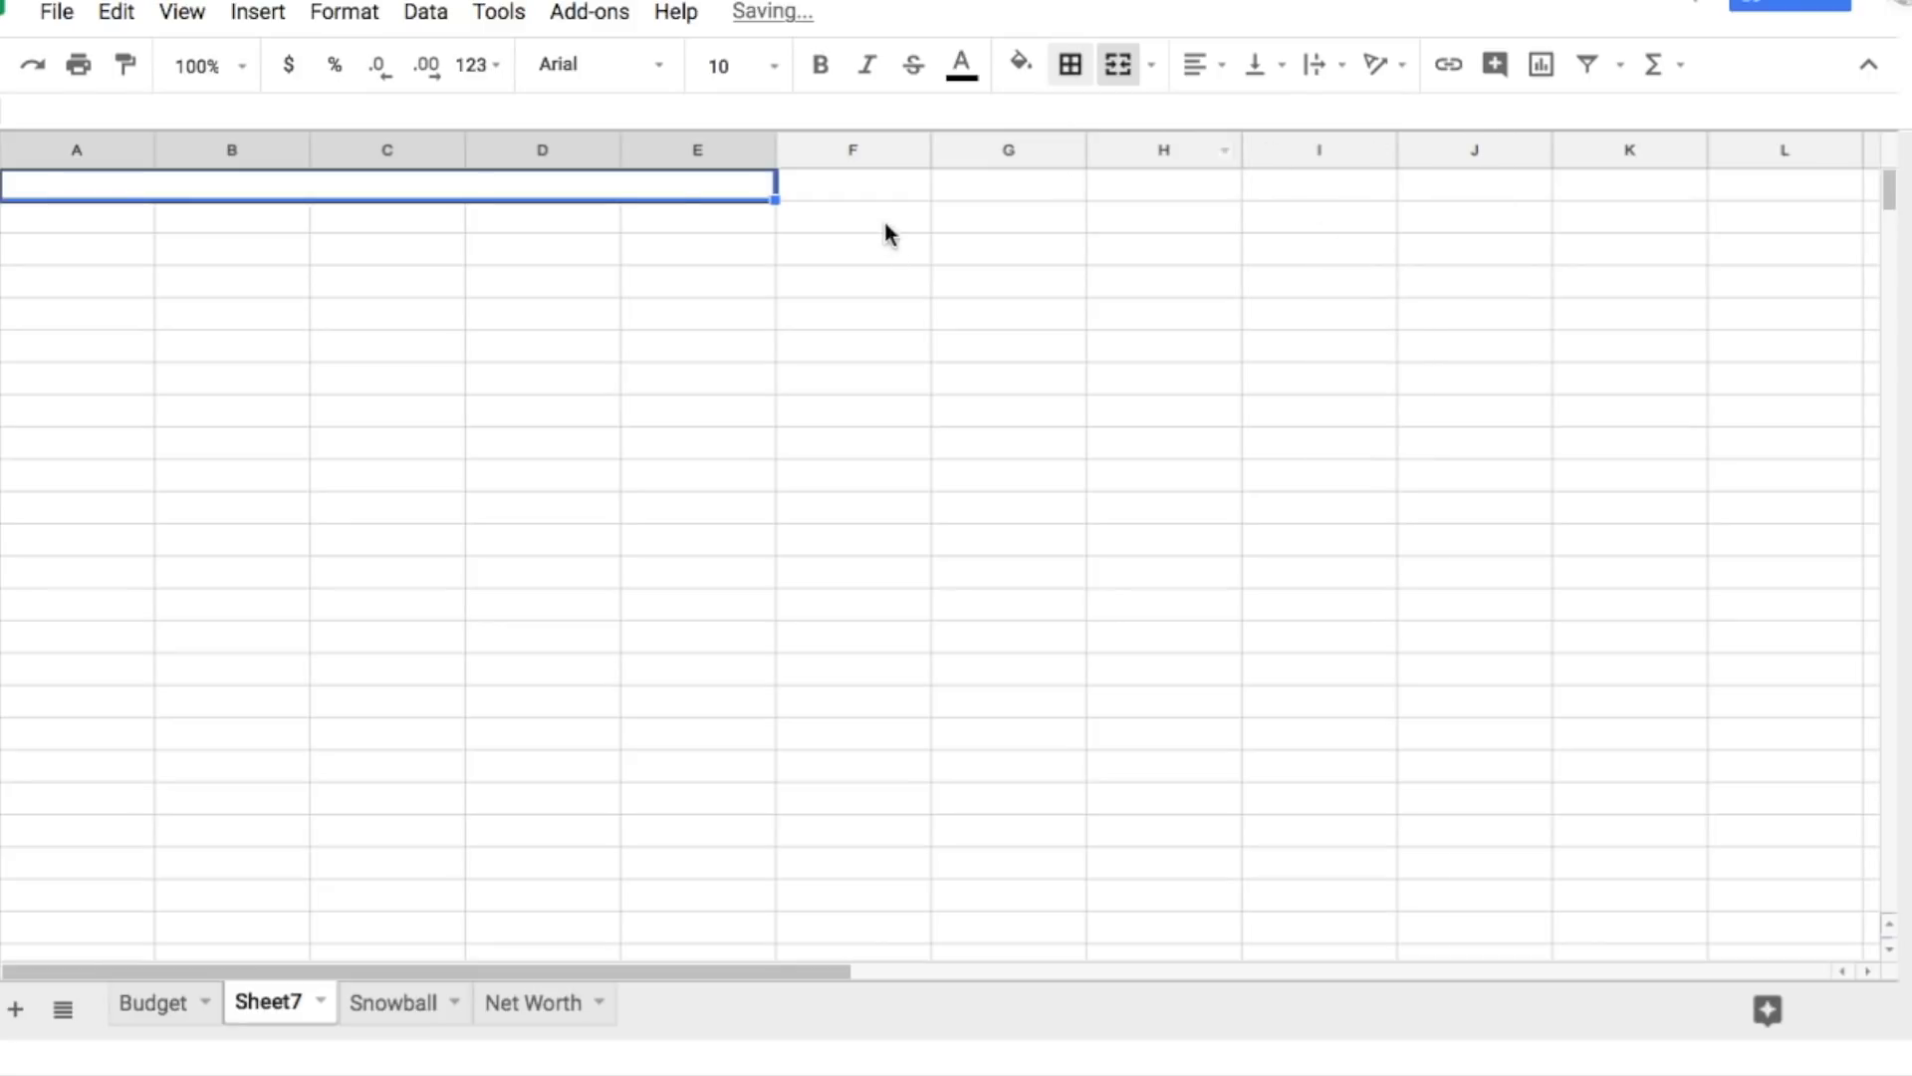
left_click(1023, 79)
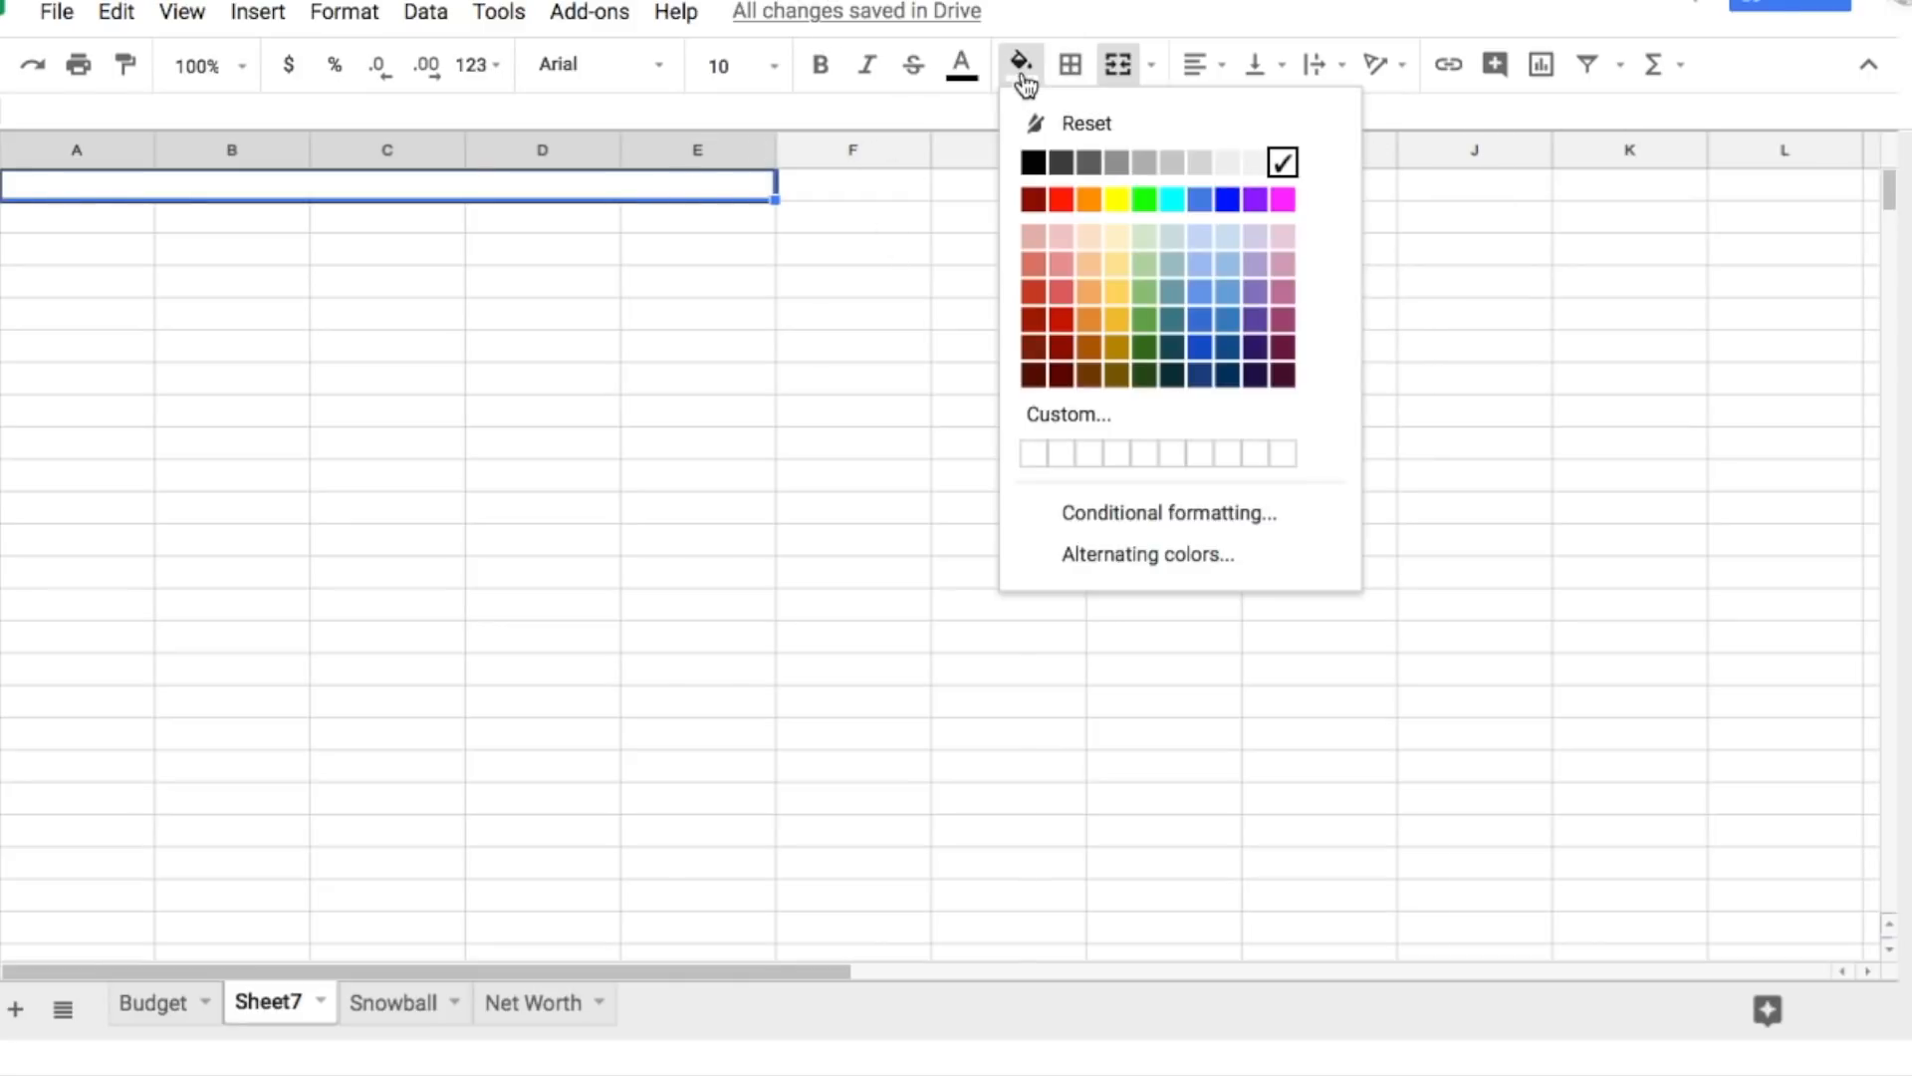
left_click(1228, 202)
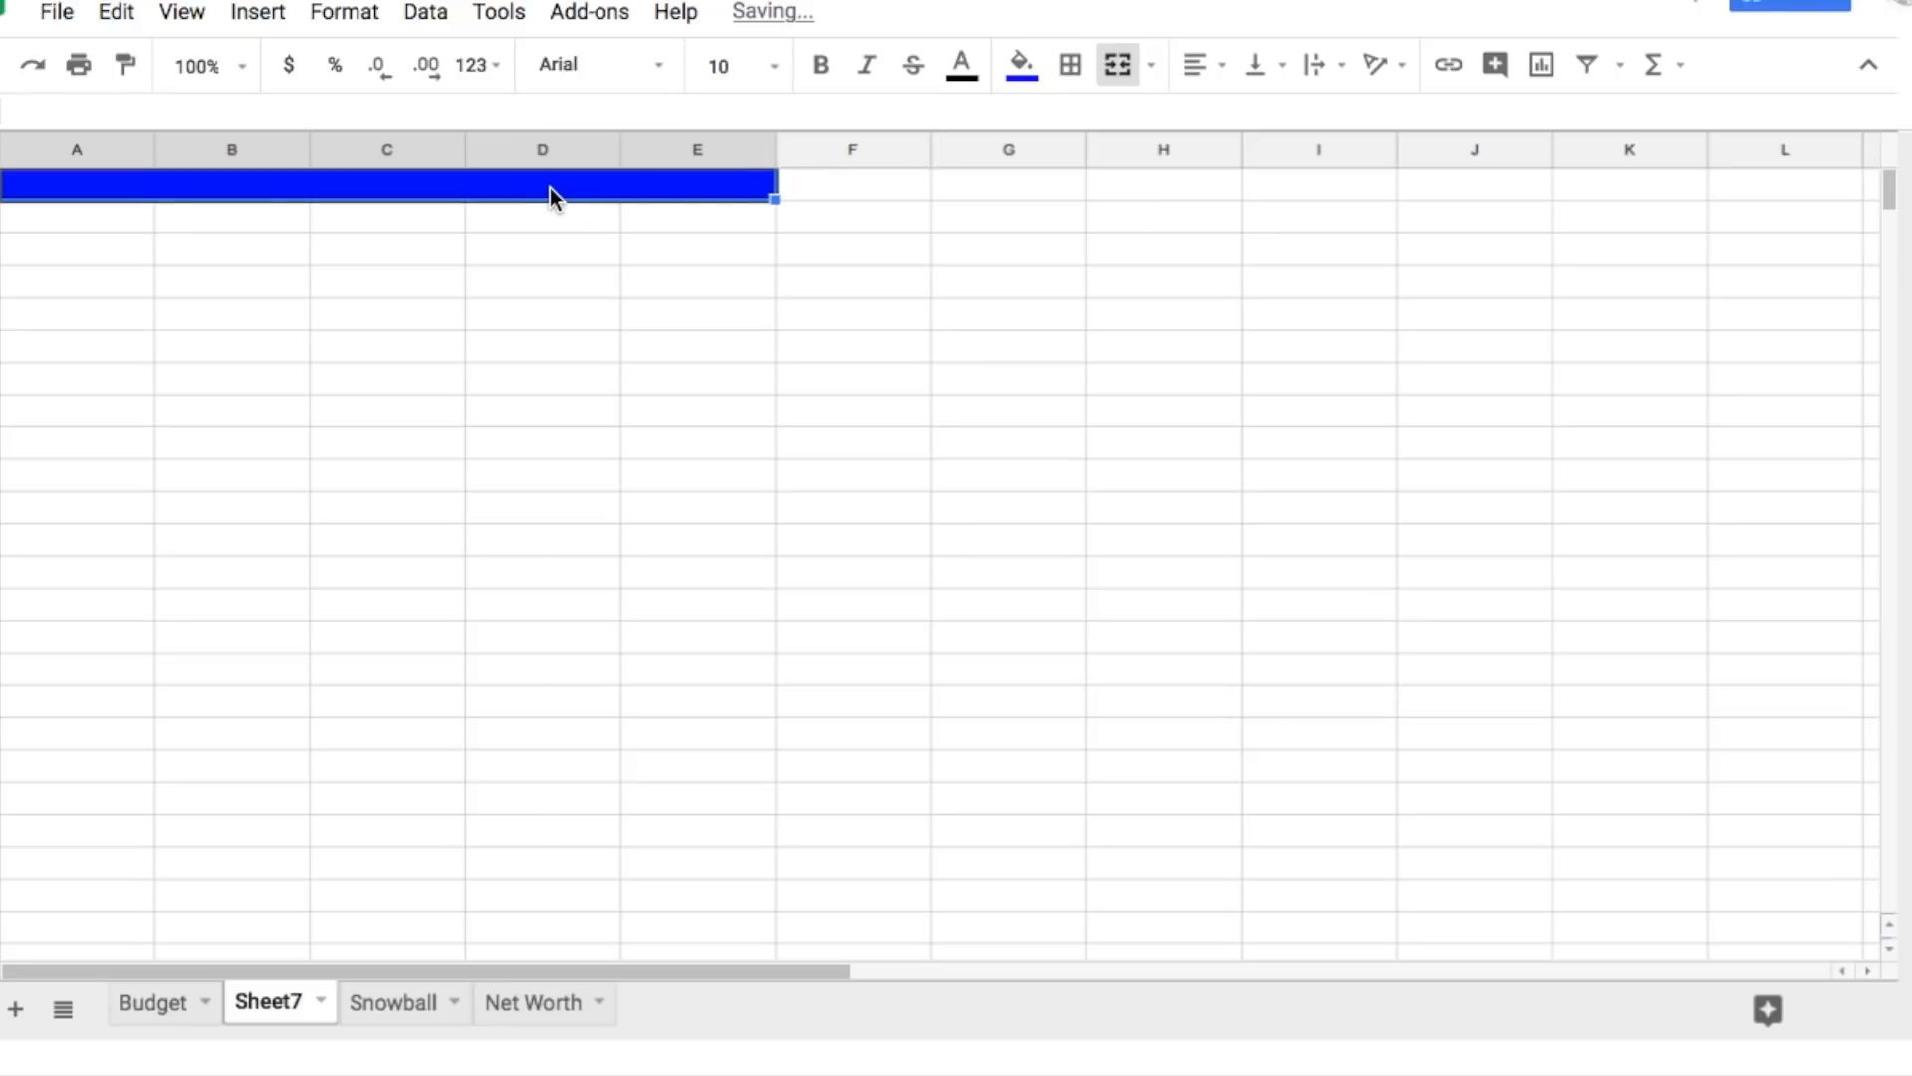
Step: Enter January in the merged title cell and color the text white
type("January")
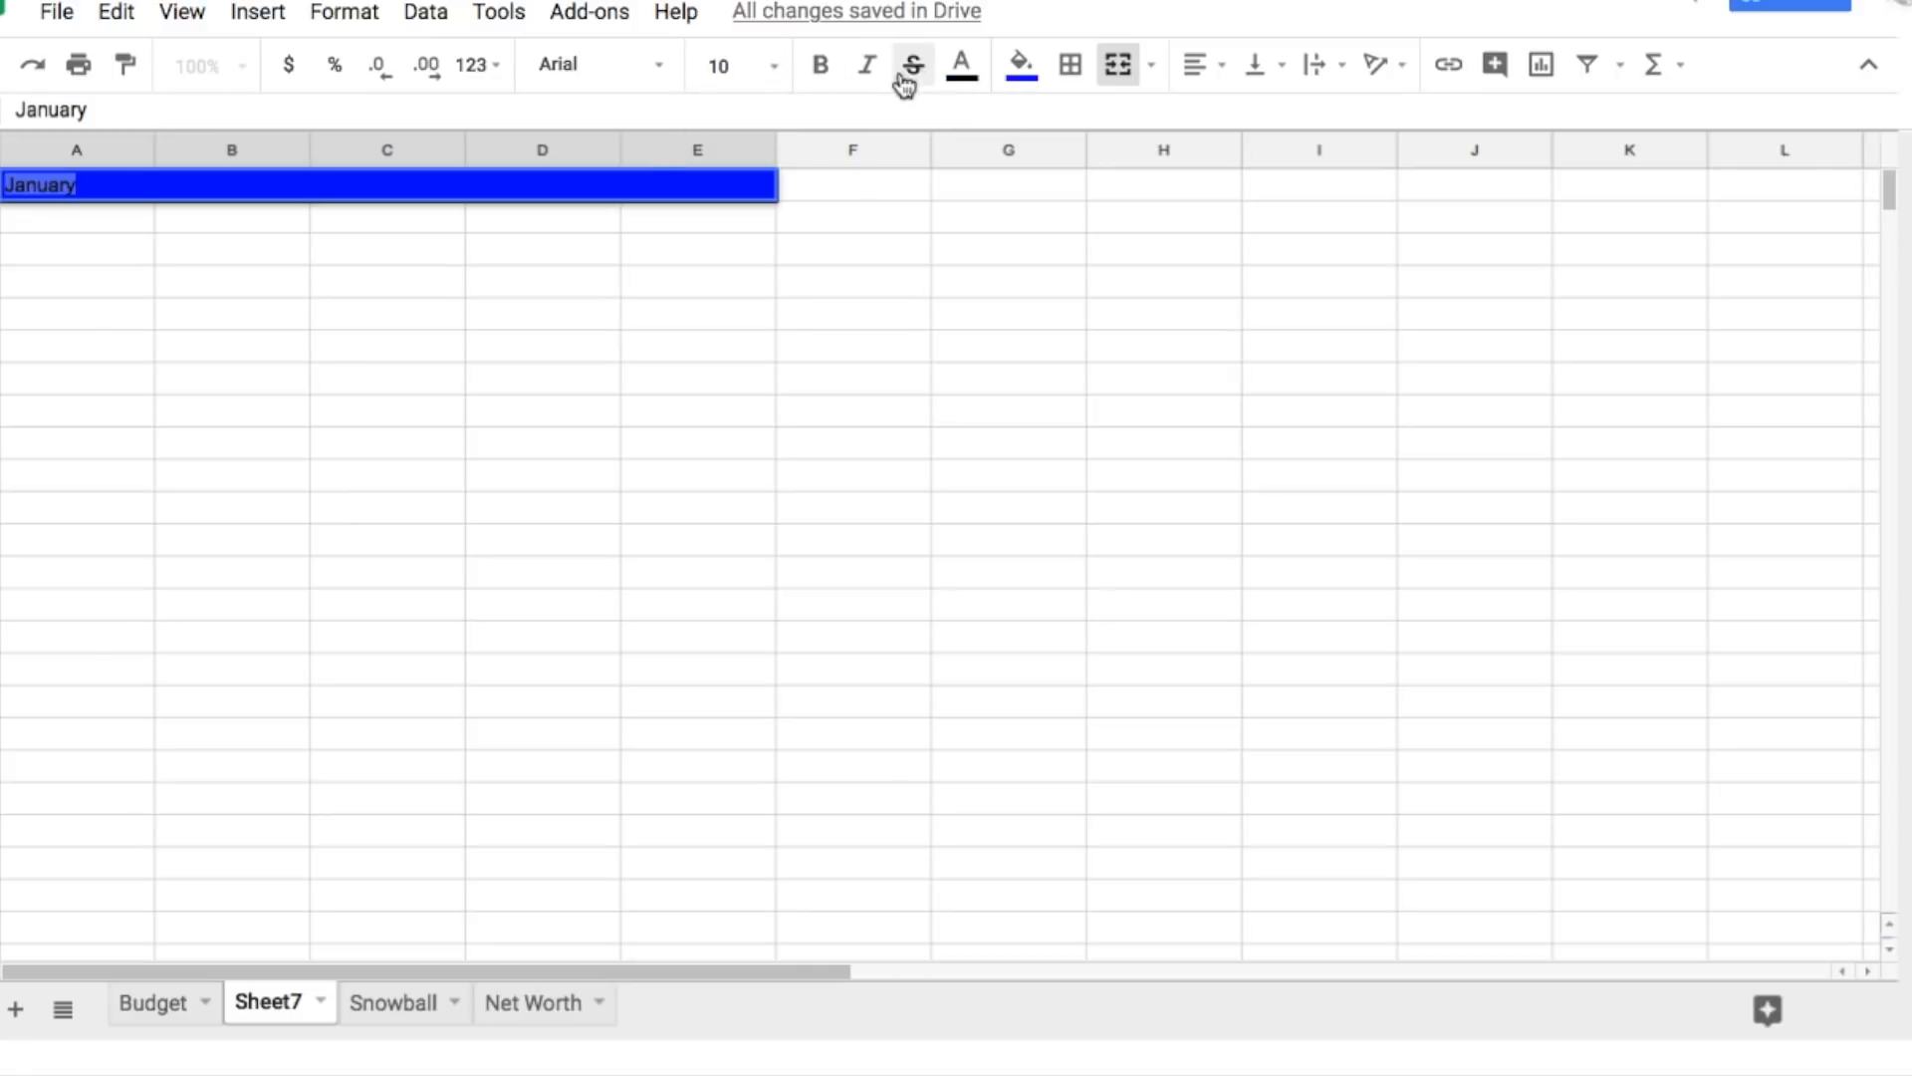
left_click(962, 68)
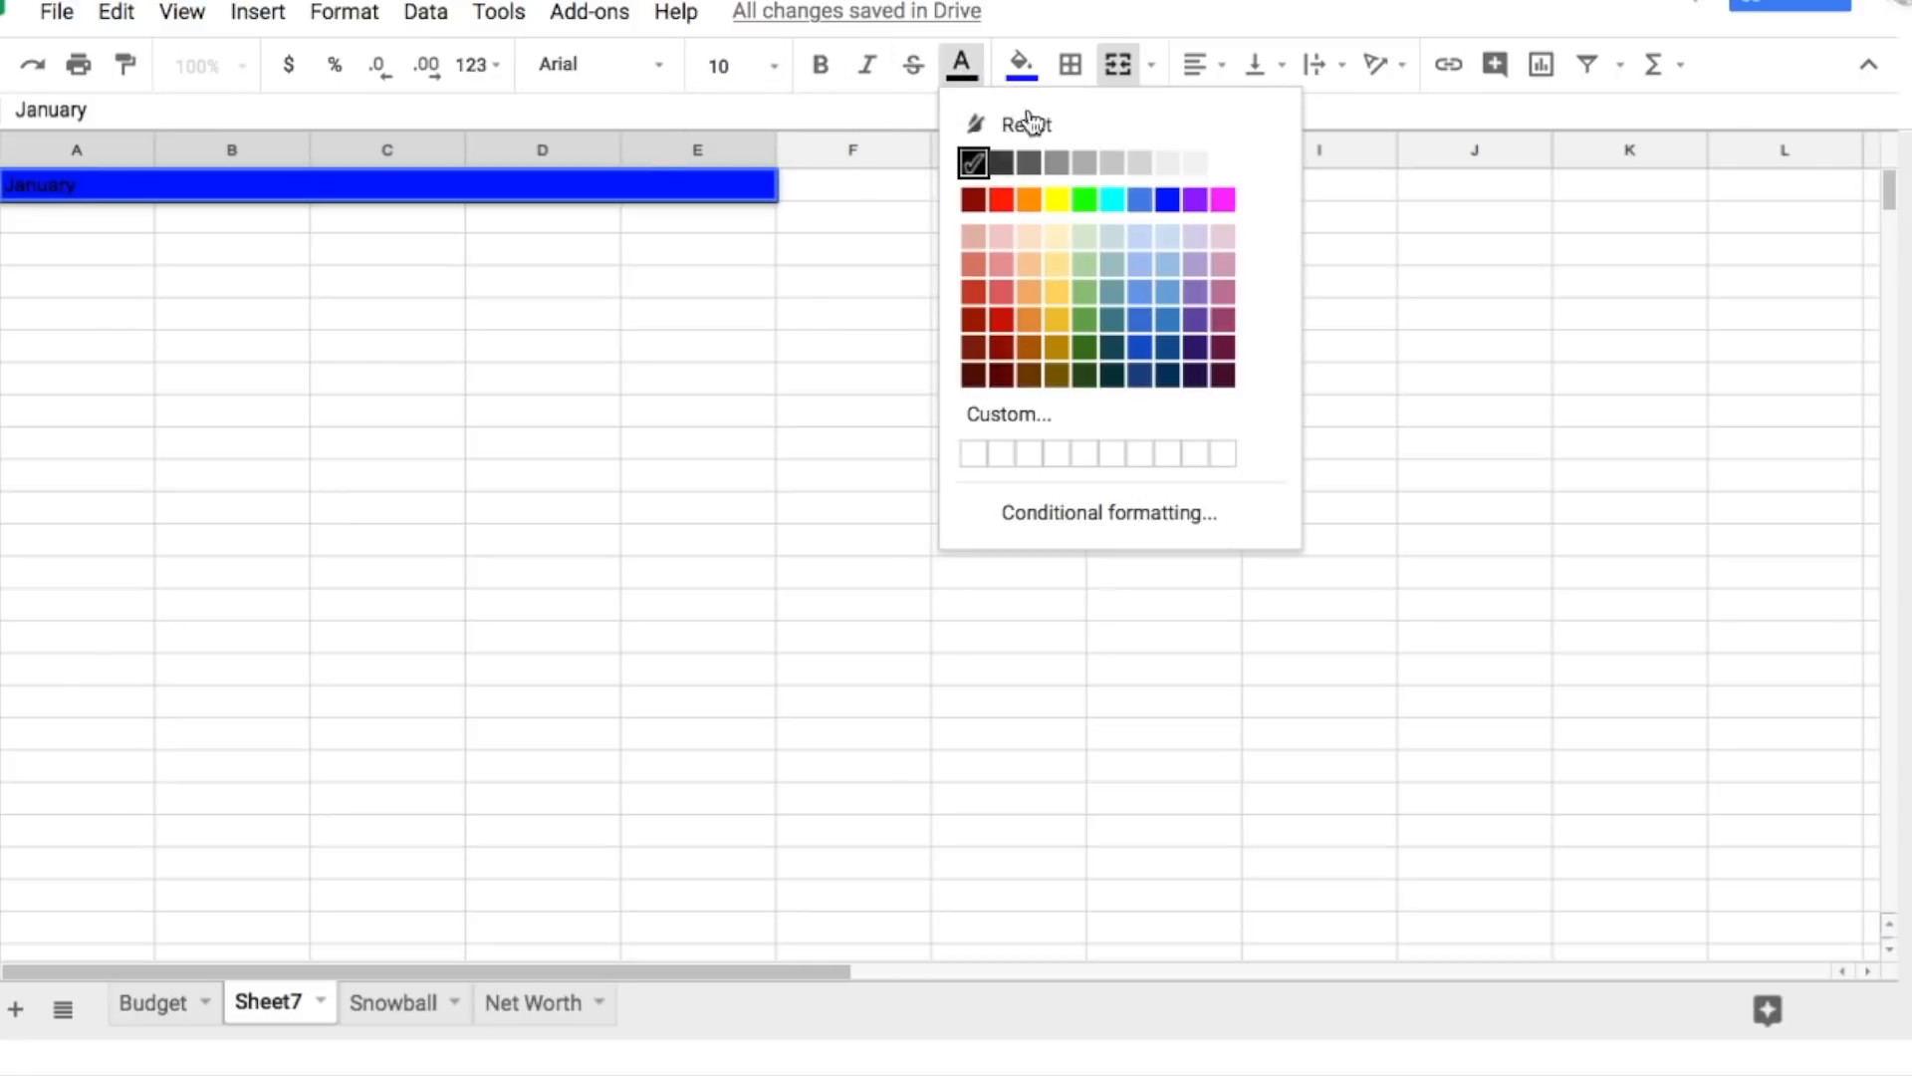
left_click(1223, 167)
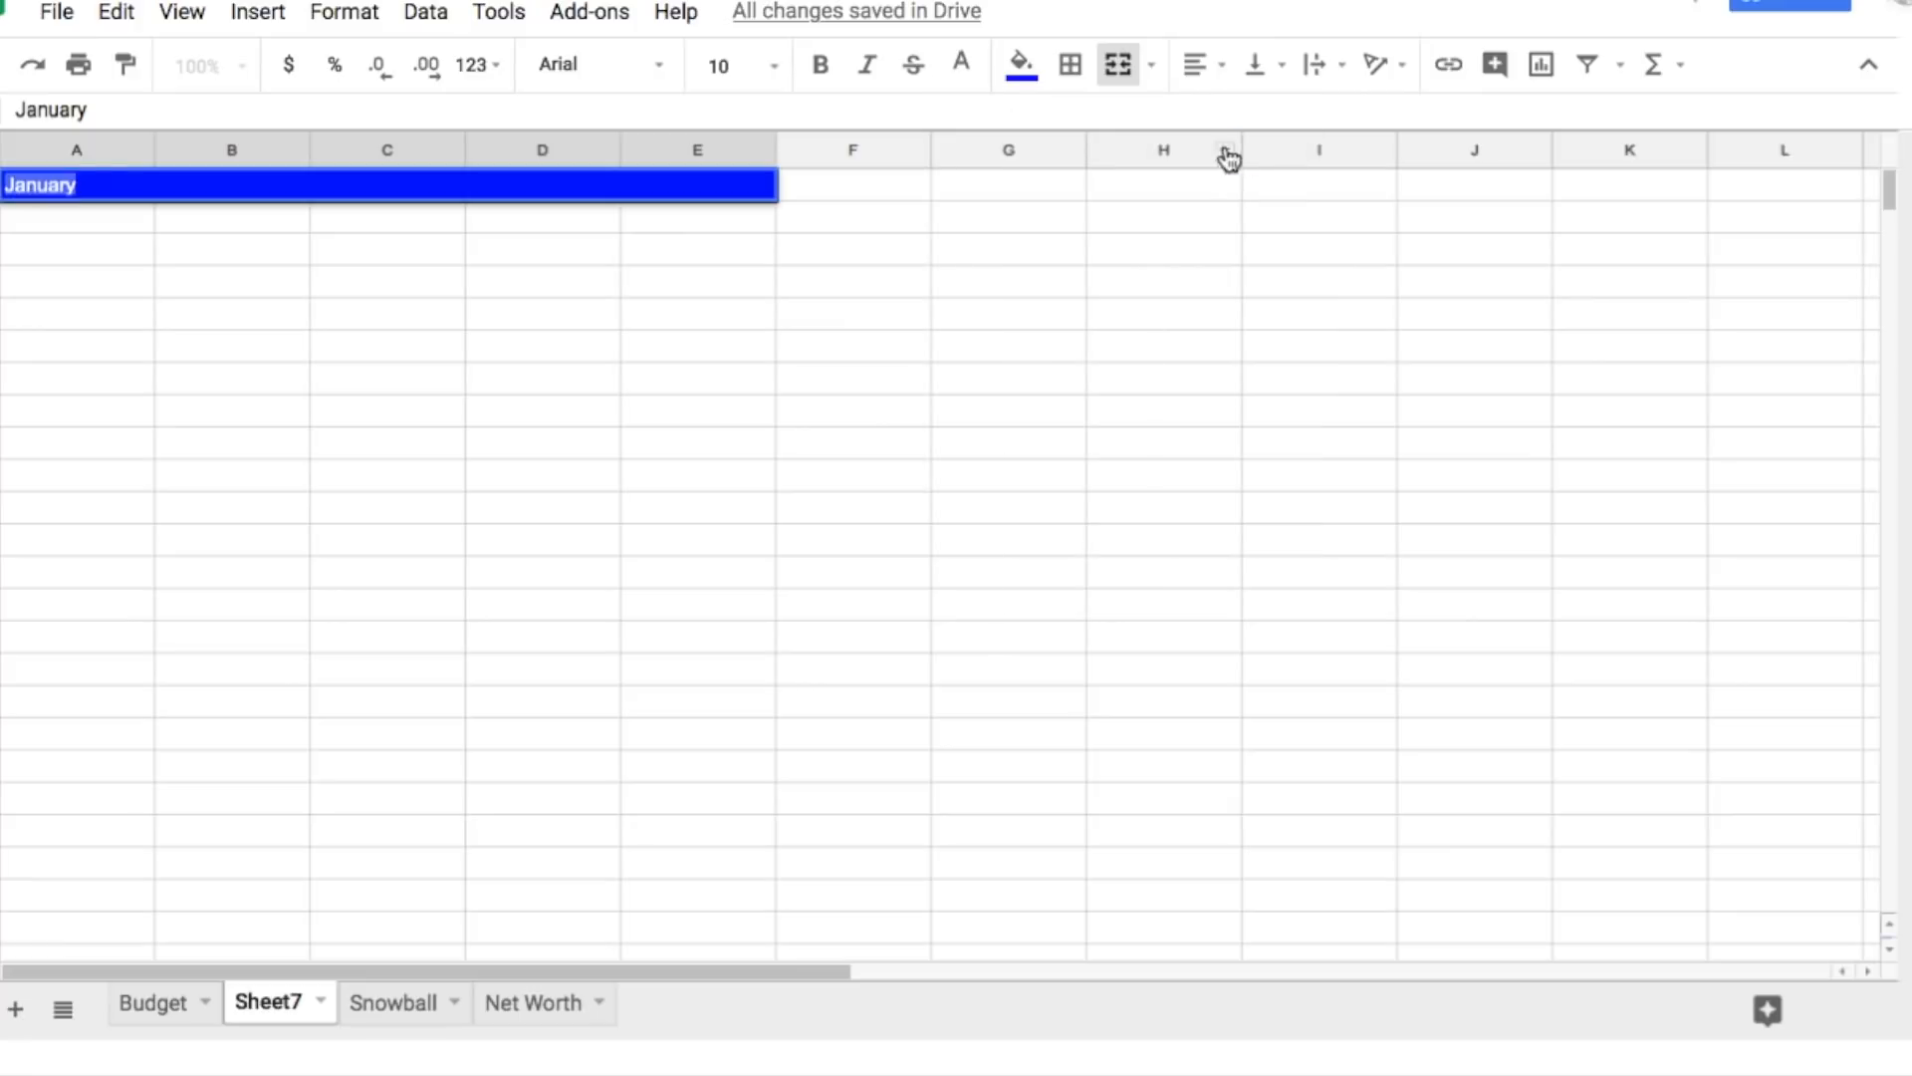
Step: Center the January title horizontally and set its font size to 12
left_click(1224, 70)
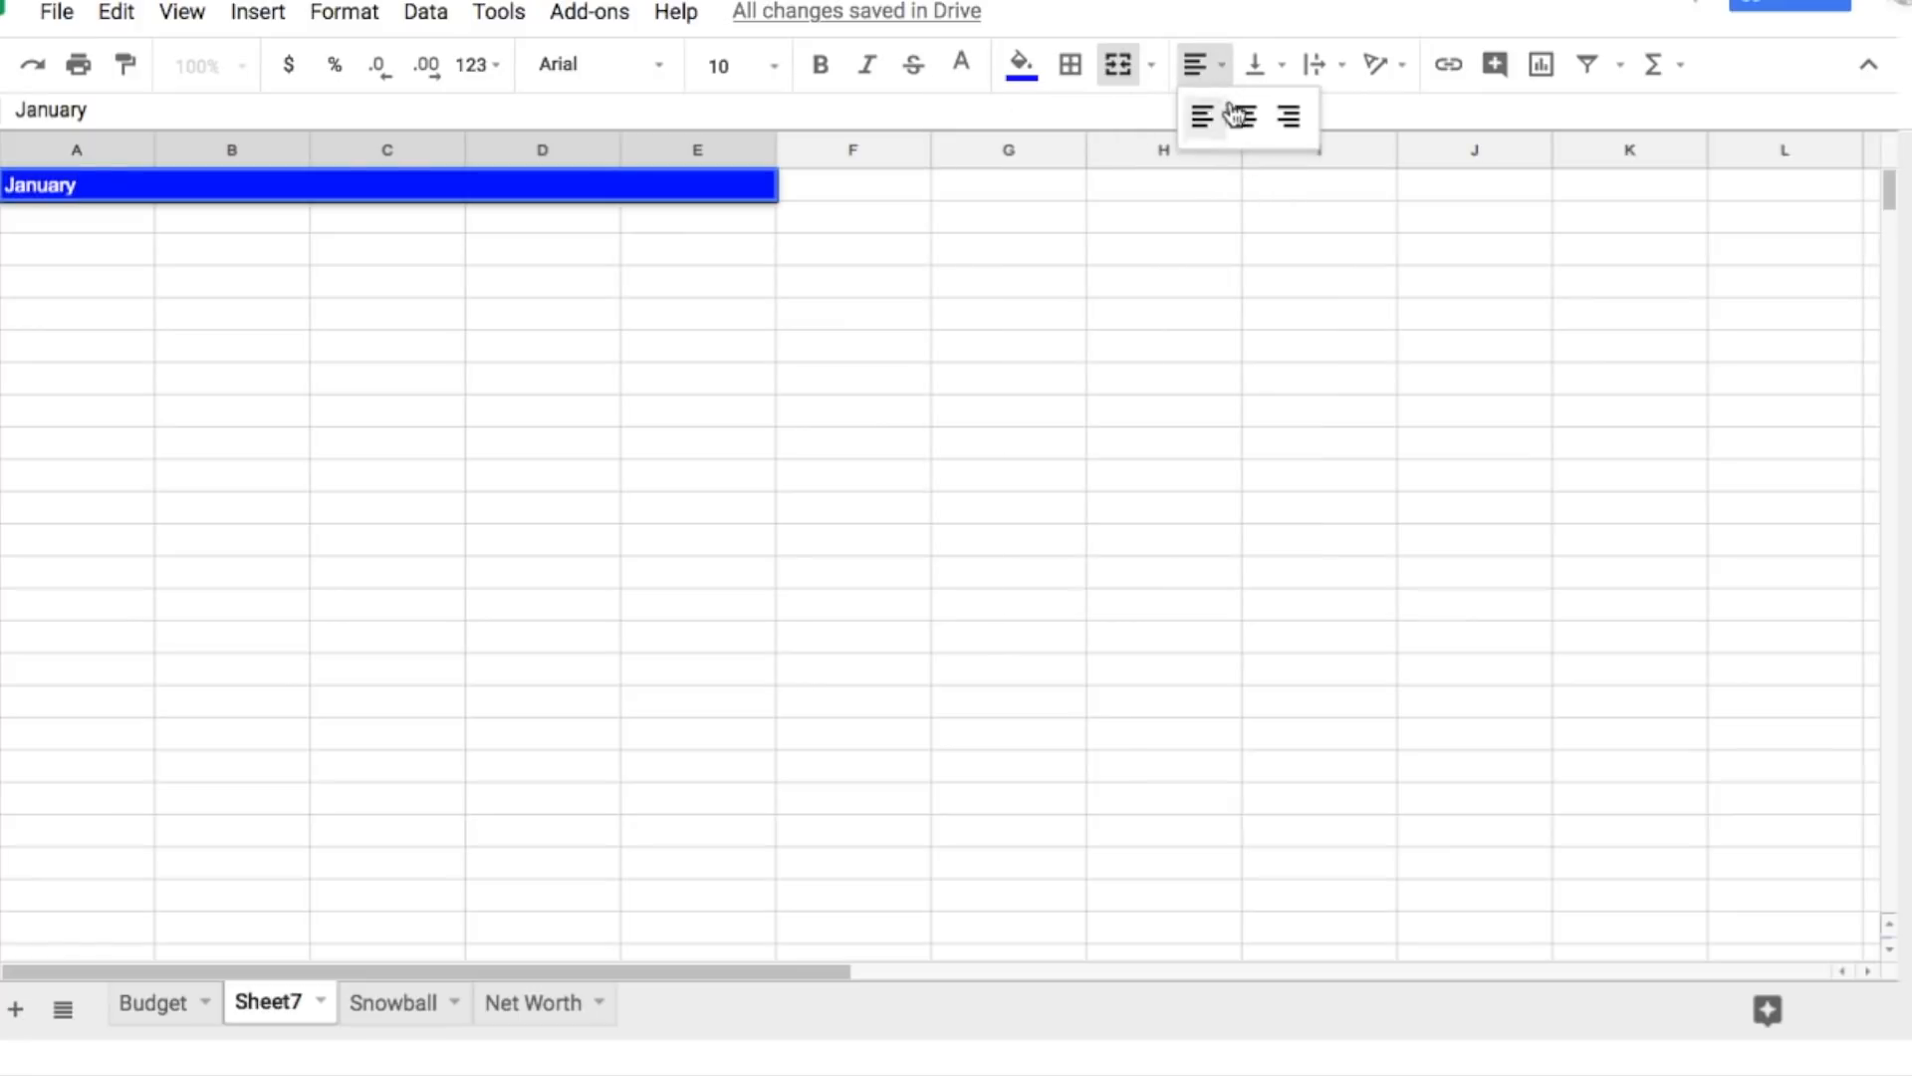
left_click(1242, 117)
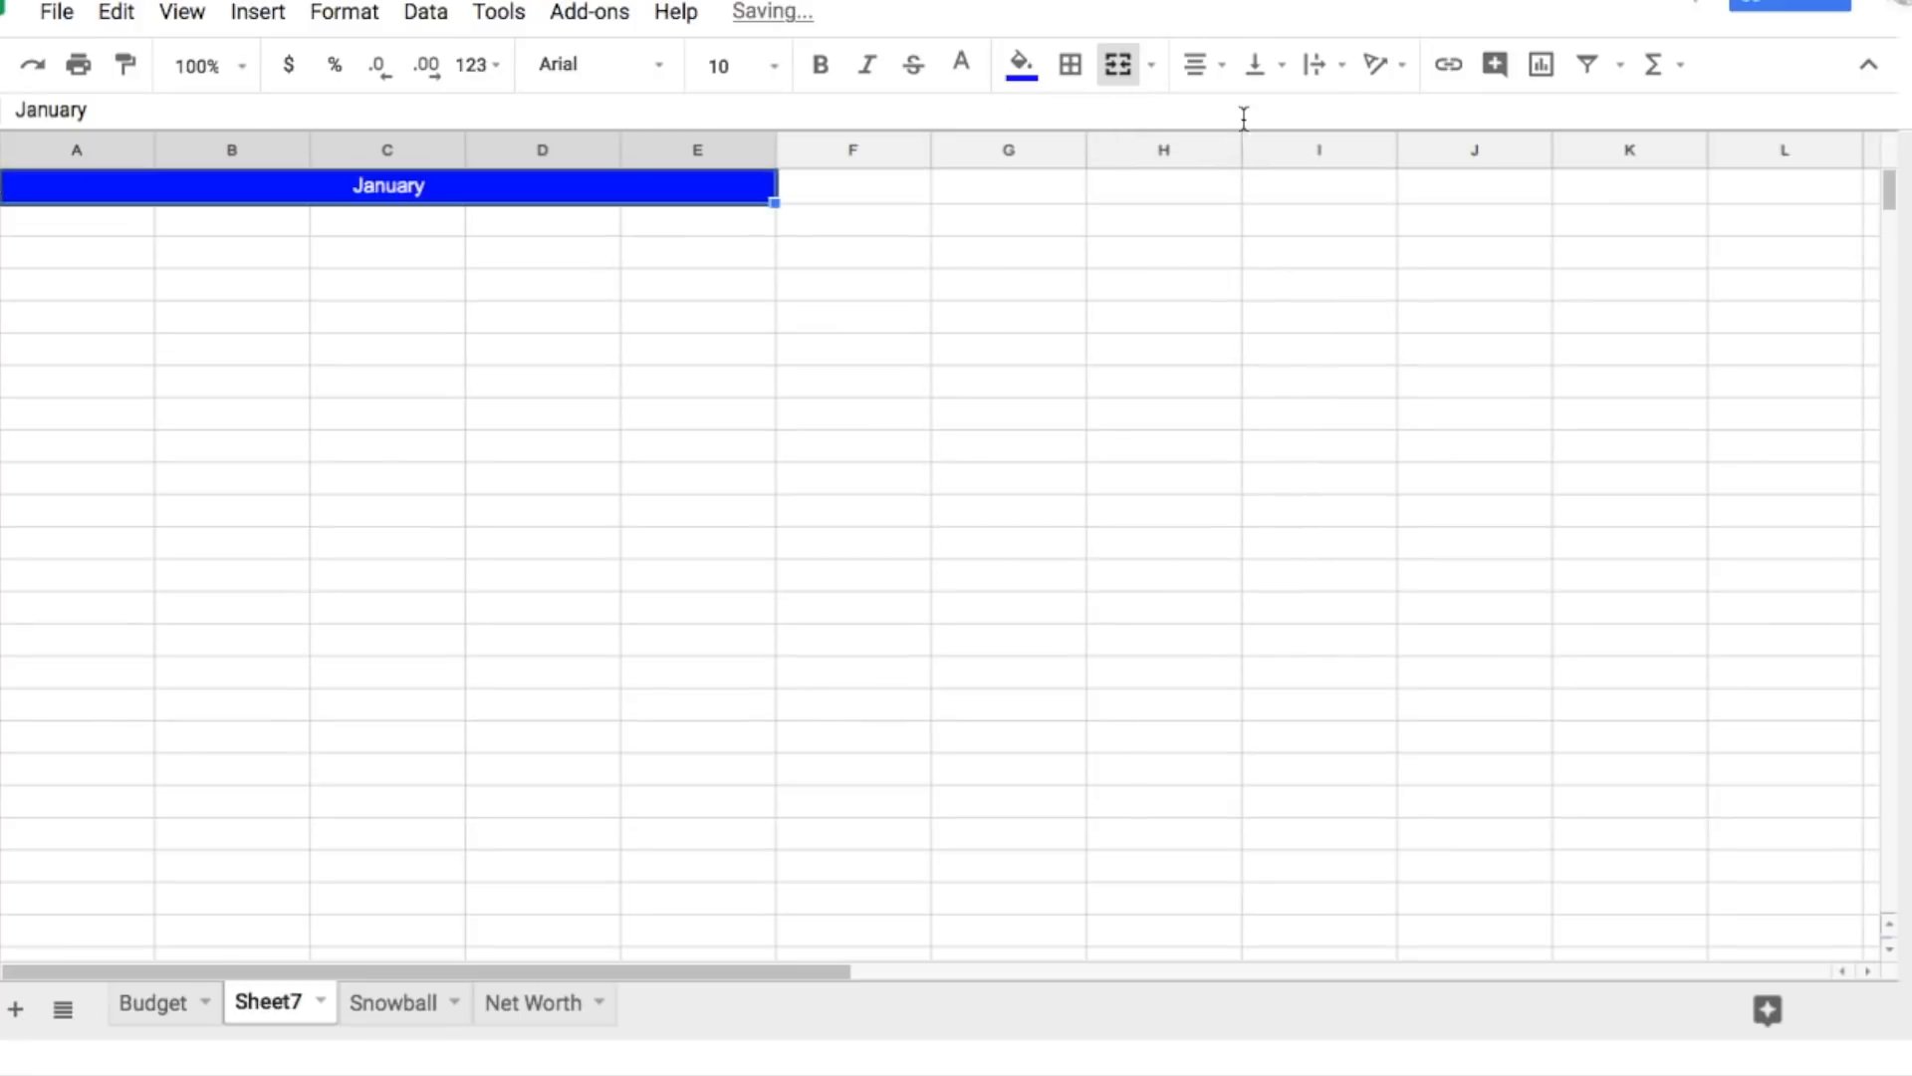
left_click(777, 72)
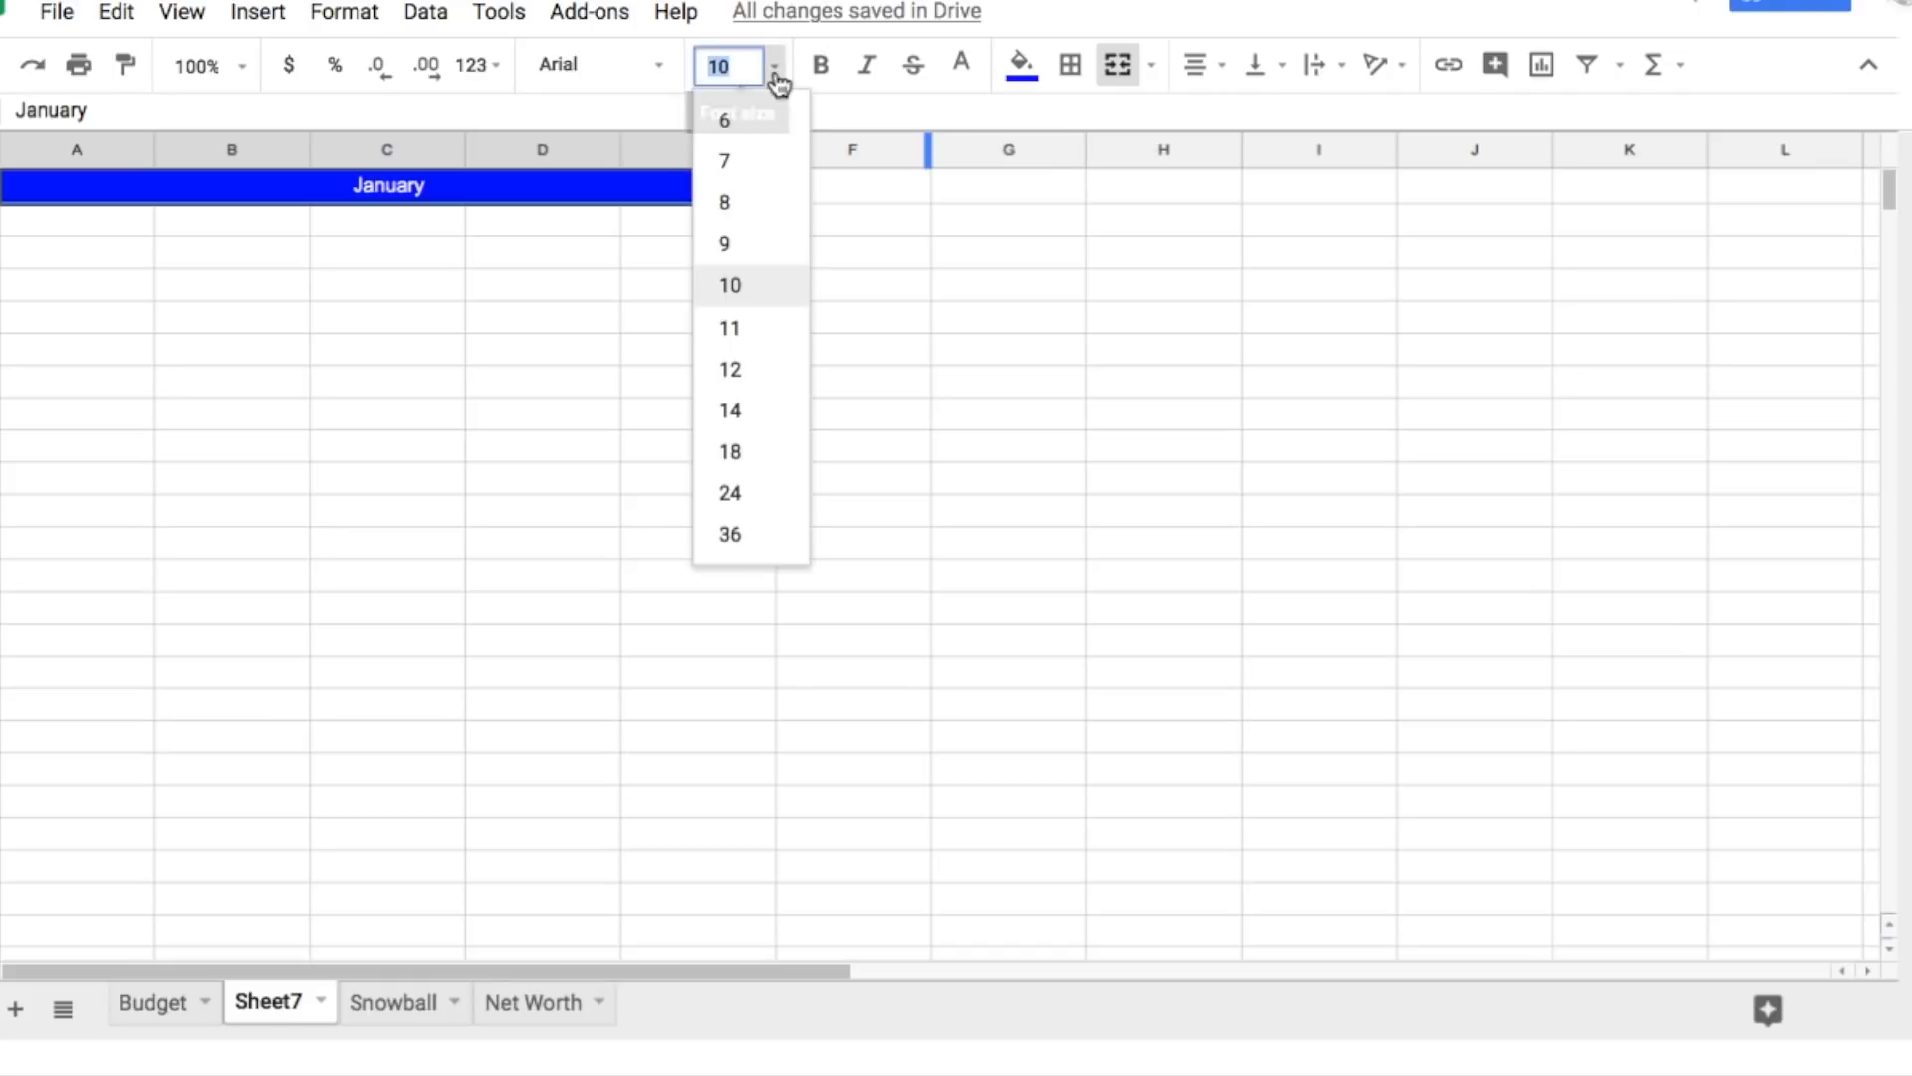
left_click(762, 371)
left_click(880, 367)
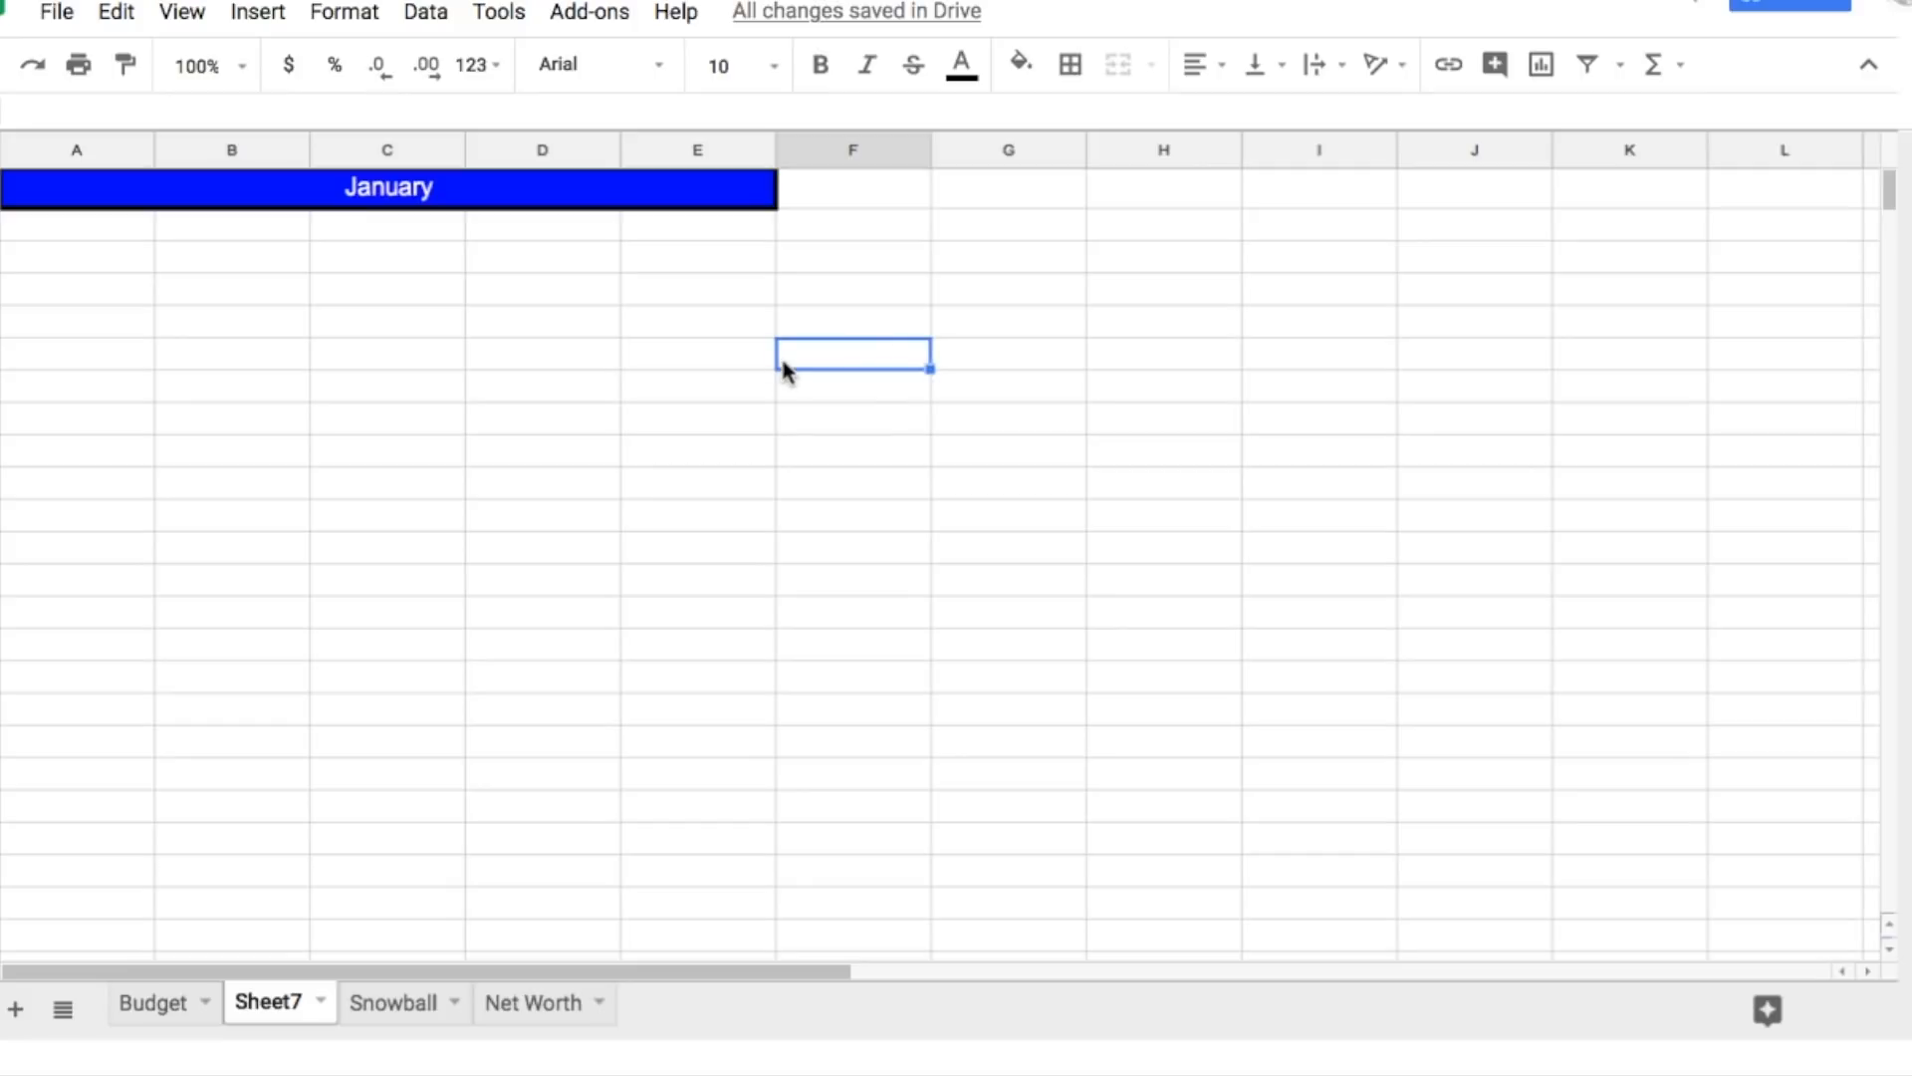
Step: Check the column headings on the Budget sheet, and apply all borders to cells A2 through E2 of the new sheet
left_click(162, 1008)
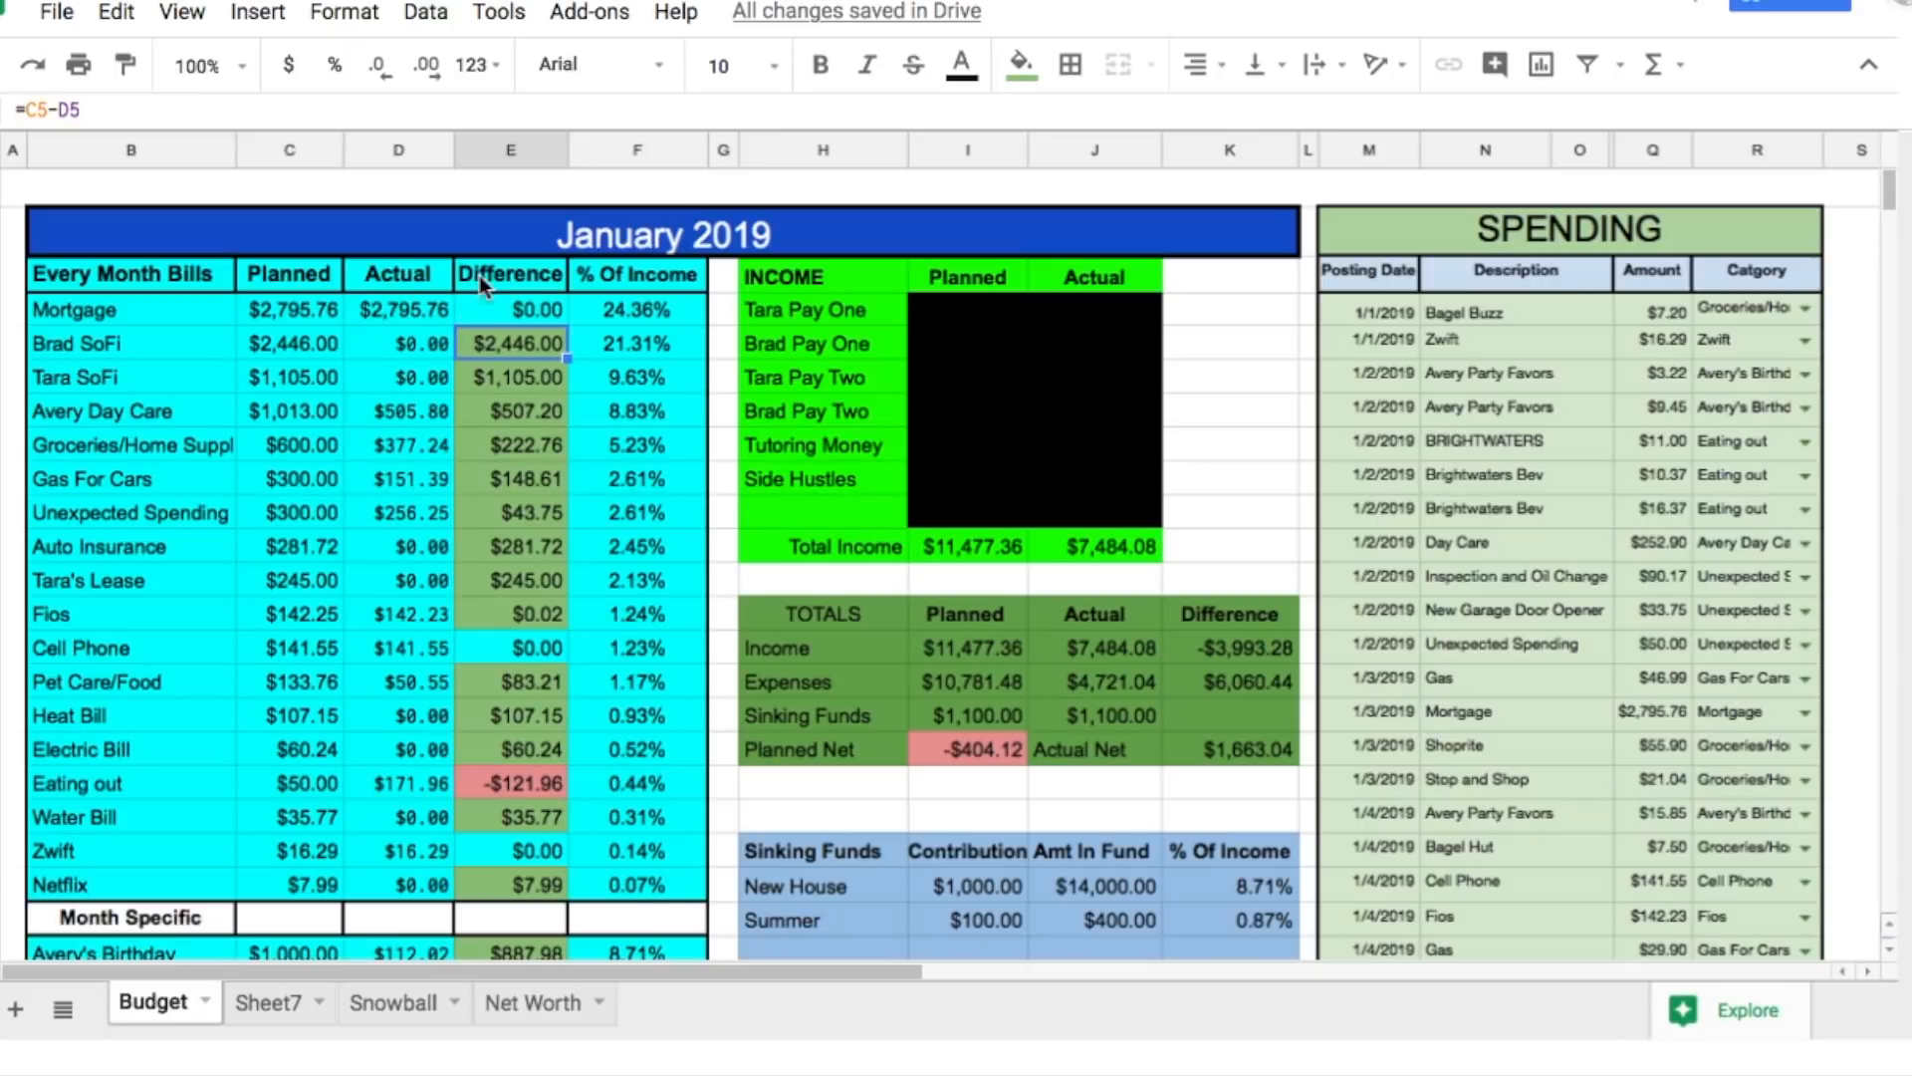
left_click(287, 1008)
left_click_drag(99, 219, 720, 225)
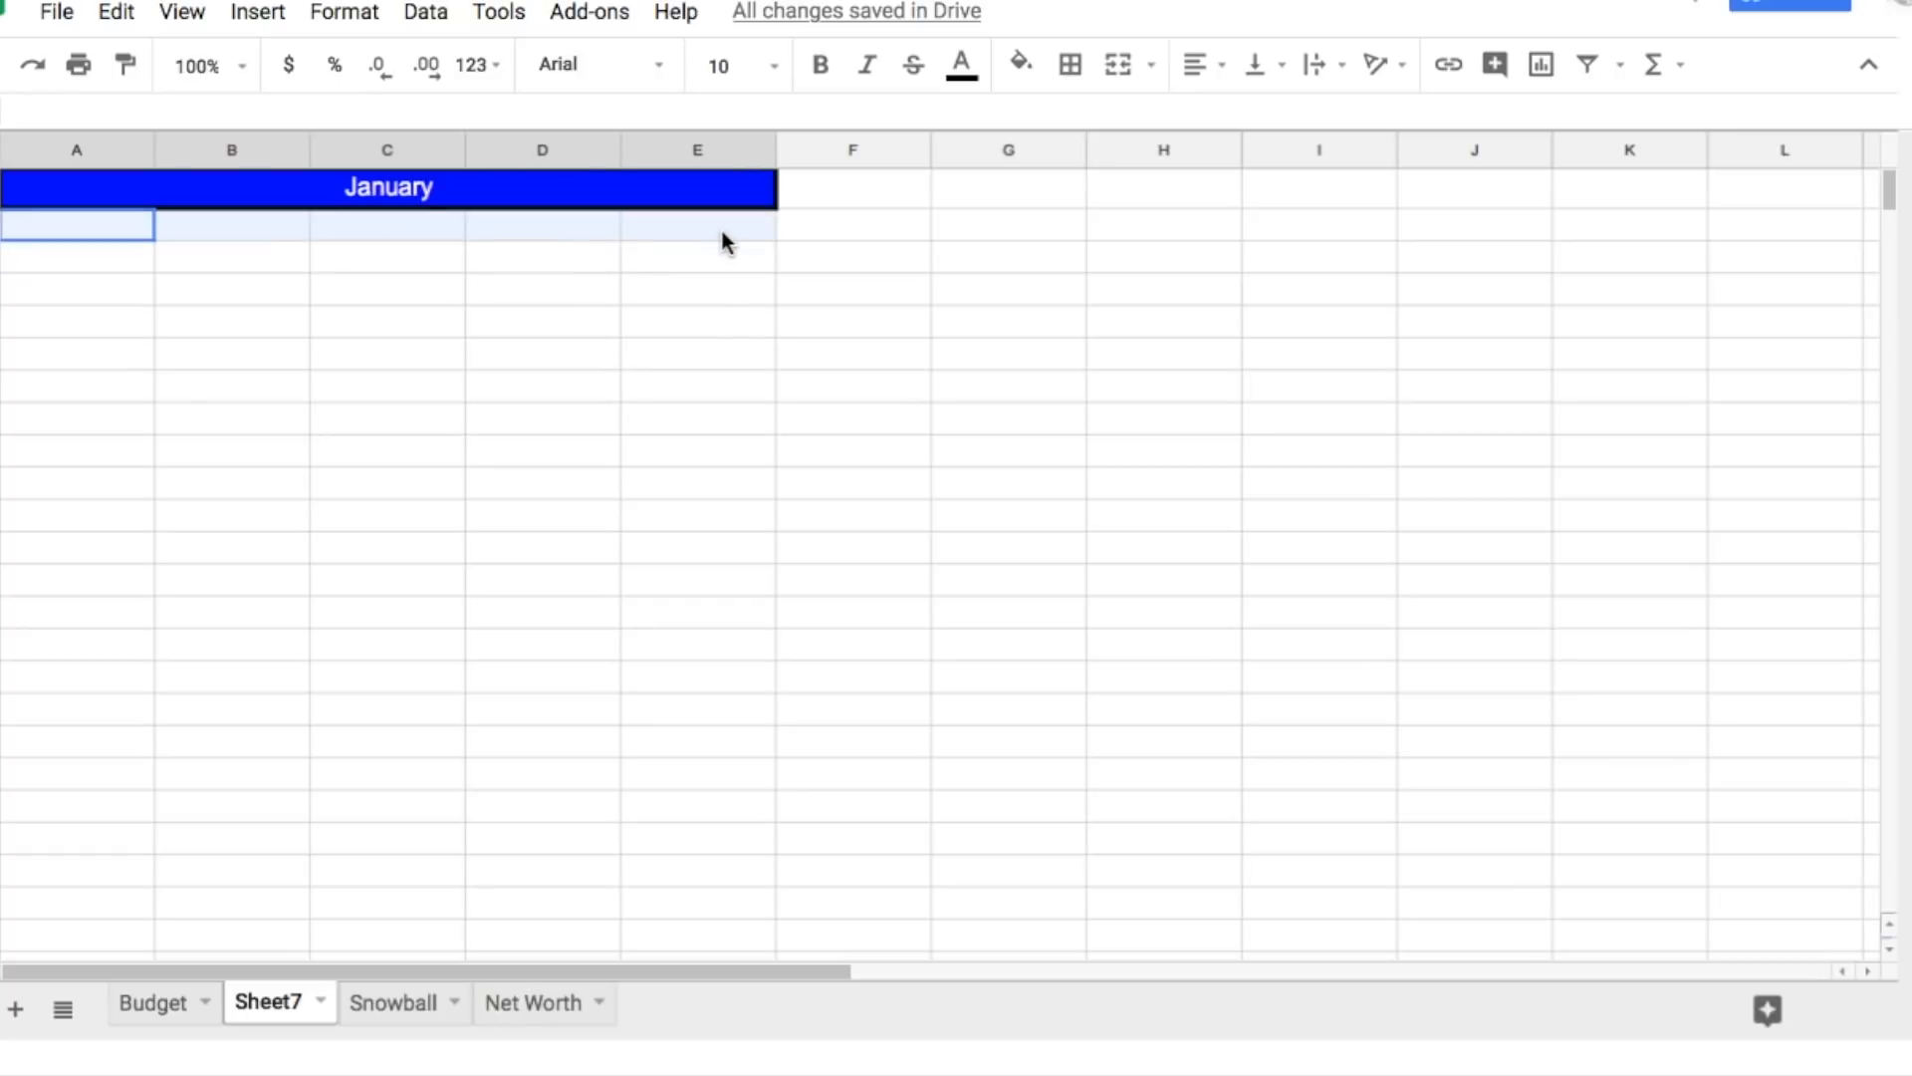
left_click(1073, 65)
left_click(1081, 132)
Step: Fill cells A2 through E2 with the headings Bills, Planed, Acutal, Difference and % of income
left_click(116, 231)
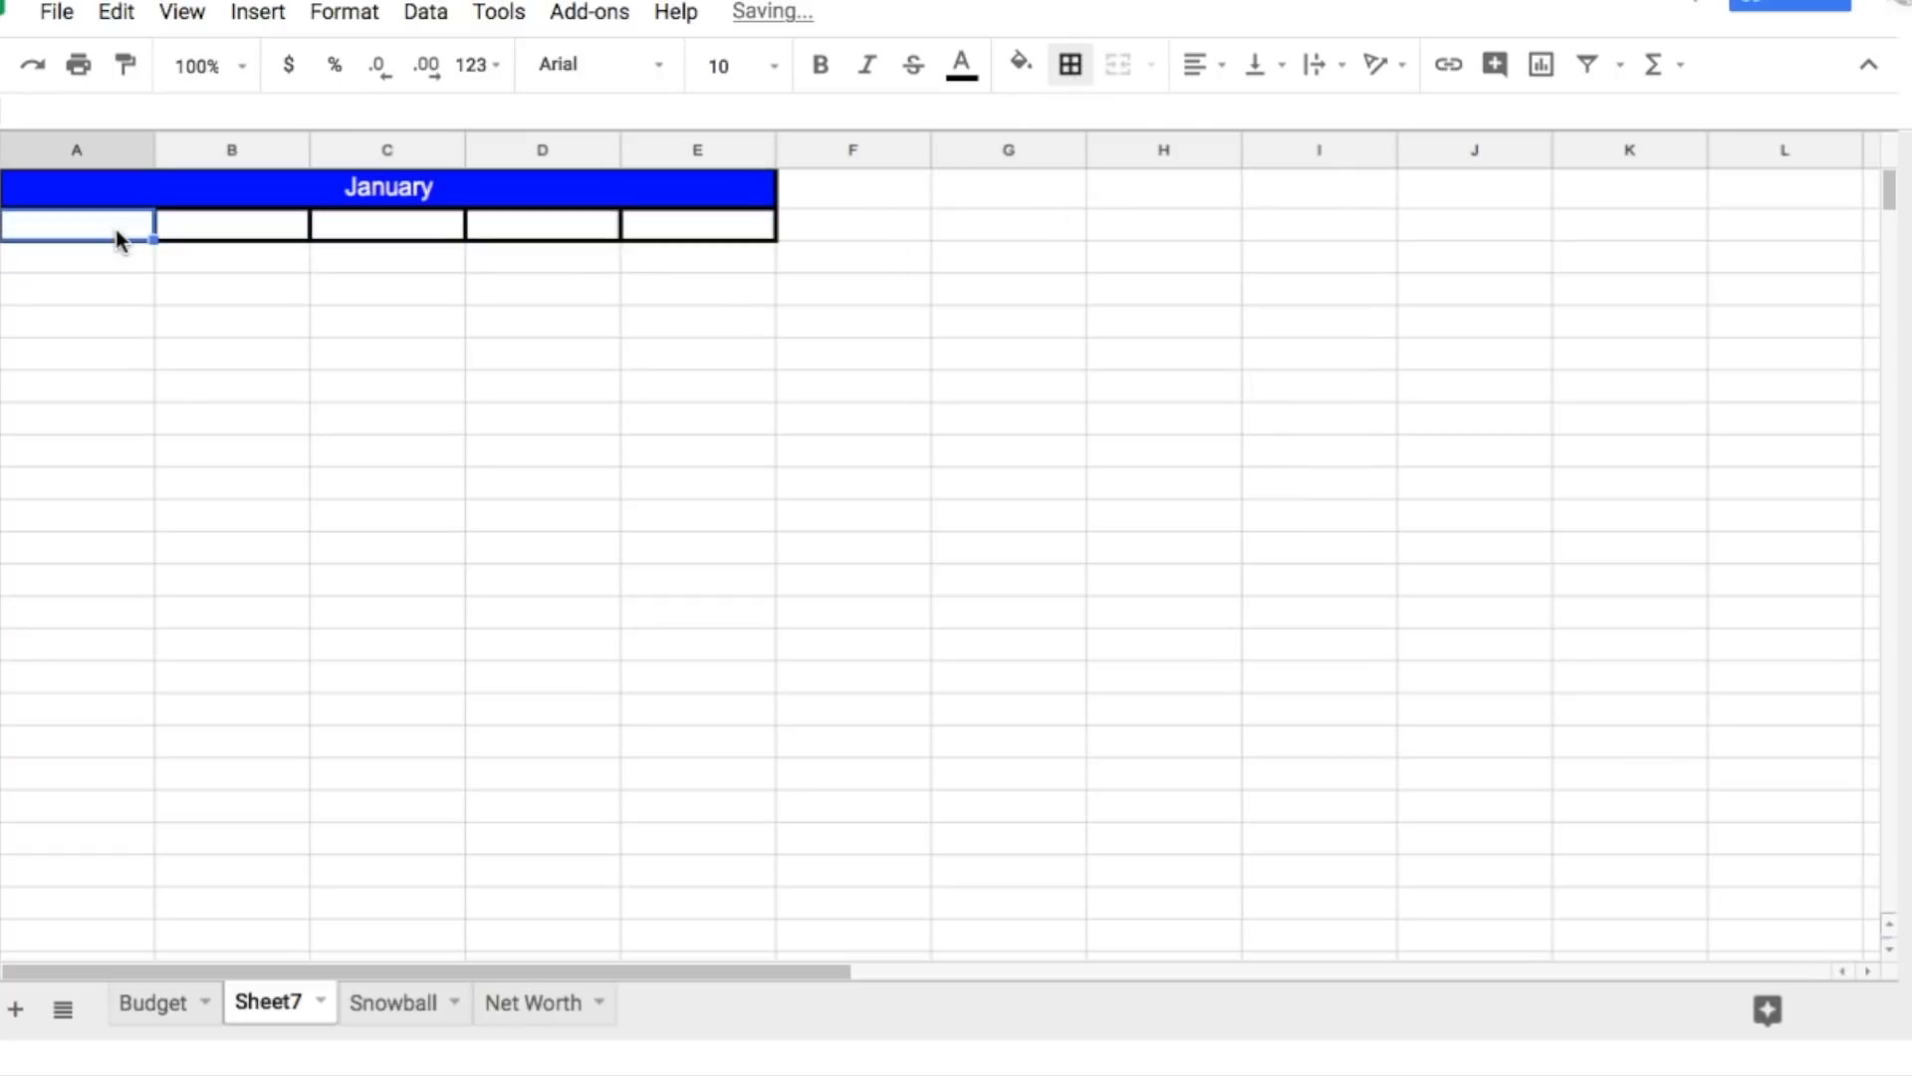
type("B")
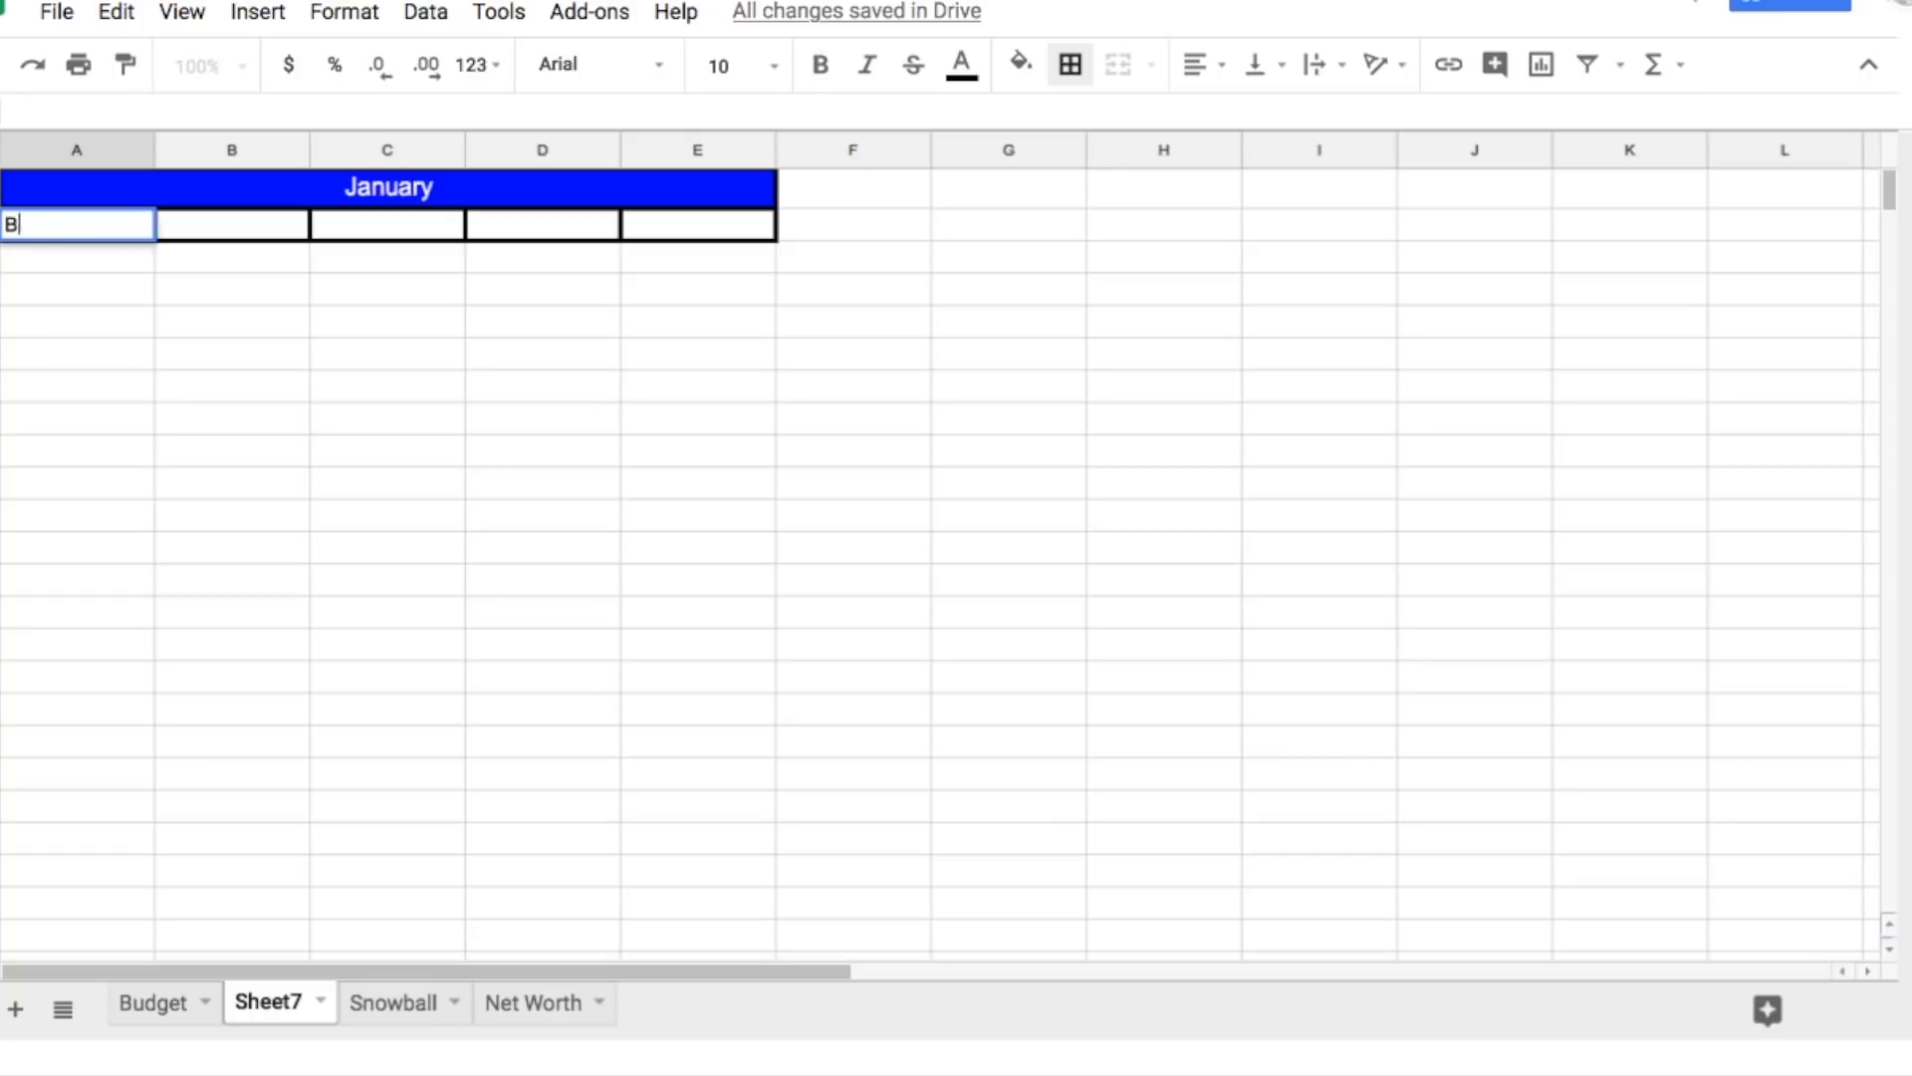
type("ills")
key("Tab")
type("Pa")
key("BackSpace")
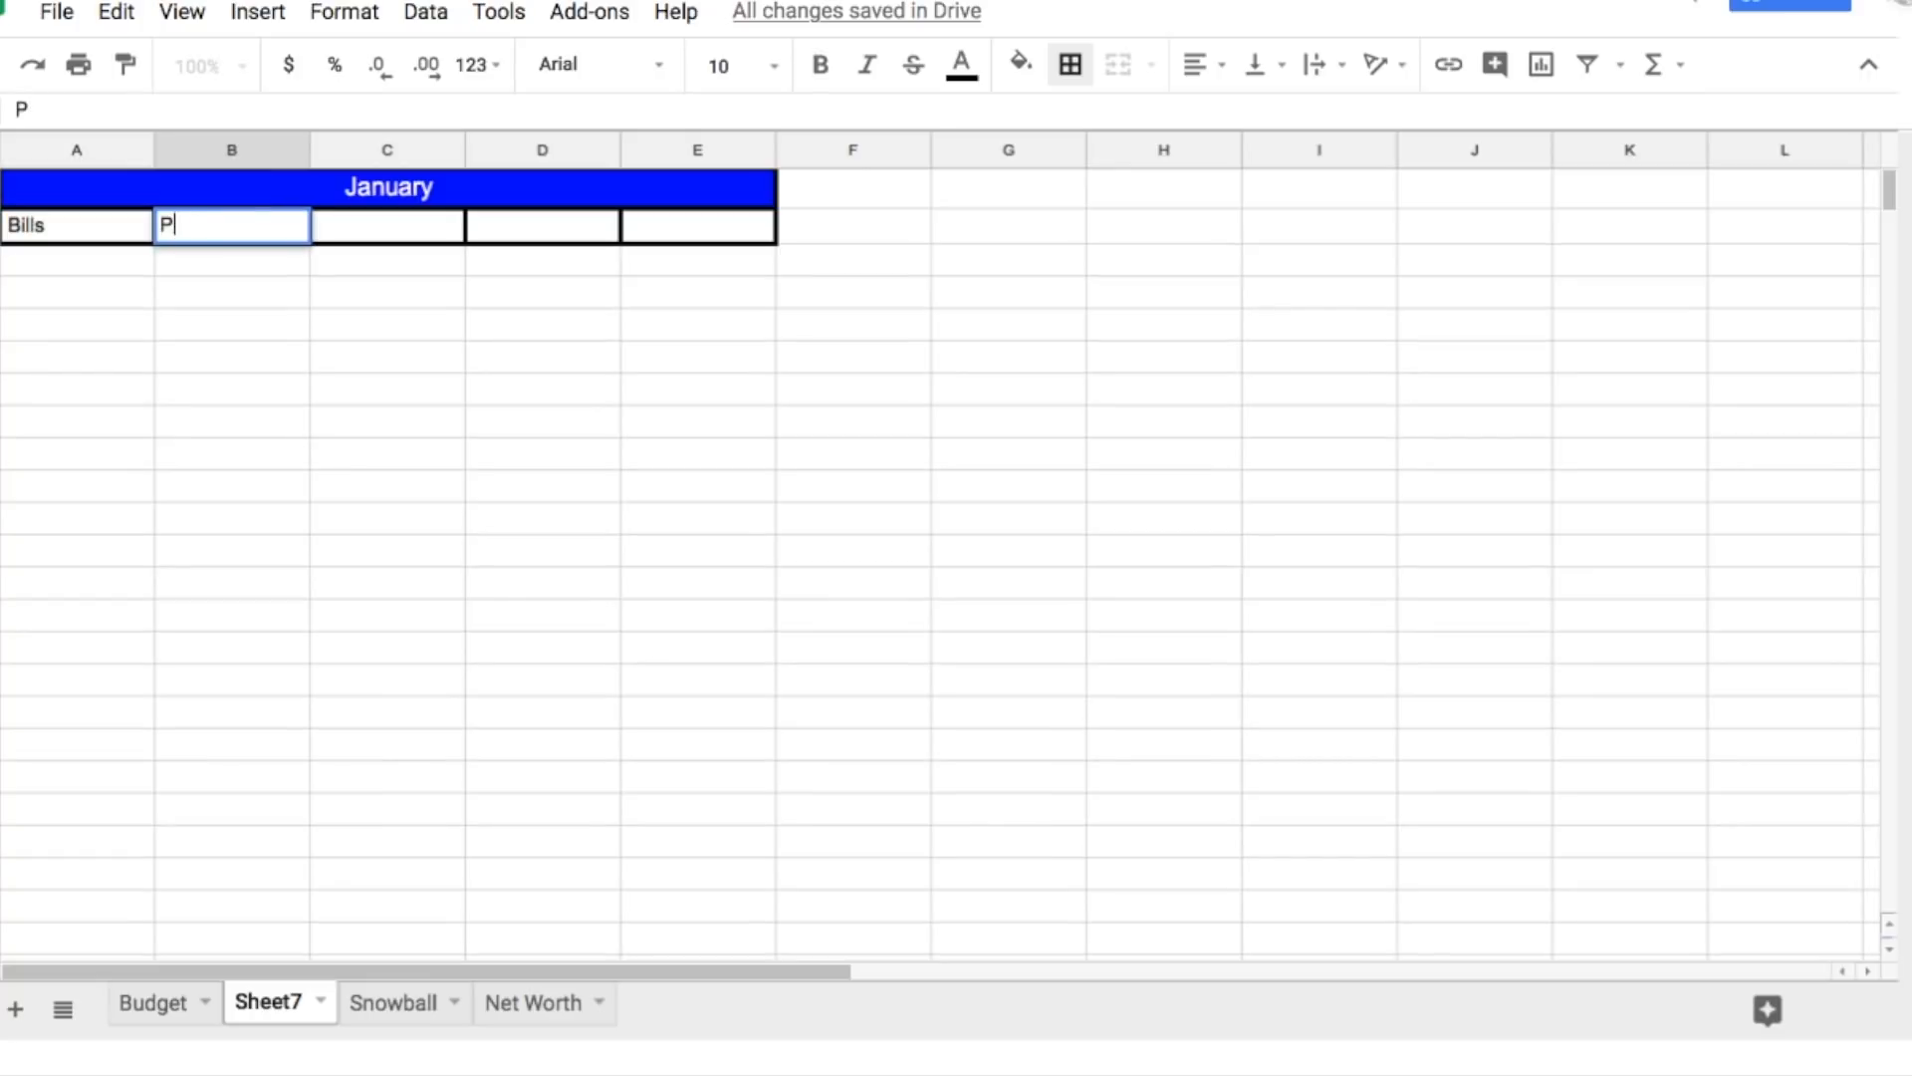
type("laned")
key("Tab")
type("Acutal")
key("Tab")
type("Difference")
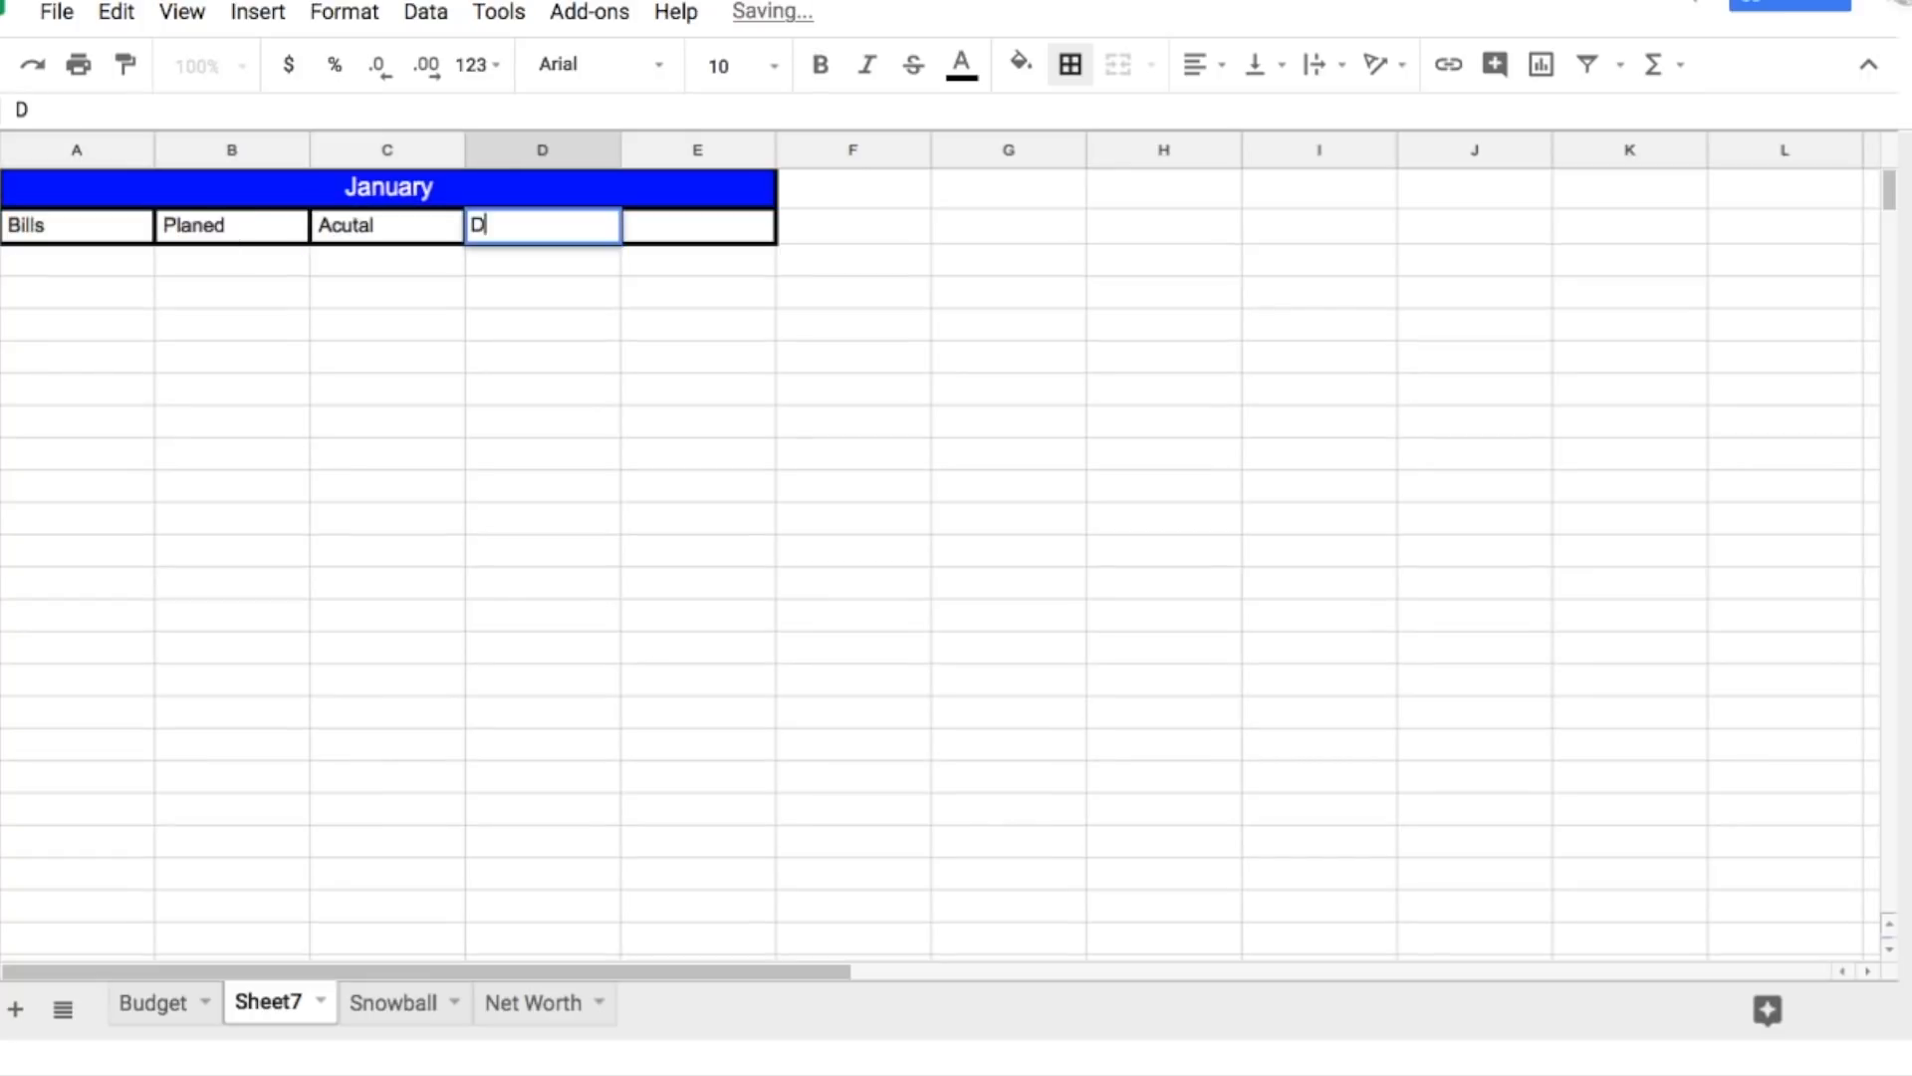
key("Tab")
type("% of income")
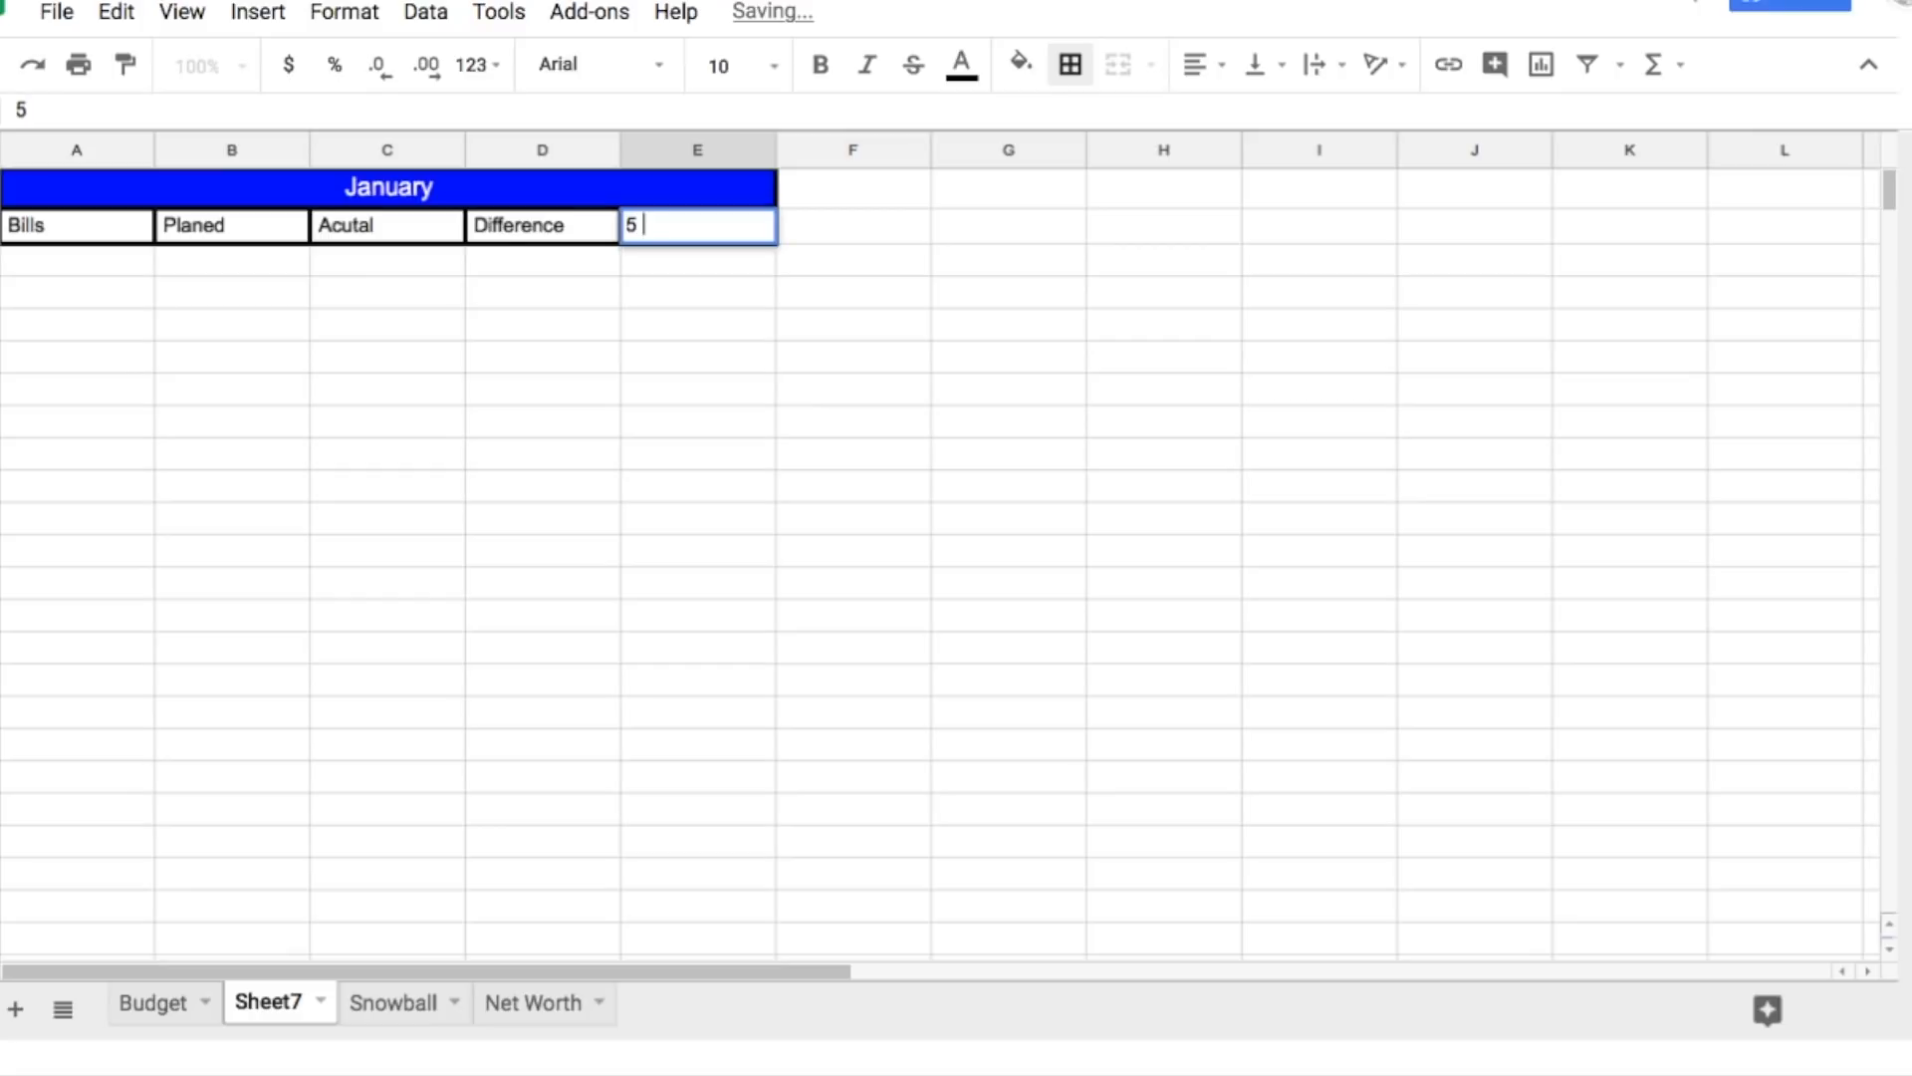
left_click(184, 365)
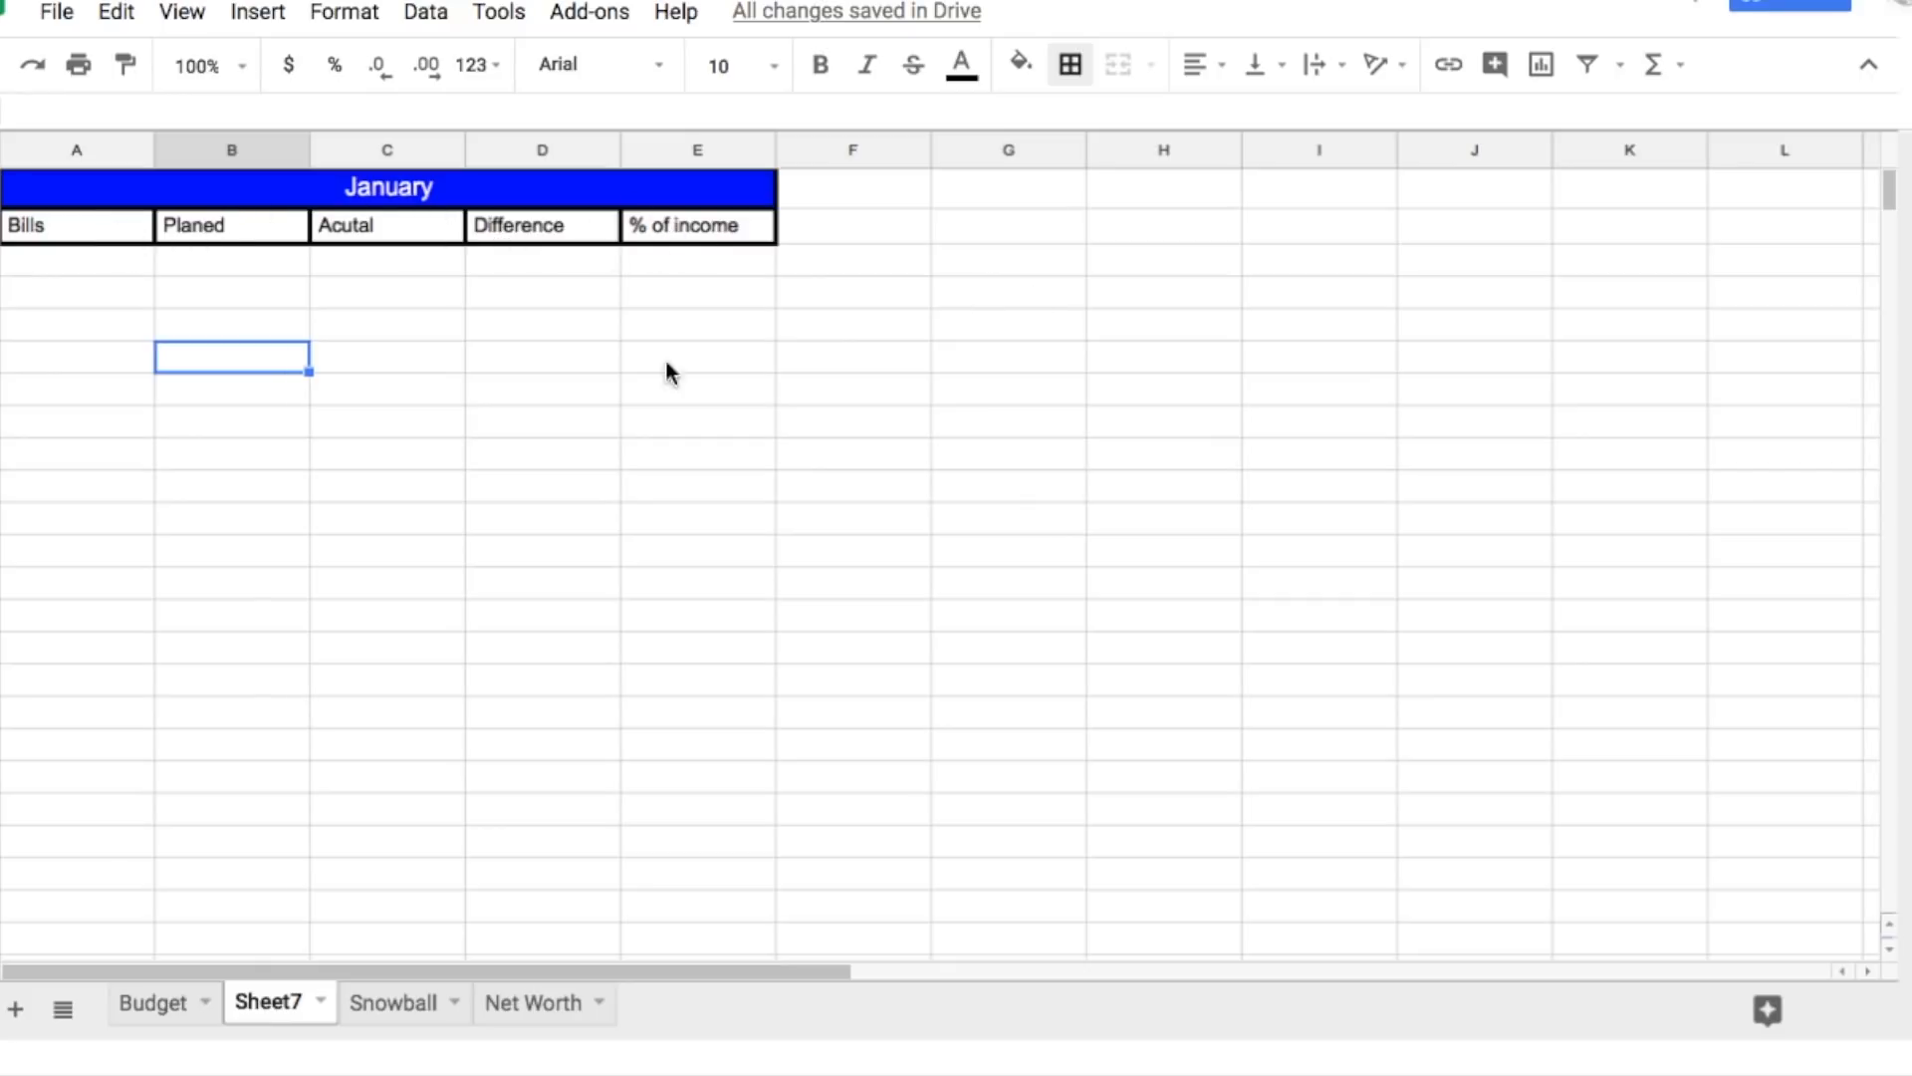
left_click(136, 287)
left_click(104, 261)
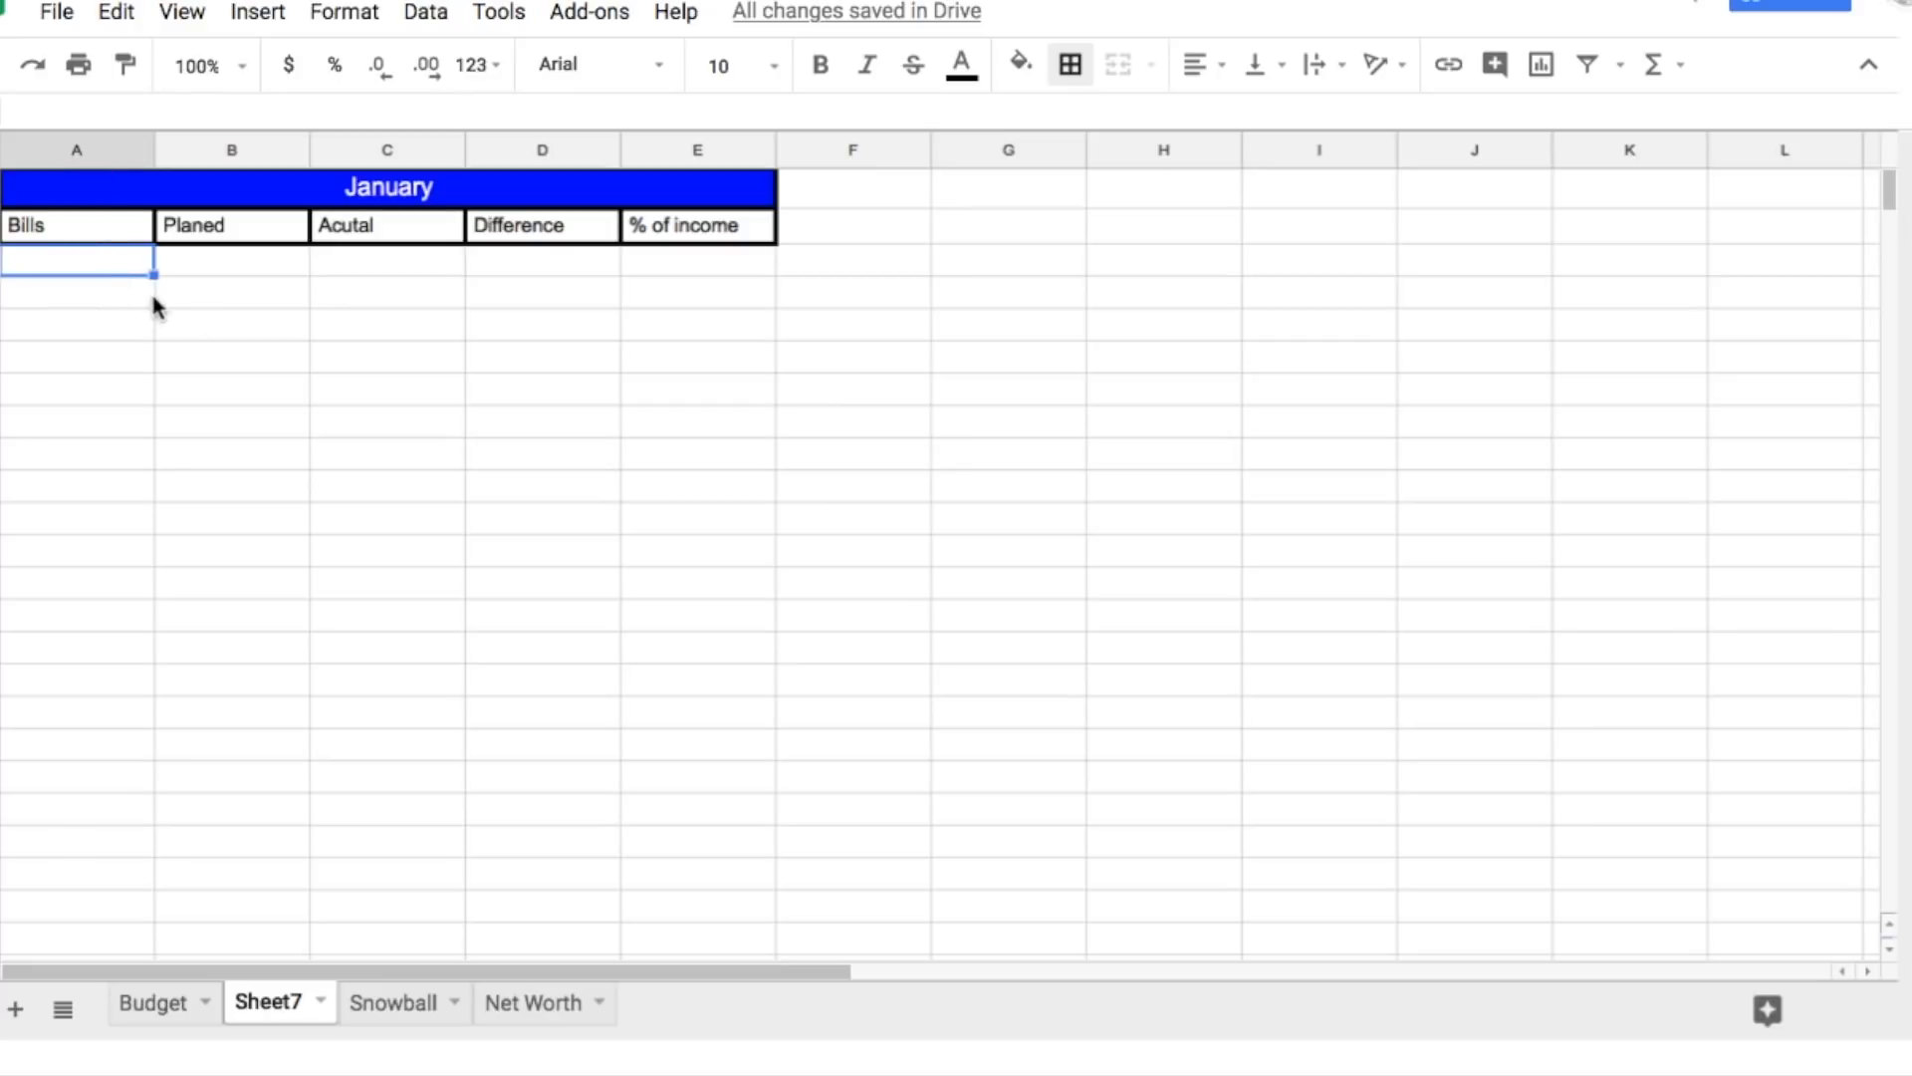
left_click(296, 336)
Step: Center the Bills heading horizontally in cell A2
left_click(72, 235)
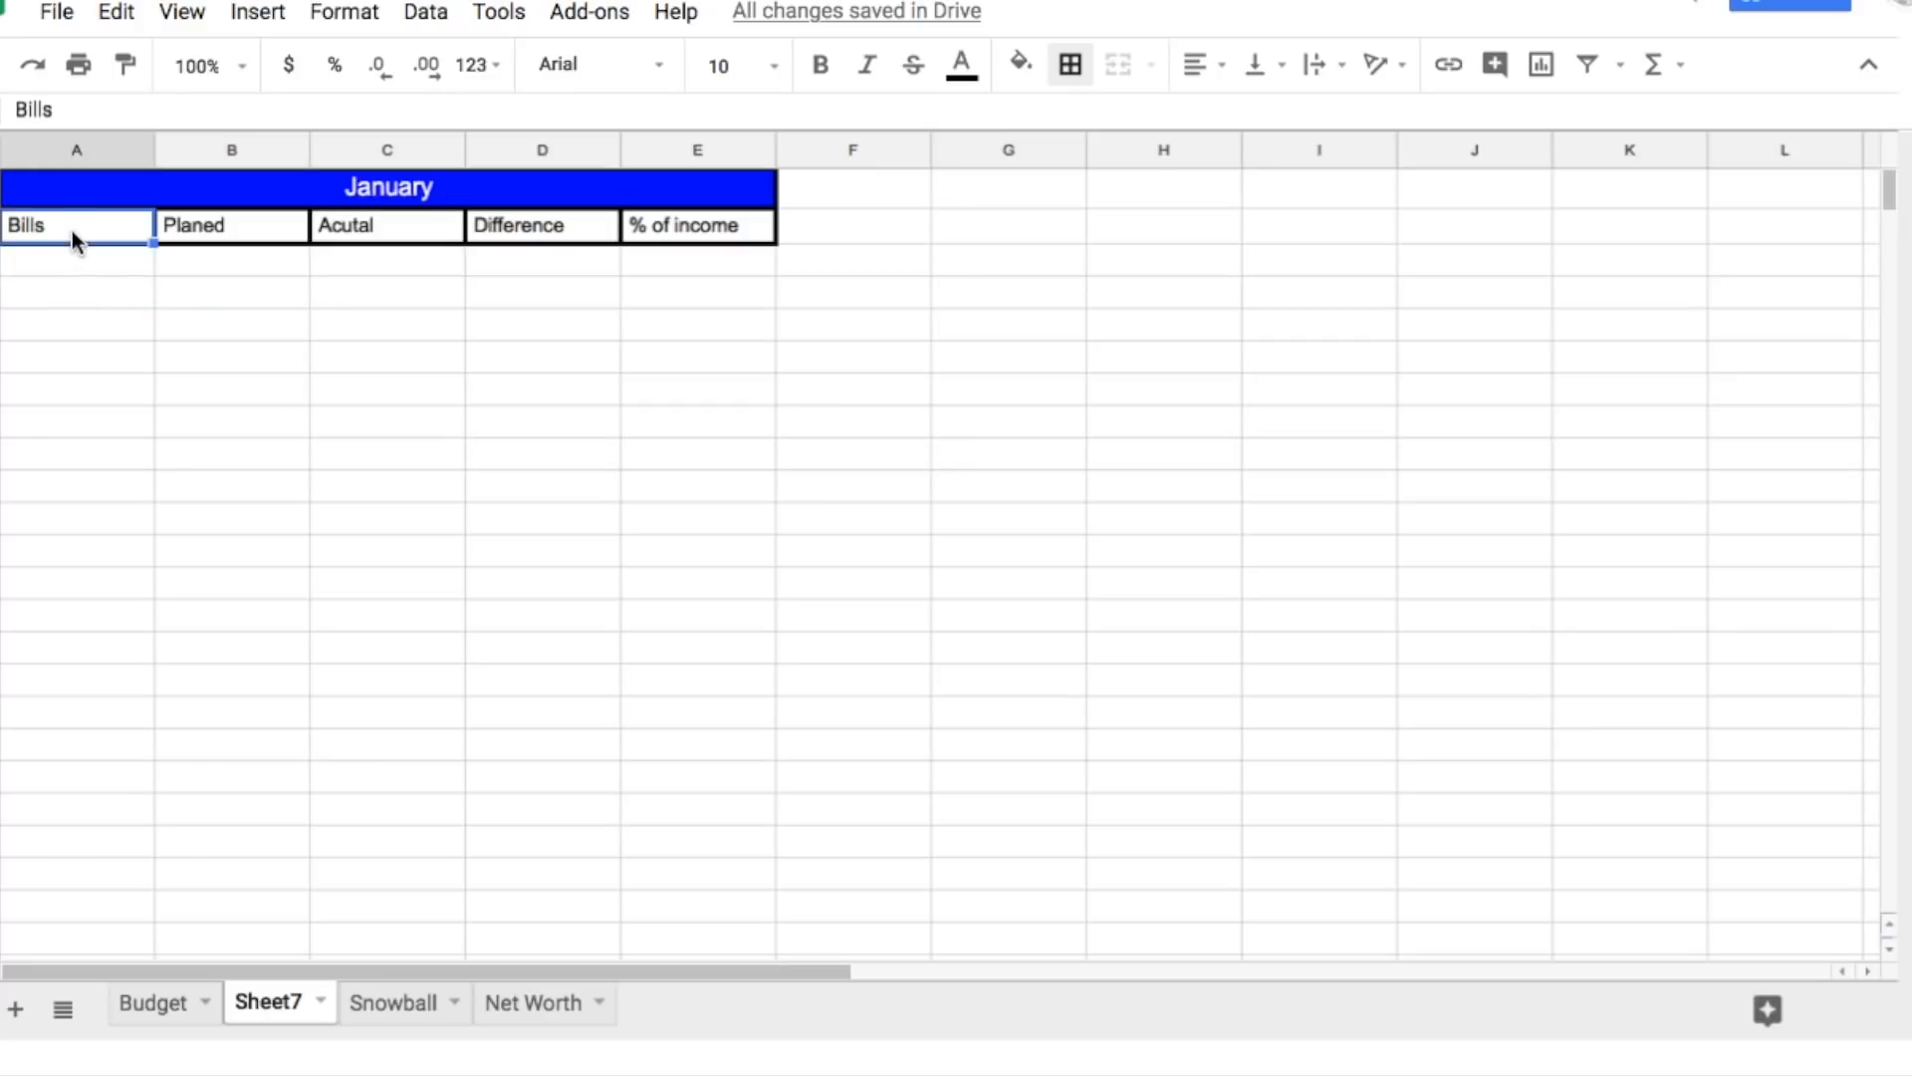
left_click(1205, 75)
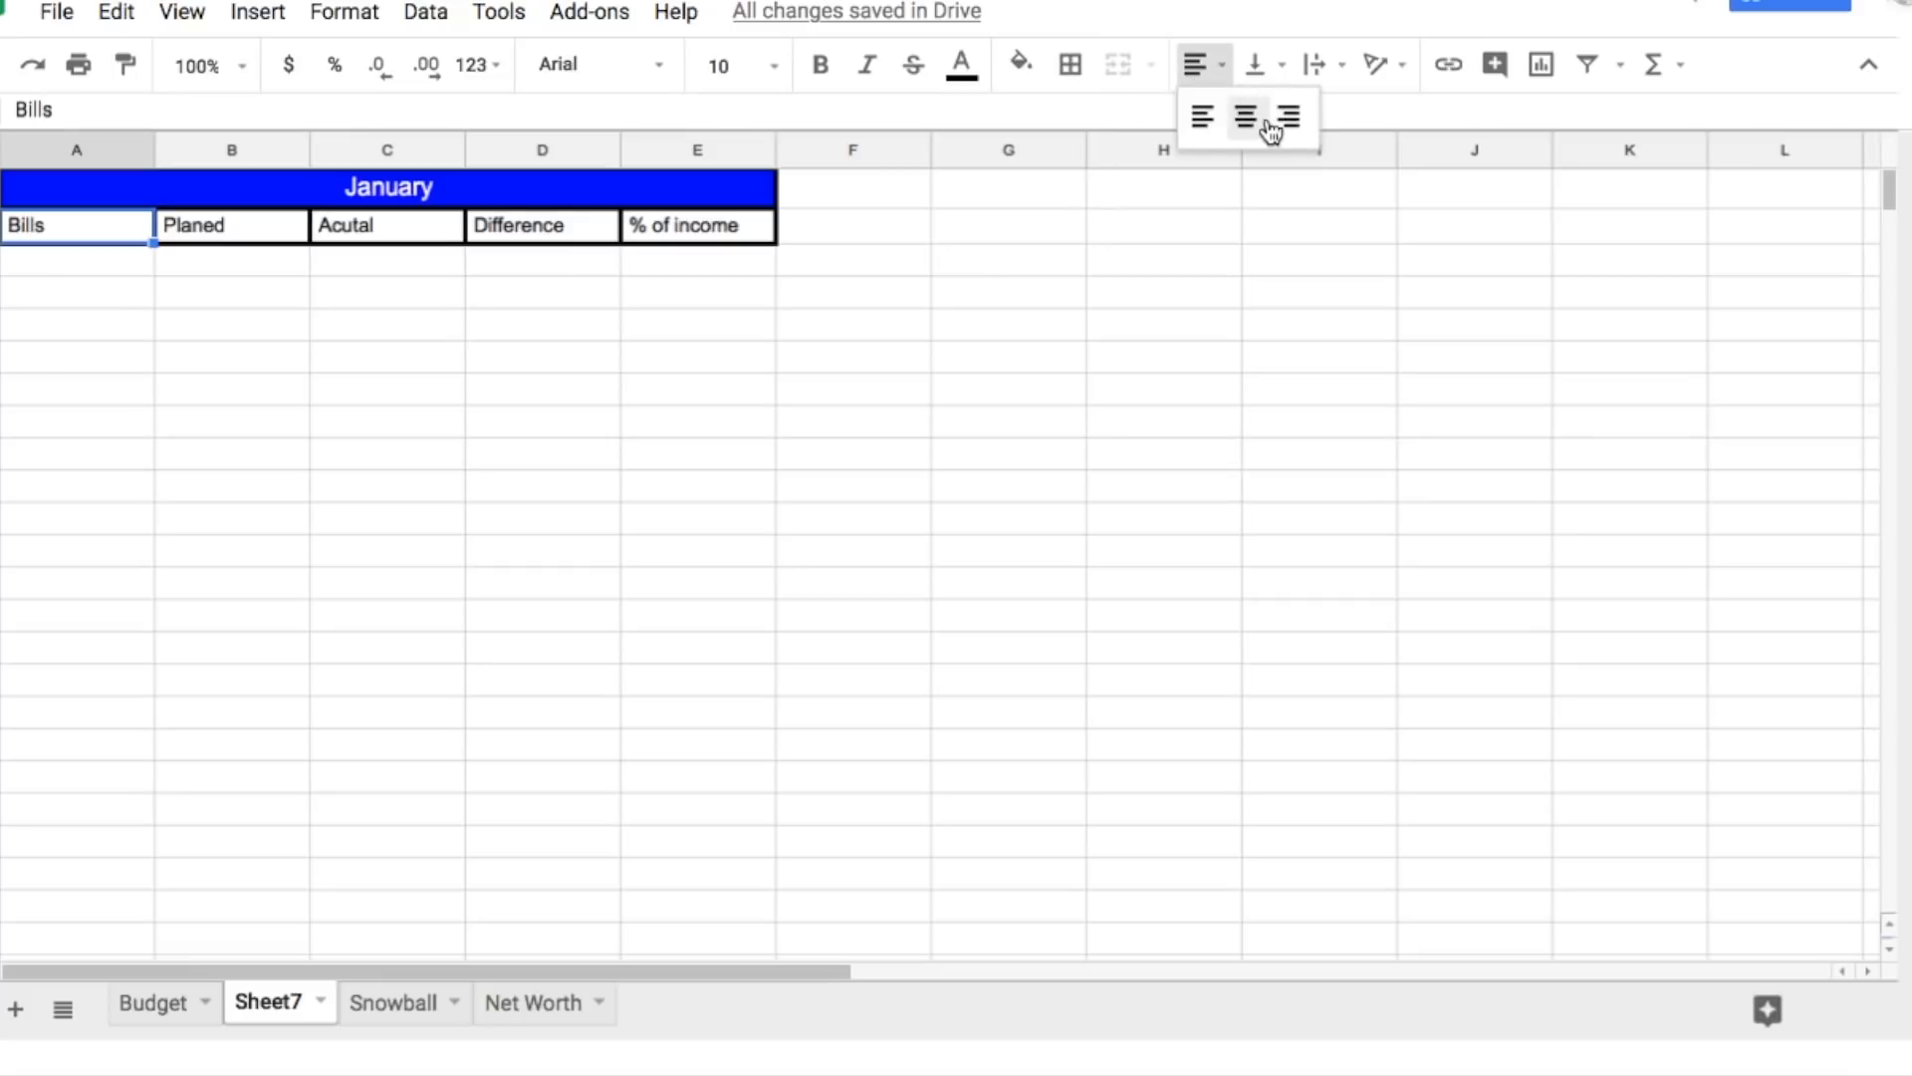
left_click(1251, 123)
left_click(594, 658)
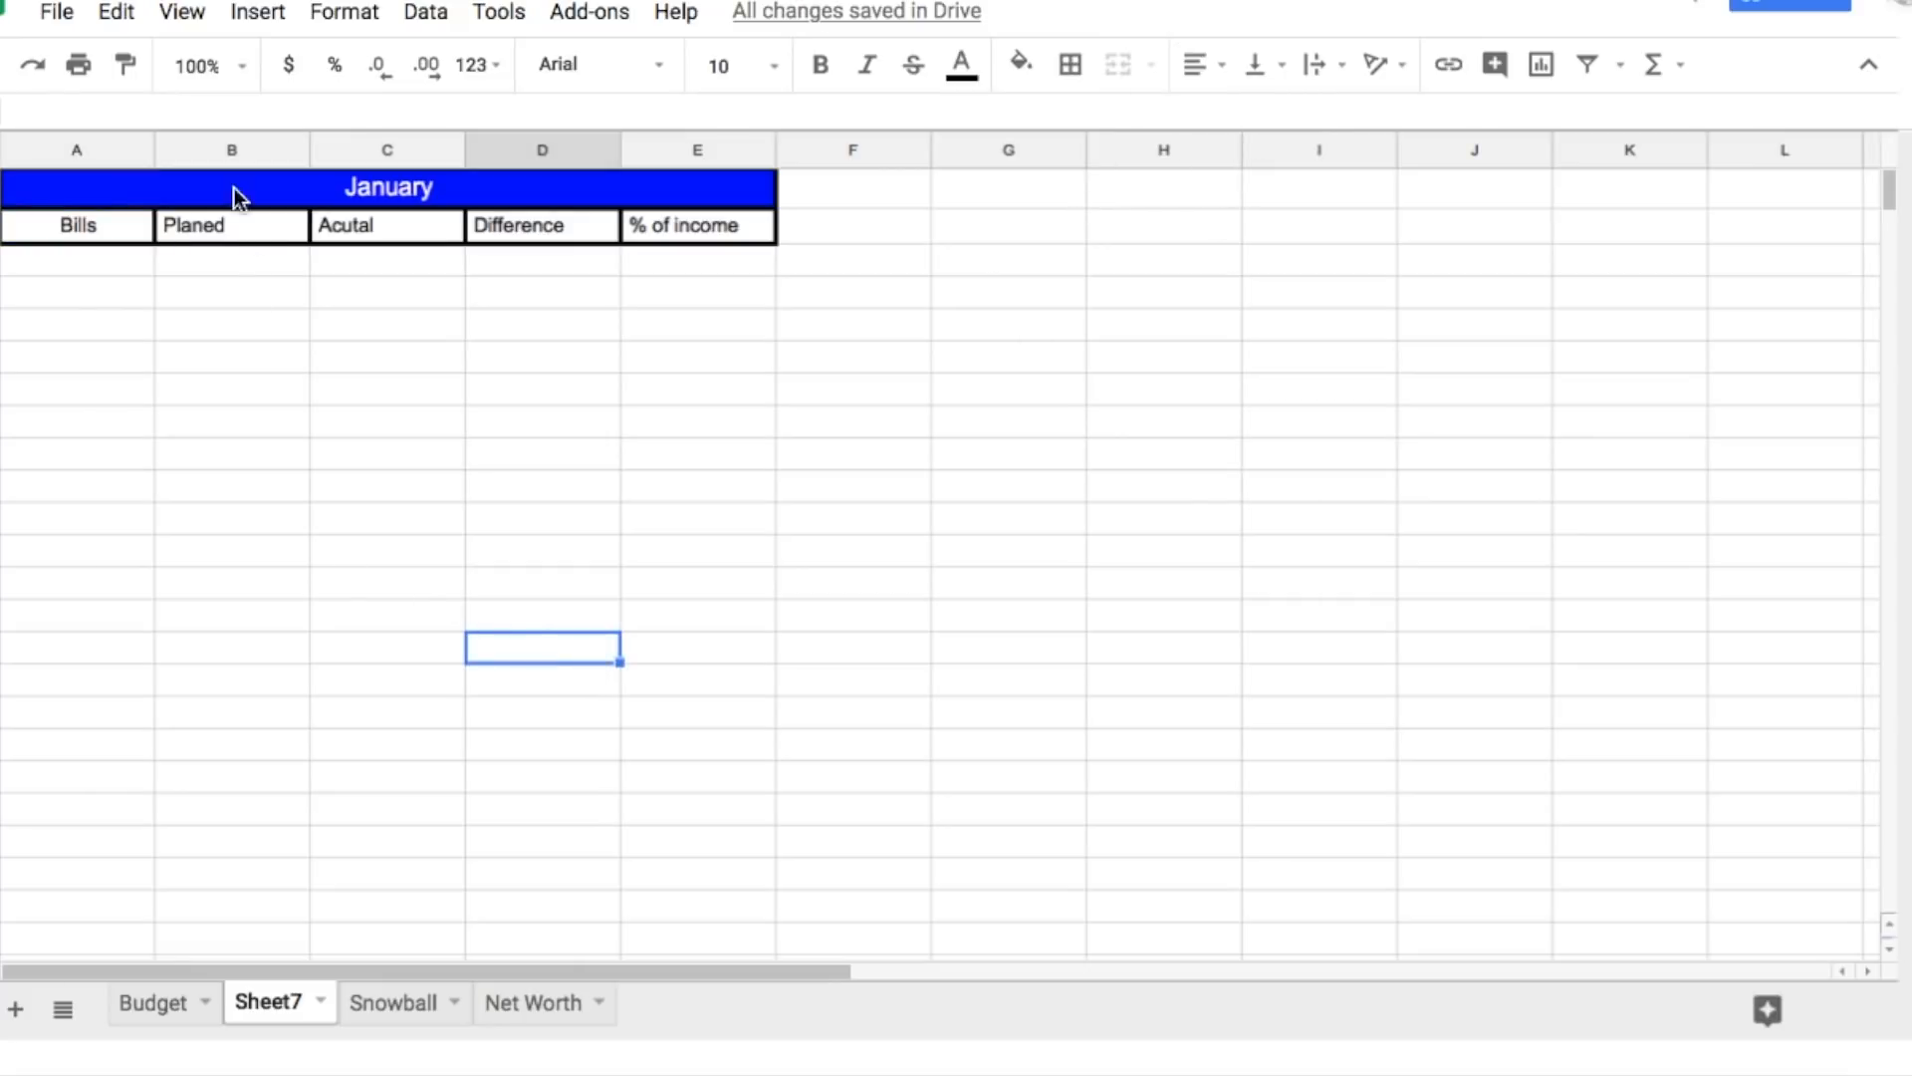
Step: Try to center the contents of column B horizontally
left_click(235, 153)
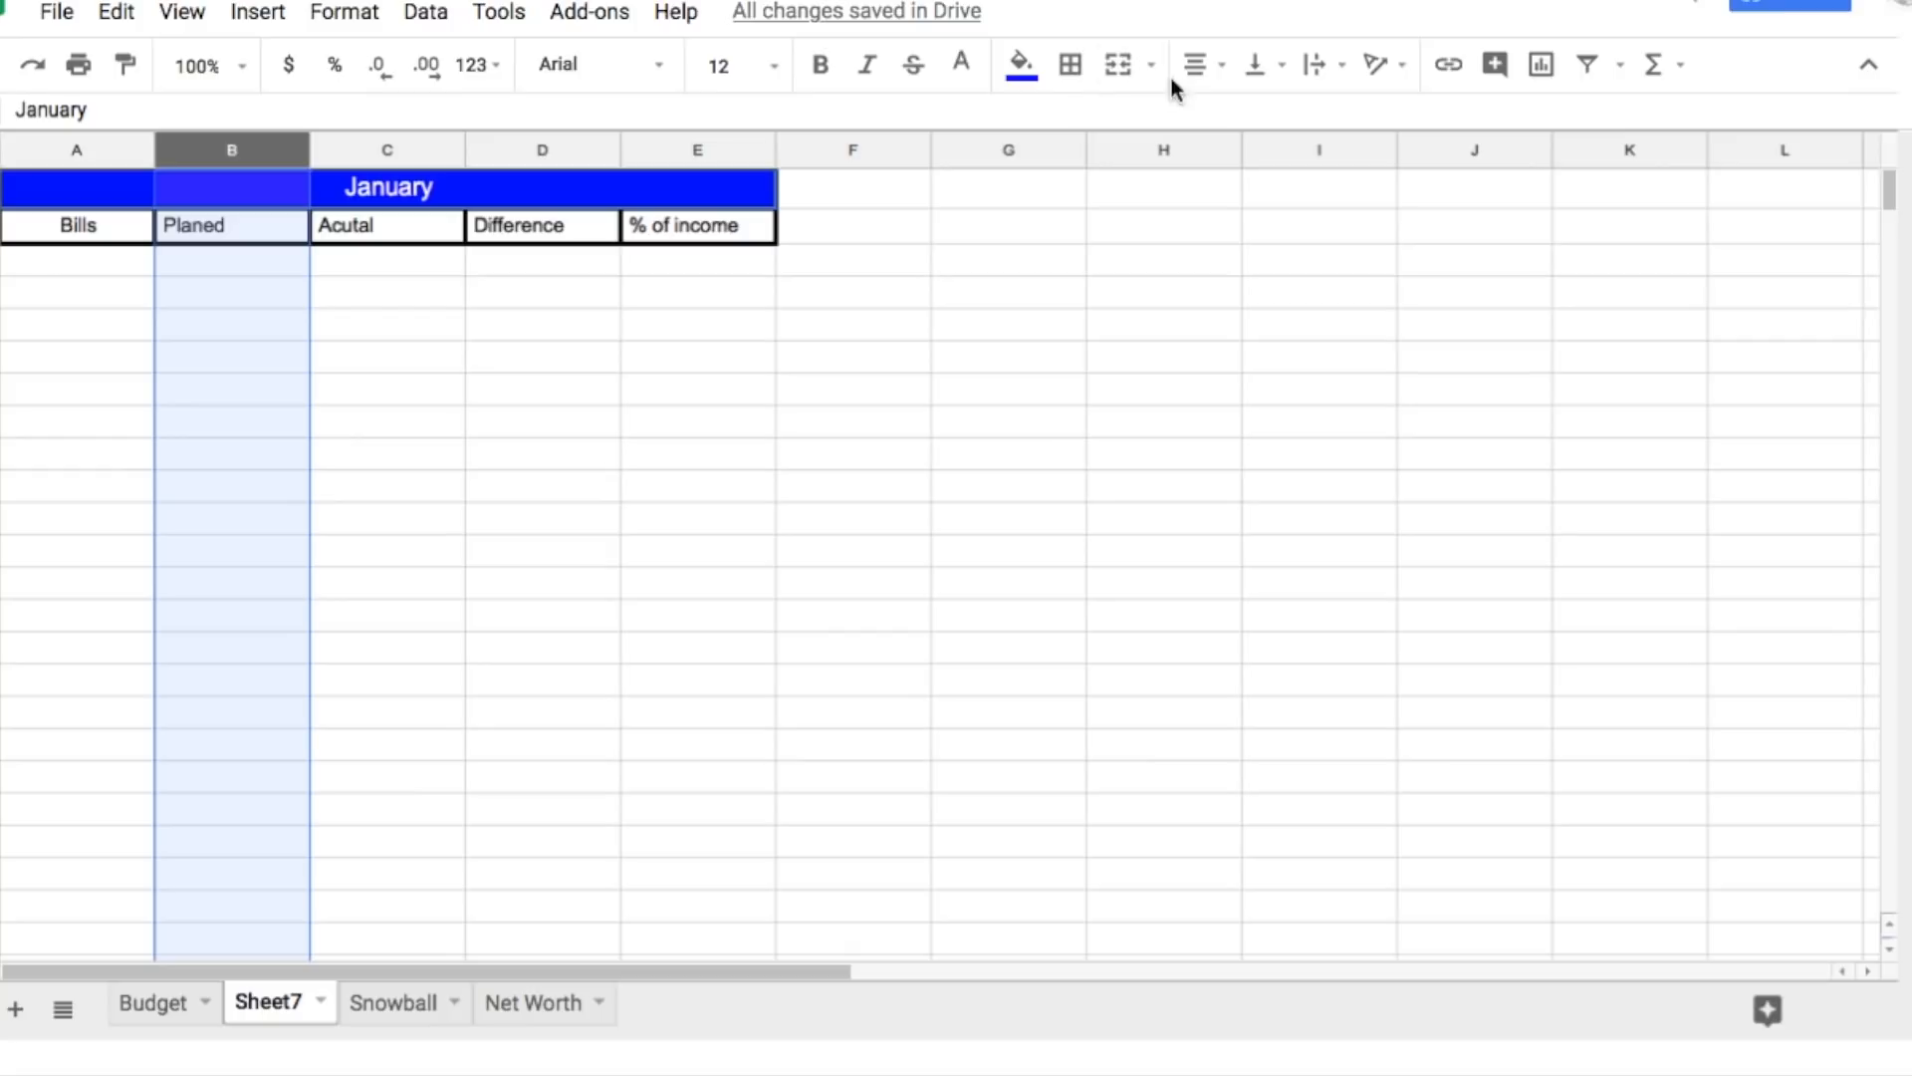
left_click(1200, 68)
left_click(1243, 125)
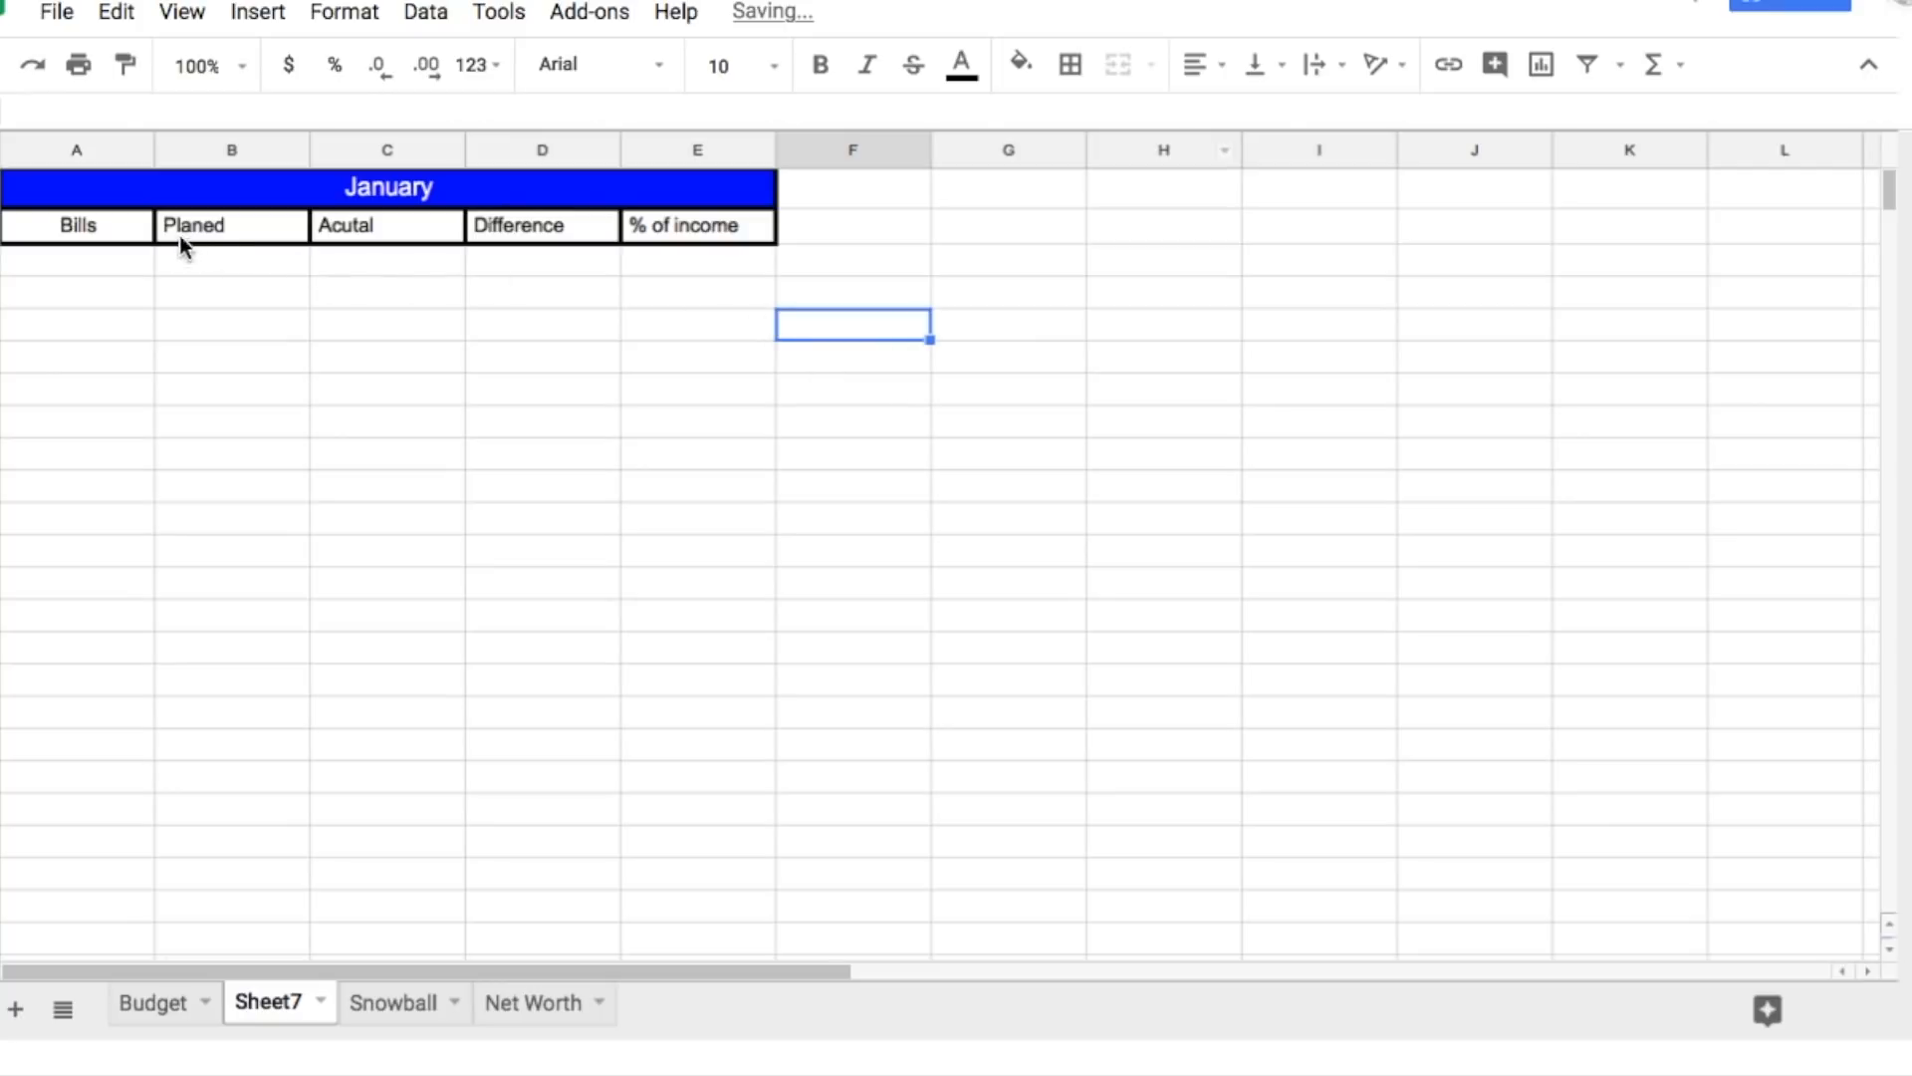
Step: Center the headings in cells A2 through E2 horizontally and make them bold
left_click_drag(33, 235, 653, 244)
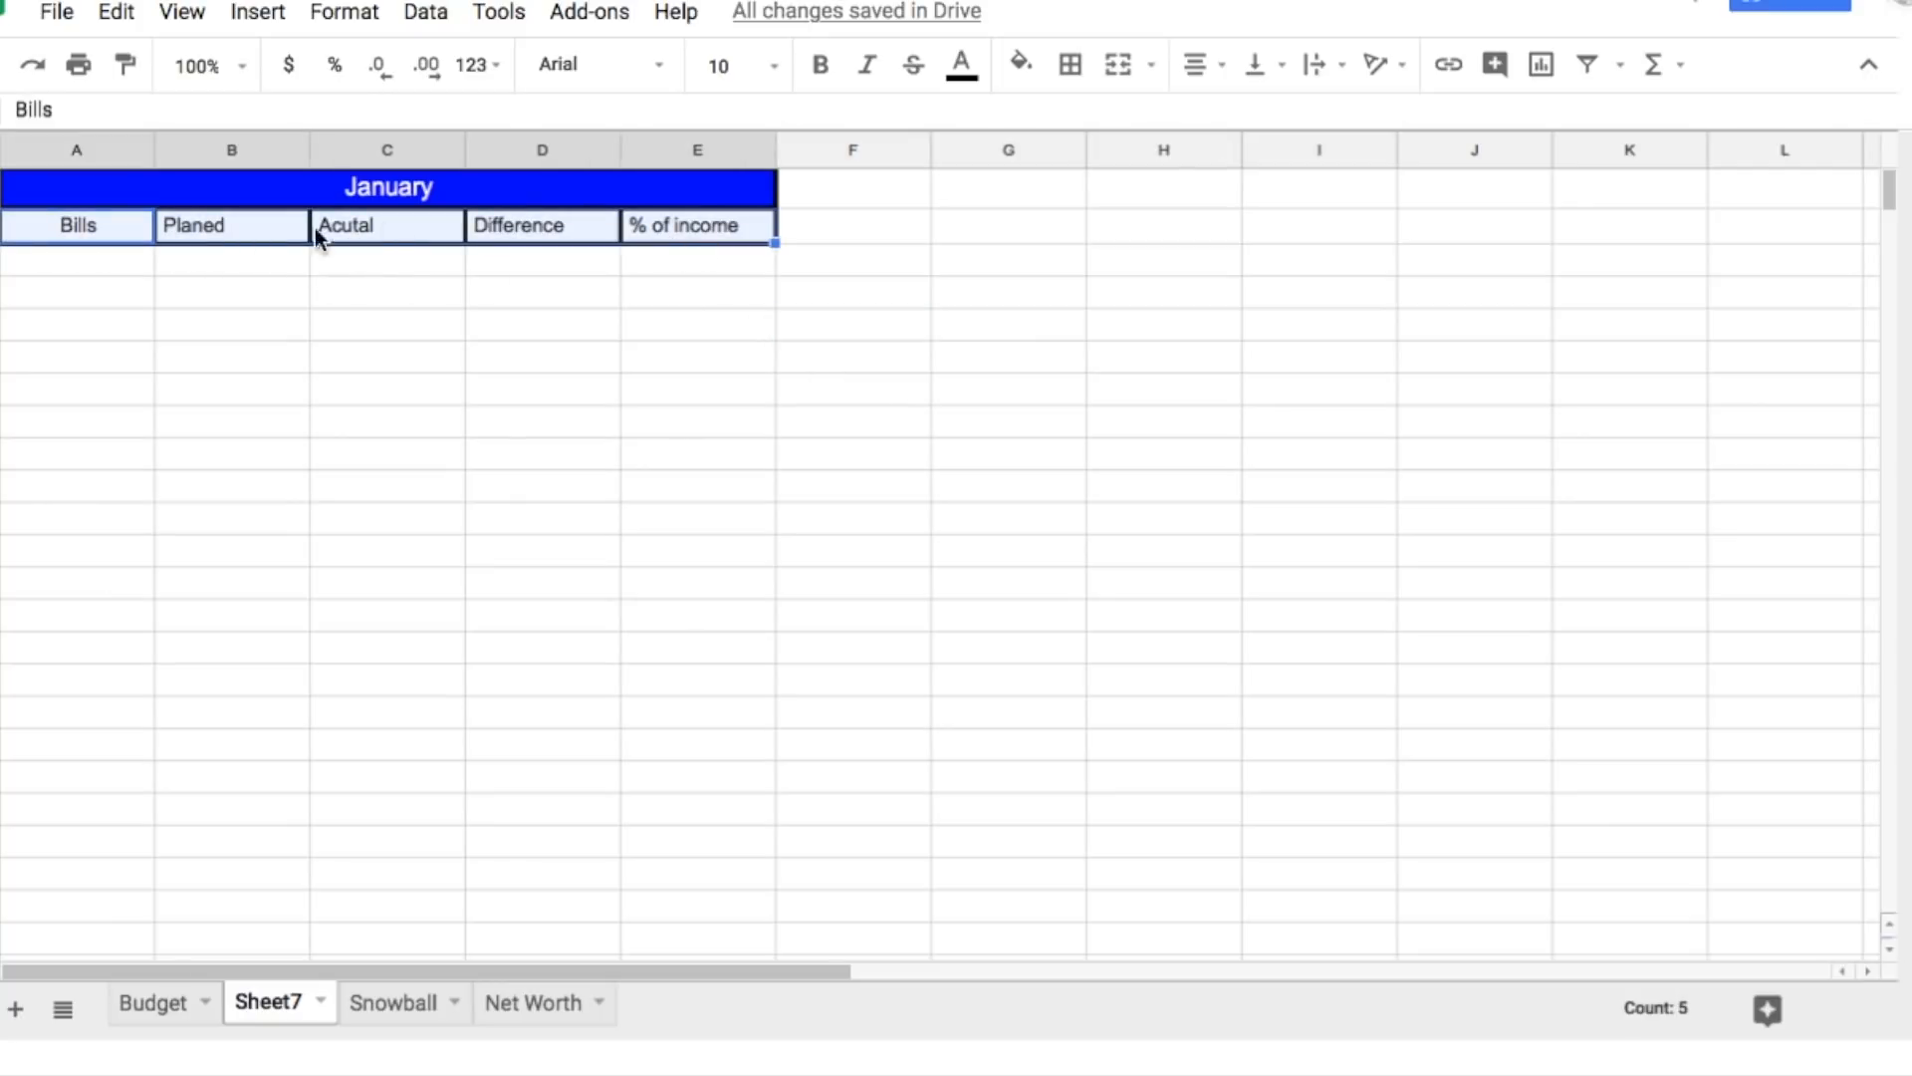
left_click(1202, 80)
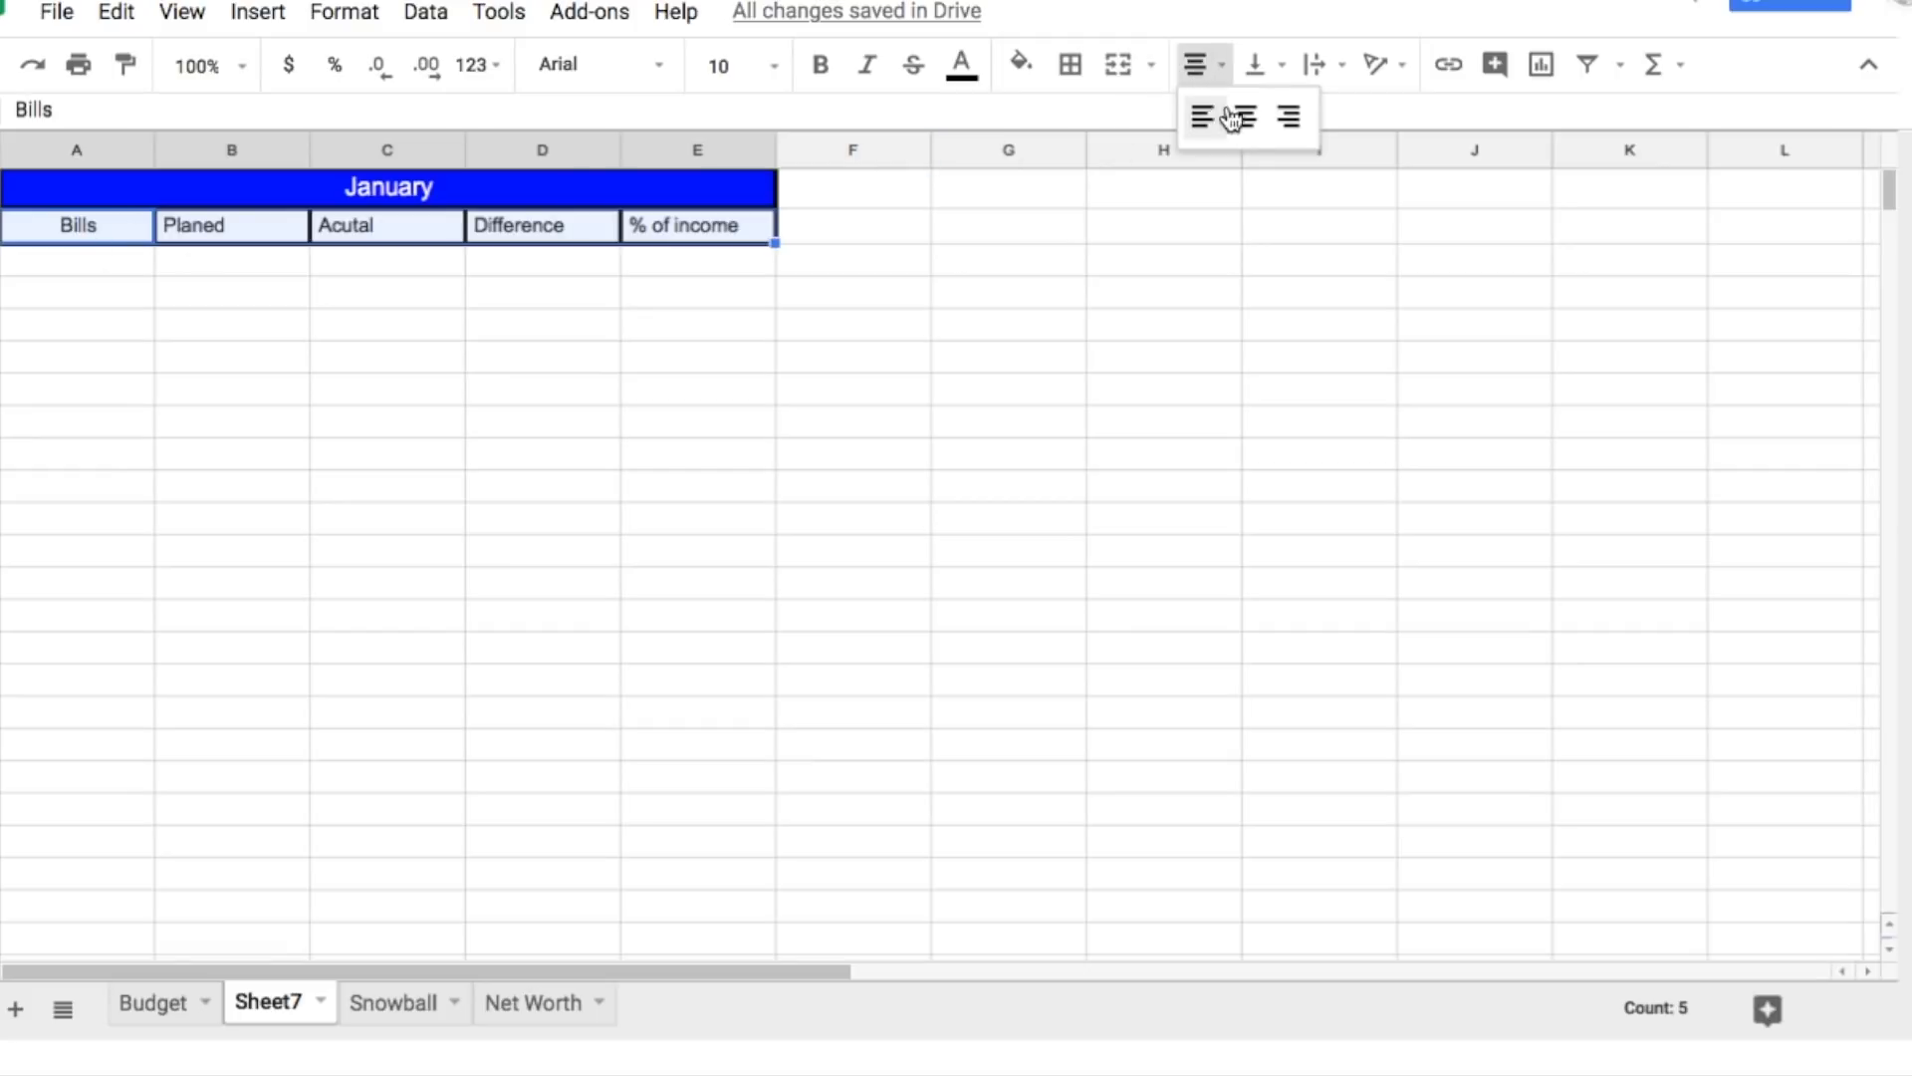
left_click(1248, 120)
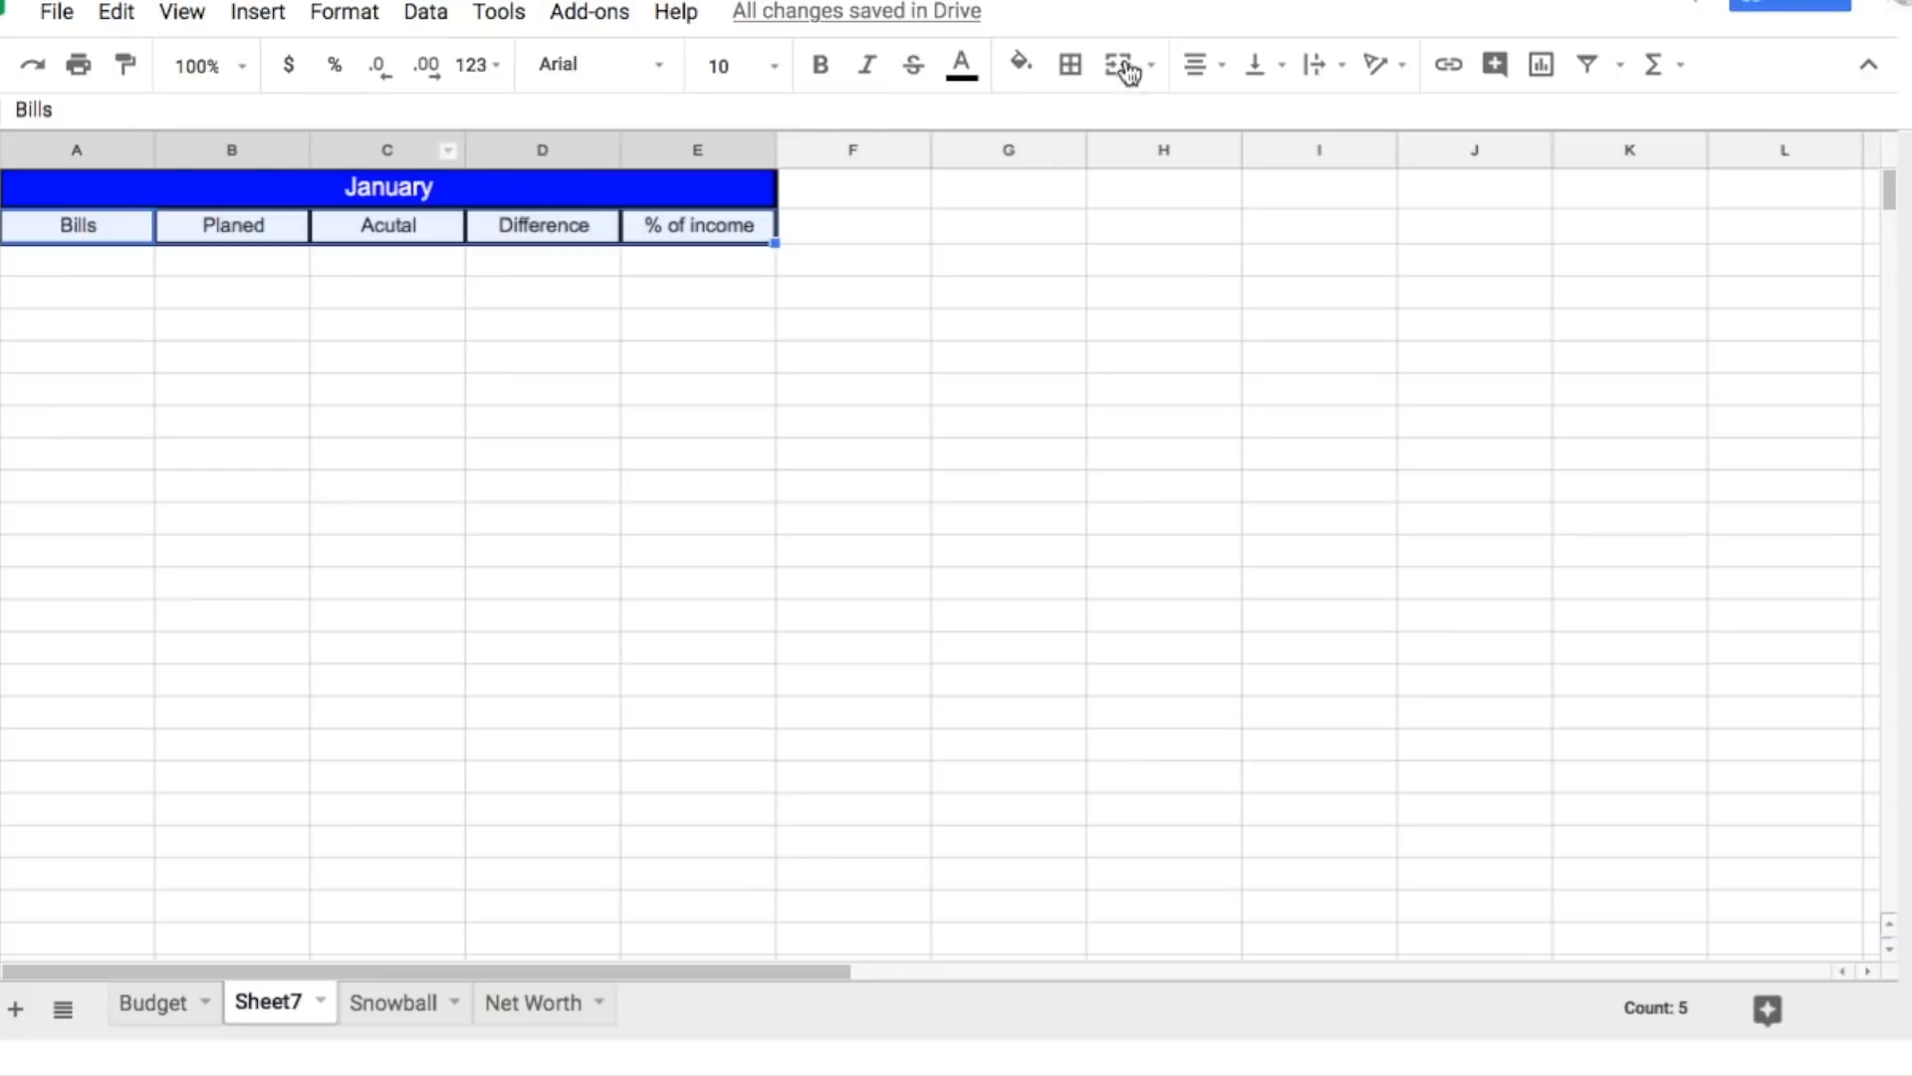
left_click(821, 71)
left_click(917, 273)
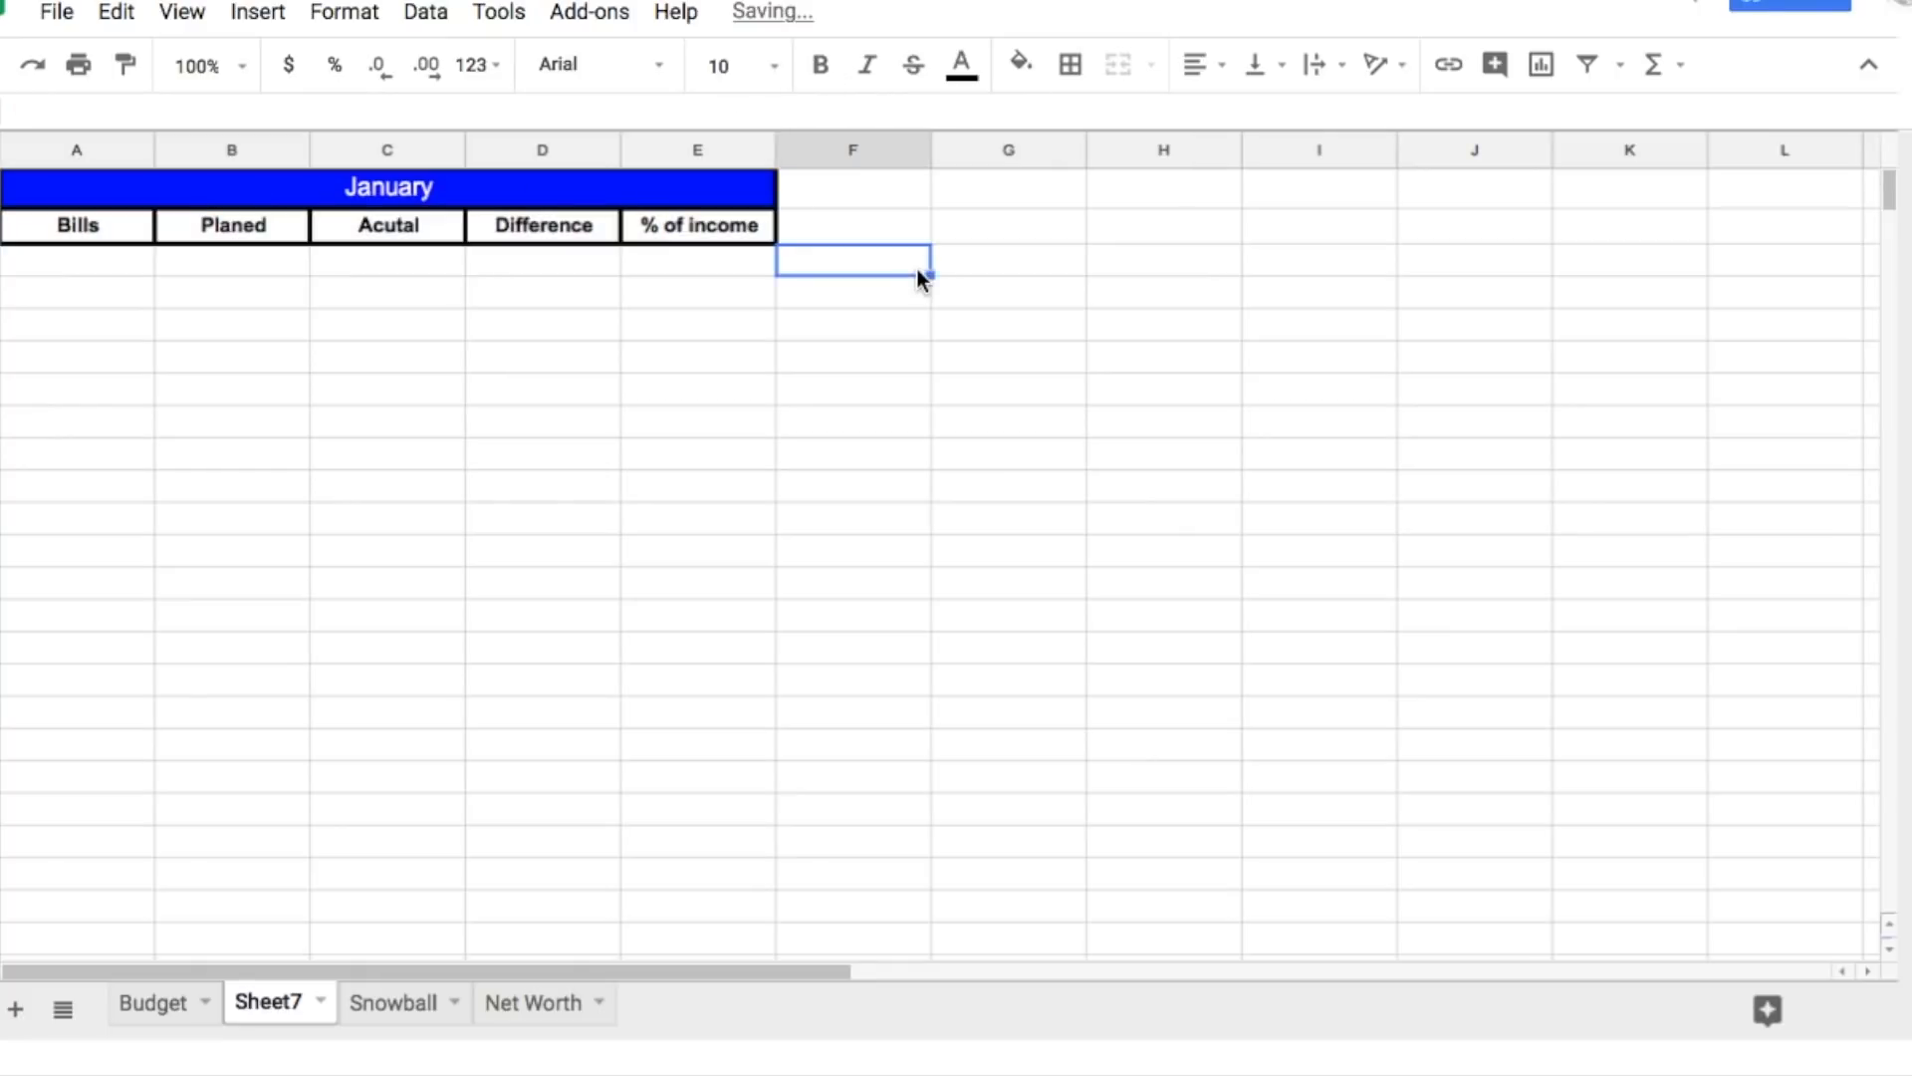
Step: Check the bill names on the Budget sheet, and list Food, Shelter, Clothing and Transportation in cells A3 through A6 of Sheet7
left_click(152, 1004)
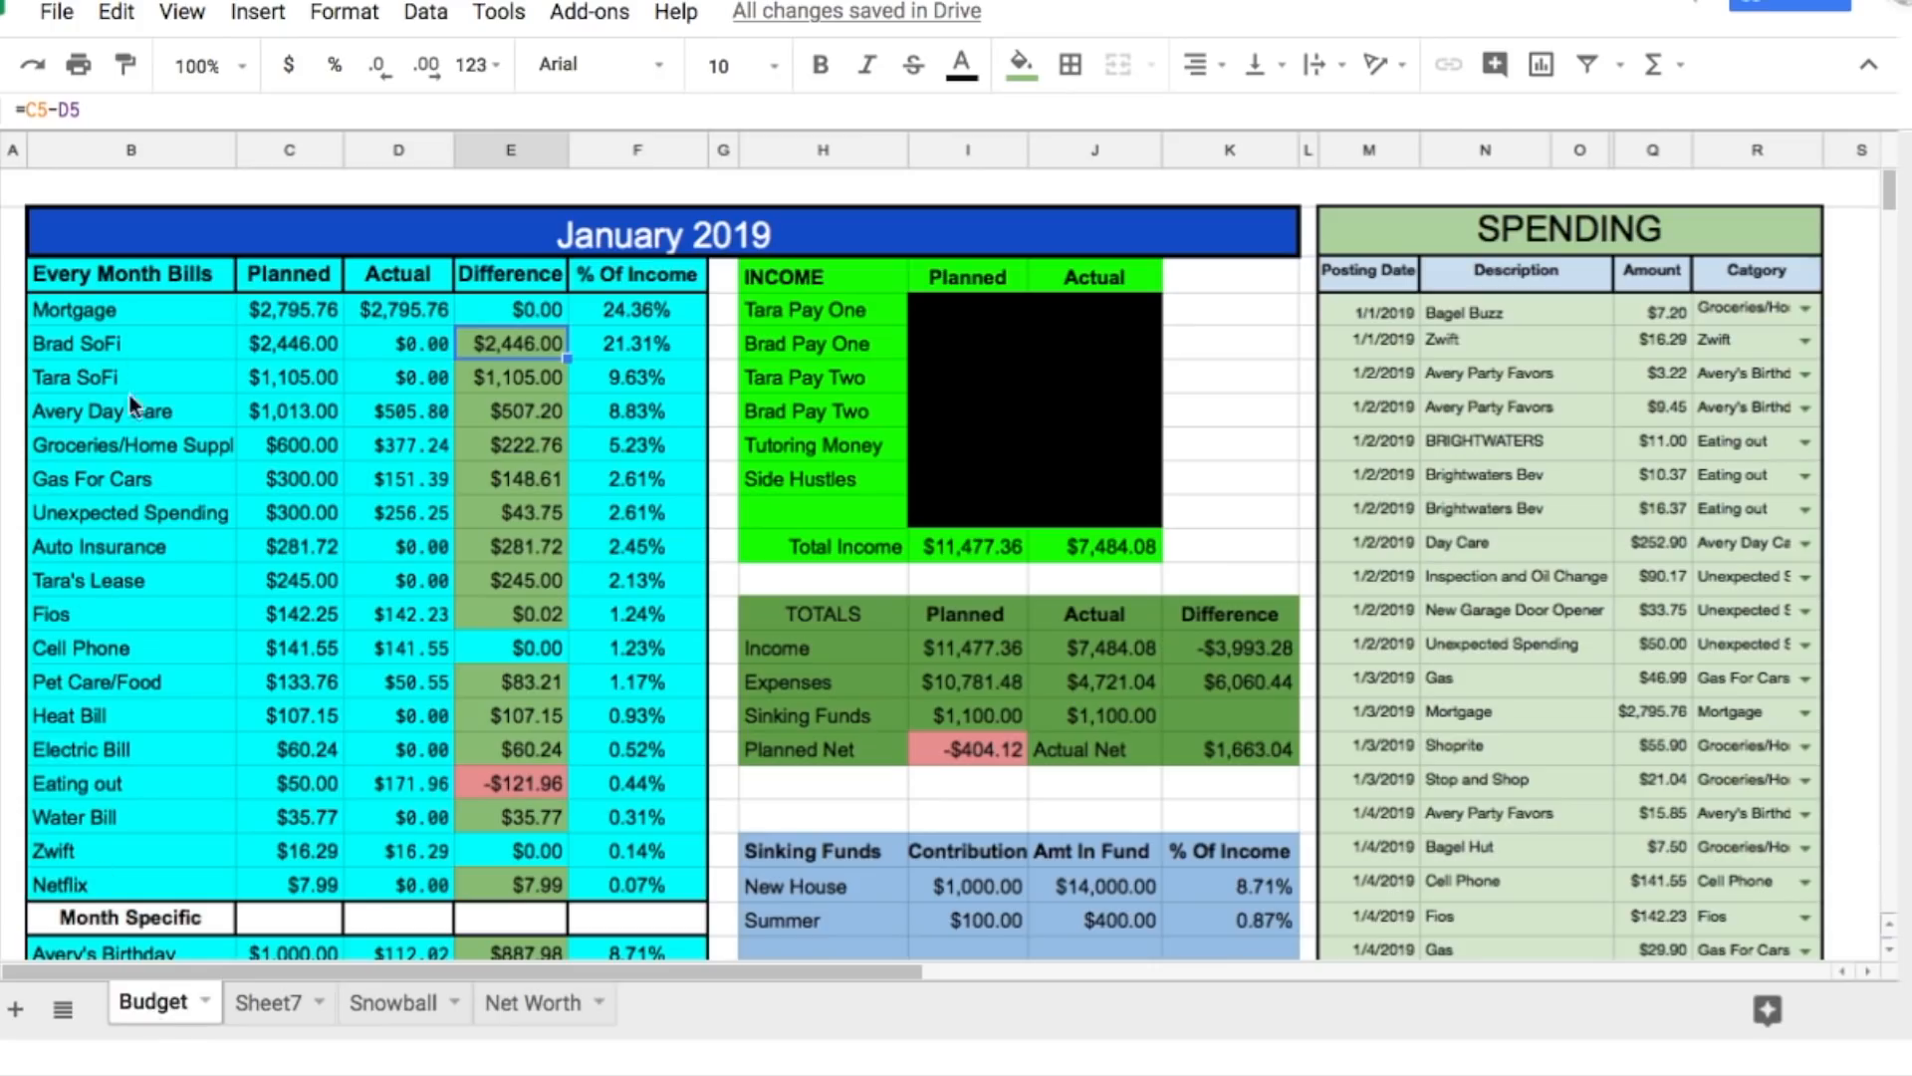
left_click(271, 1003)
left_click(76, 260)
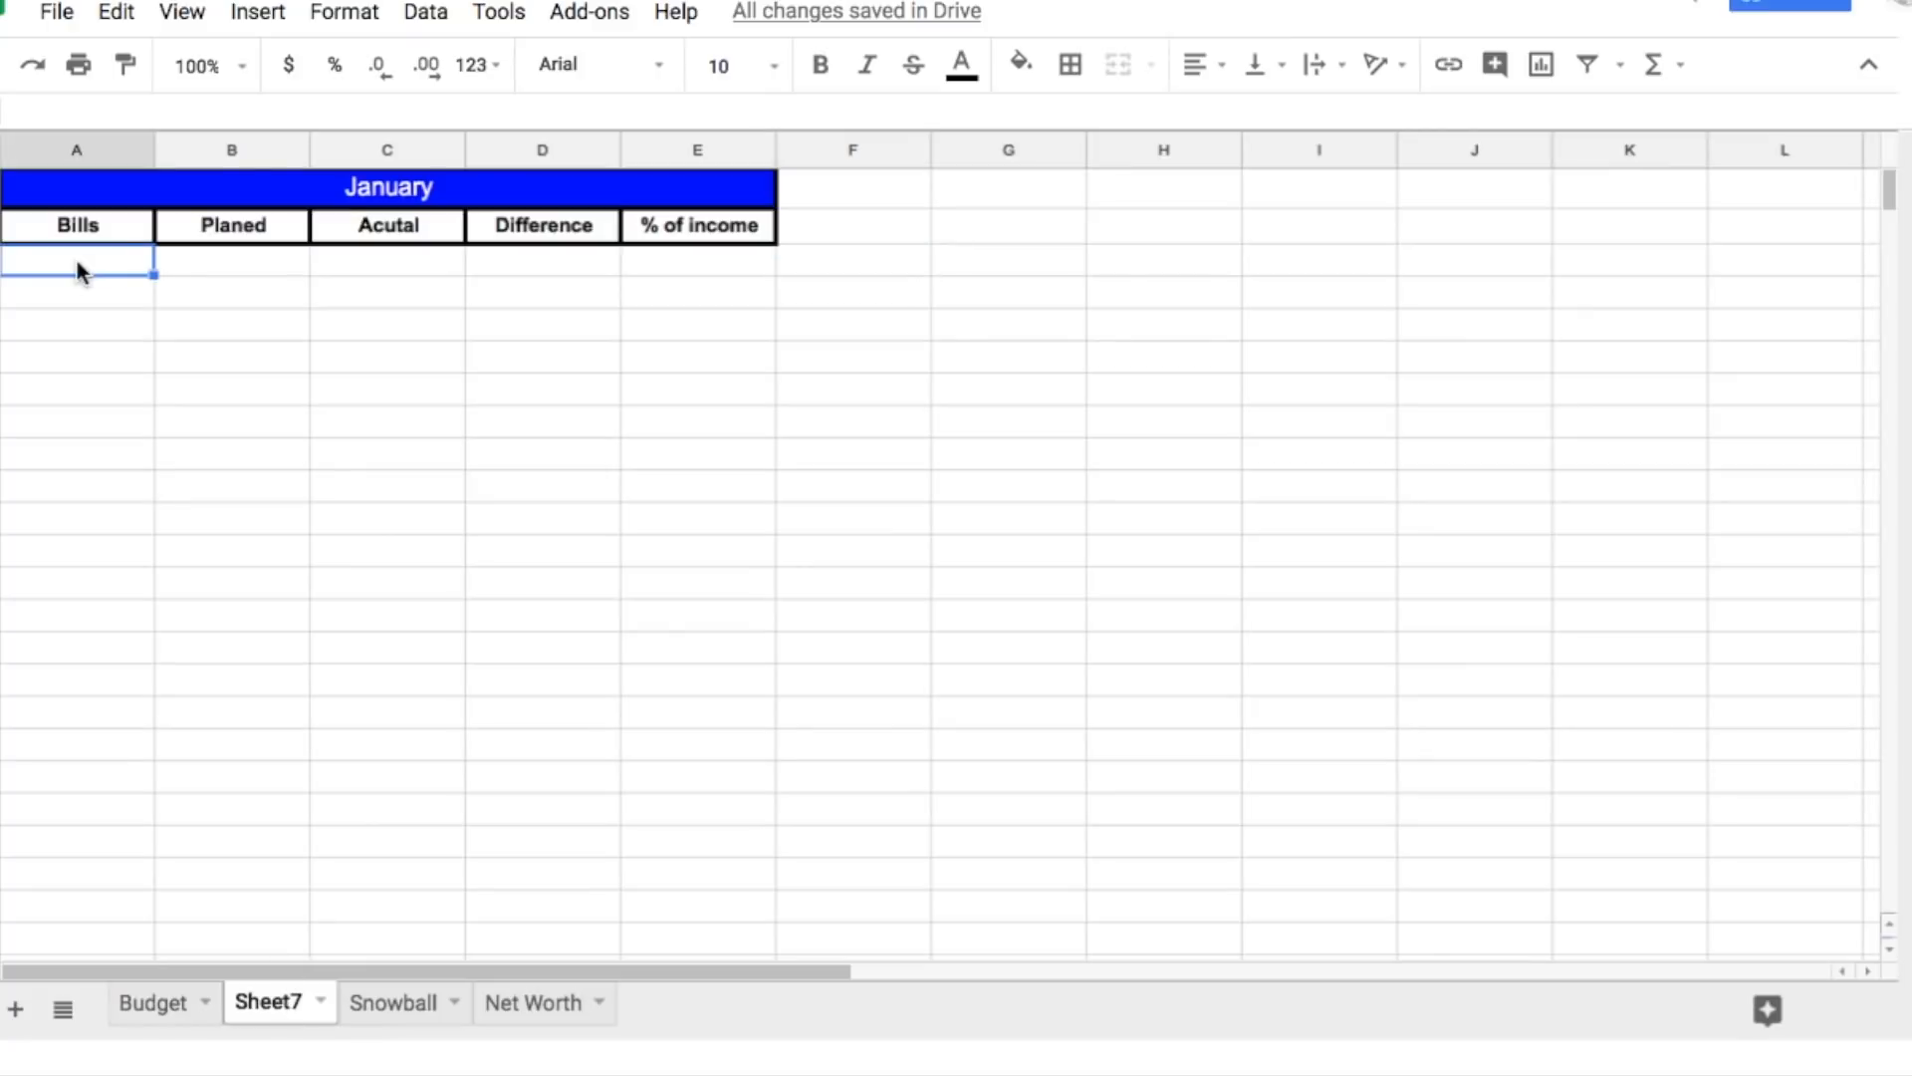
type("Food")
key("Return")
type("Shelter")
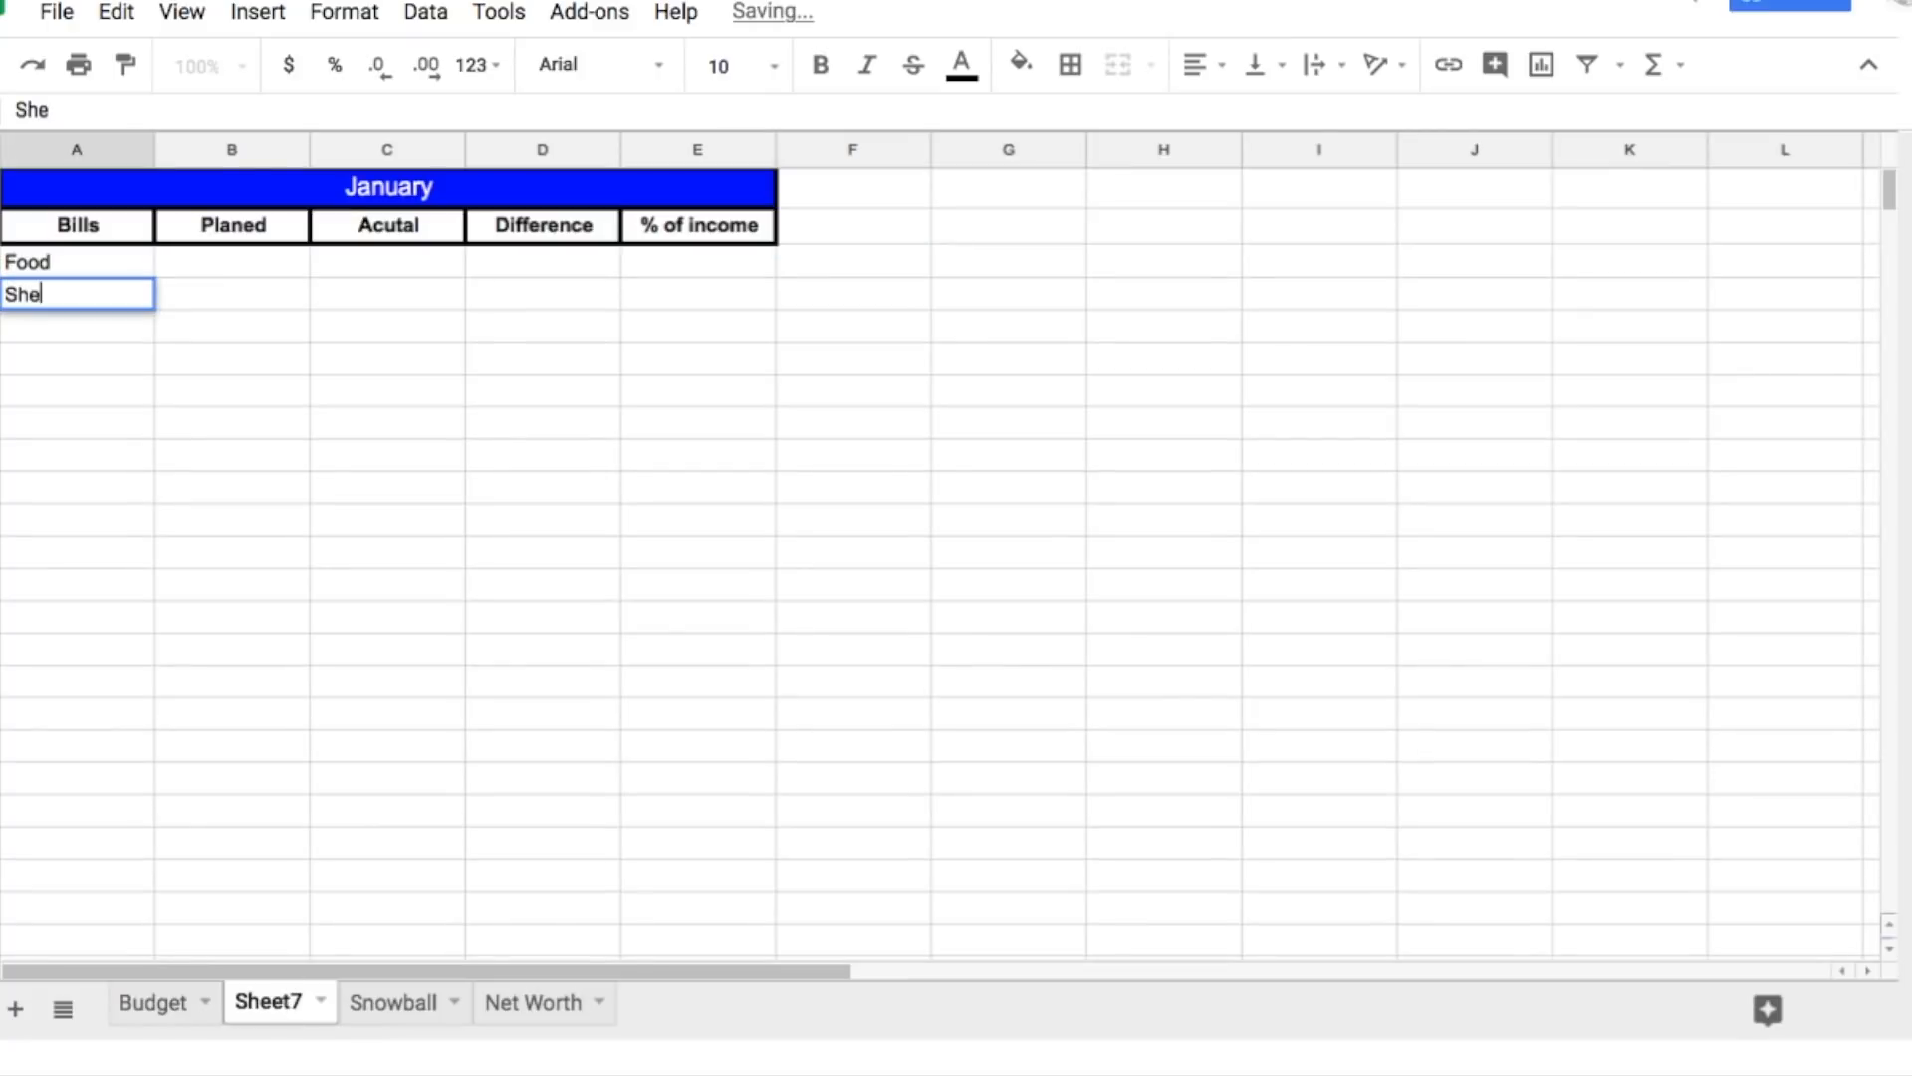
key("Return")
type("Clothing")
key("Return")
type("Transportation")
key("Return")
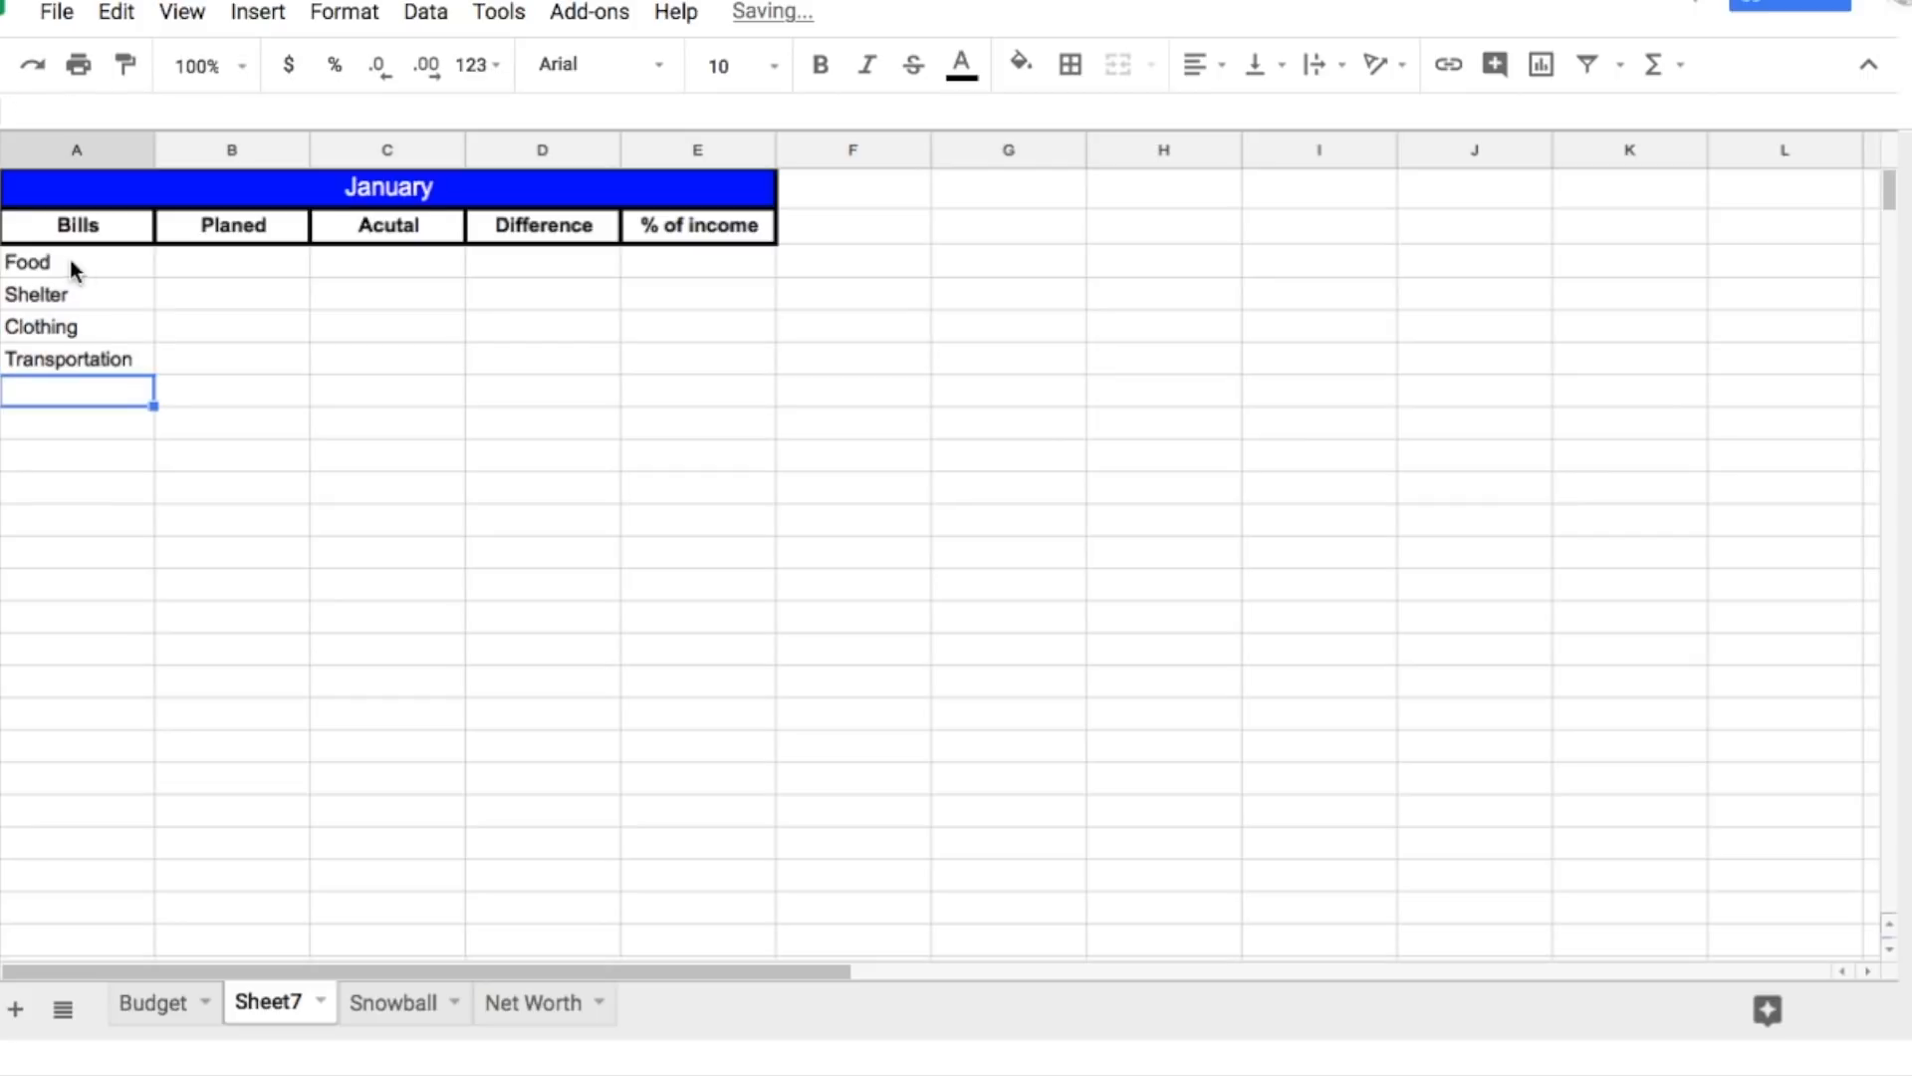
Step: Center the Food entry and all of column A horizontally
left_click(34, 268)
left_click(1226, 69)
left_click(1239, 121)
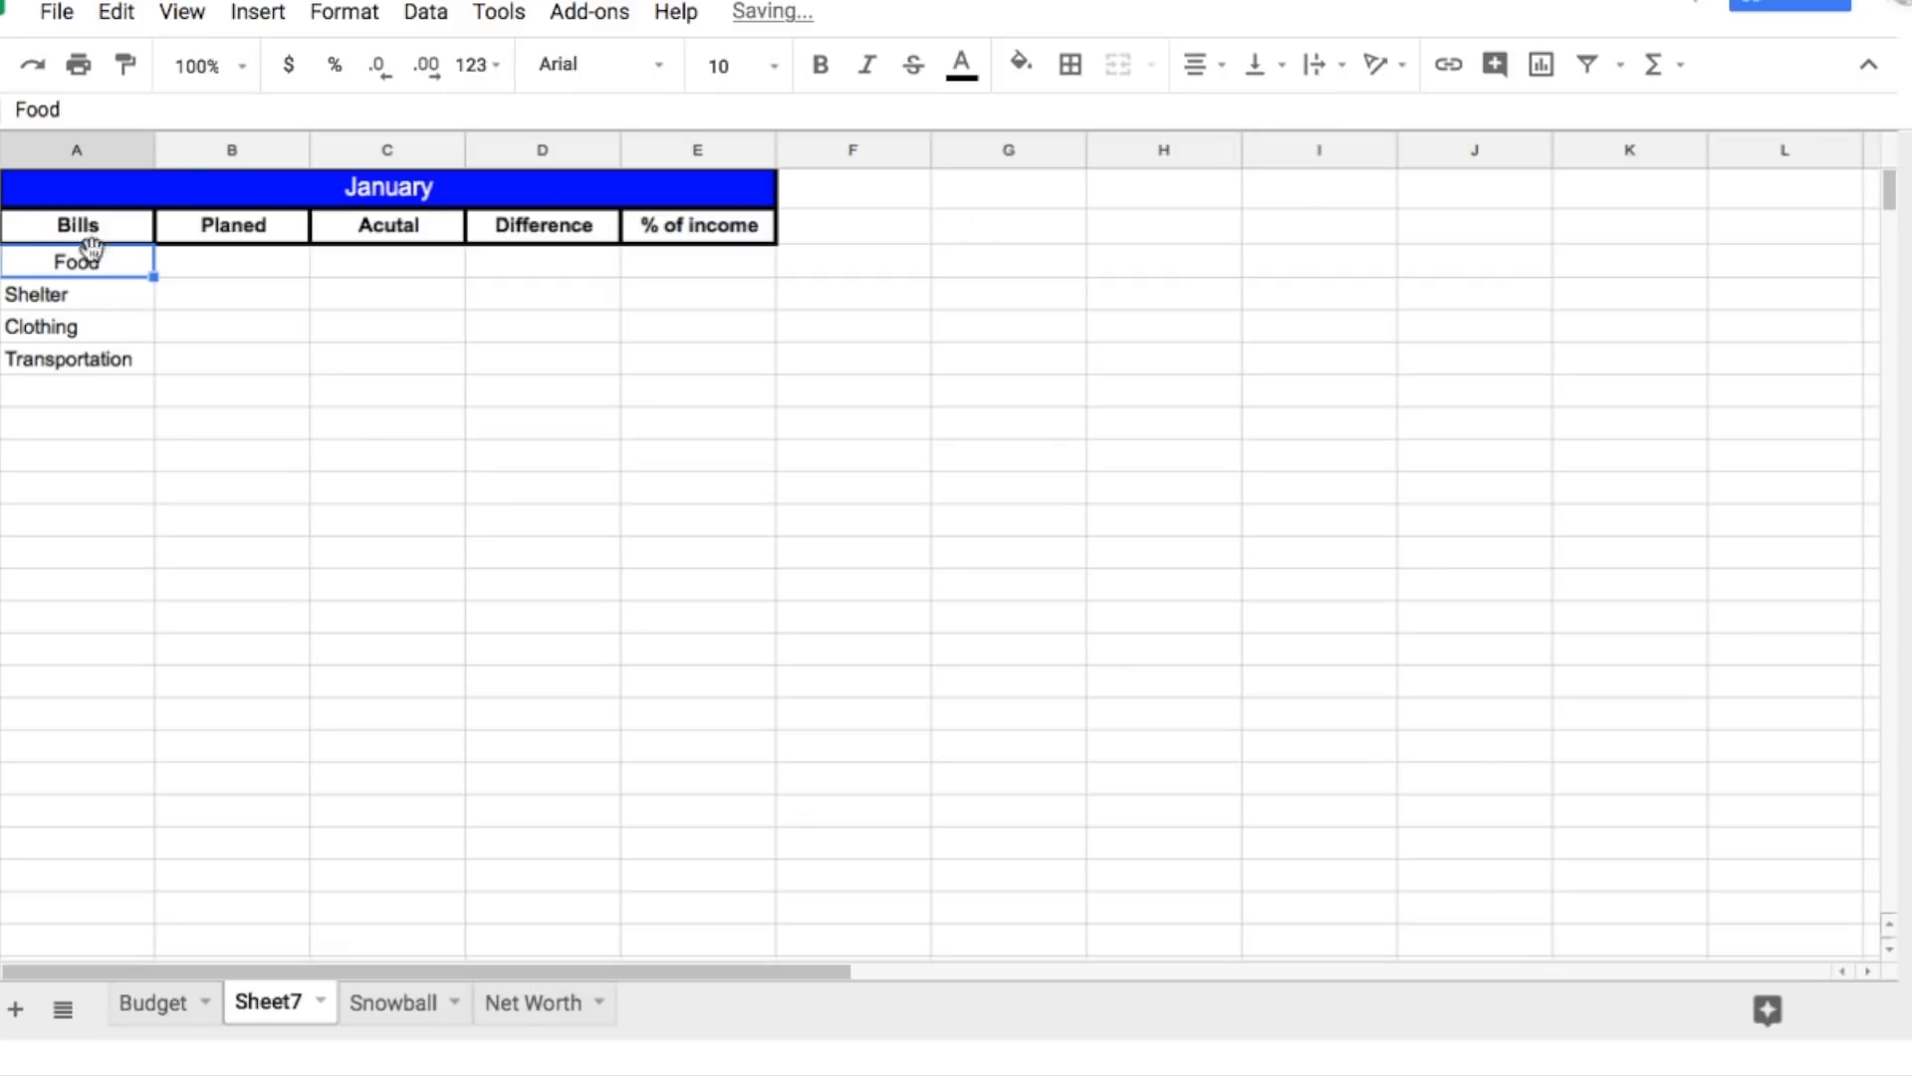
left_click(88, 154)
left_click(1197, 64)
left_click(1247, 117)
left_click(656, 362)
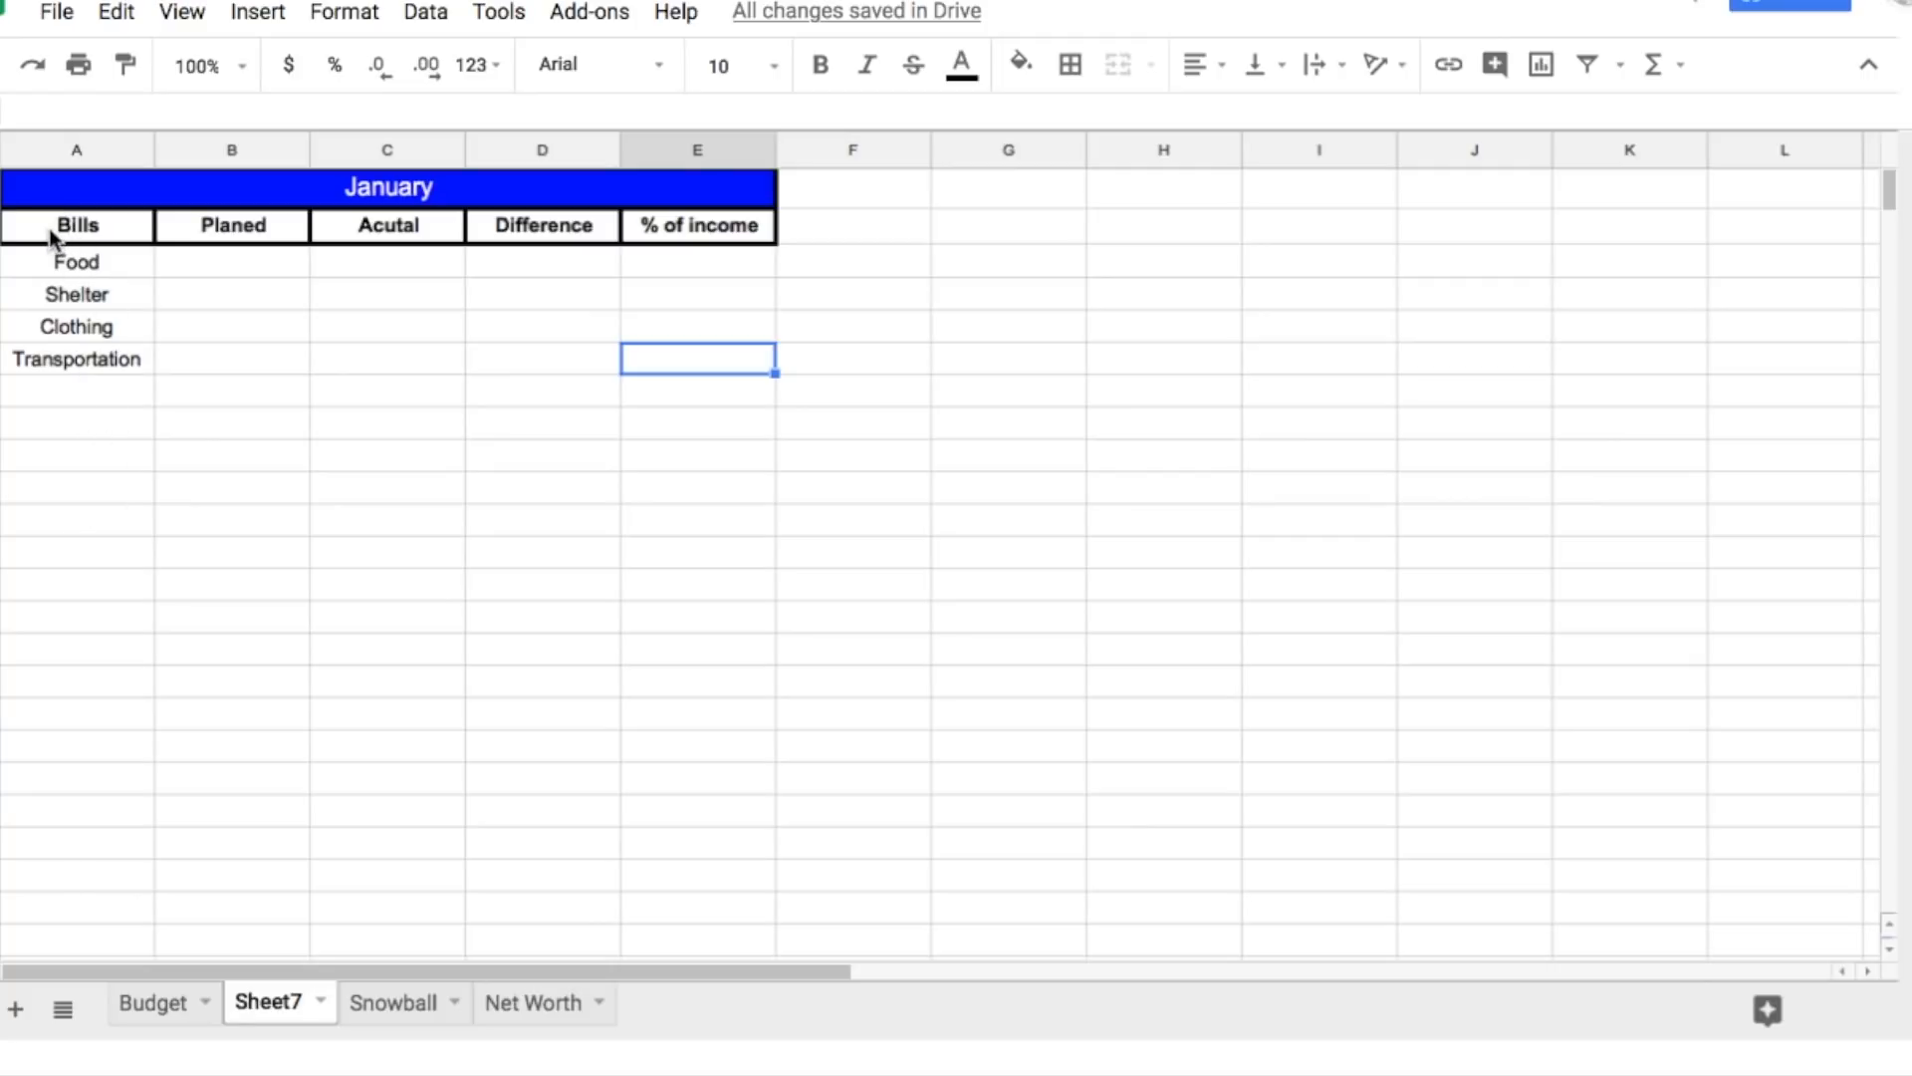
Step: Put an outer border around cells A3 through E11 and fill them with light magenta
left_click(56, 266)
left_click_drag(153, 267, 666, 517)
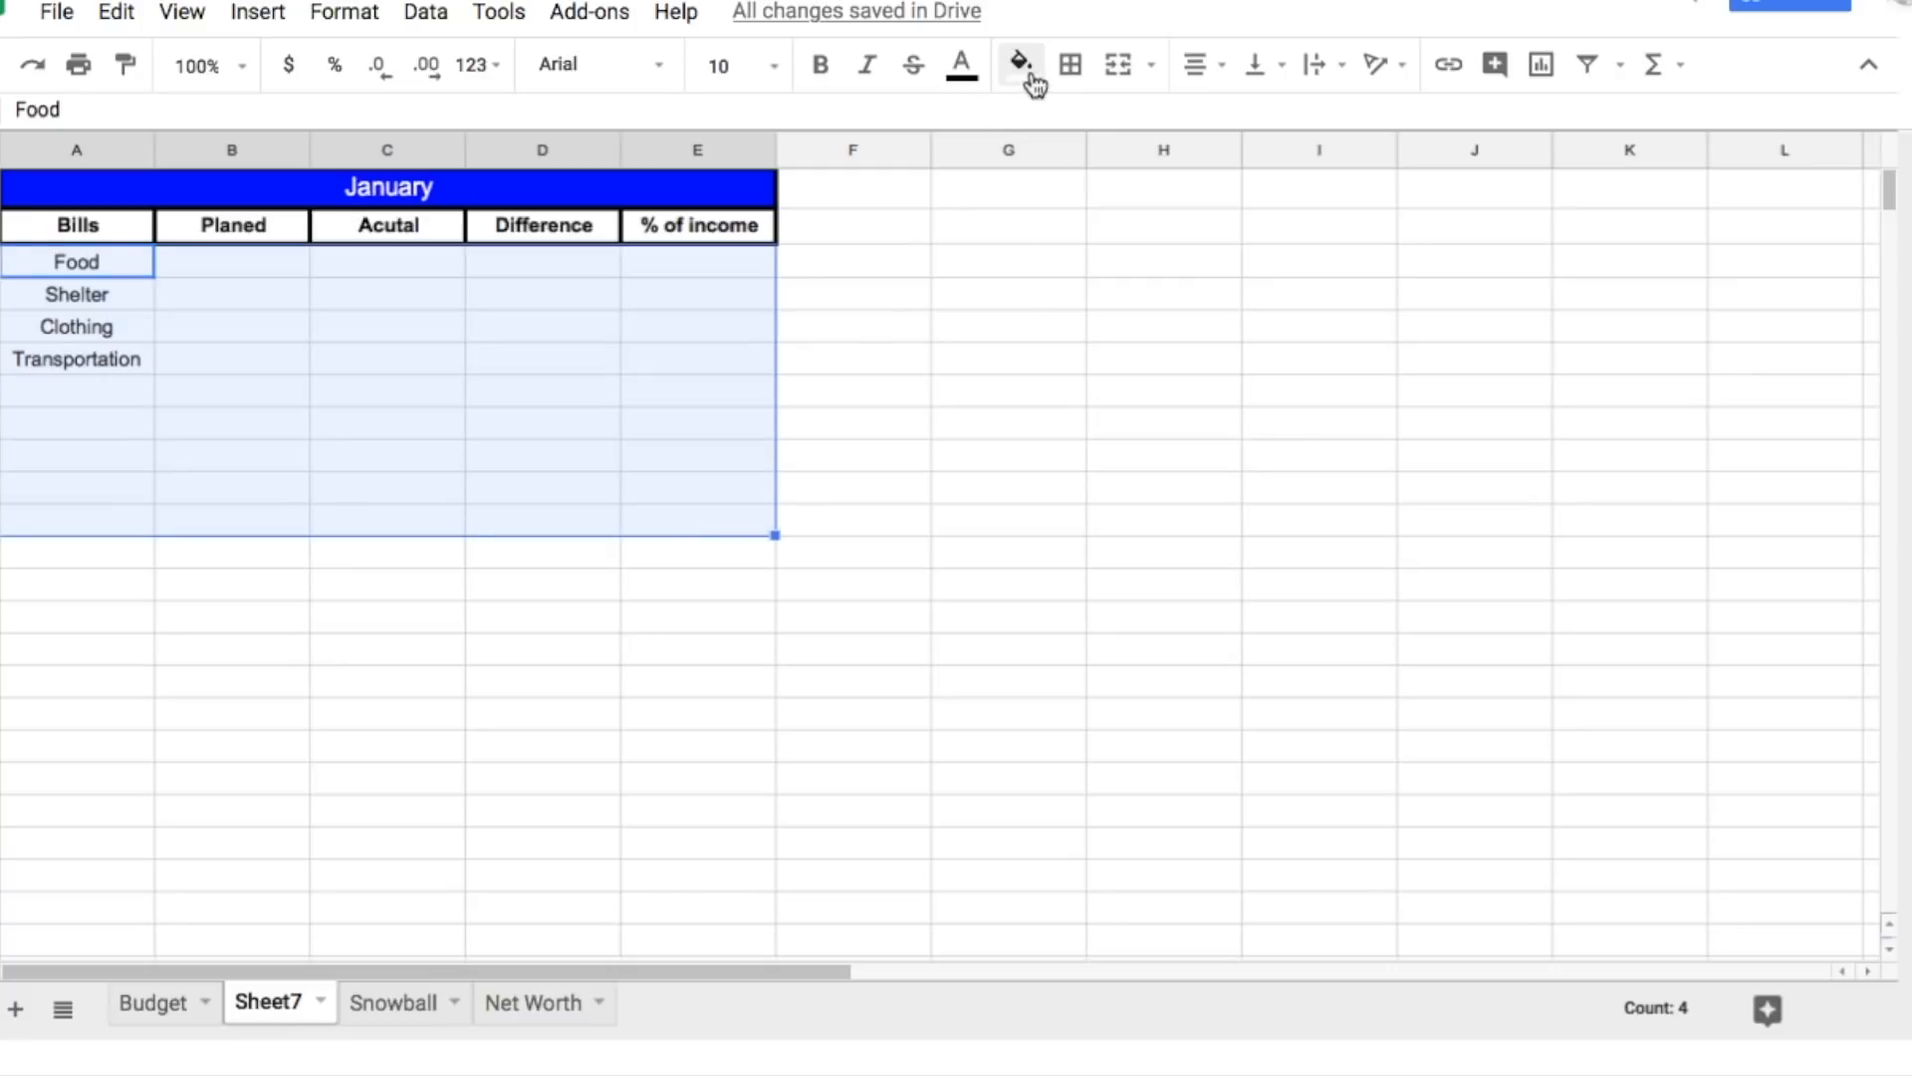
left_click(1071, 72)
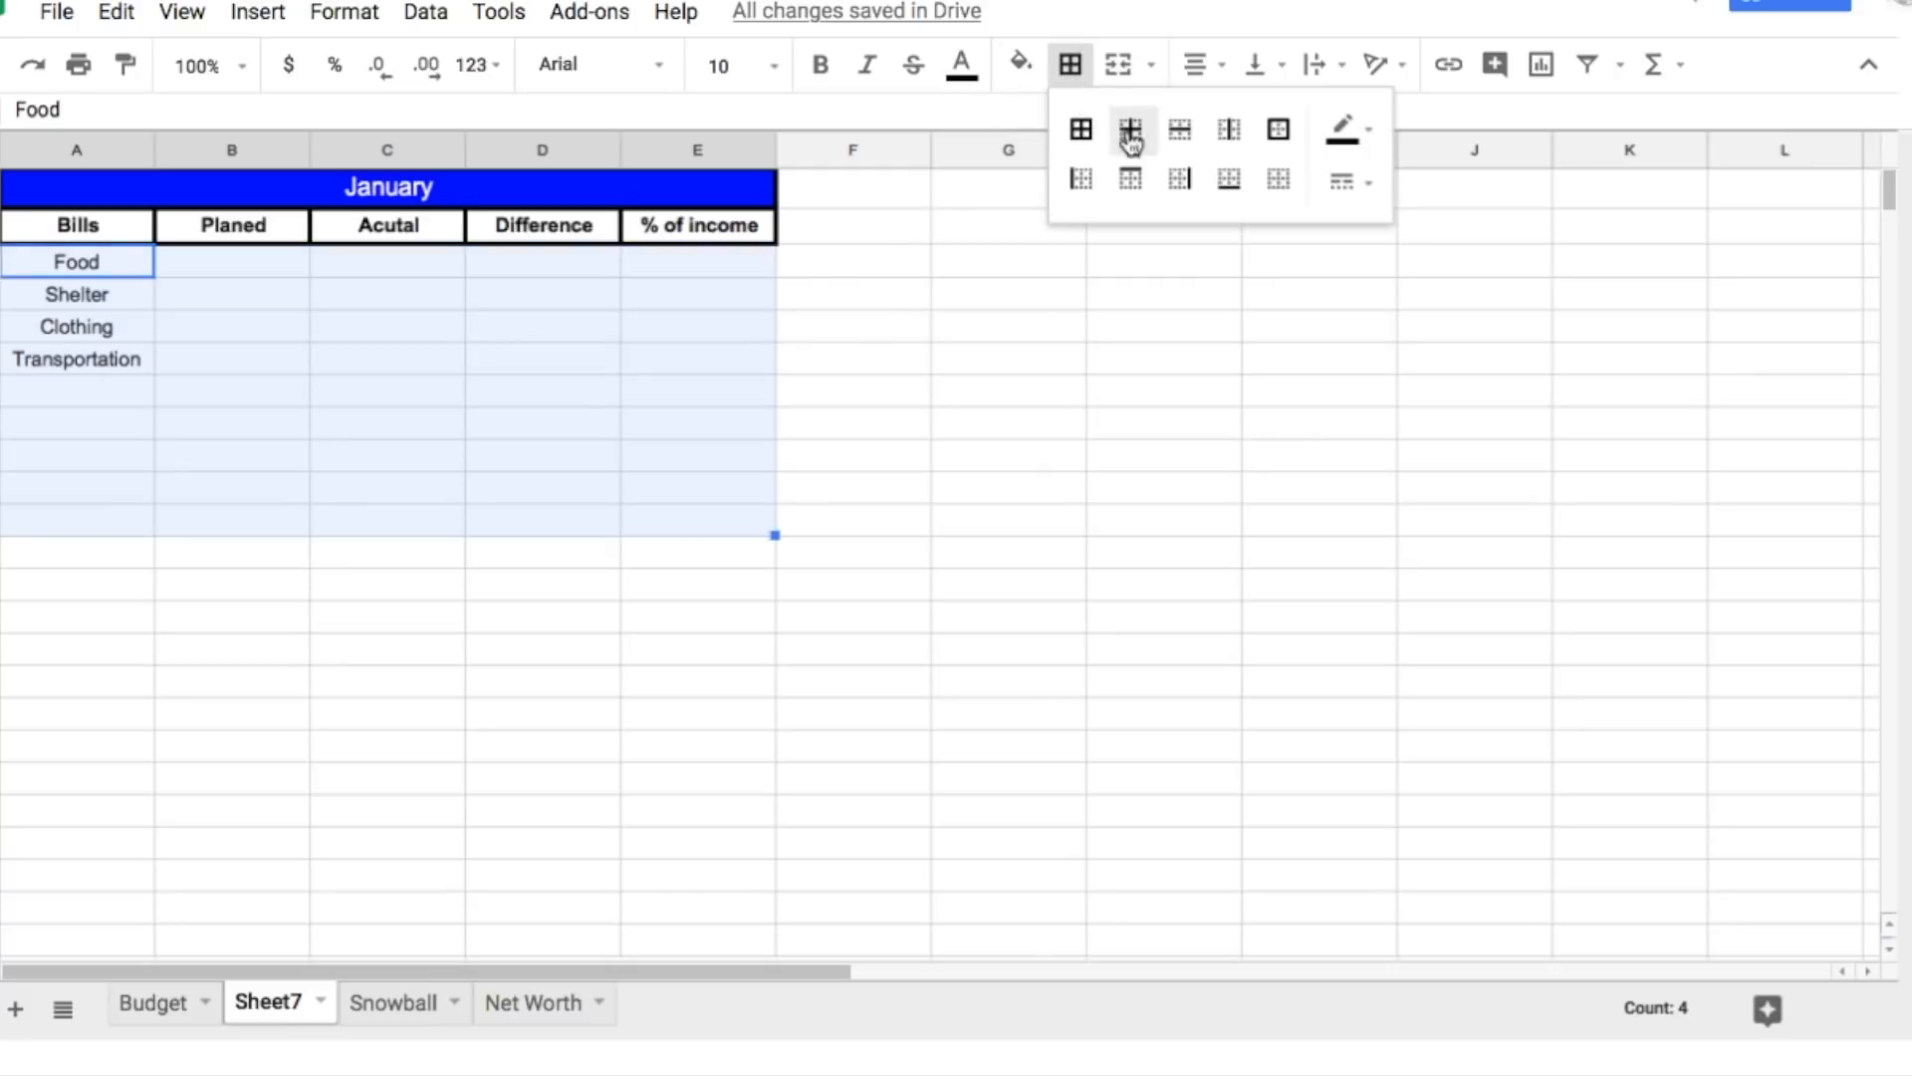
left_click(1279, 131)
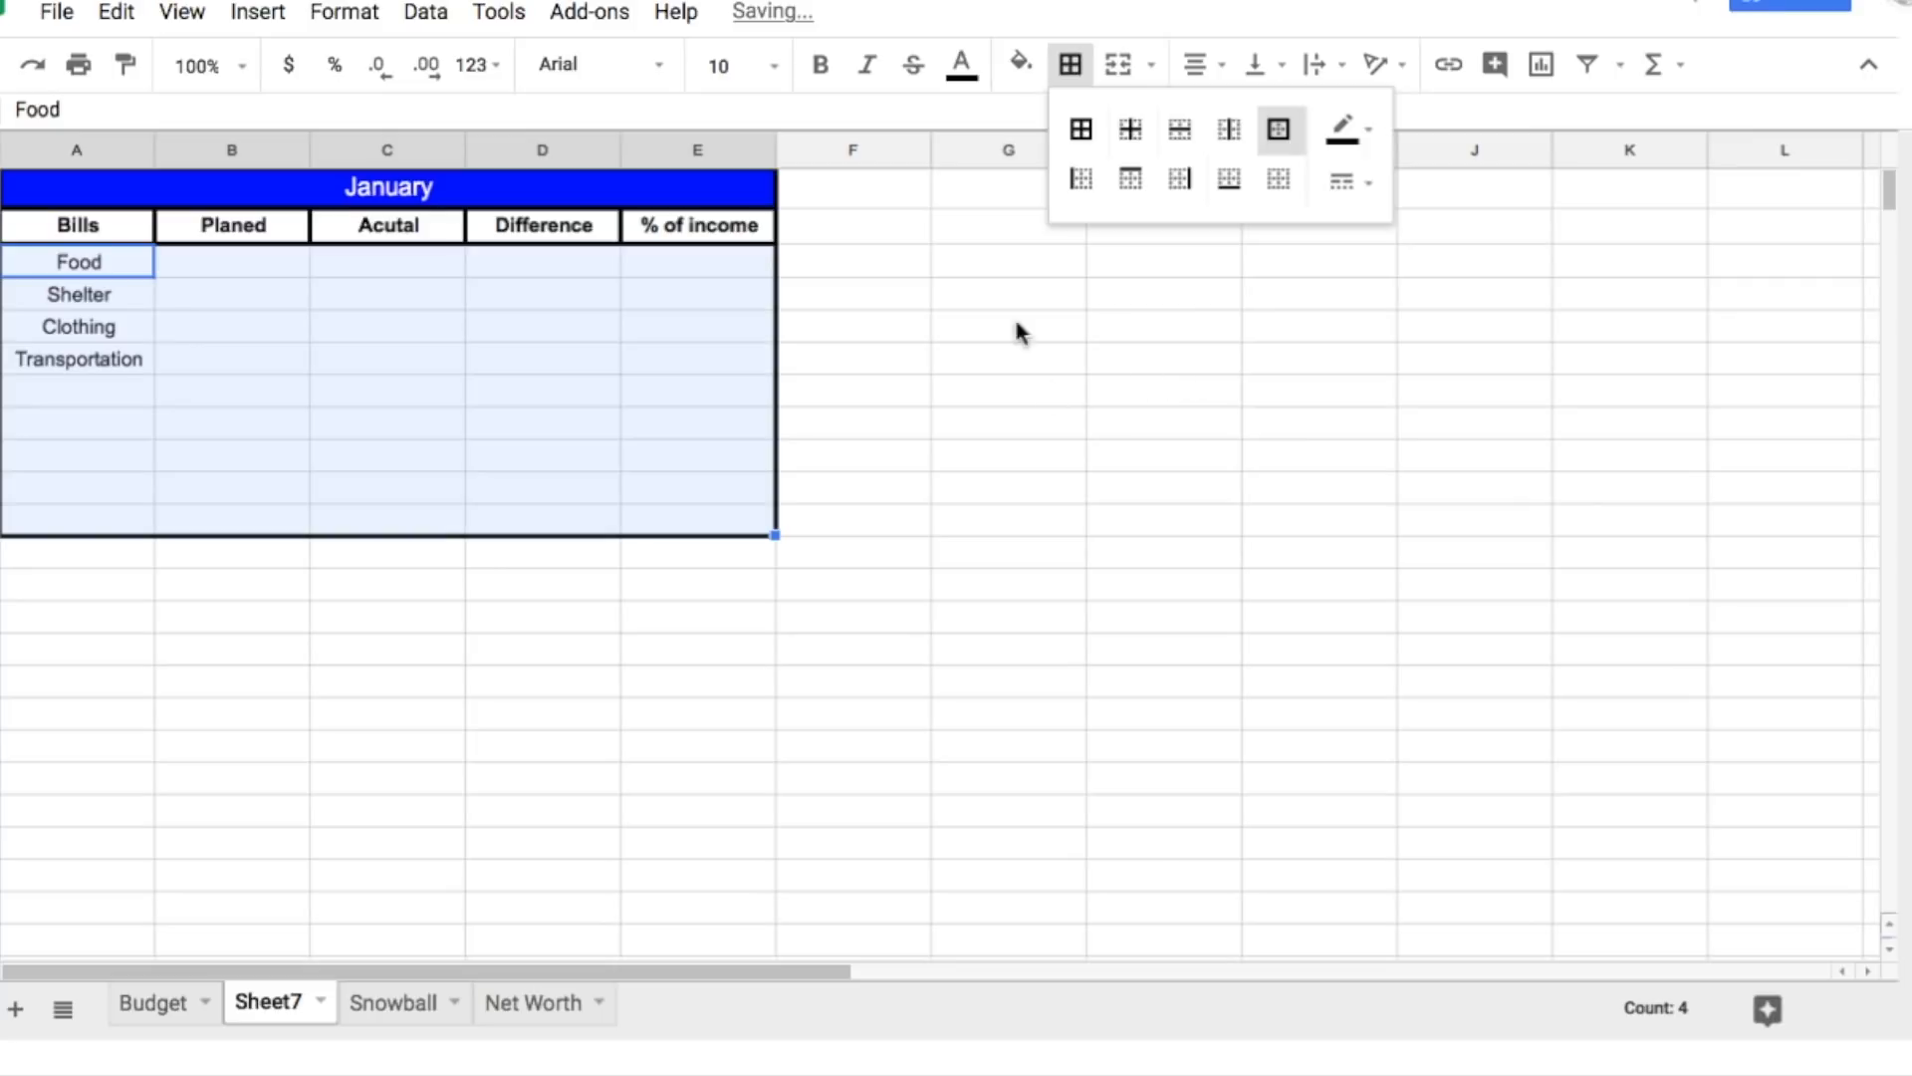
left_click(1021, 65)
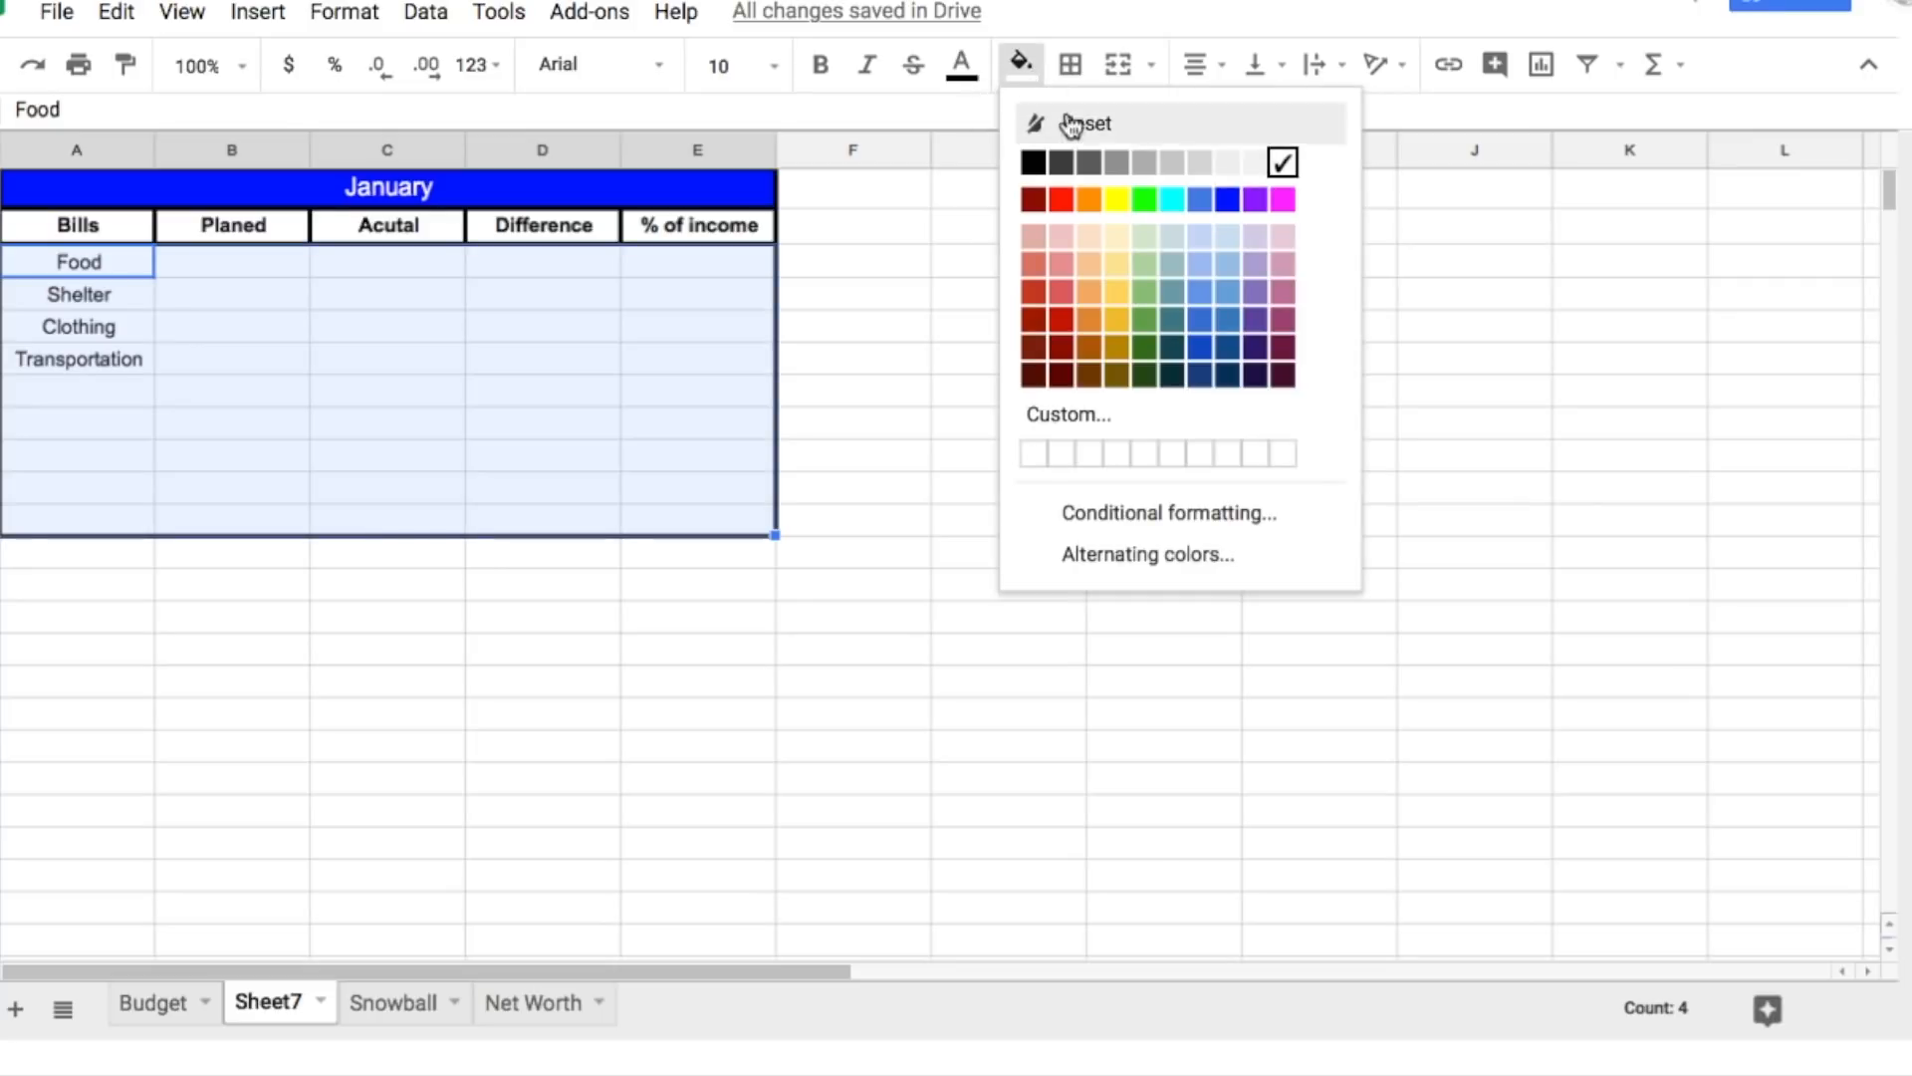
left_click(1283, 235)
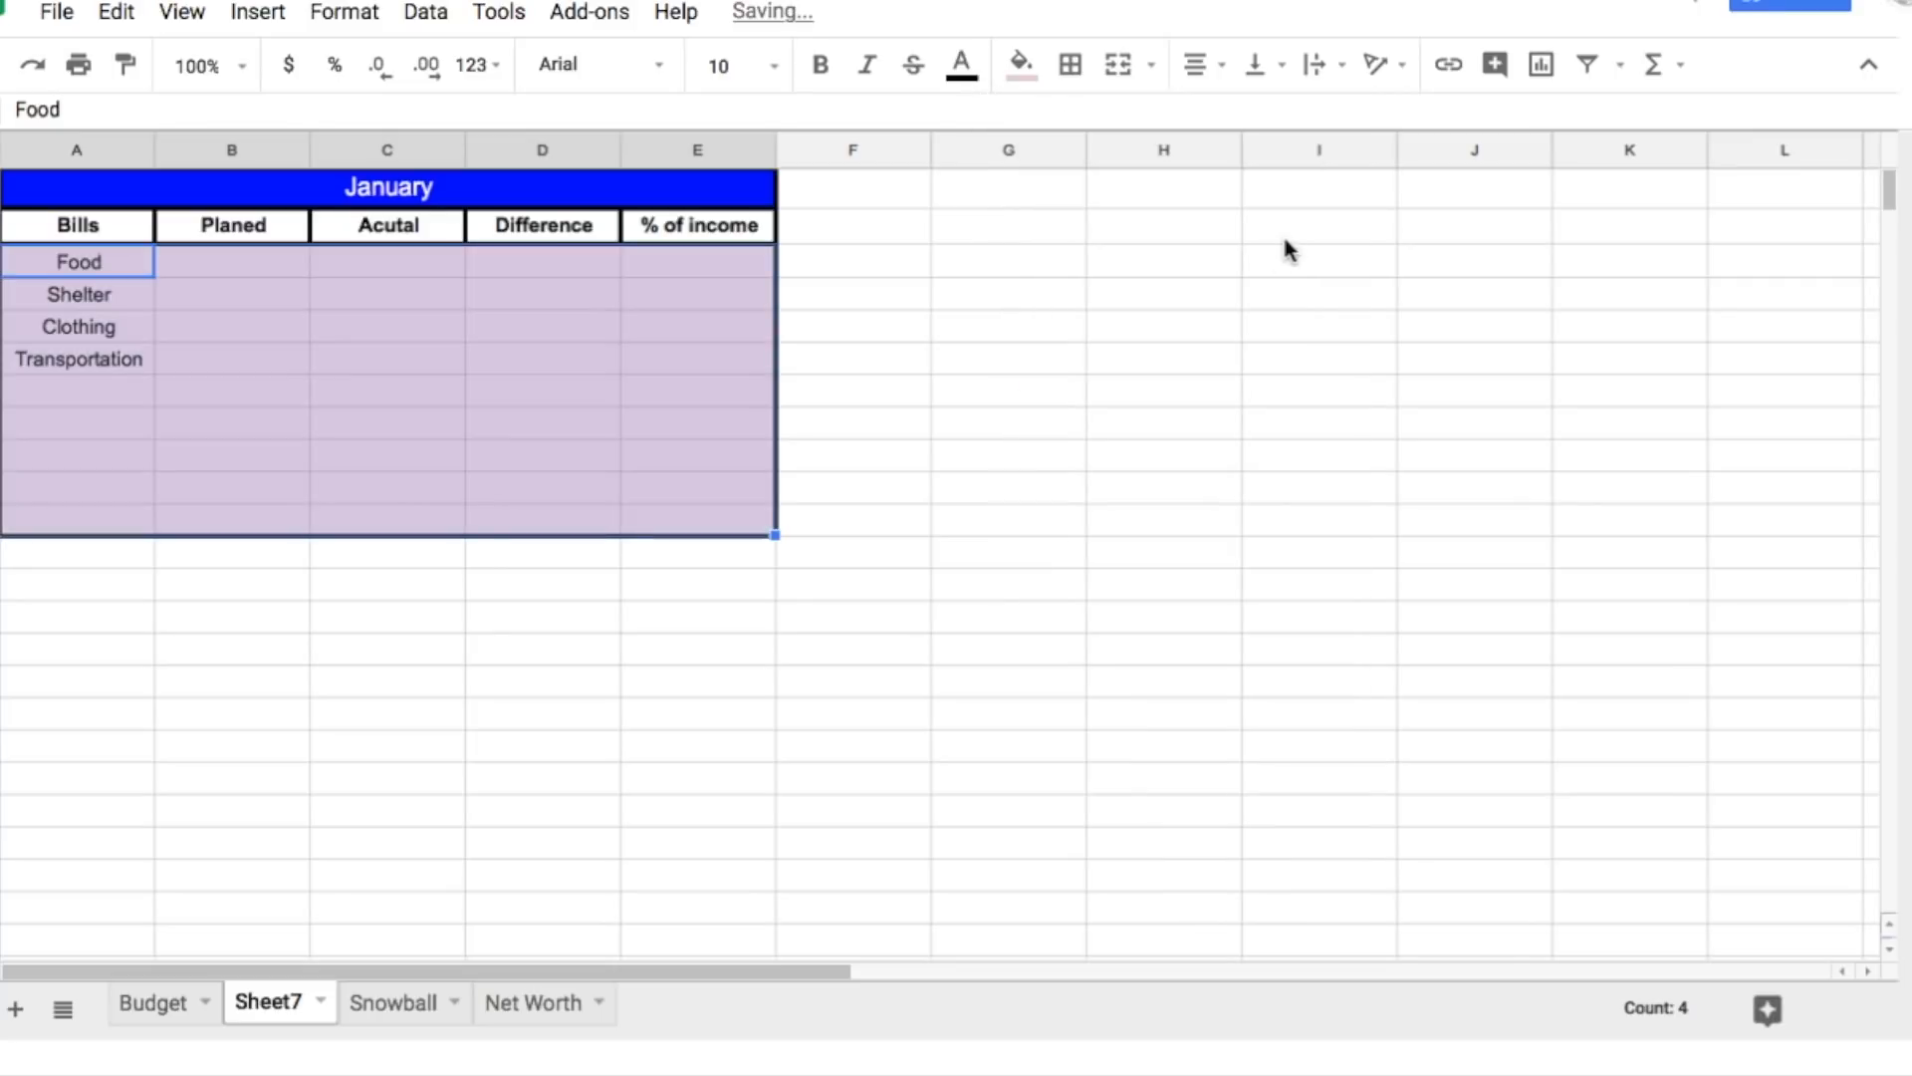
left_click(1178, 398)
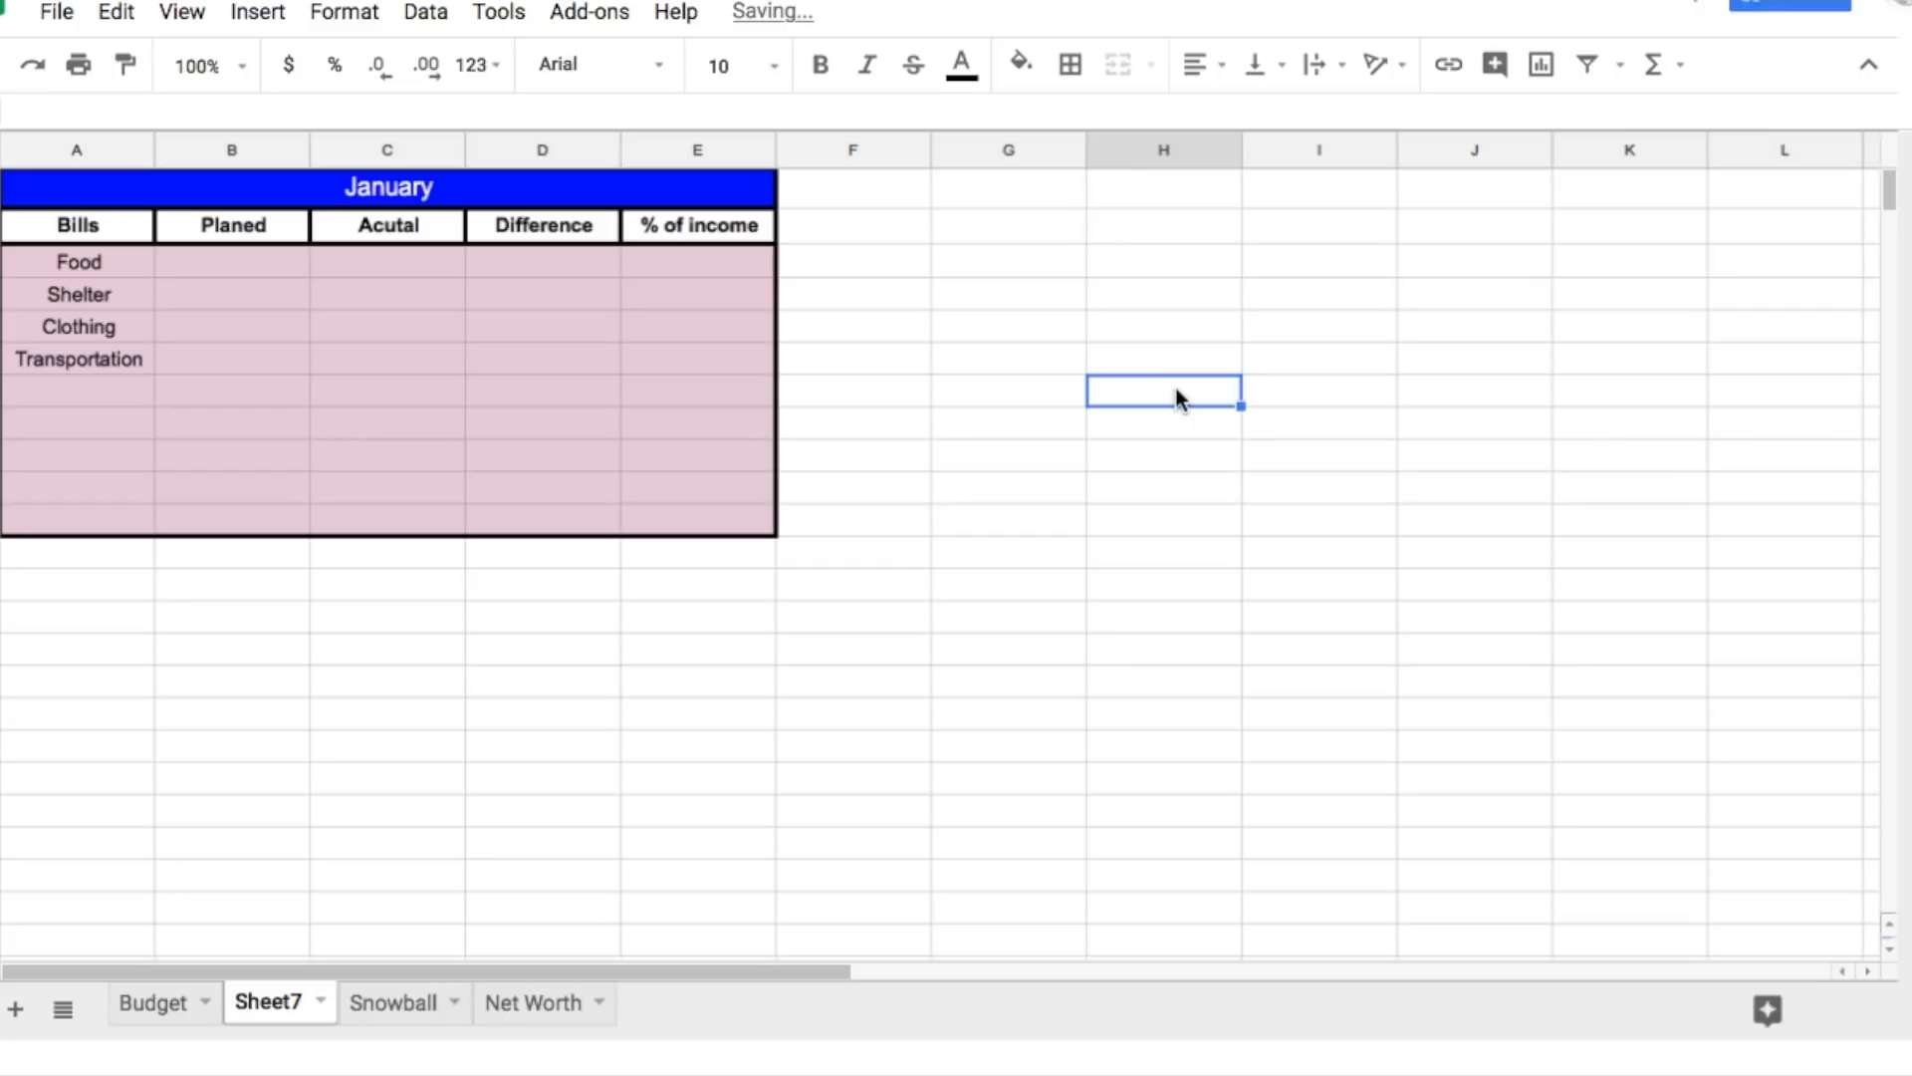
Step: Add a right border to the bill names column, cells A3 through A11
left_click(111, 329)
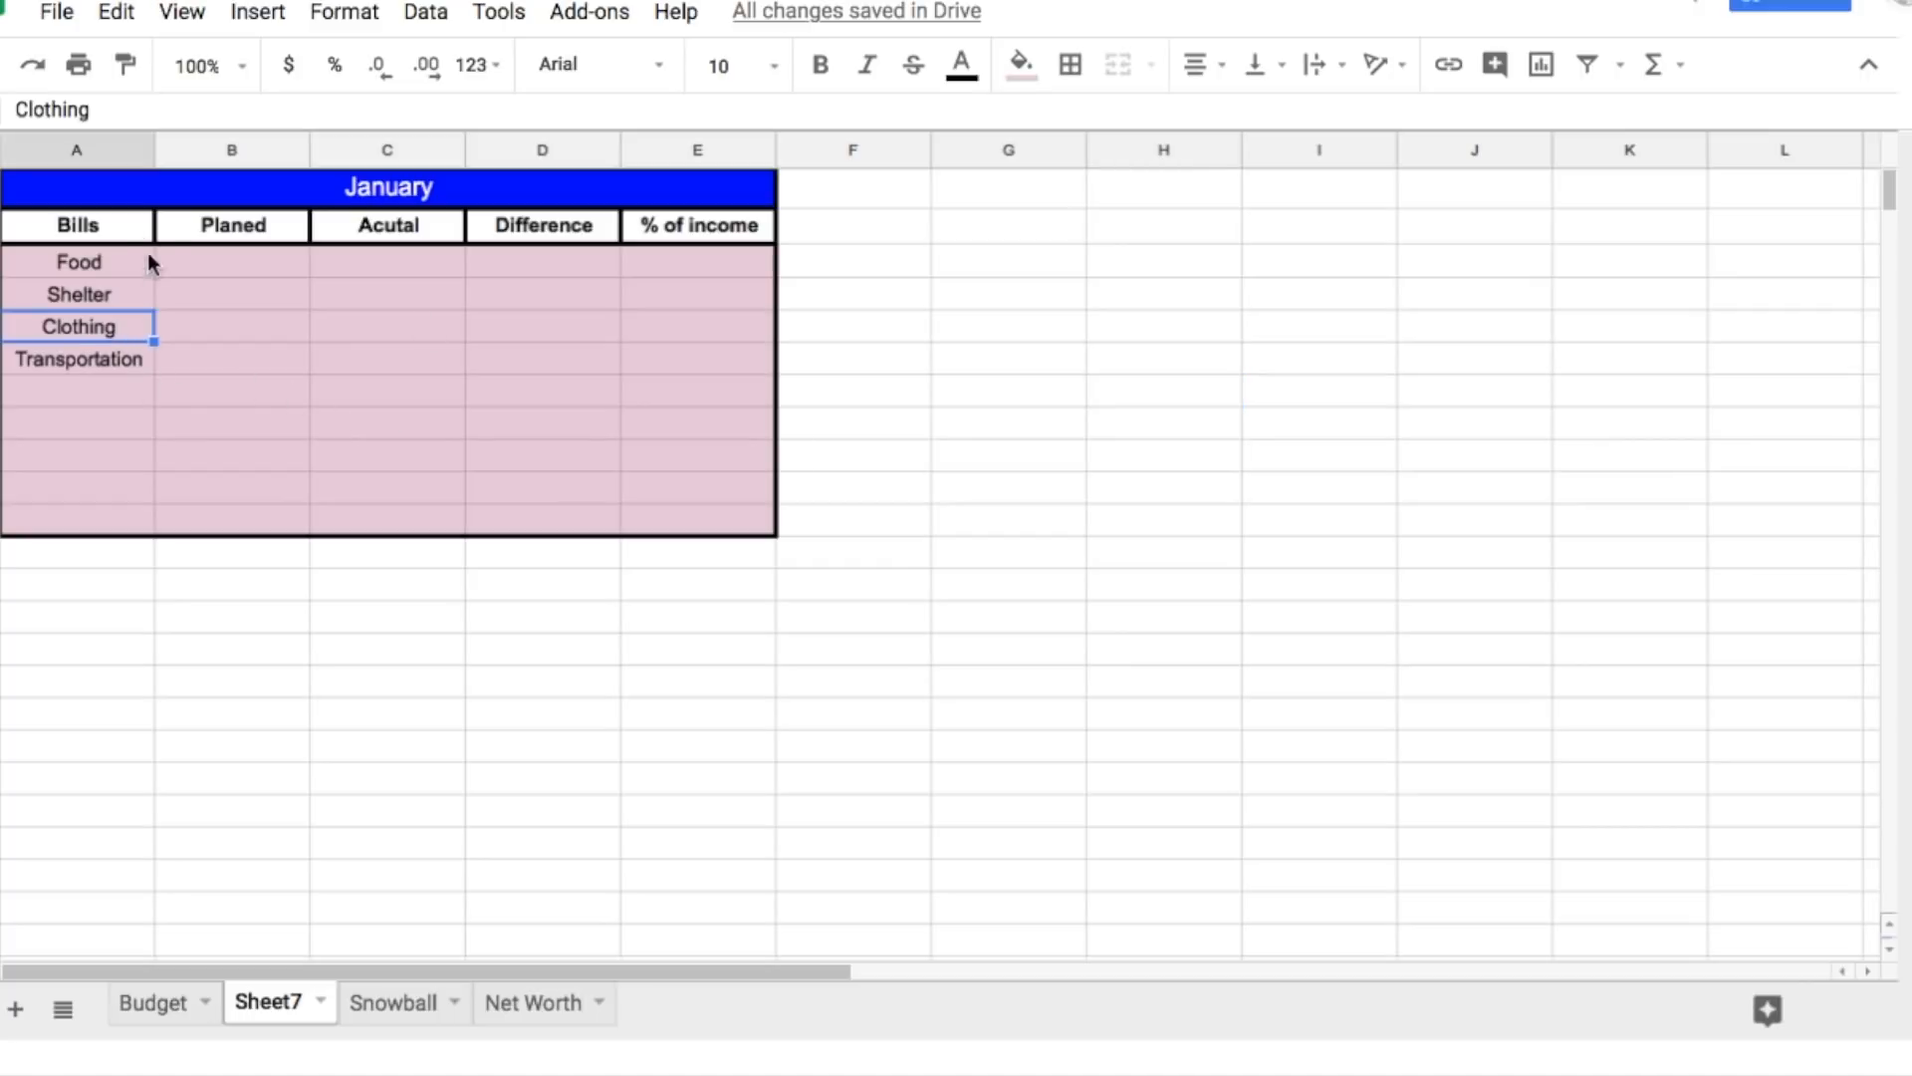
left_click_drag(96, 258, 132, 528)
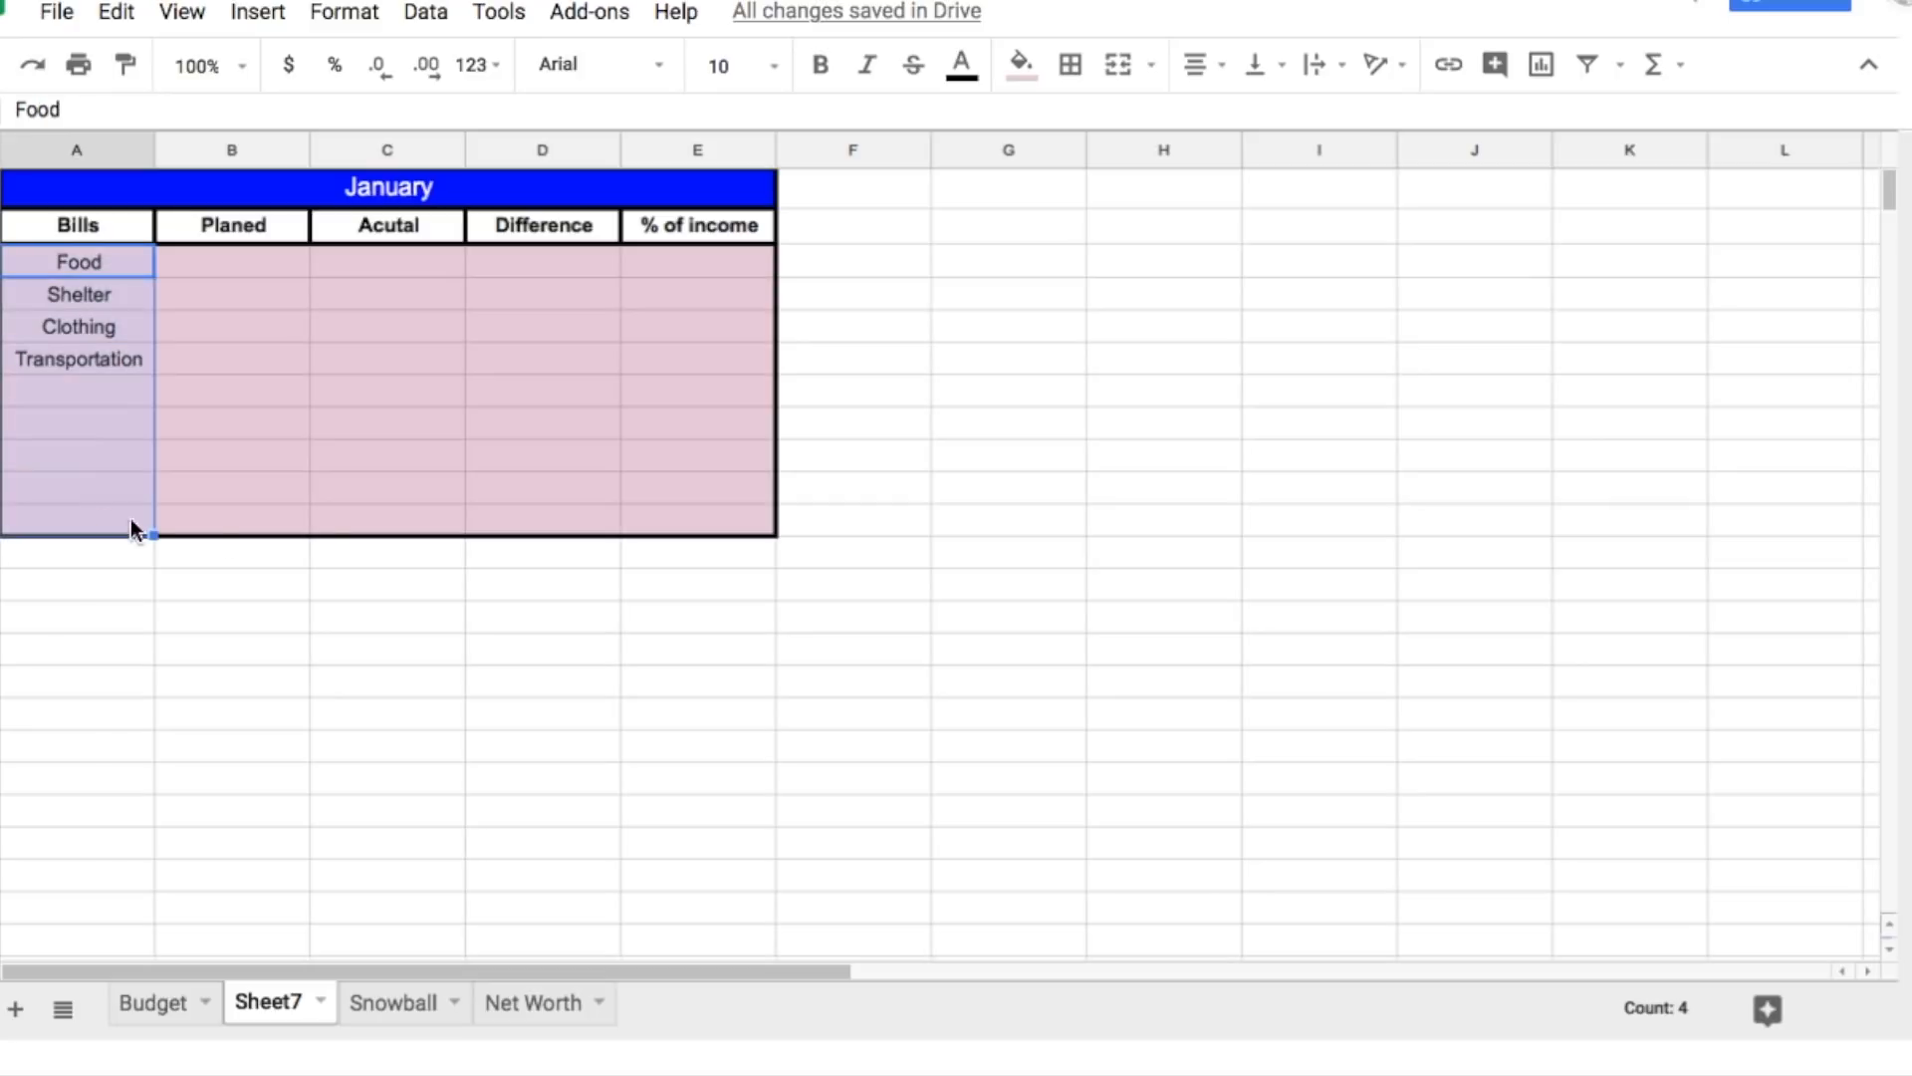
left_click(1072, 68)
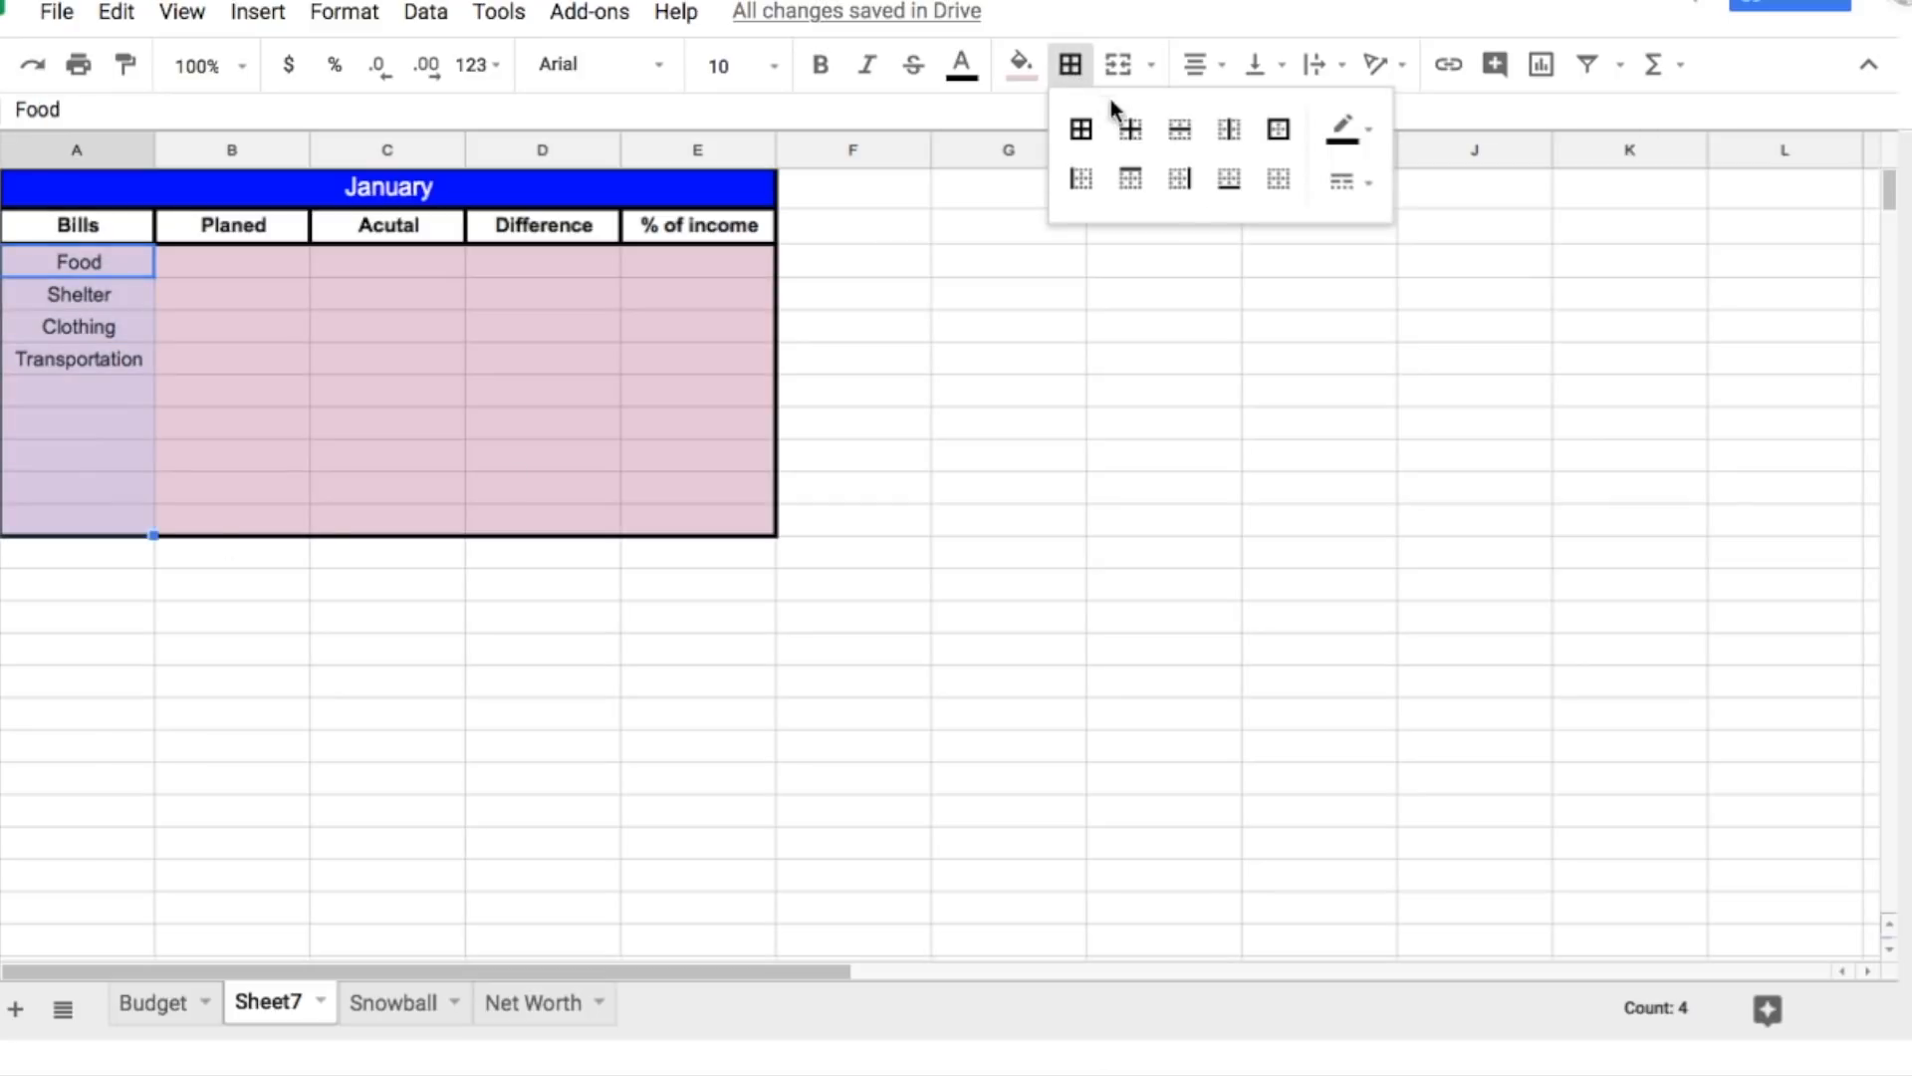
left_click(1185, 189)
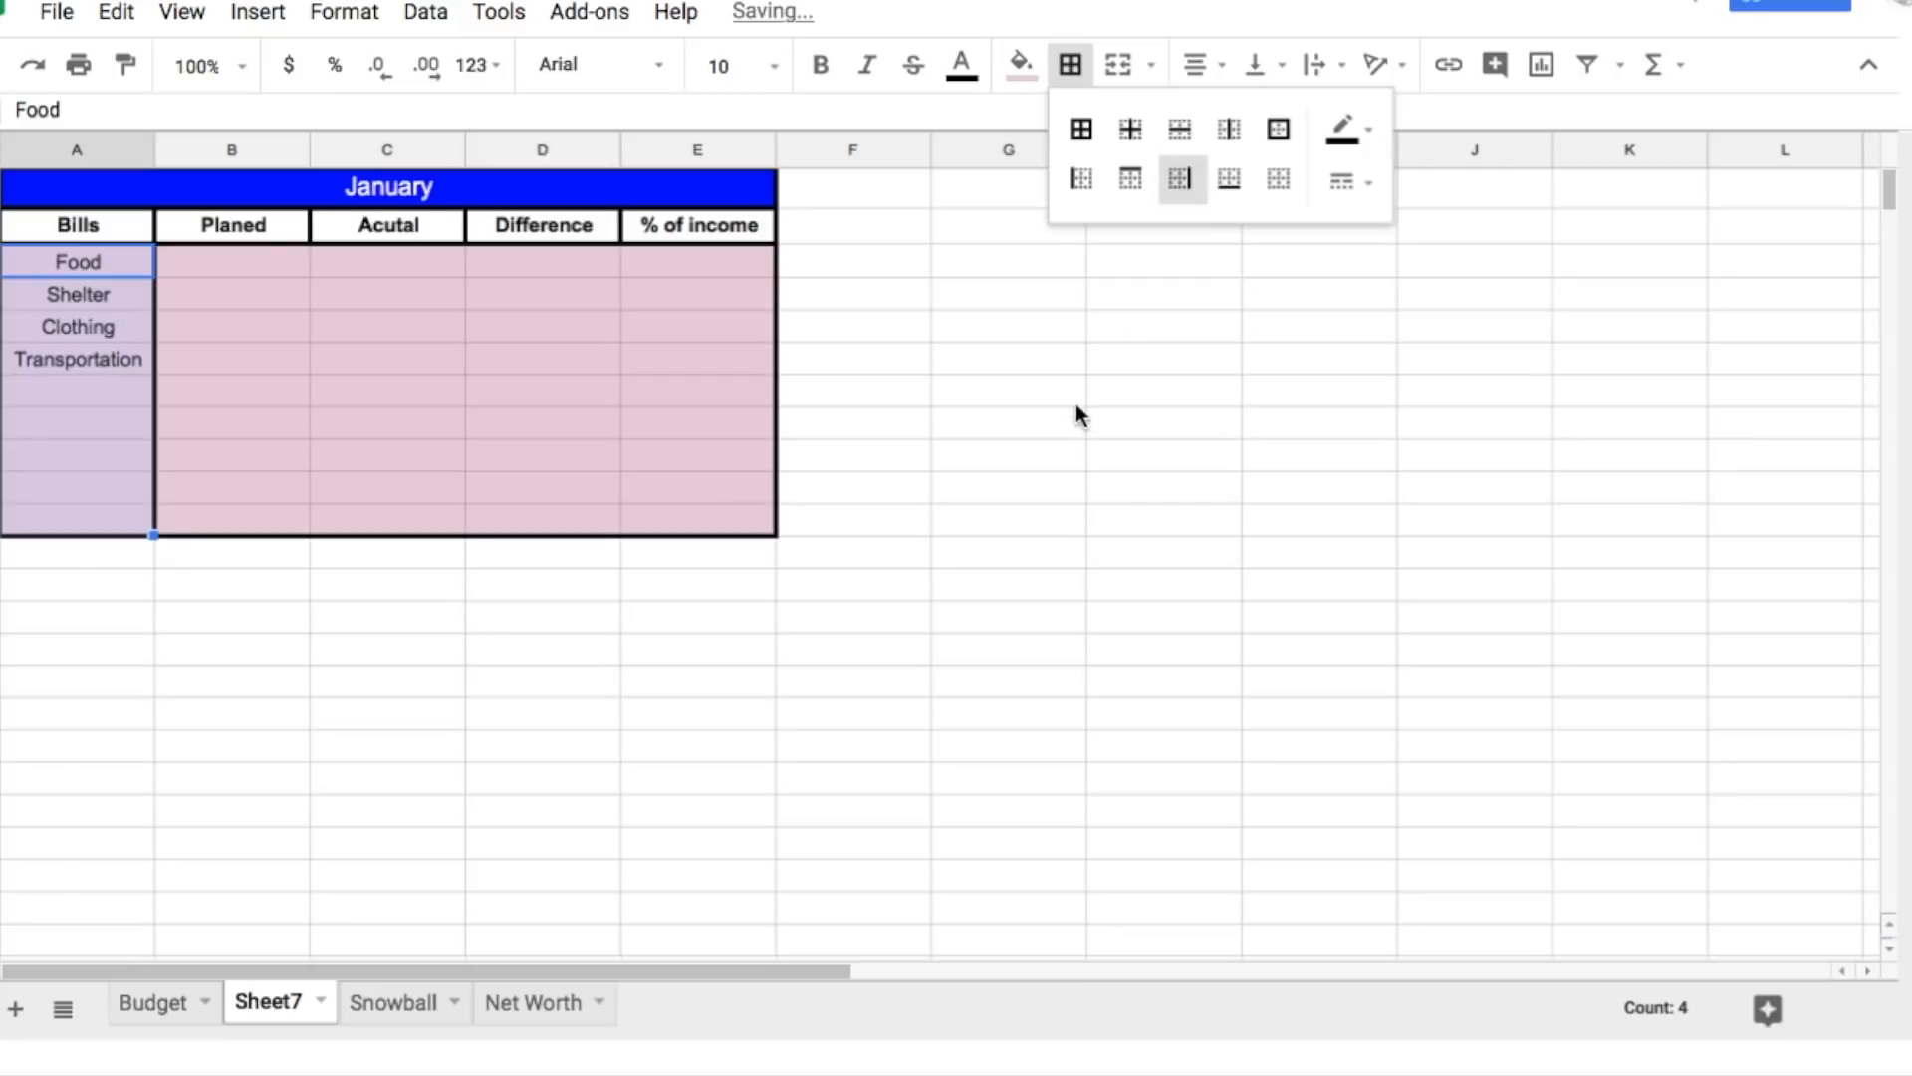
left_click(1066, 424)
left_click(1080, 68)
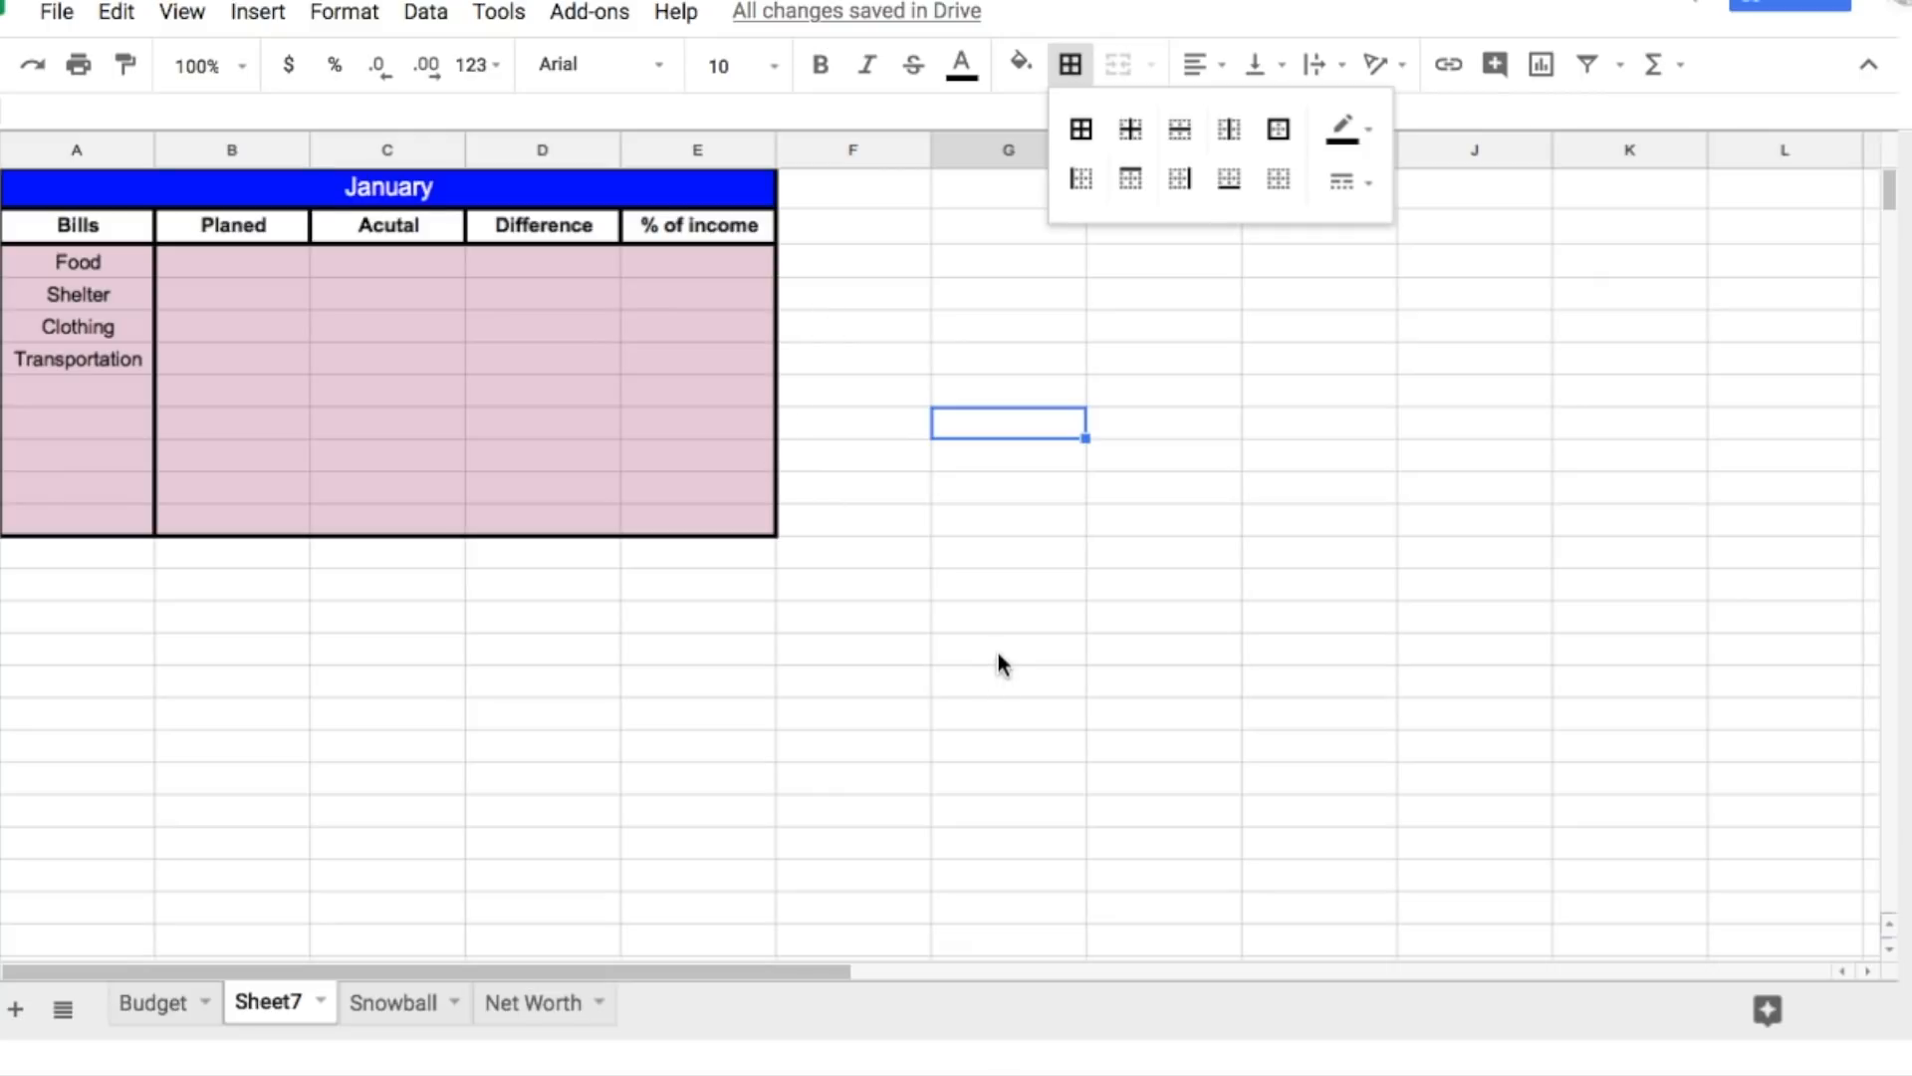
left_click(265, 438)
type("jfaksdfasdhj")
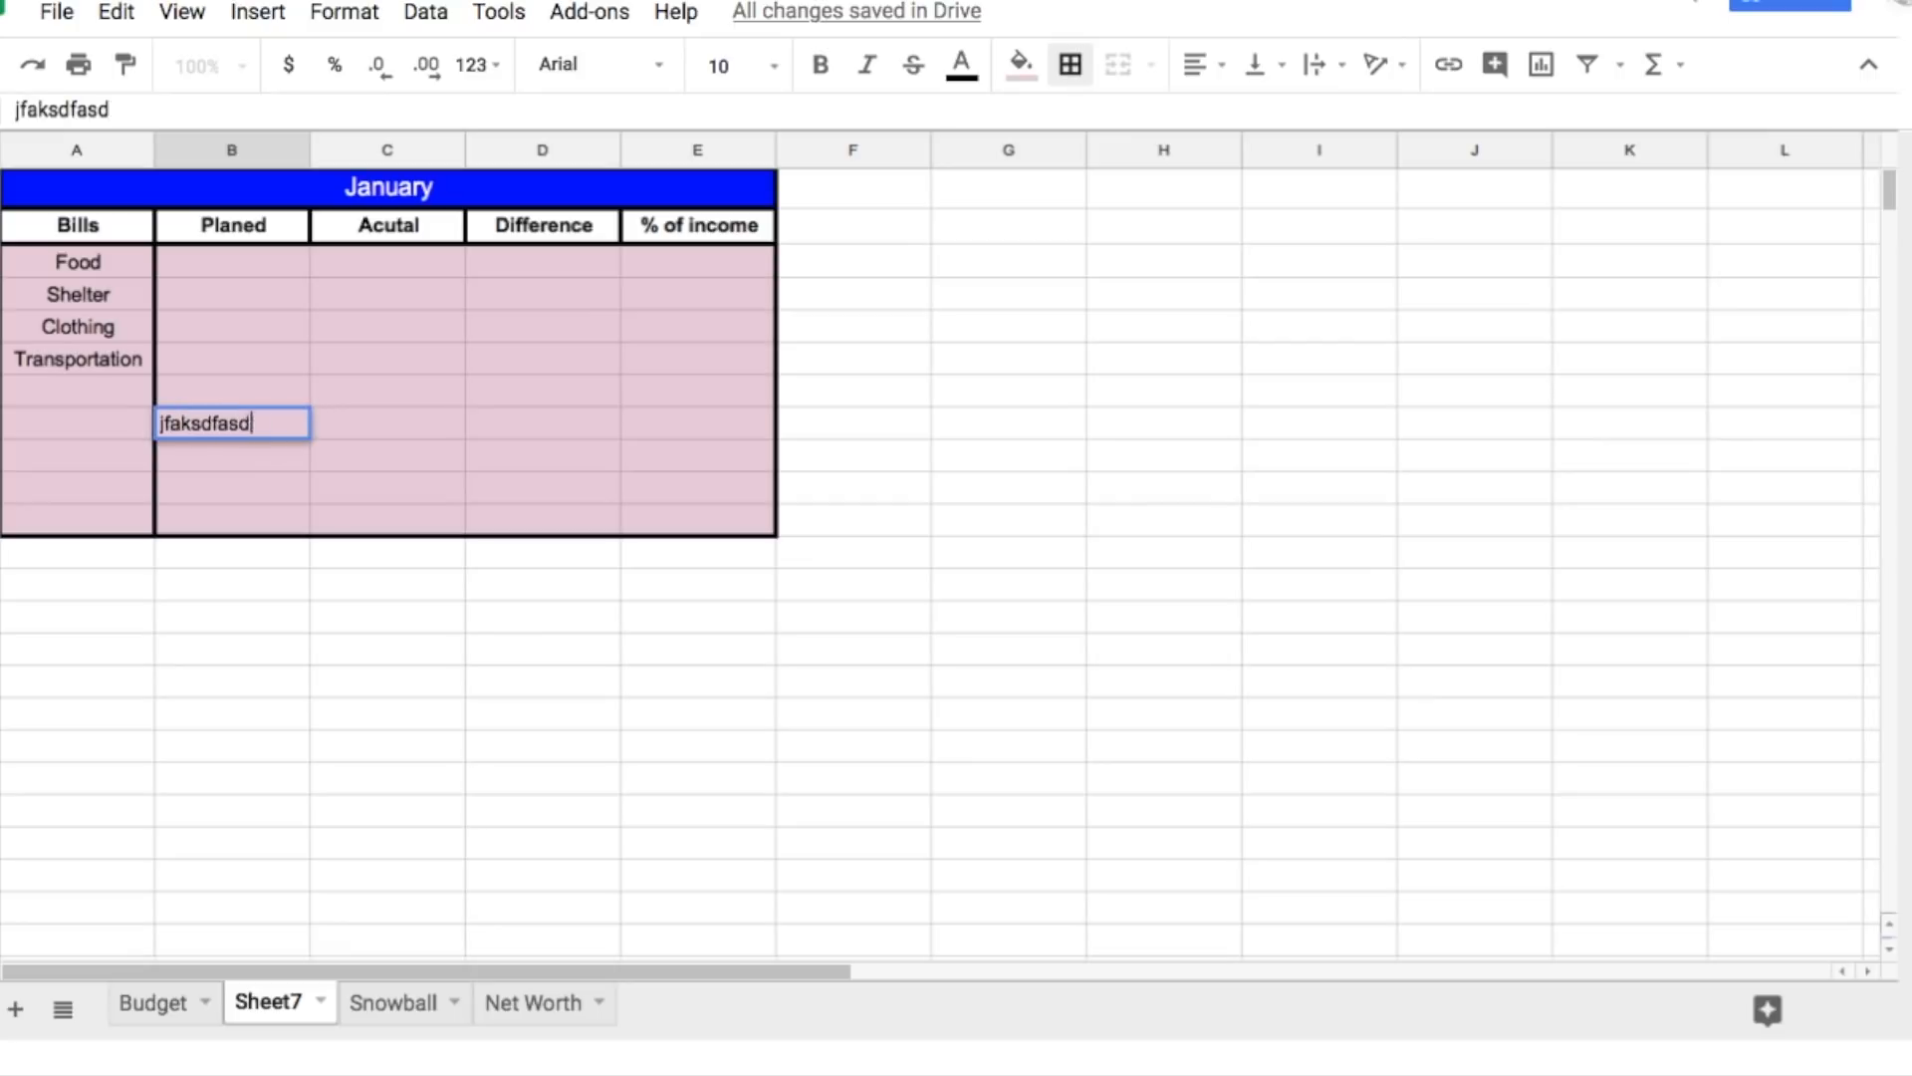
key("Return")
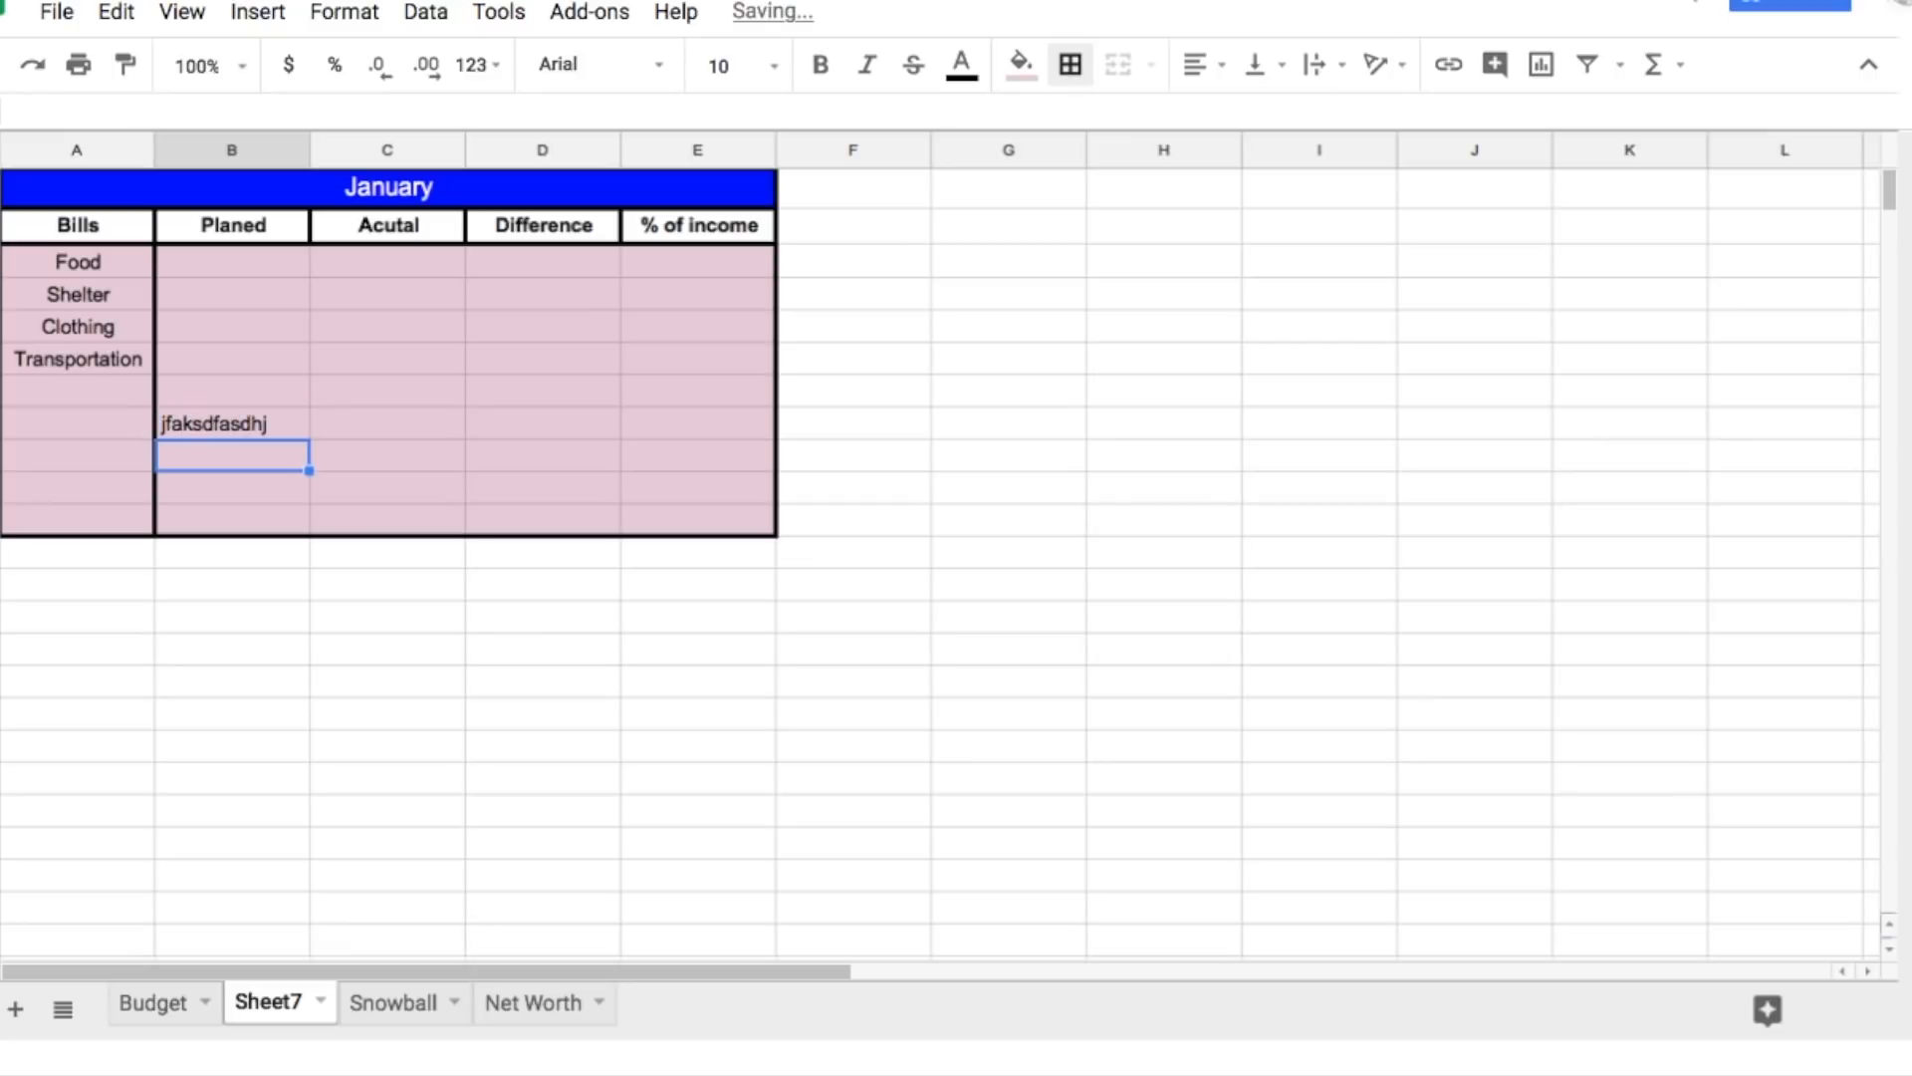
key("ctrl+z")
left_click(528, 778)
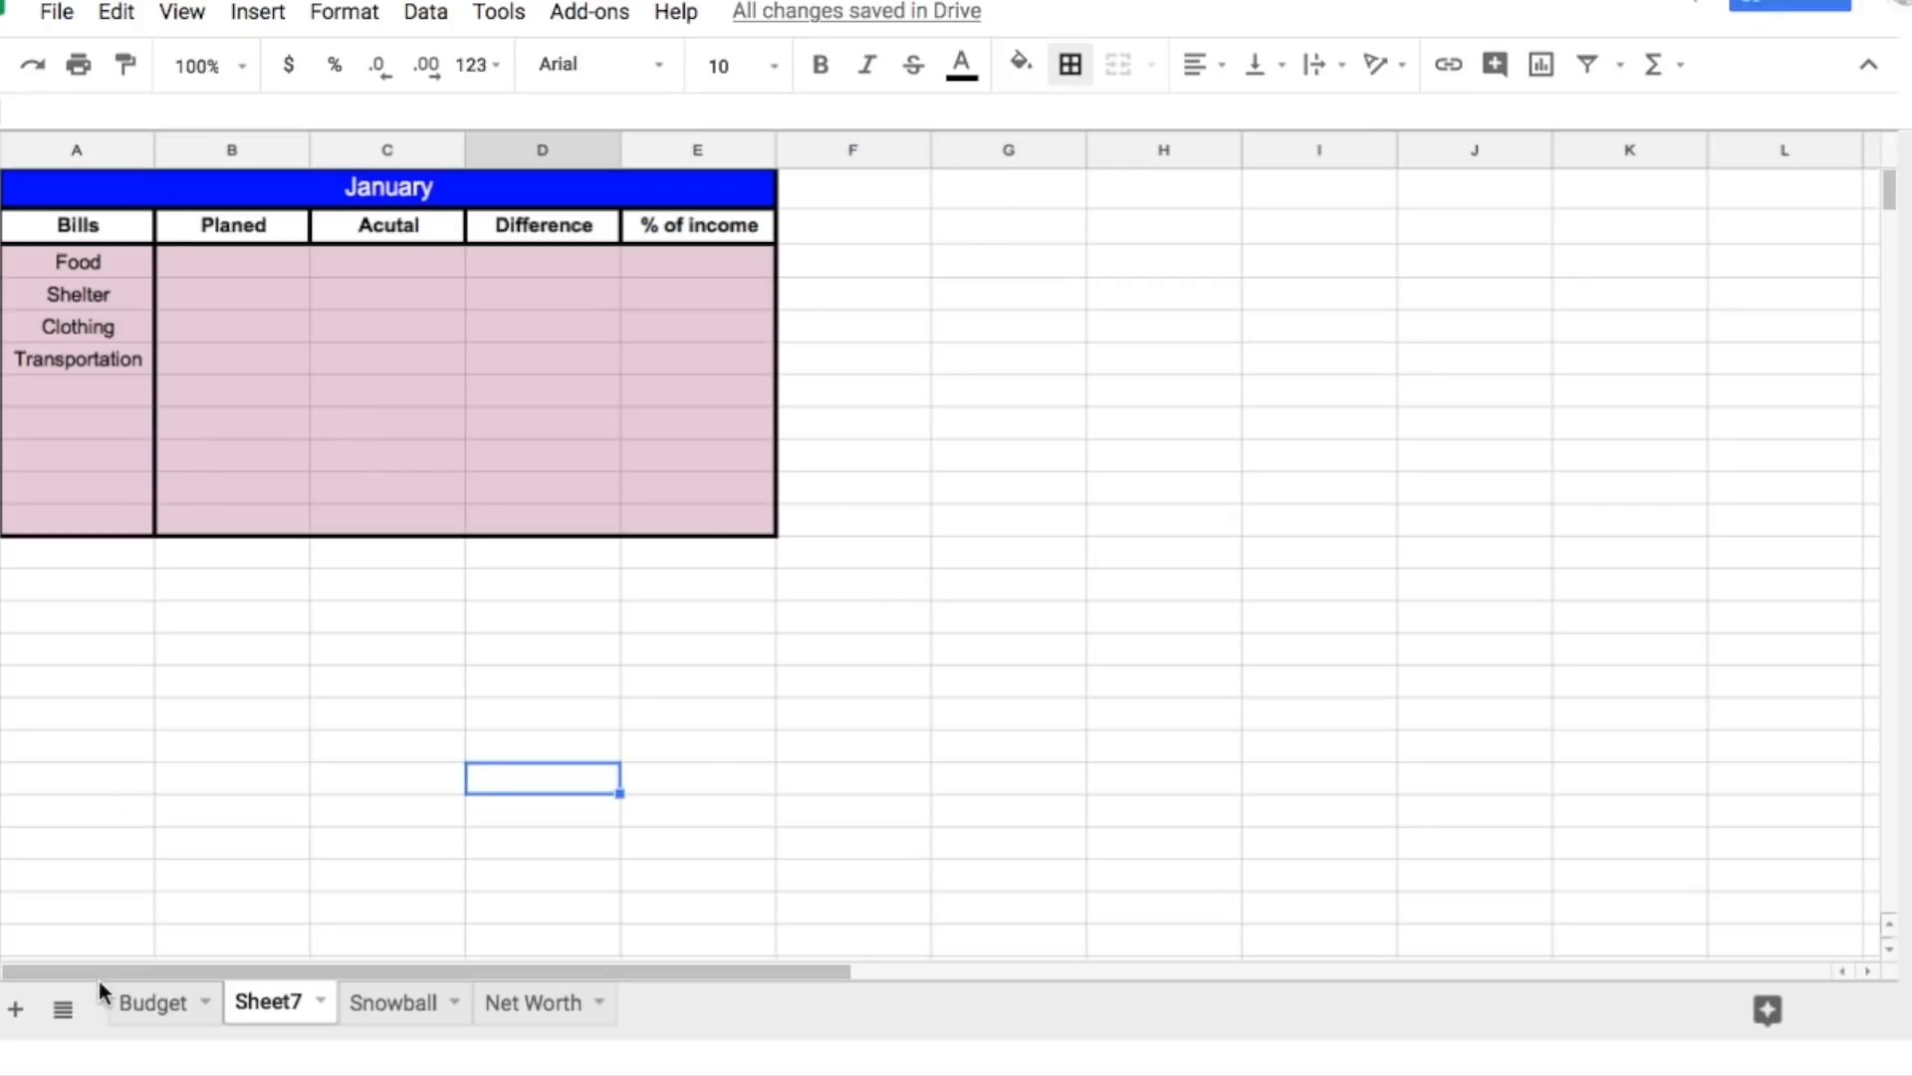
Step: Check the Budget sheet, and create an INCOME heading in merged cells A13 through D13 of Sheet7 with a light green fill
left_click(140, 1001)
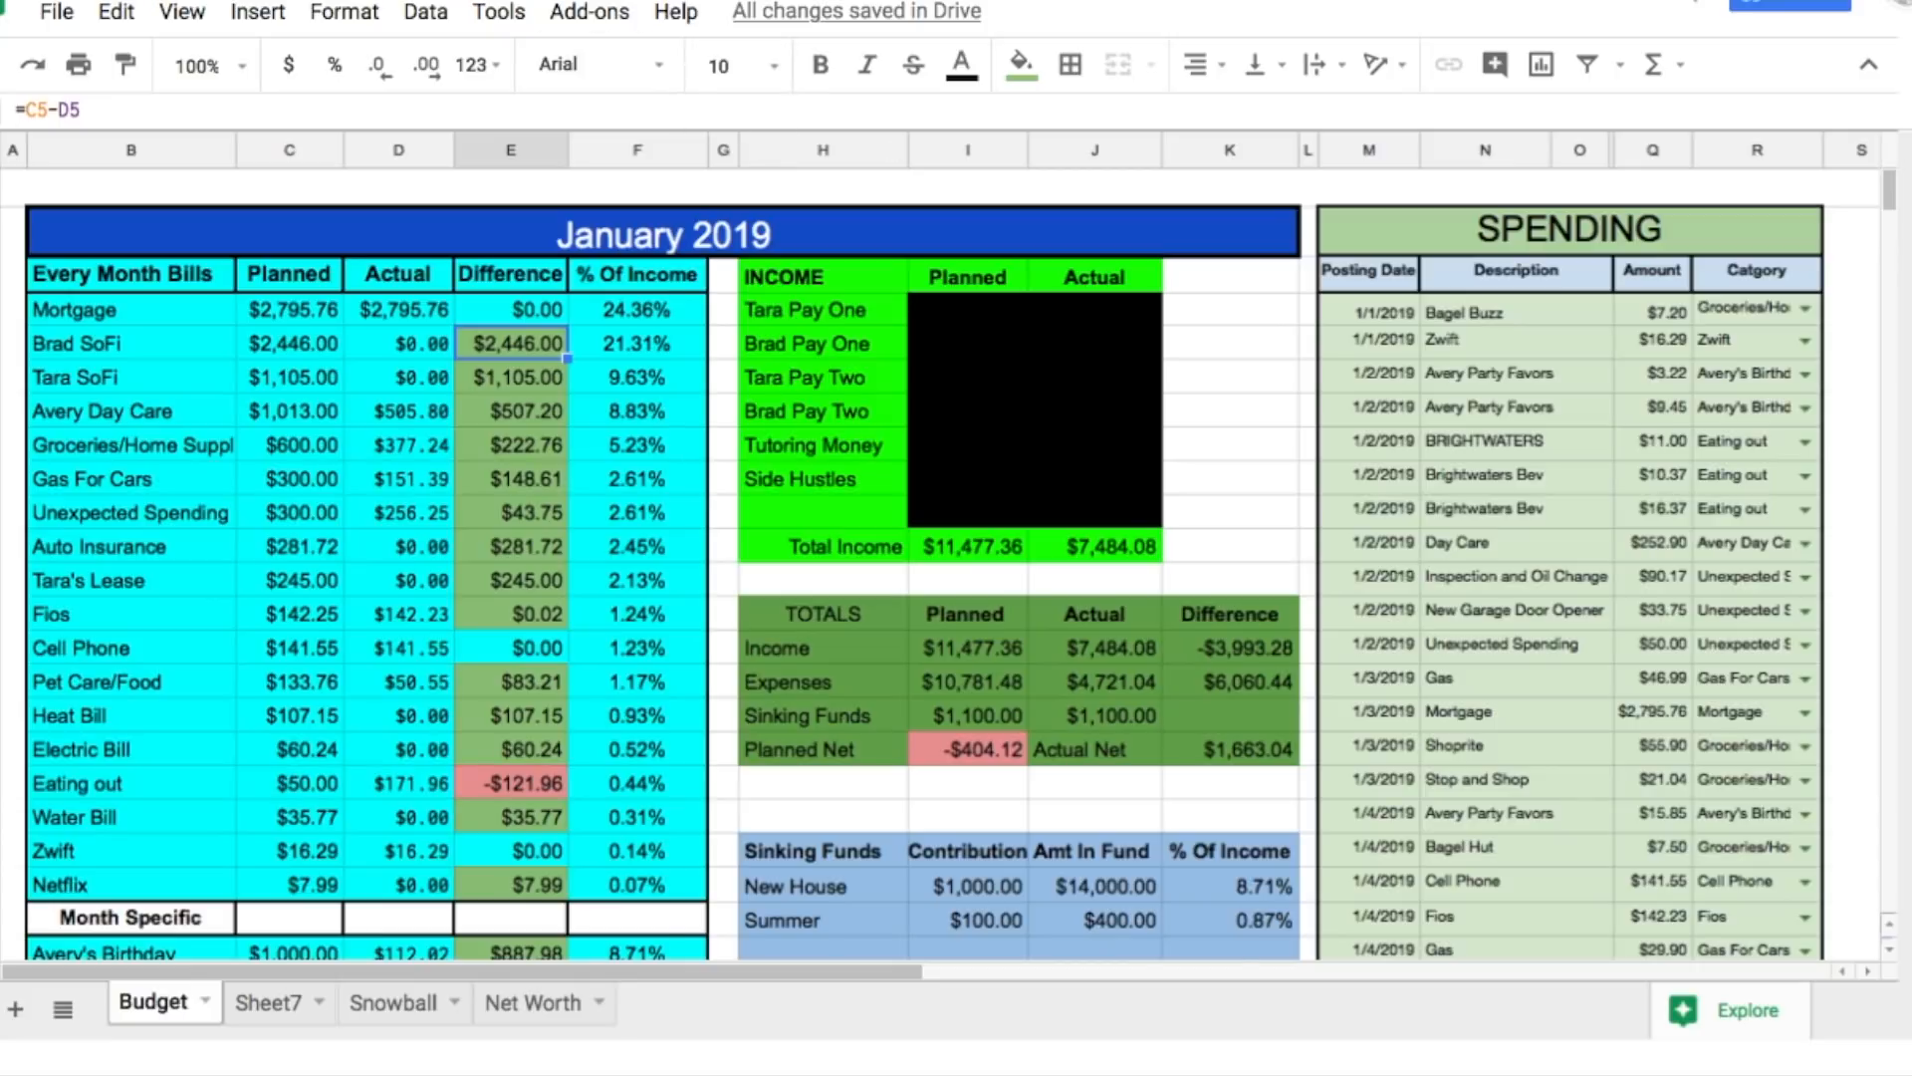
left_click(269, 1002)
left_click_drag(491, 595, 504, 602)
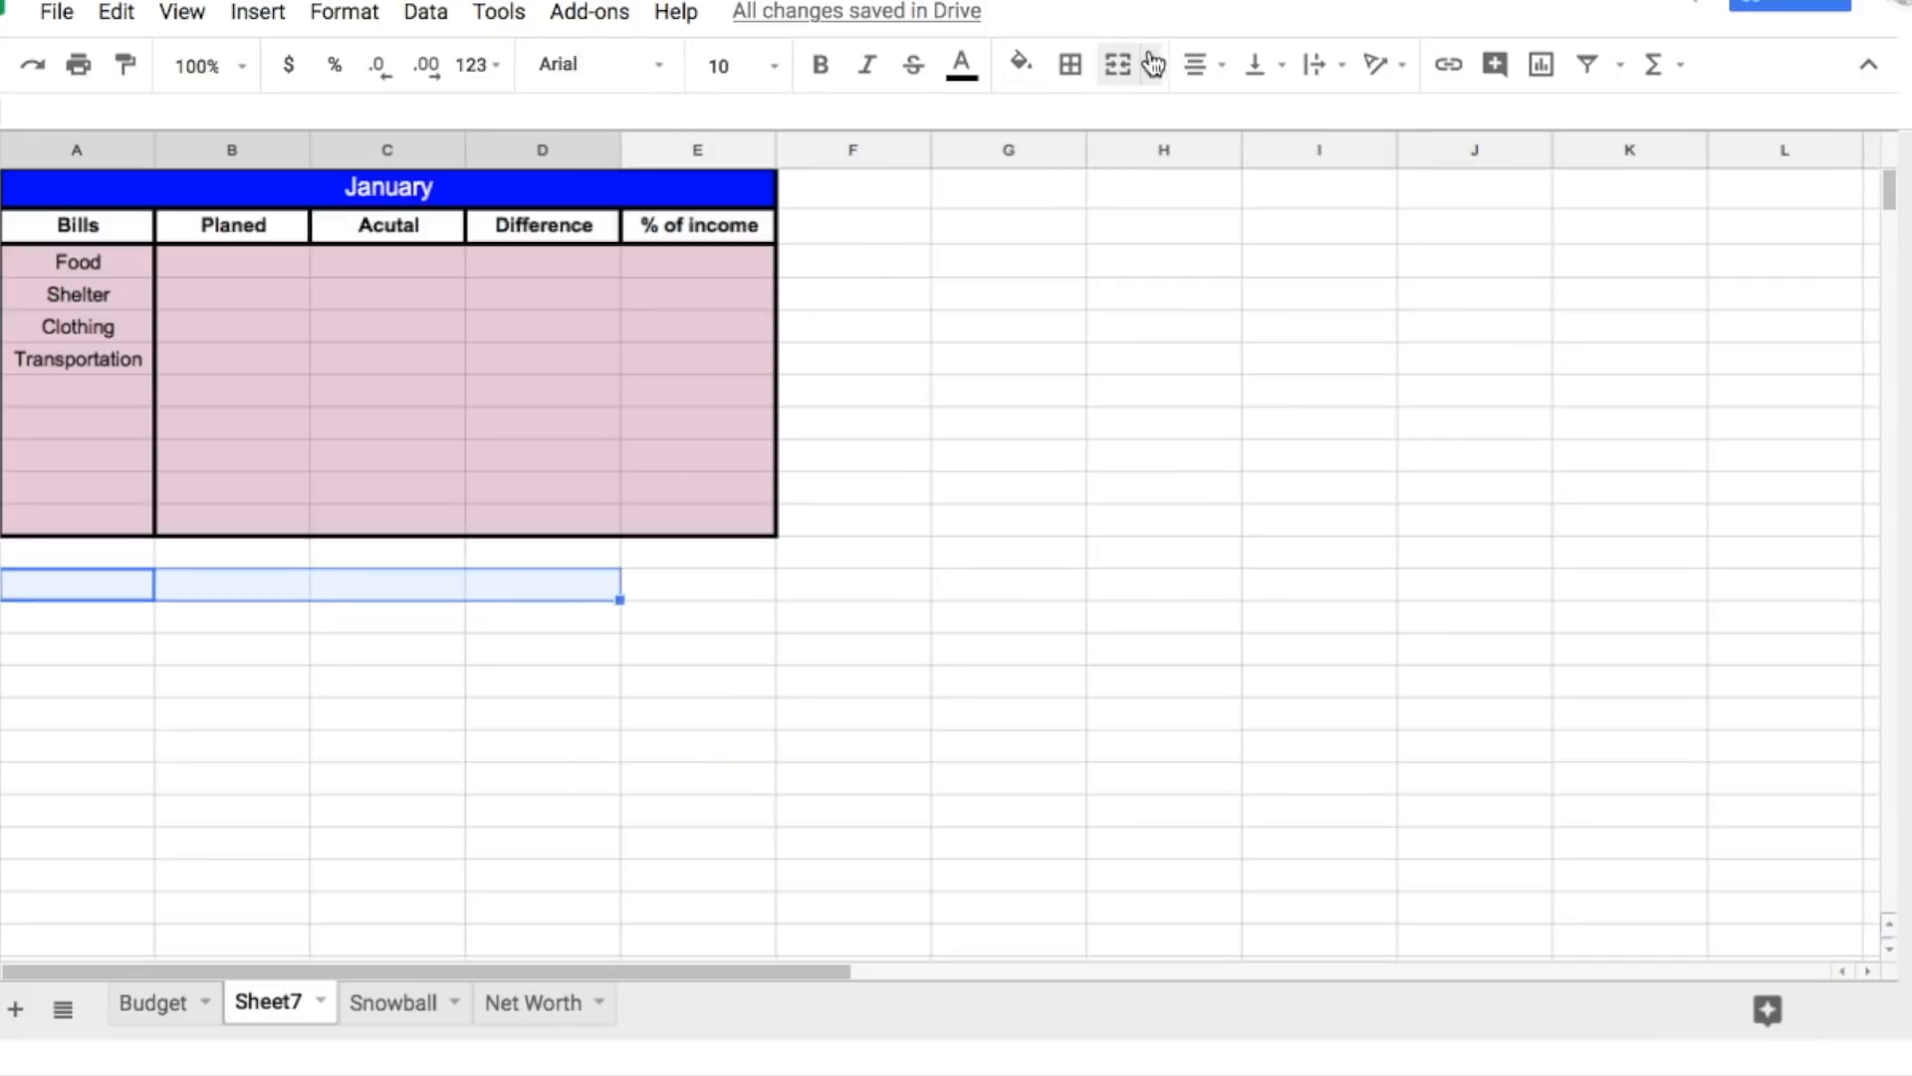
left_click(1118, 63)
type("INCOME")
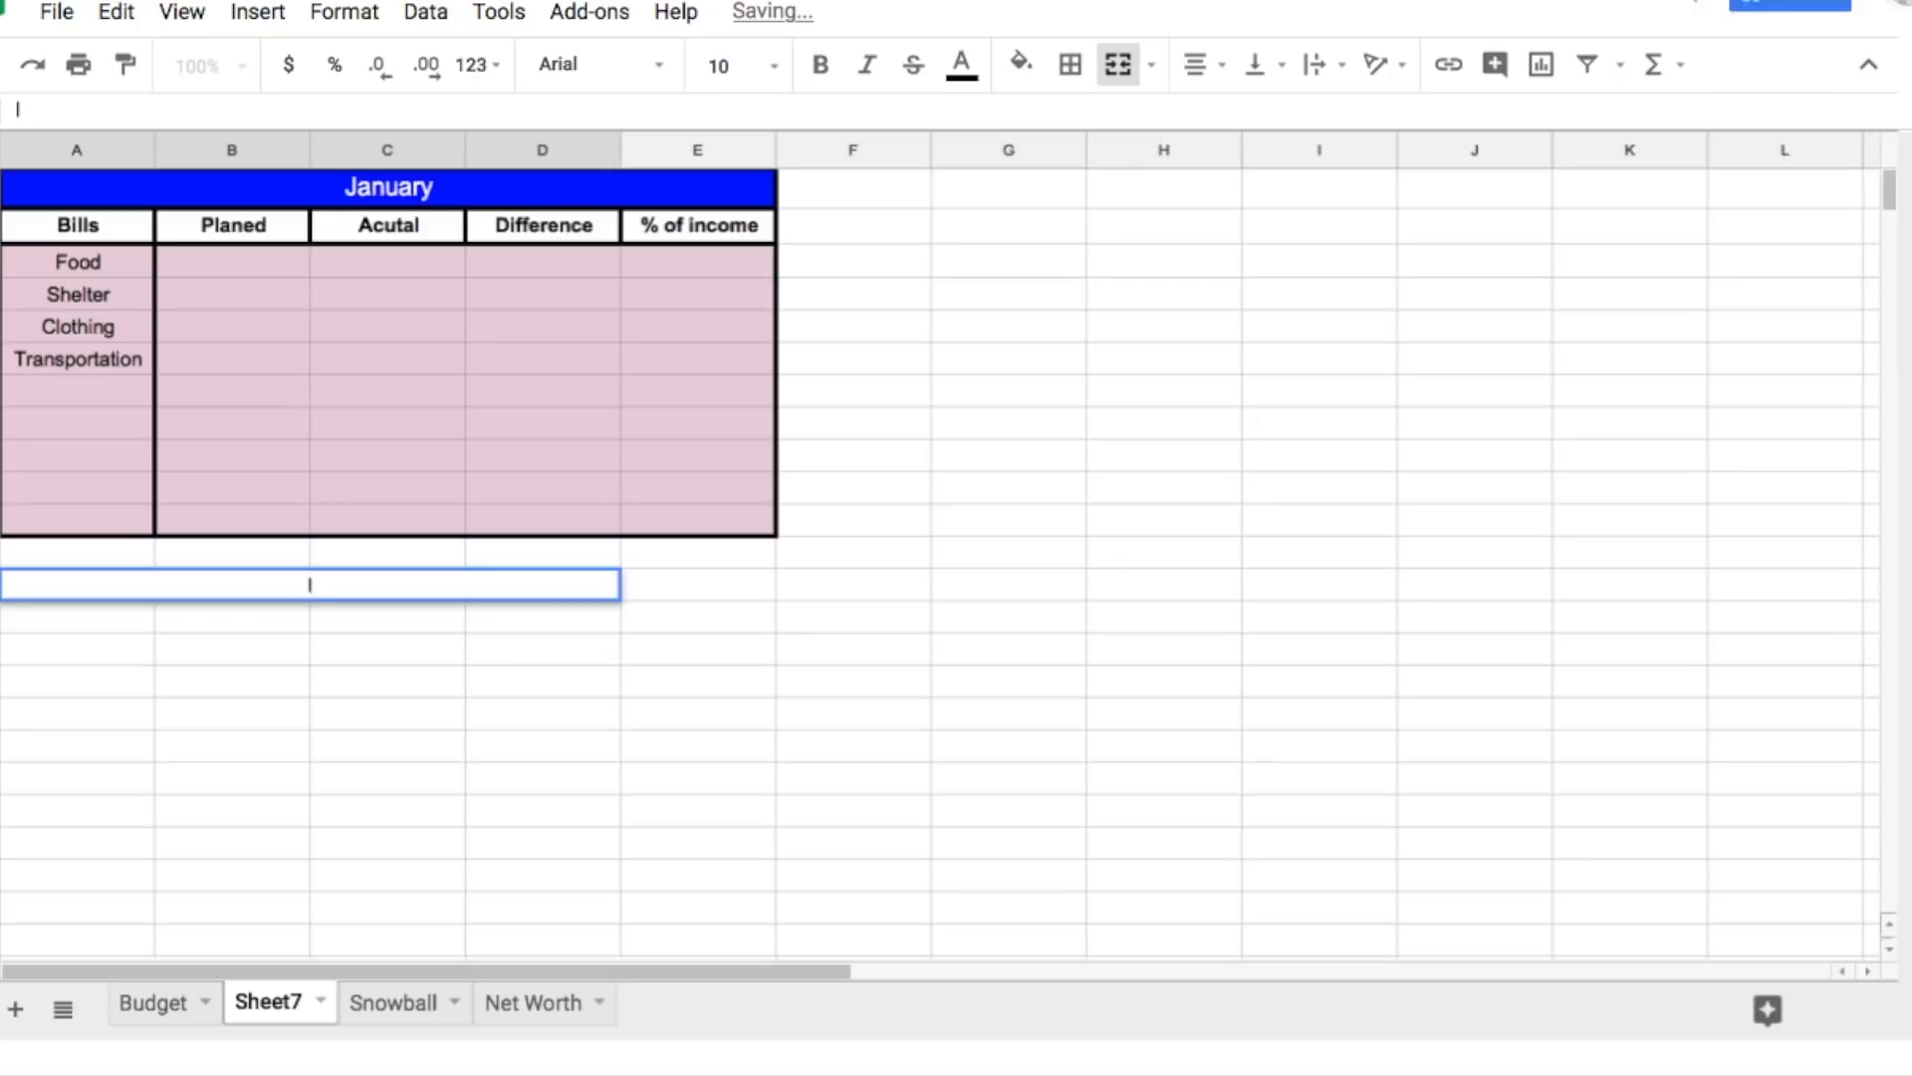
left_click(1020, 64)
left_click(1147, 235)
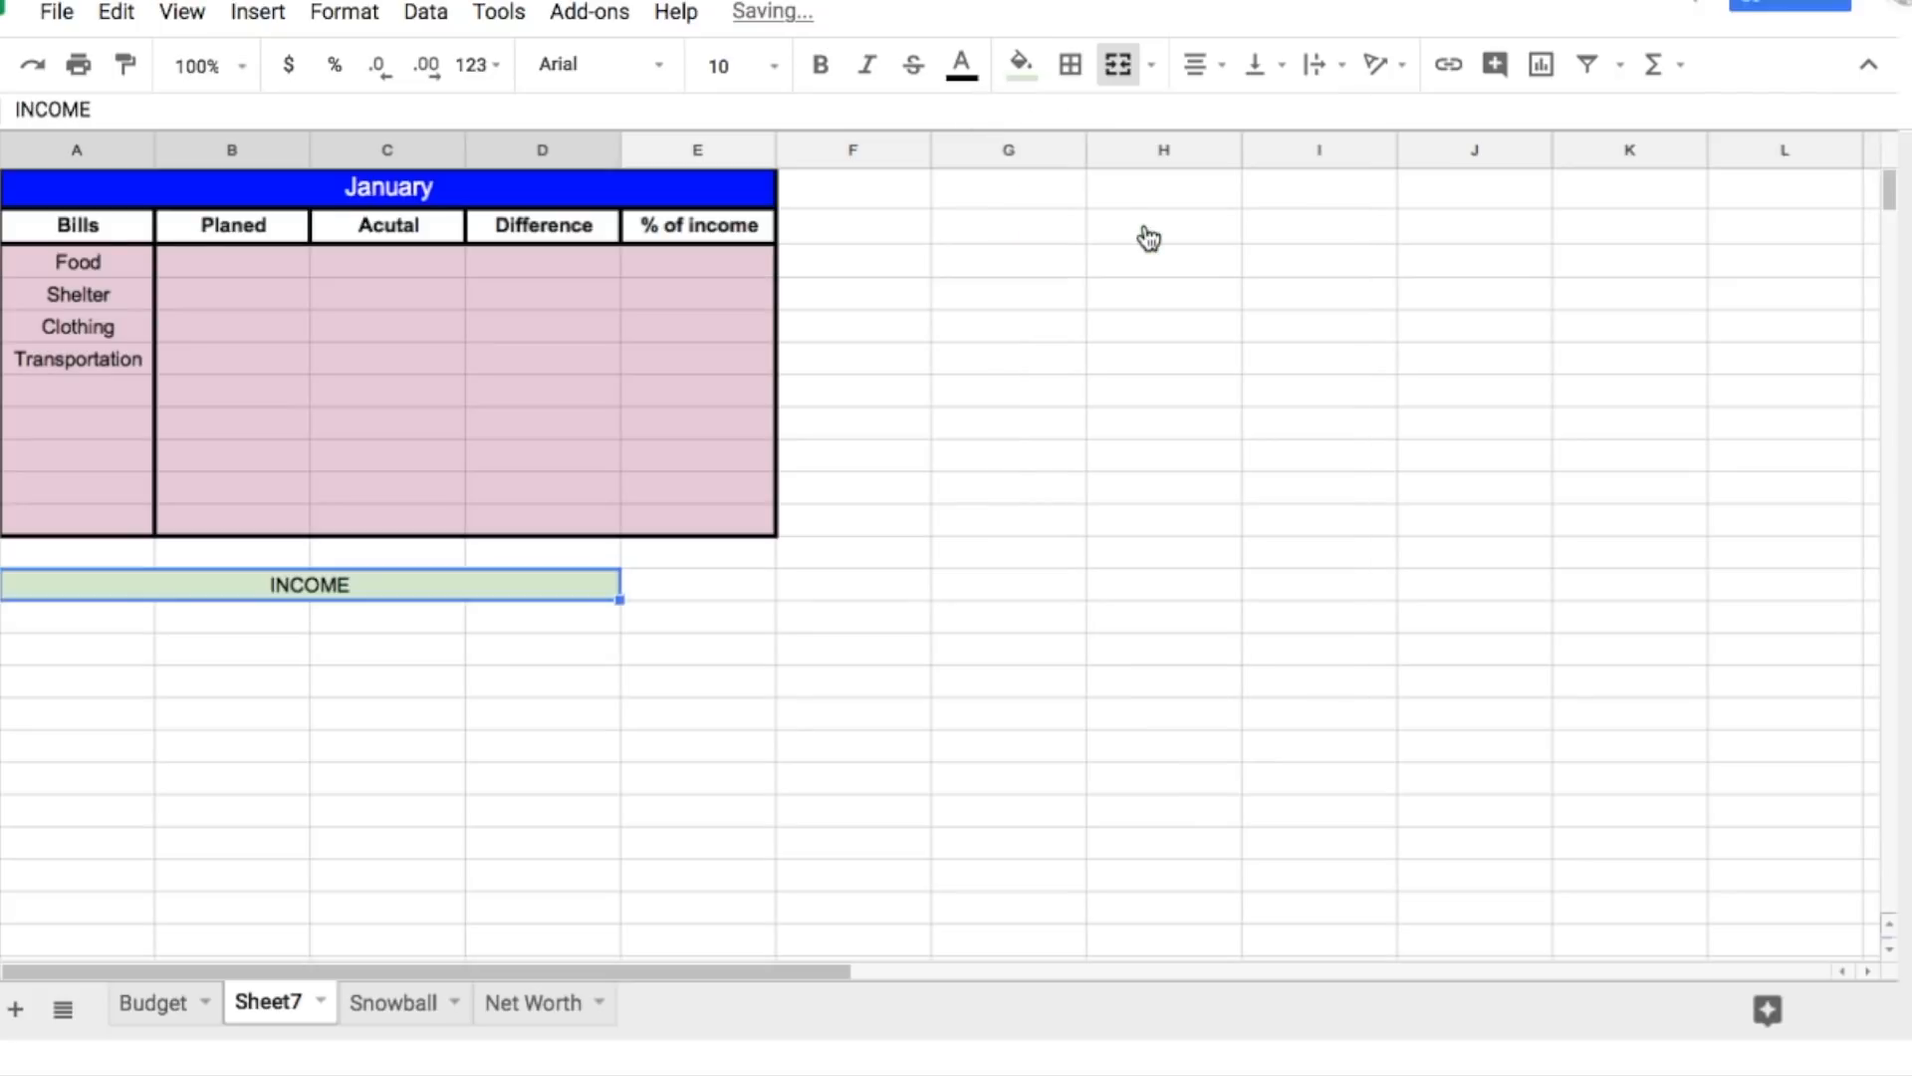
Step: Below the INCOME heading, enter the two earners' names in A14 and A15, Side Hustle in A16 and Totals in A18
left_click(38, 612)
type("Tara")
key("Return")
type("BRad")
key("BackSpace")
key("BackSpace")
key("BackSpace")
type("rads")
key("Return")
type("Side Hustle")
key("Return")
key("Return")
type("Totals")
Step: Check the income block on the Budget sheet, and insert a blank row directly below the INCOME heading on Sheet7
left_click(154, 1002)
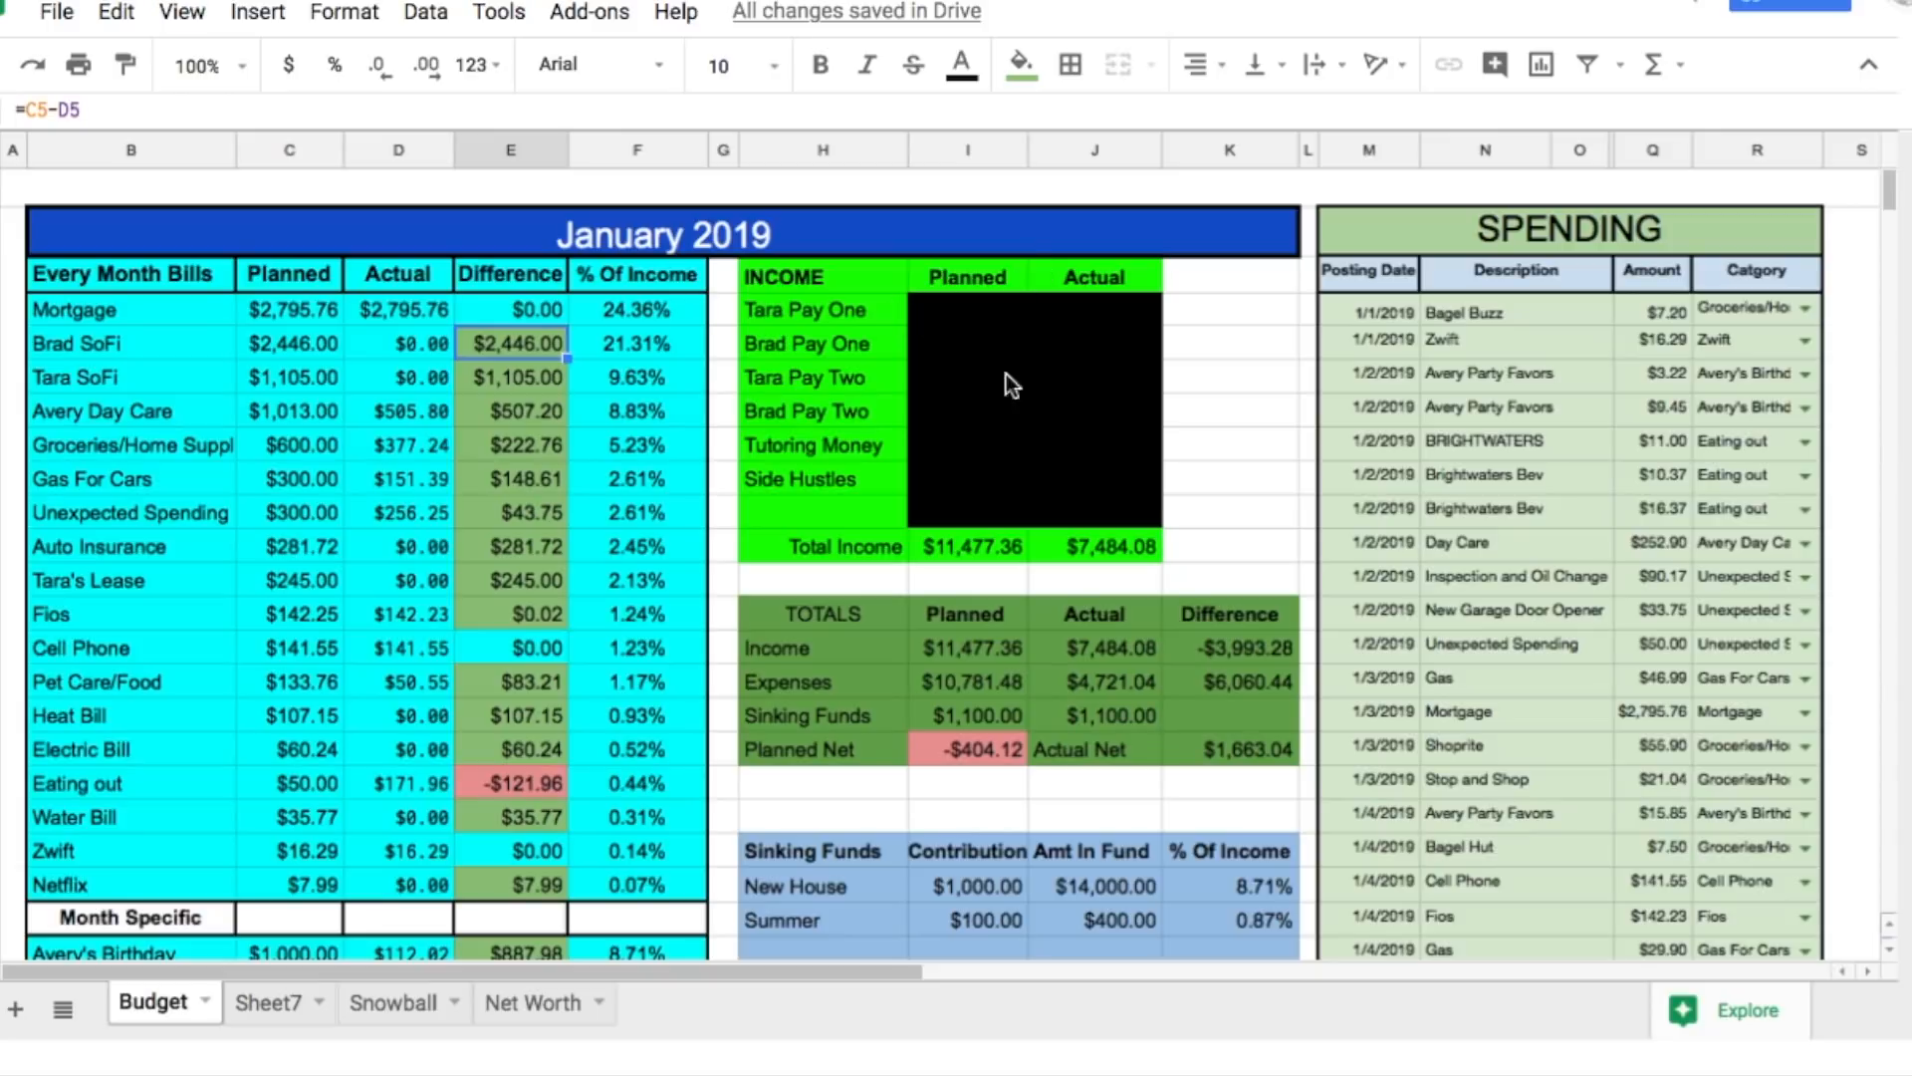
left_click(303, 991)
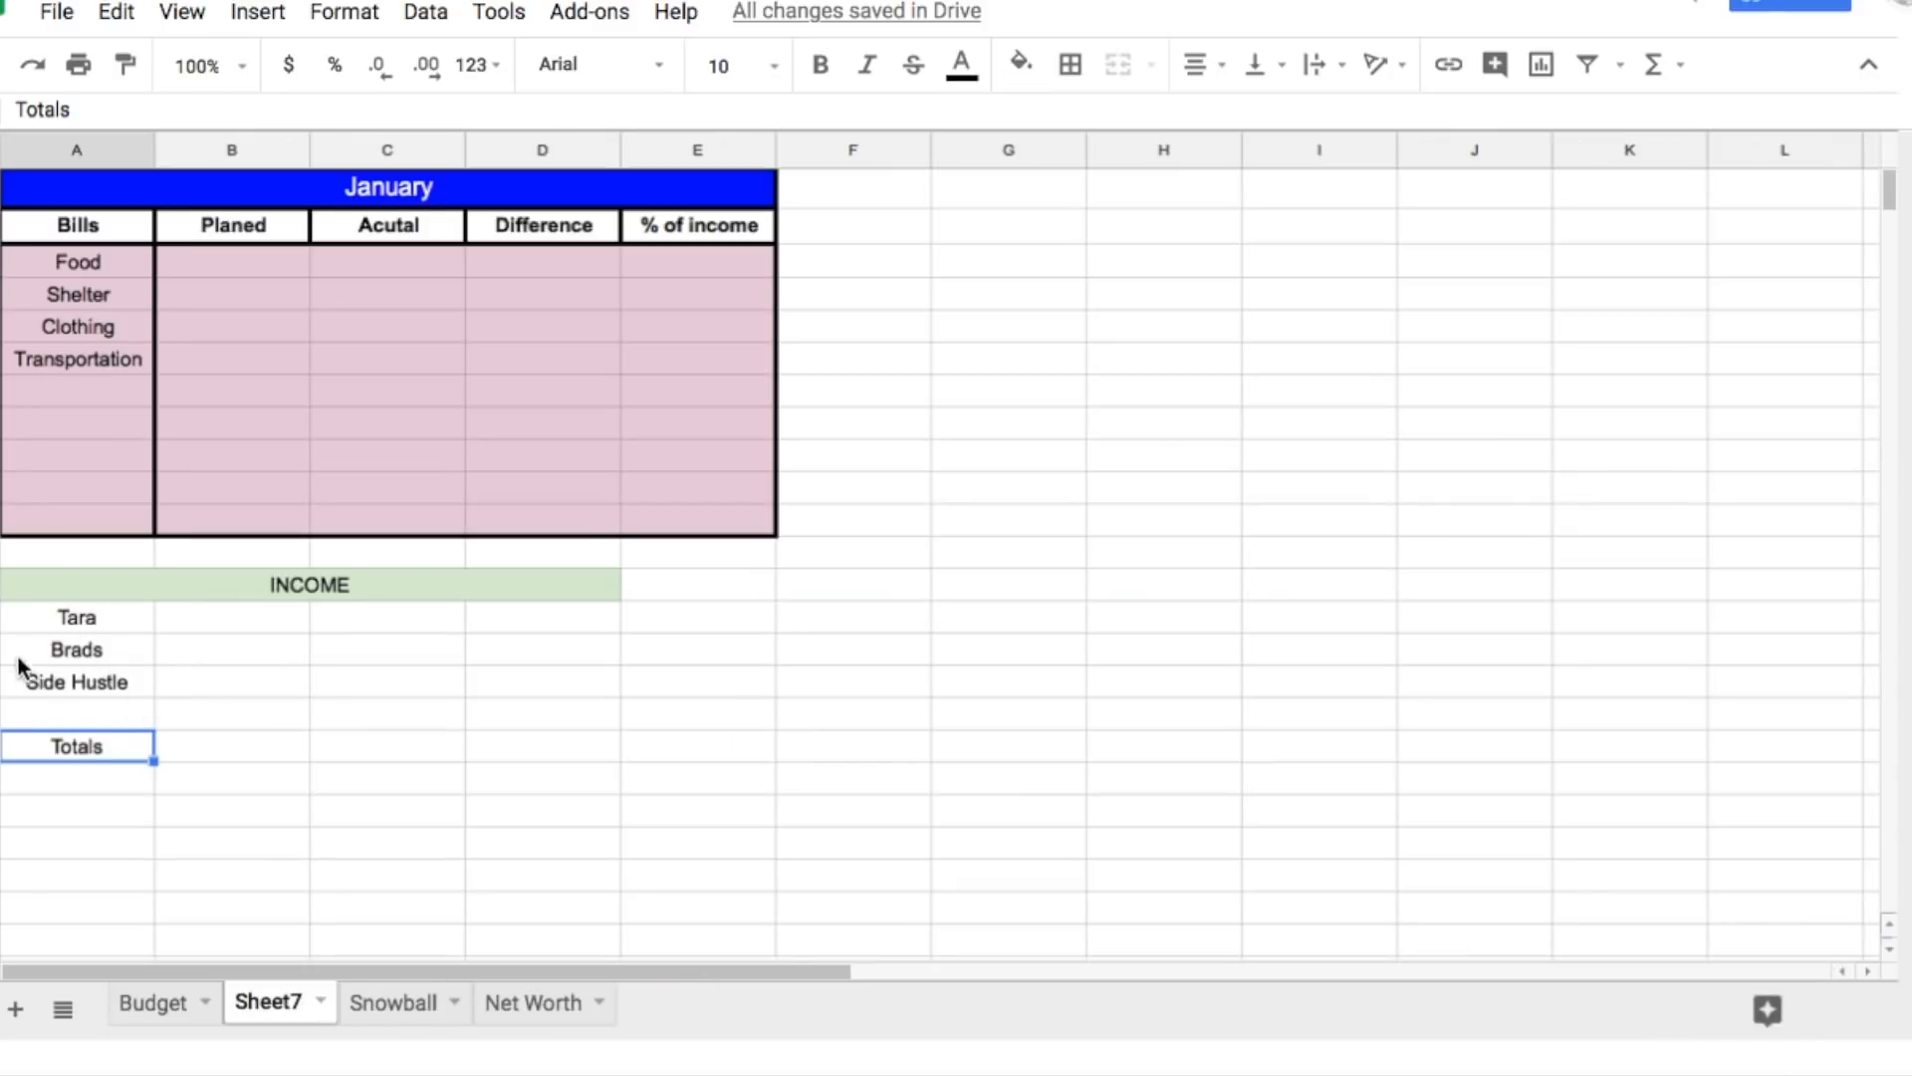
left_click(0, 617)
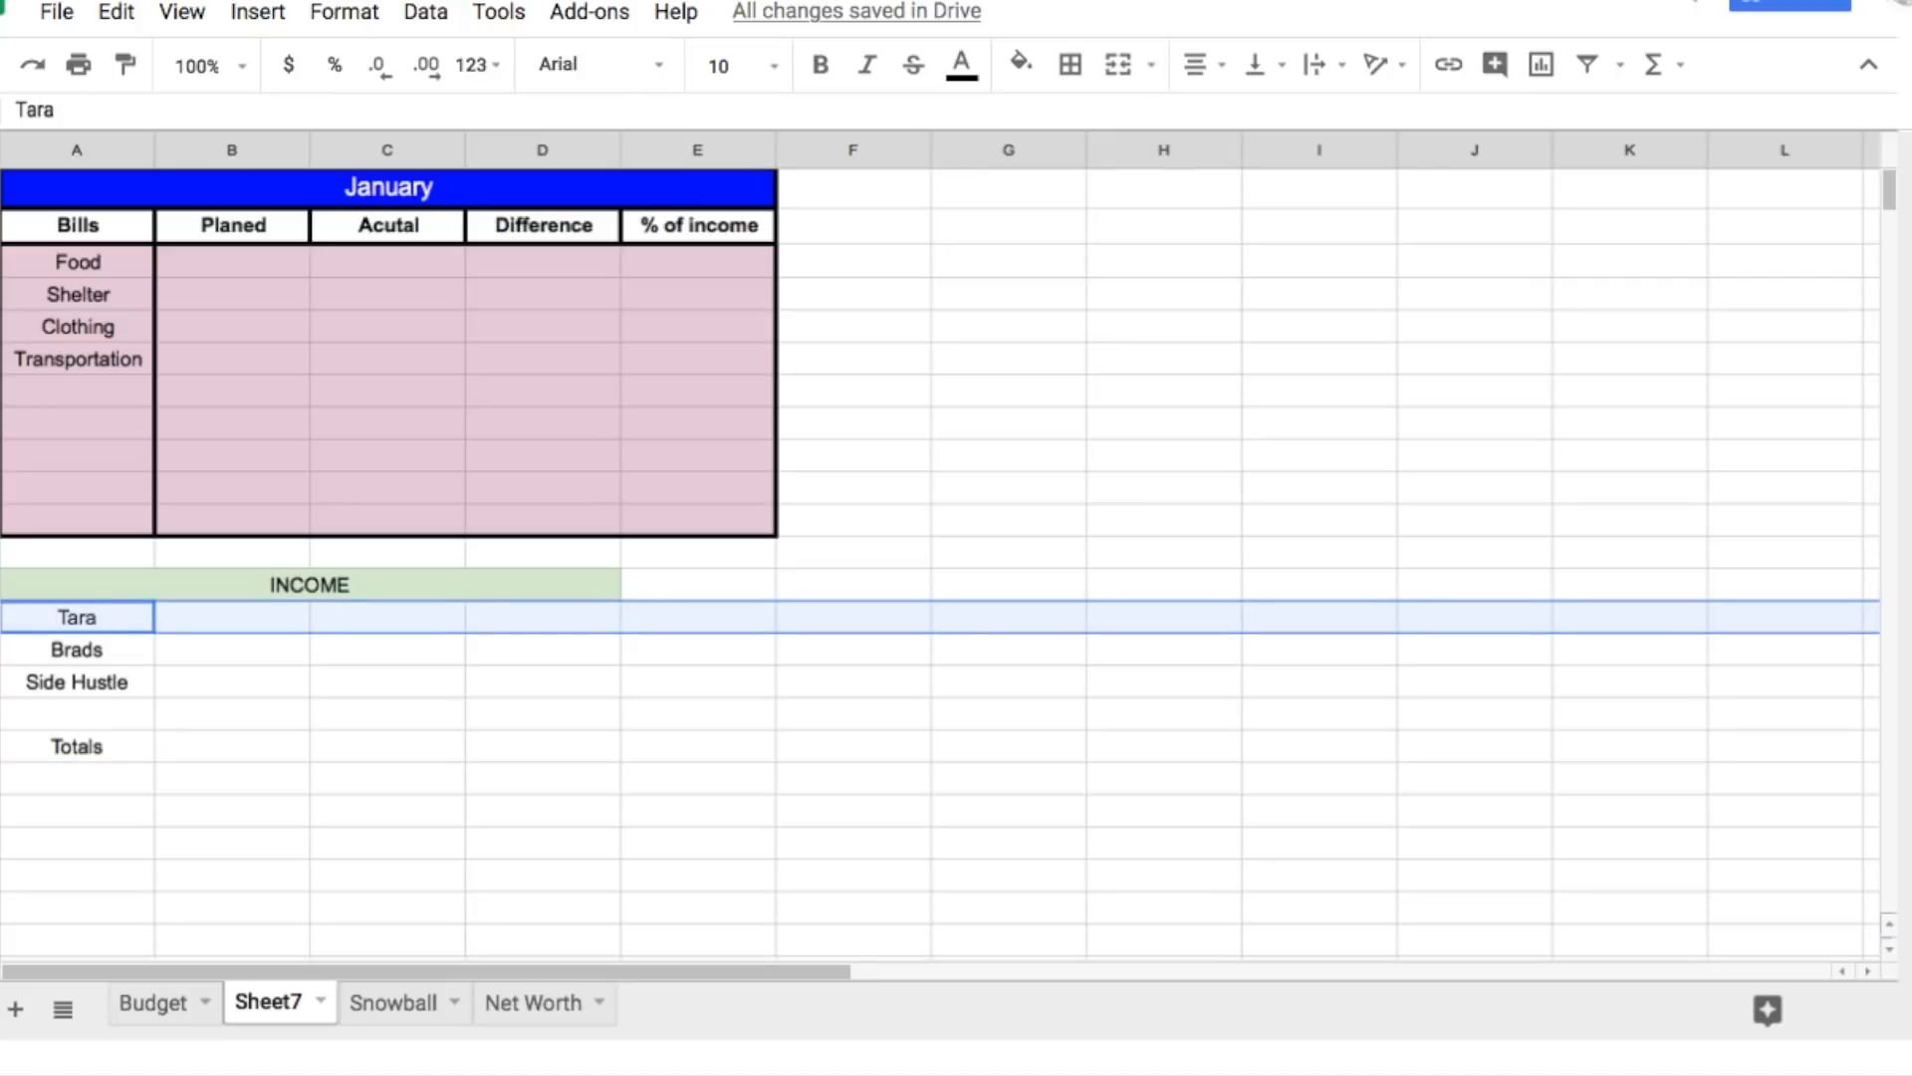
right_click(0, 616)
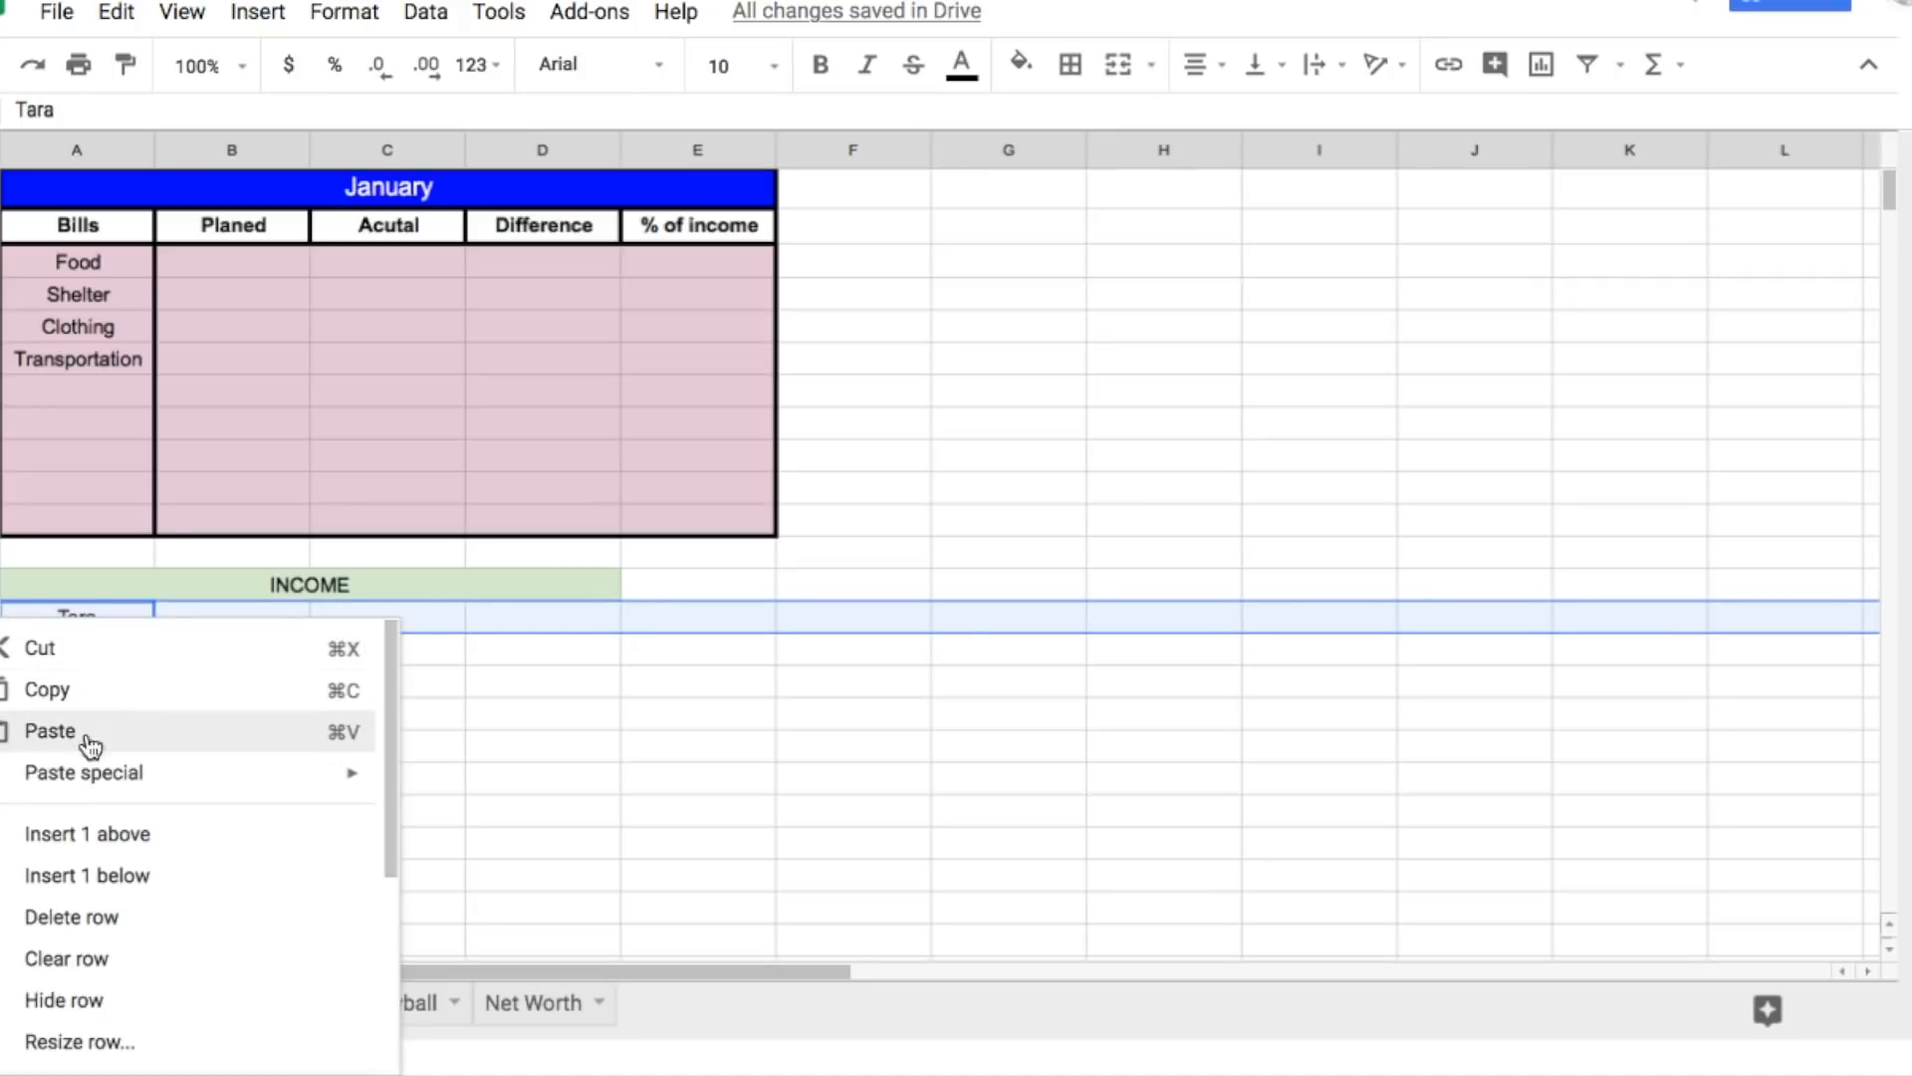
left_click(130, 847)
left_click(364, 812)
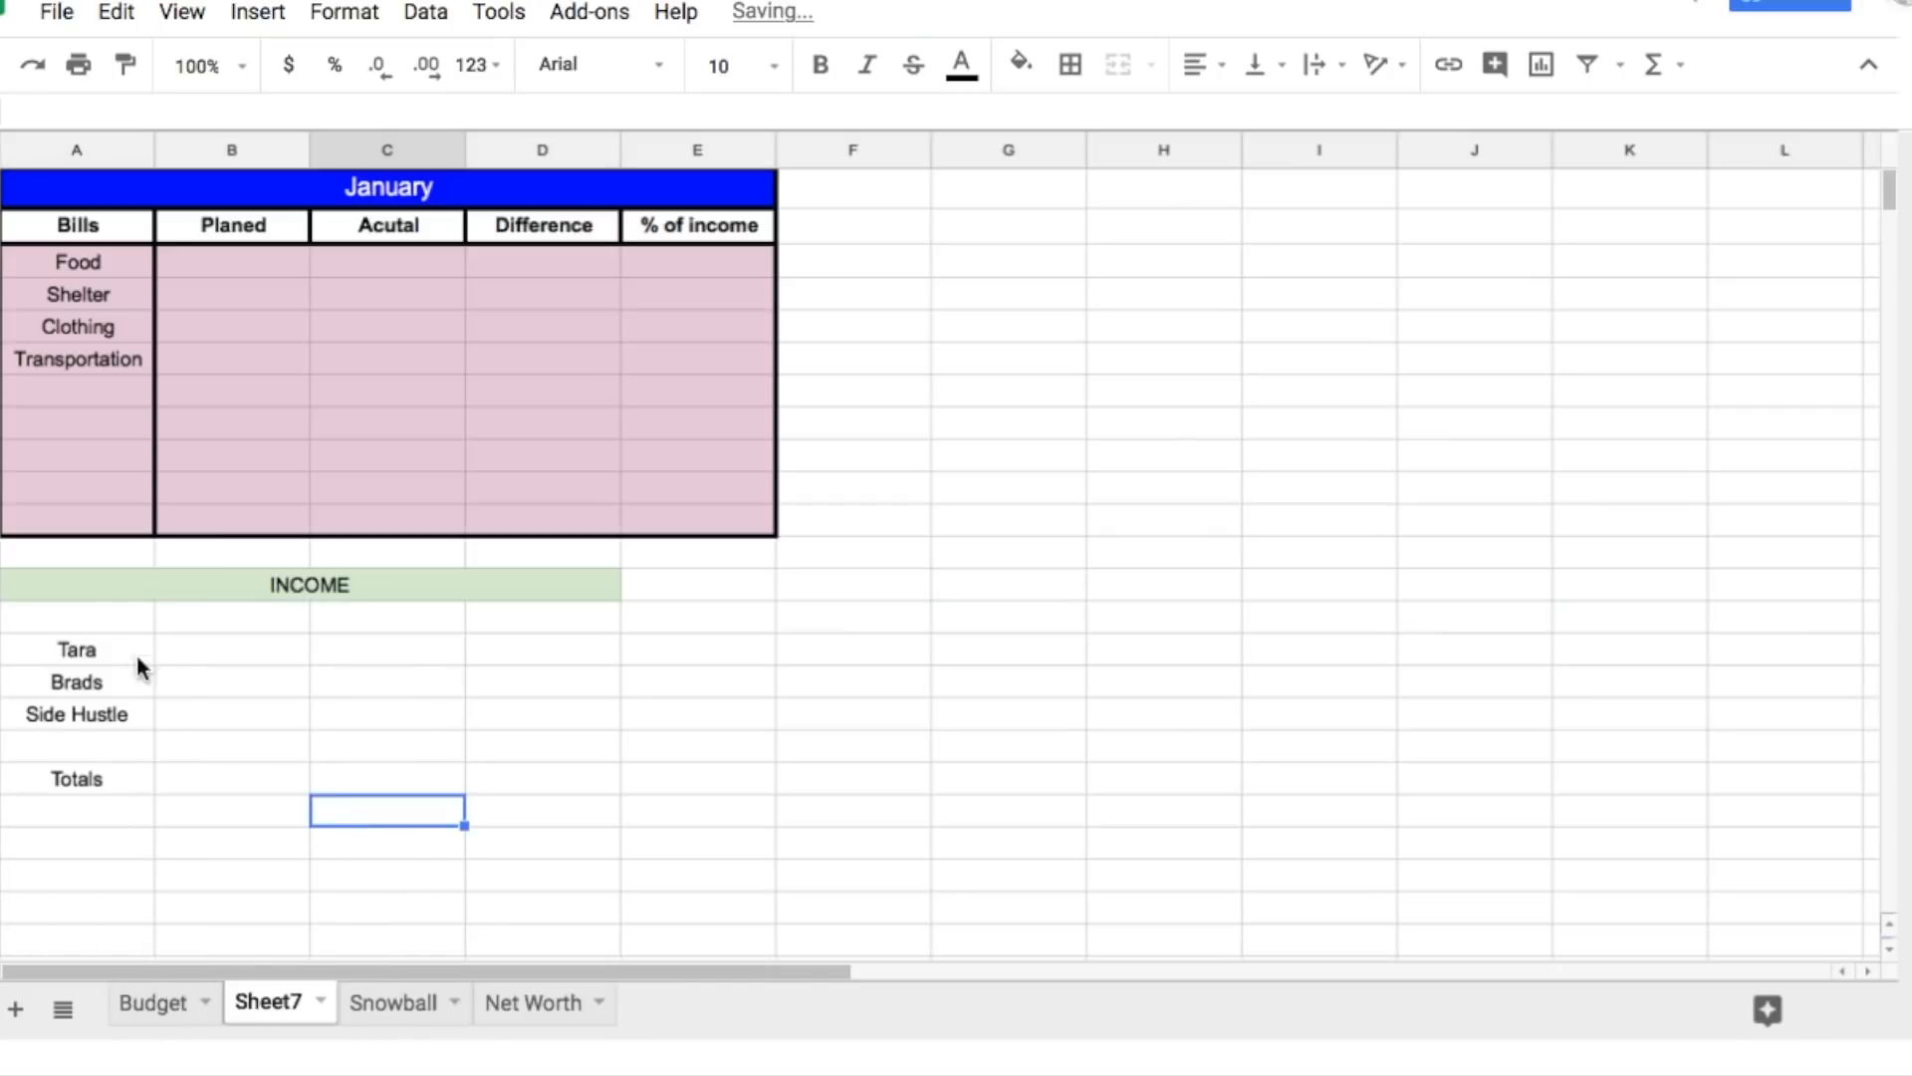
Step: Enter the column headers Person, Planned and Actual in A14 through C14, directly below the INCOME heading
left_click(86, 619)
type("Tara")
key("BackSpace")
key("BackSpace")
key("BackSpace")
key("BackSpace")
type("Person")
key("Tab")
type("Planned")
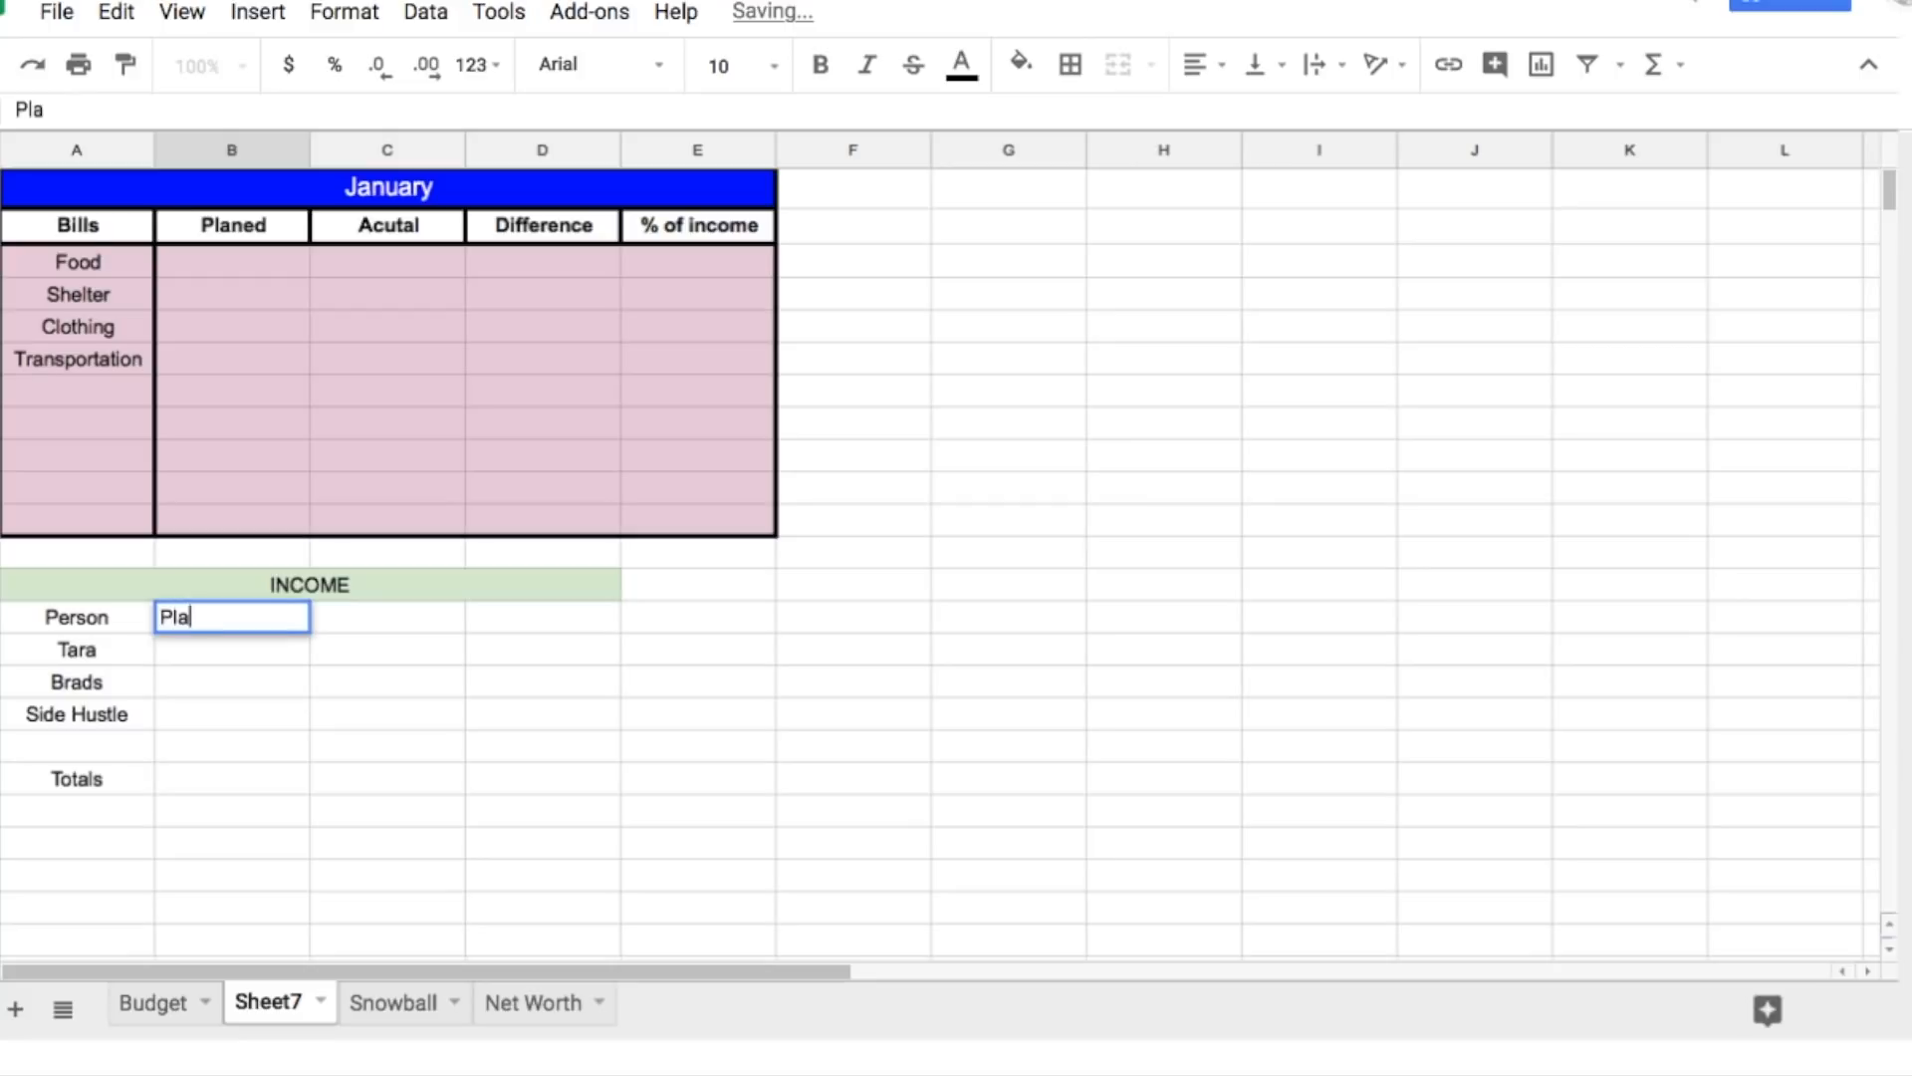
key("Tab")
type("Acta")
key("BackSpace")
type("ual")
key("Tab")
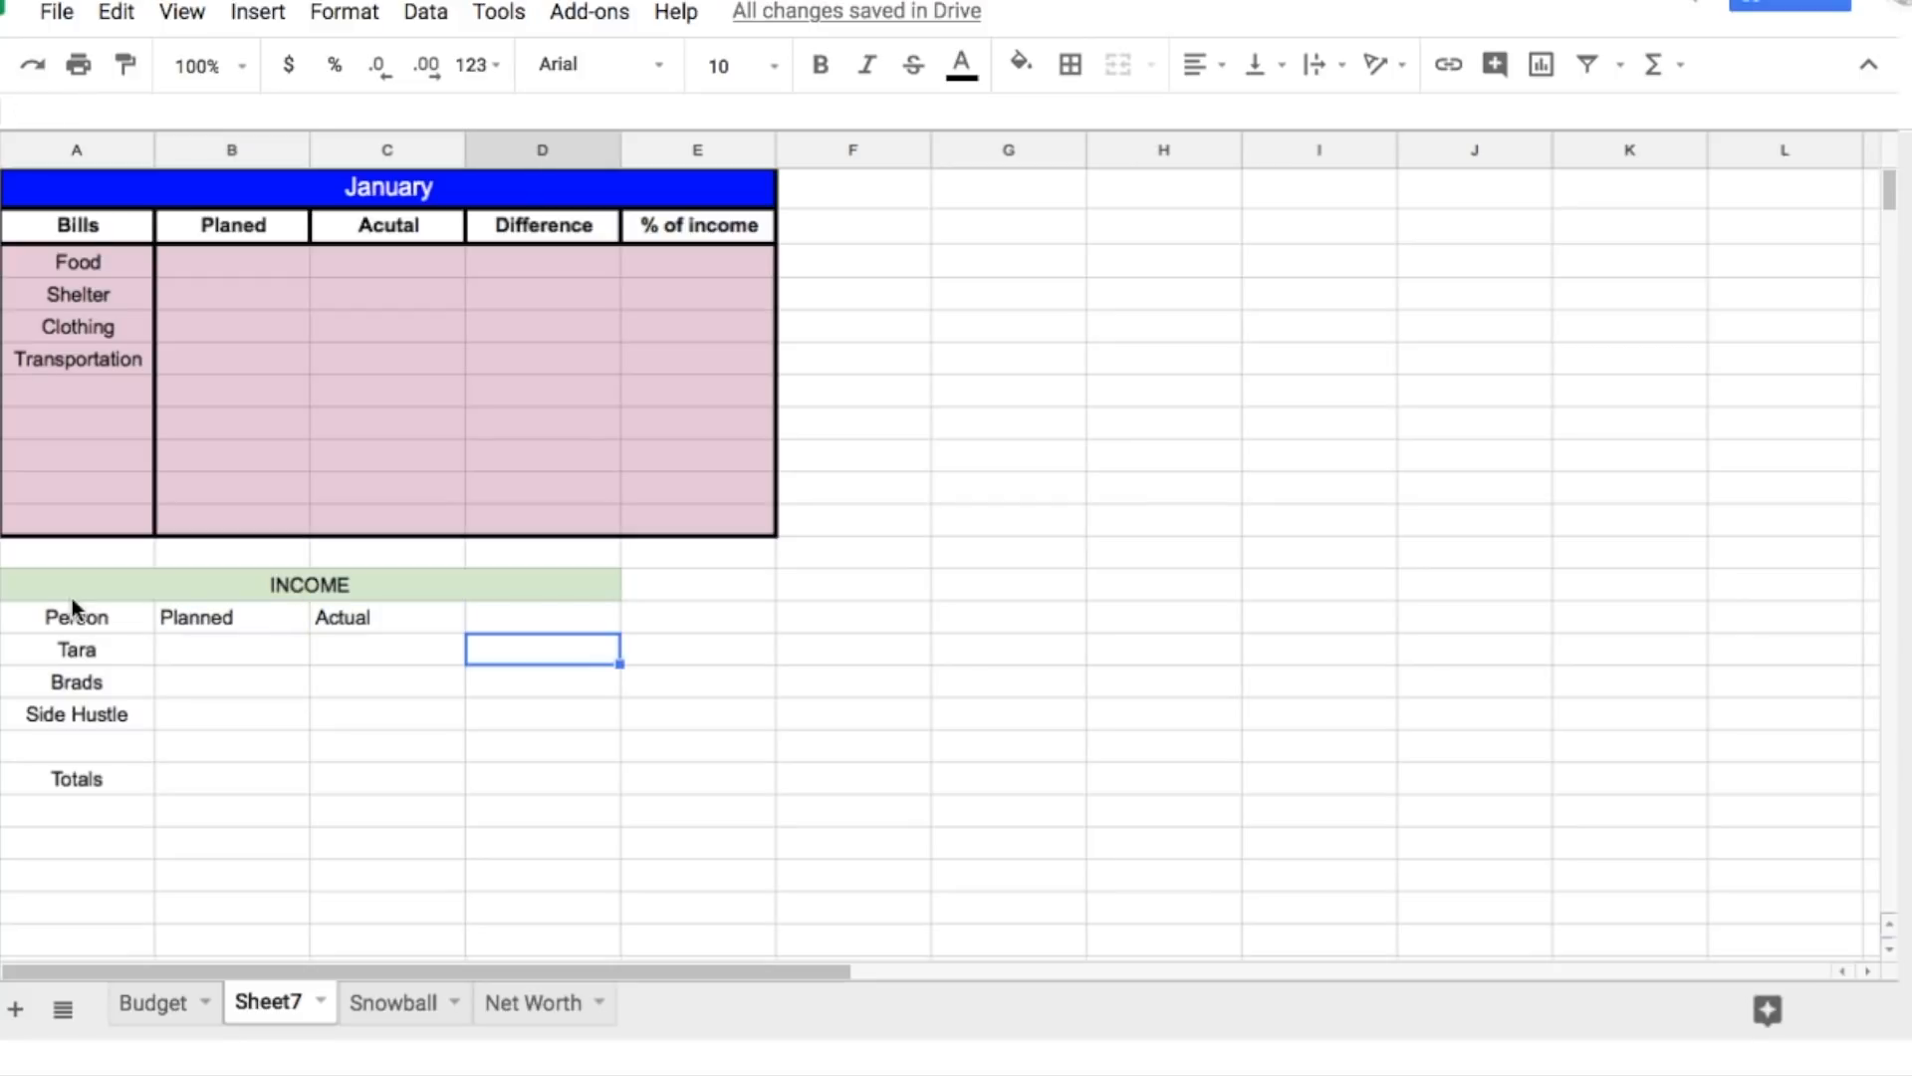
Step: Add outer borders to the INCOME heading and to A14 through D19, and a right border to the names column A14 through A19
left_click(382, 589)
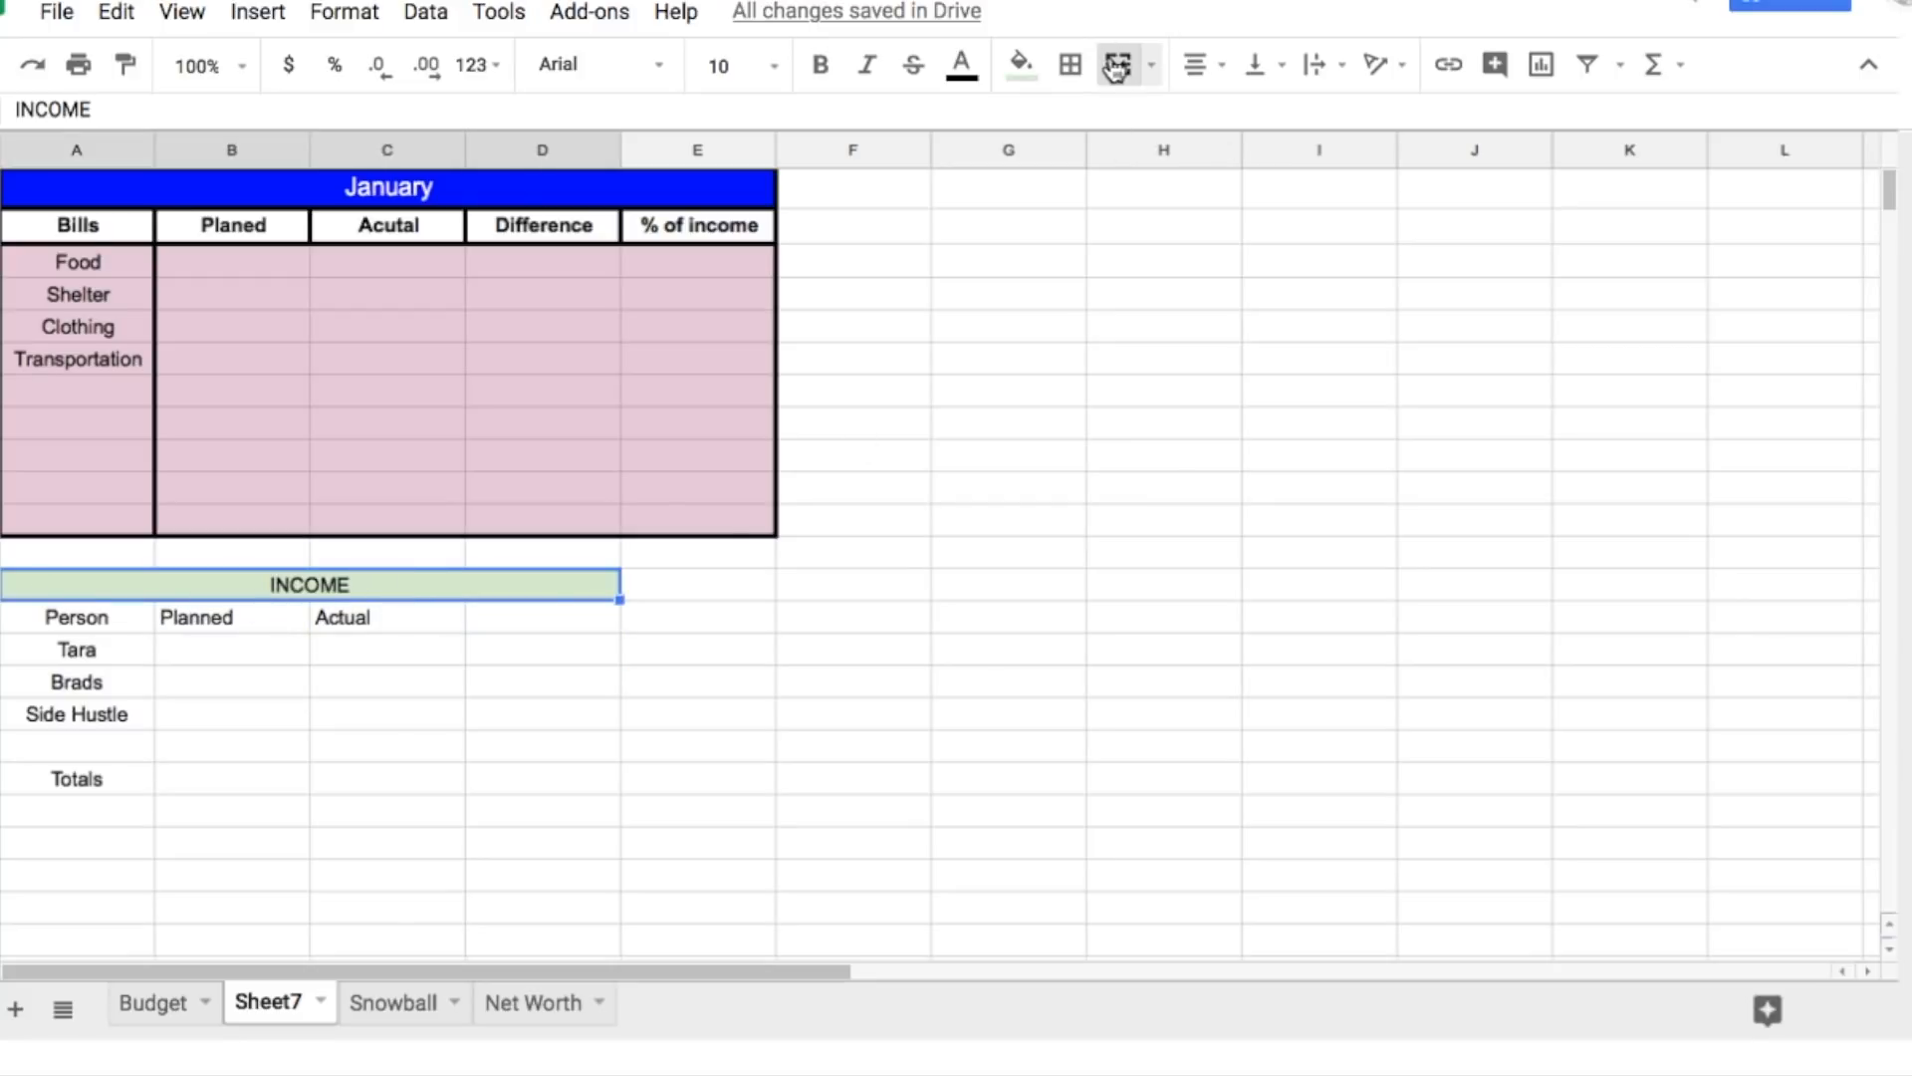
left_click(1070, 65)
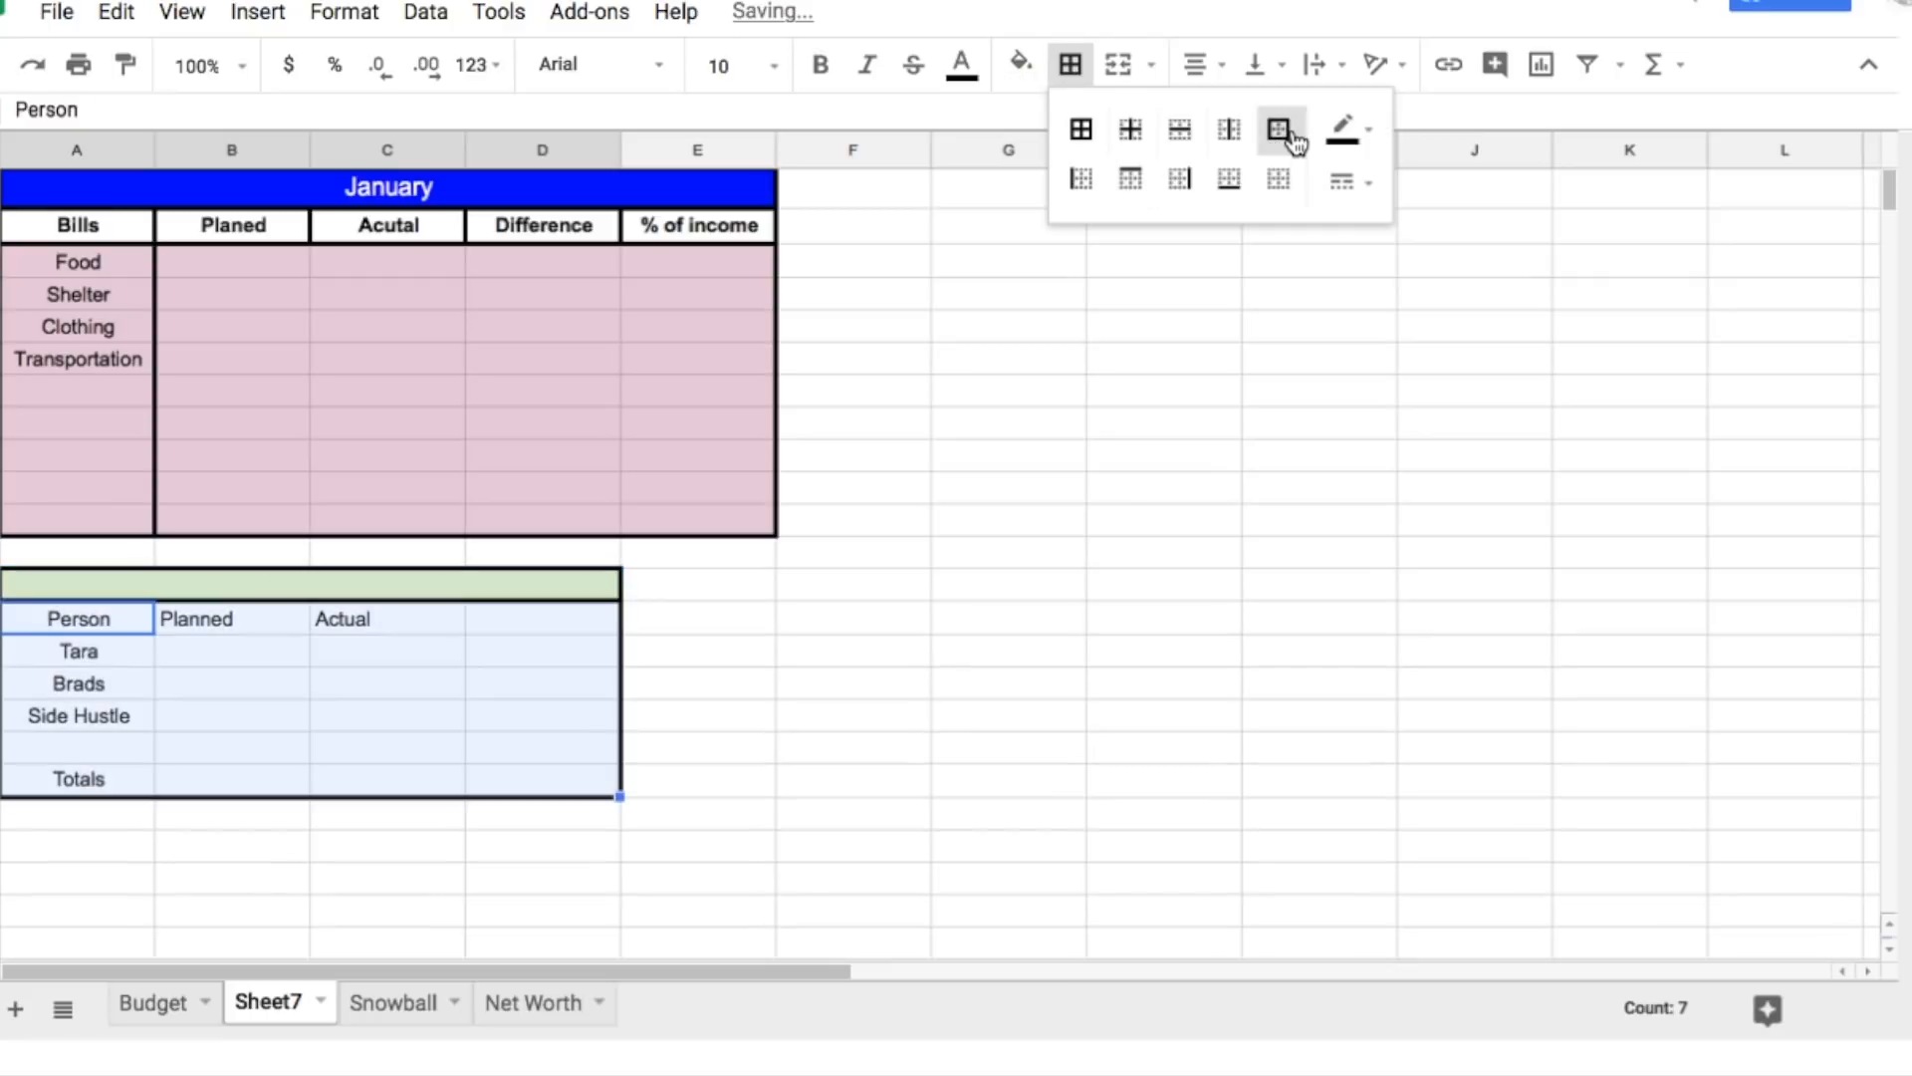
left_click(107, 642)
left_click_drag(107, 619, 110, 781)
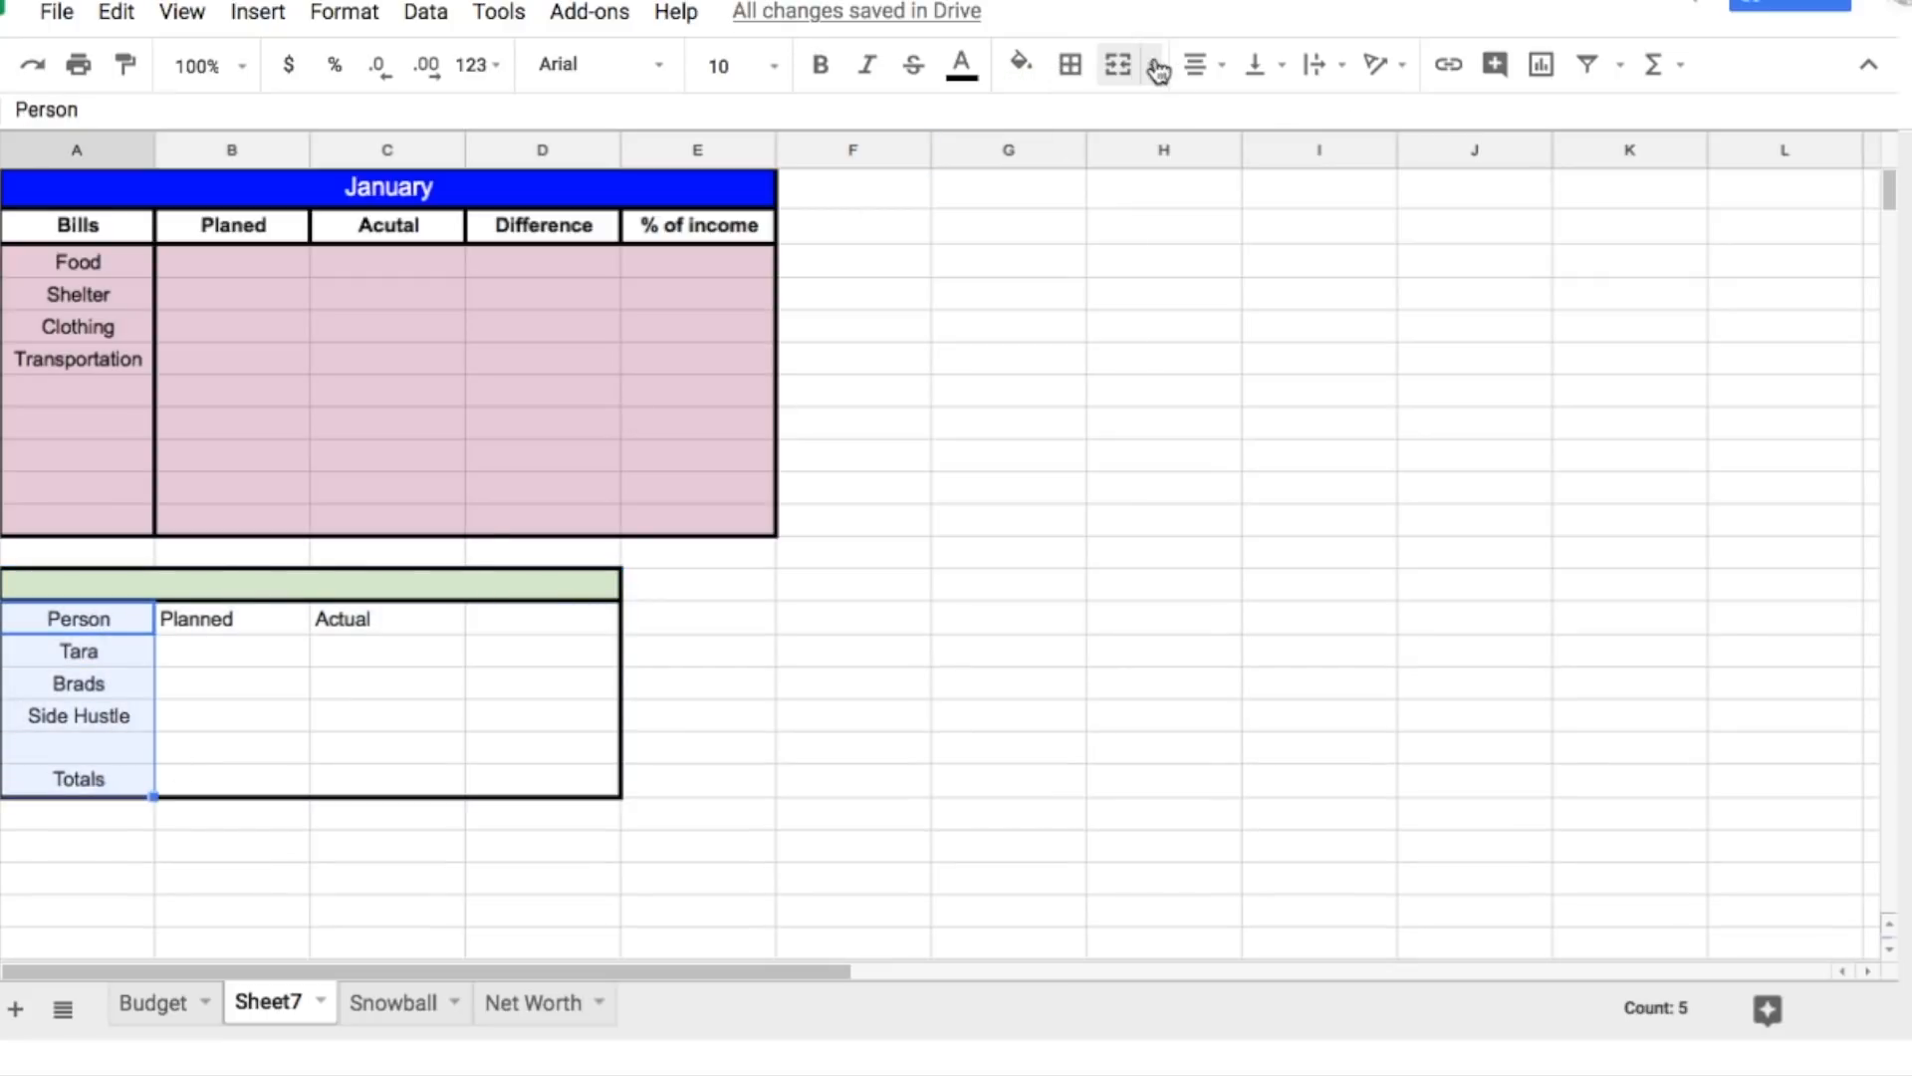
left_click(1078, 69)
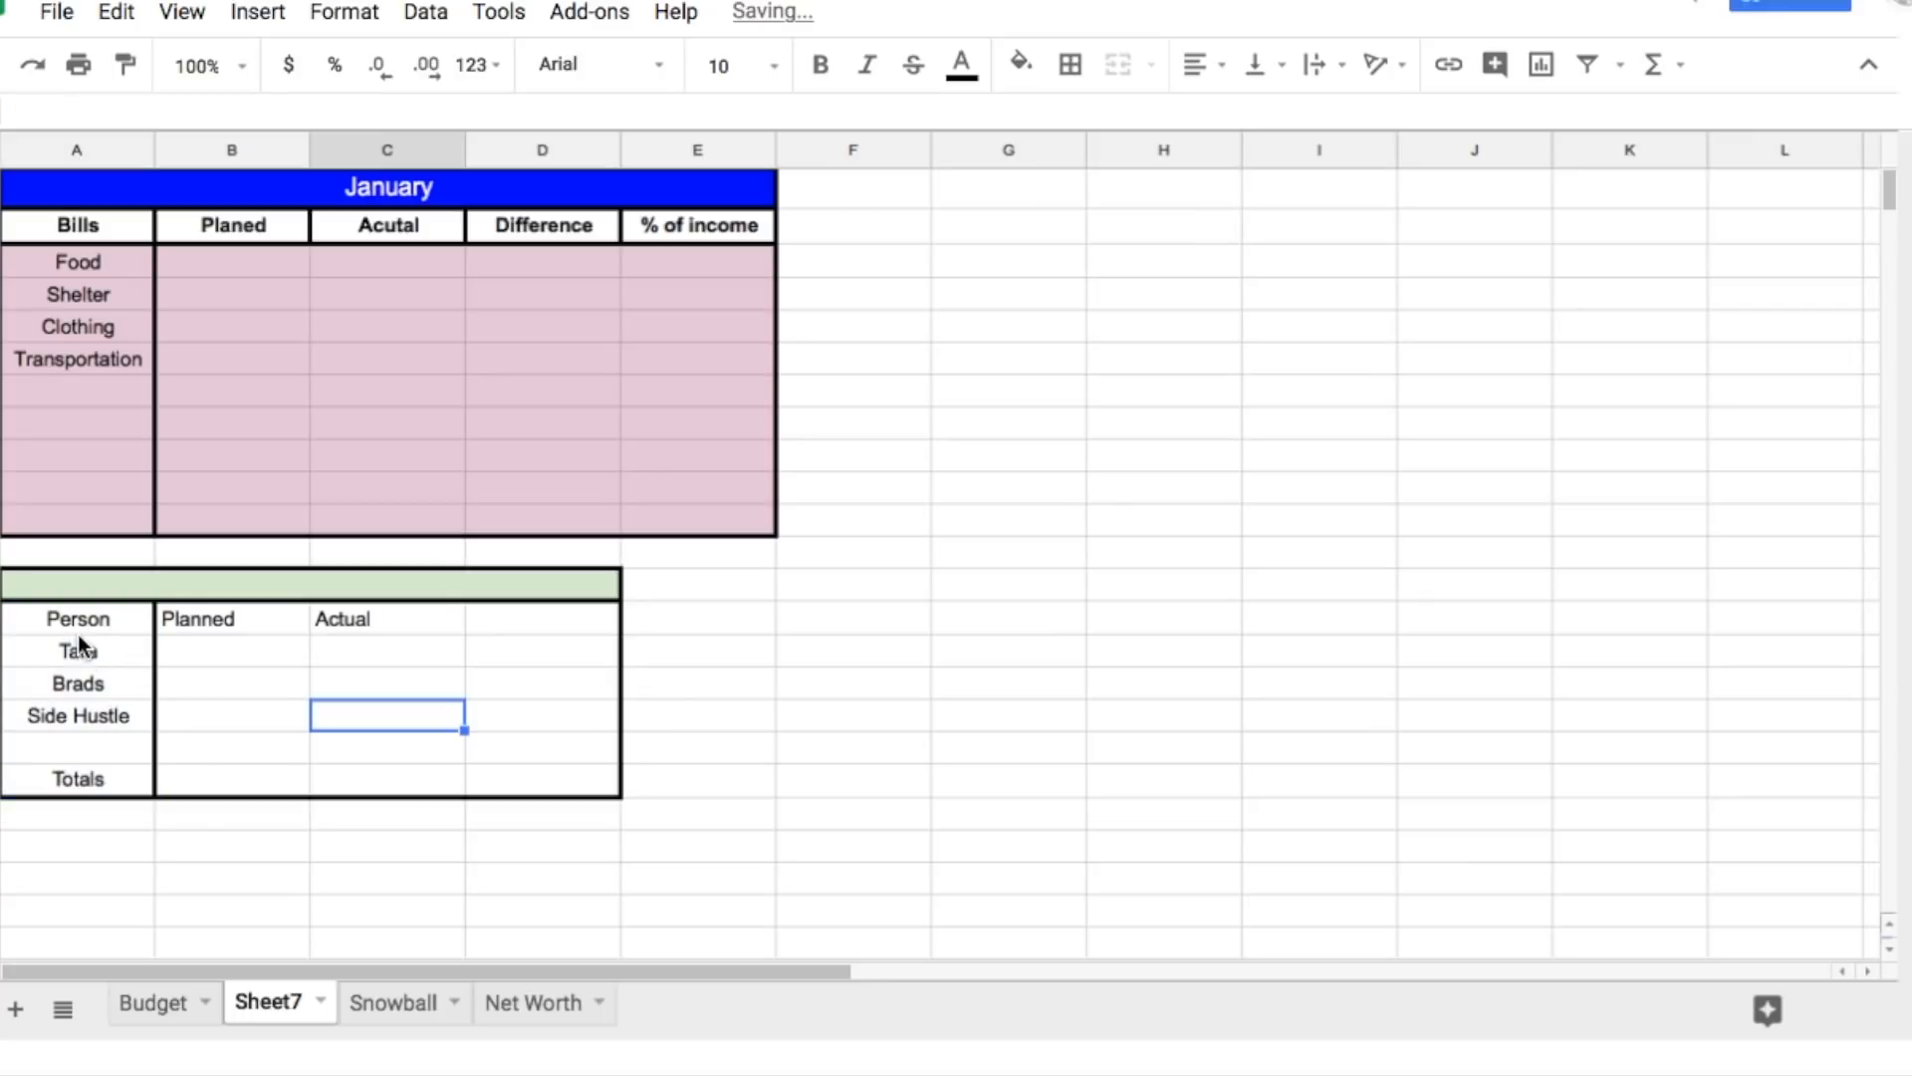
Step: Apply all borders to the income table's header row, cells A14 through D14
left_click_drag(78, 627, 544, 632)
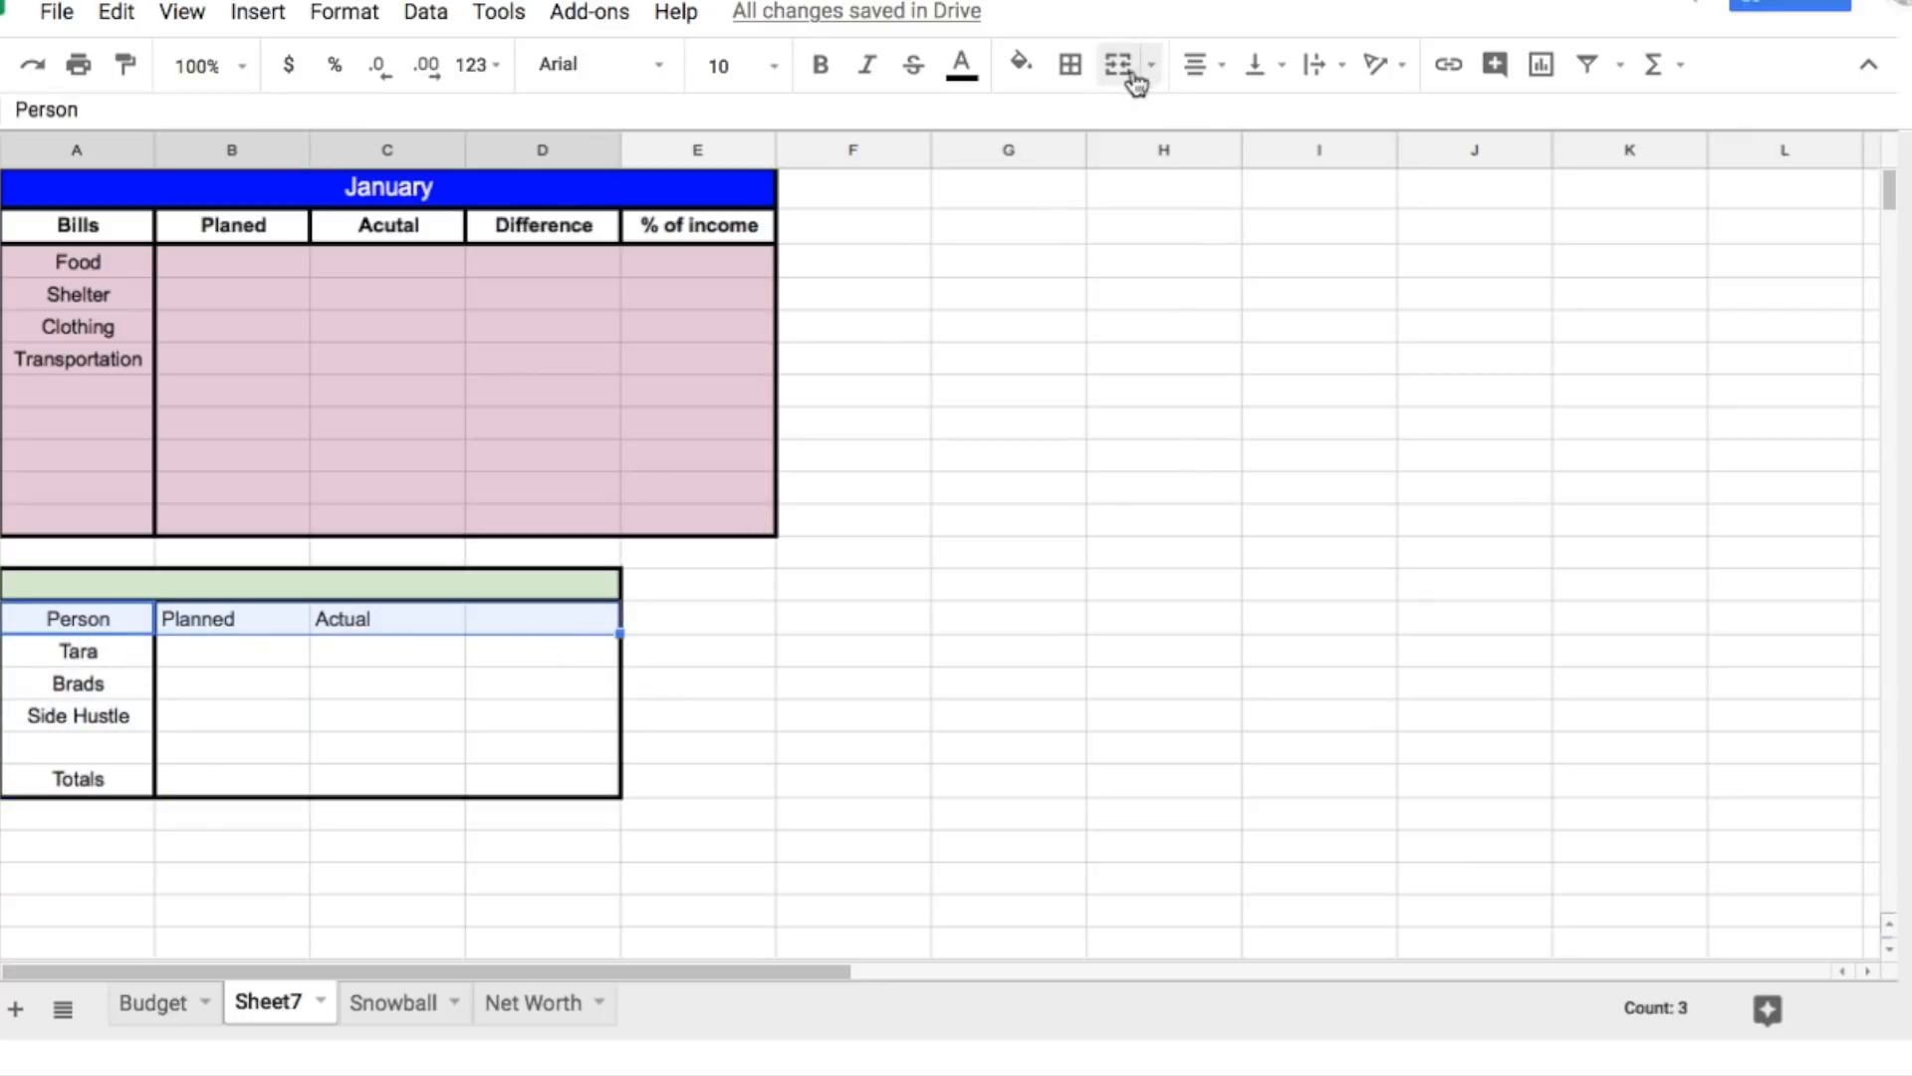
left_click(1085, 79)
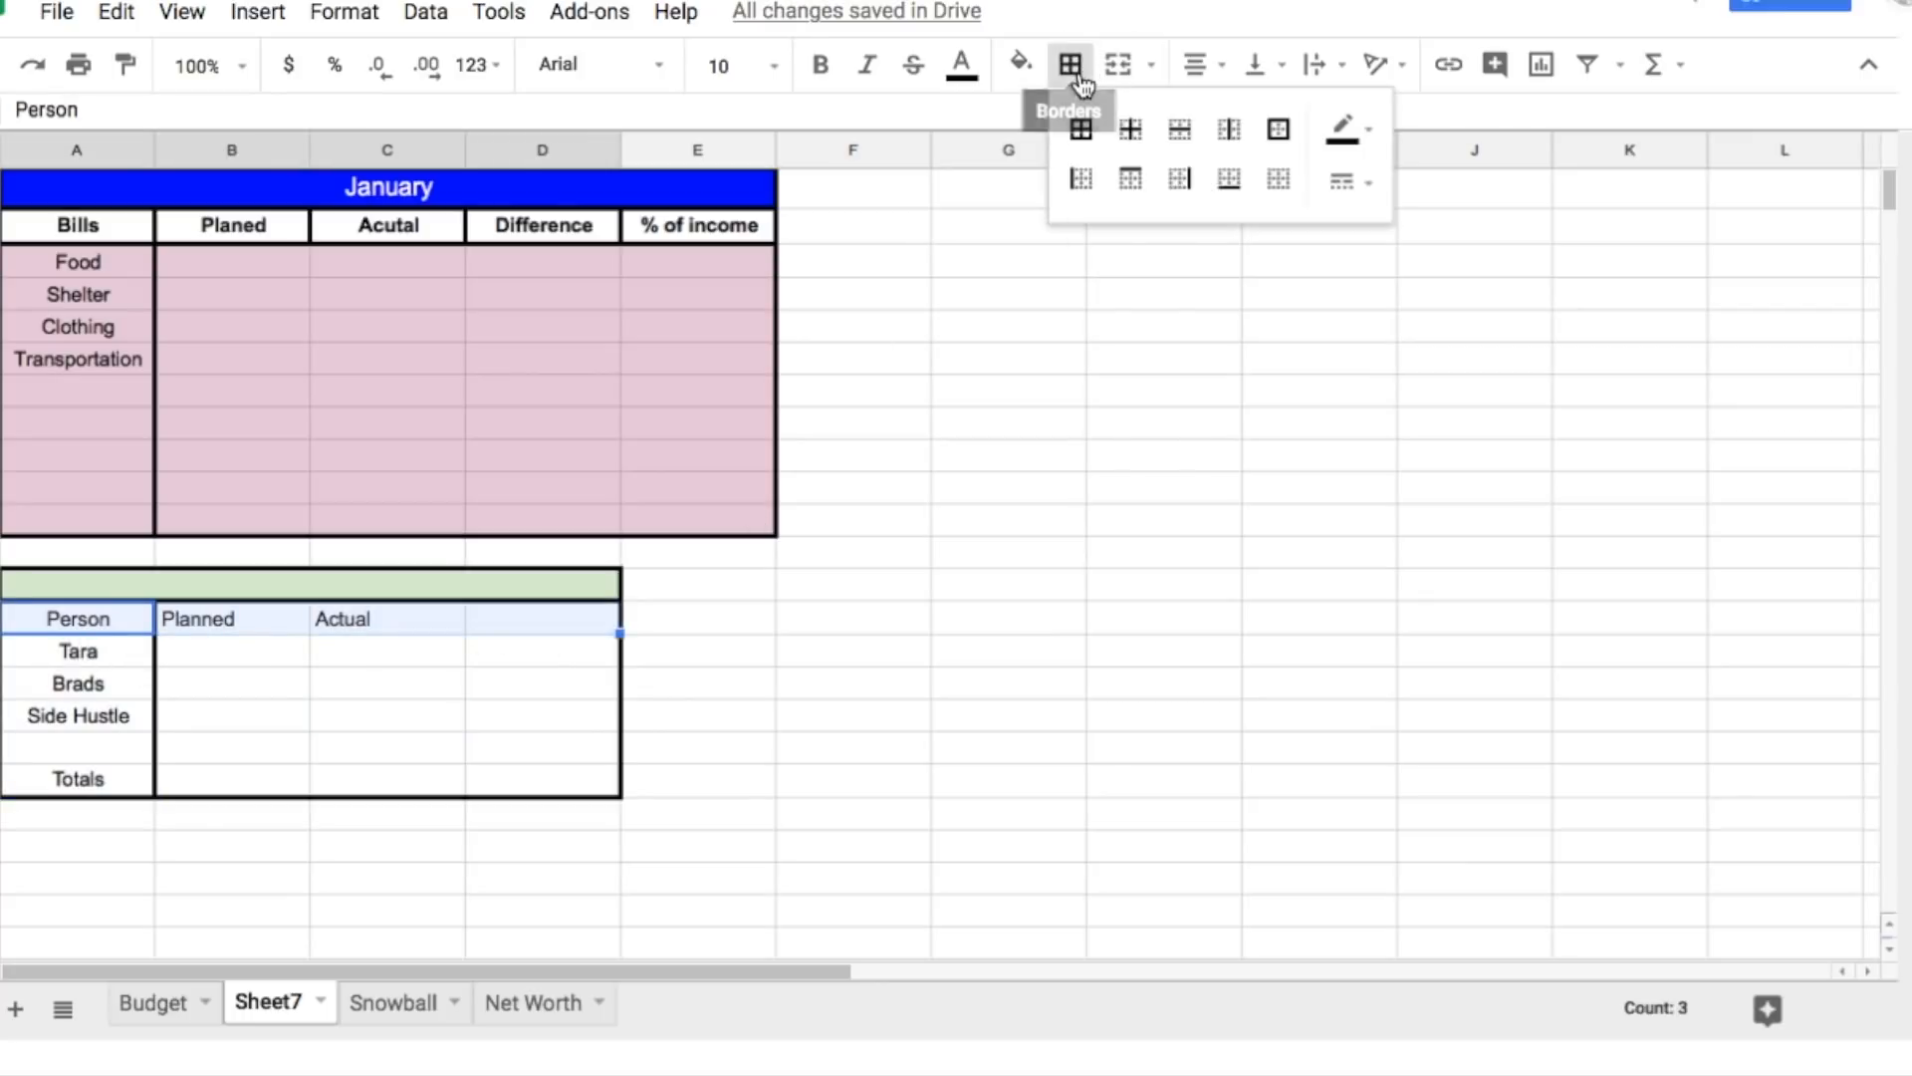
left_click(1078, 144)
left_click(1180, 403)
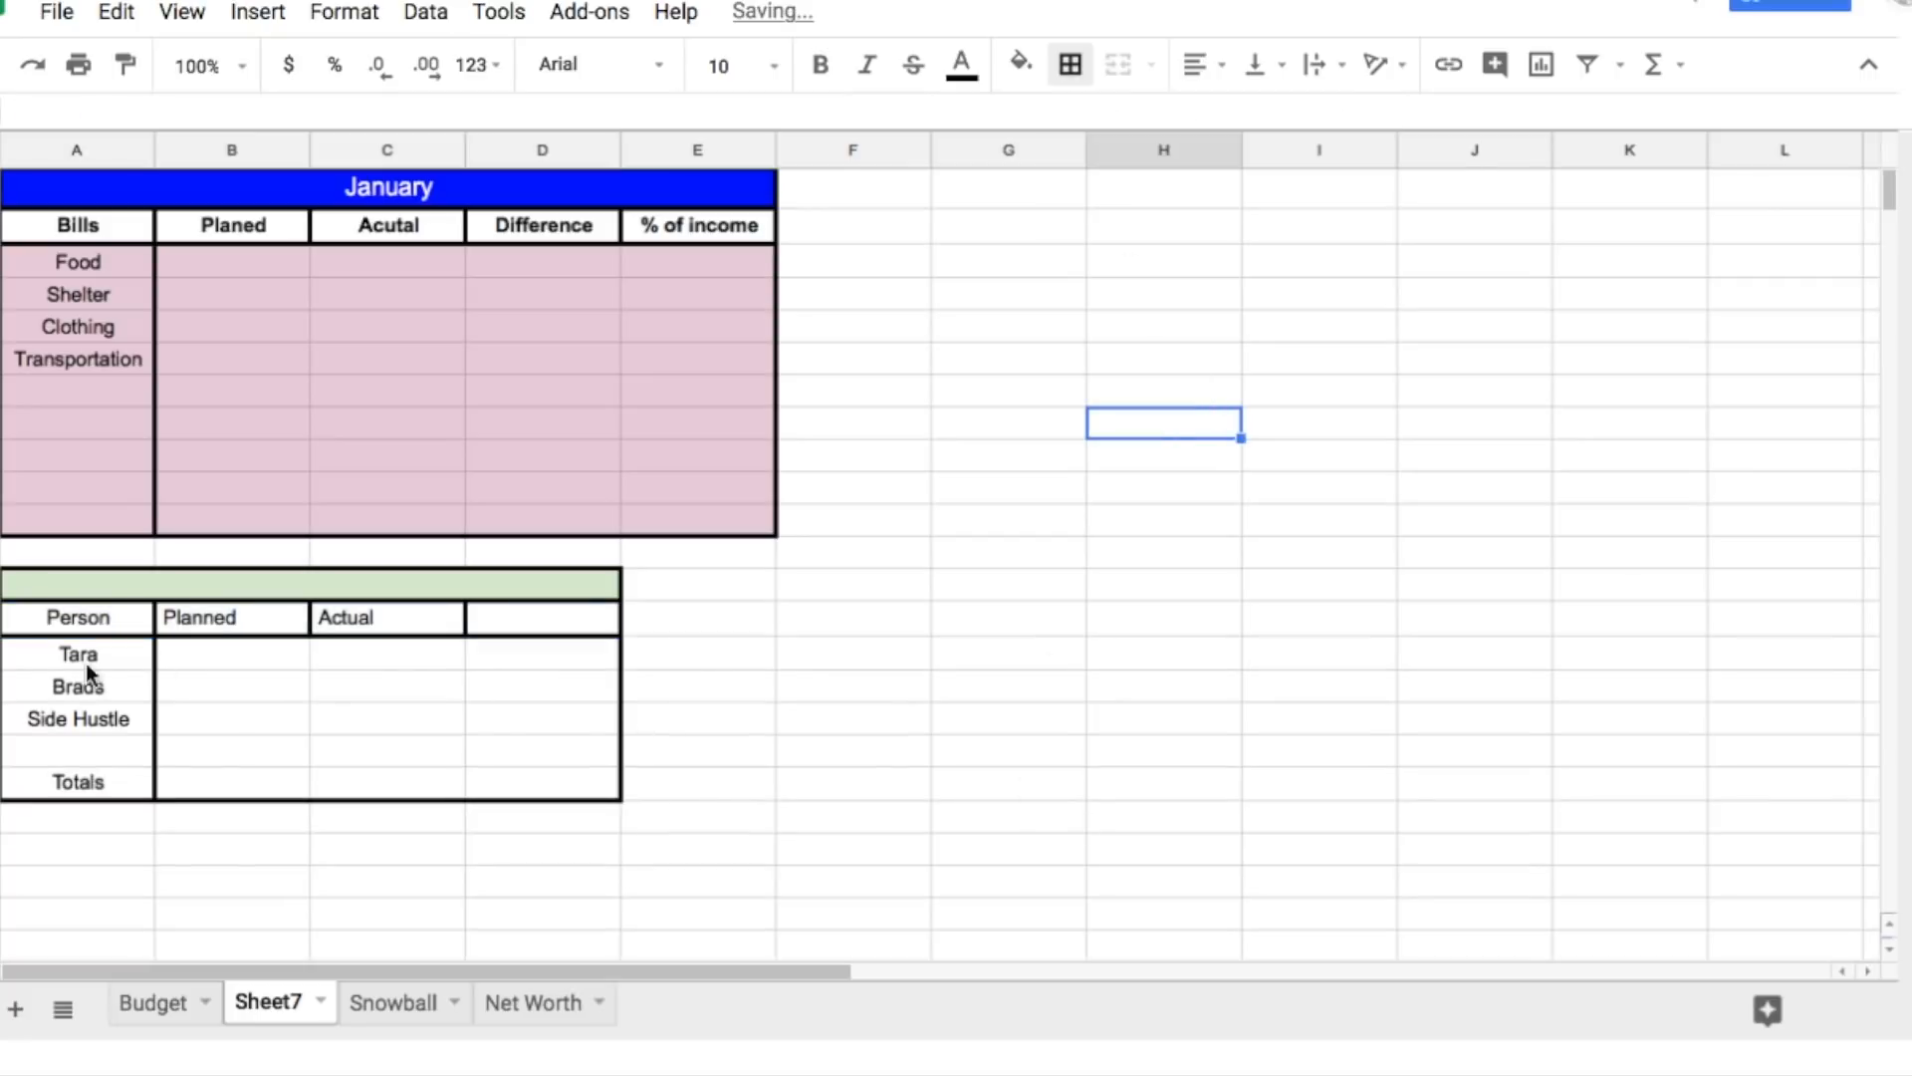
Step: Fill the income table's body, cells A15 through D19, with the light green used in its heading
left_click_drag(105, 654, 597, 802)
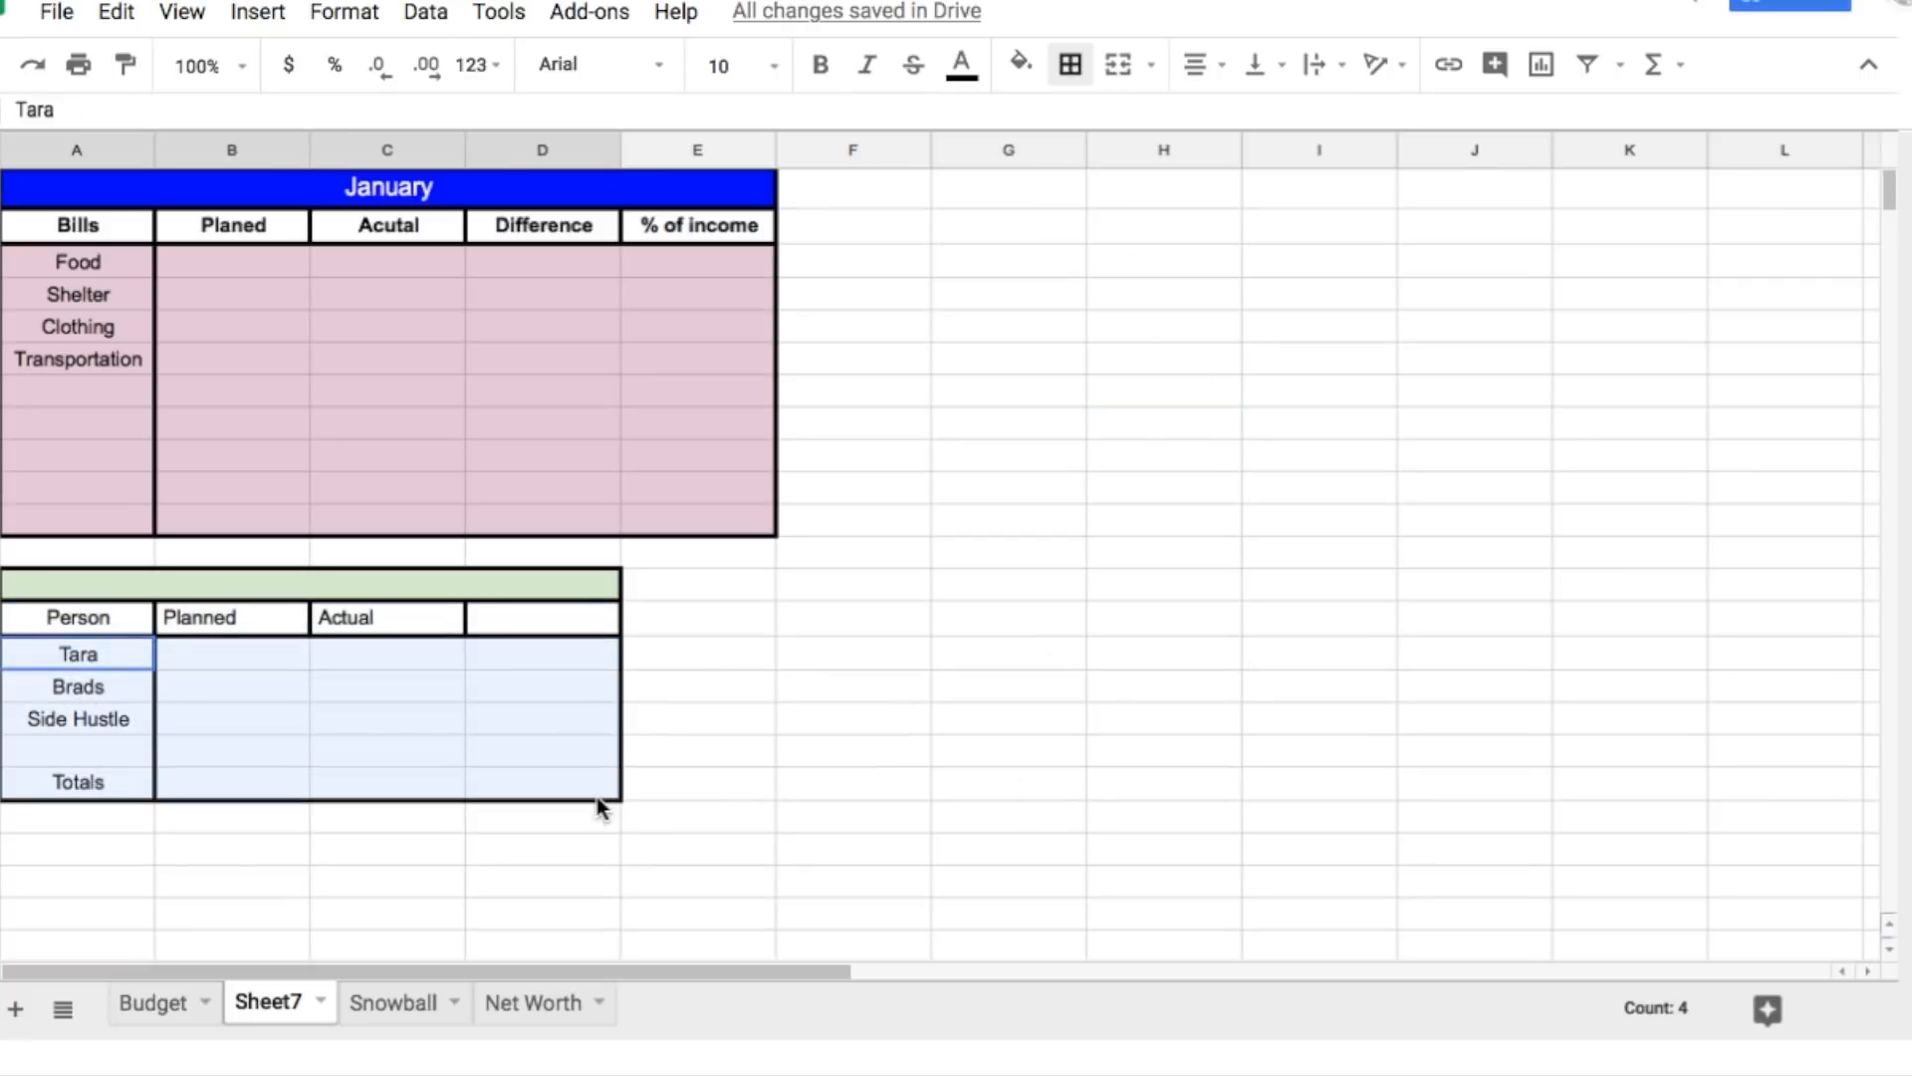
left_click(1021, 64)
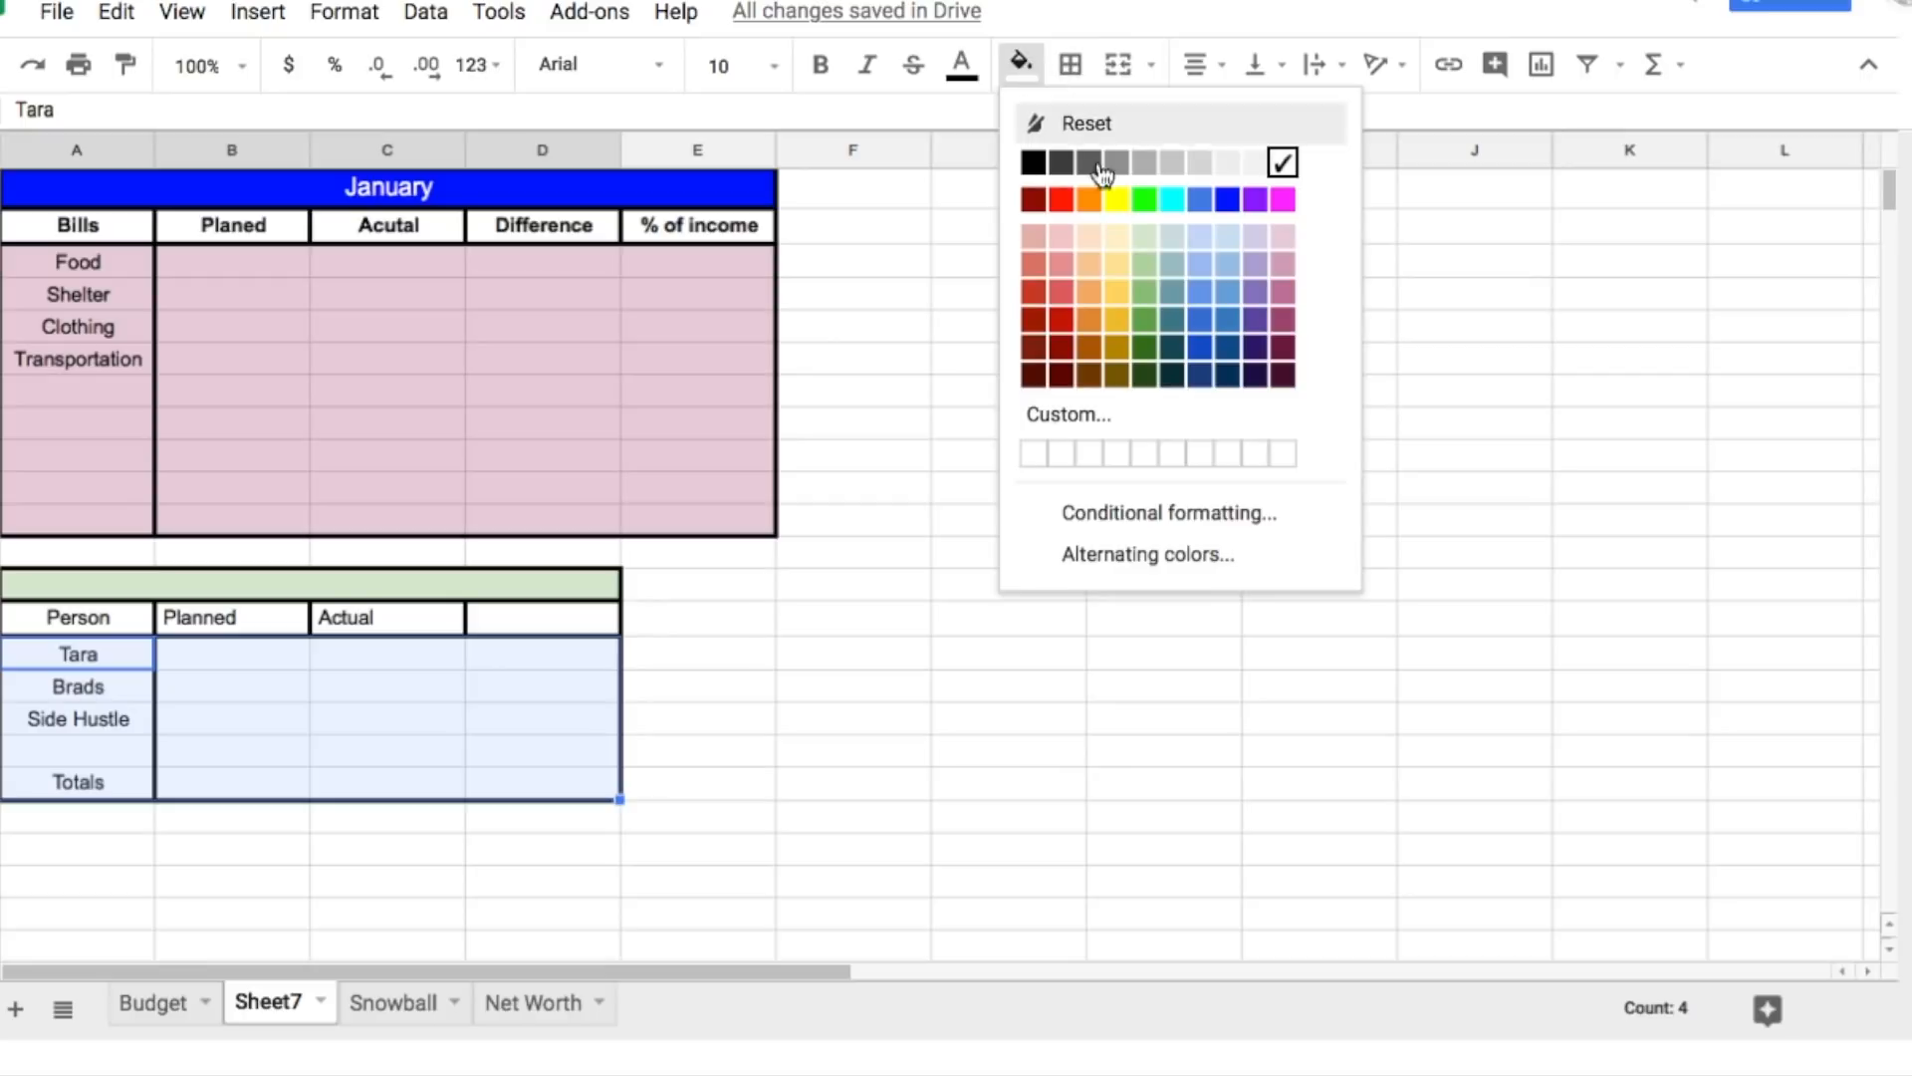
left_click(1145, 239)
left_click(1042, 684)
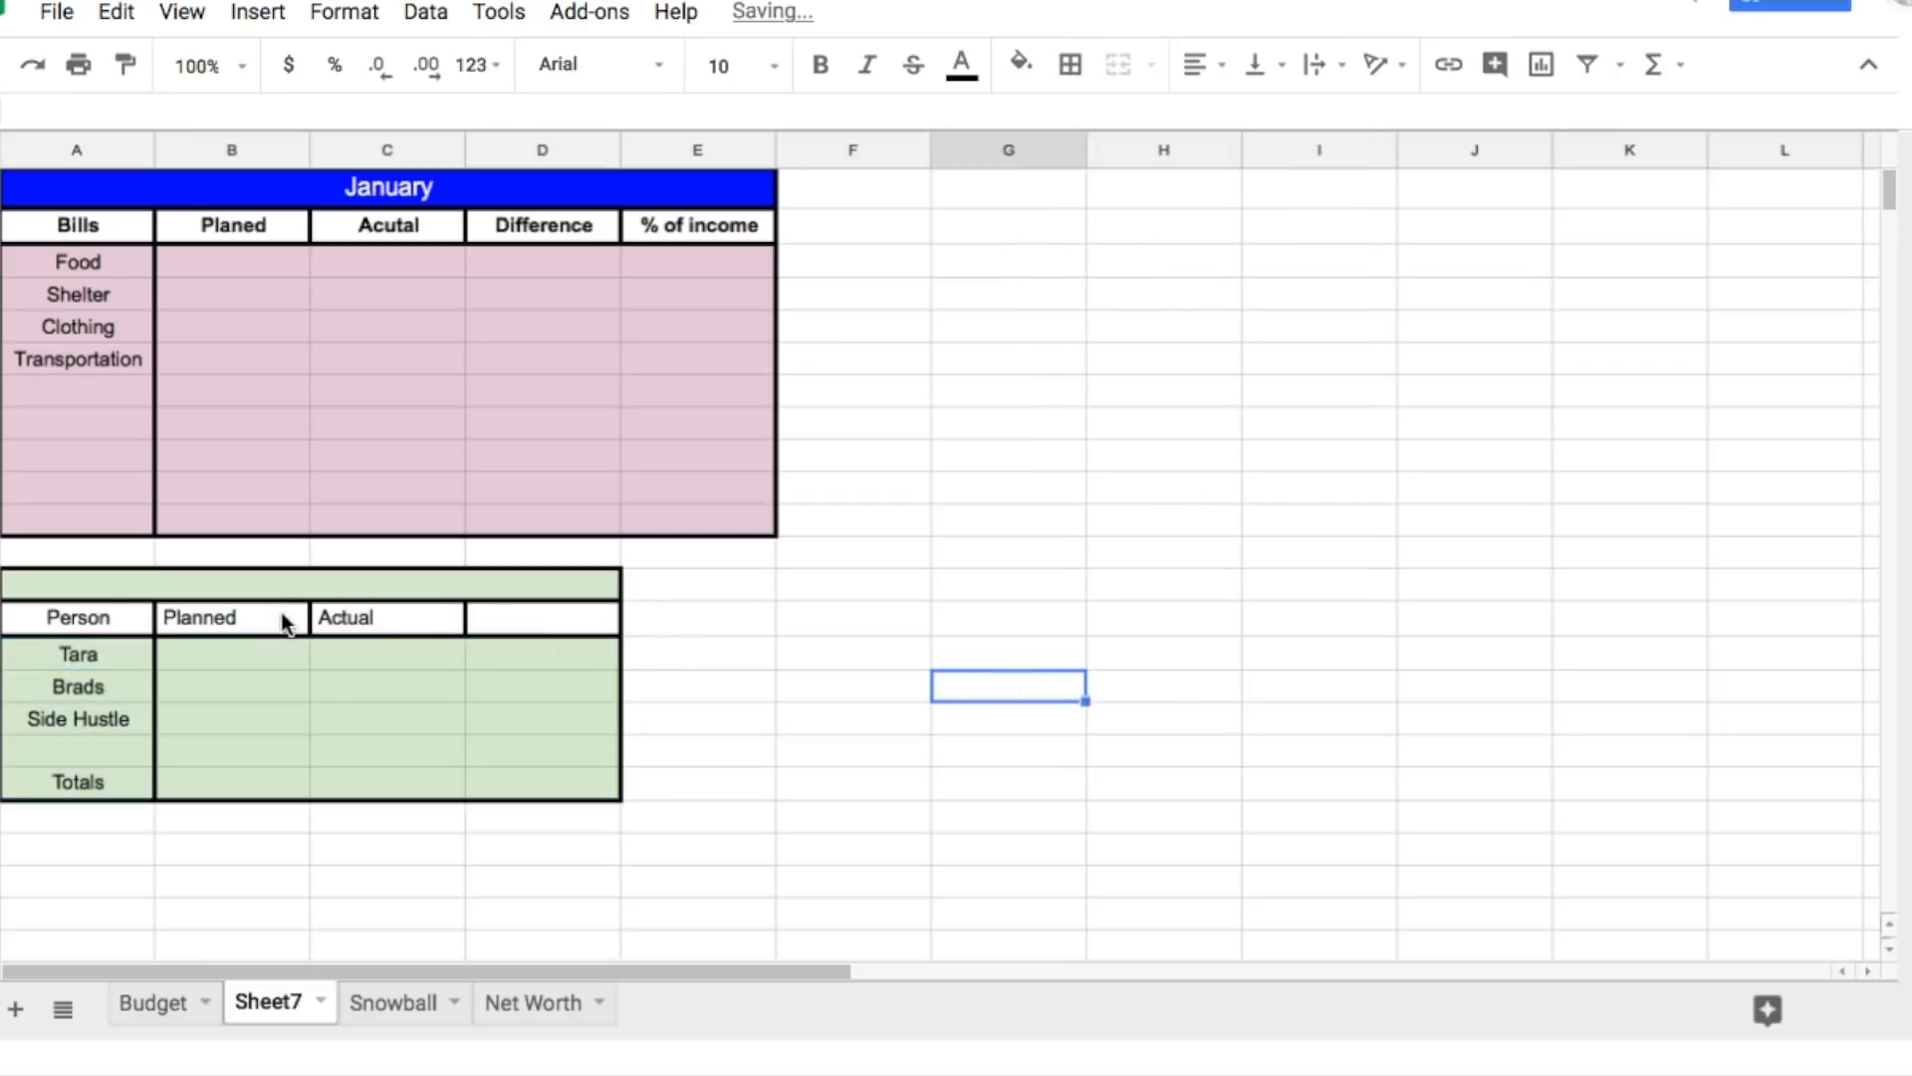
Step: Re-enter the heading above the income table as Income, in bold at font size 12
left_click(284, 589)
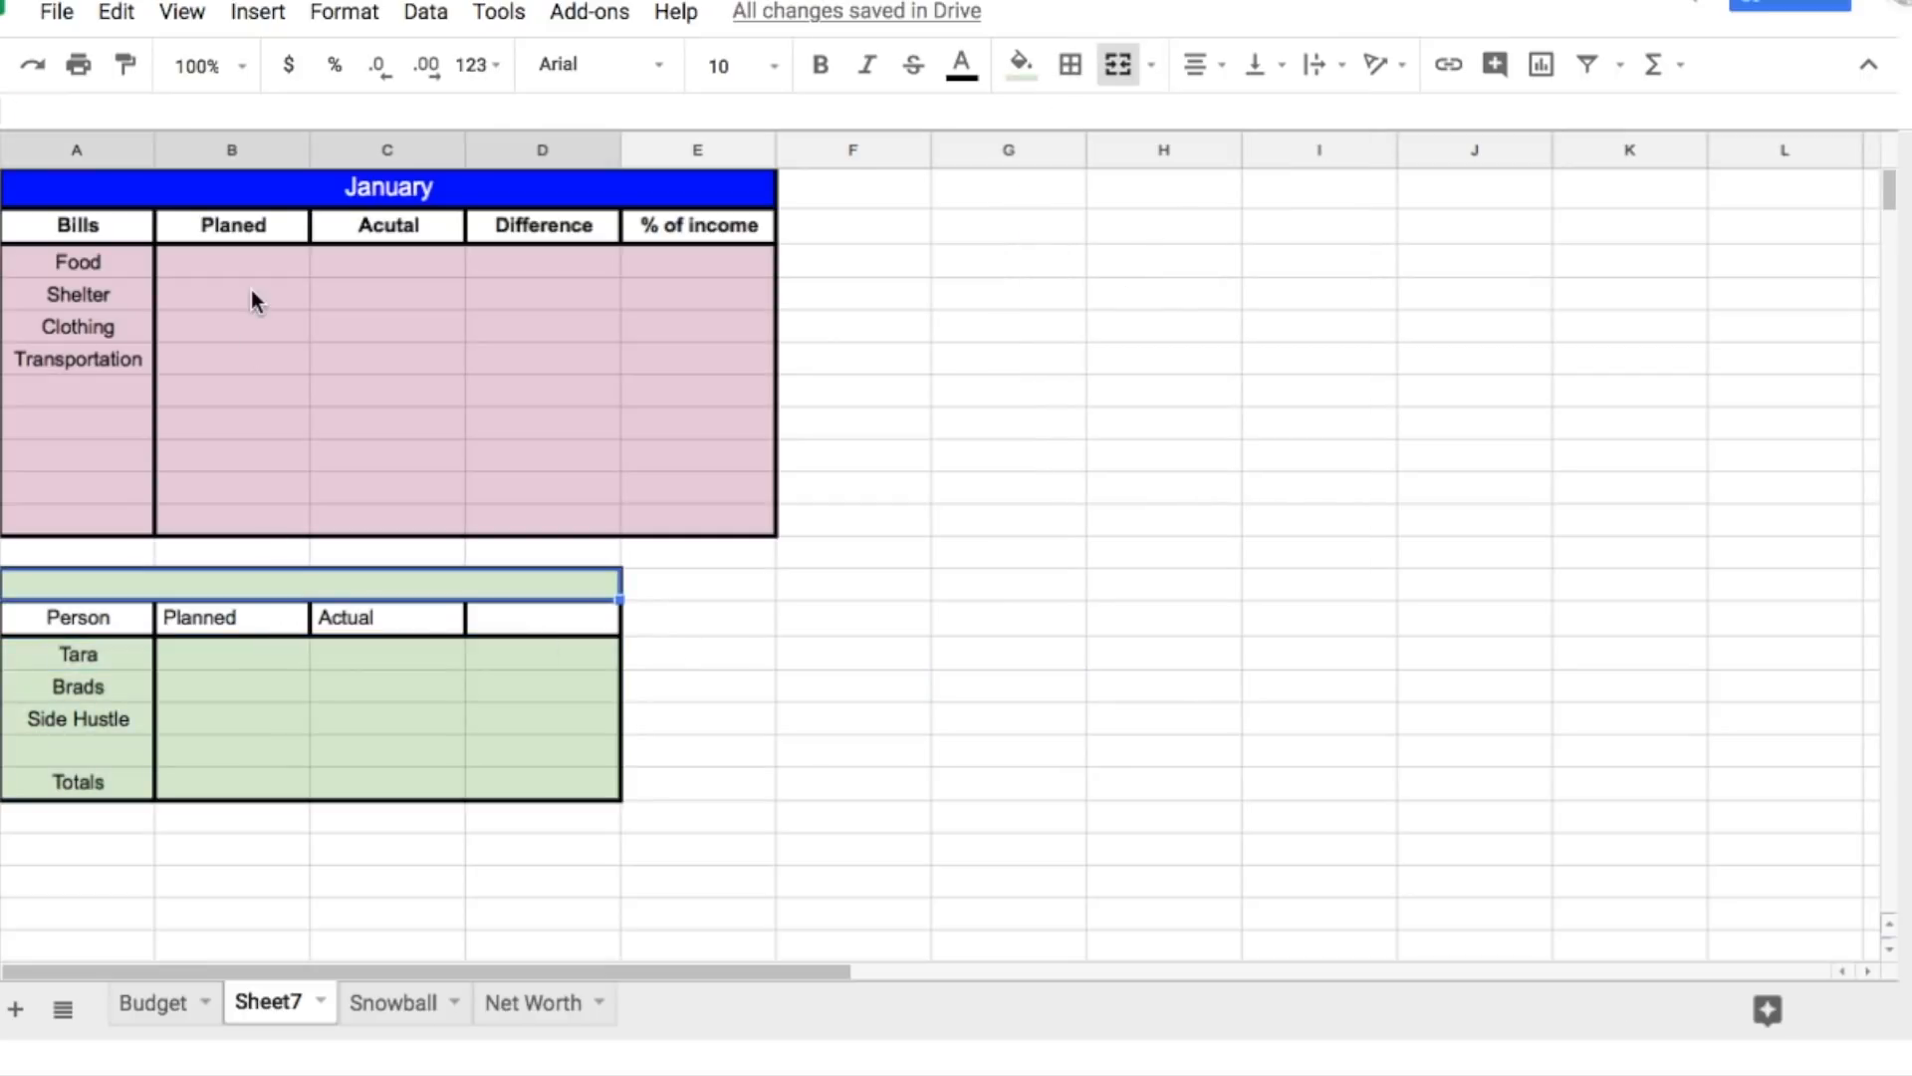
type("Income")
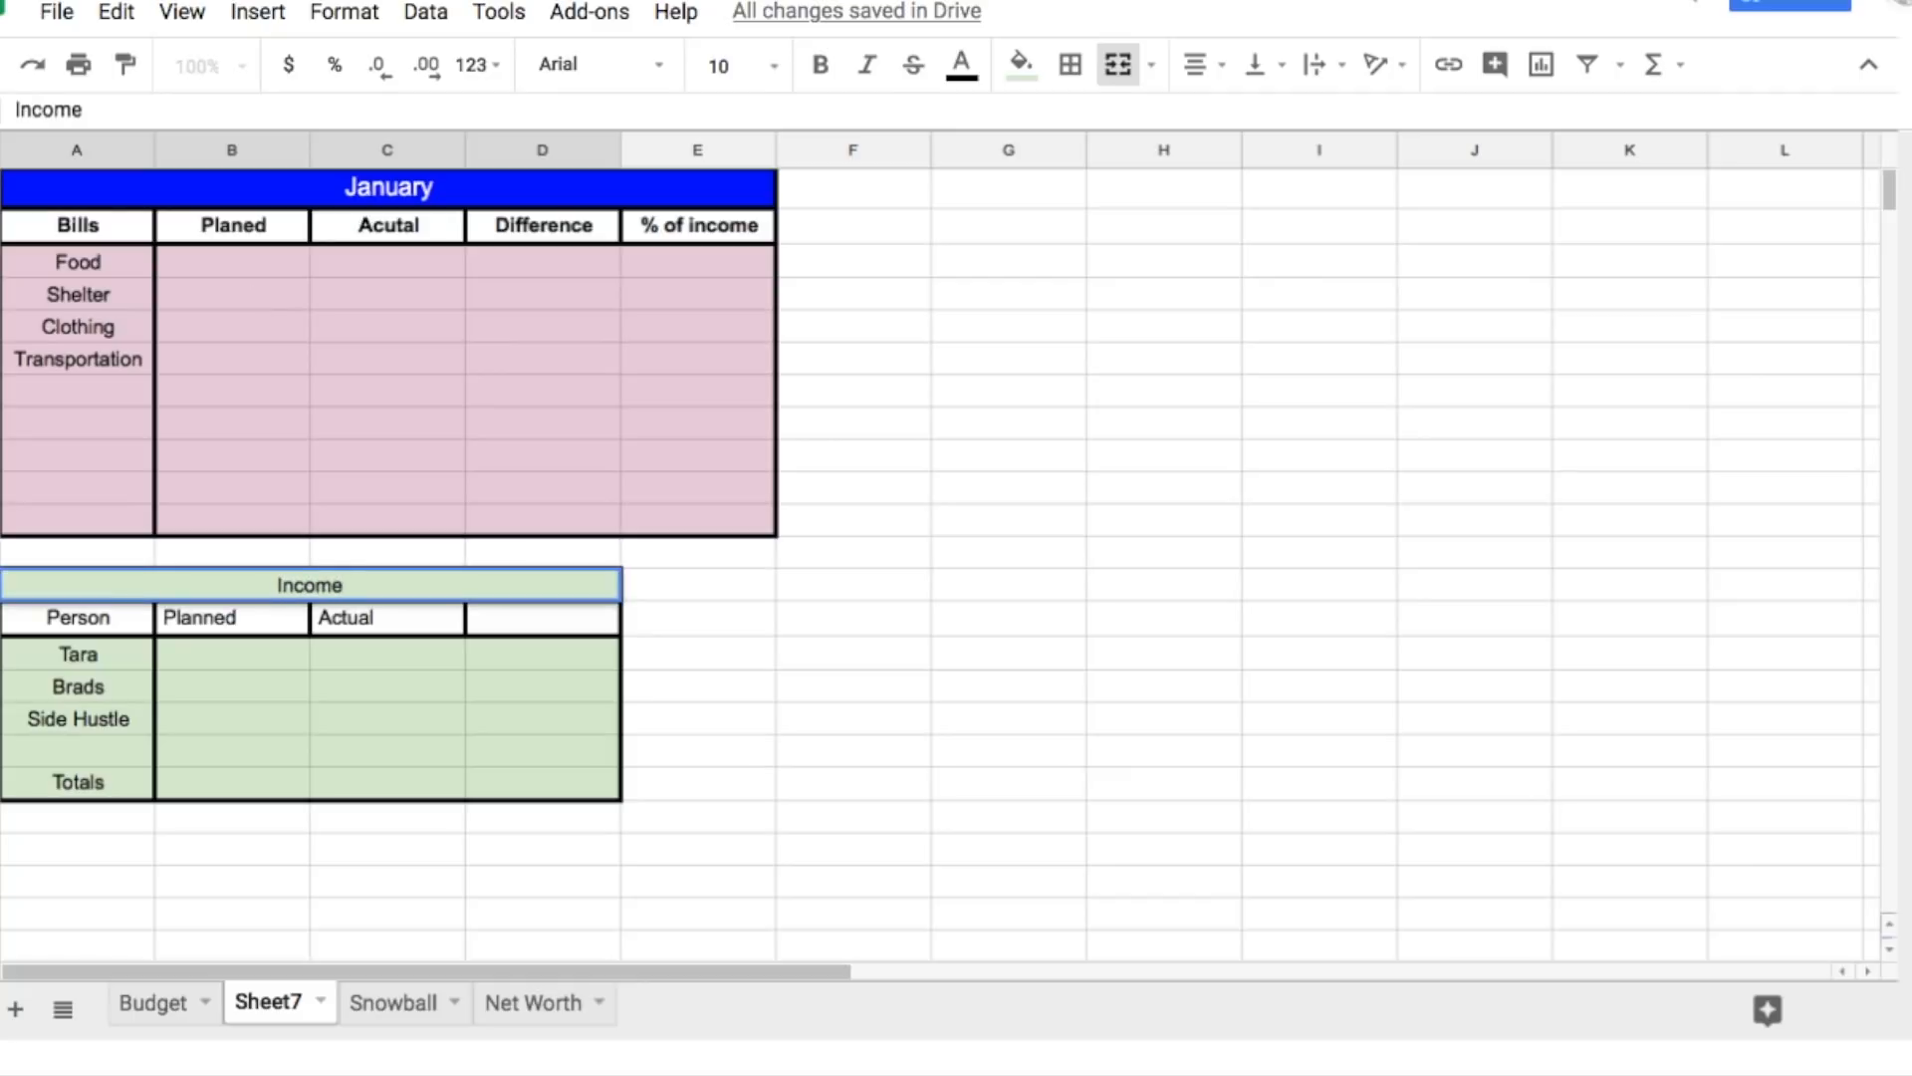
key("ctrl+a")
left_click(821, 66)
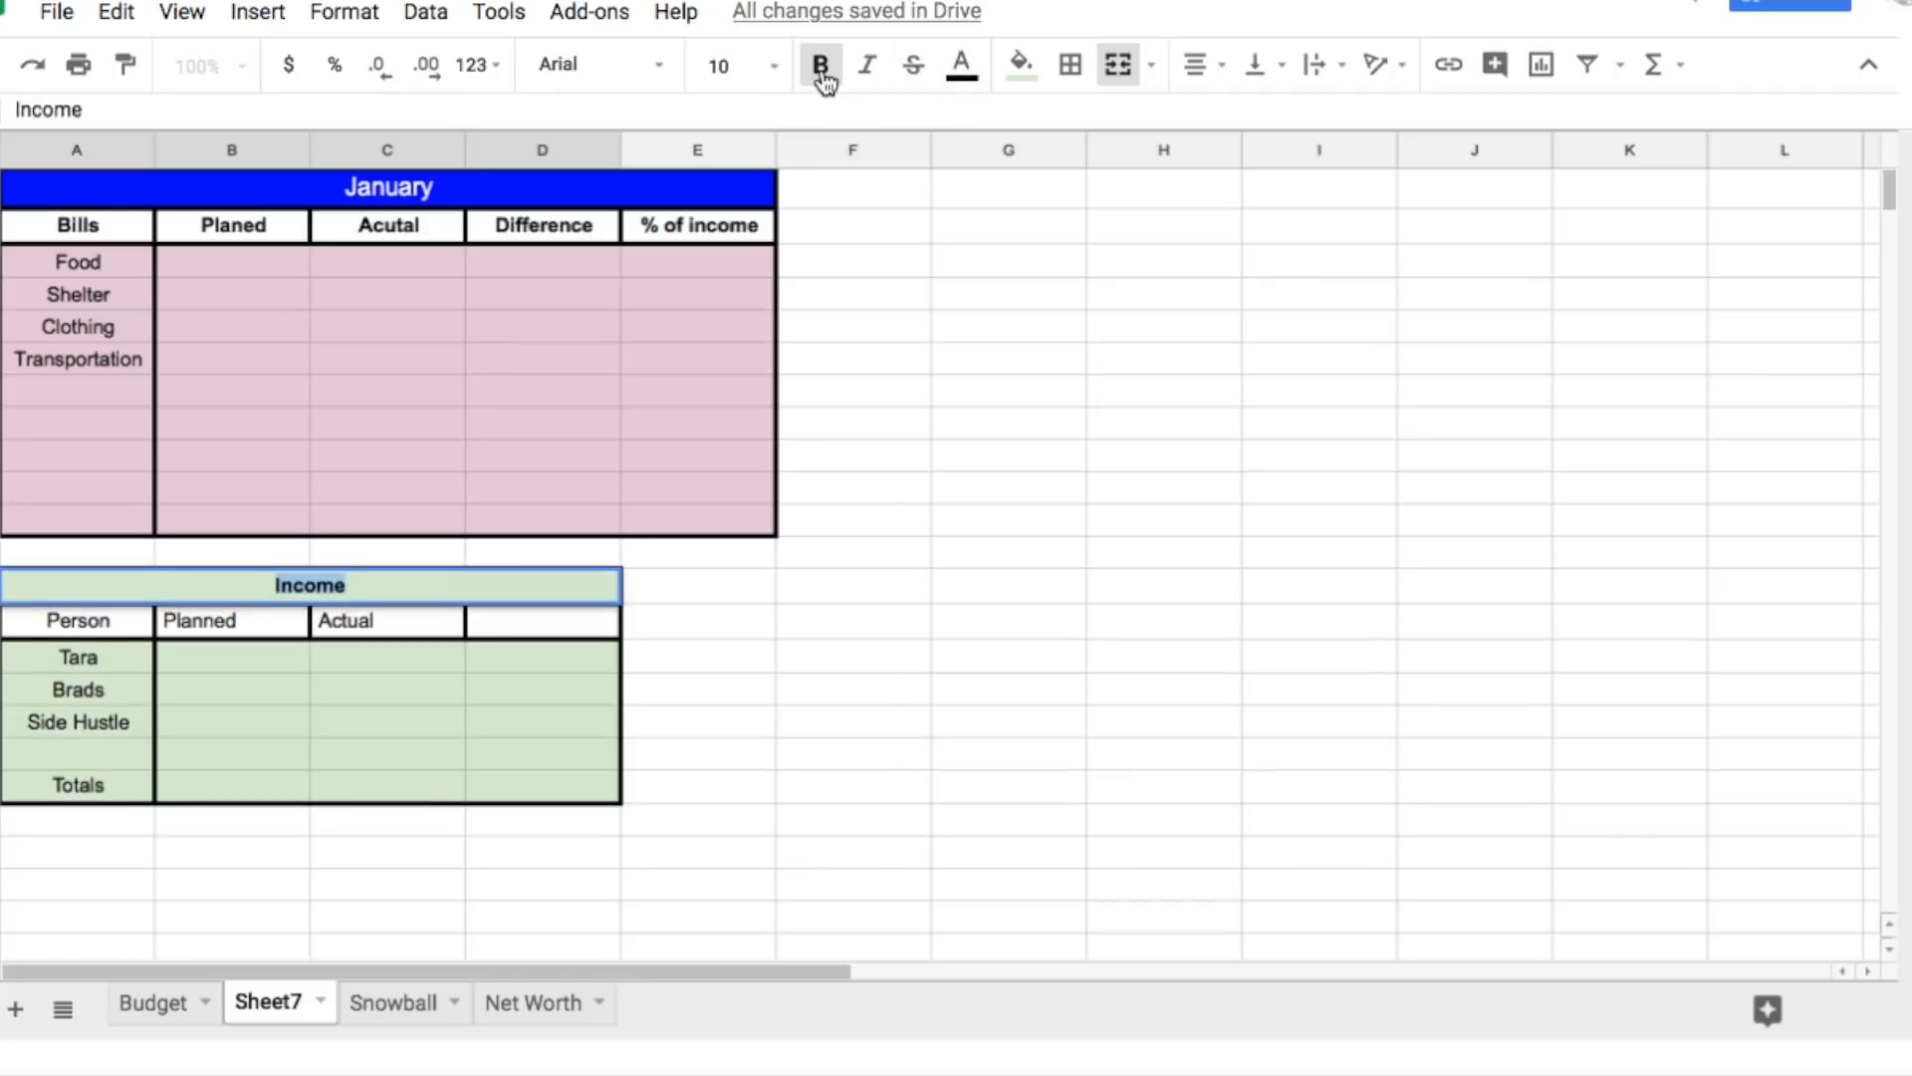
left_click(719, 66)
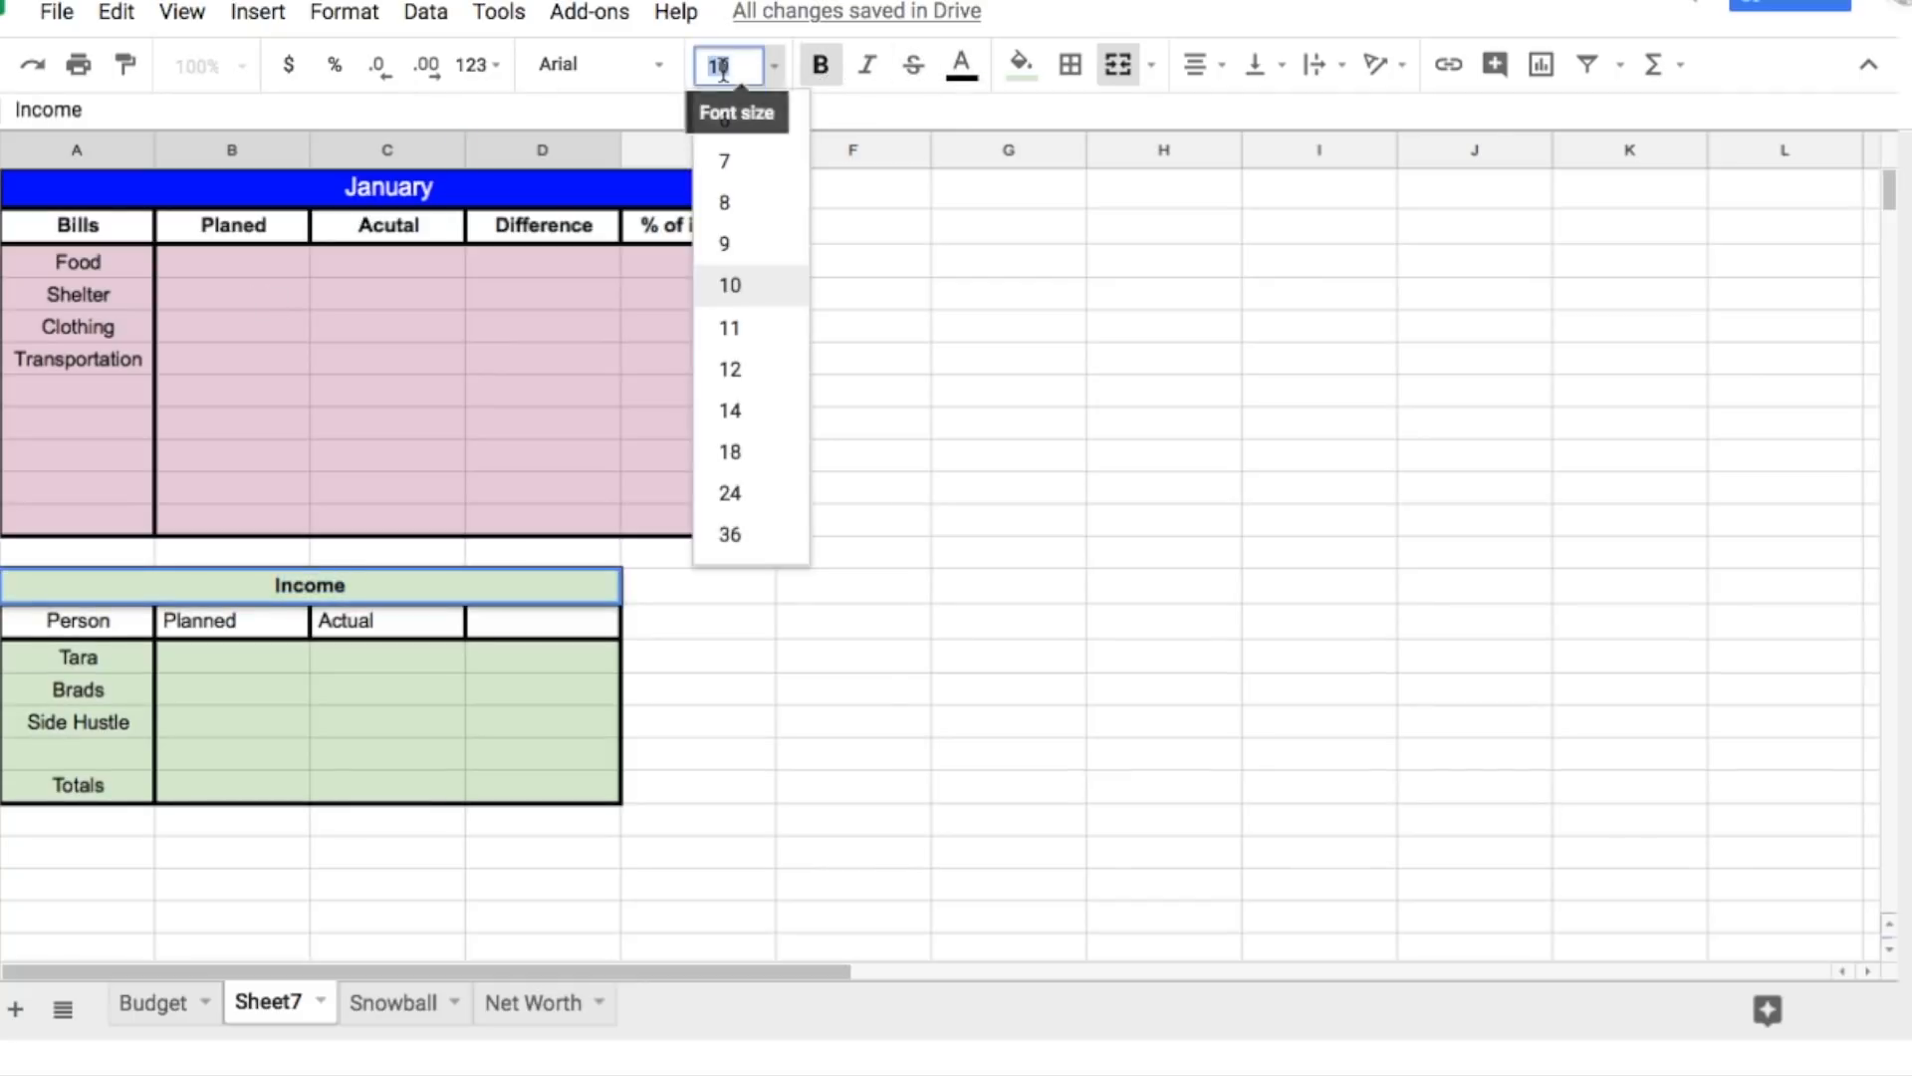
left_click(763, 371)
left_click(978, 515)
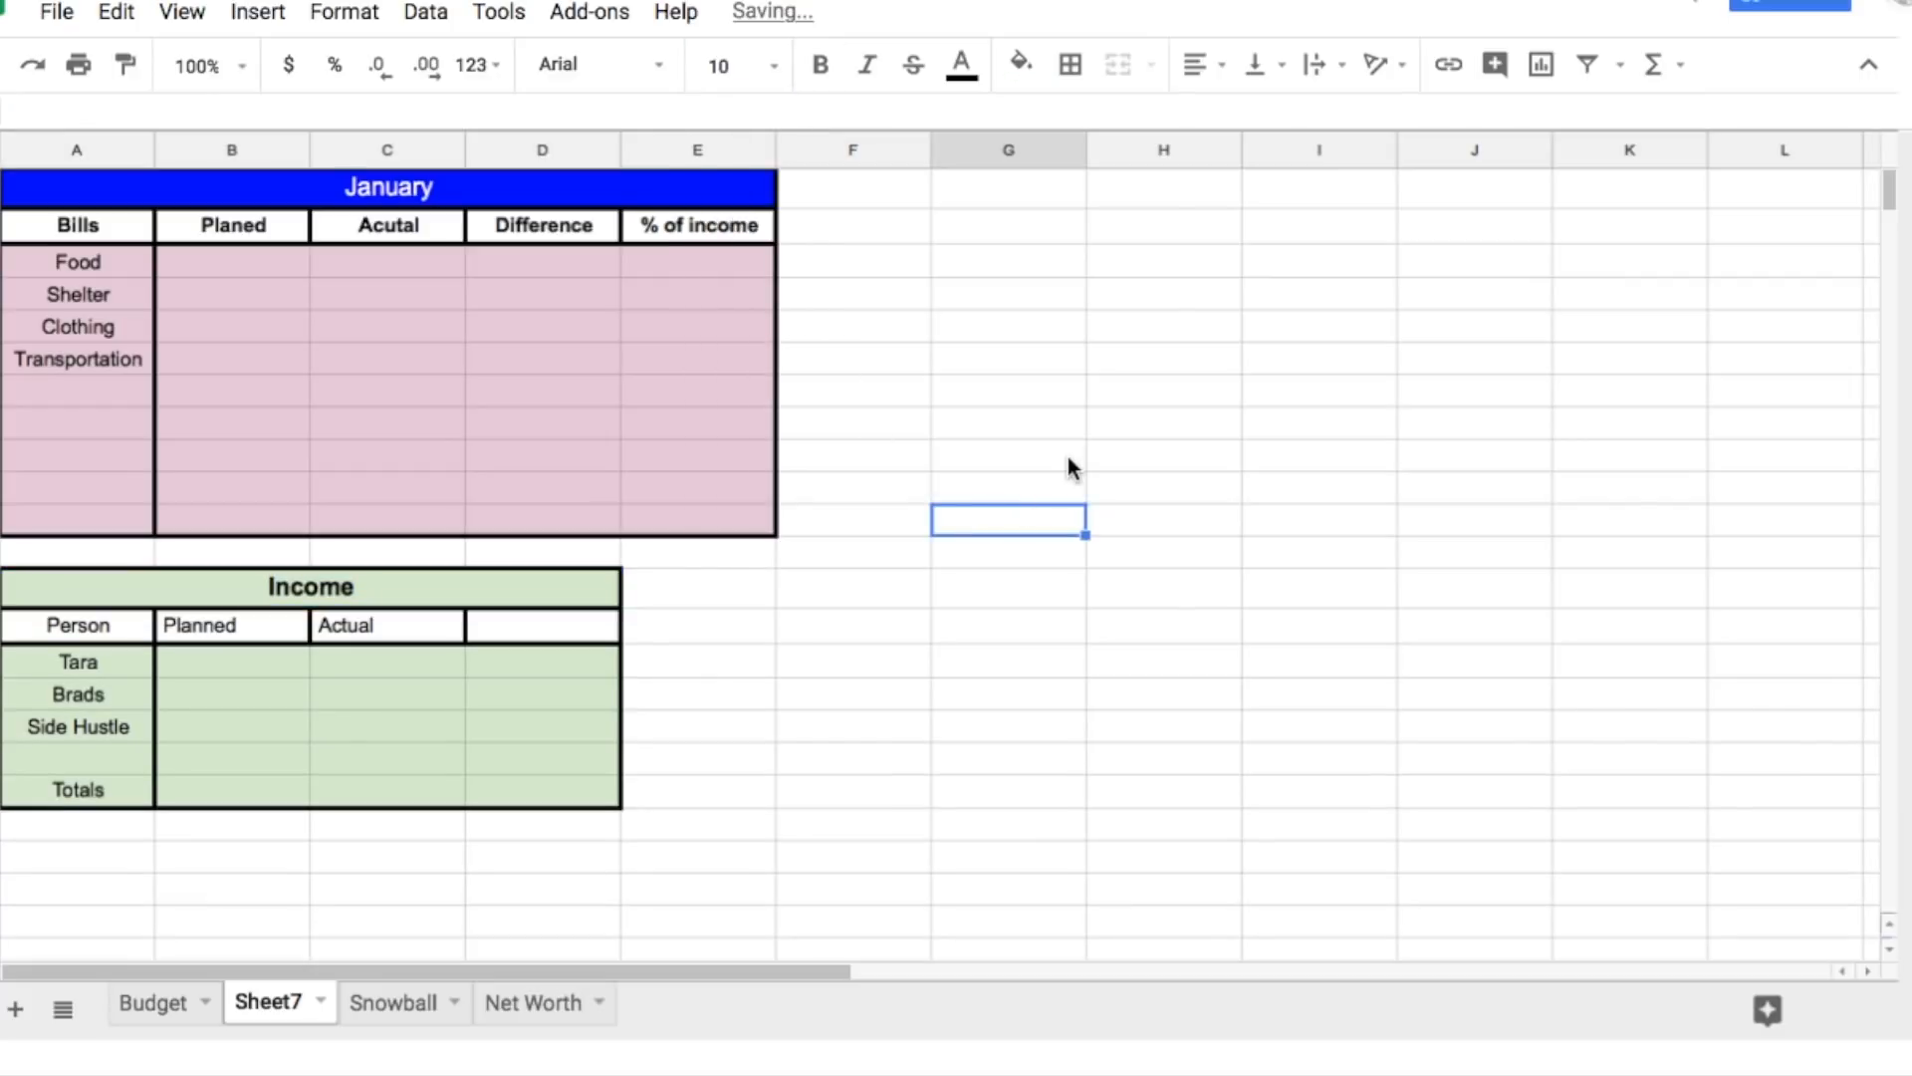
Step: Check the totals block on the Budget sheet, and add an outer border around F13 through I16 on Sheet7
scroll(1144, 603, "down", 2)
scroll(1143, 604, "up", 2)
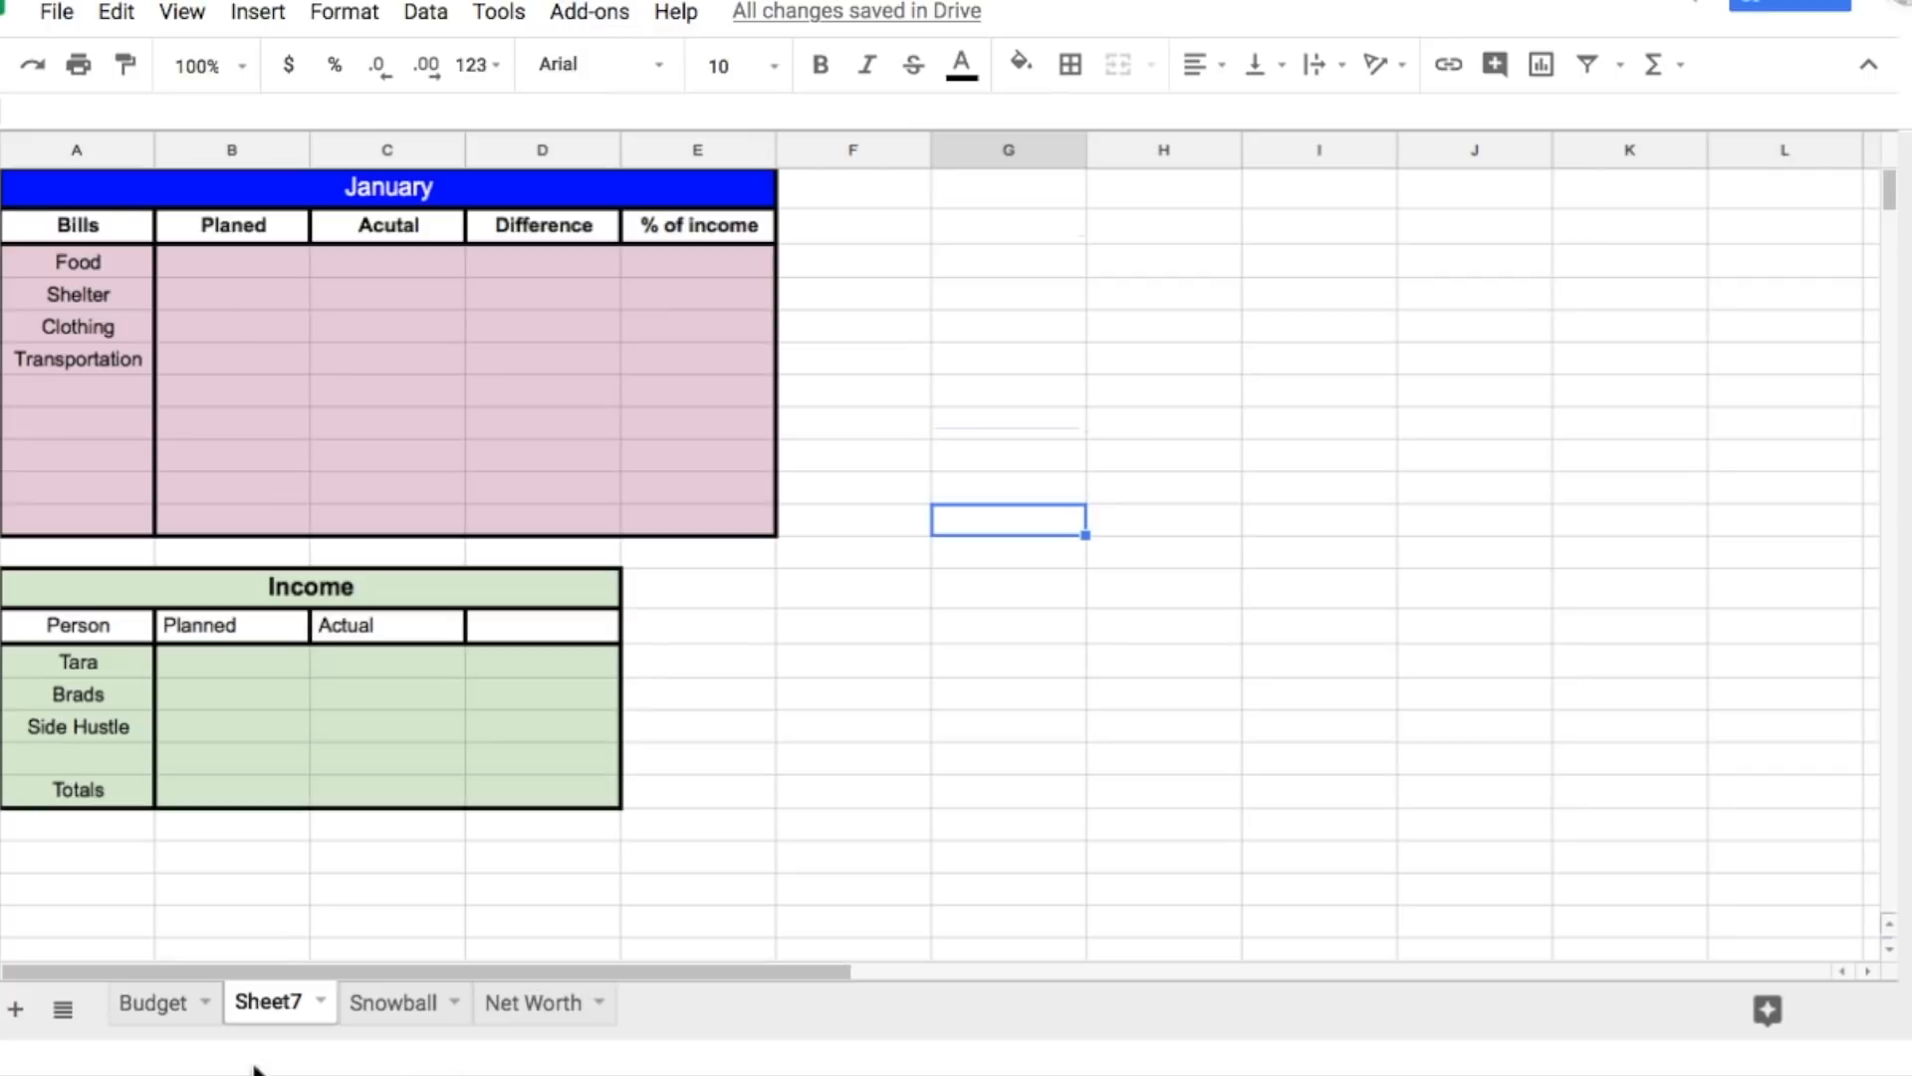
left_click(164, 1004)
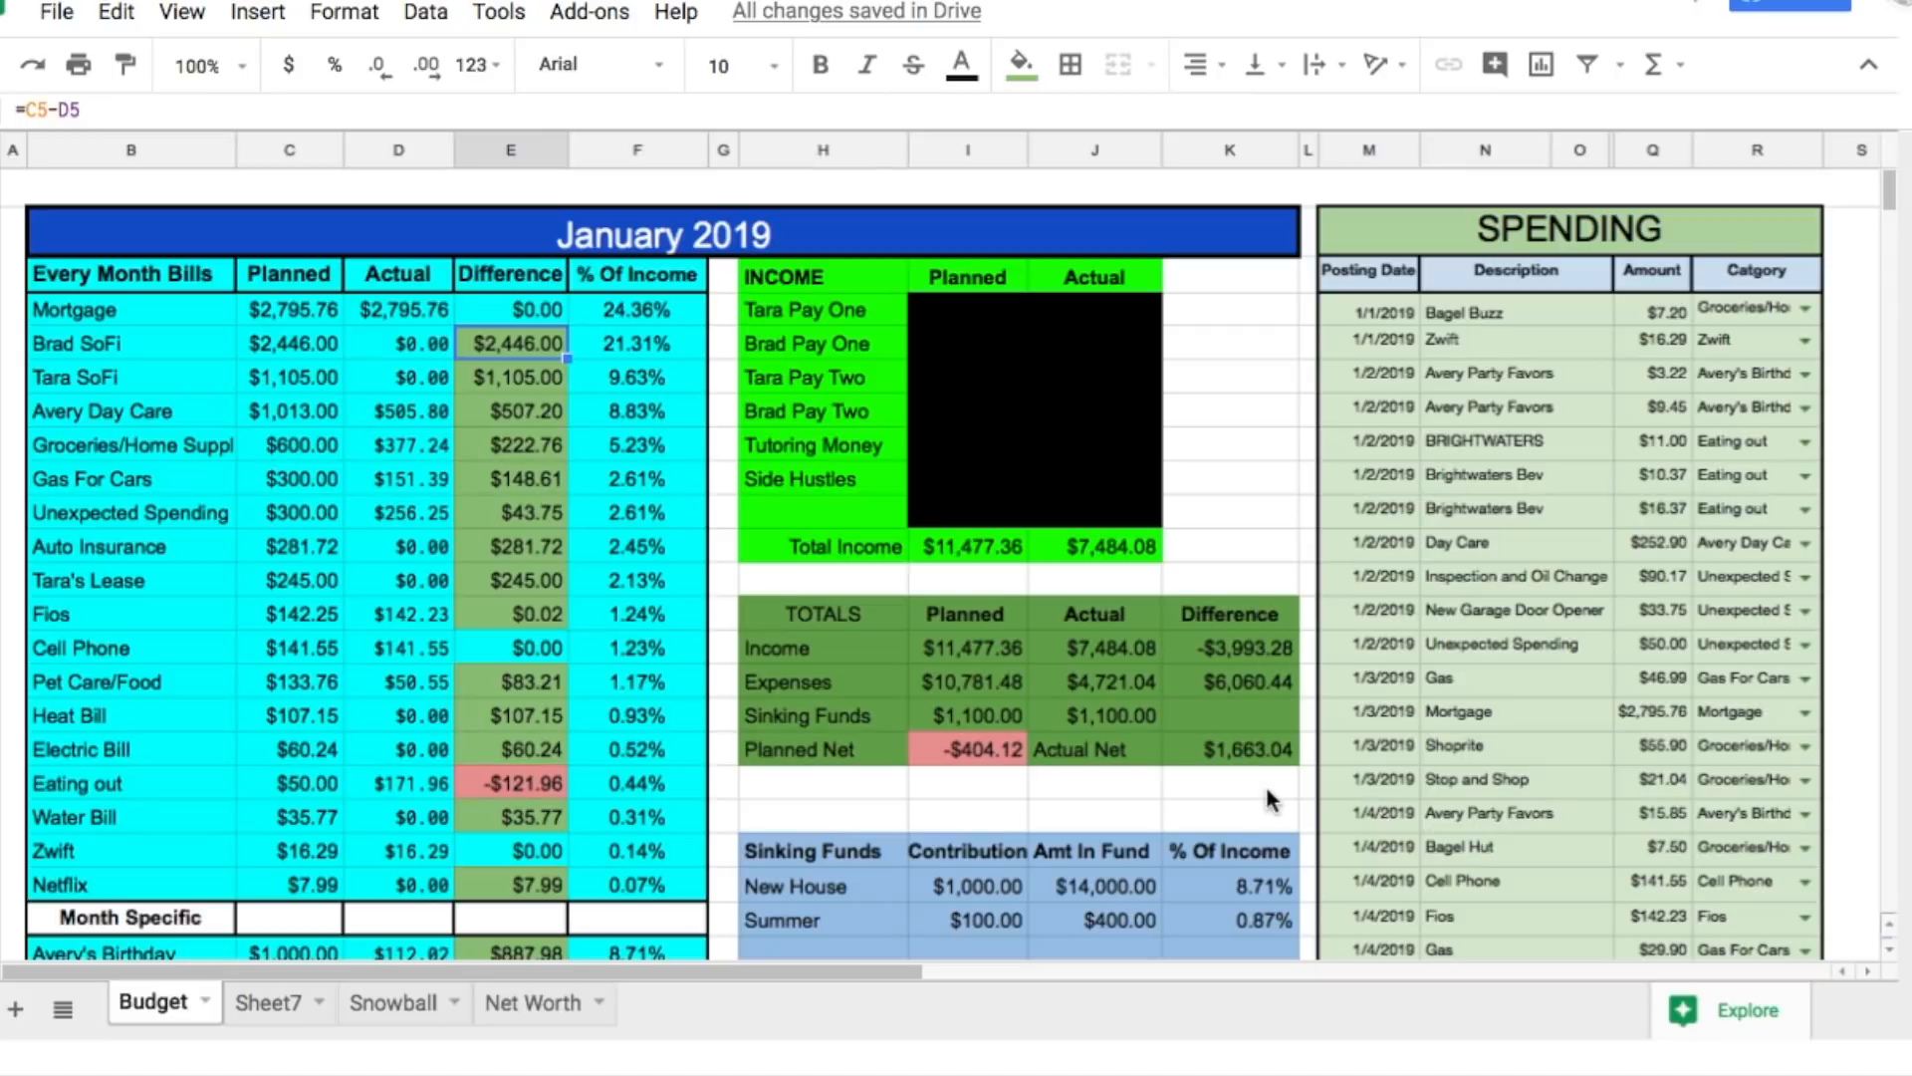
left_click(269, 1006)
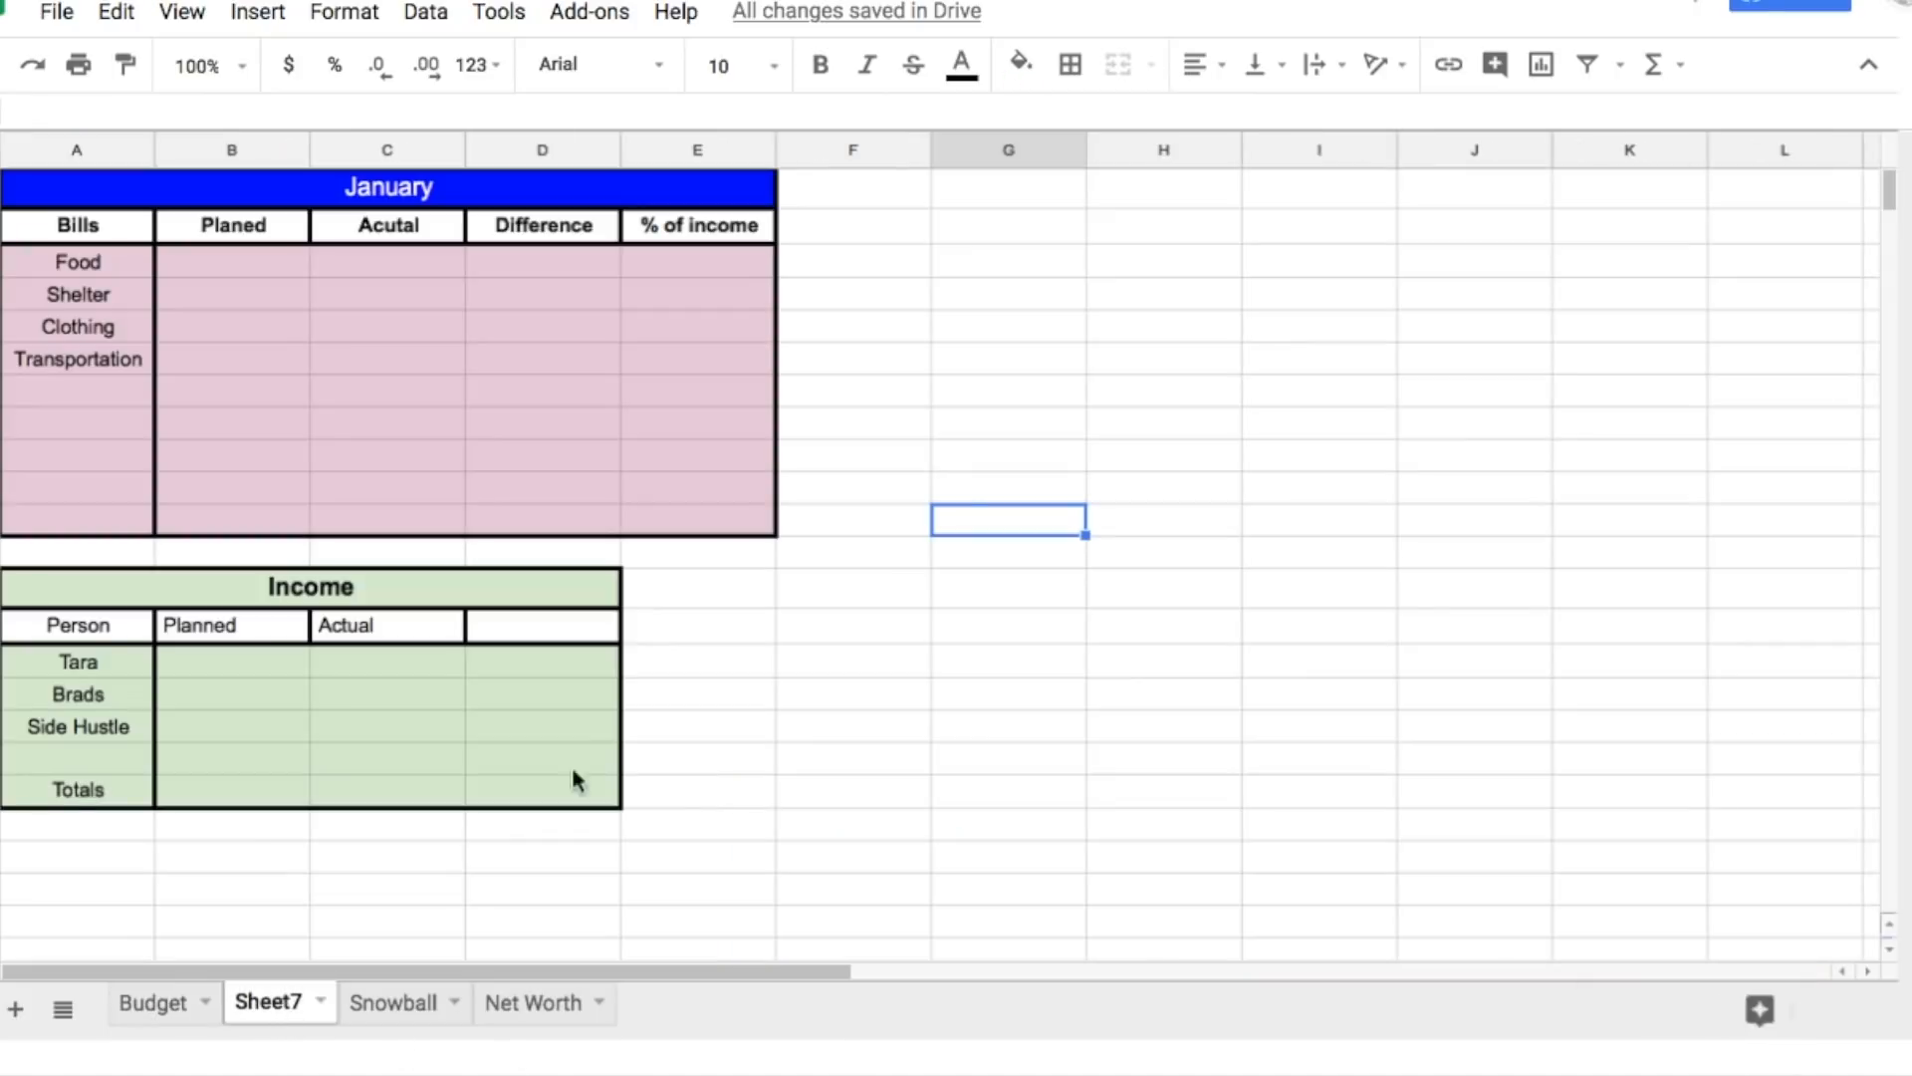
left_click_drag(827, 594, 1275, 672)
left_click(1070, 64)
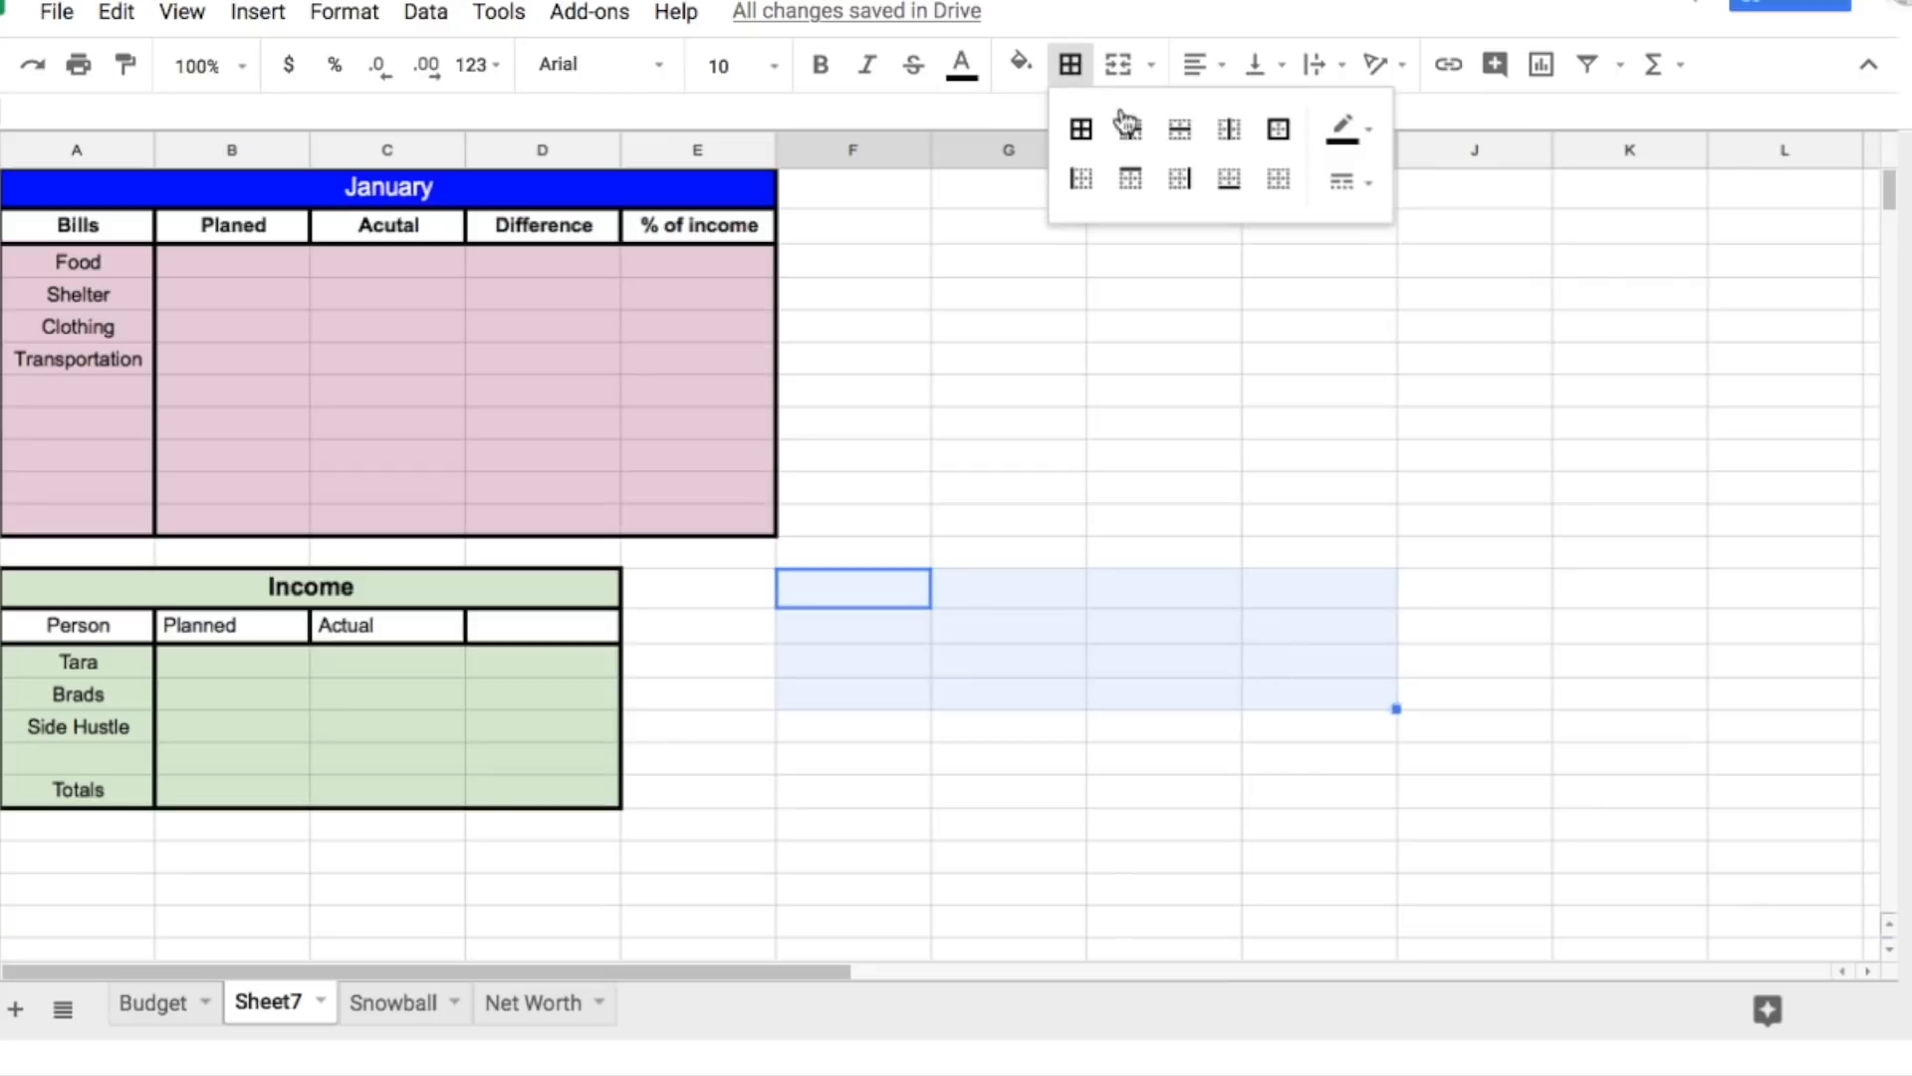
left_click(1279, 129)
Step: Apply all borders to the new table's header row, cells F13 through I13
left_click_drag(881, 586, 1186, 581)
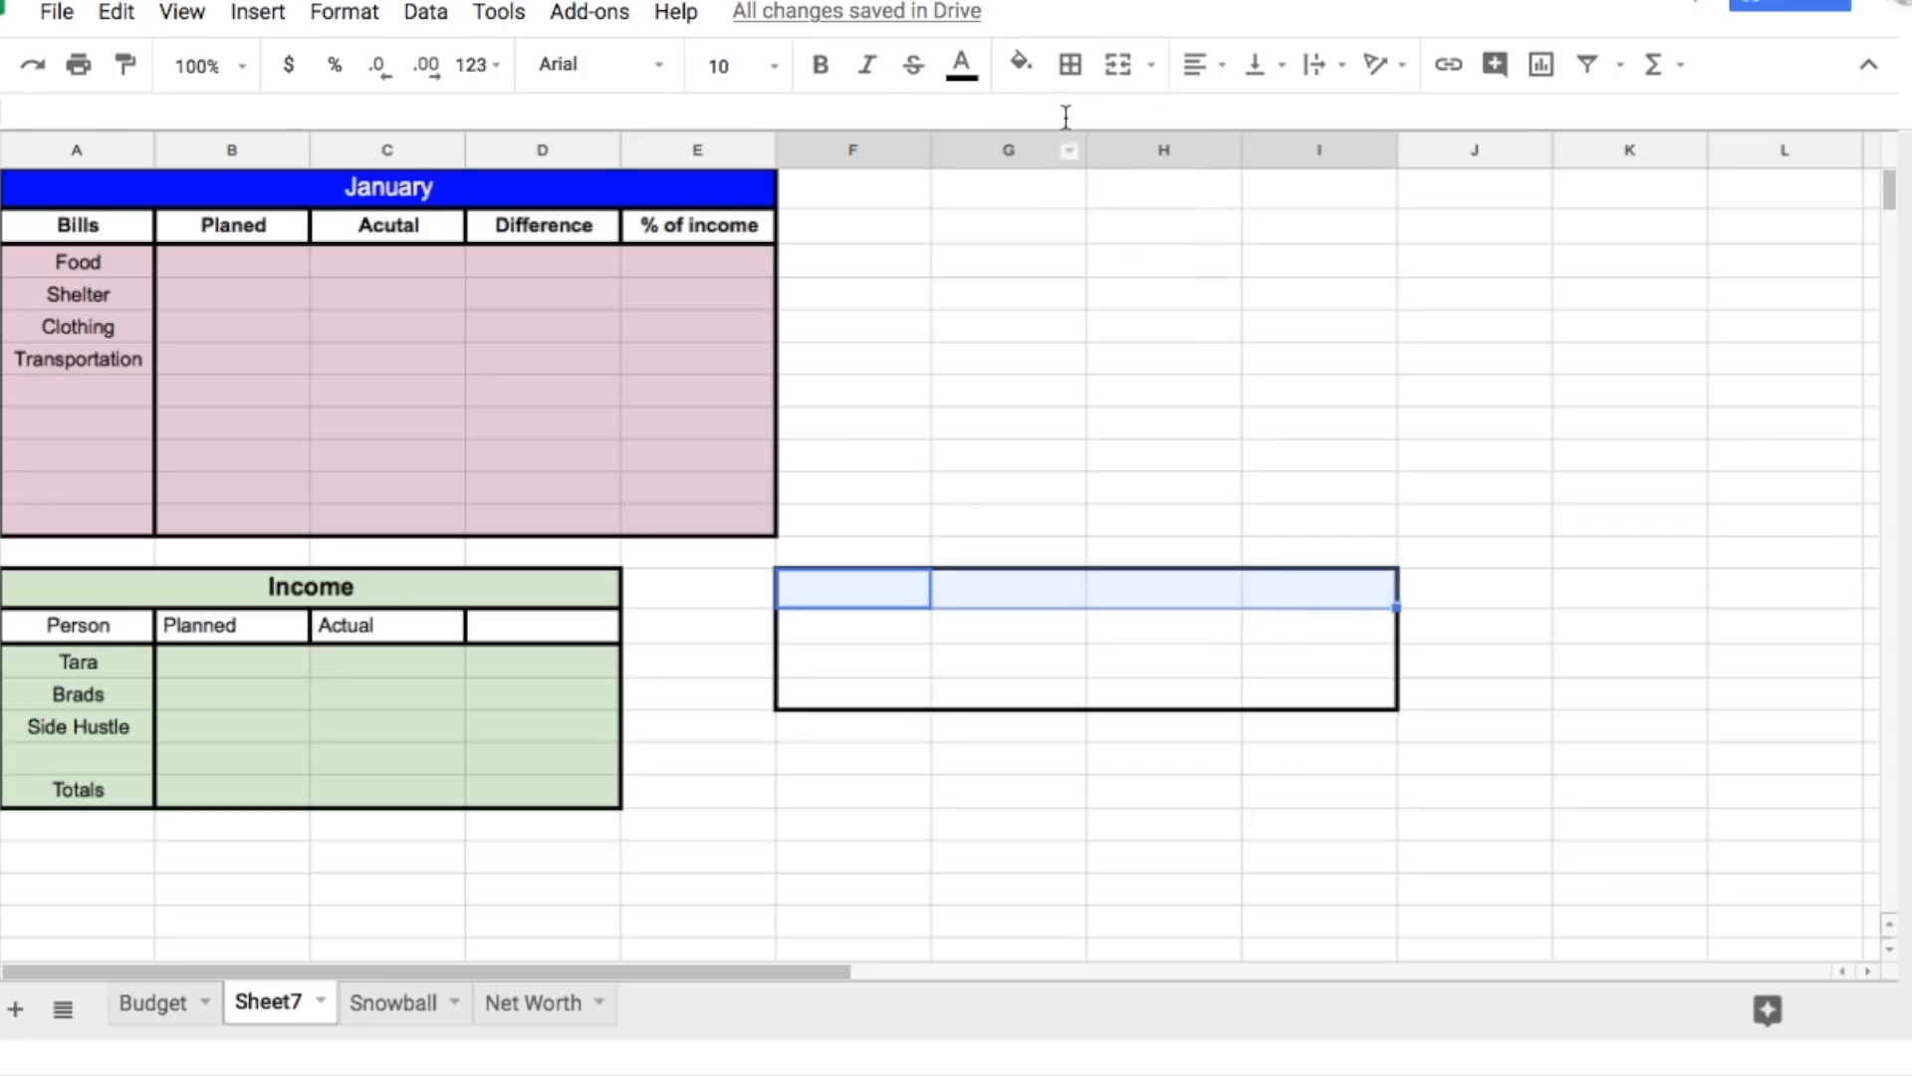
left_click(1071, 65)
left_click(1083, 134)
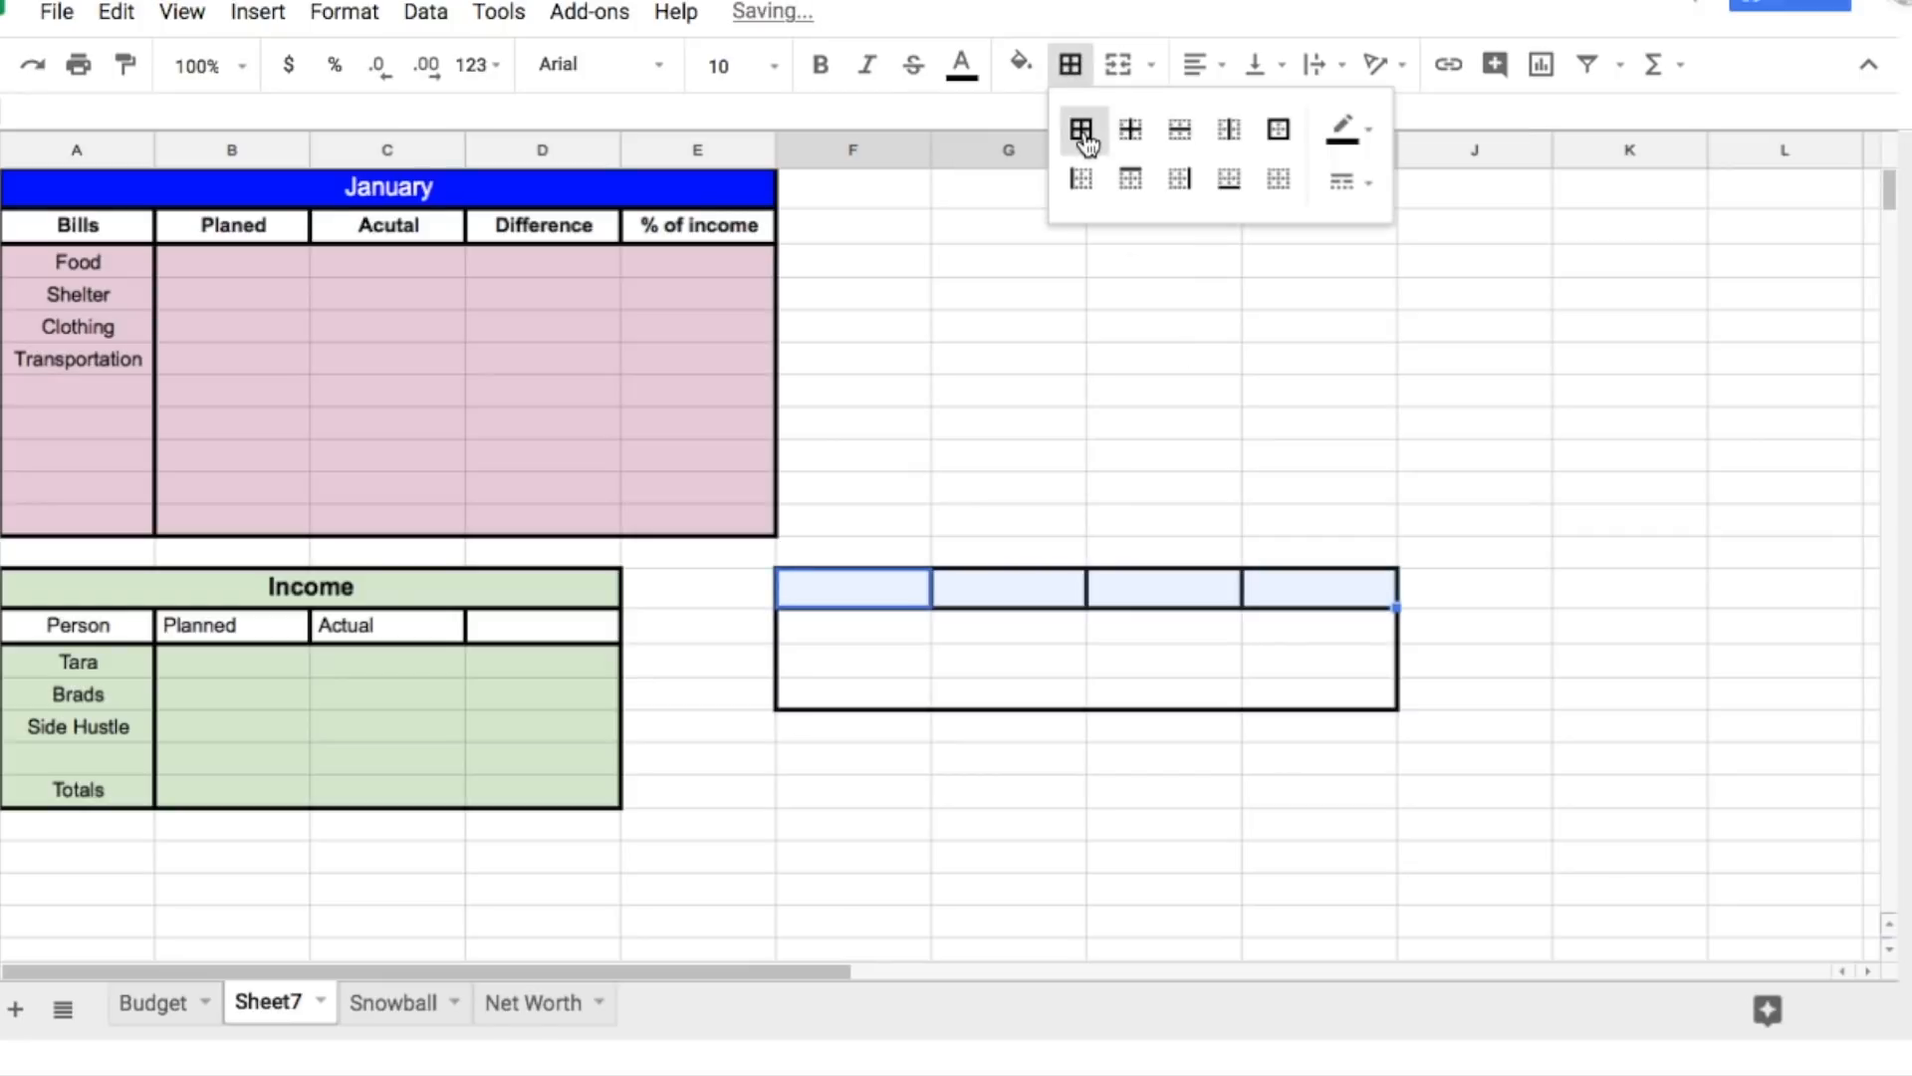
Step: Following the Budget sheet's totals block, enter Totals, Planned, Acutal and Difference in F13 through I13, with Income and Bills in F14 and F15
left_click(875, 624)
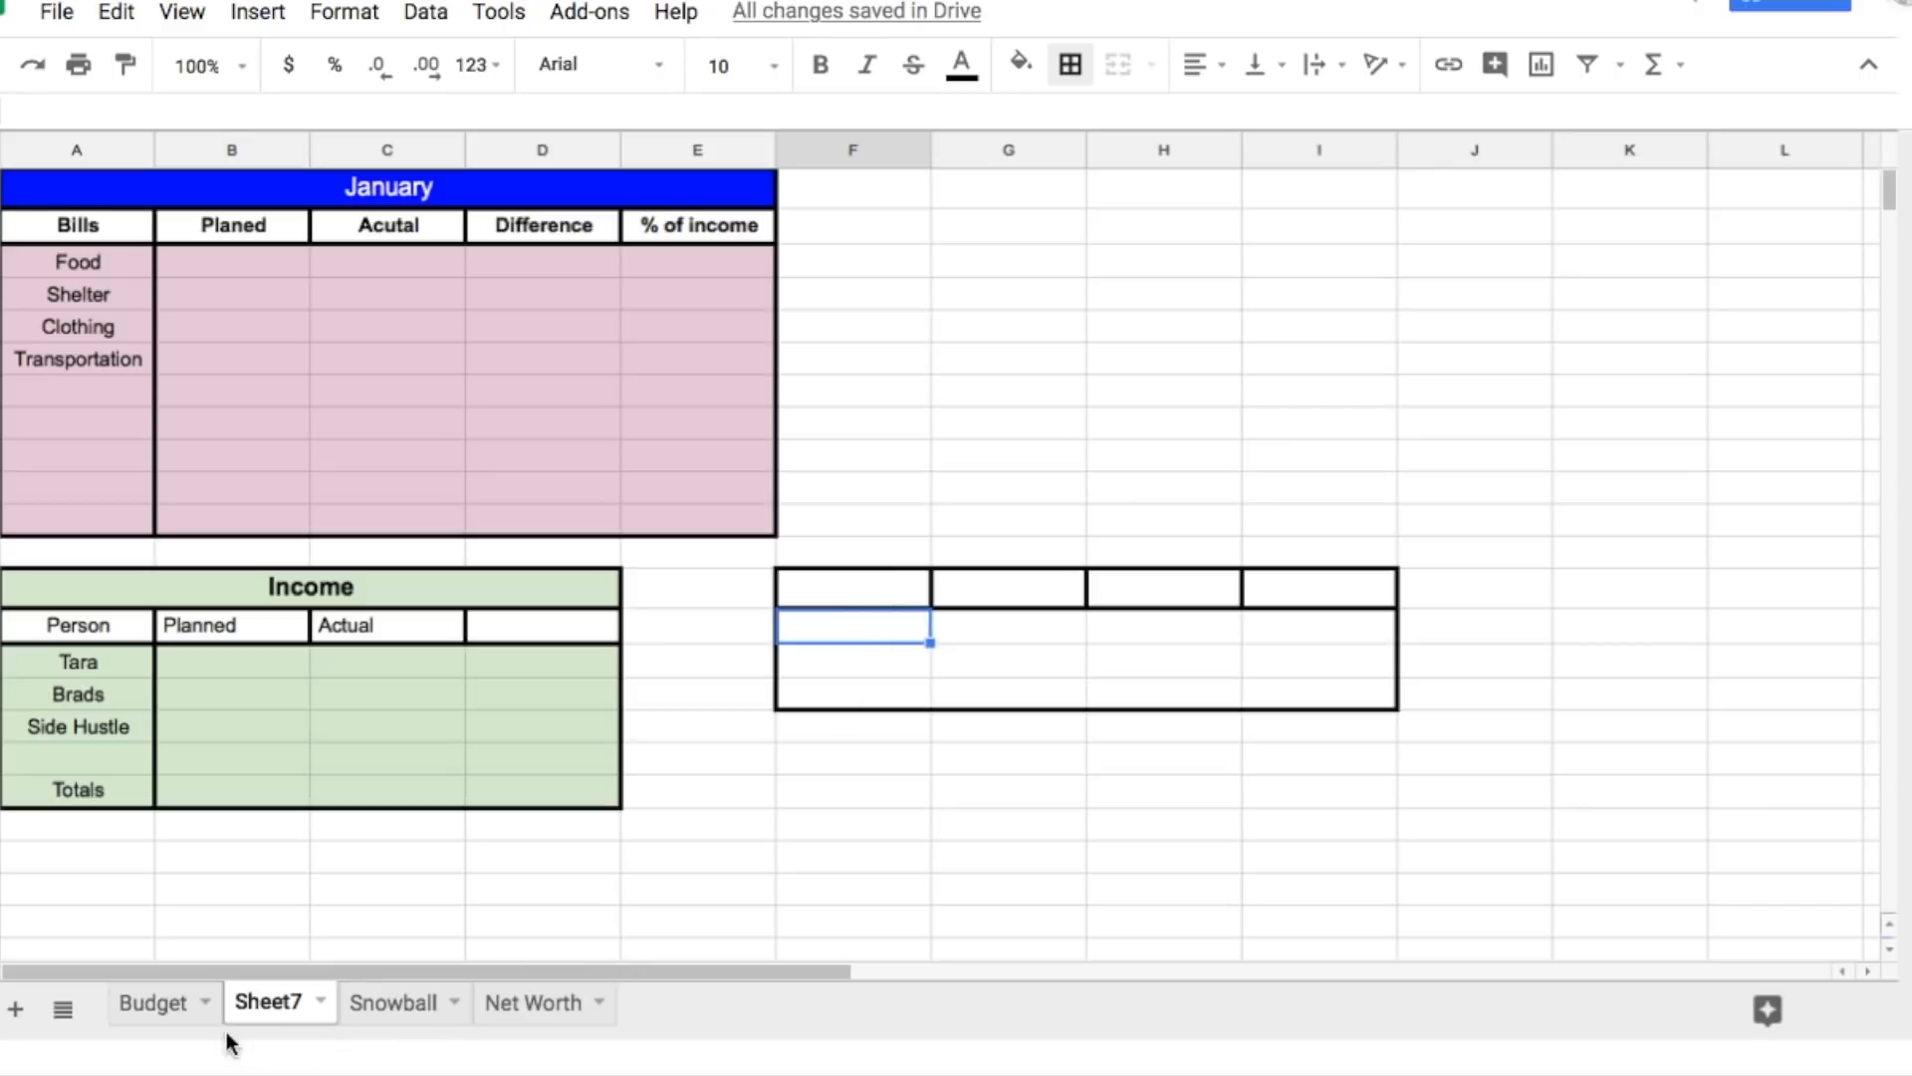
left_click(165, 1006)
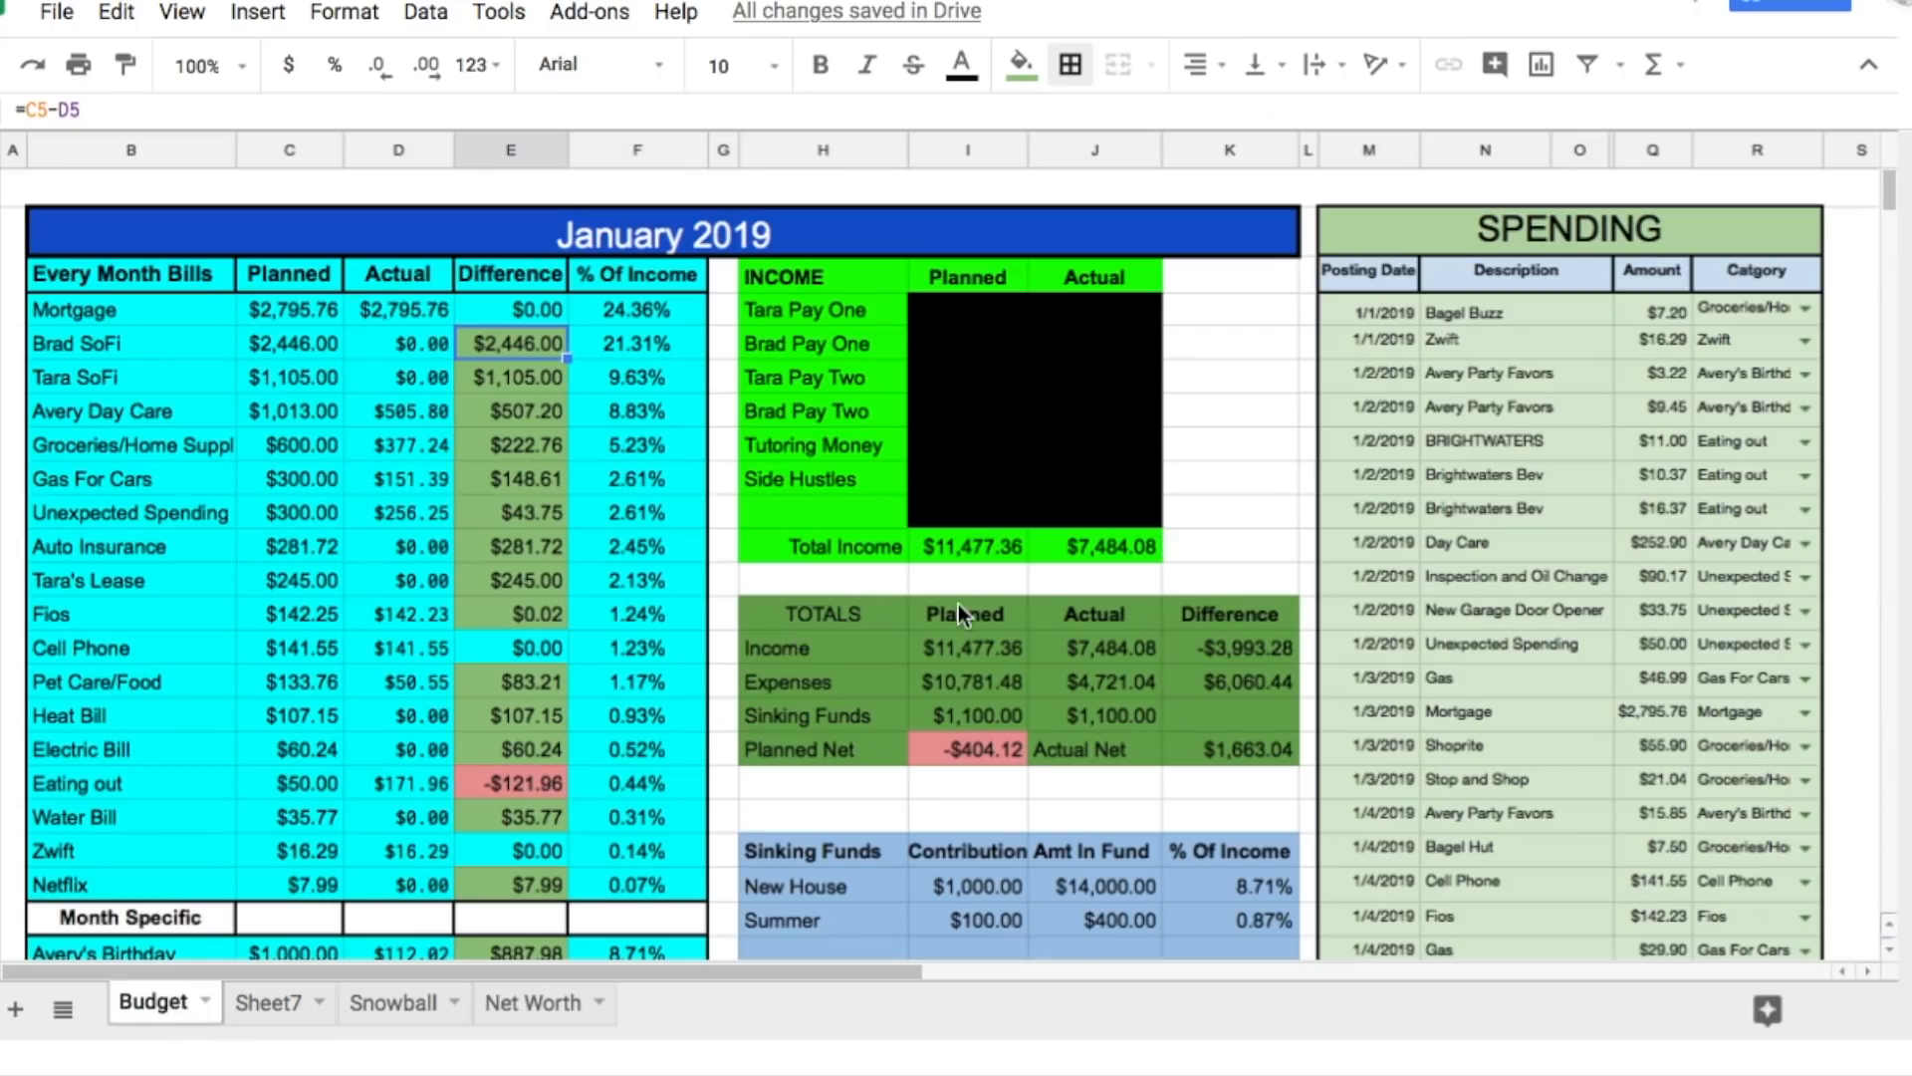
left_click(284, 1008)
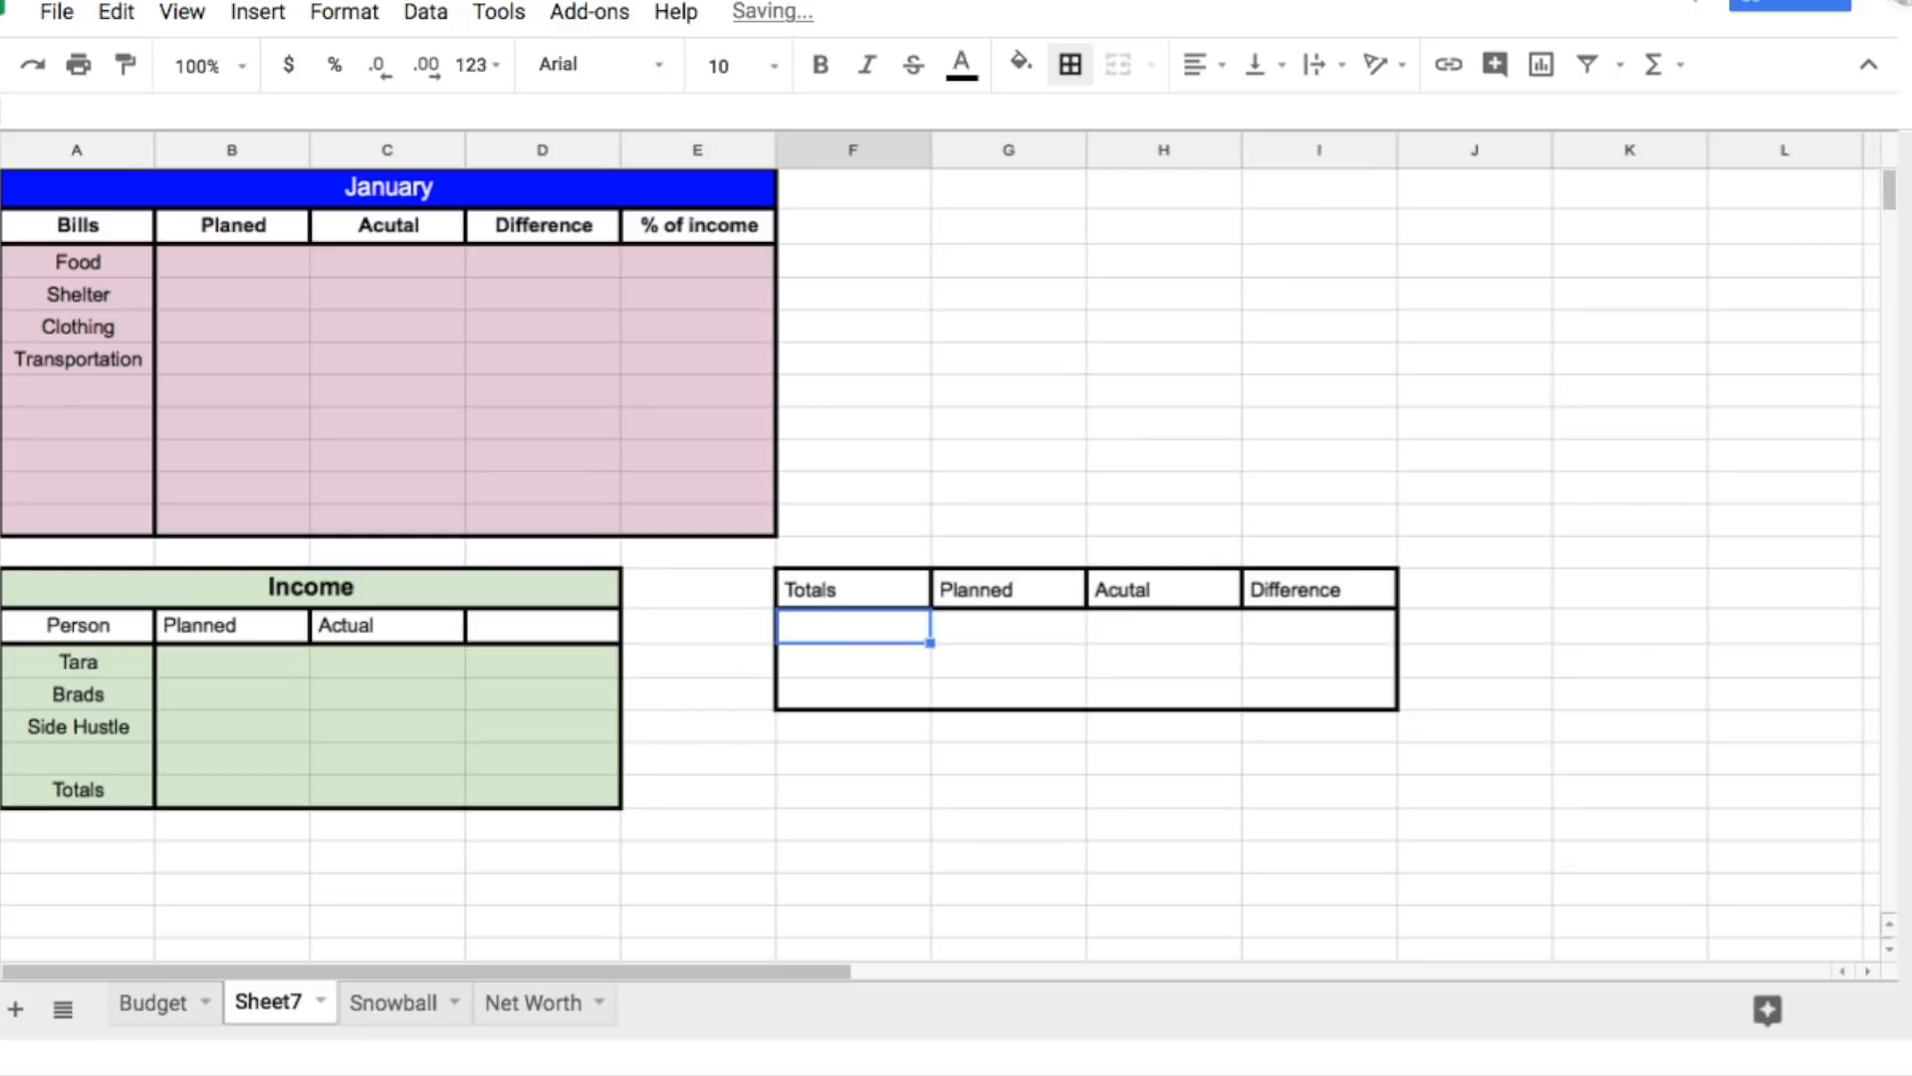
type("Income")
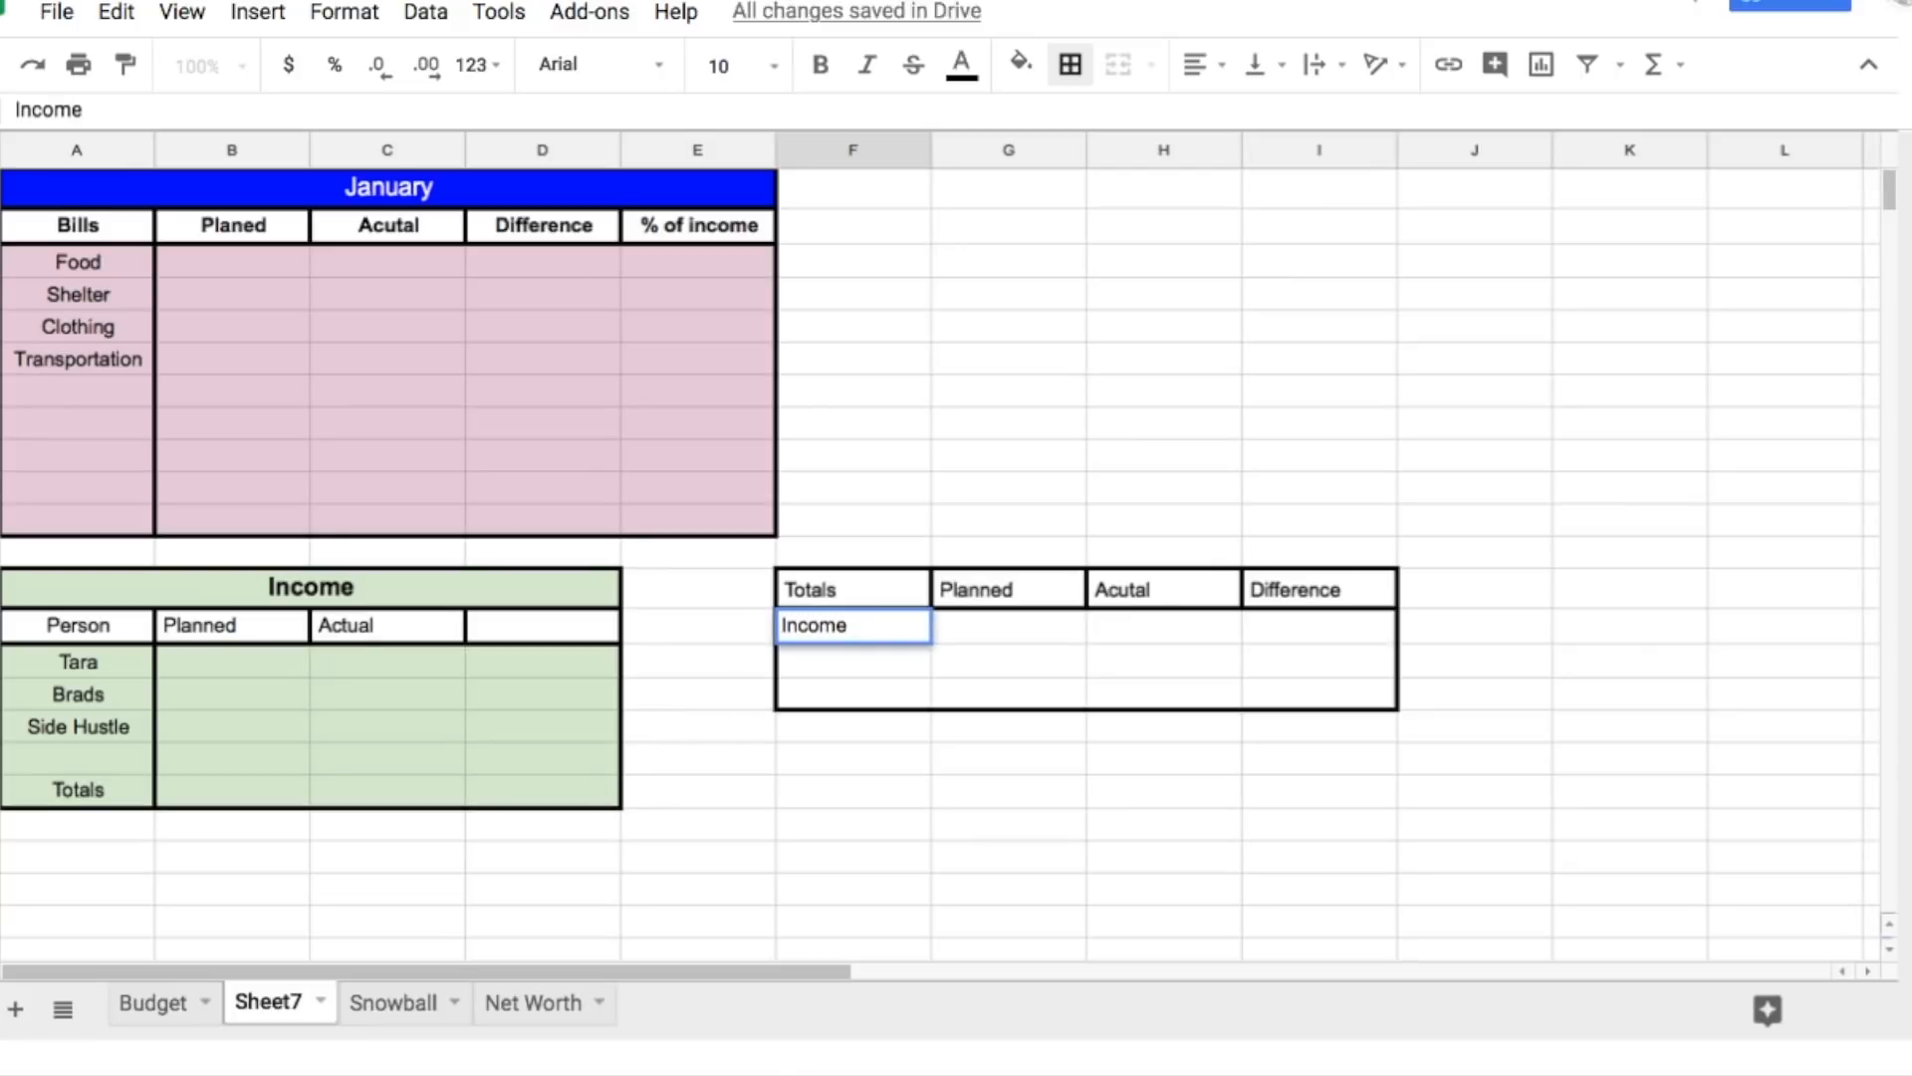
key("Return")
type("Bills")
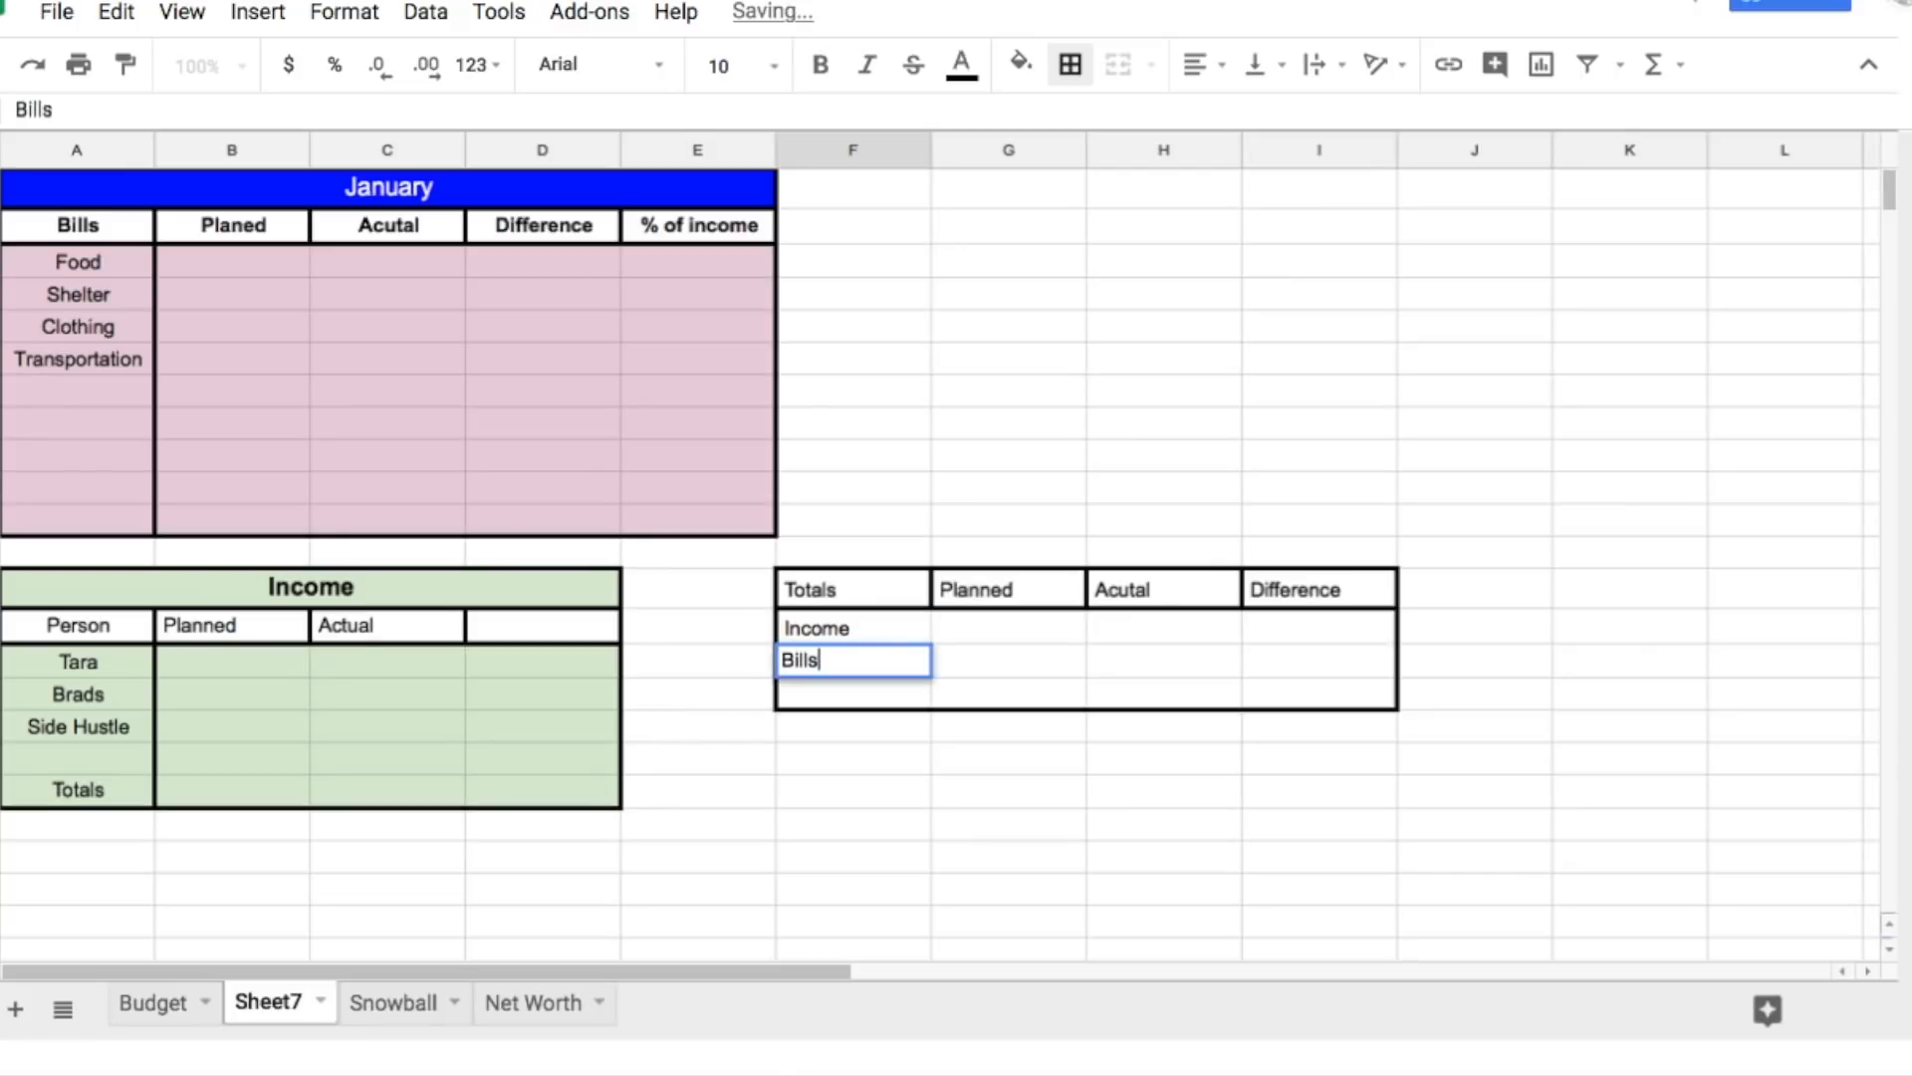
key("Return")
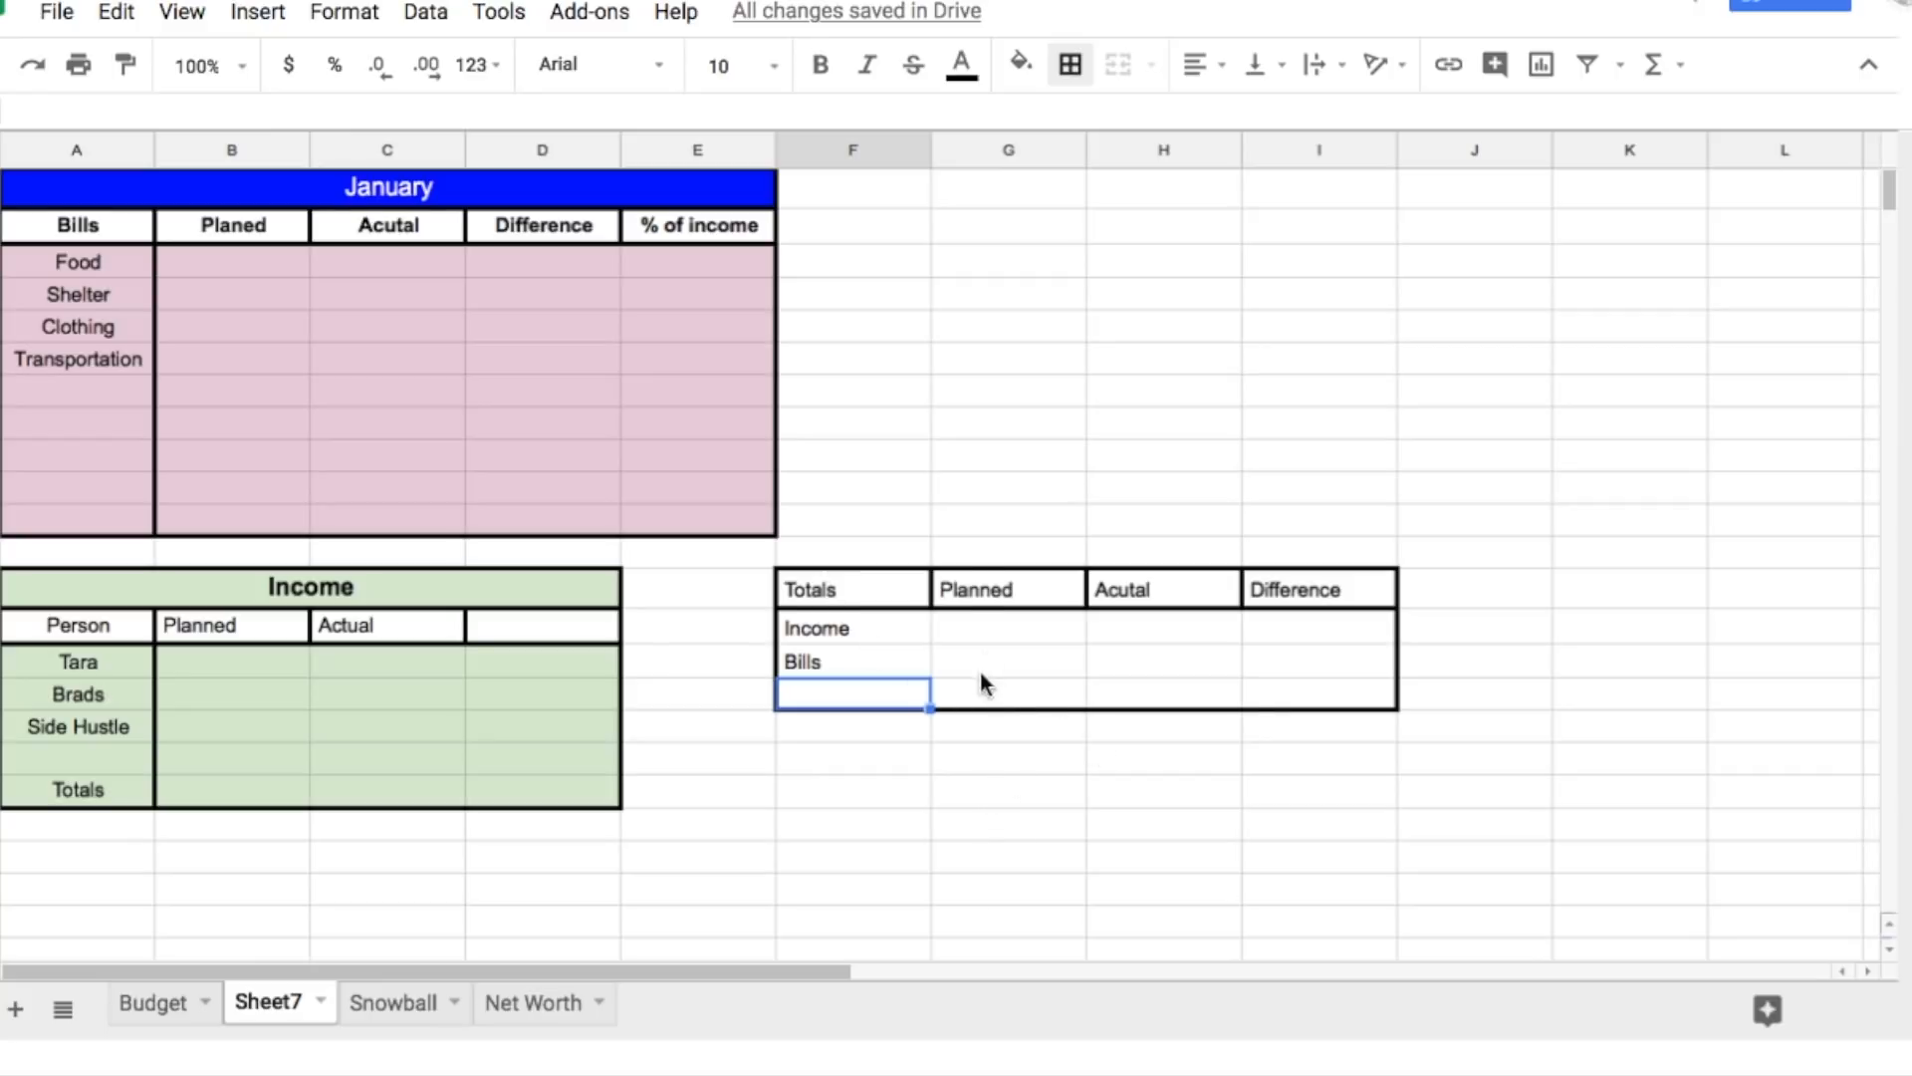
Step: Remove all borders from the last row of the totals table, cells F16 through I16
left_click(1211, 835)
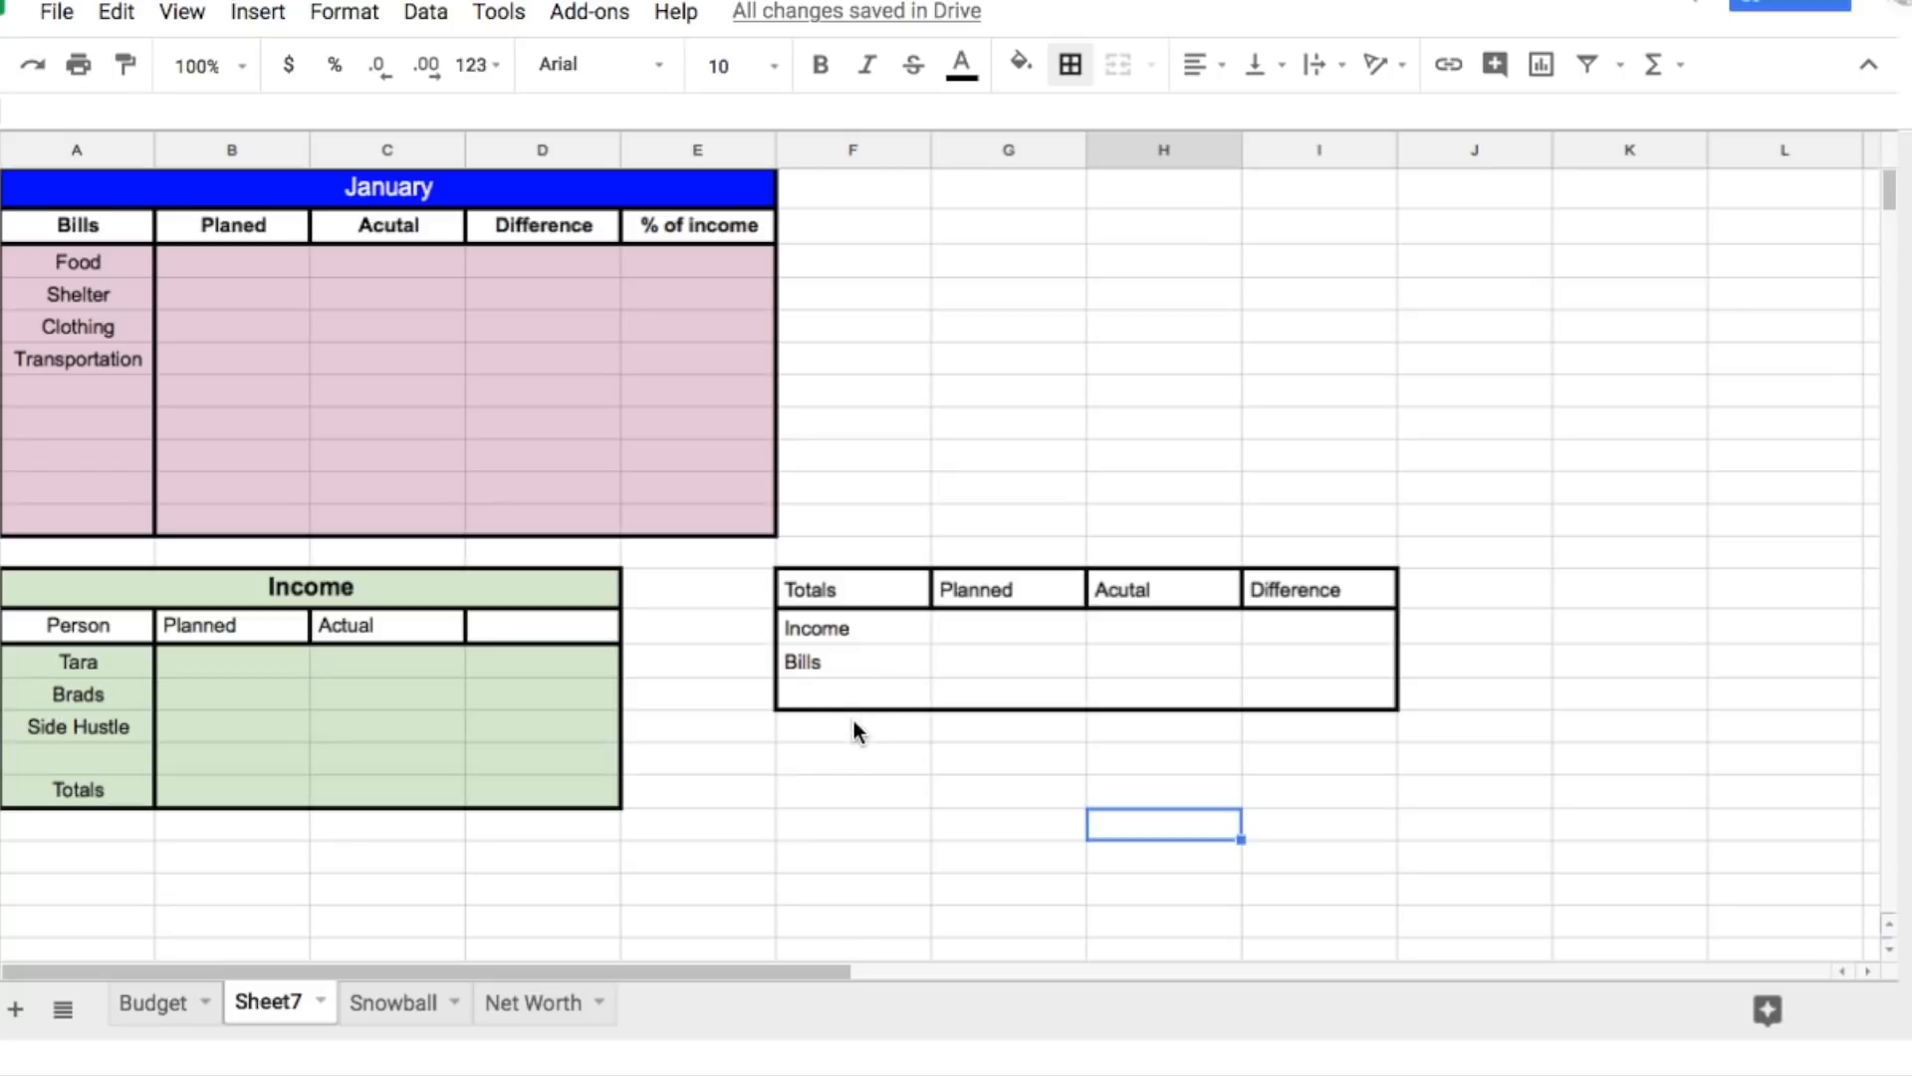
left_click_drag(882, 694, 1281, 704)
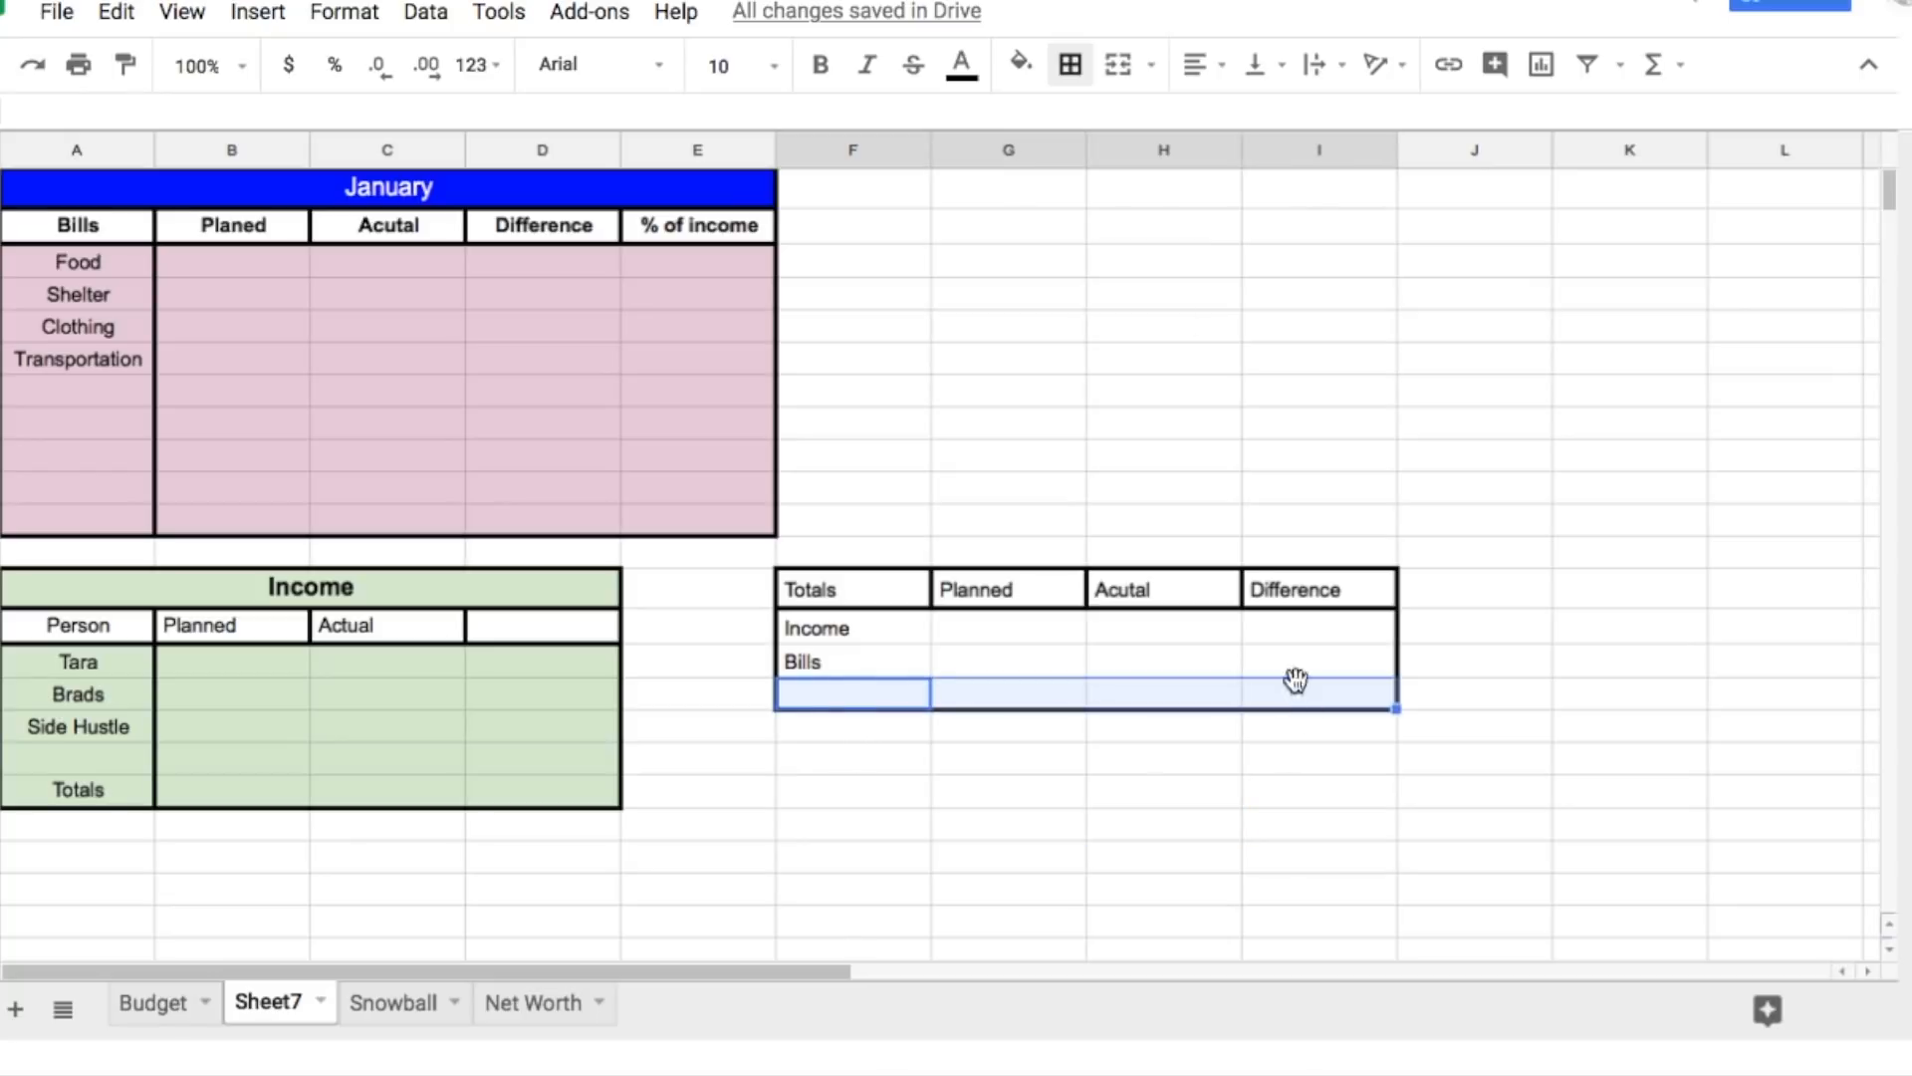
left_click(1076, 68)
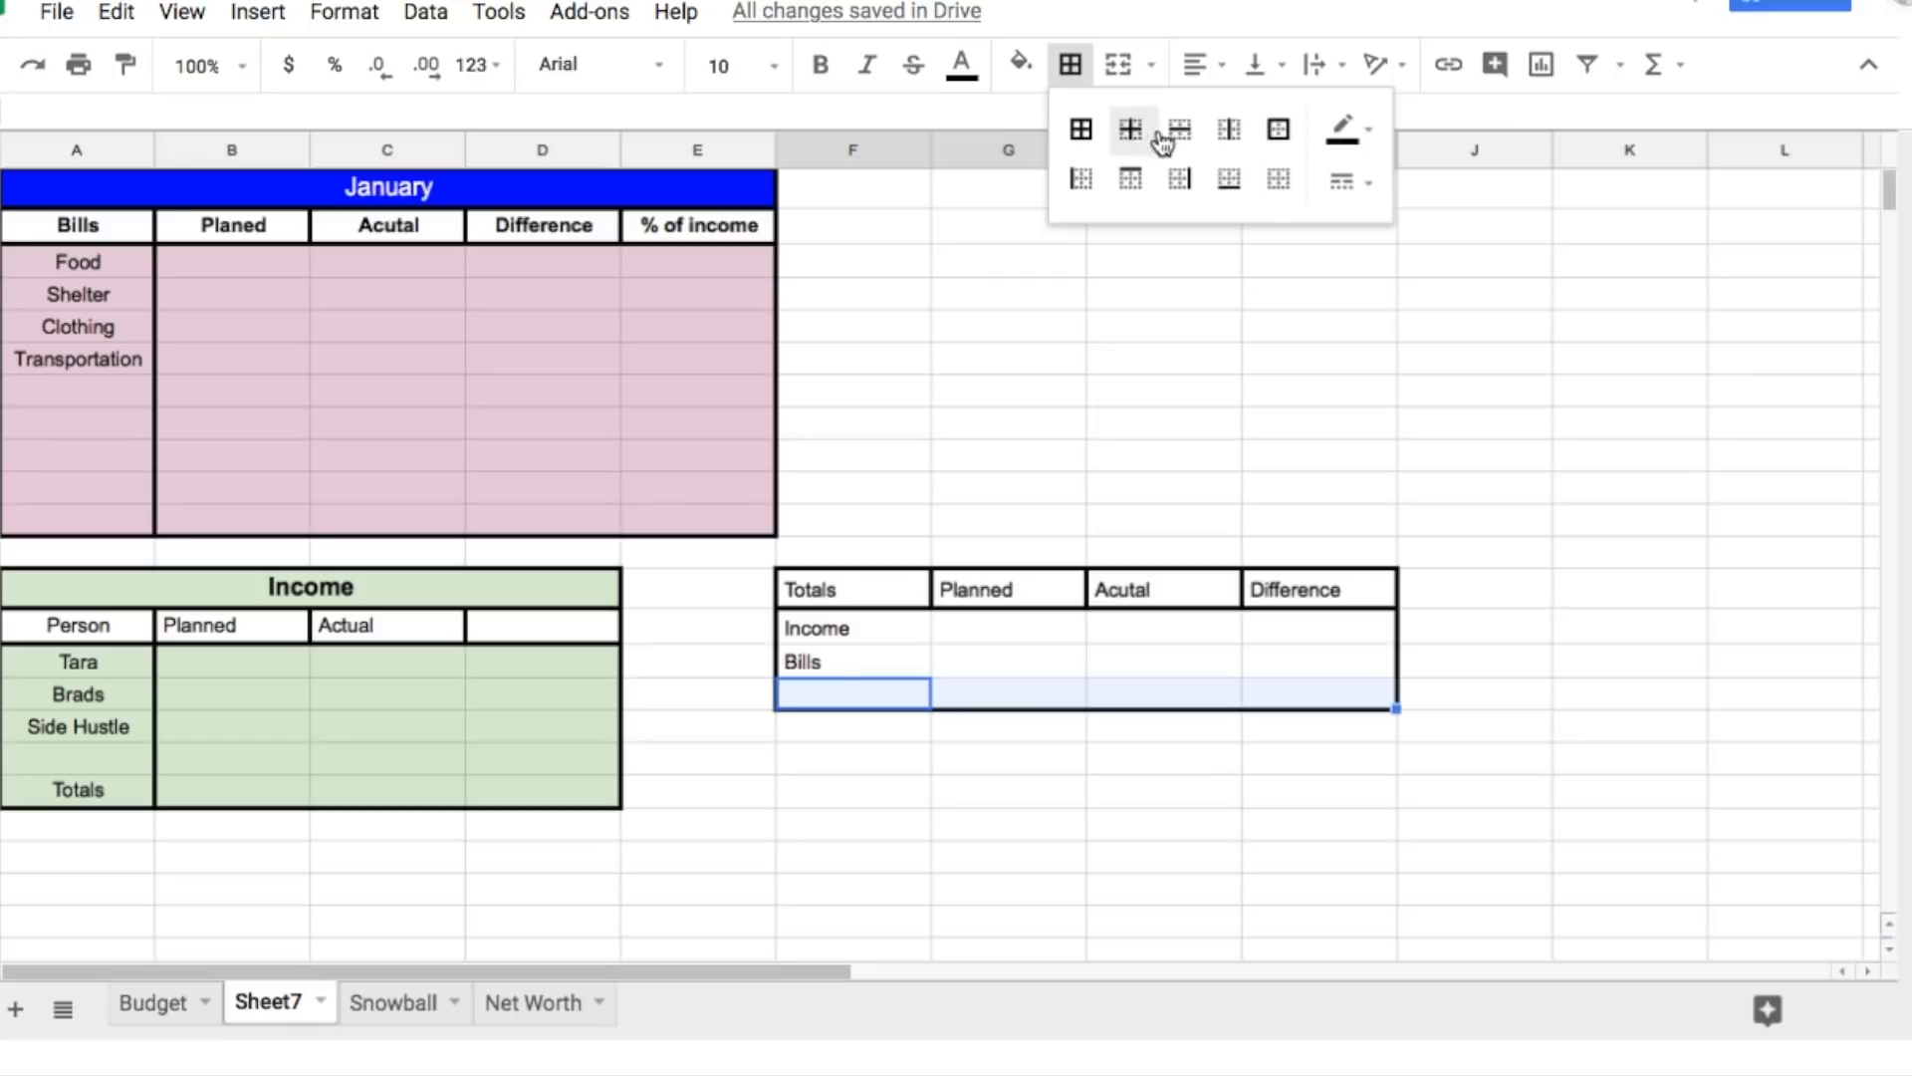
left_click(1280, 182)
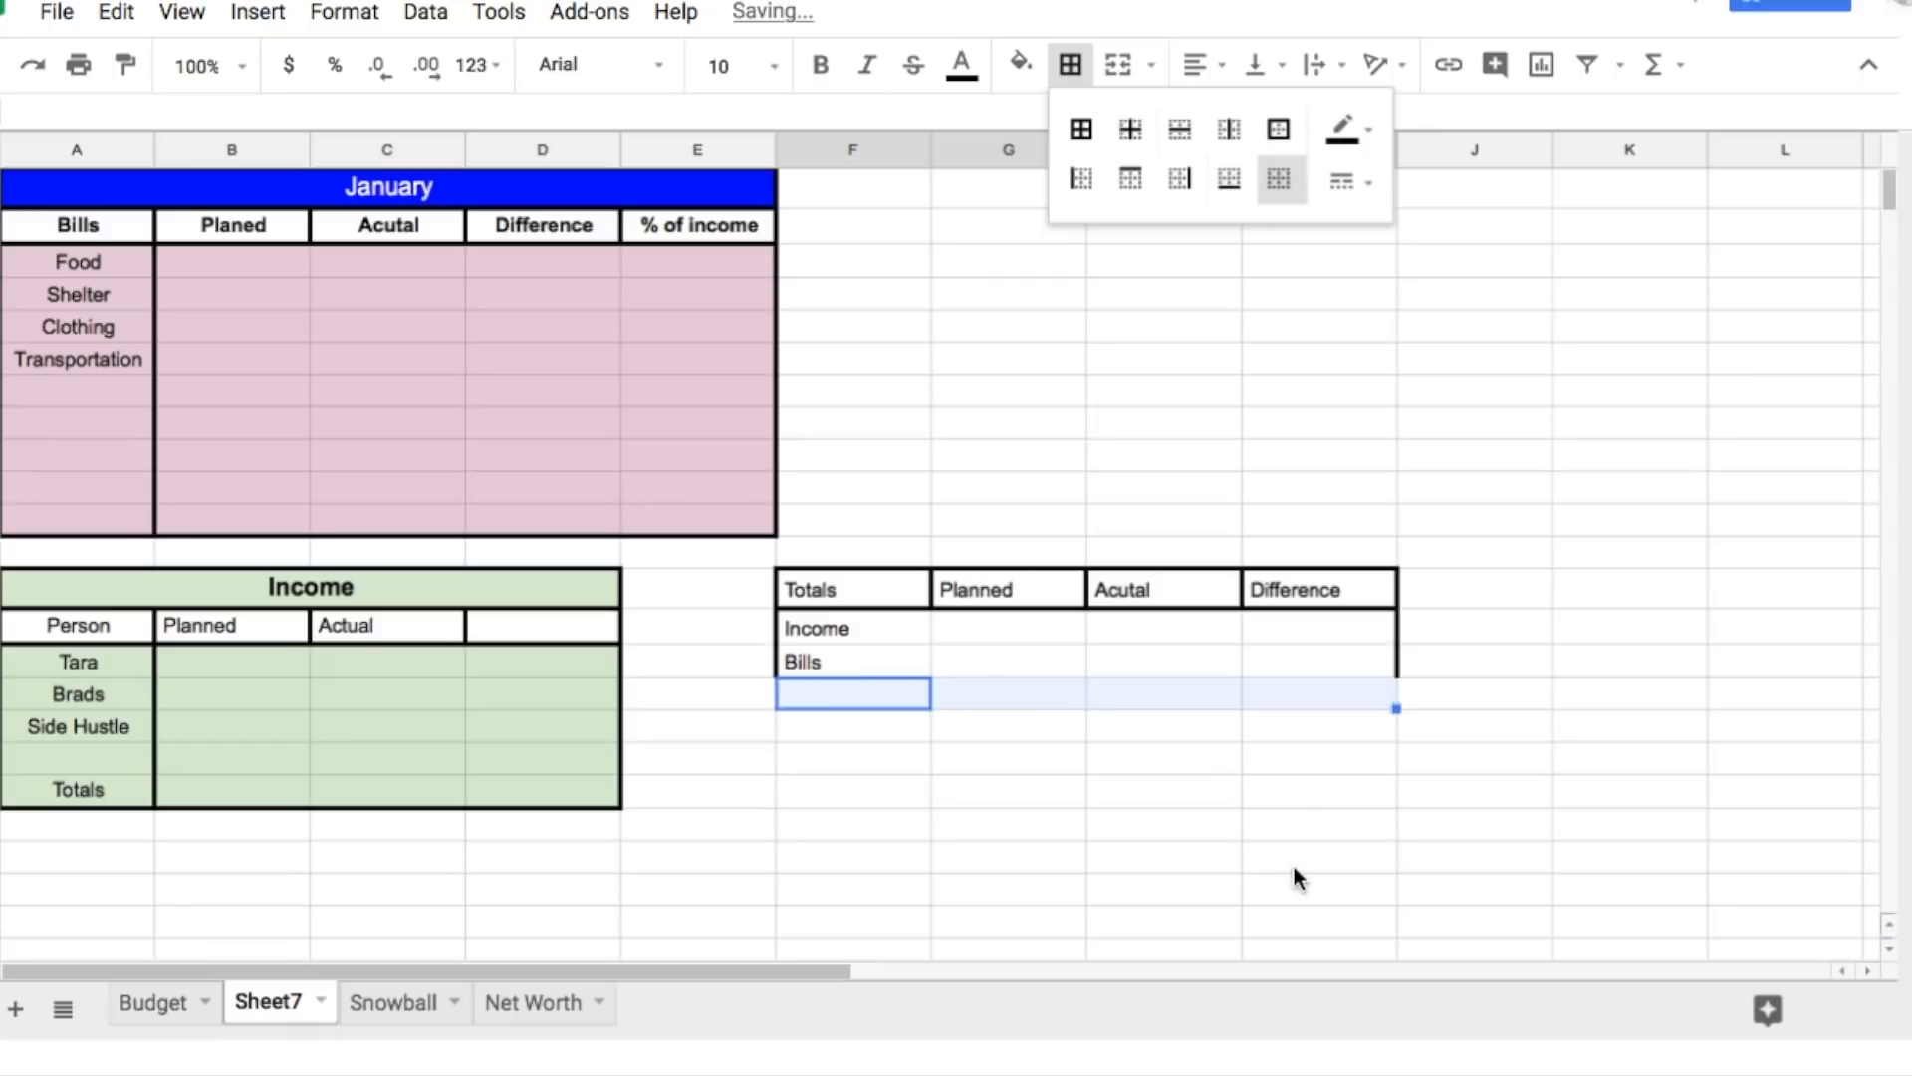
left_click(1294, 863)
Step: Extend the totals table down one row by adding bottom, left and right borders around F16 through I17
left_click_drag(823, 705, 1283, 729)
left_click(1073, 67)
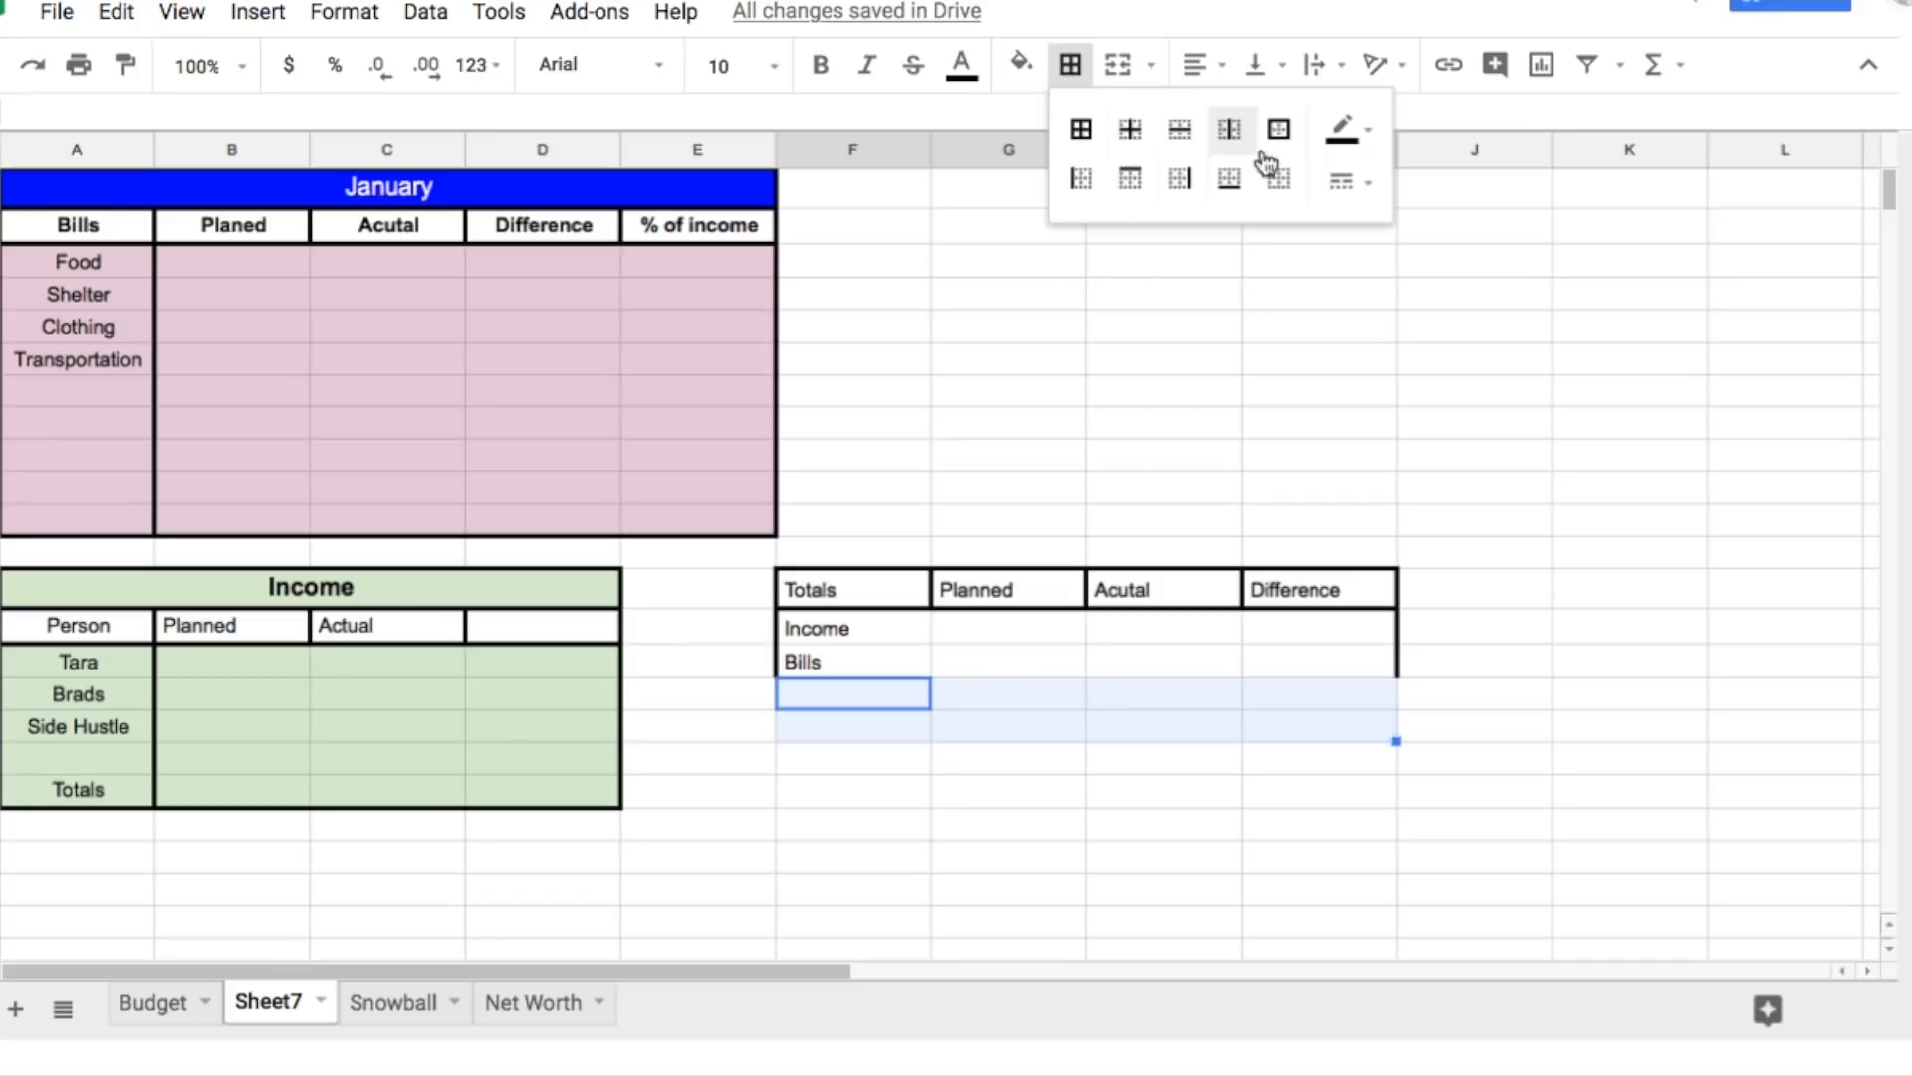
left_click(1231, 182)
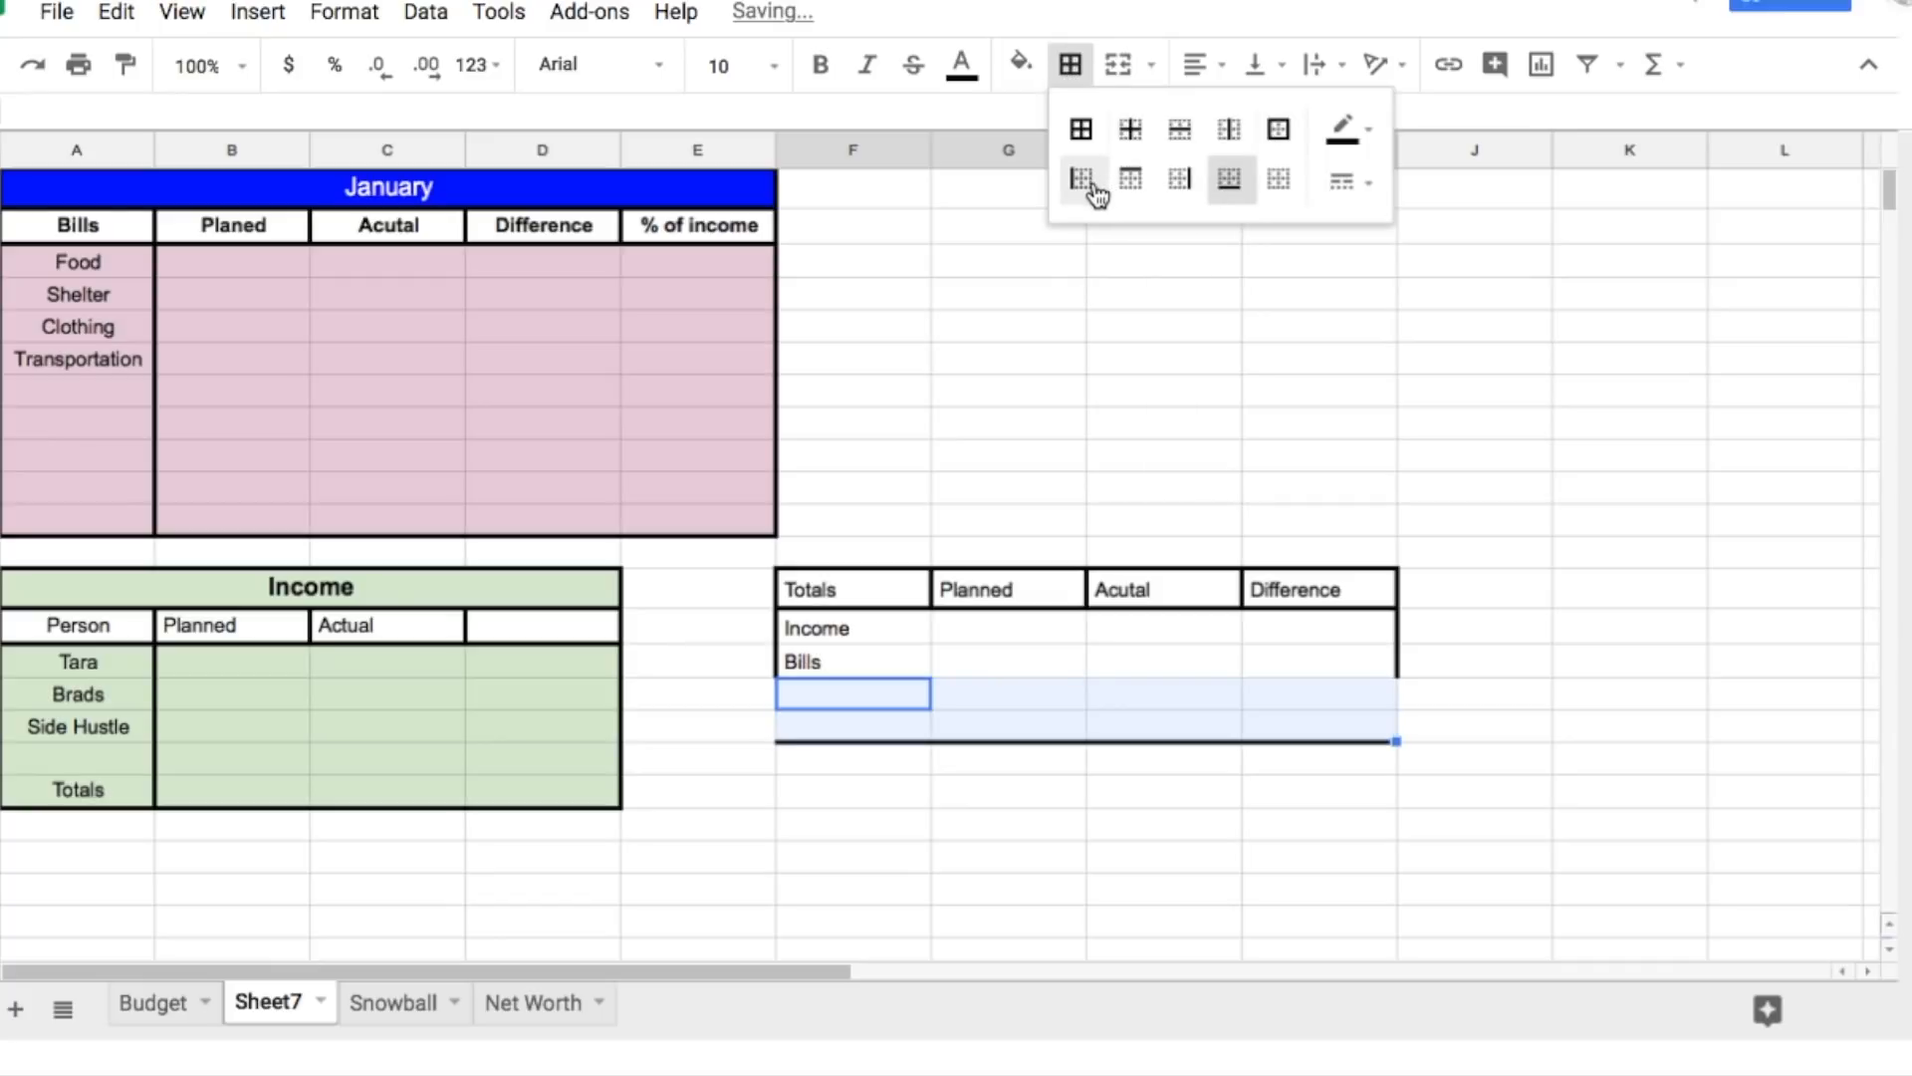
left_click(1083, 183)
left_click(1182, 189)
left_click(1429, 488)
Step: Enter Totals in F17 and, following the Budget sheet's totals block, Actual Net in H17
left_click(884, 727)
type("Totals")
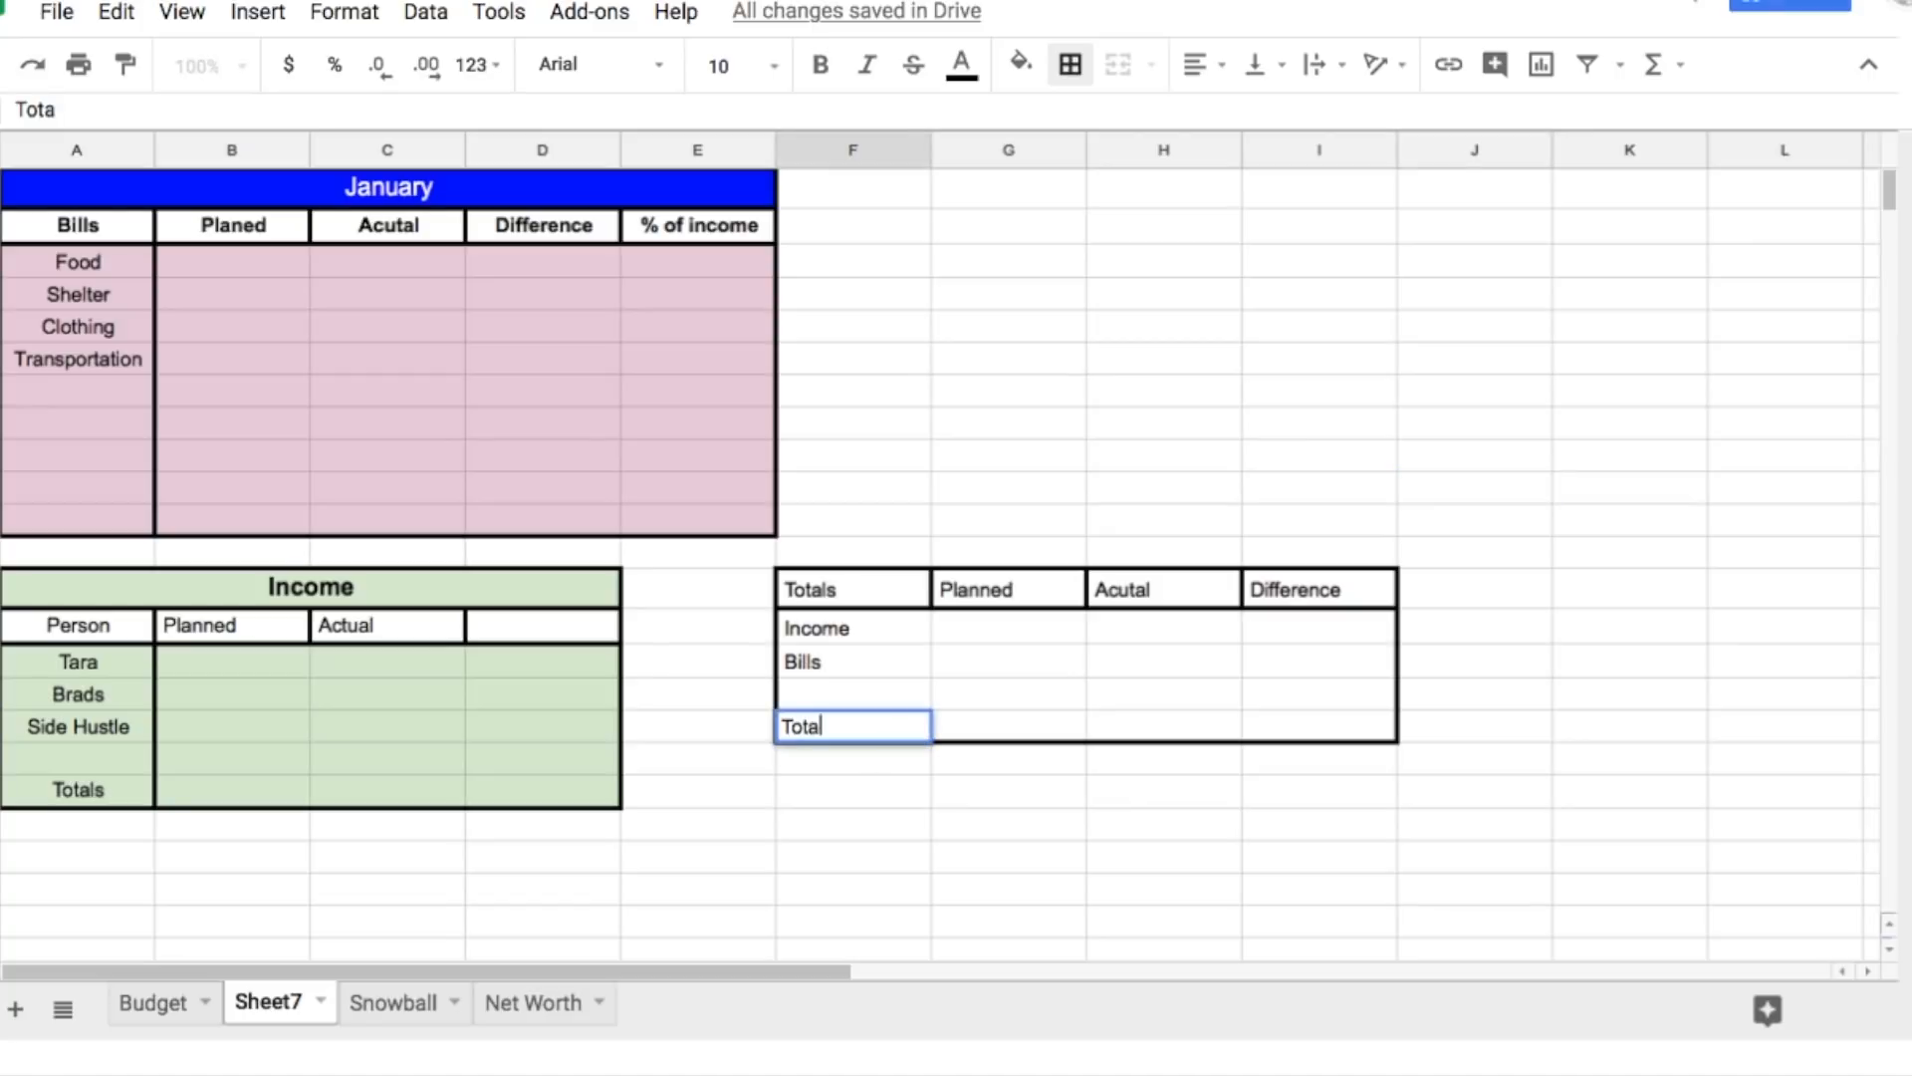
key("Tab")
key("Tab")
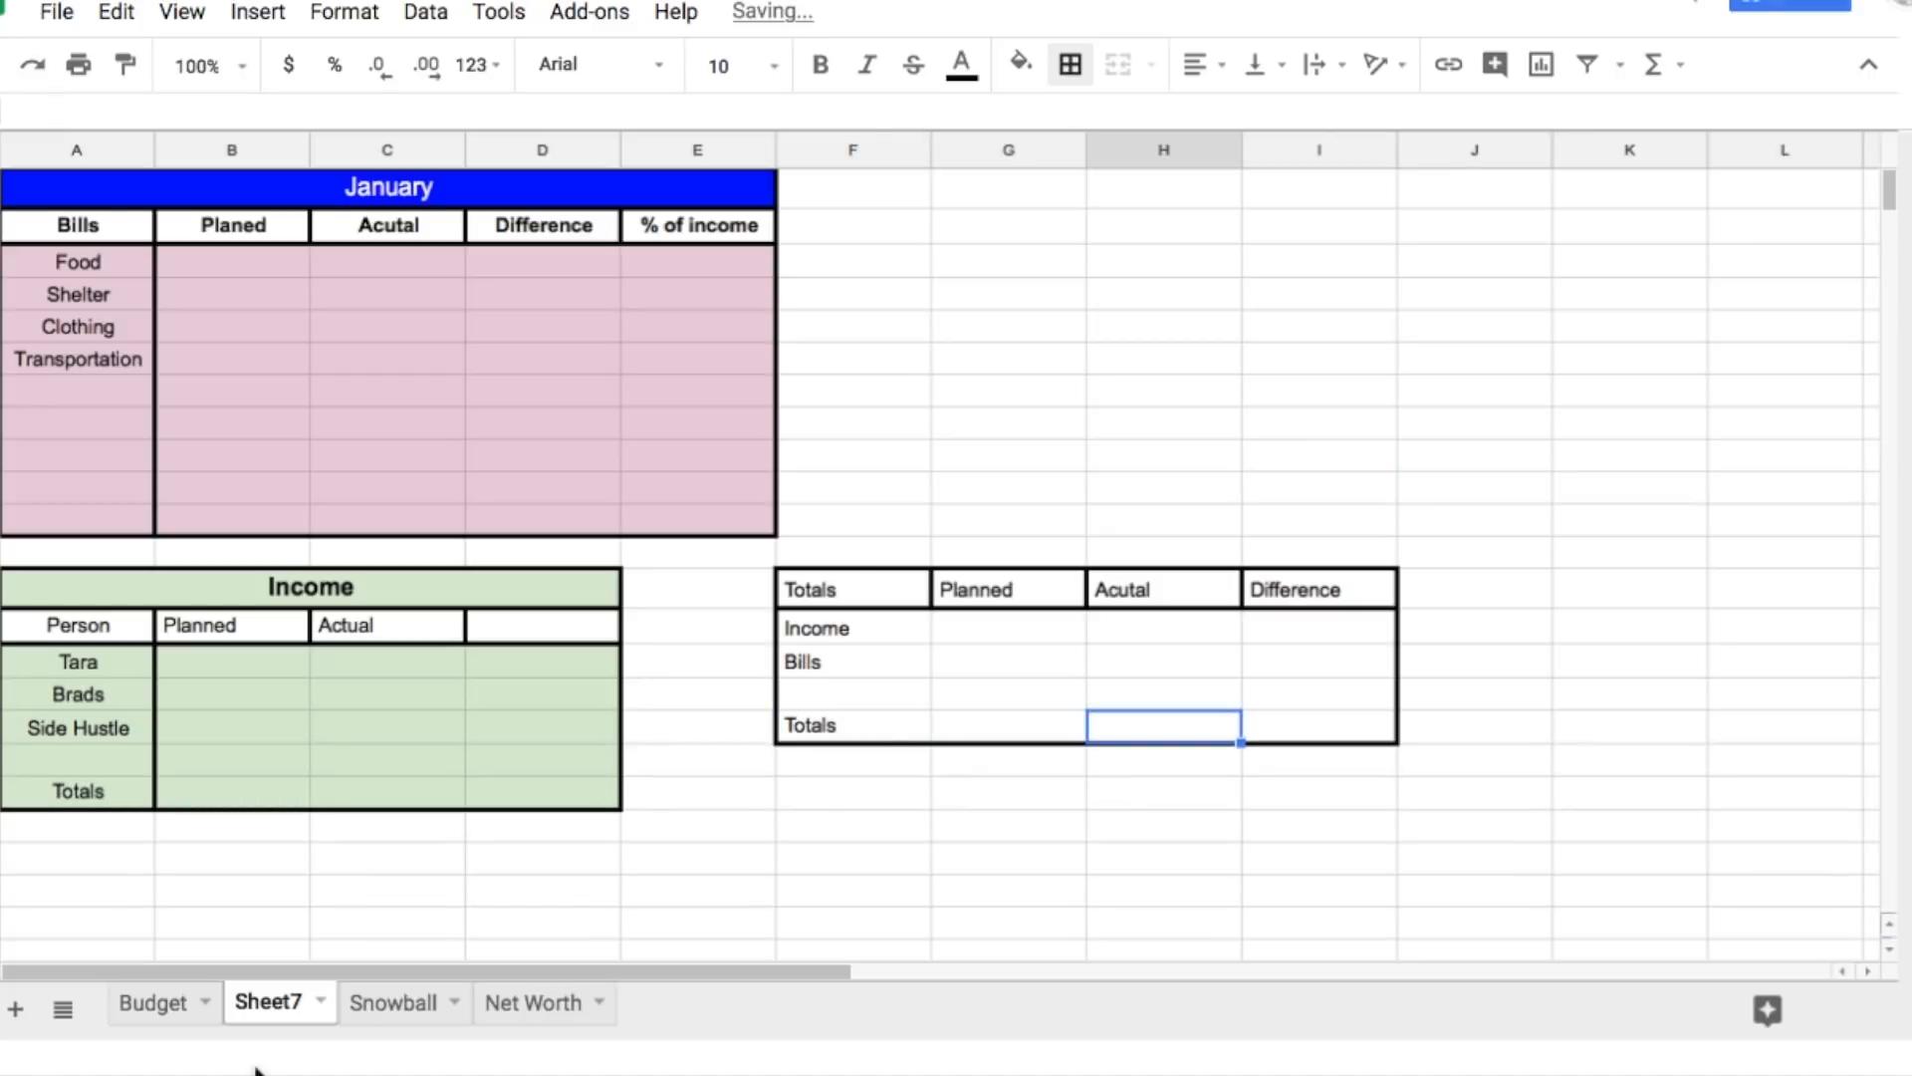
left_click(145, 1004)
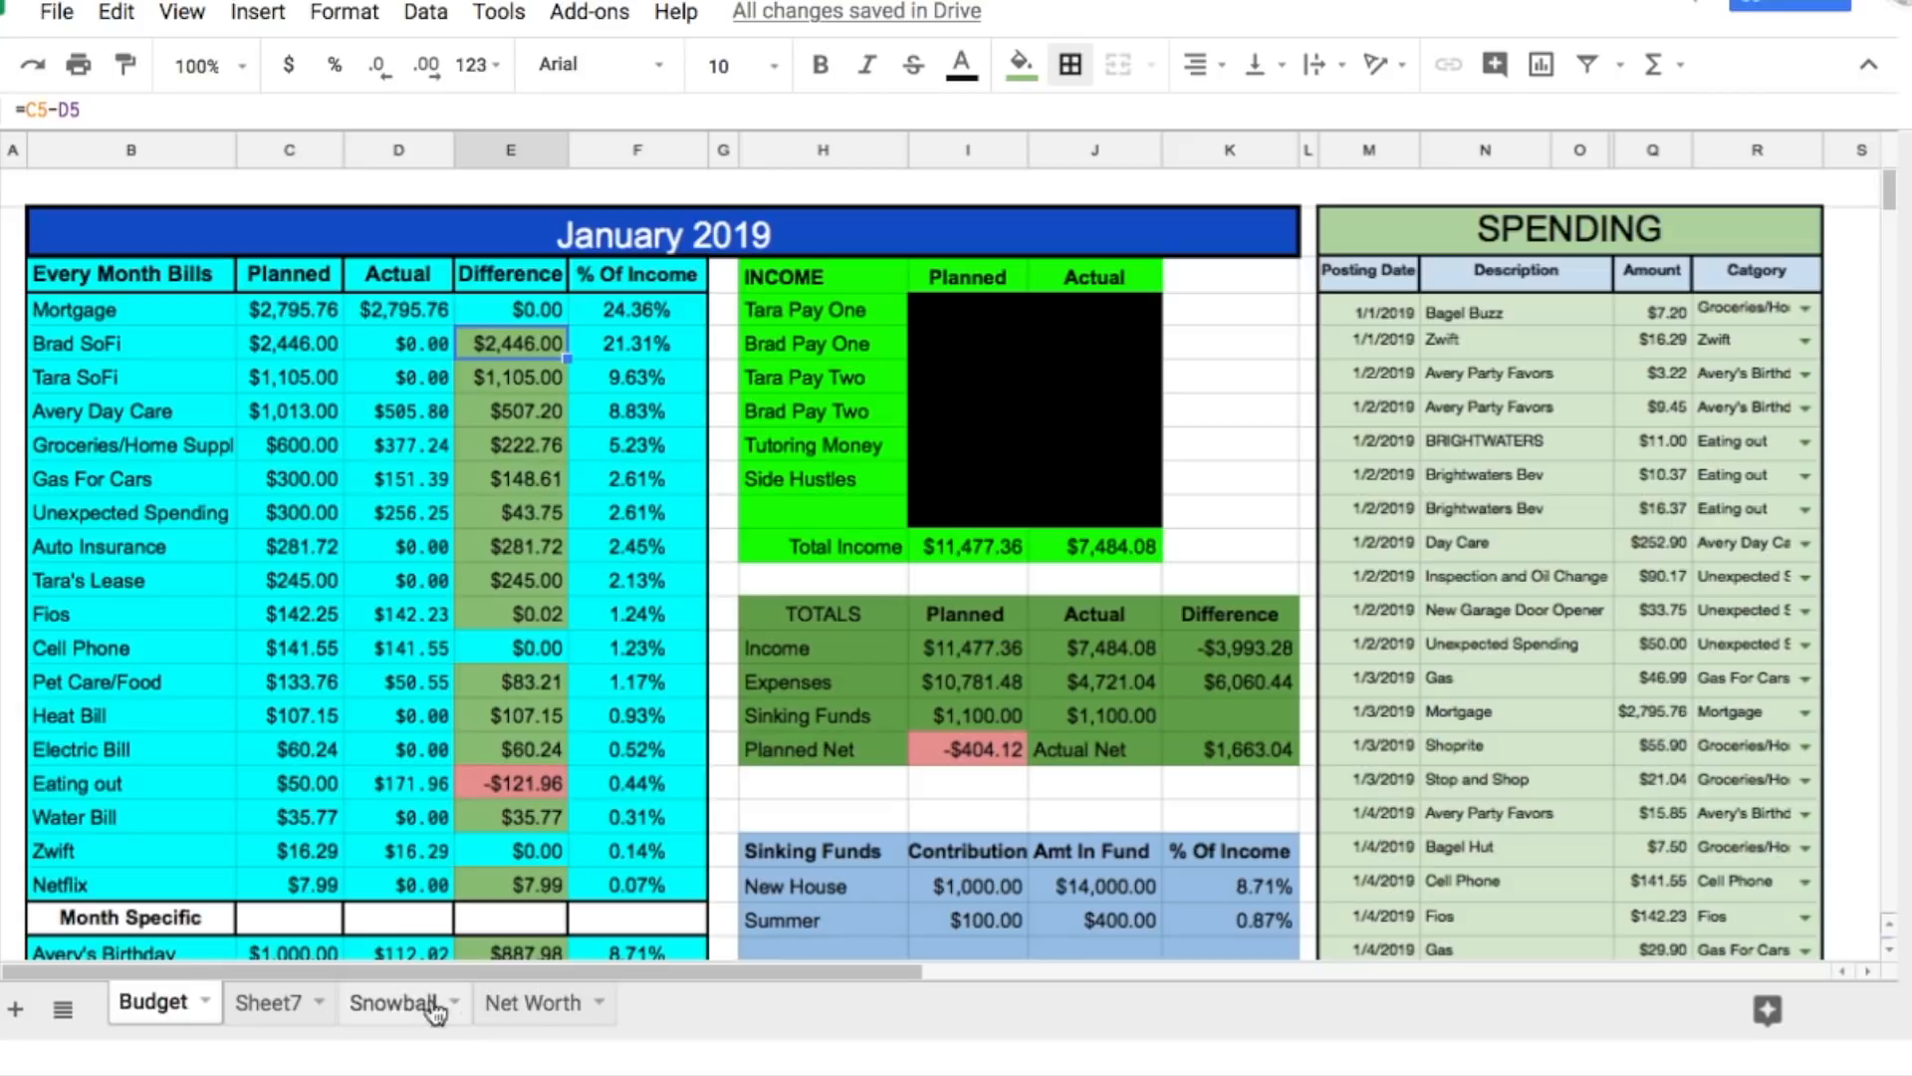
left_click(267, 1004)
type("Adtual Net")
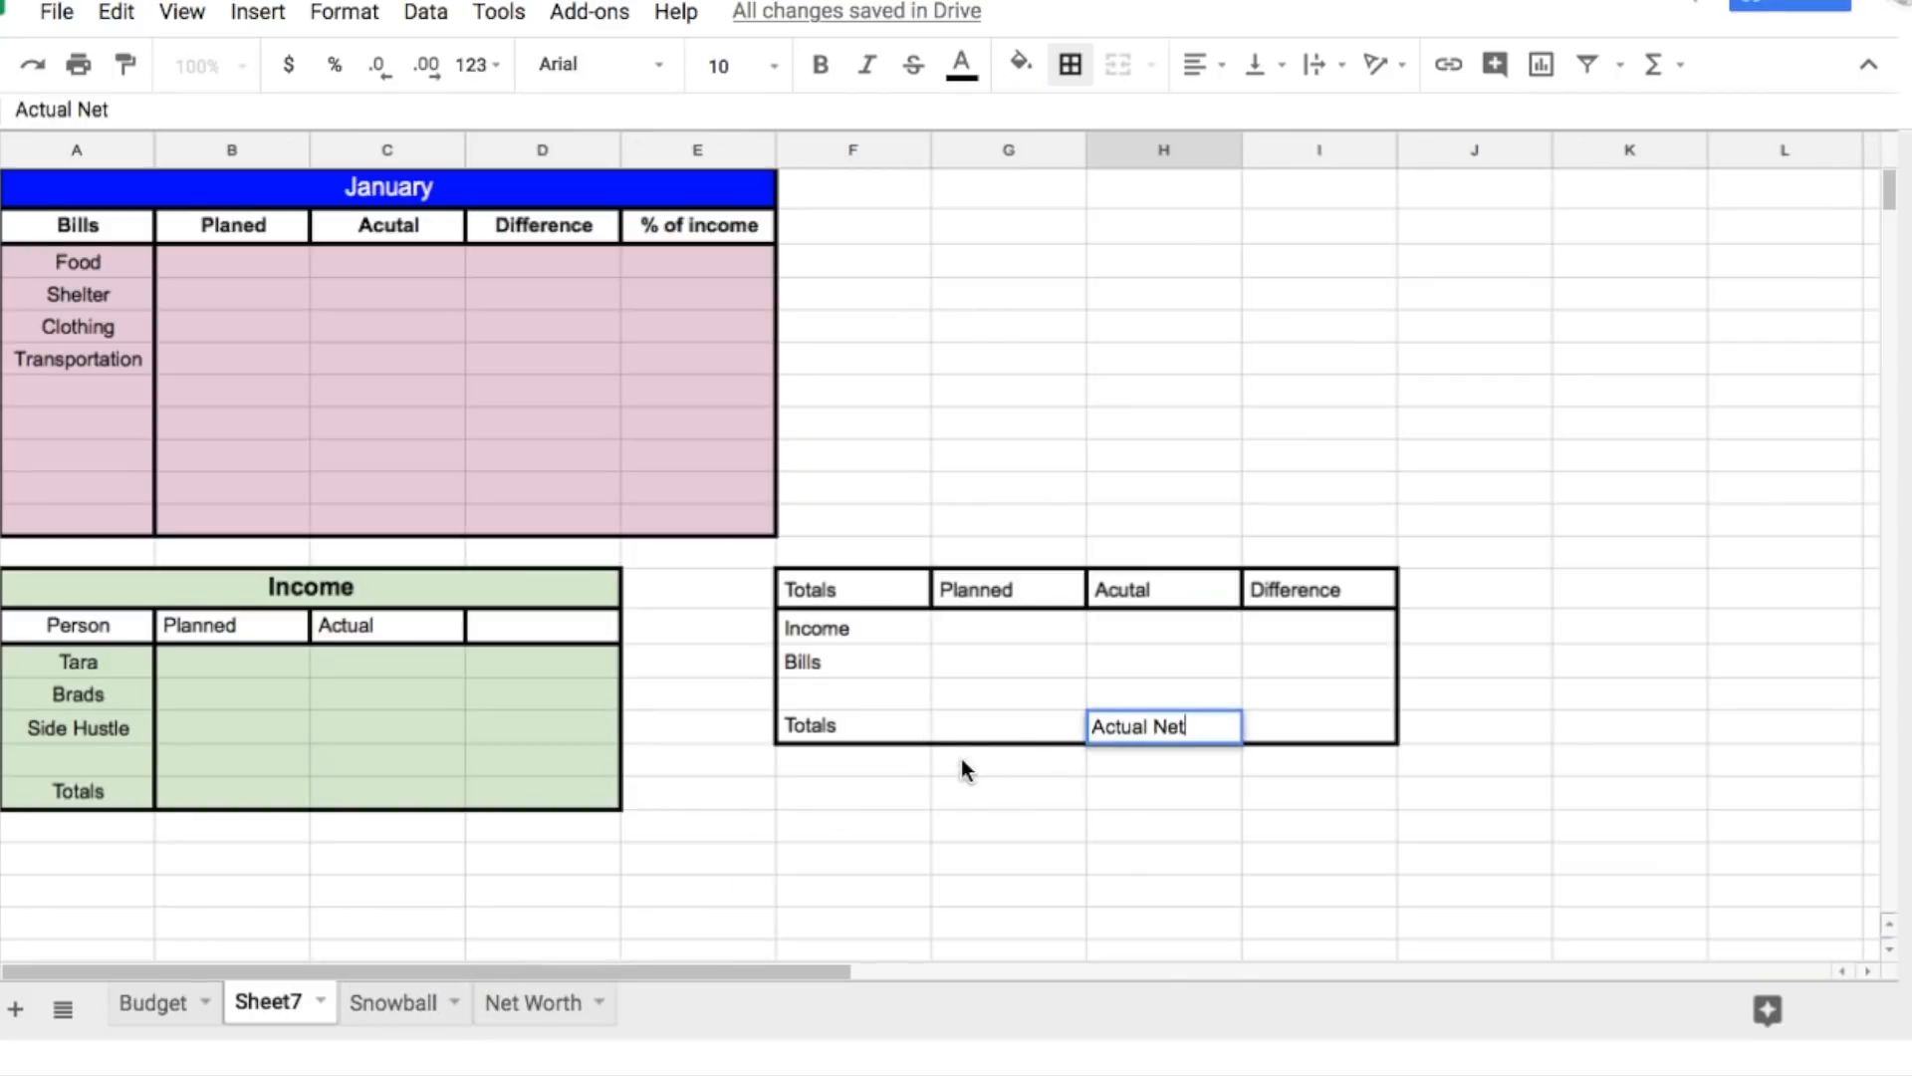
Step: Apply an outer border to the table's last row, cells F17 through I17
left_click_drag(894, 720, 1276, 720)
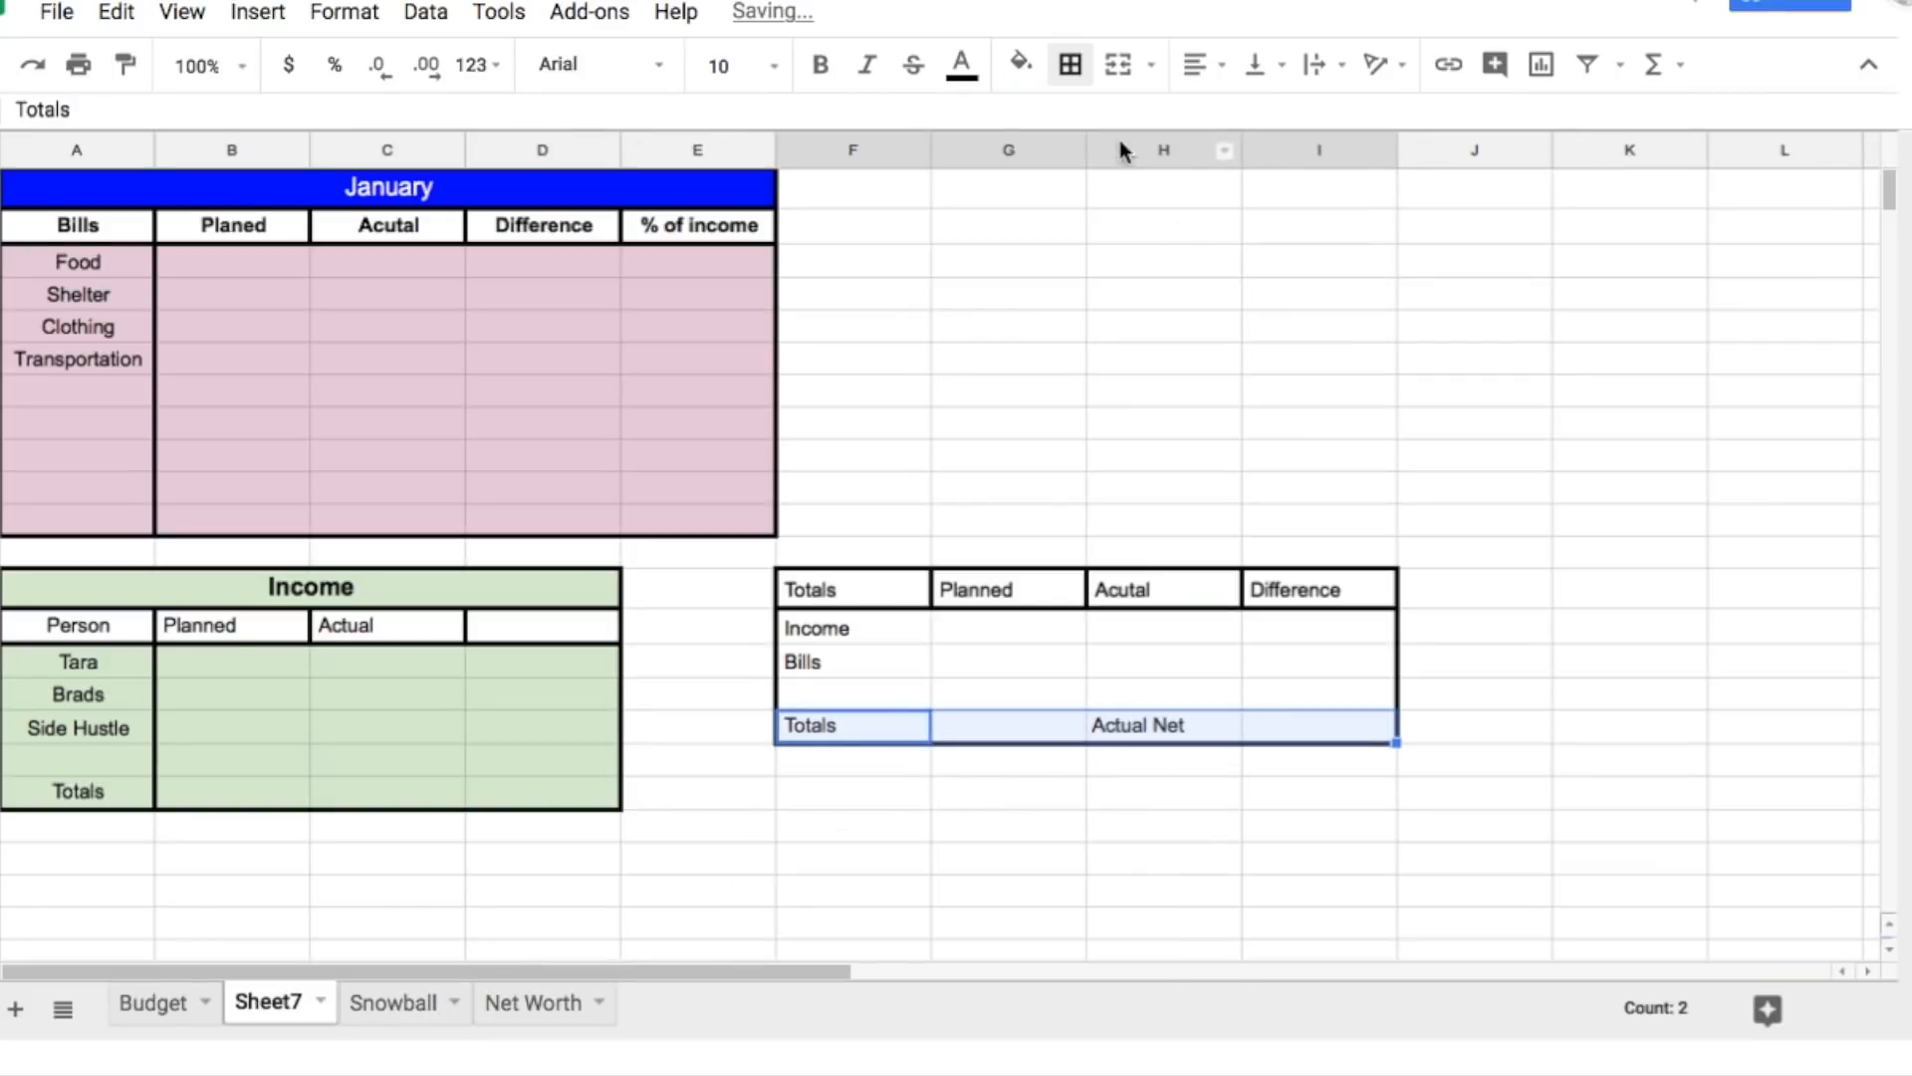
left_click(1074, 70)
left_click(1279, 129)
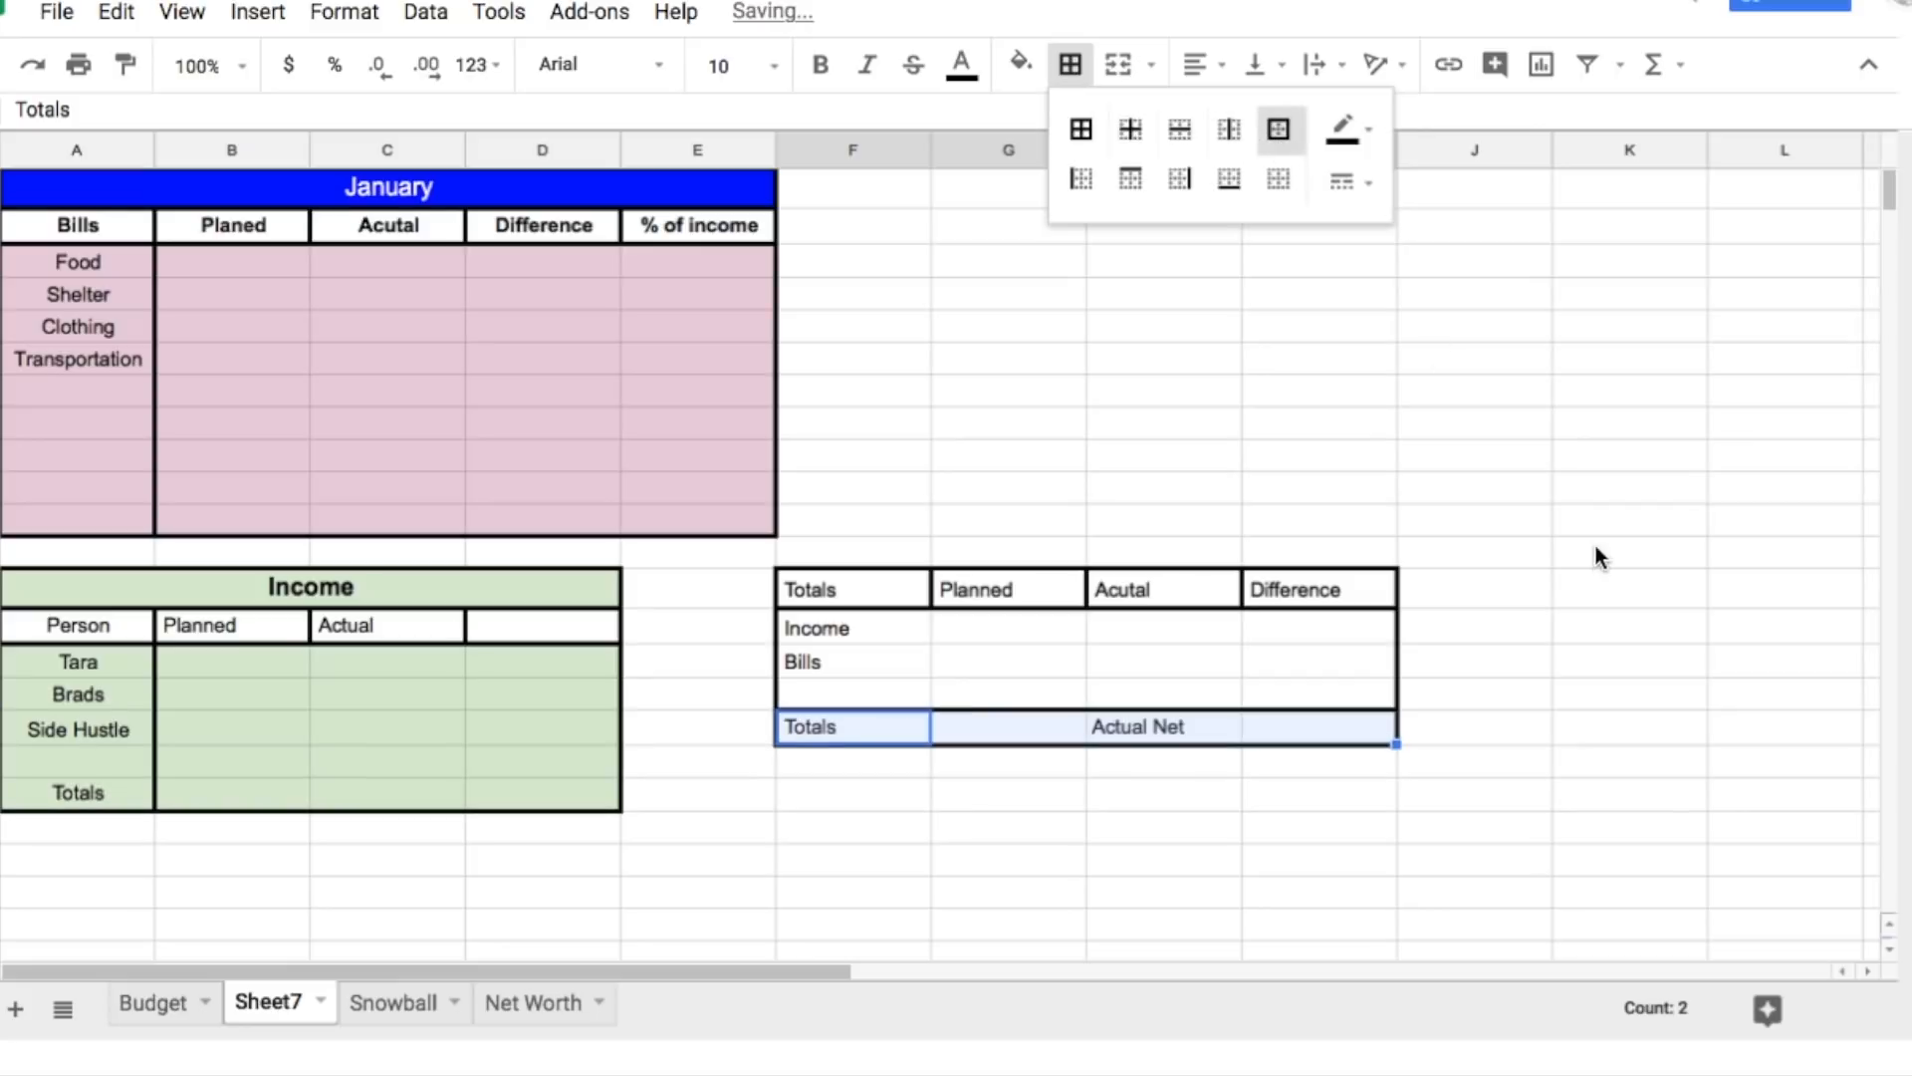
left_click(1592, 542)
Step: Add a right border to the label cells F14 through F16 of the totals table
left_click_drag(885, 629, 924, 692)
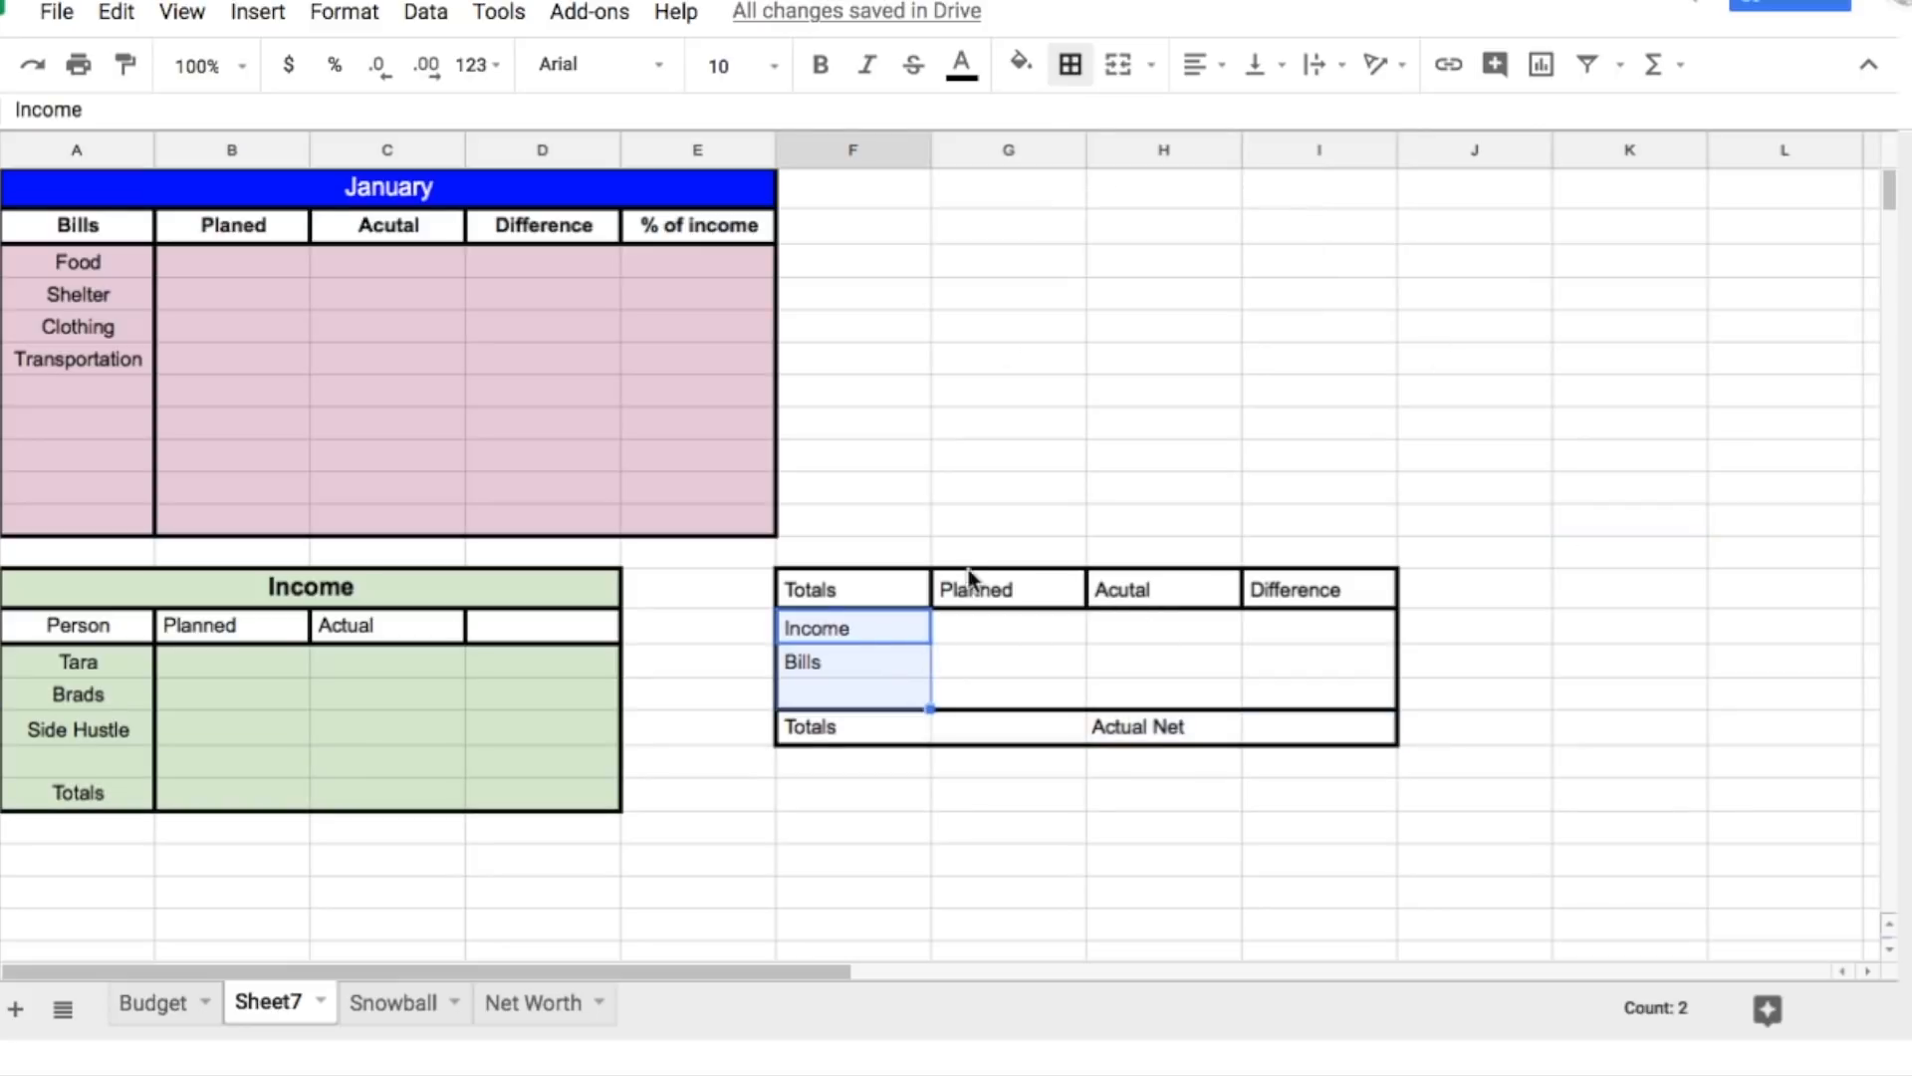
left_click(1056, 88)
left_click(1171, 182)
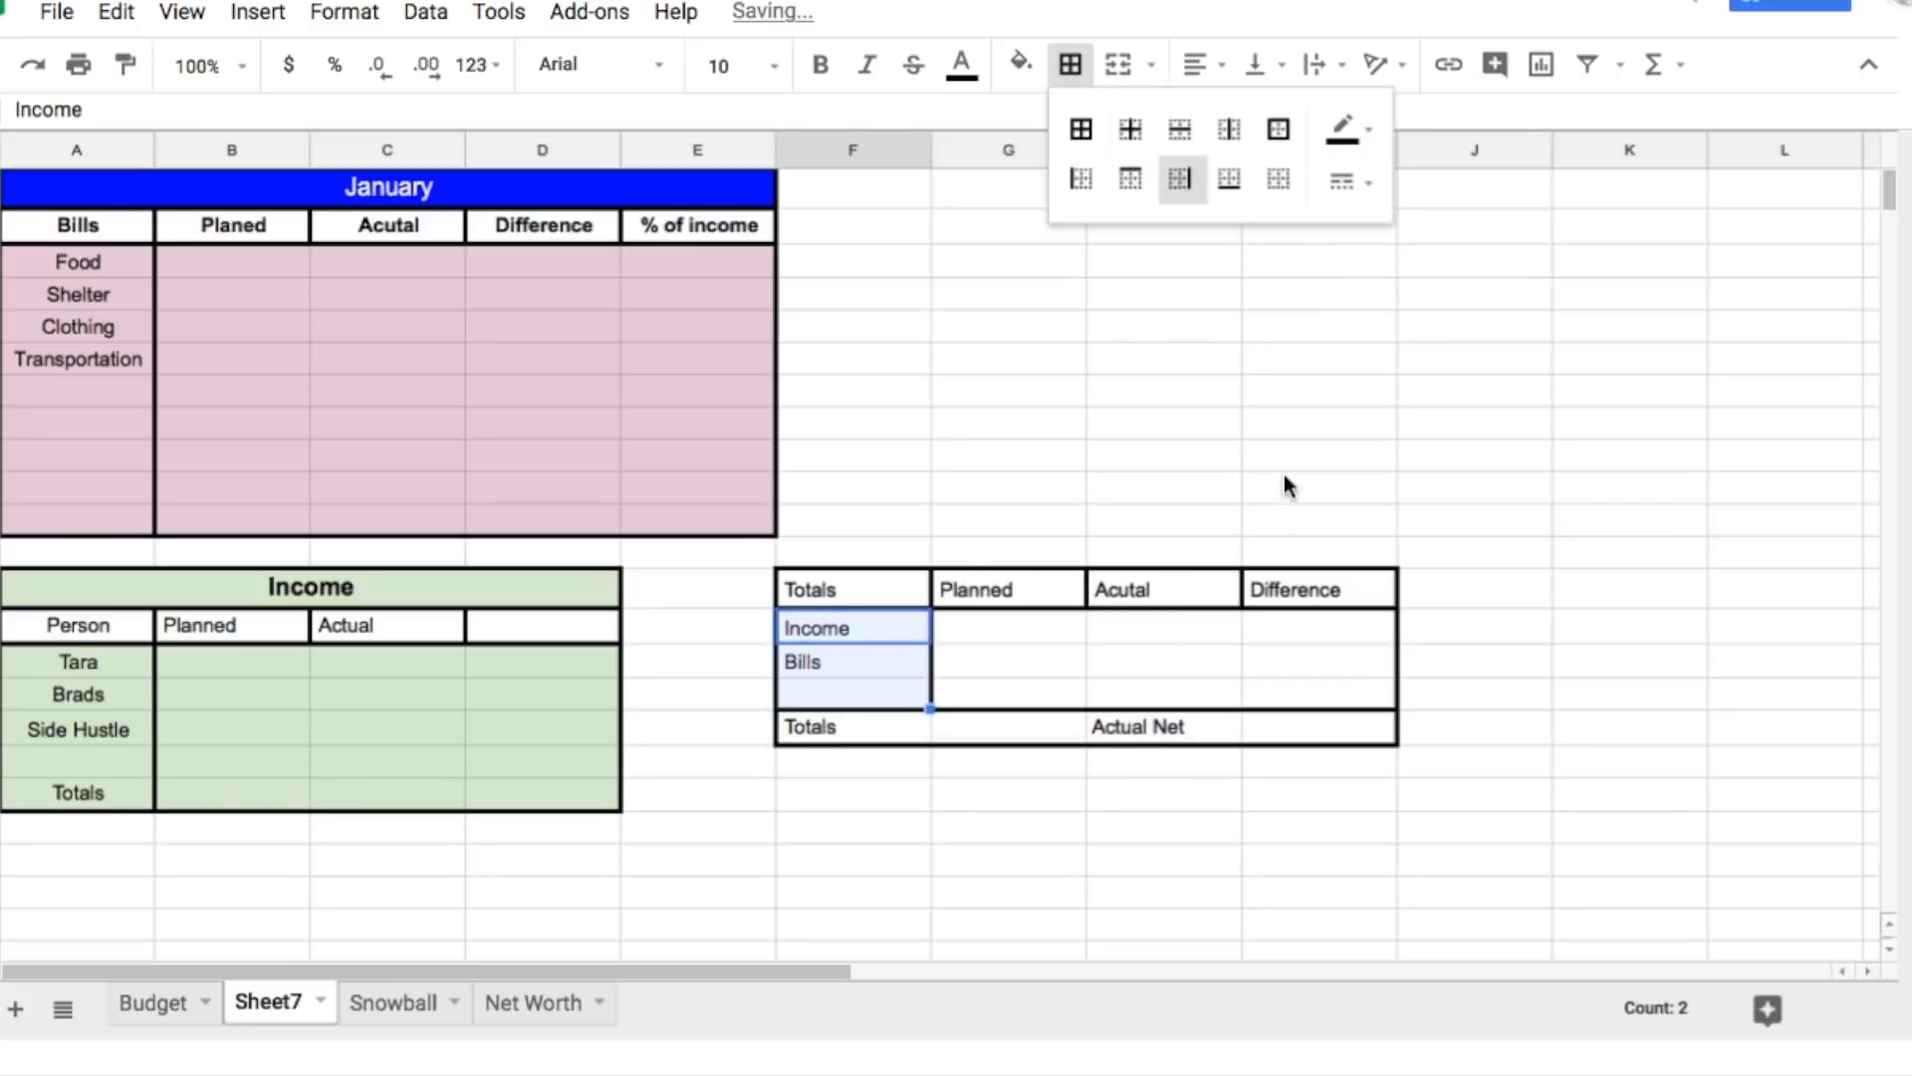
left_click(1163, 488)
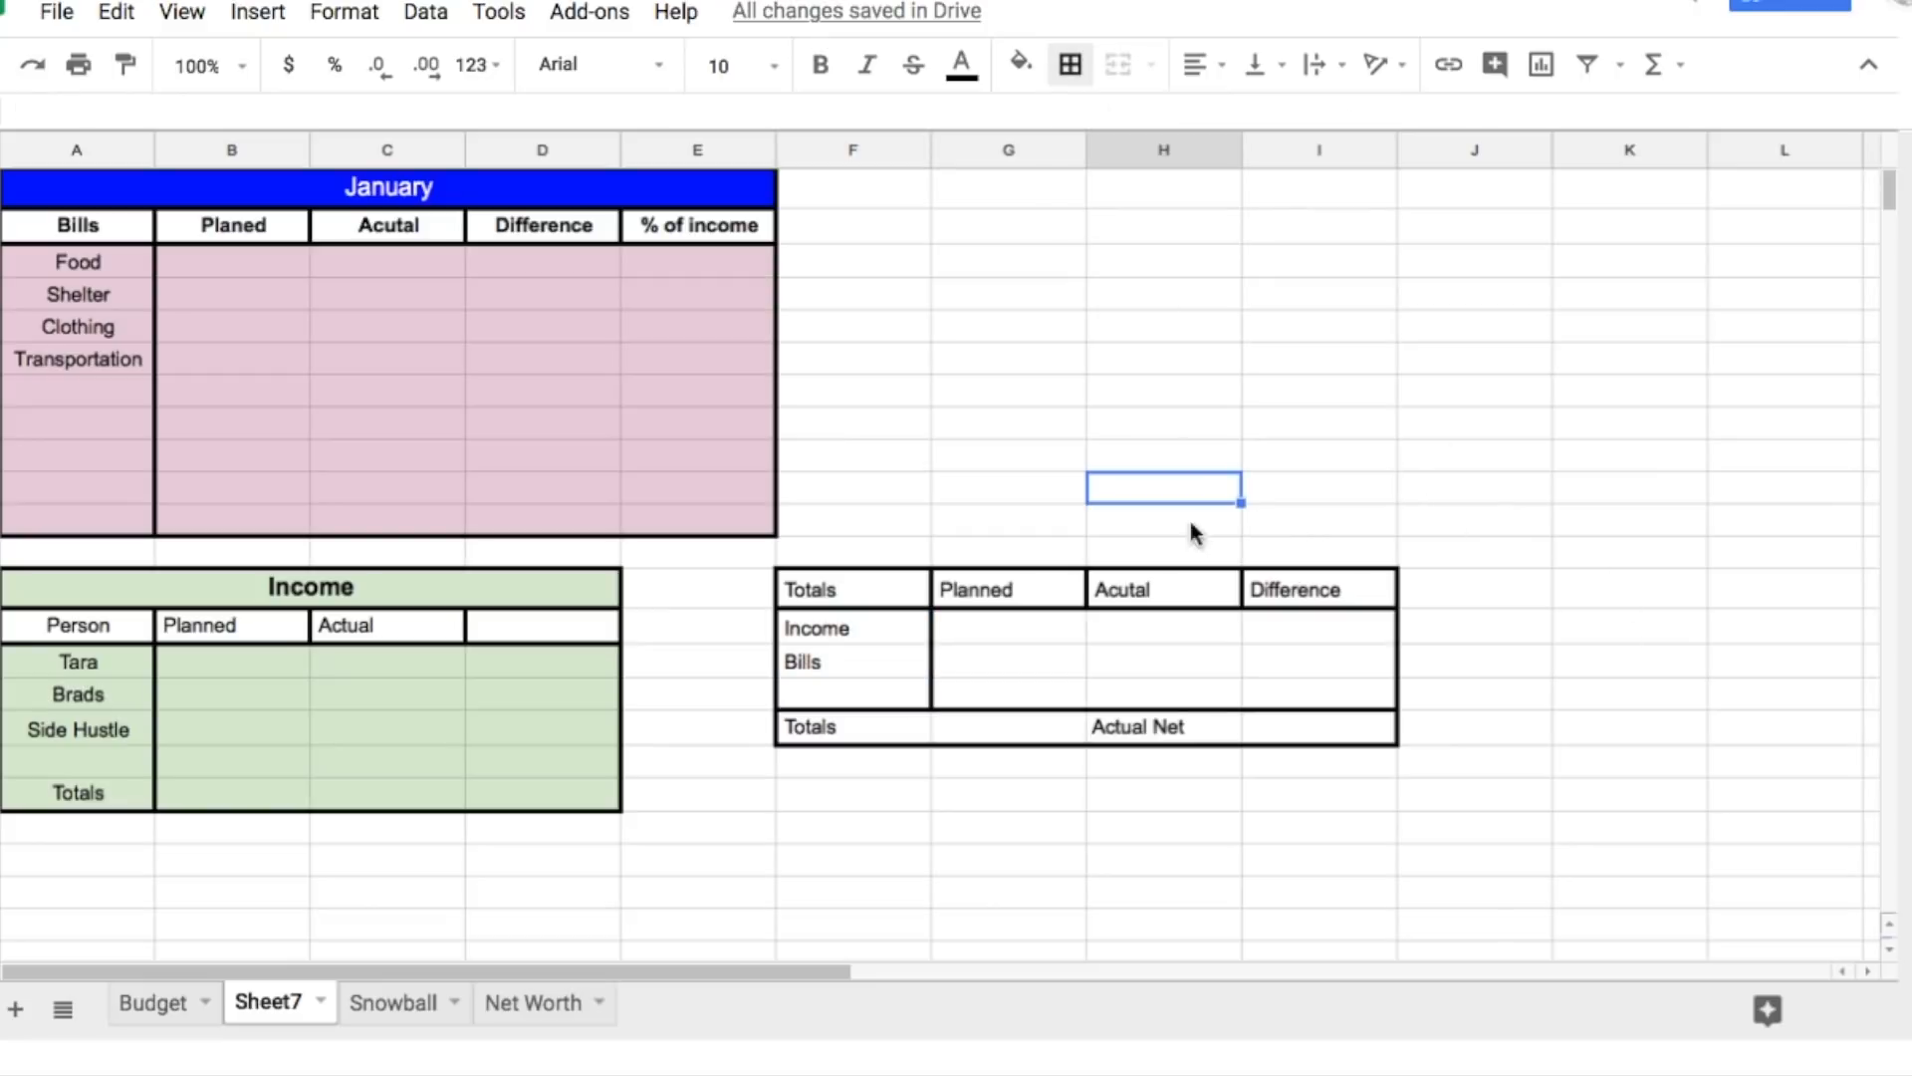
left_click(1654, 460)
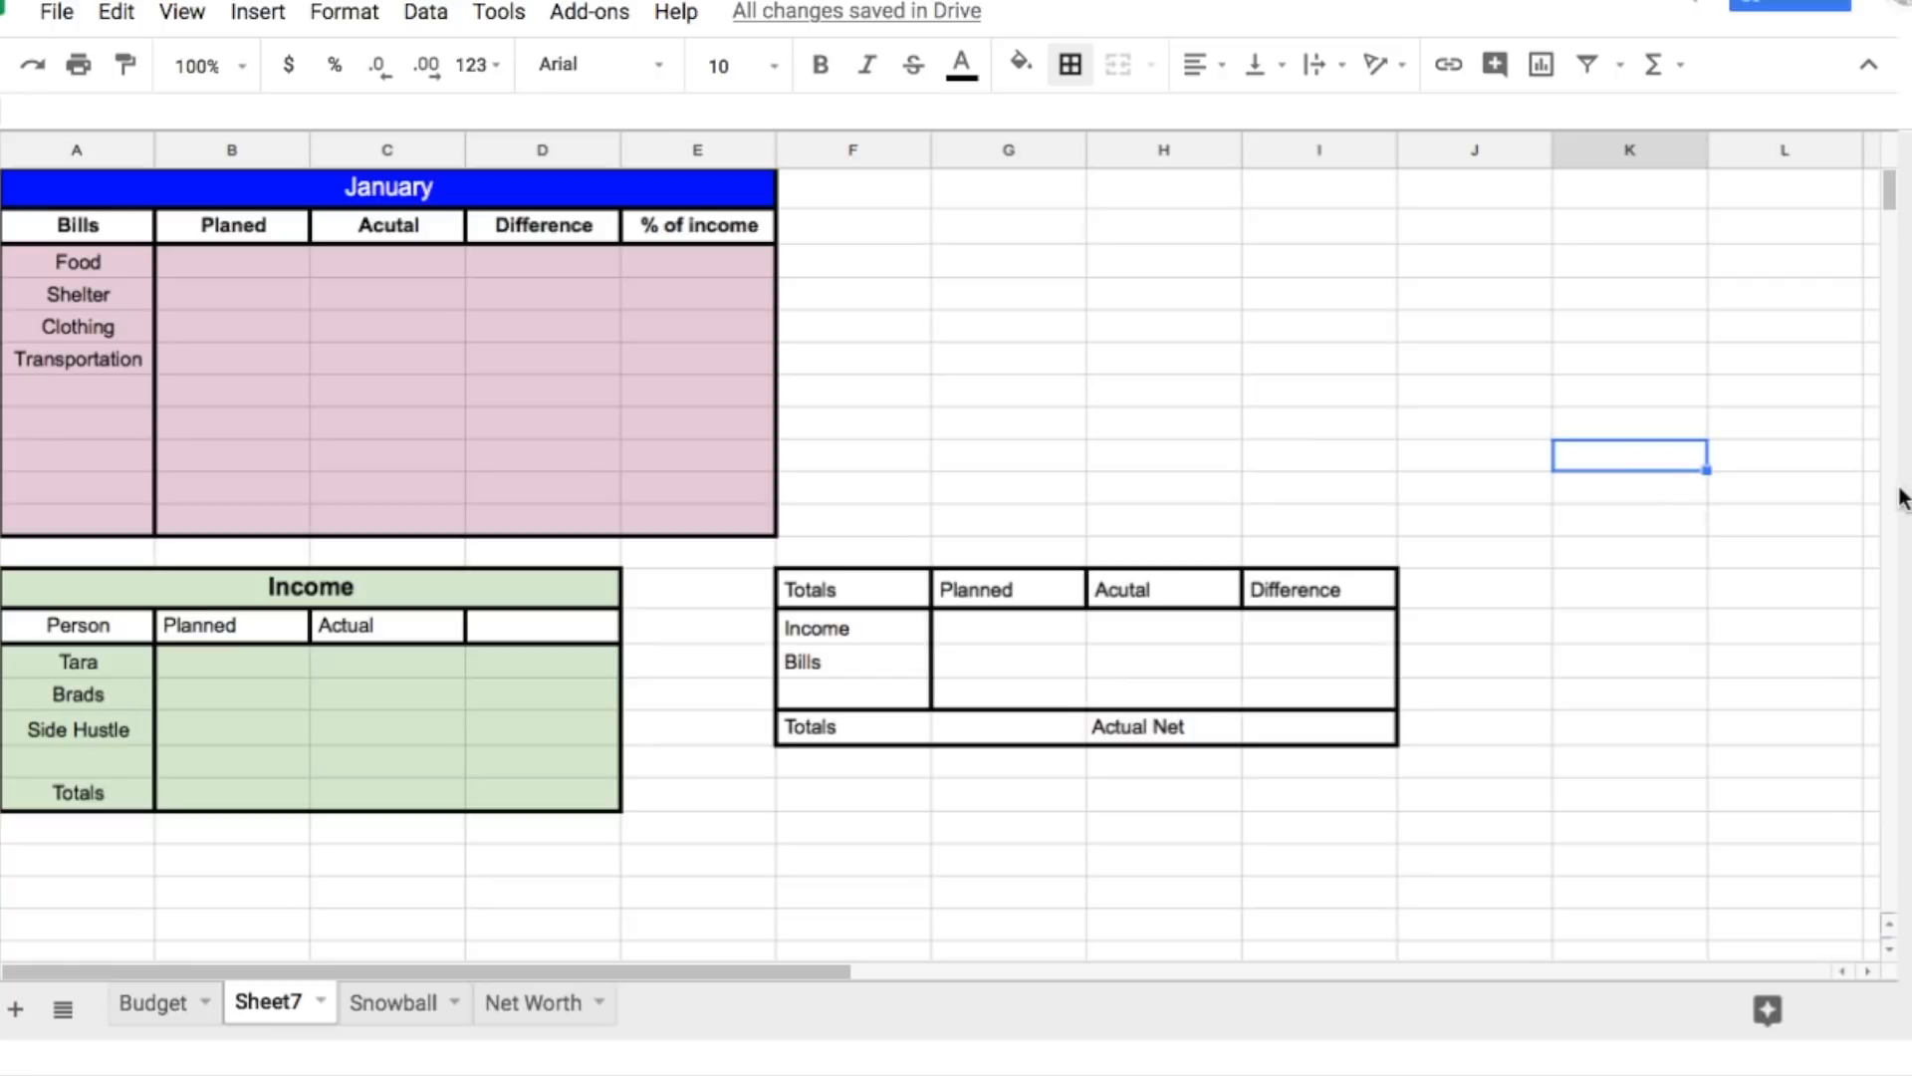
Step: Try relocating the totals table to H5 through K9, and move the Income table away and back to its original place
left_click_drag(852, 588, 1401, 744)
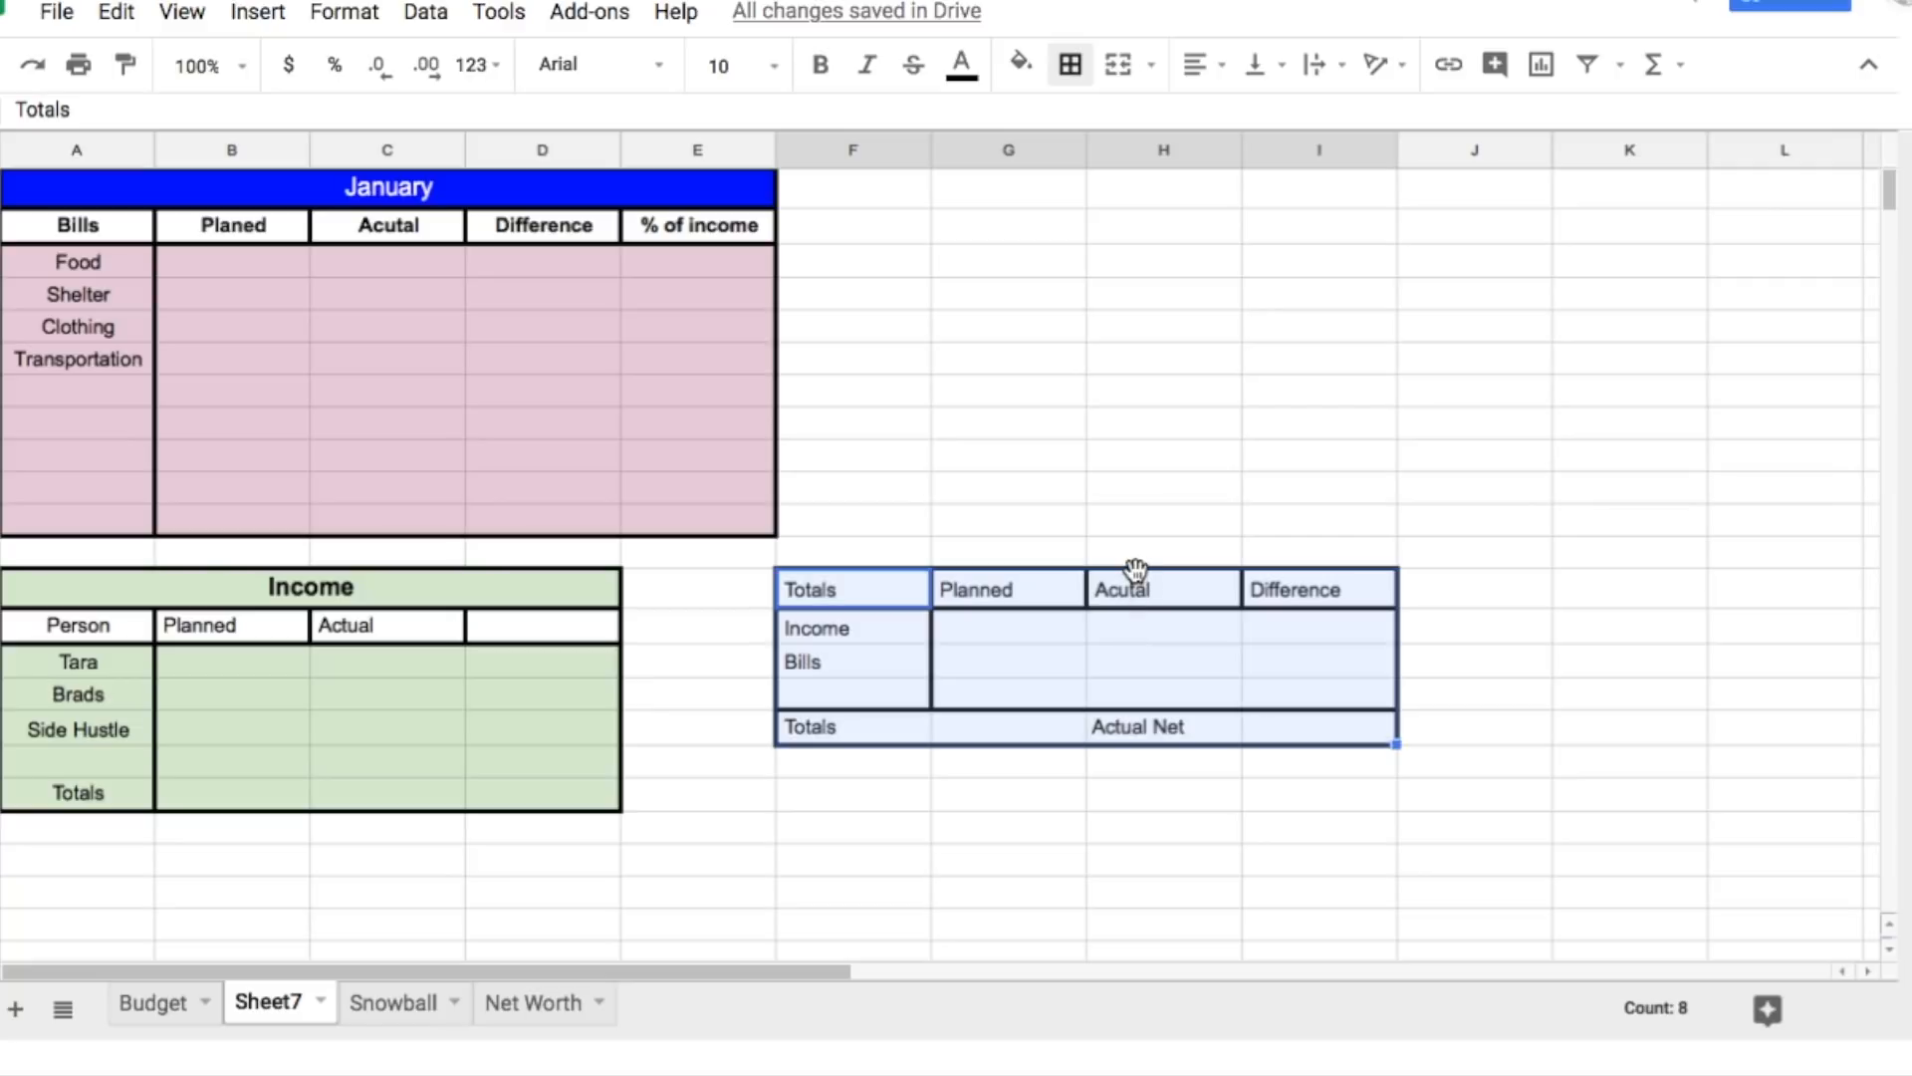
left_click_drag(1135, 569, 1429, 321)
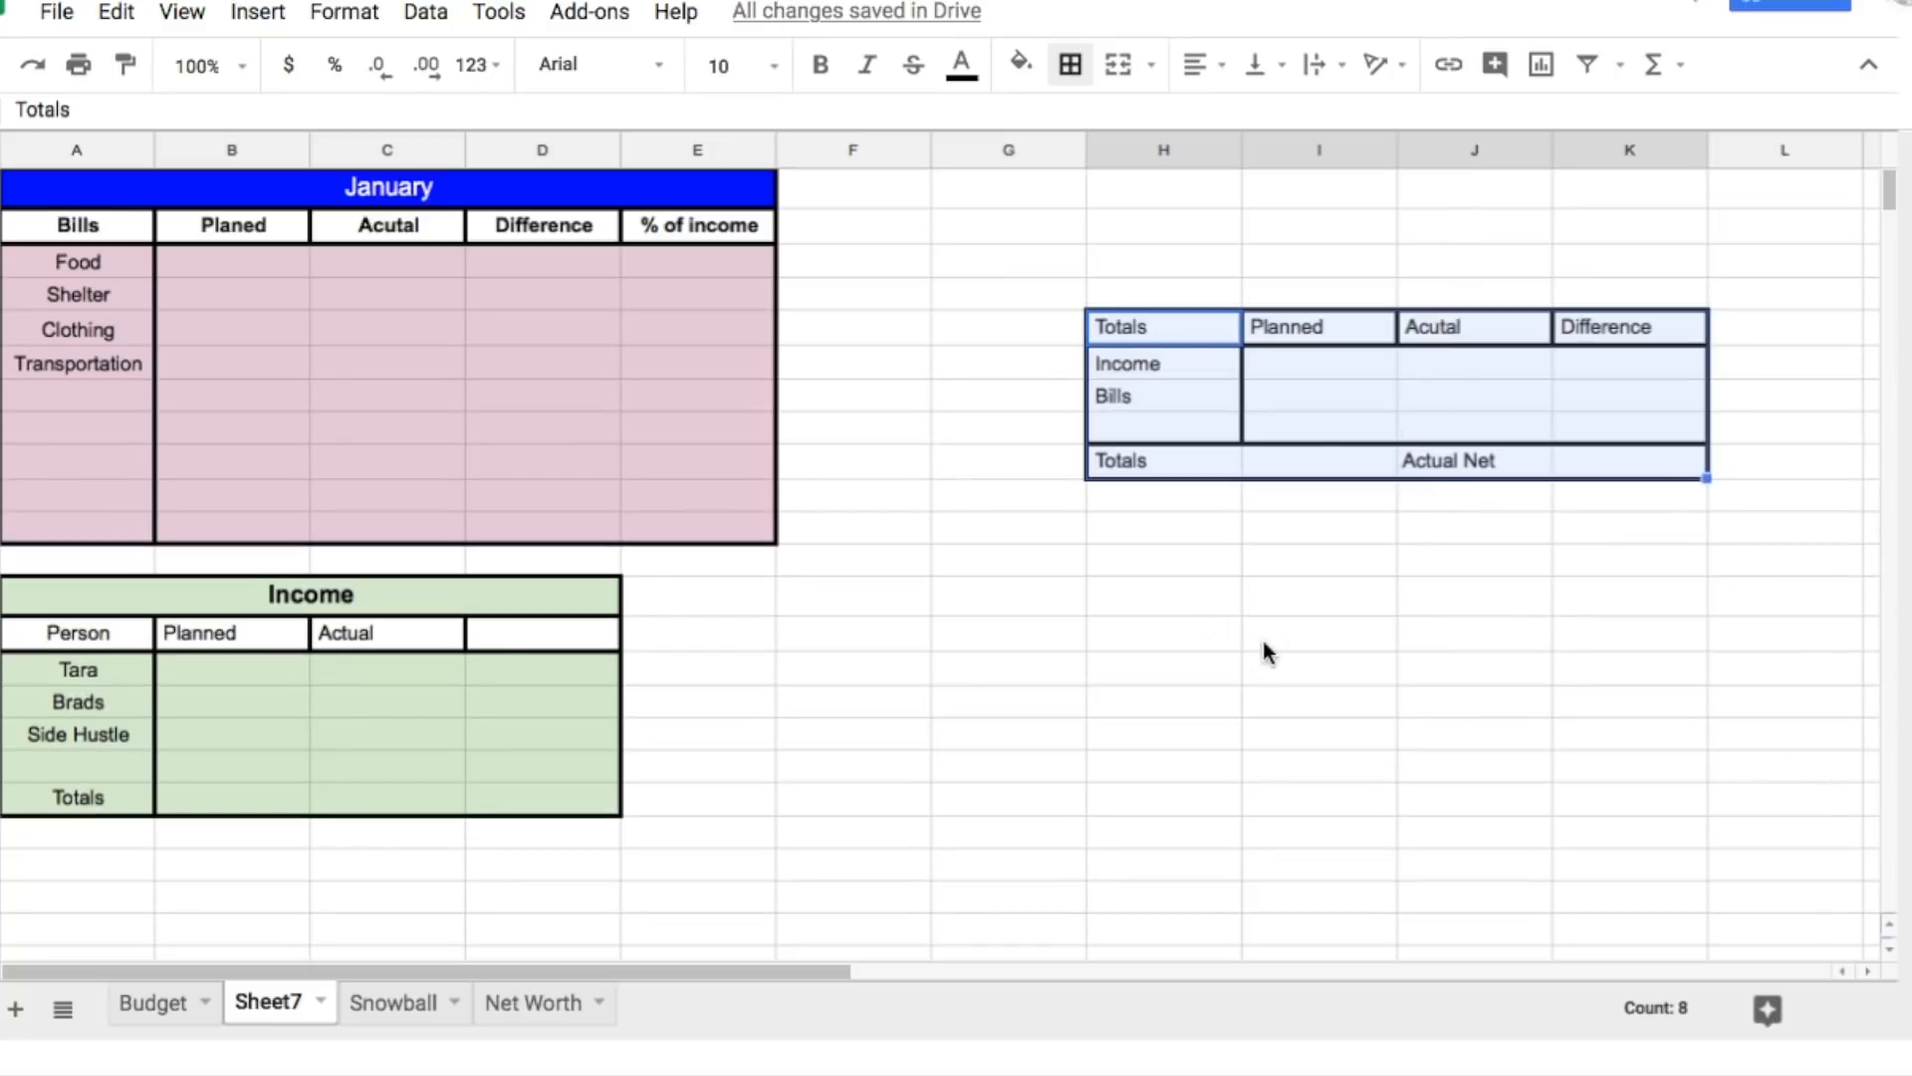
left_click_drag(114, 605, 458, 802)
left_click_drag(438, 579, 1004, 660)
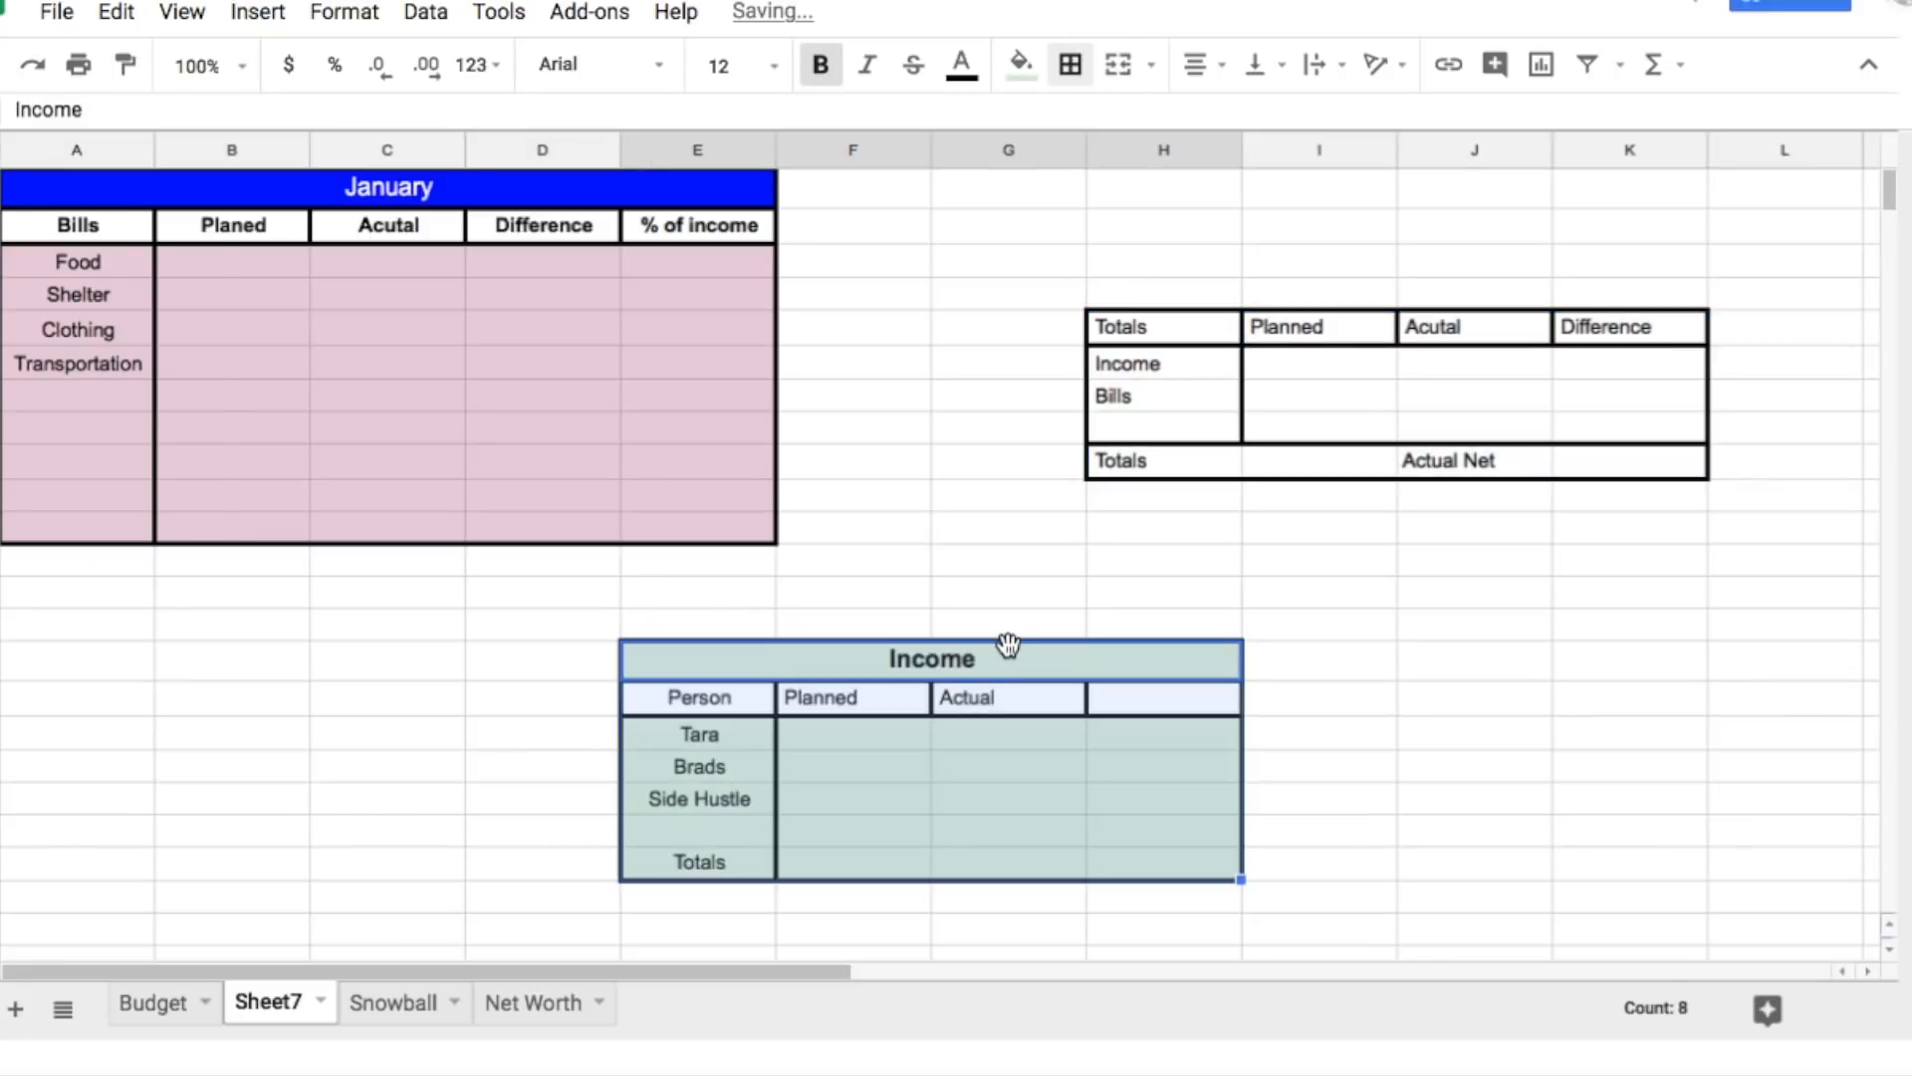
left_click_drag(1008, 645, 560, 599)
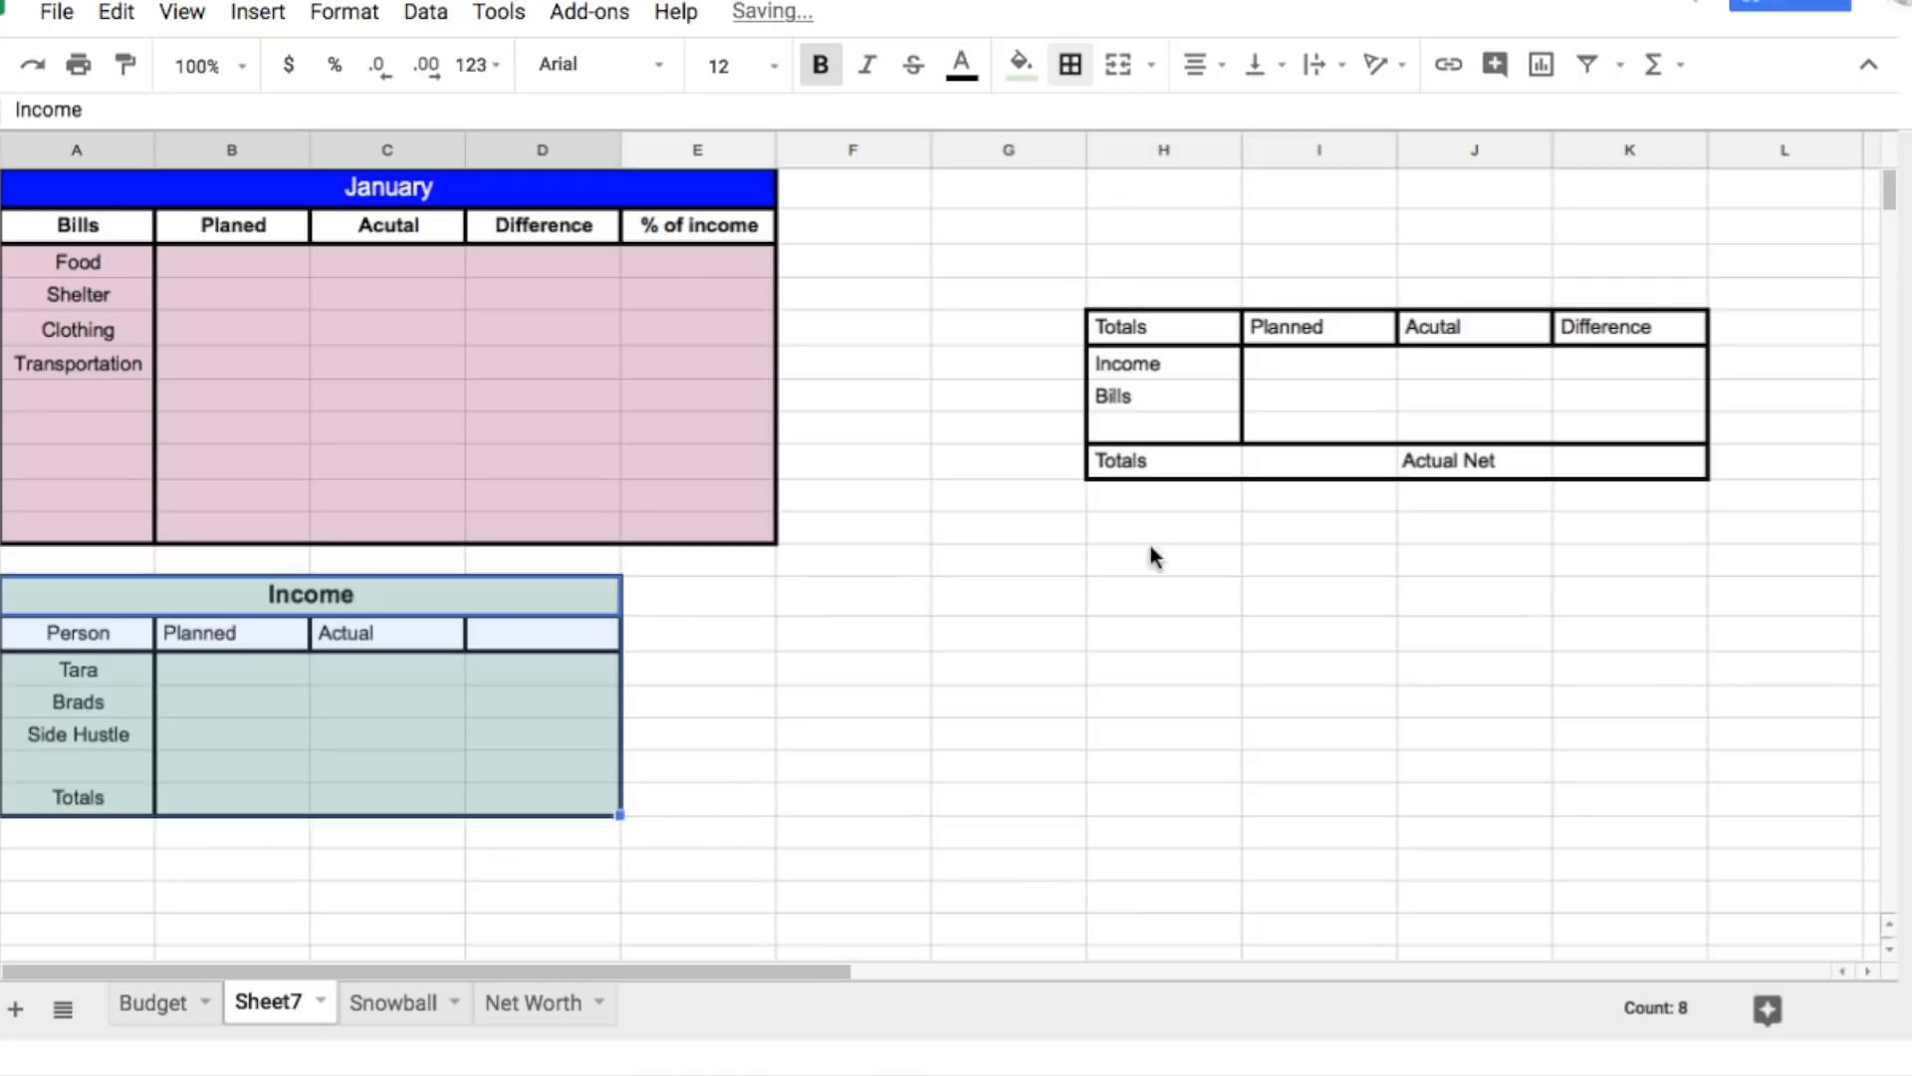
Step: Move the totals table directly below the Income table, into A21 through D25, leaving one blank row between them
left_click_drag(1205, 339, 1607, 459)
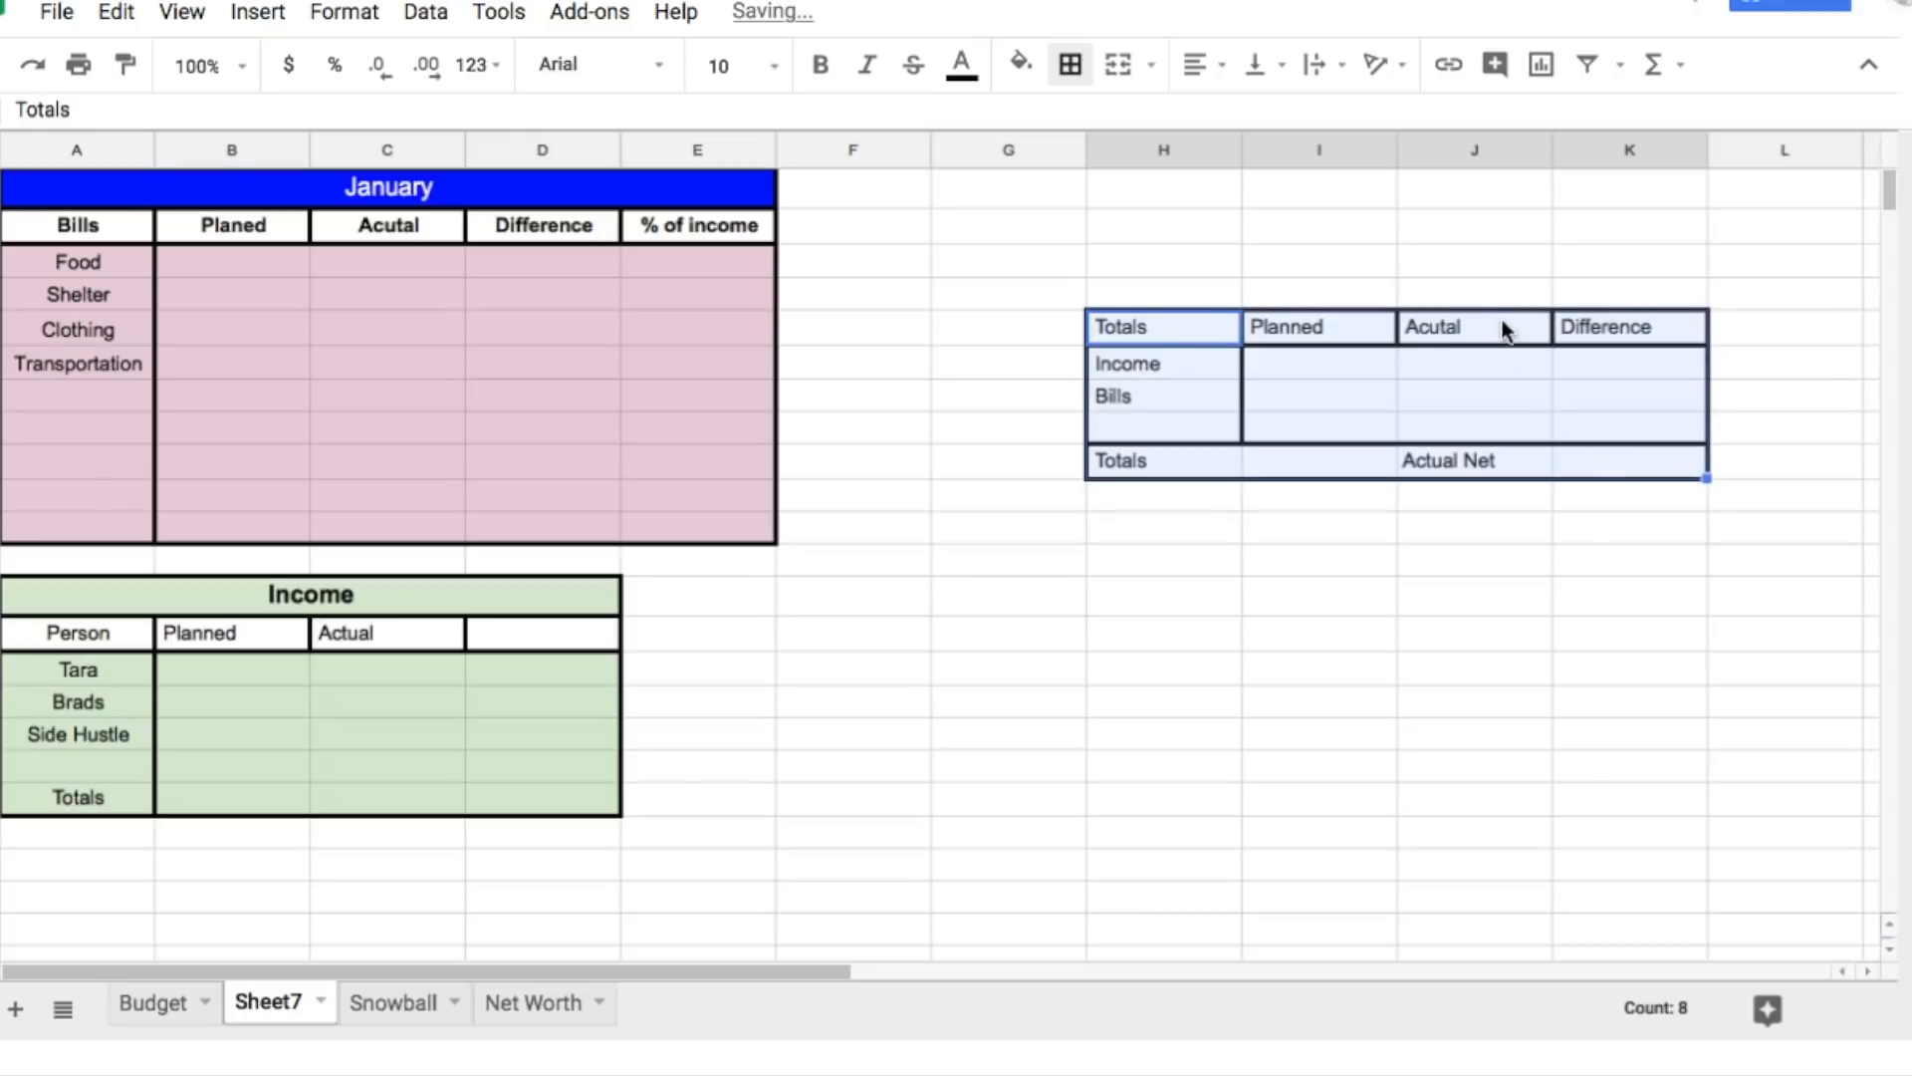
left_click_drag(1492, 308, 386, 857)
scroll(679, 791, "down", 1)
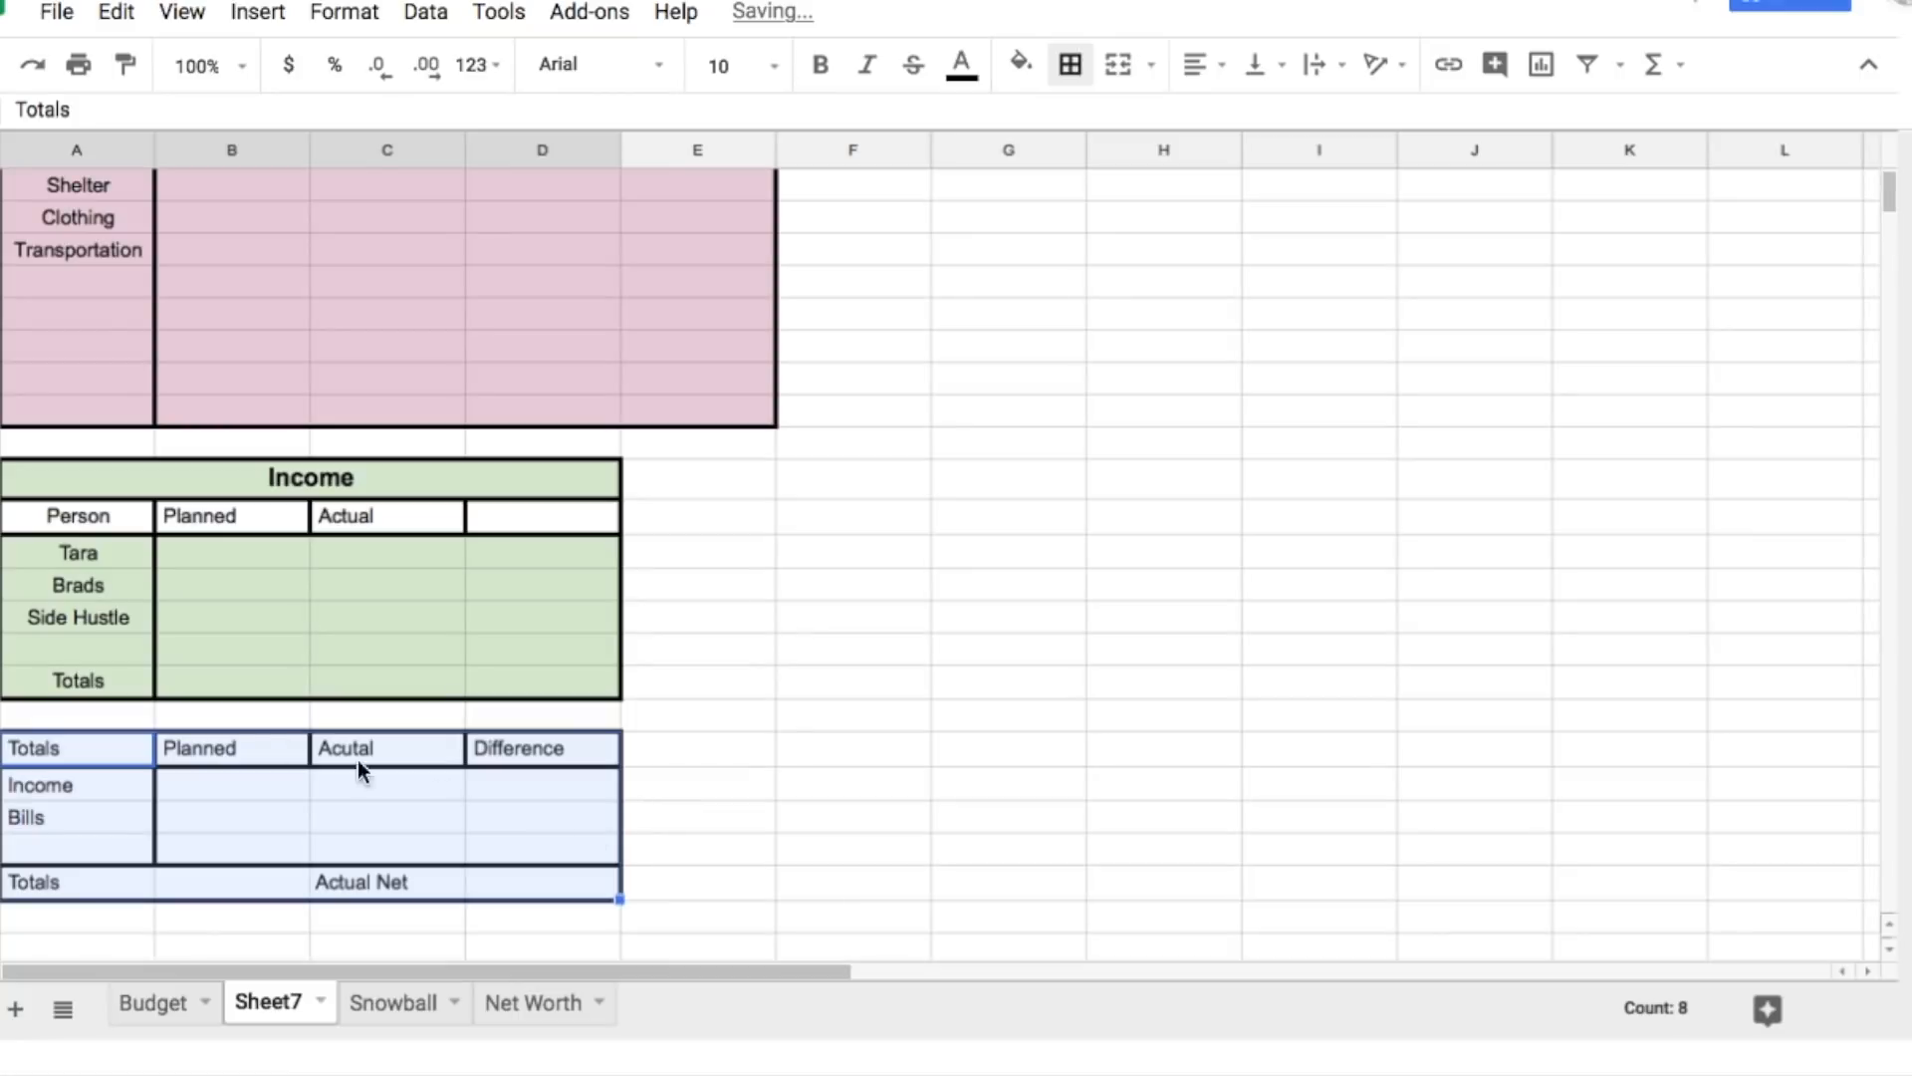
Step: Fill the totals table's body cells, B22 through D24, with cyan
left_click_drag(180, 797, 574, 863)
left_click_drag(281, 791, 493, 843)
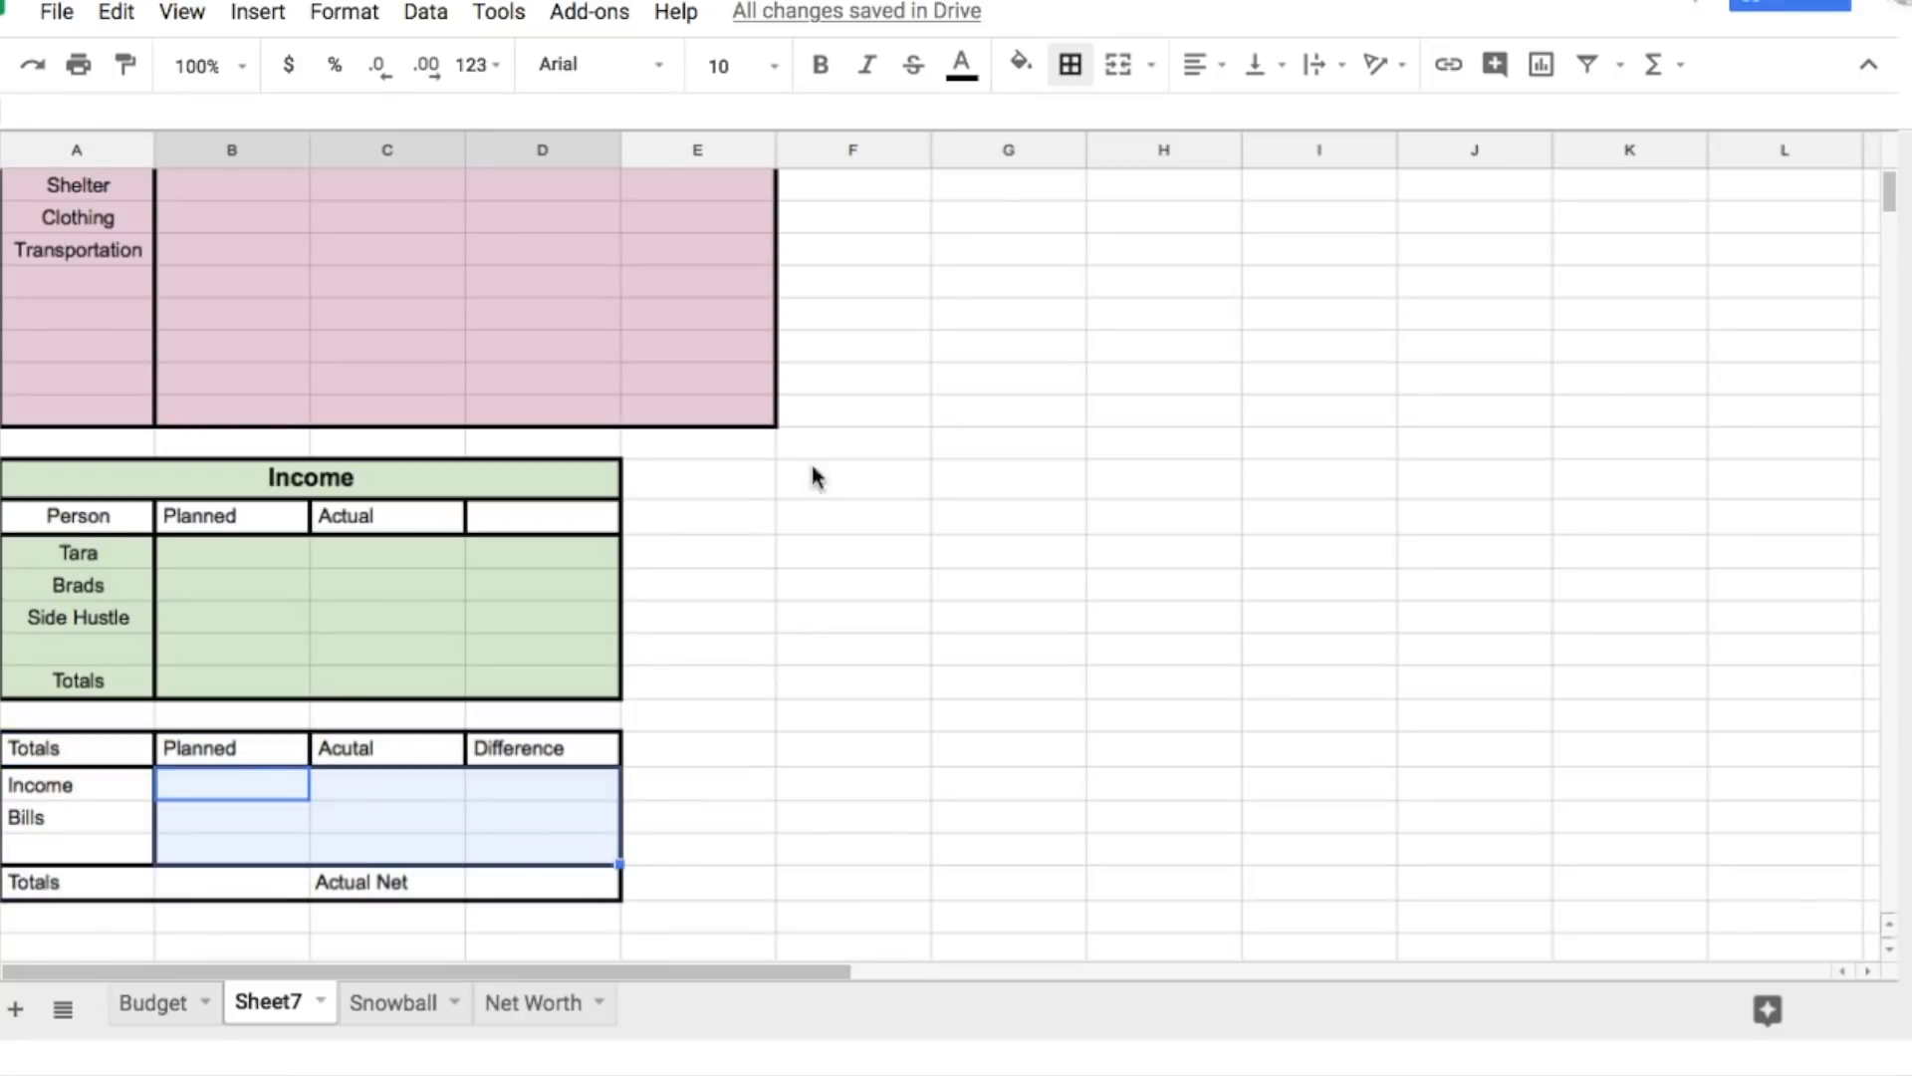
left_click(1022, 66)
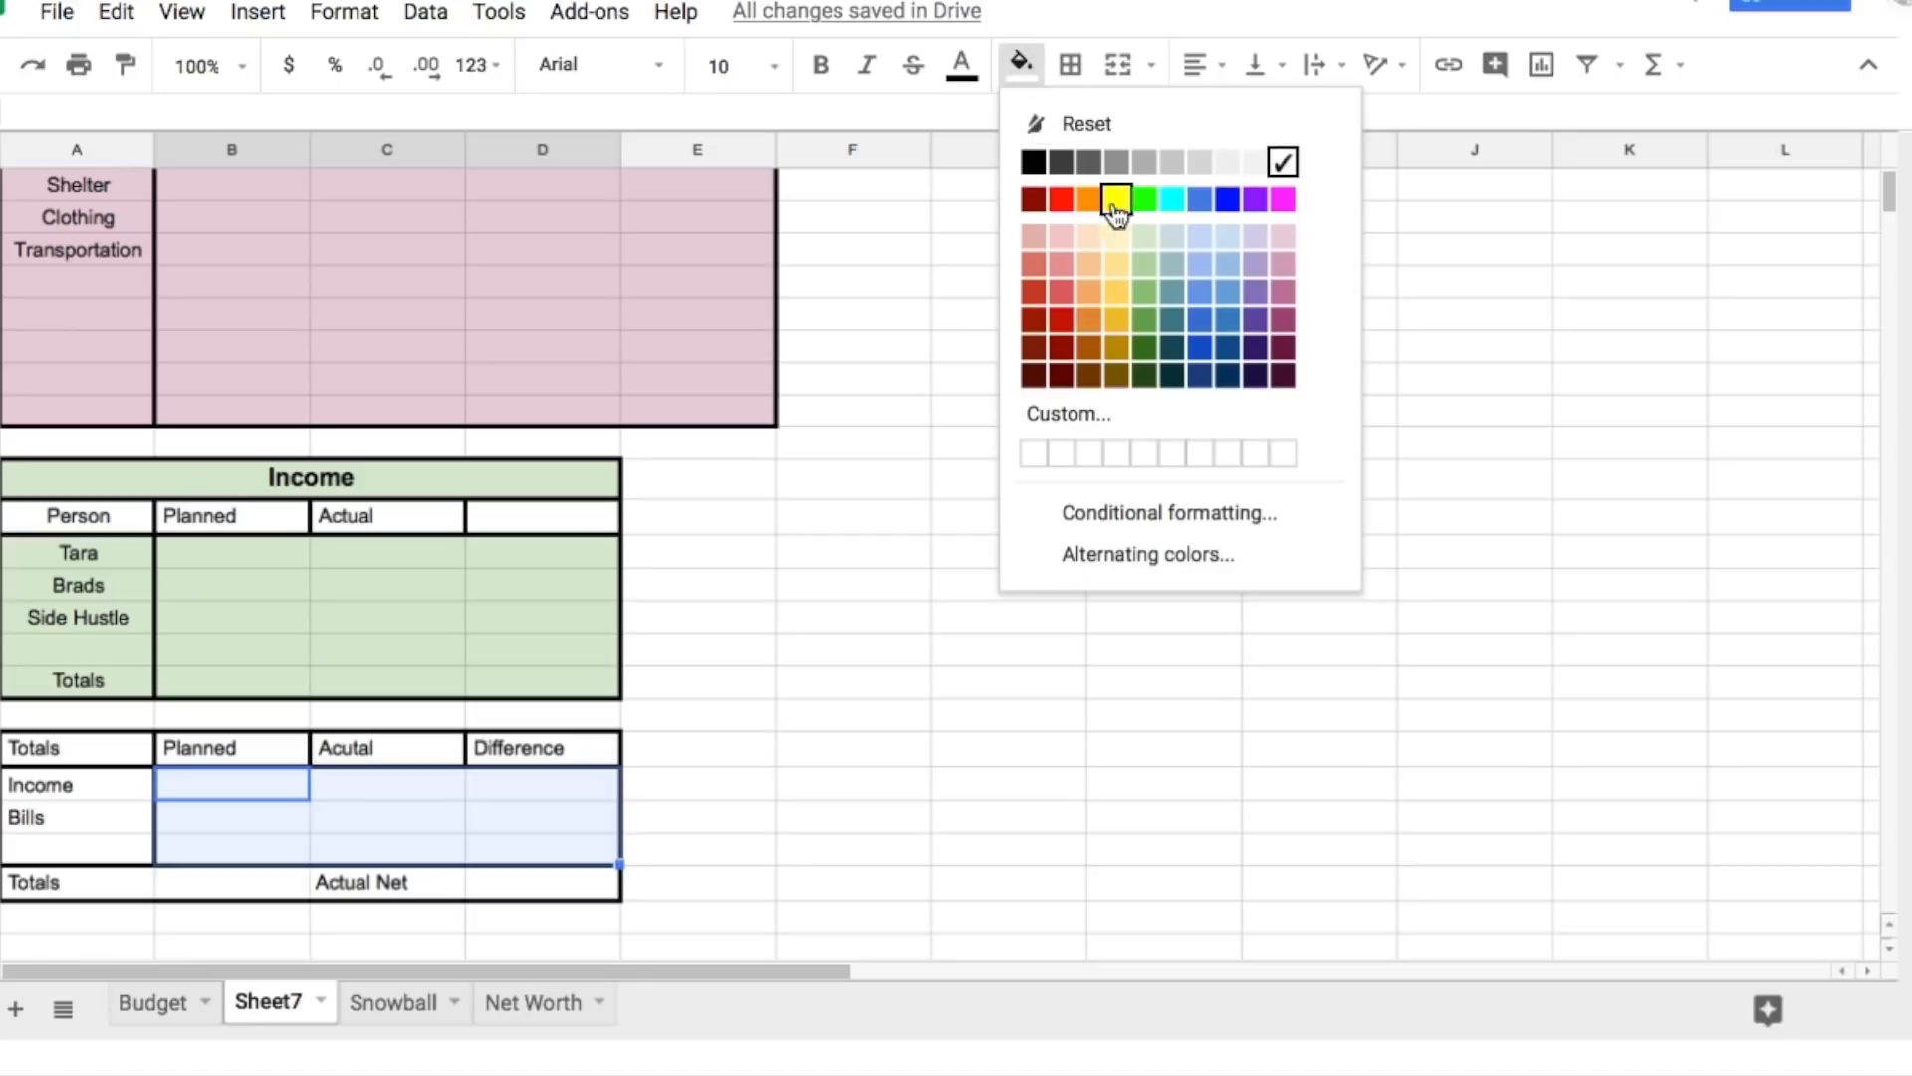
left_click(1171, 199)
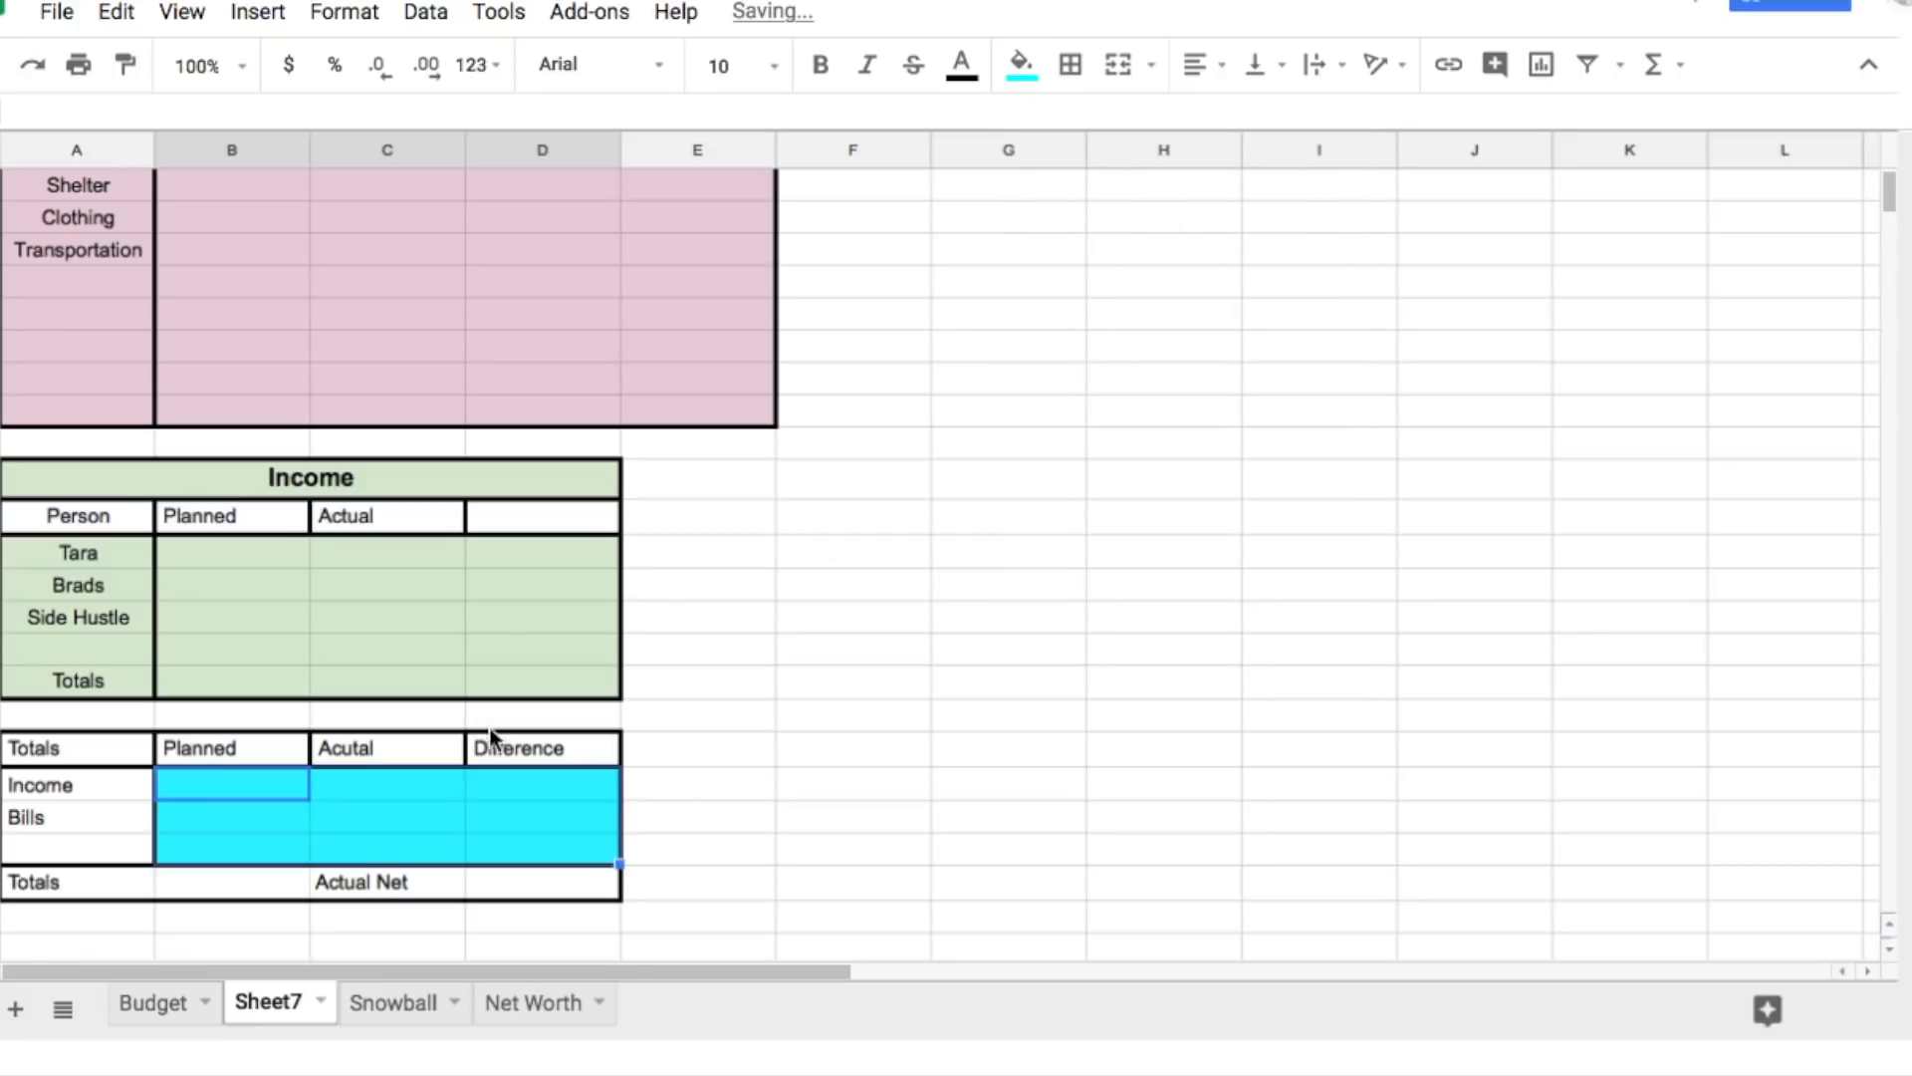
left_click(913, 764)
Step: Fill the totals table's header row, A21 through D21, with a light cornflower blue
left_click_drag(120, 749, 558, 749)
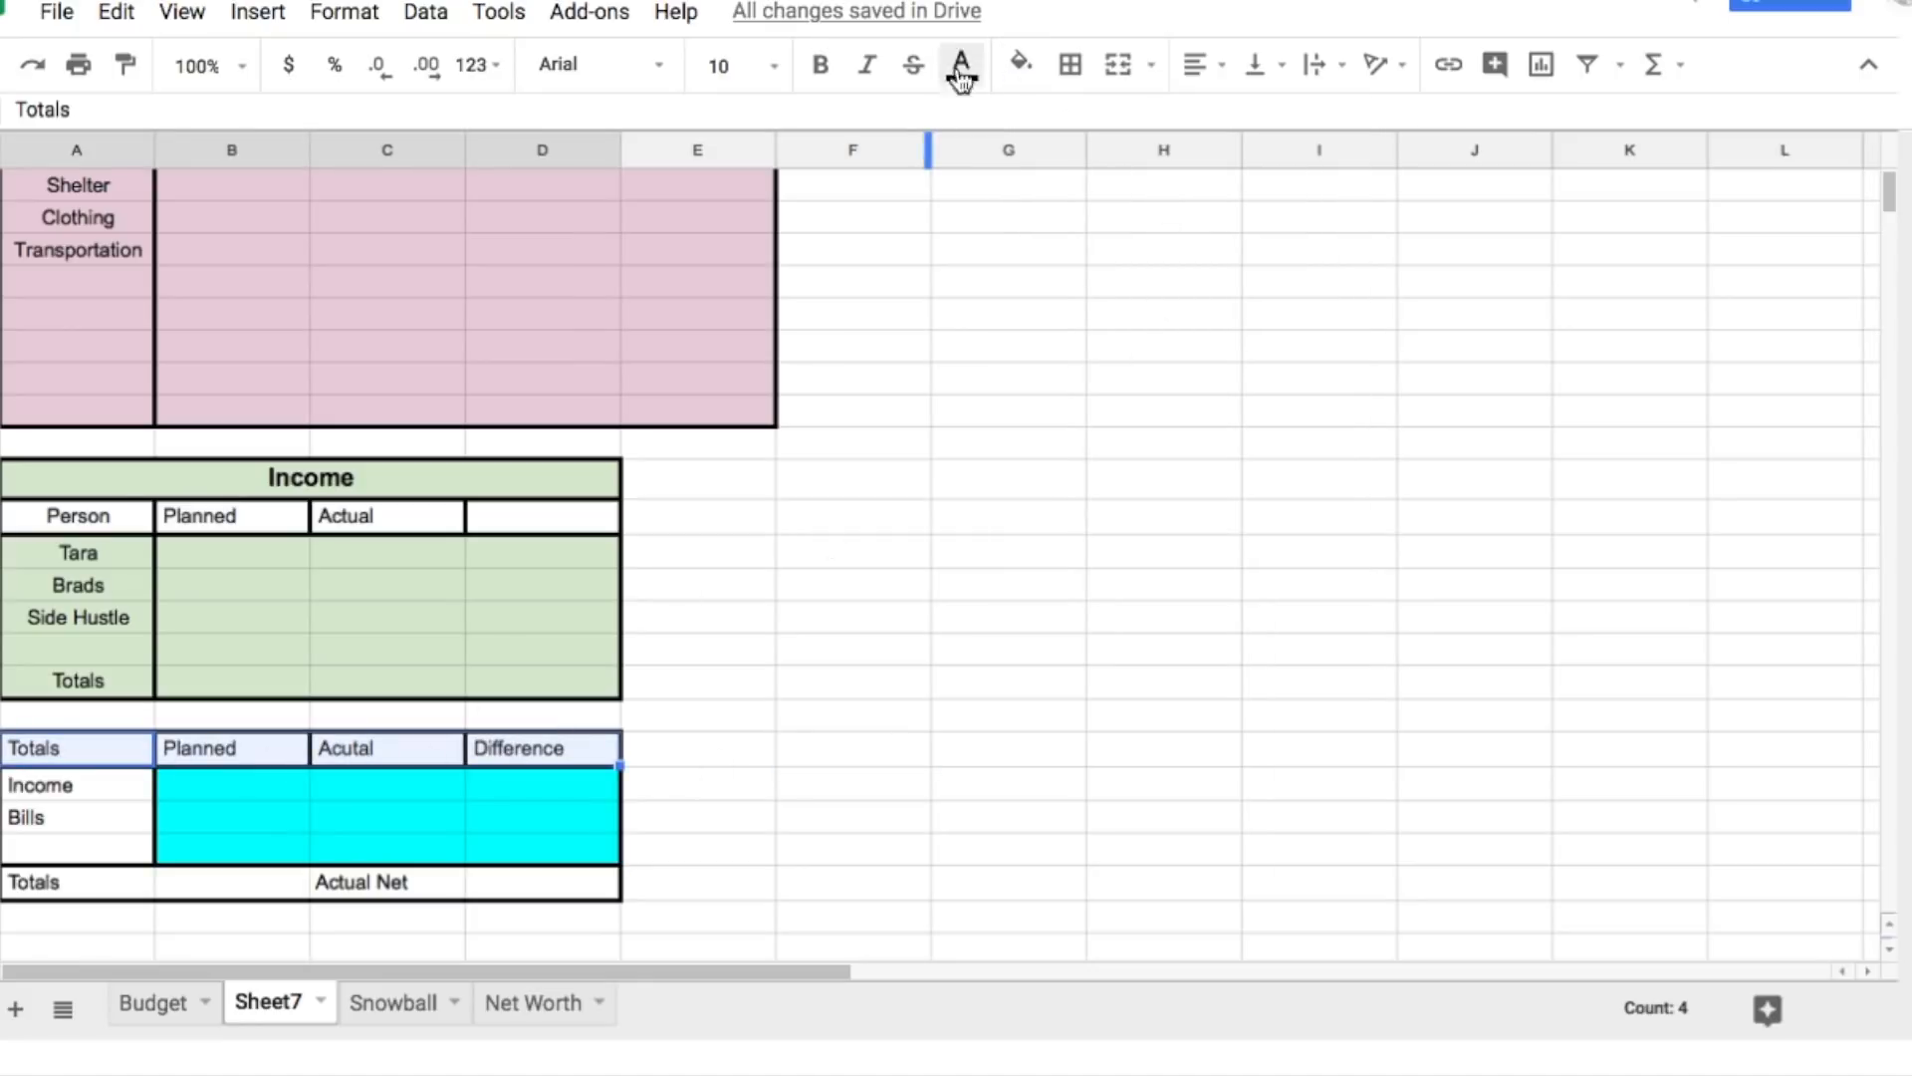
left_click(1021, 63)
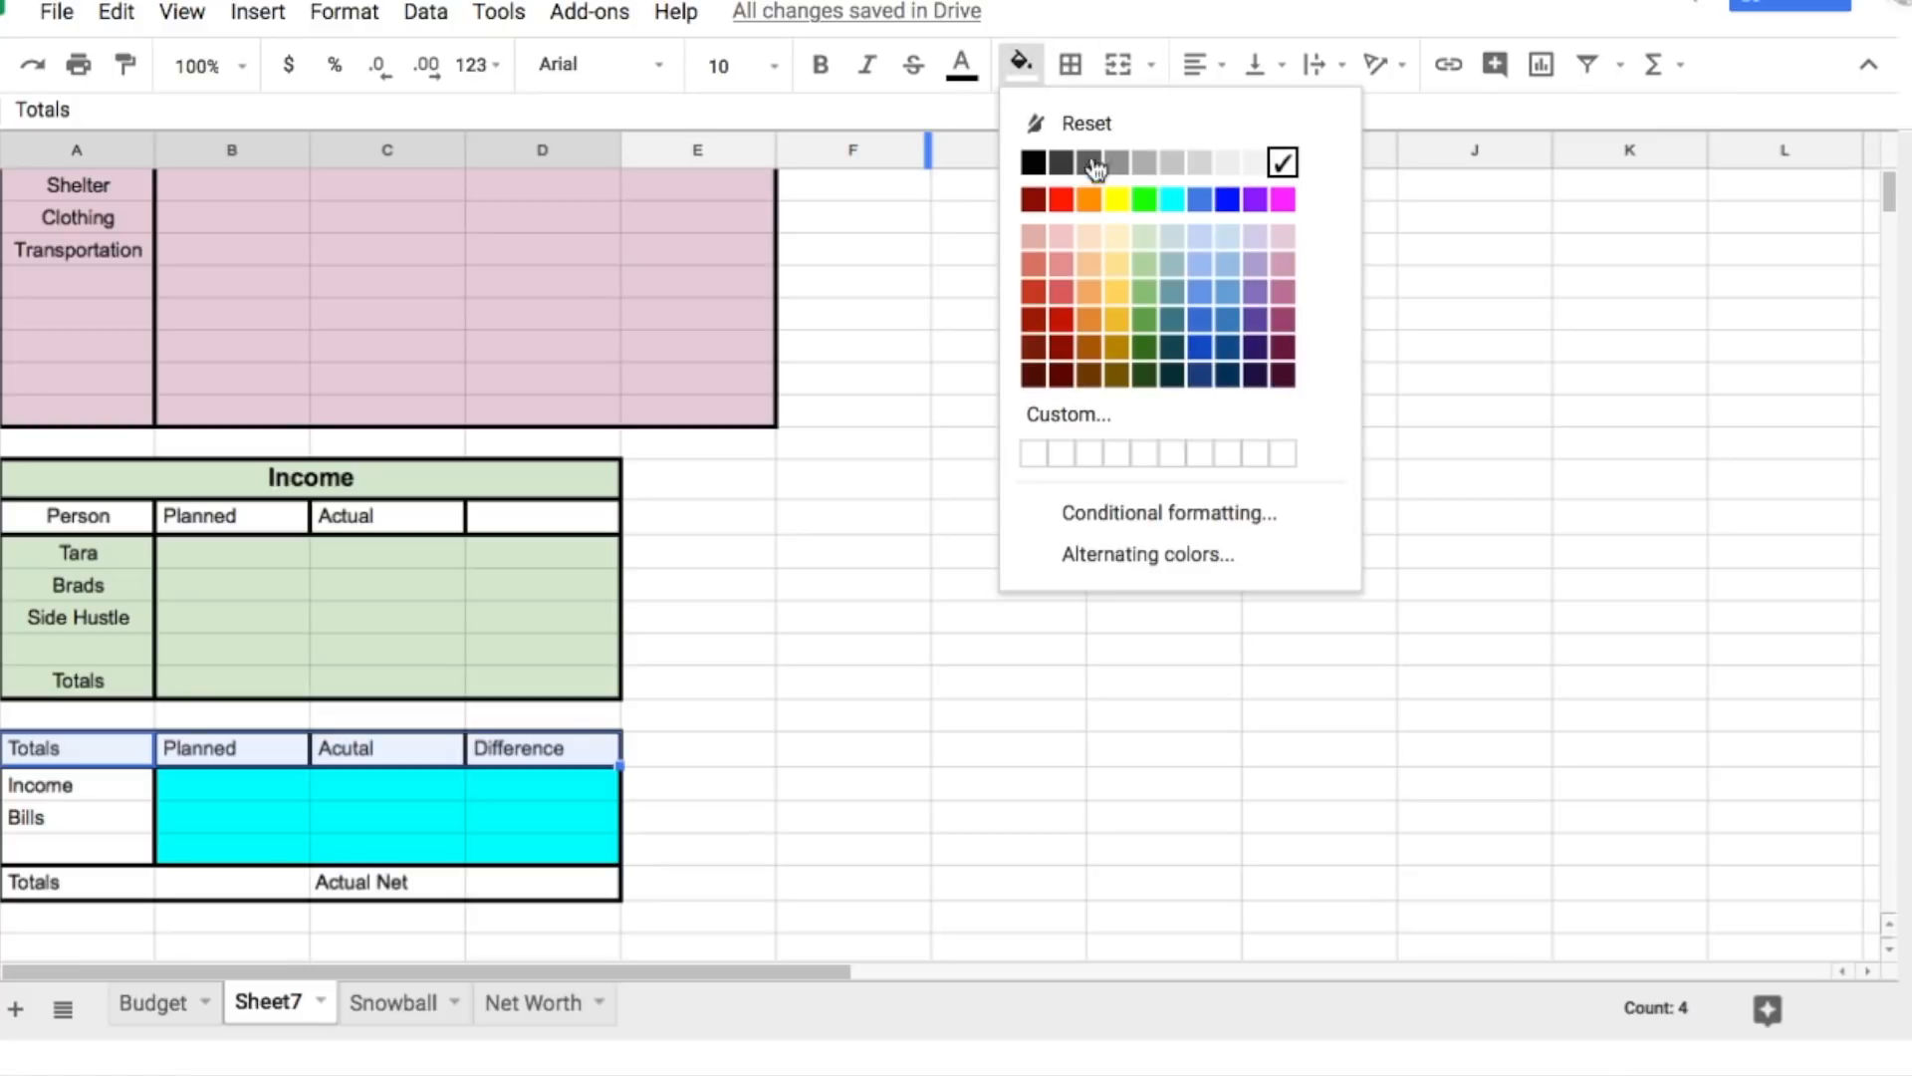
left_click(1201, 295)
left_click(1085, 717)
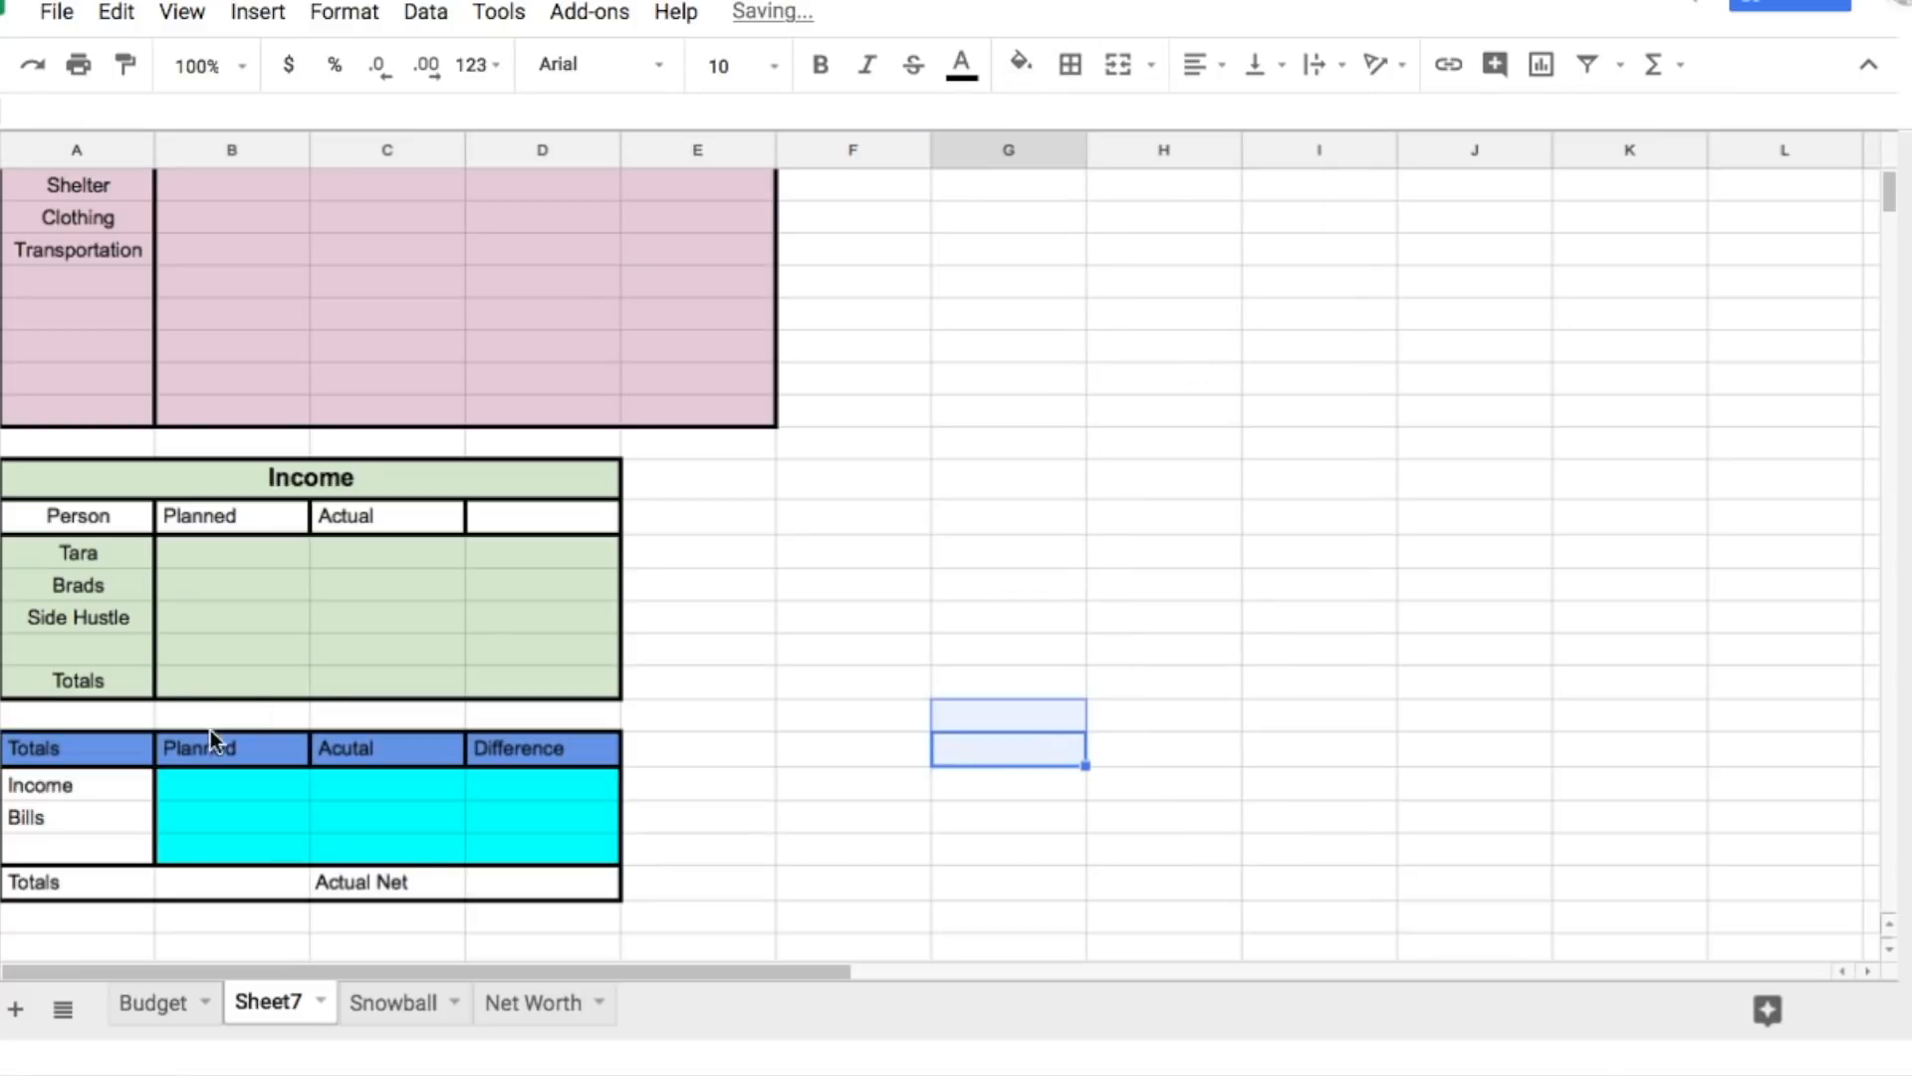
scroll(661, 627, "up", 1)
scroll(662, 628, "down", 5)
scroll(662, 627, "up", 6)
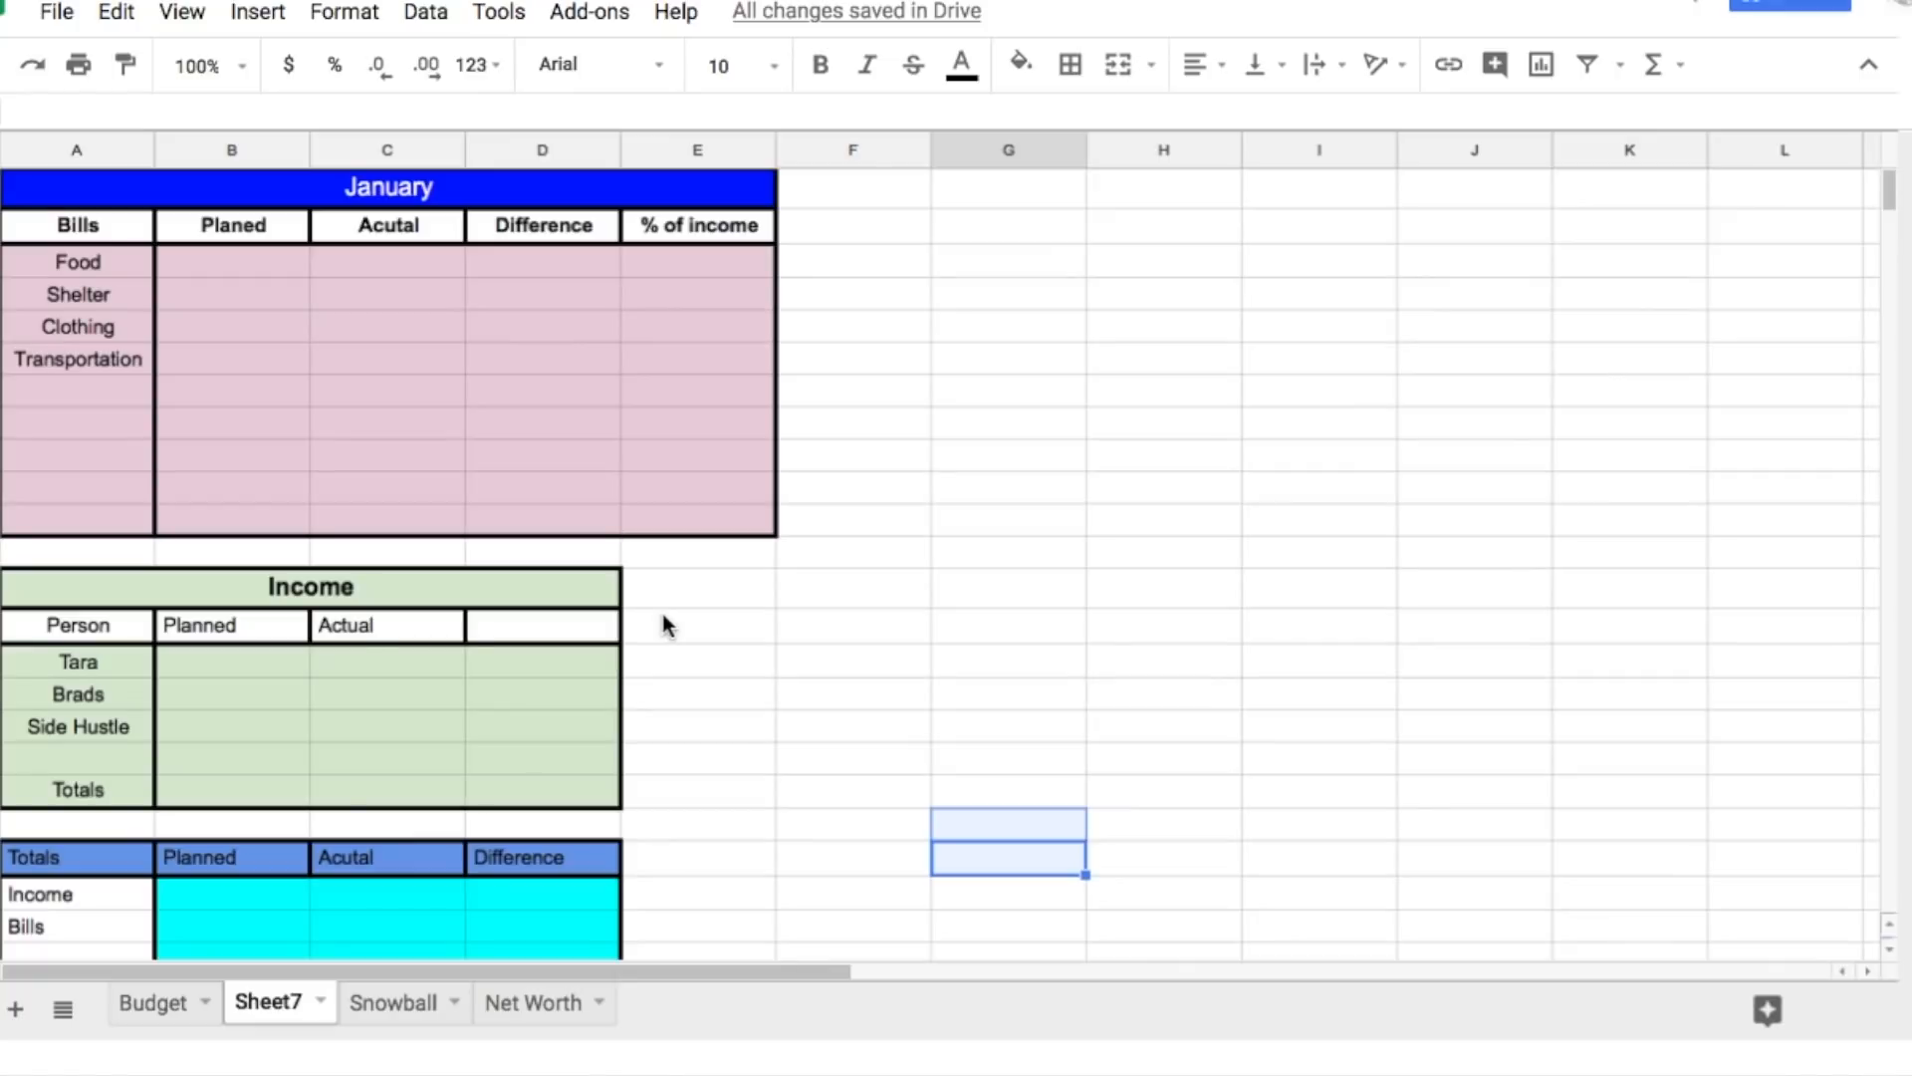
scroll(899, 512, "down", 2)
scroll(899, 512, "up", 2)
scroll(857, 649, "down", 3)
scroll(862, 633, "up", 3)
Step: Enter a planned amount of 100 for each of Food, Shelter, Clothing and Transportation, in B3 through B6
left_click(249, 265)
type("100")
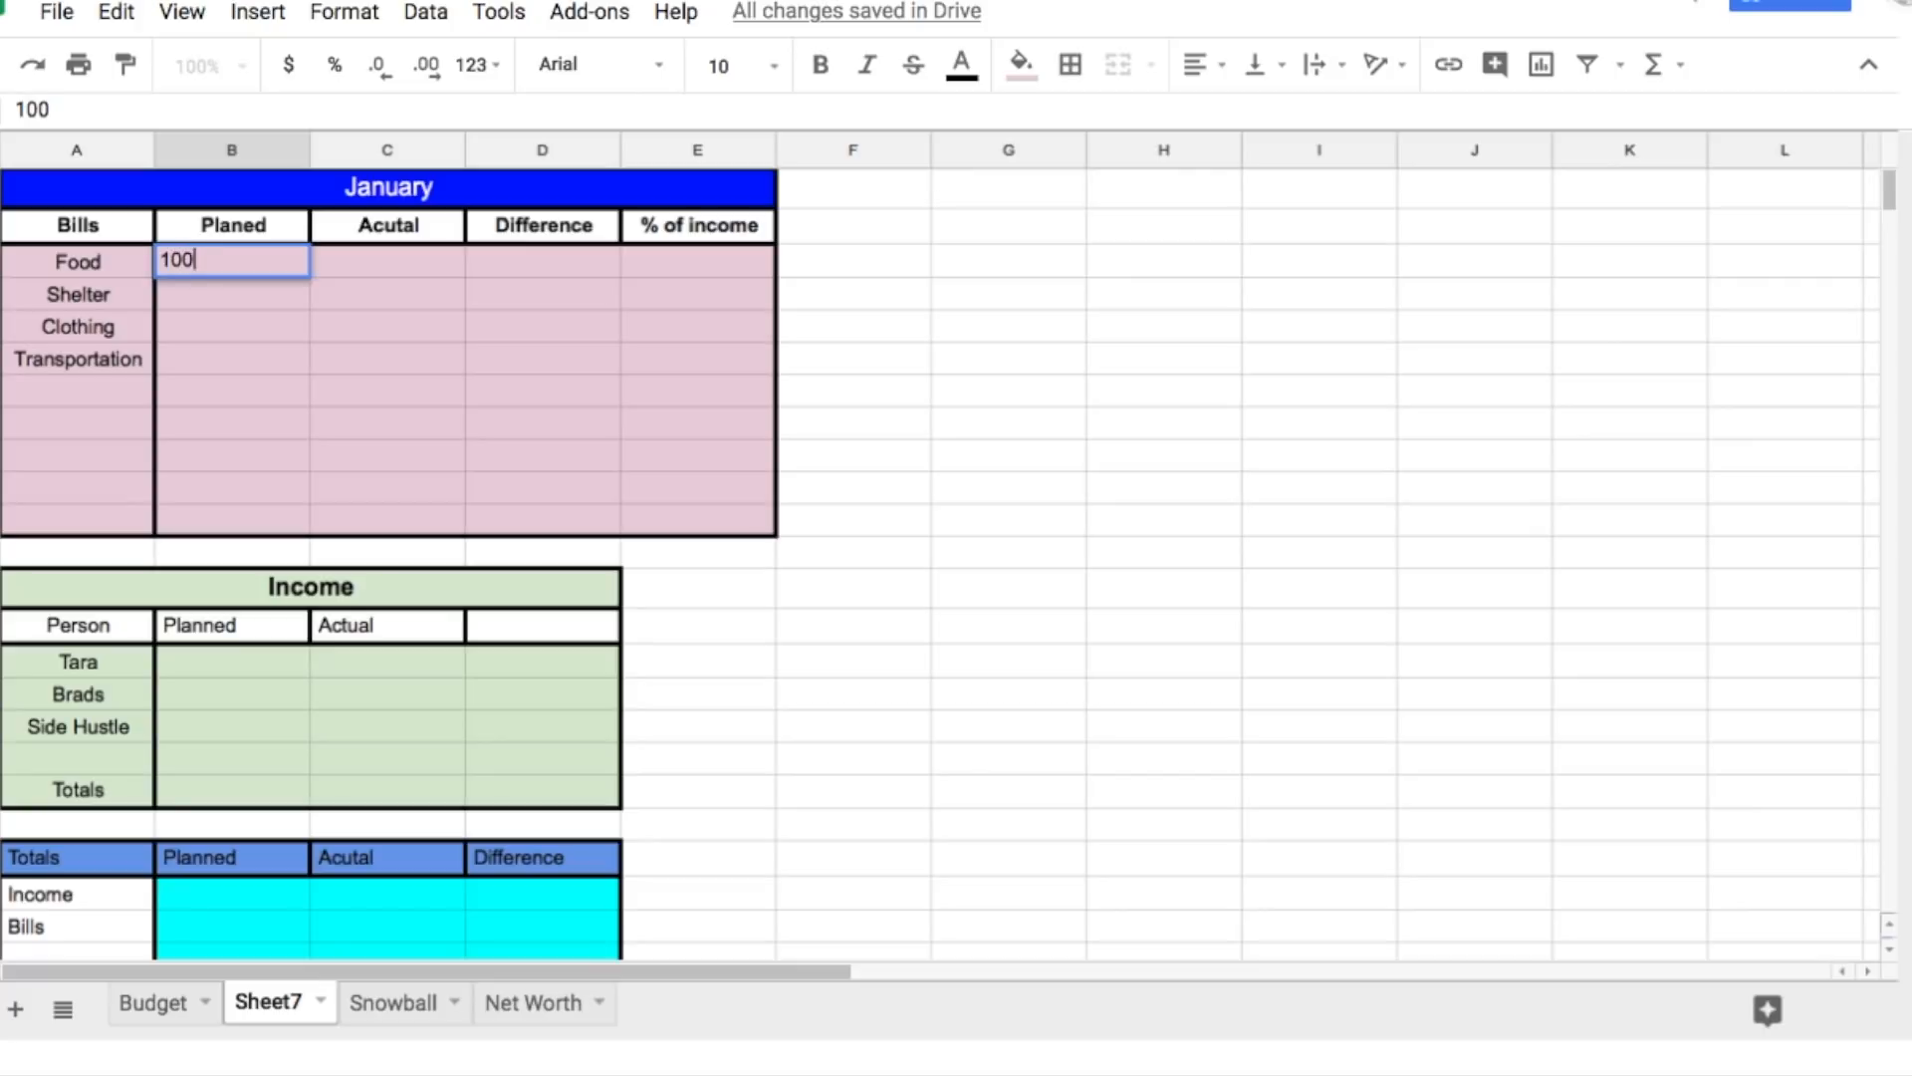
key("Return")
type("100")
key("Return")
type("100")
key("Return")
type("100")
key("Return")
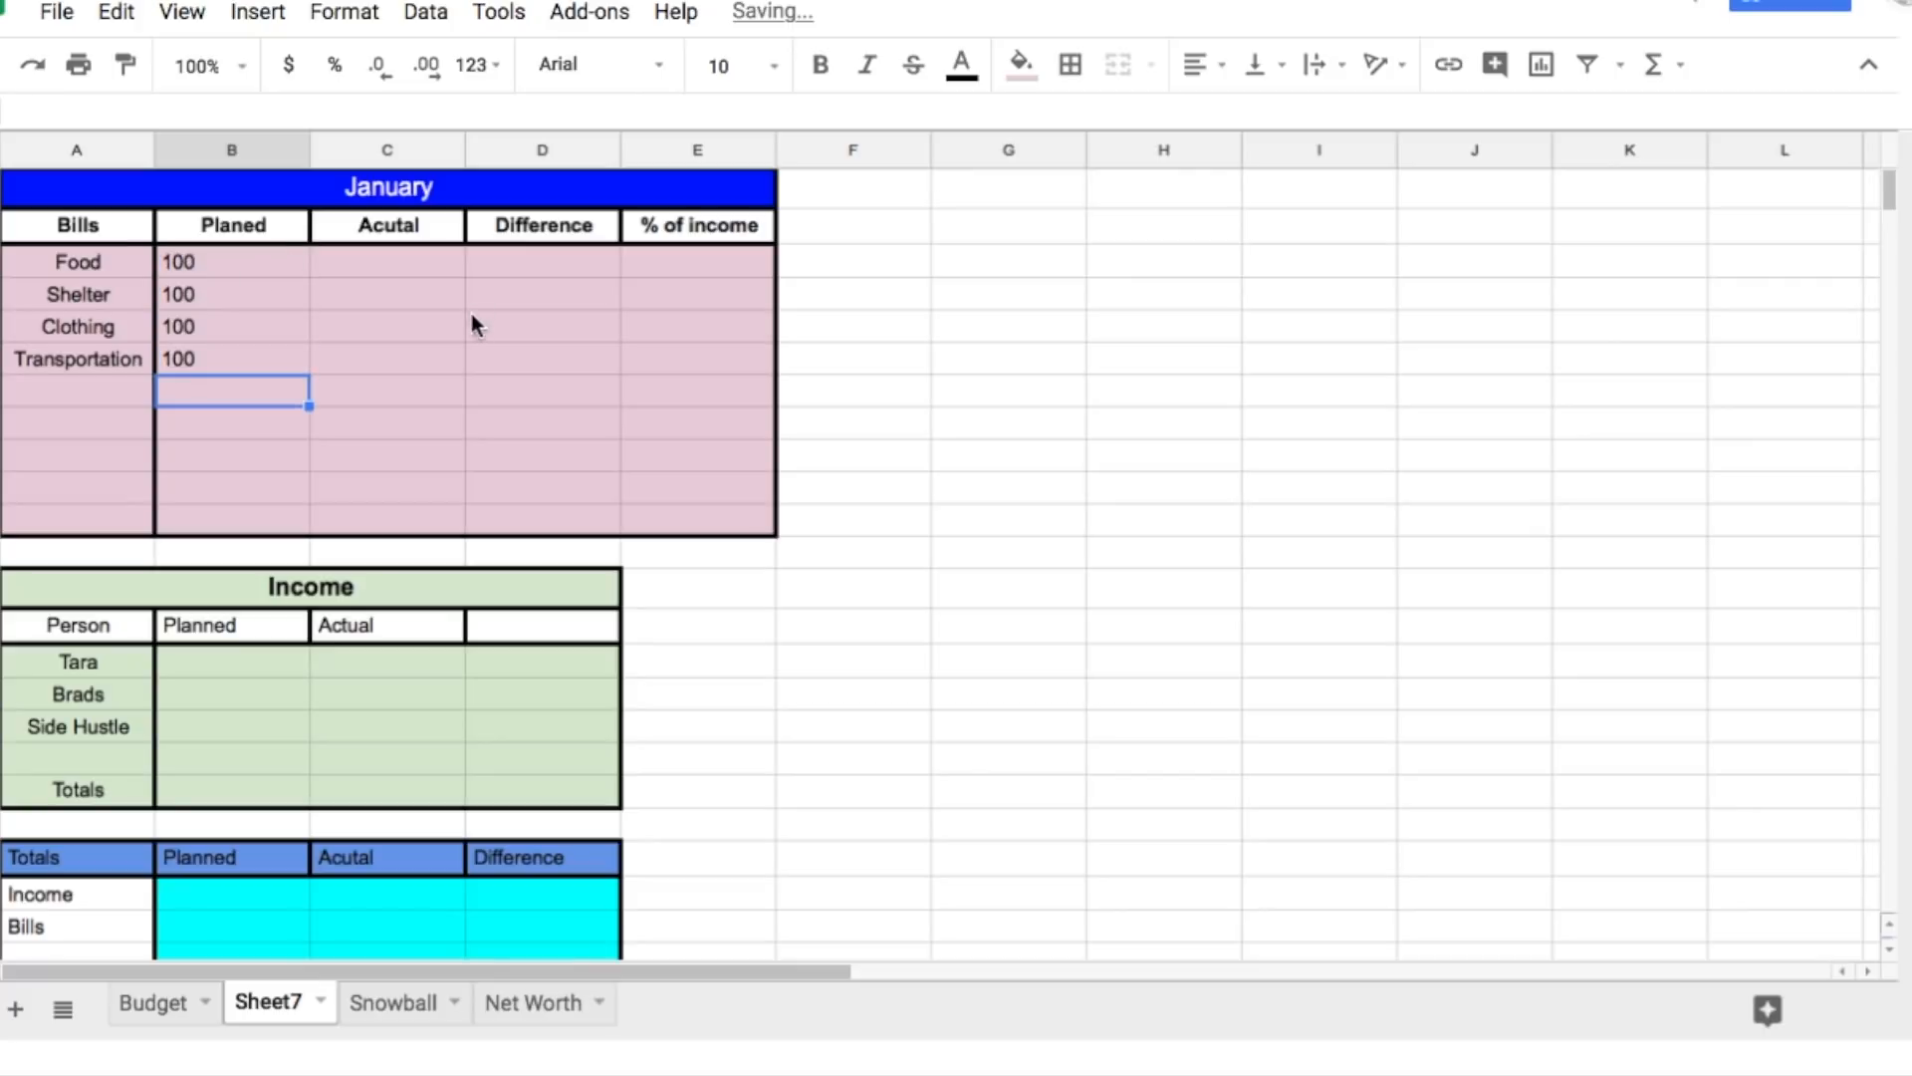
Step: Format the planned bill amounts in B3 through B6 as currency
left_click(271, 267)
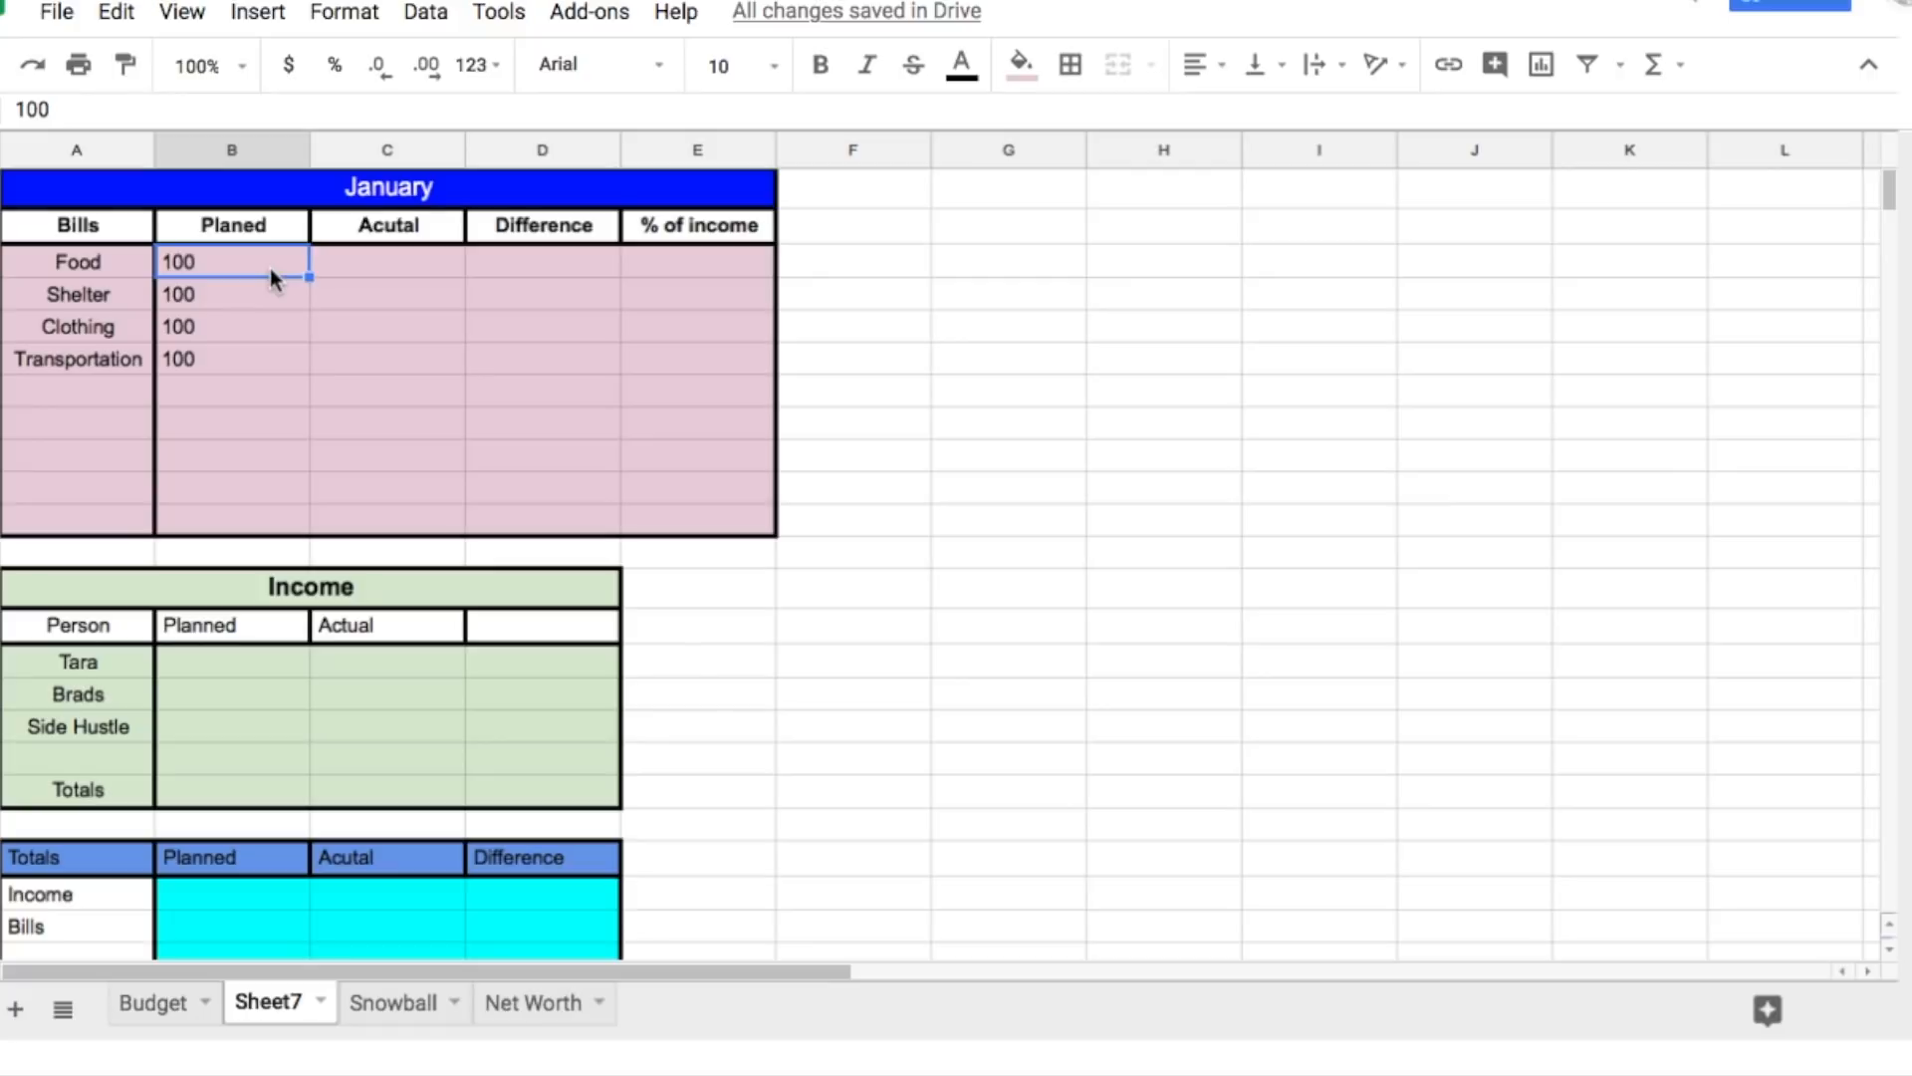
left_click(288, 65)
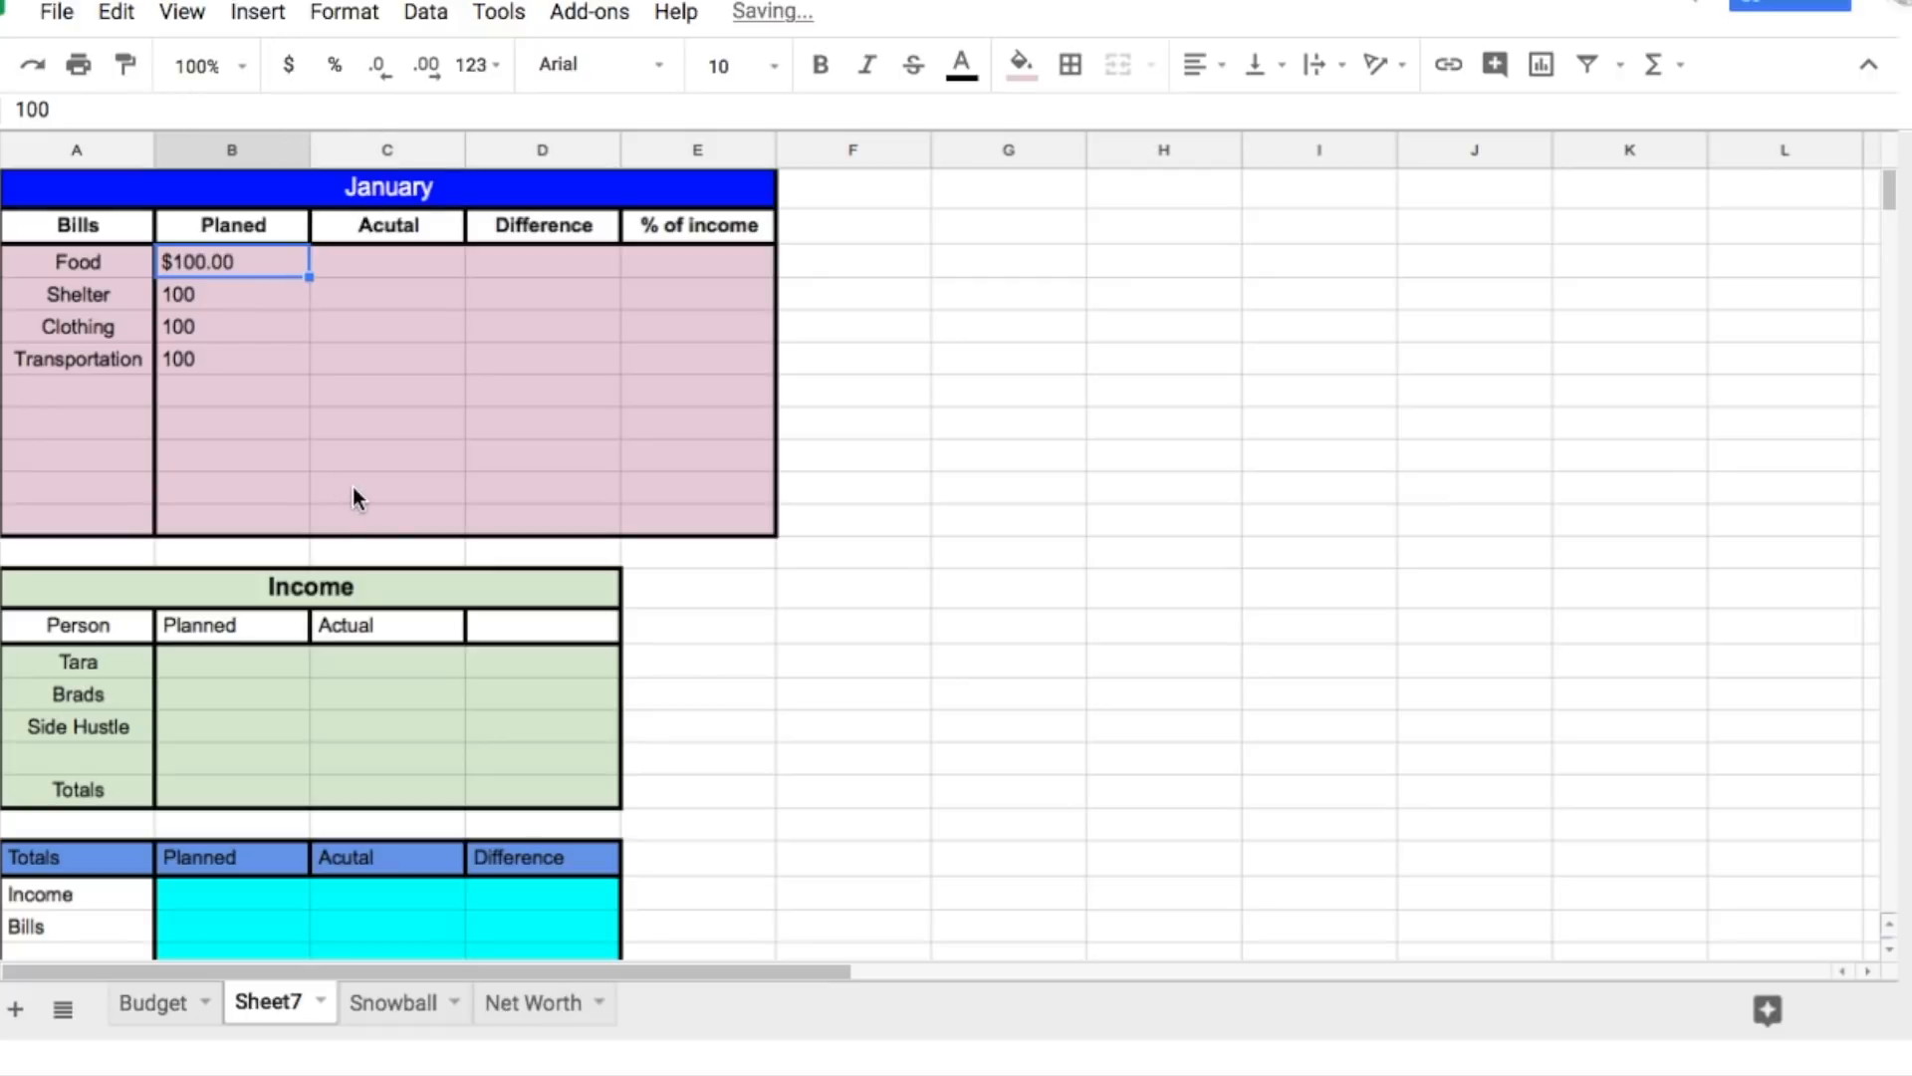
left_click(259, 325)
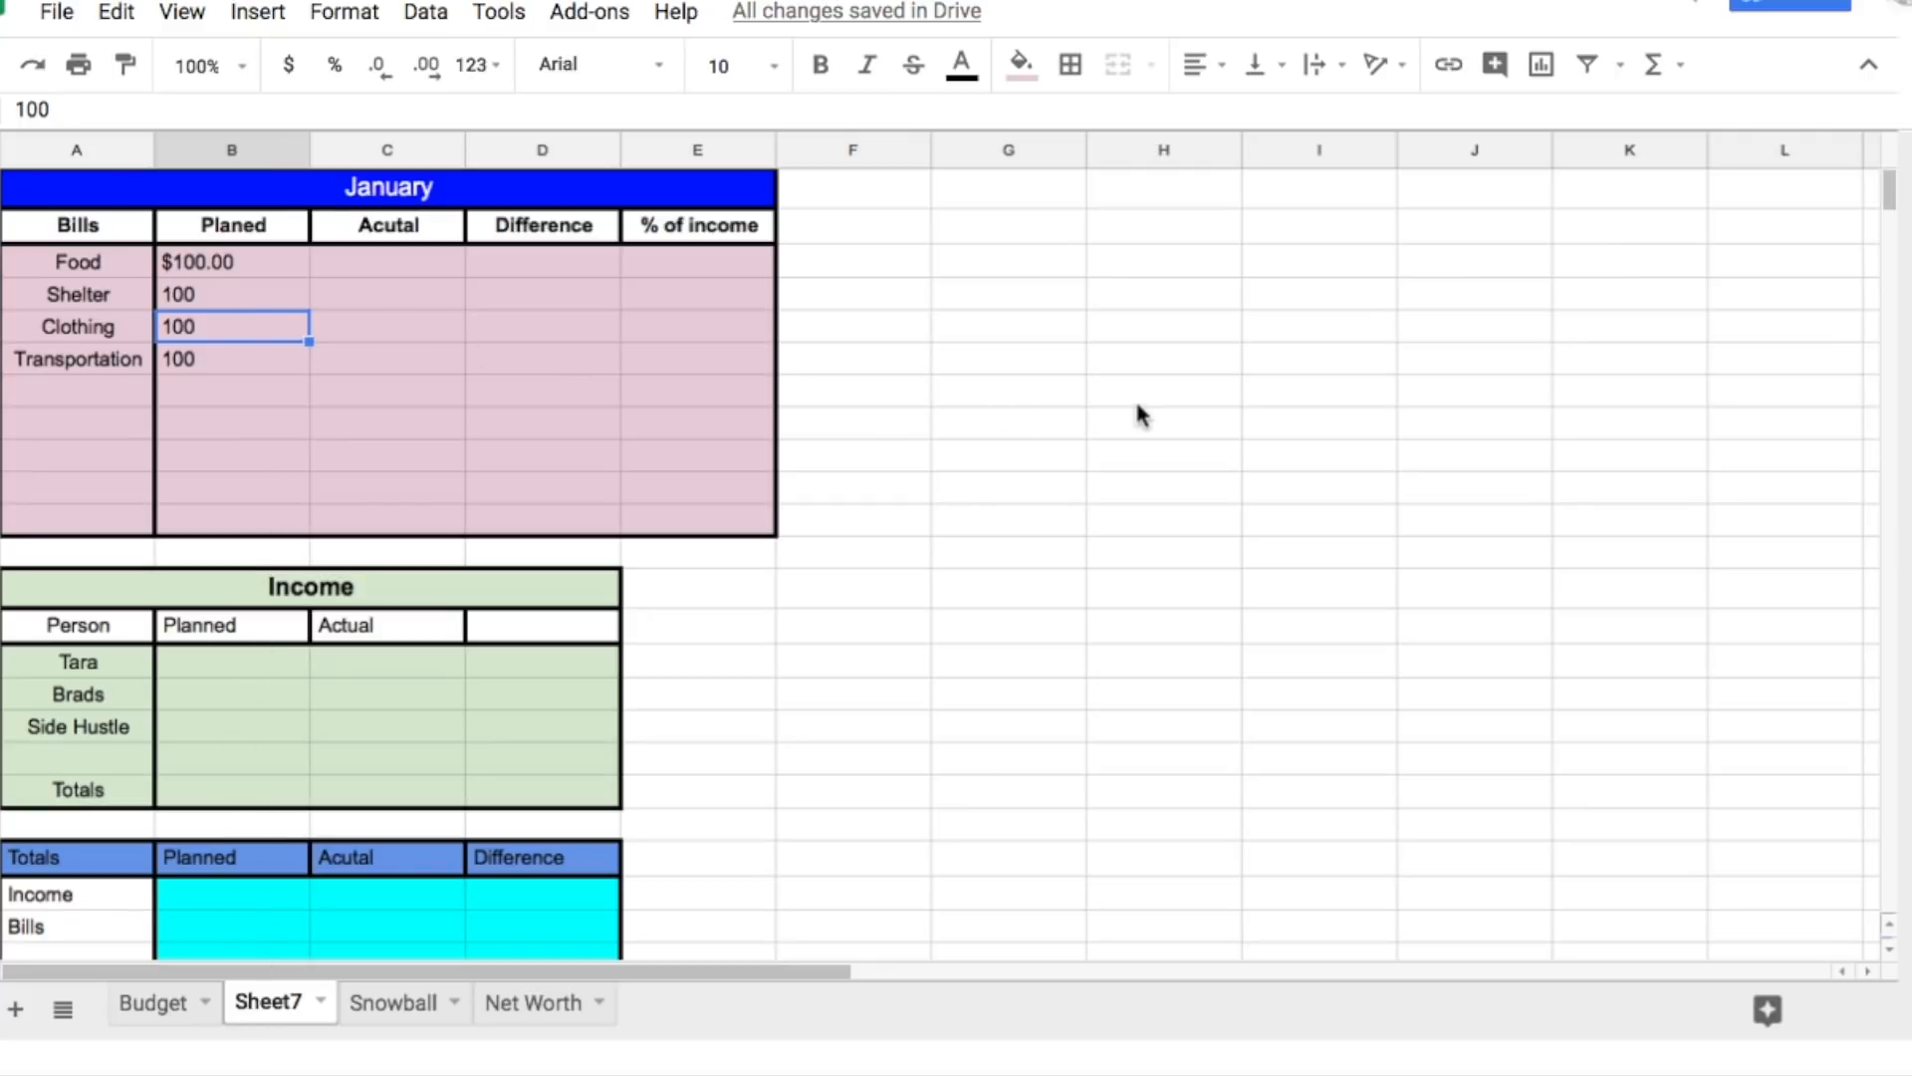
left_click_drag(273, 275, 279, 346)
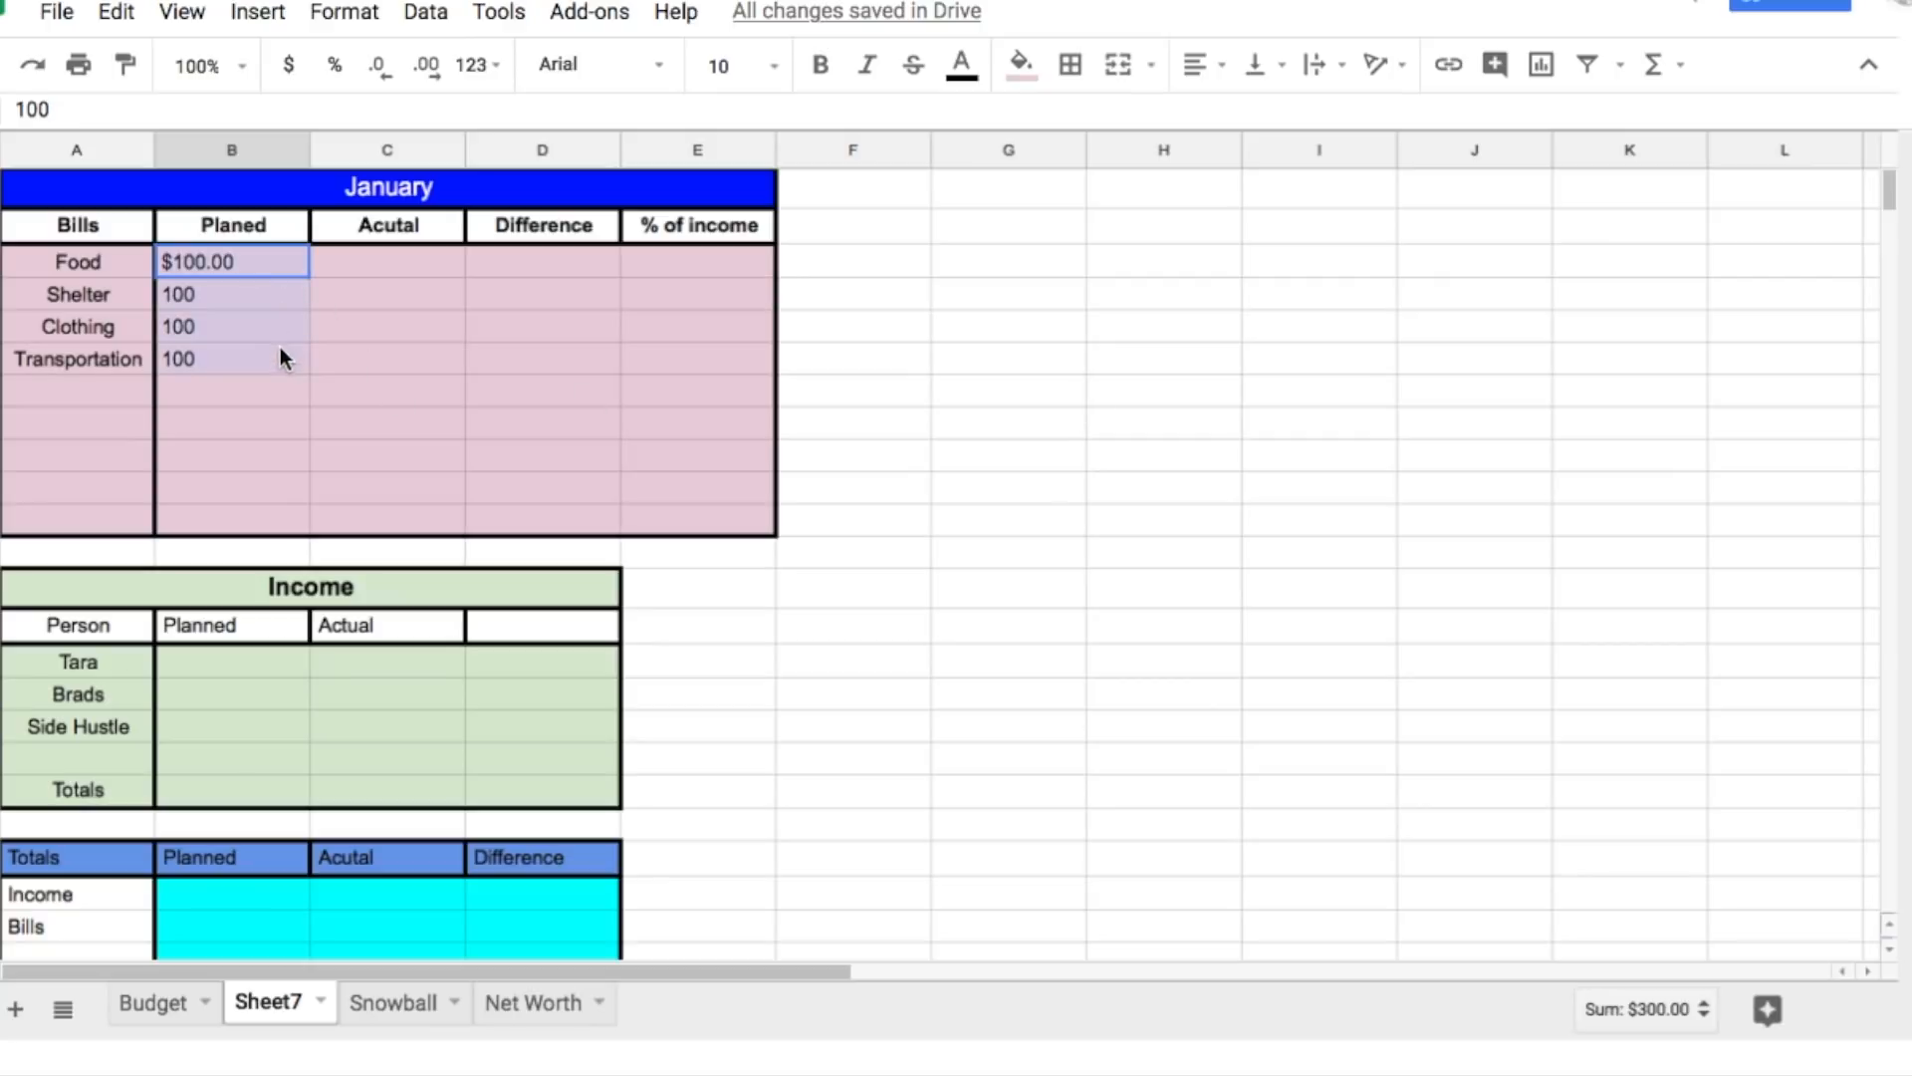
left_click(290, 71)
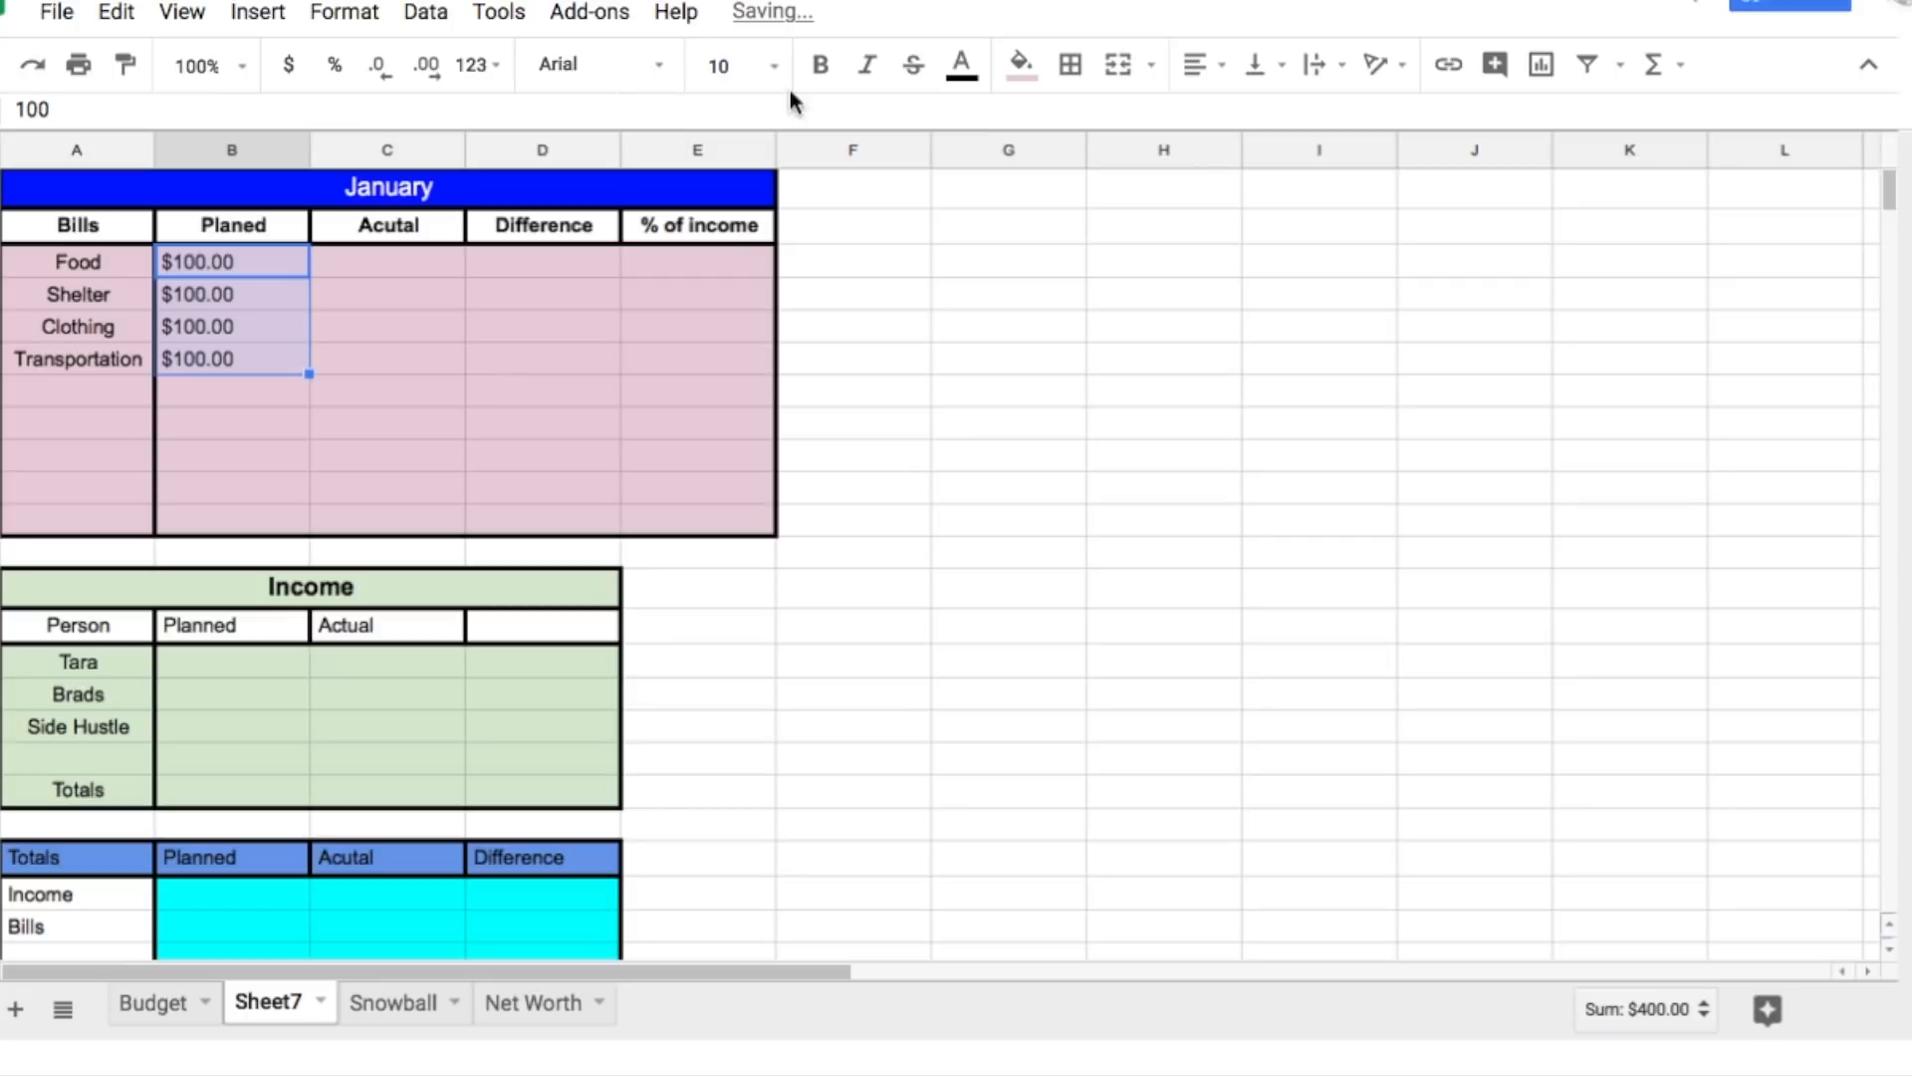
Step: Right-align the planned bill amounts in B3 through B6
left_click(1201, 67)
left_click(1288, 122)
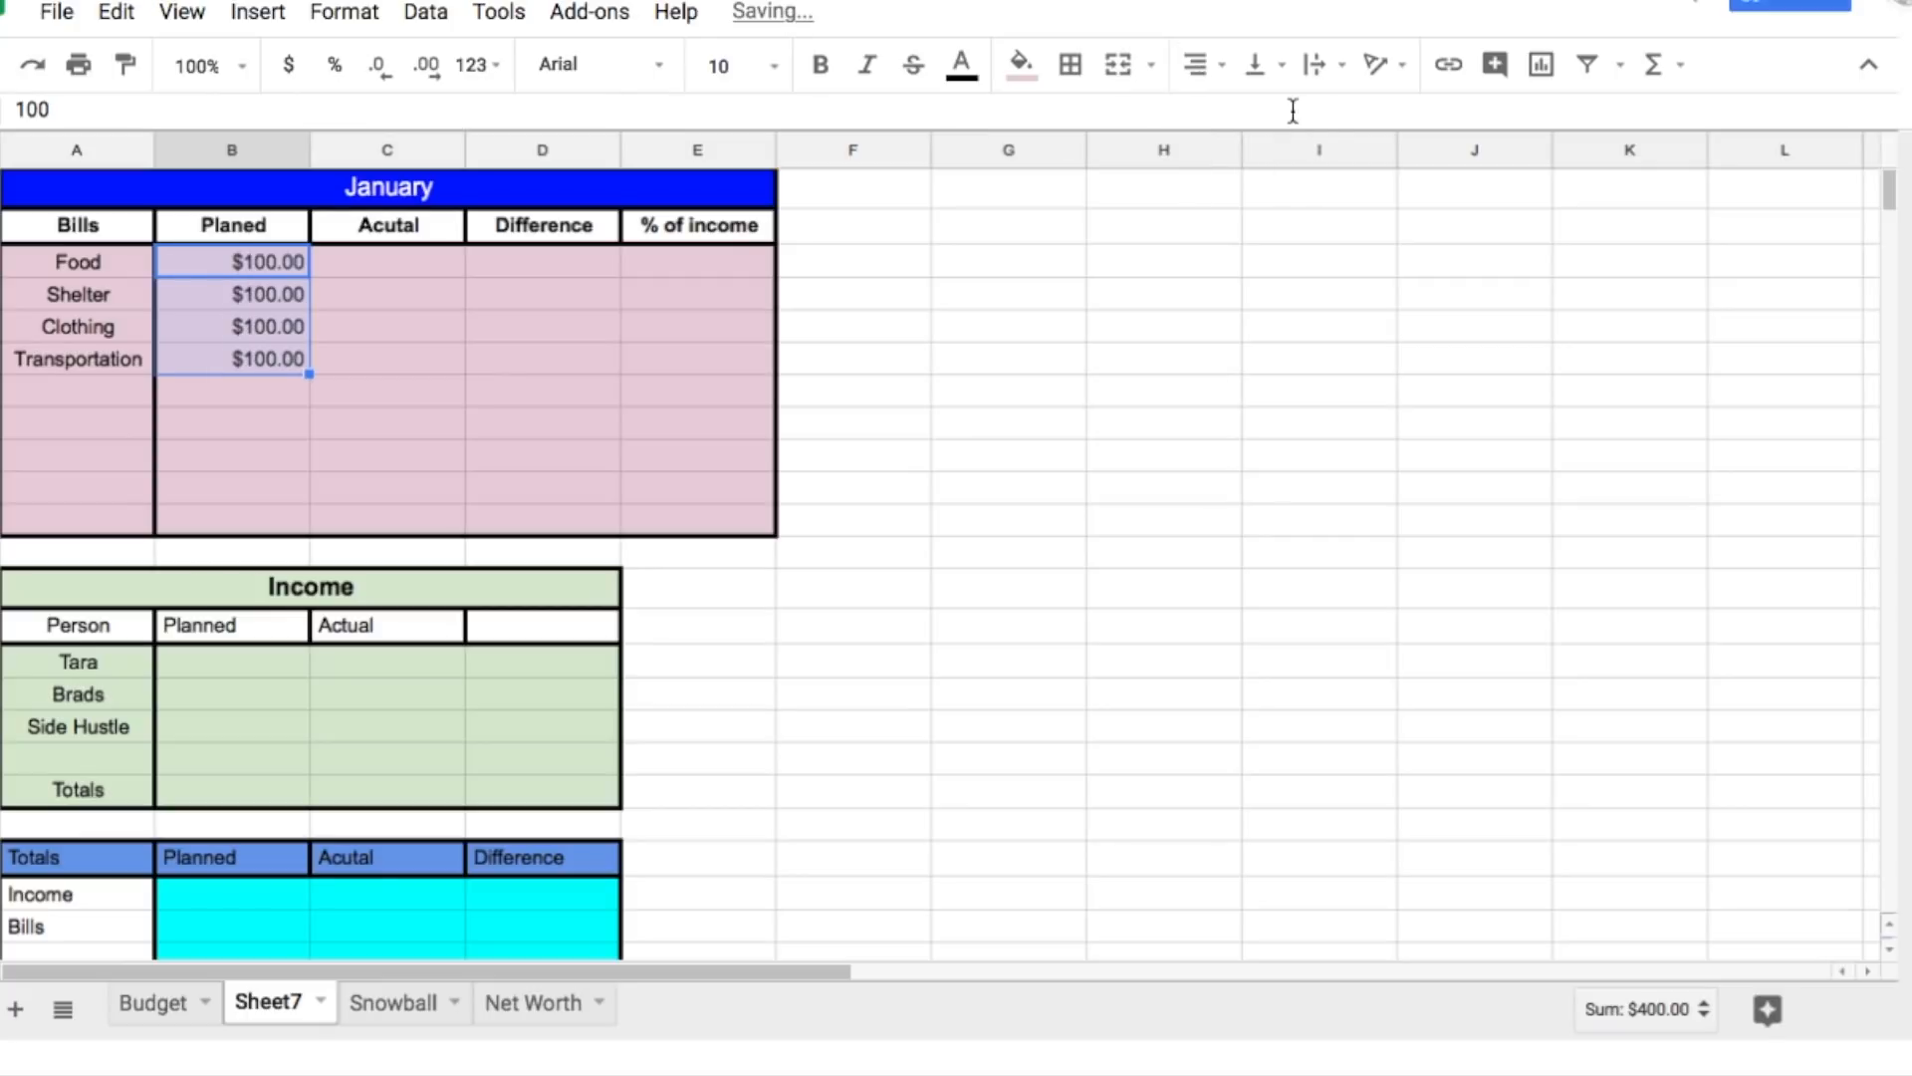
left_click(1138, 434)
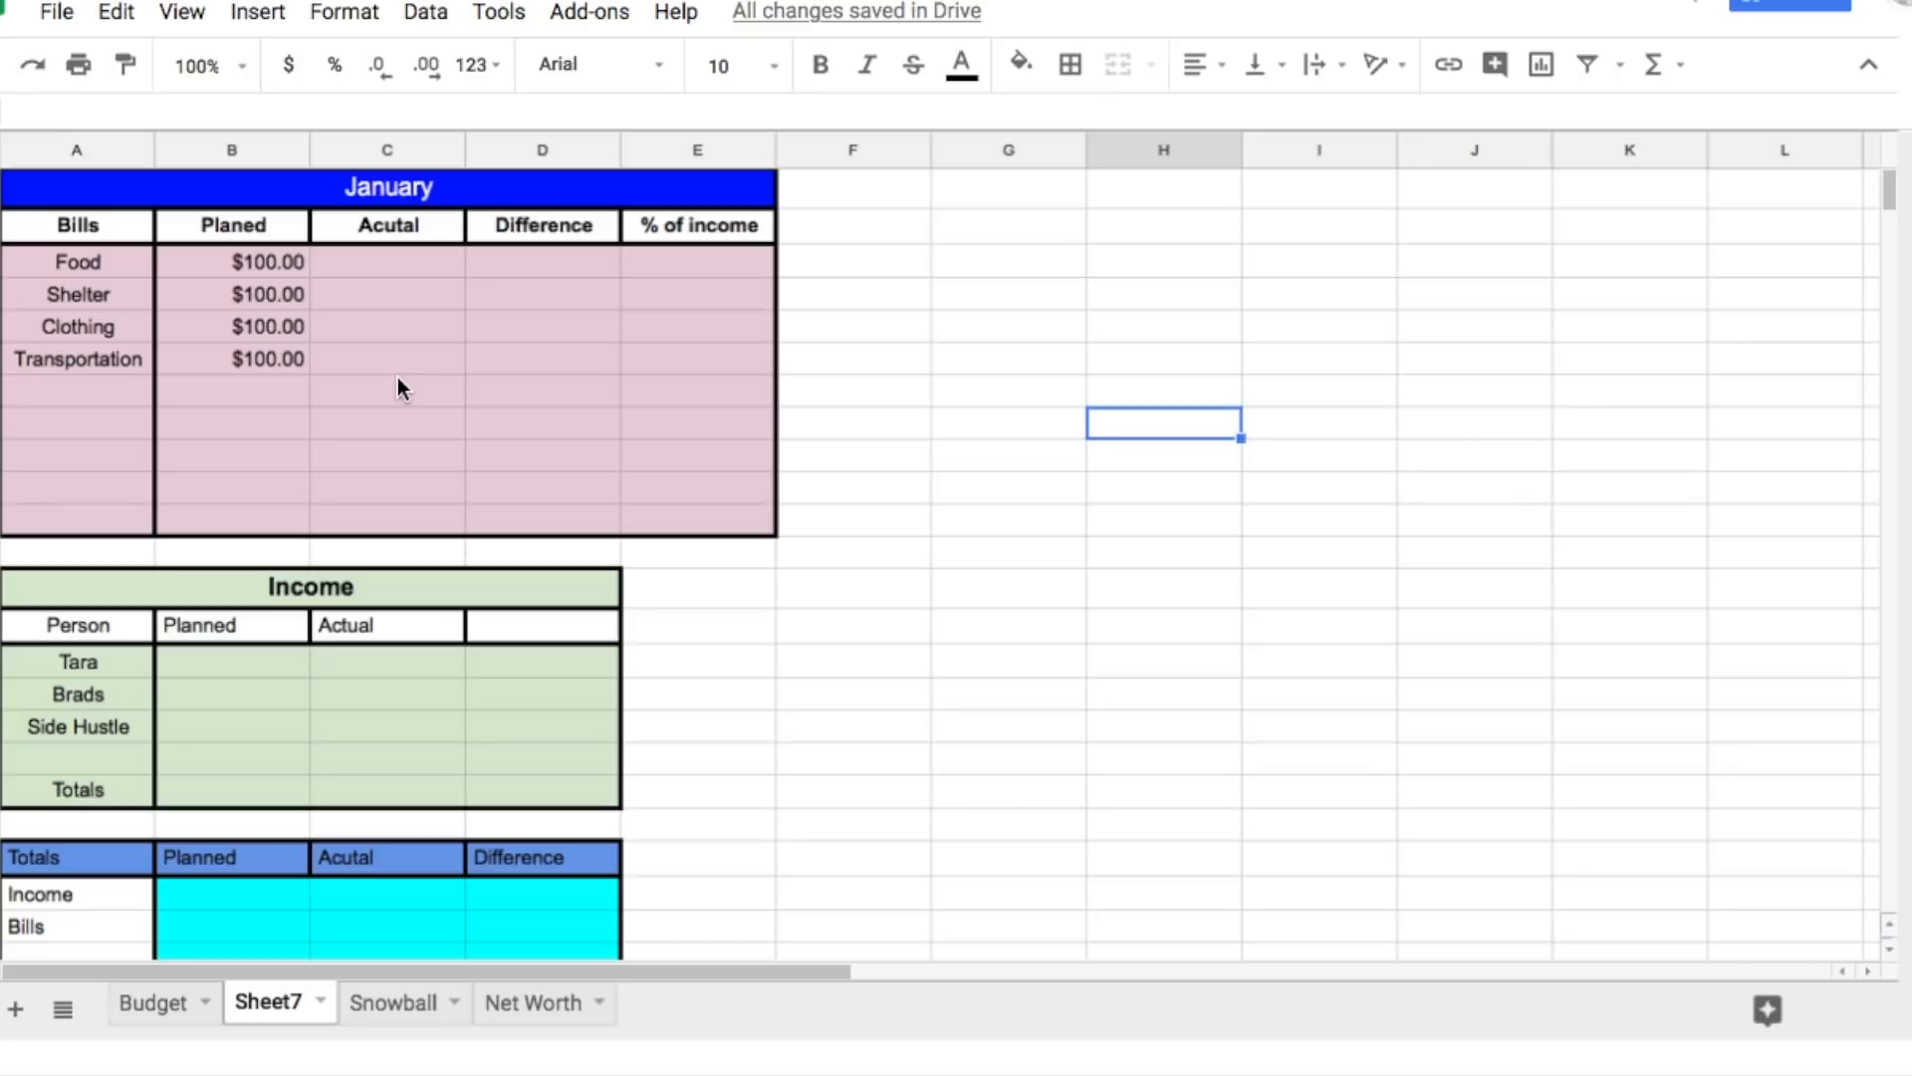
Step: Using the Budget sheet as reference, enter the formula =B3-C3 in Food's Difference cell, D3, on Sheet7
left_click(179, 1008)
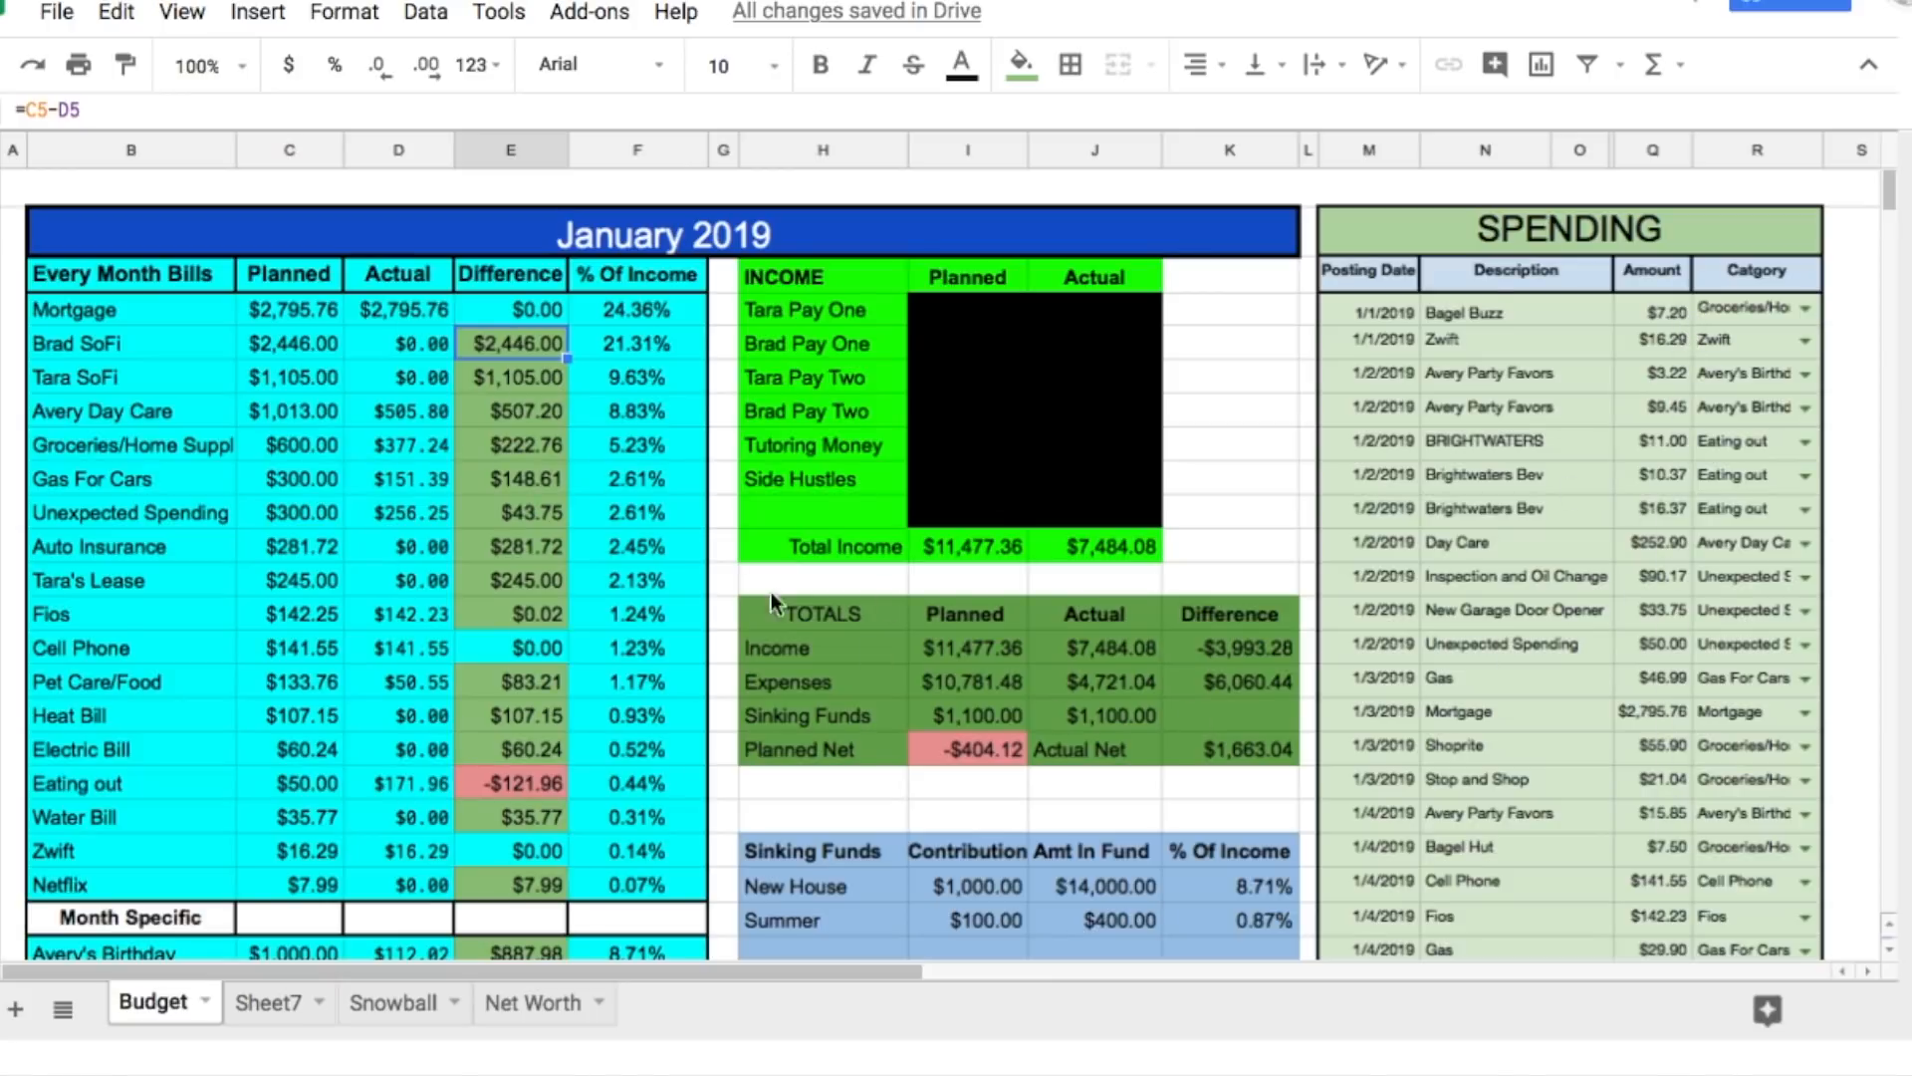
left_click(266, 1001)
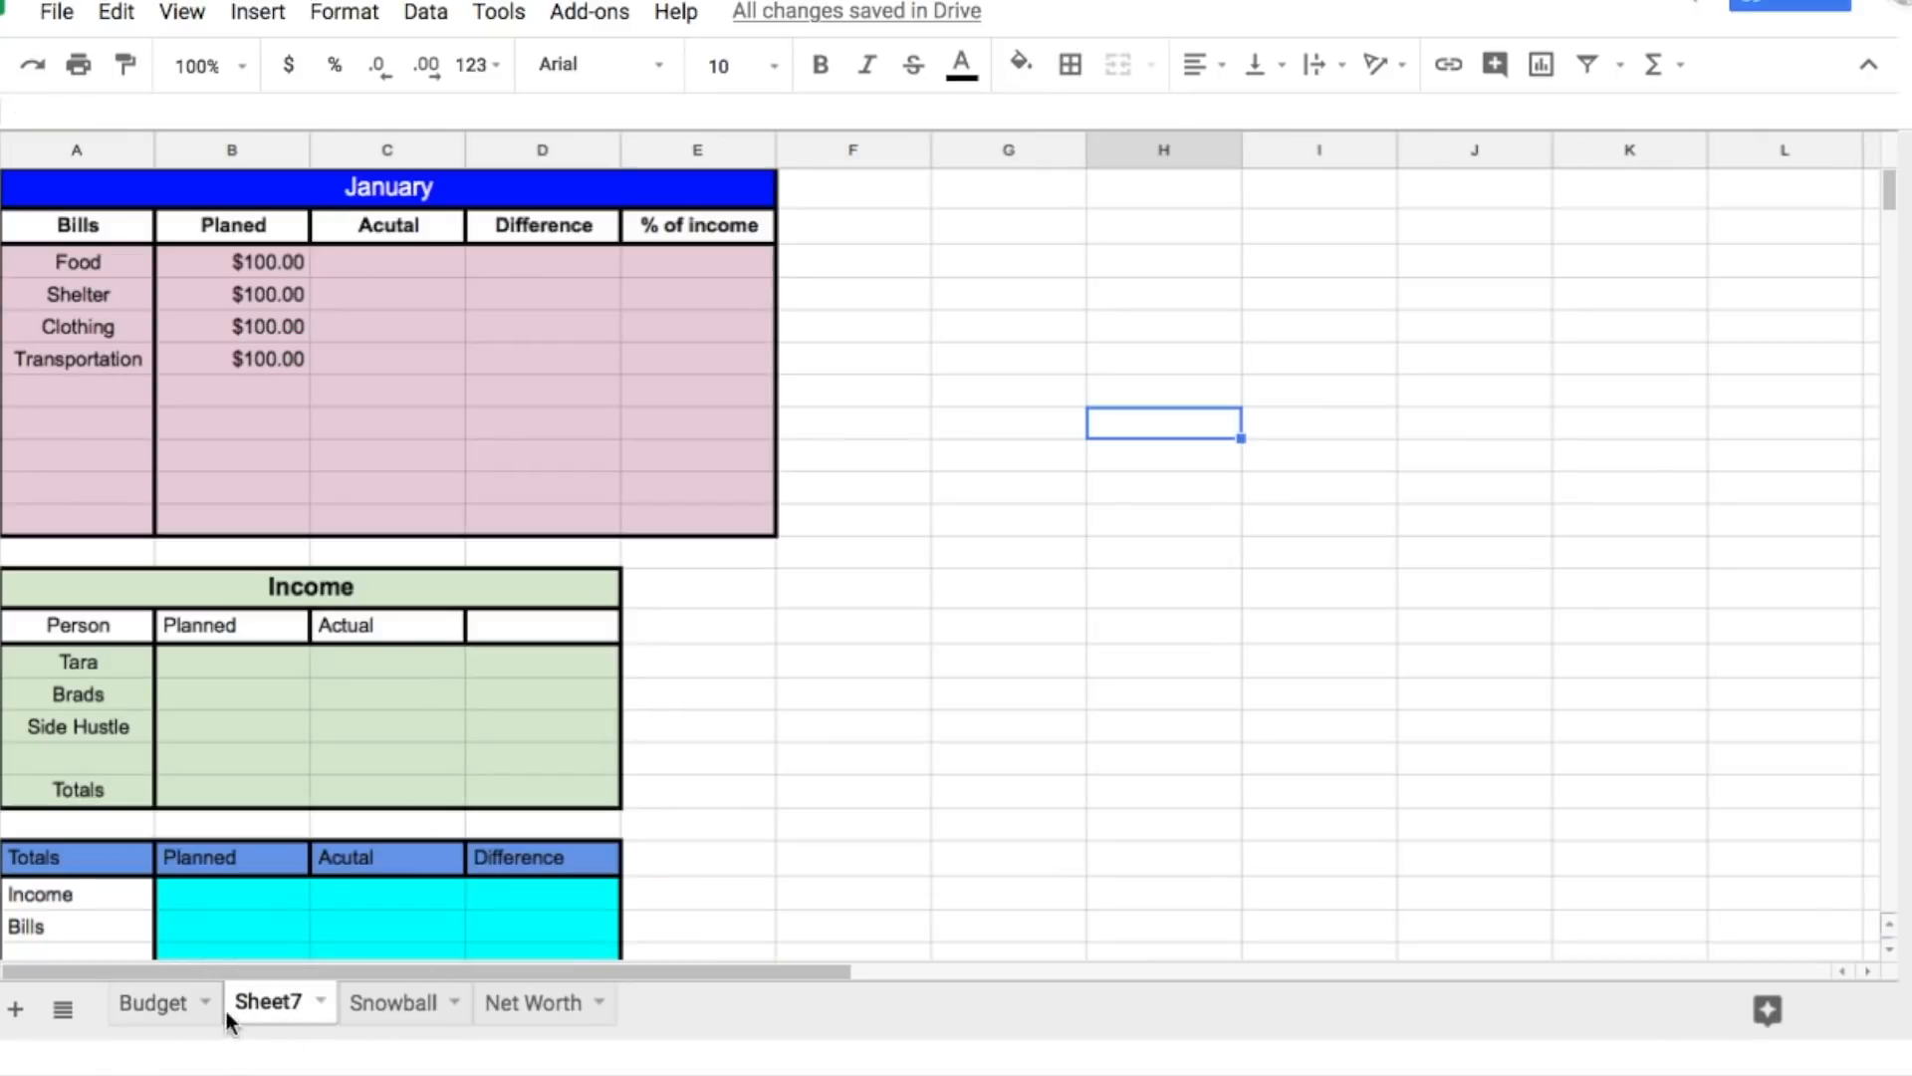
left_click(191, 1014)
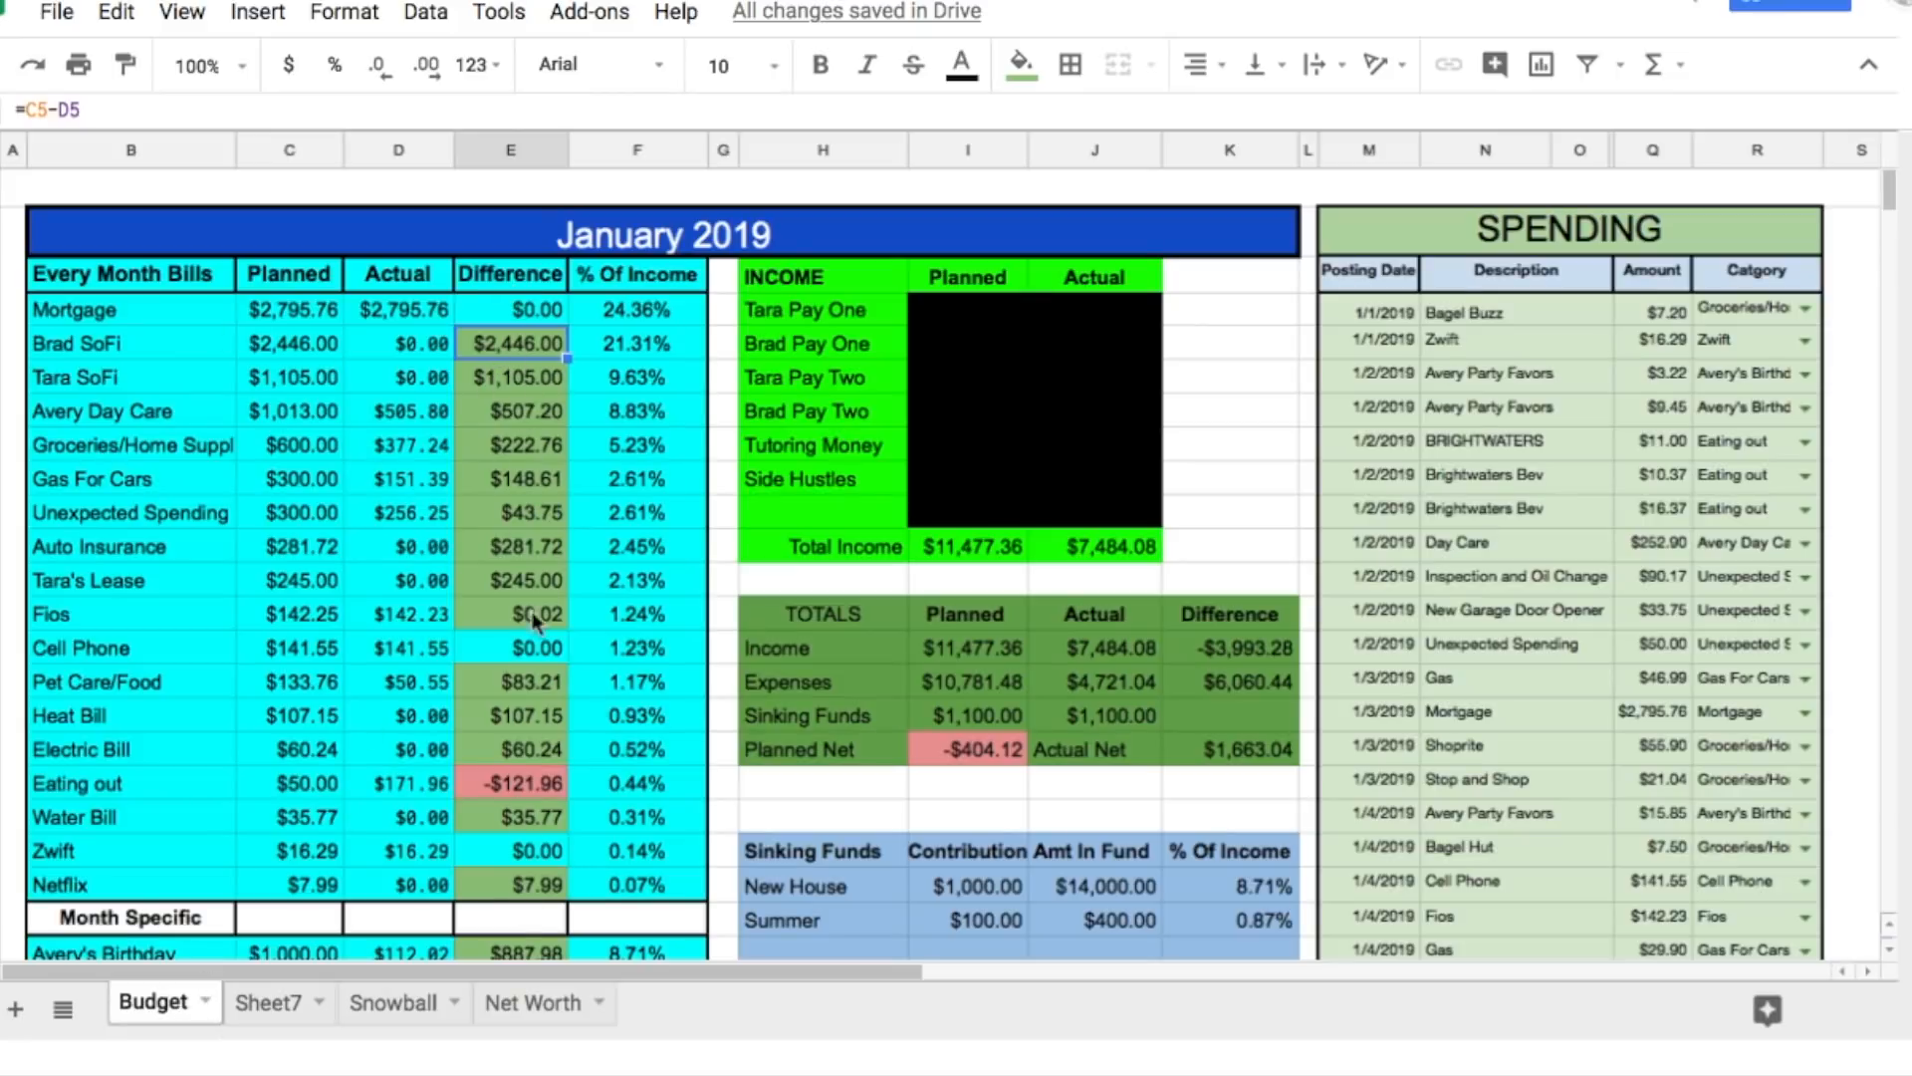
left_click(269, 1003)
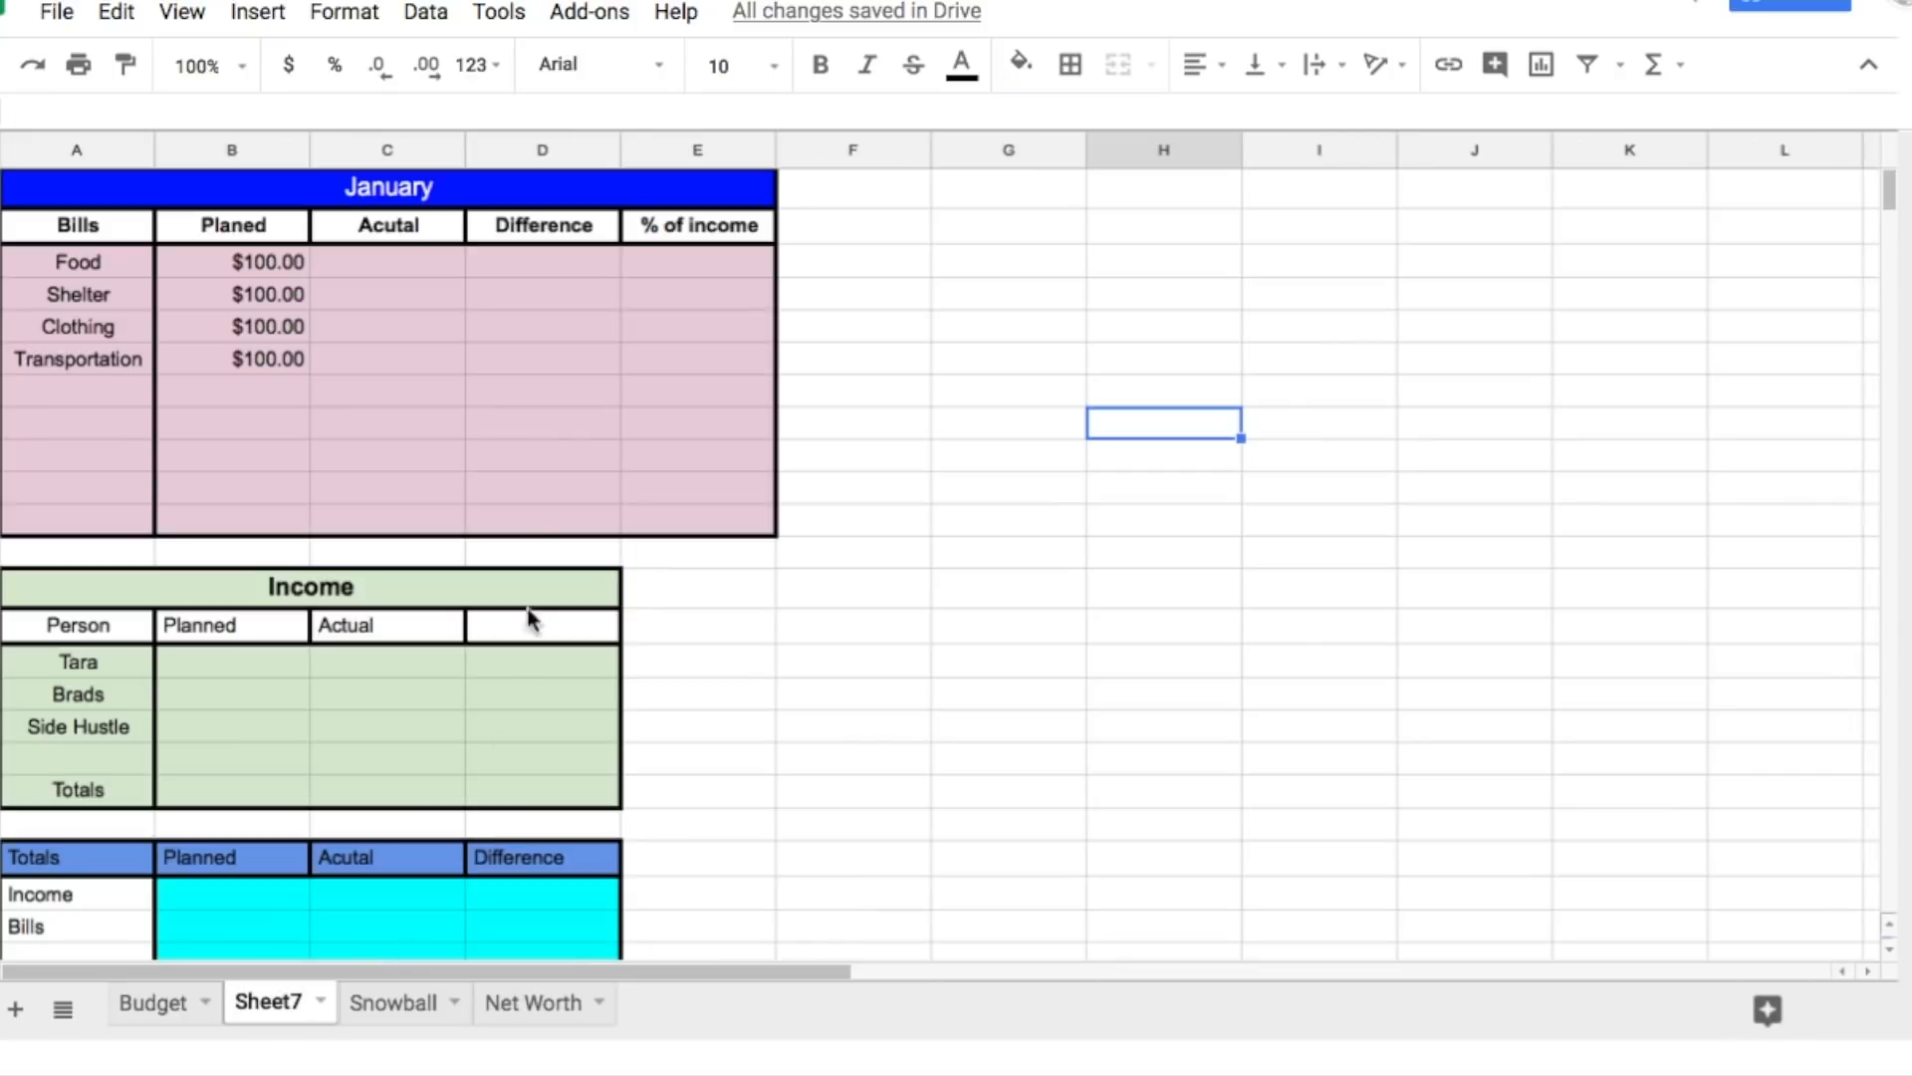
left_click(556, 265)
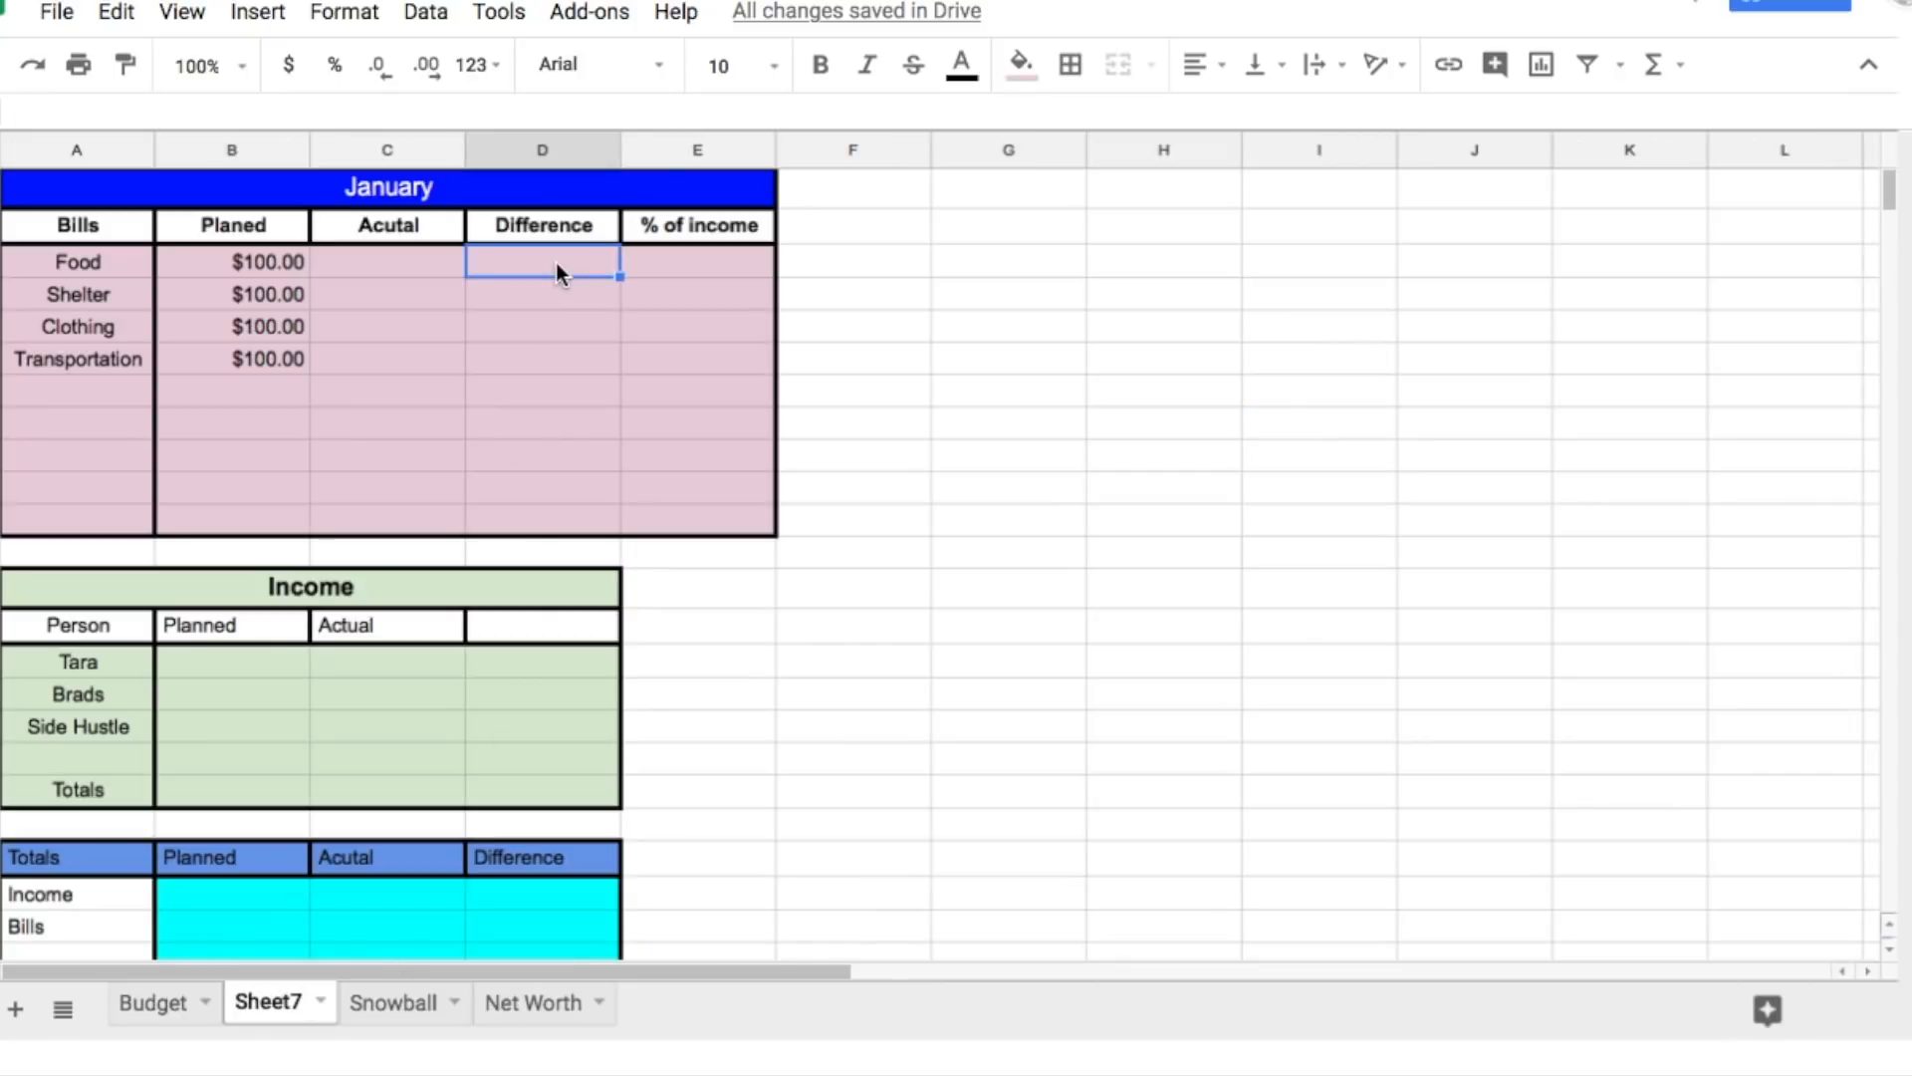
type("=")
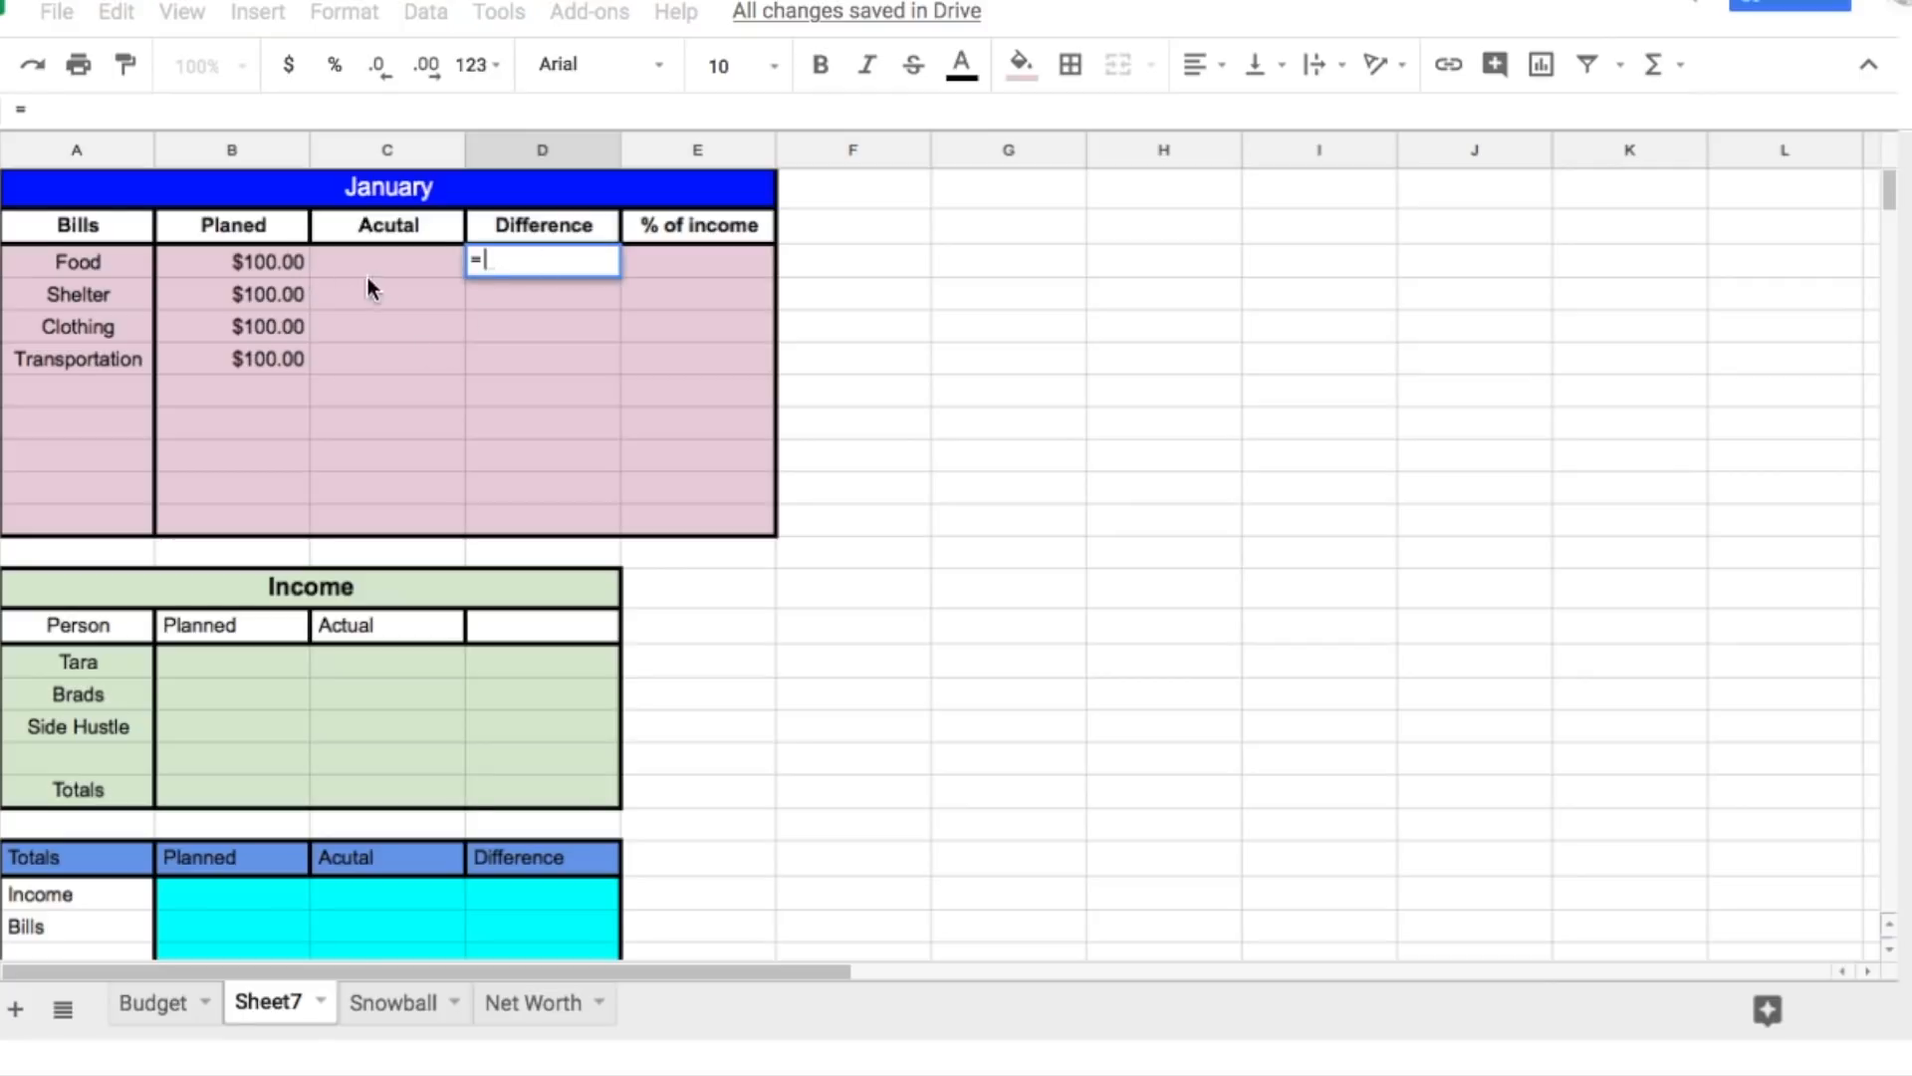
left_click(277, 261)
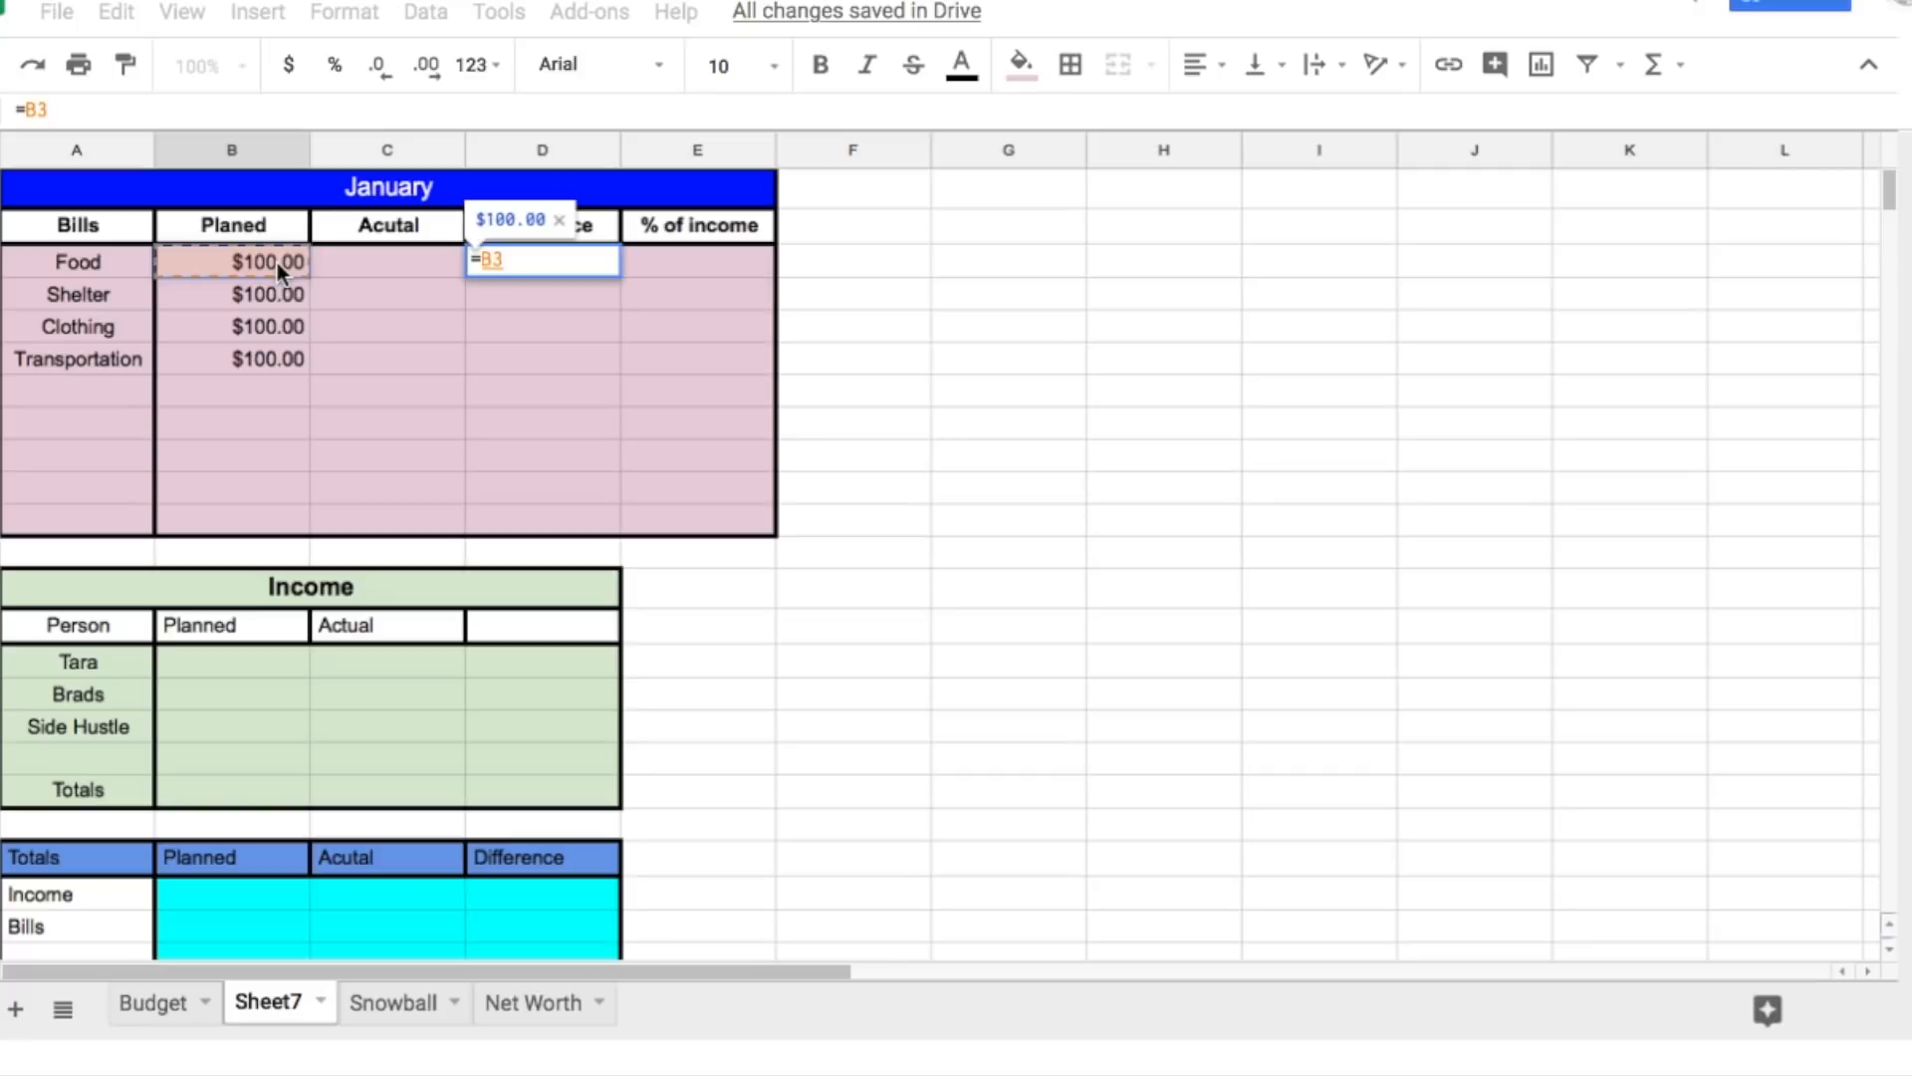
type("-")
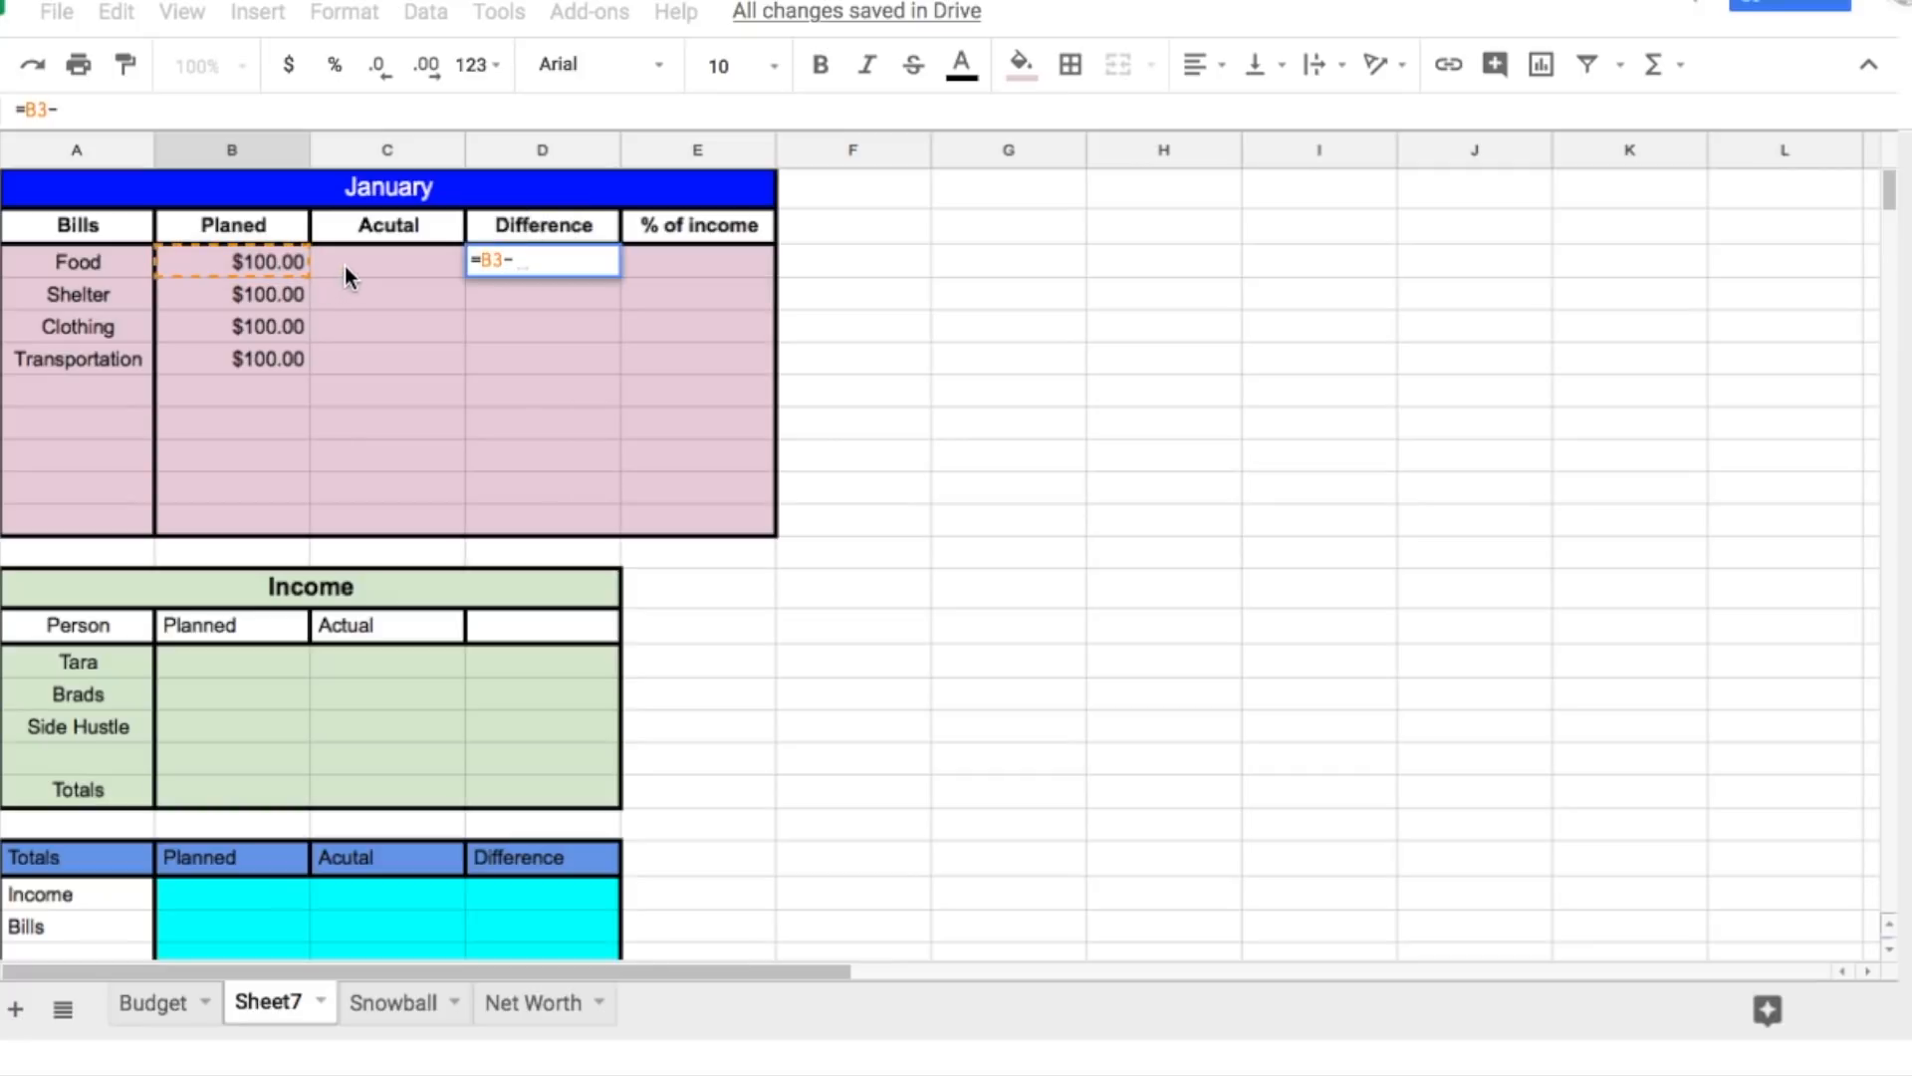
left_click(385, 267)
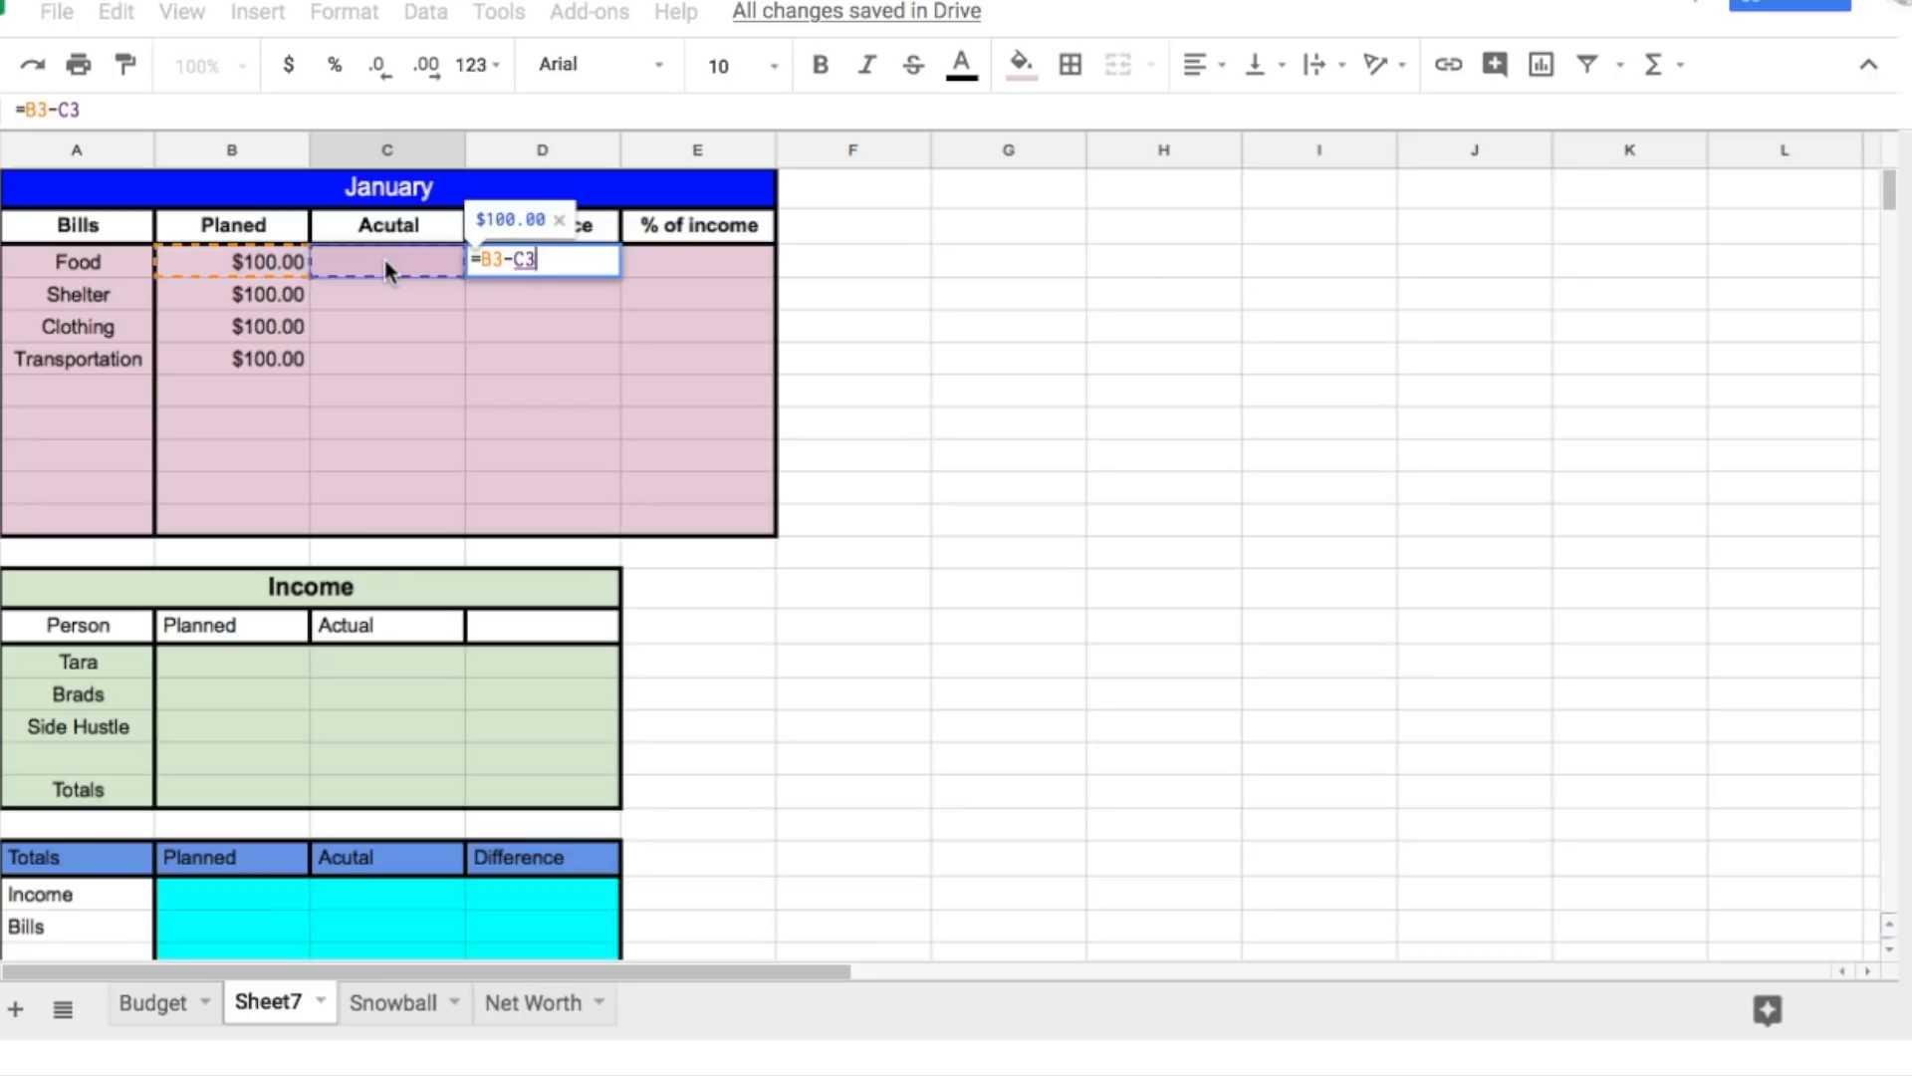
key("Return")
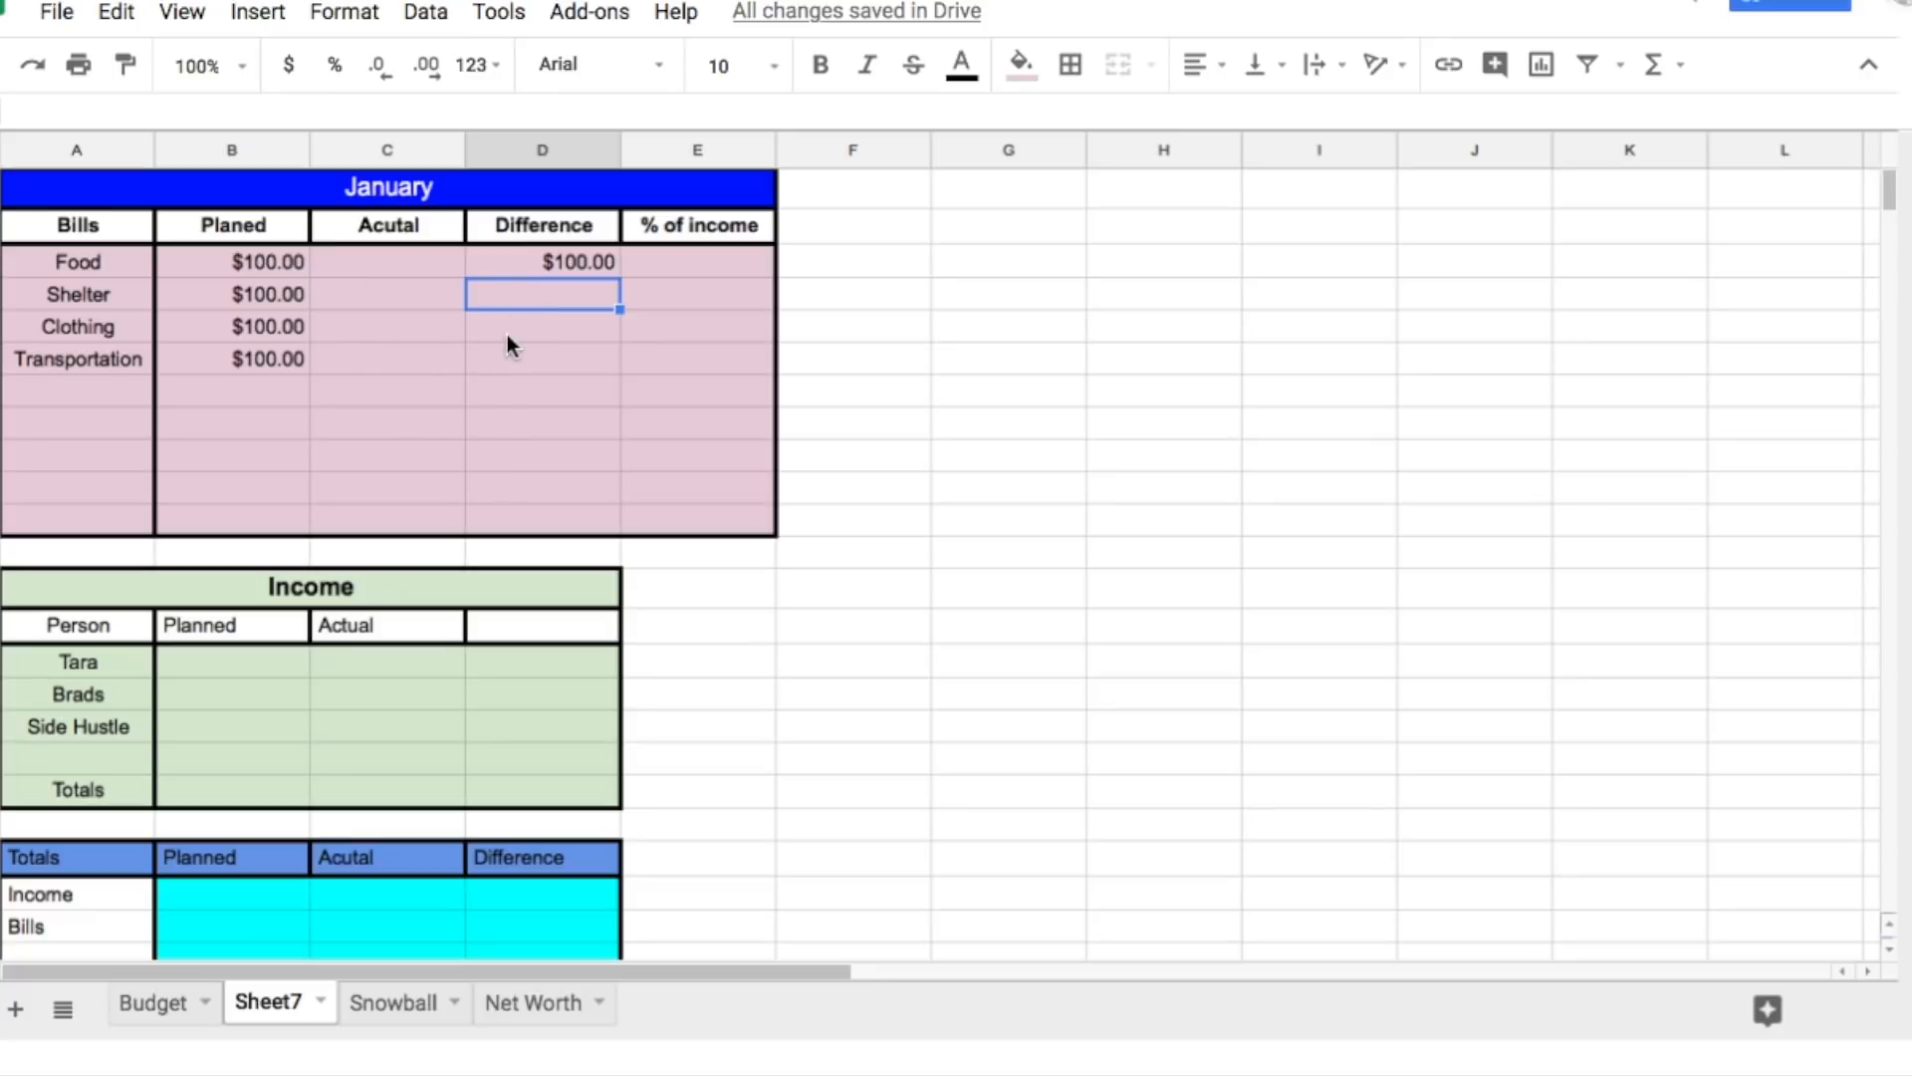
Step: Fill the Difference formula from D3 down through D11
key("Down")
key("Down")
left_click(516, 264)
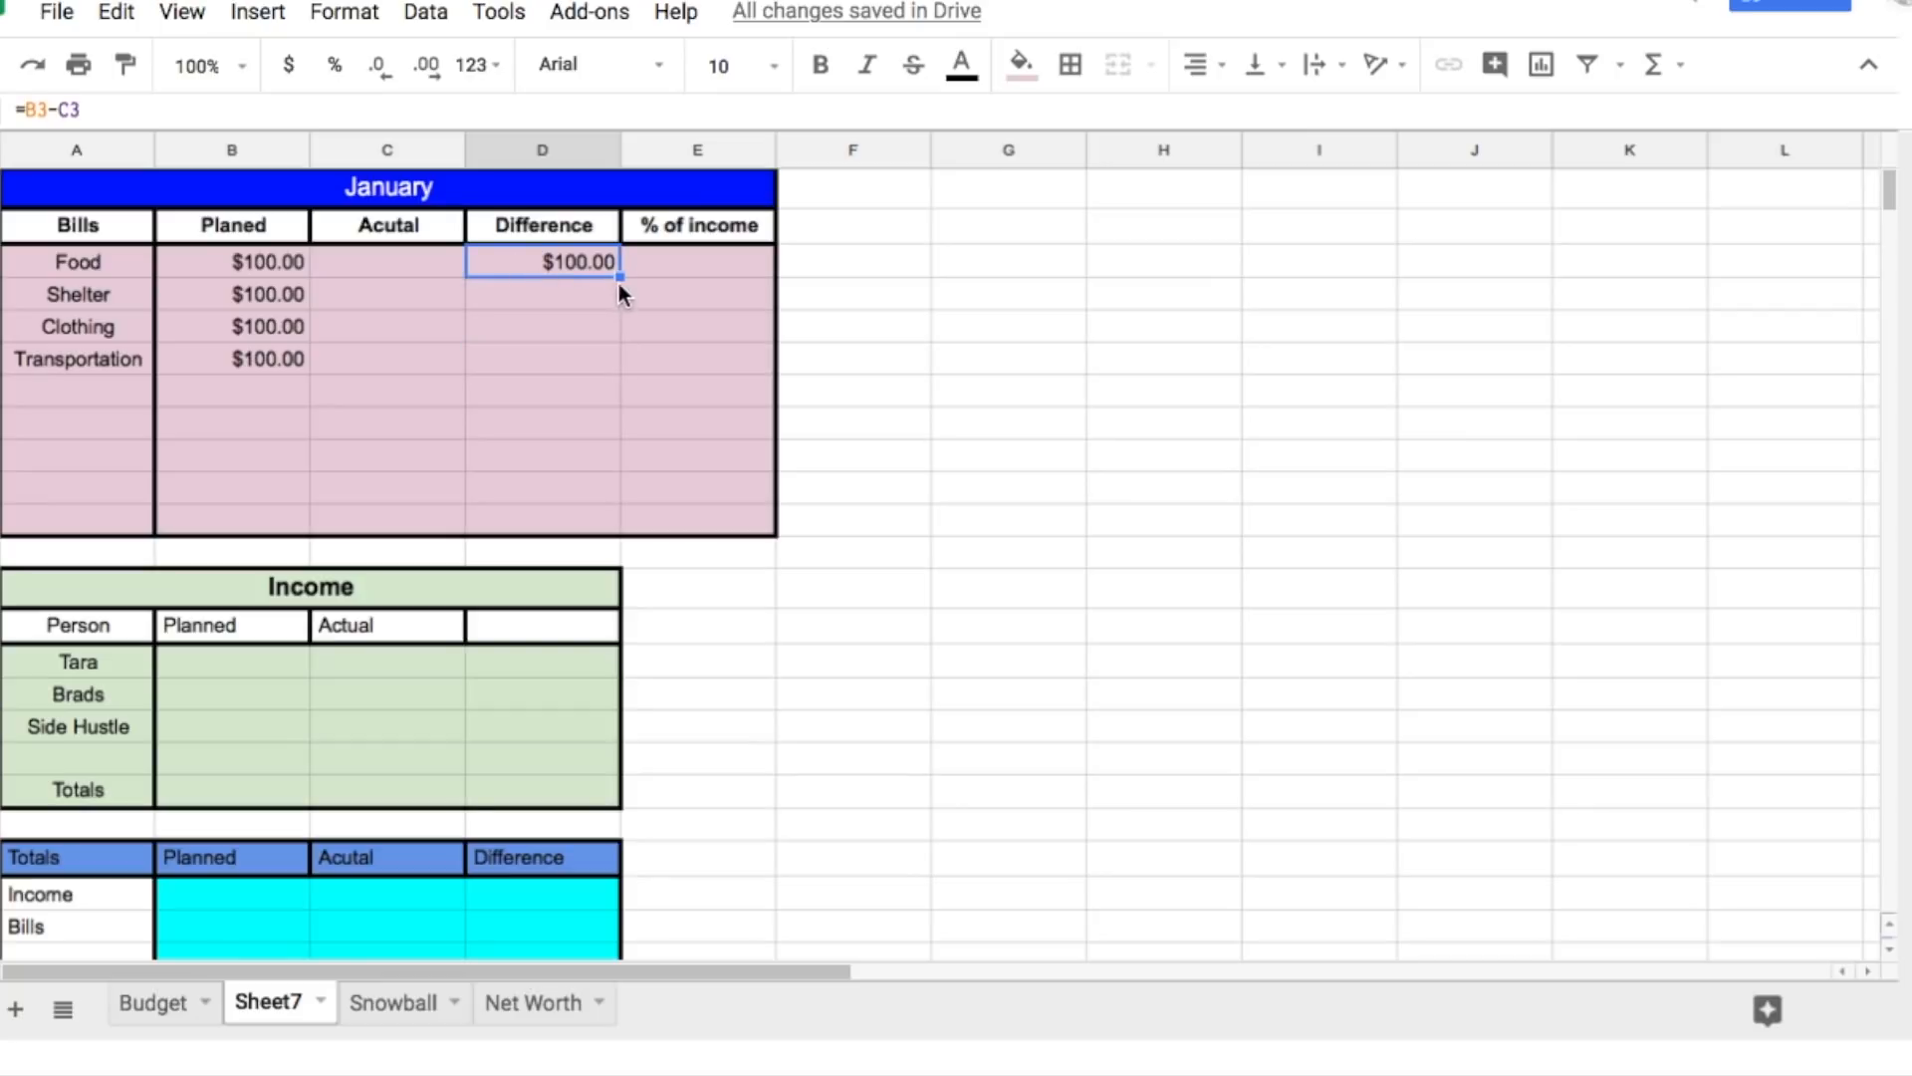
left_click_drag(621, 278, 591, 508)
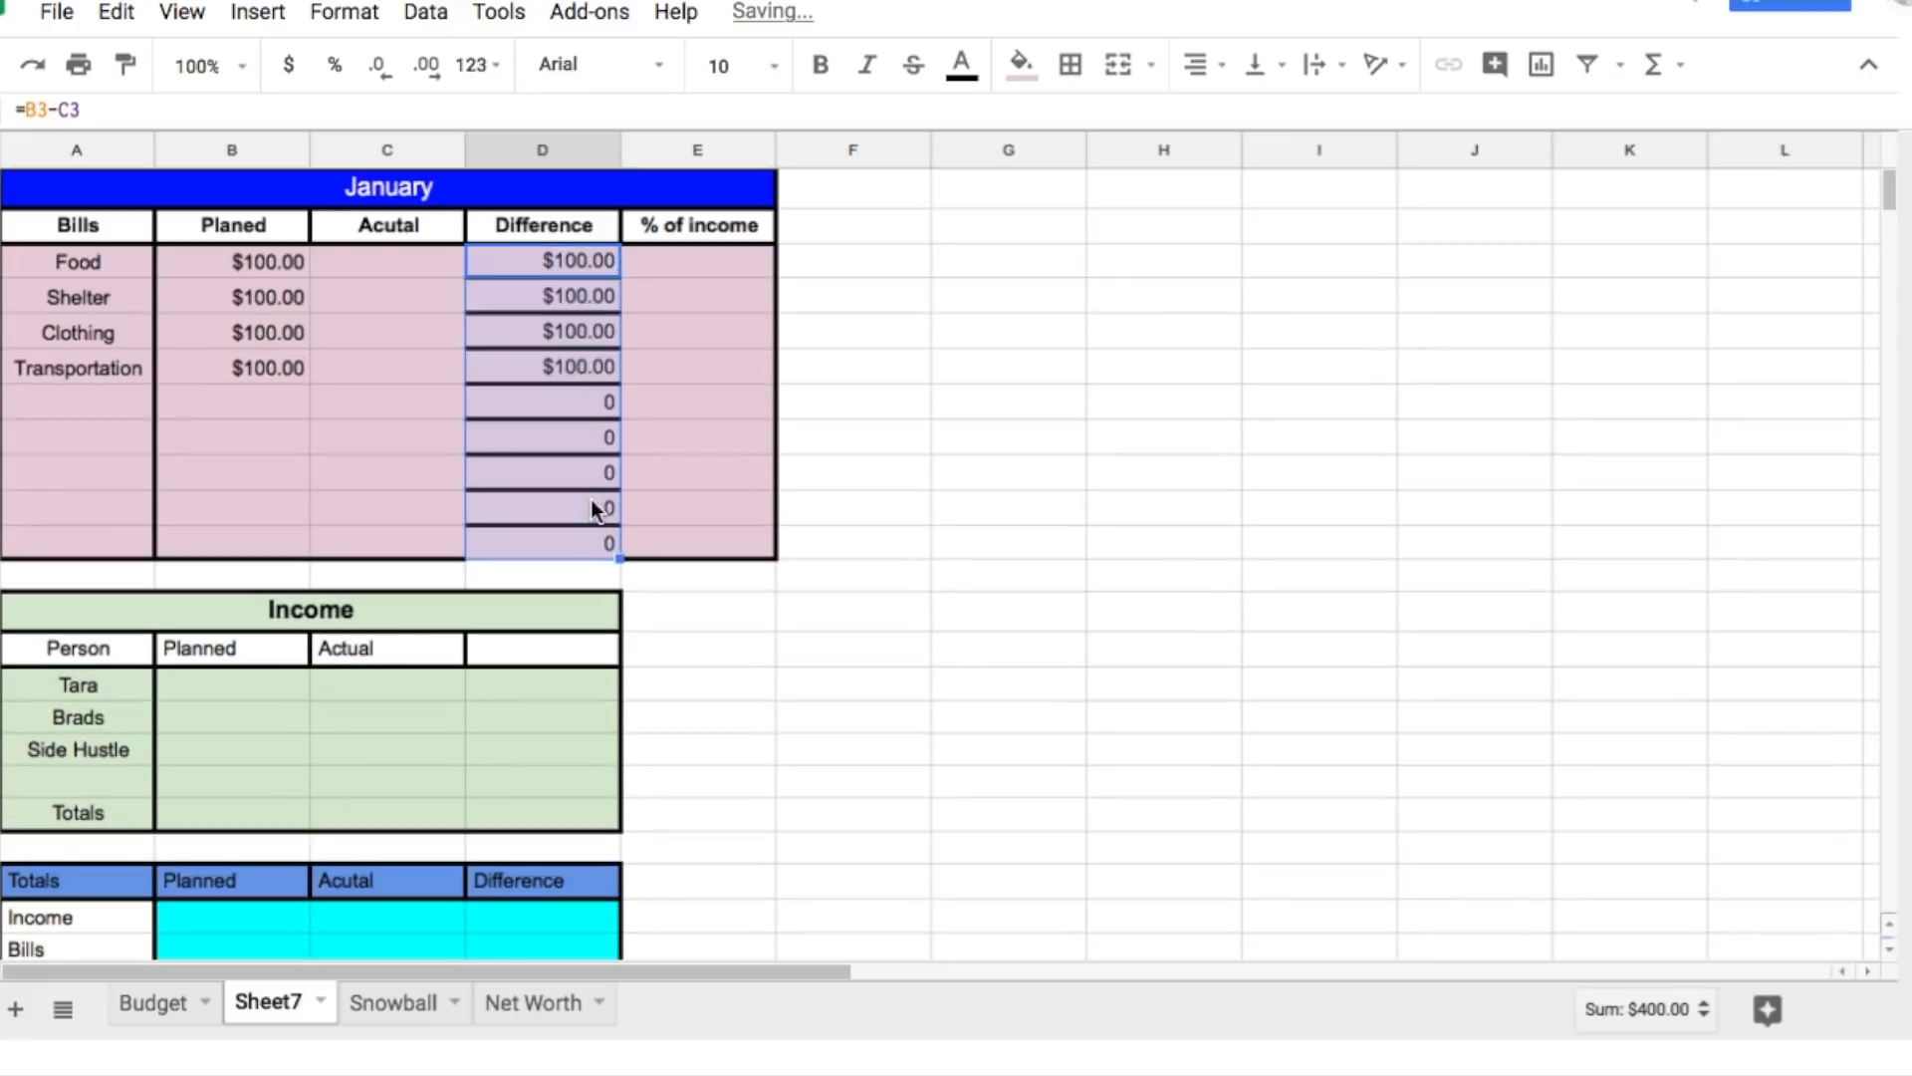
left_click(1080, 479)
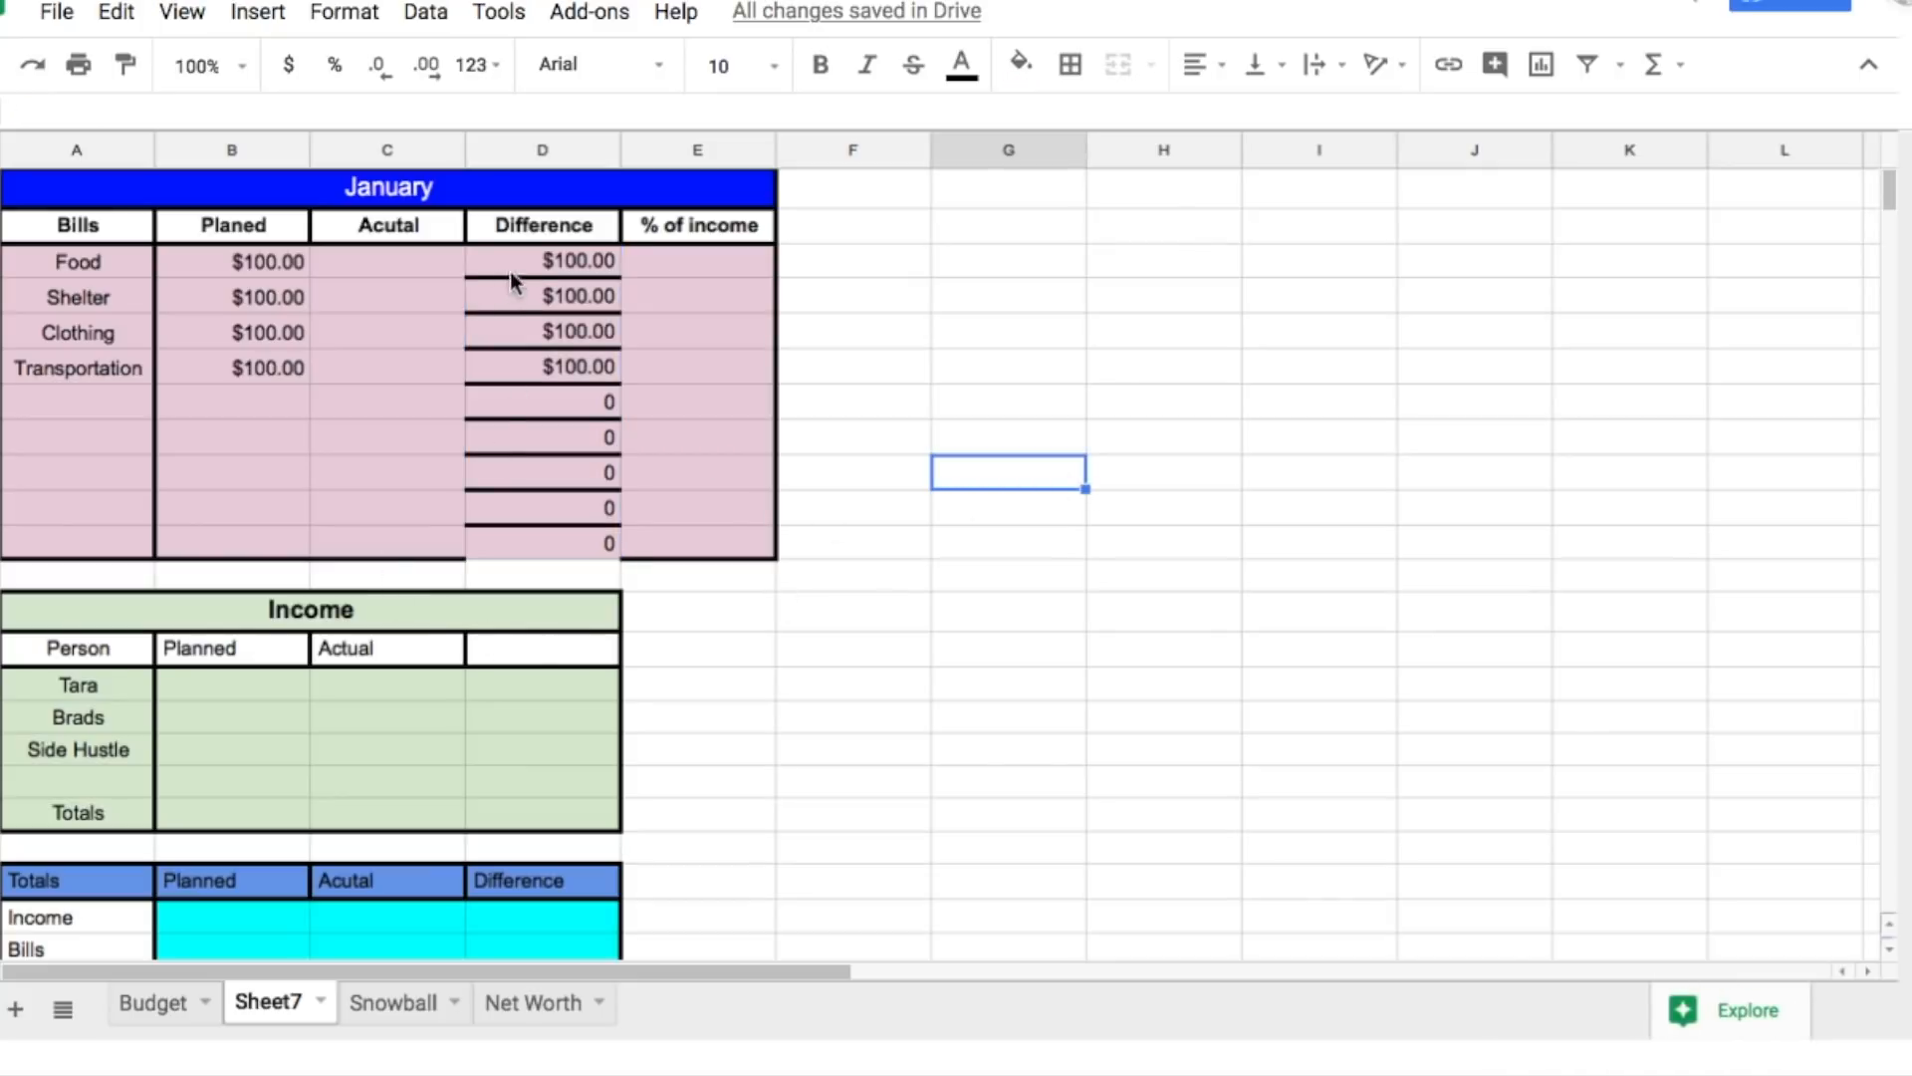
Step: Clear all borders from the Difference cells D3 through D11 and add a bottom border to the range
left_click_drag(532, 263, 547, 547)
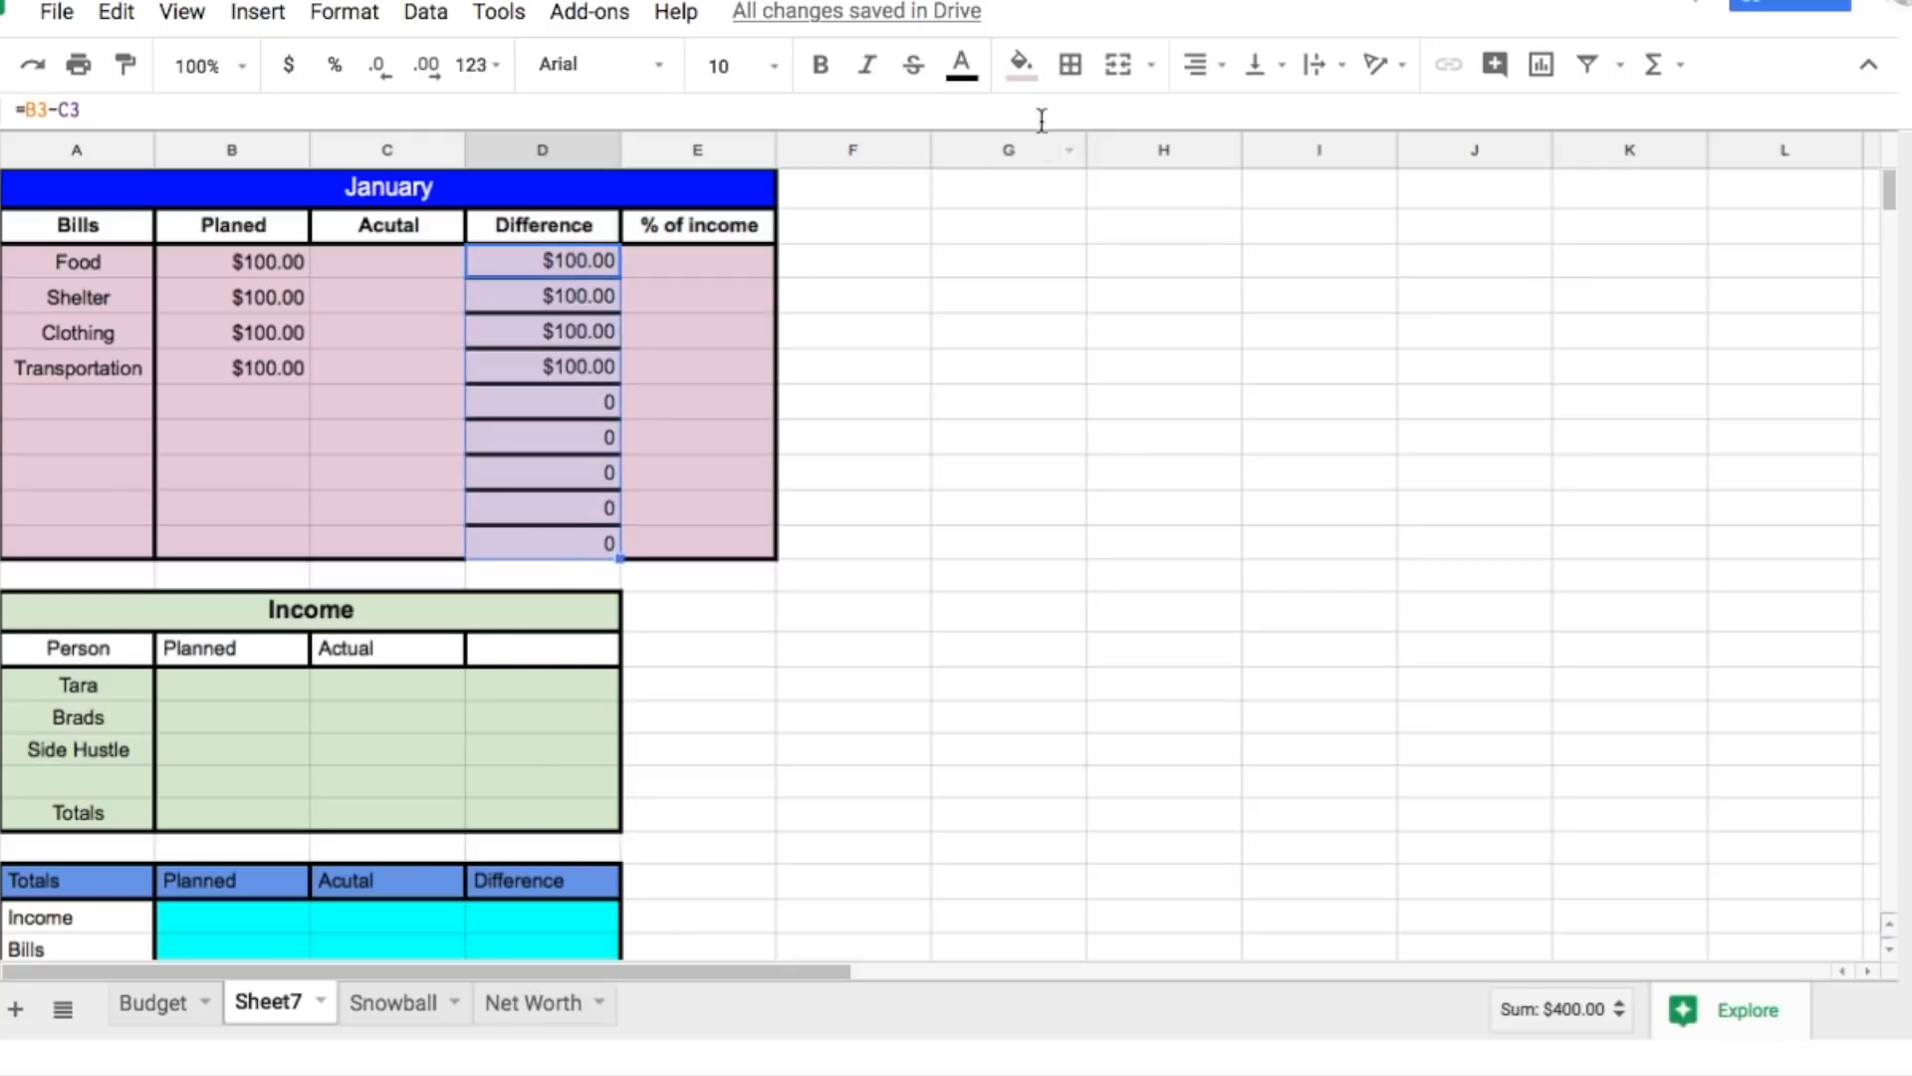
left_click(1071, 64)
left_click(1282, 181)
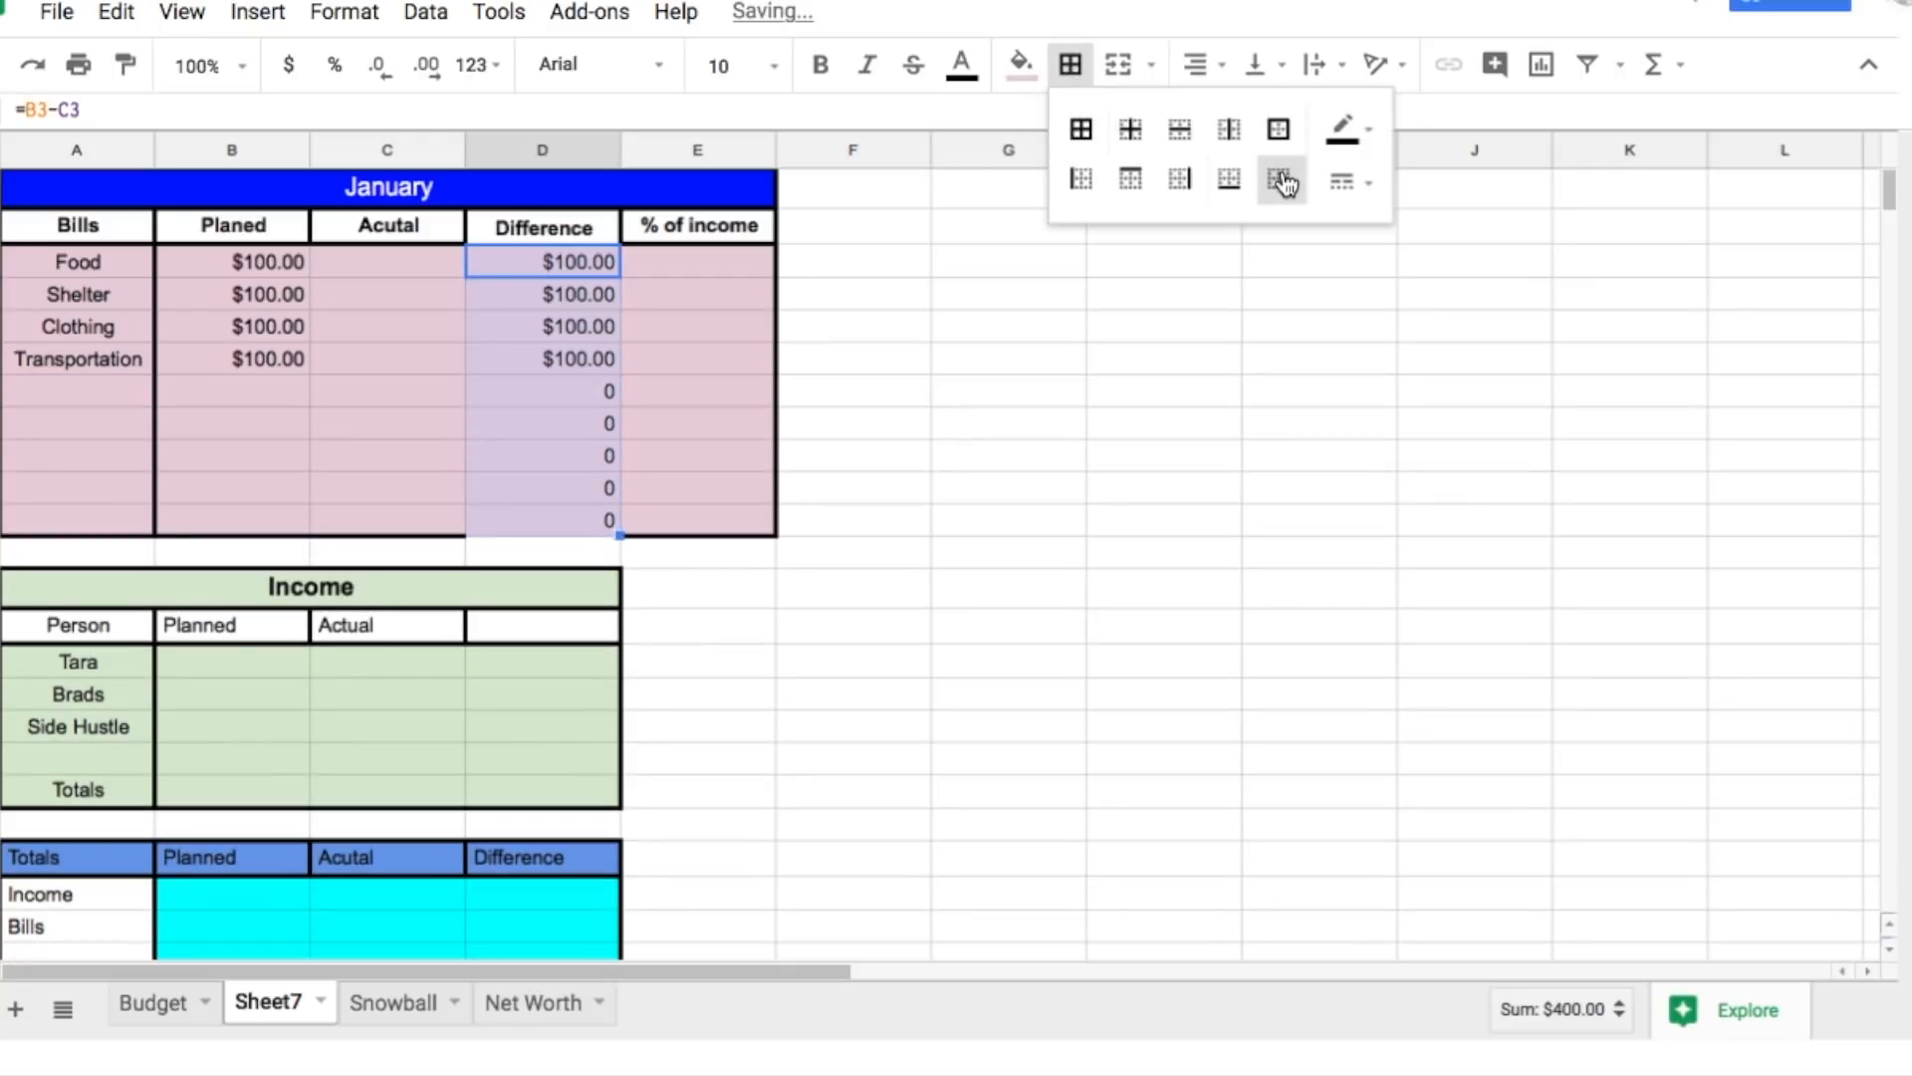
left_click(1229, 180)
left_click(1168, 426)
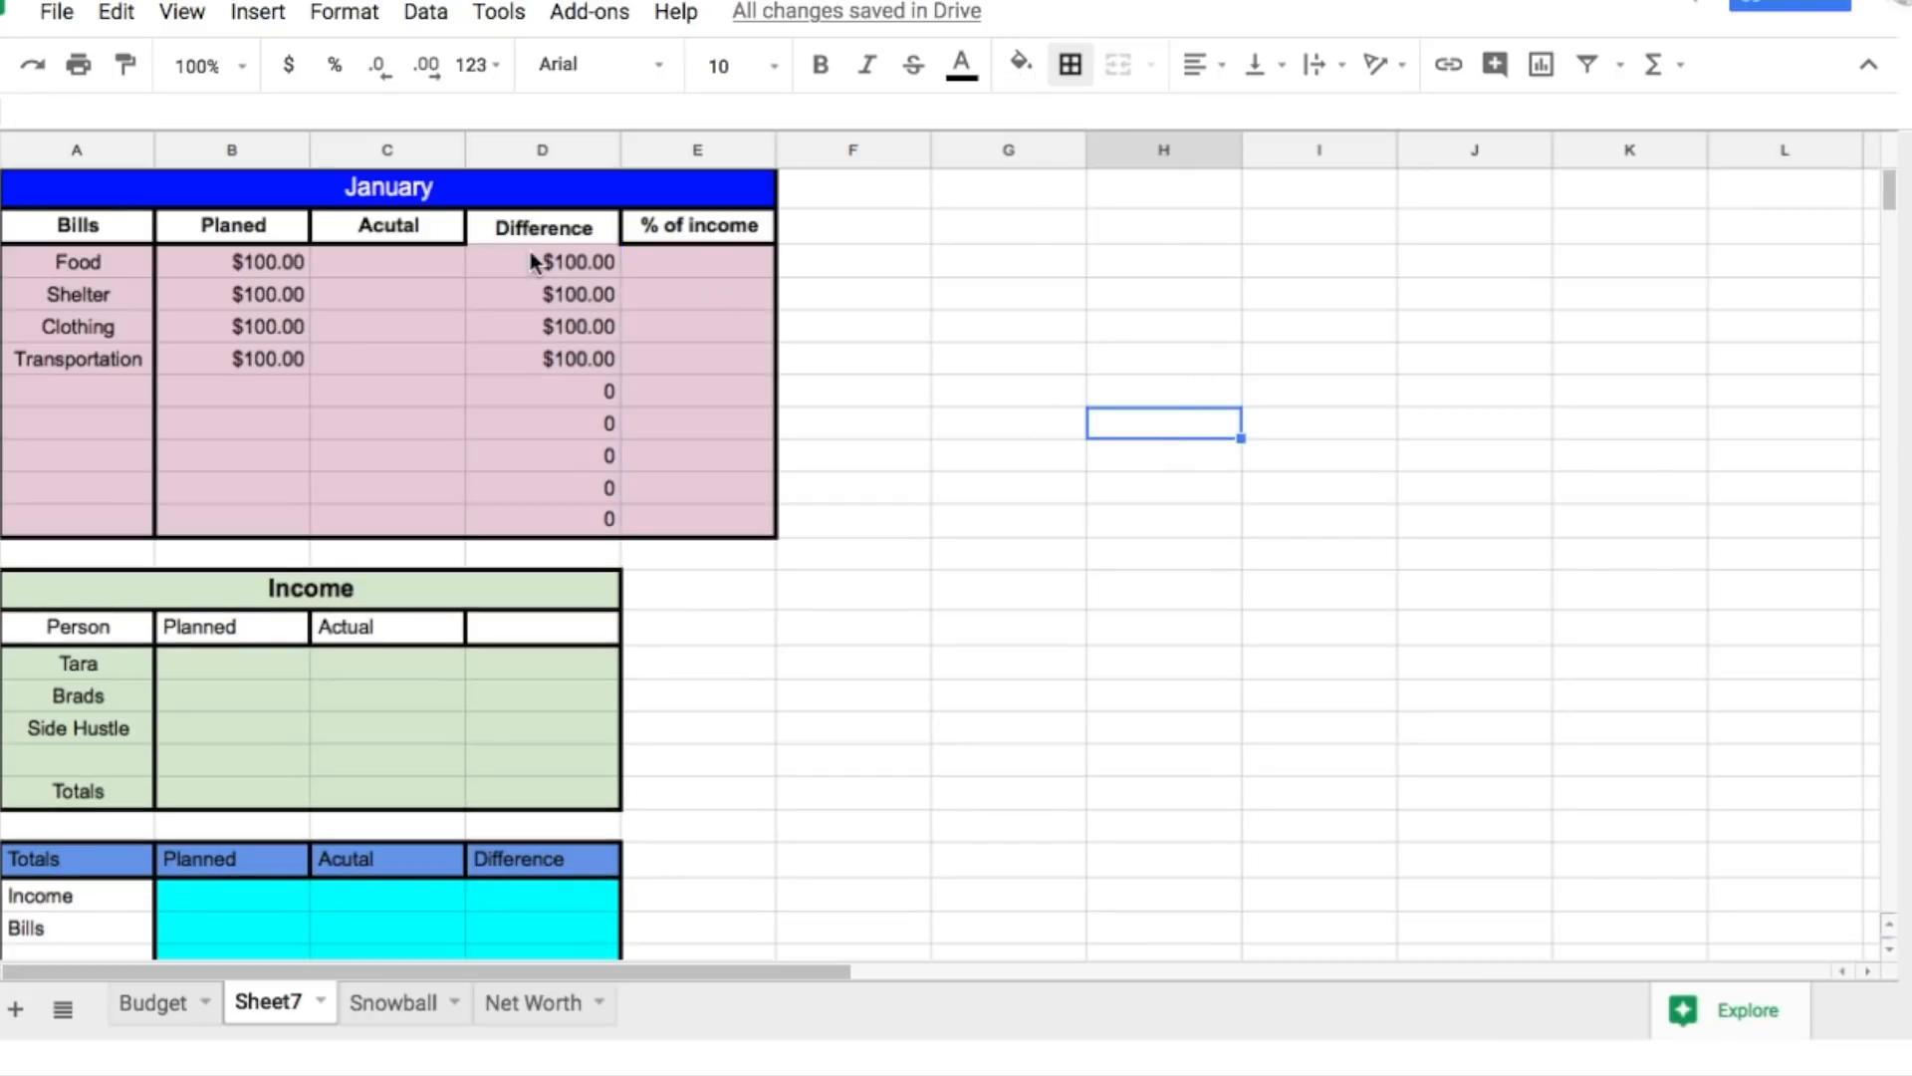
Step: Add a top border to the Difference cells D3 through D11, under the column header
left_click_drag(534, 256, 526, 510)
left_click(1071, 65)
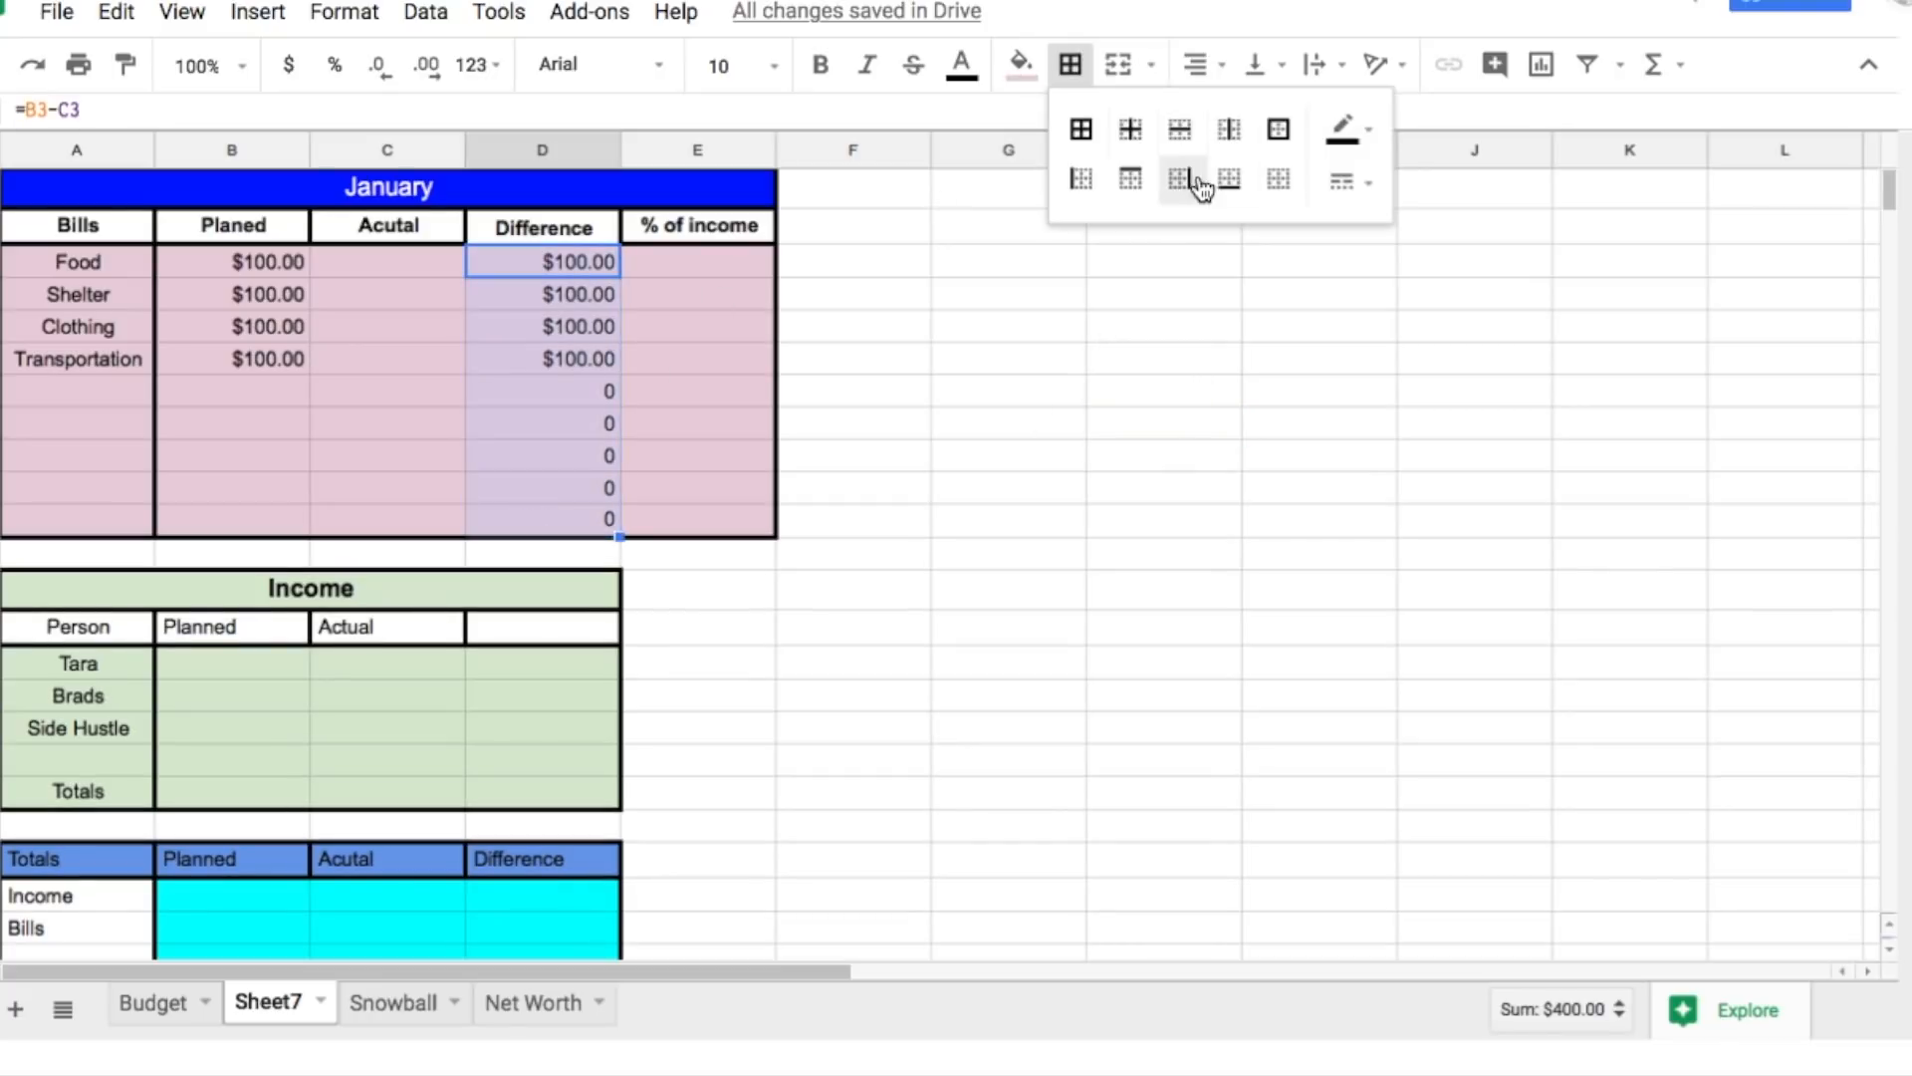
left_click(1130, 179)
left_click(1196, 299)
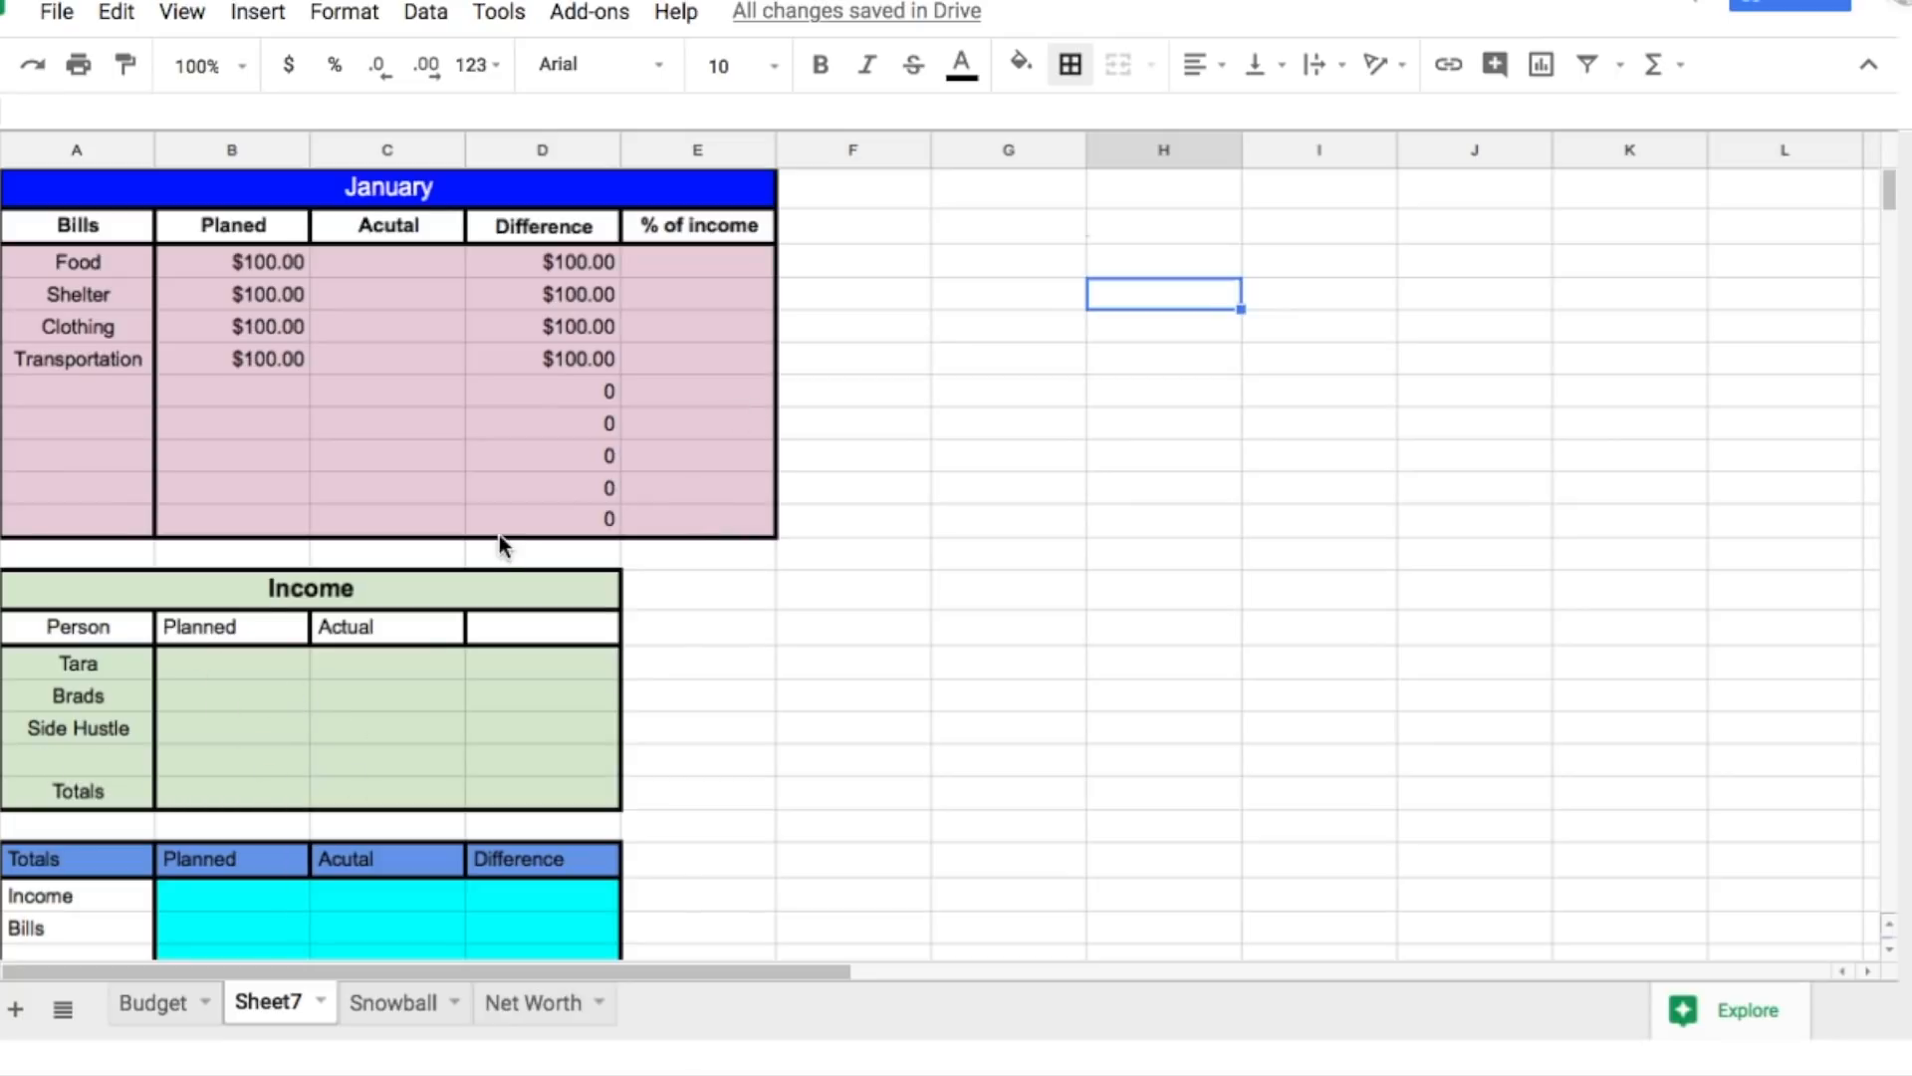
Step: Enter planned income amounts of 300, 200 and 150 in B15 through B17 of the Income table
left_click(173, 1014)
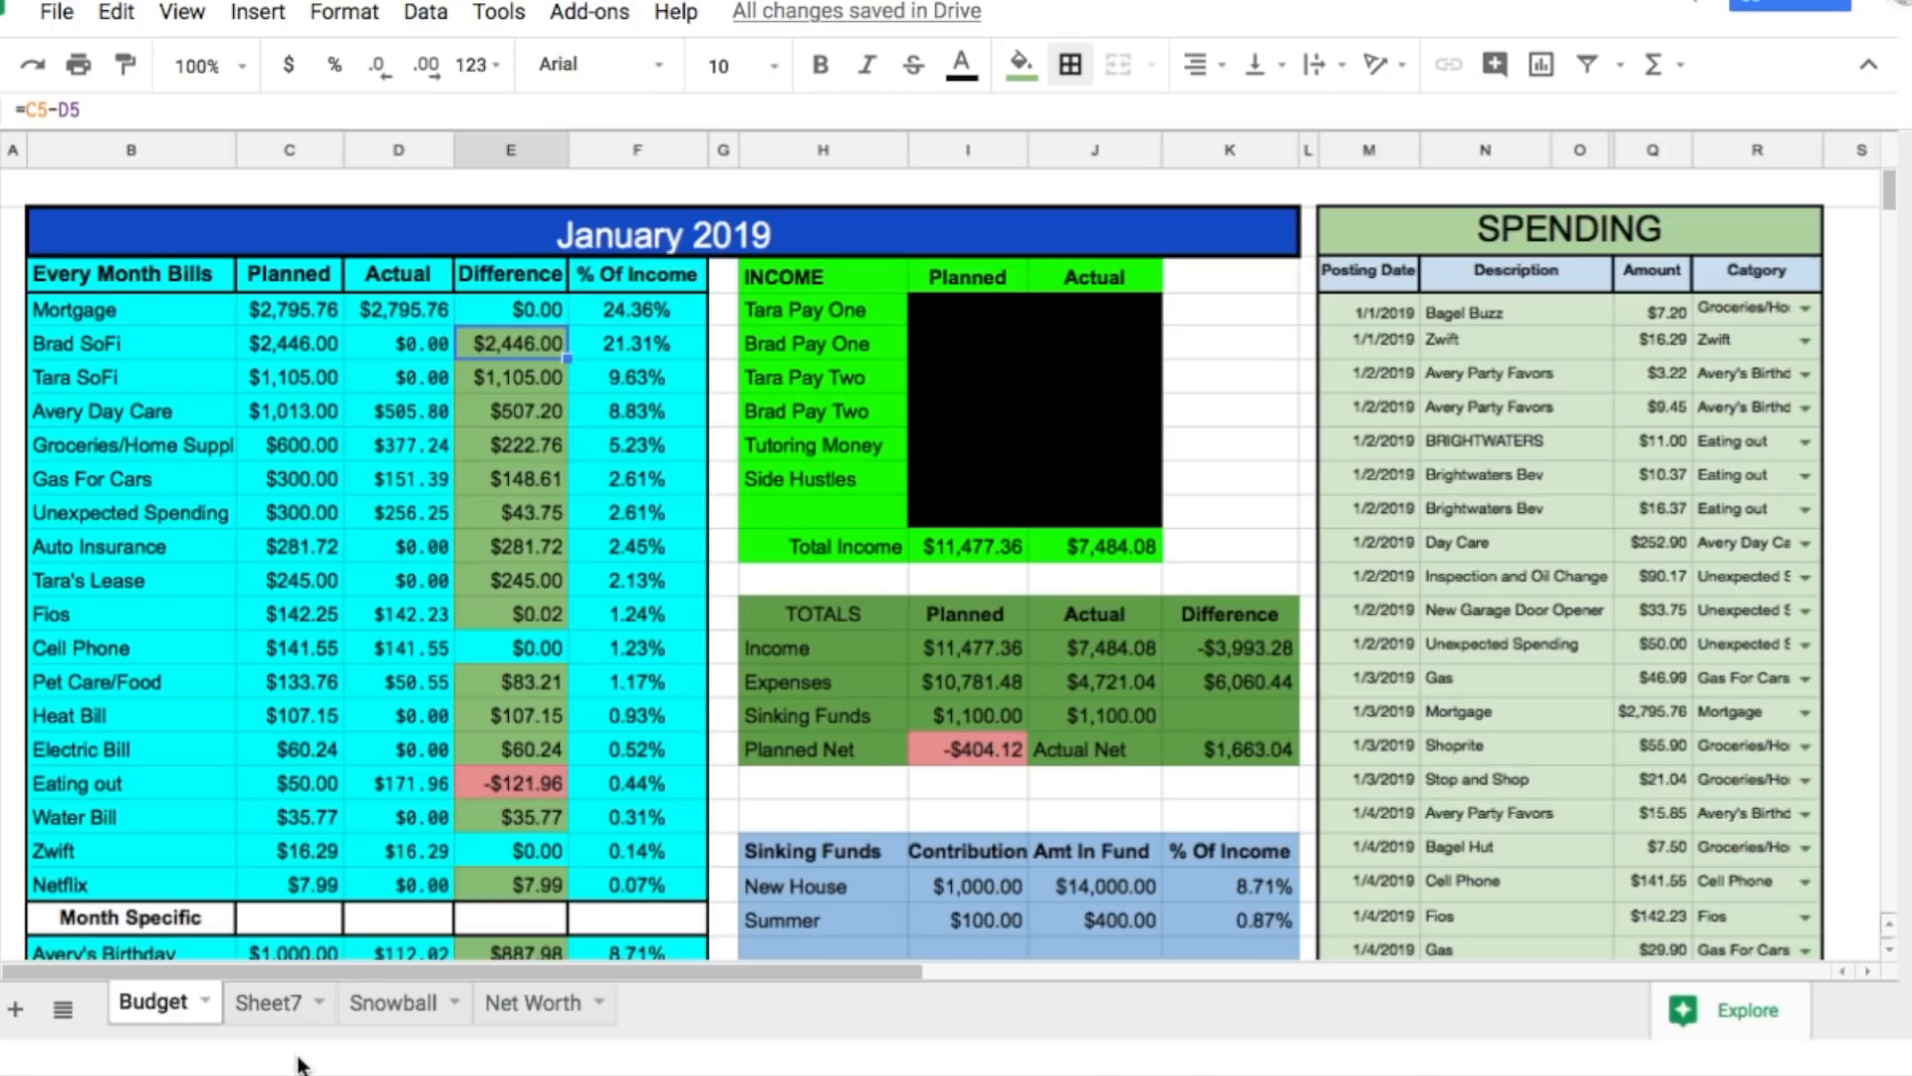
left_click(275, 1026)
left_click(247, 664)
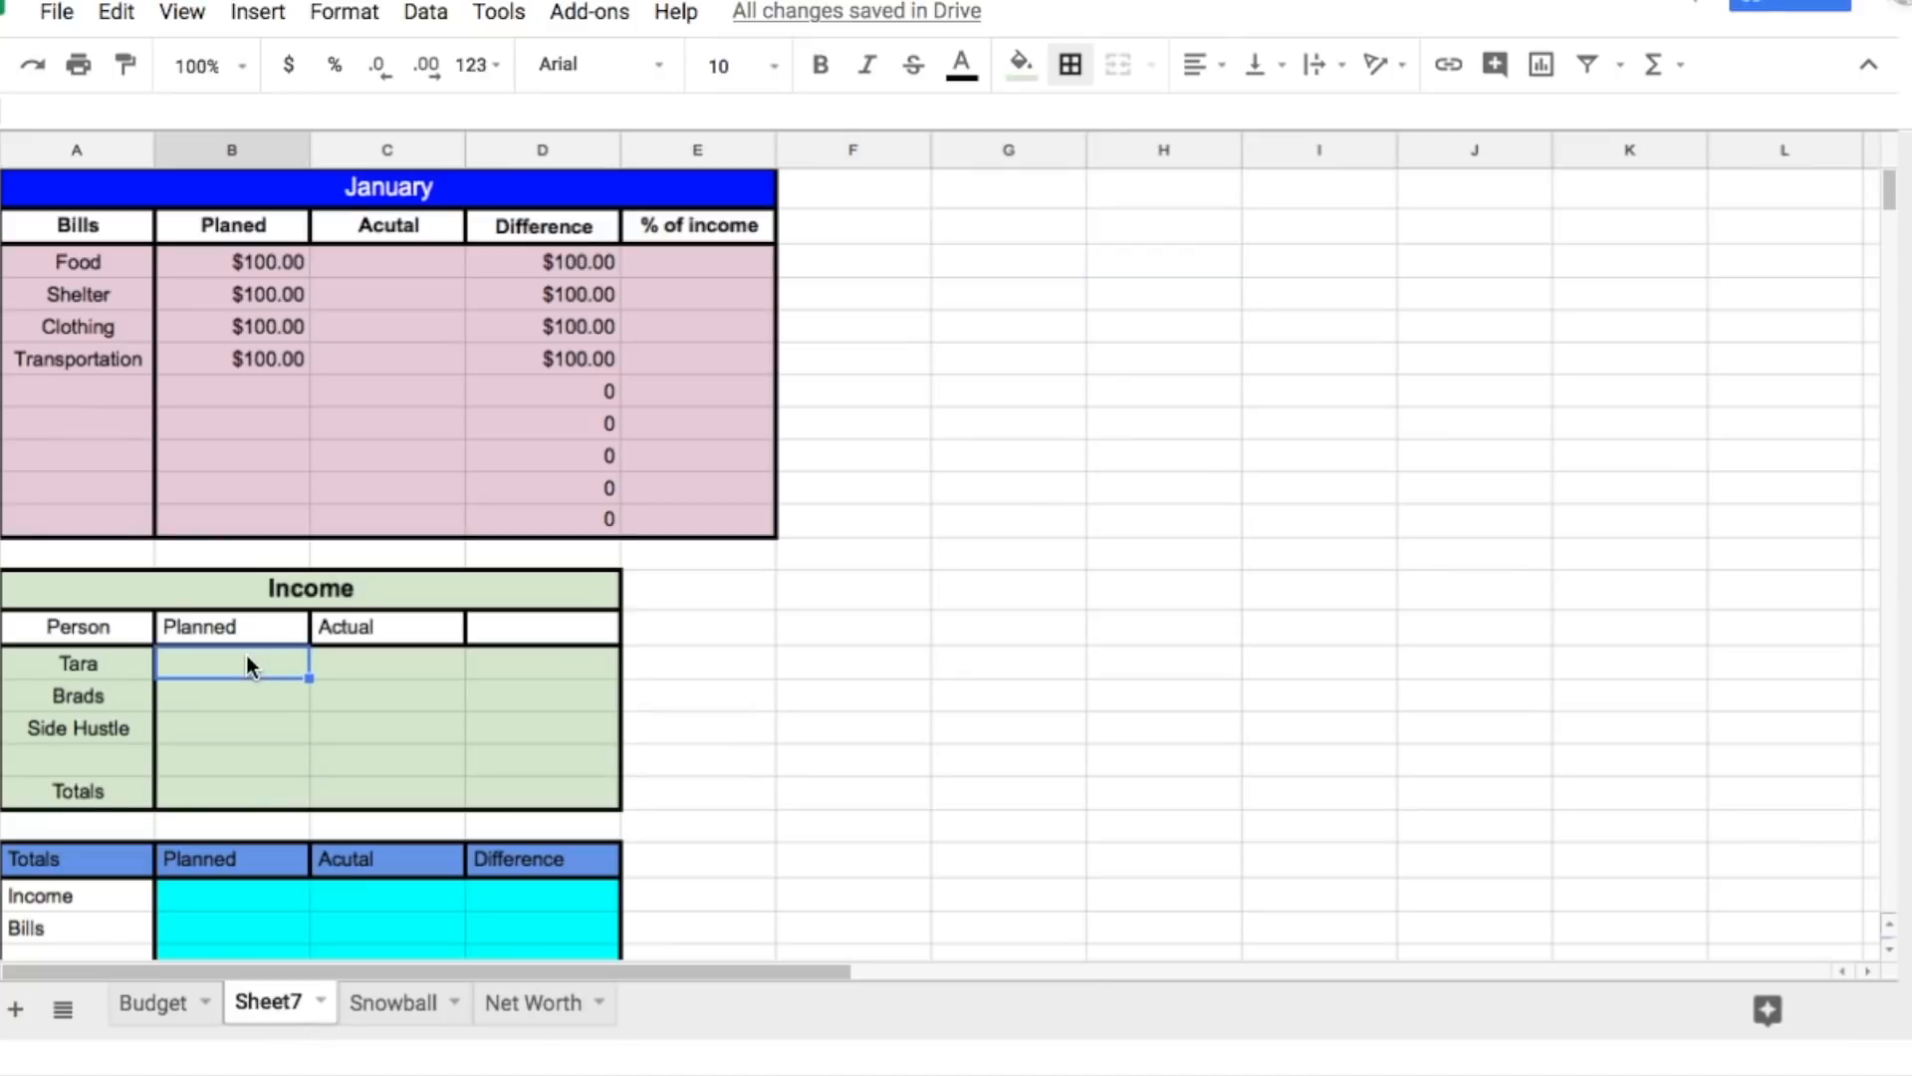
type("300")
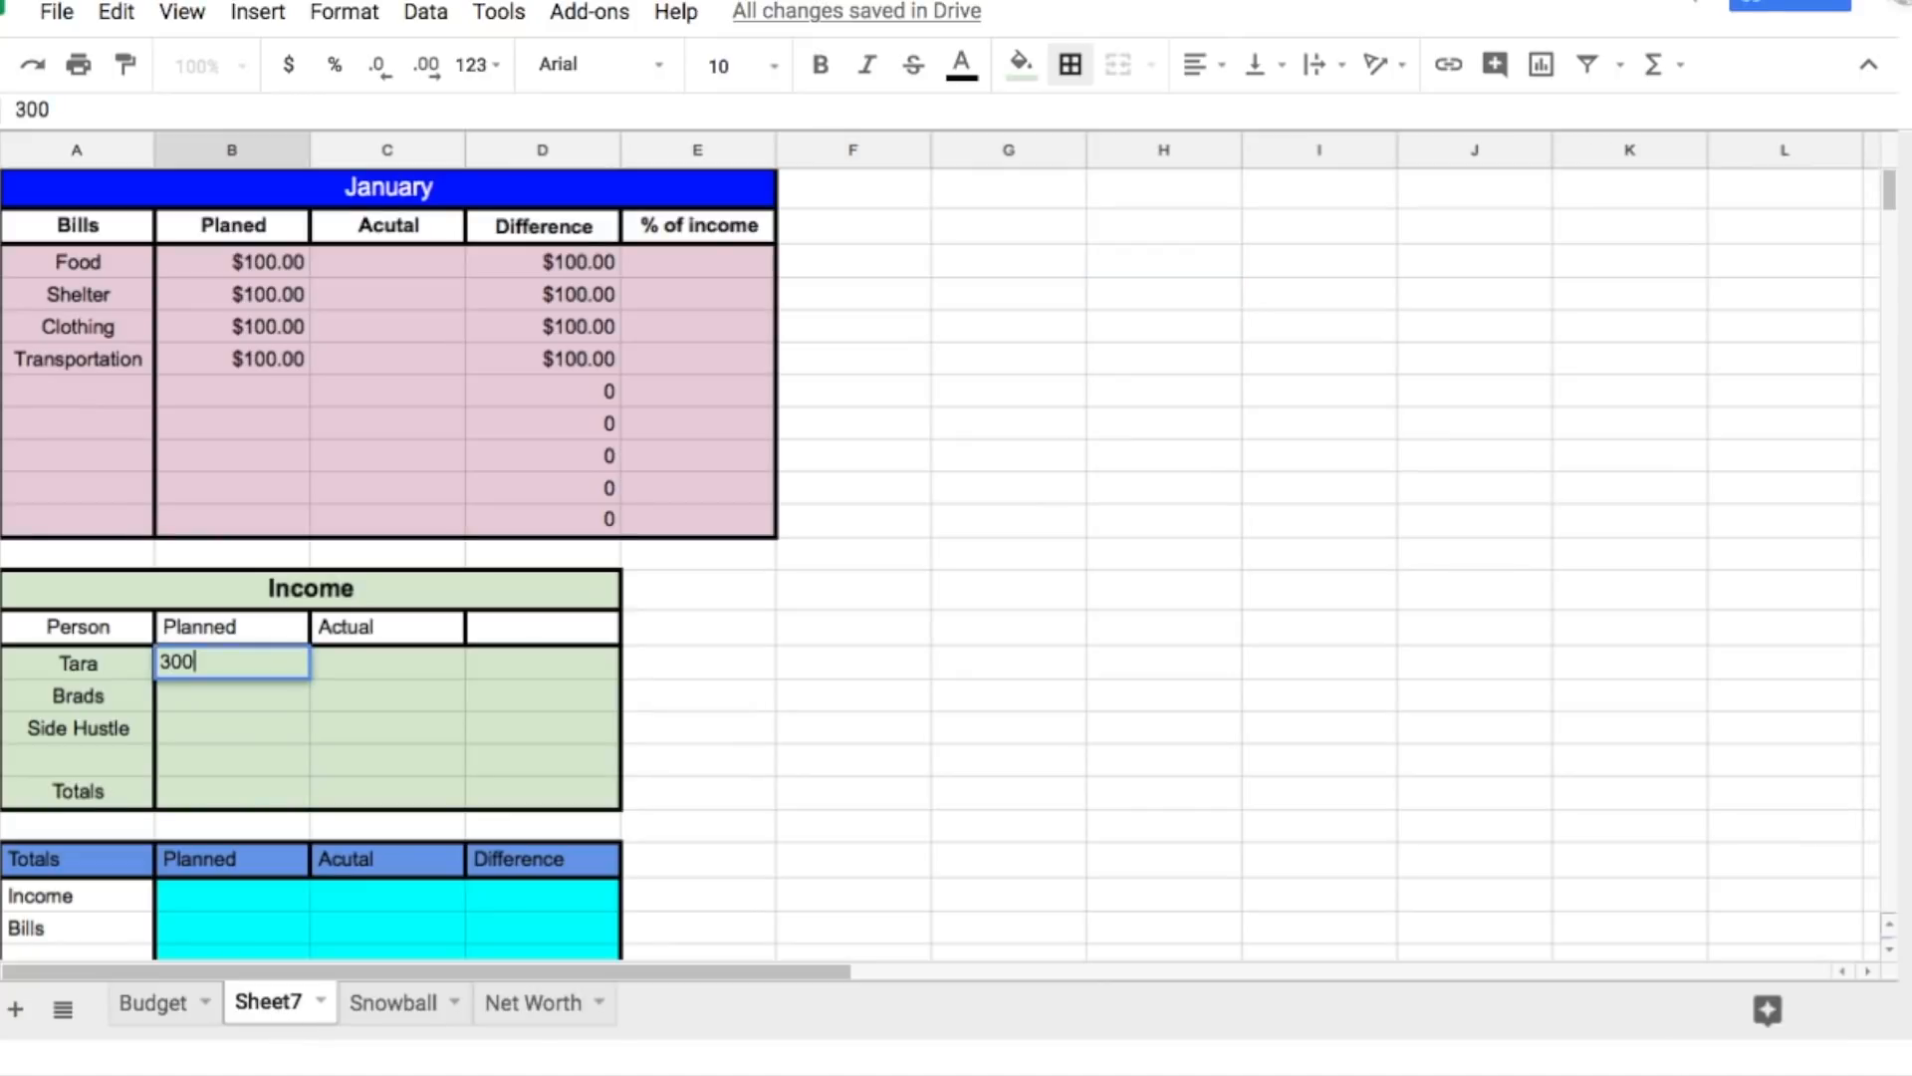
key("Return")
type("200")
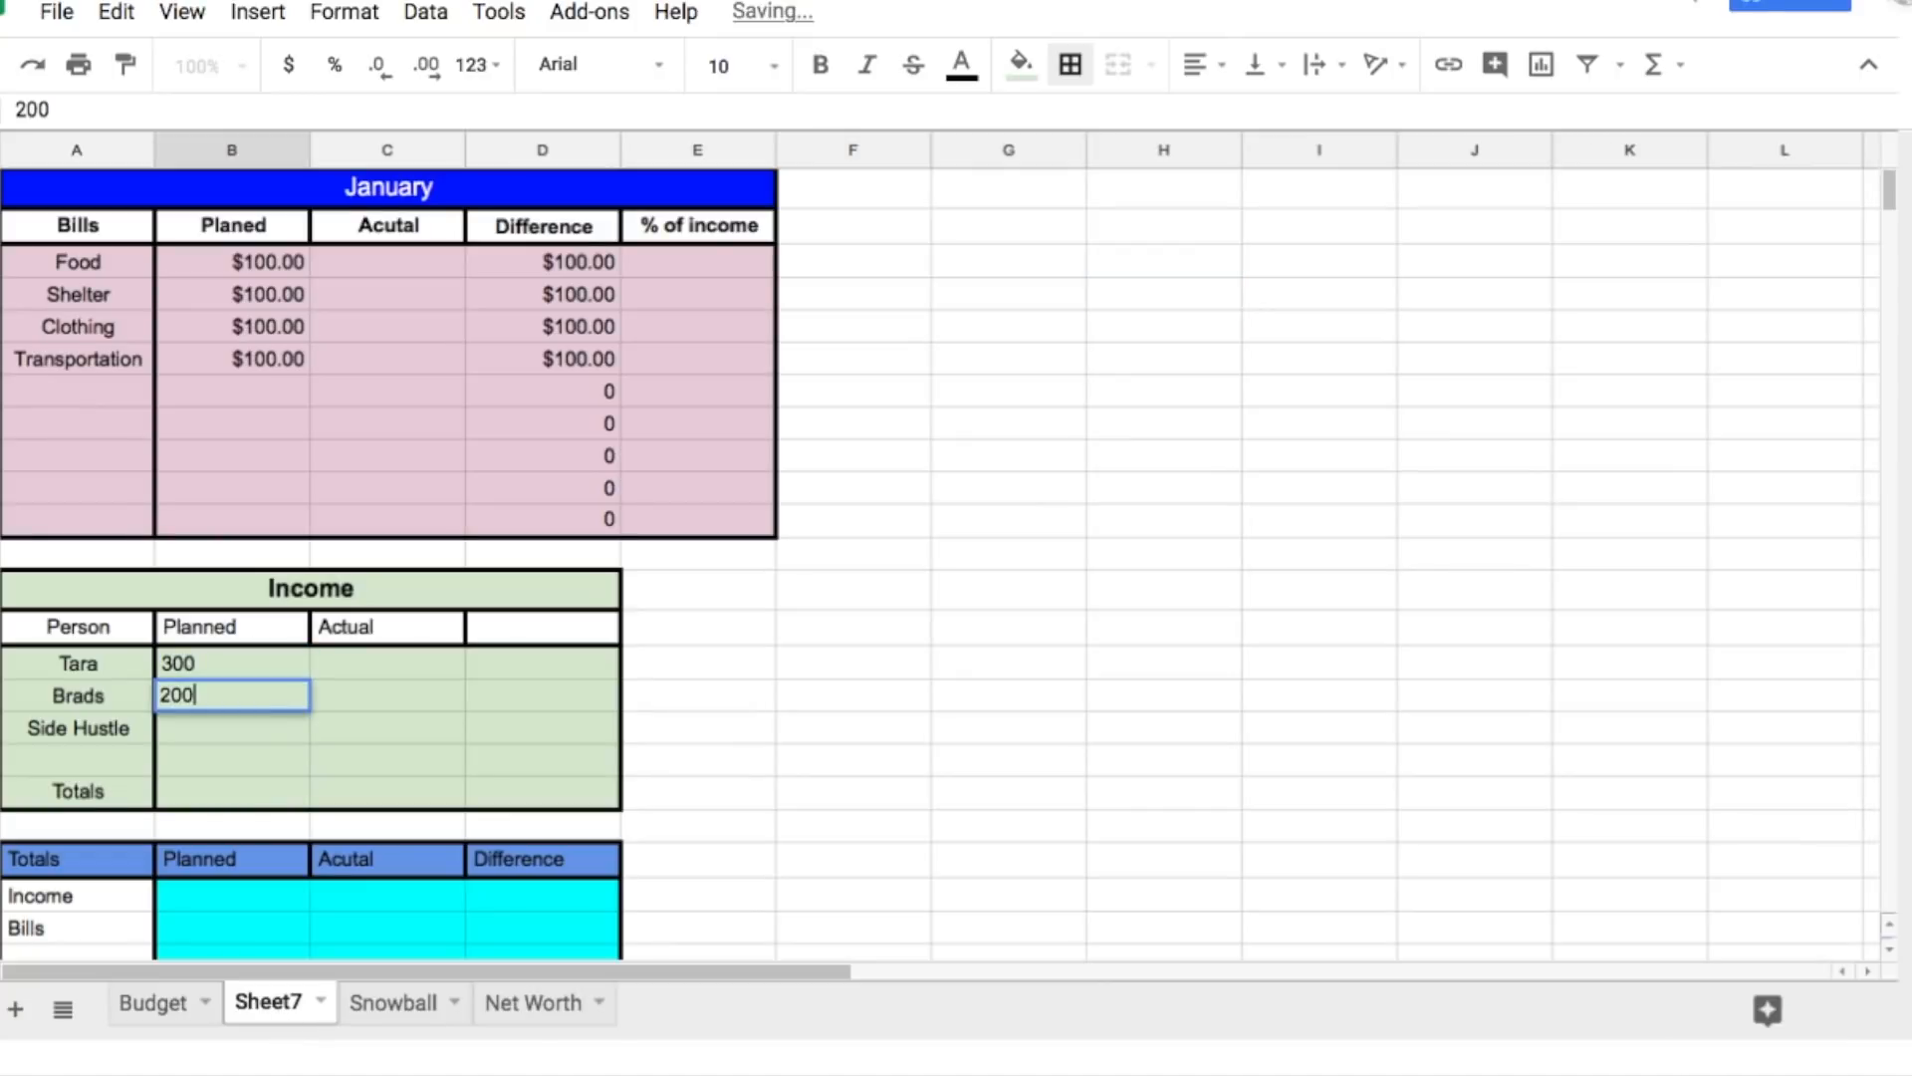
key("Return")
type("150")
key("Return")
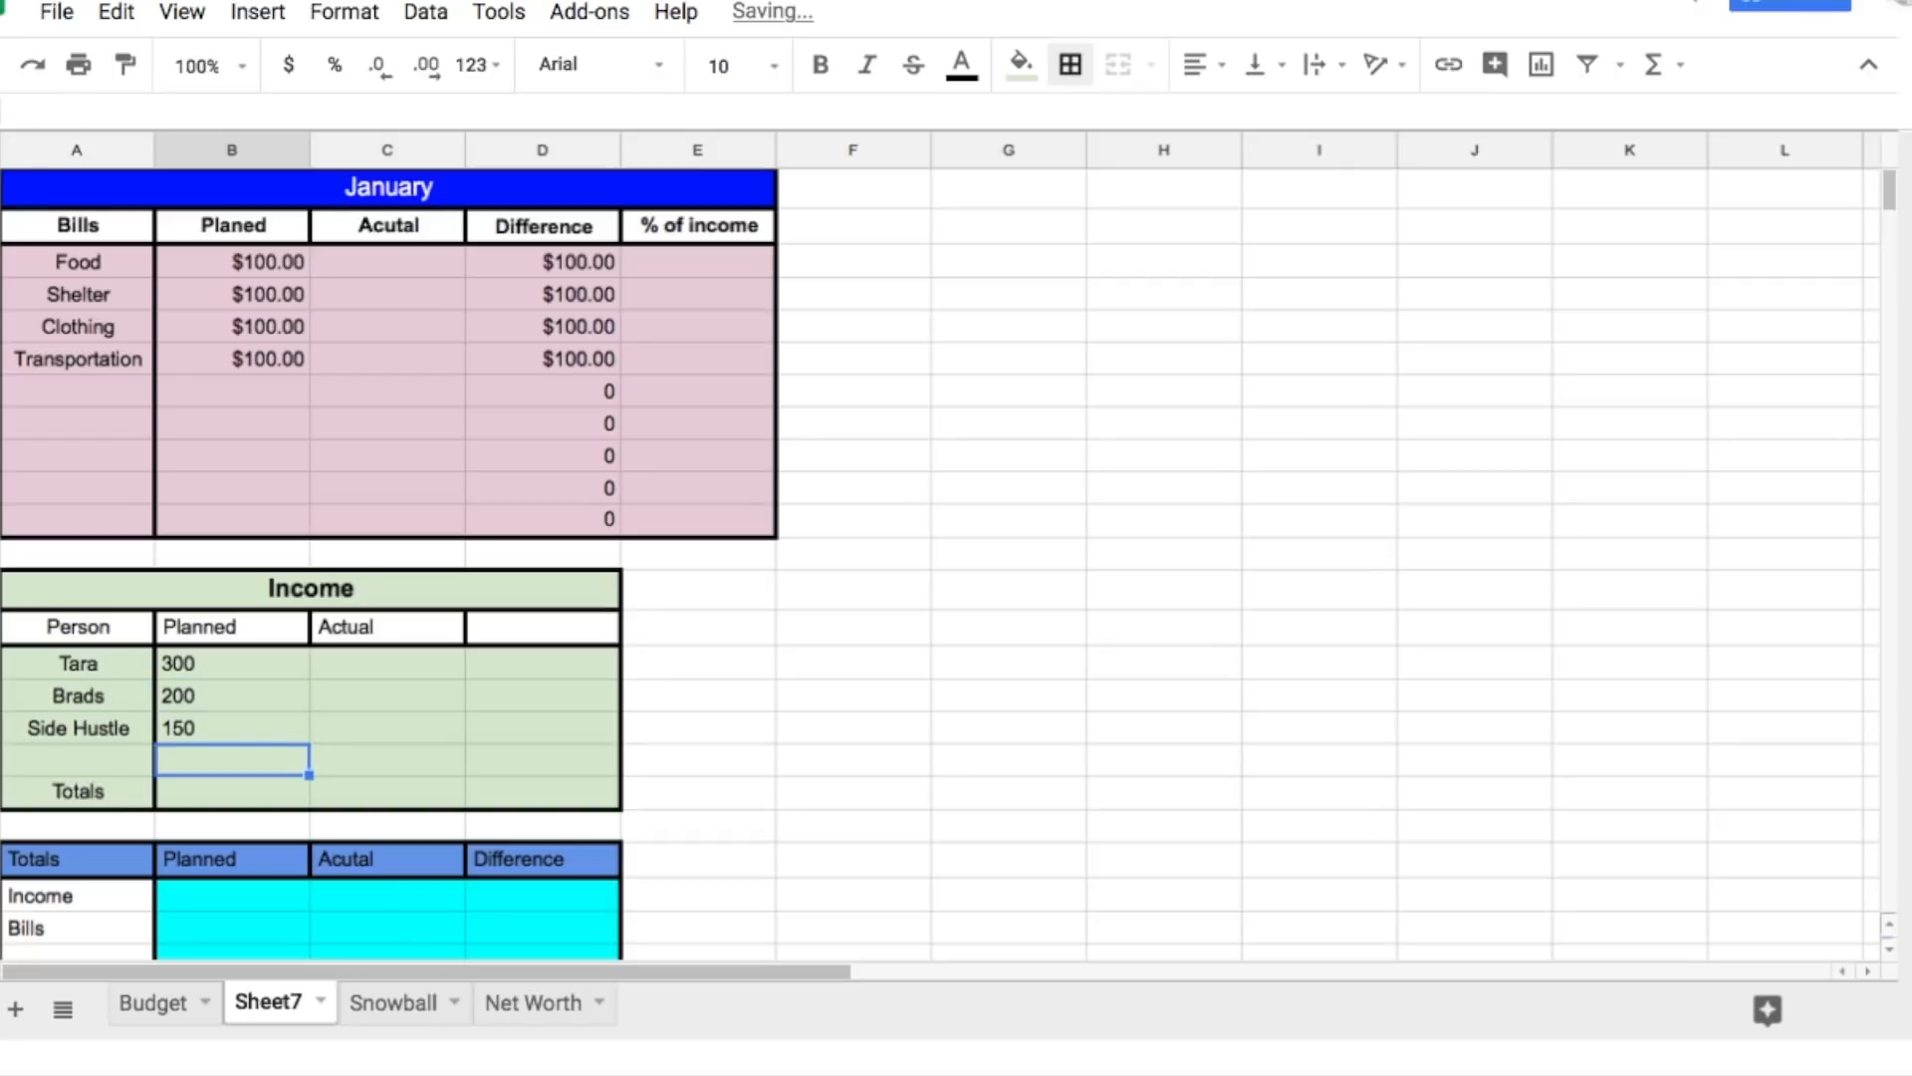
Step: Format the planned income cells B15 through B19 as currency and right-align them
left_click_drag(230, 661, 231, 794)
left_click(288, 65)
left_click(1205, 66)
left_click(1288, 116)
left_click(1006, 721)
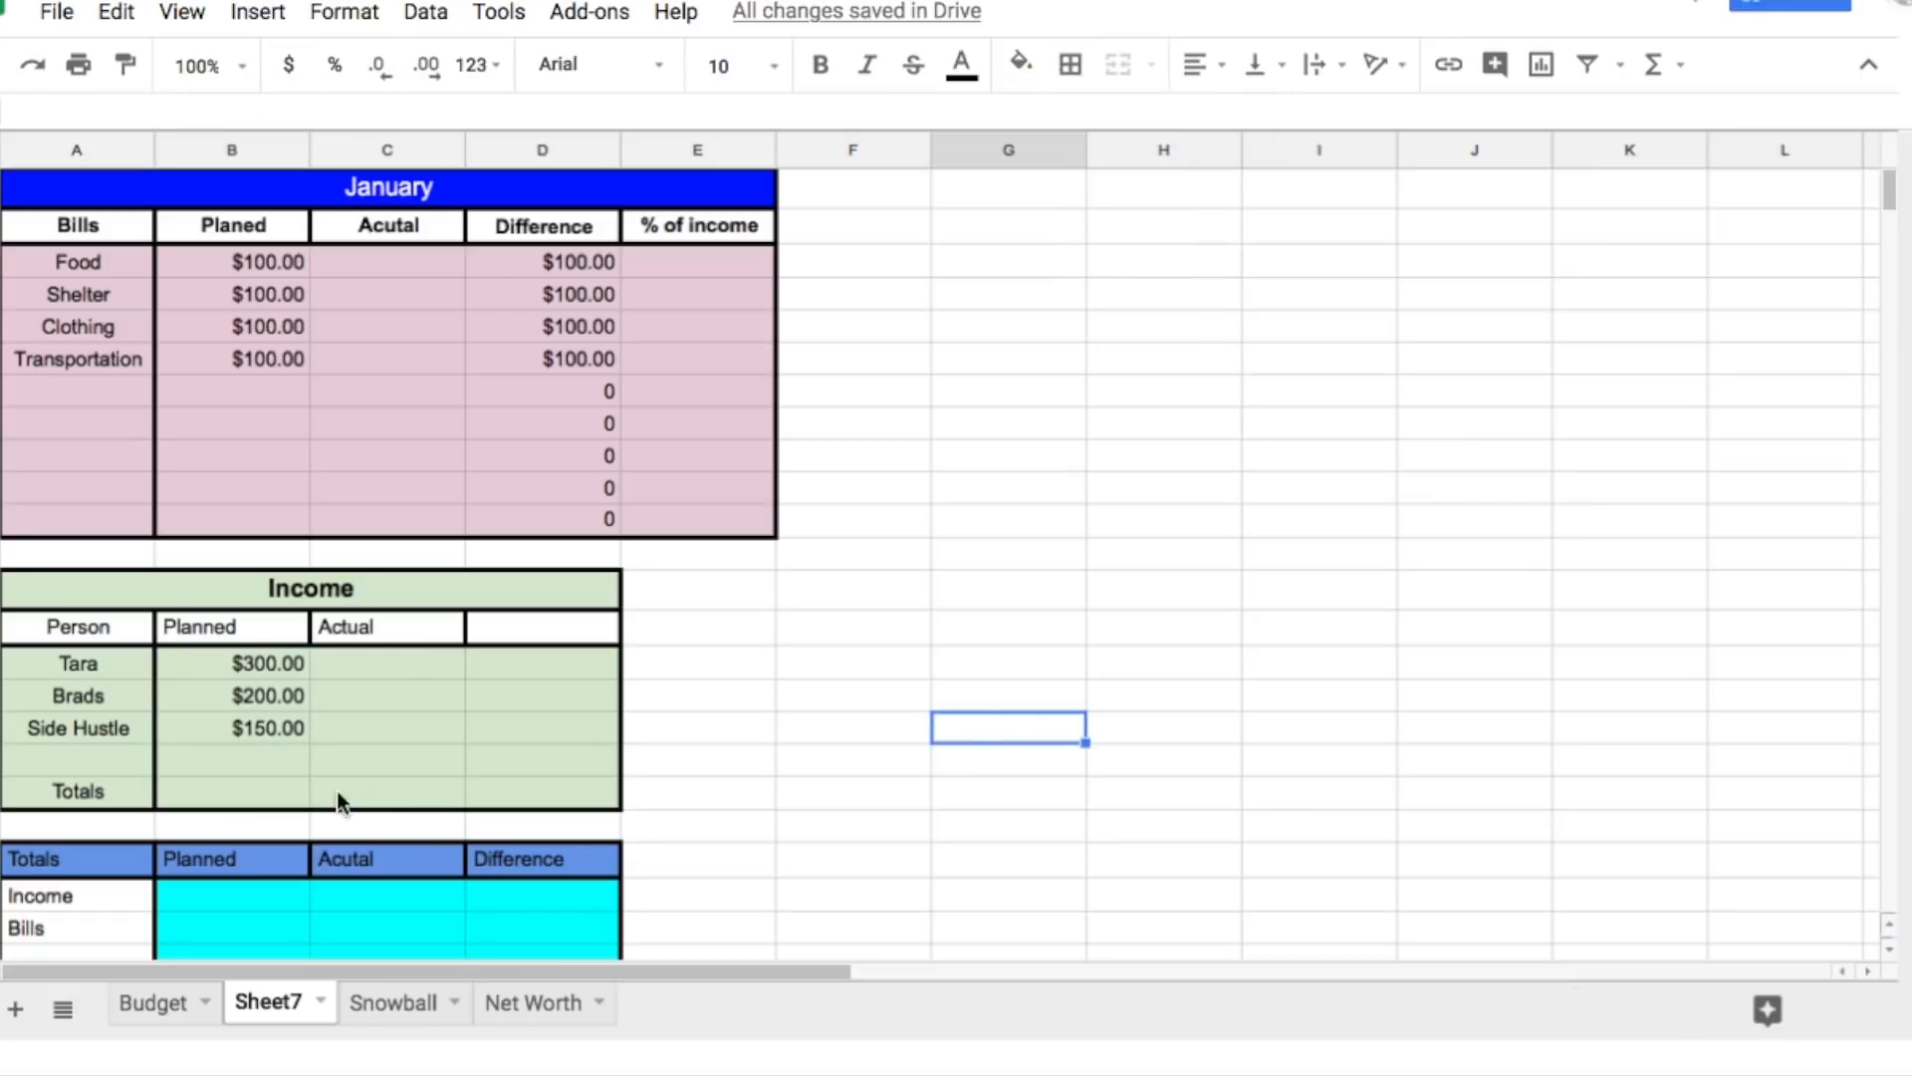
Step: Total the planned income in B19 with a Sum formula over B15:B18
left_click(281, 797)
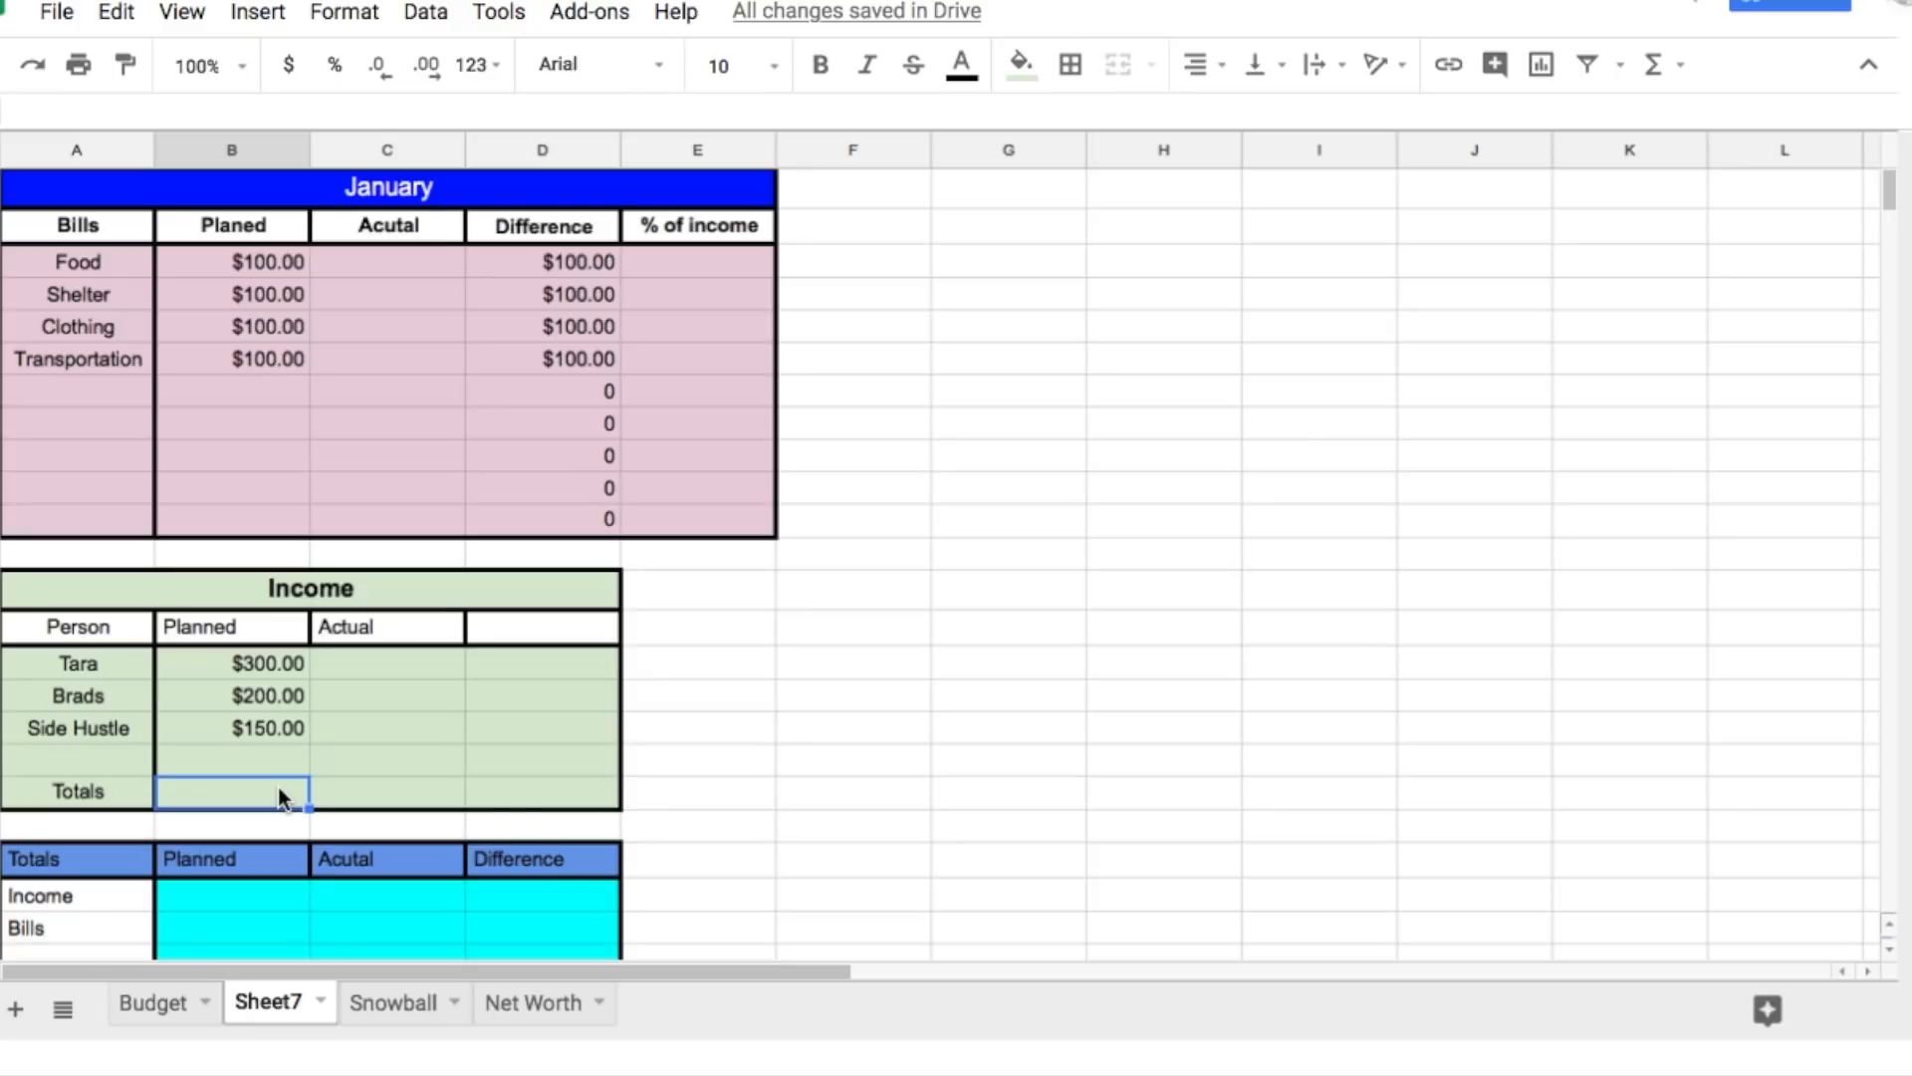
type("=")
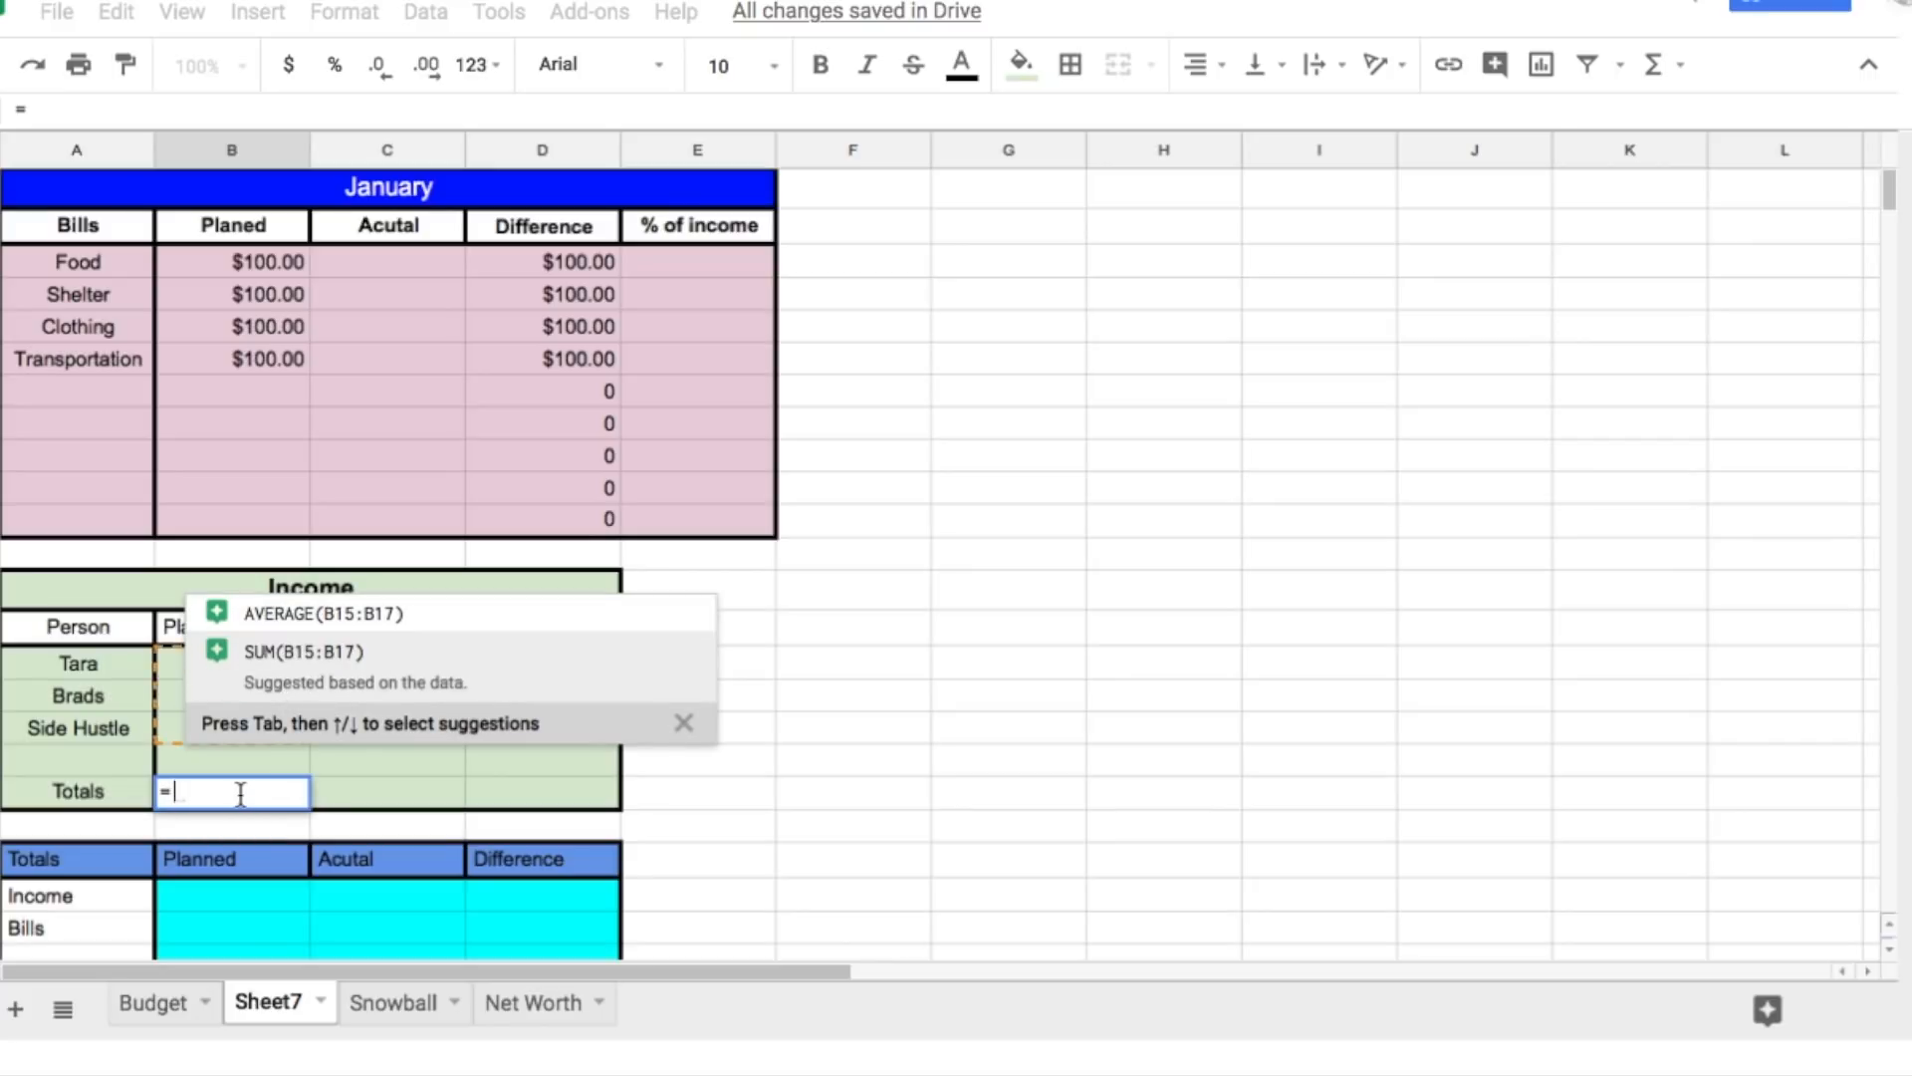
key("Escape")
type("=")
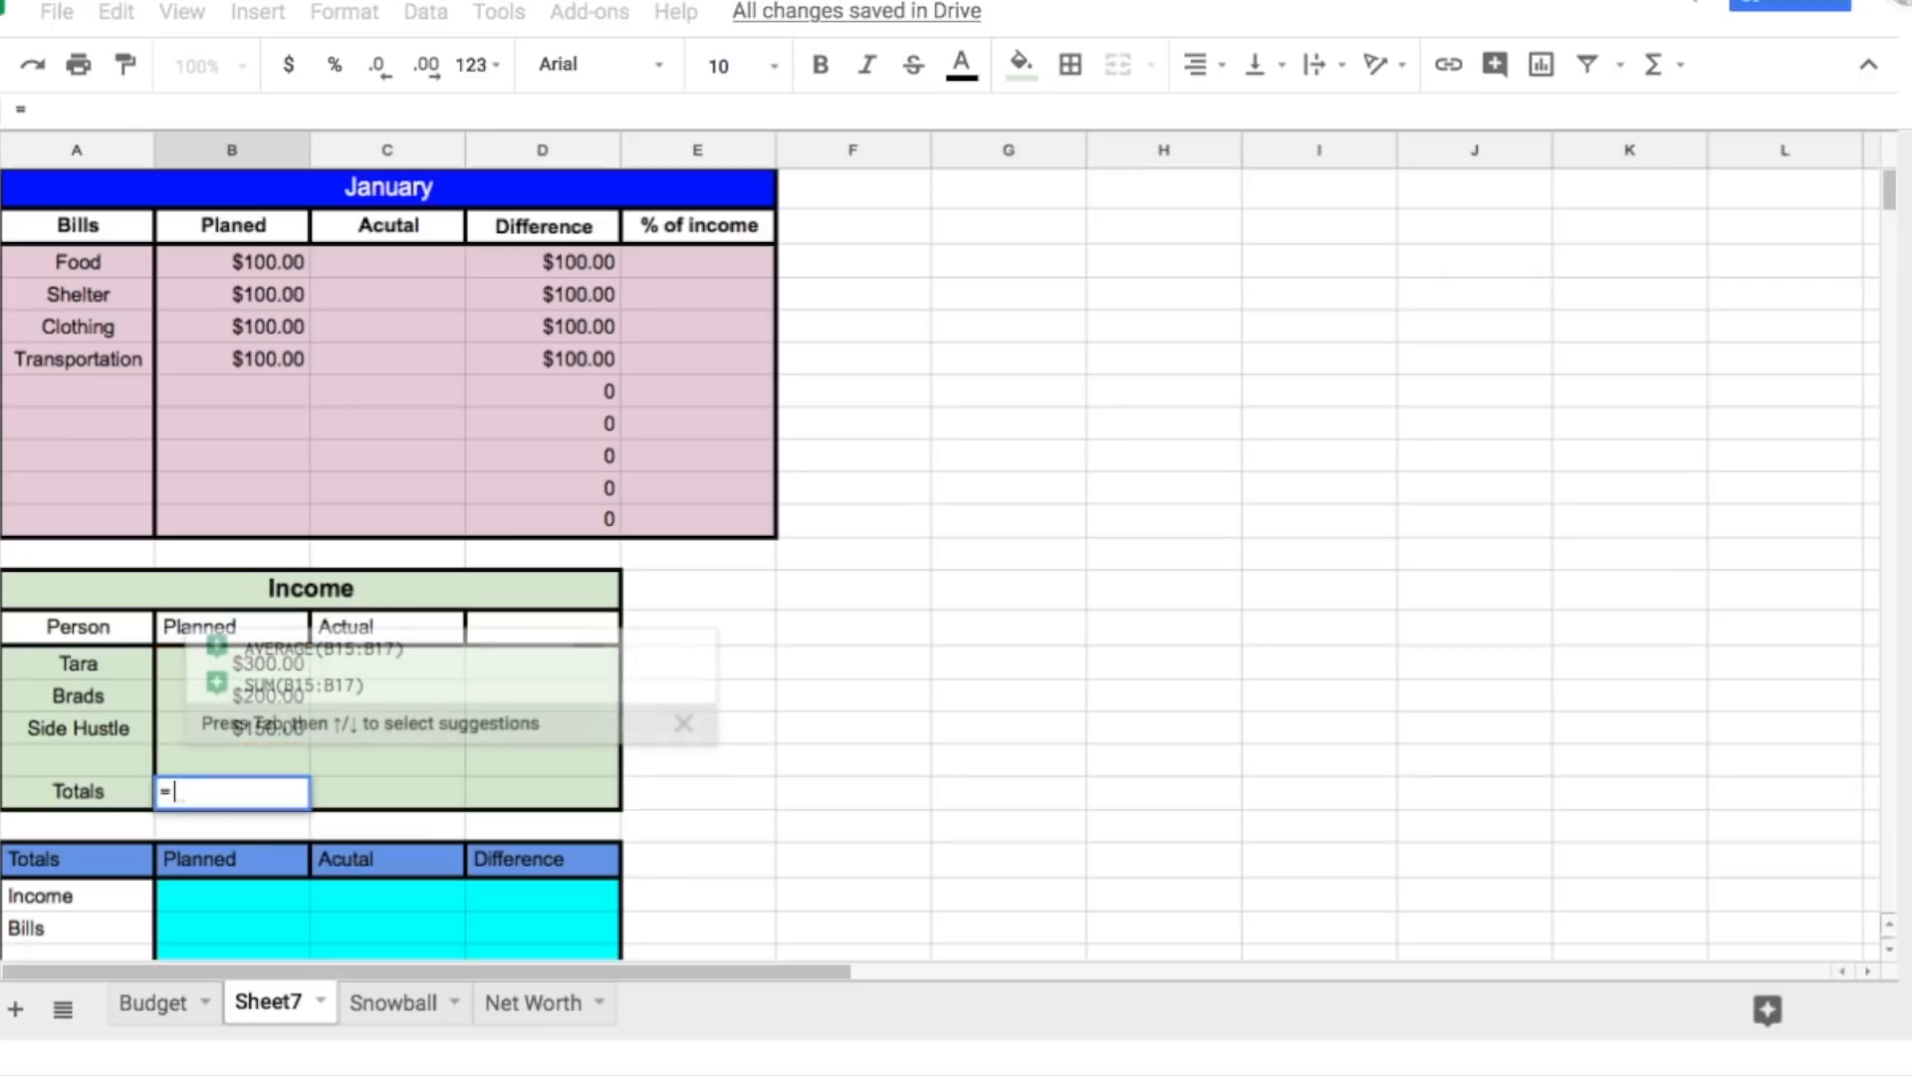
type("Sum(")
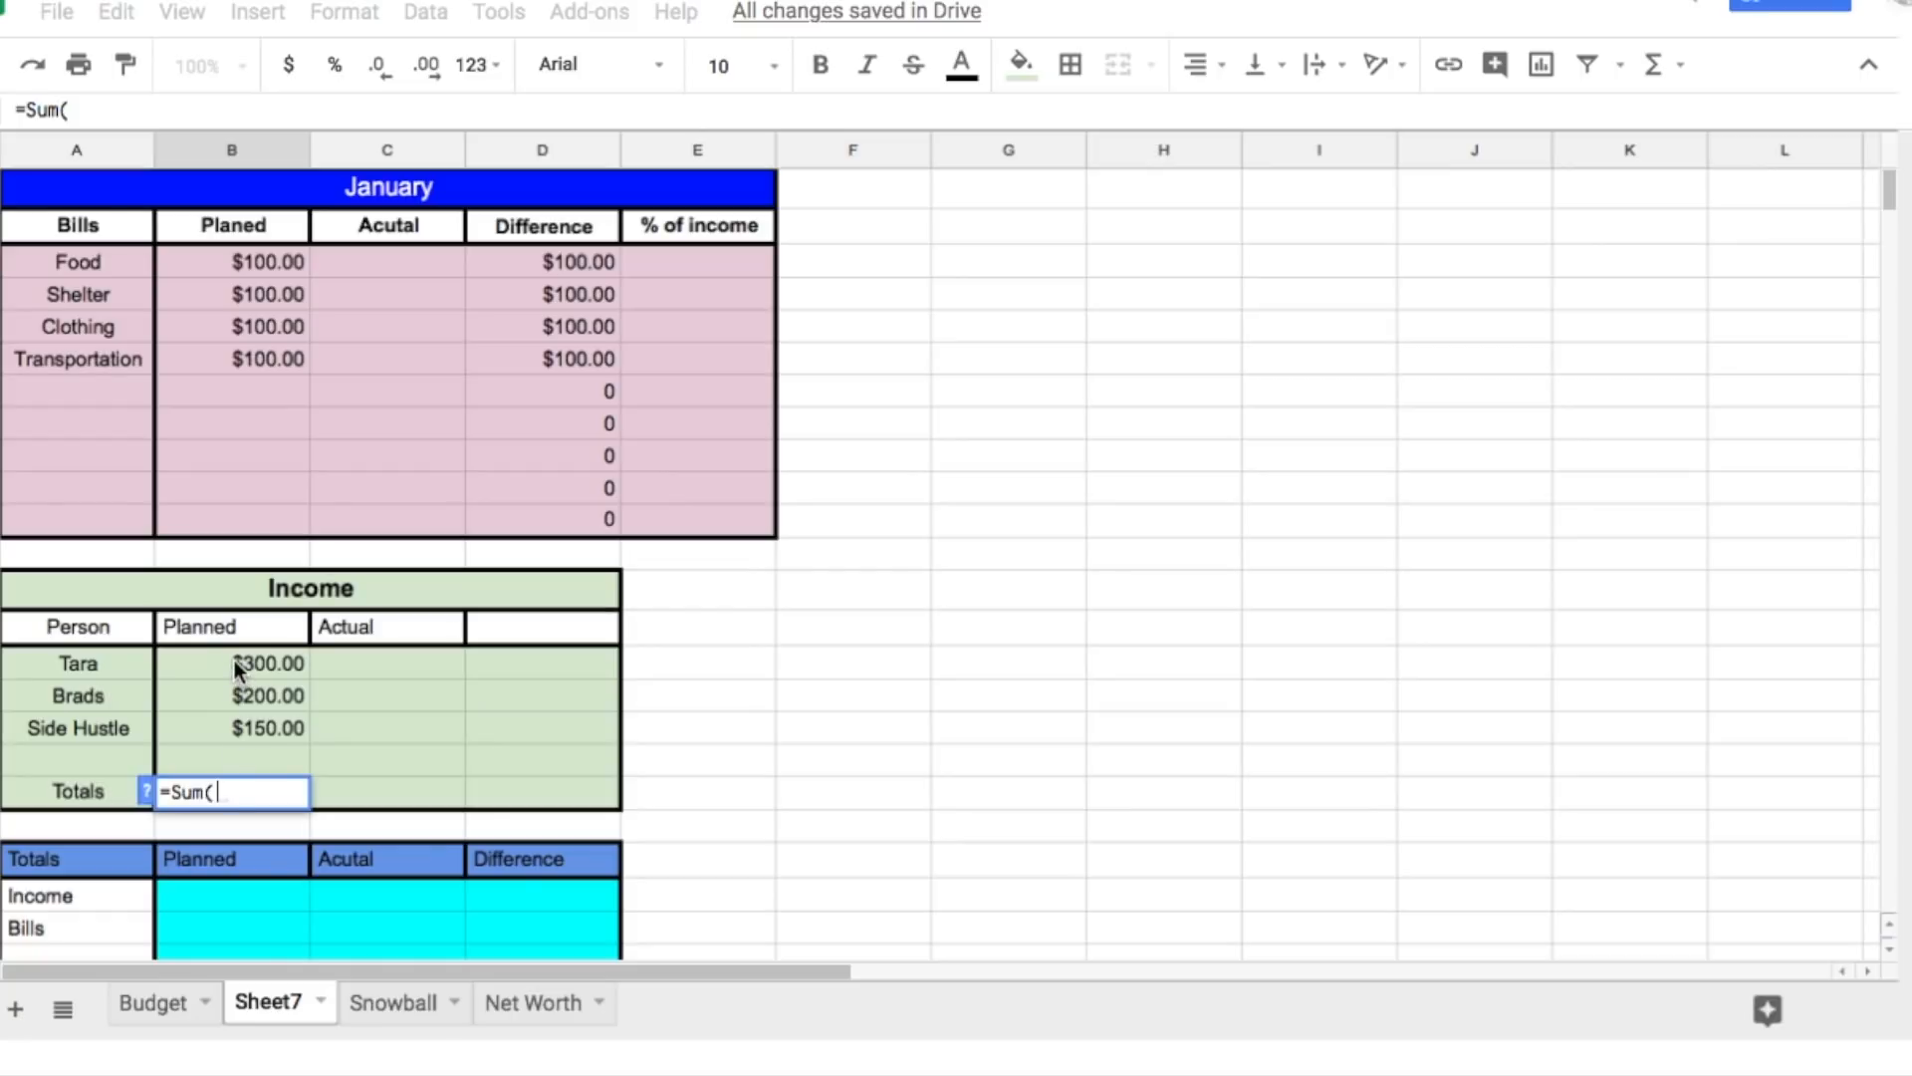
left_click(235, 663)
left_click_drag(235, 665, 236, 752)
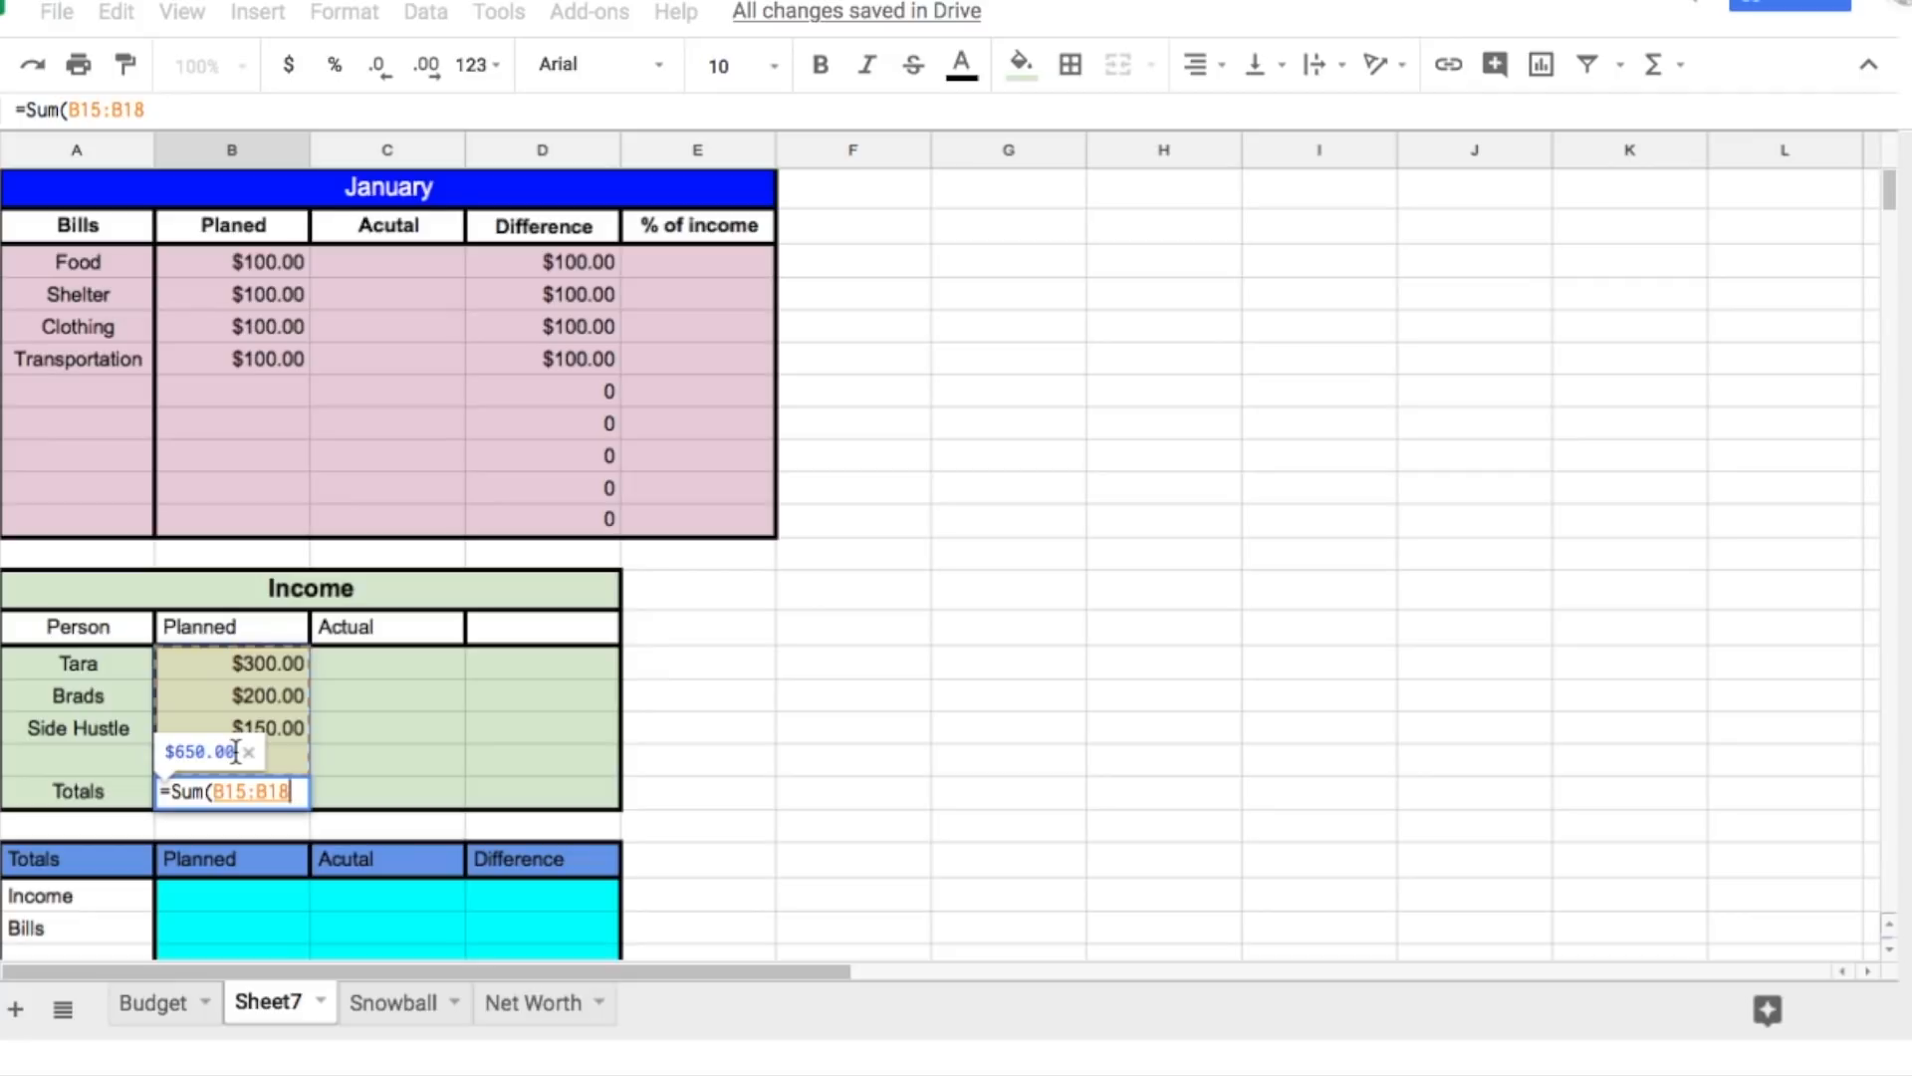
key("Return")
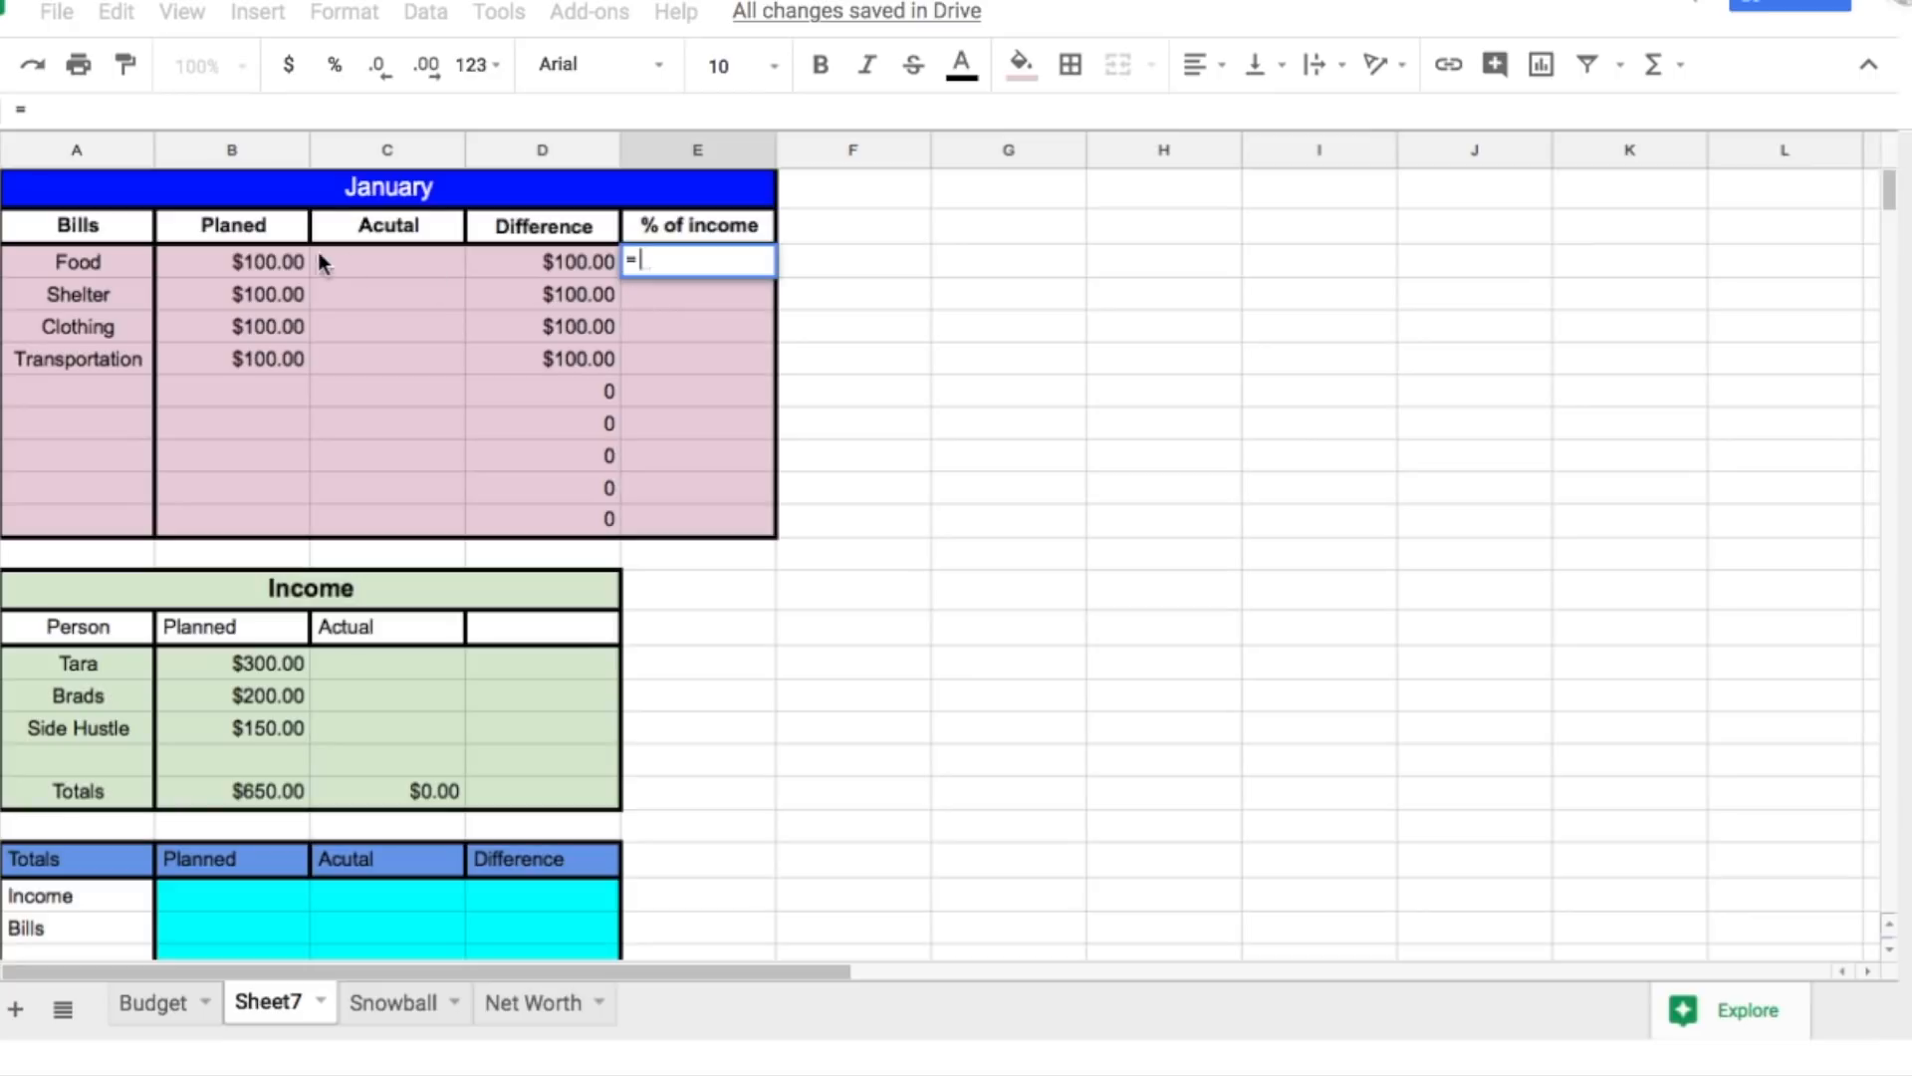
Step: Enter the formula =B3/650 in Food's % of income cell, E3
left_click(286, 261)
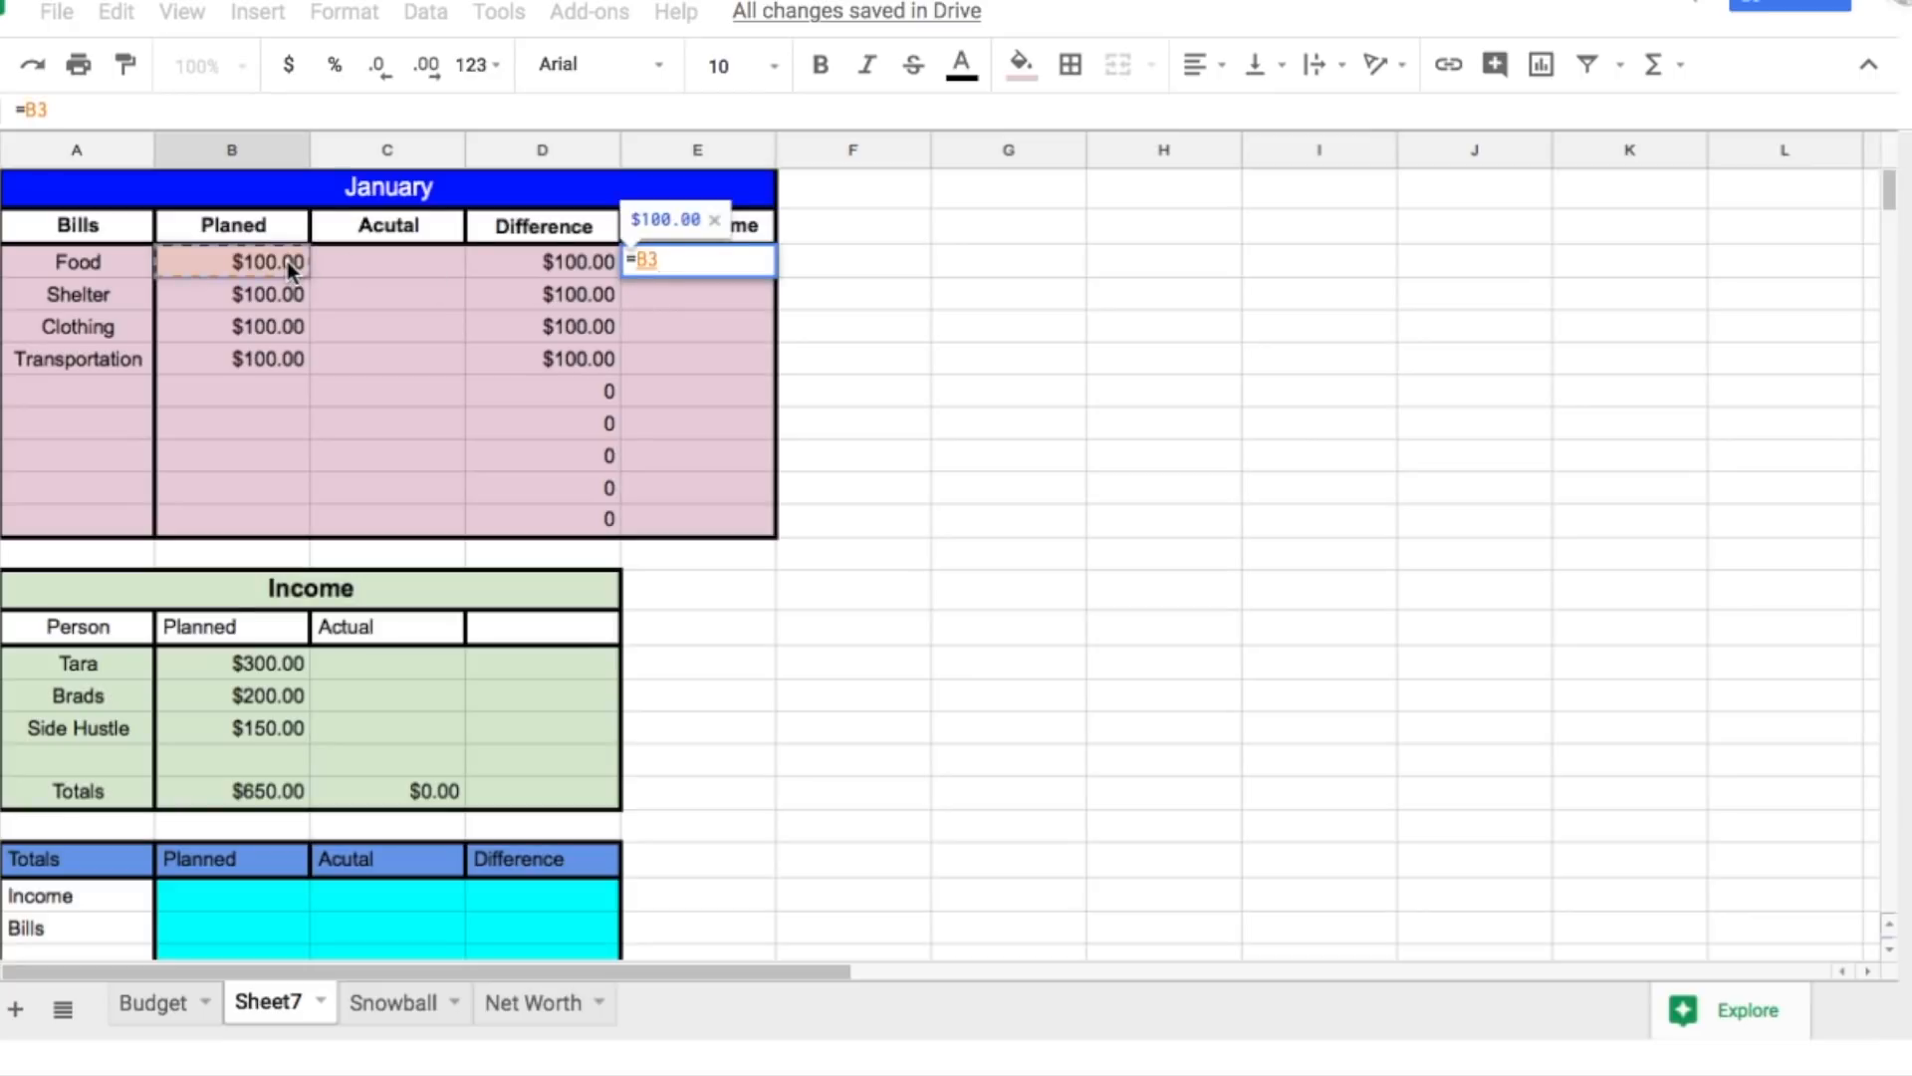
type("/")
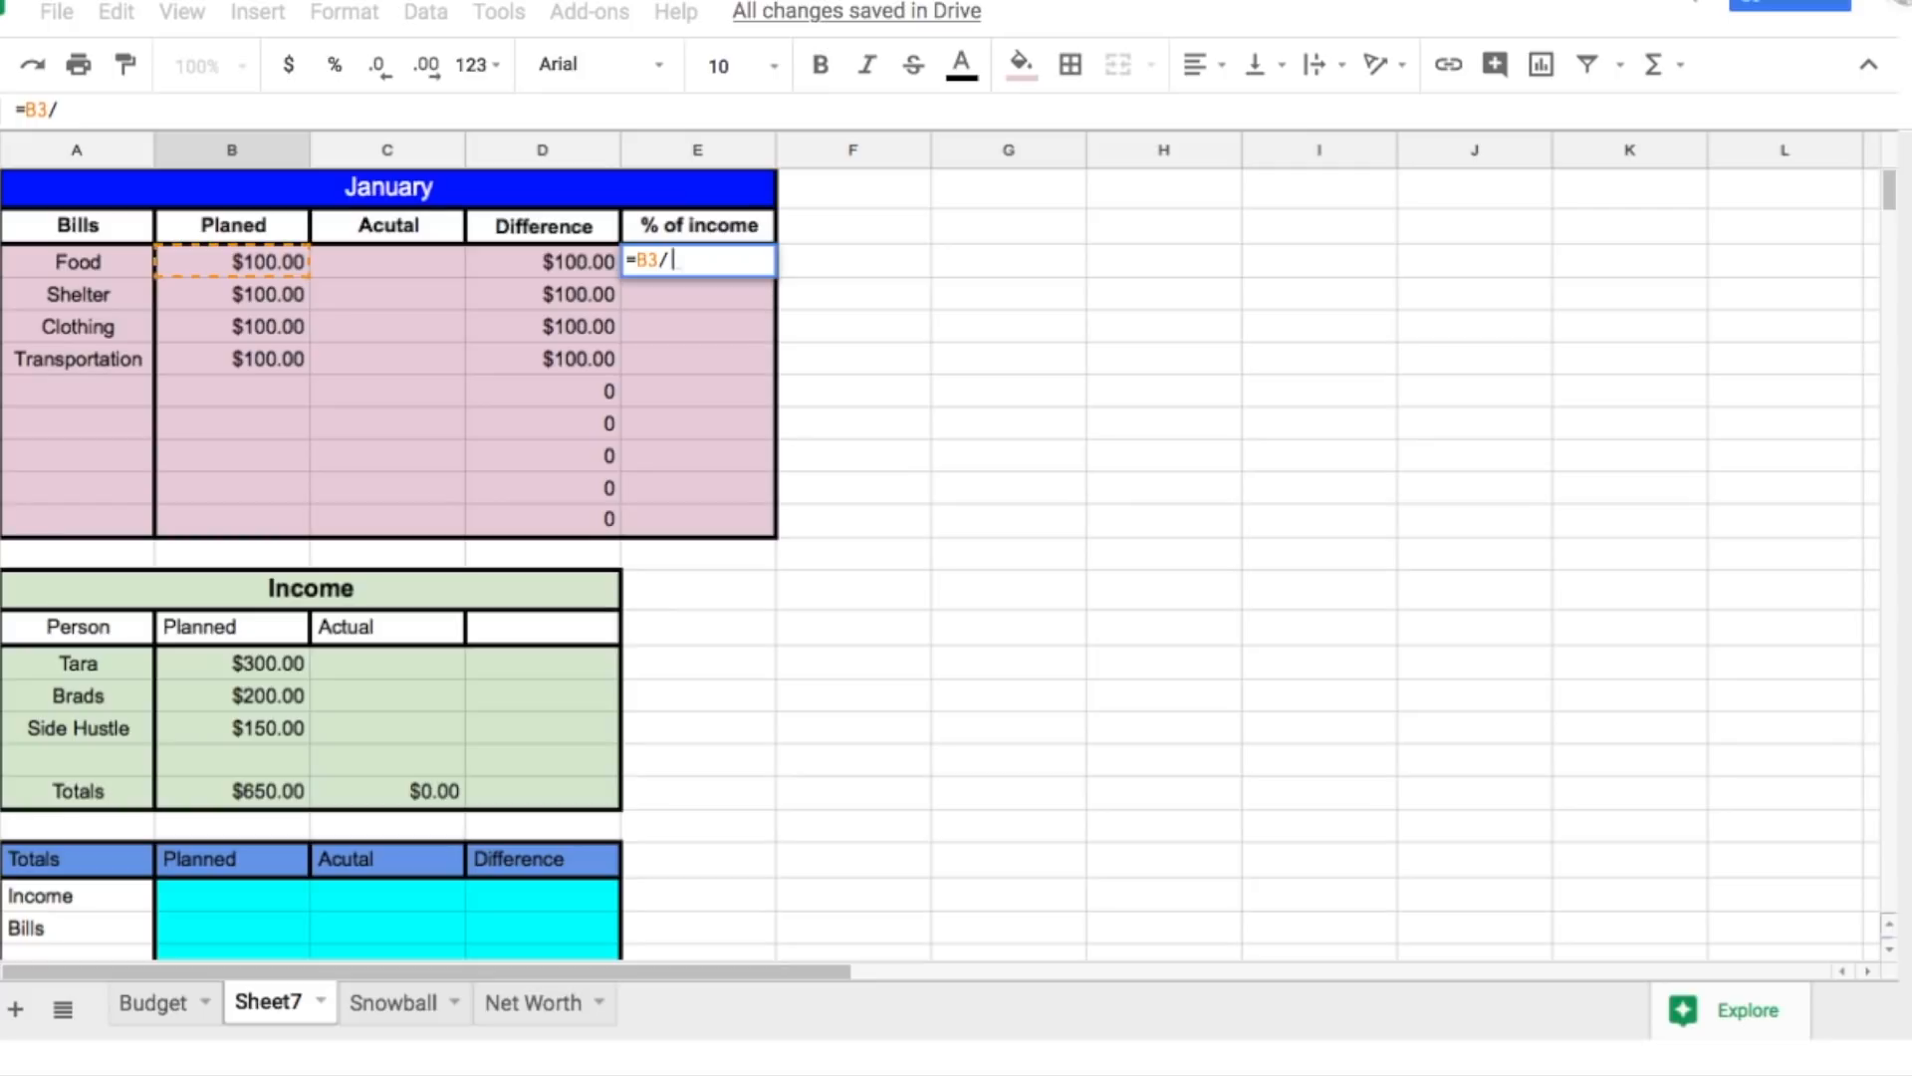
type("650")
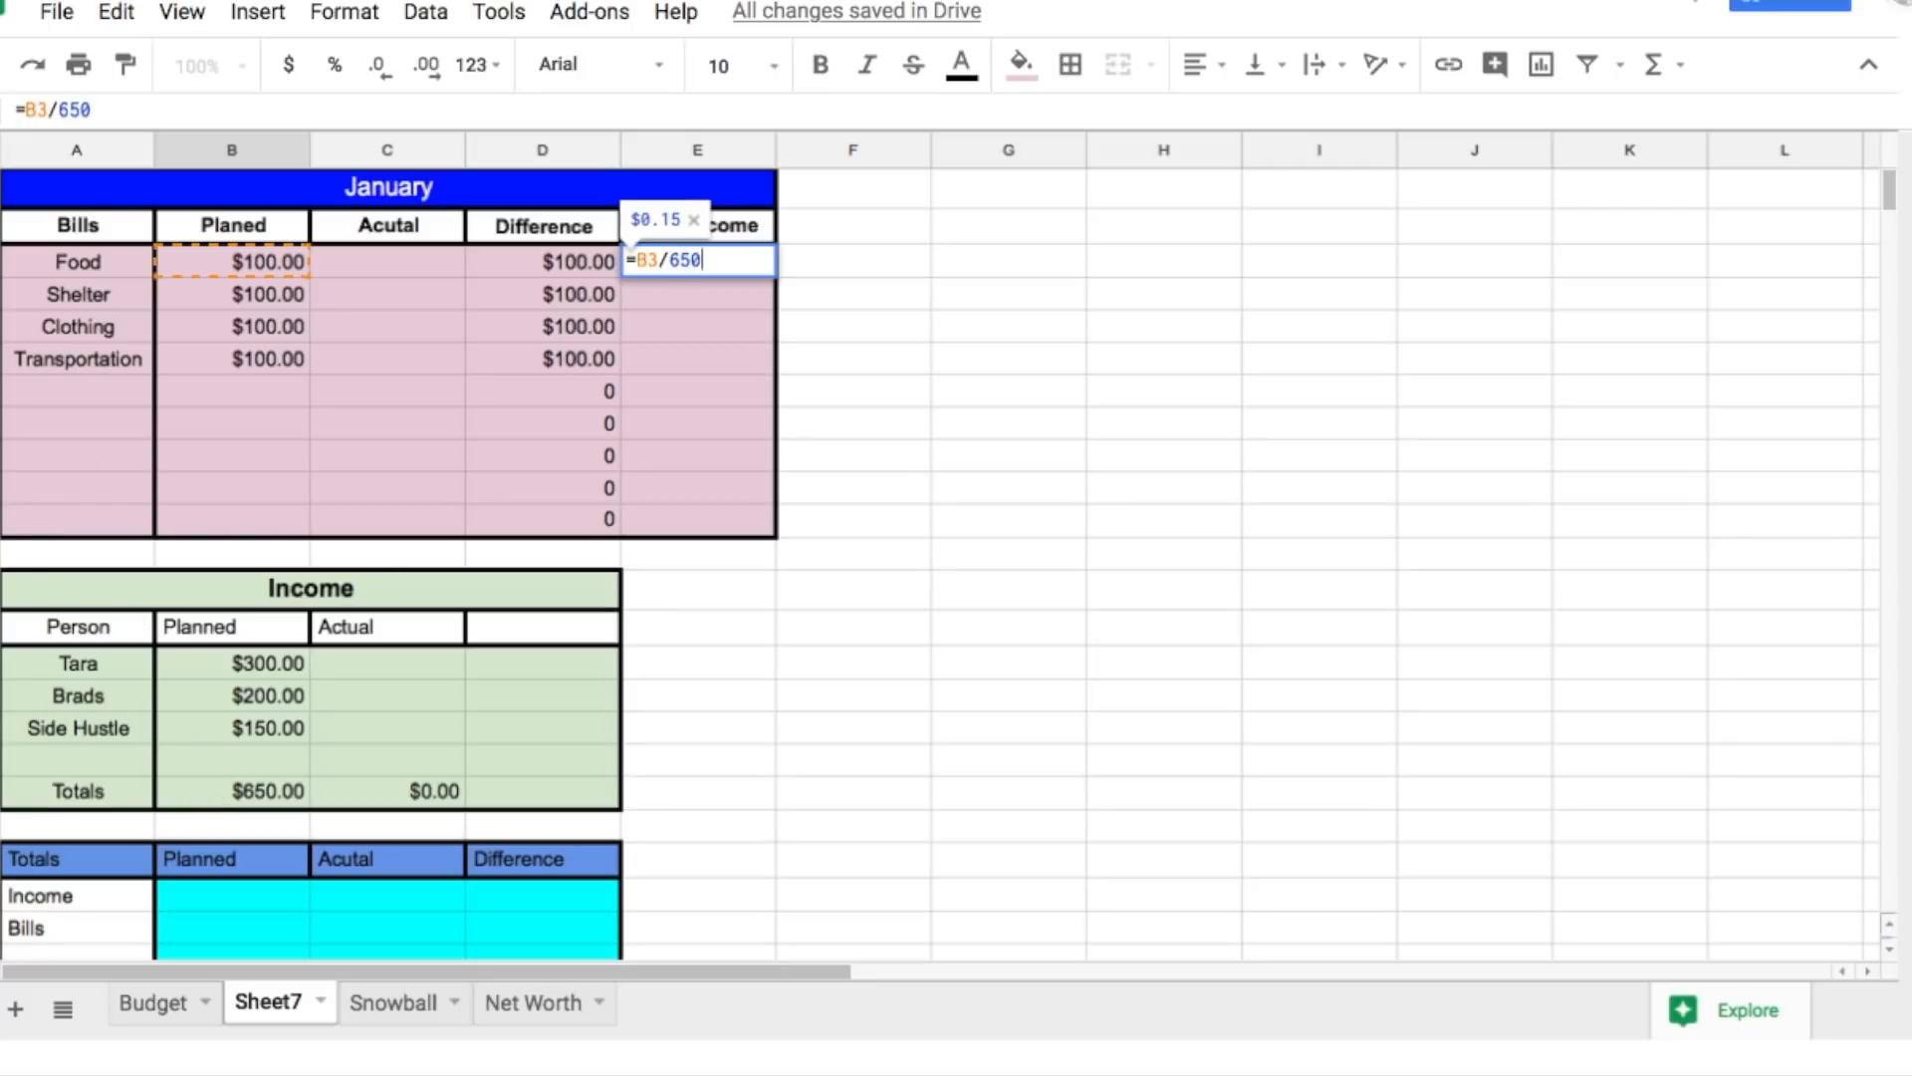
key("Return")
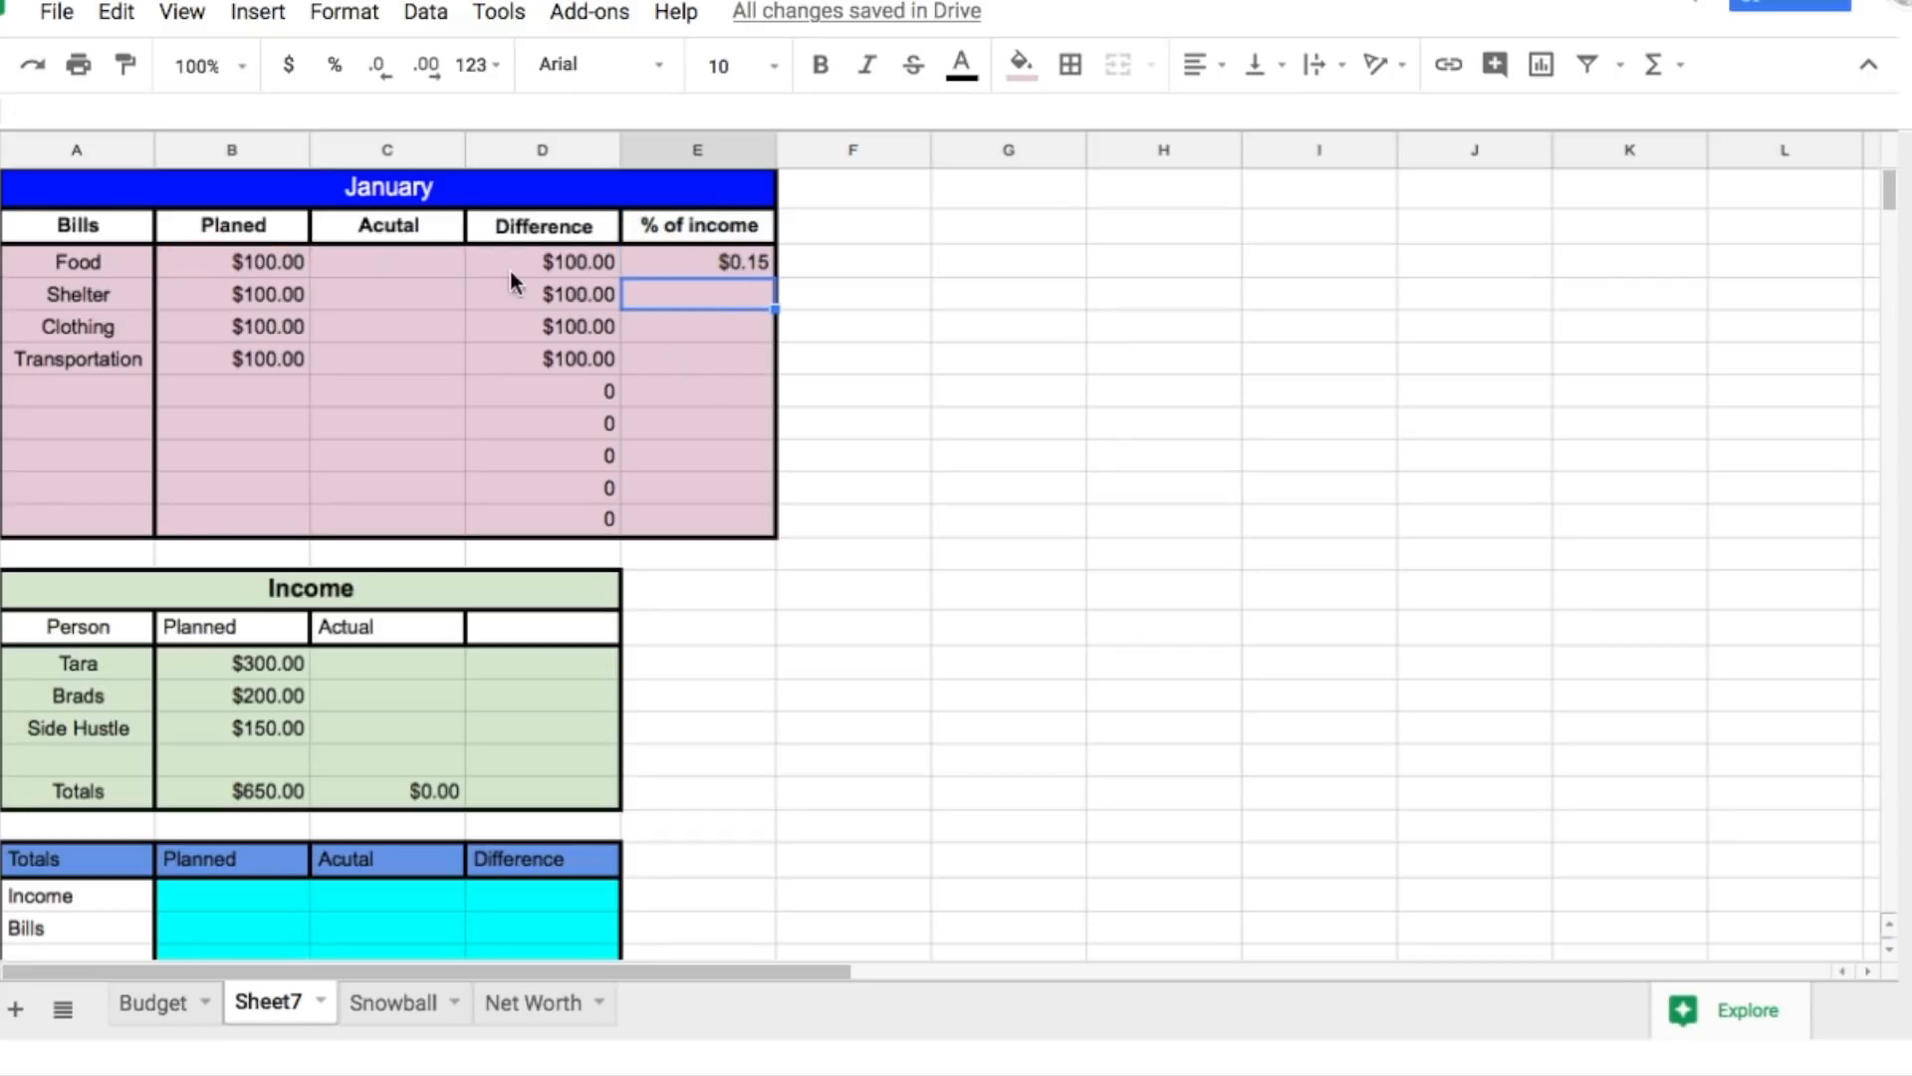
Step: Format the % of income cells E3 through E11 as percentages
left_click_drag(697, 257, 701, 527)
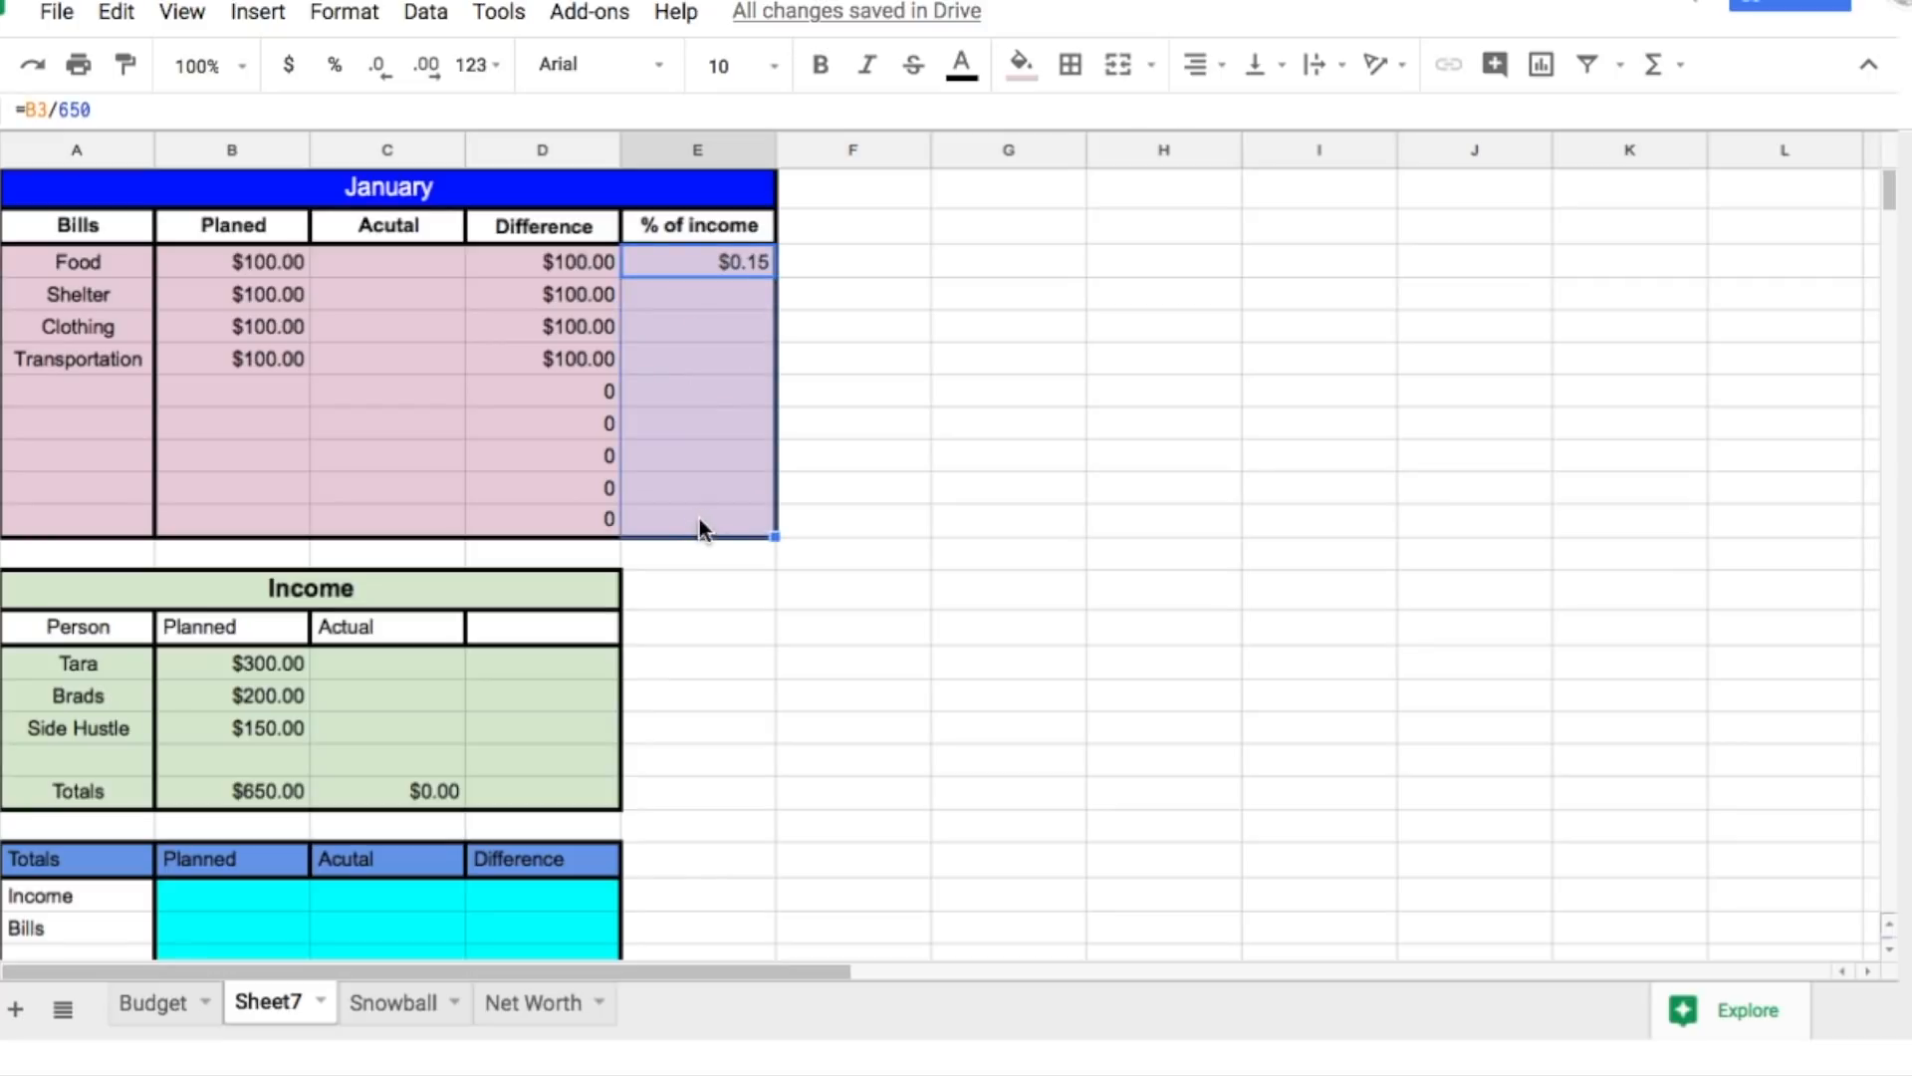
left_click(336, 68)
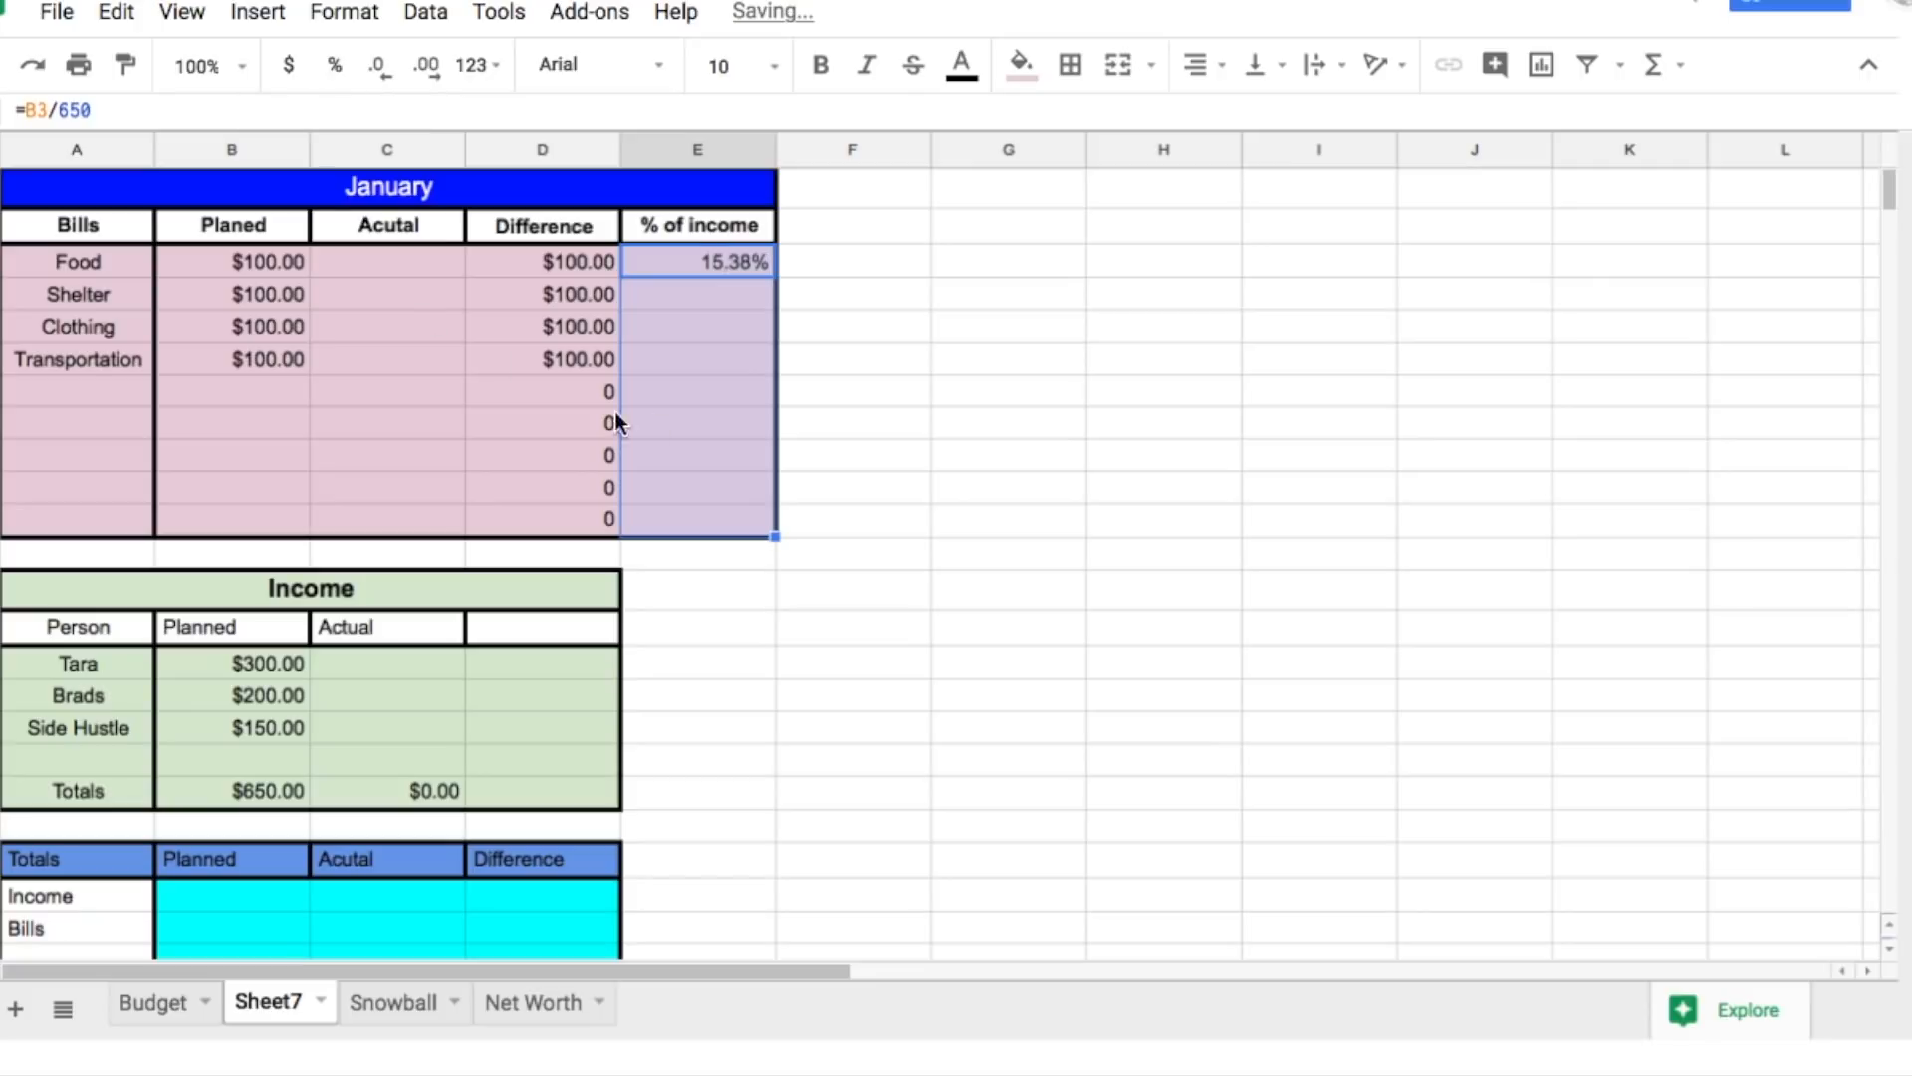
left_click(906, 353)
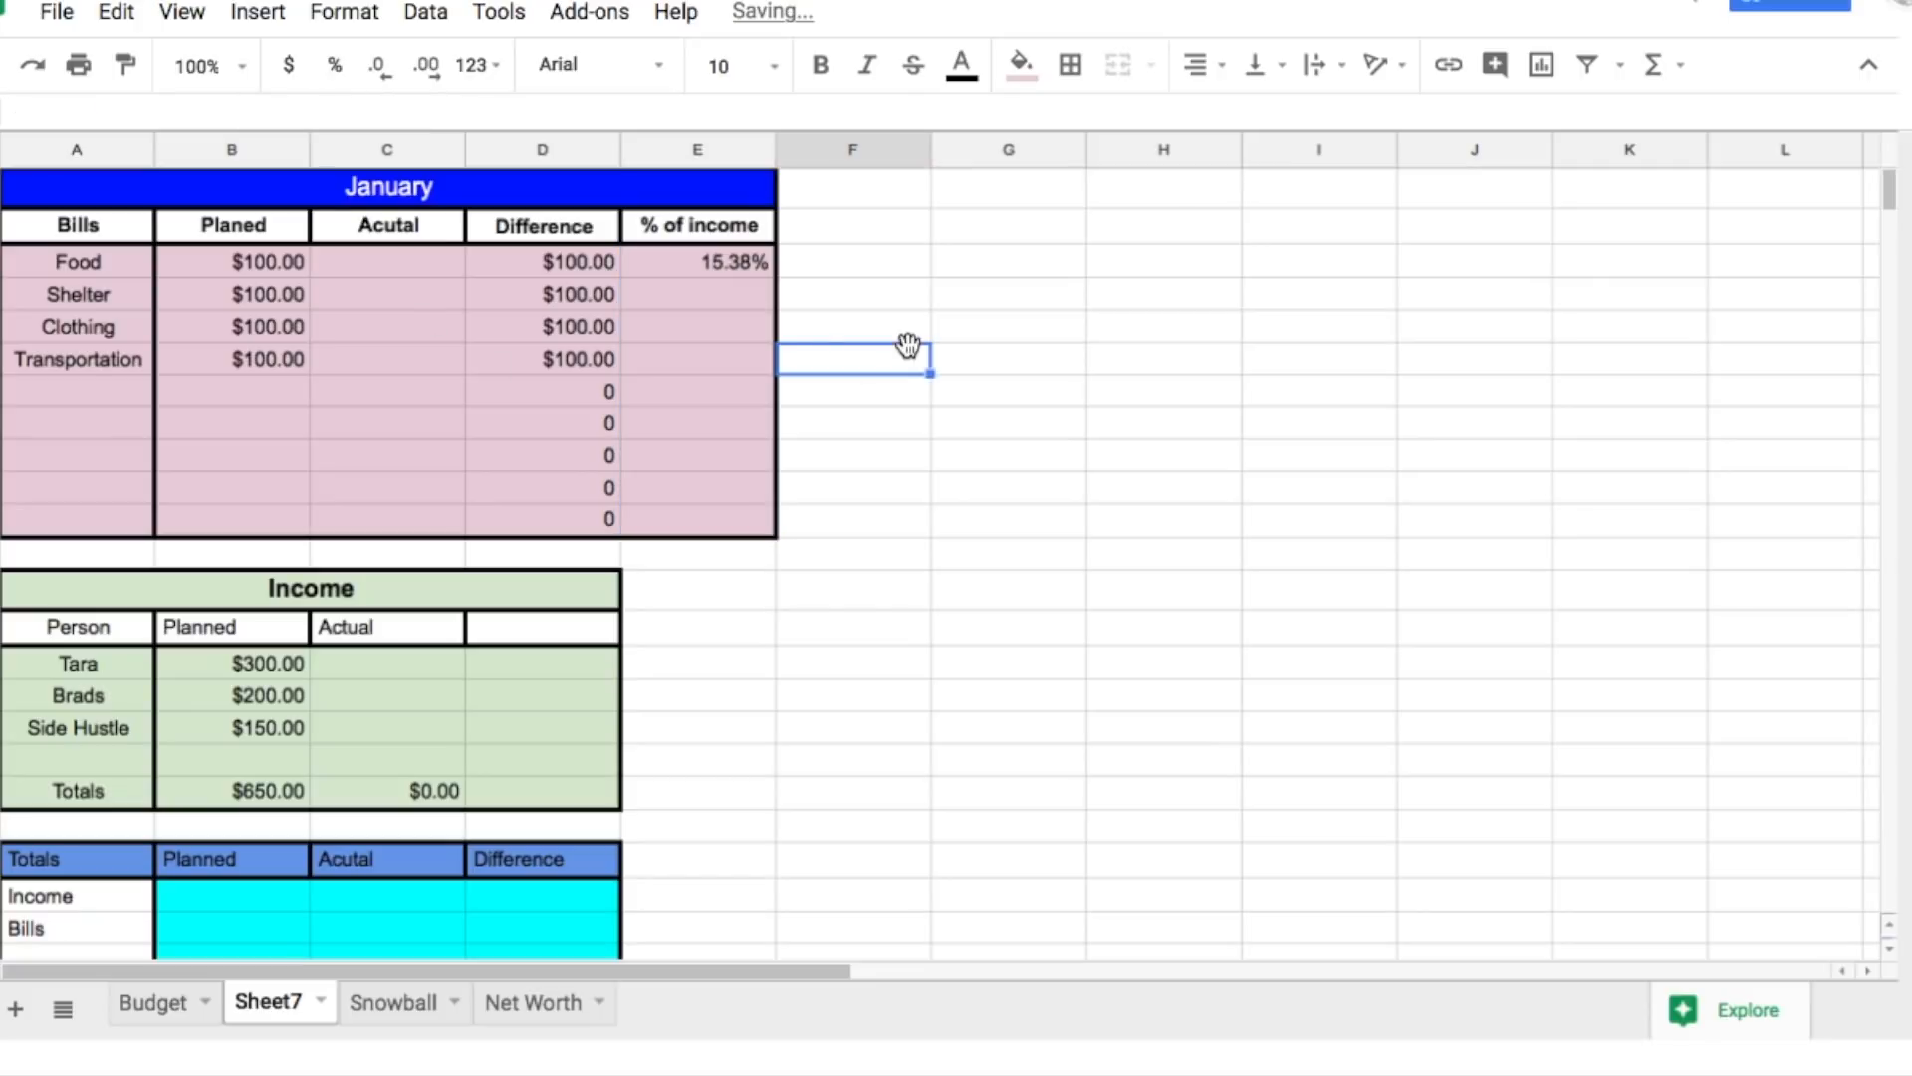
Step: Fill Food's % of income formula from E3 down through E11
left_click(685, 262)
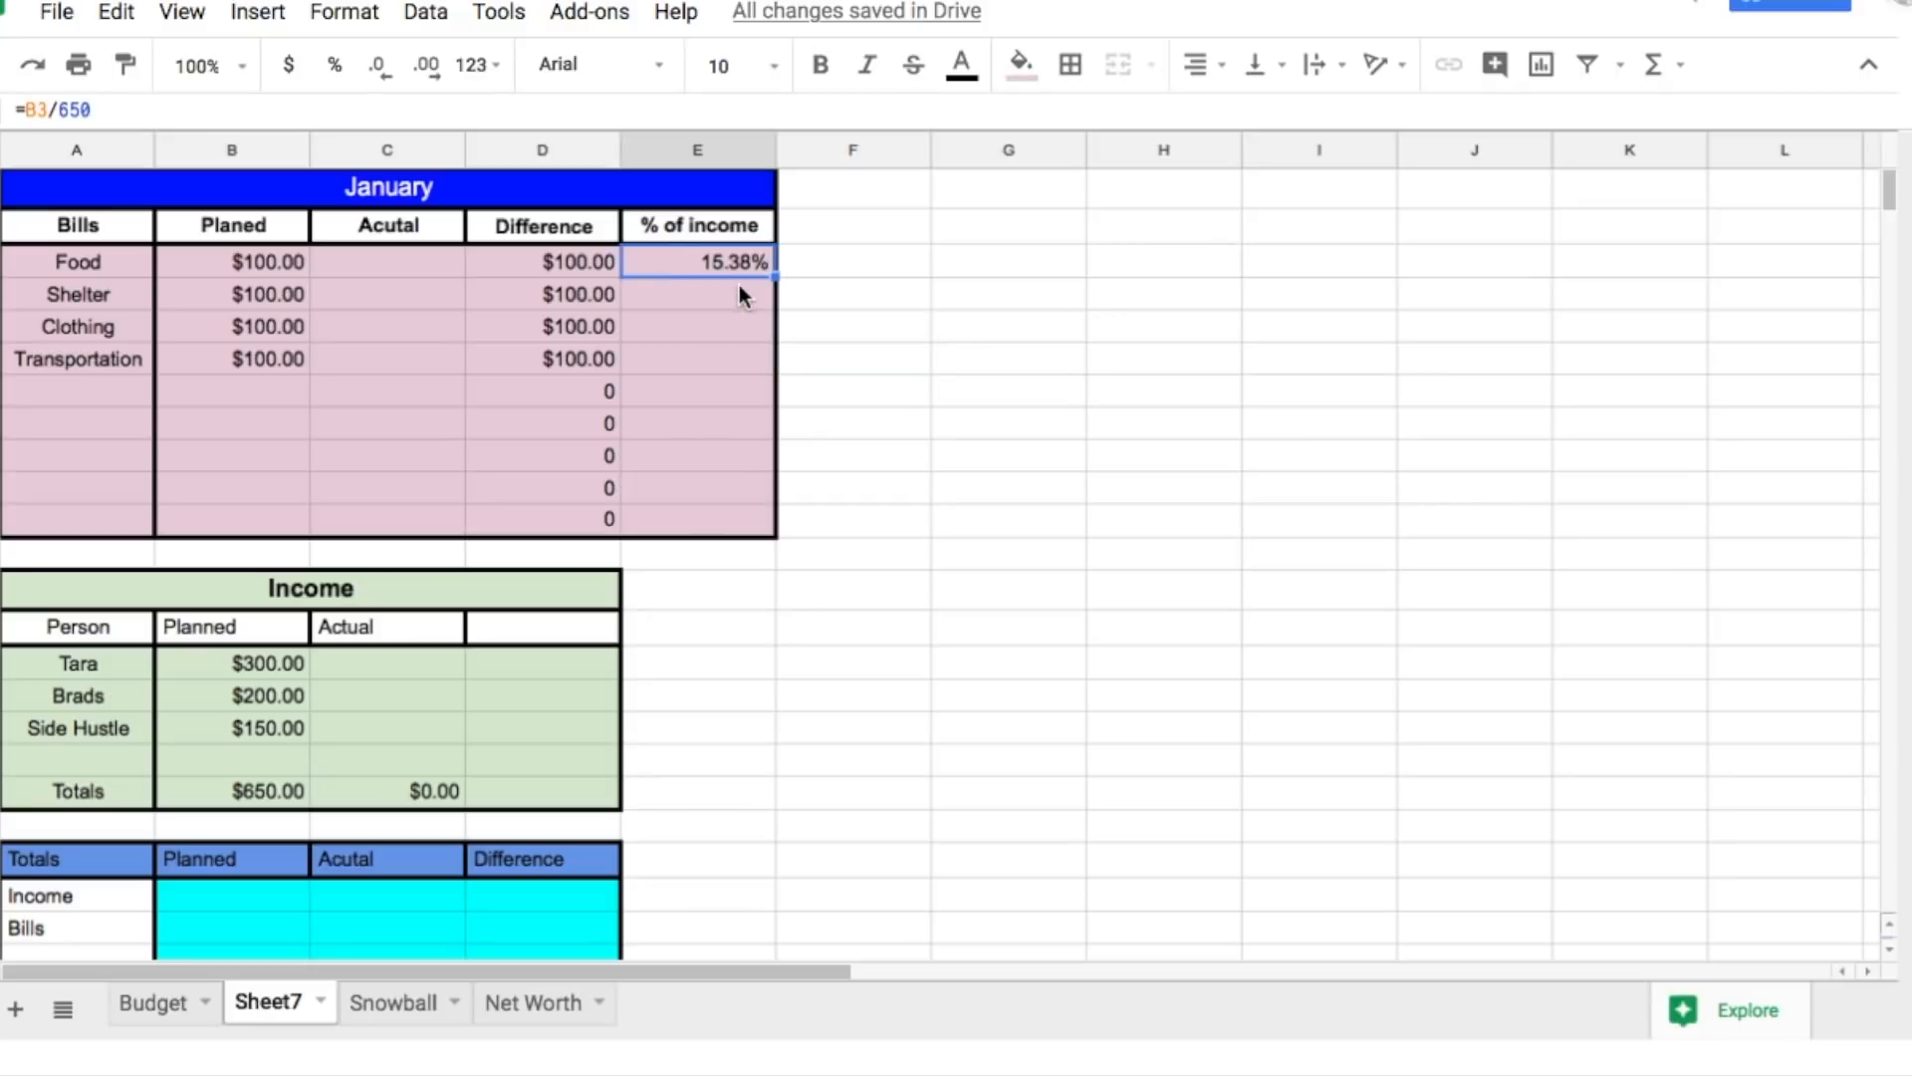
left_click_drag(776, 278, 763, 526)
left_click(900, 319)
Step: Clear all borders from the % of income cells E3:E11 and restore only their right border
left_click_drag(696, 265, 691, 544)
left_click(1070, 65)
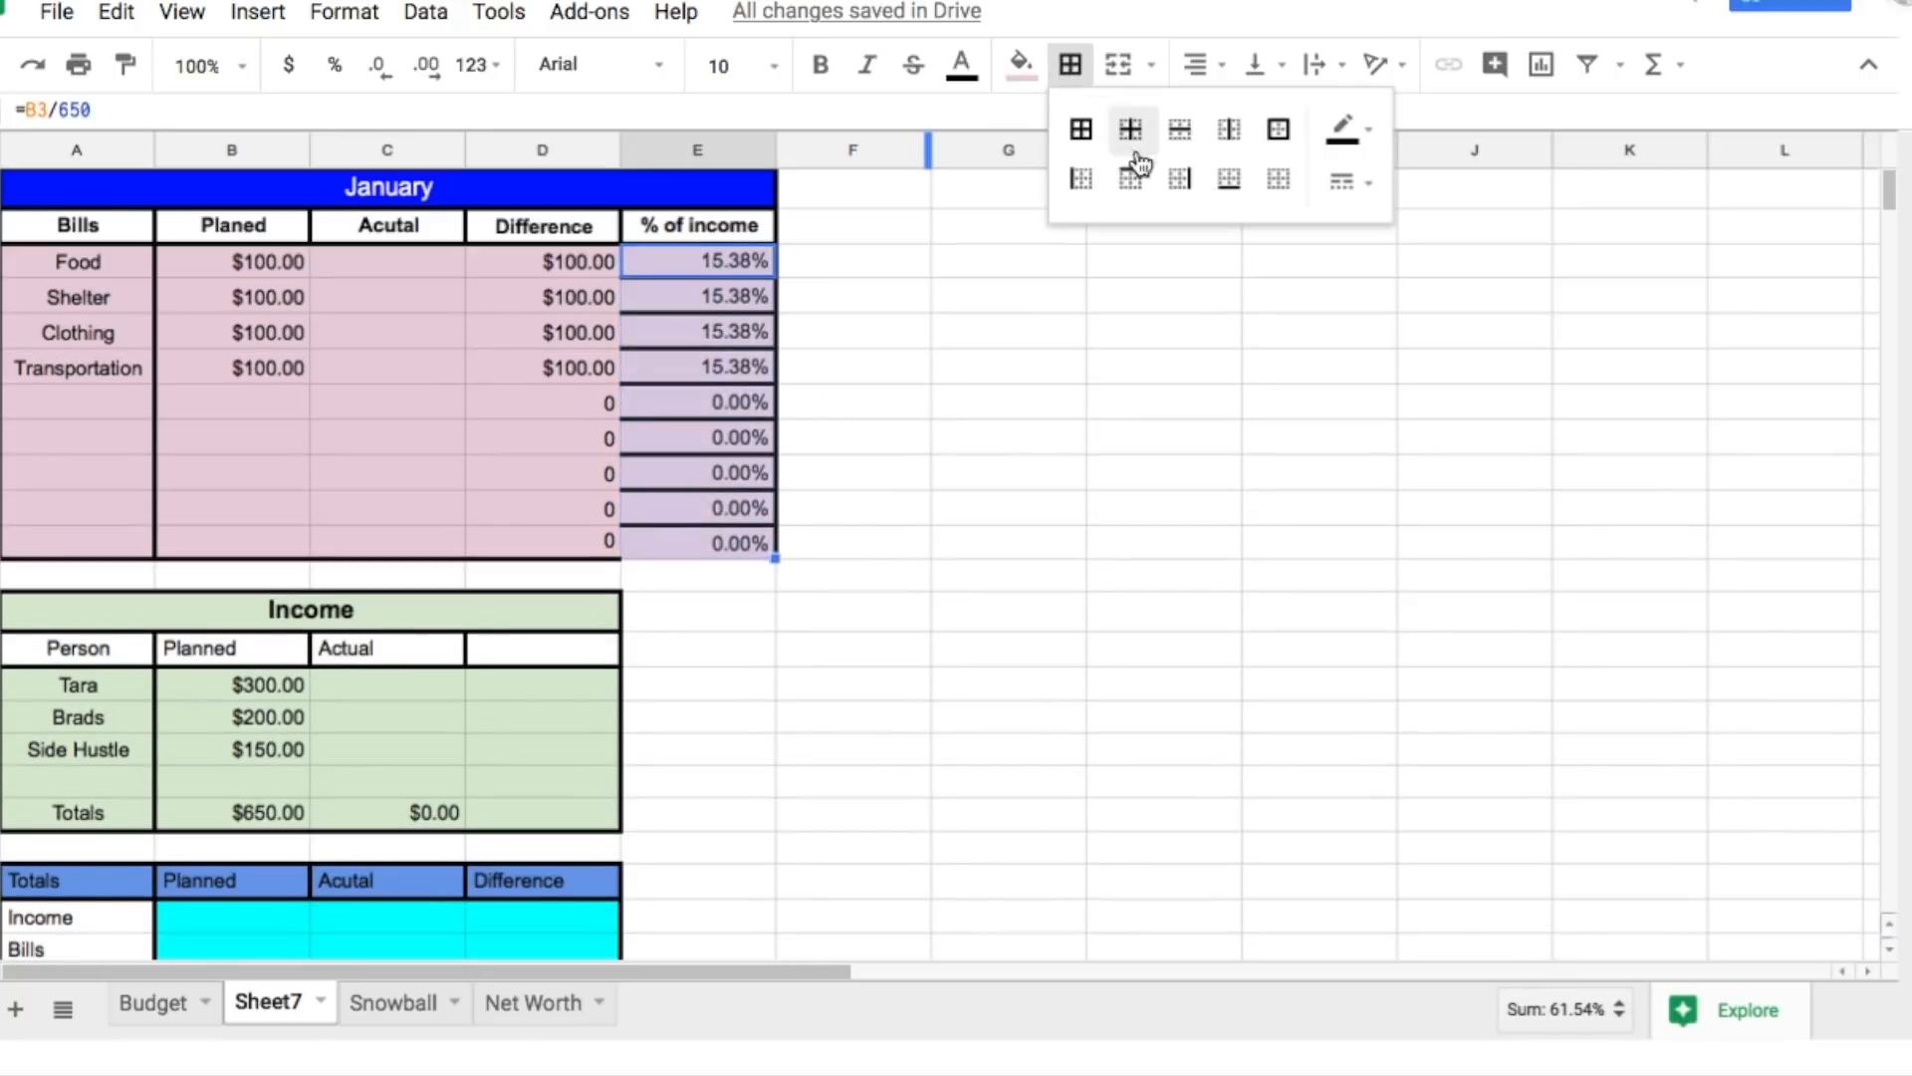
left_click(1279, 178)
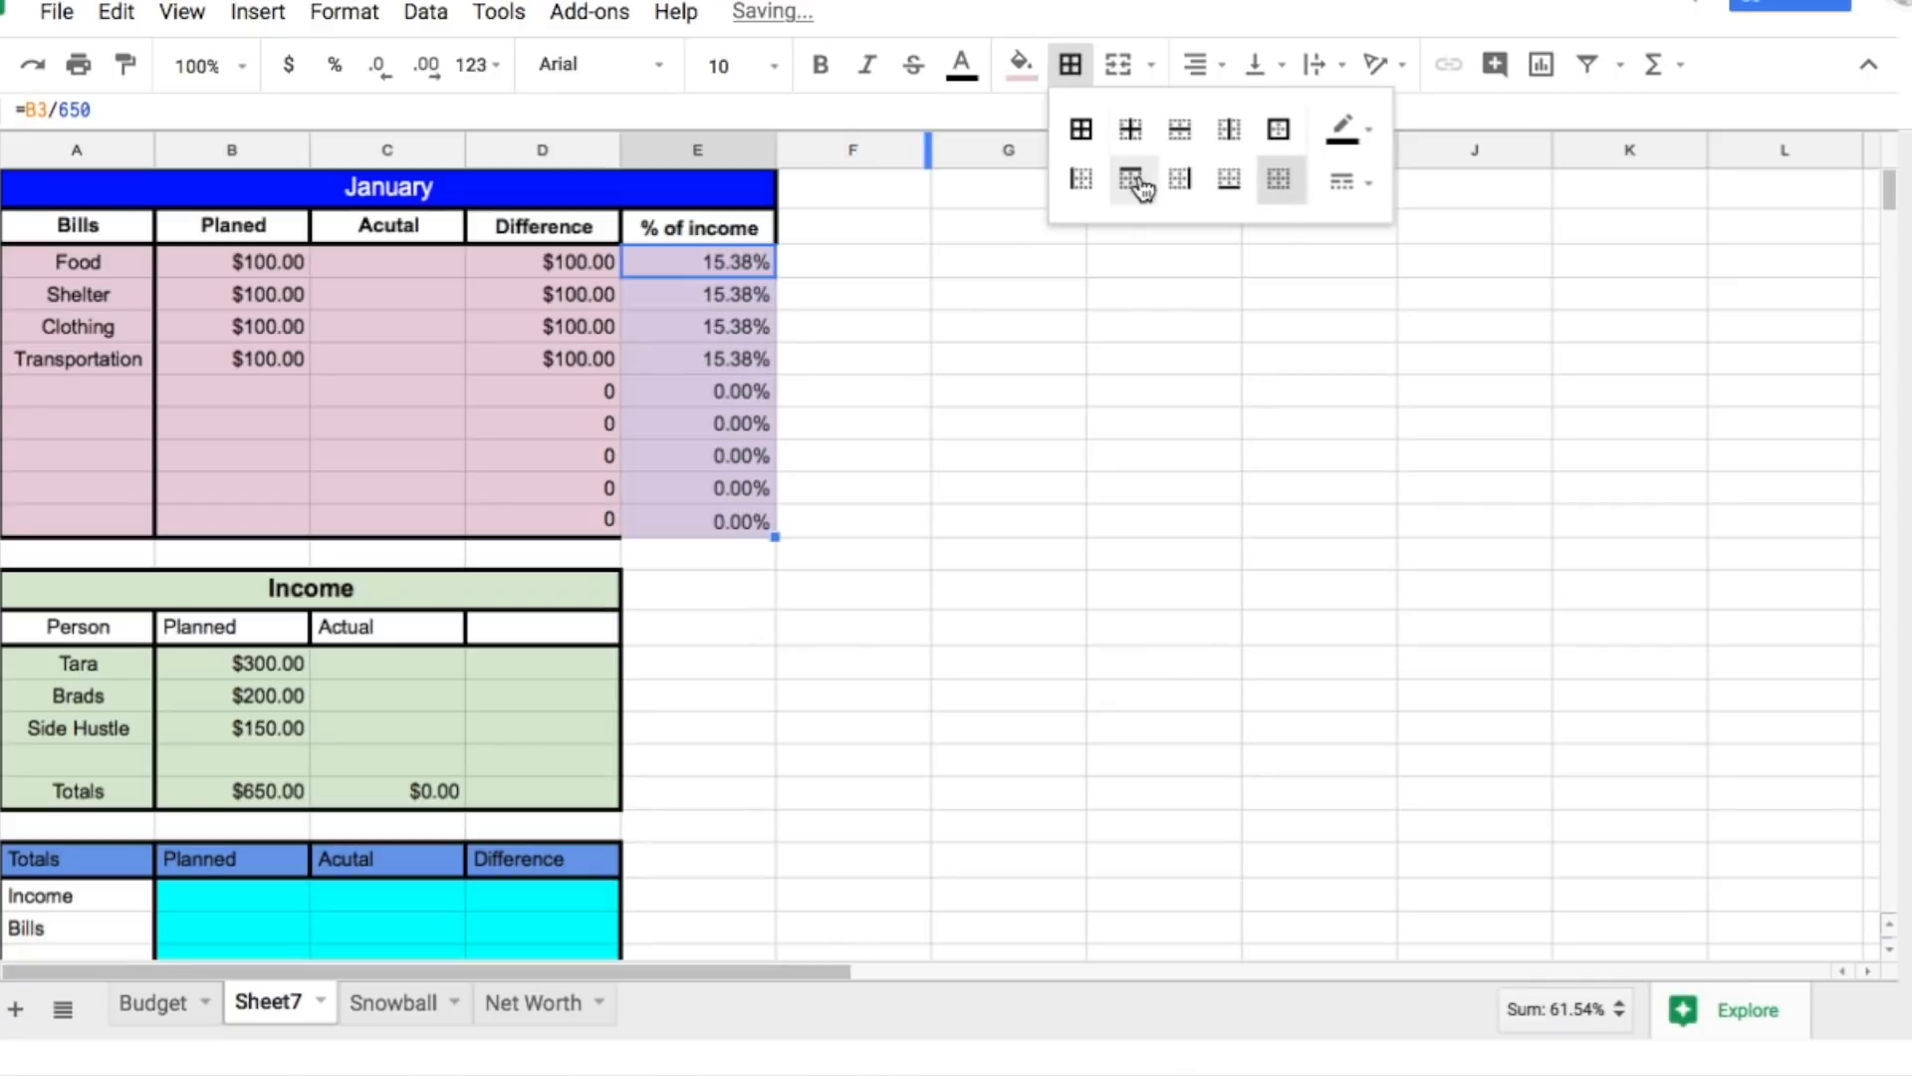
left_click(1182, 181)
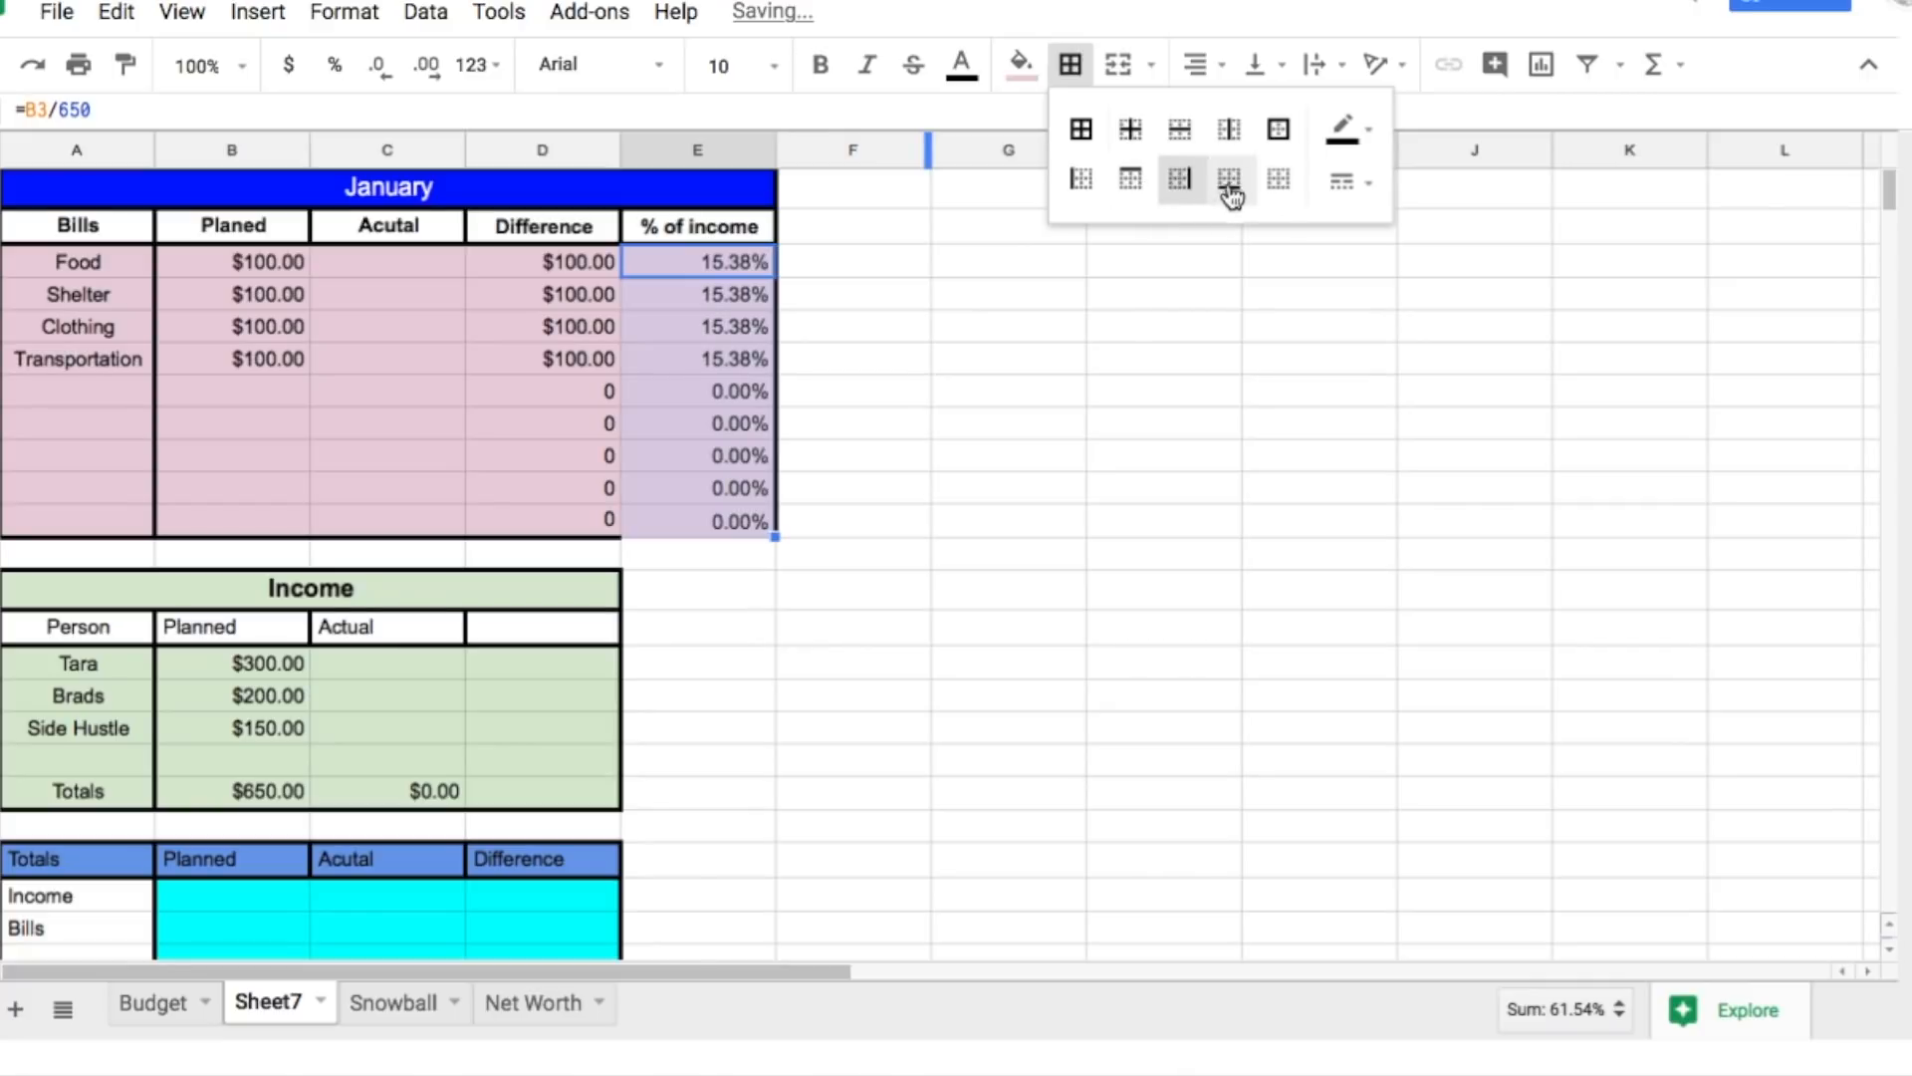
left_click(1158, 336)
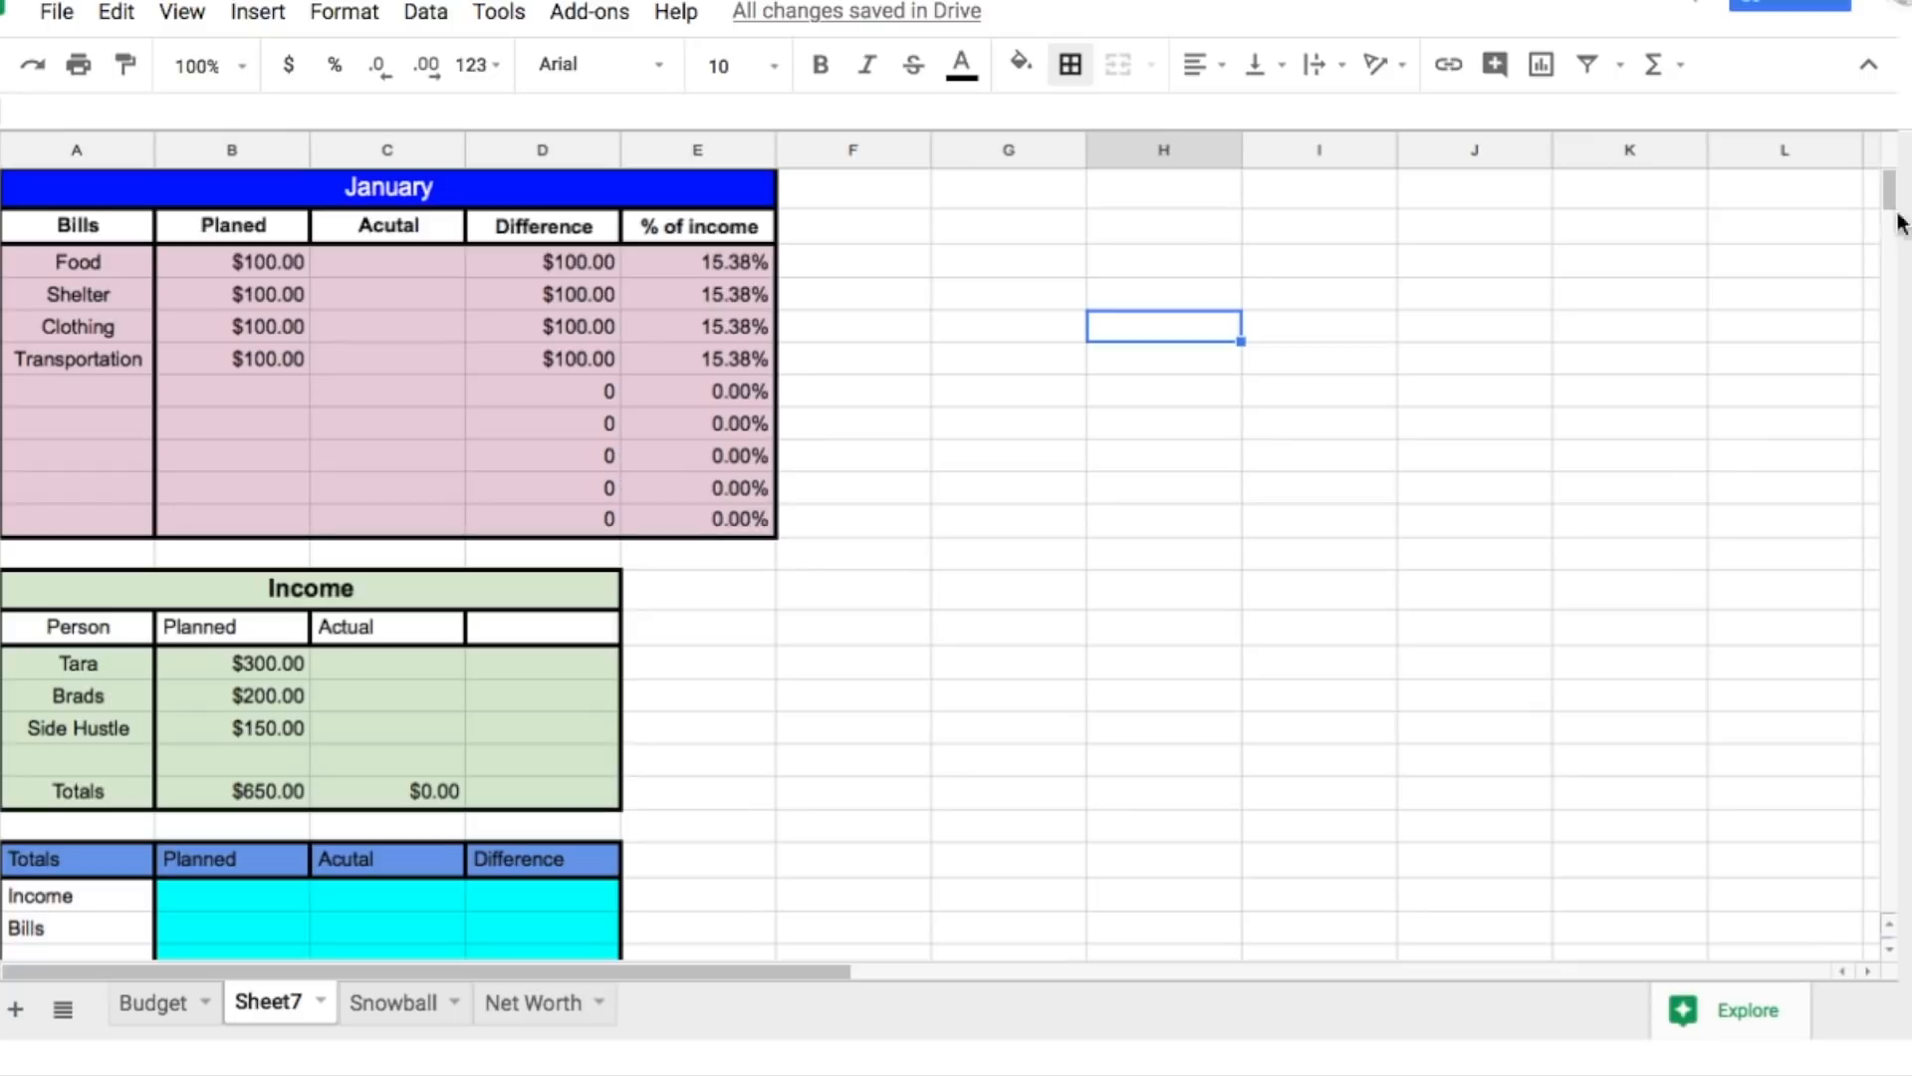
Step: Label A11 as Total in the Bills table and put an outer border around A11:E11
left_click(98, 516)
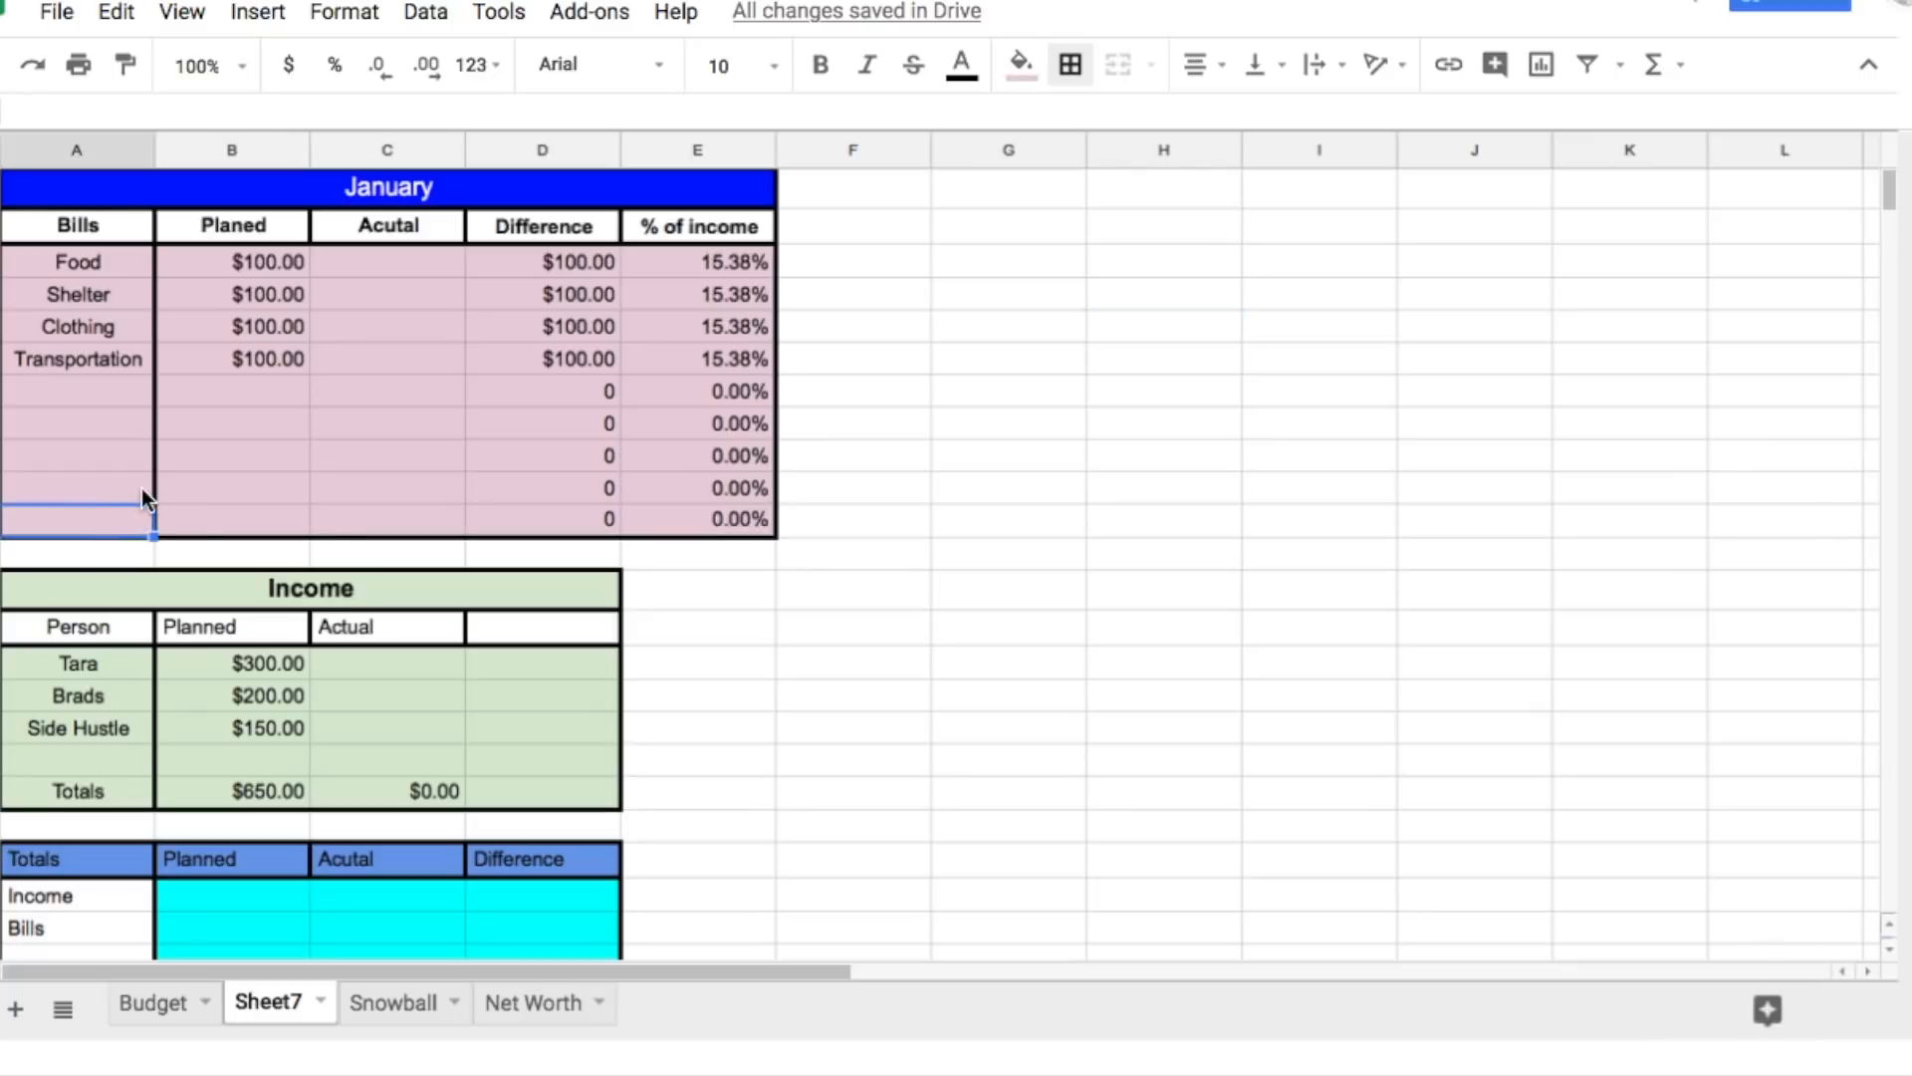
type("Total")
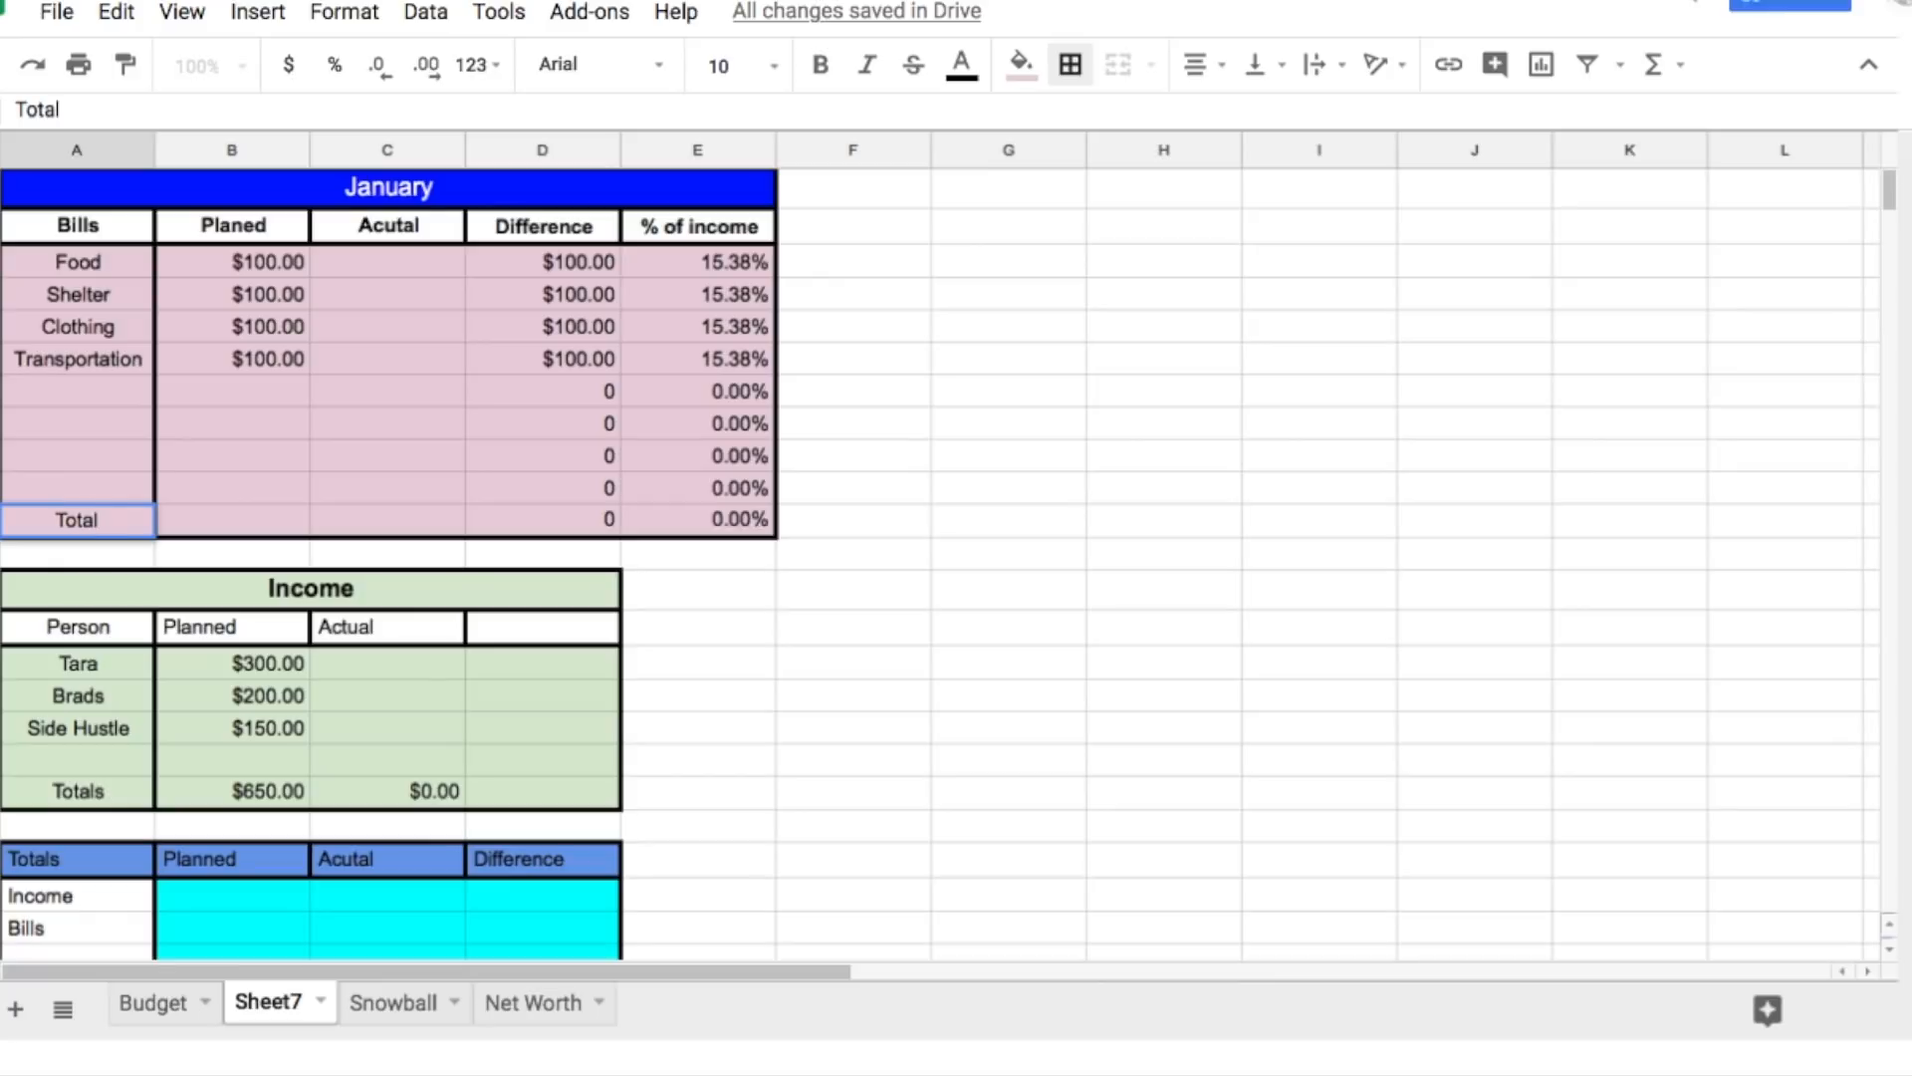
key("Tab")
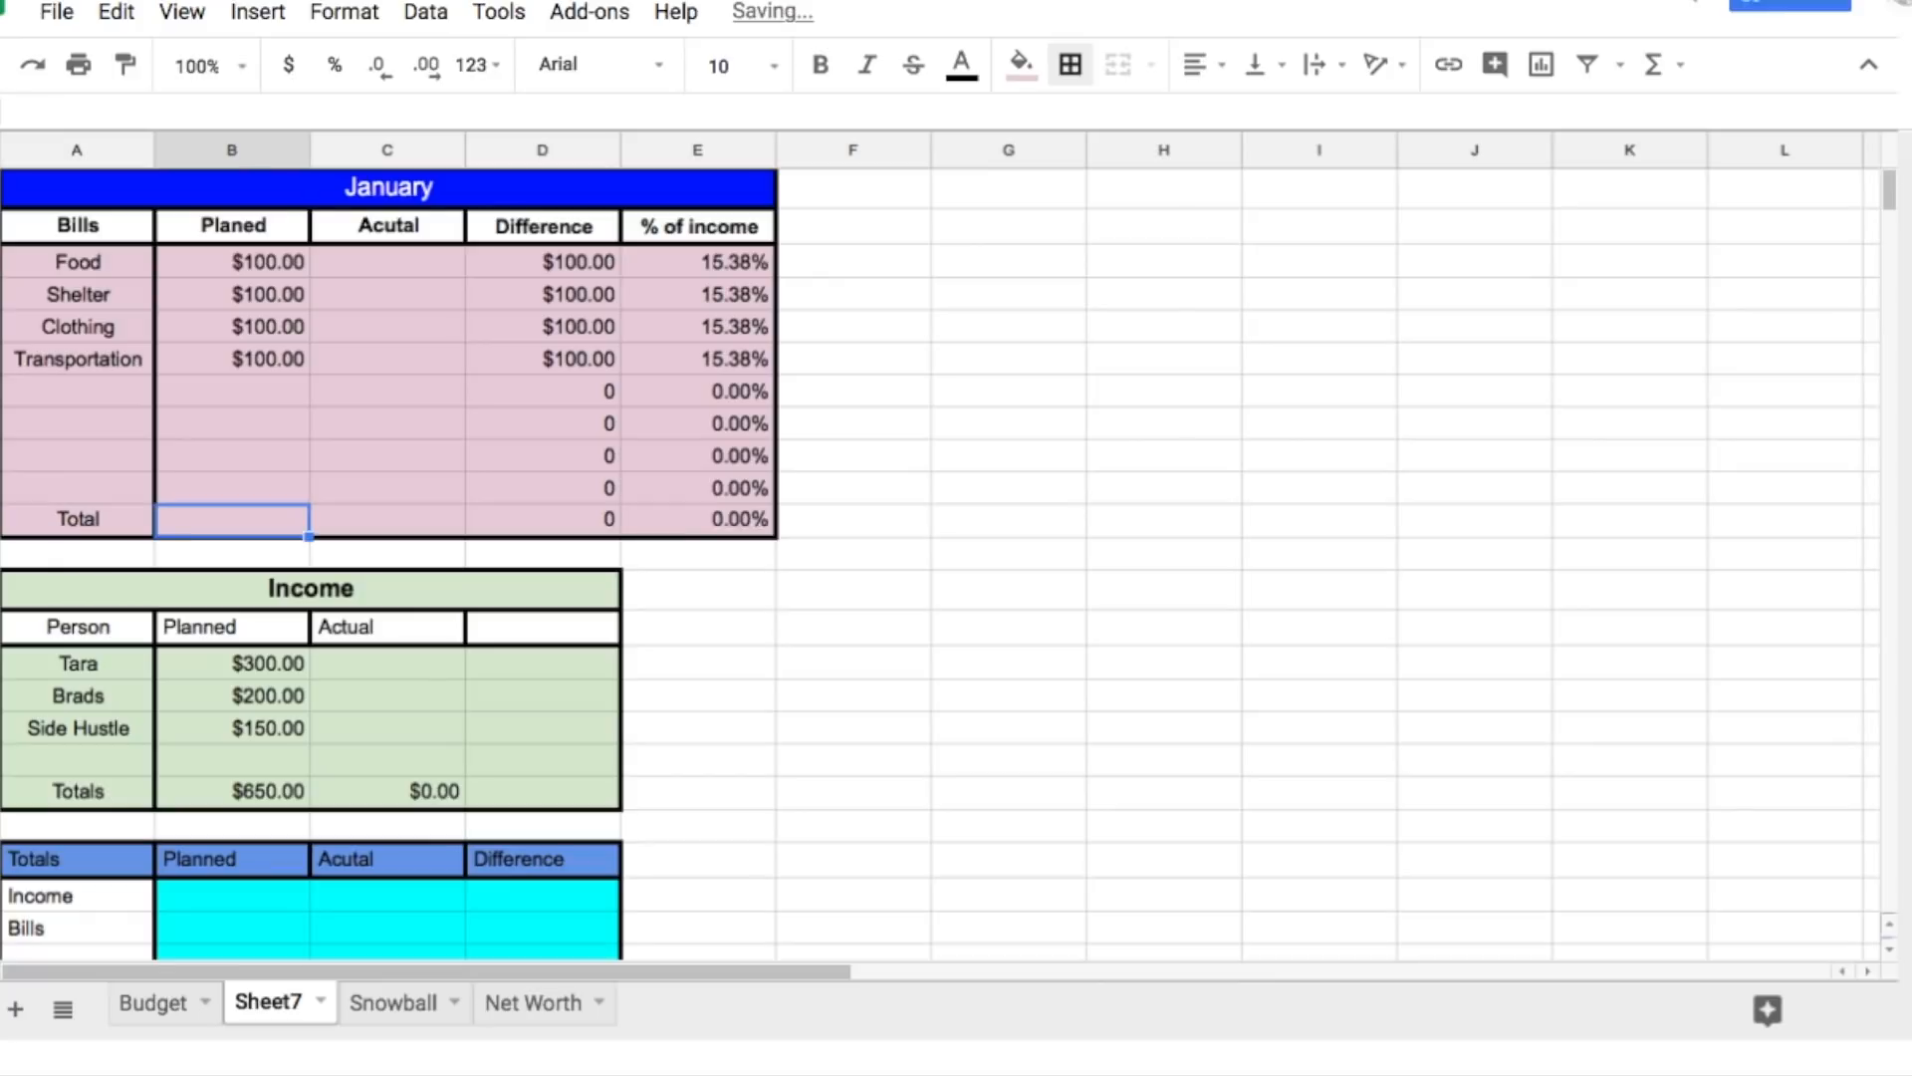
left_click_drag(122, 516, 677, 512)
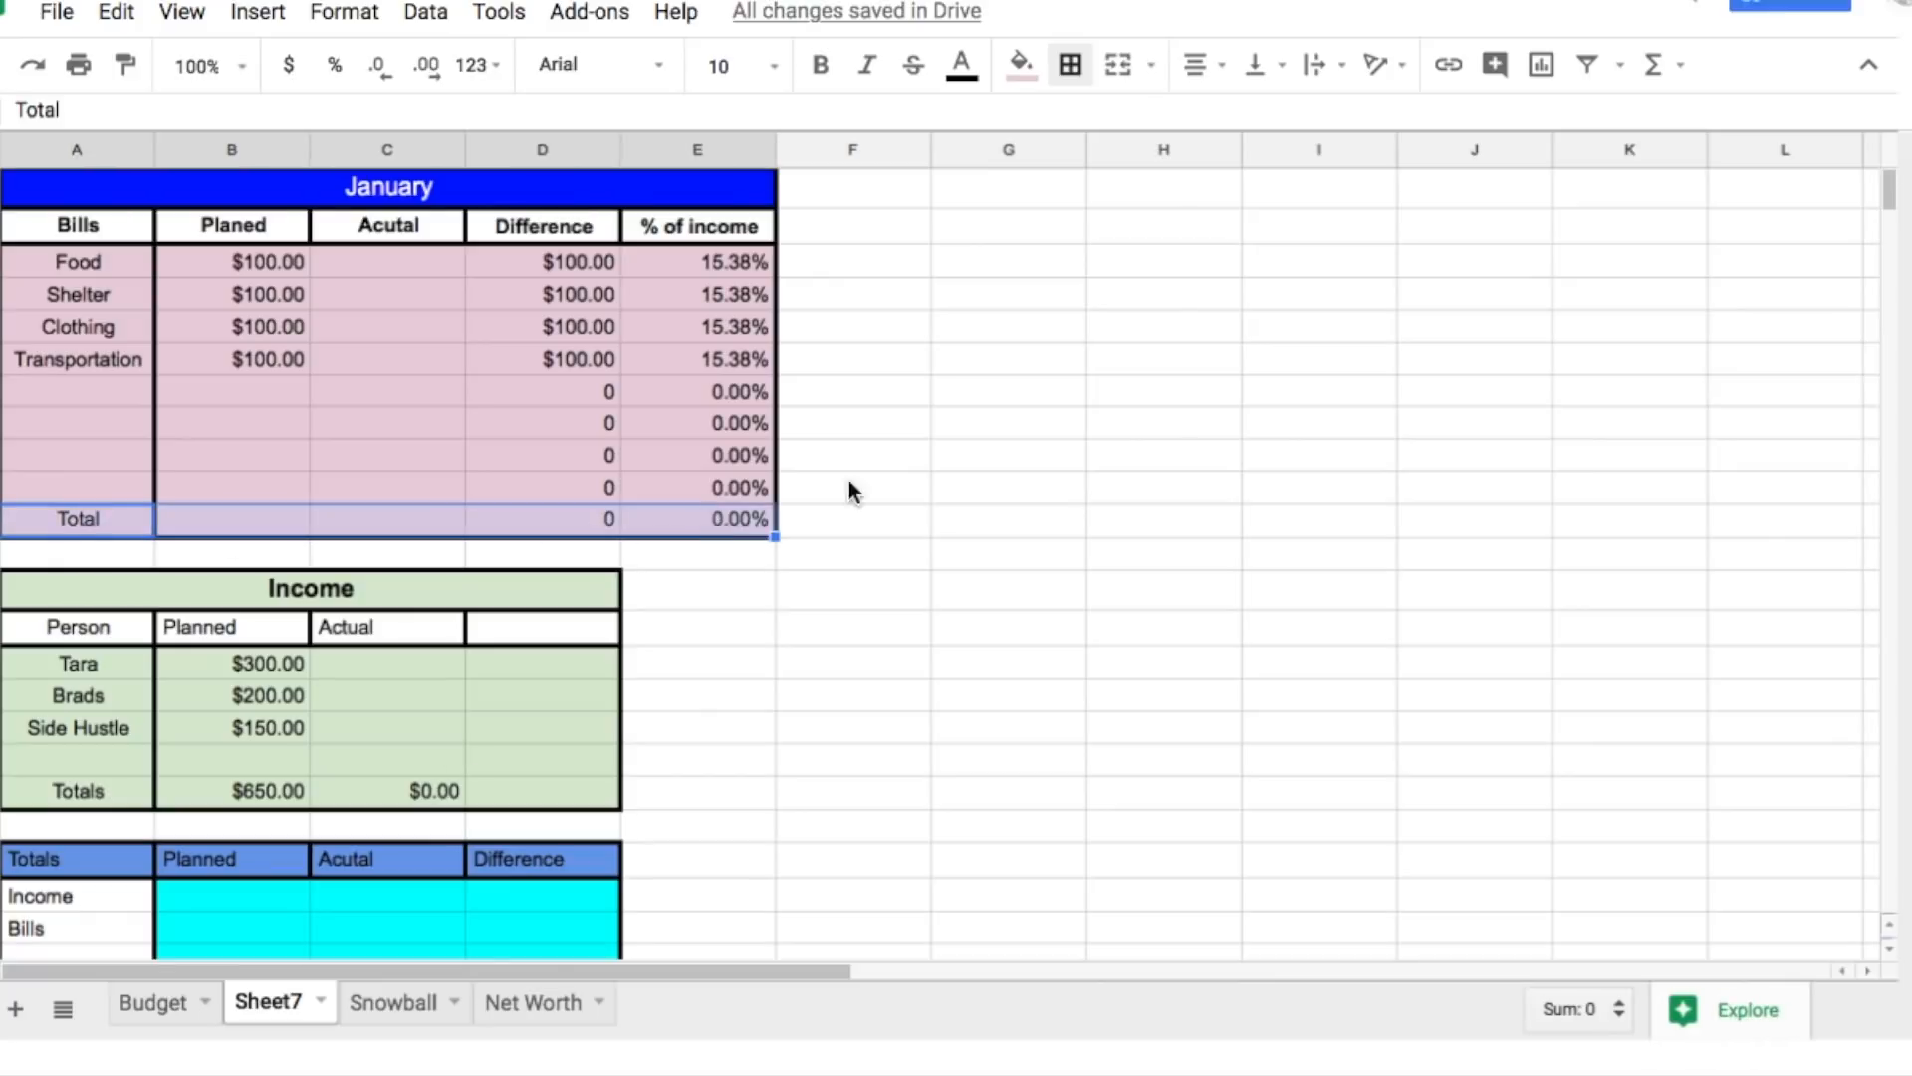
left_click(1073, 79)
left_click(1278, 129)
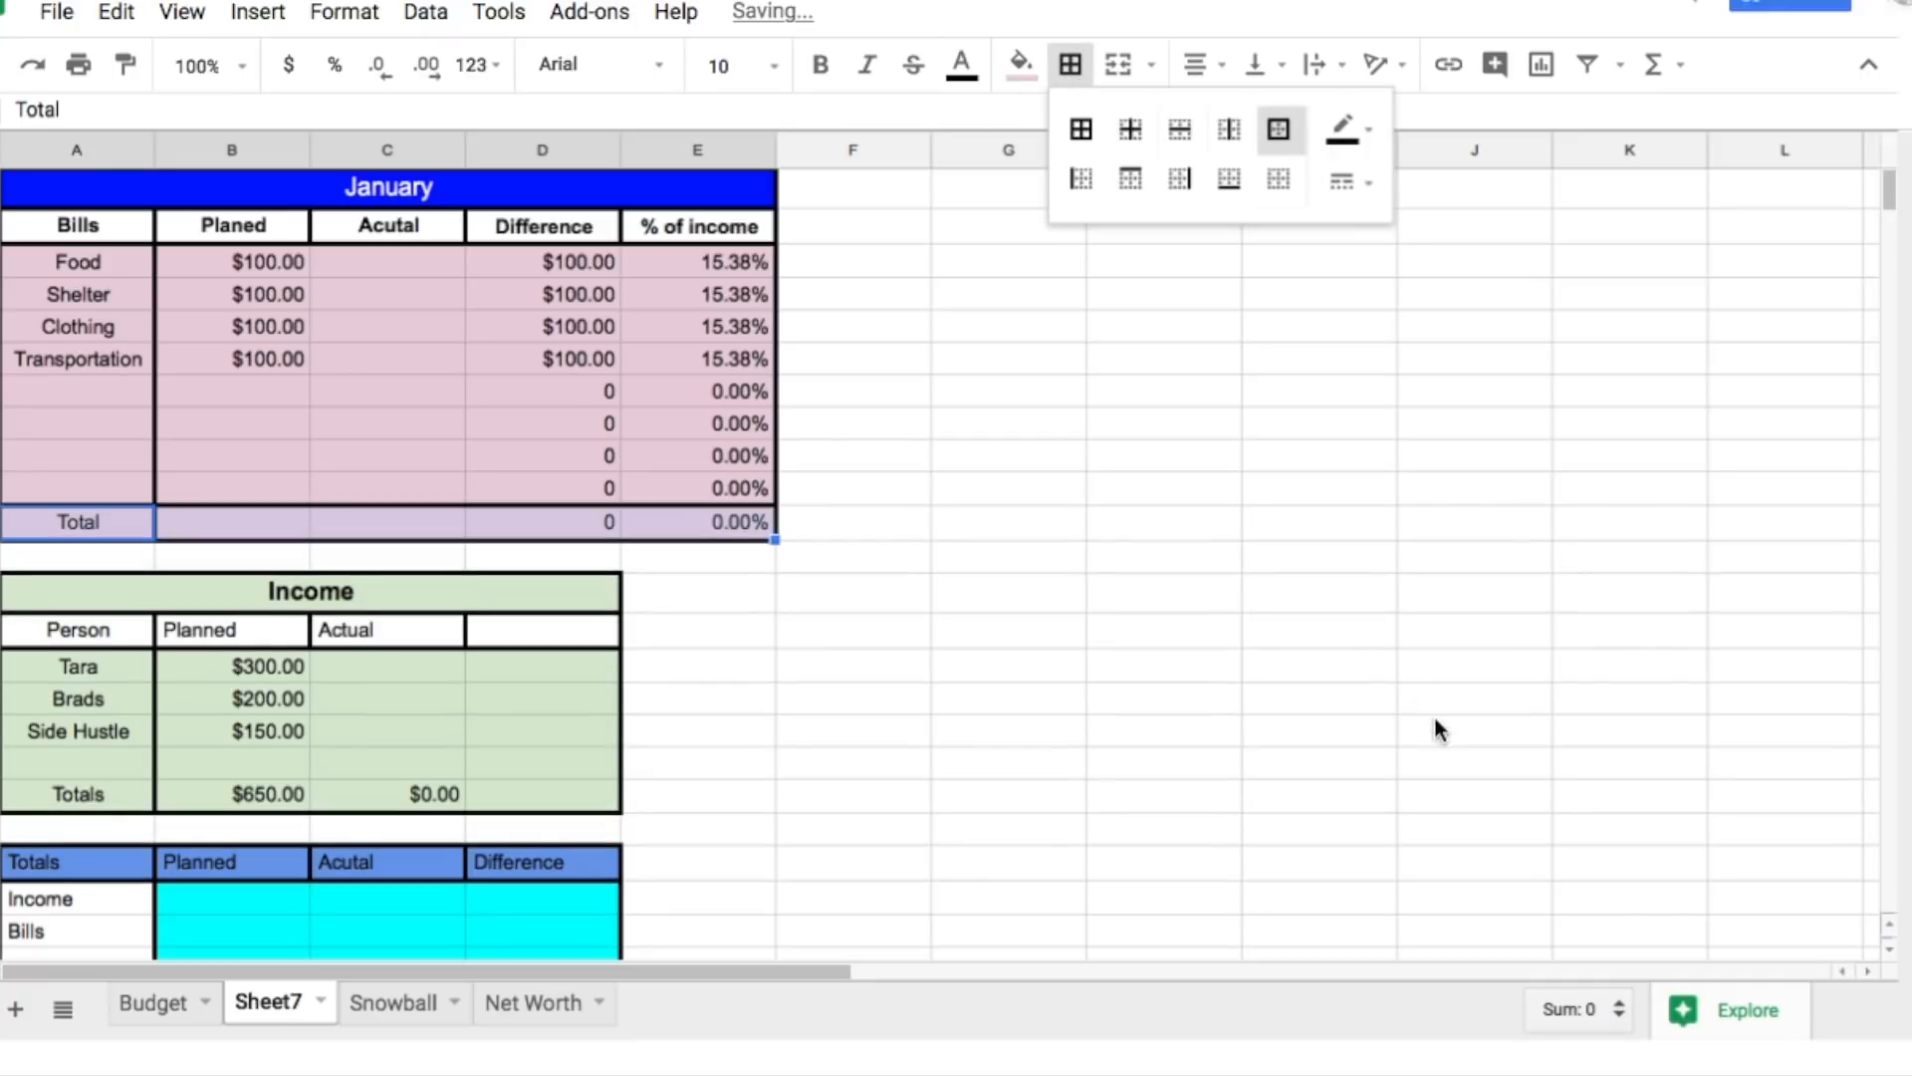
left_click(1438, 726)
Step: Total the planned bills in B11 with a Sum formula over B3:B10
left_click(274, 523)
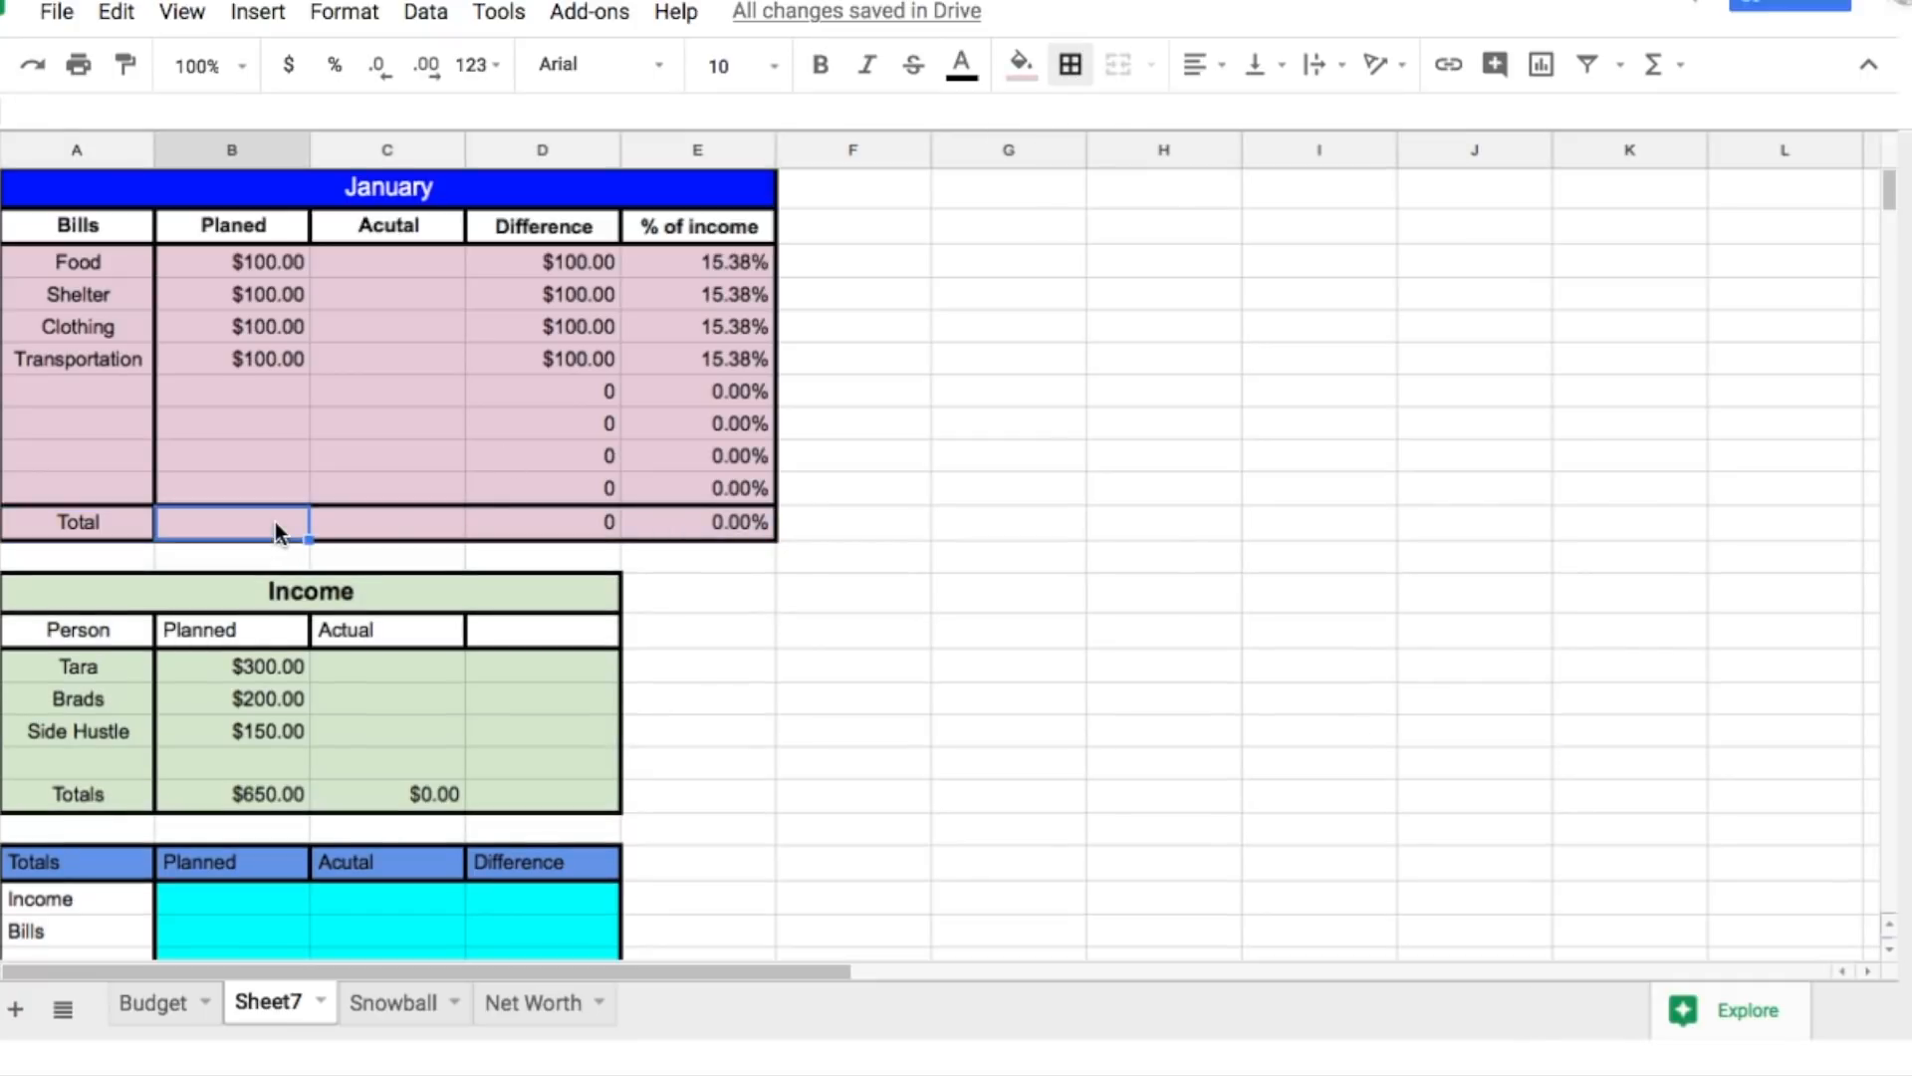
type("=Sum(")
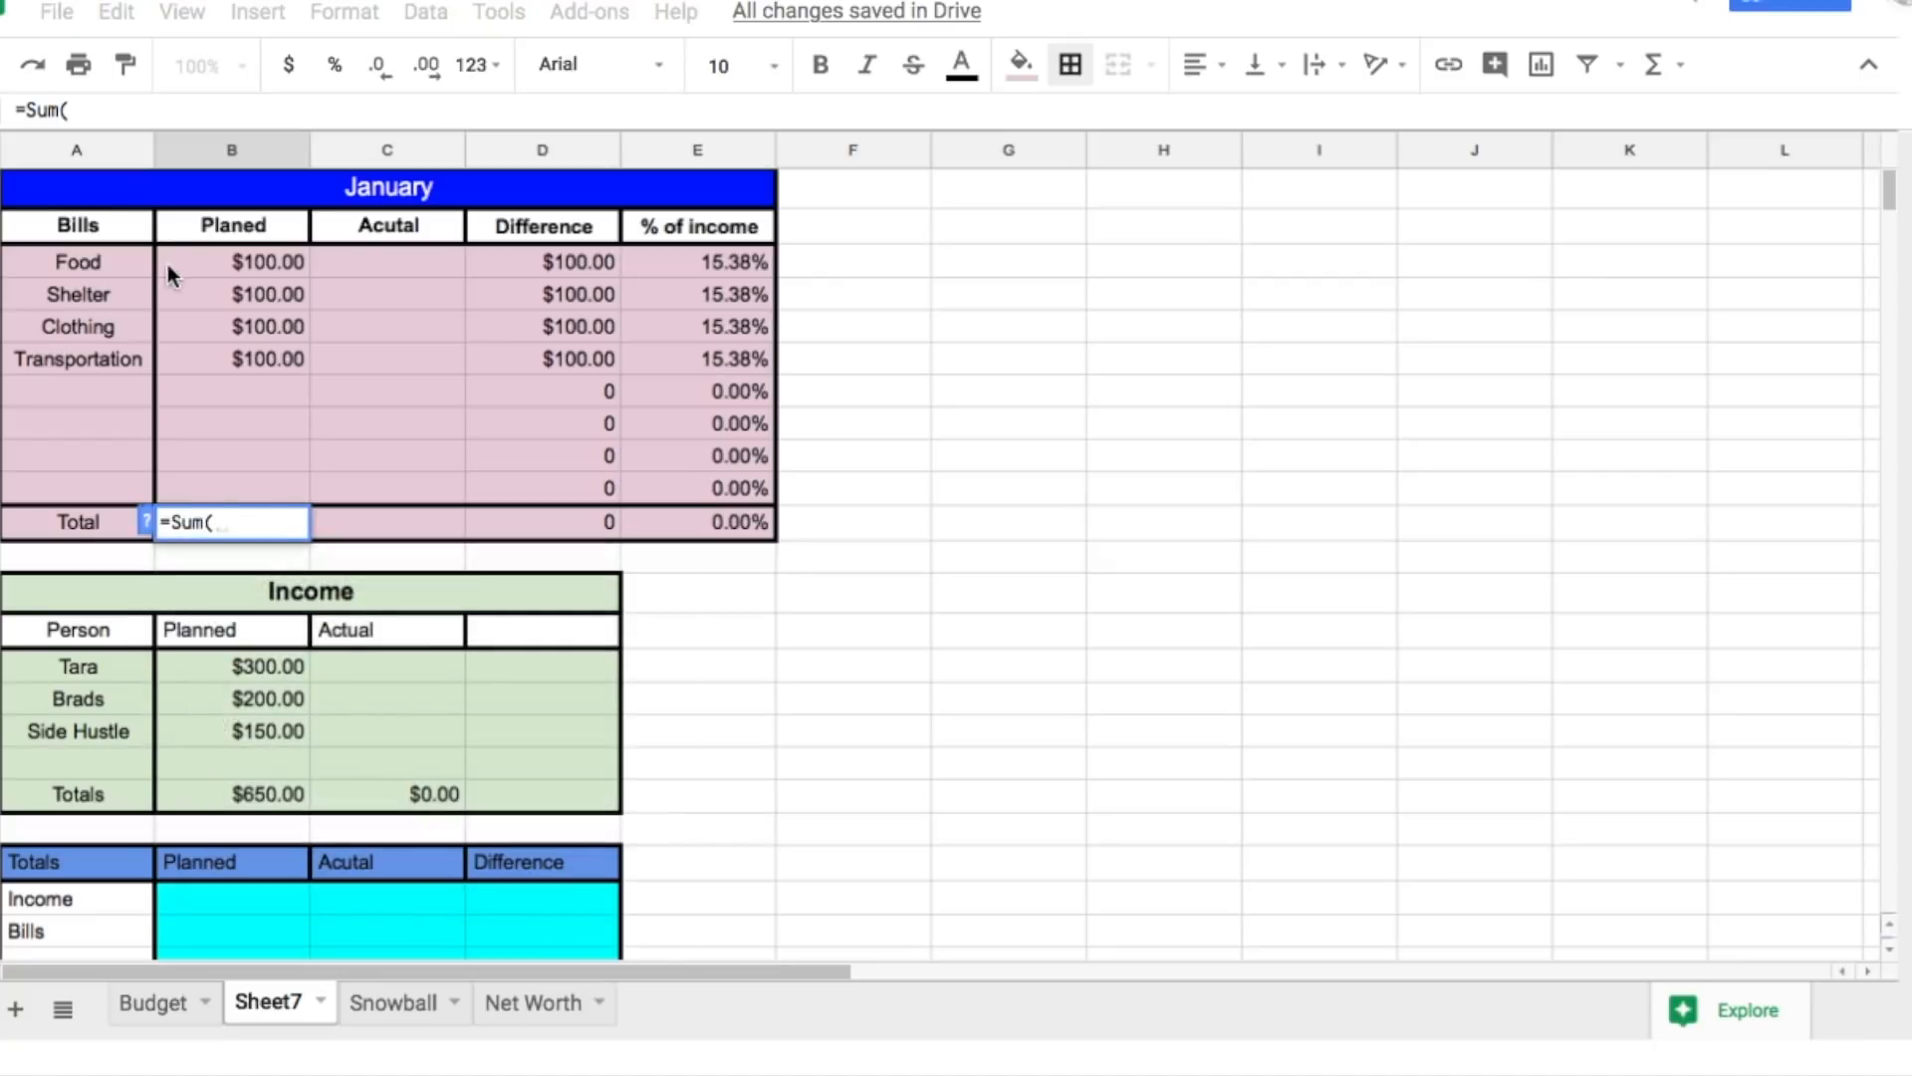
left_click_drag(167, 264, 195, 488)
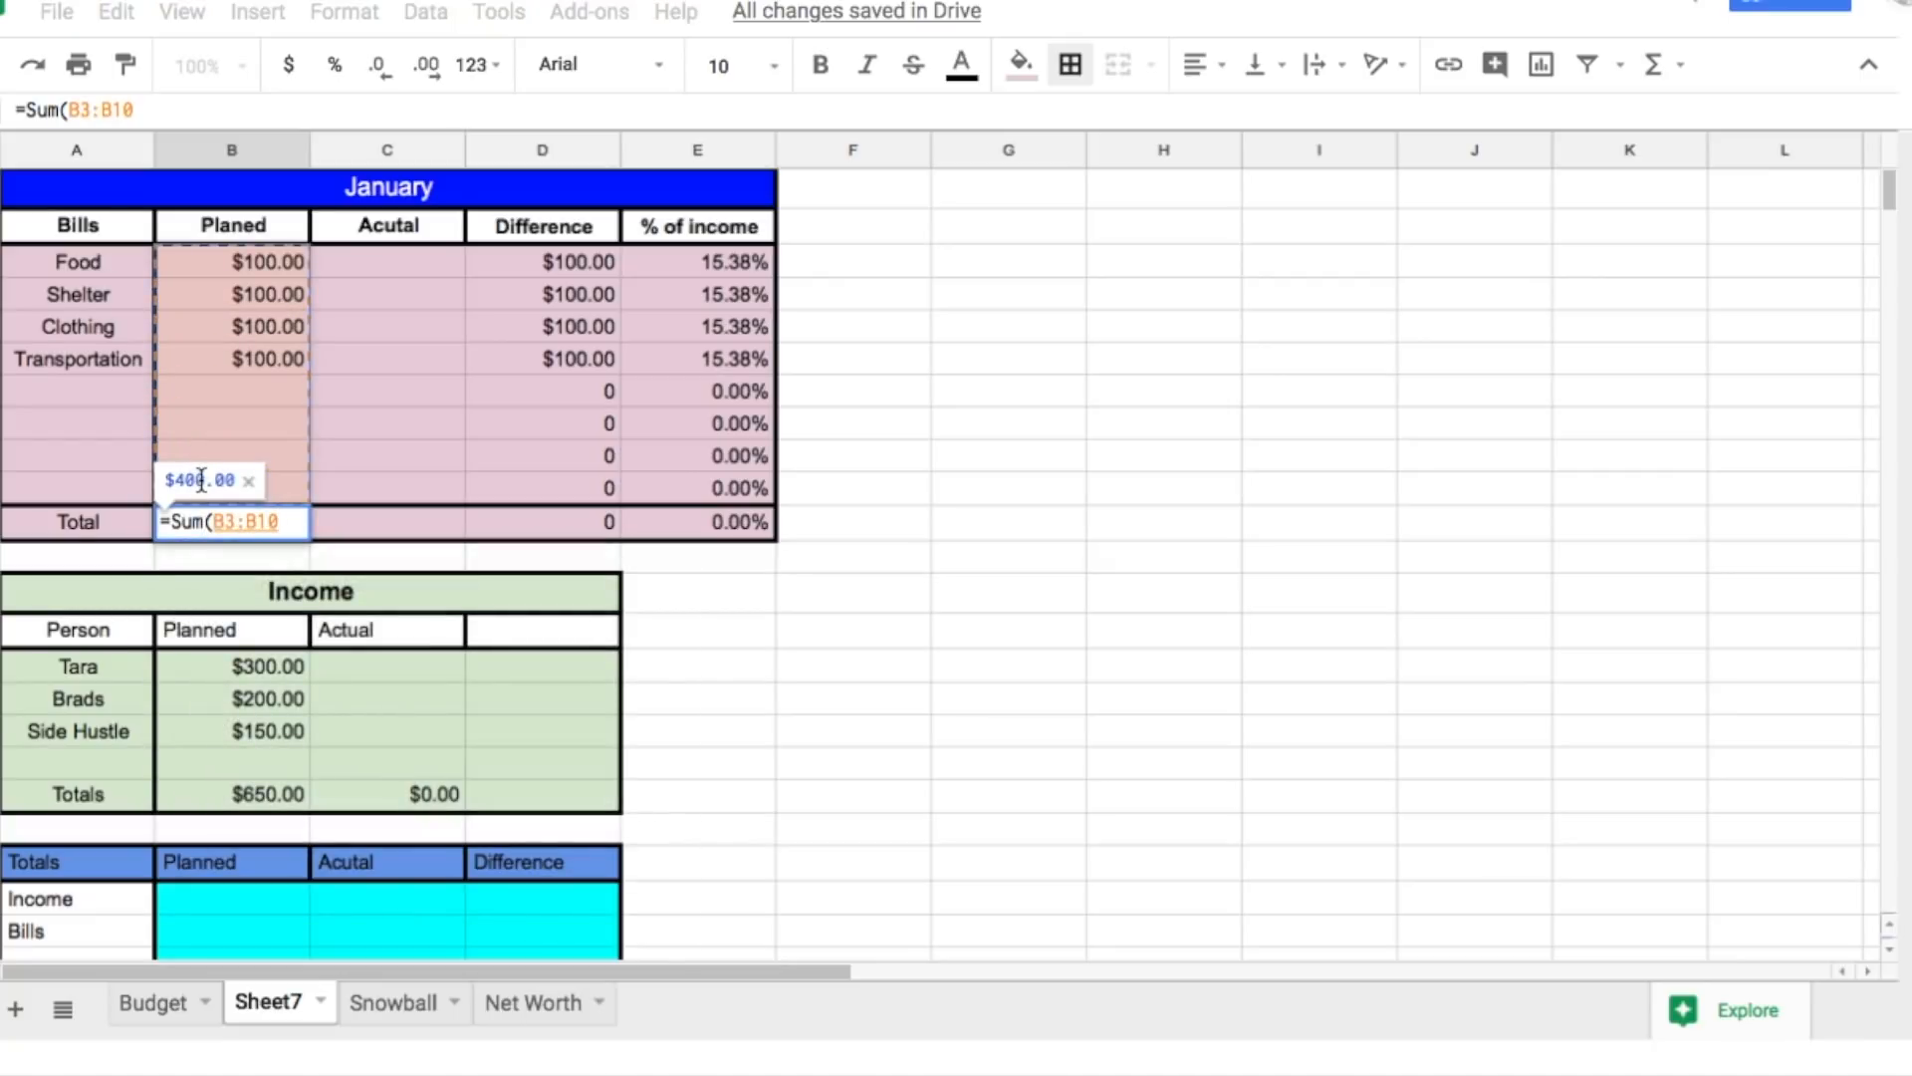
key("Return")
Step: Total the actual bills in C11 with a sum formula over C3:C10
left_click(366, 520)
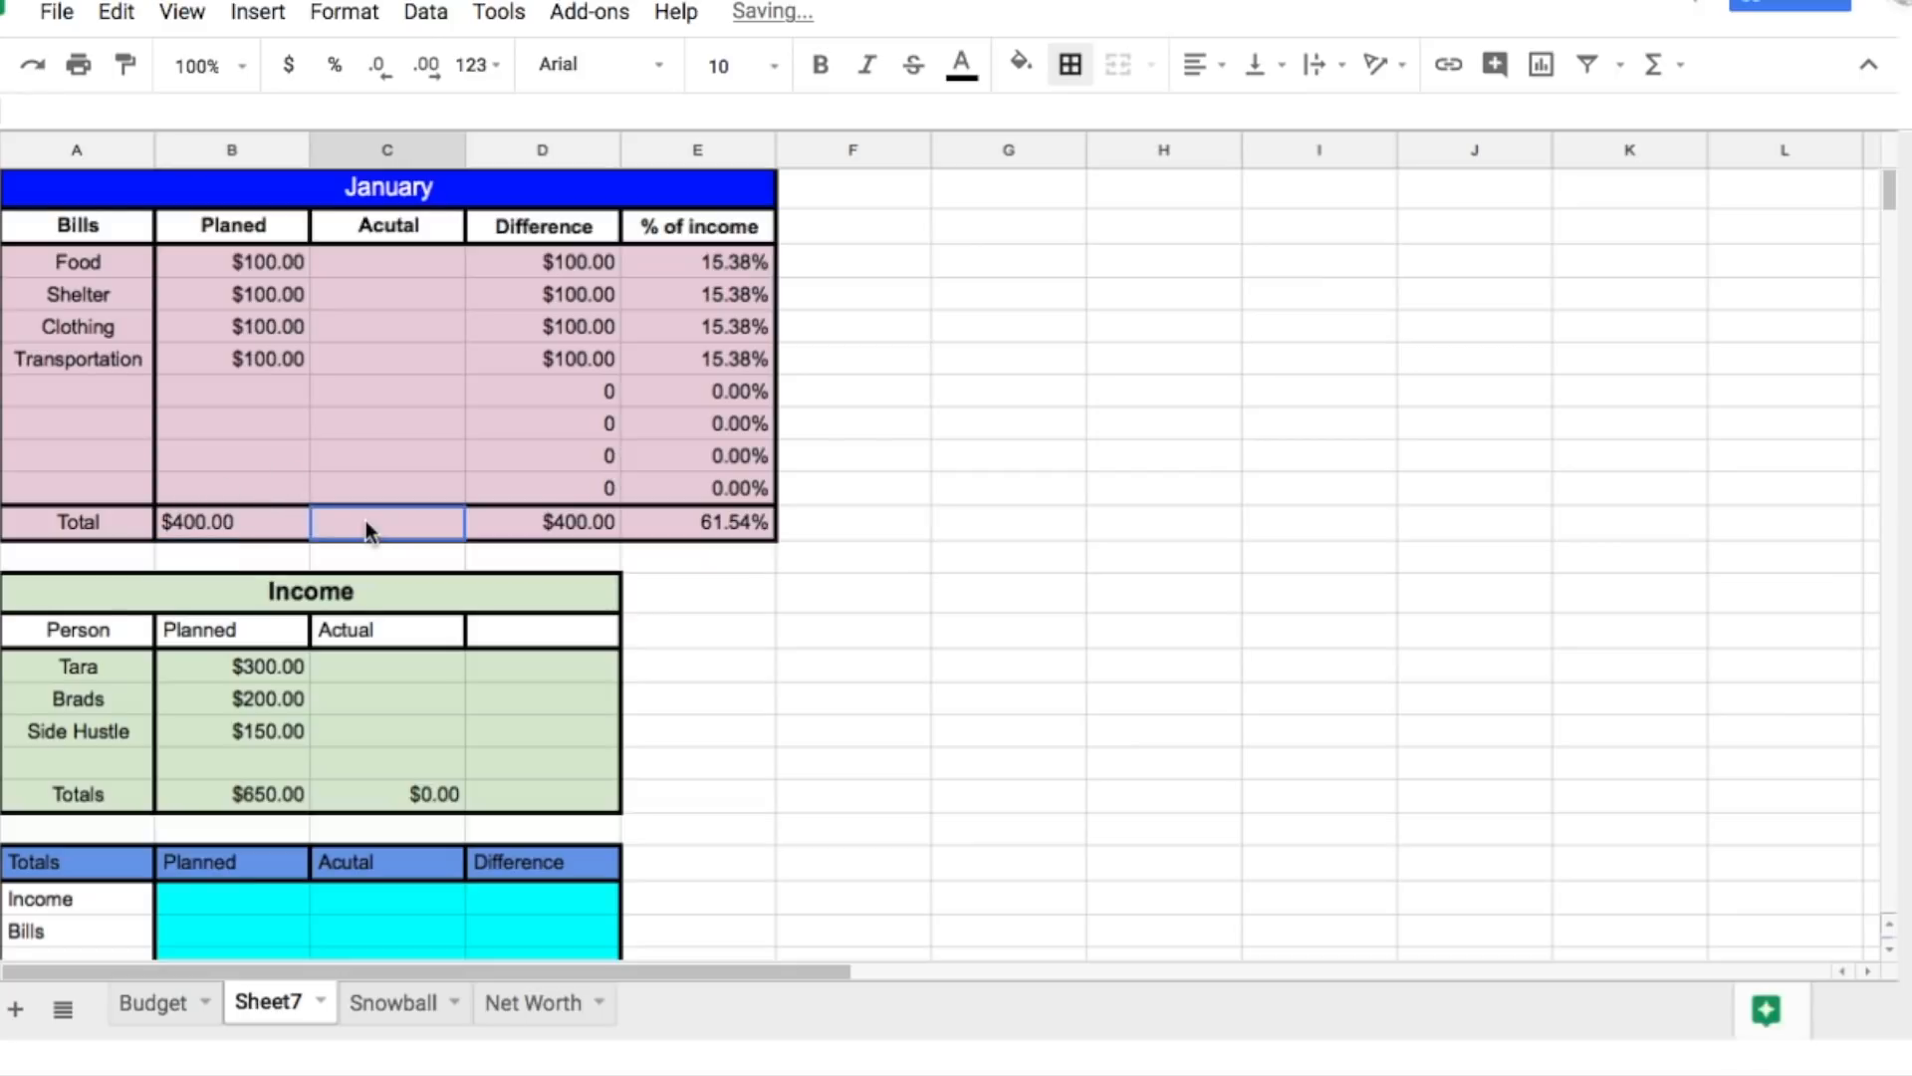
type("=sume")
key("BackSpace")
type("(")
left_click_drag(389, 278, 405, 499)
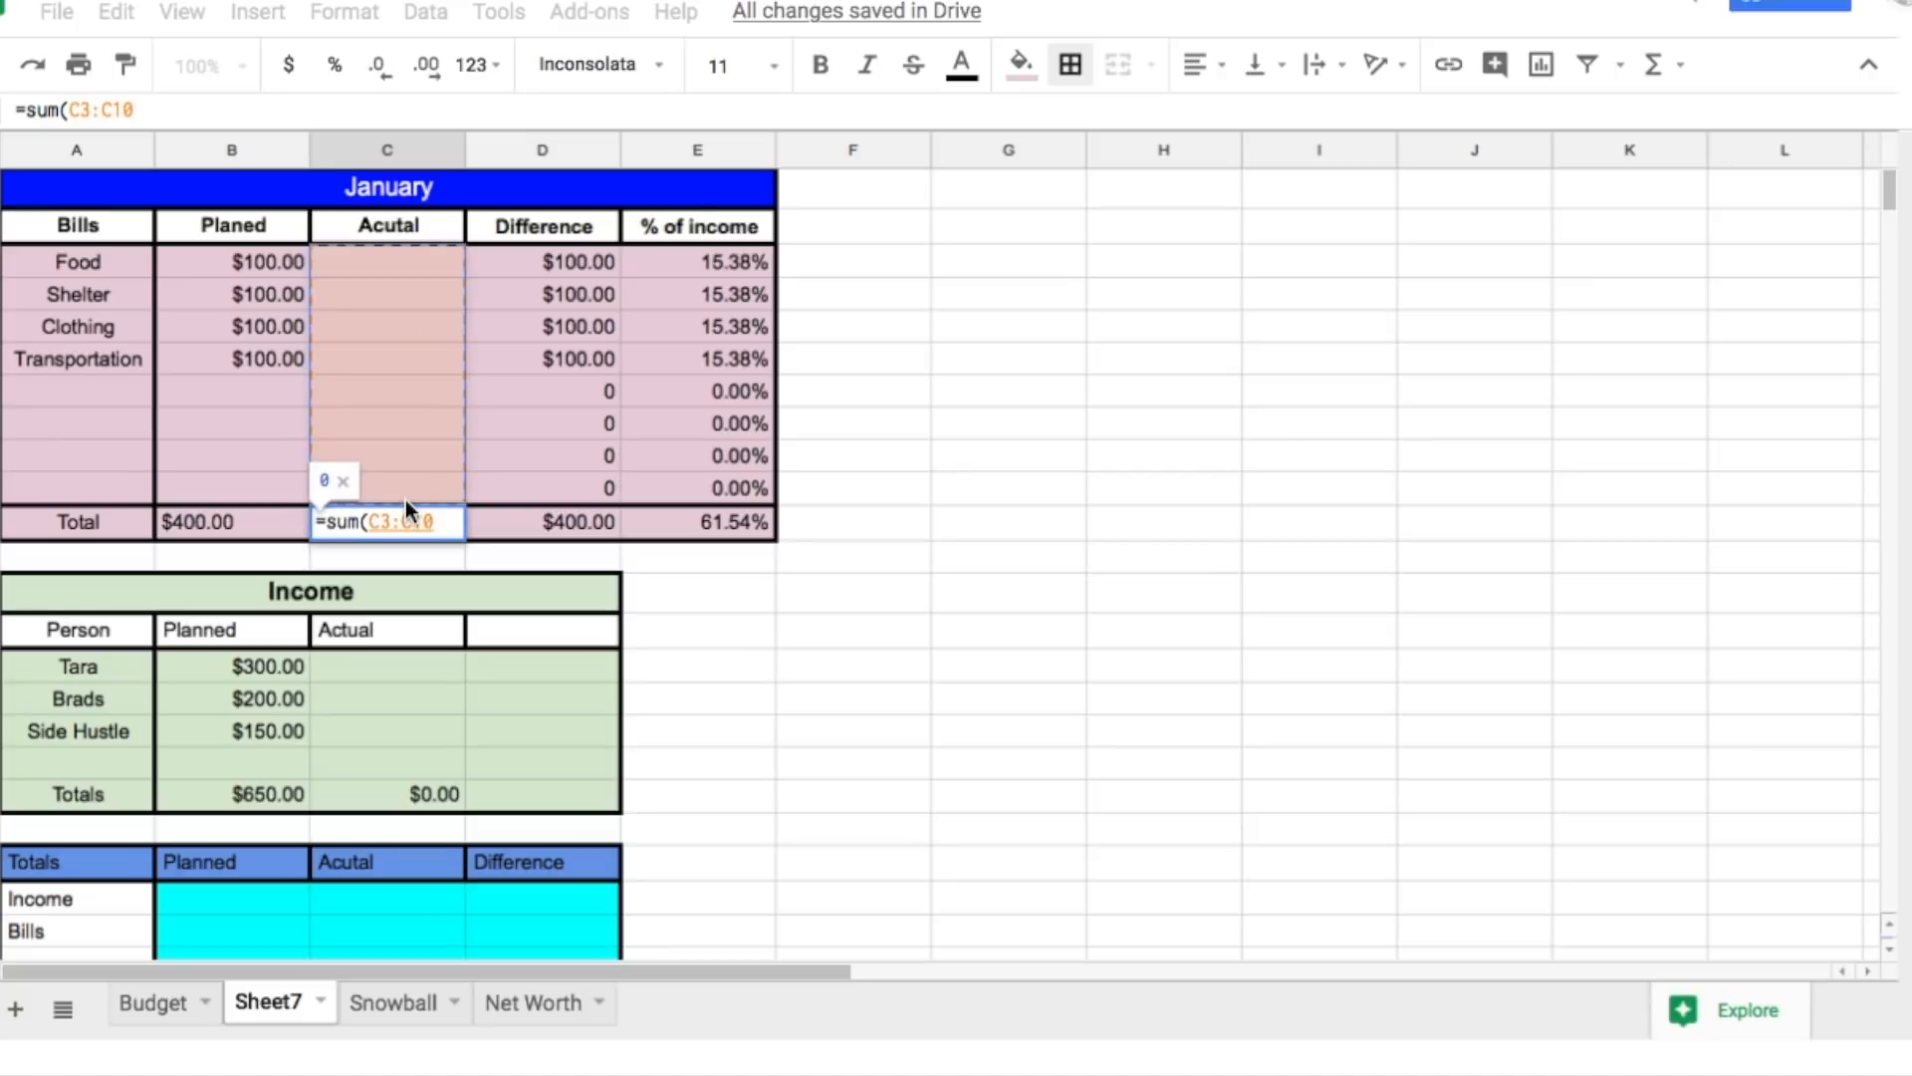
key("Return")
Step: Replace the Total row's Difference and % of income formulas in D11 and E11 with sums of D3:D10 and E3:E10
left_click(568, 528)
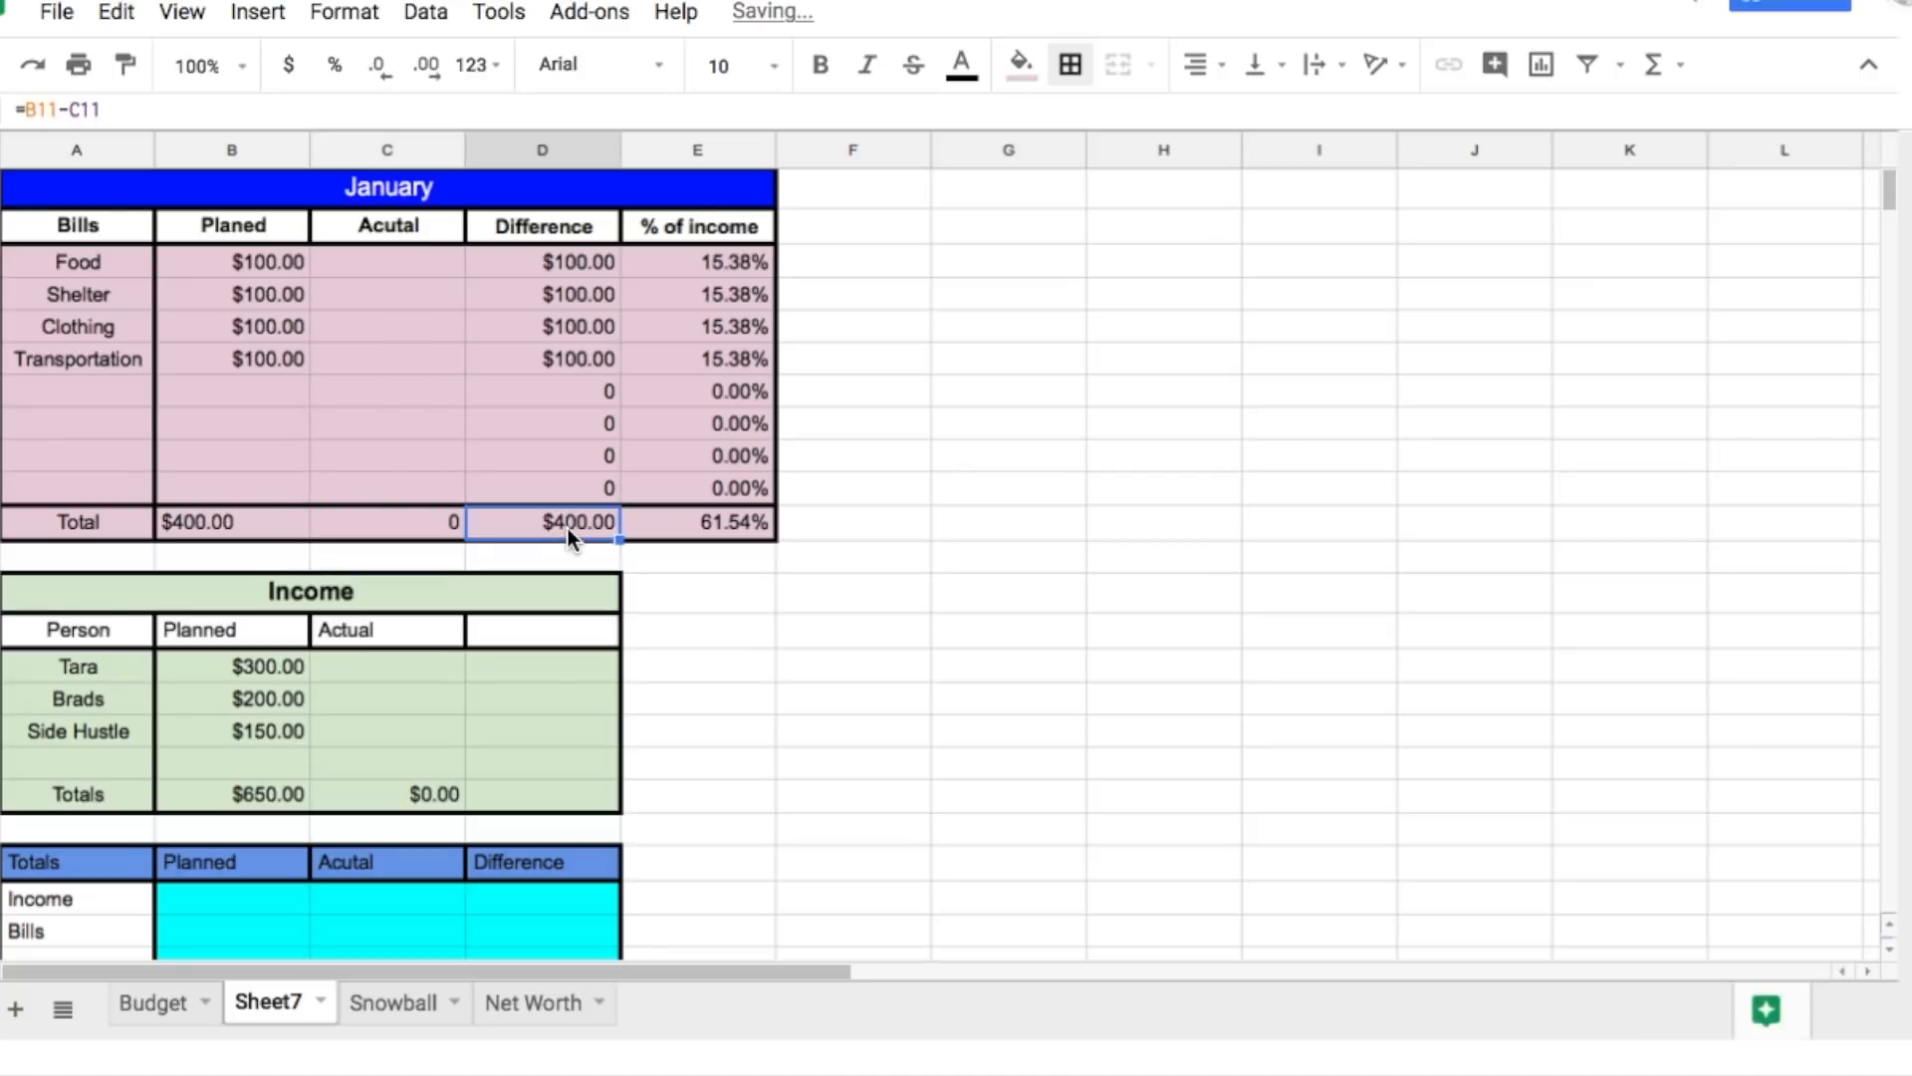
type("=")
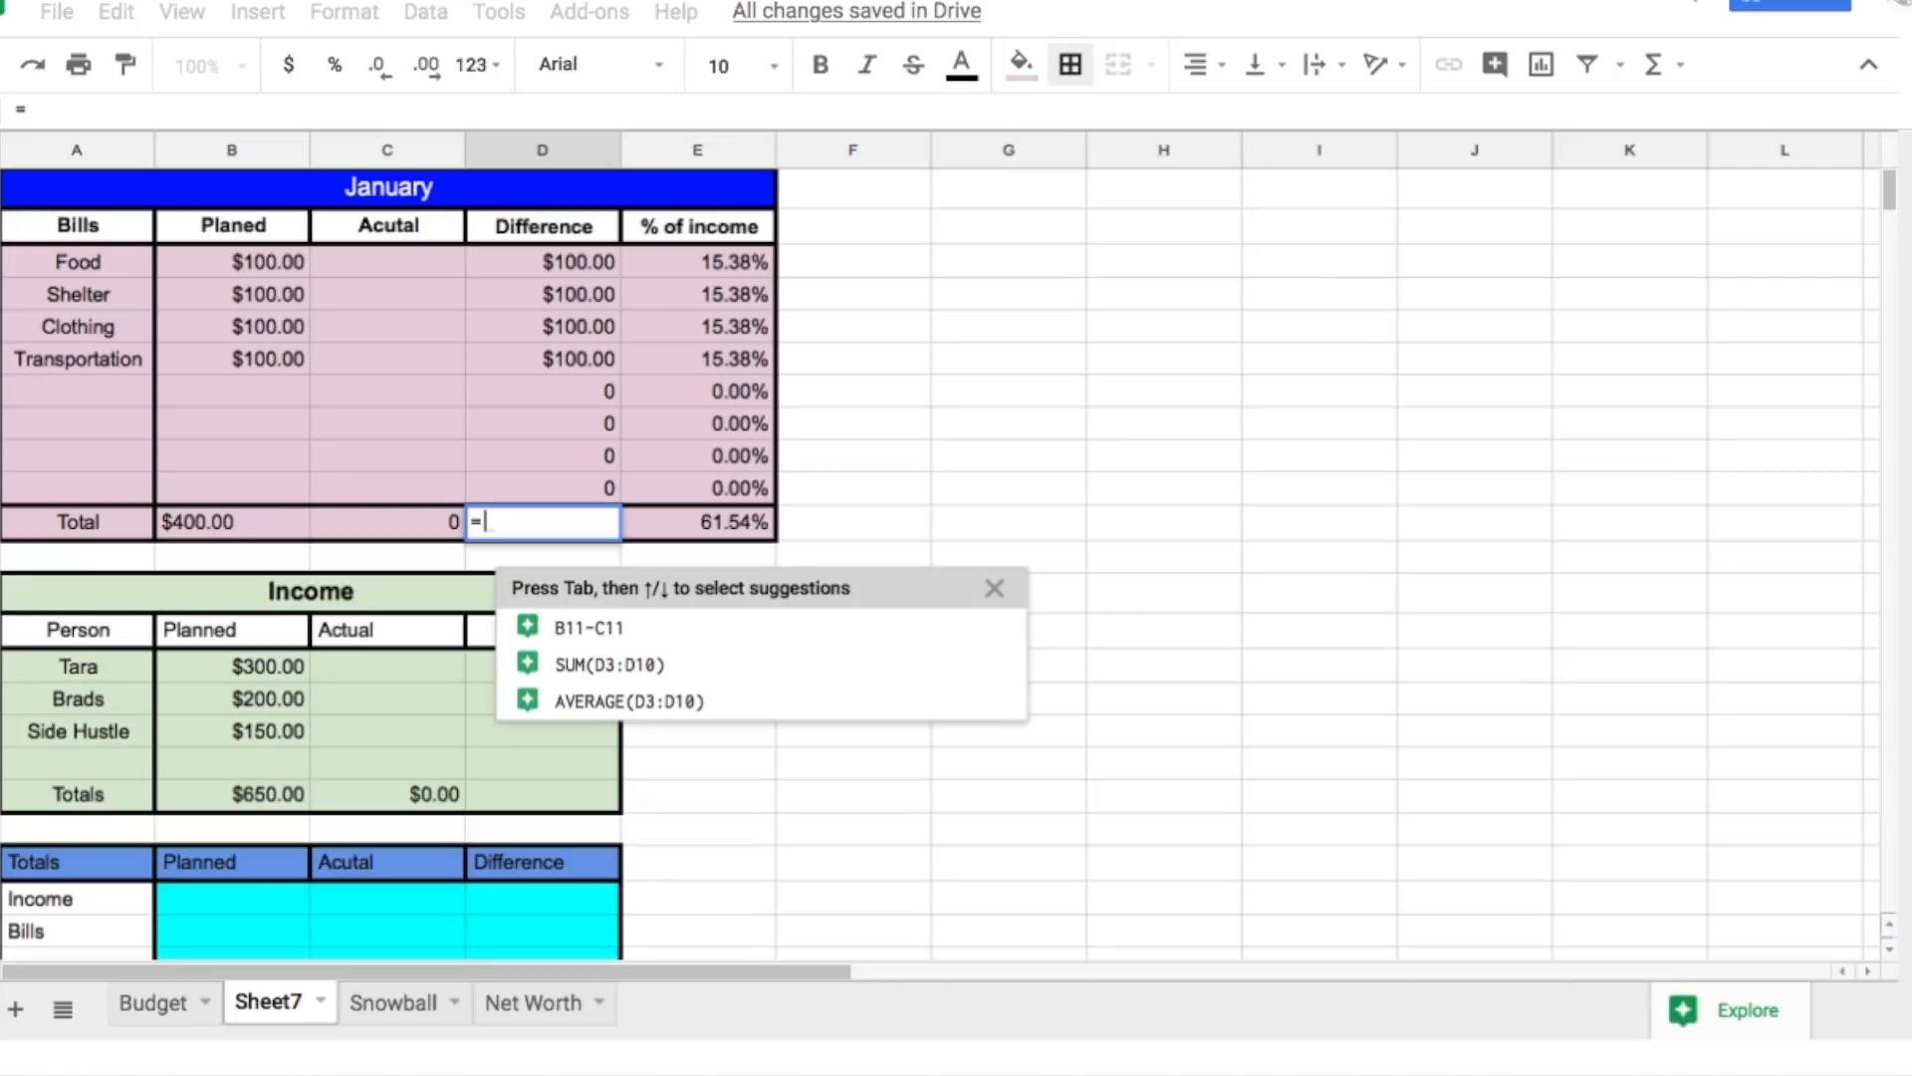
type("Sum(")
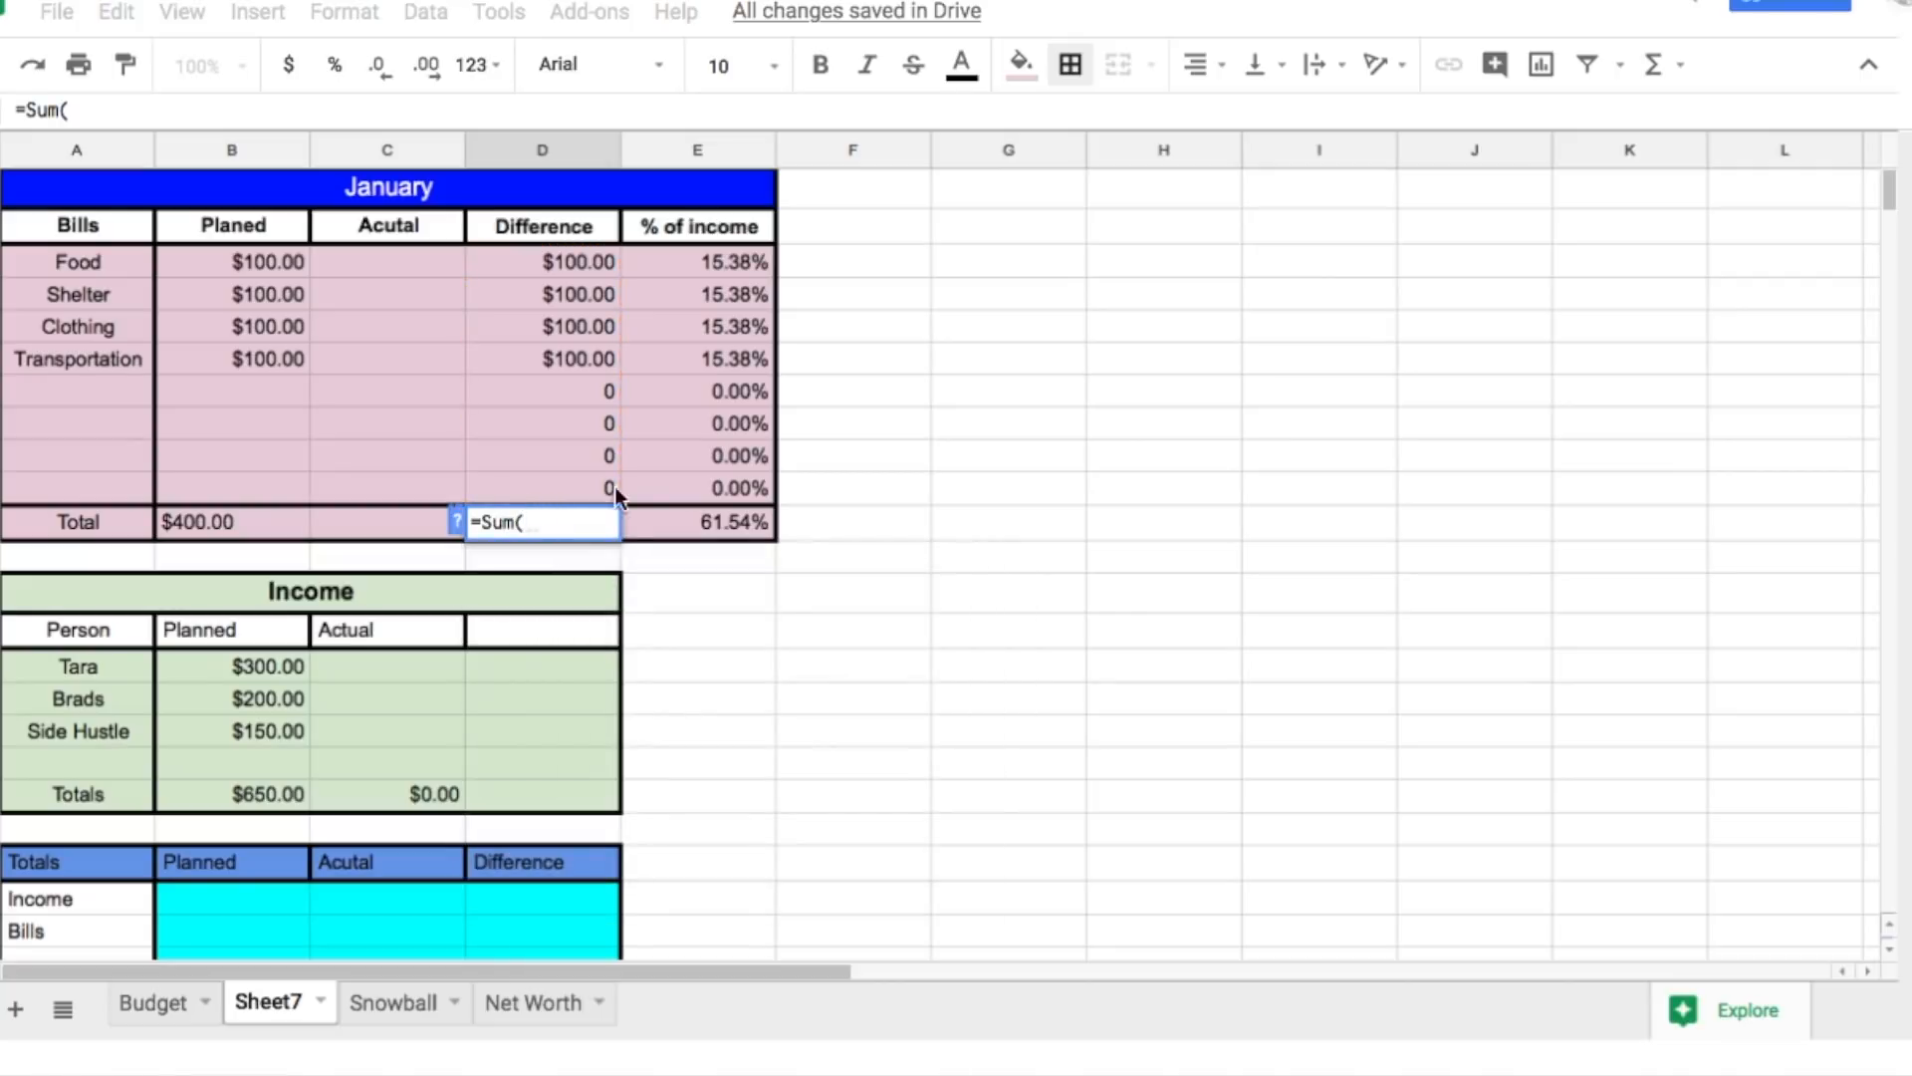
key("Return")
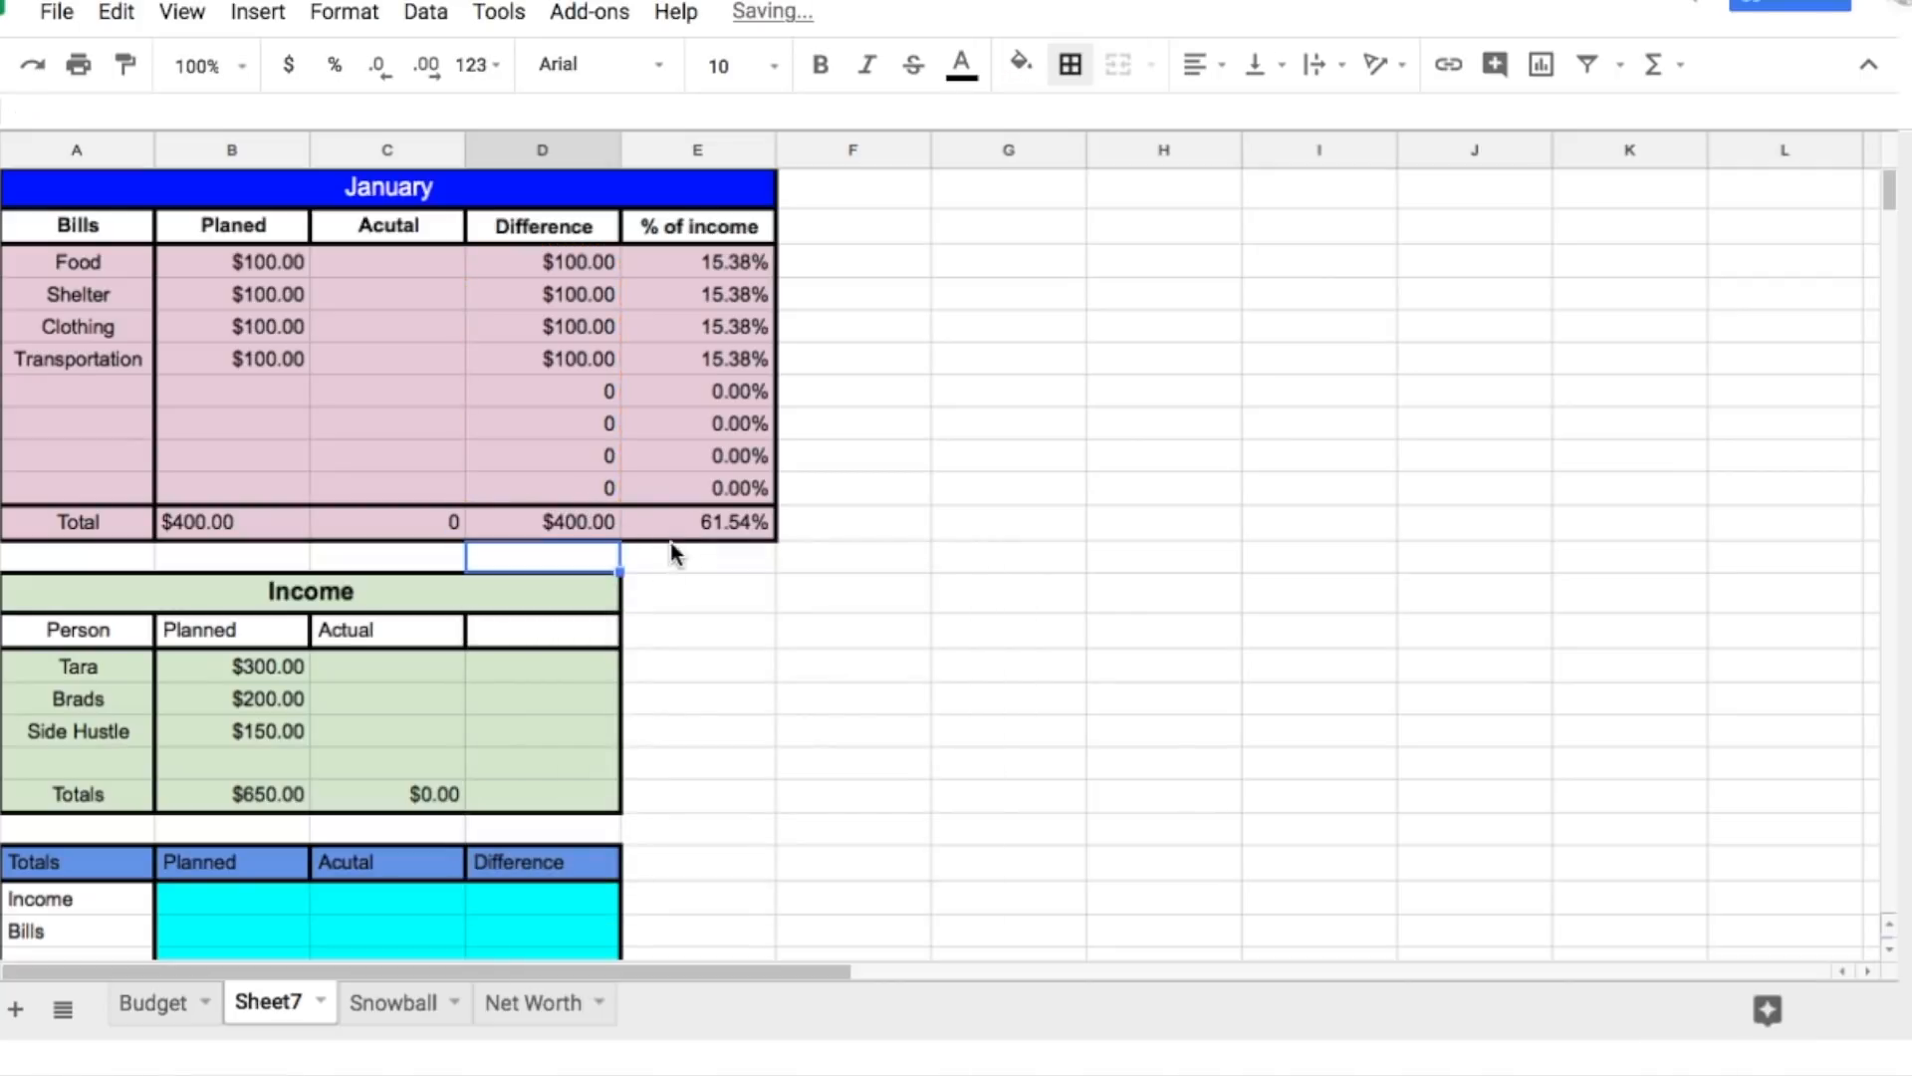
left_click(683, 524)
type("=sum")
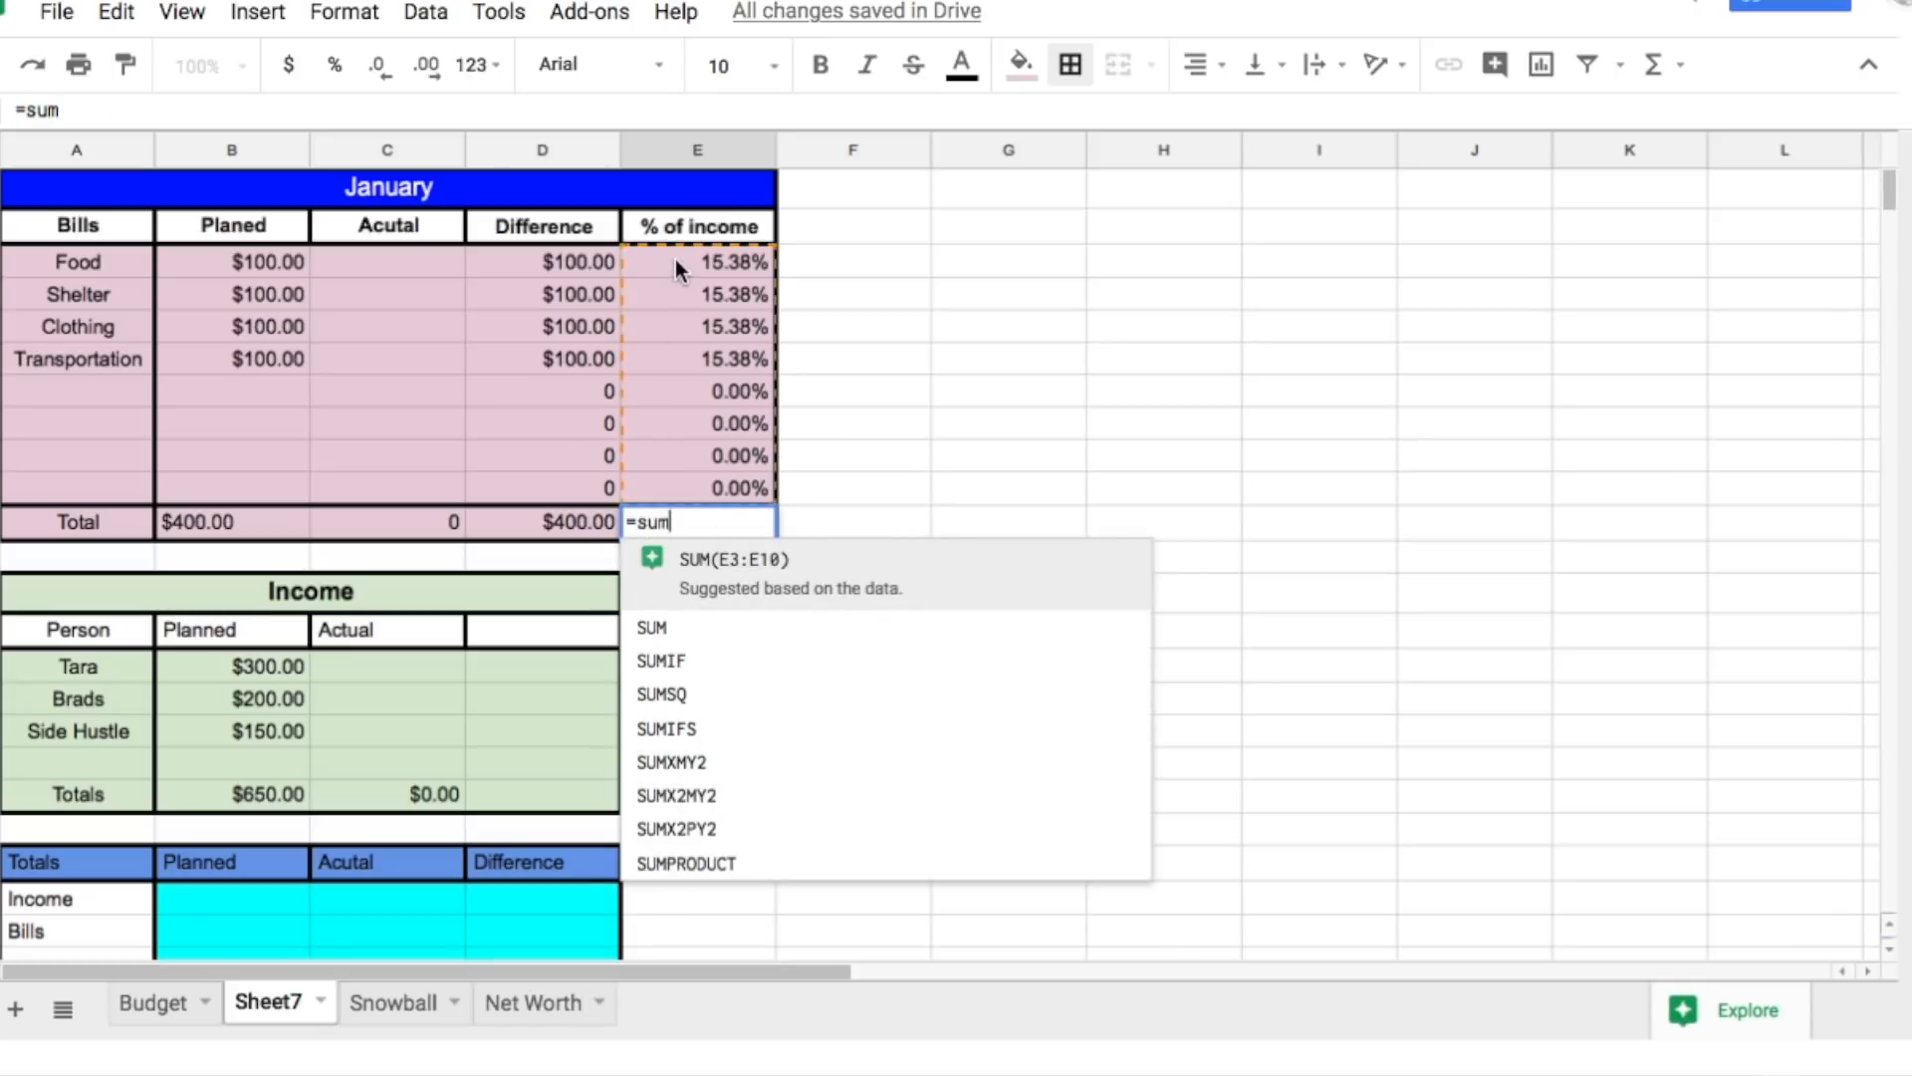
key("Return")
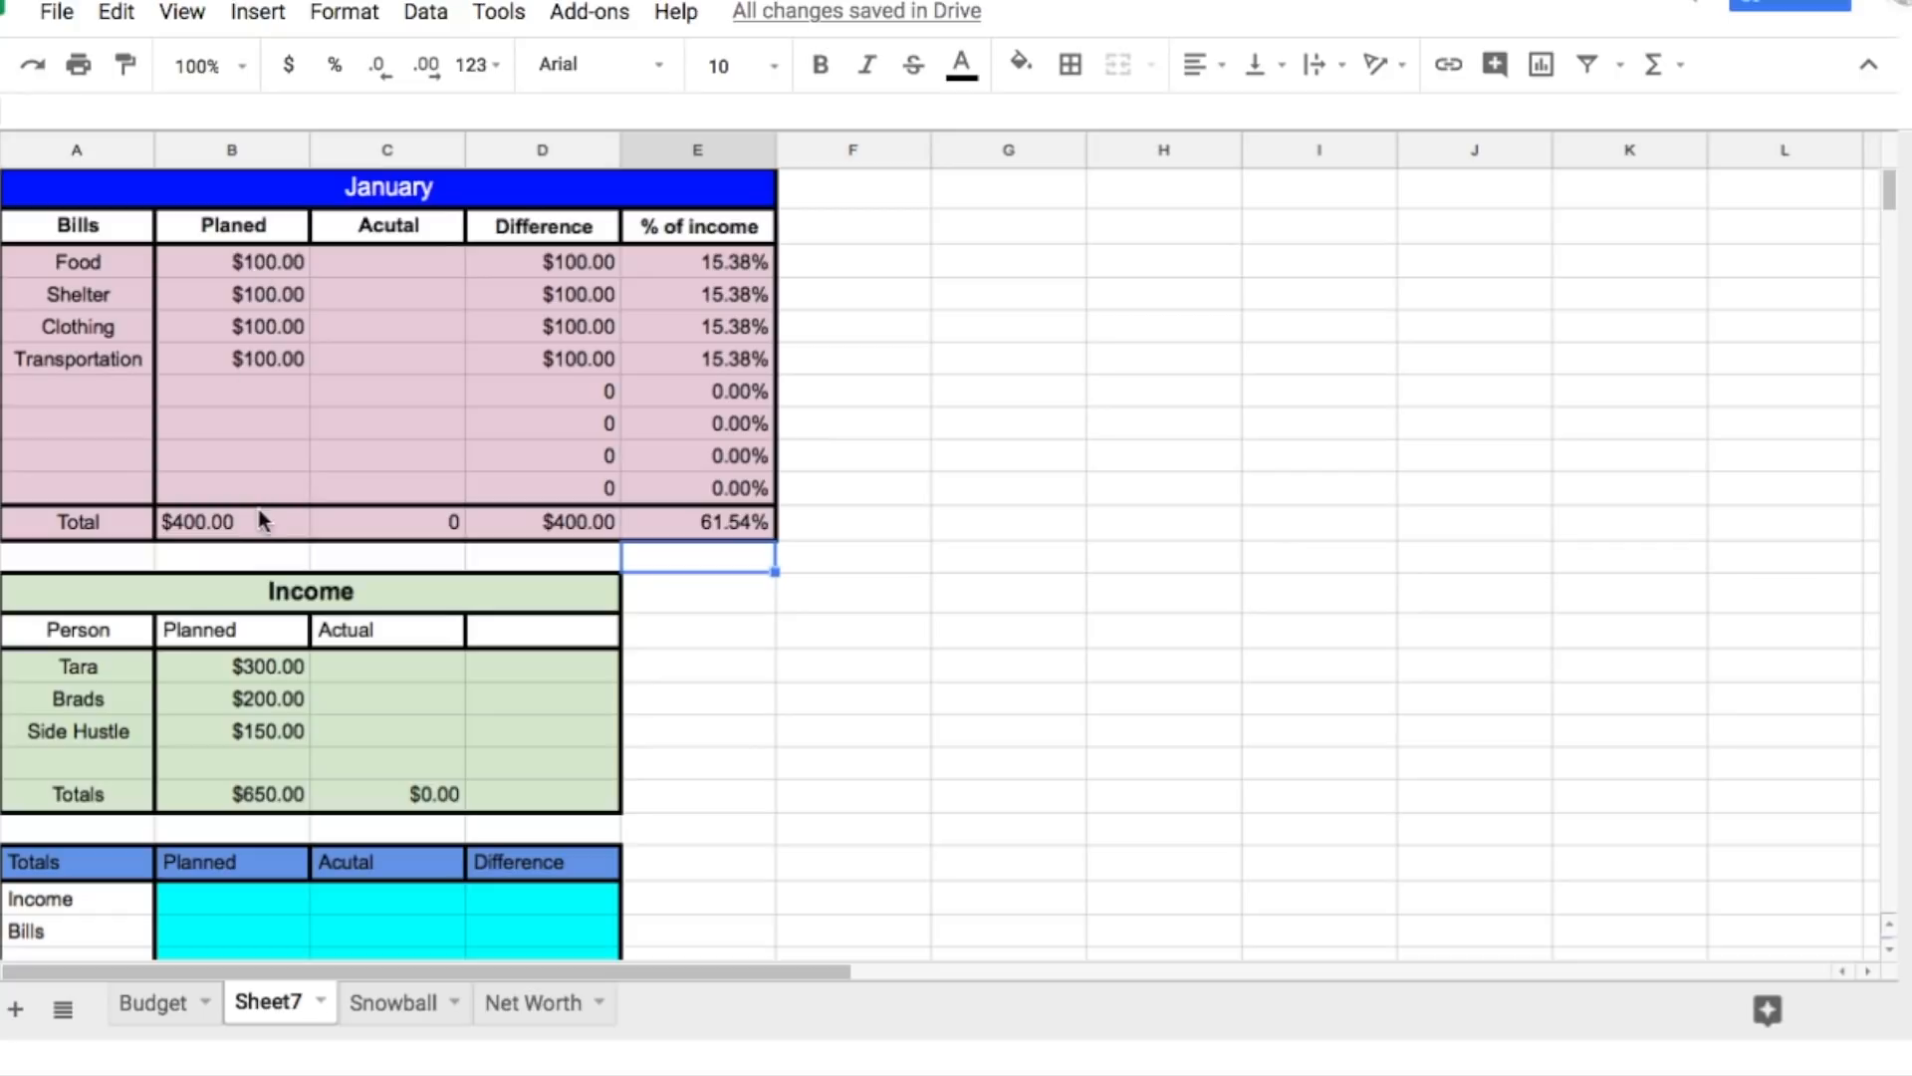
Step: In the Totals table's Planned column, link Income to the bills total B11 and Bills to the income total B19
scroll(823, 730, "down", 2)
scroll(811, 717, "up", 2)
scroll(809, 718, "down", 1)
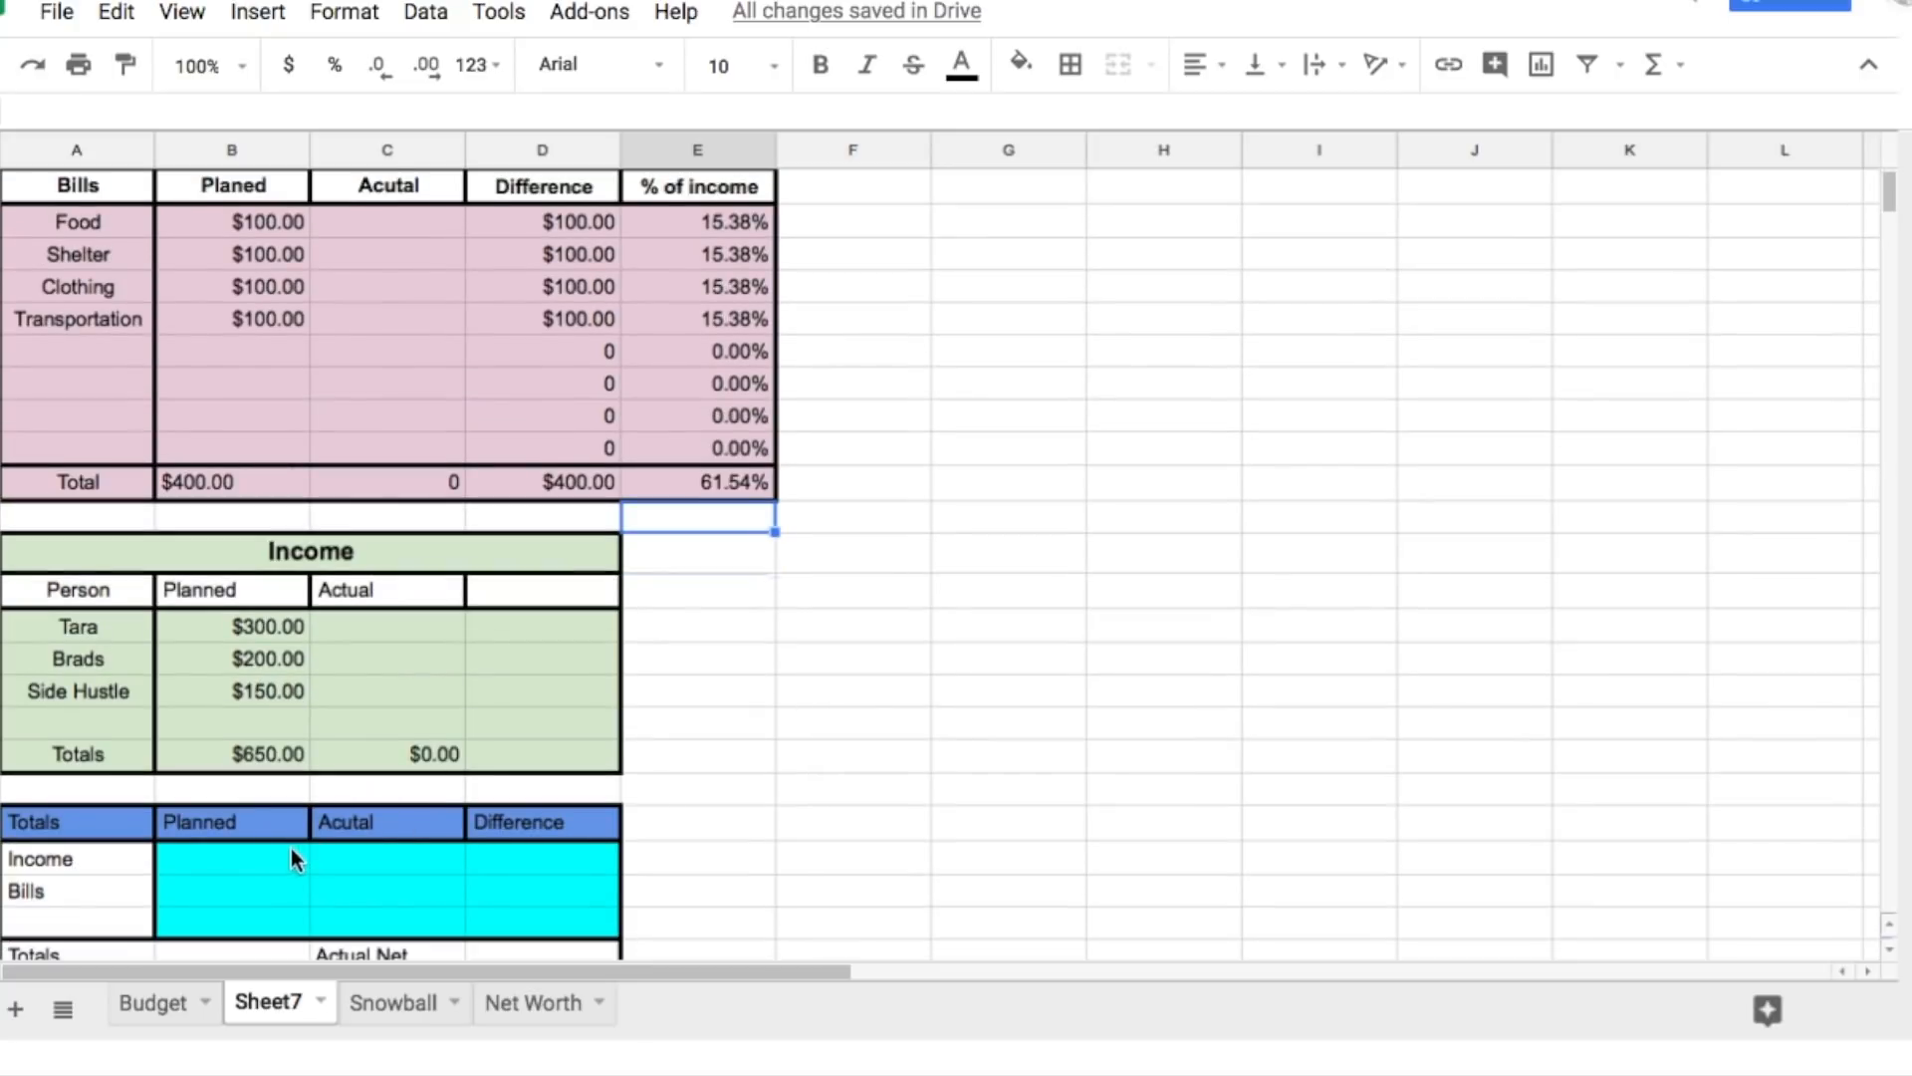
left_click(275, 869)
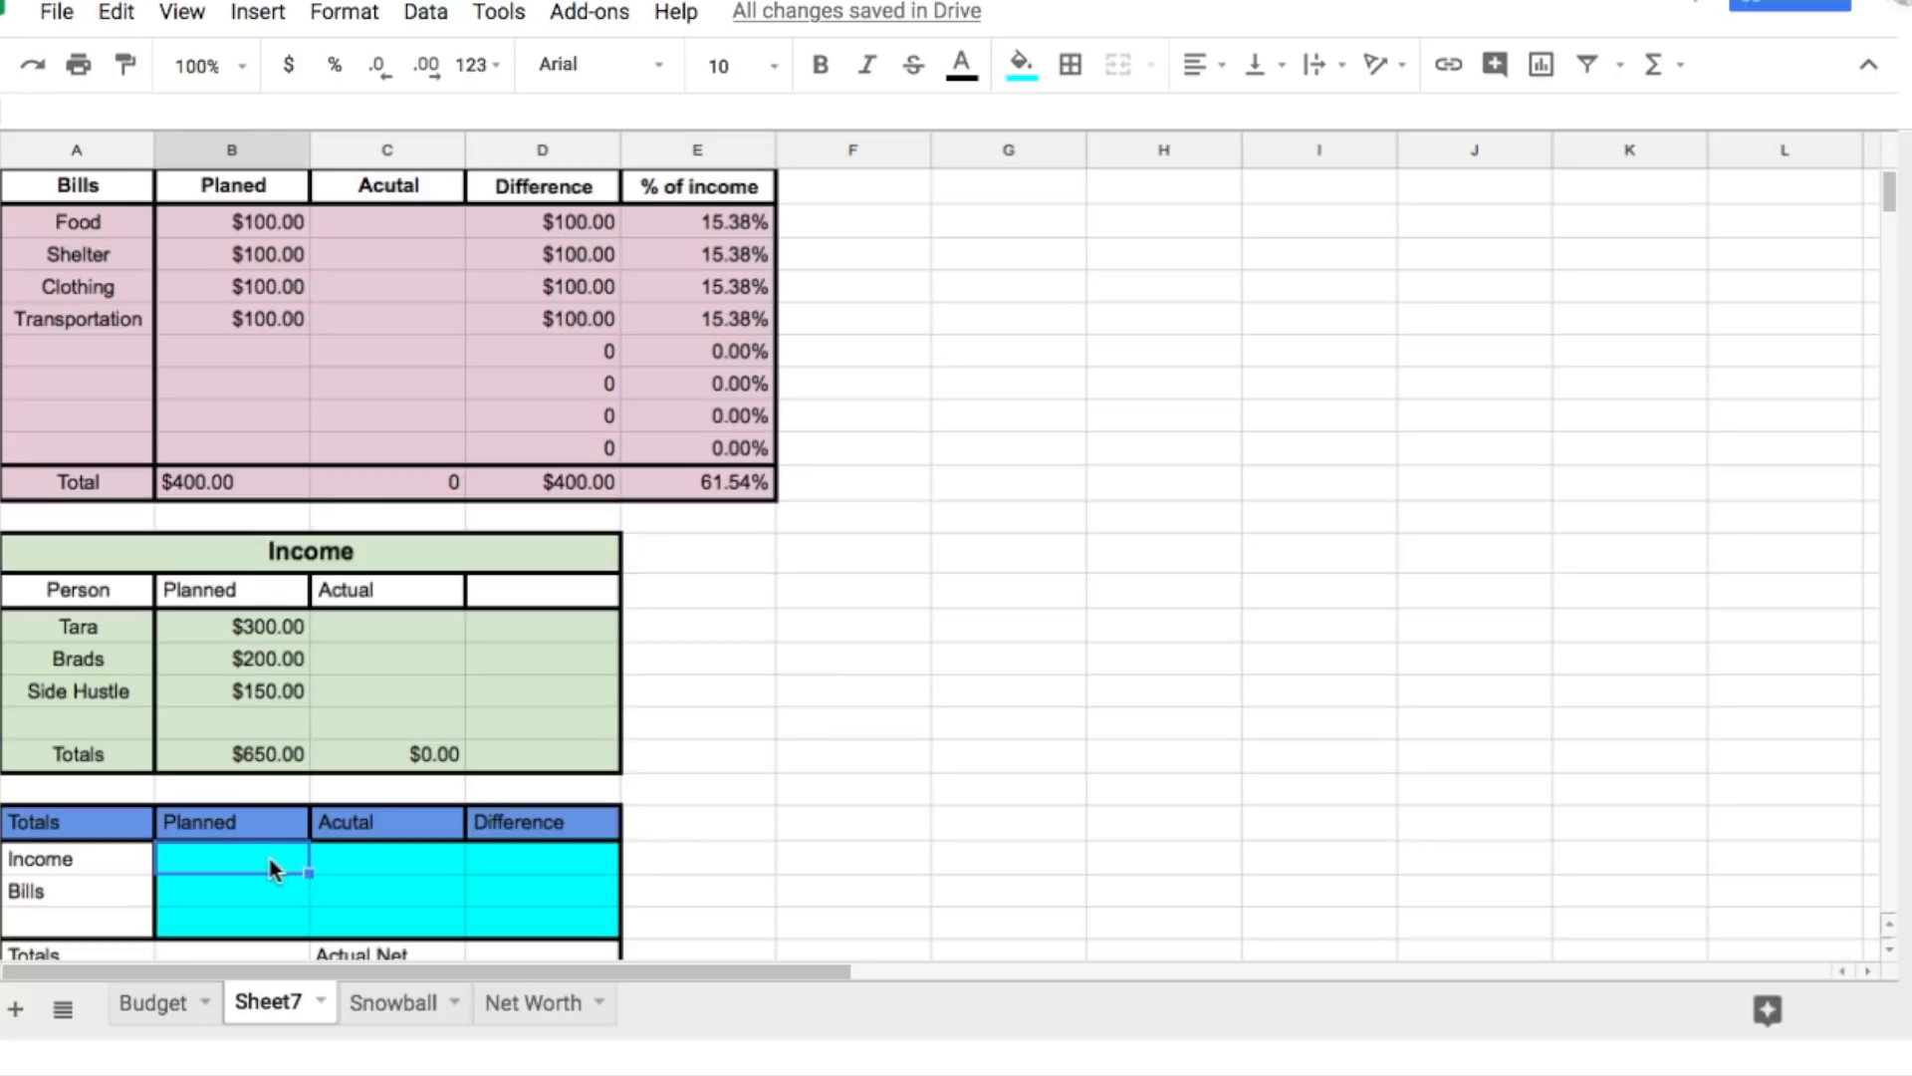
type("=")
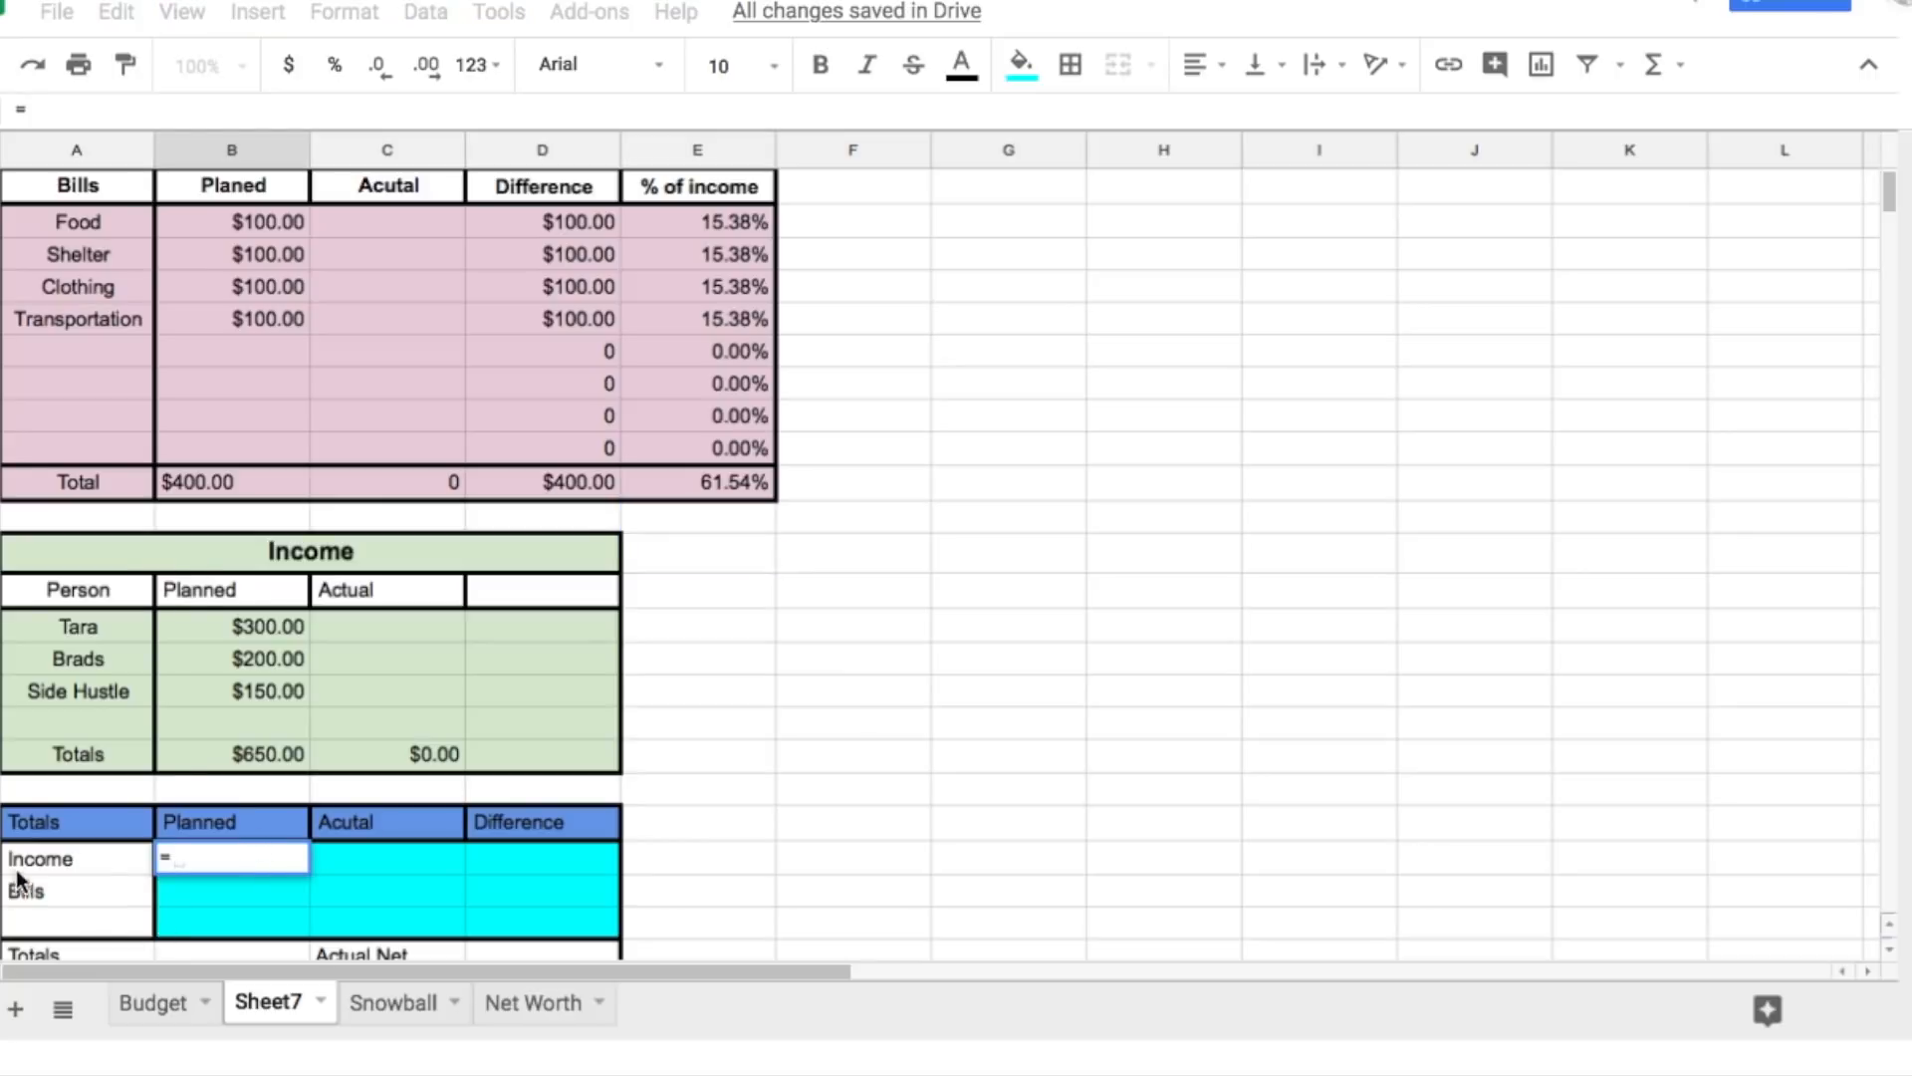
left_click(261, 486)
key("Return")
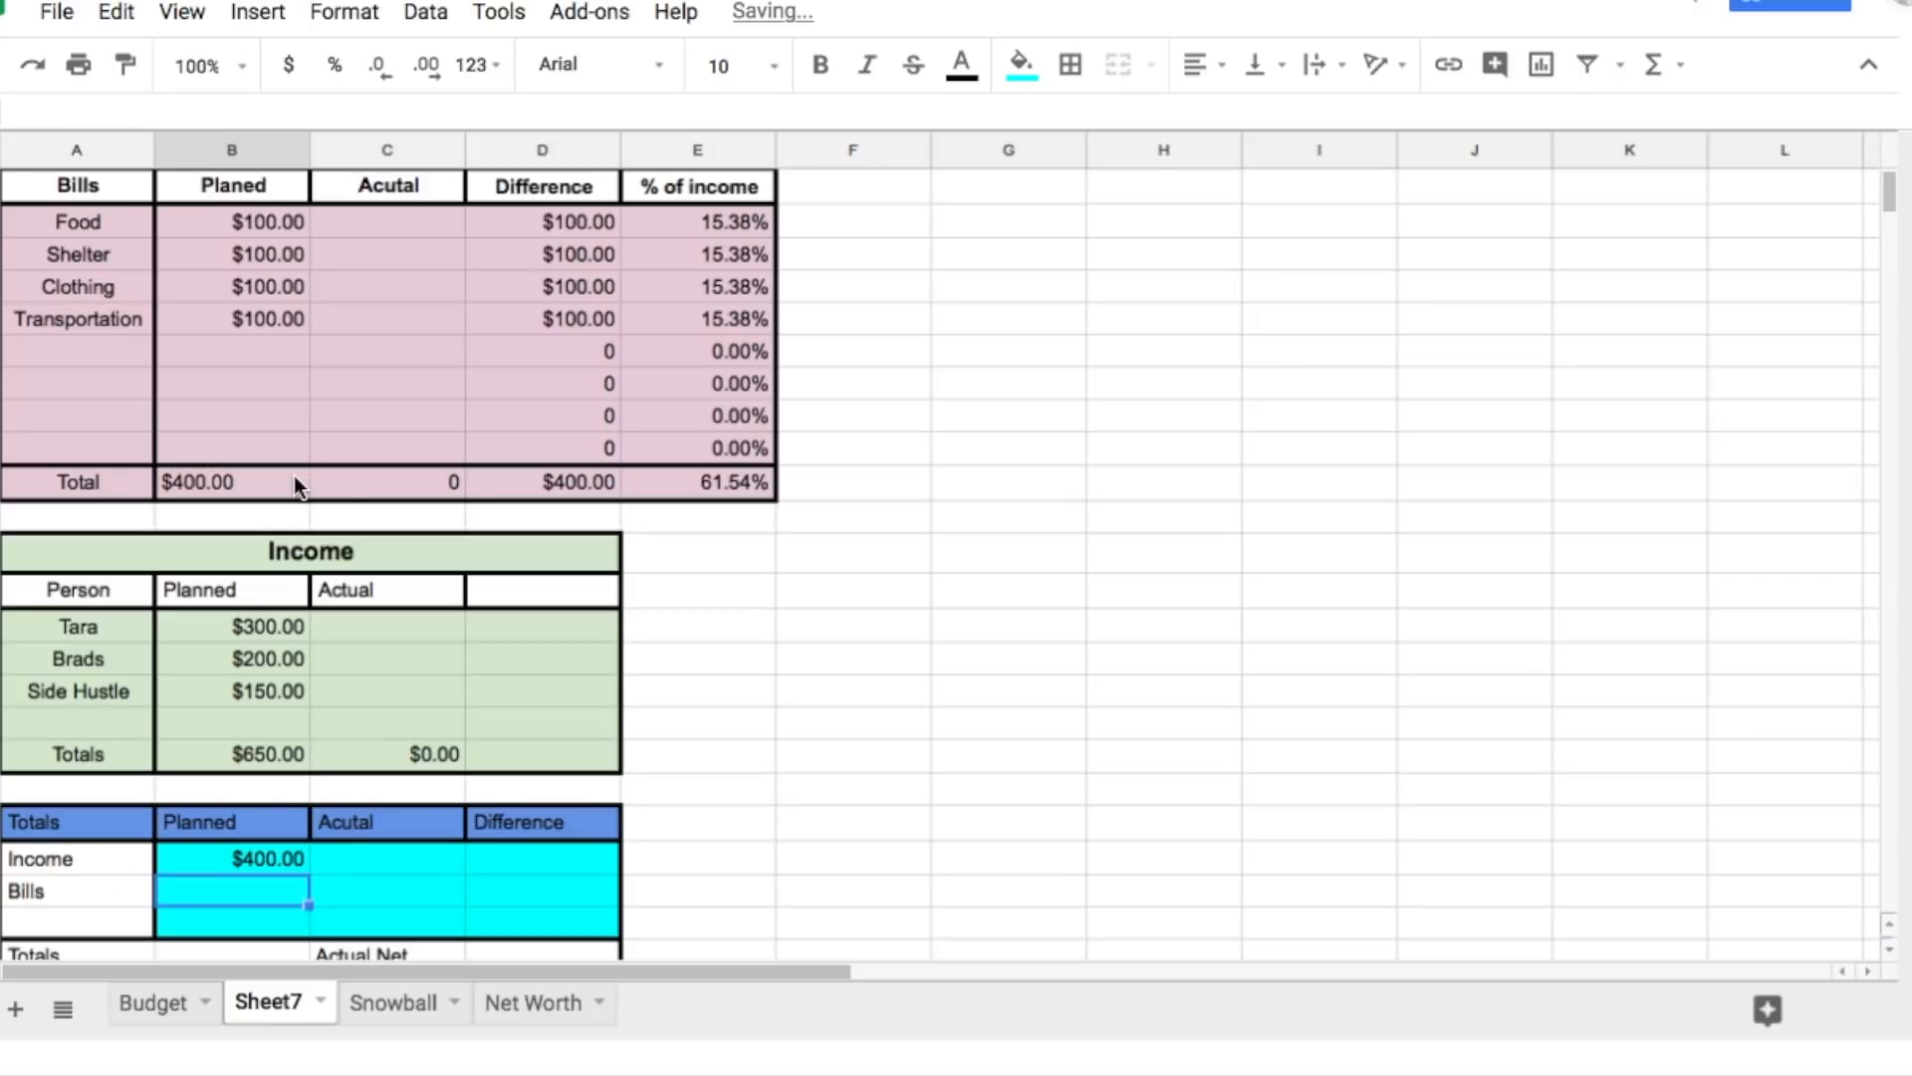
type("=")
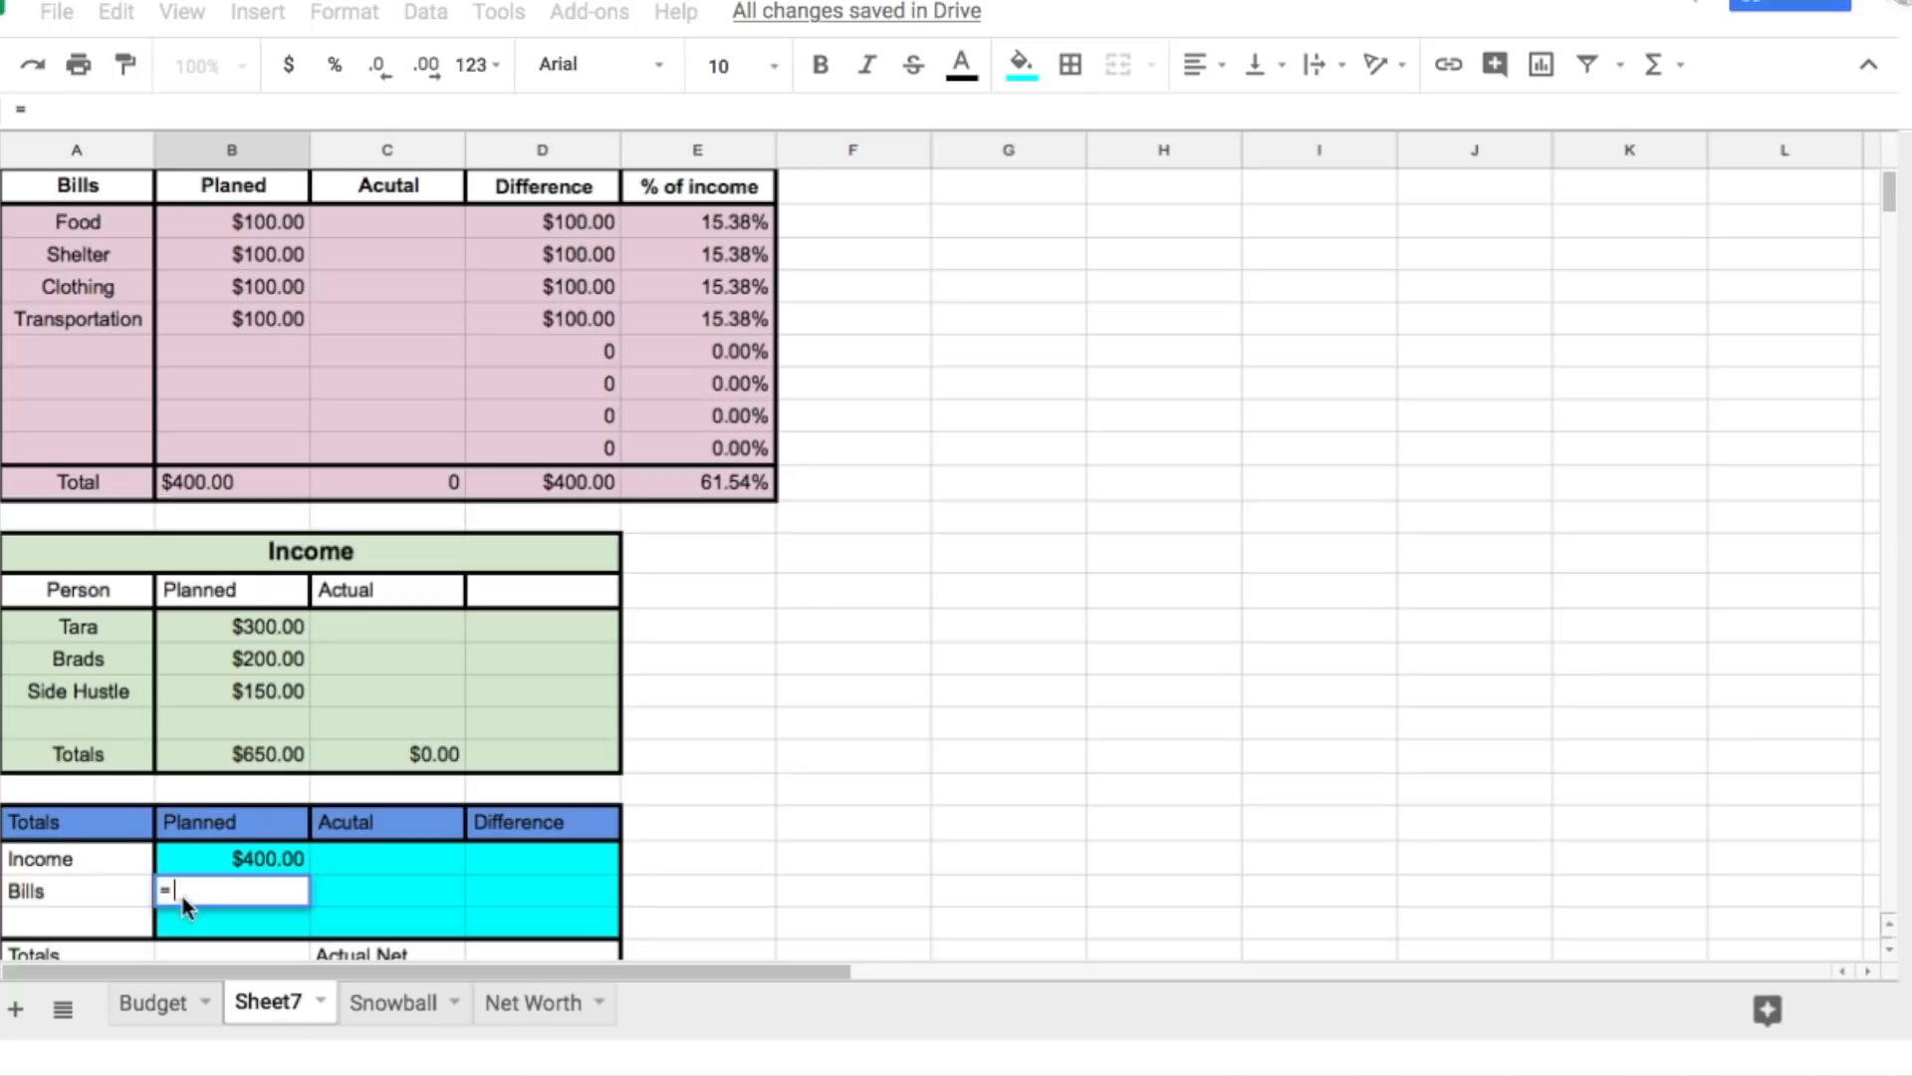
left_click(284, 751)
key("Return")
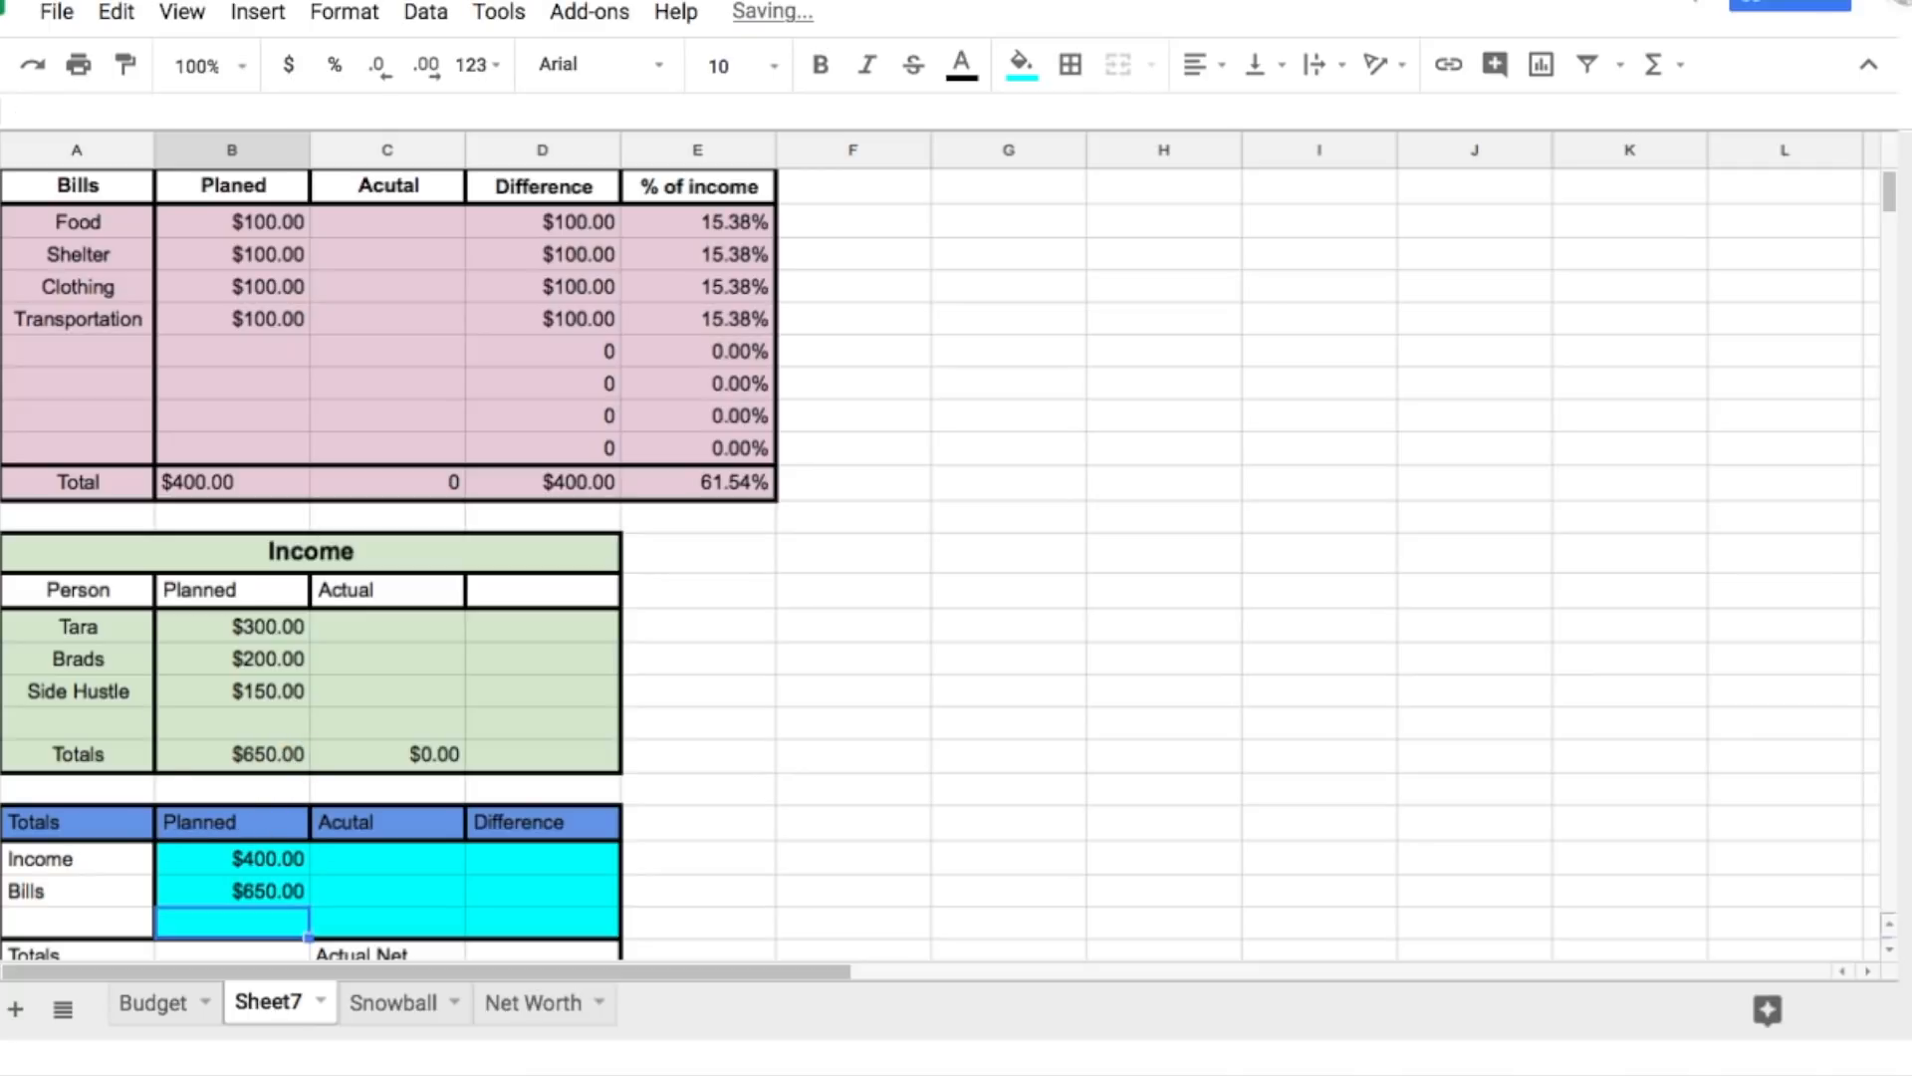
Step: In the Totals table's actual column, enter =C11 for Income and =C19 for Bills
left_click(403, 863)
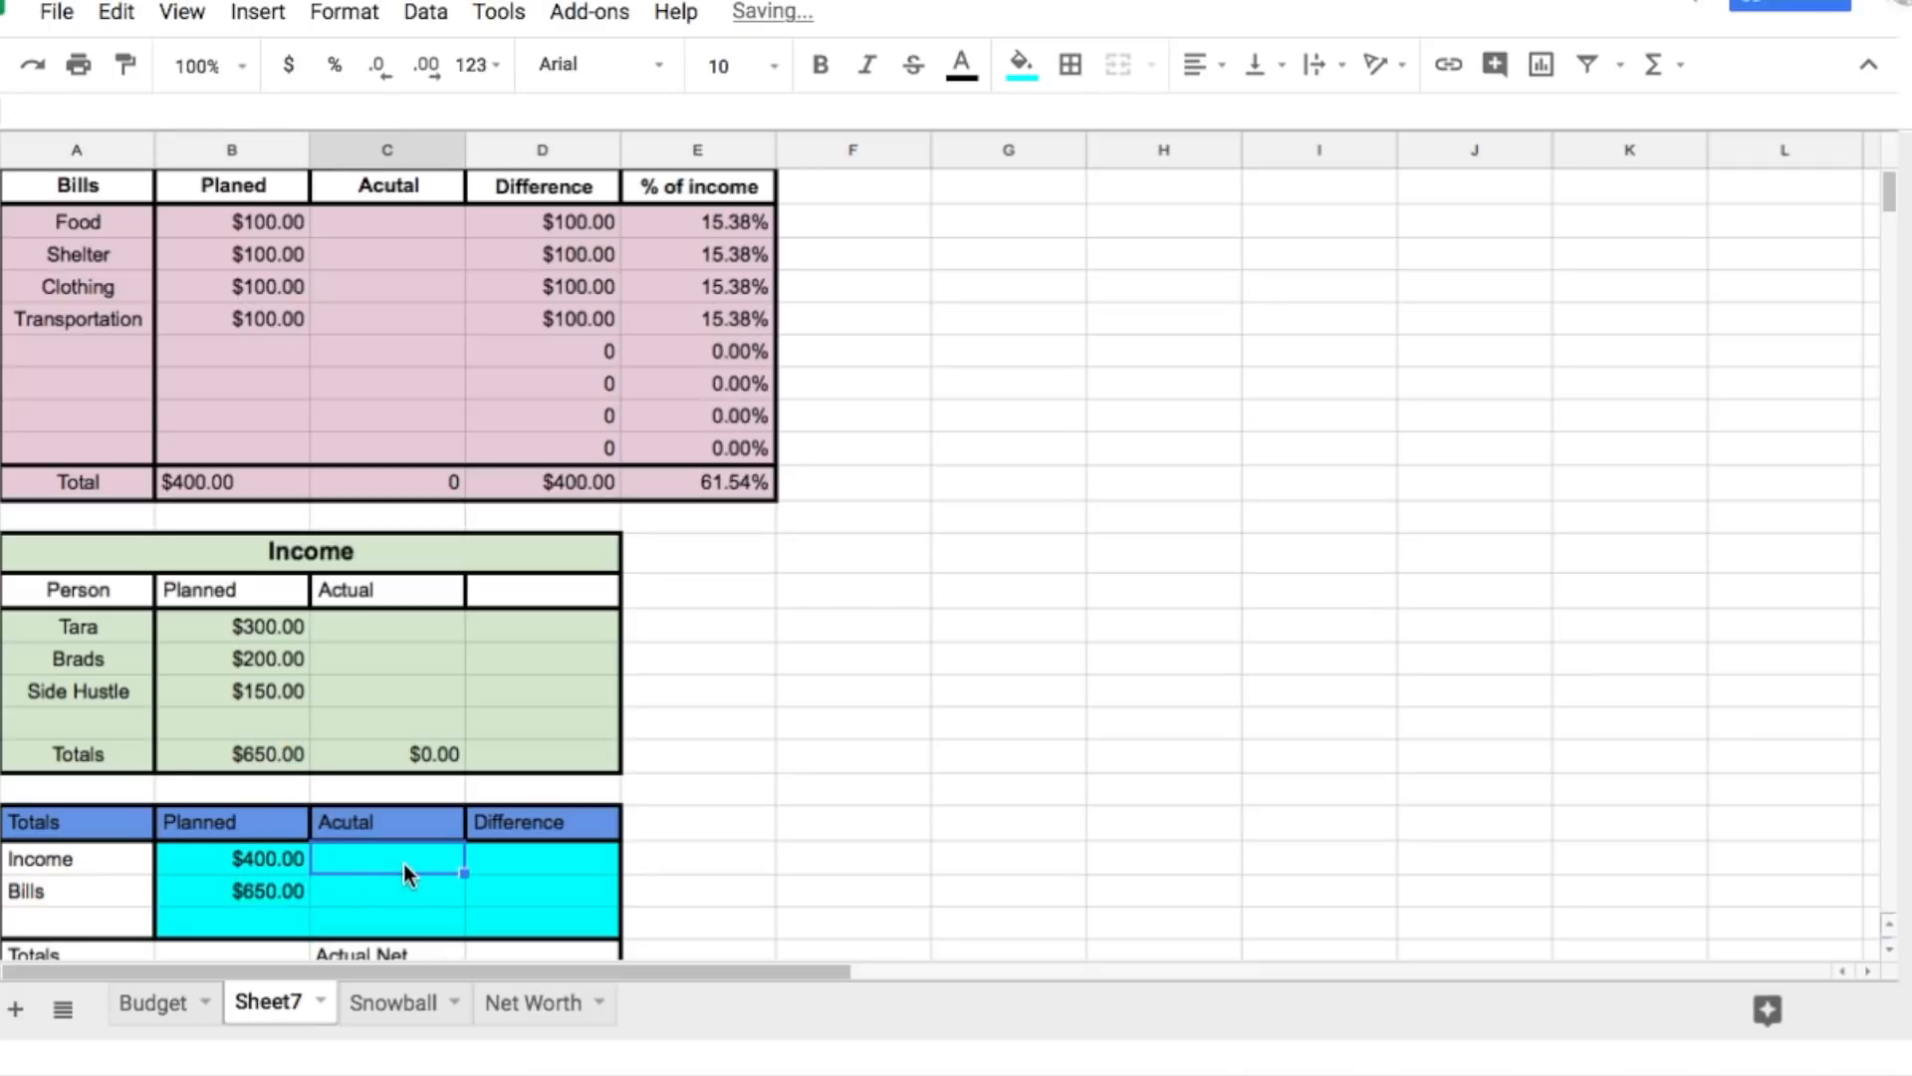
type("=")
left_click(390, 474)
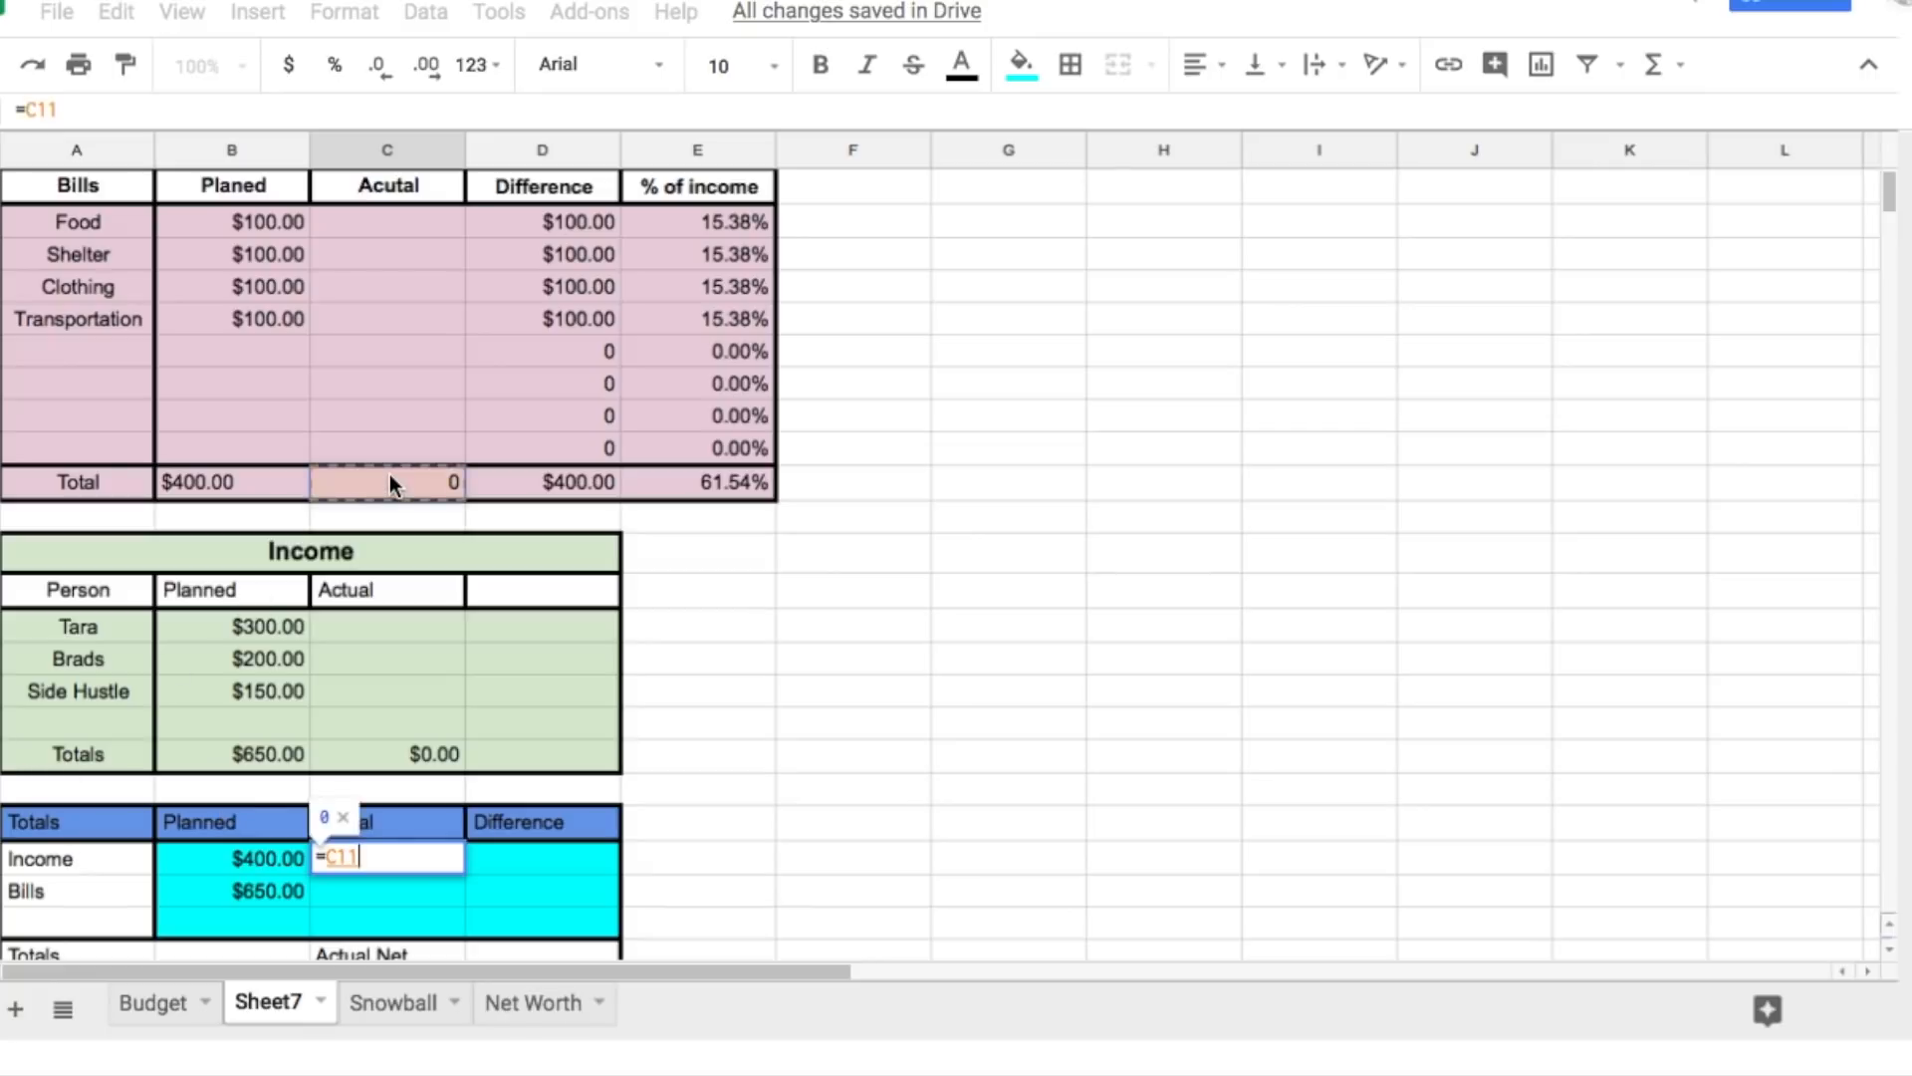
key("Return")
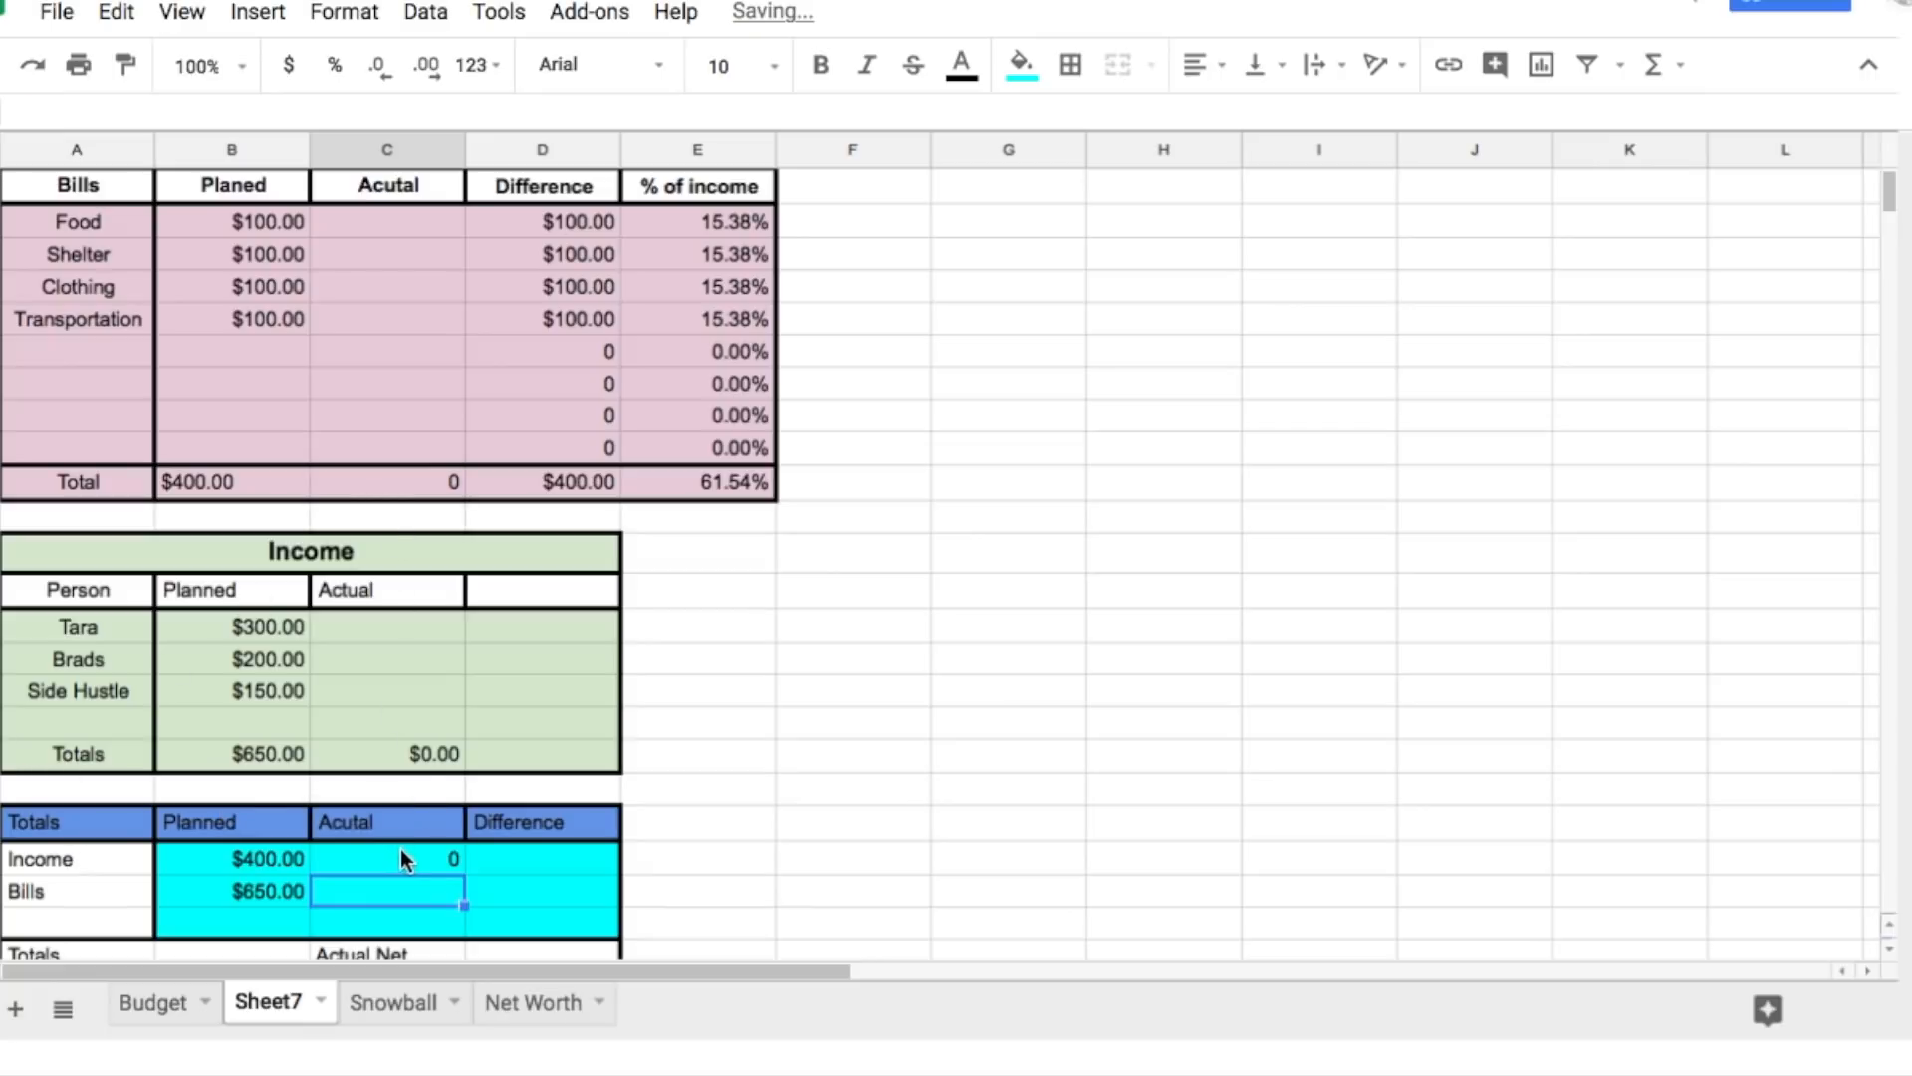
type("=")
left_click(361, 753)
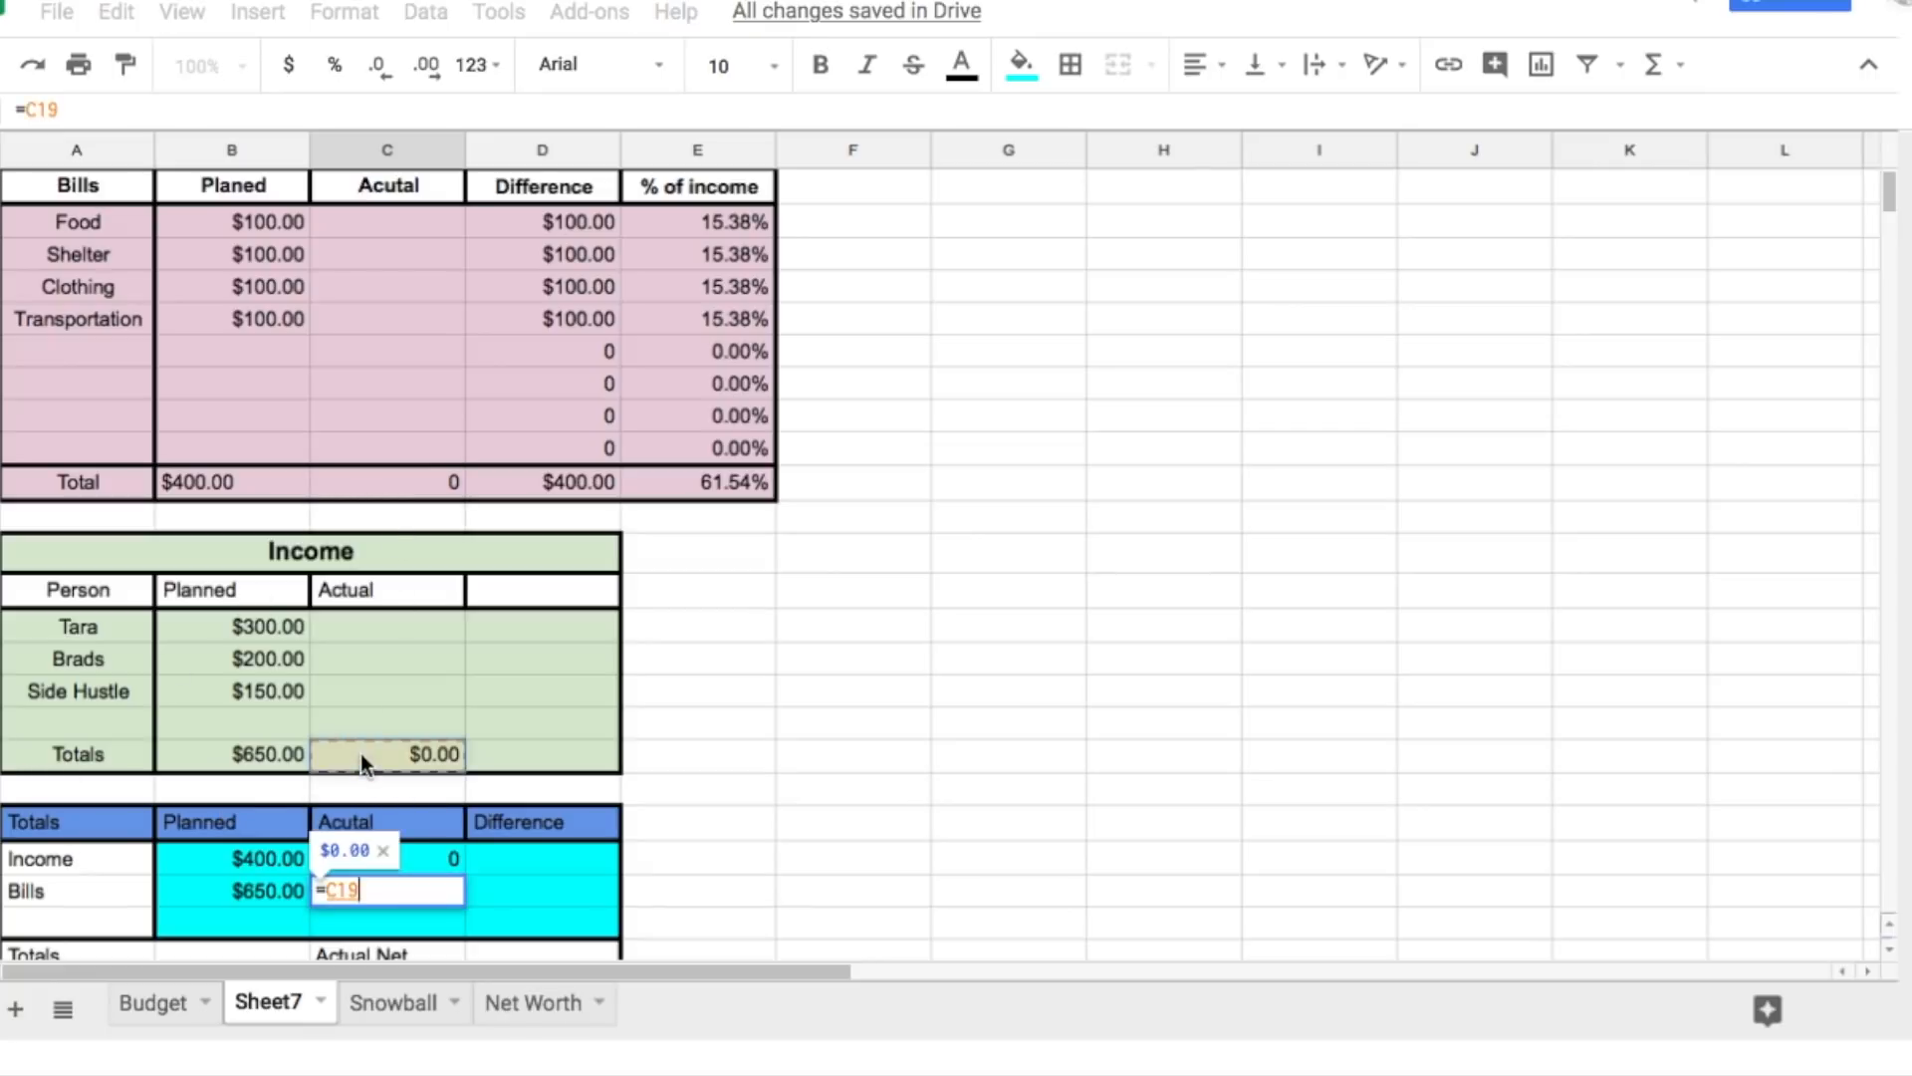
key("Return")
Step: In the Totals table's Difference column, subtract actual from planned for the Income row with =B22-C22
left_click(531, 863)
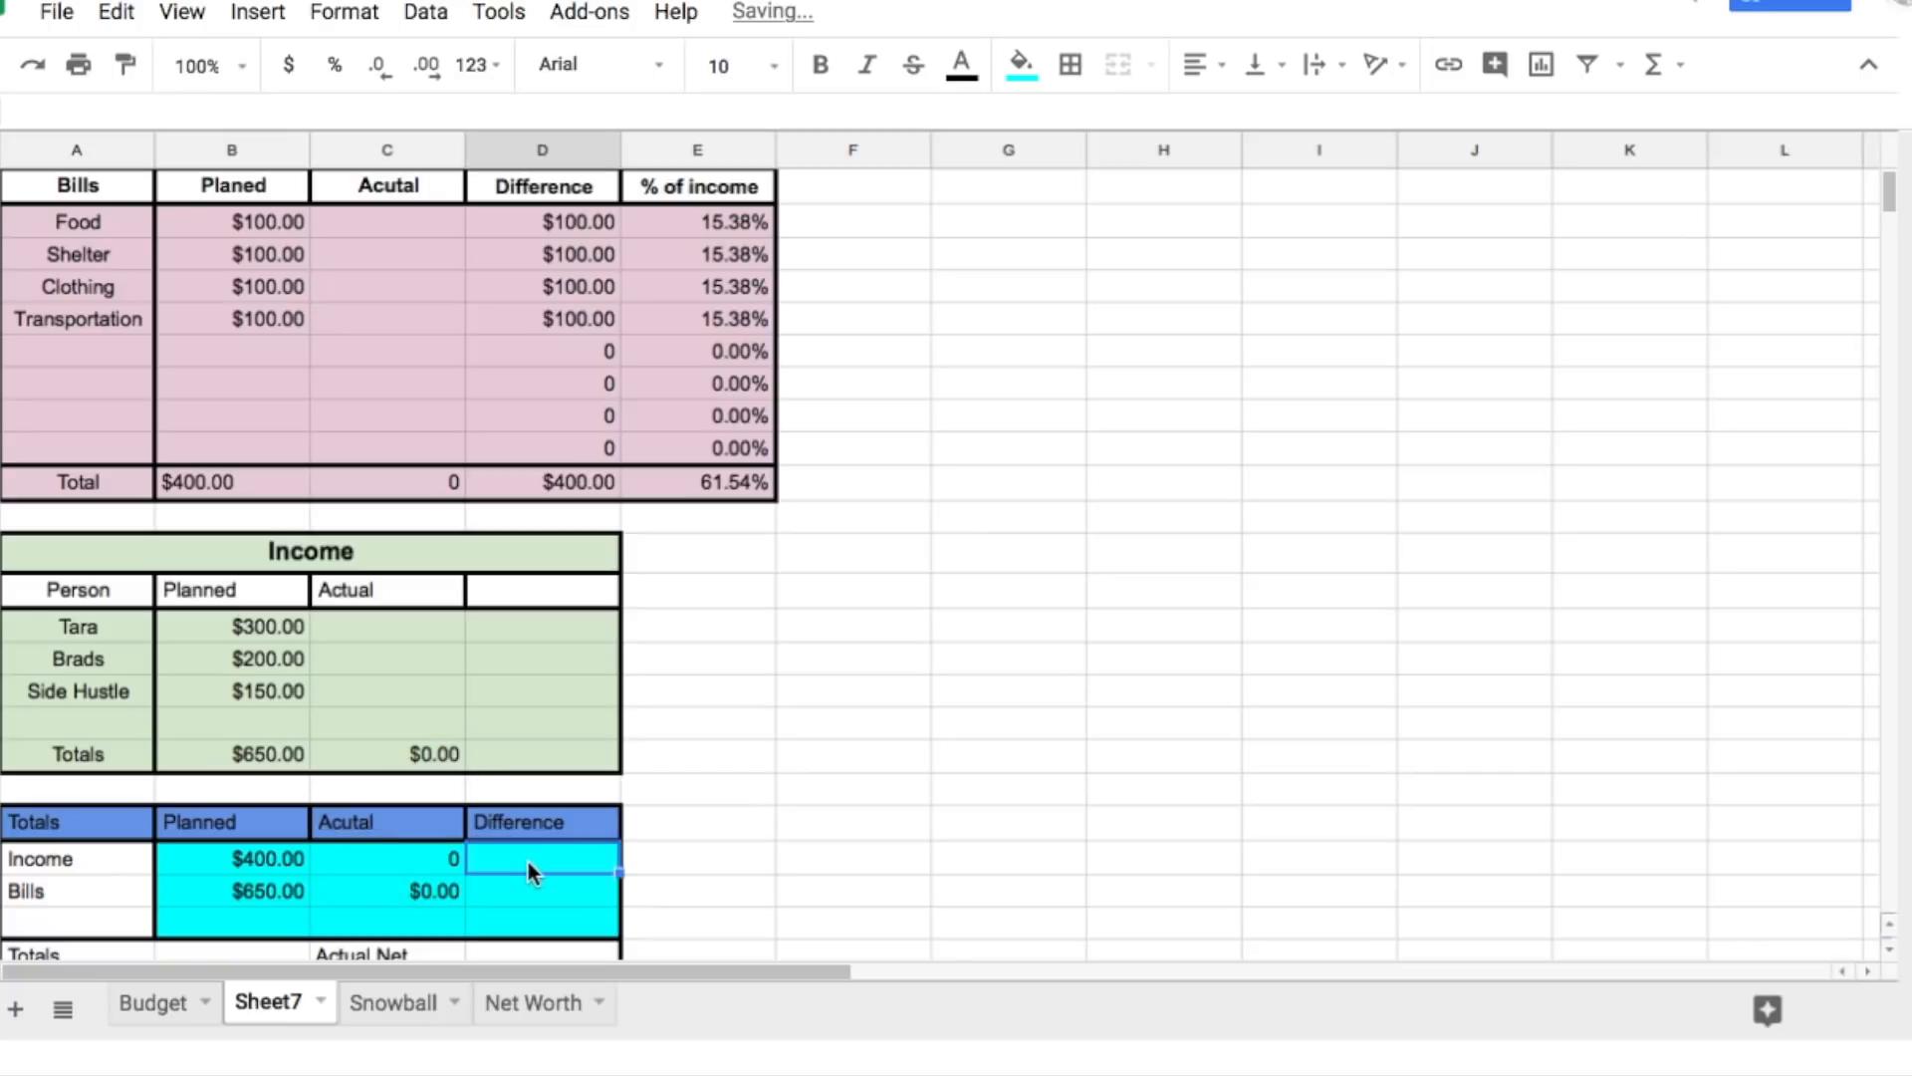
type("=")
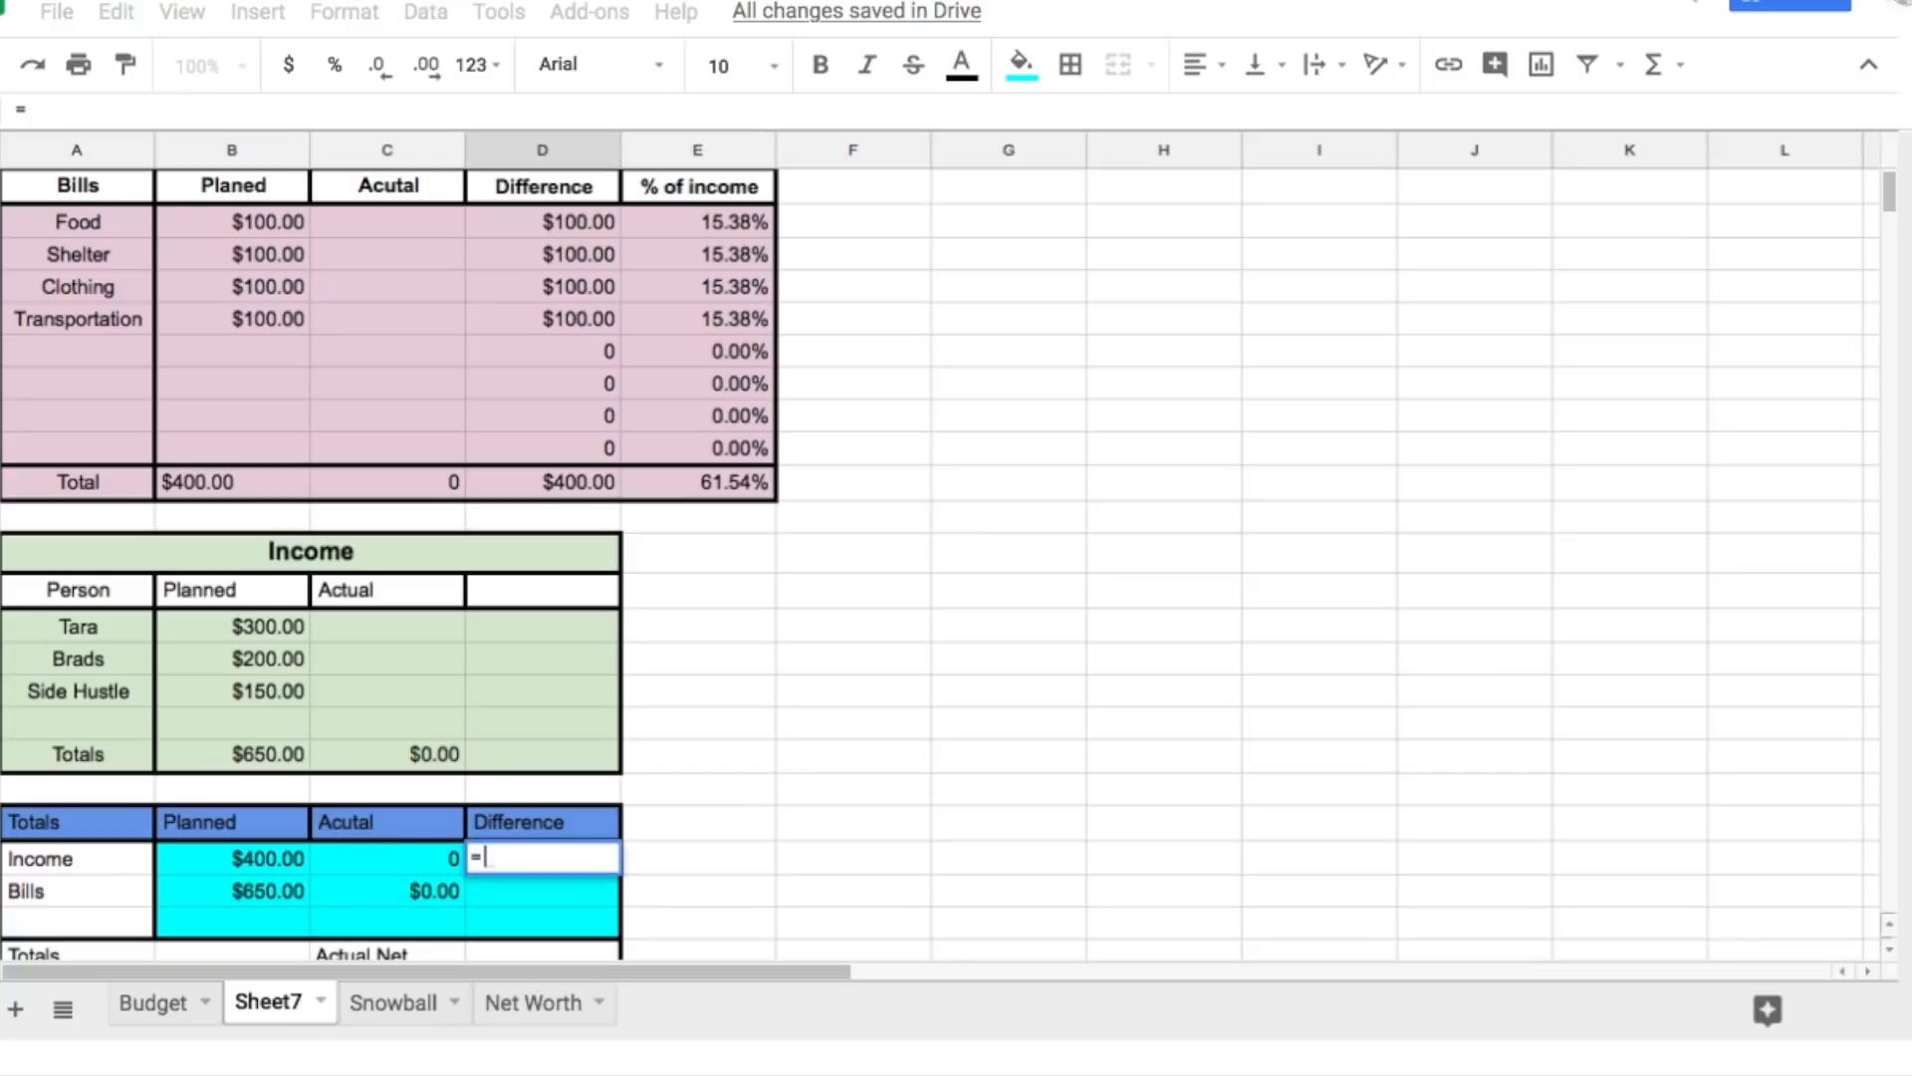
left_click(273, 863)
type("-")
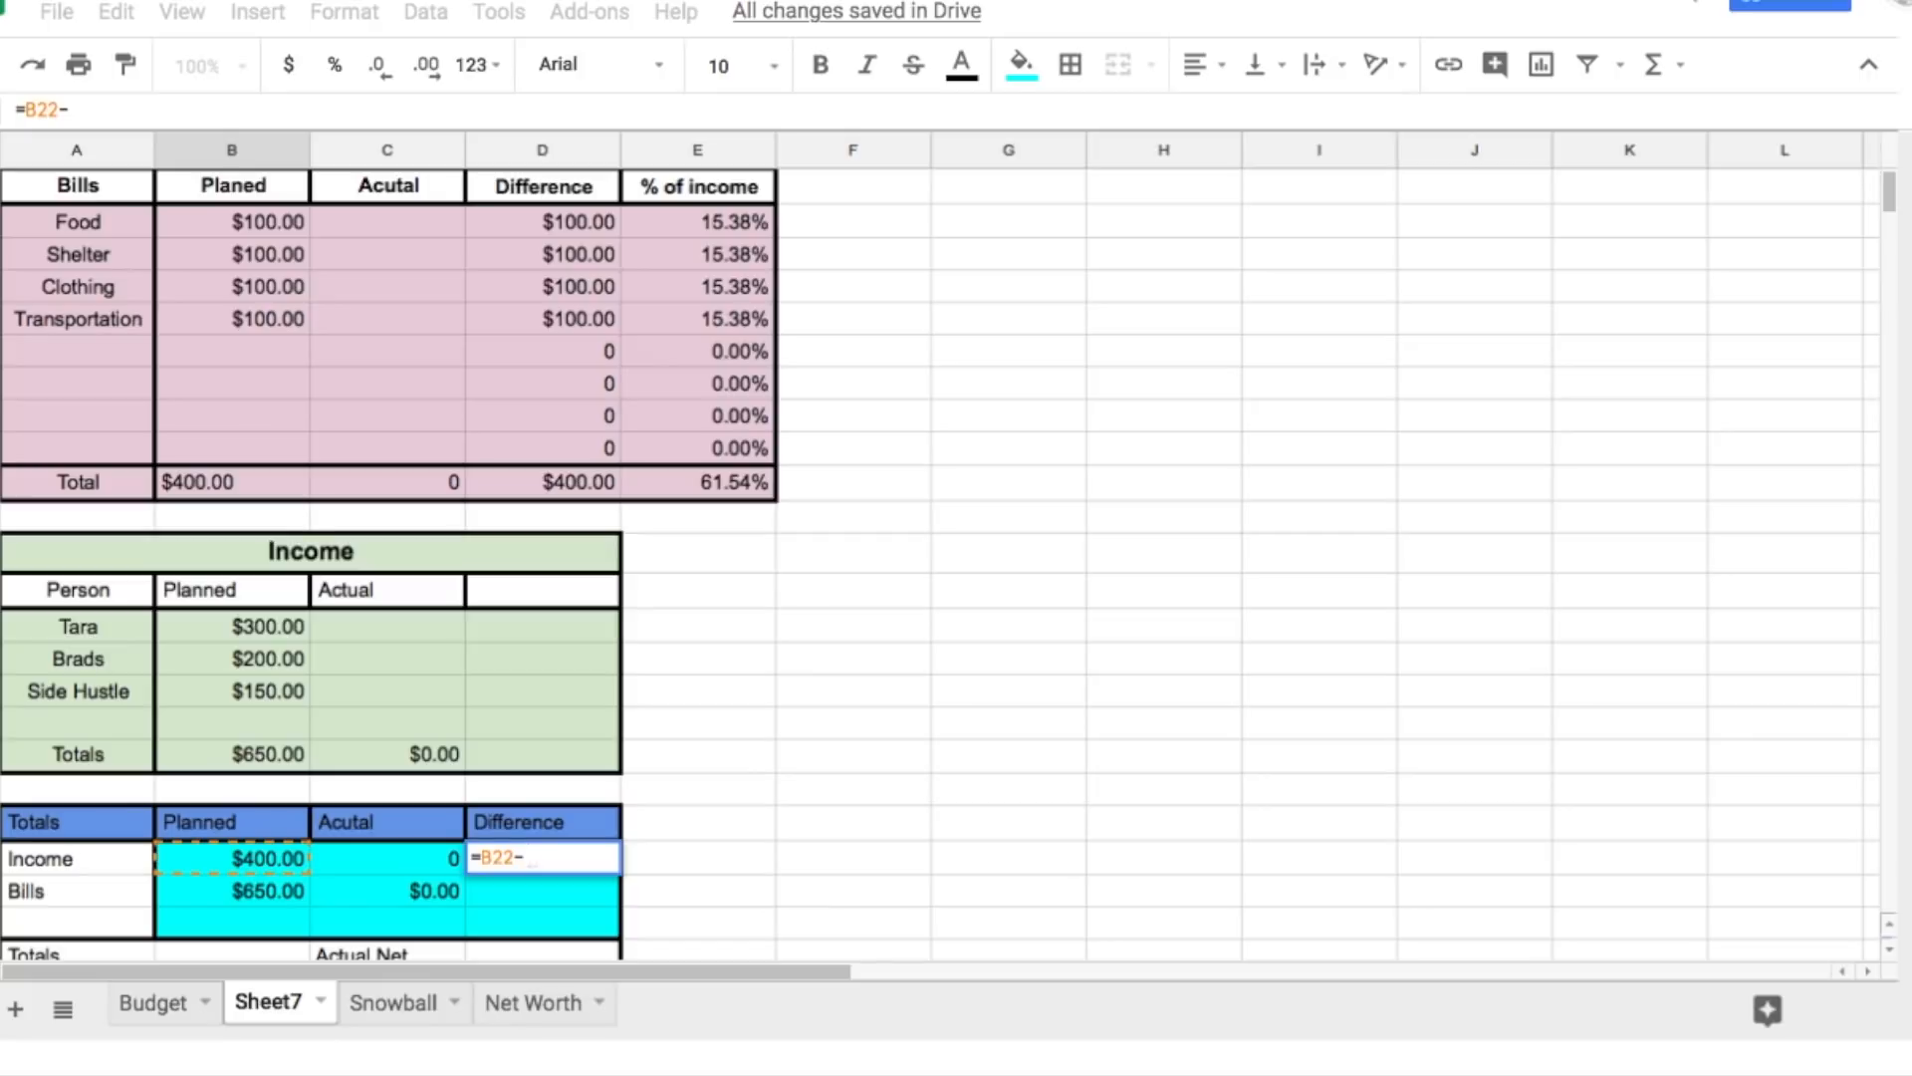
left_click(438, 862)
key("Return")
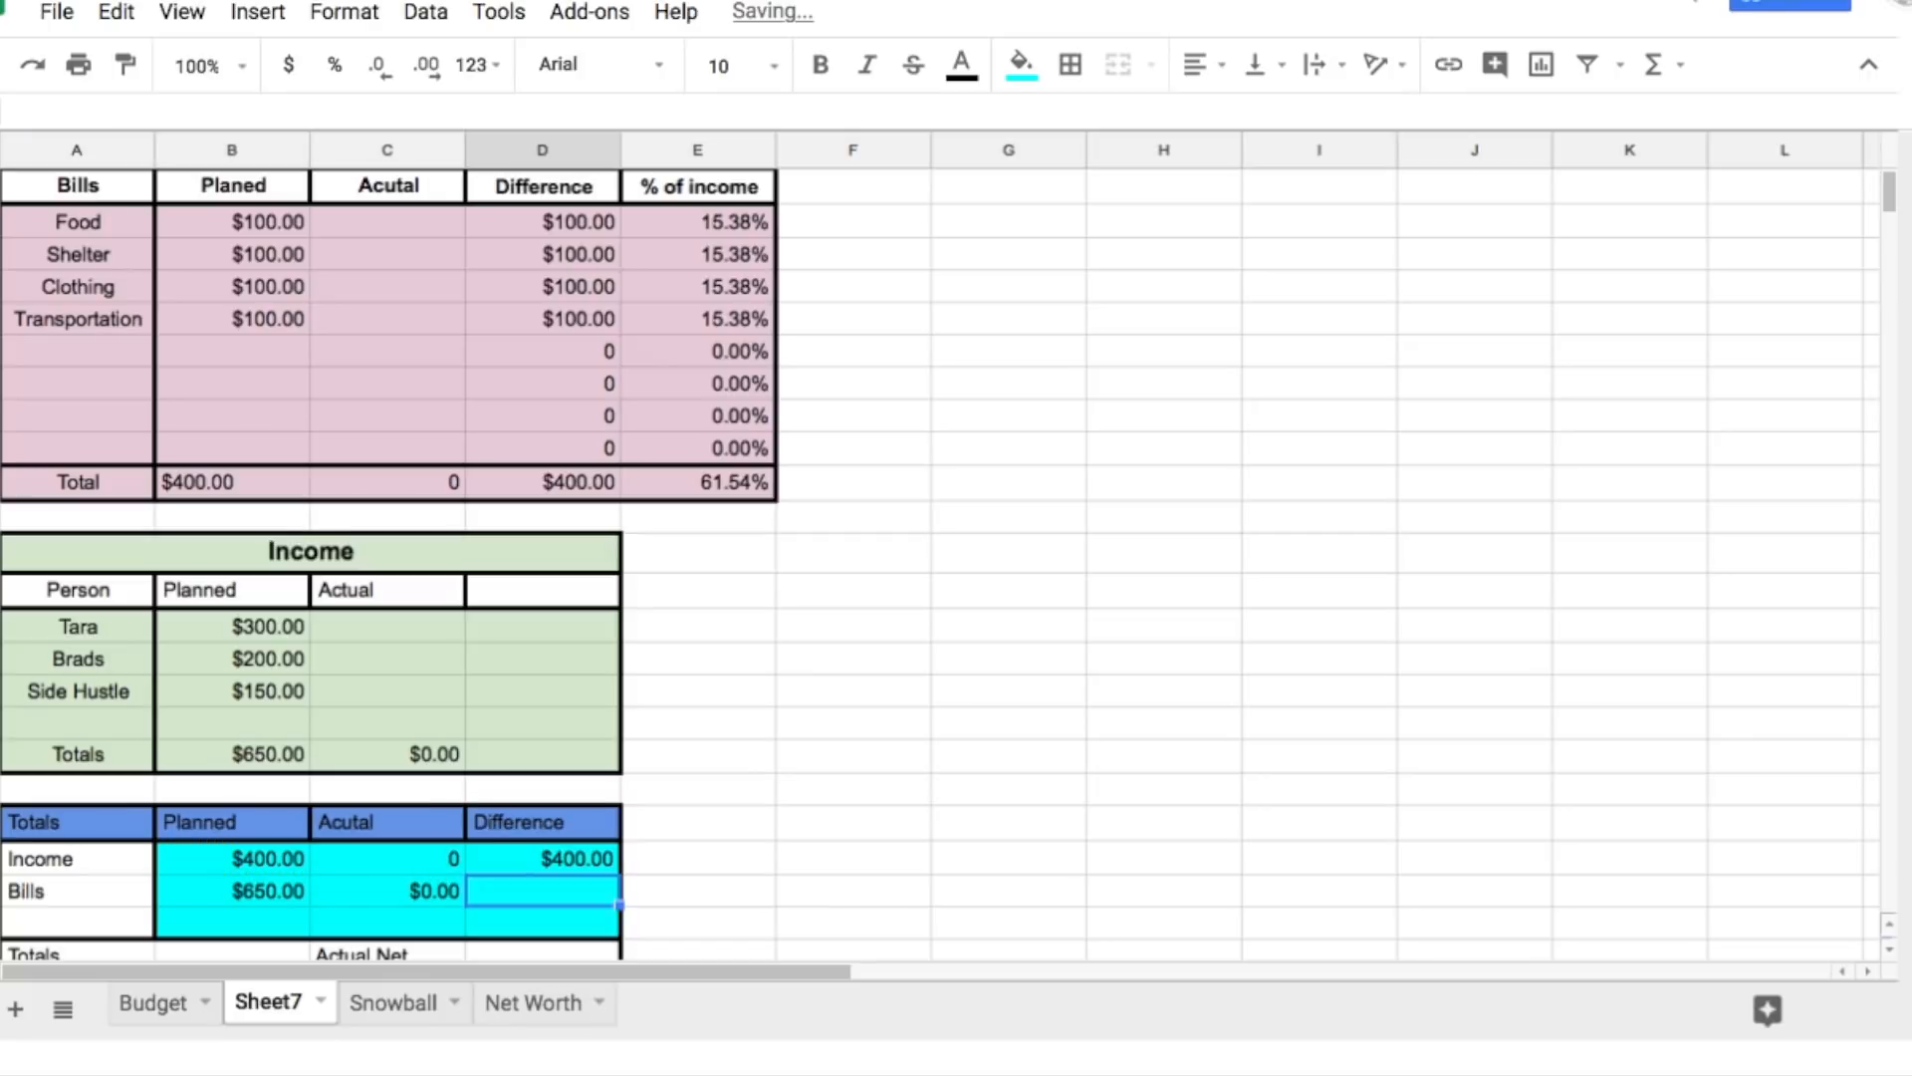
Step: Fill the Bills row's Difference cell in the Totals table with the formula =B23-C23
type("=")
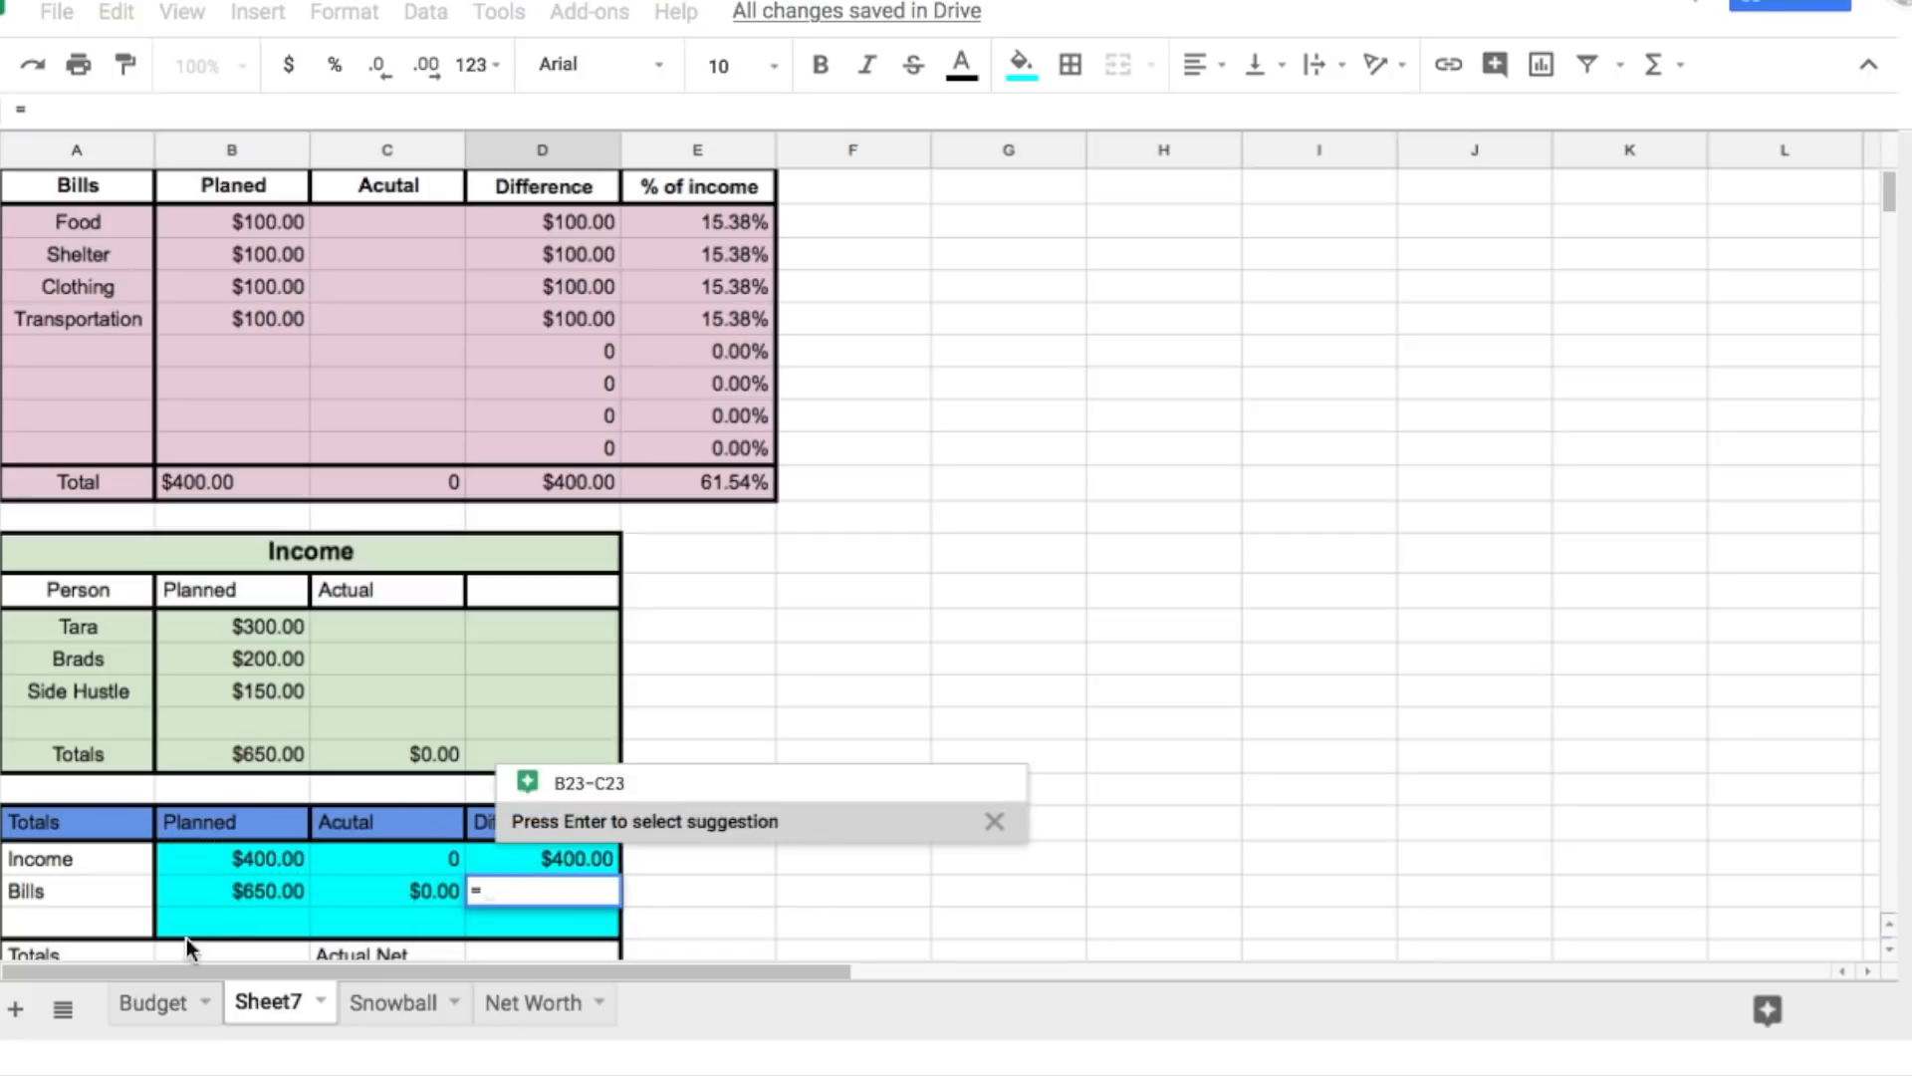
left_click(235, 888)
type("-")
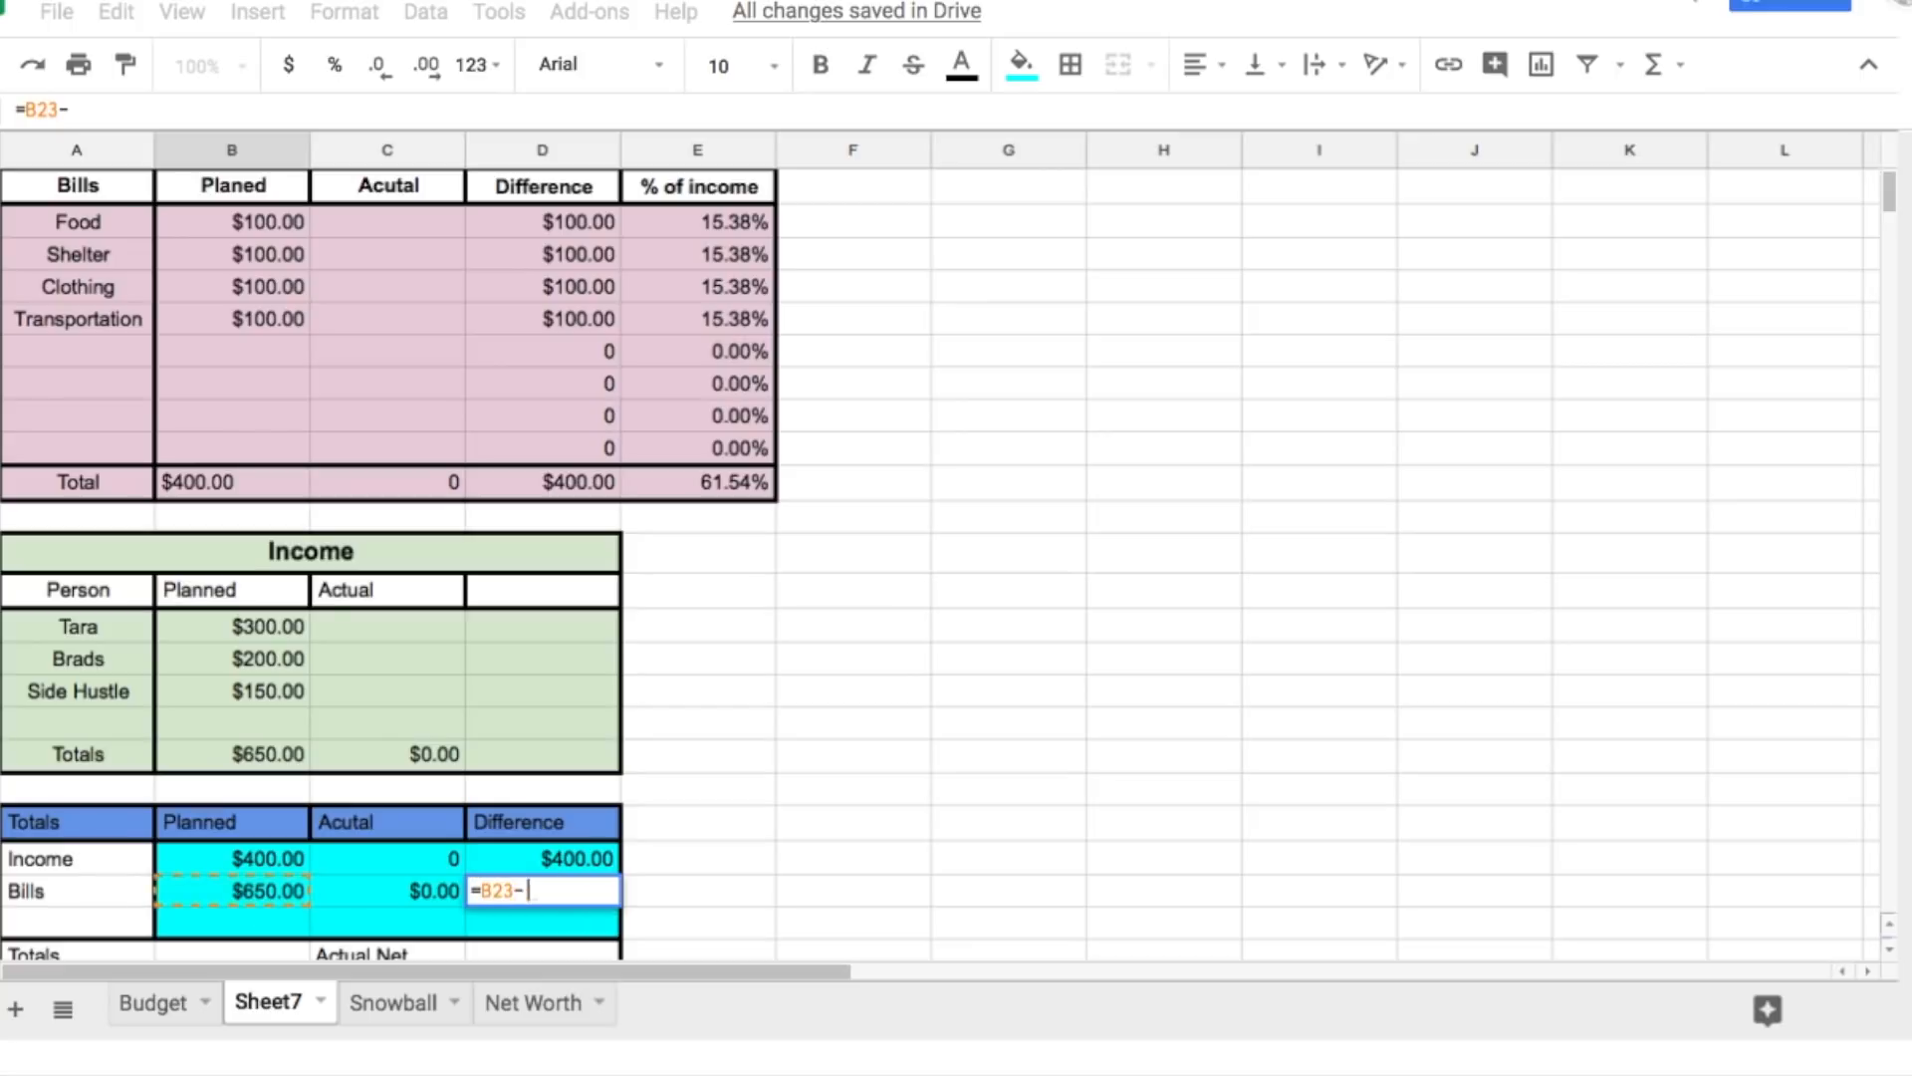
left_click(357, 889)
key("Return")
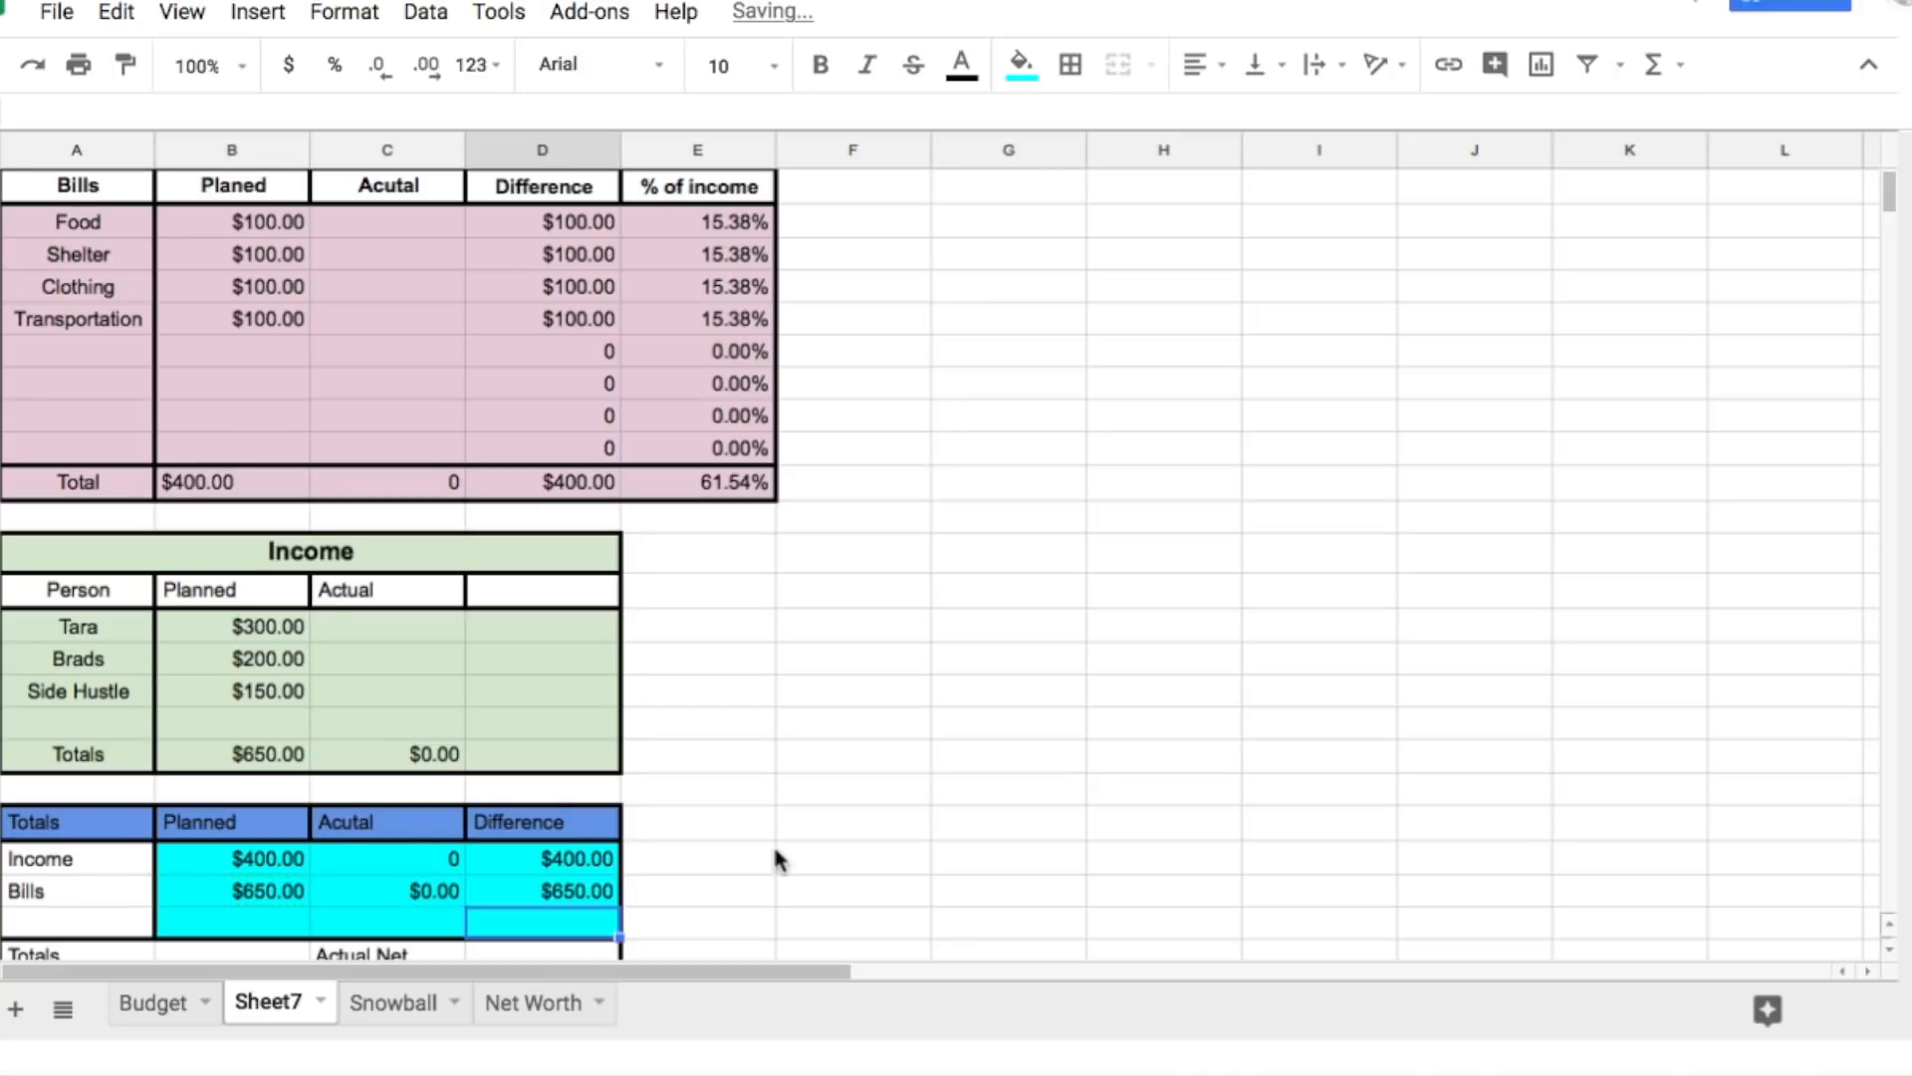
scroll(773, 841, "up", 1)
scroll(798, 841, "down", 7)
scroll(793, 843, "up", 2)
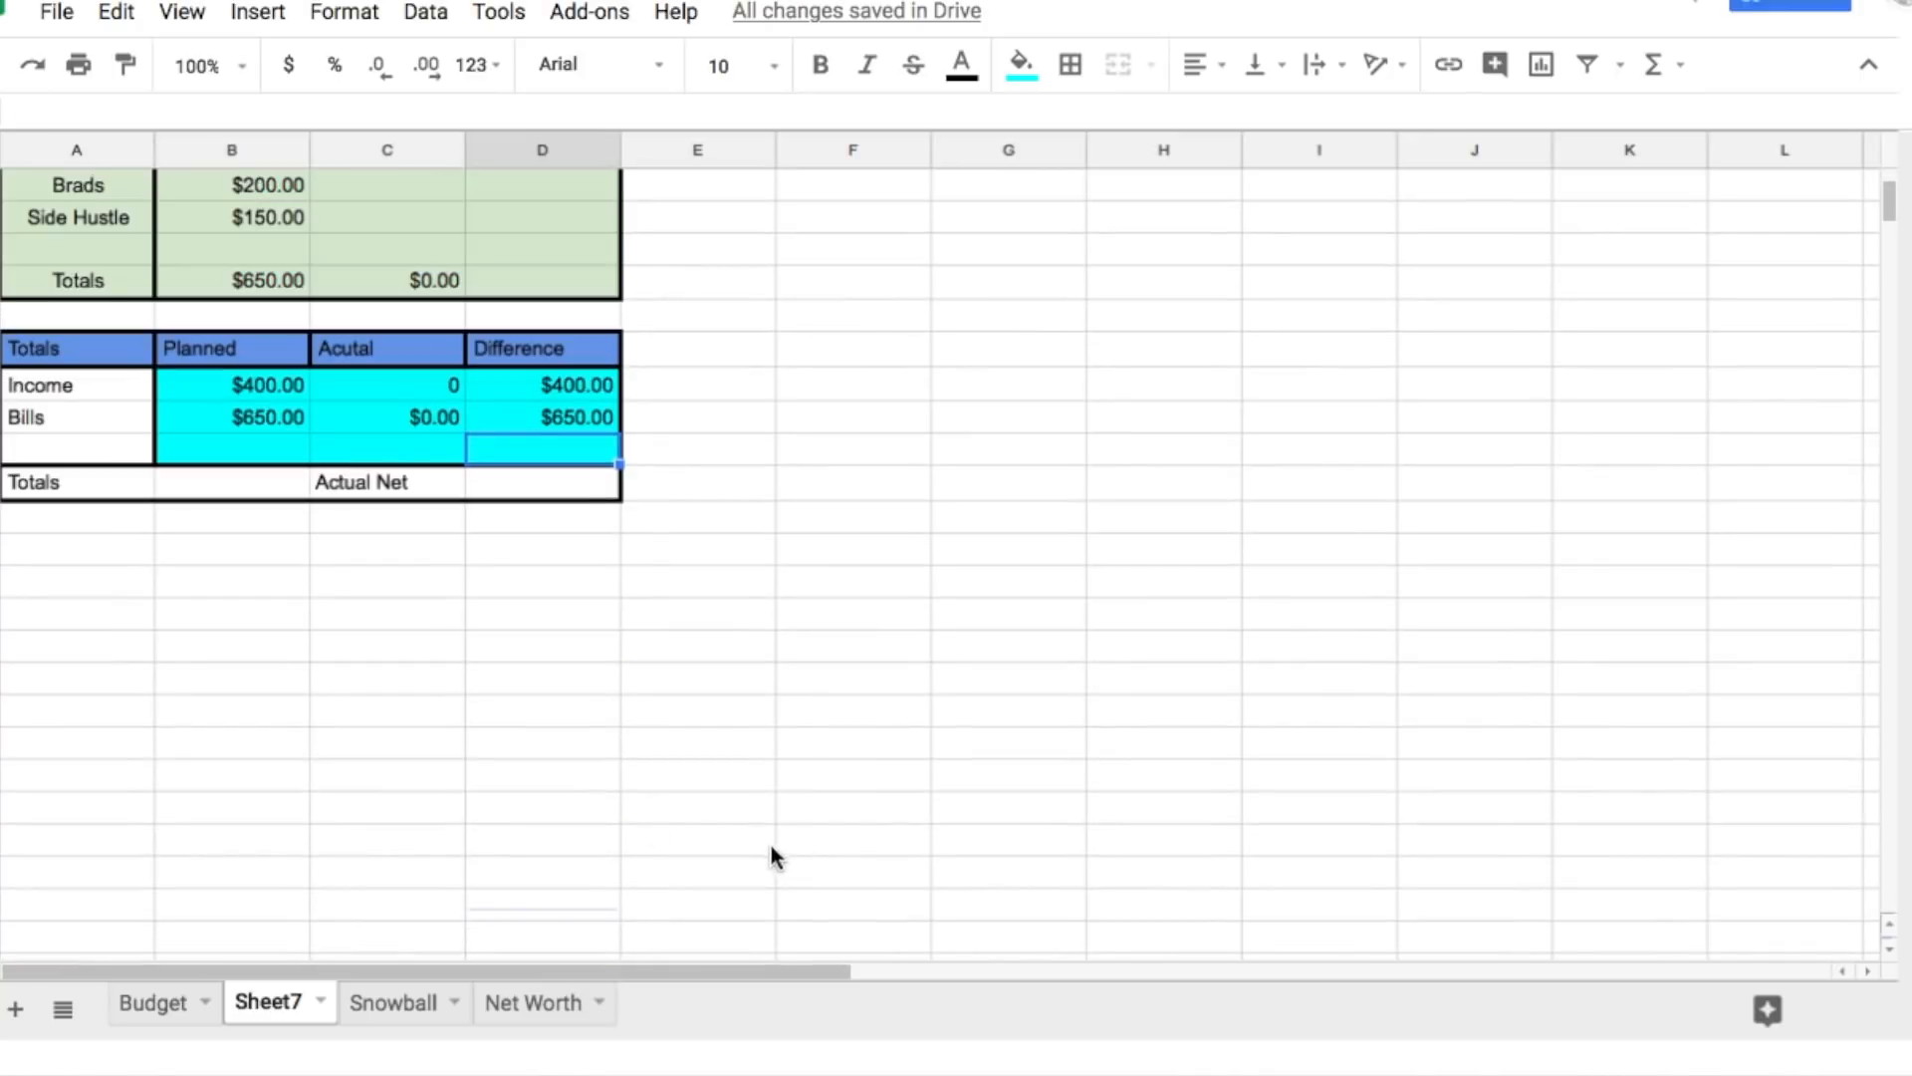
Step: Enter the formula =B22-B23 in the blank cell beside the bottom Totals label to subtract planned bills from planned income
left_click(192, 486)
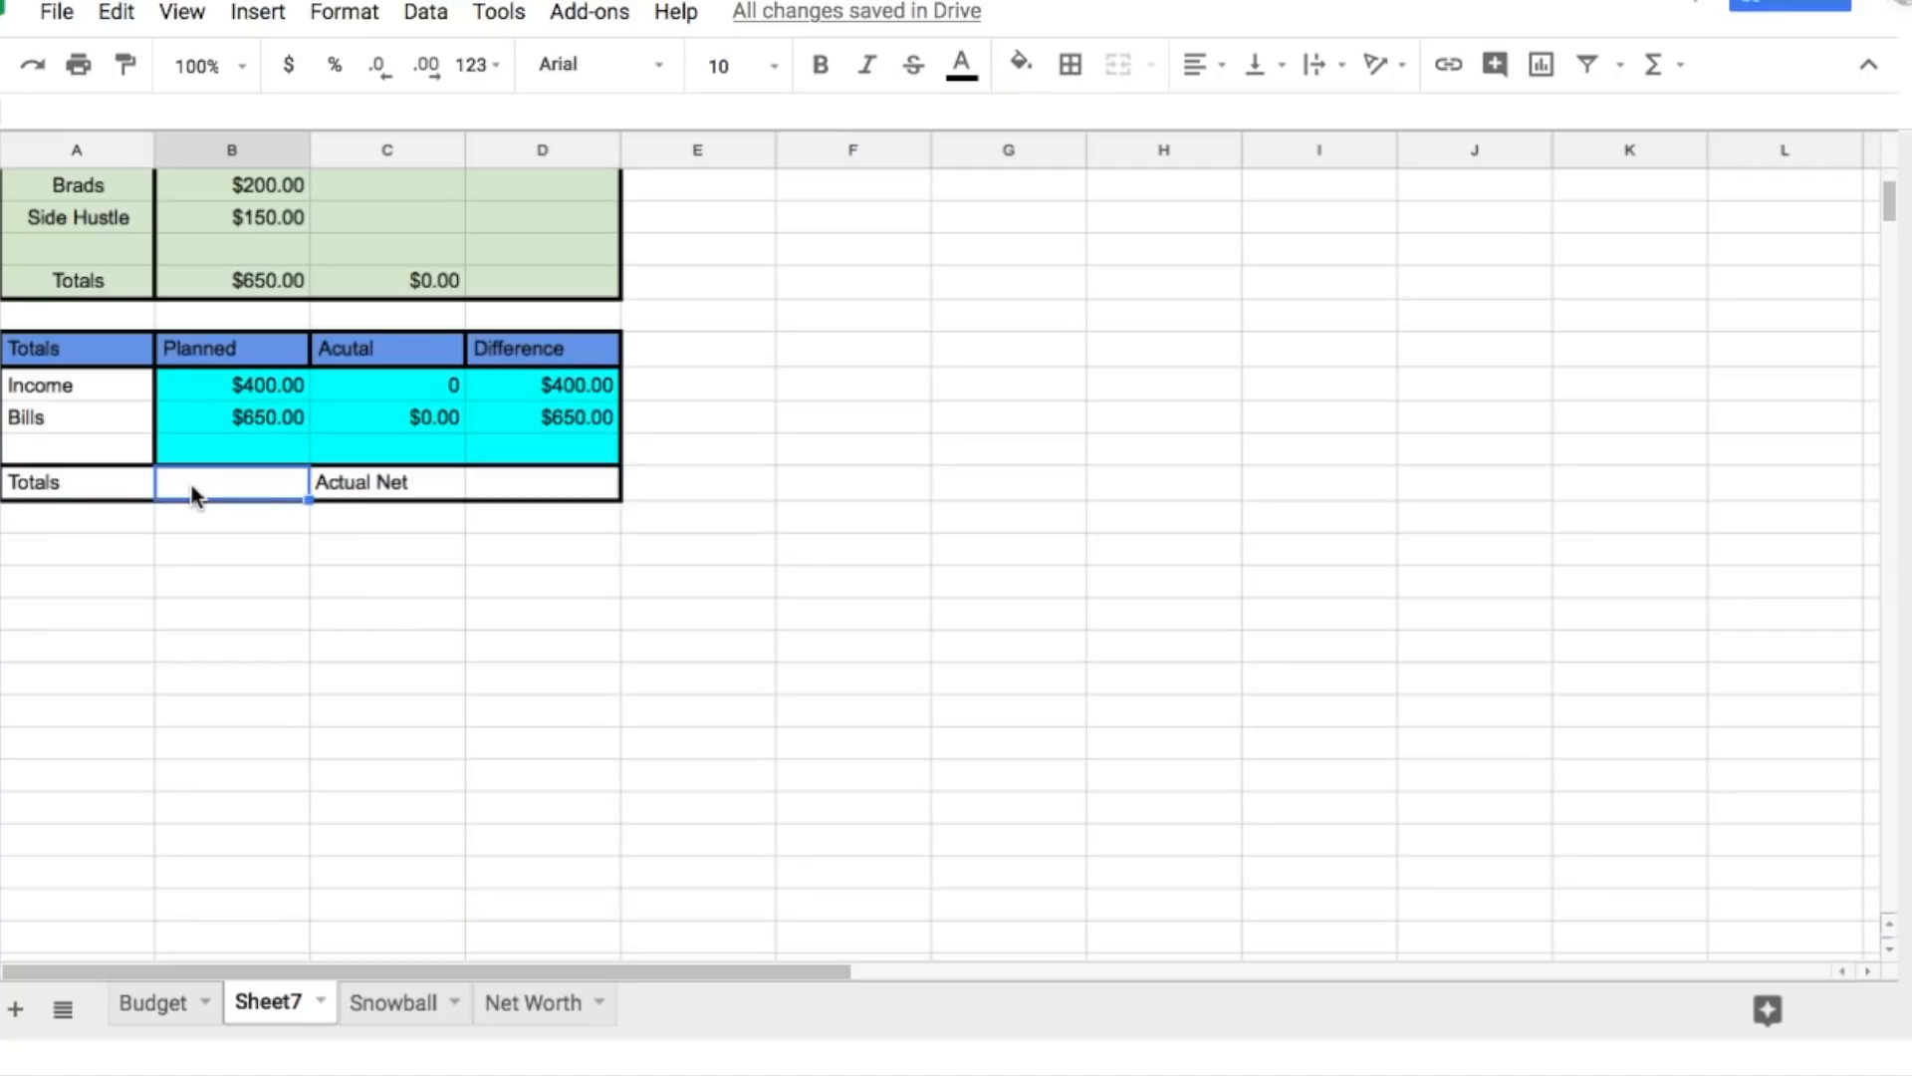
type("=")
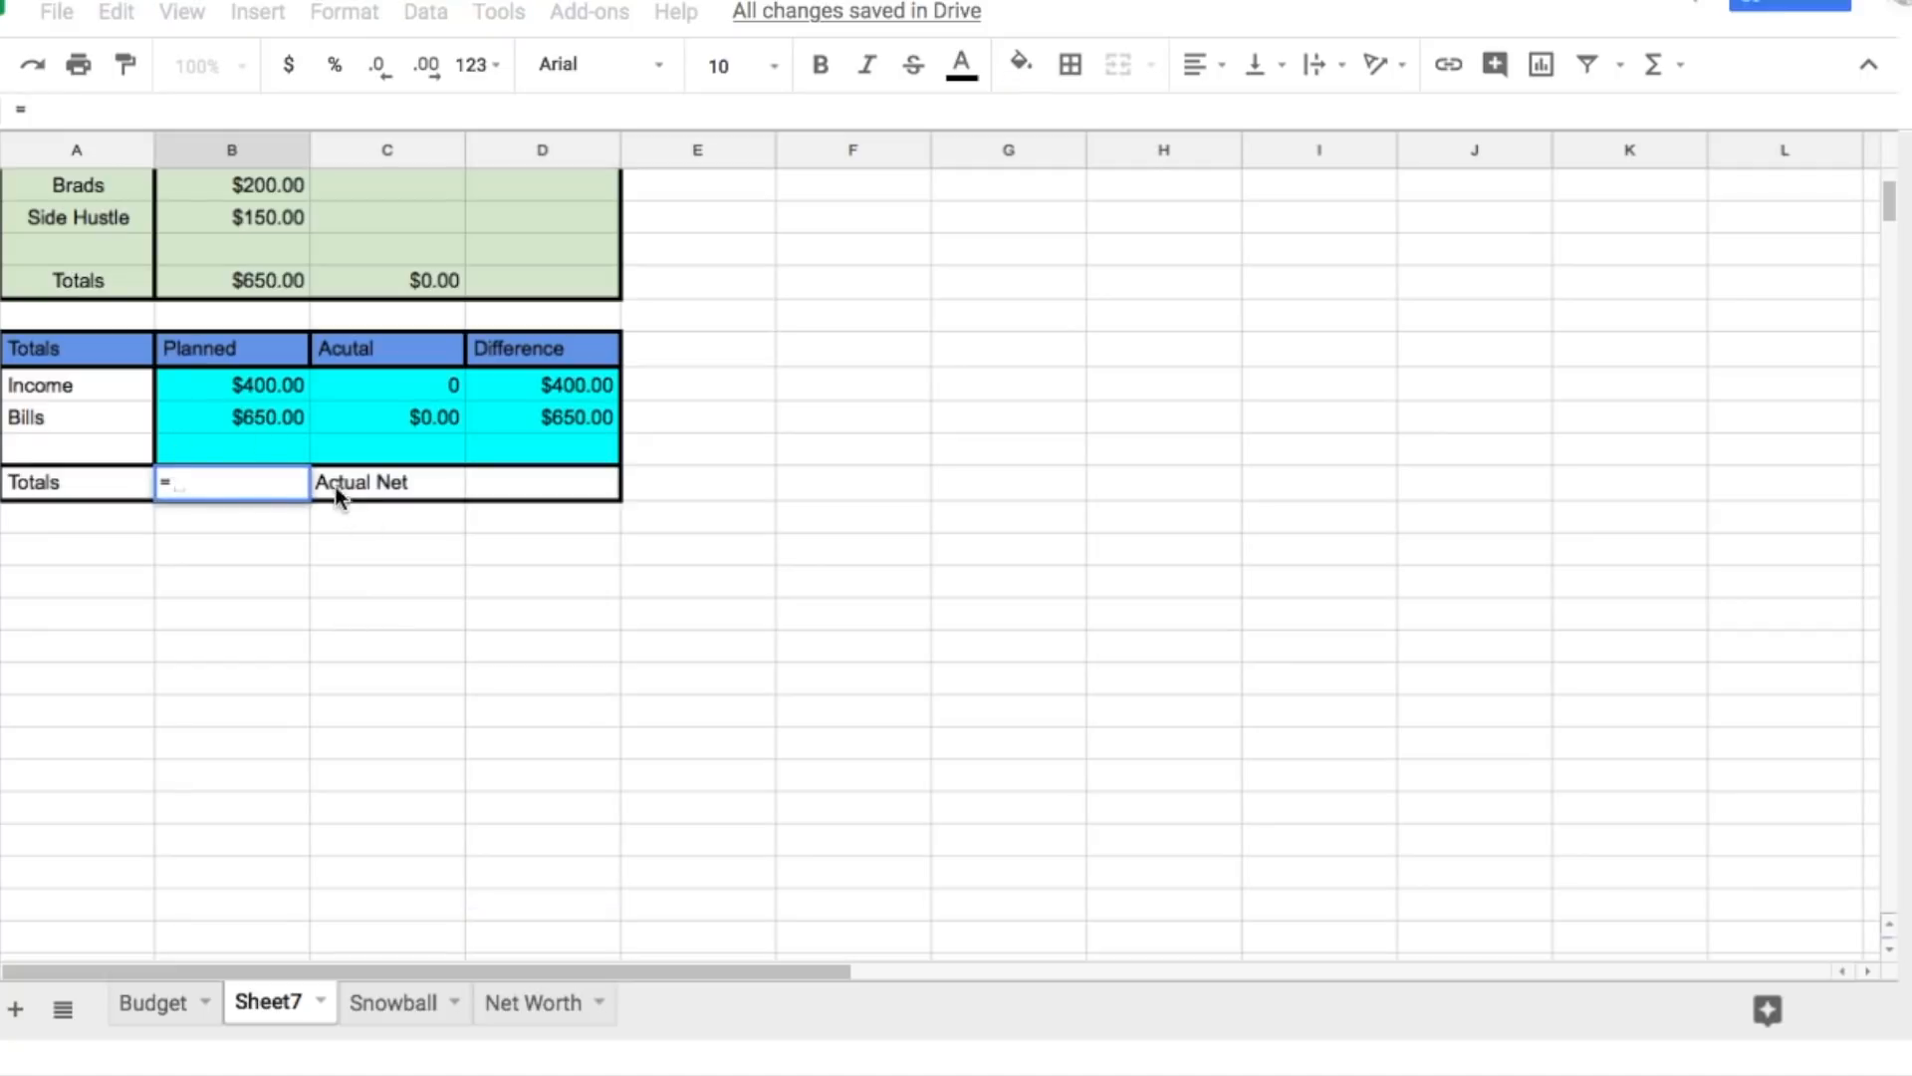
left_click(291, 386)
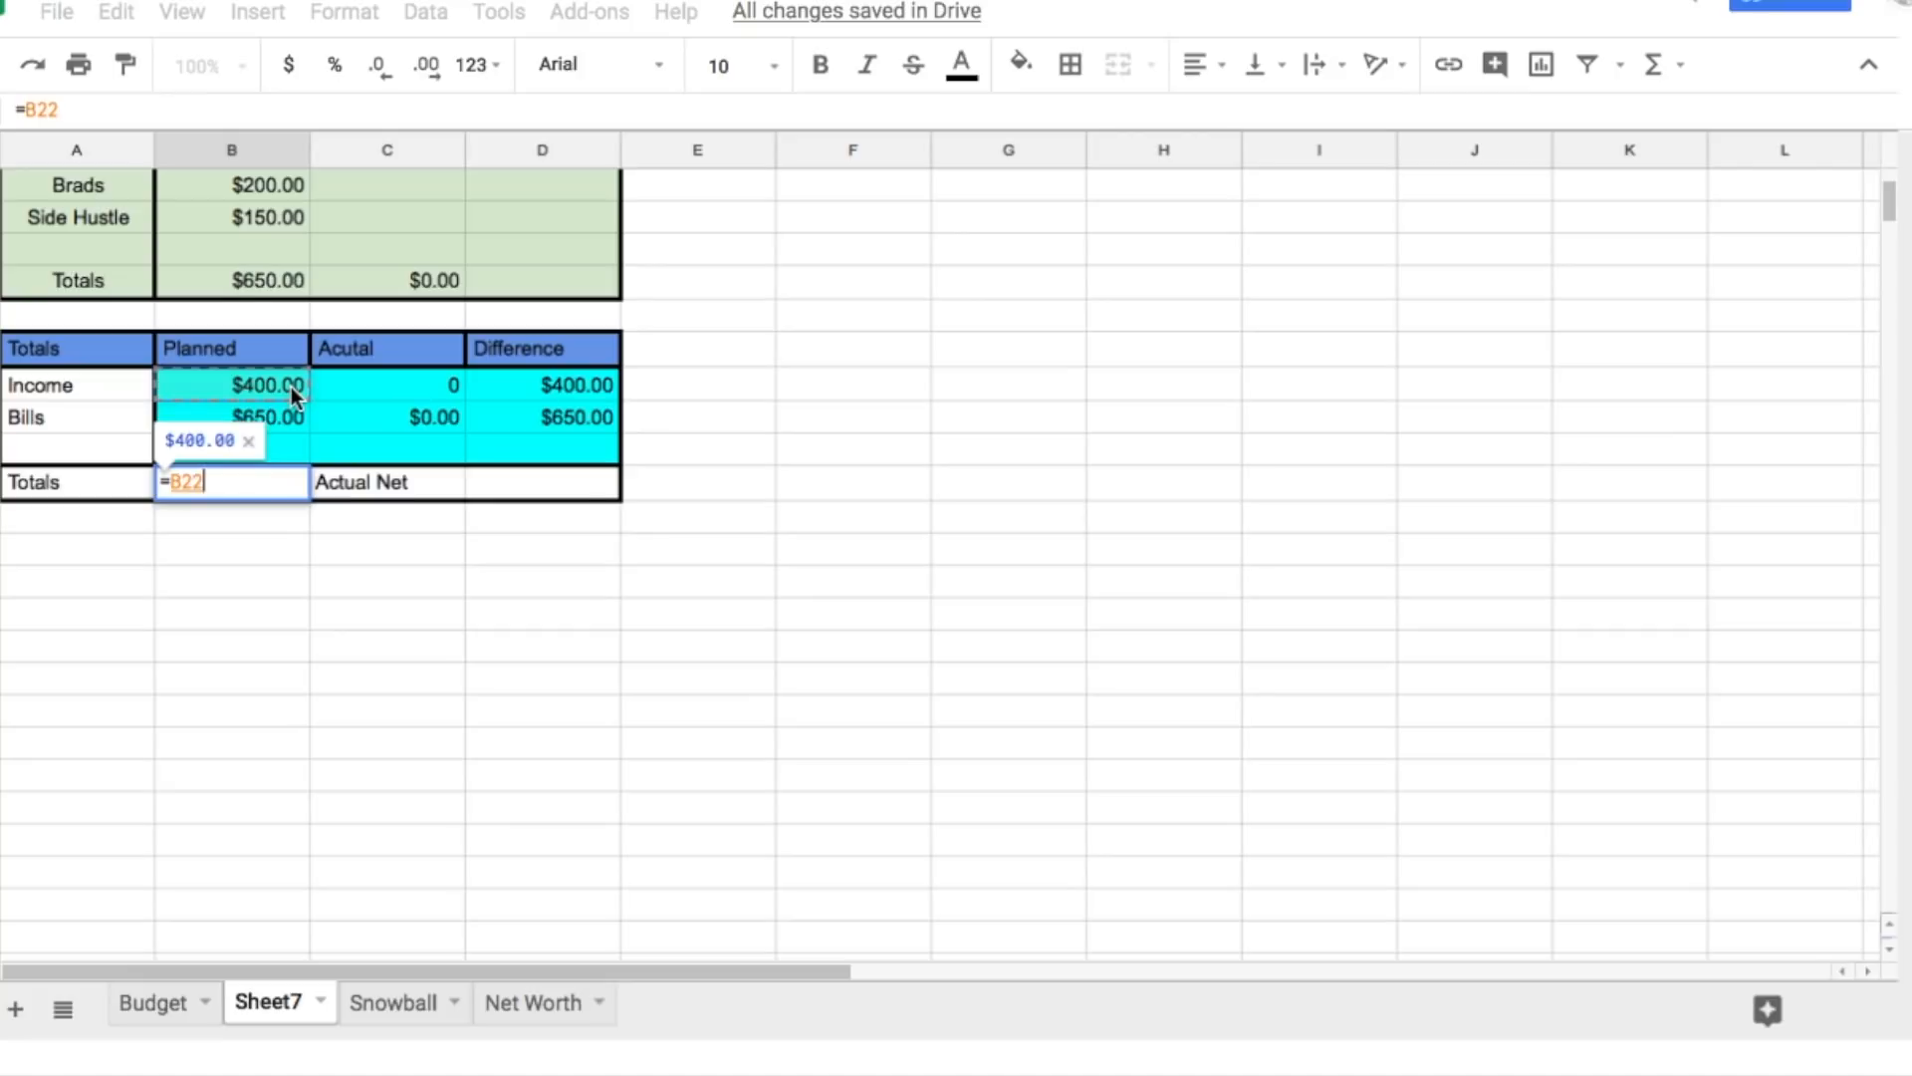
type("-")
left_click(246, 416)
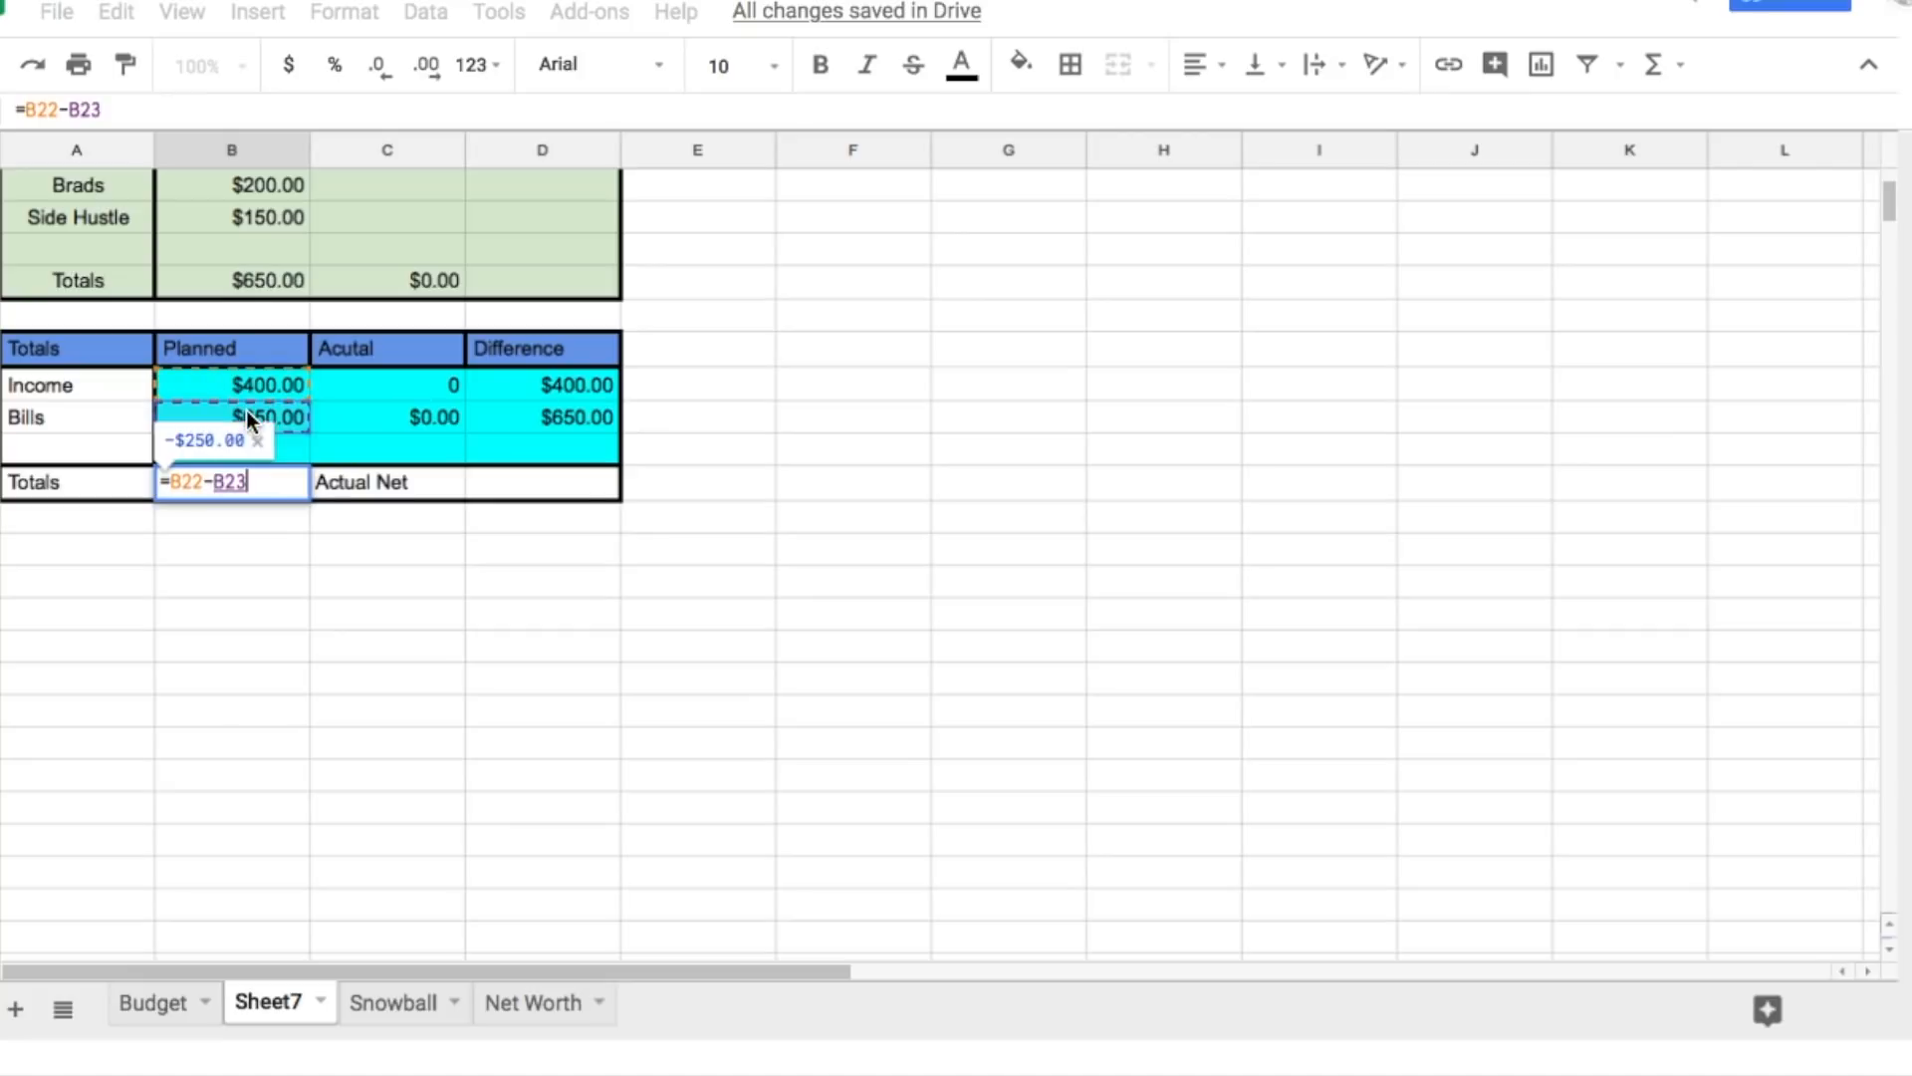
key("Return")
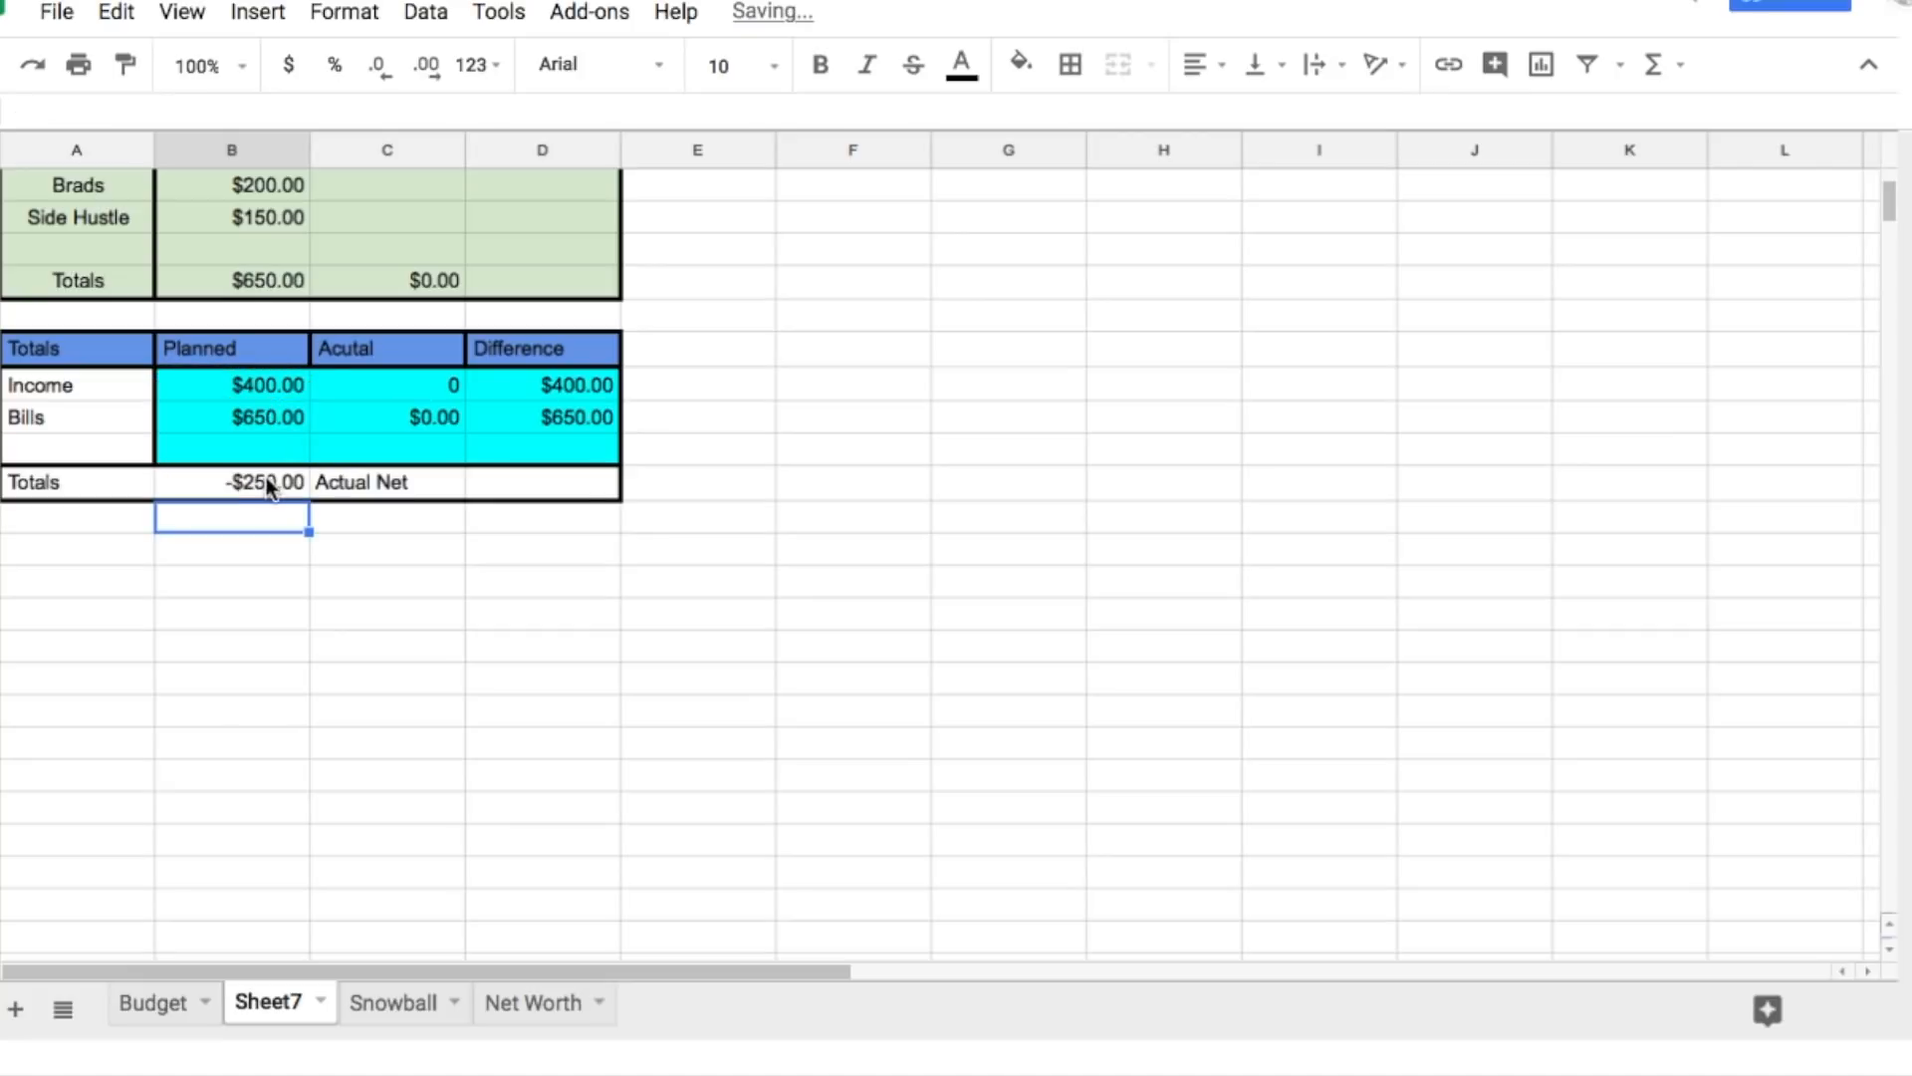
Step: Fill the planned net cell B25 in the bottom Totals row with red
left_click(266, 478)
left_click(1021, 63)
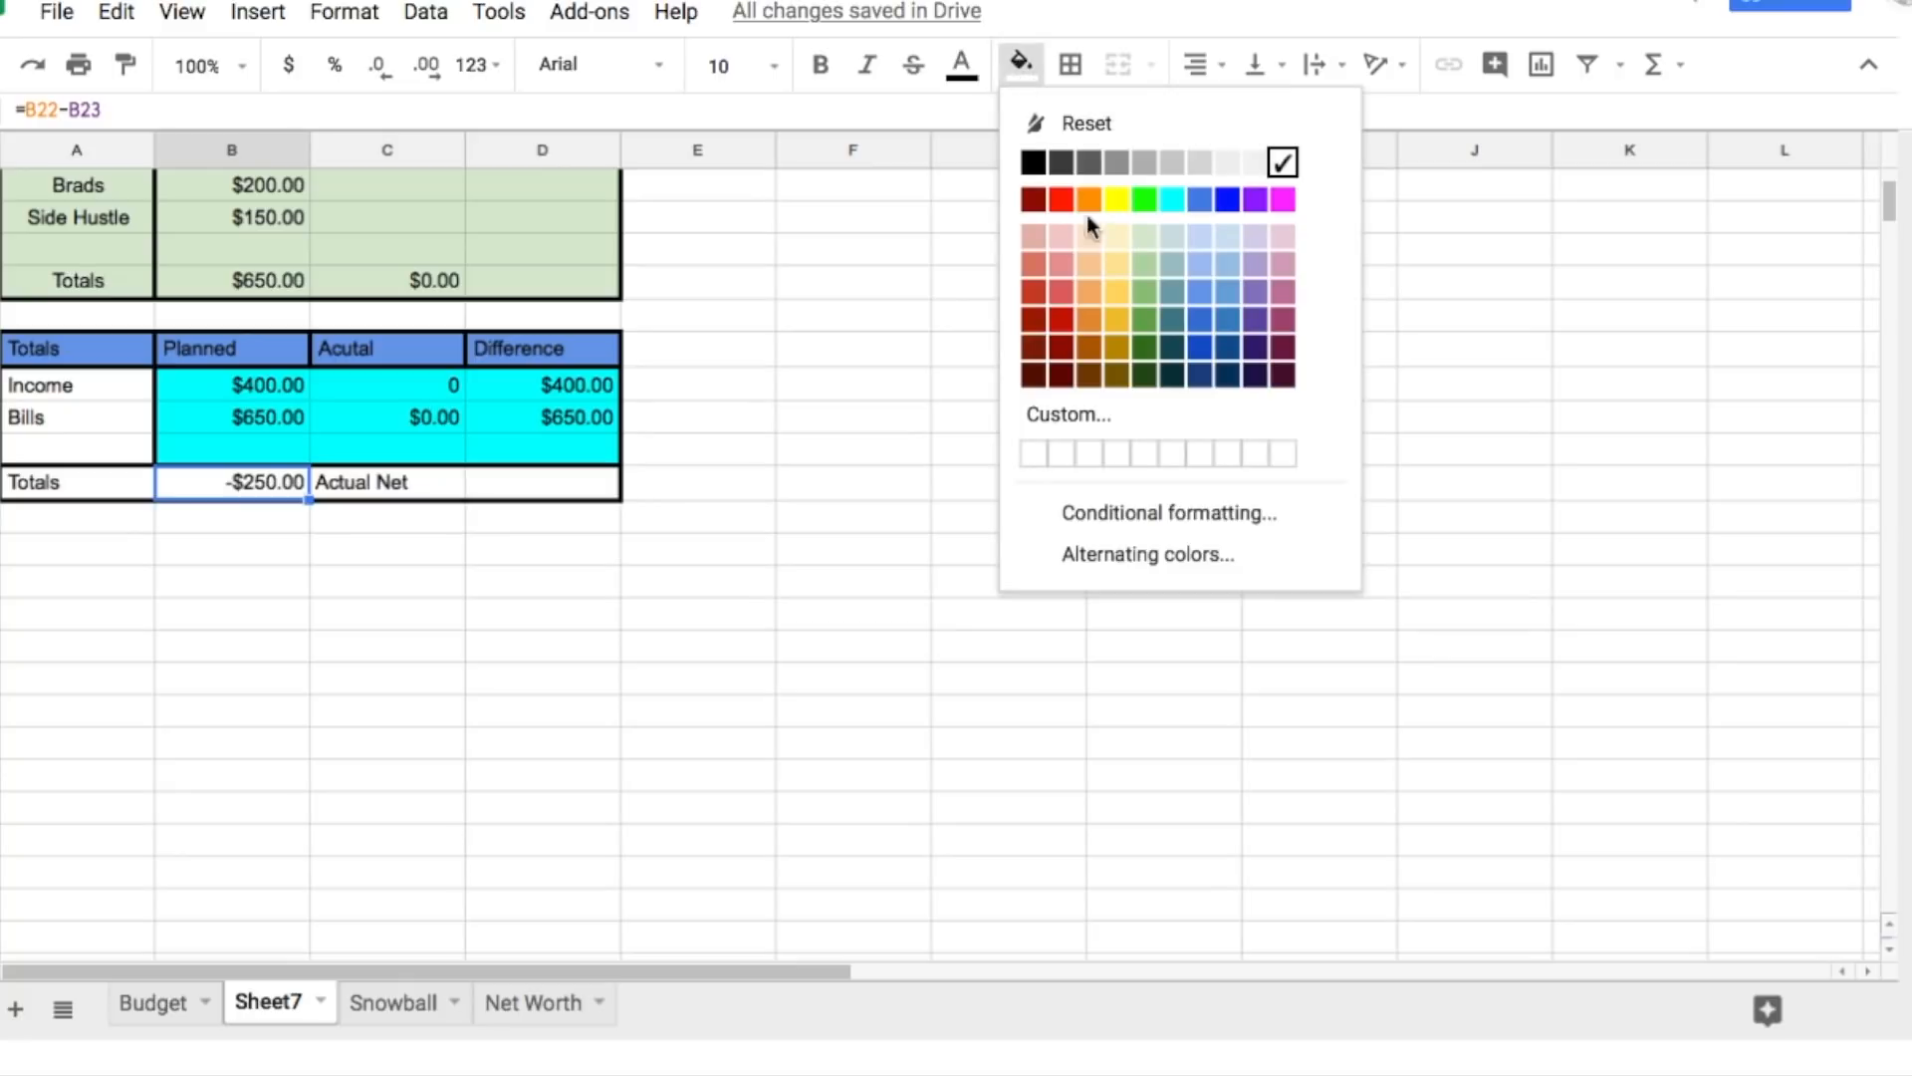
left_click(1056, 211)
left_click(888, 638)
Step: Enter the formula =C22-C23 in D25 to calculate the Actual Net
left_click(557, 493)
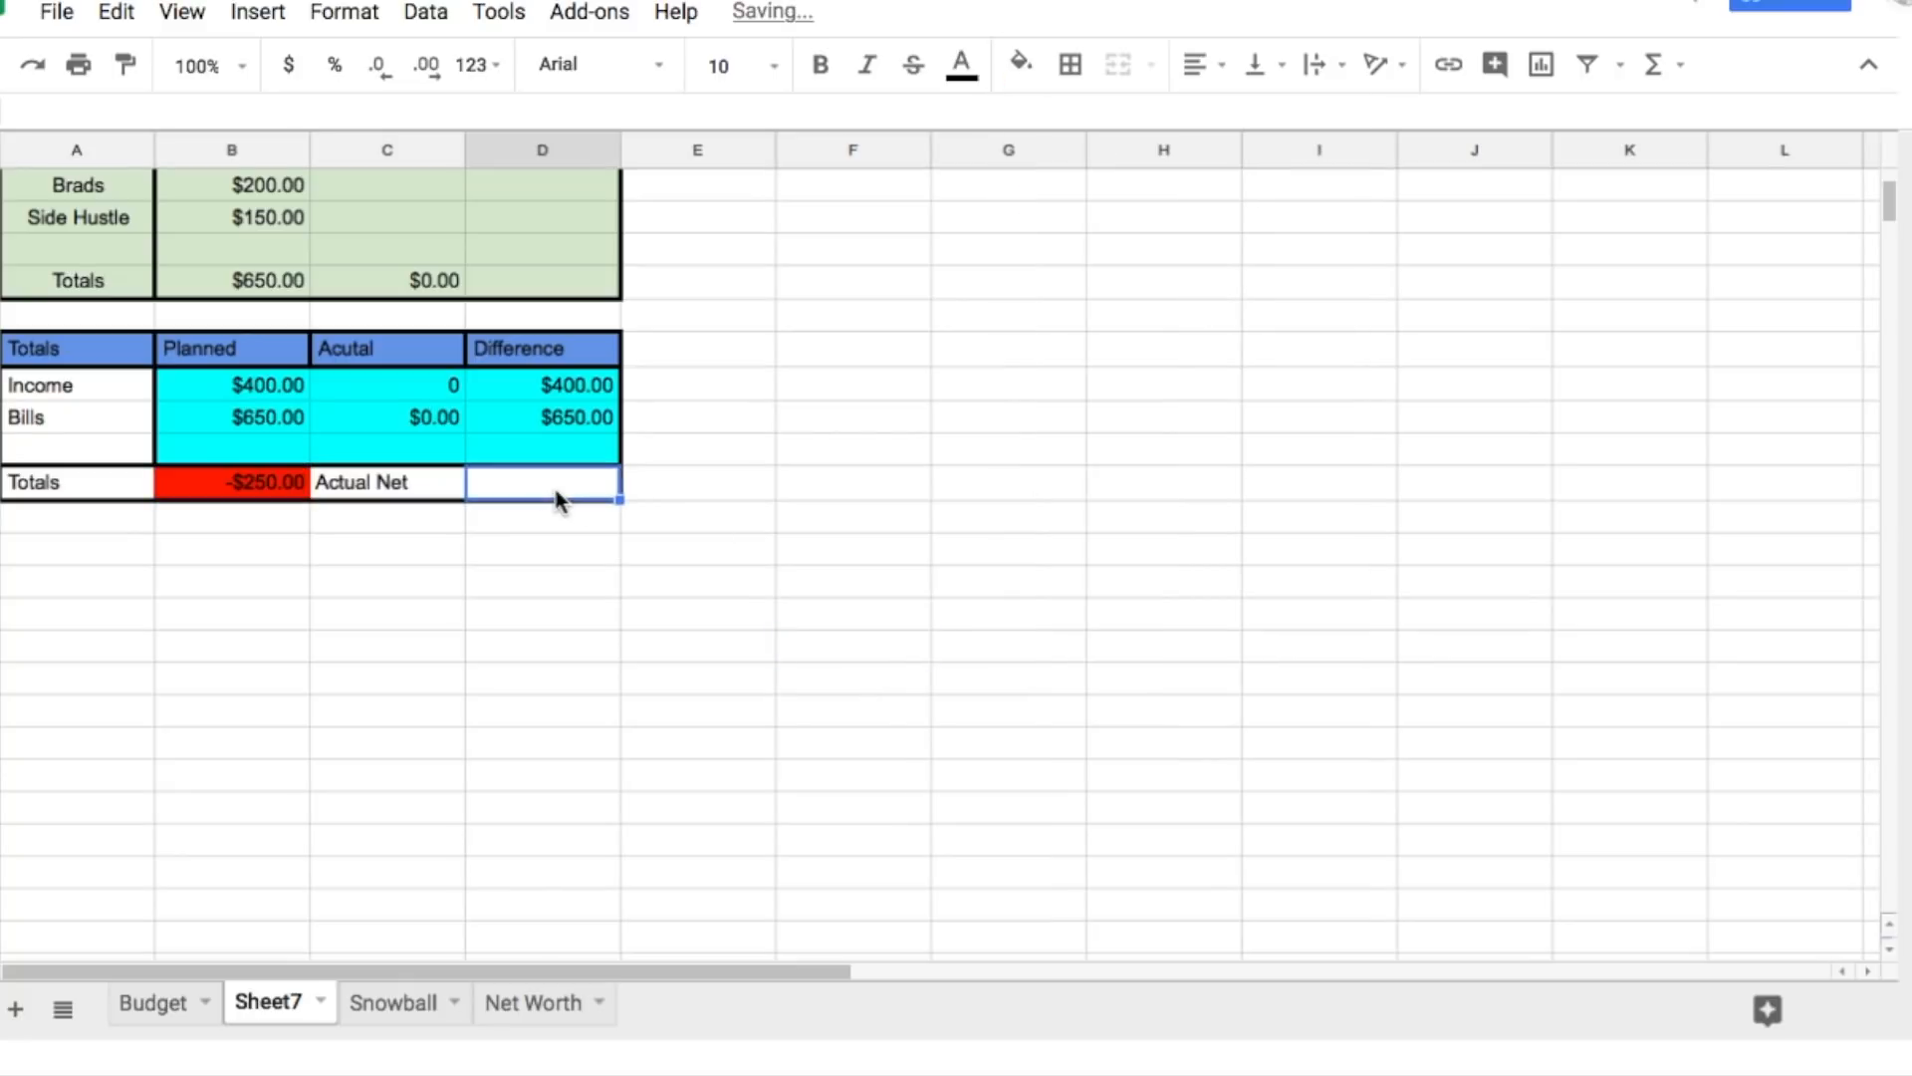
type("=")
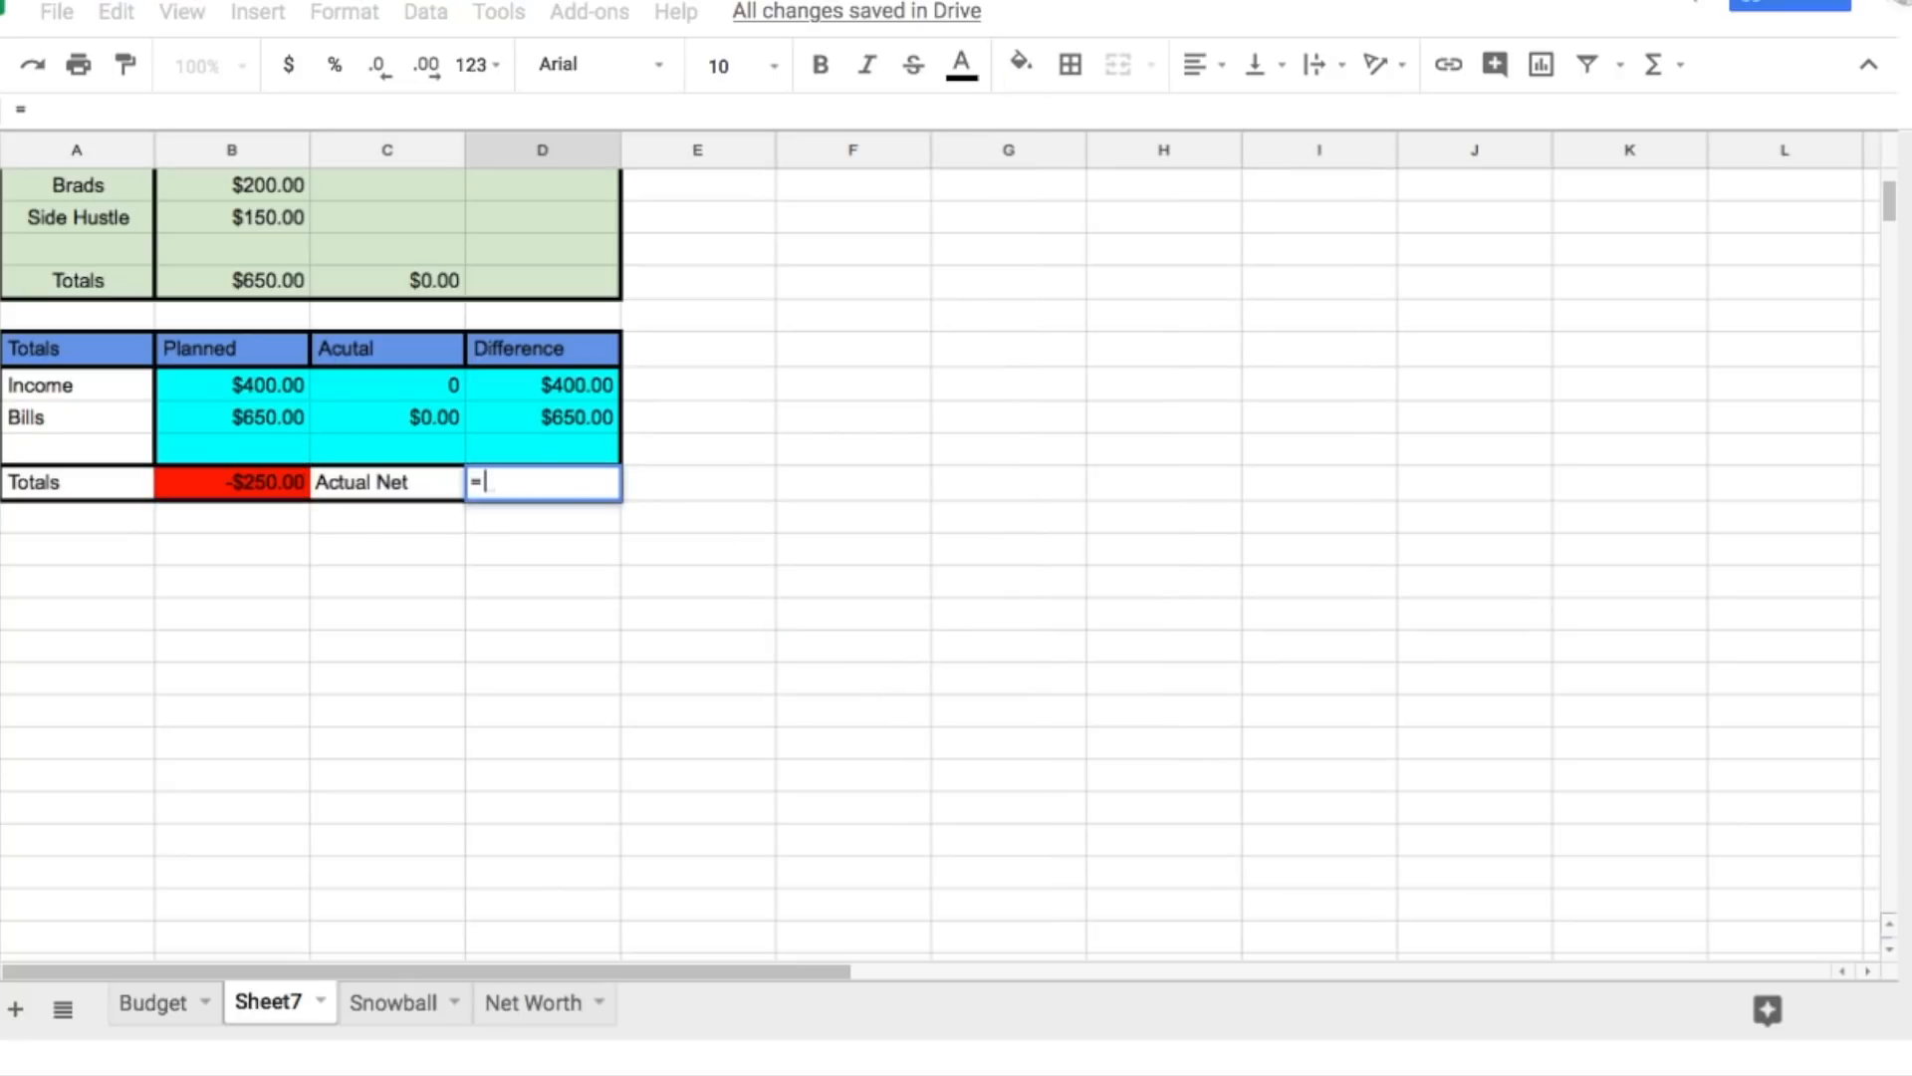
left_click(355, 389)
type("-")
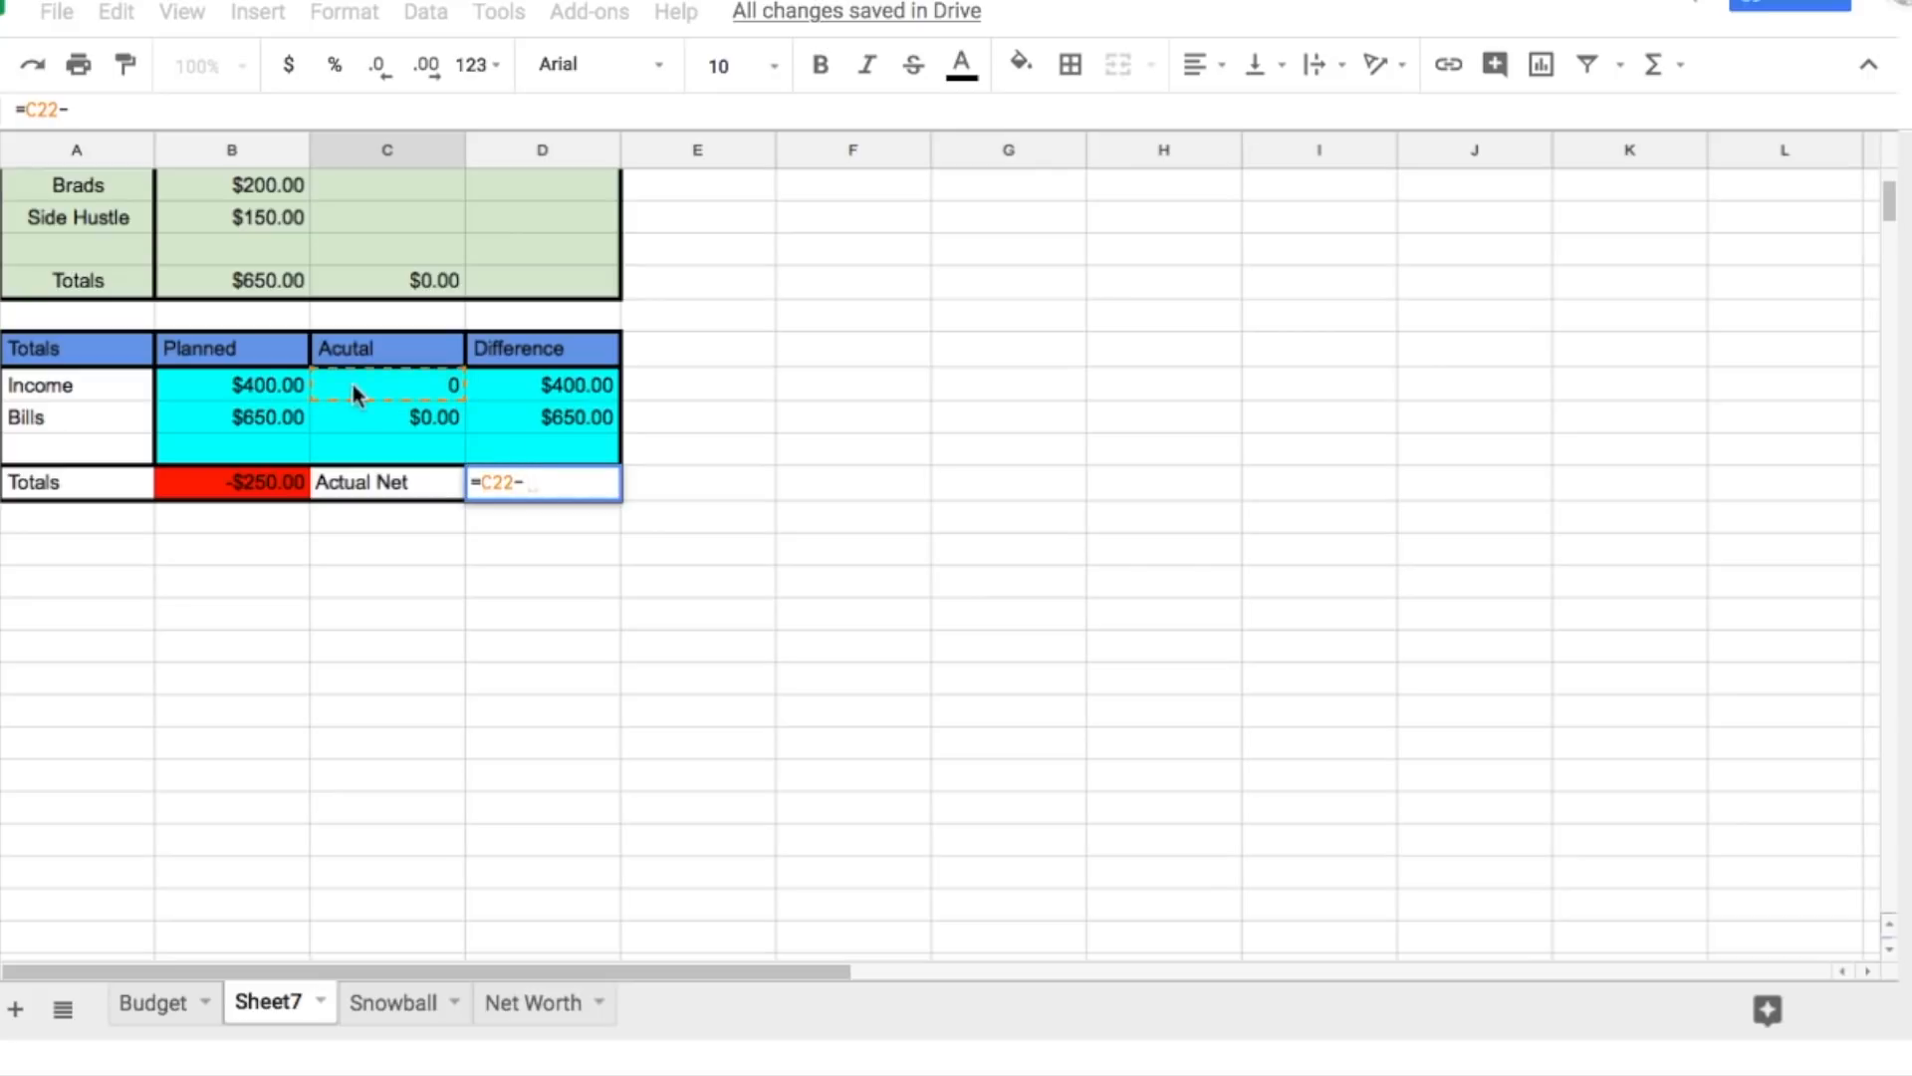
left_click(361, 421)
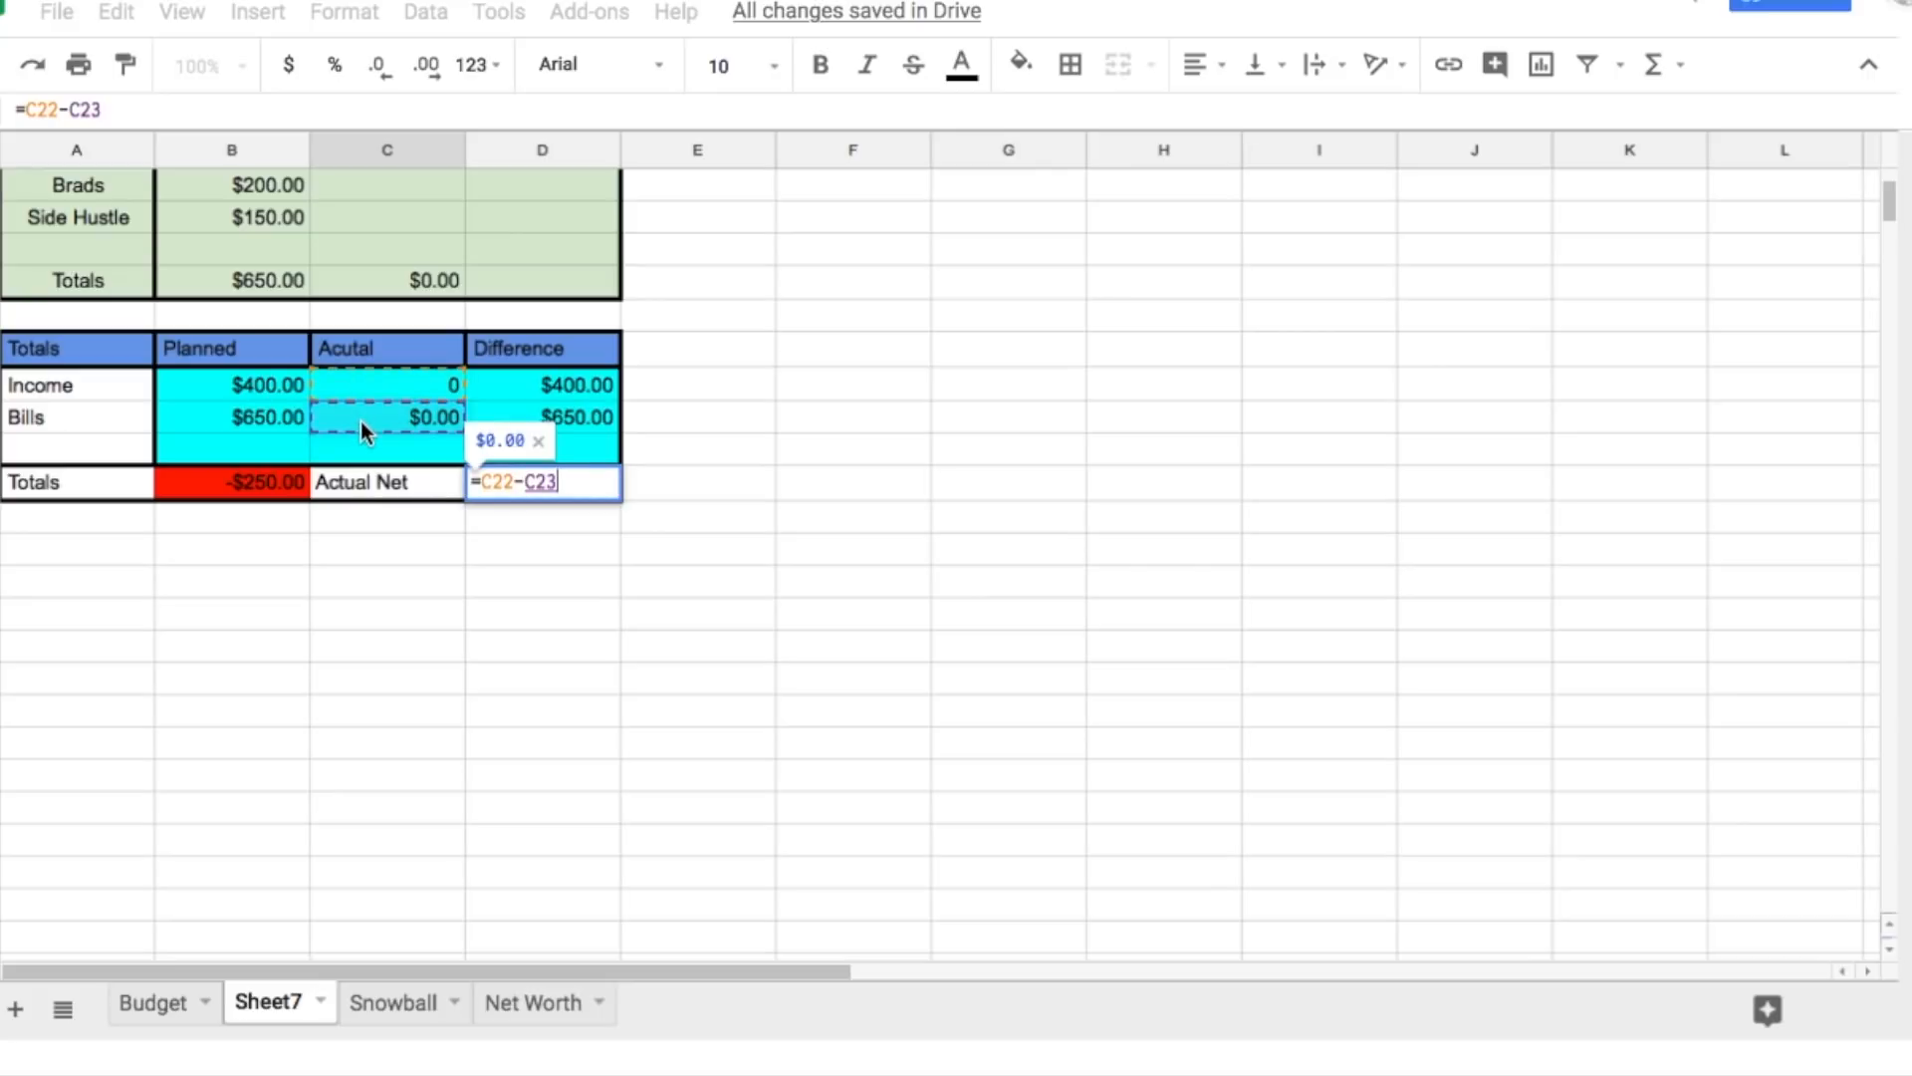
key("Return")
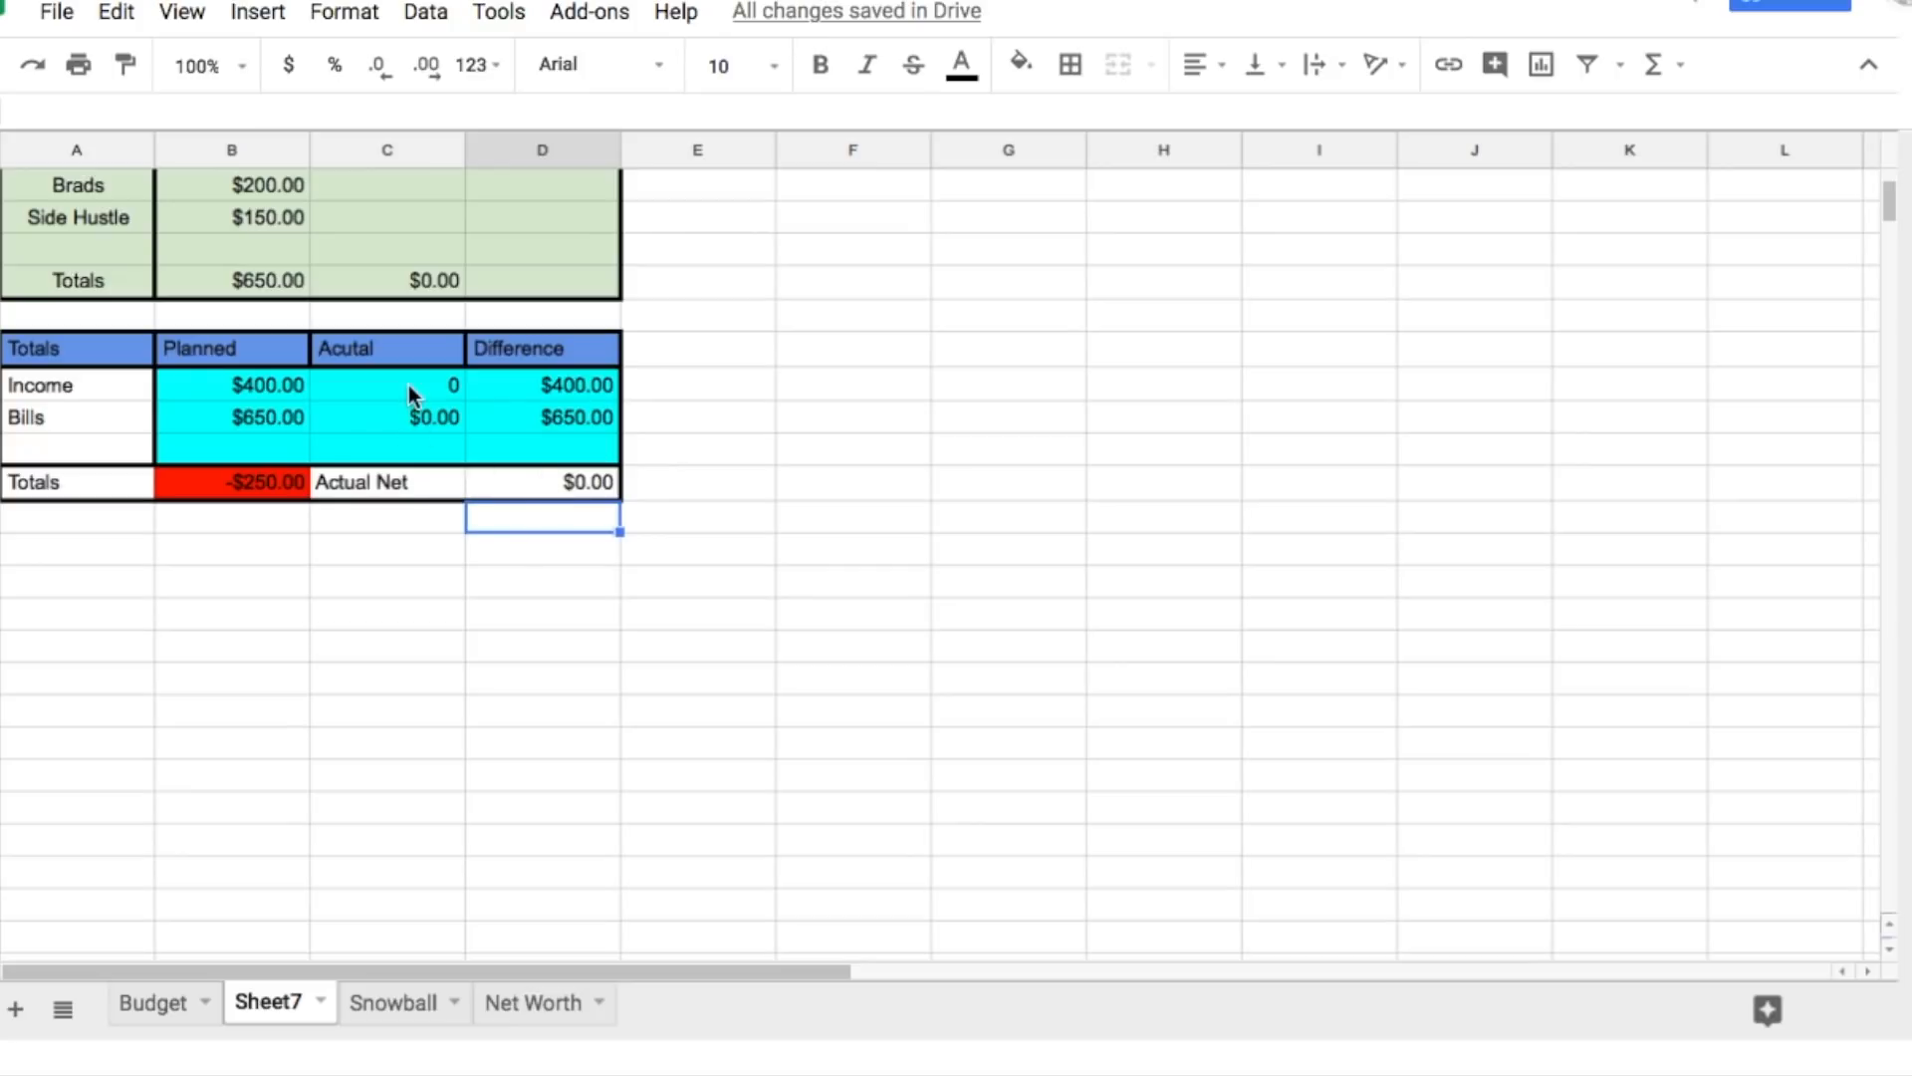
Step: Apply all borders to the bottom Totals row, cells A25:D25
left_click(221, 487)
left_click(359, 557)
left_click_drag(113, 488, 617, 482)
left_click(1070, 63)
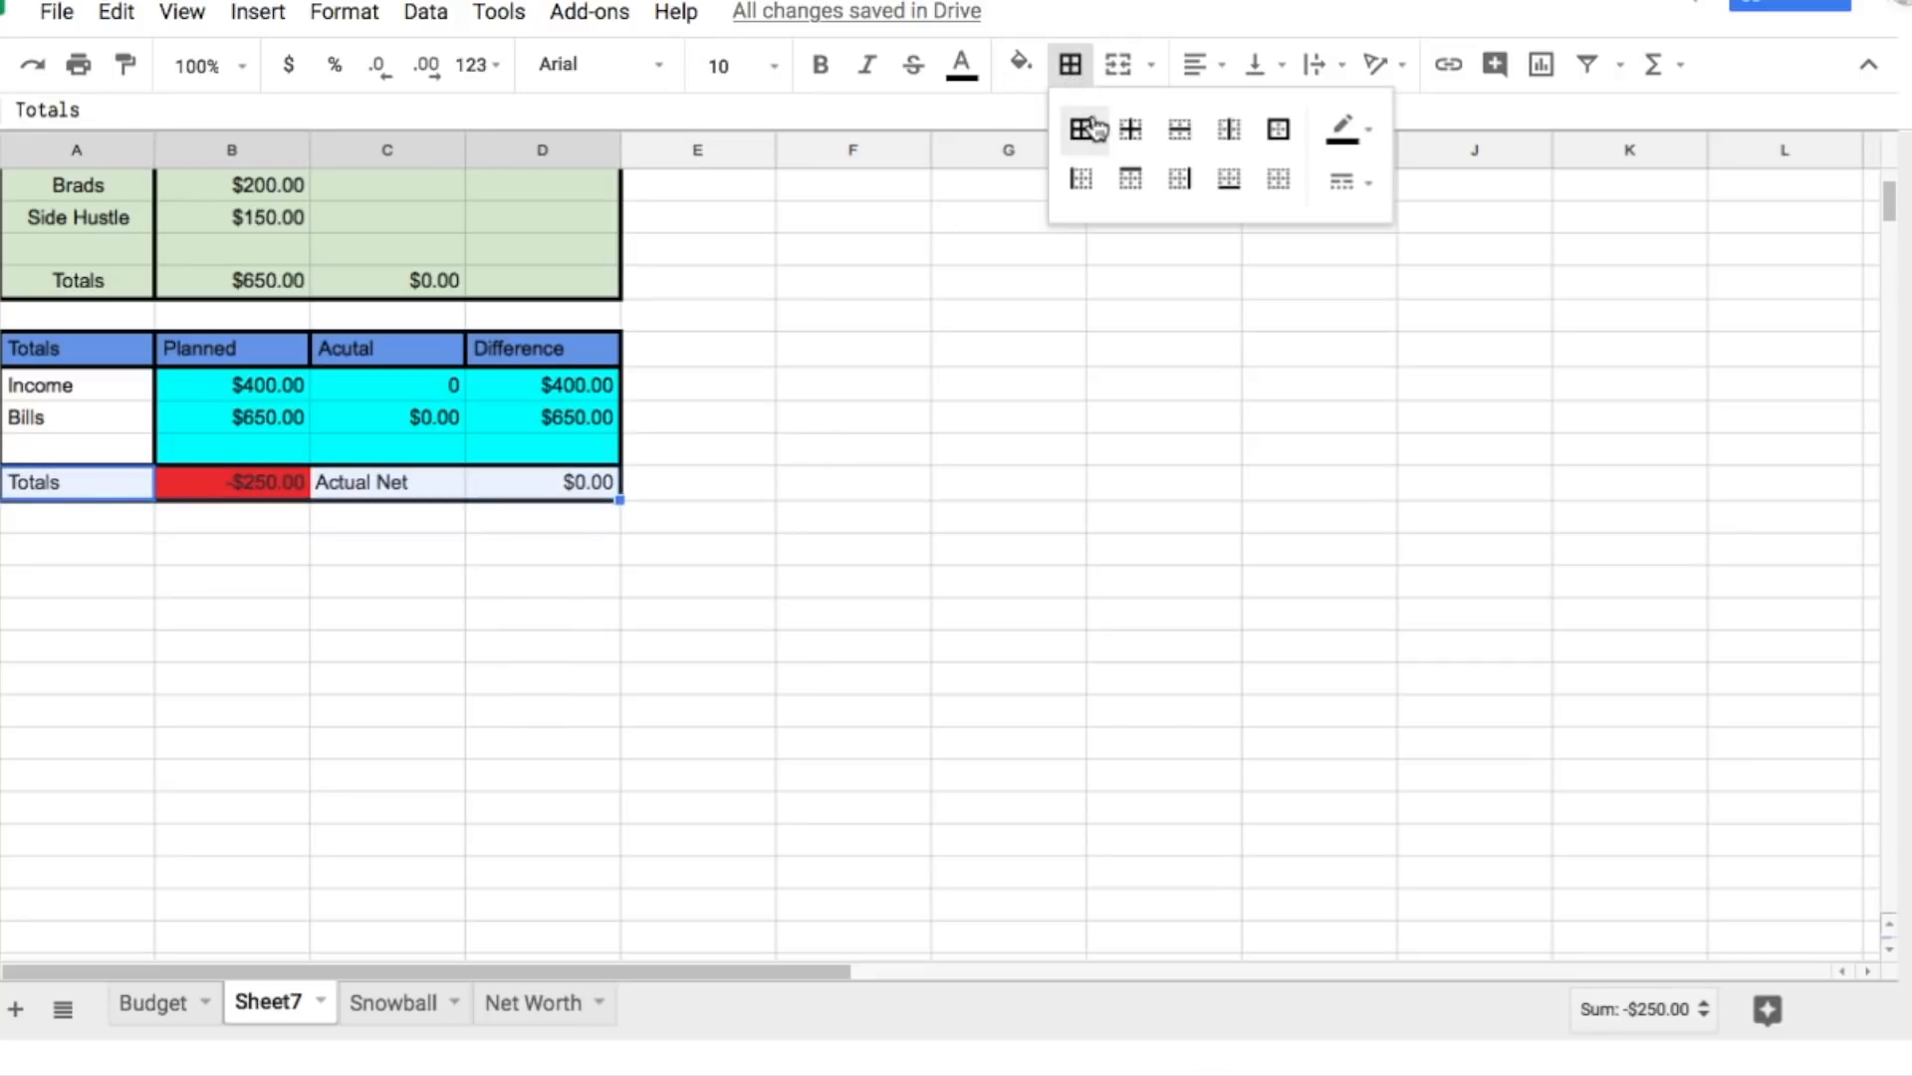
left_click(1084, 128)
left_click(1008, 383)
Step: Using the Budget sheet's spending table as reference, merge G2:K2 on Sheet7 and enter the title Spending
scroll(793, 526, "up", 5)
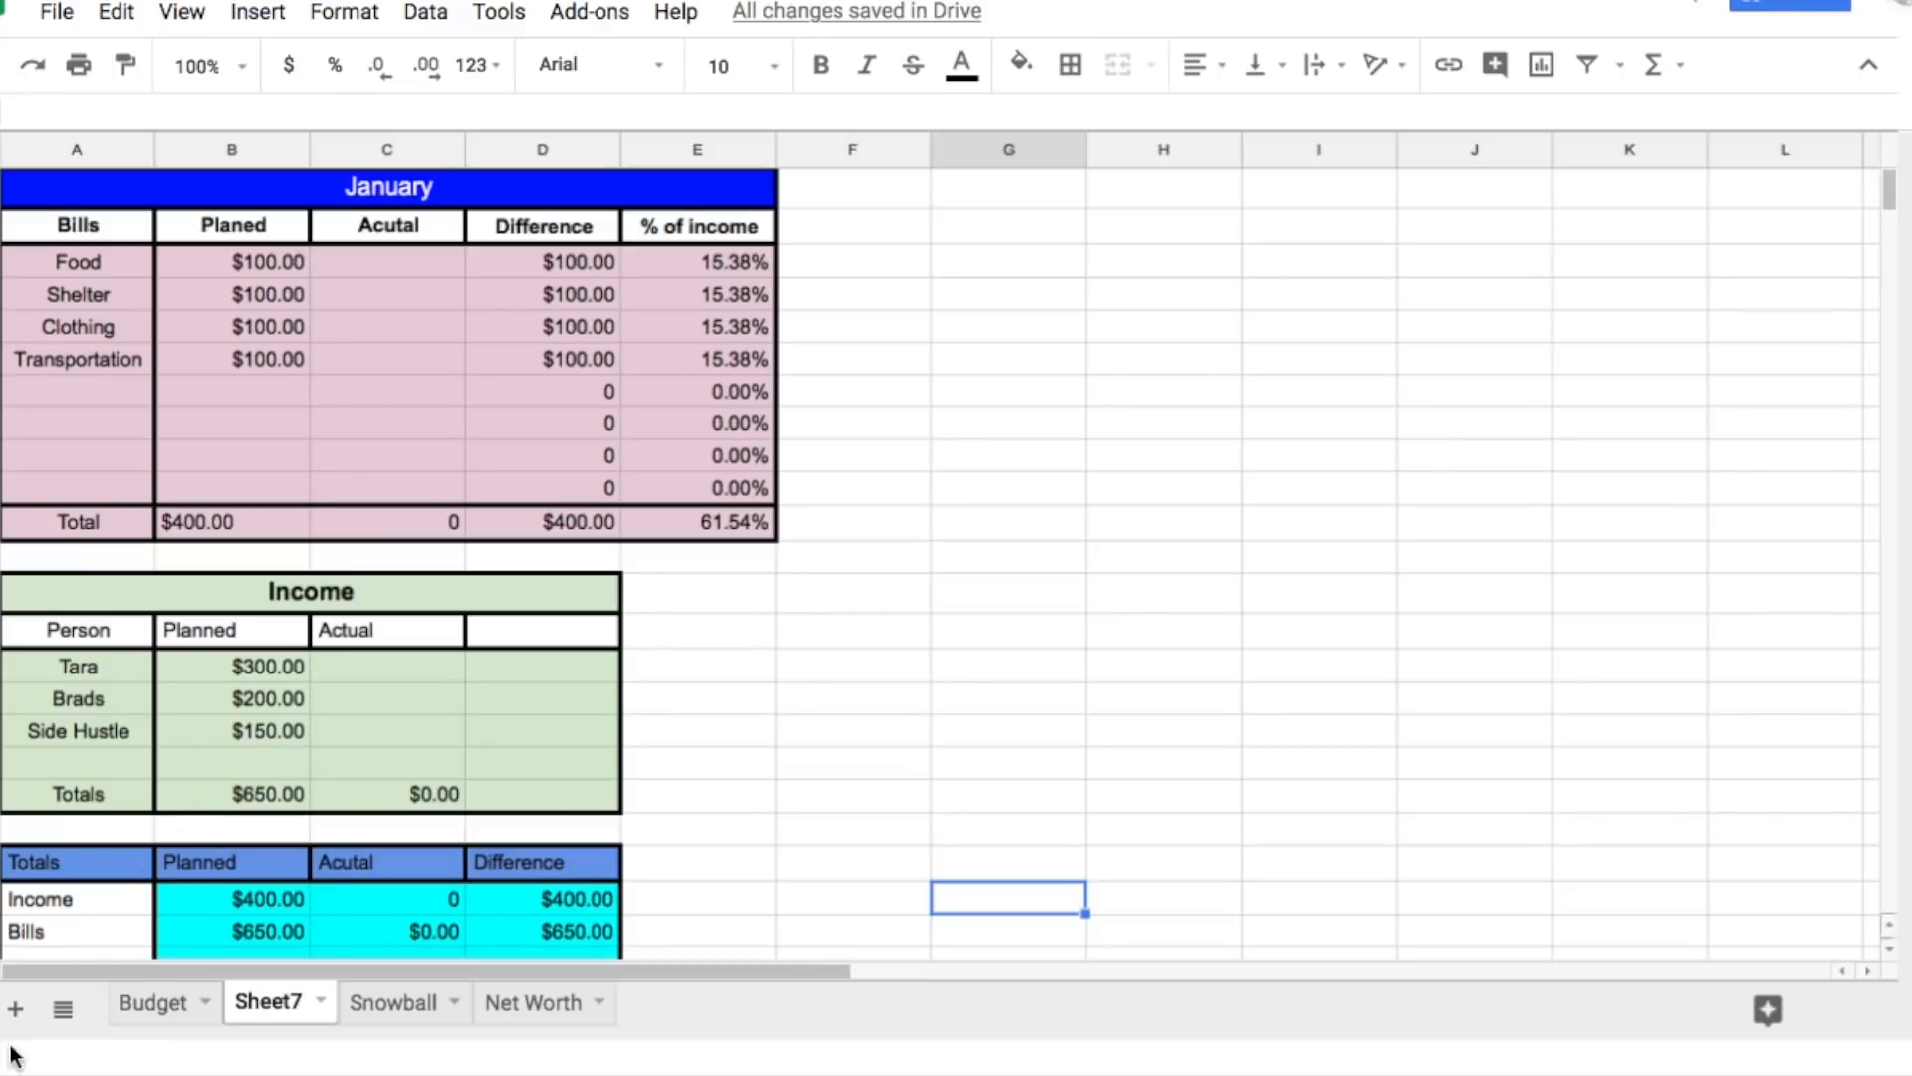
left_click(148, 1006)
scroll(996, 627, "up", 5)
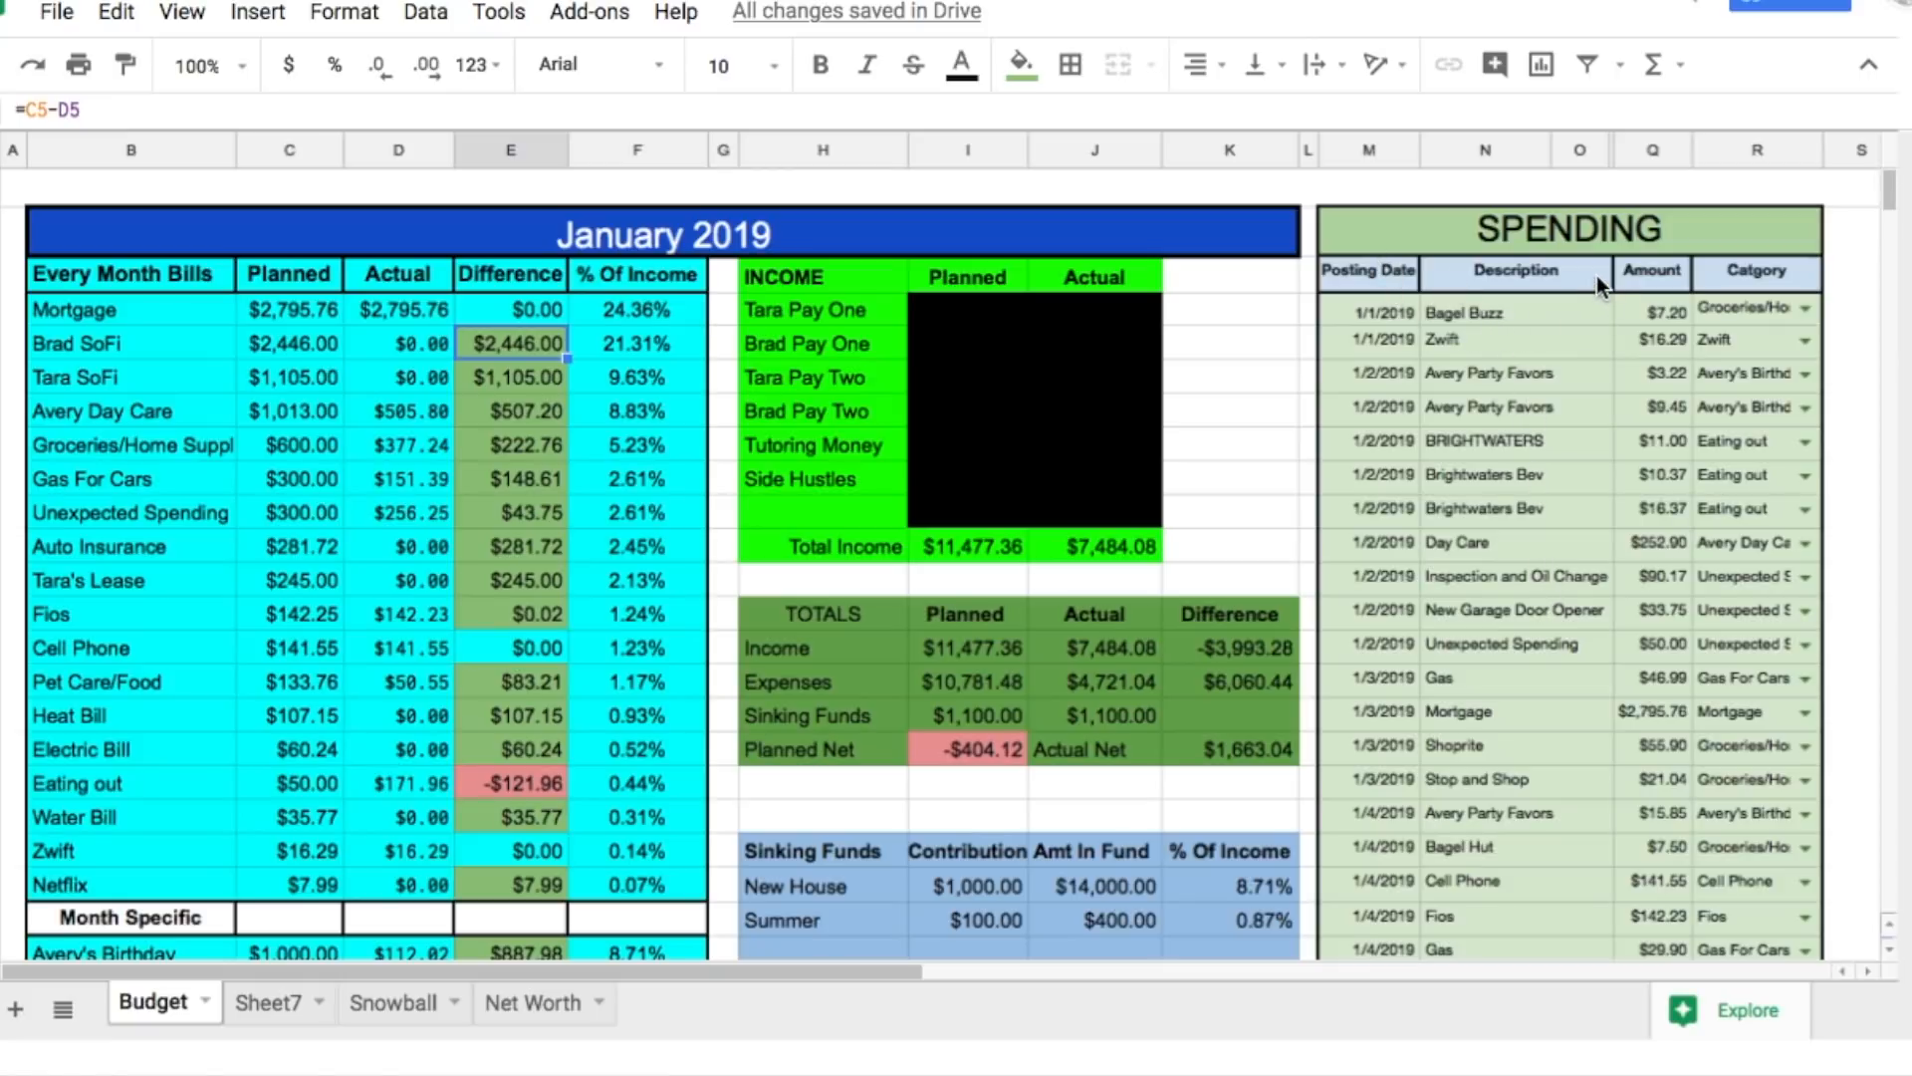
left_click(279, 1008)
left_click_drag(971, 225, 1582, 239)
left_click(1117, 66)
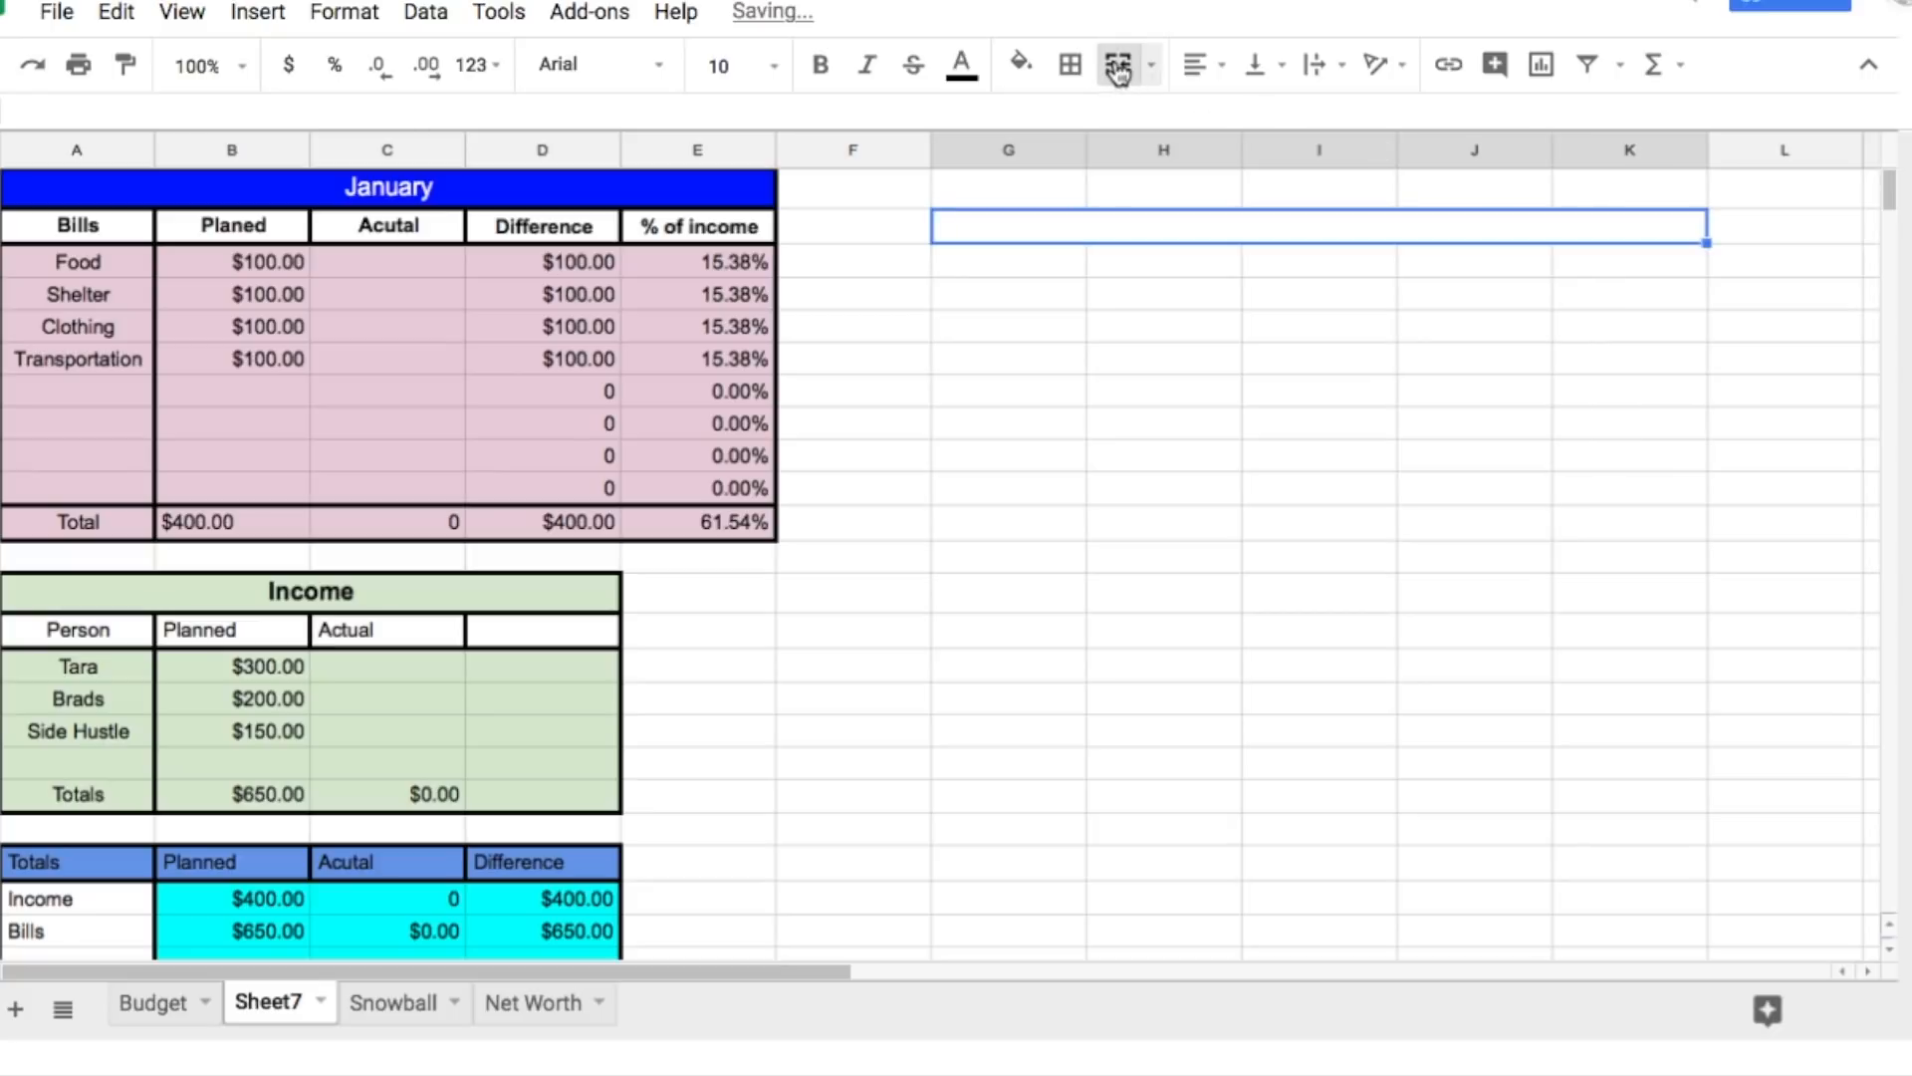
type("S")
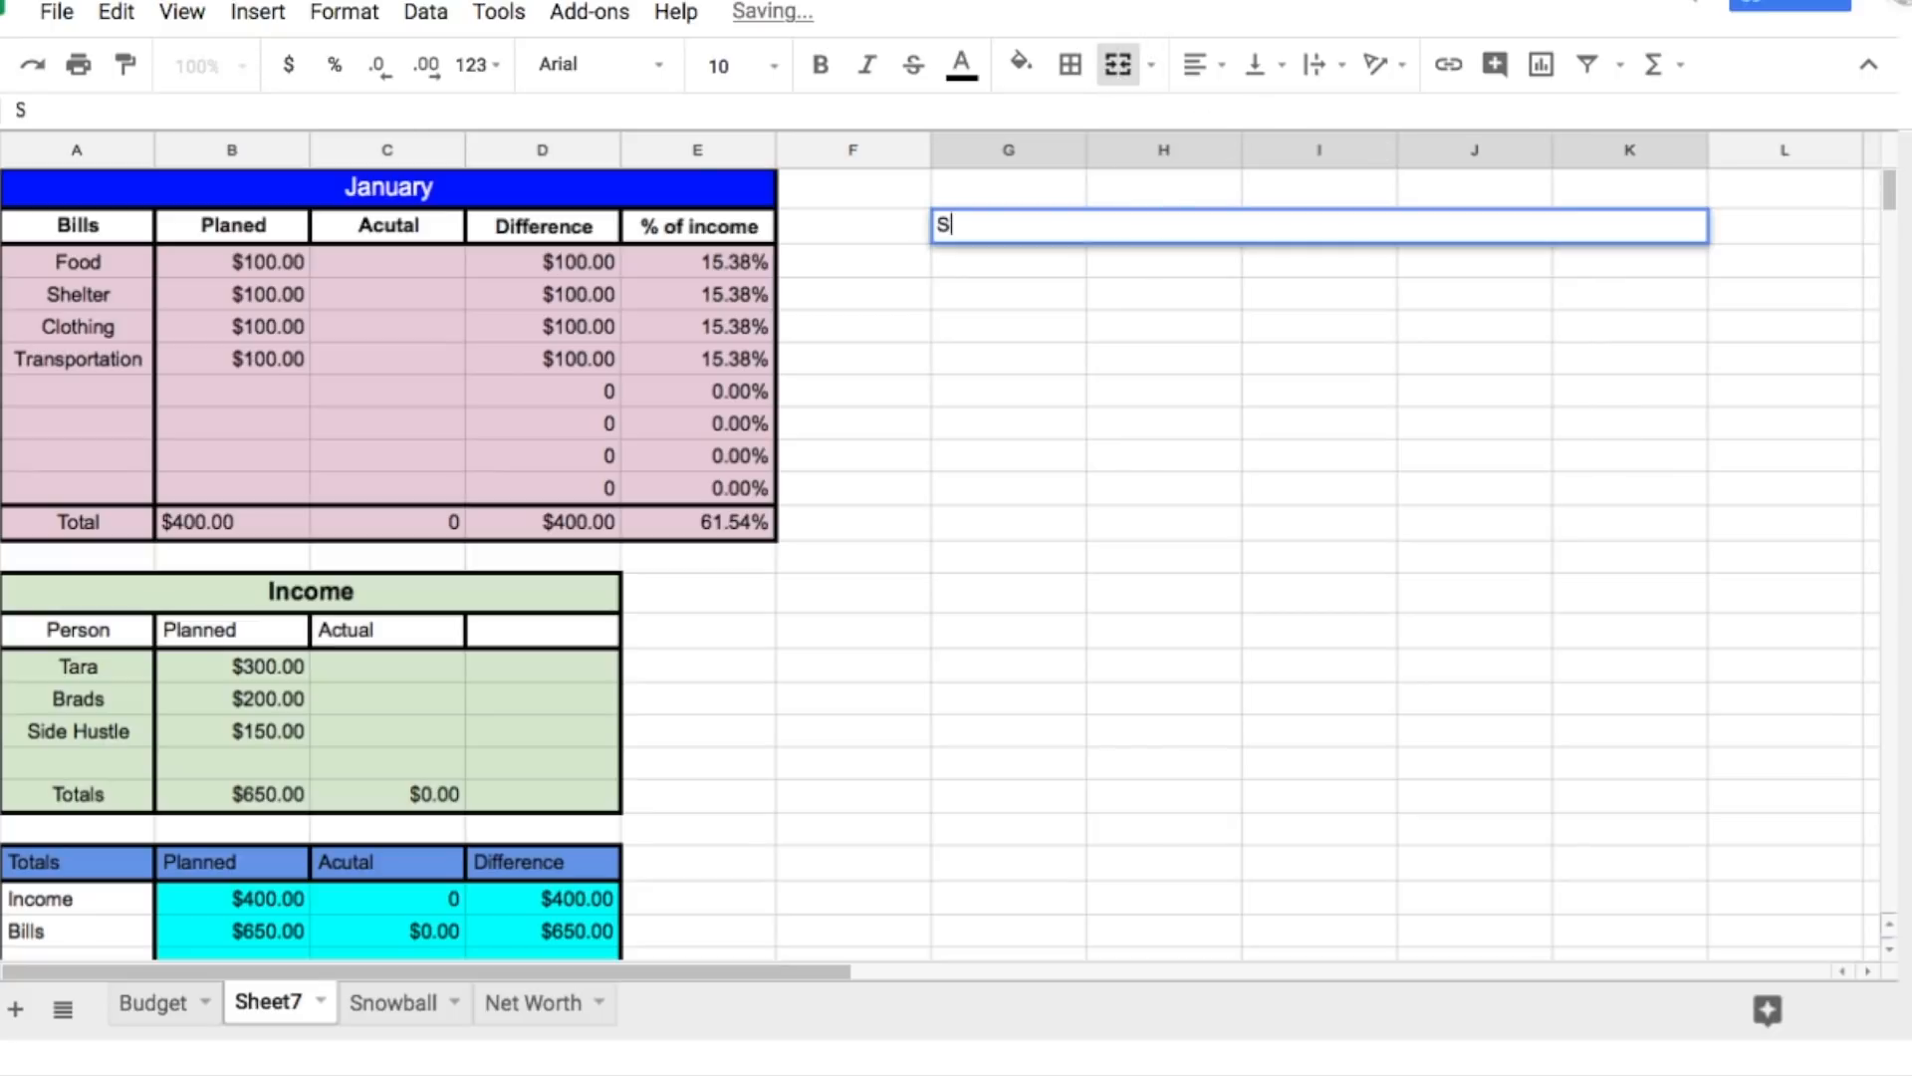
type("pending")
Step: Center the Spending title, make it bold and set its font size to 12
left_click(1200, 65)
left_click(1249, 115)
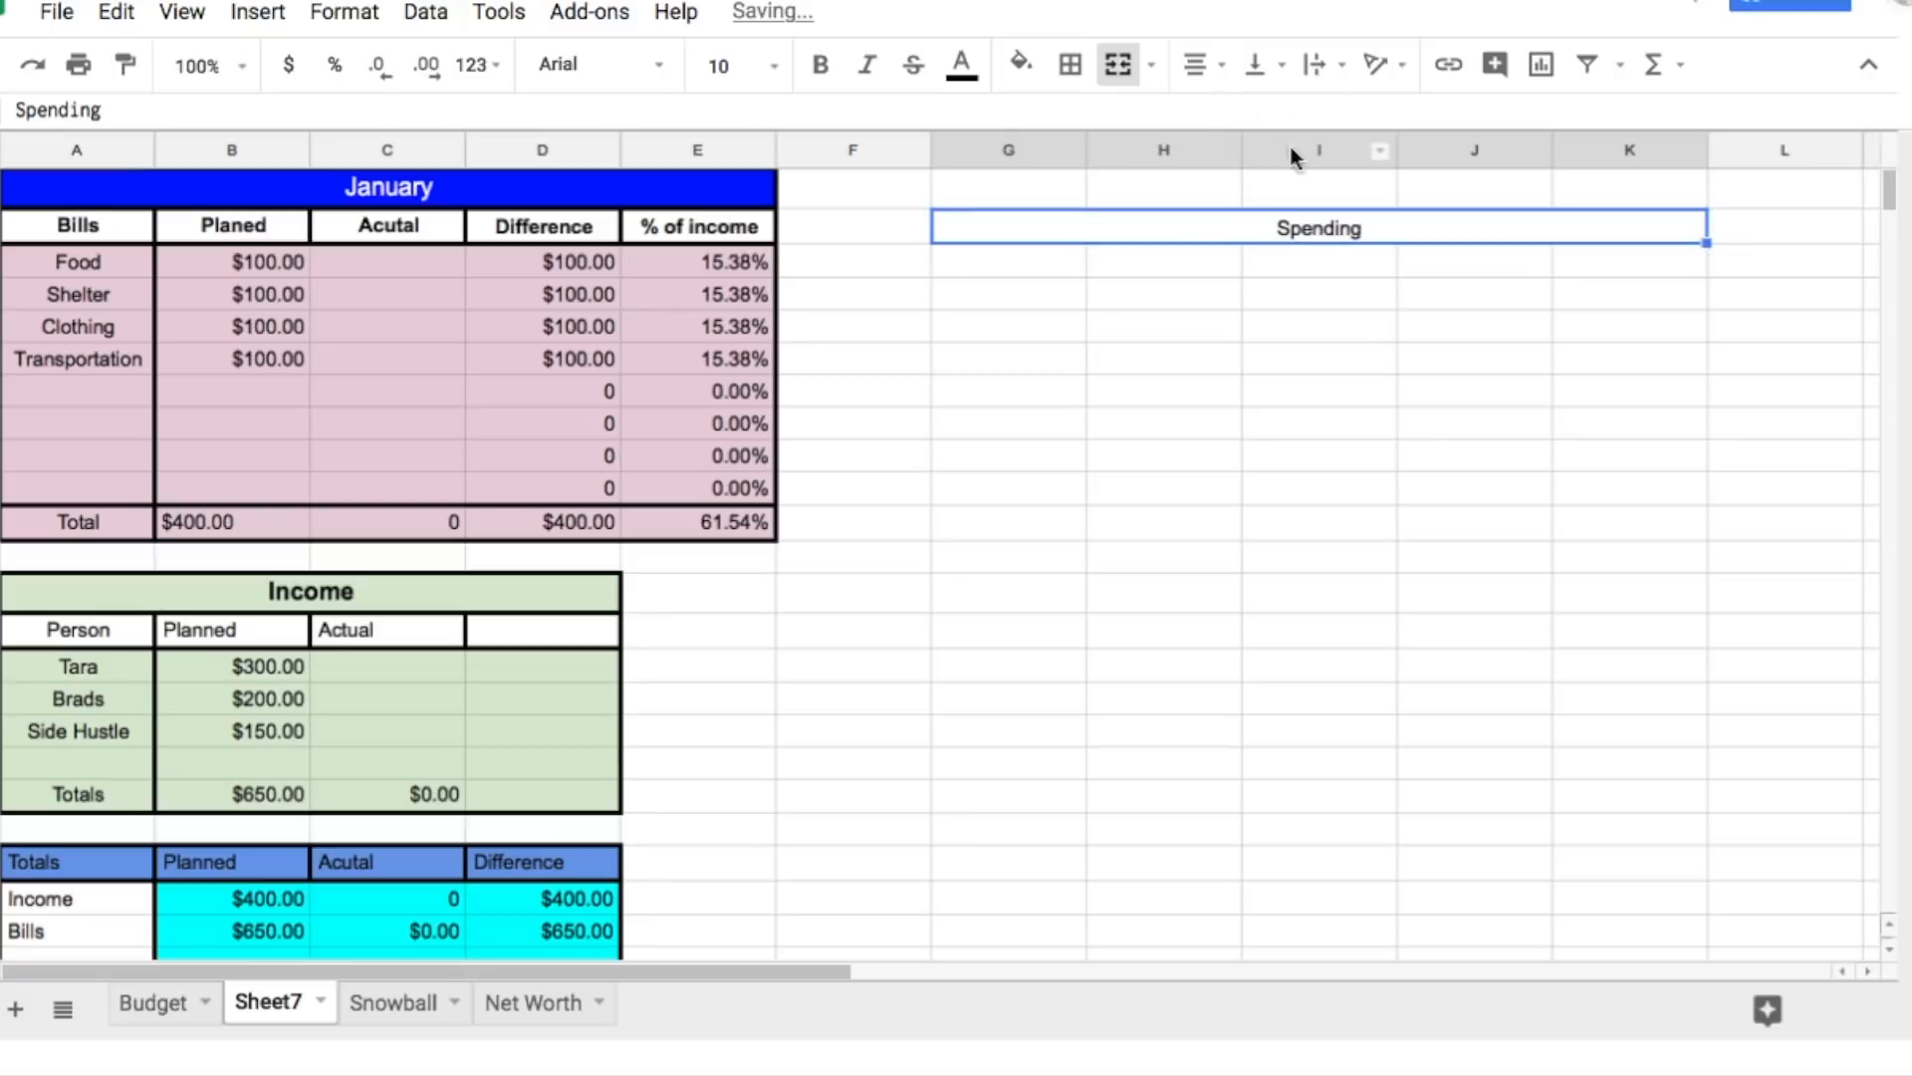
left_click(823, 66)
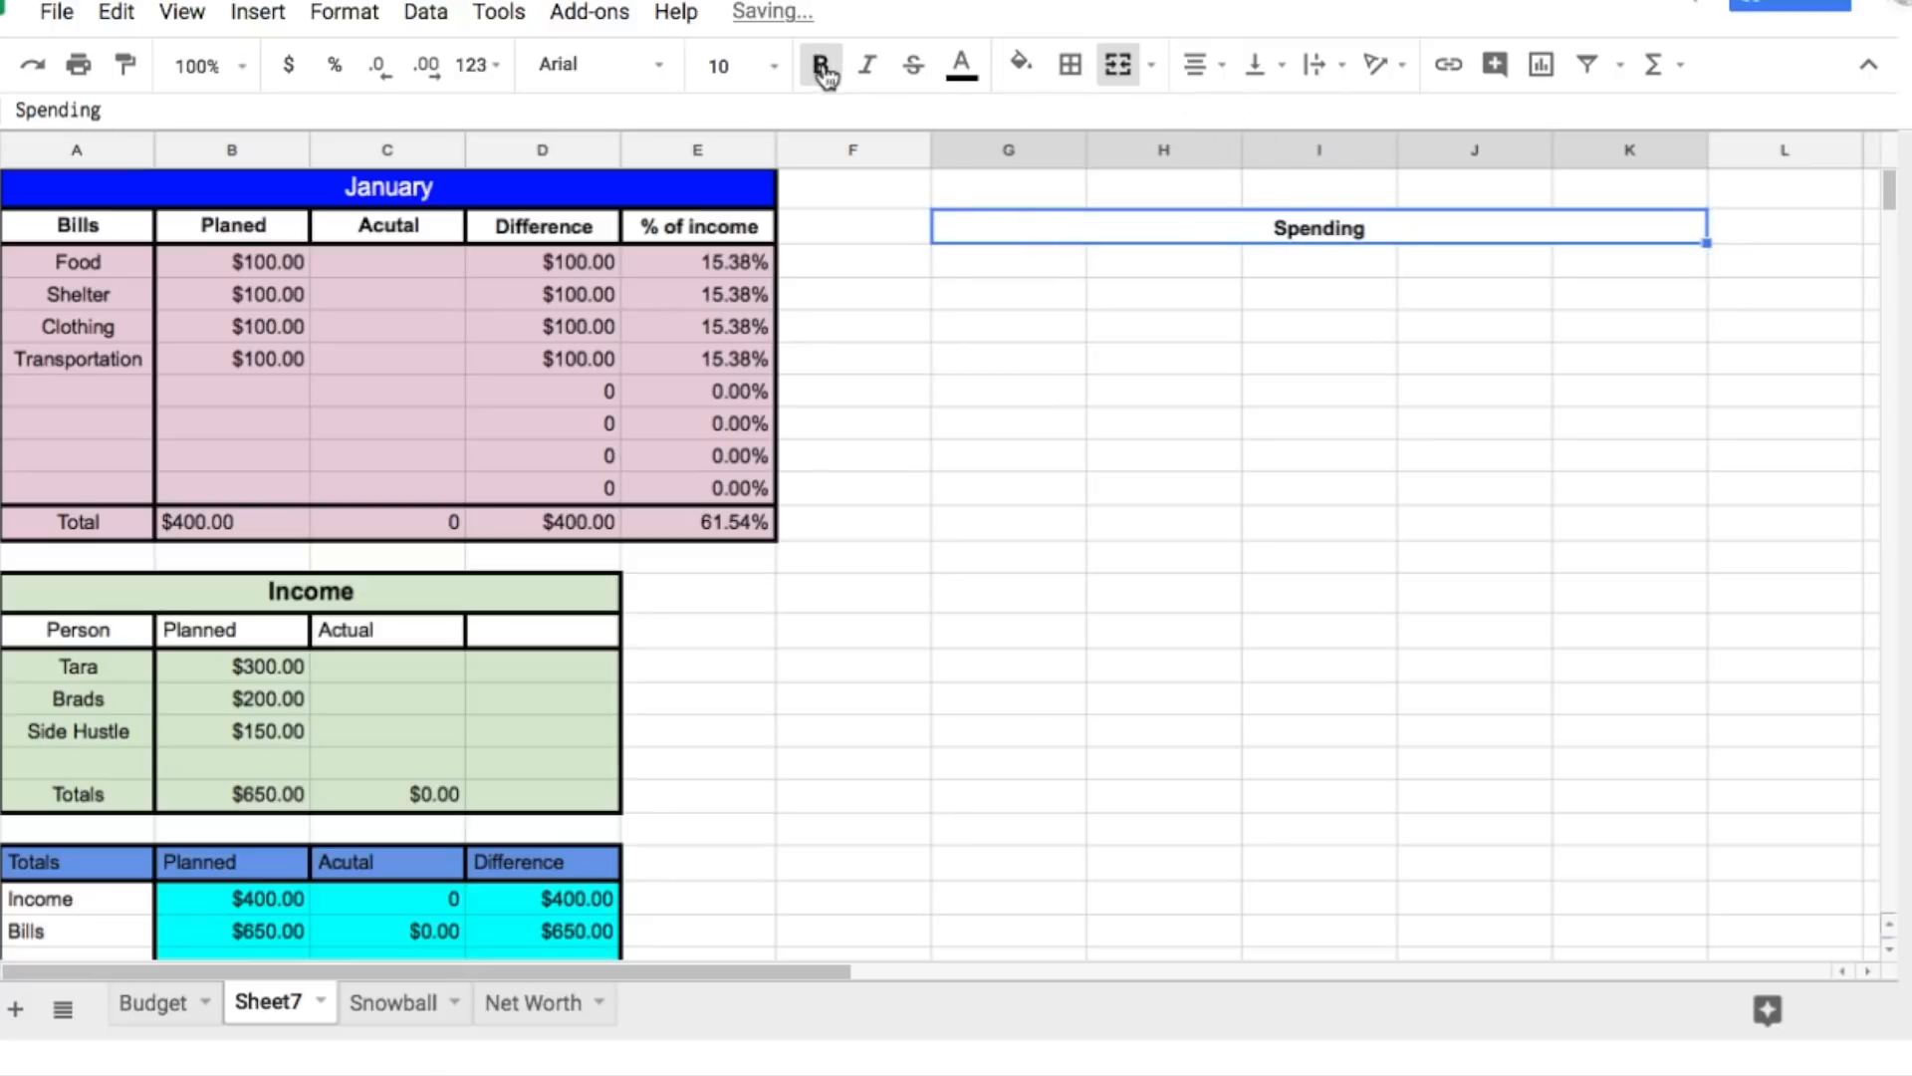
left_click(767, 66)
left_click(768, 372)
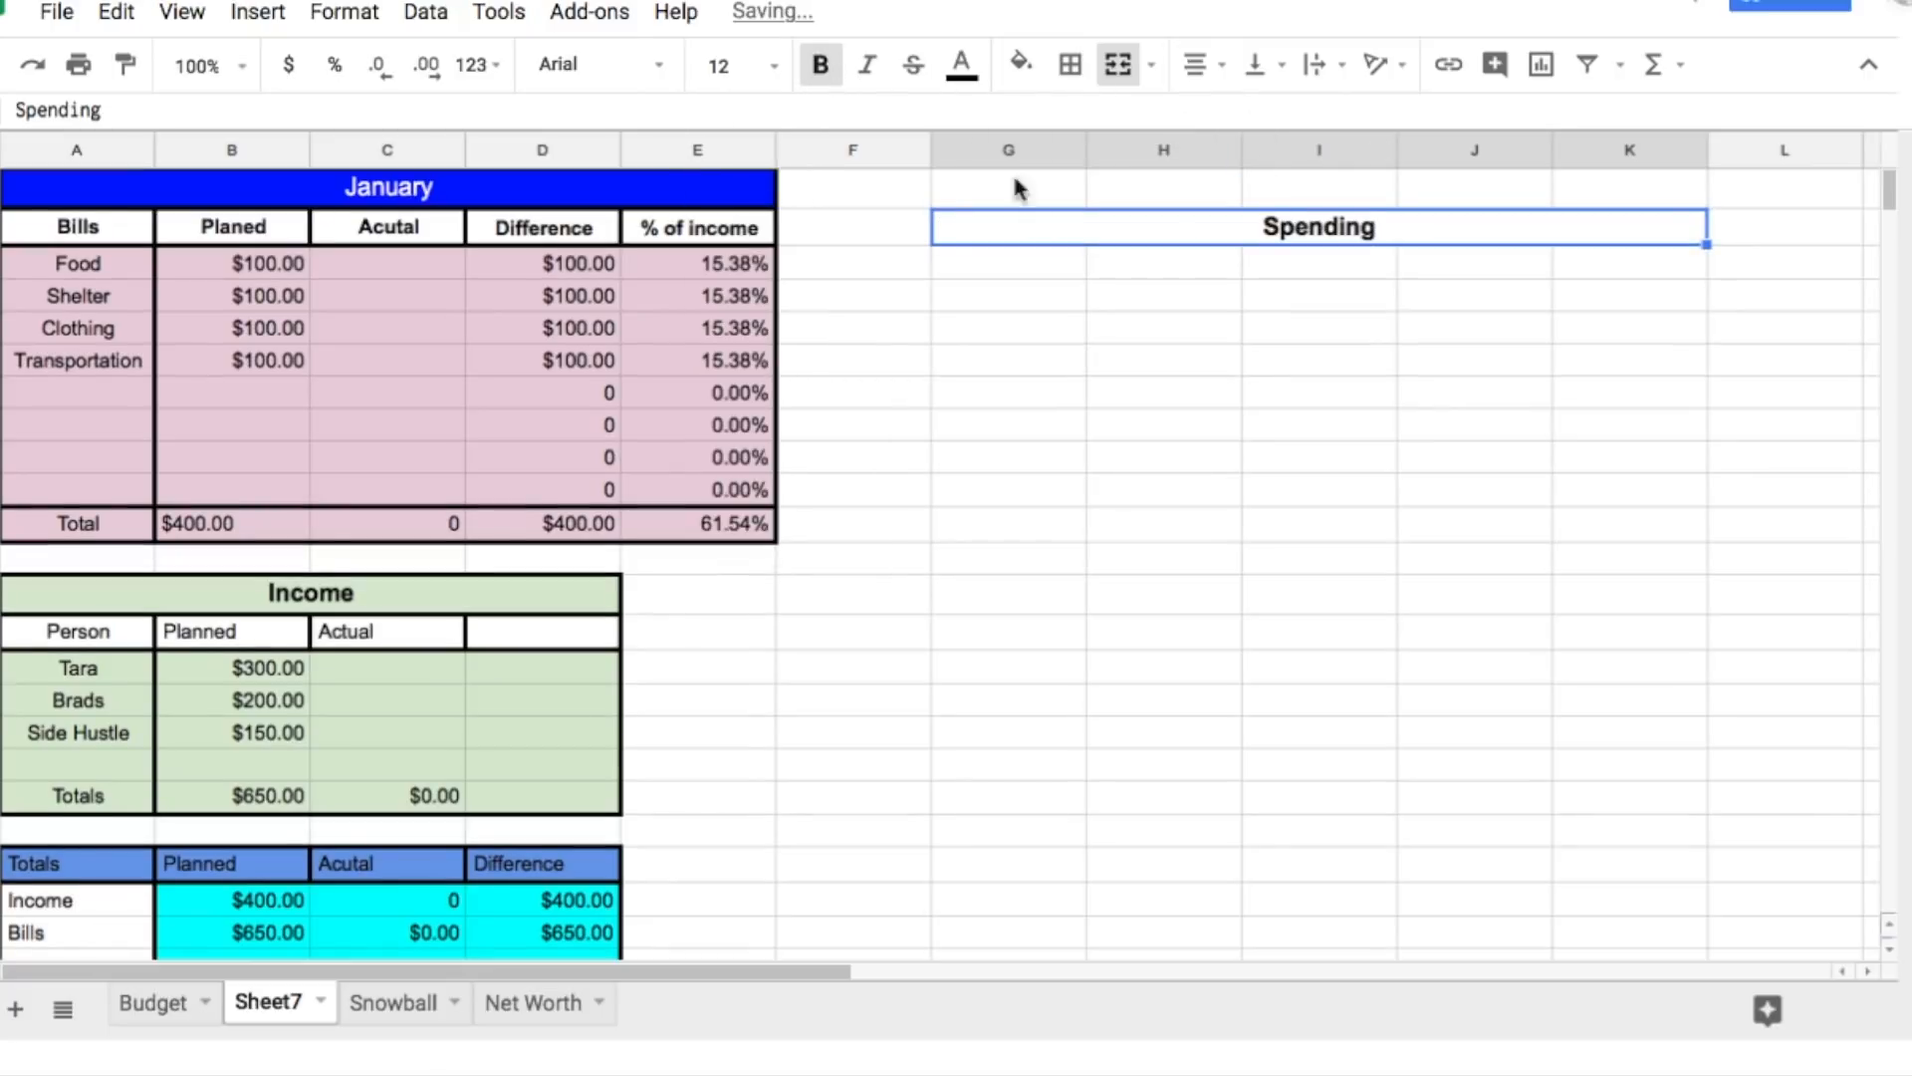
Step: Fill the Spending title cell with light yellow and give it an outer border
left_click(1020, 64)
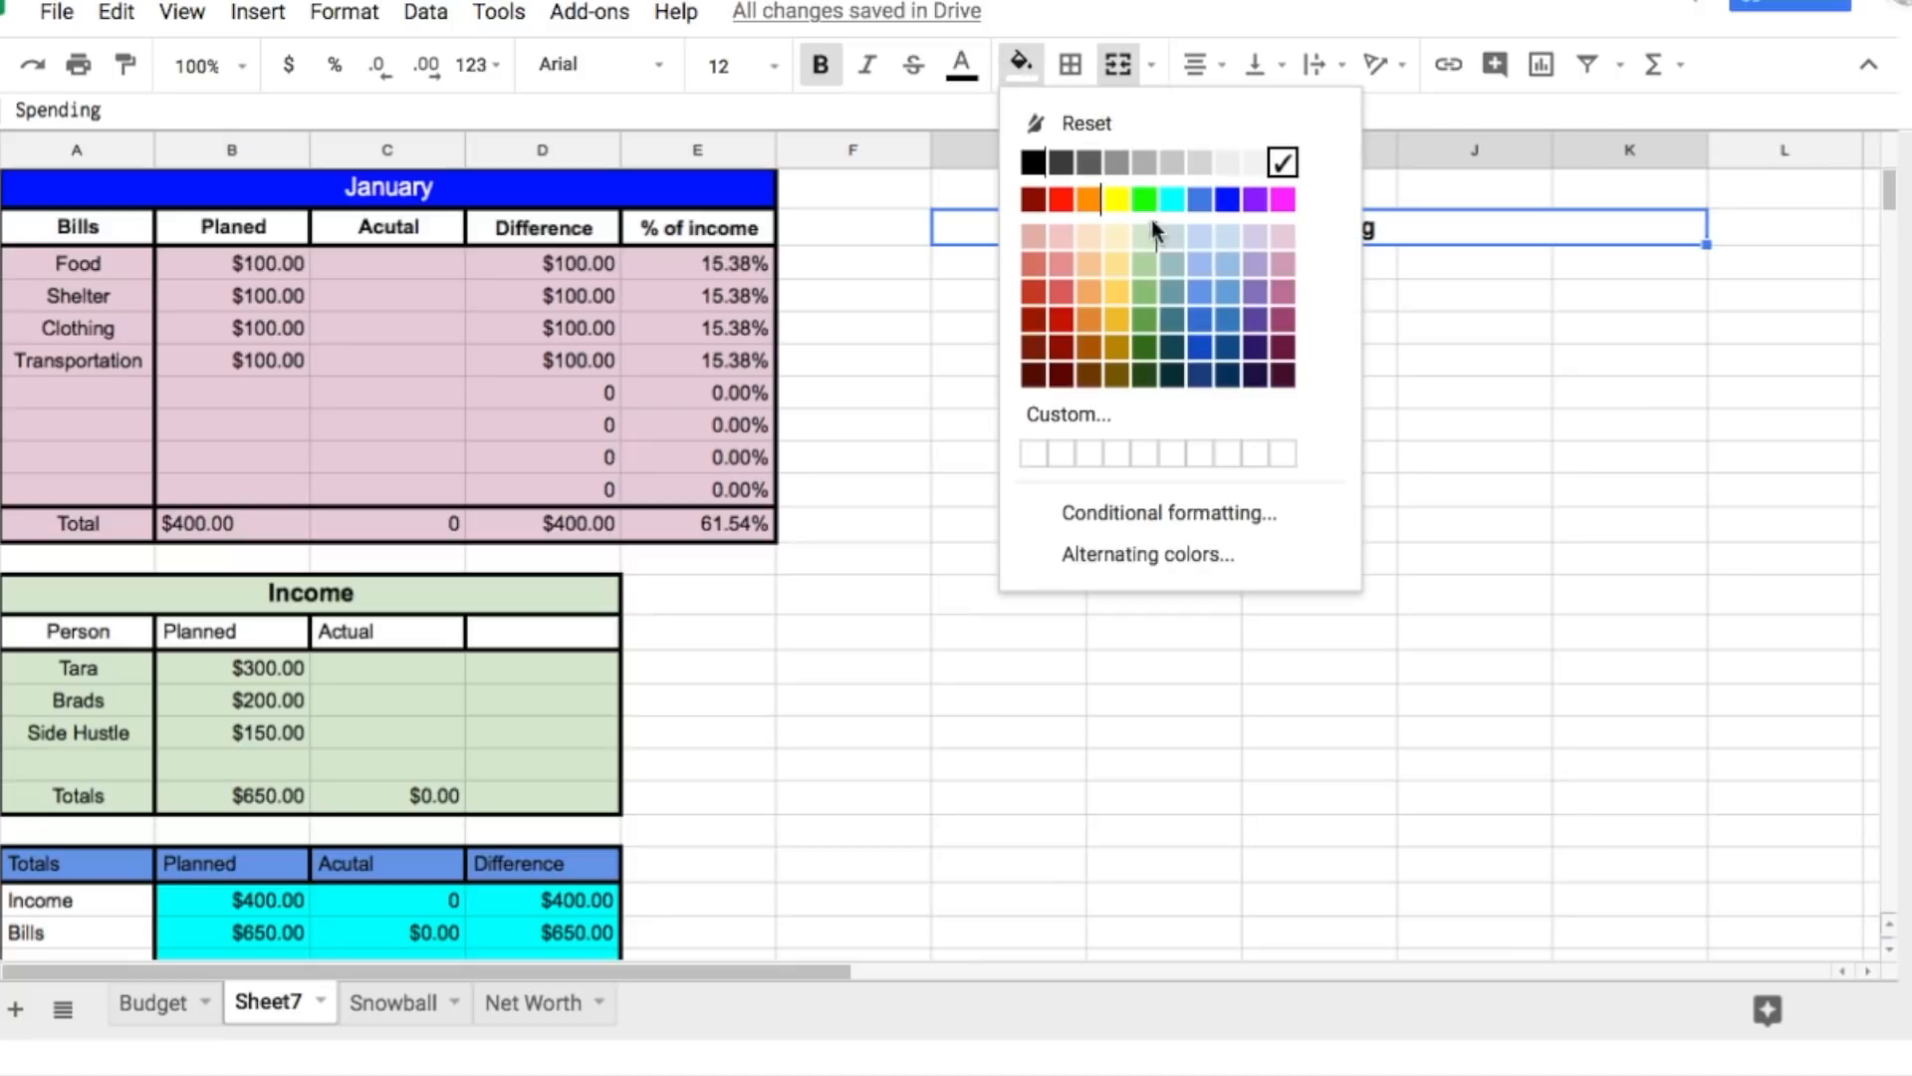
left_click(1117, 235)
left_click(1569, 364)
left_click(1329, 214)
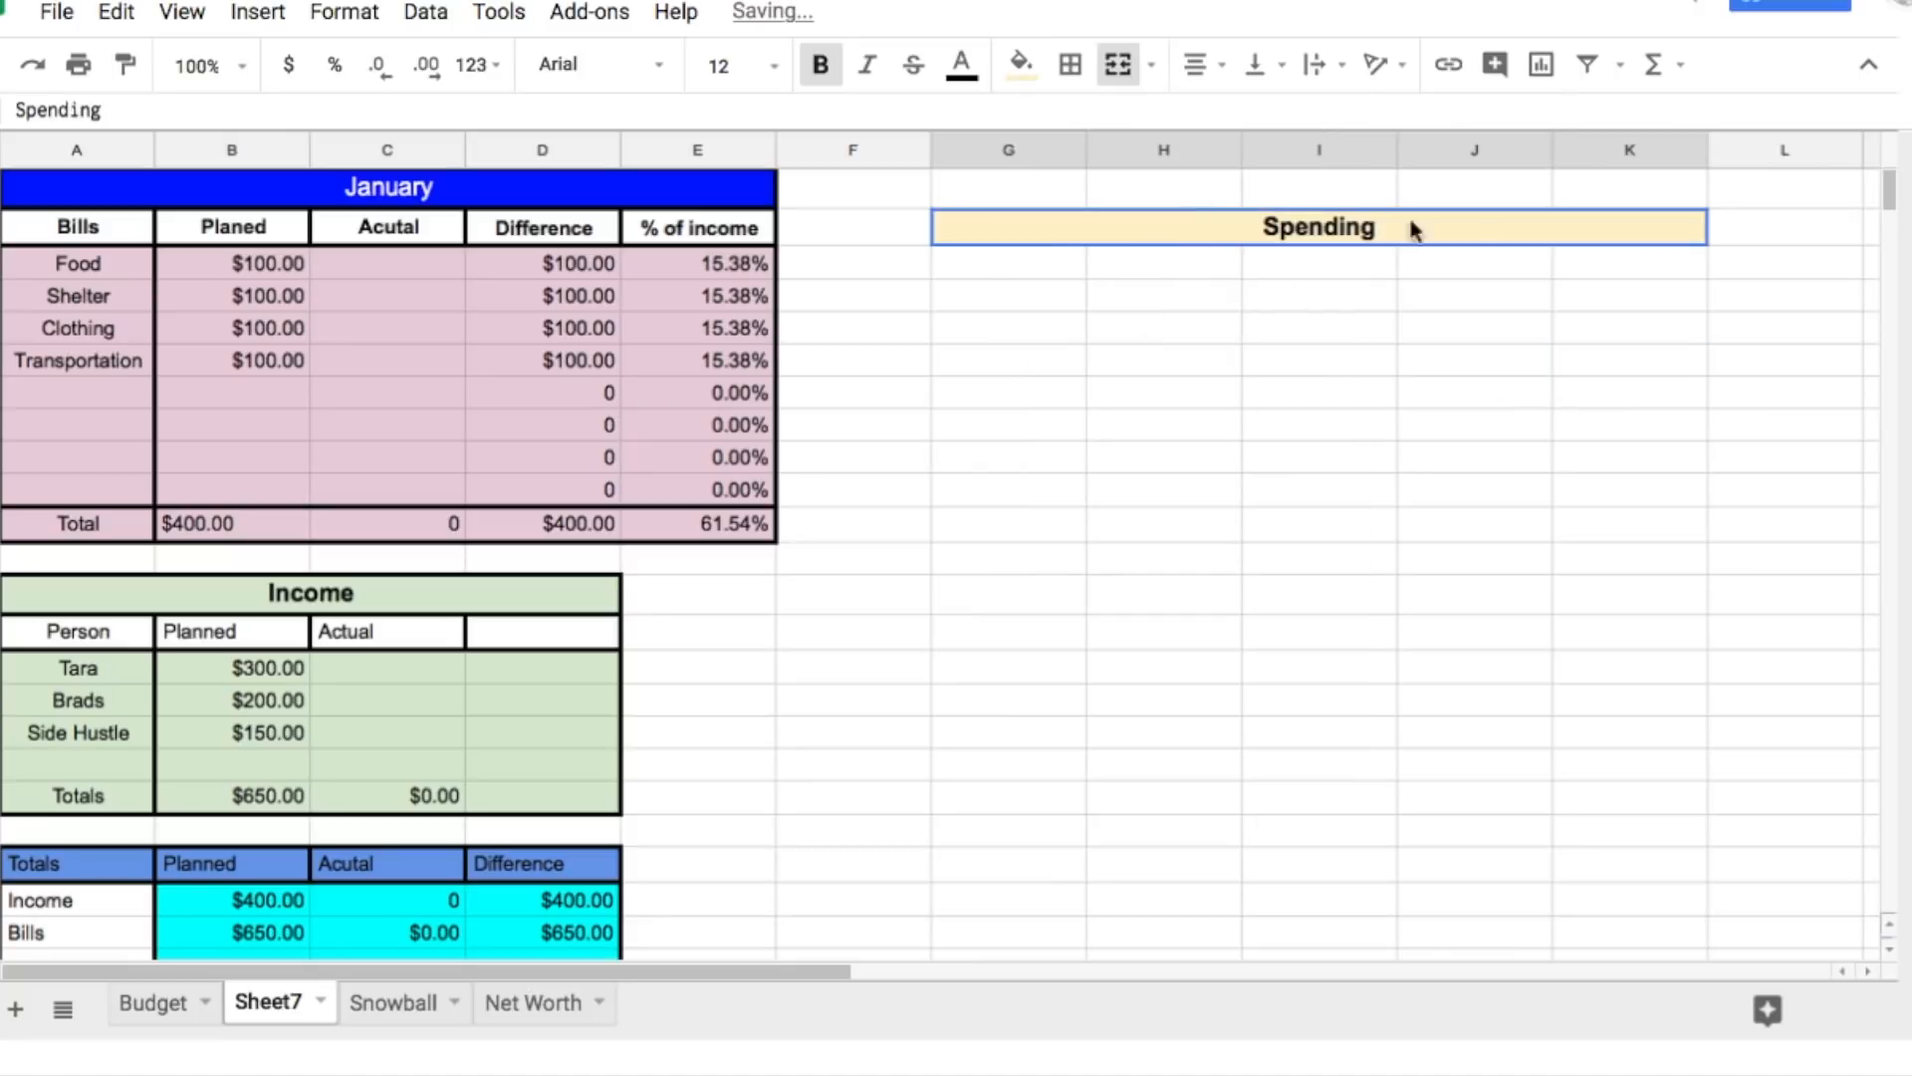
left_click(1084, 80)
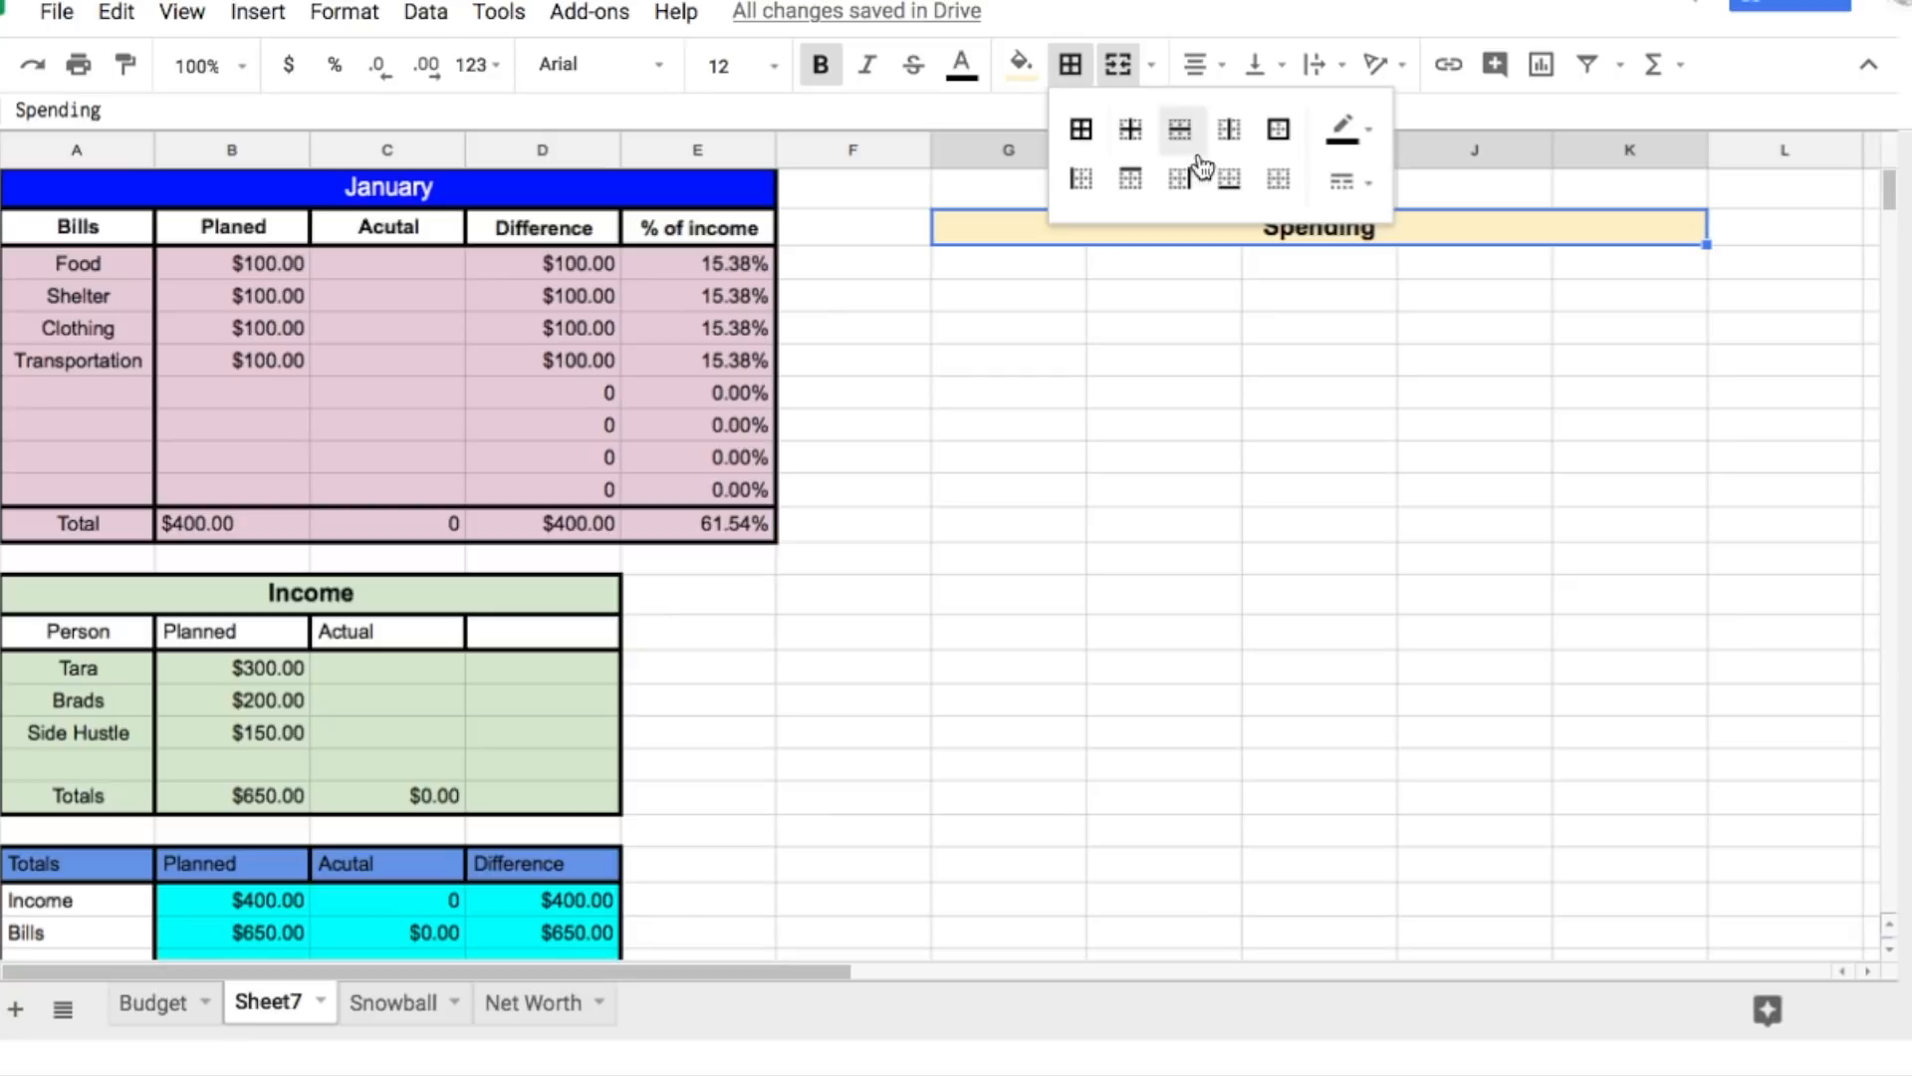
left_click(1279, 130)
Step: Apply all borders to the row beneath the Spending title, cells G3:K3
left_click_drag(1072, 271, 1683, 267)
left_click(1064, 65)
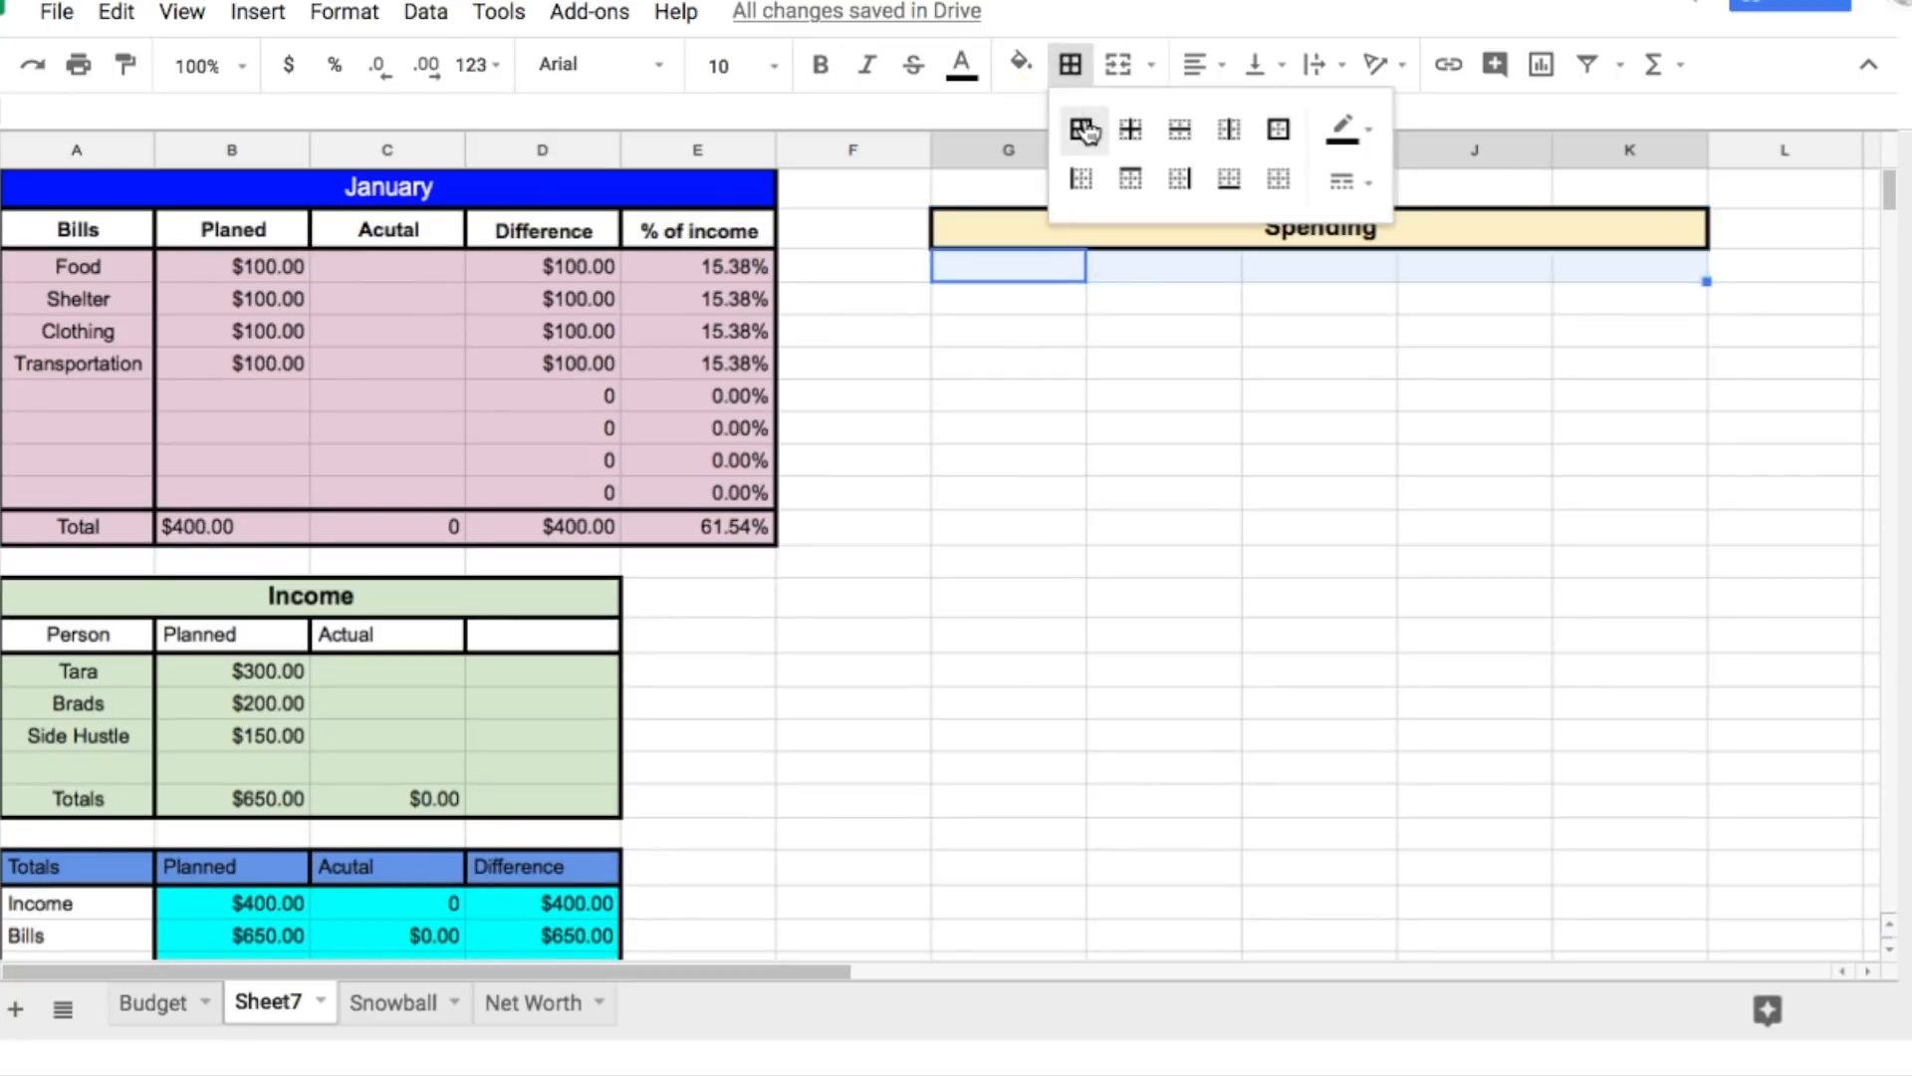
left_click(1081, 129)
Step: Compare with the Budget sheet's spending columns and merge H3:I3 on Sheet7 into one wide header cell
left_click(157, 1004)
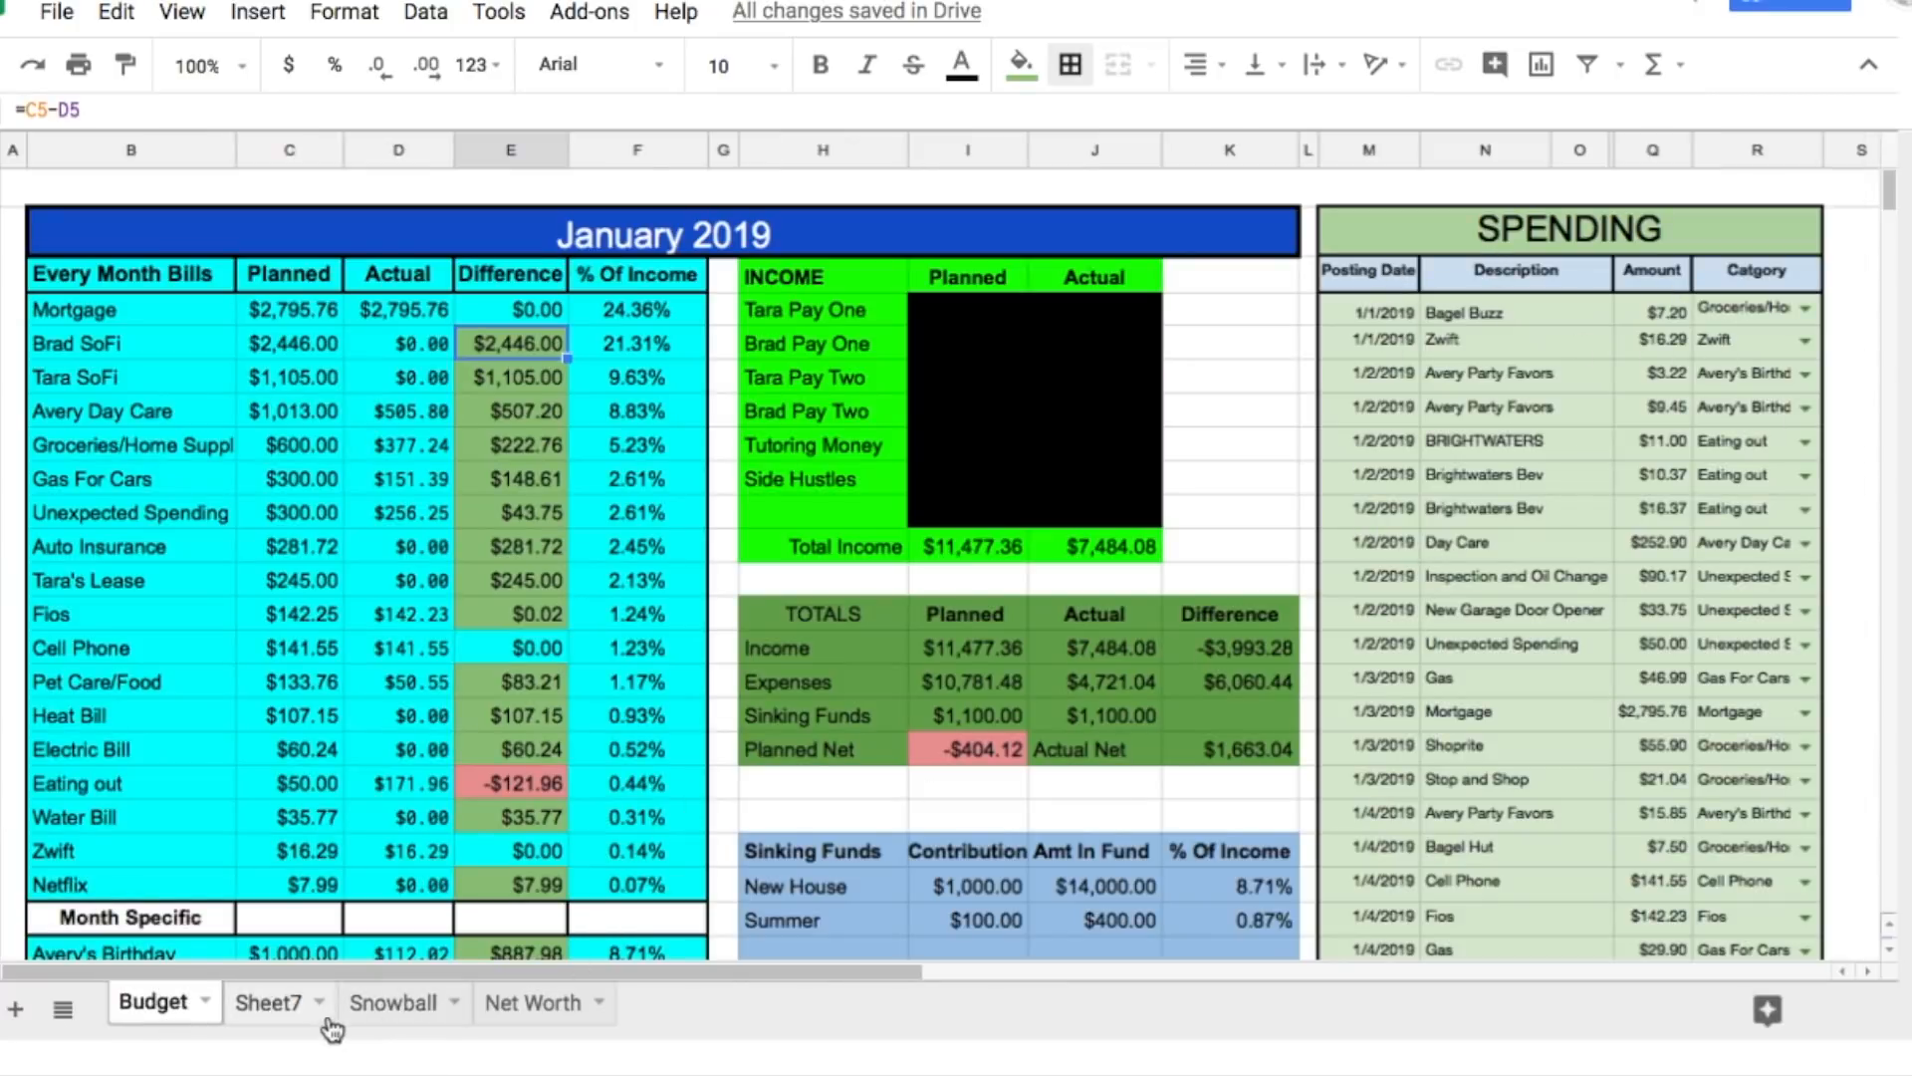
left_click(289, 1002)
left_click(1311, 370)
left_click_drag(1186, 273, 1309, 273)
left_click(1118, 64)
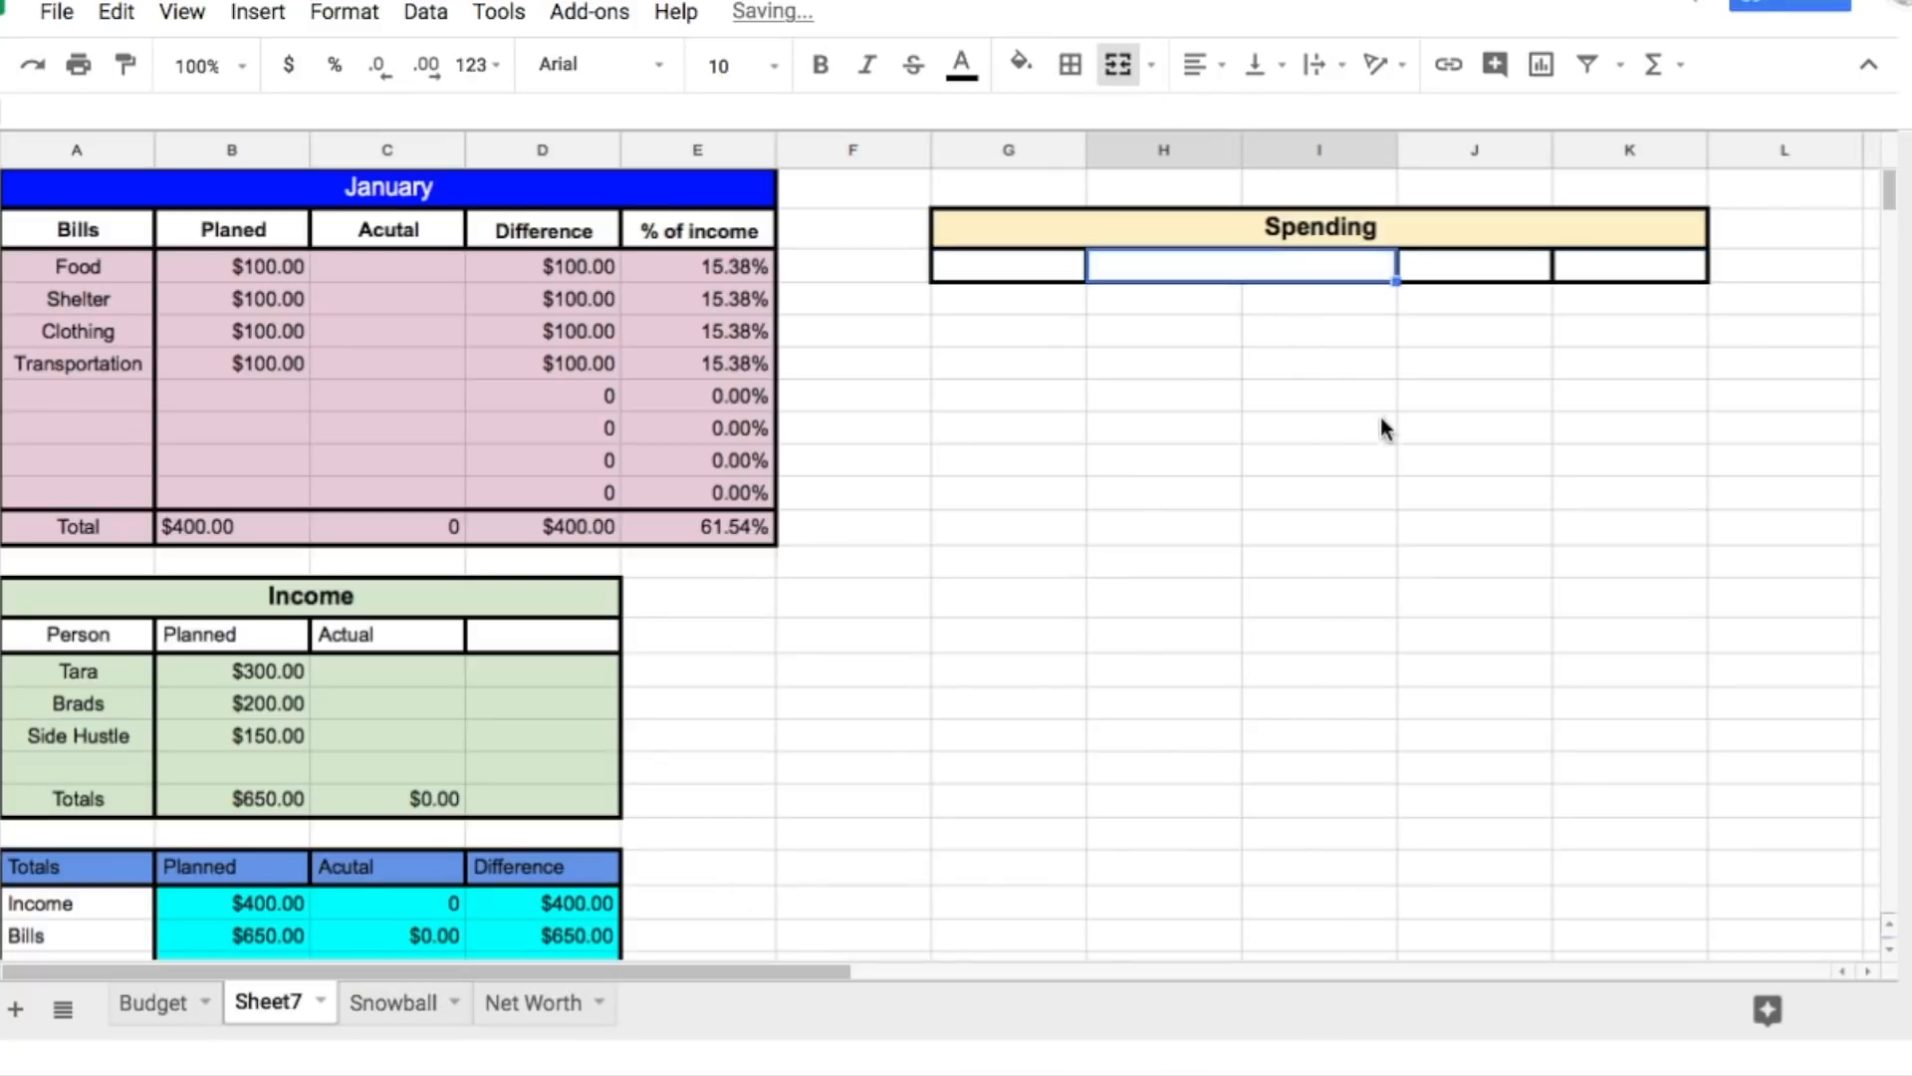
left_click(1387, 427)
Step: Merge H4:I4 and H5:I5 beneath the wide header cell and try to extend the merge down the column
left_click_drag(1198, 305, 1303, 299)
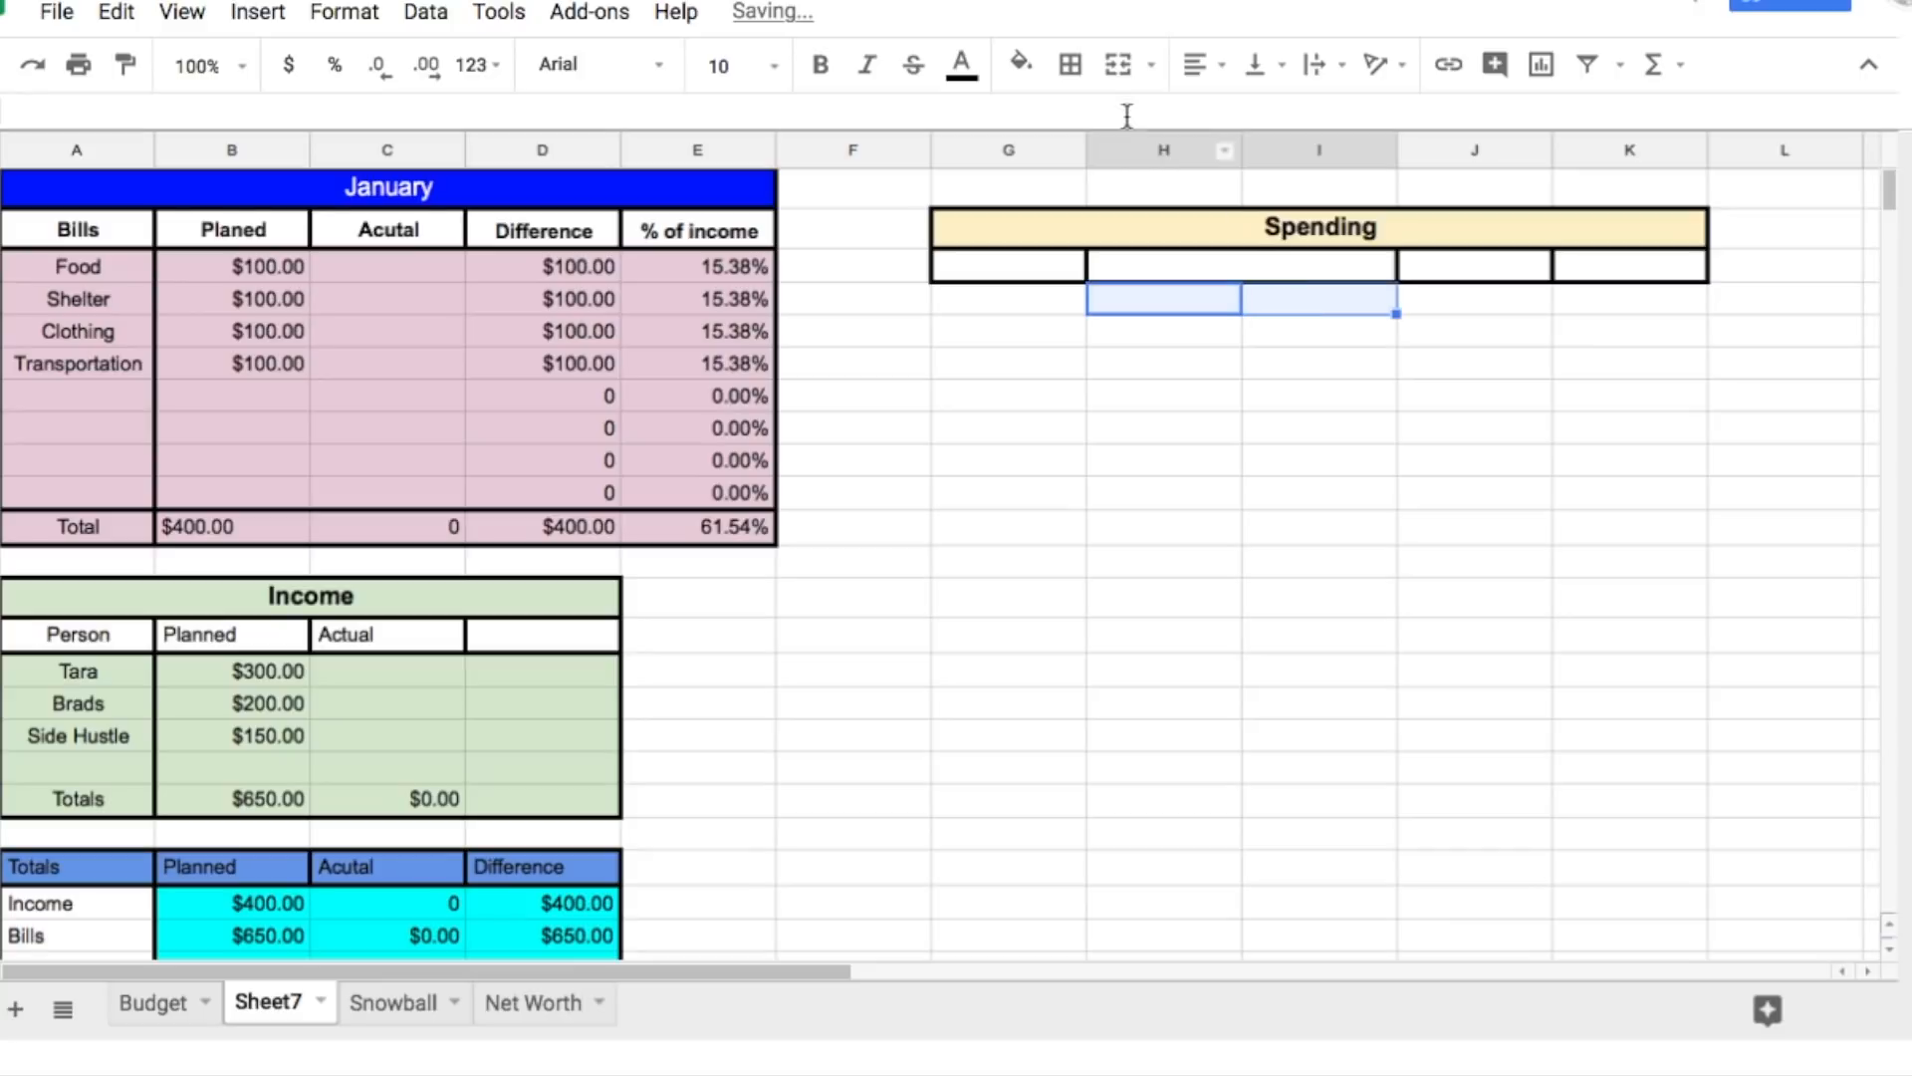
left_click(1071, 64)
left_click_drag(1171, 303, 1316, 301)
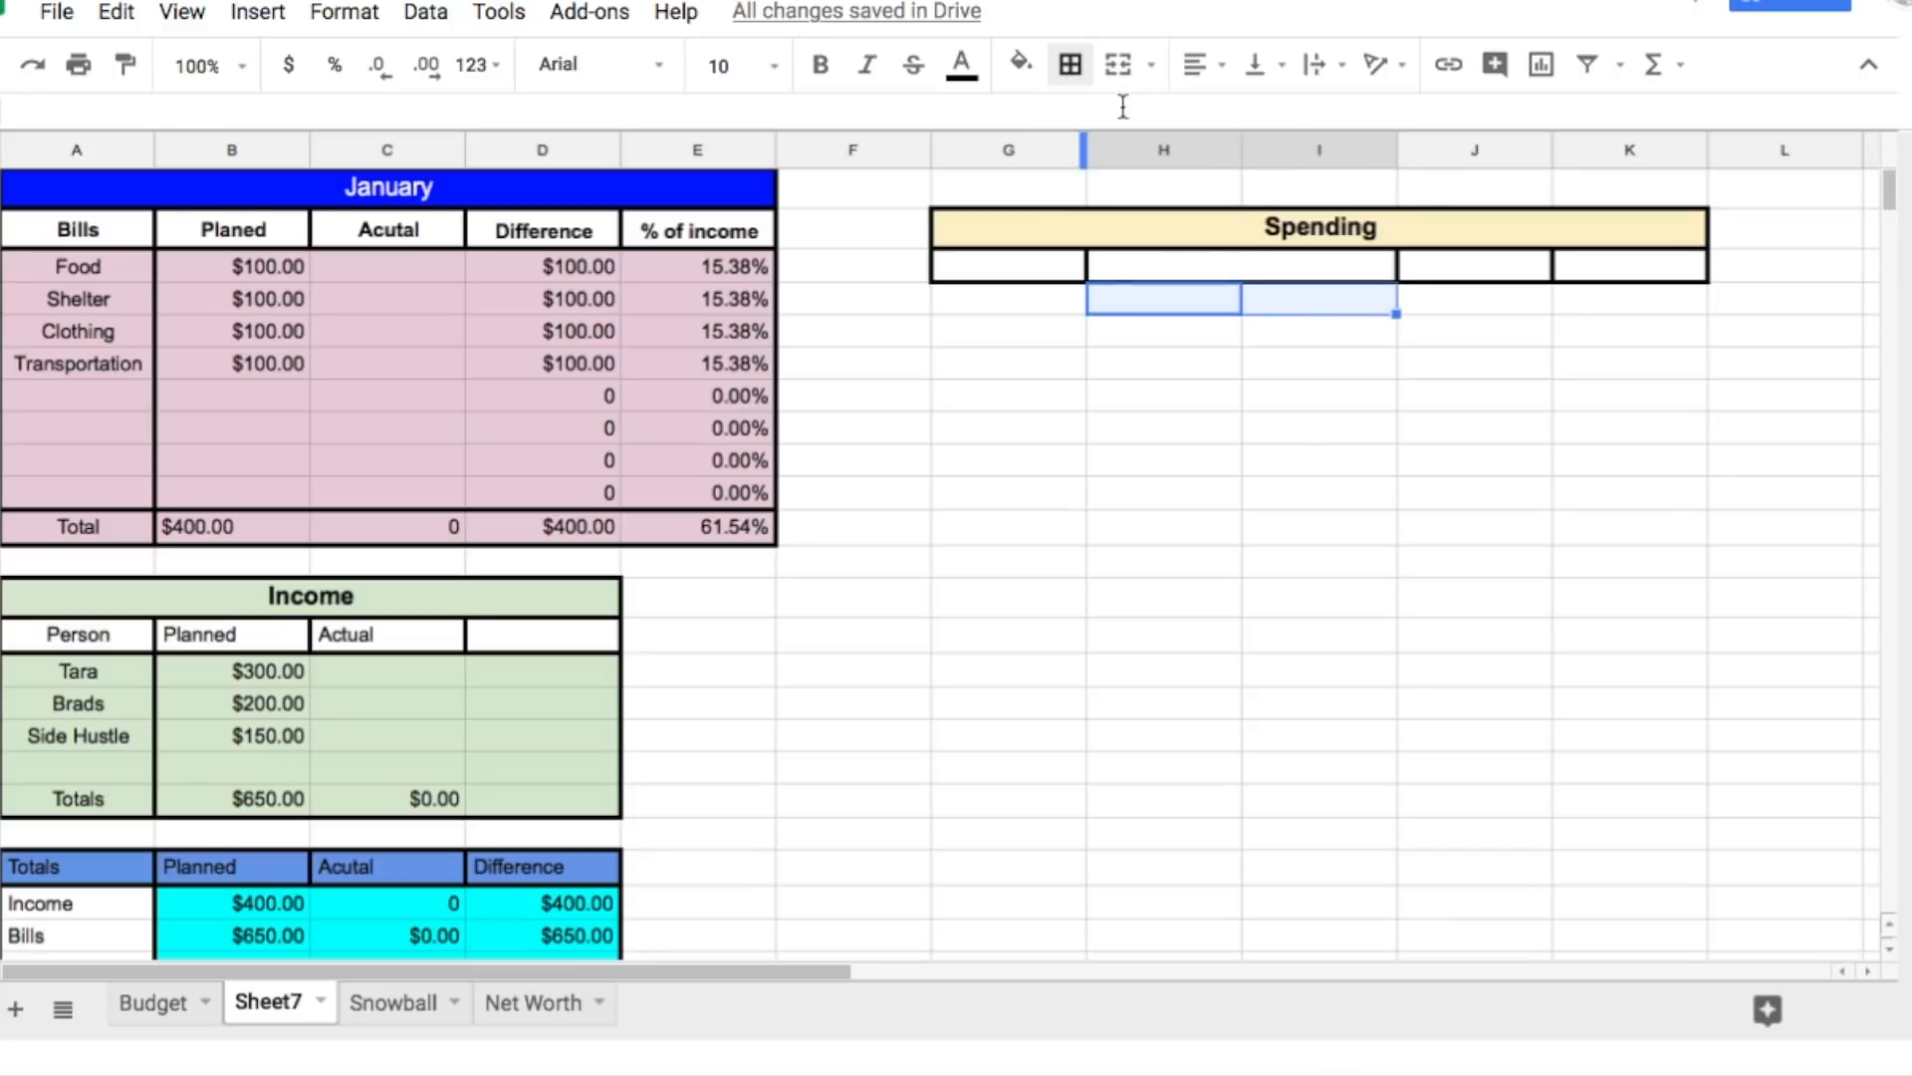
left_click(1122, 69)
left_click_drag(1178, 337, 1291, 333)
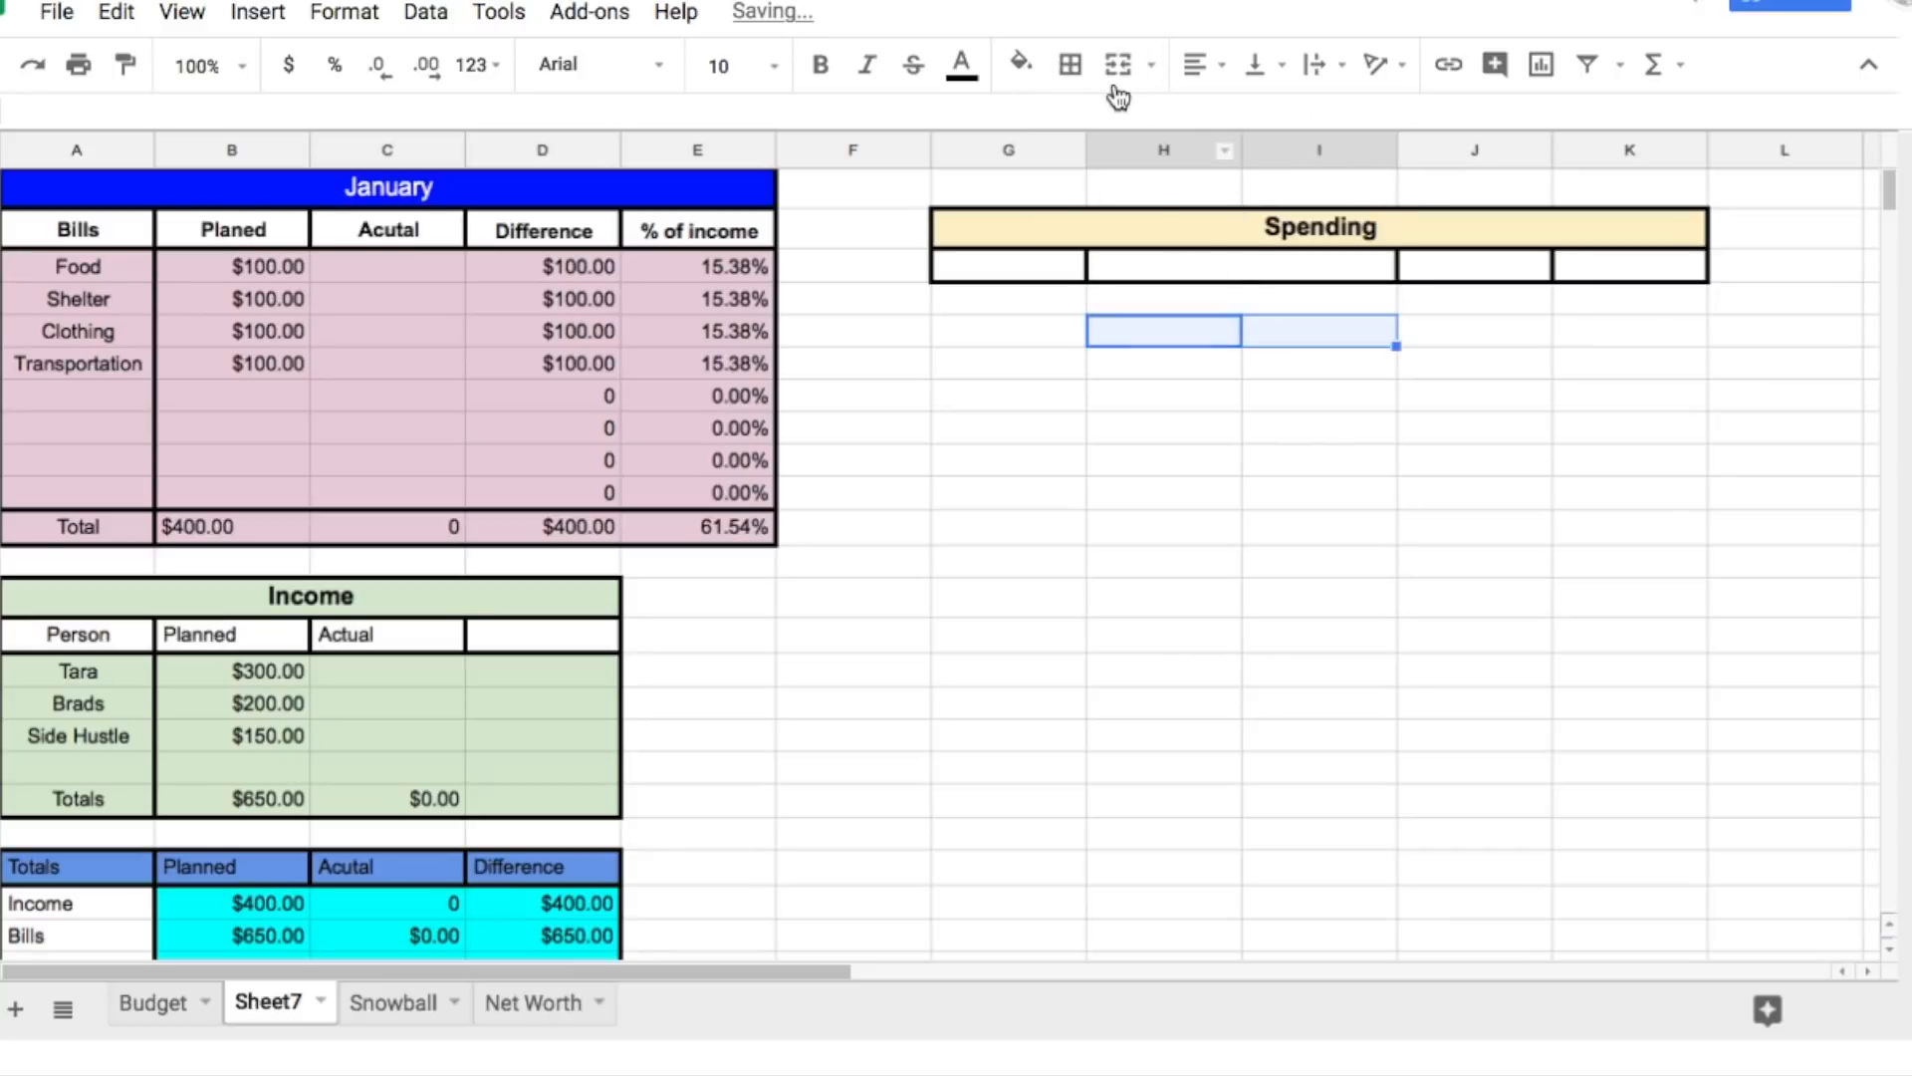
left_click(1119, 67)
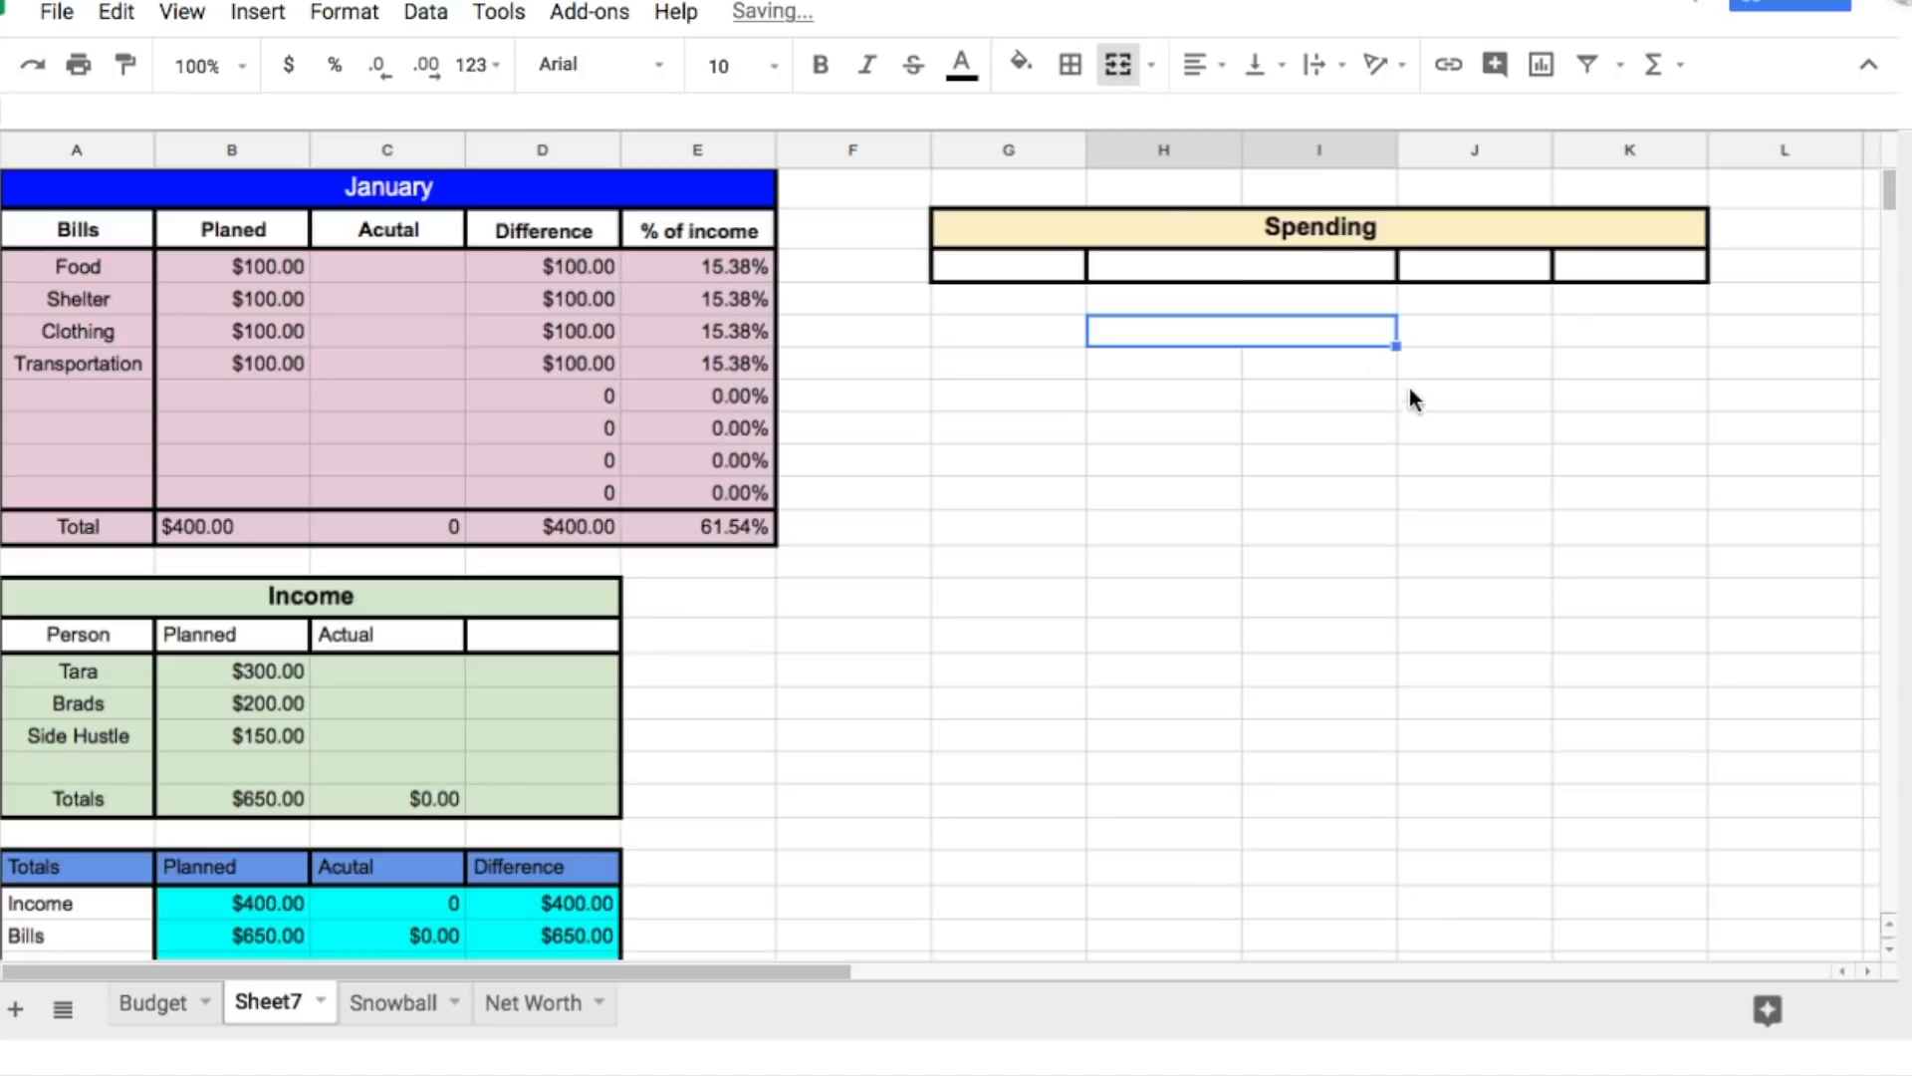
left_click_drag(1396, 348, 1395, 899)
Step: Put an outer border around the Spending entry area G4:K22 and fill the merged H5:I5 cell down to row 22
left_click_drag(1056, 299, 1599, 881)
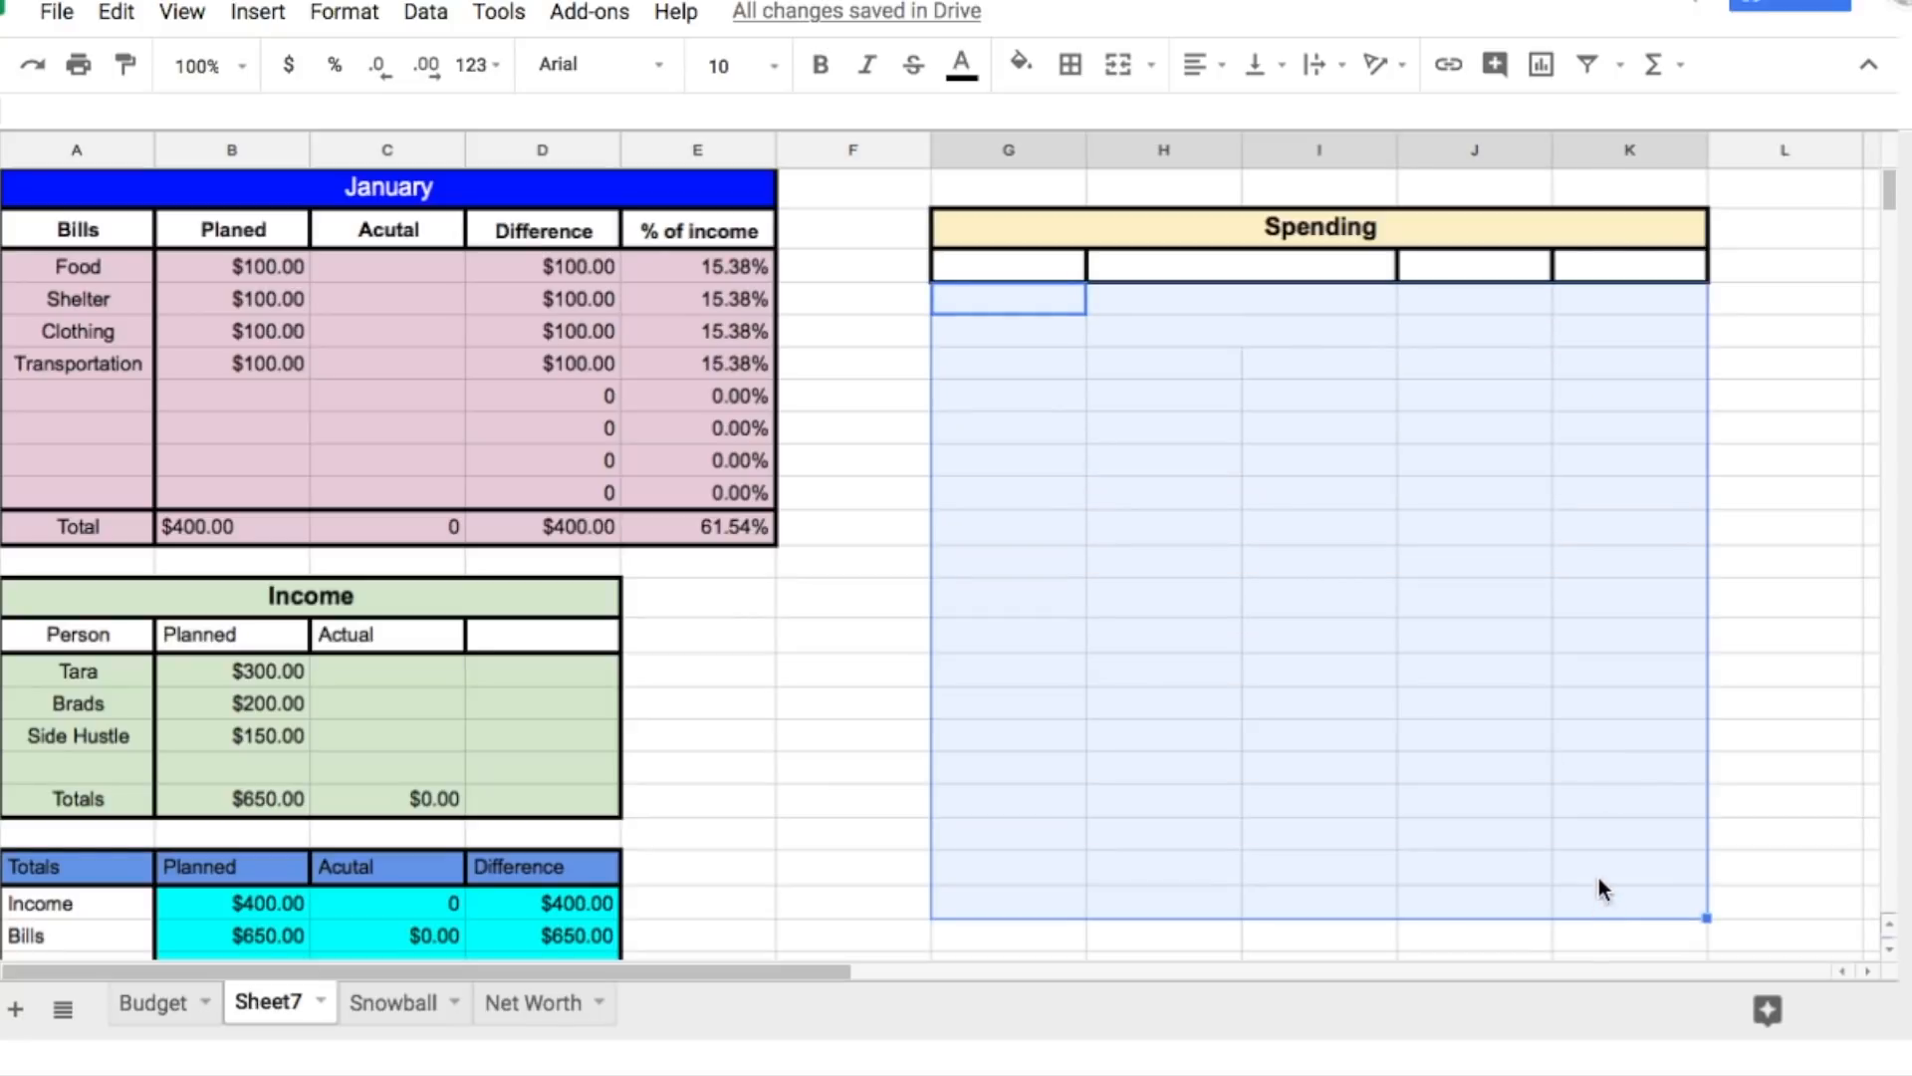
left_click(1071, 64)
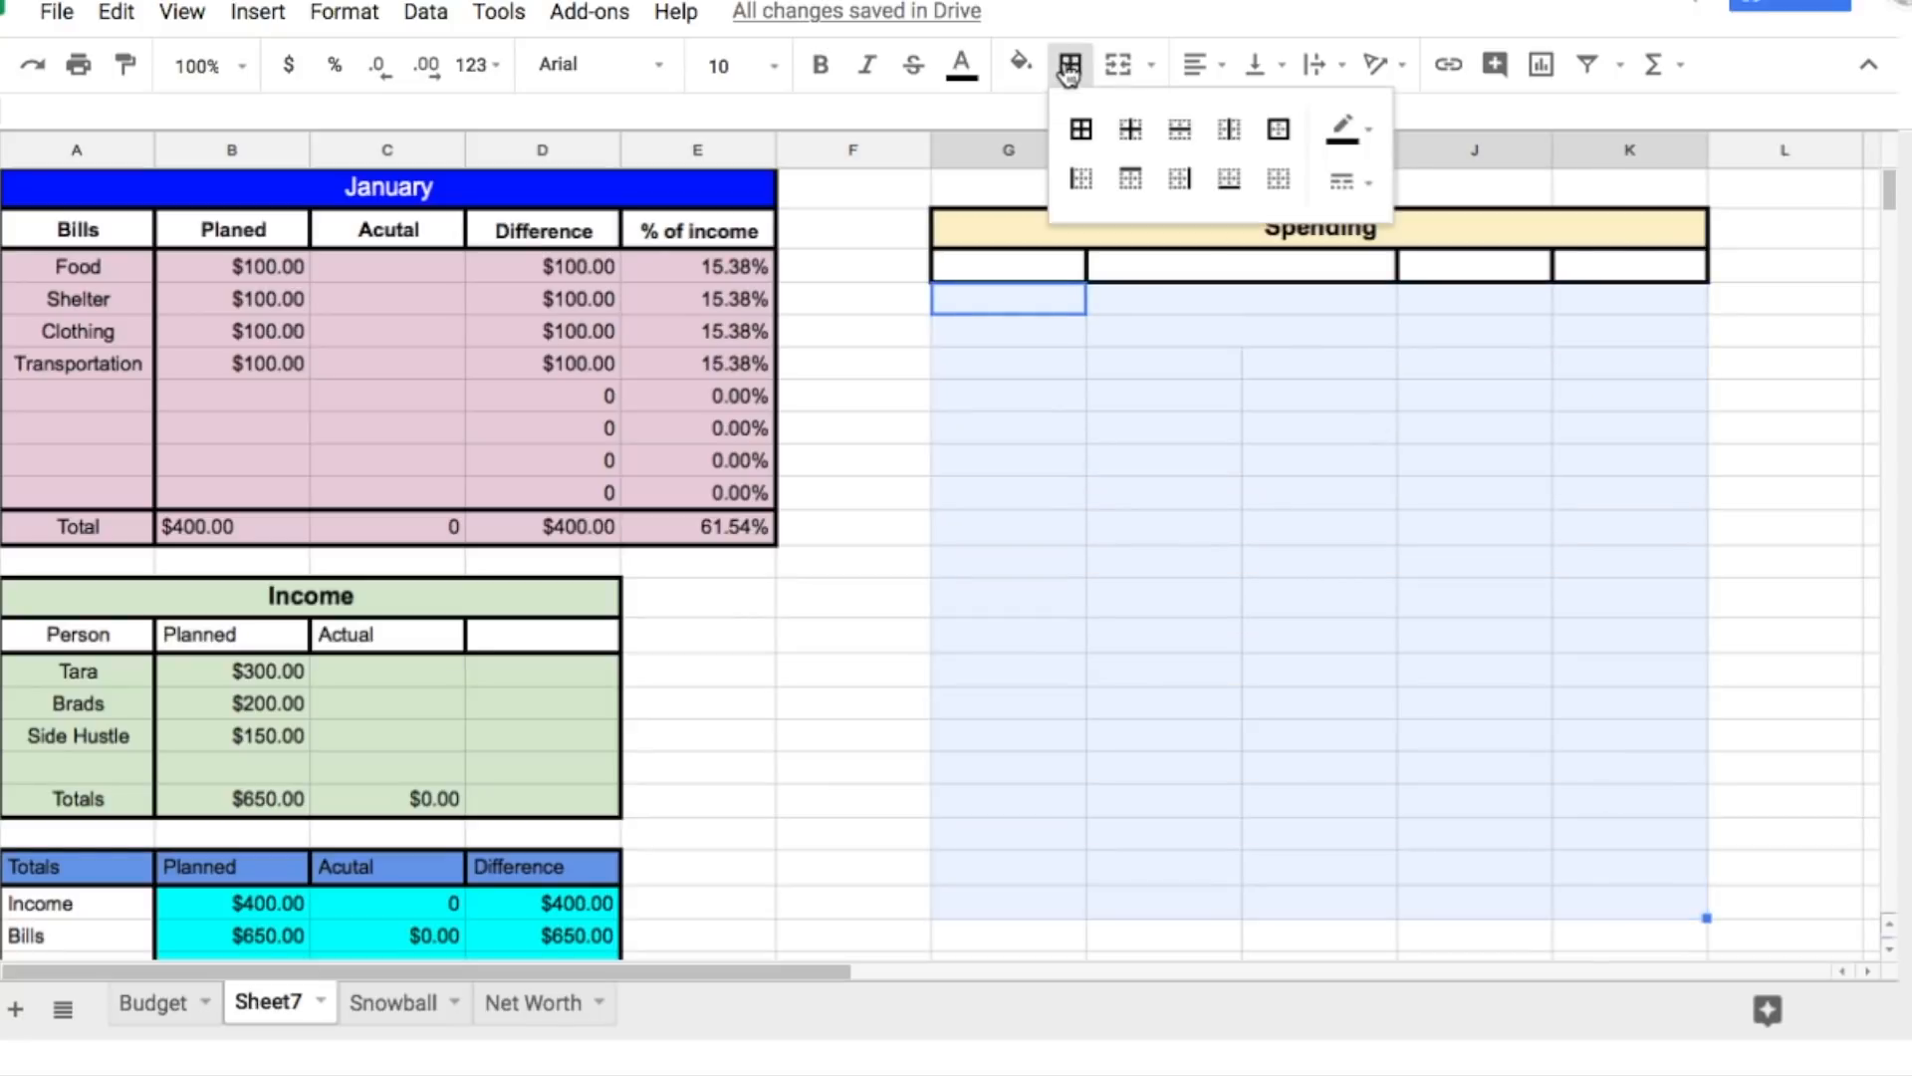
left_click(1279, 129)
left_click(1489, 420)
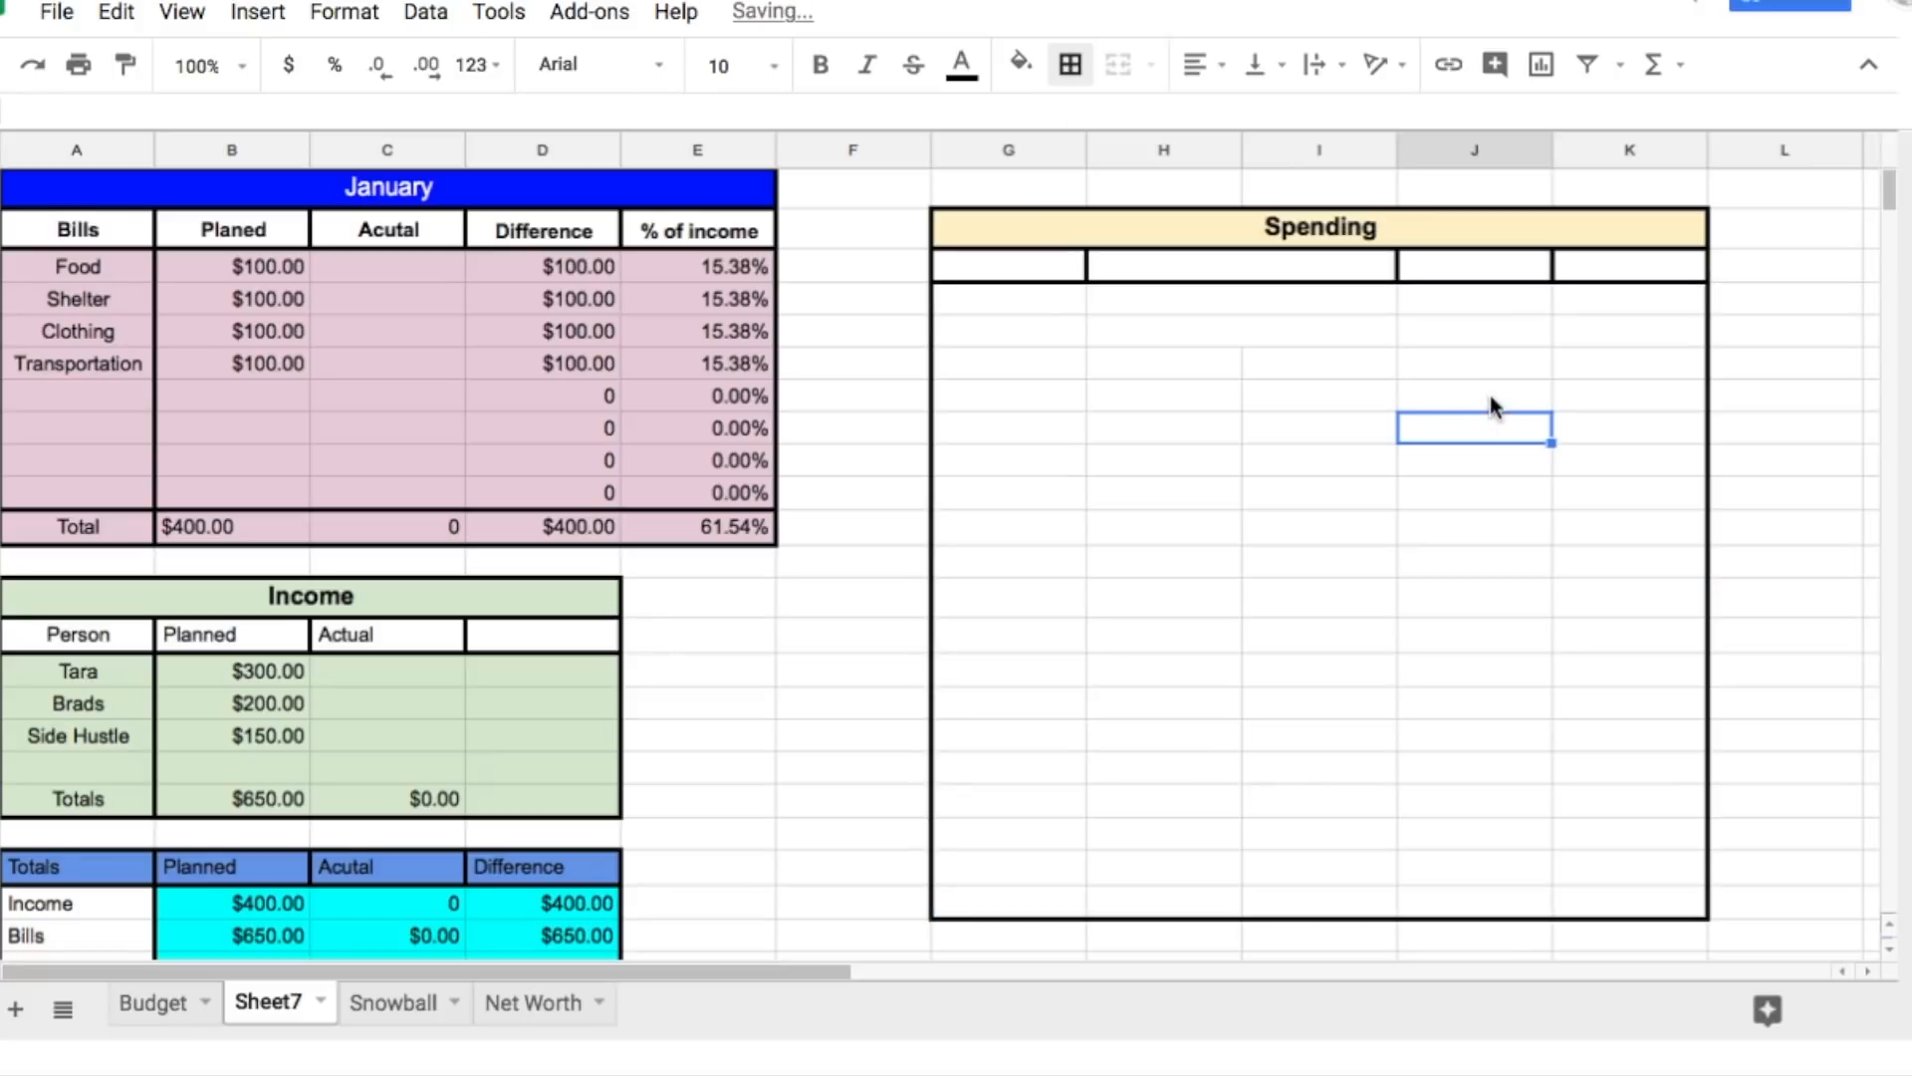
left_click(1273, 332)
left_click_drag(1396, 345, 1379, 895)
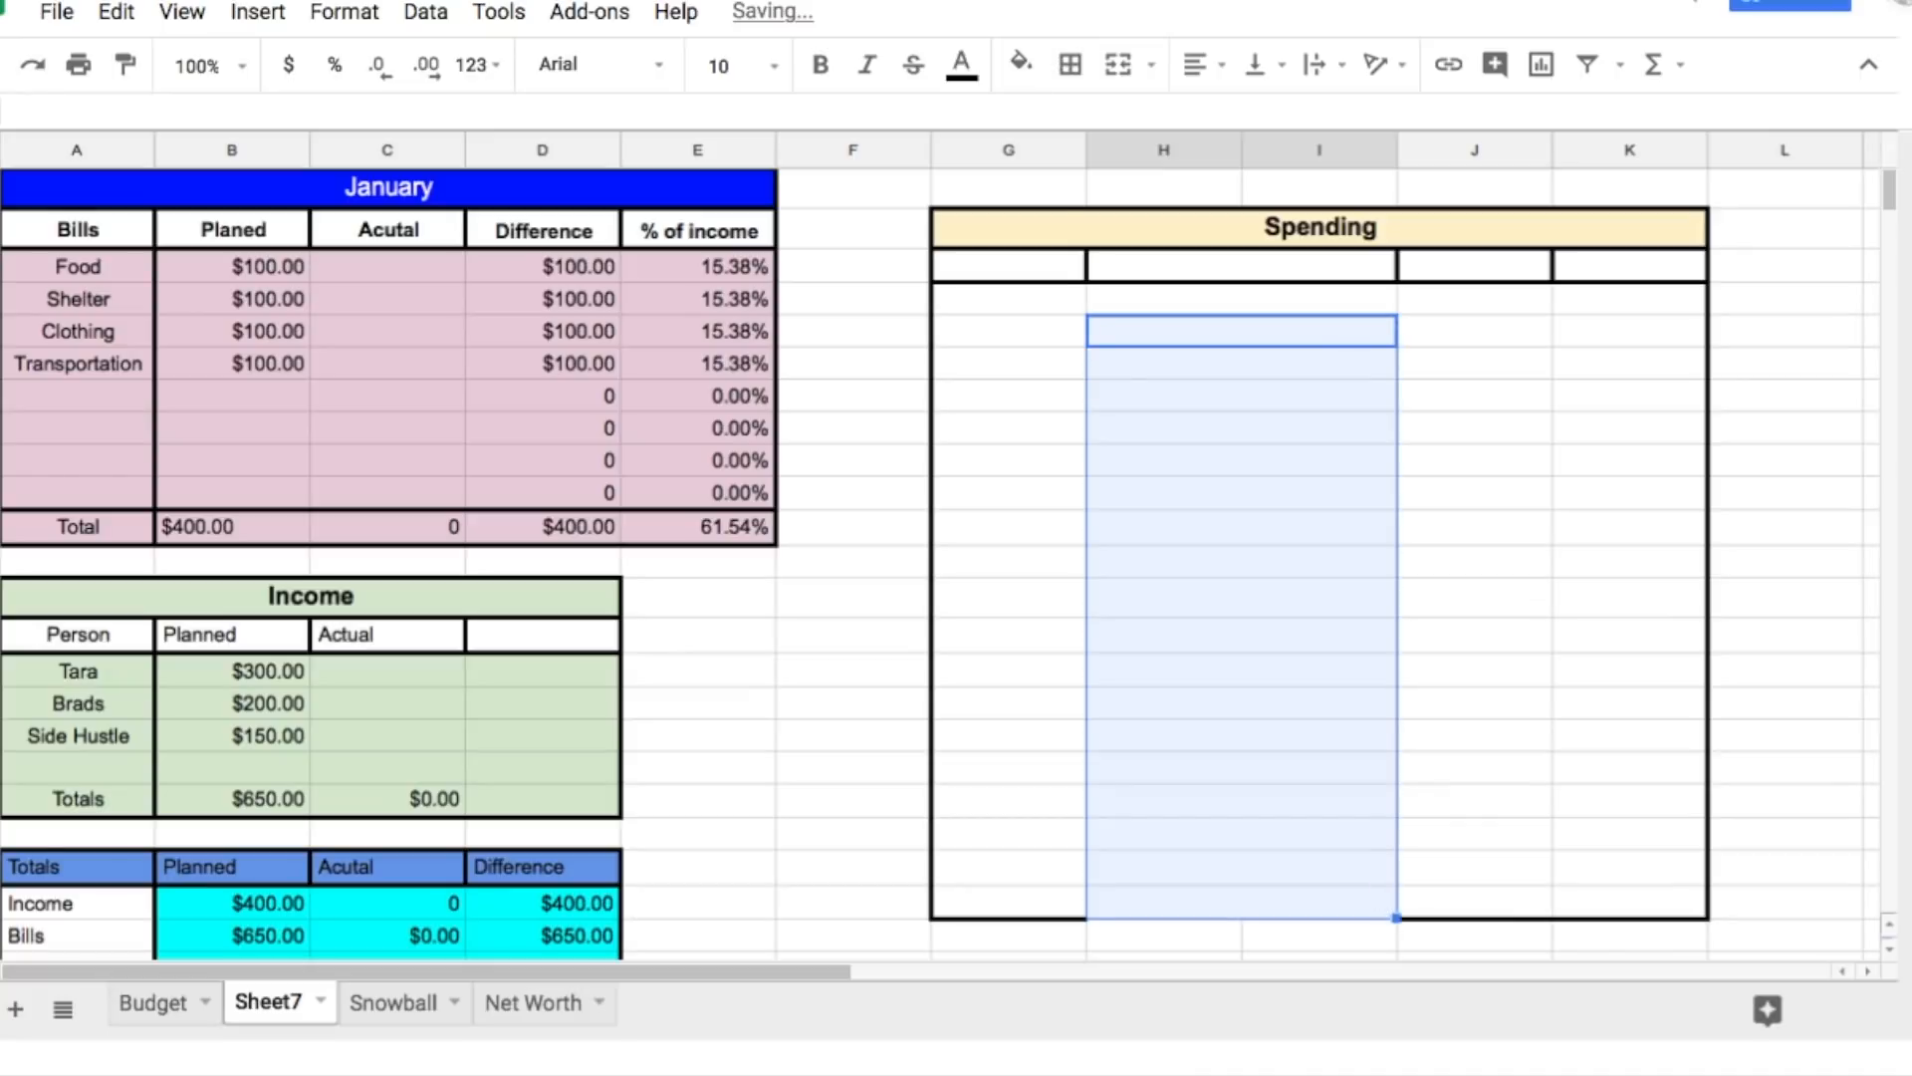
Step: Enter the Spending column headers Date, Descriptoin, Amount and Catagory in row 3
left_click(1059, 273)
type("Date")
key("Tab")
type("Des")
left_click(218, 1006)
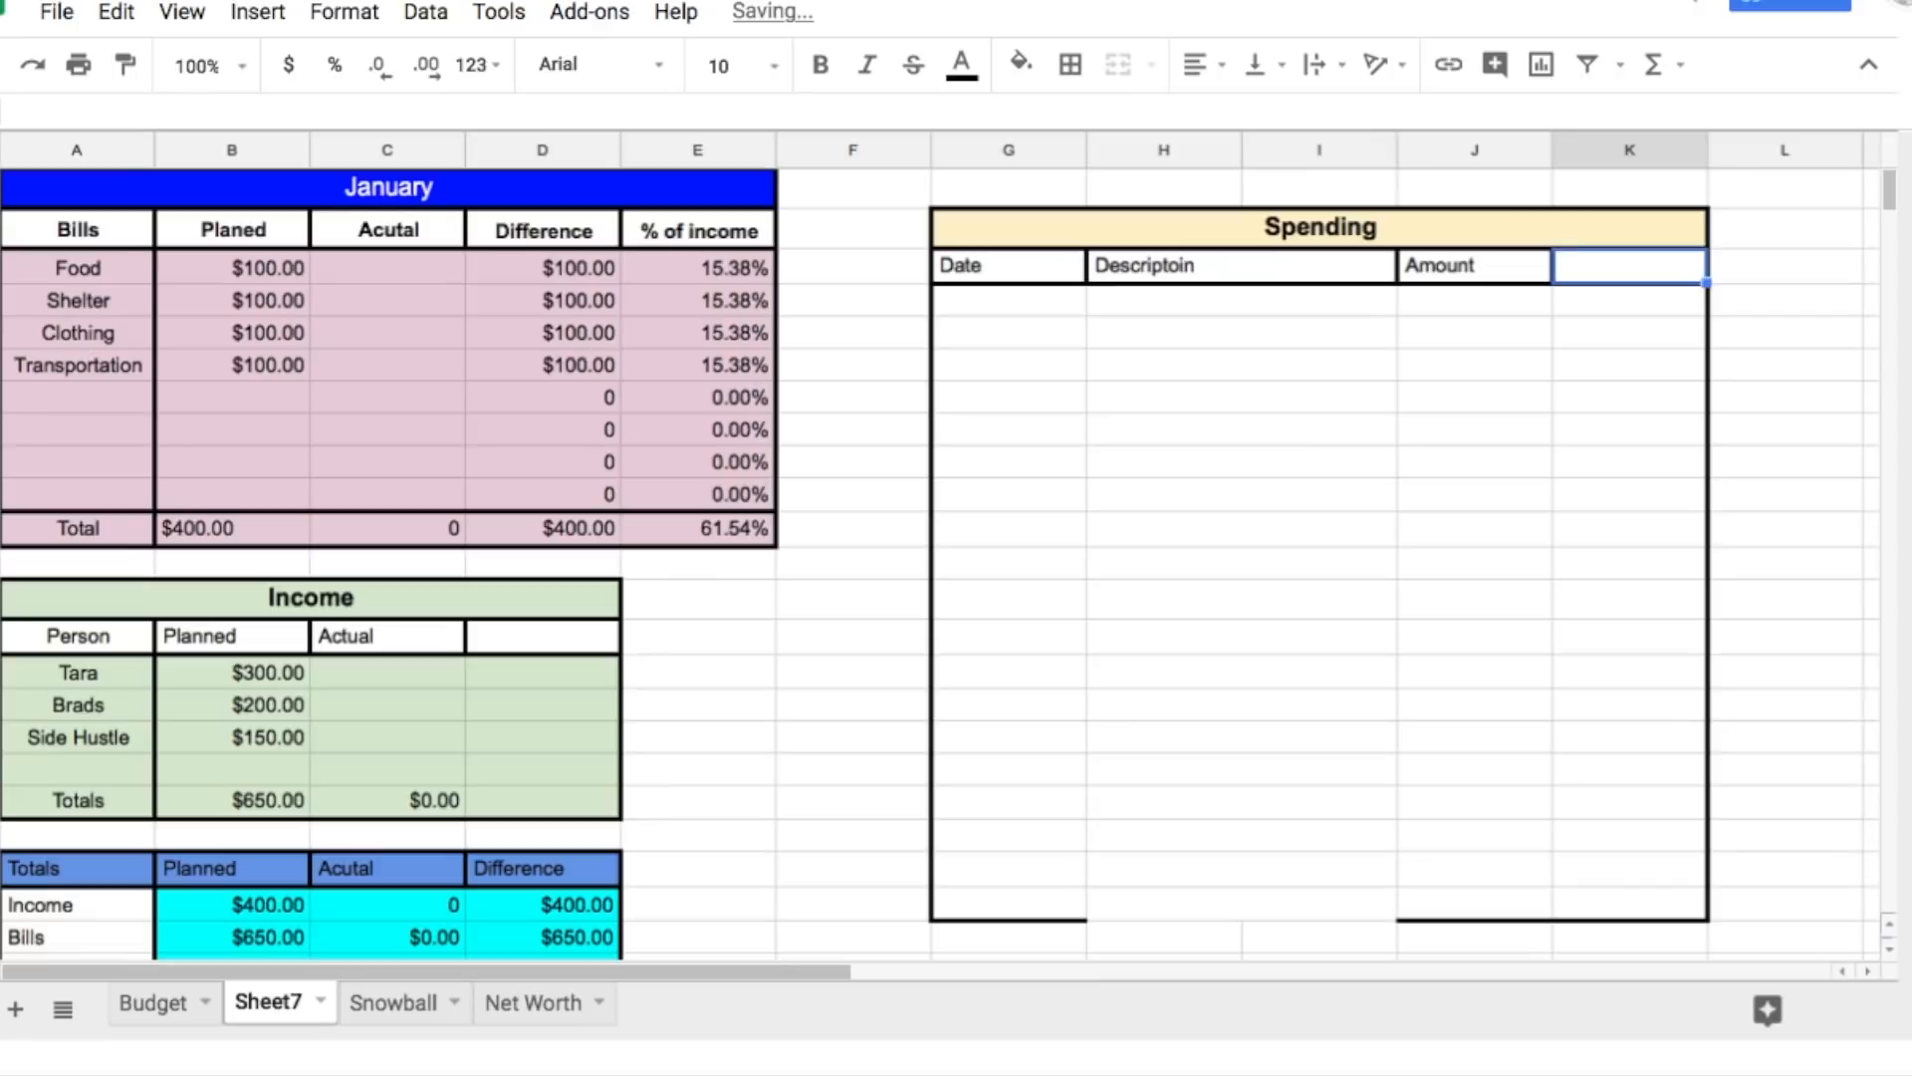
type("Catagory")
key("Return")
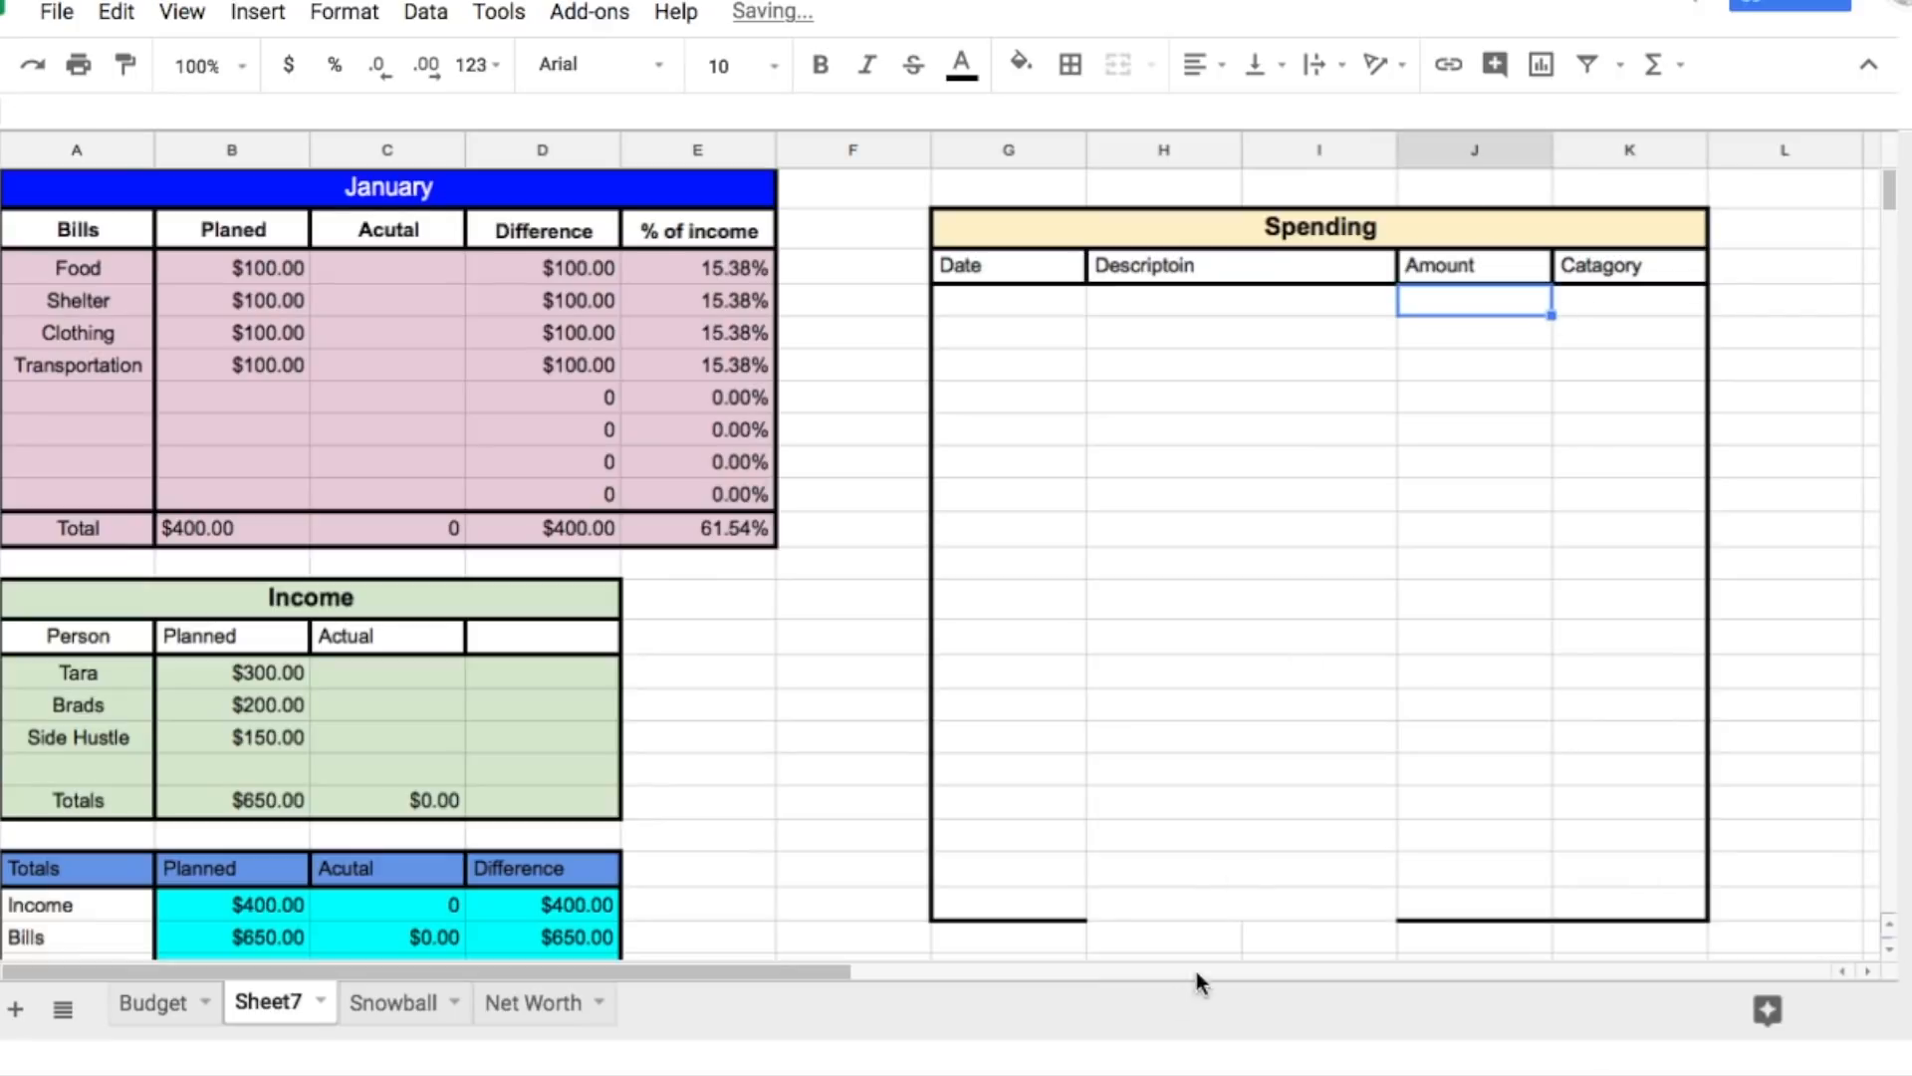
Step: Restore the missing bottom border under the merged Descriptoin cell H22:I22 in the Spending table
left_click_drag(1295, 903, 1191, 908)
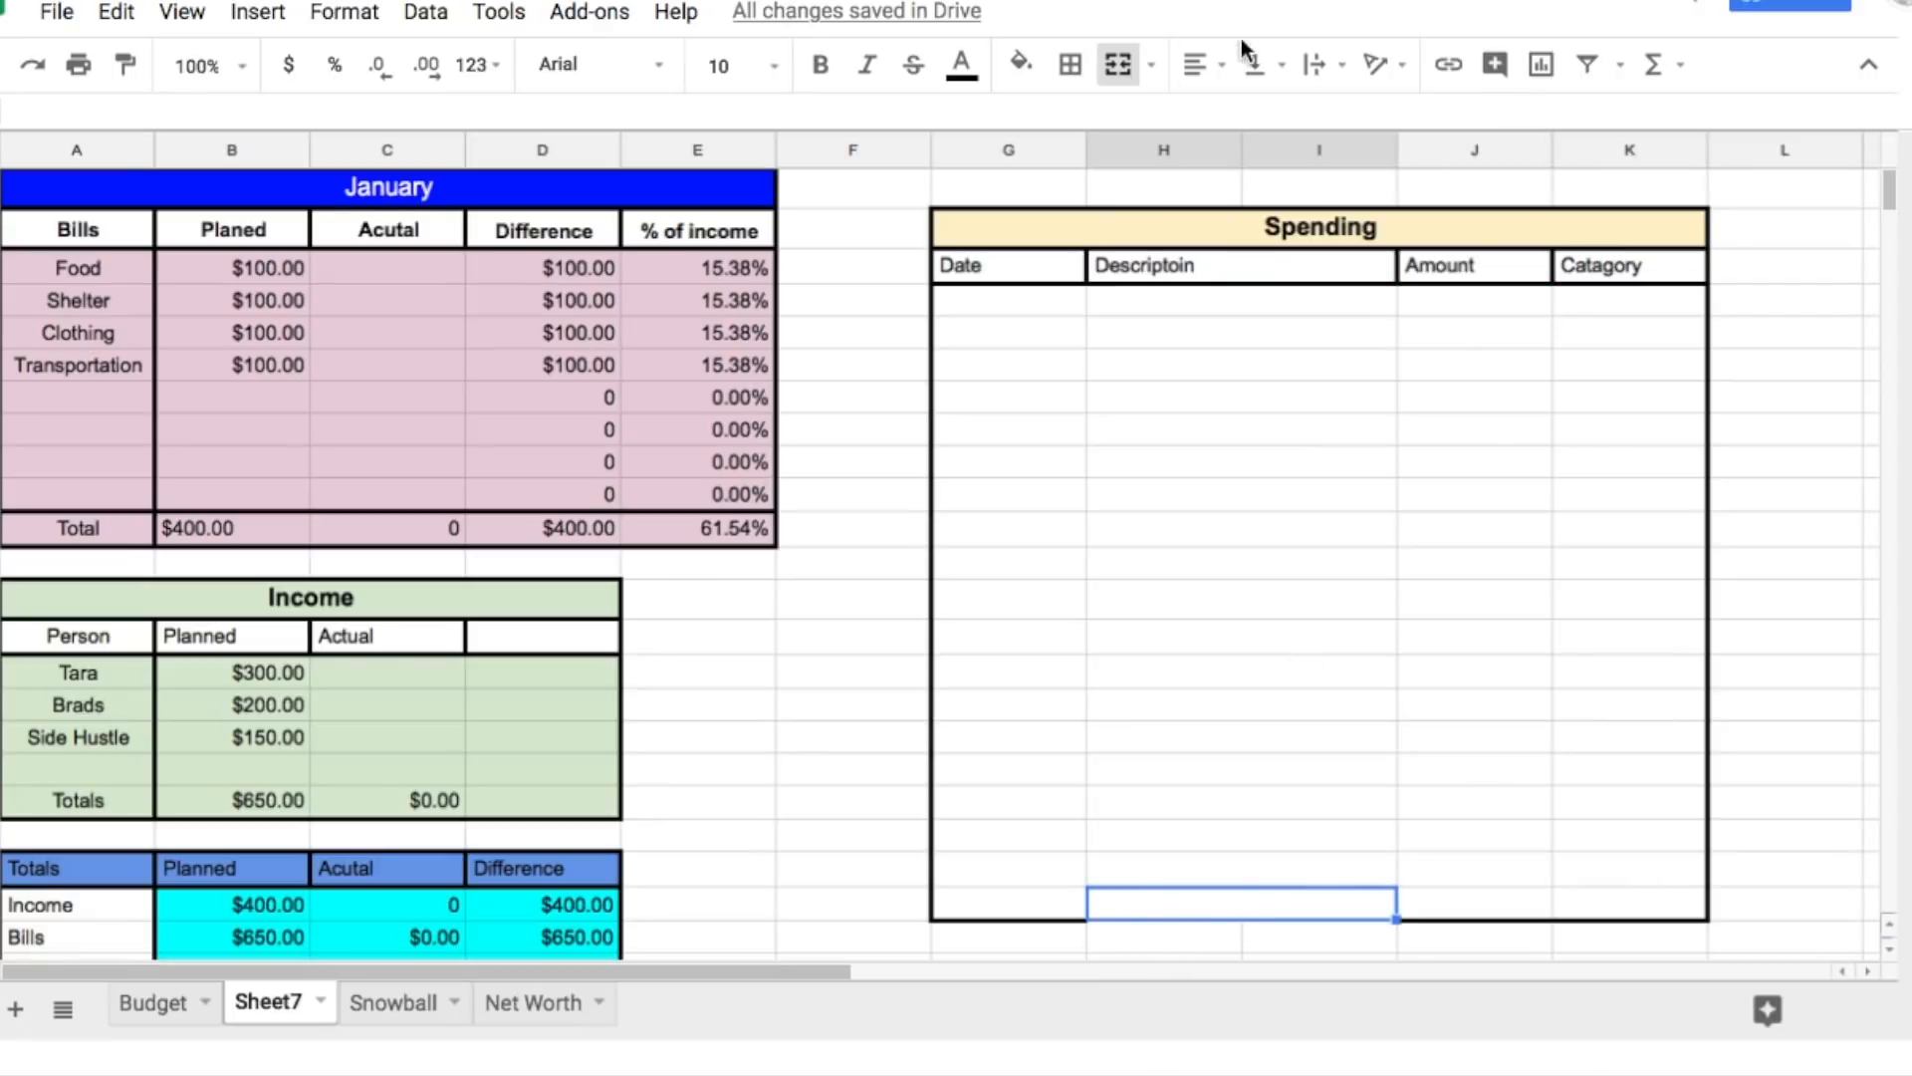
left_click(1071, 65)
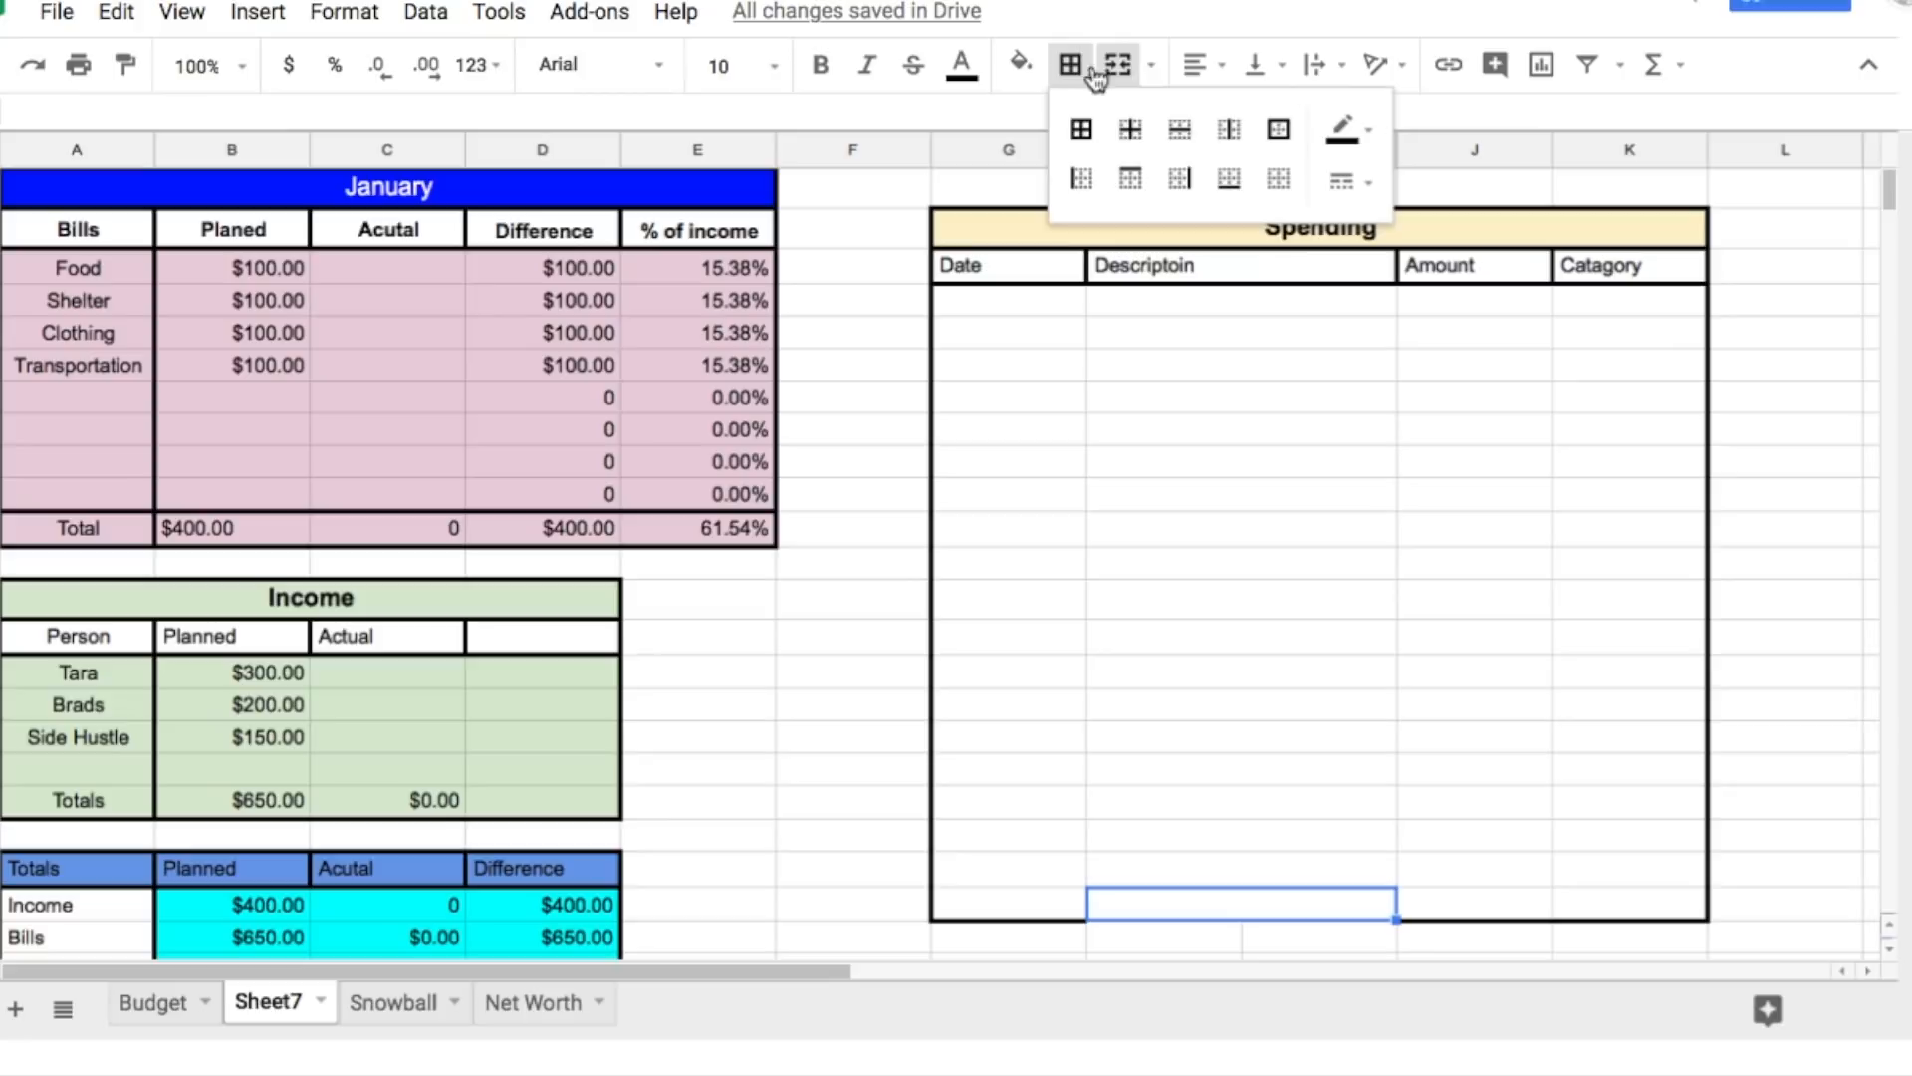
left_click(1229, 179)
left_click_drag(1025, 306, 1038, 876)
left_click(1120, 497)
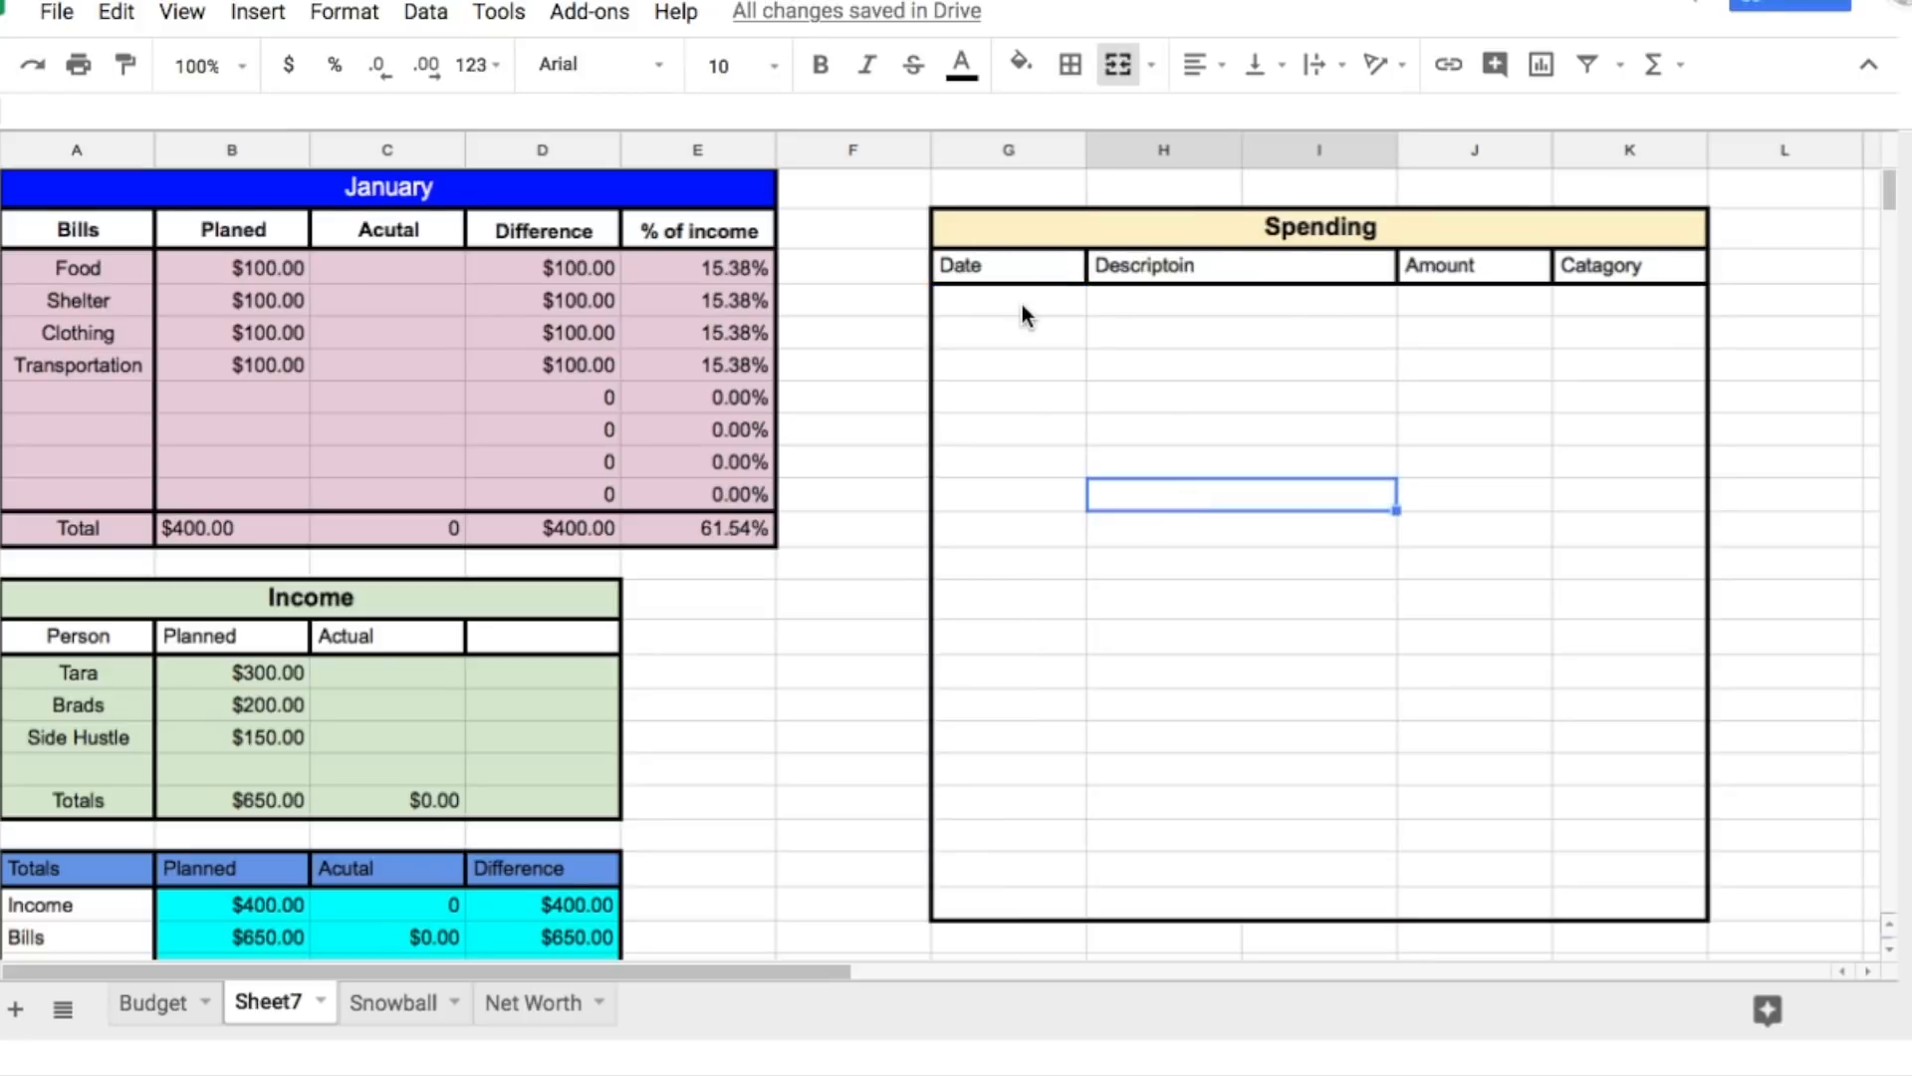
Step: Add a right border down the Date column cells G4:G22
left_click_drag(1022, 304, 1036, 905)
left_click(1070, 65)
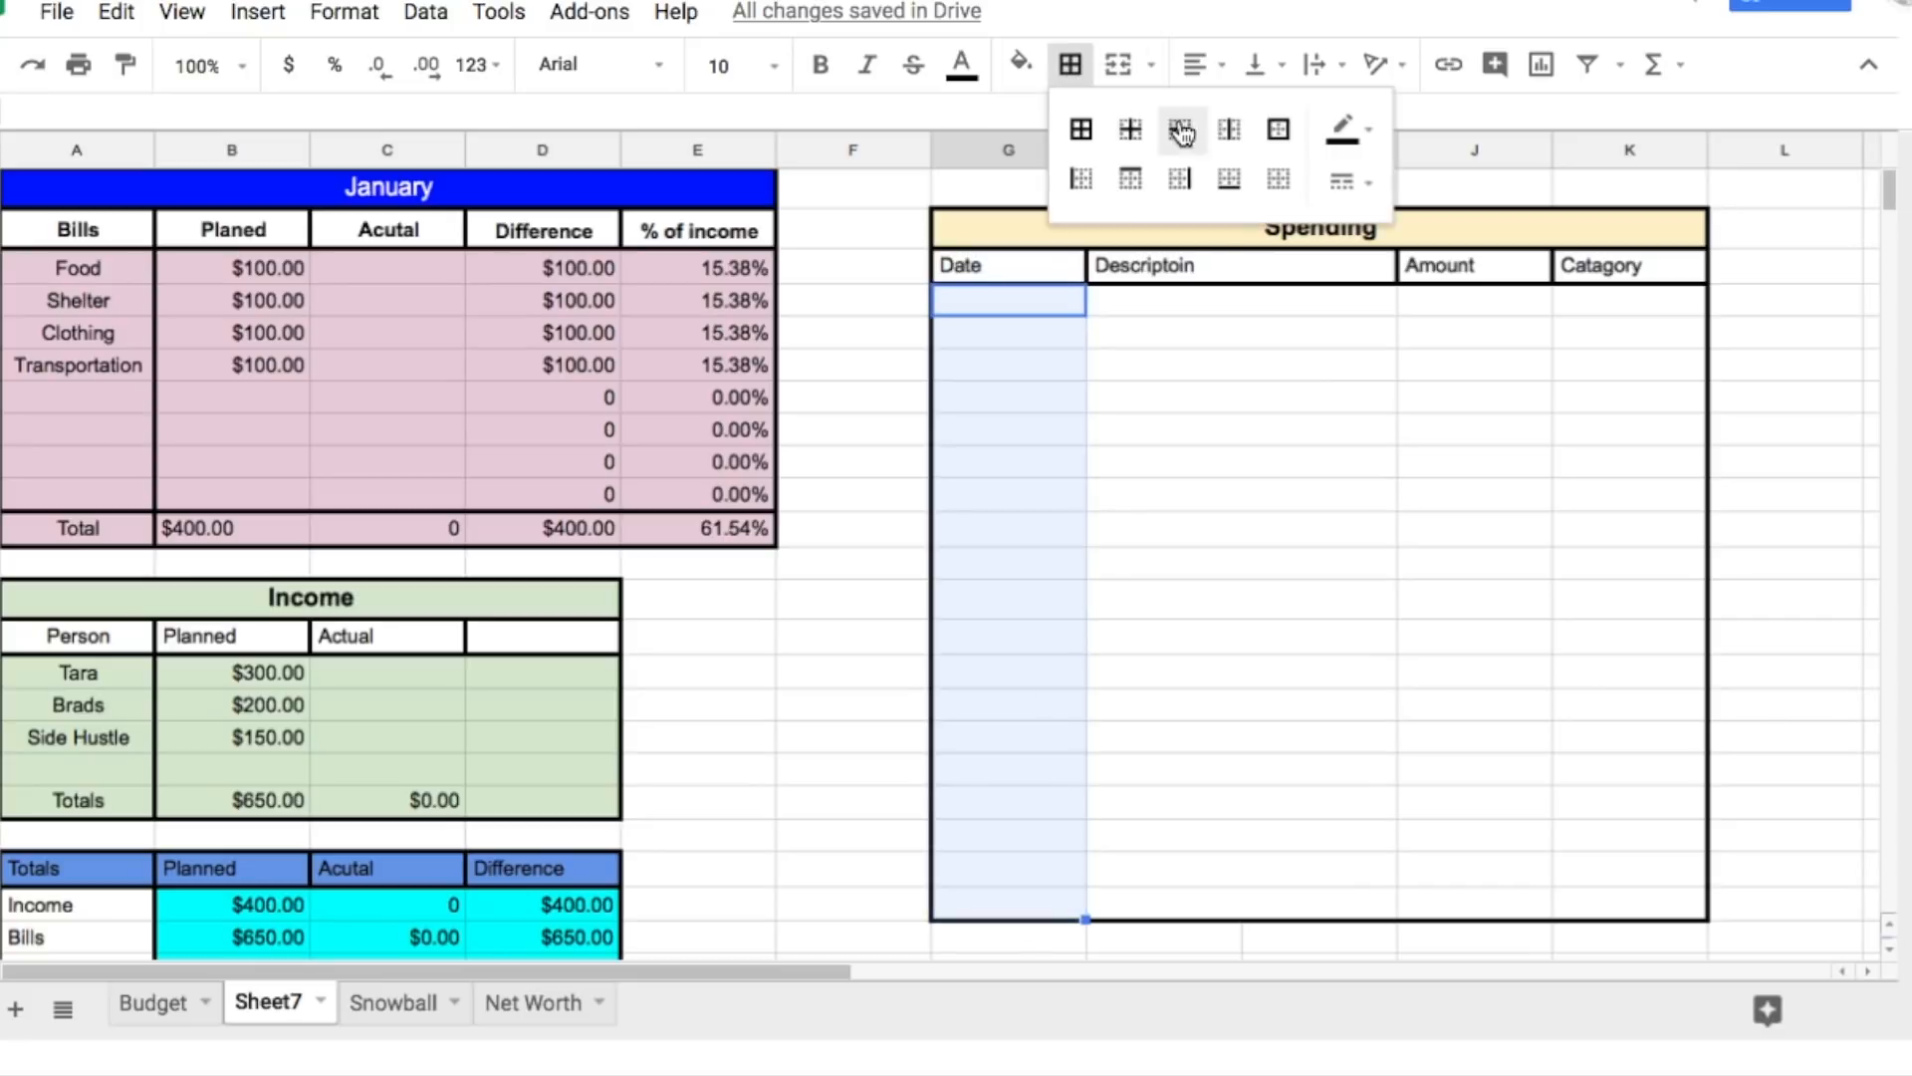
left_click(1196, 182)
left_click(1235, 358)
Step: Enter the date 1/1/19 in the first row of the Spending table's Date column
left_click(966, 298)
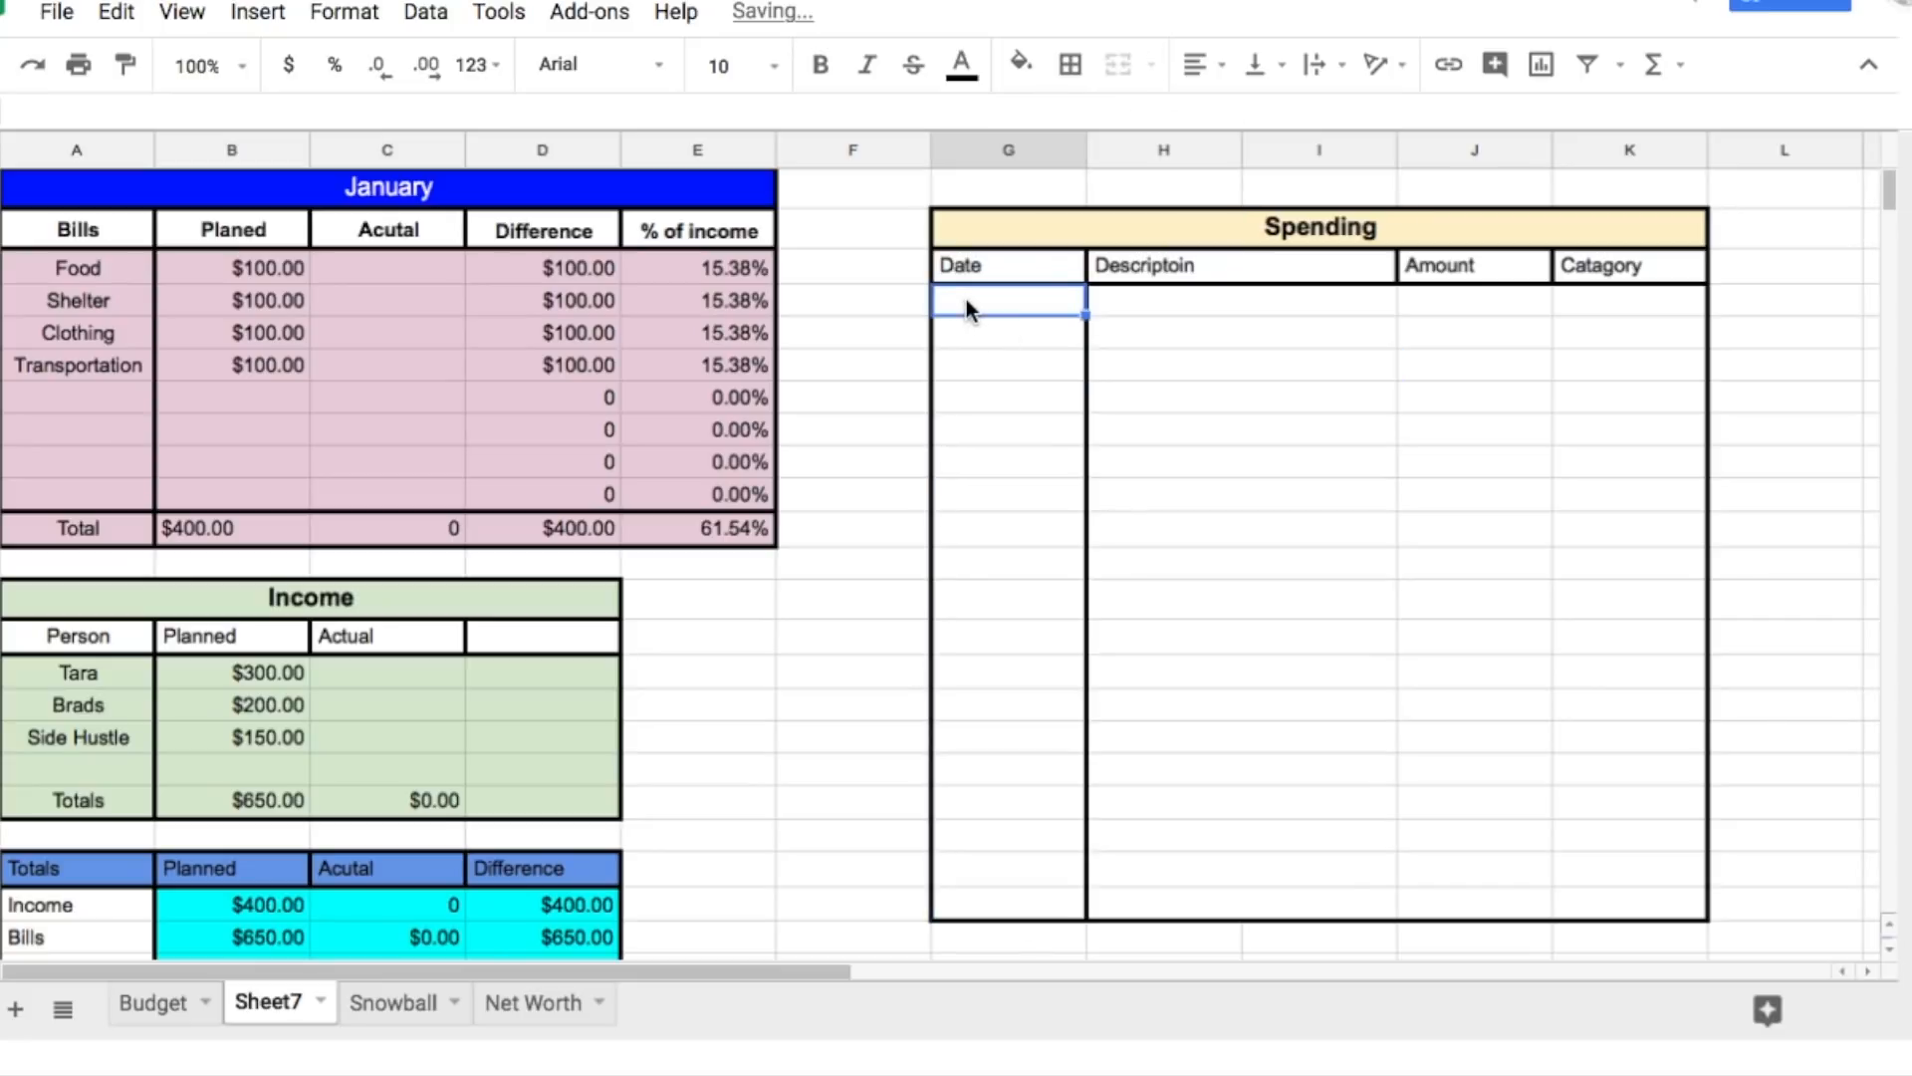
type("1")
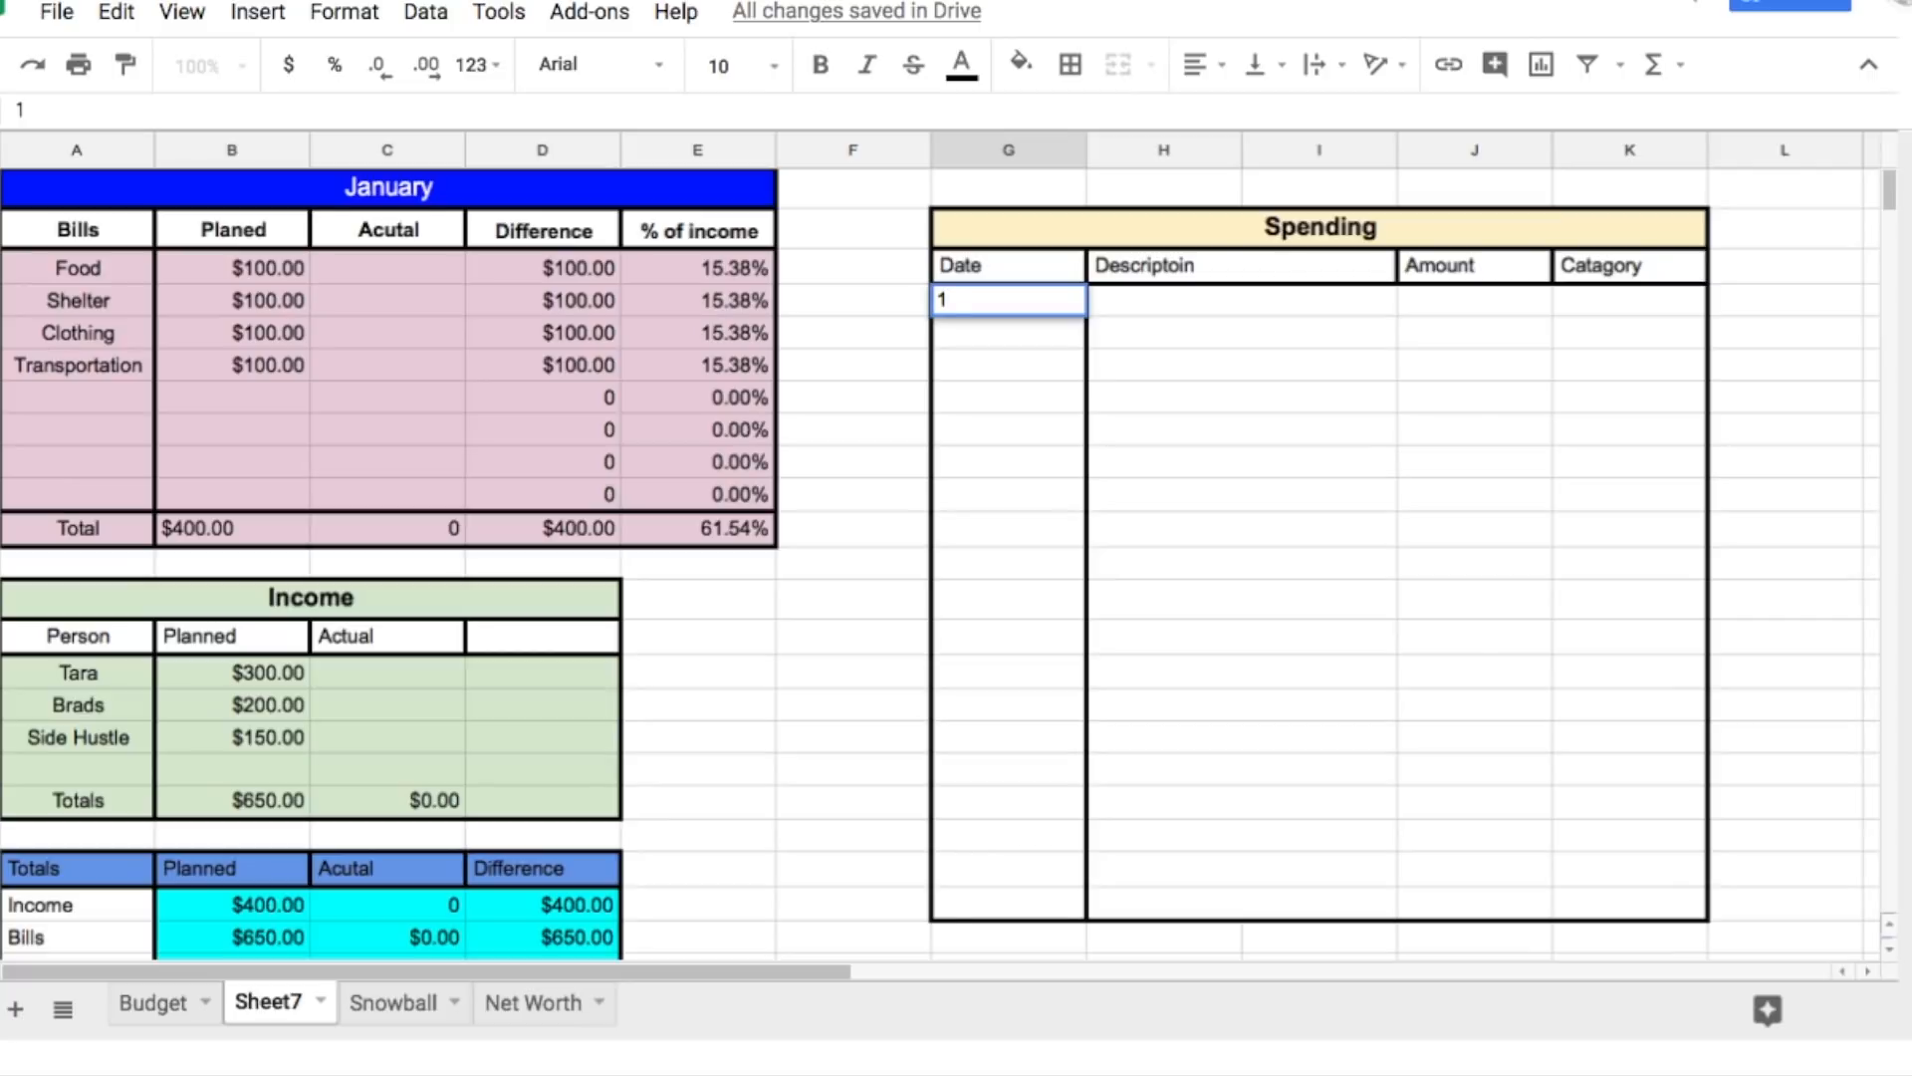
type("./1/19")
key("Return")
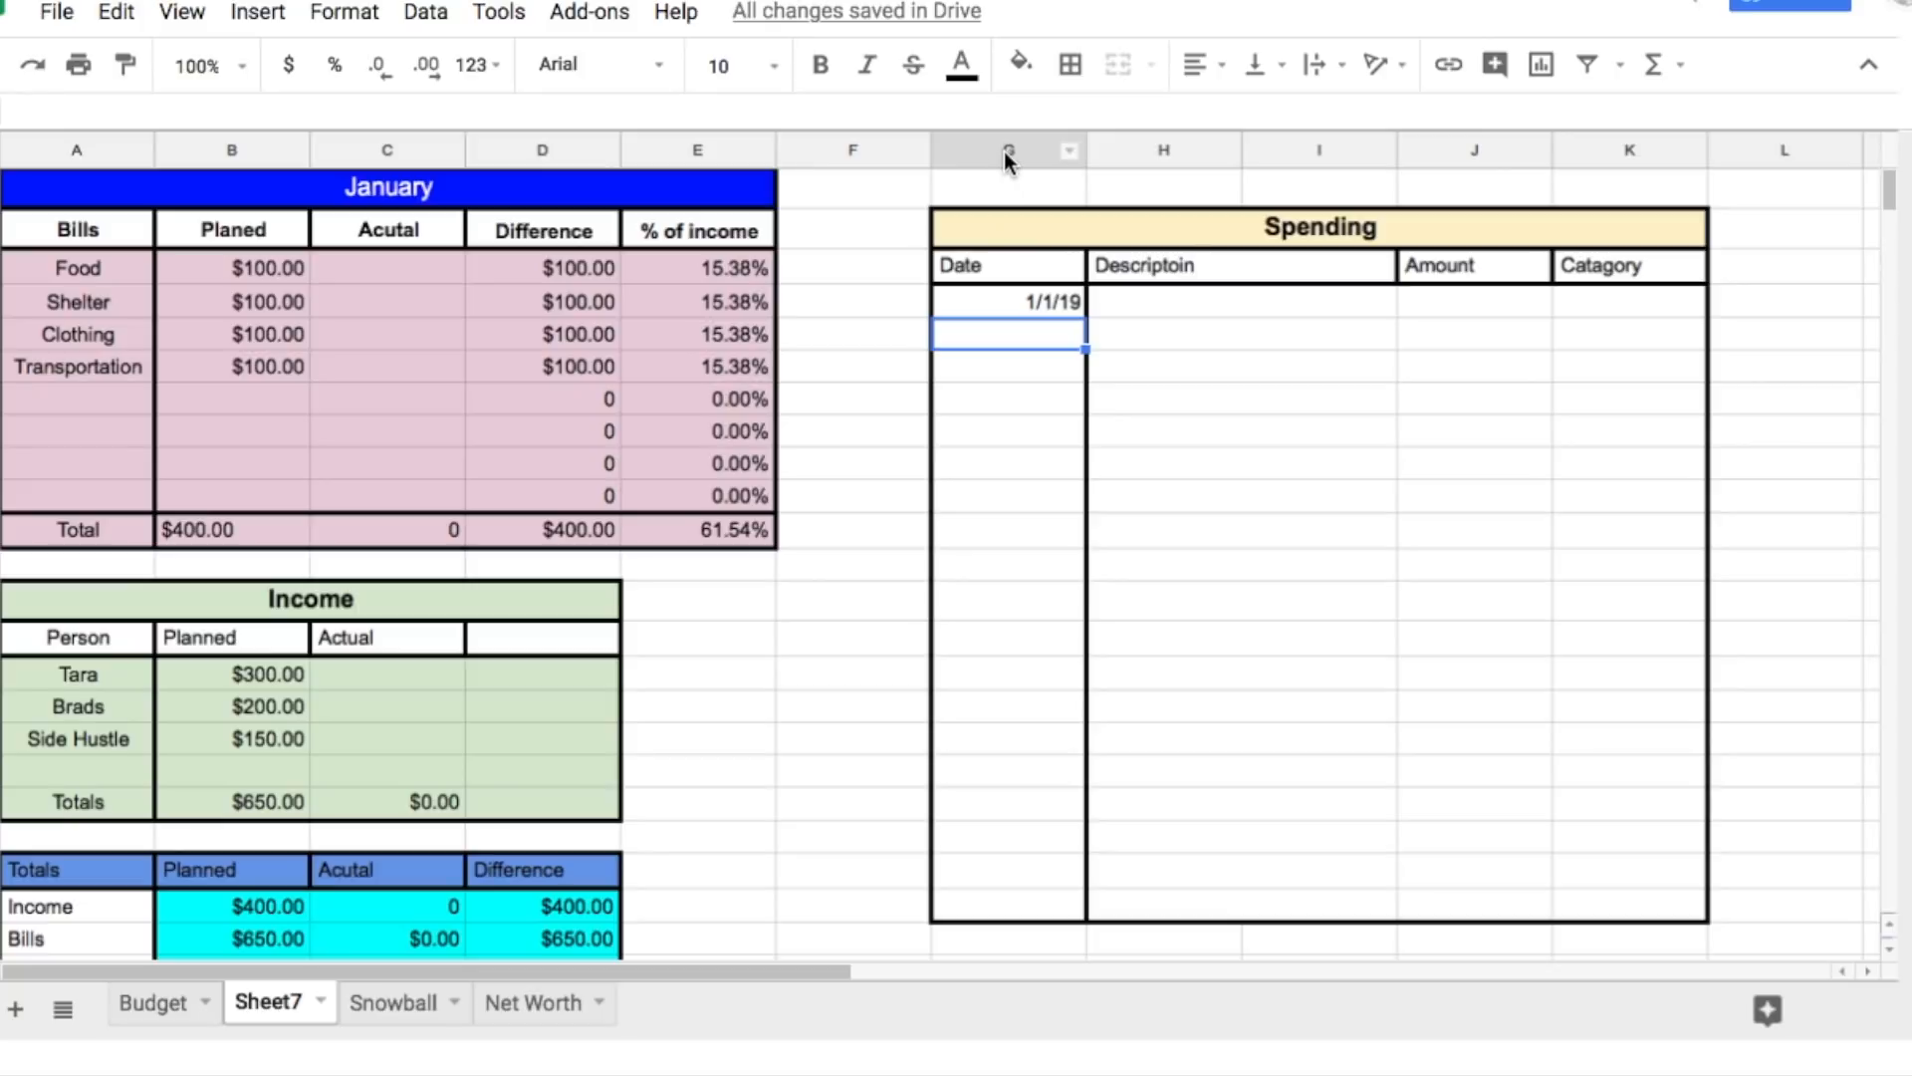
Step: Apply the Date number format to the Date column cells G4:G22
left_click(1004, 151)
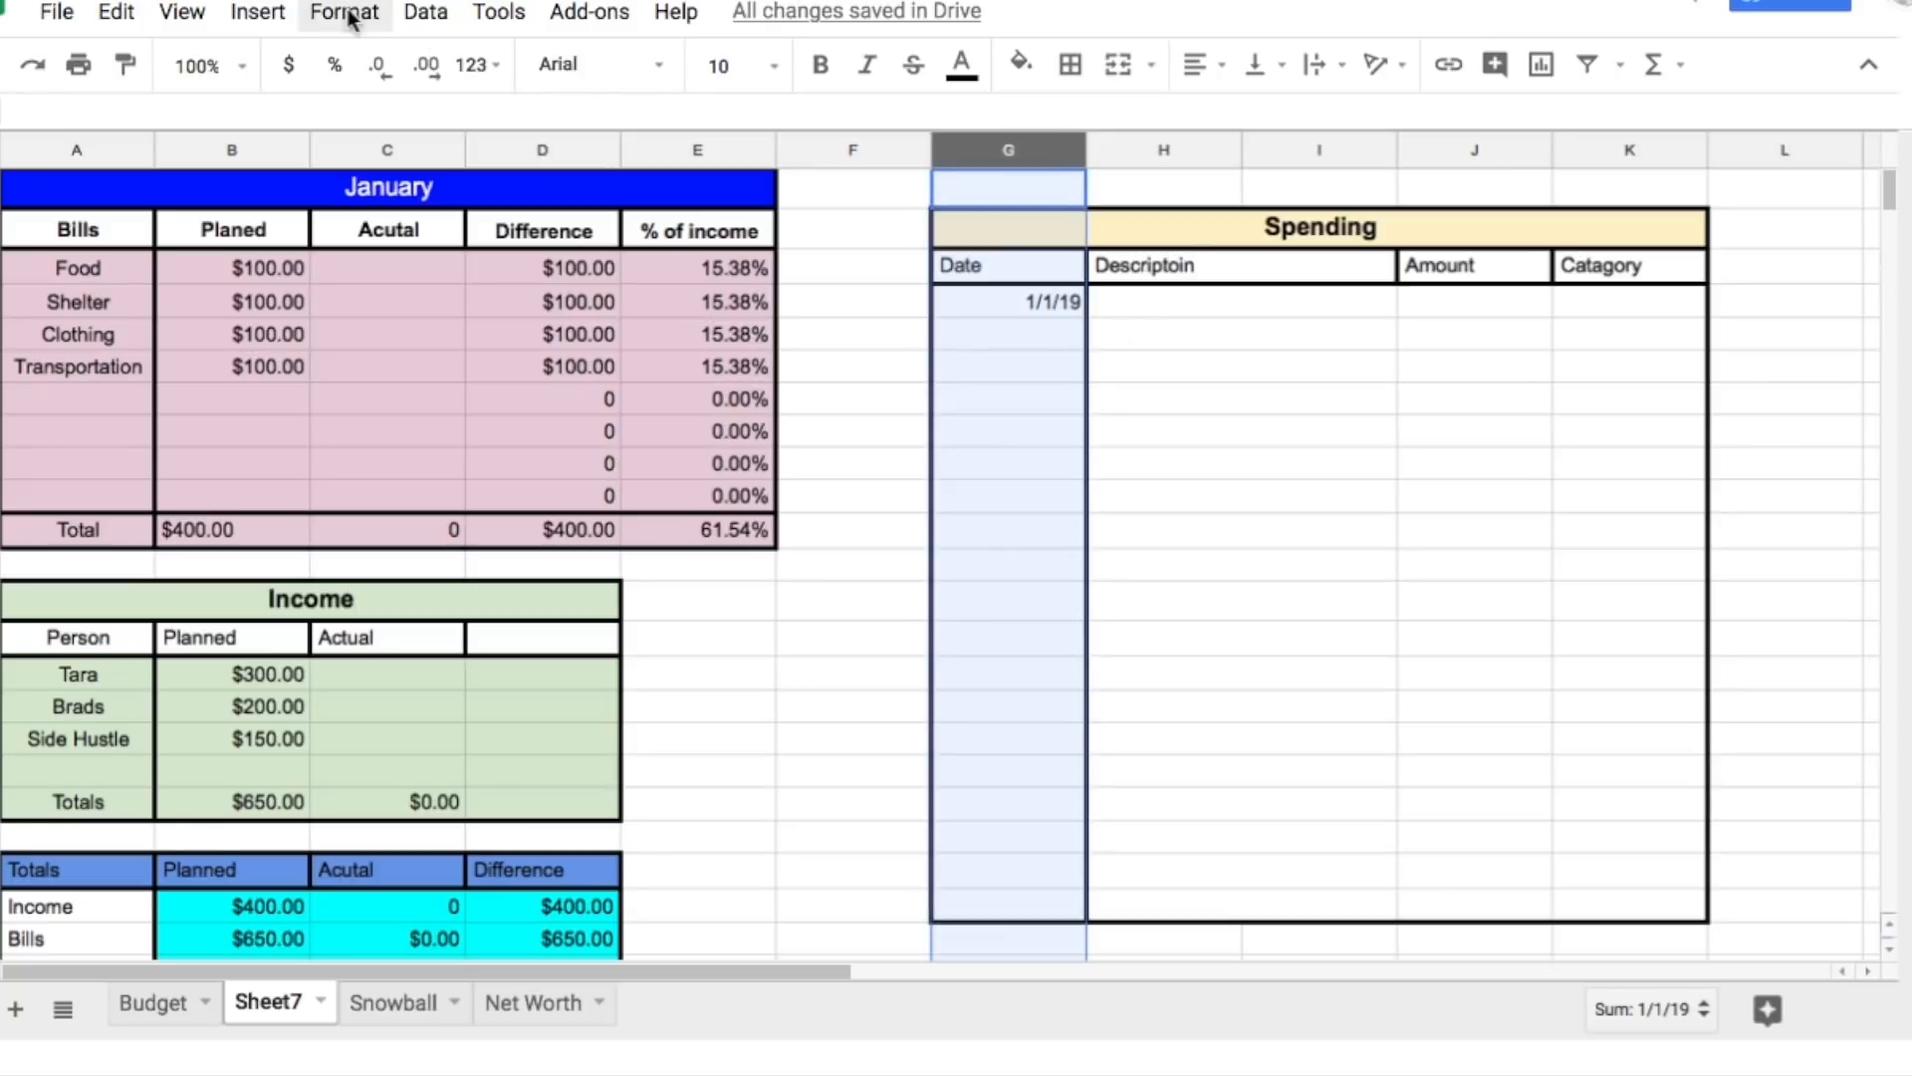
left_click(1112, 374)
left_click_drag(1032, 306, 1032, 911)
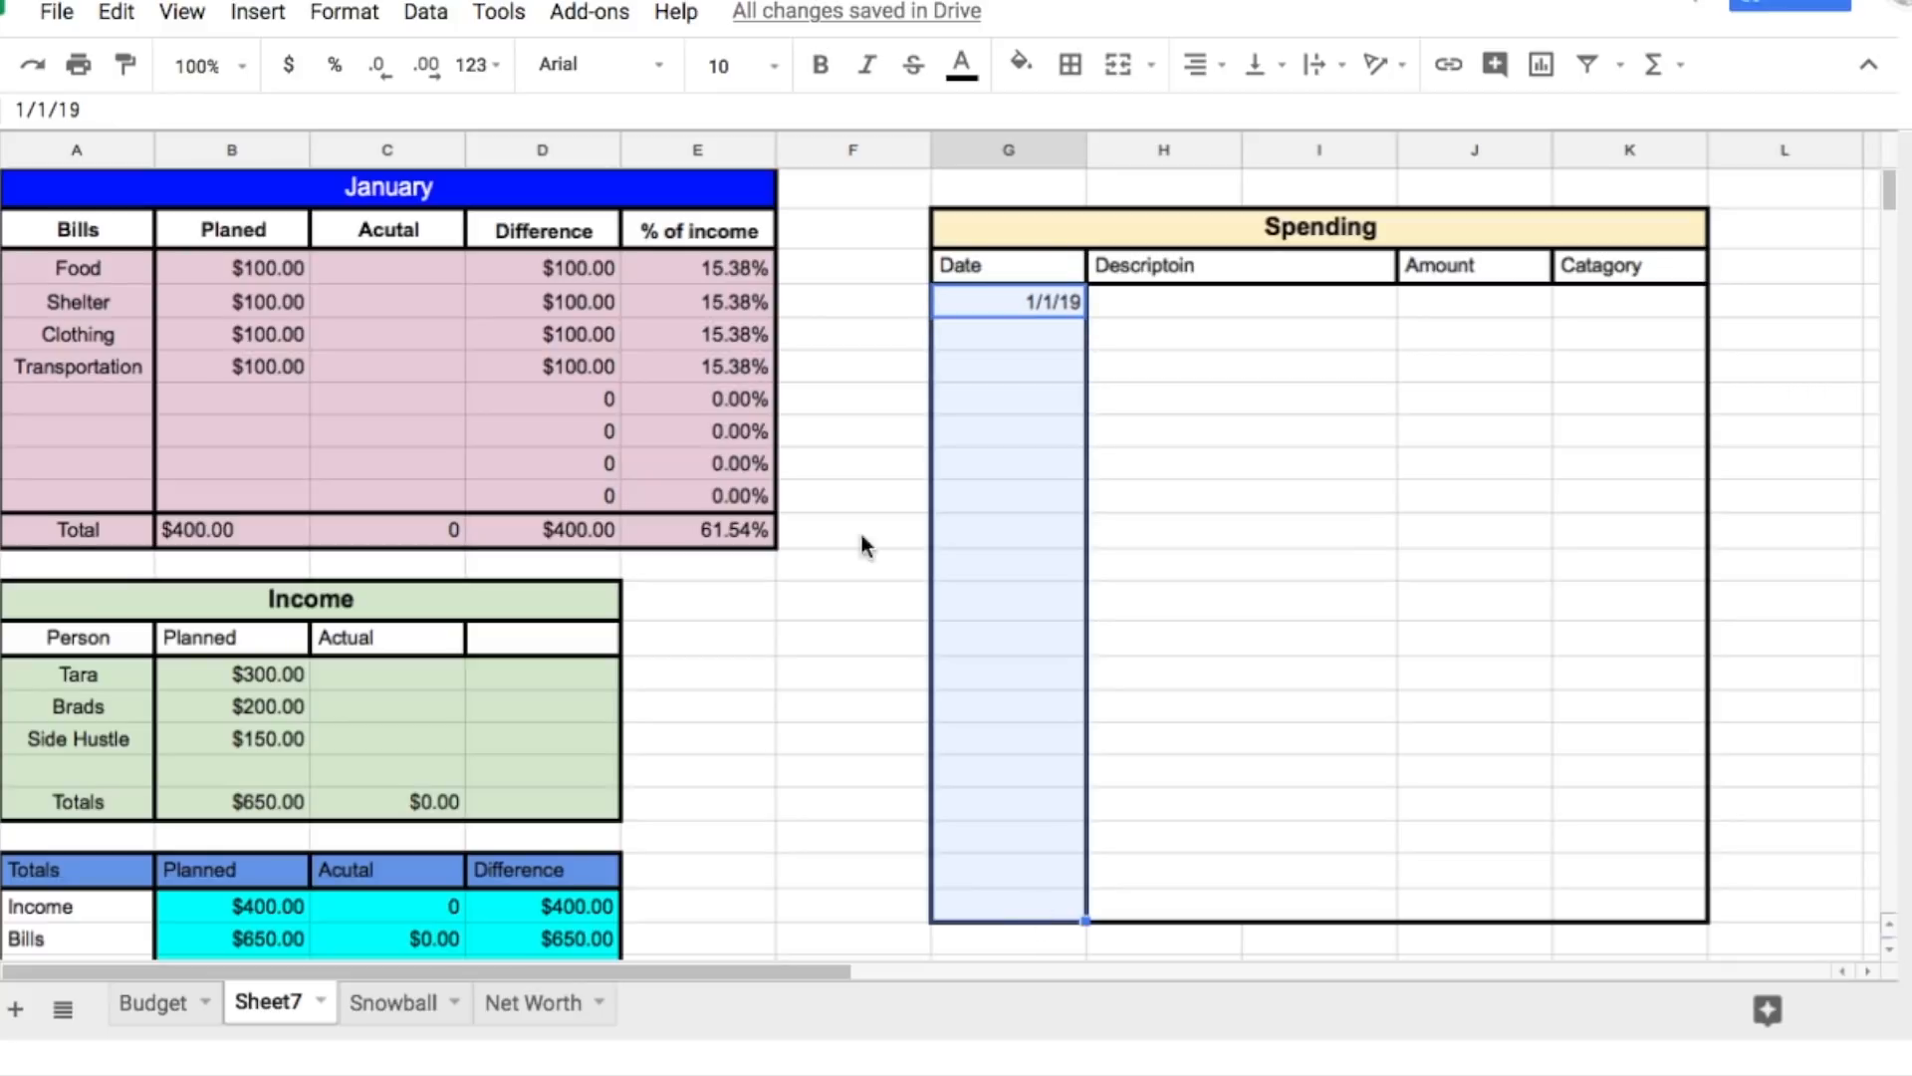
left_click(329, 20)
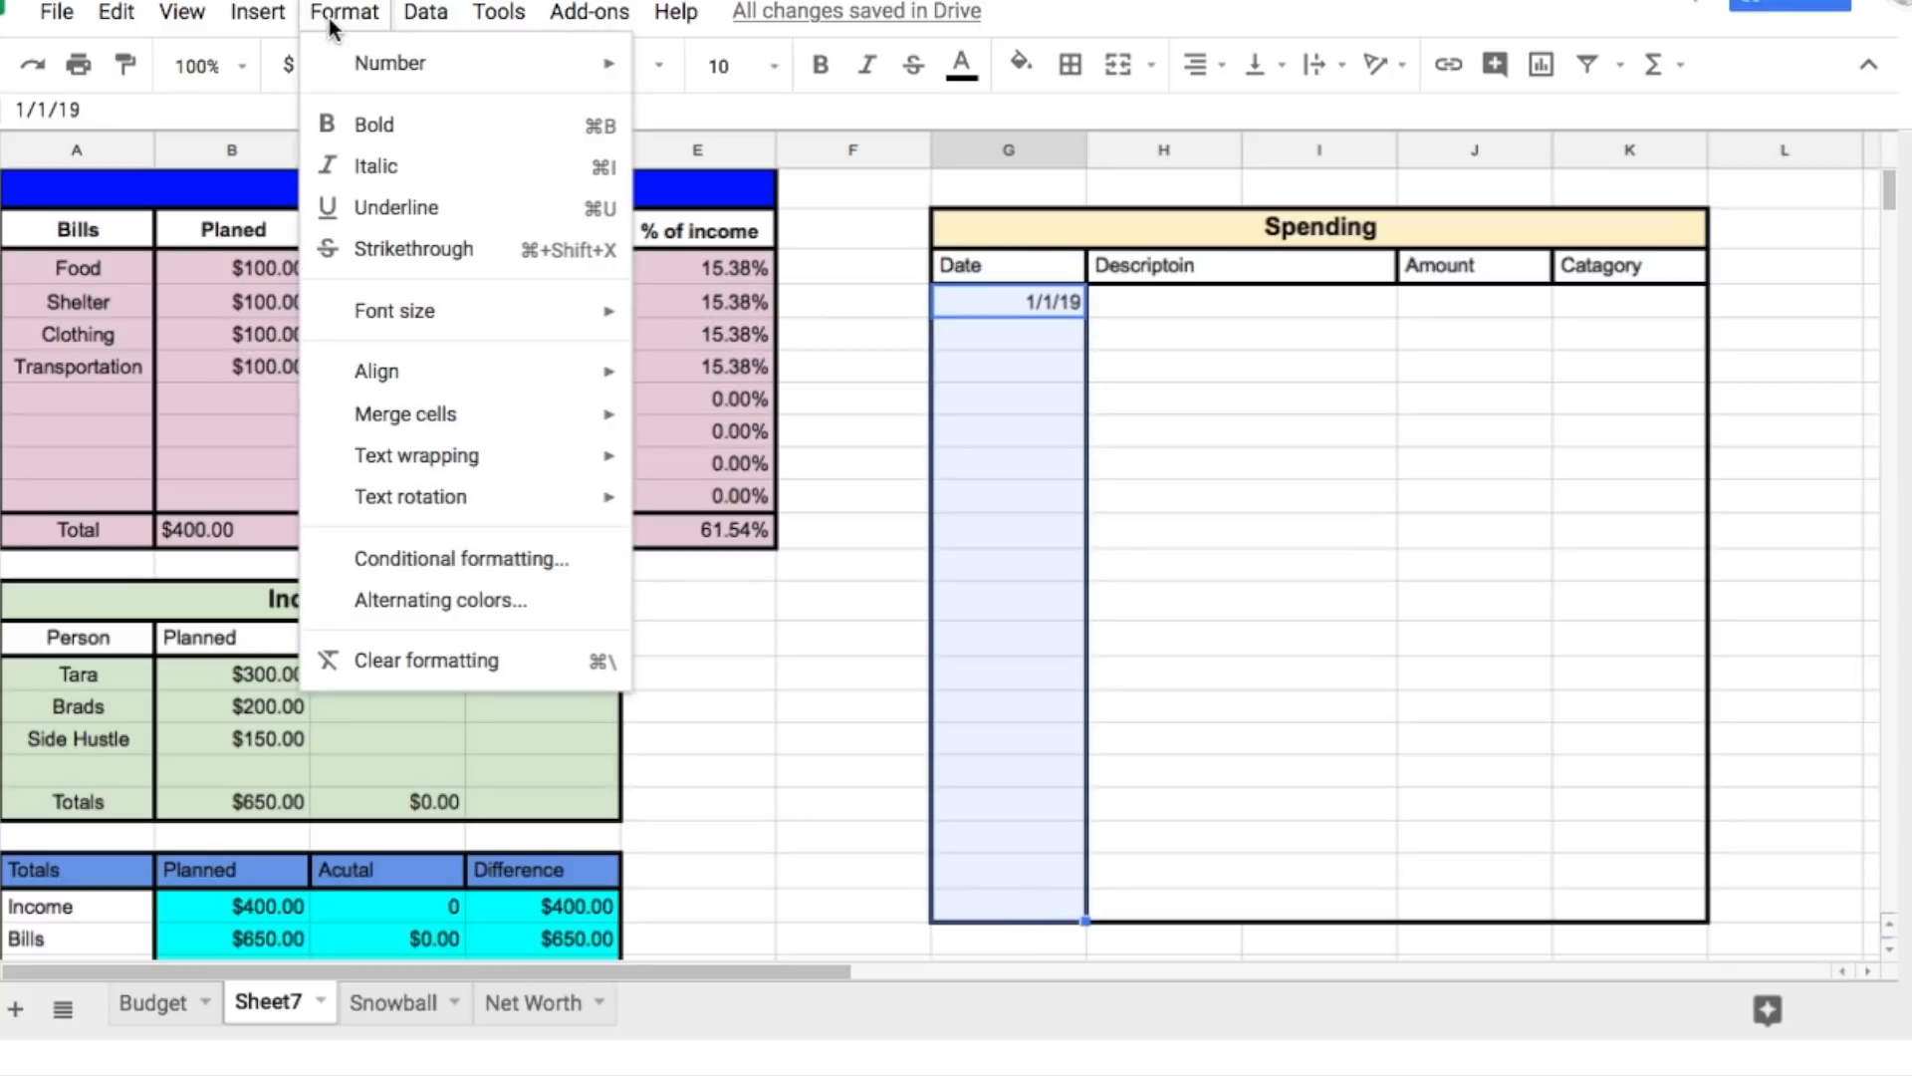
mouse_move(376, 70)
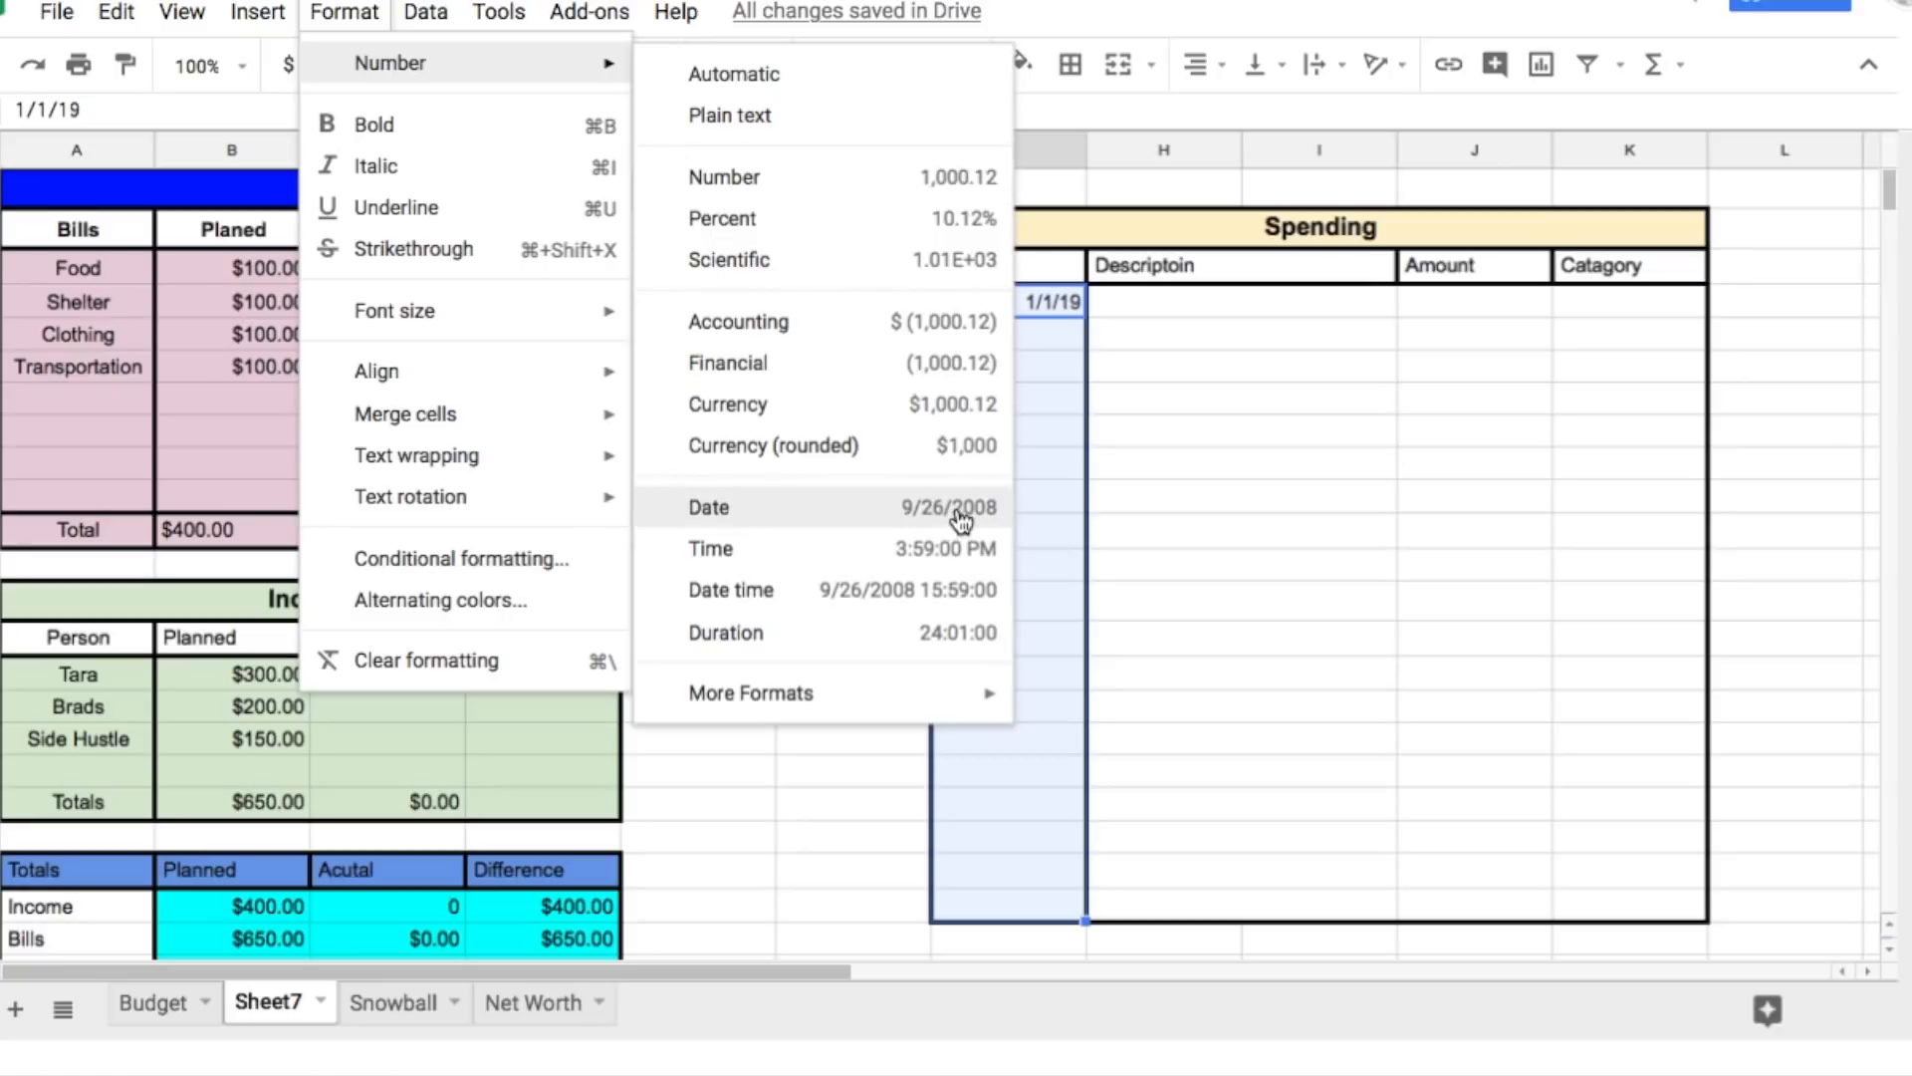
left_click(789, 514)
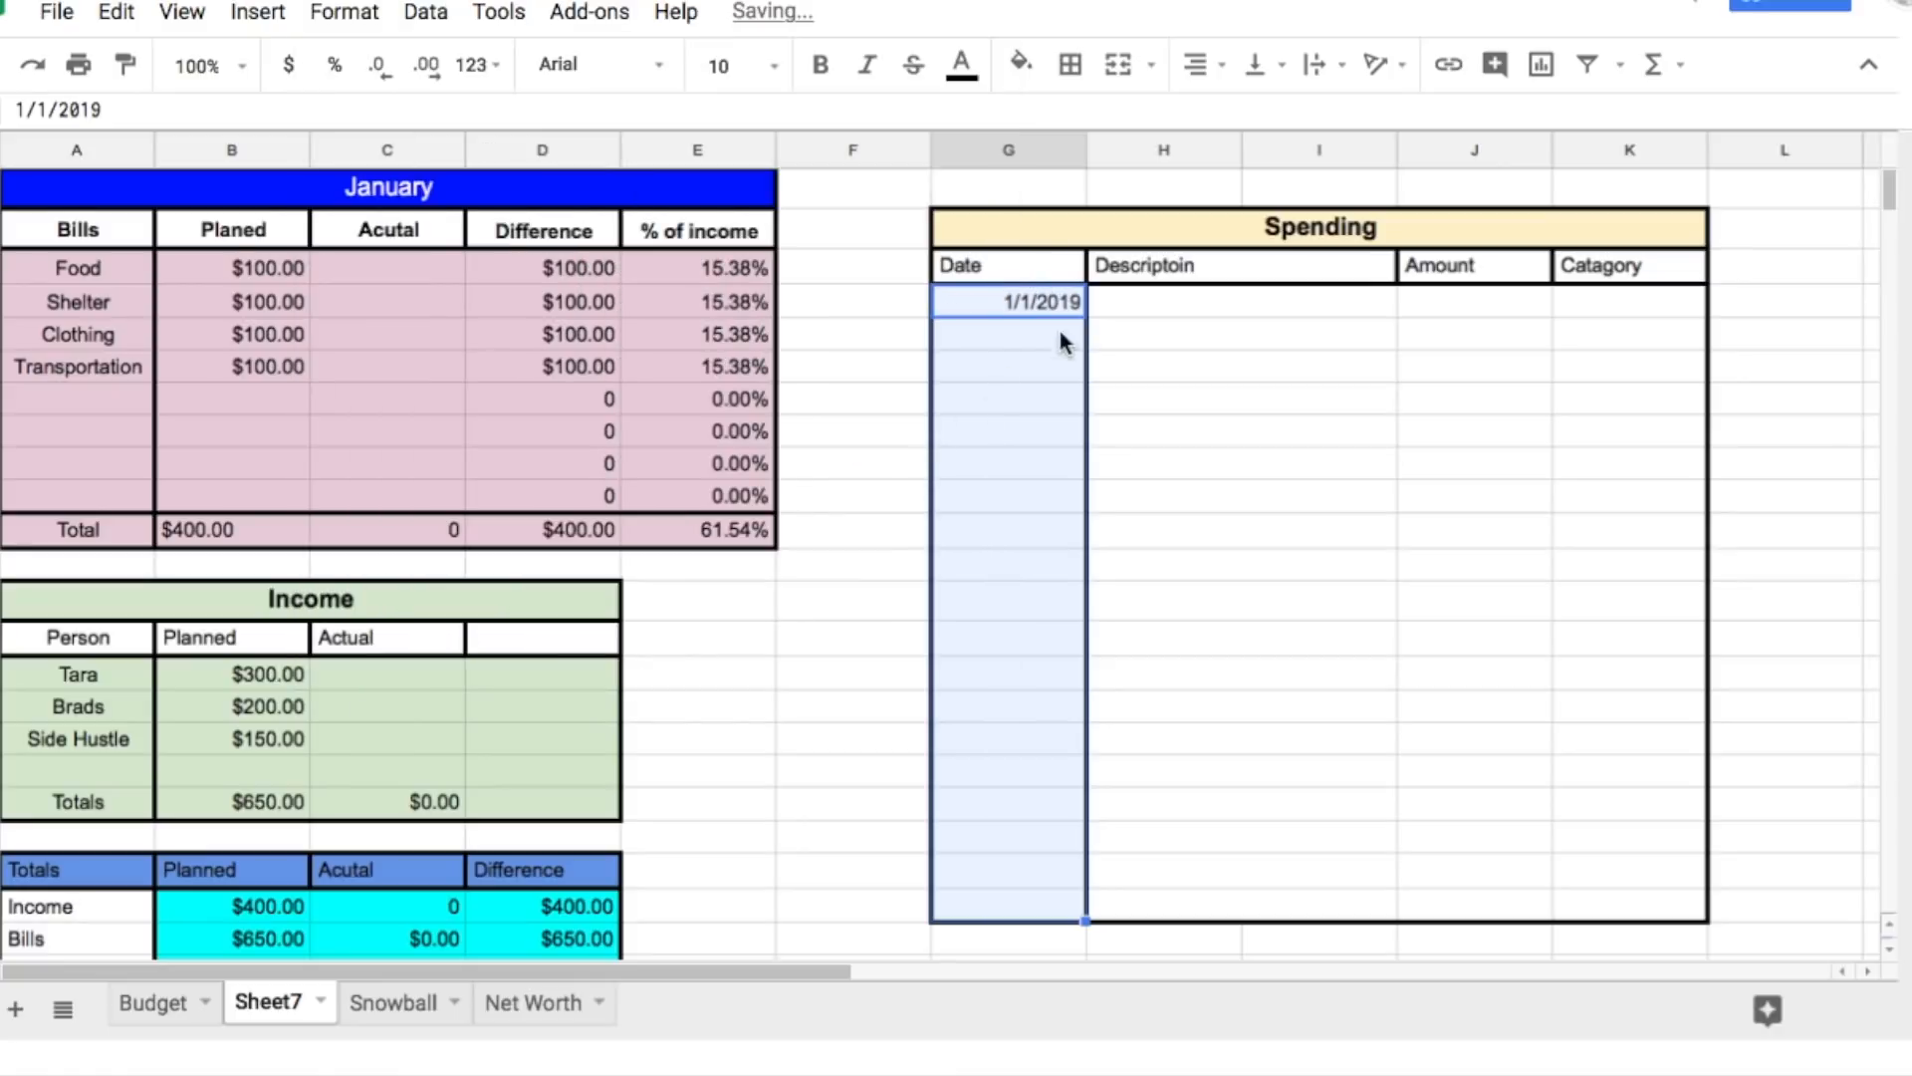
Step: Enter the dates 1/1 and 1/6 in the next two rows of the Date column
left_click(1026, 339)
type("1/1")
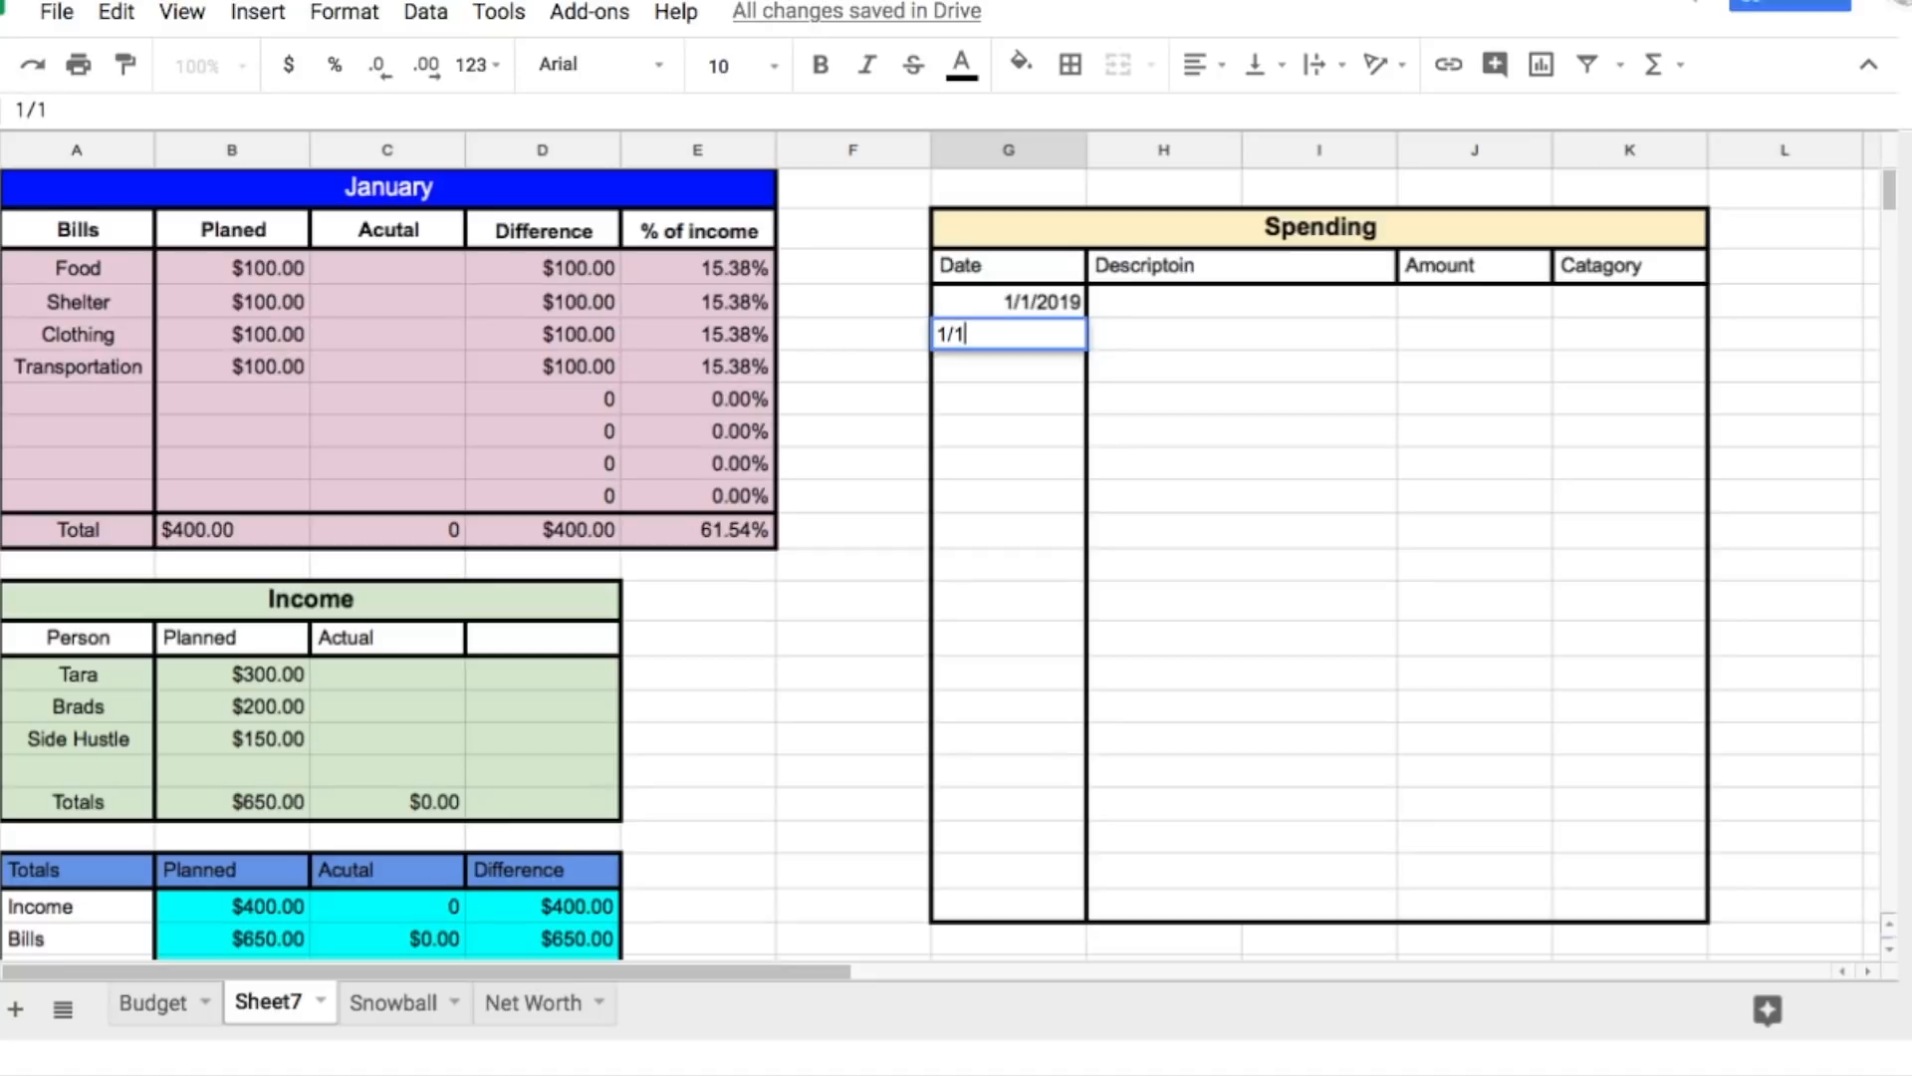
key("Return")
type("1/6")
key("Return")
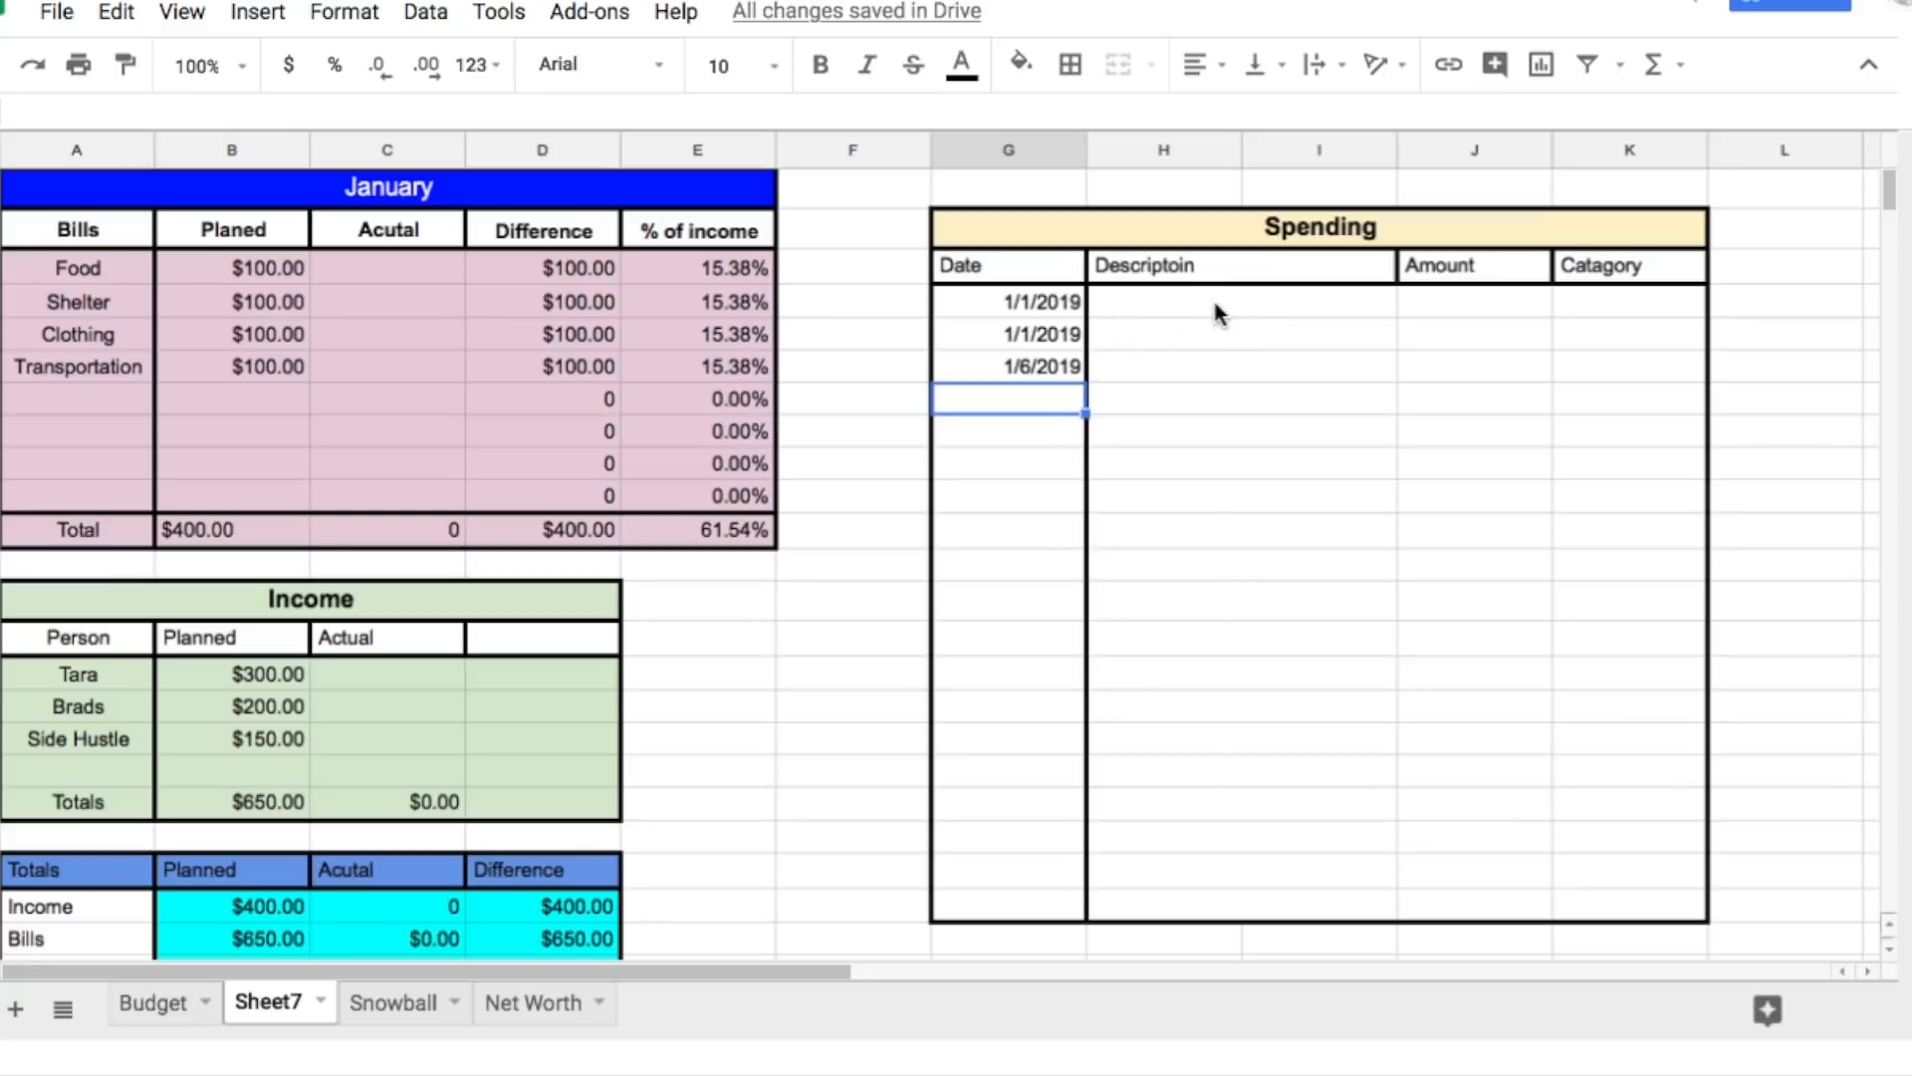
Step: Fill in the first Spending row with the description Food and the amount 16
left_click(1214, 303)
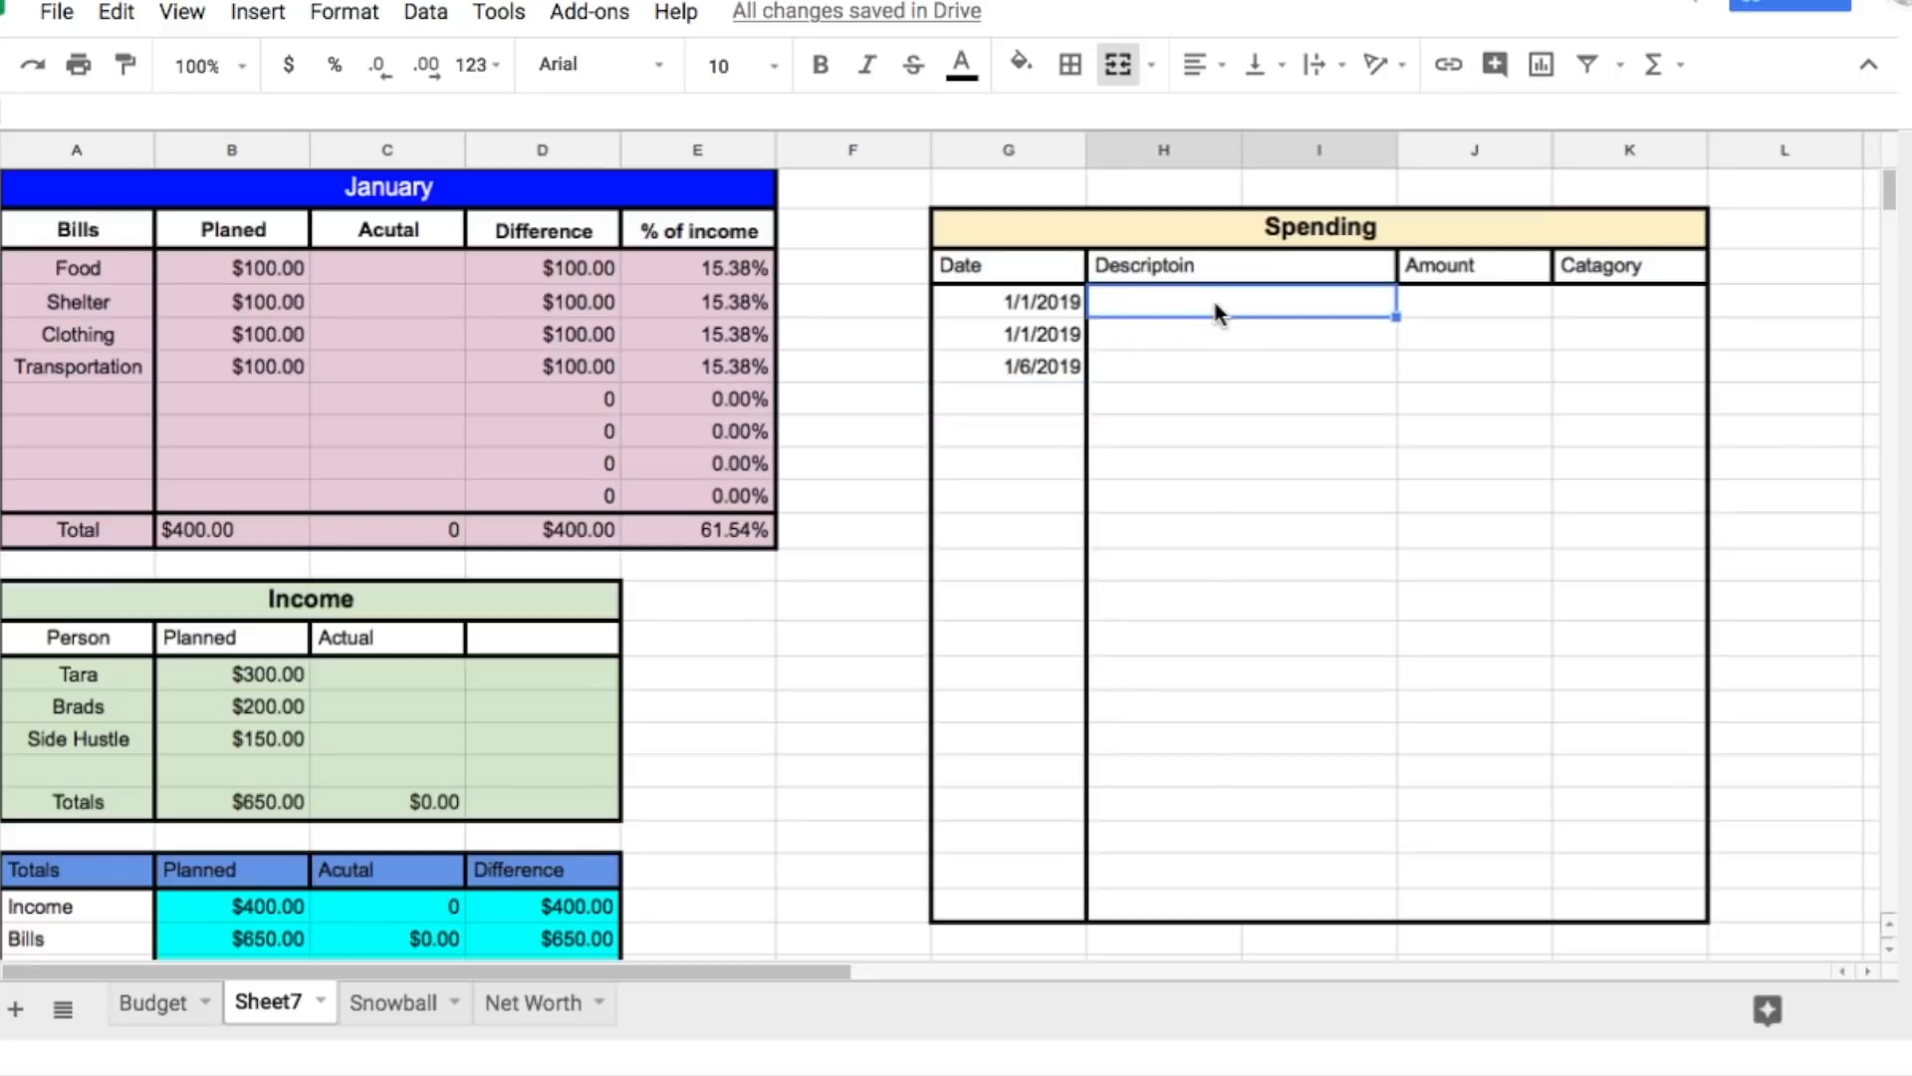
type("Food")
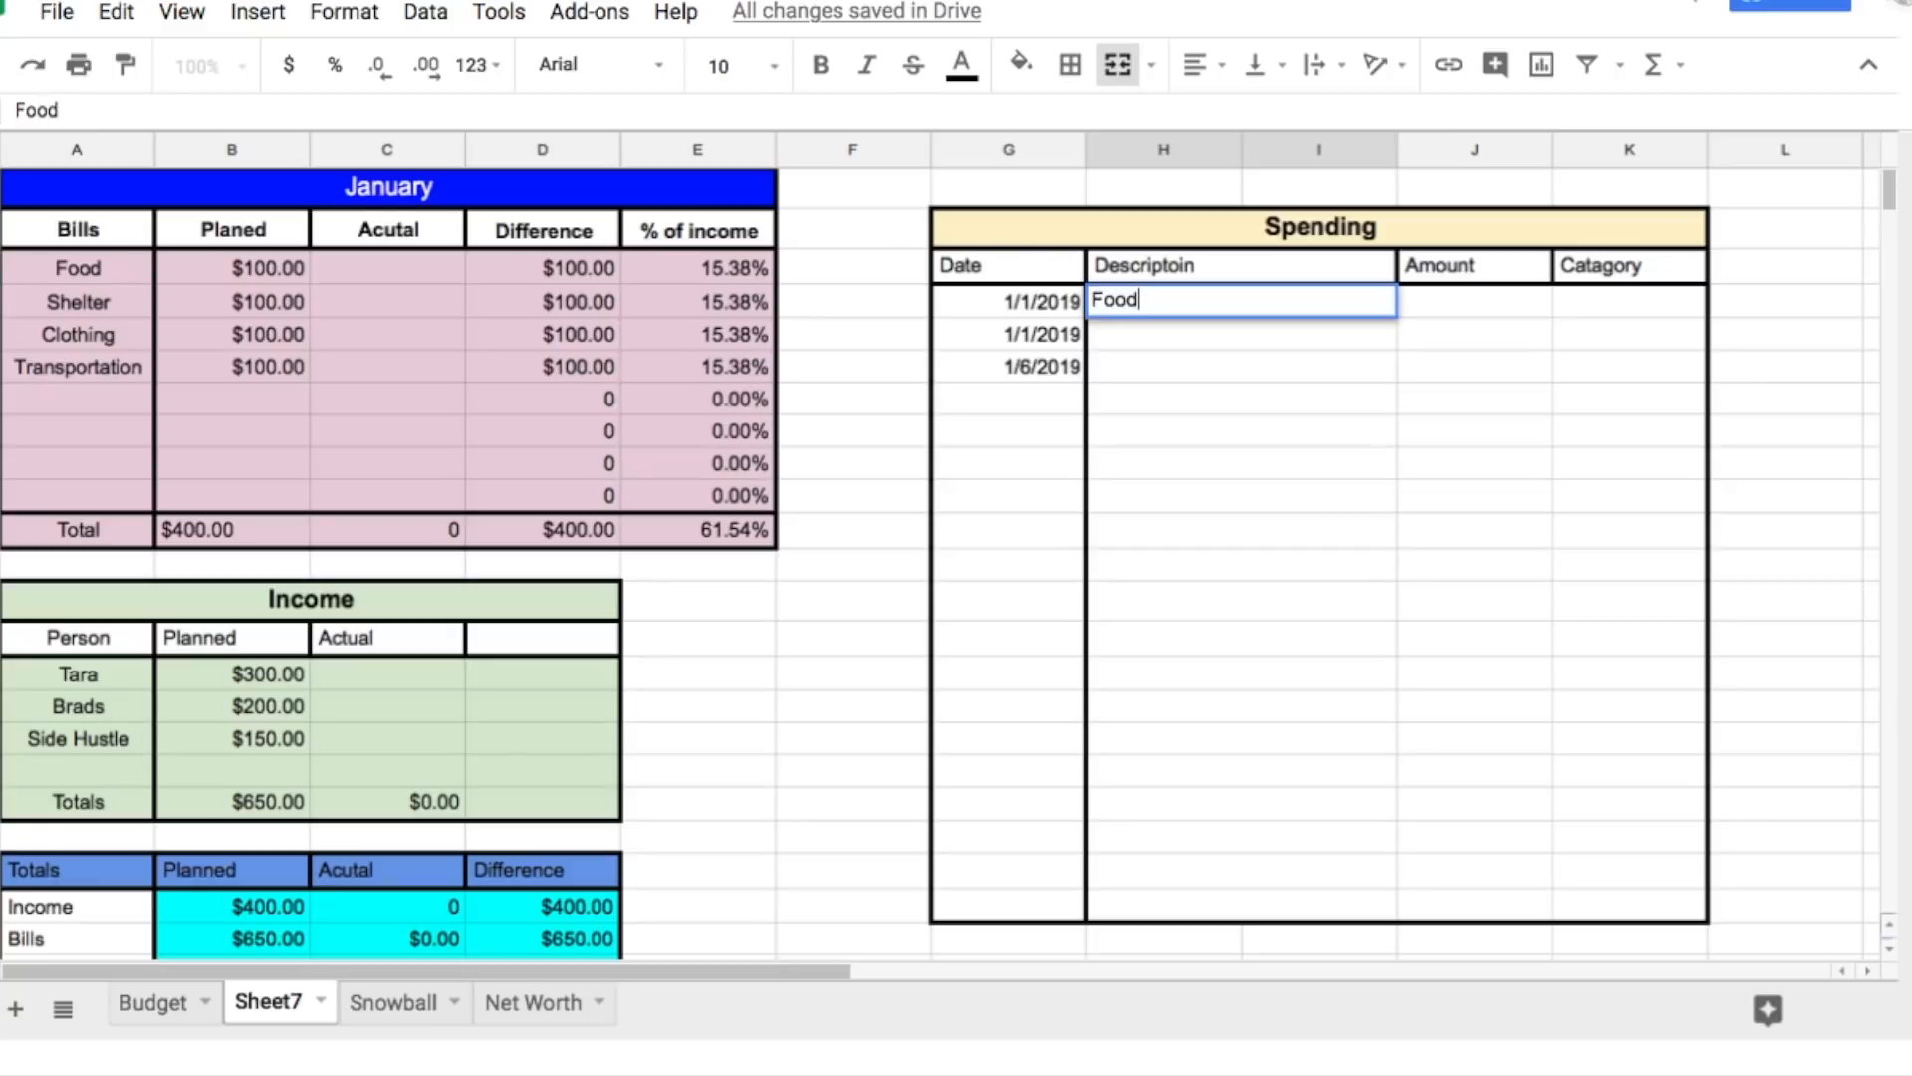
key("Tab")
type("16")
key("Return")
Step: Format the Amount column cells below the header as currency
left_click_drag(1494, 303, 1503, 888)
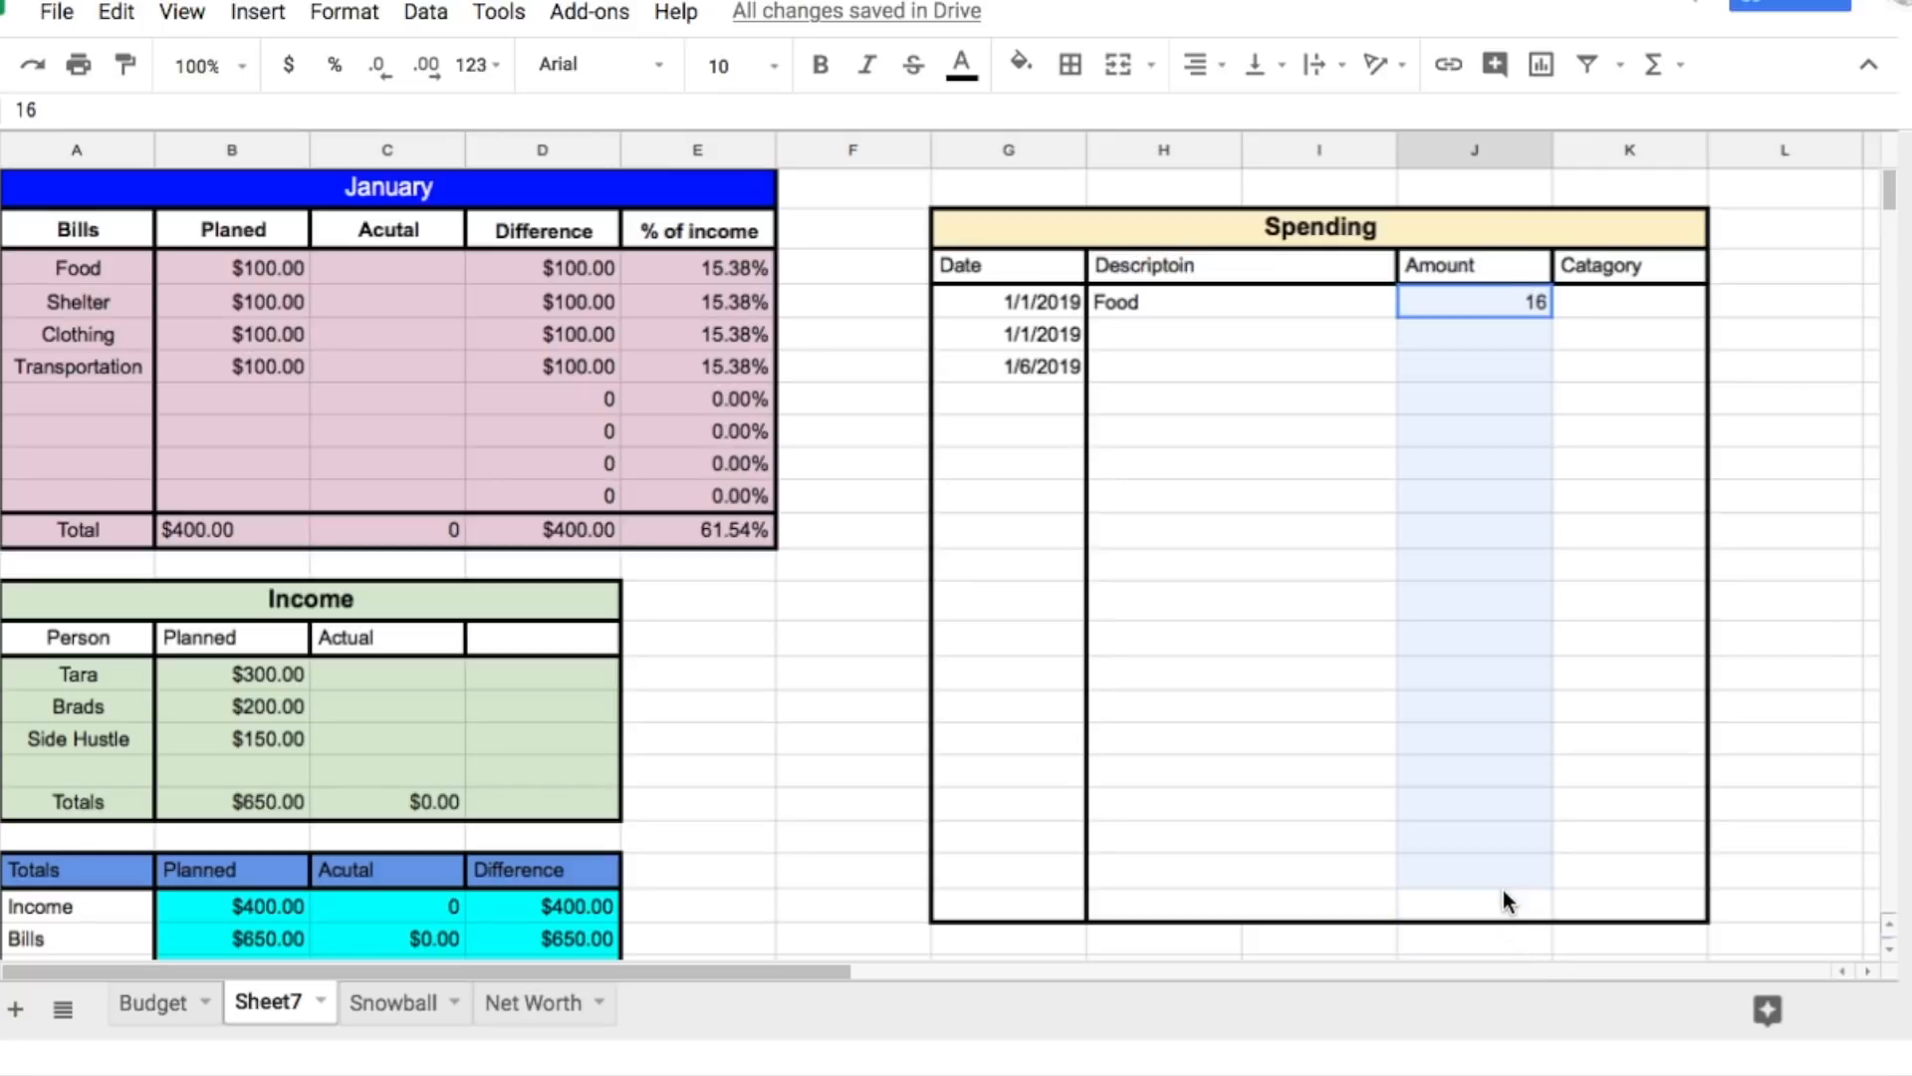
left_click(288, 64)
left_click(1300, 402)
Step: Add a right border down the merged Descriptoin cells H4:I22 to separate them from the Amount column
left_click_drag(1330, 305, 1332, 905)
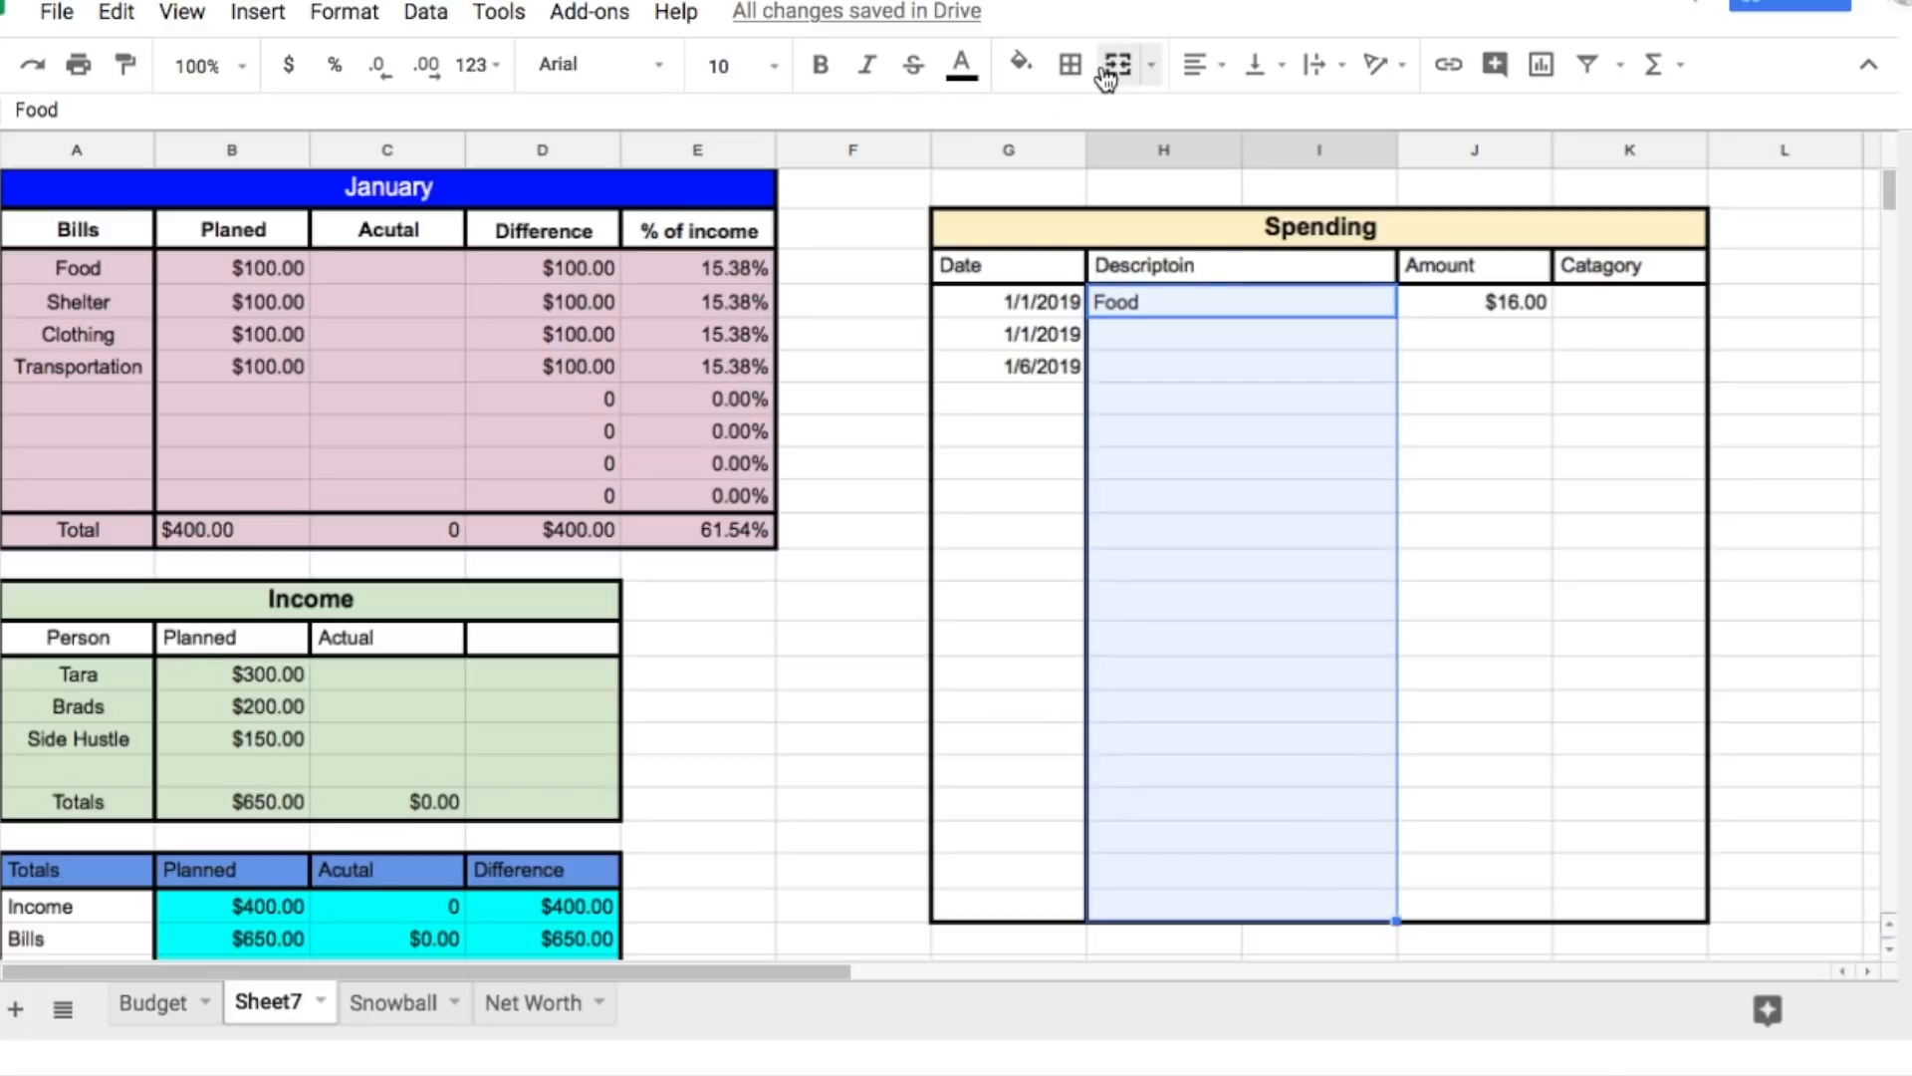
left_click(1109, 72)
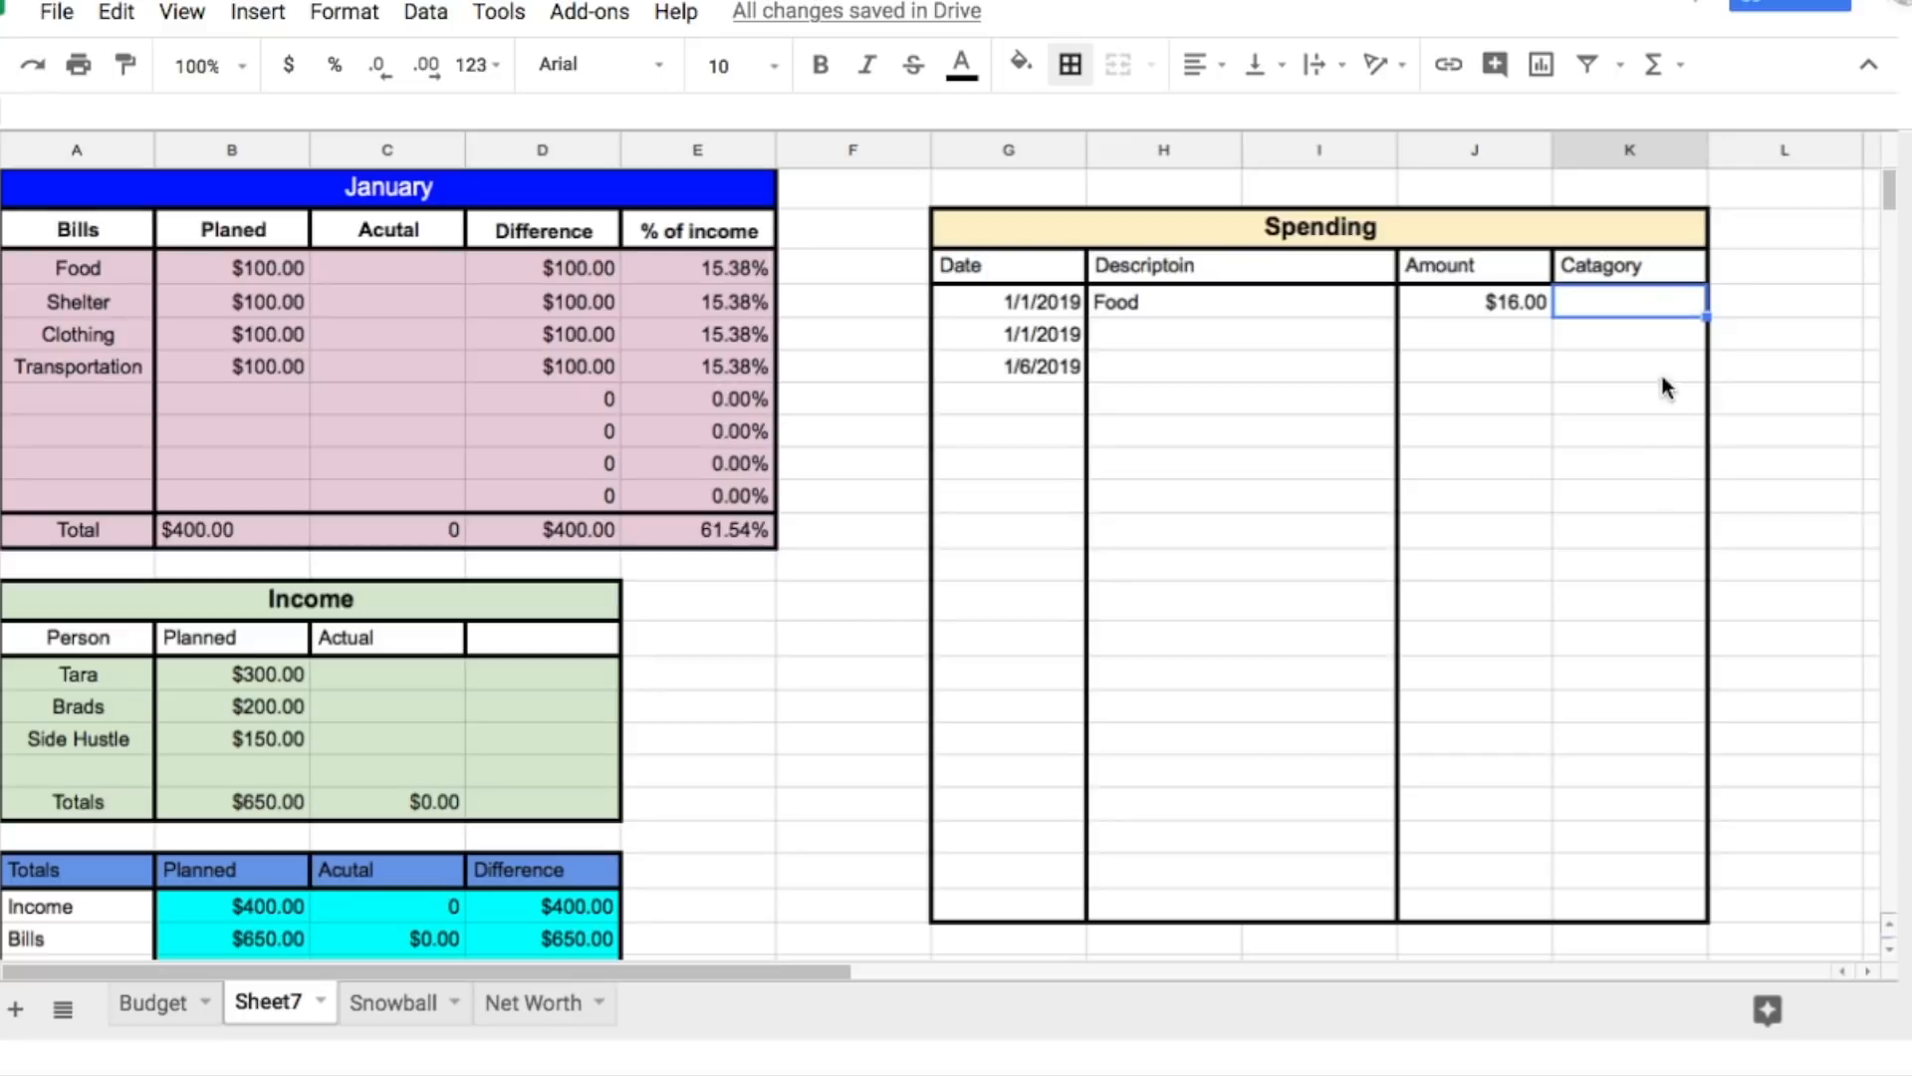
left_click(1647, 364)
left_click(1636, 303)
left_click(1635, 617)
left_click(1573, 461)
left_click(1527, 468)
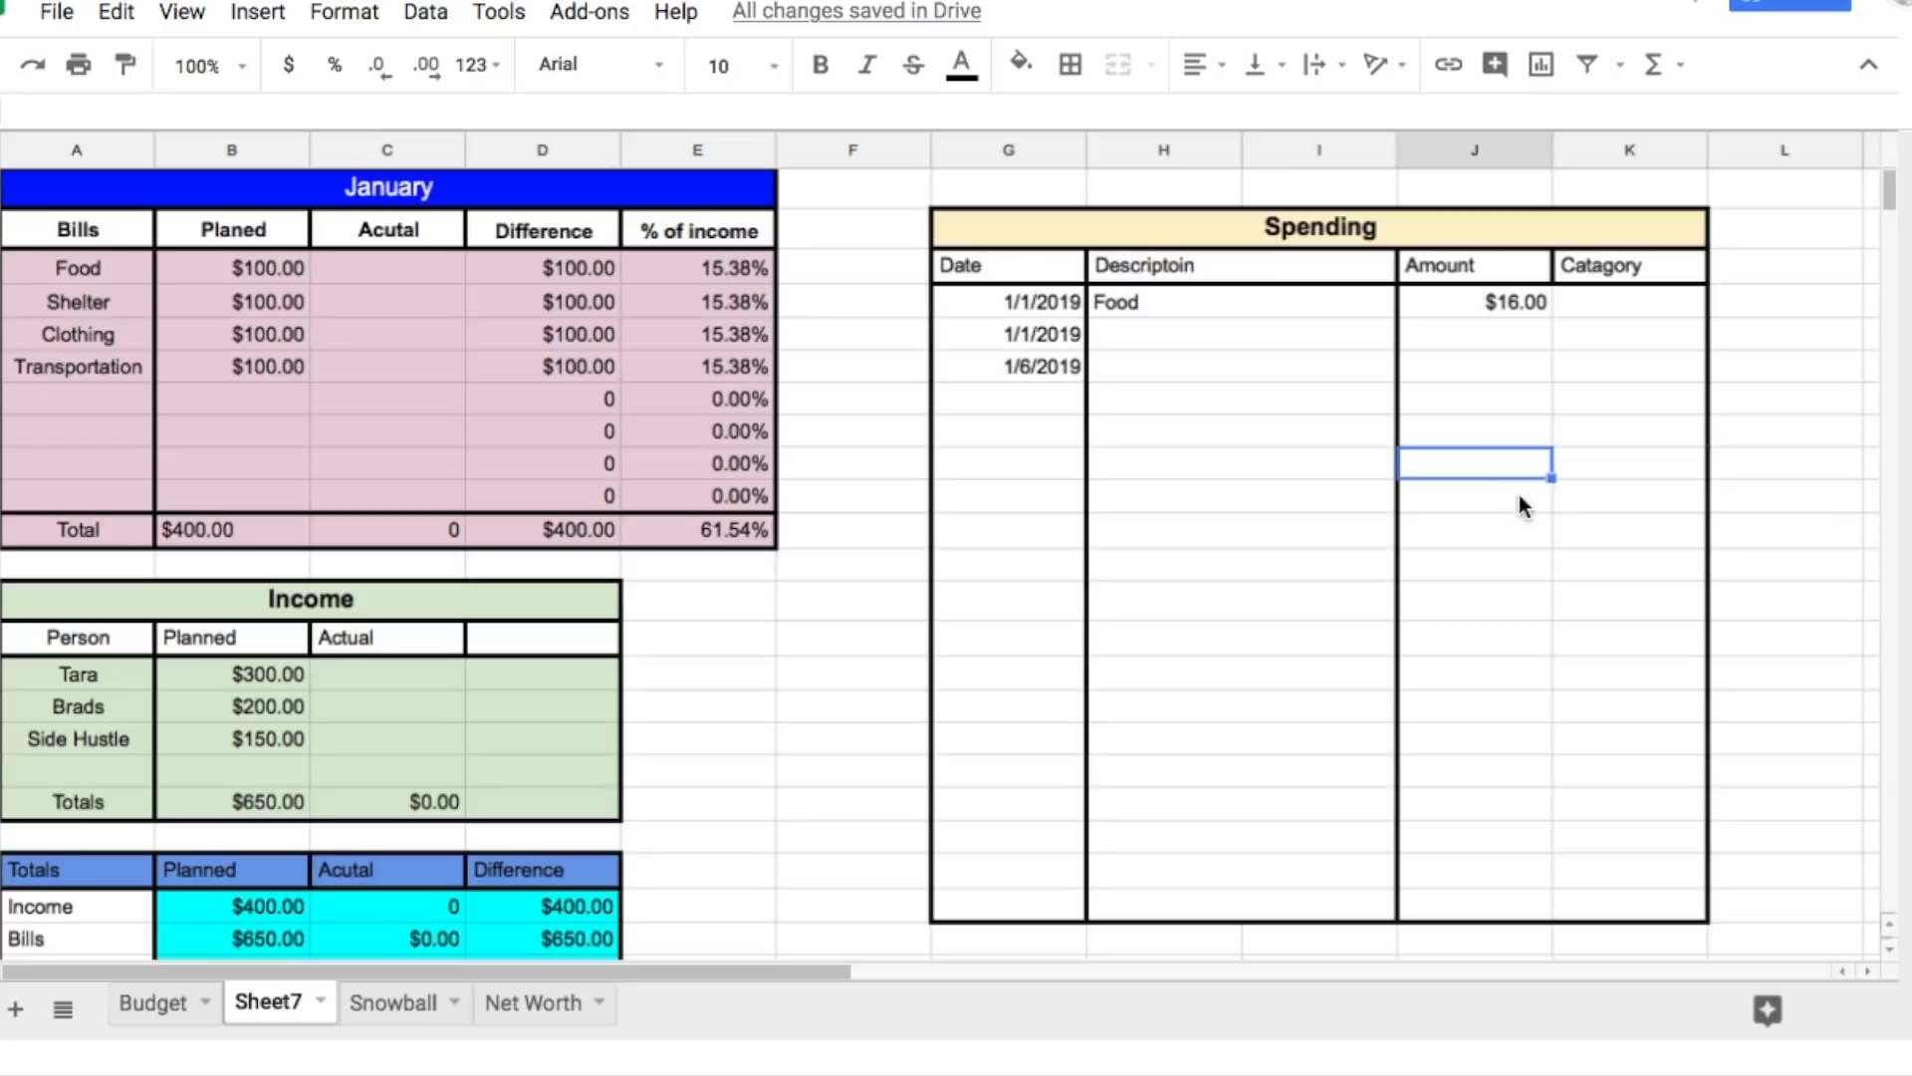
Step: Start a data validation rule for Catagory cell K4 using a list from a range and rejecting invalid input
left_click(1631, 311)
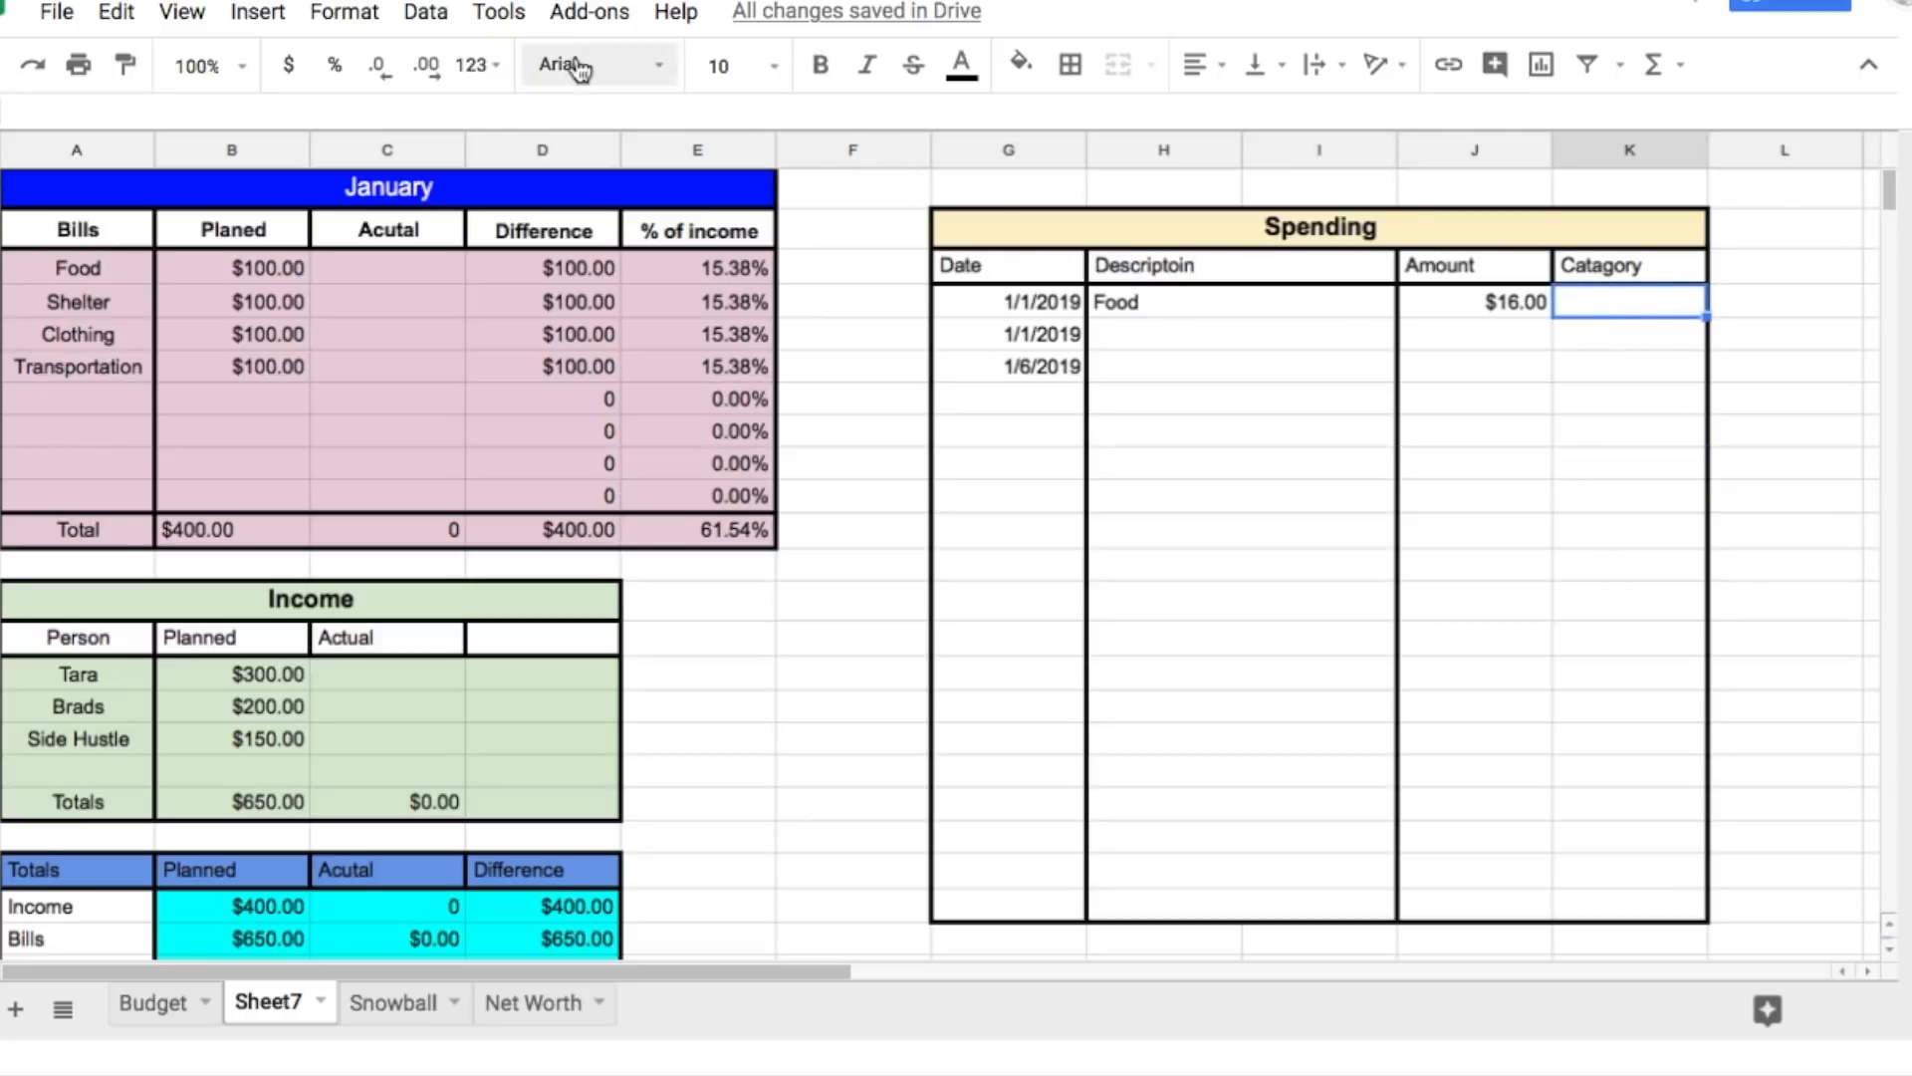
left_click(500, 14)
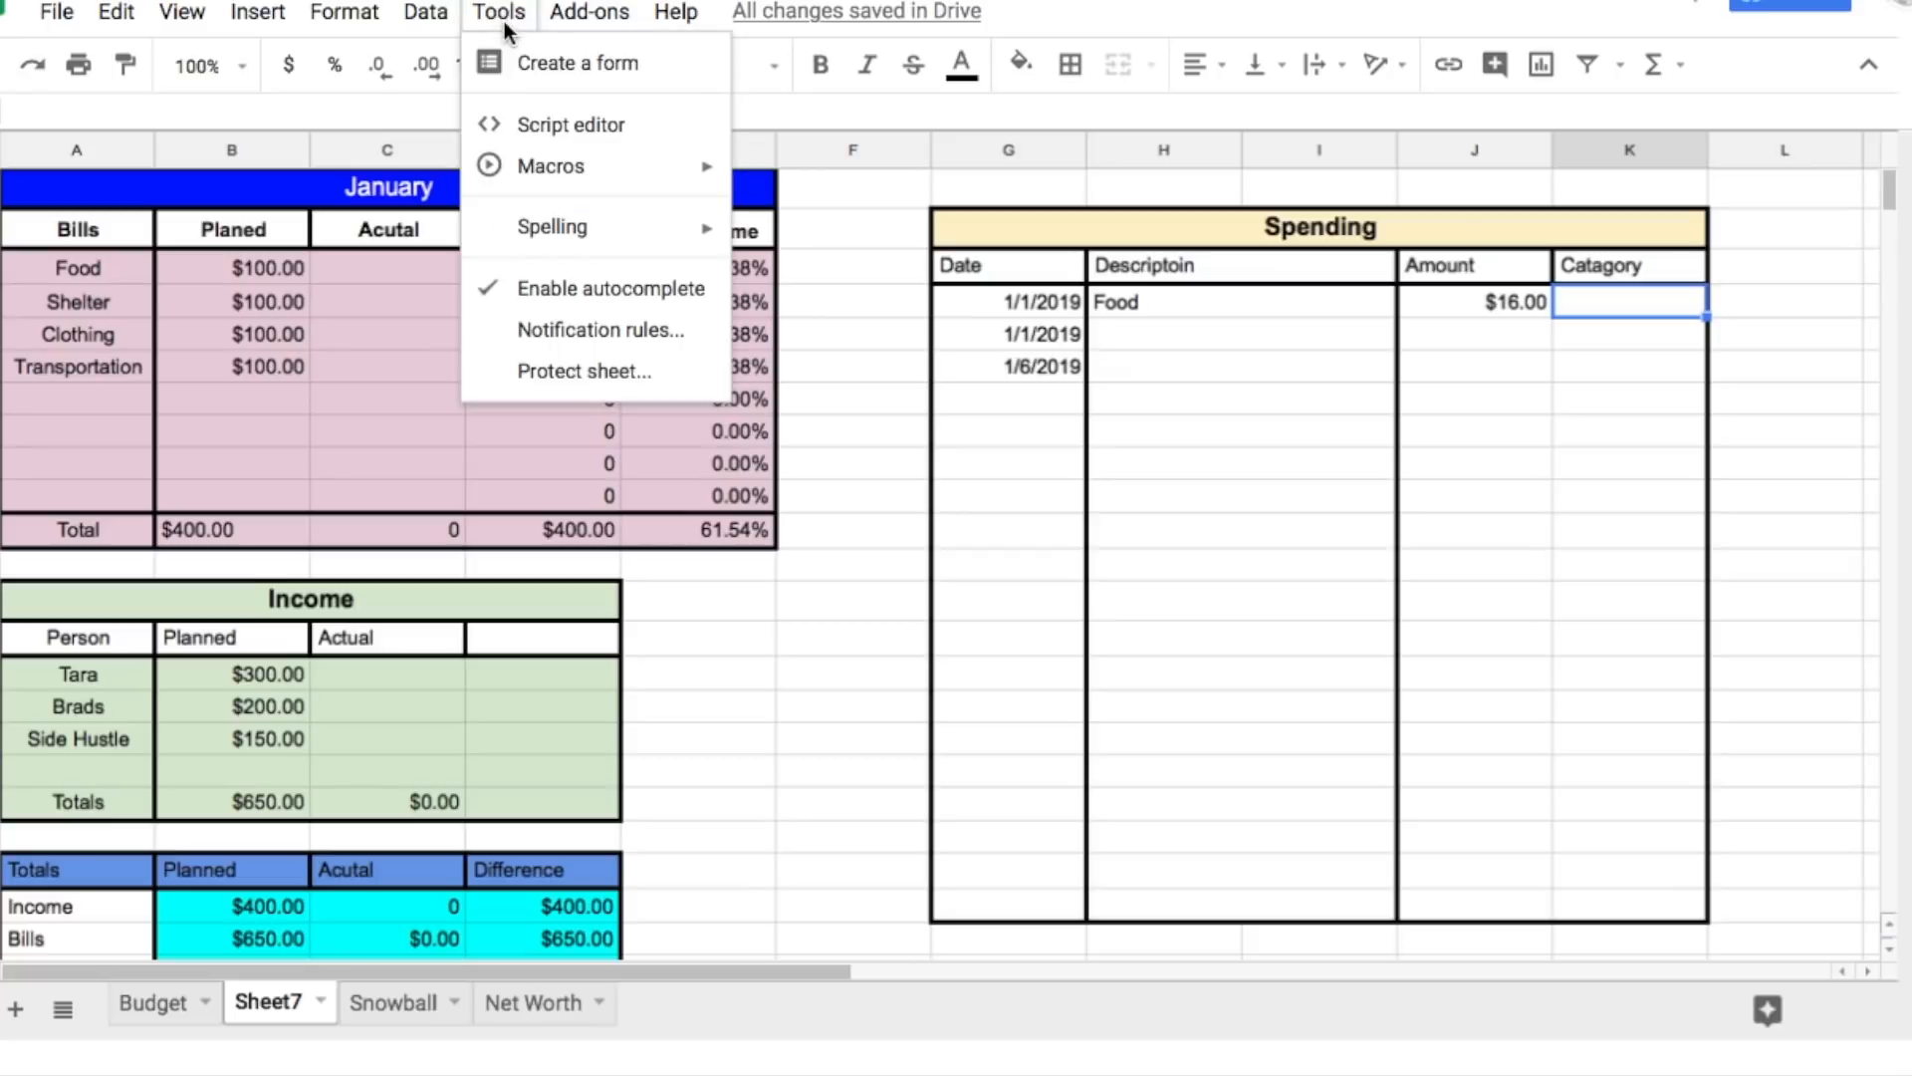
mouse_move(446, 18)
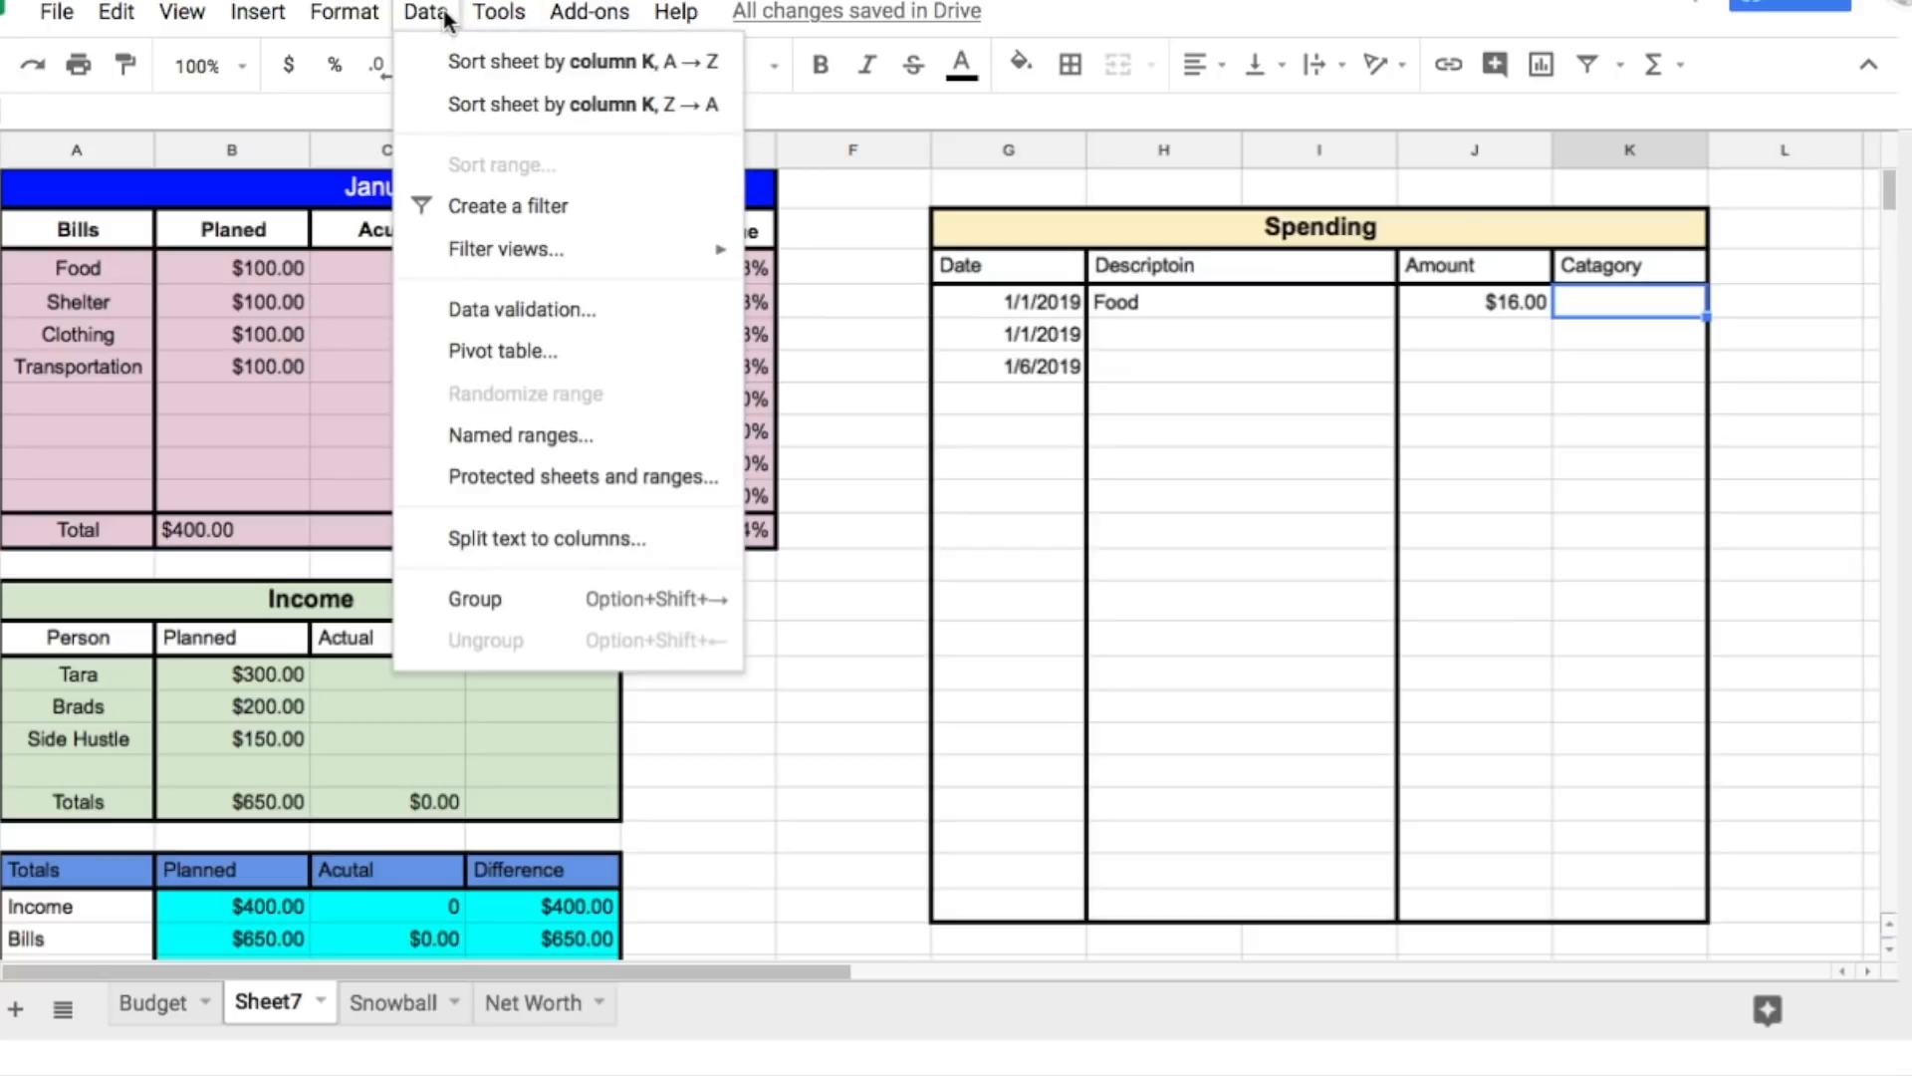
left_click(565, 318)
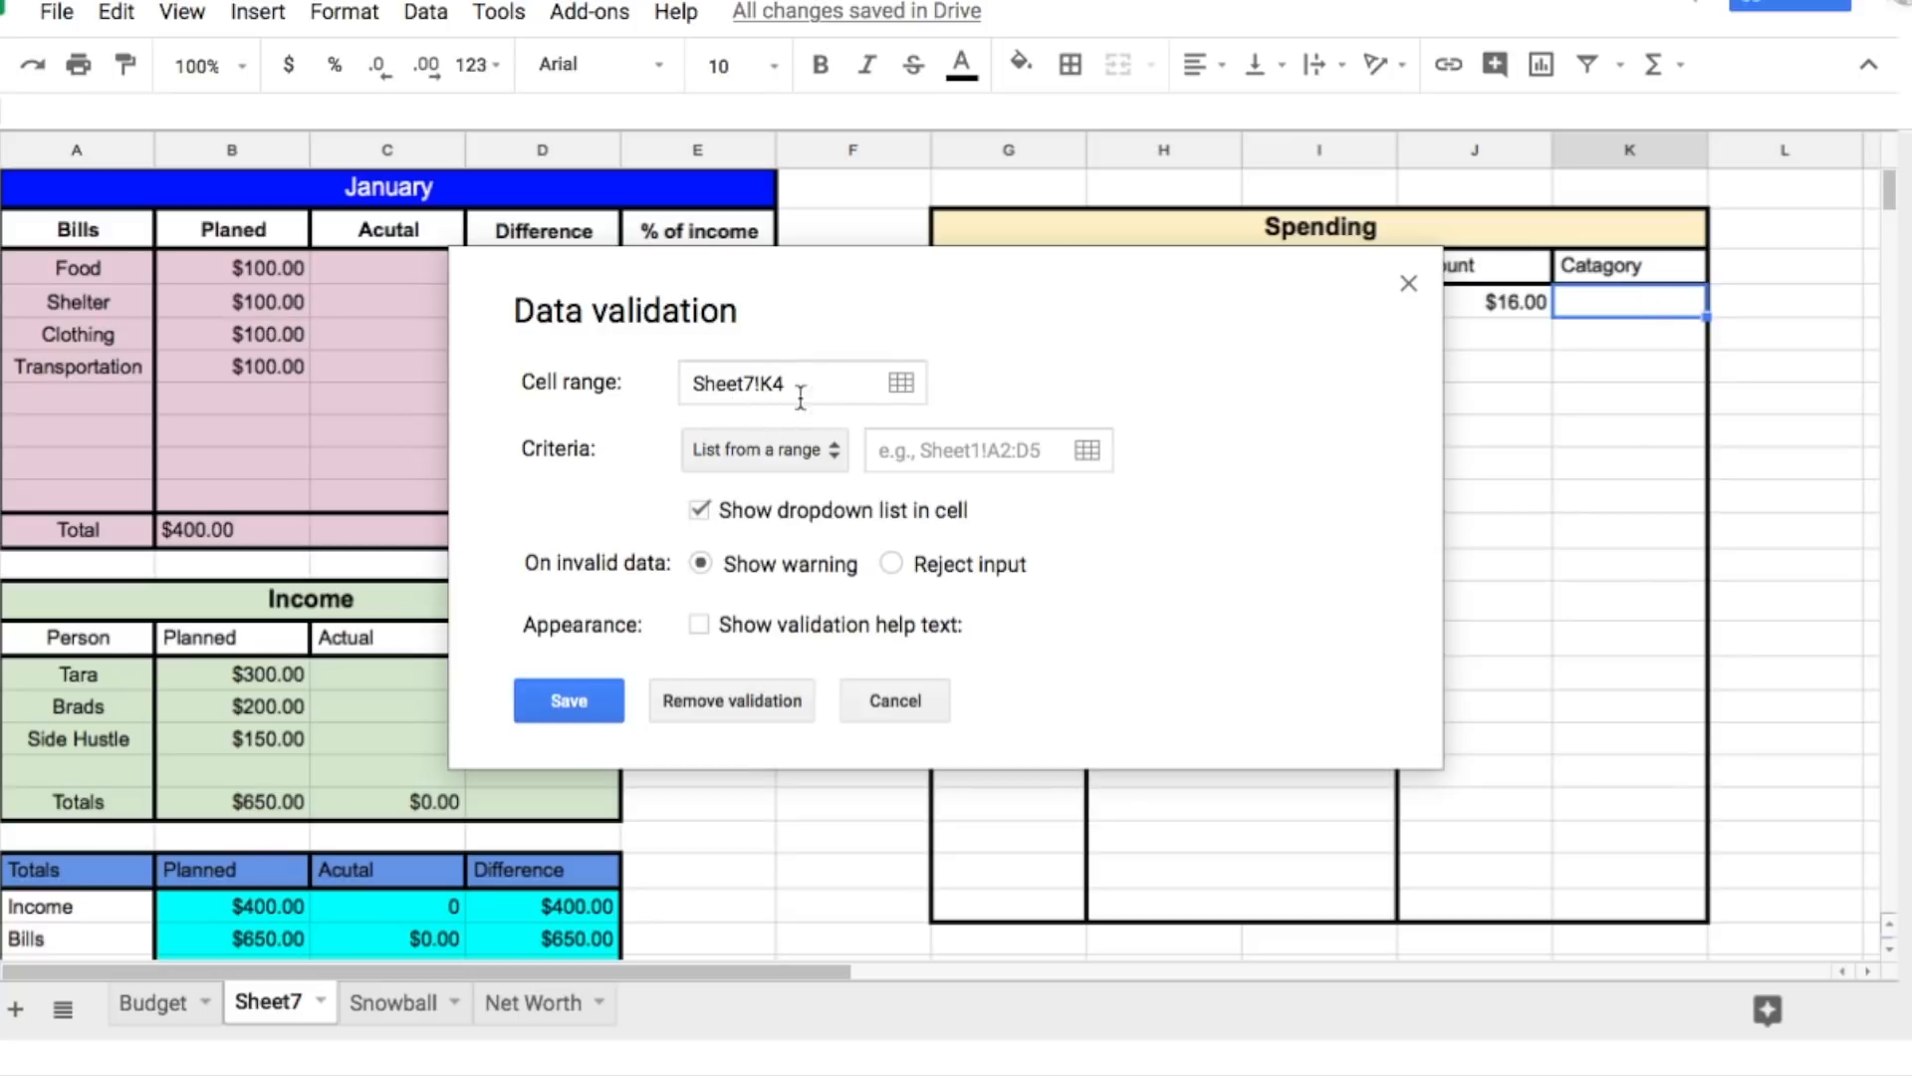
left_click(791, 457)
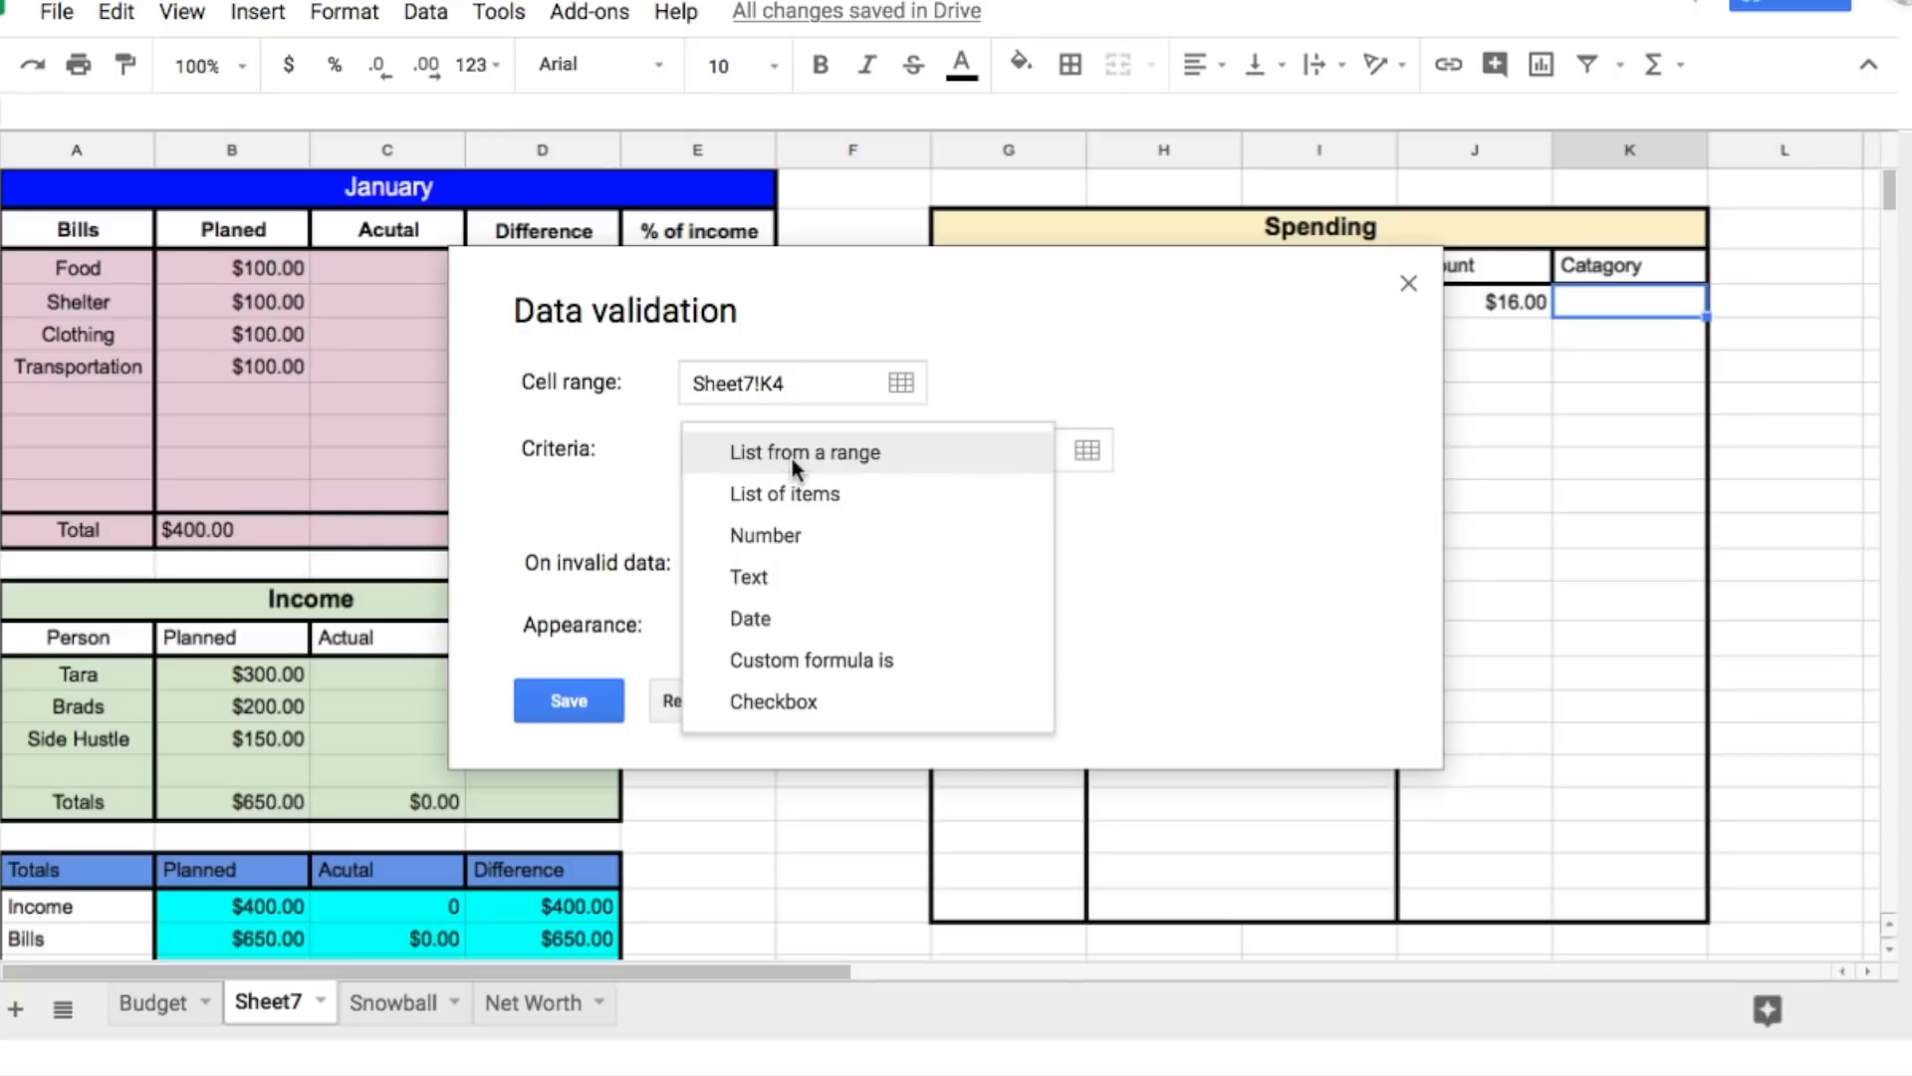
left_click(791, 458)
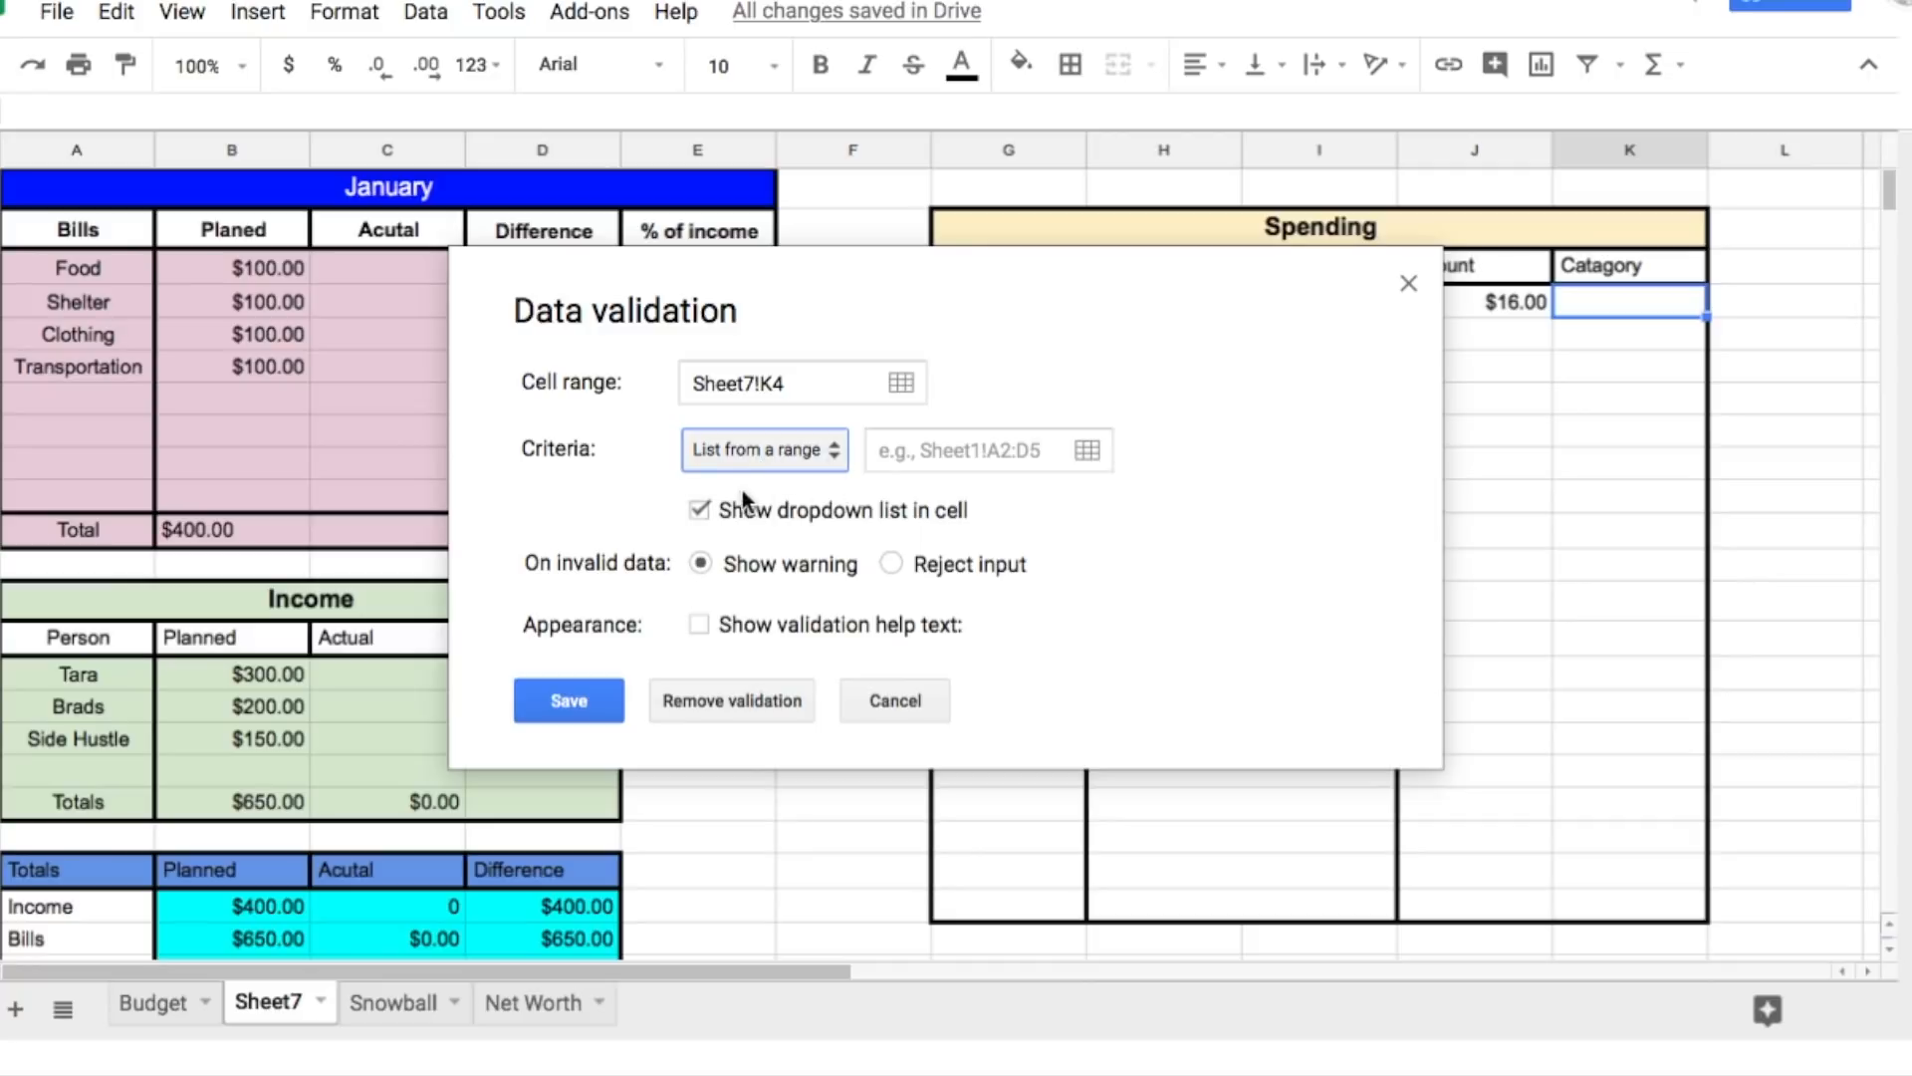
left_click(892, 564)
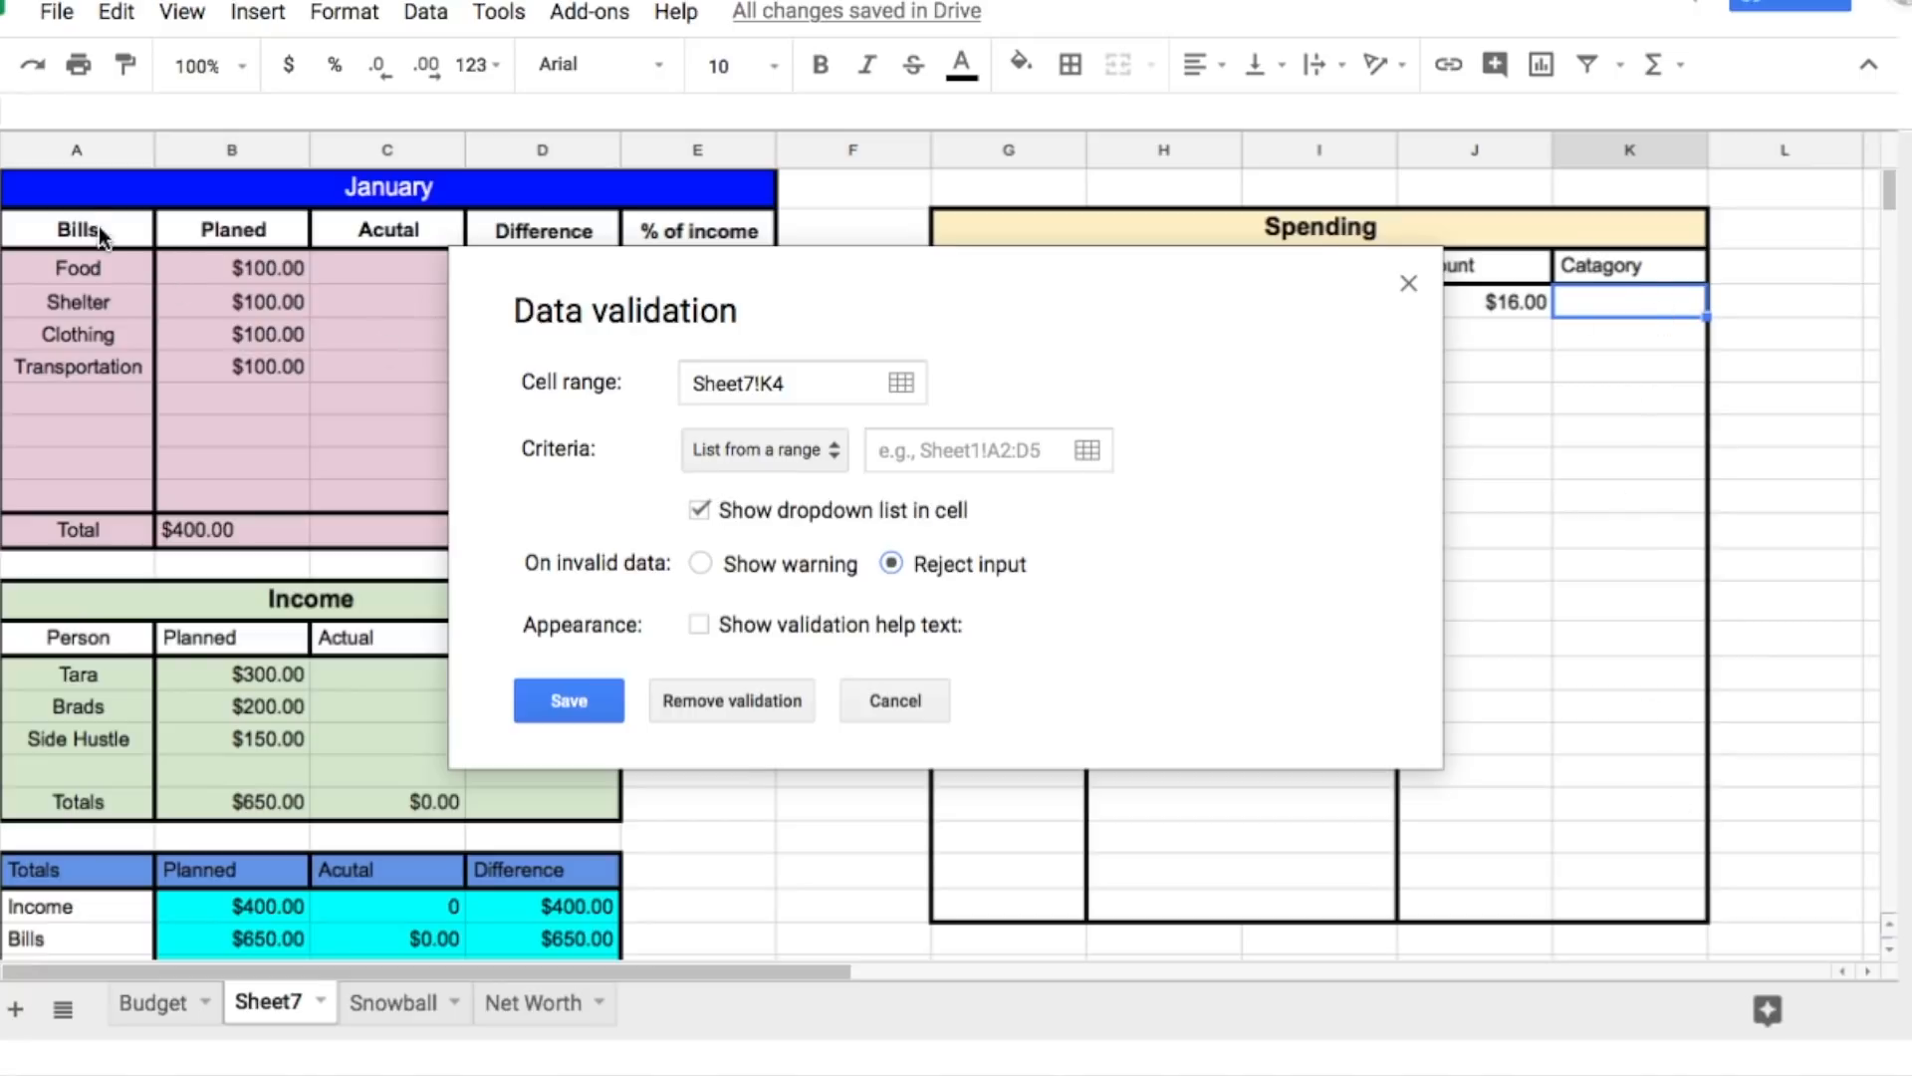
Step: Set the bill names in A3:A10 as the validation list's source range and save the rule
left_click(993, 460)
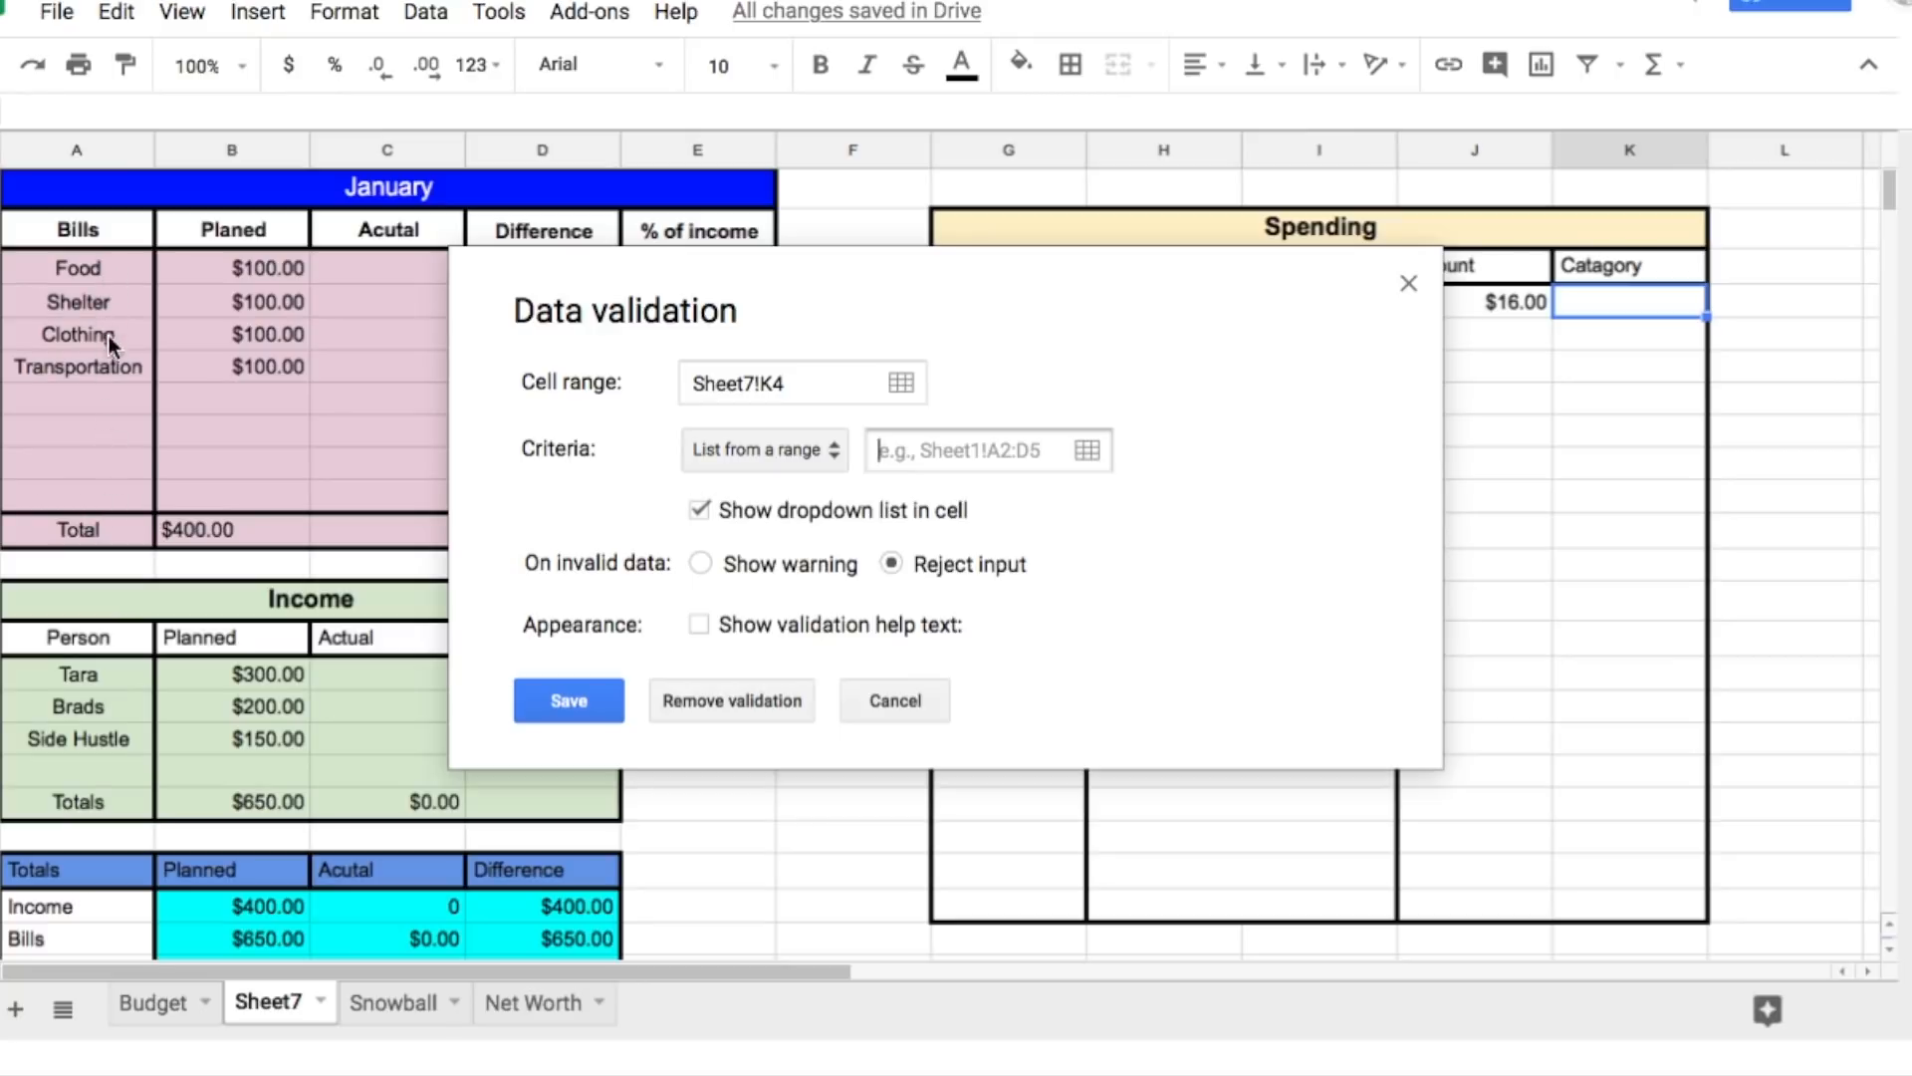
left_click(134, 266)
left_click_drag(133, 266, 124, 488)
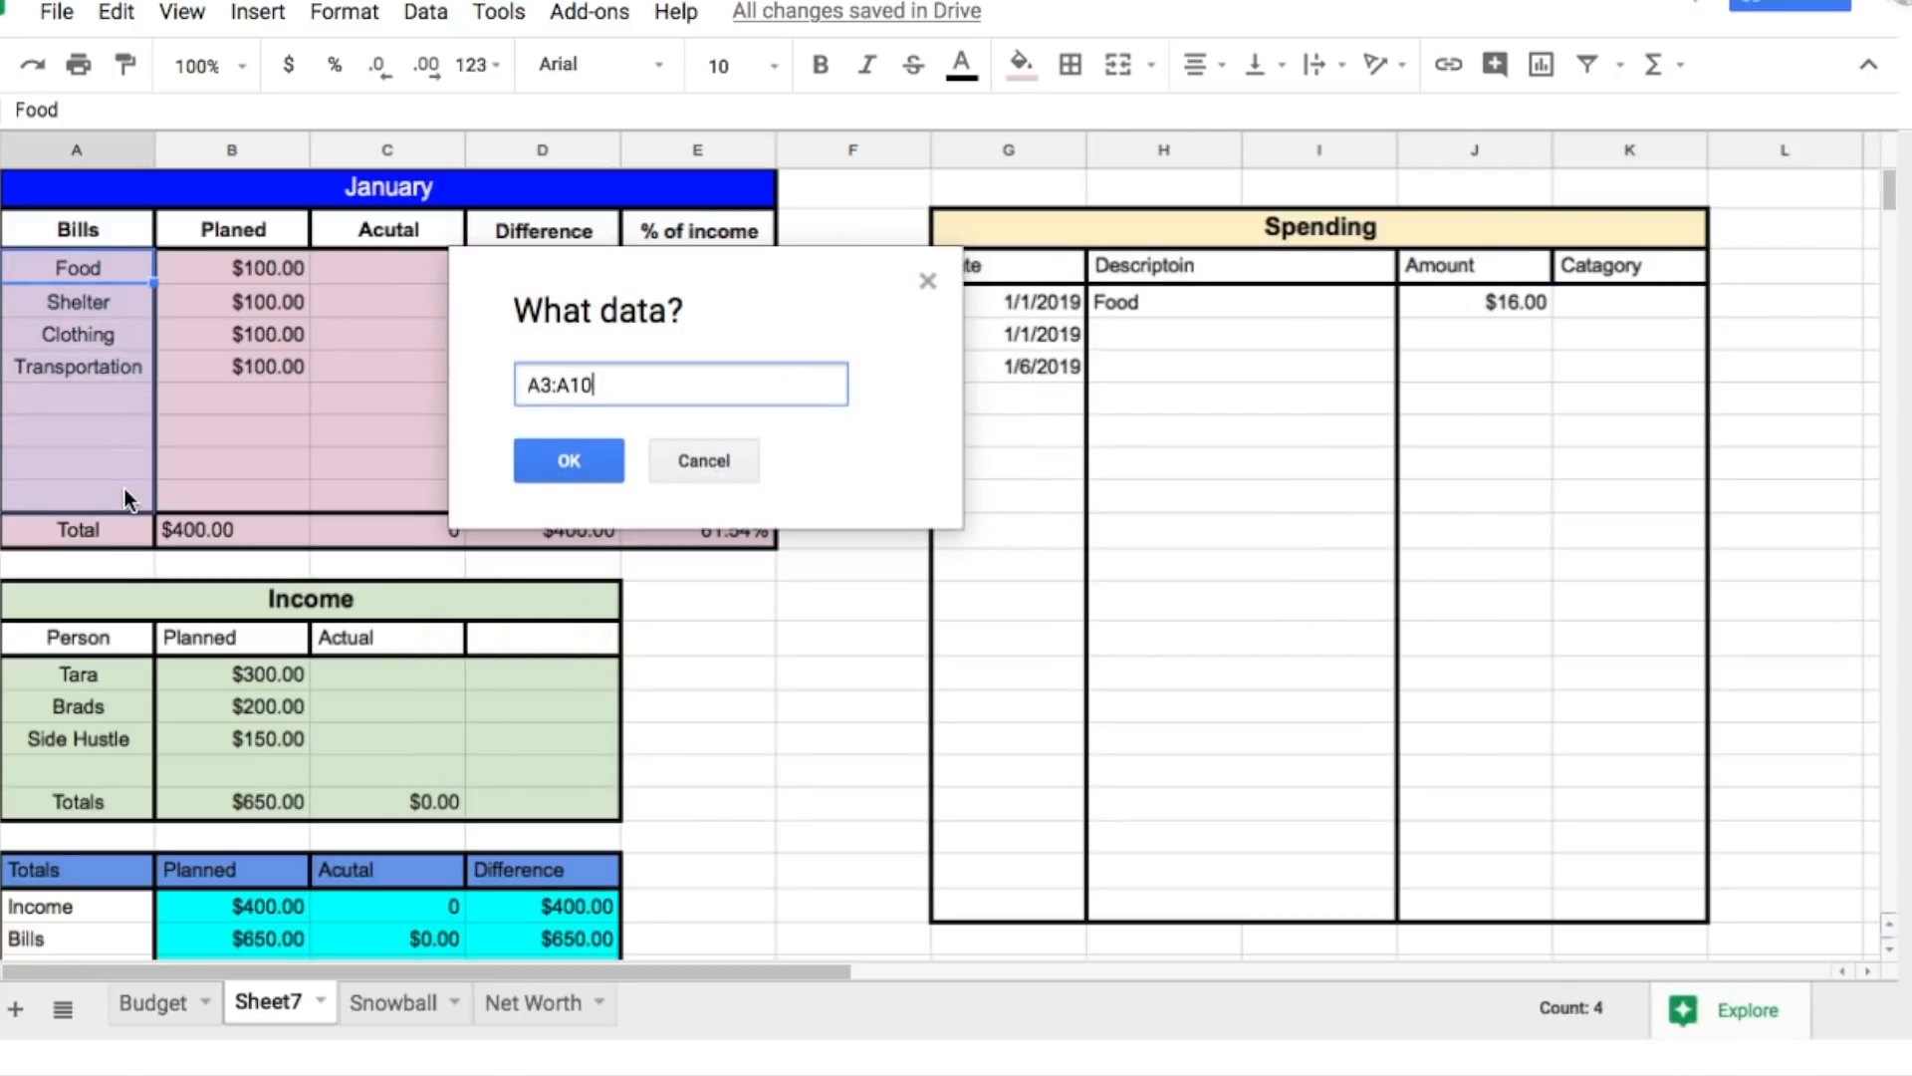
left_click(576, 467)
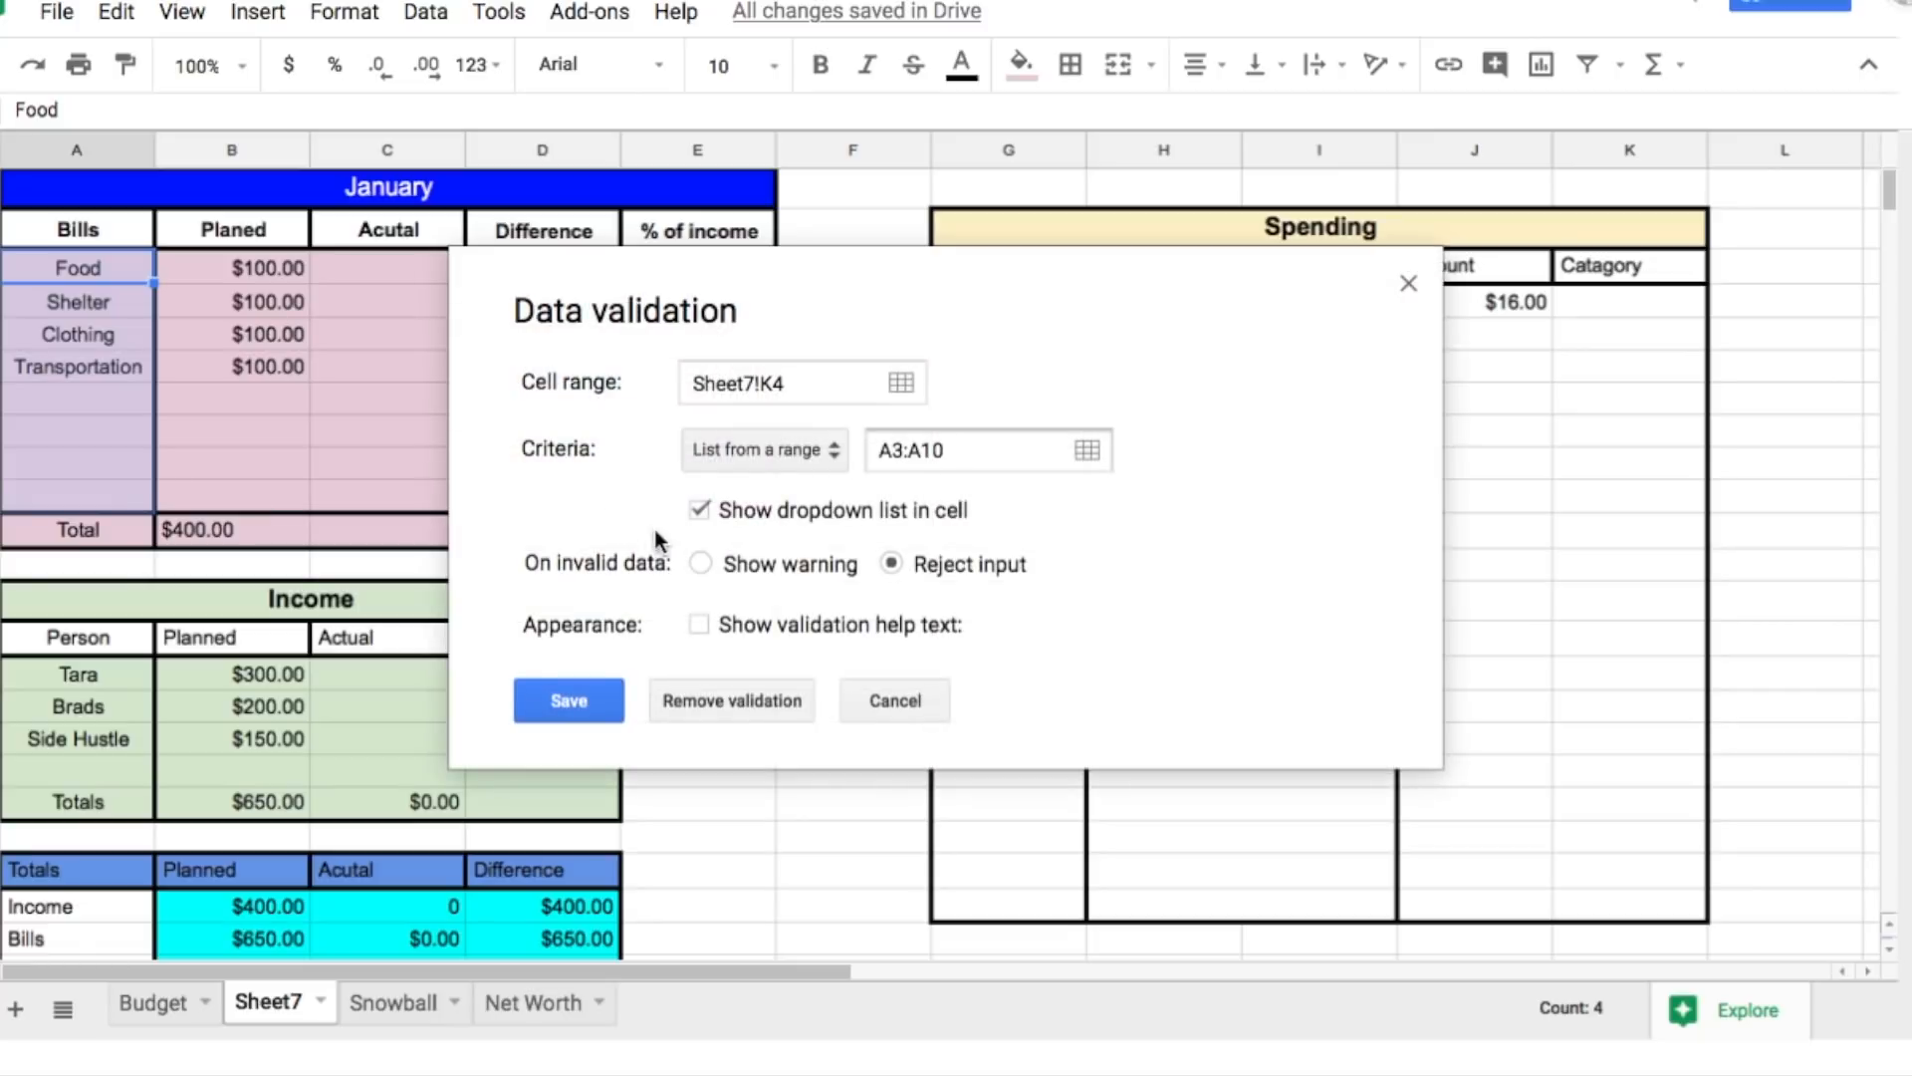
left_click(548, 708)
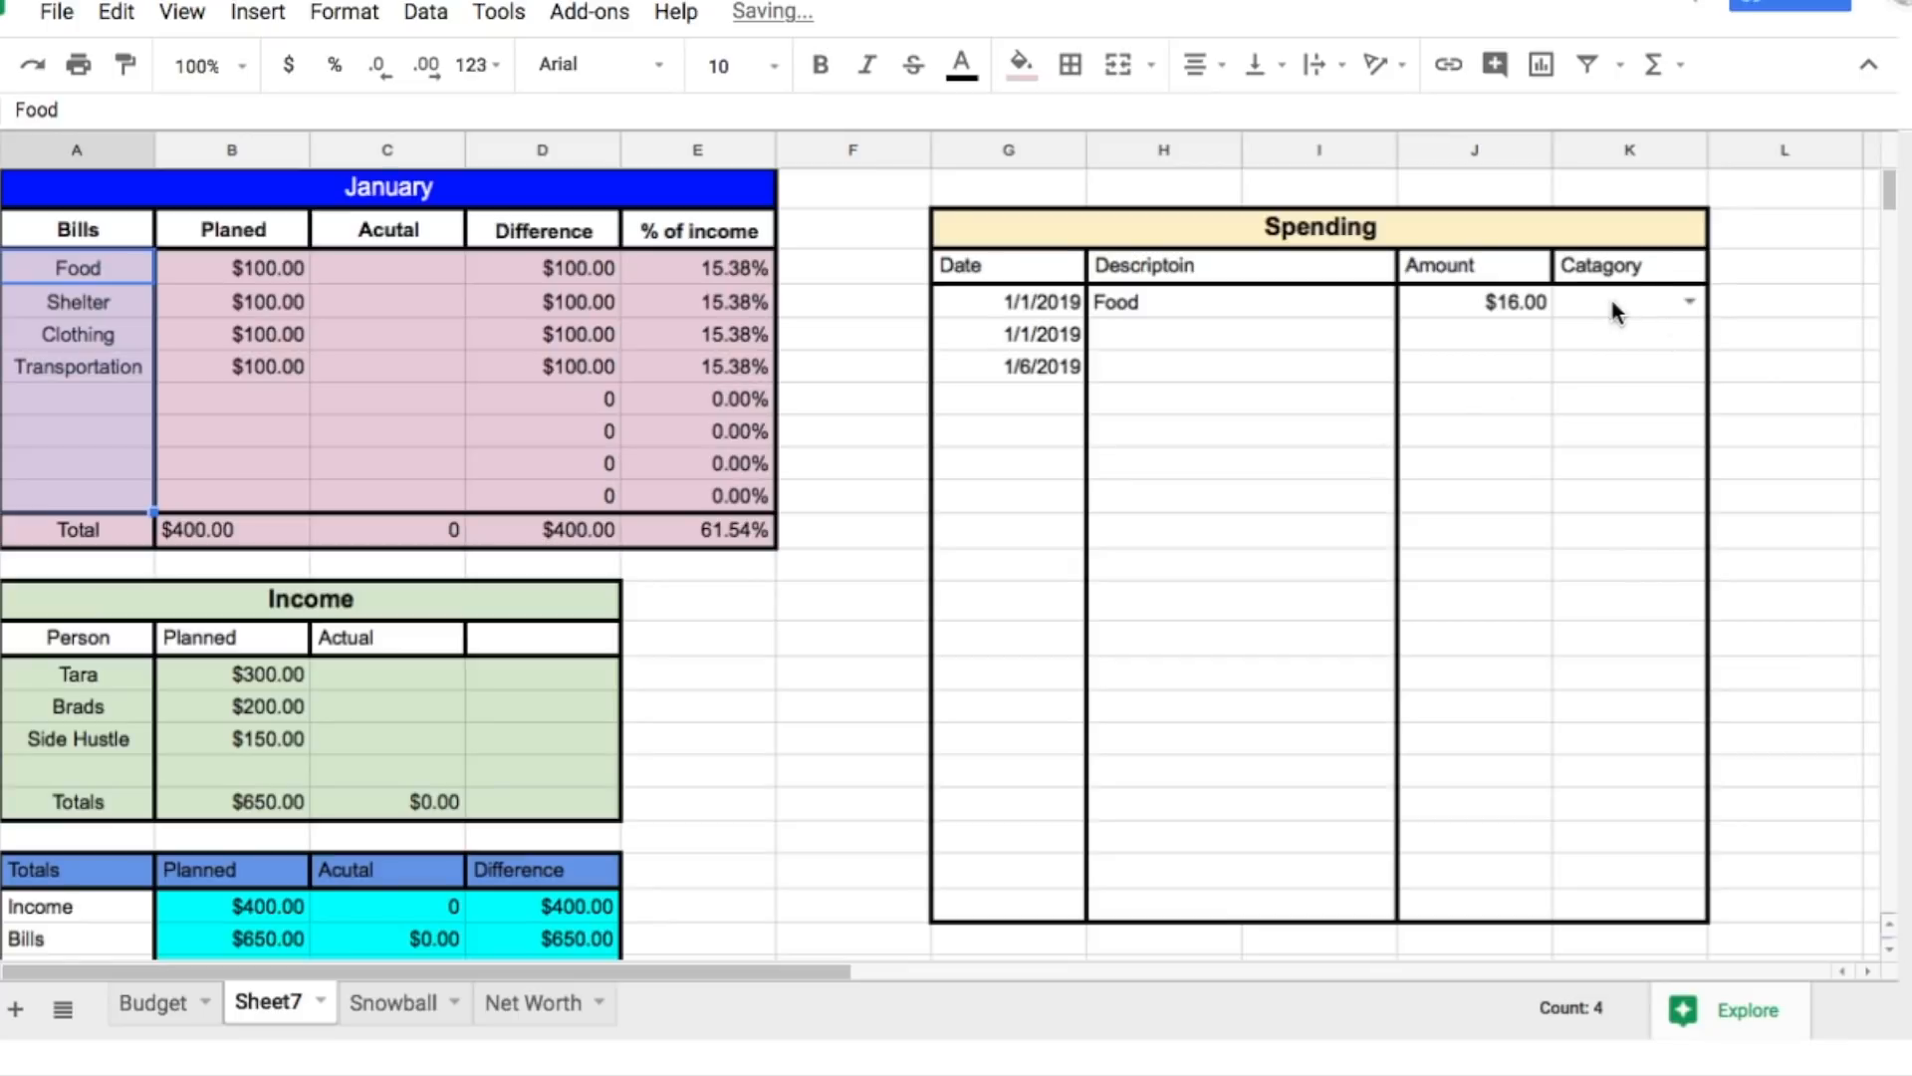
Step: Check the category choices in K4 and fill its dropdown down the Catagory column to row 22
left_click(1691, 301)
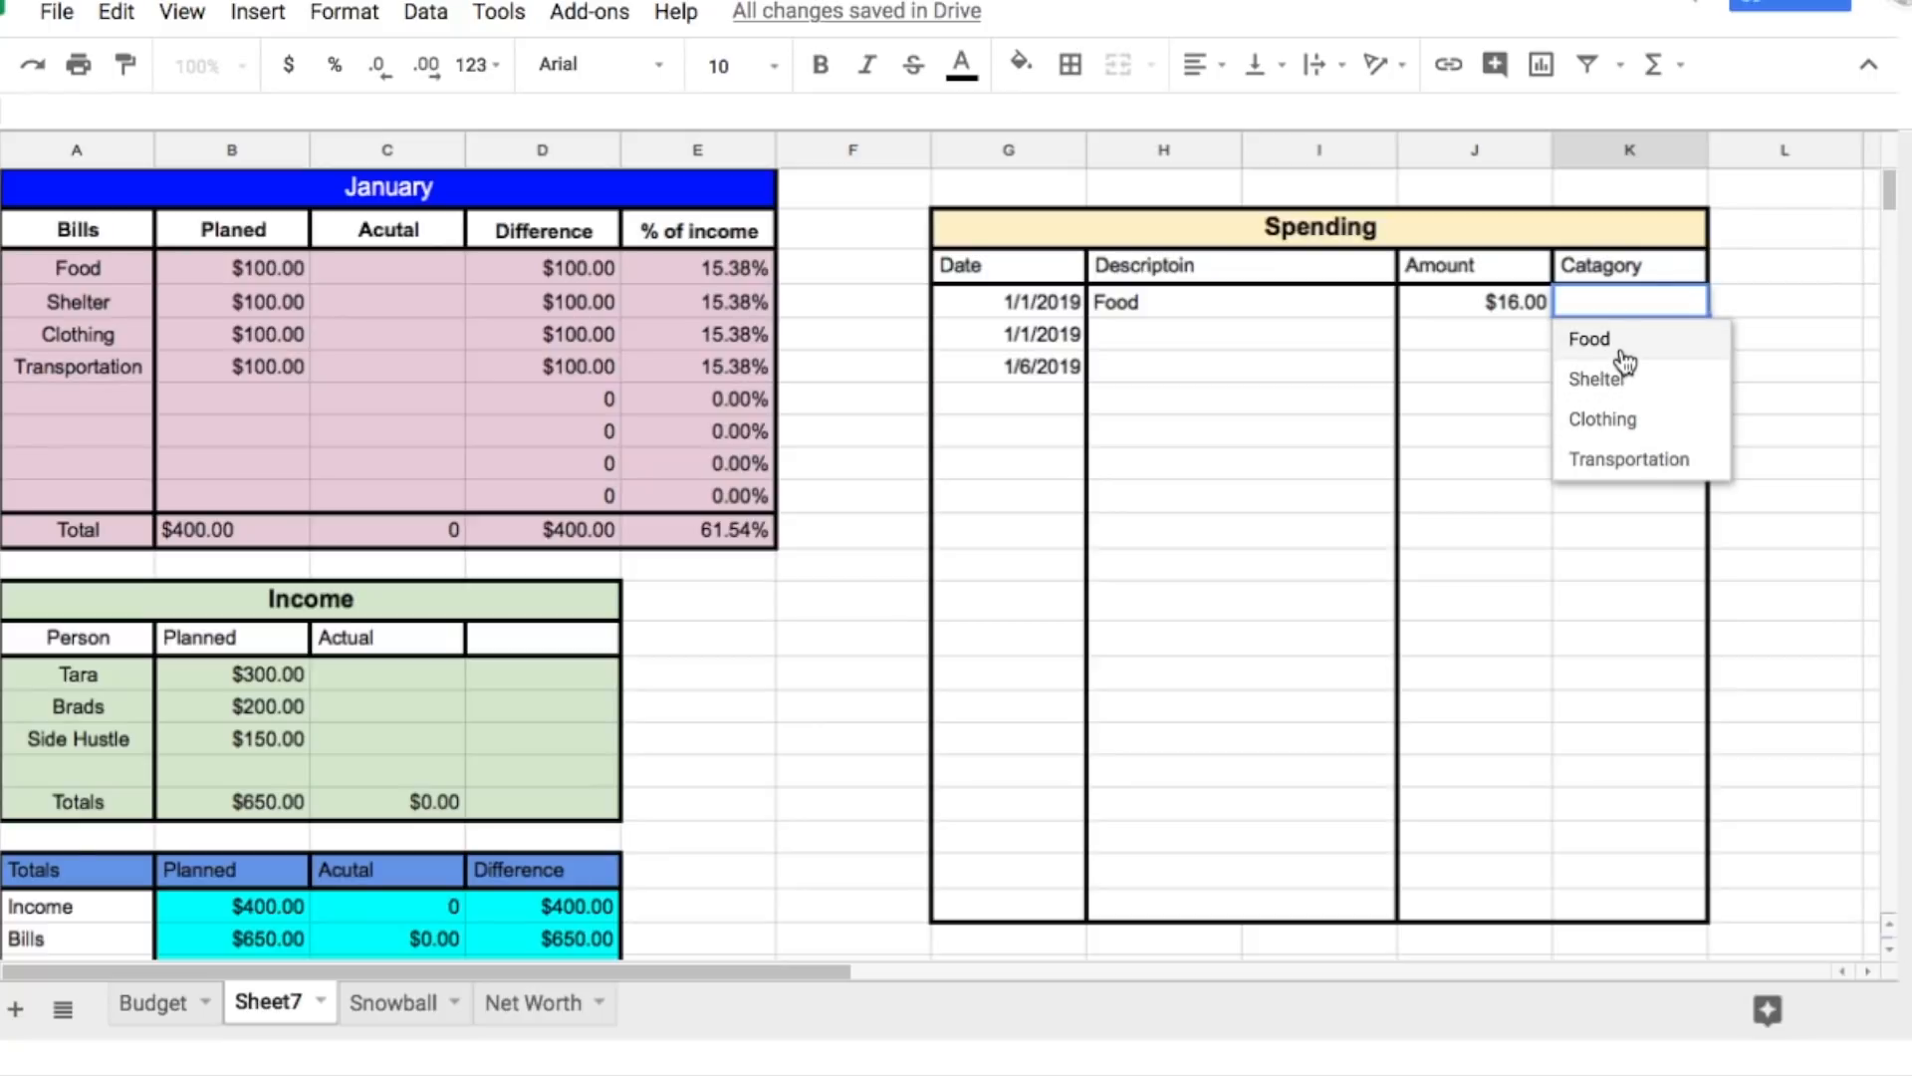
left_click(1476, 377)
left_click(1640, 308)
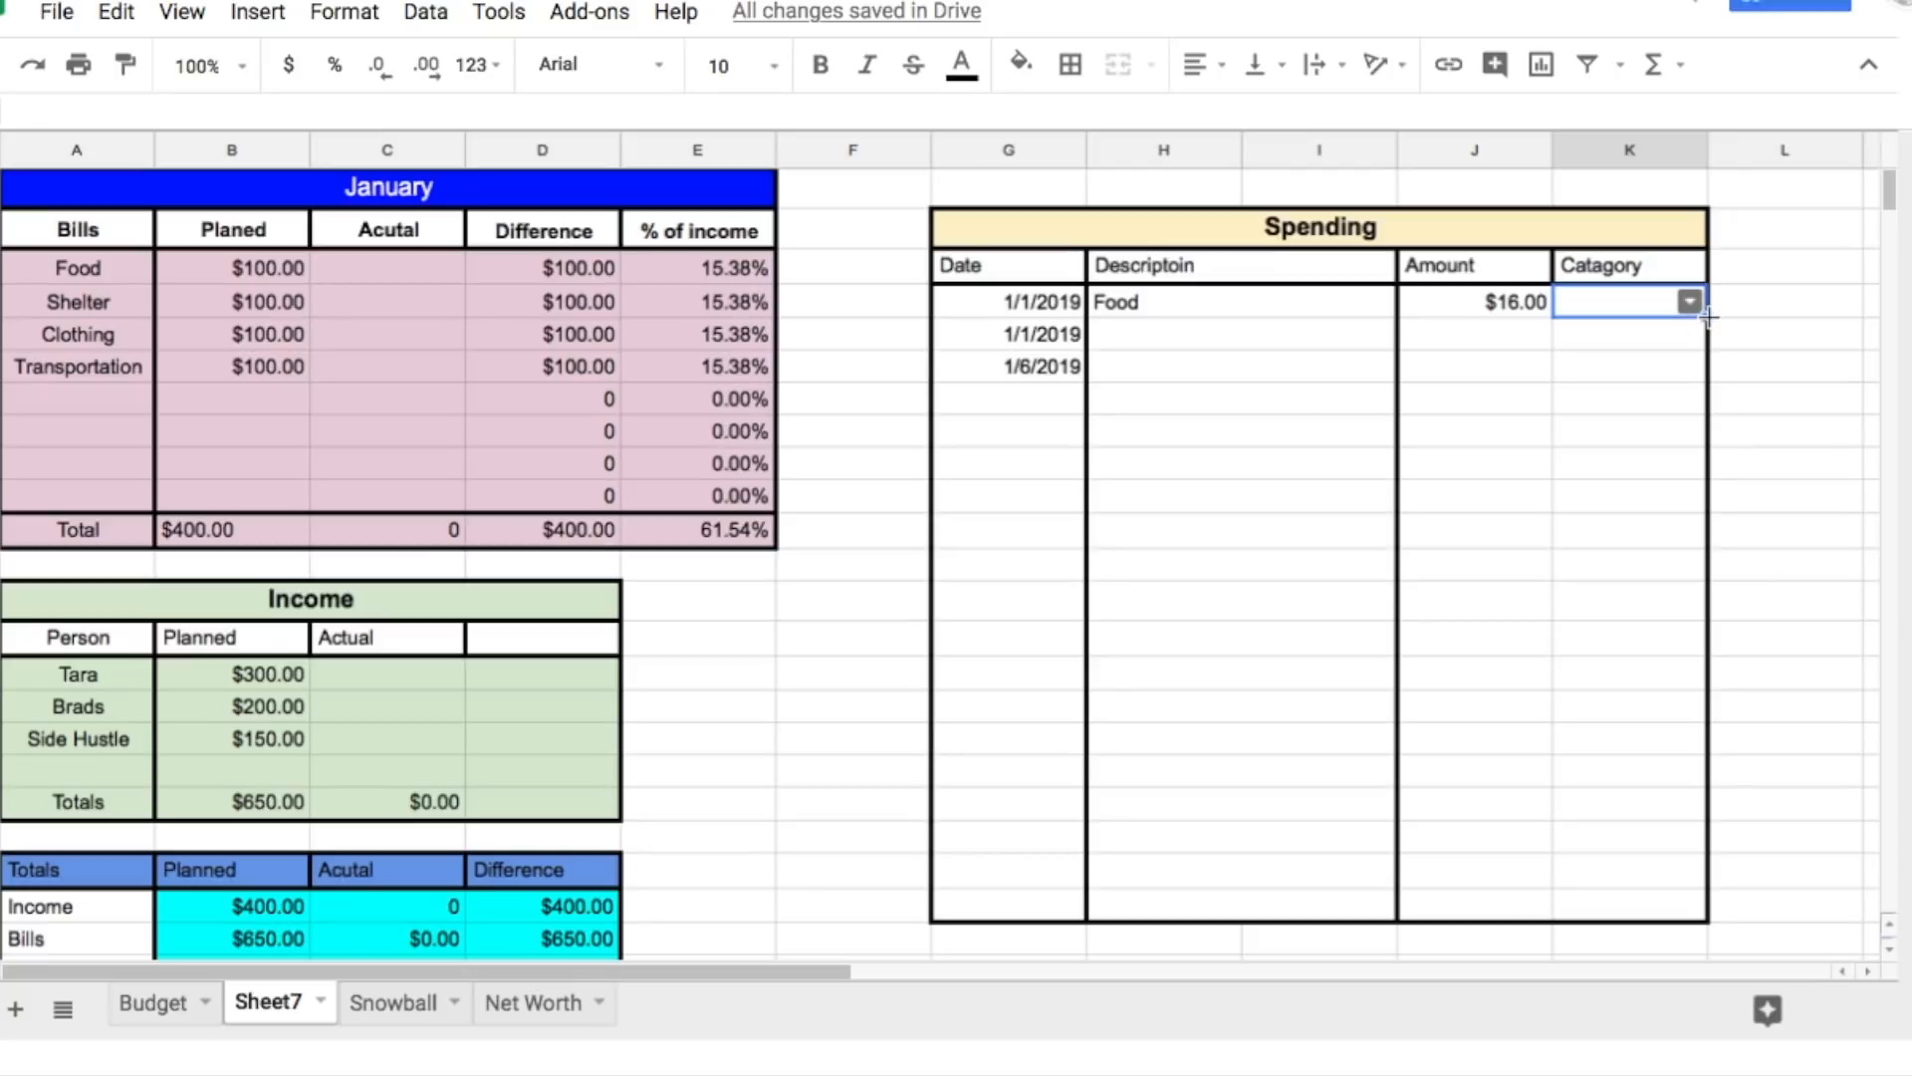
left_click_drag(1706, 316, 1649, 896)
left_click(1833, 676)
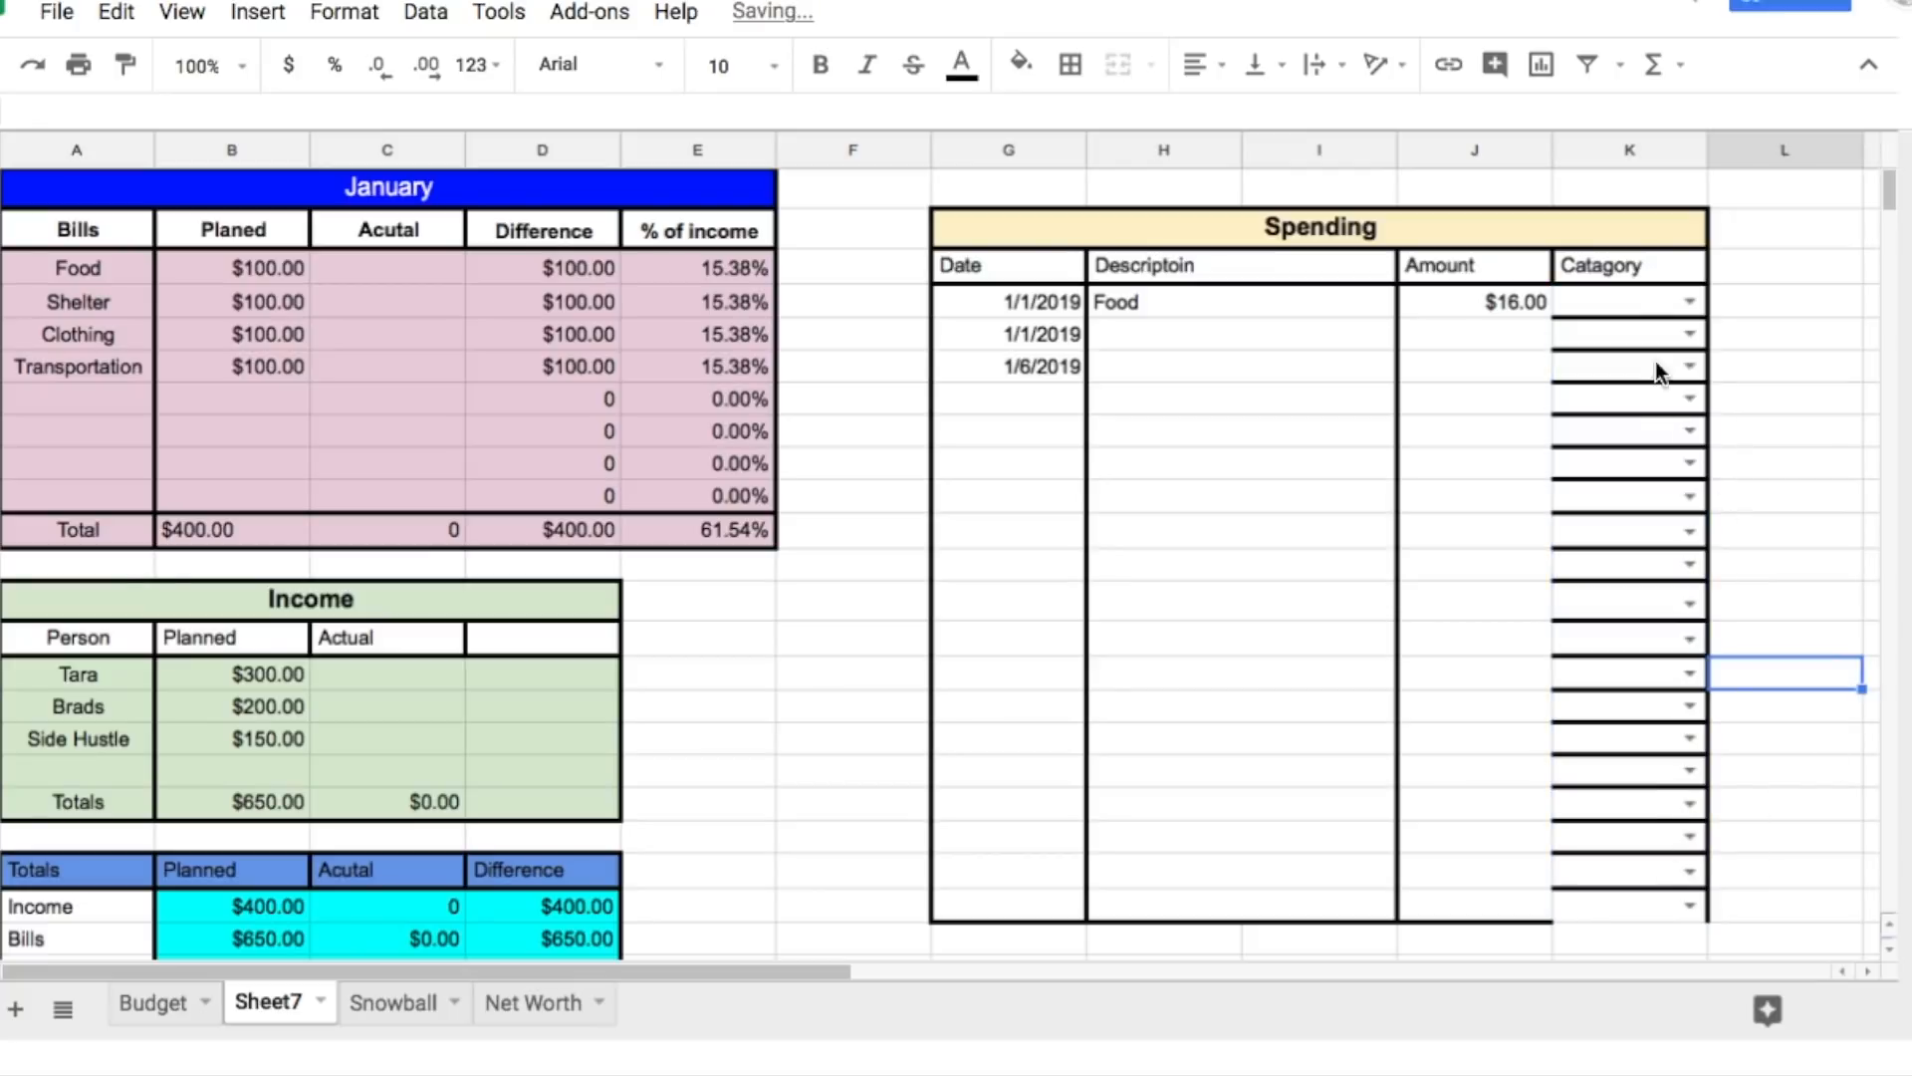
Step: Clear the lines between the Catagory cells K4:K22, keeping the borders above and below the column
left_click_drag(1643, 304, 1687, 912)
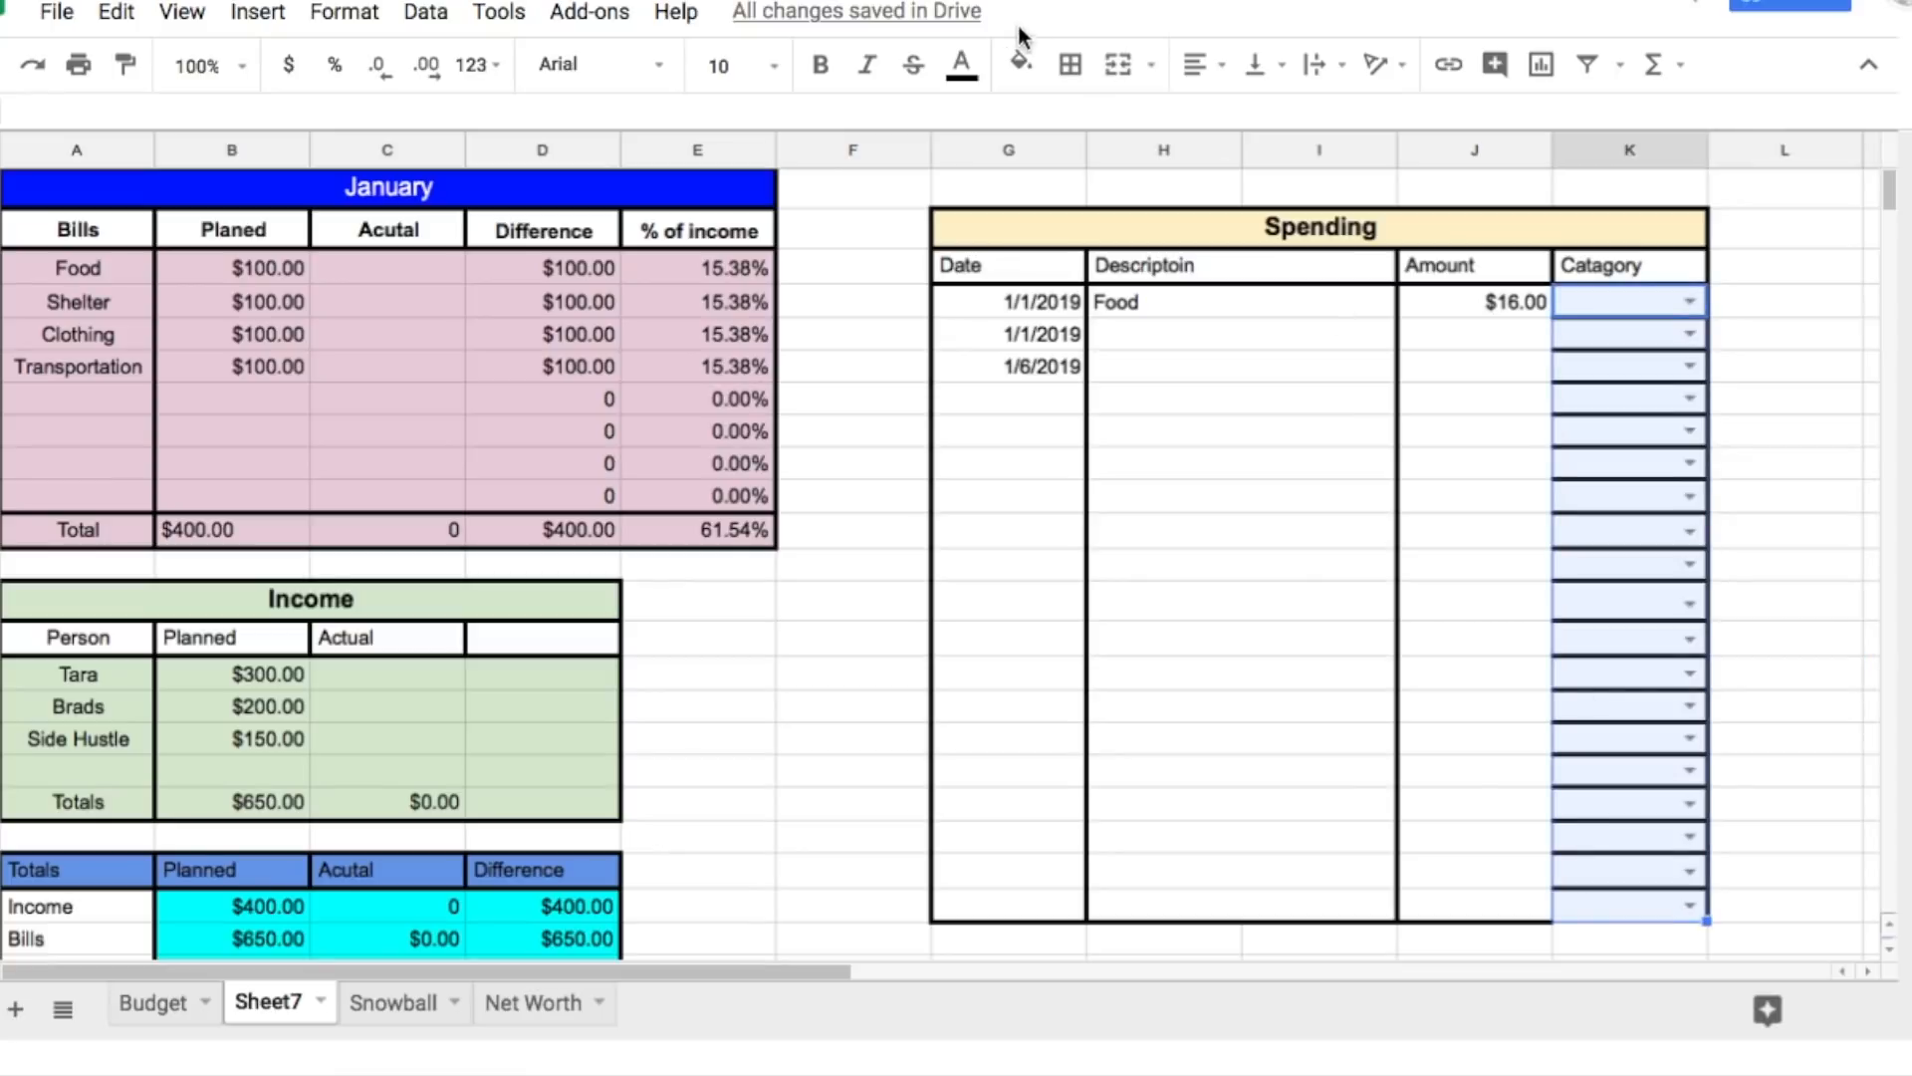
left_click(1067, 65)
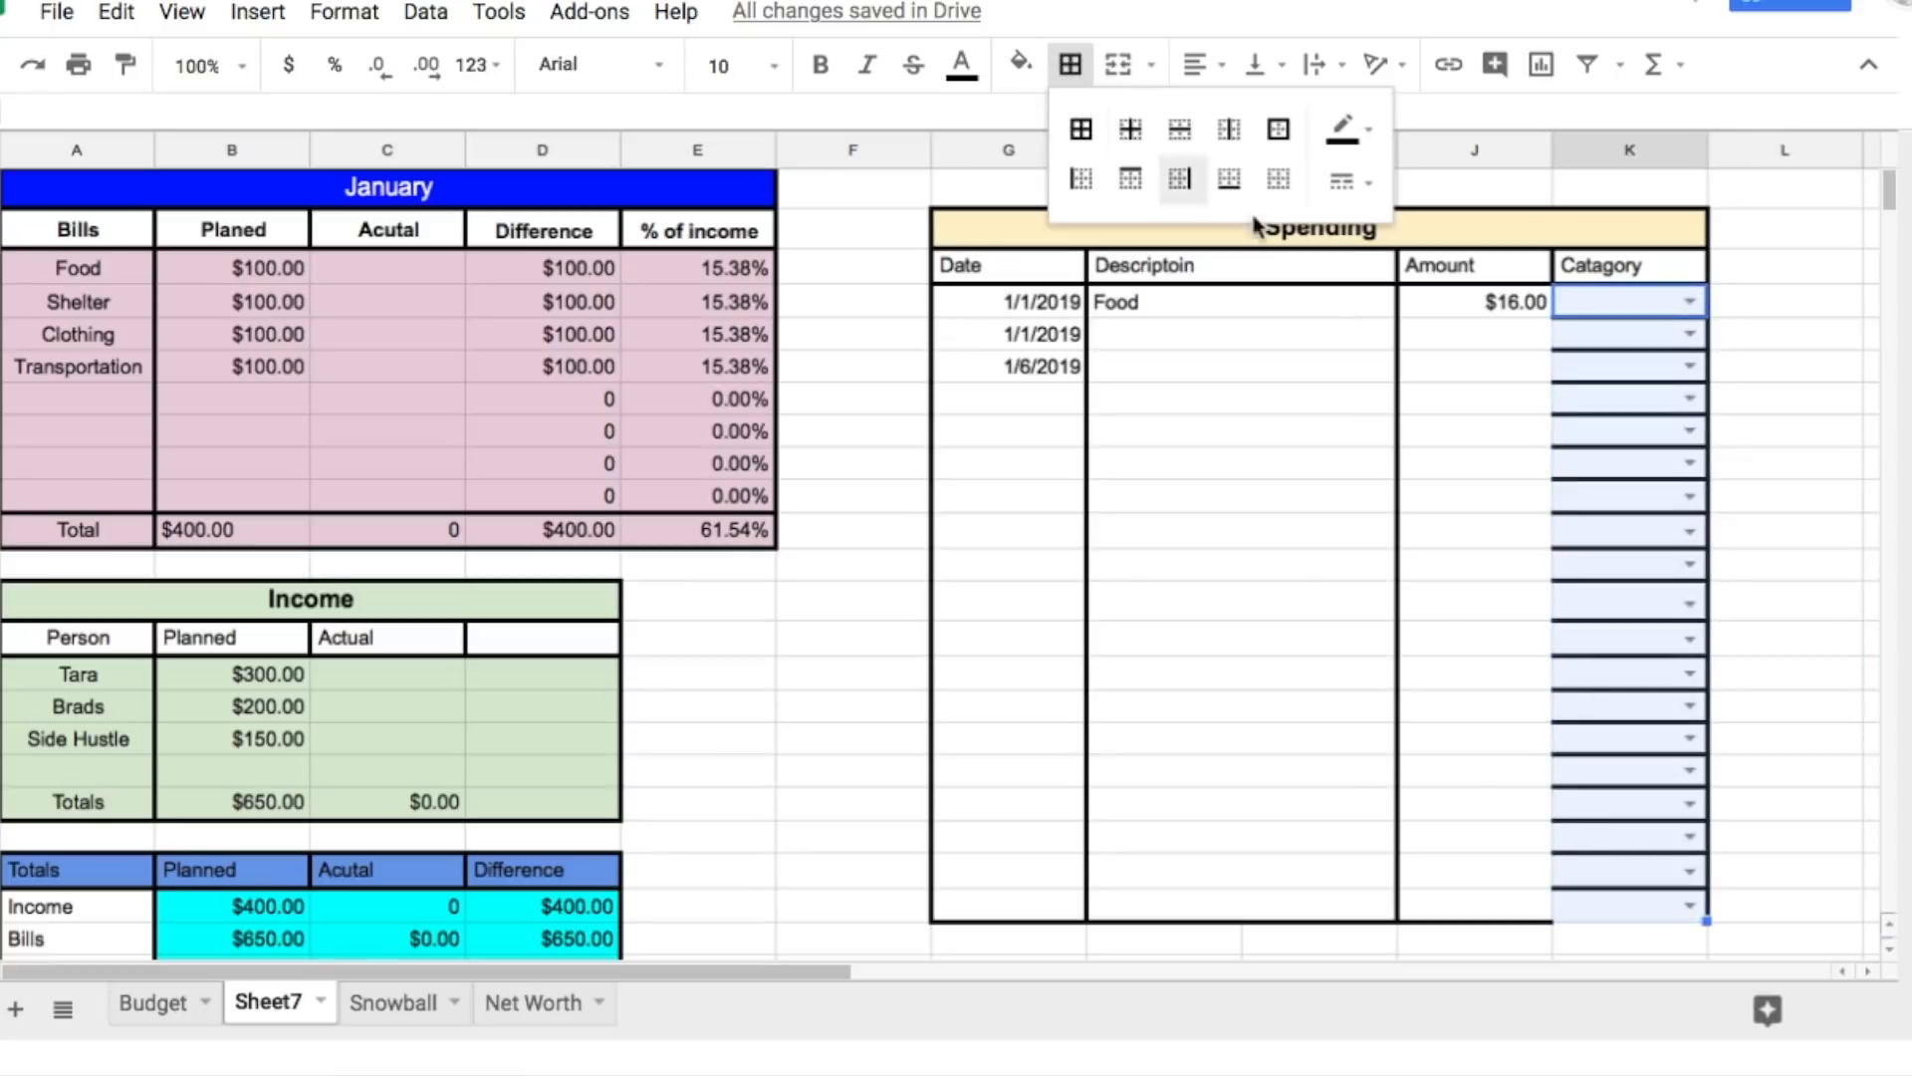
left_click(1279, 179)
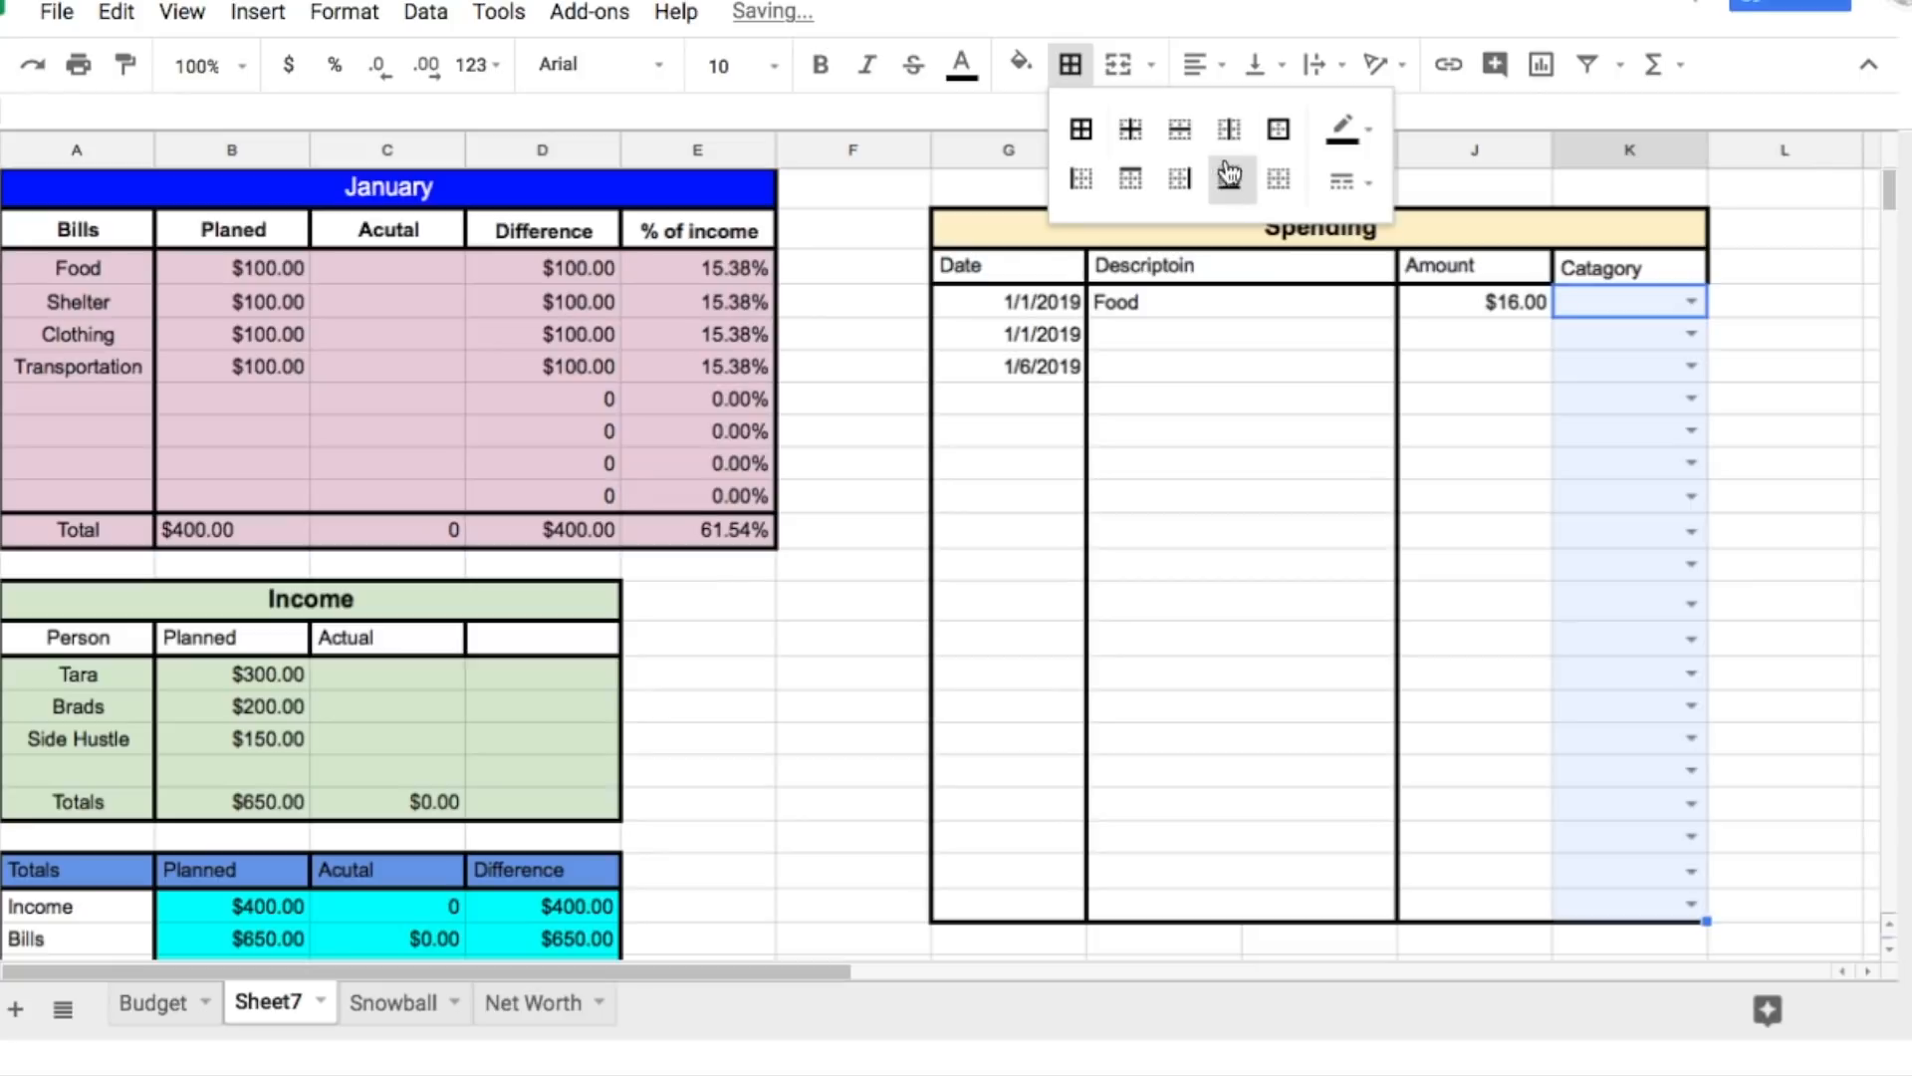
left_click(1848, 377)
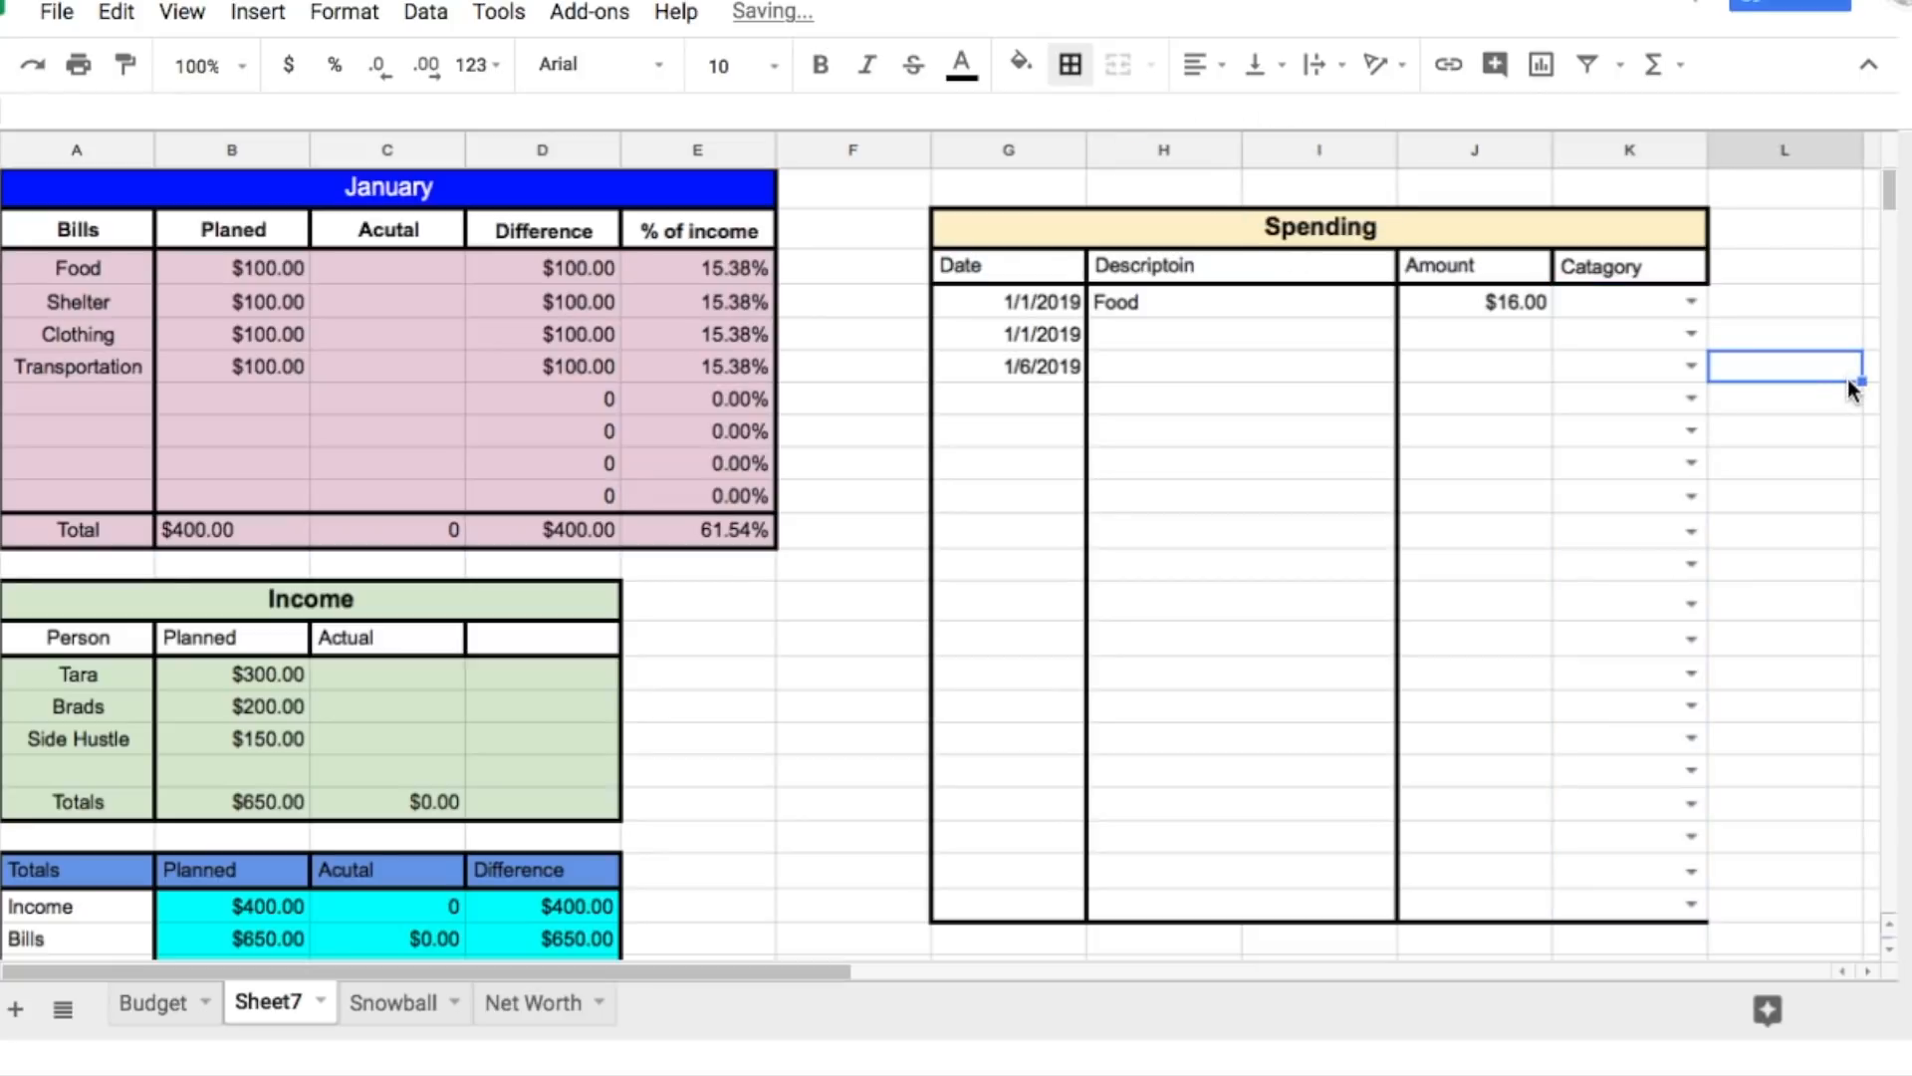
Step: Add a right border down the Catagory cells K4:K22 to close the edge of the Spending table
left_click_drag(1656, 299, 1645, 914)
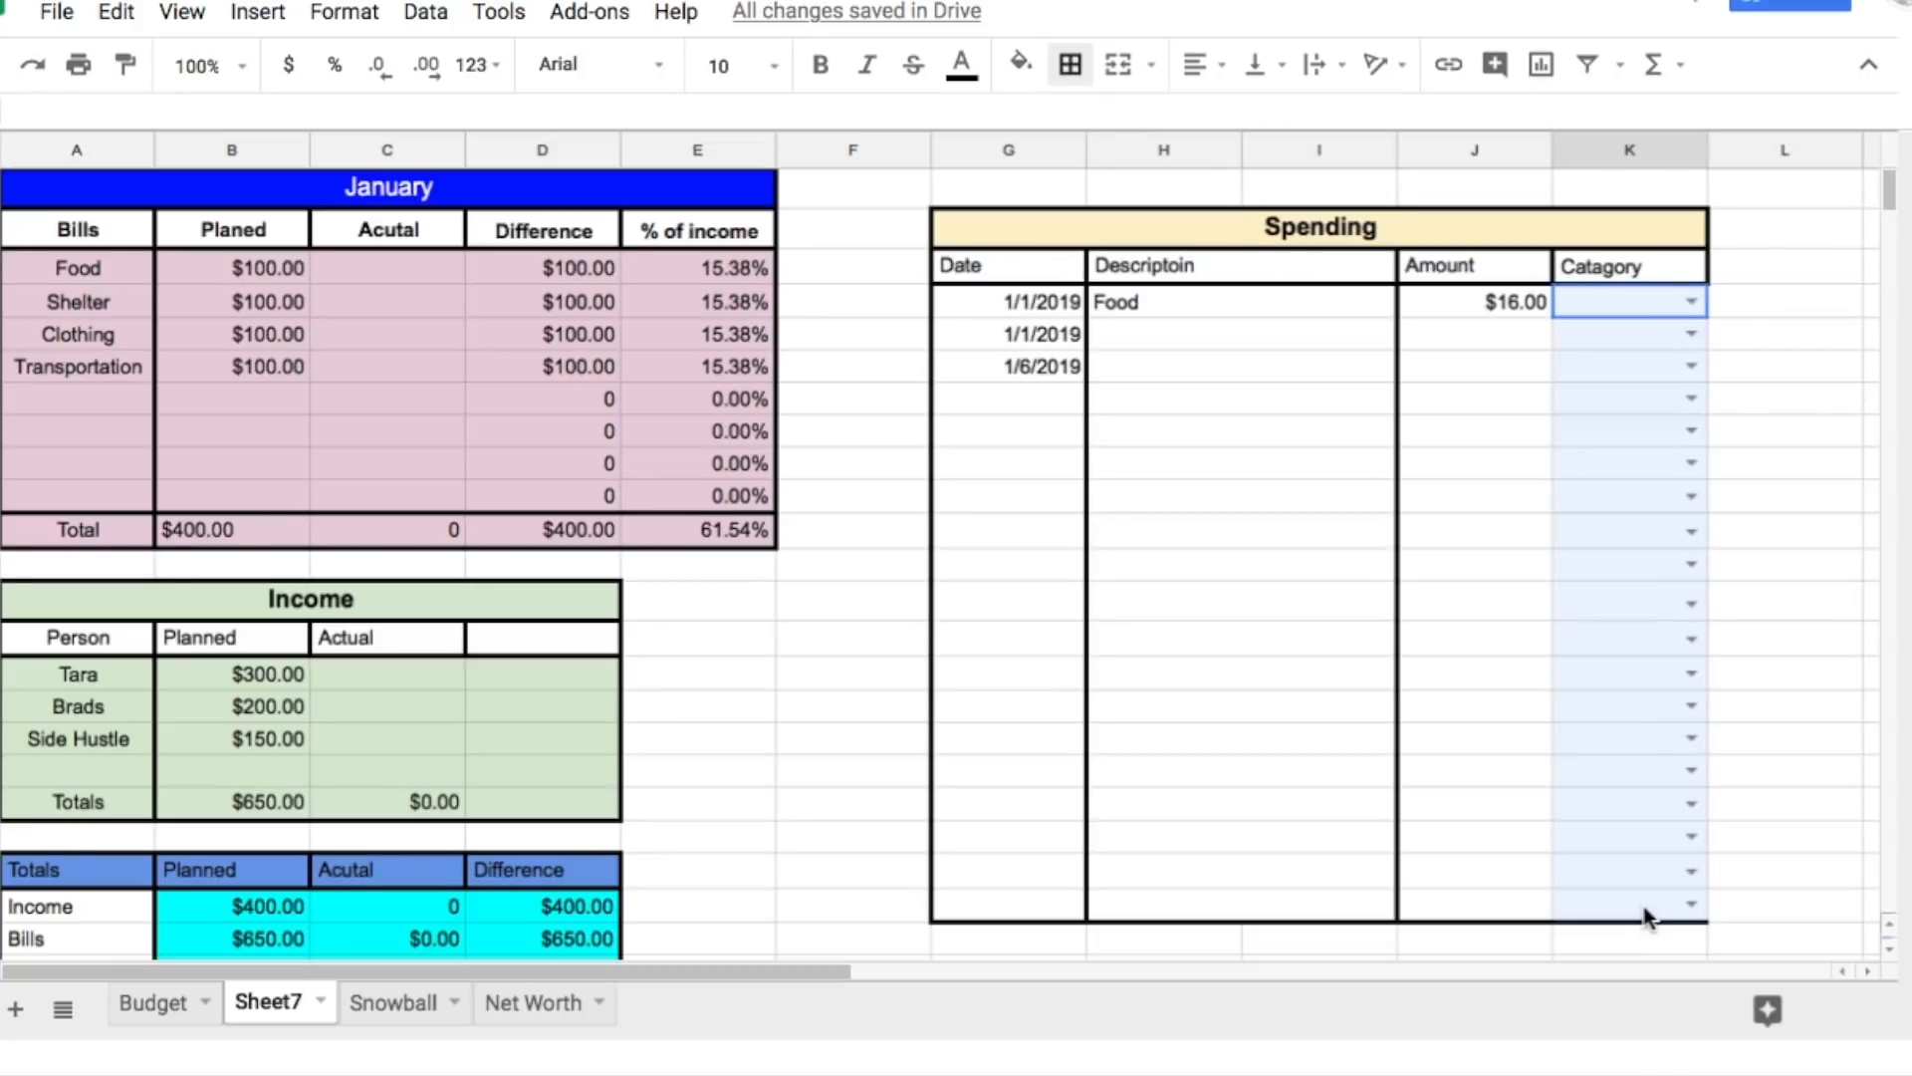
left_click(1072, 88)
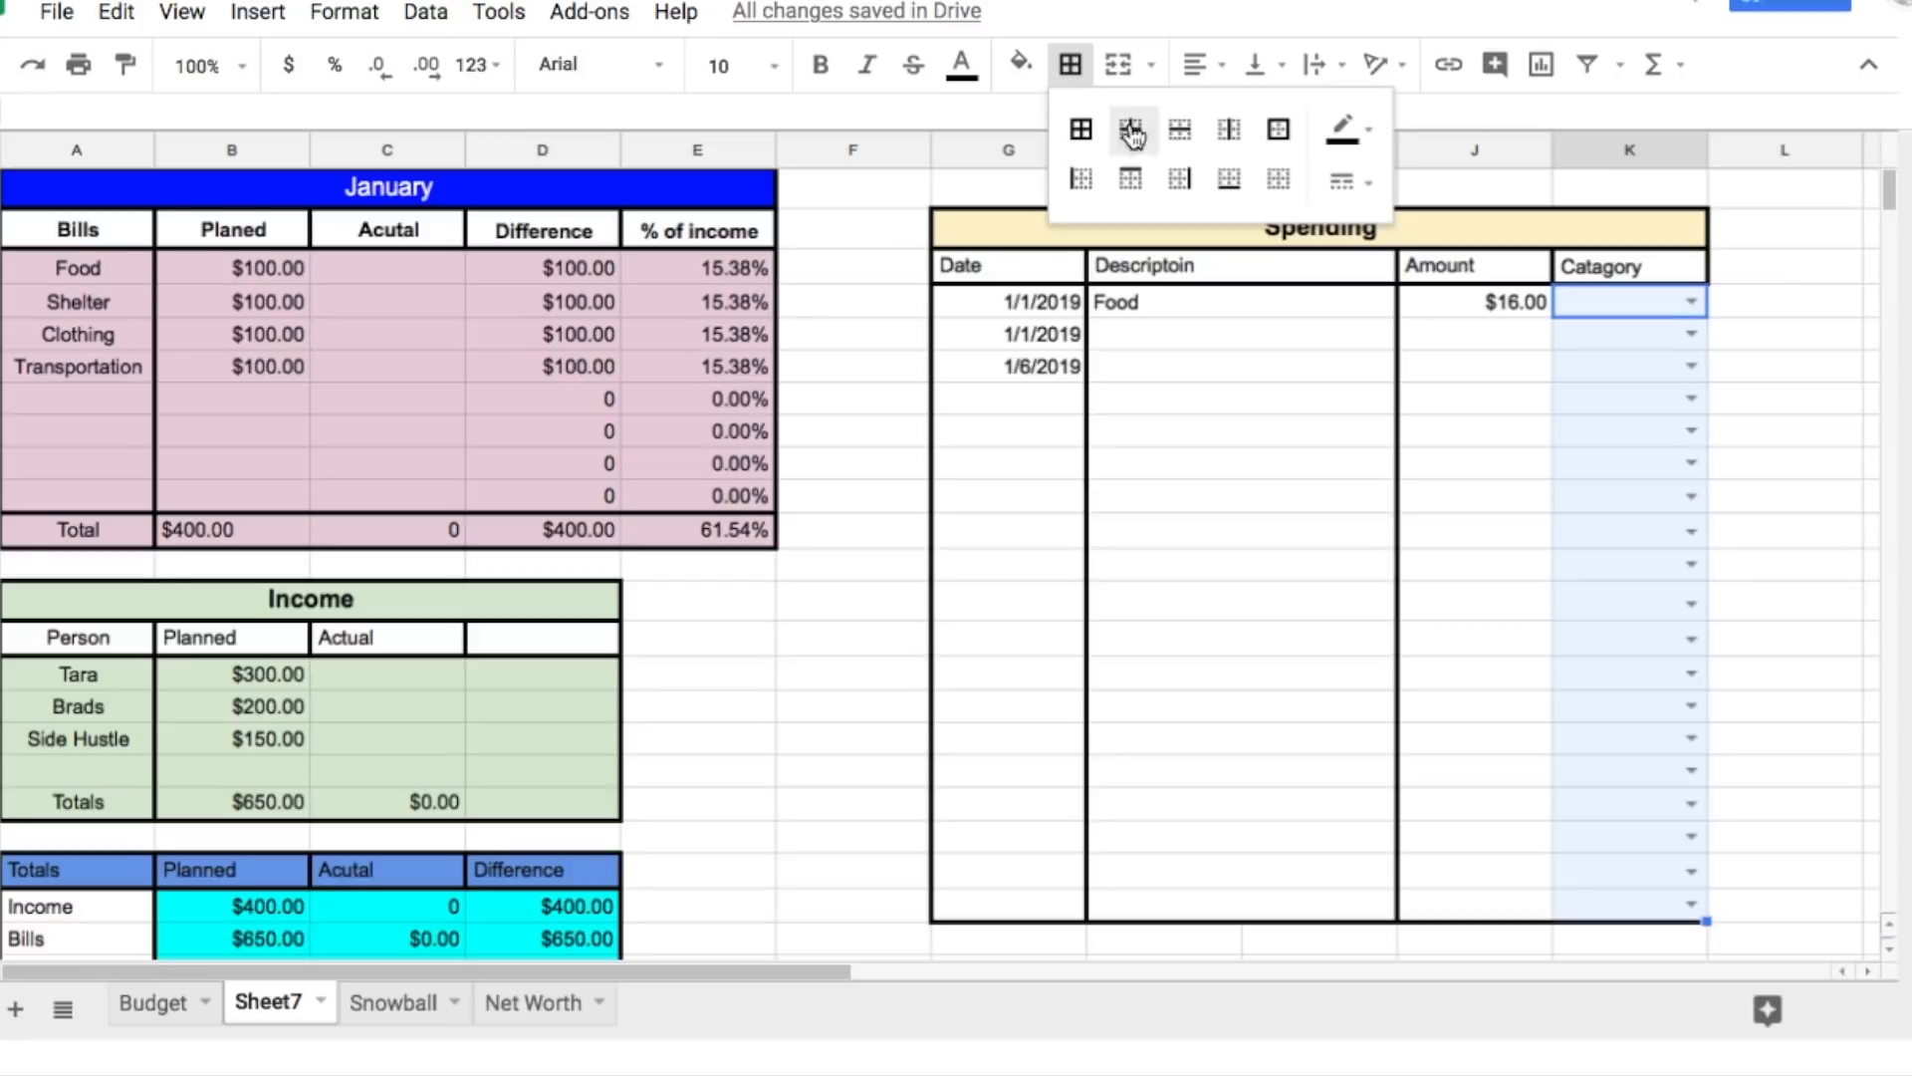
left_click(1191, 175)
left_click(1903, 329)
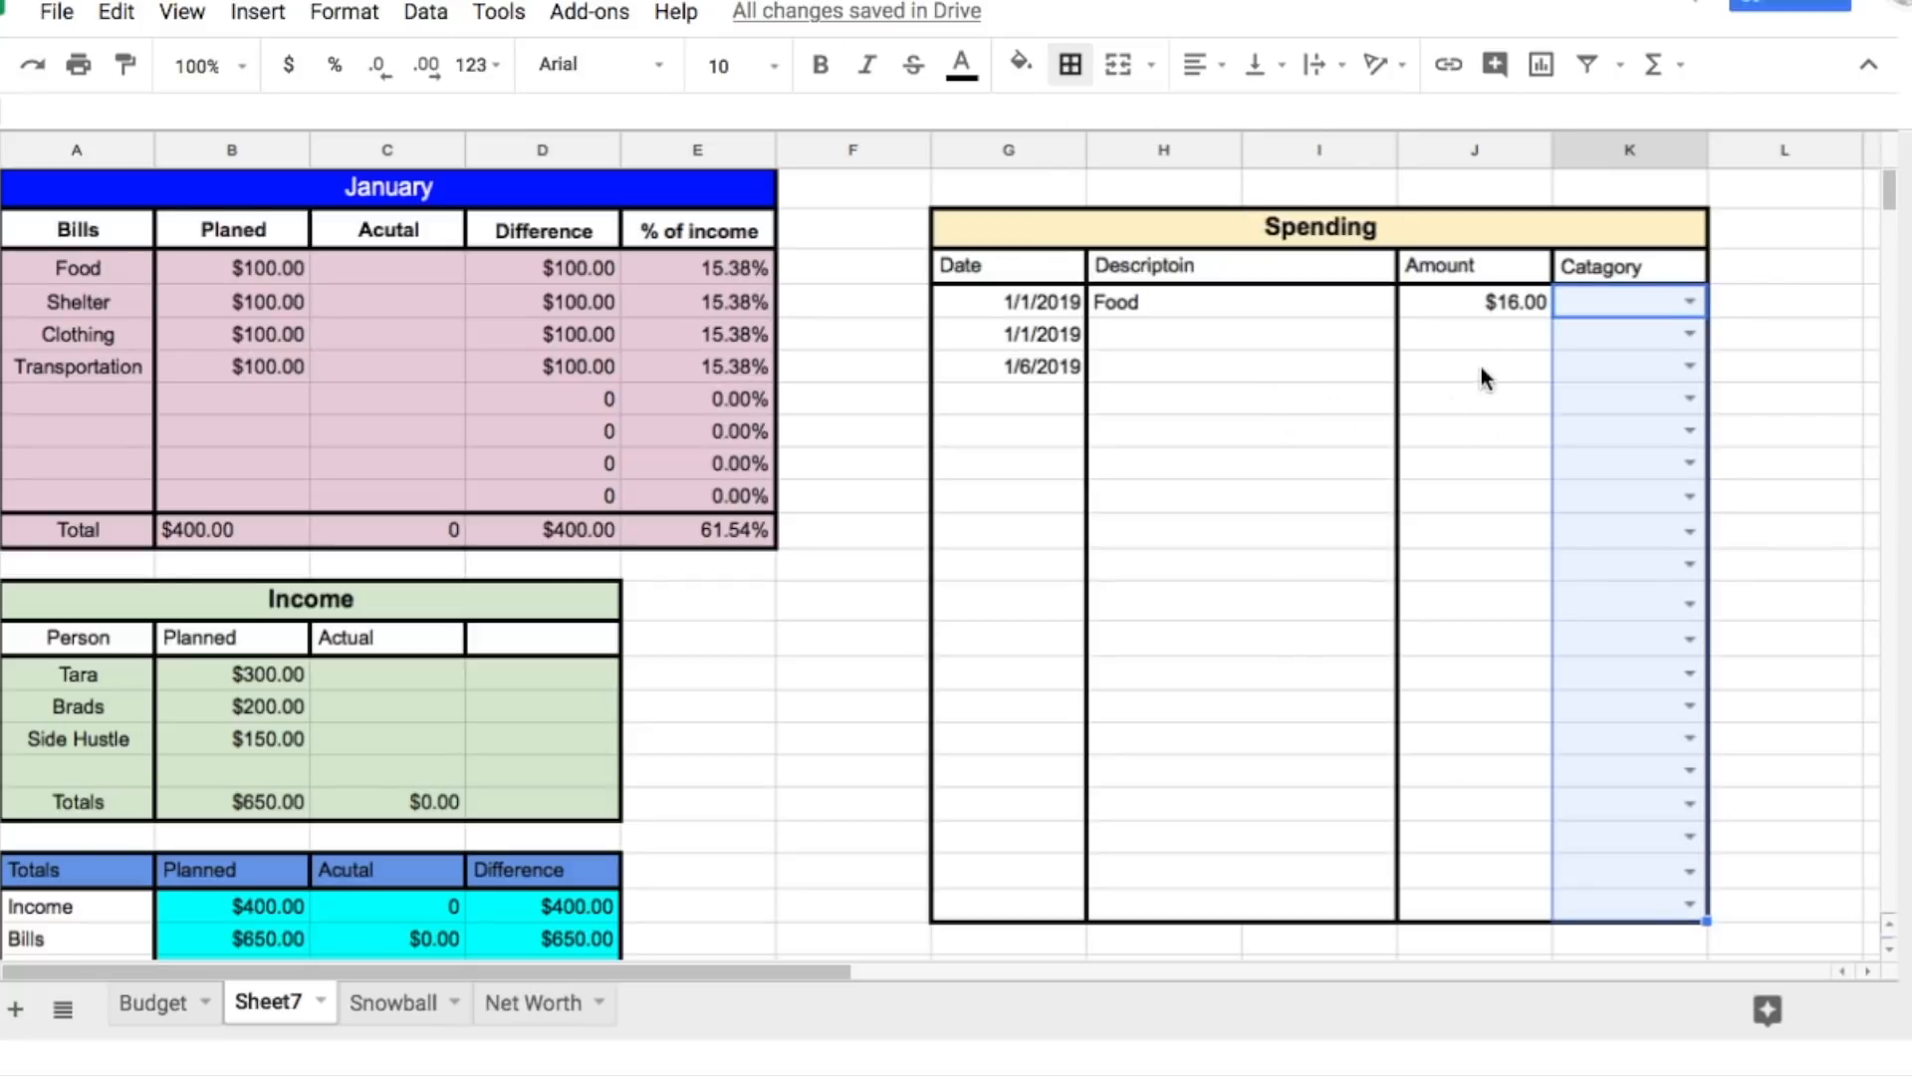
left_click(1503, 434)
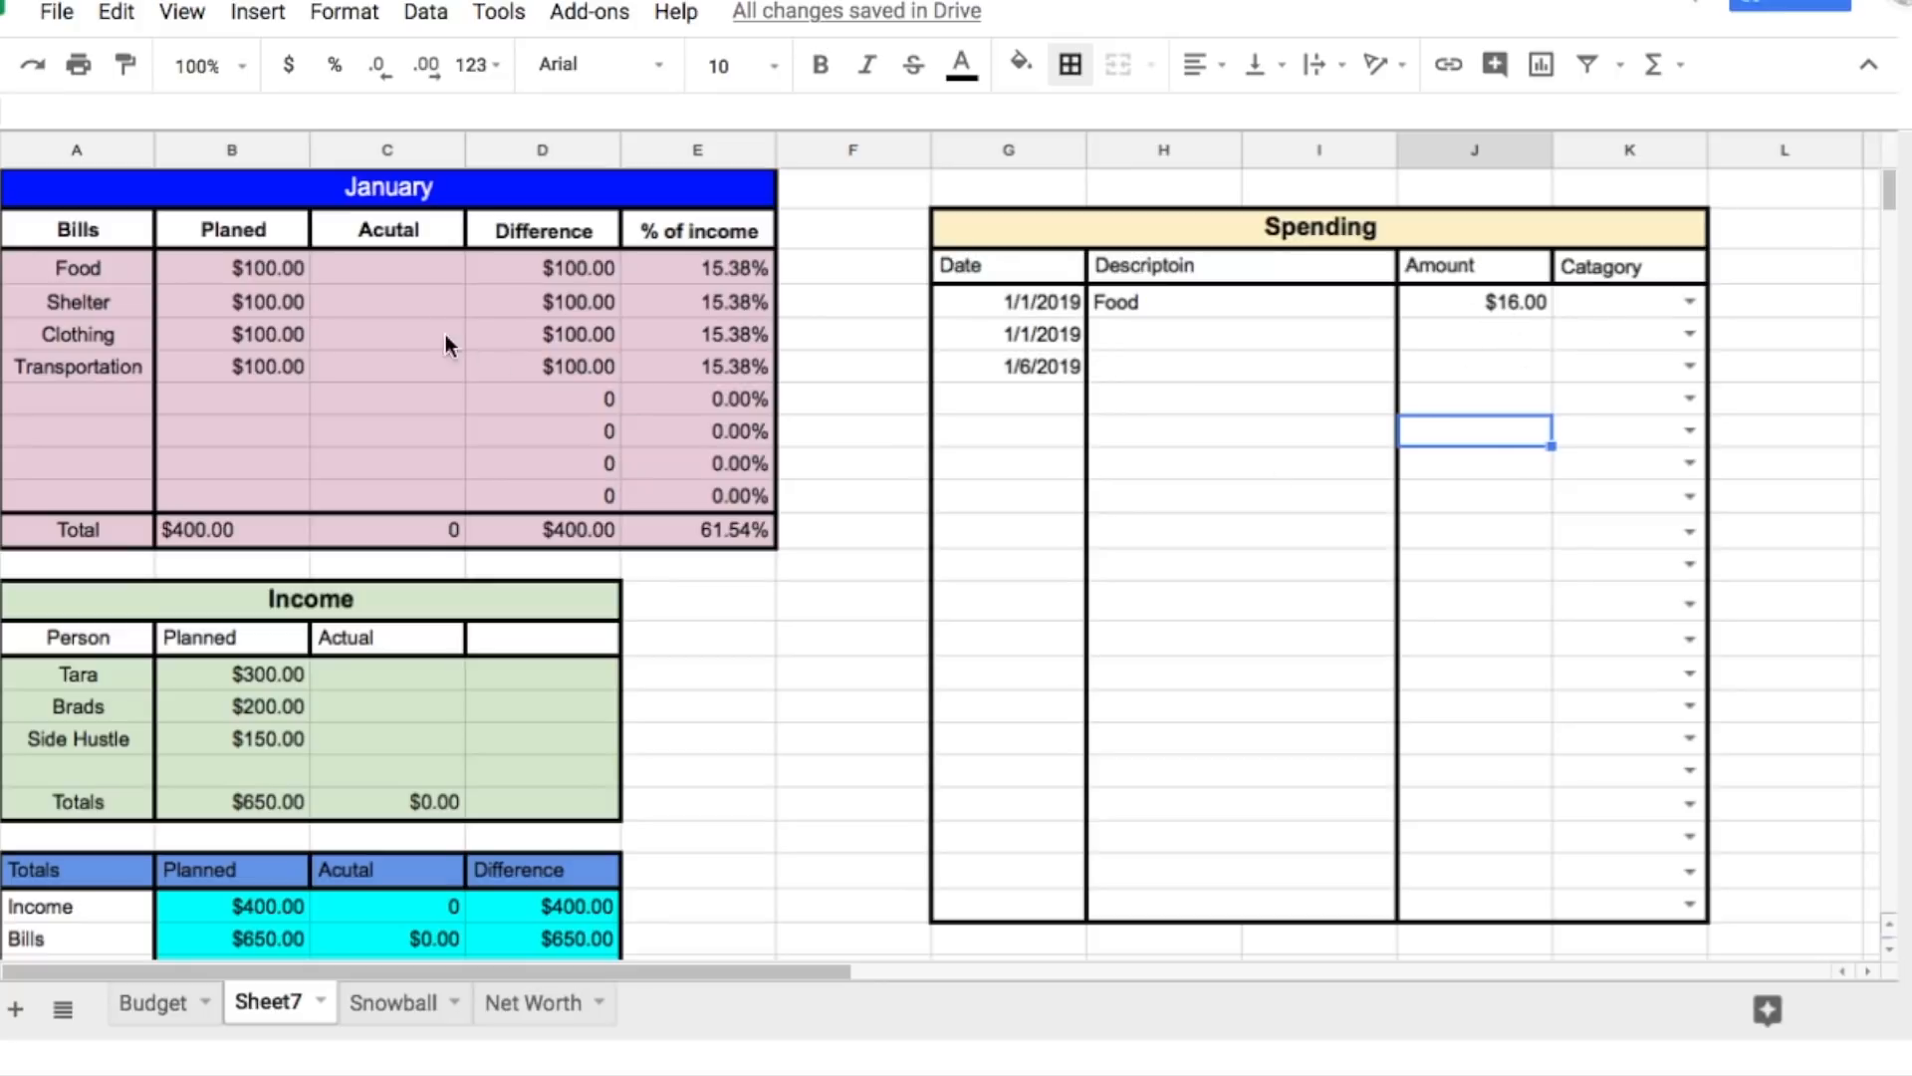
Step: Start a SUMIF formula in Food's Acutal cell C3 with the Catagory cells K4:K22 as its range
left_click(385, 269)
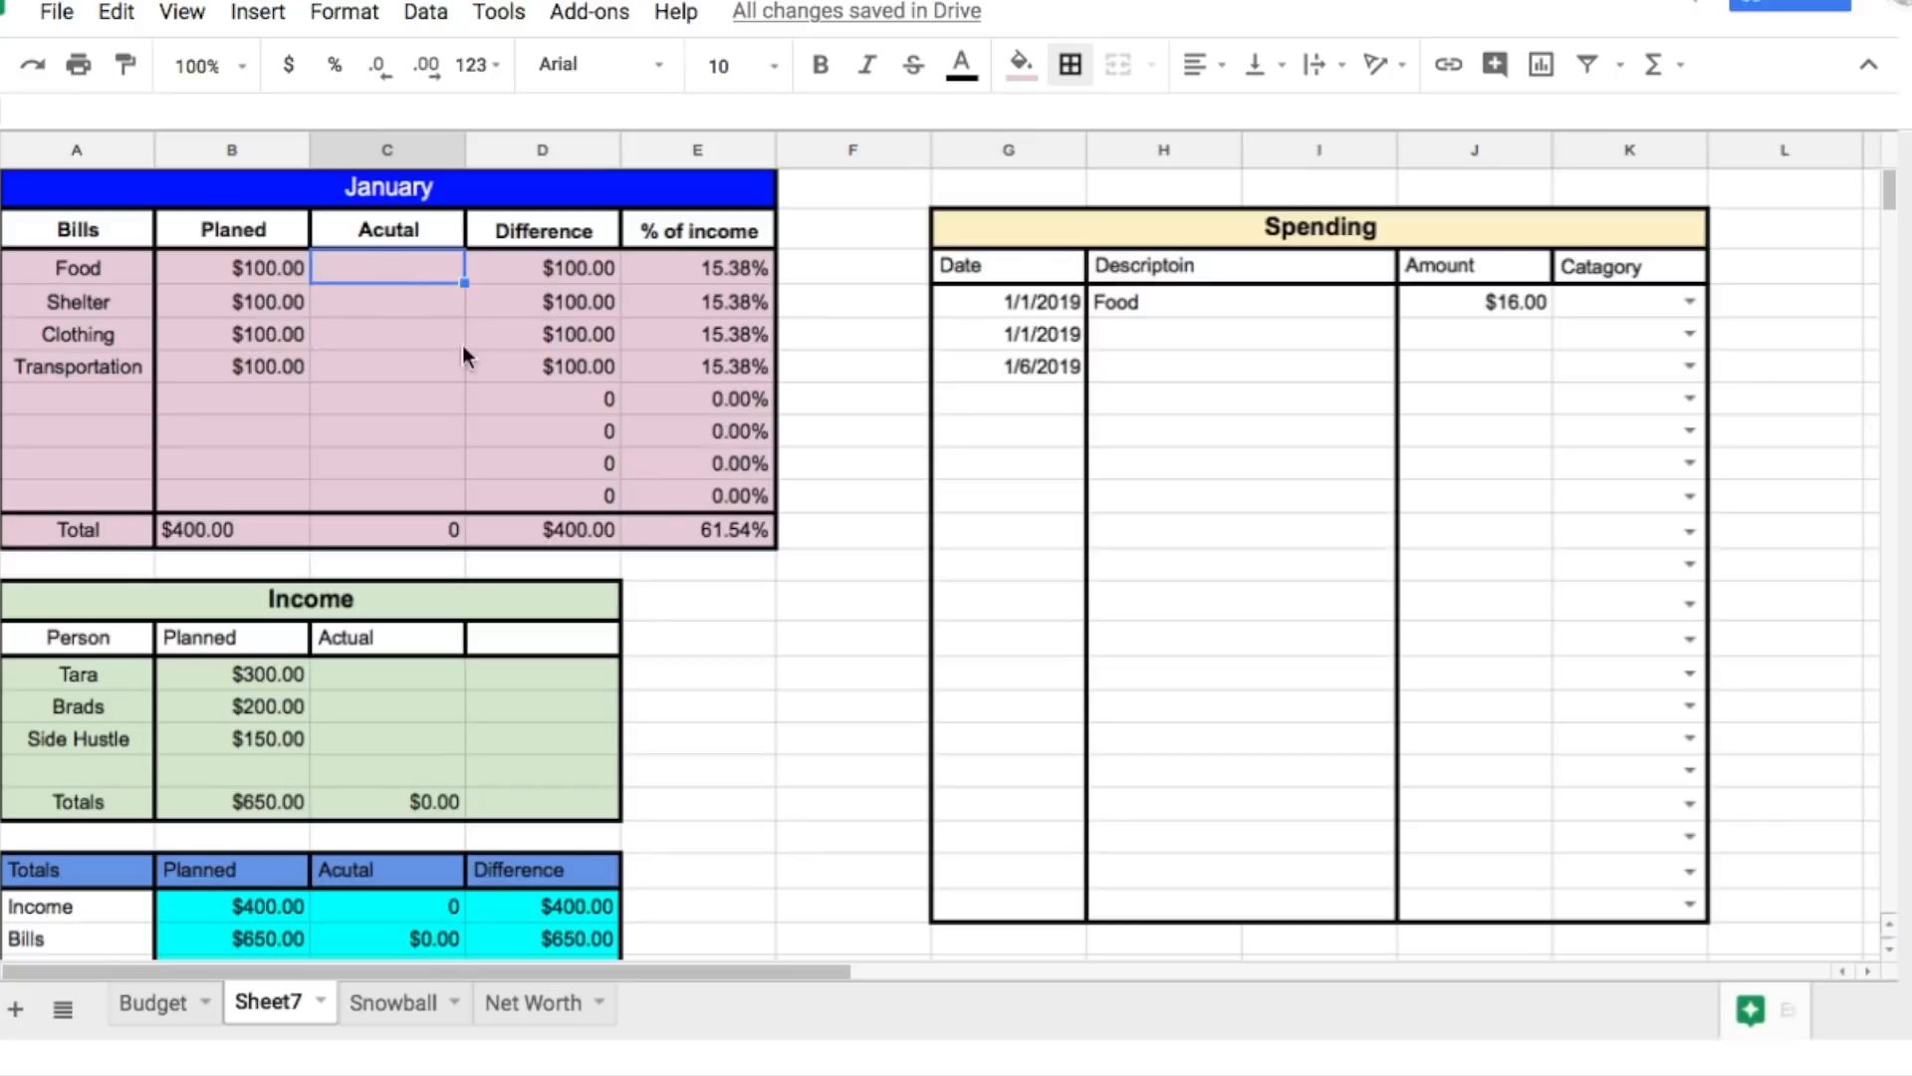
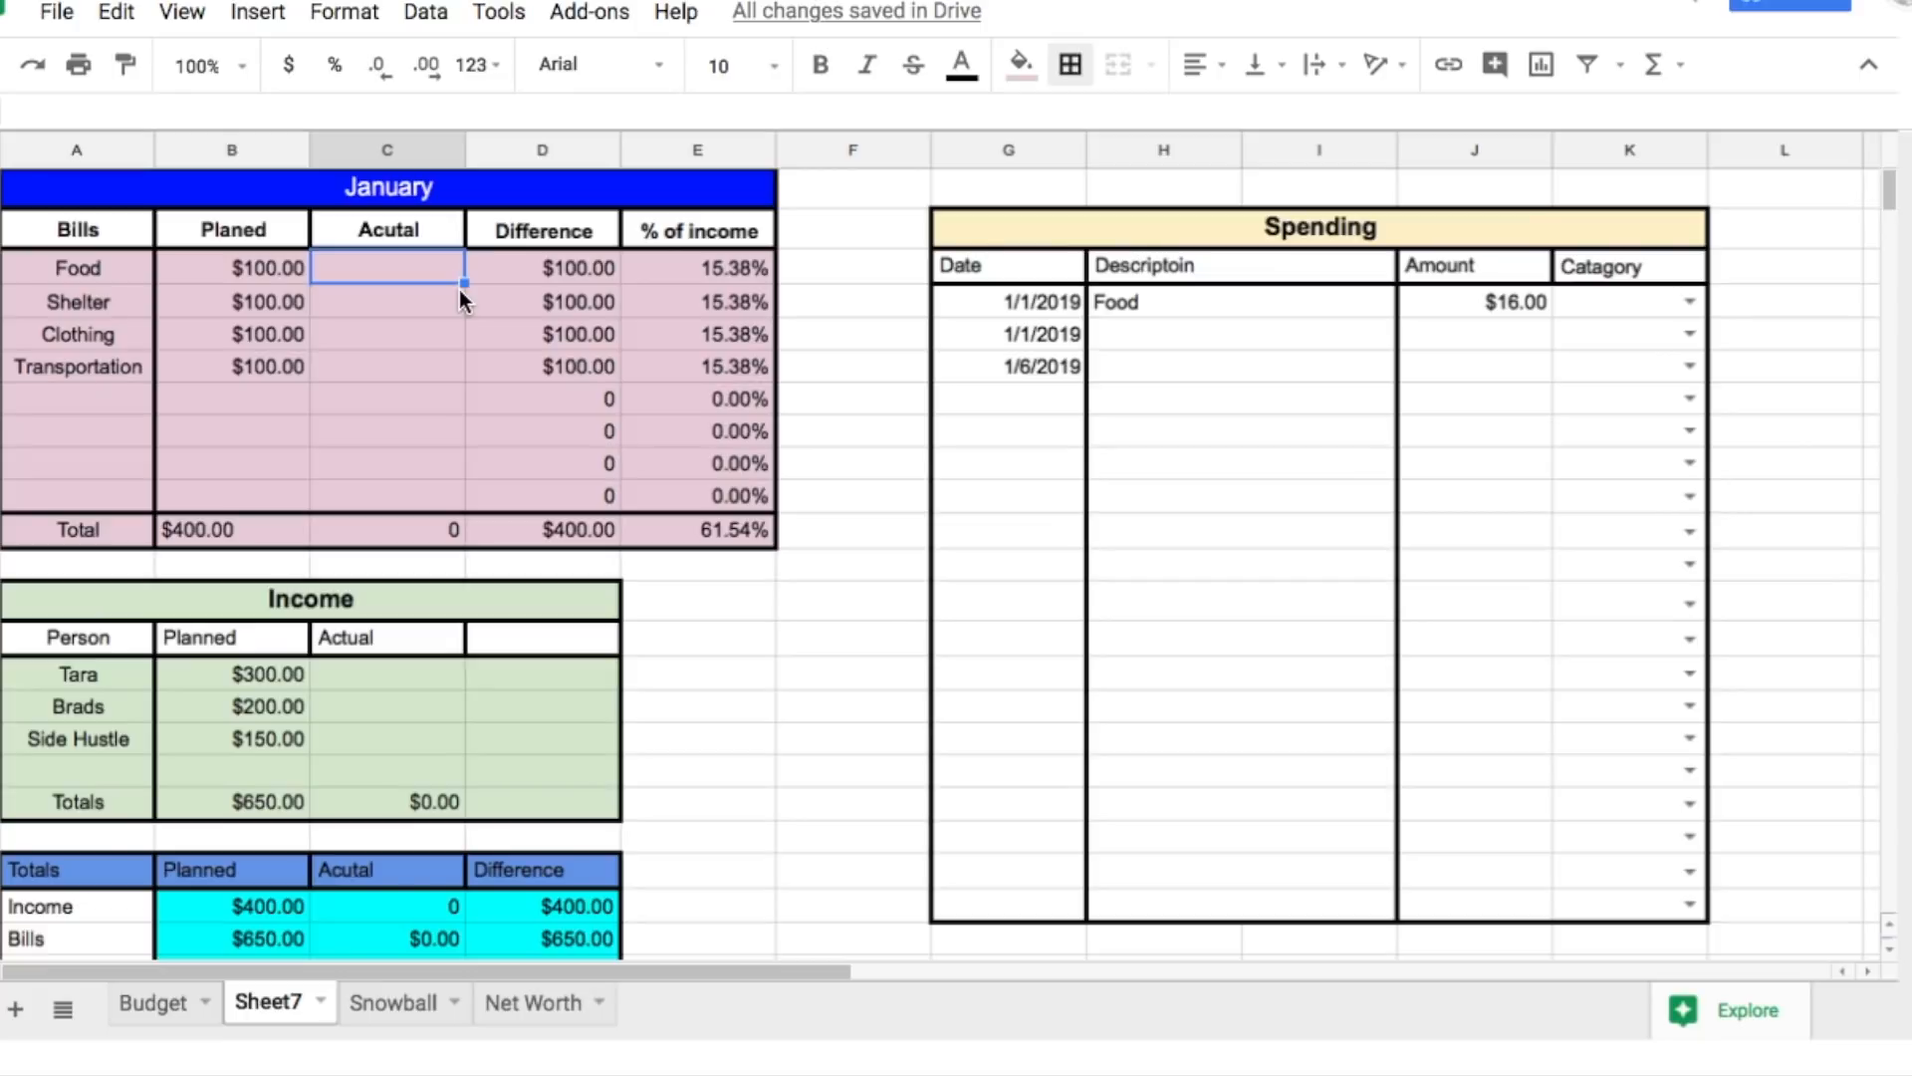
type("=")
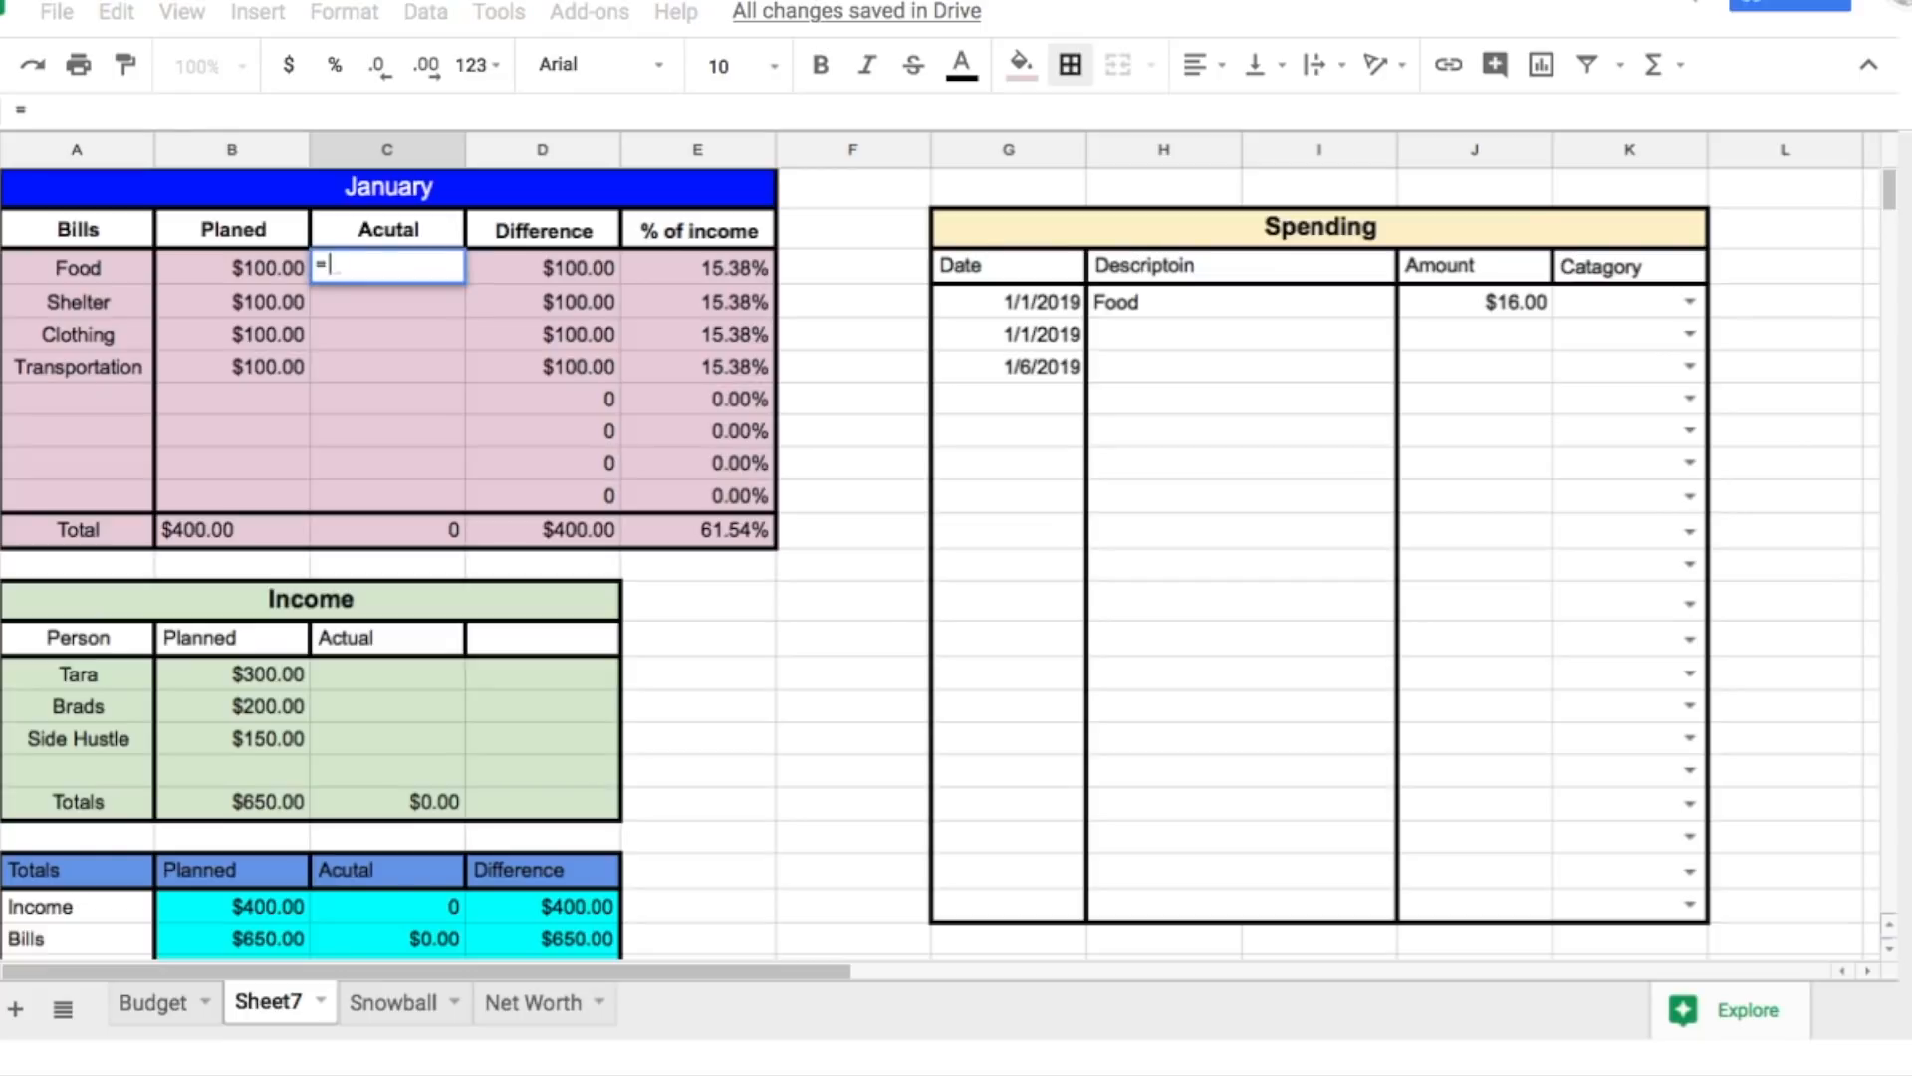
type("sumif")
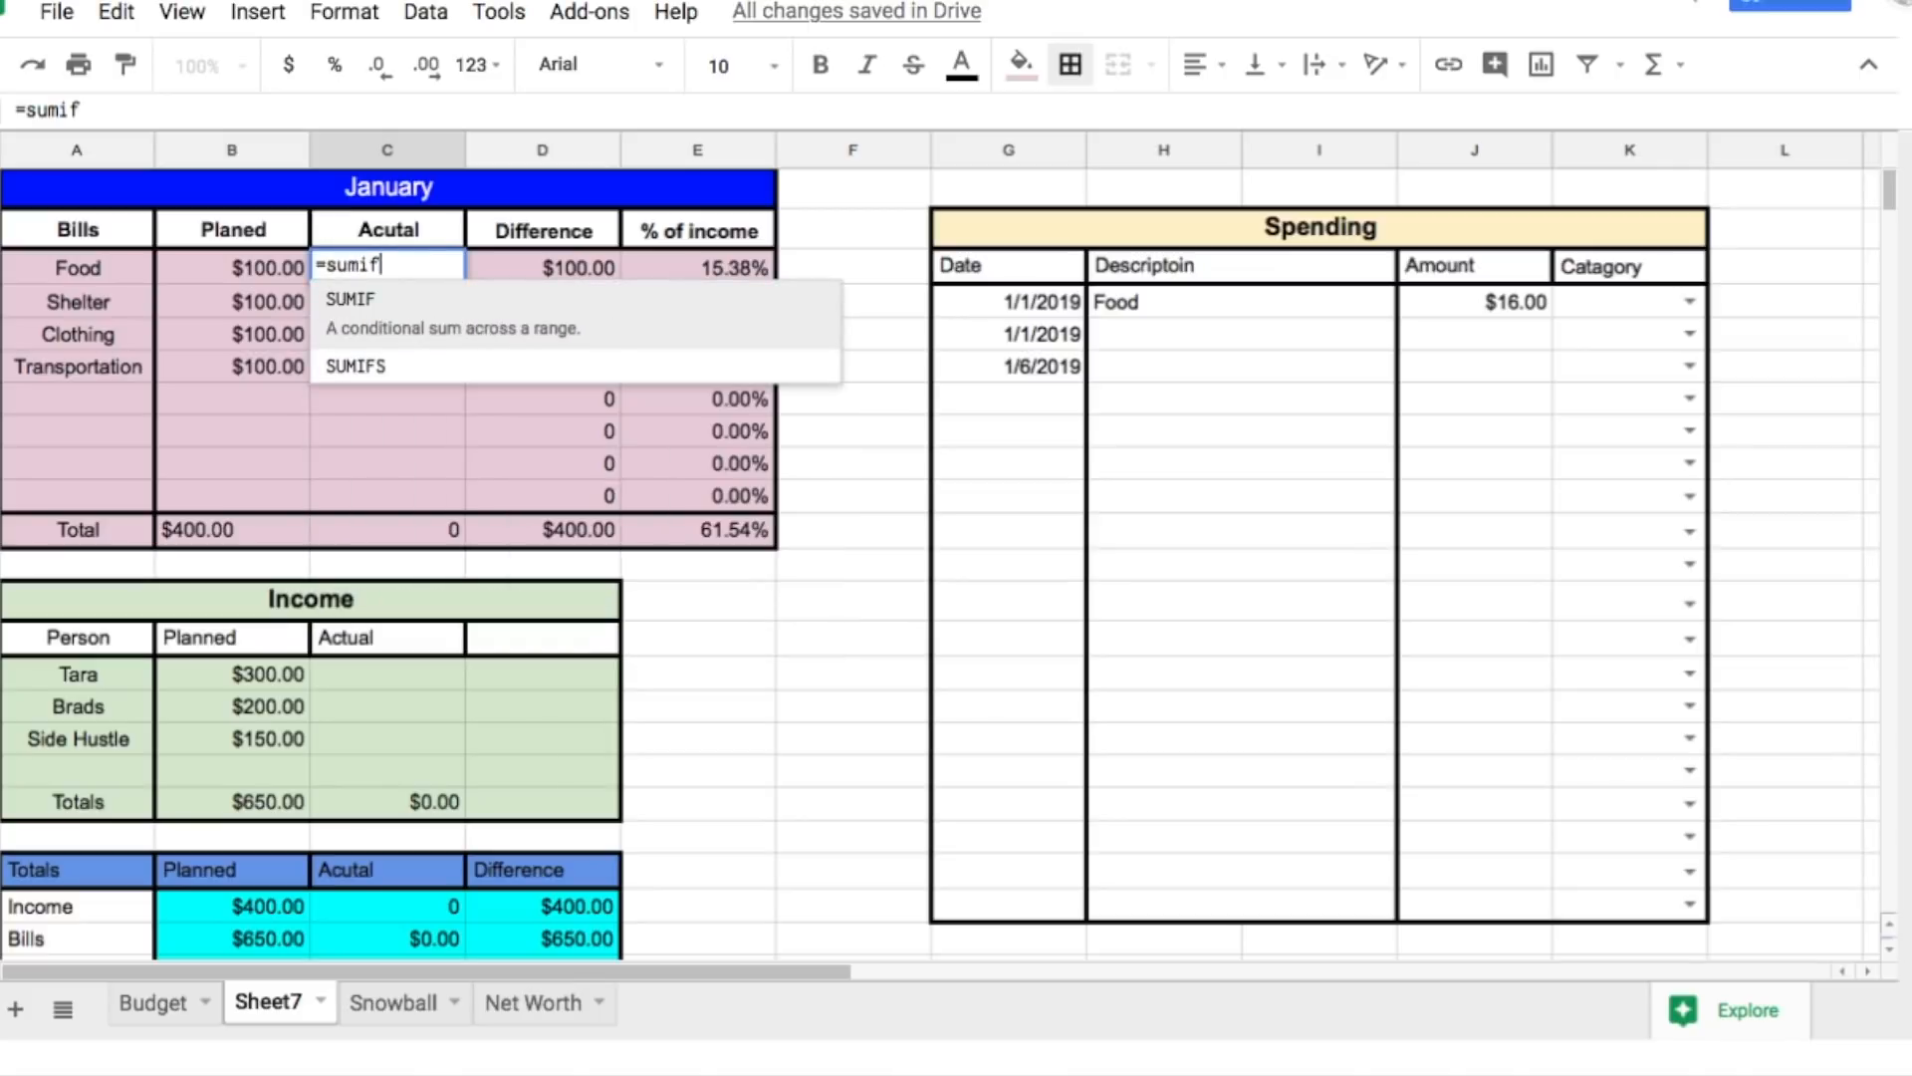
type("(")
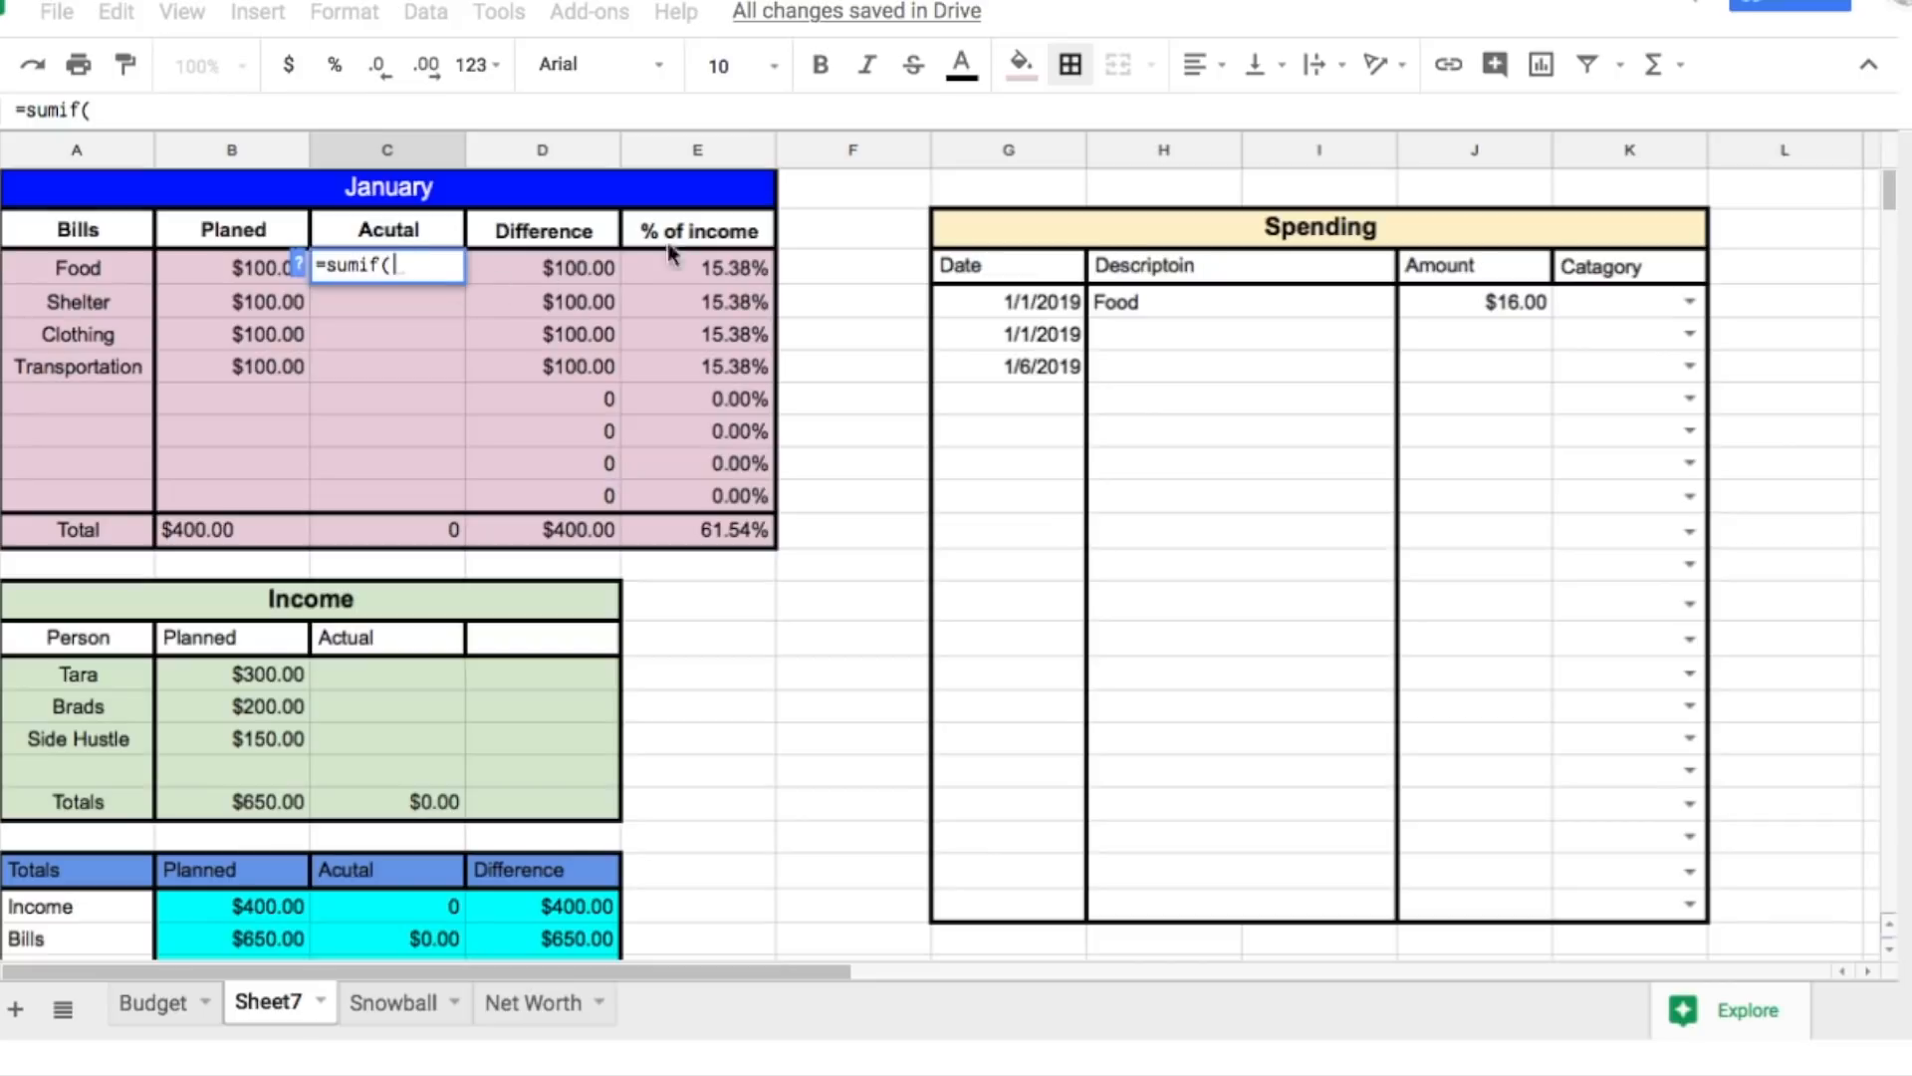
left_click(1624, 305)
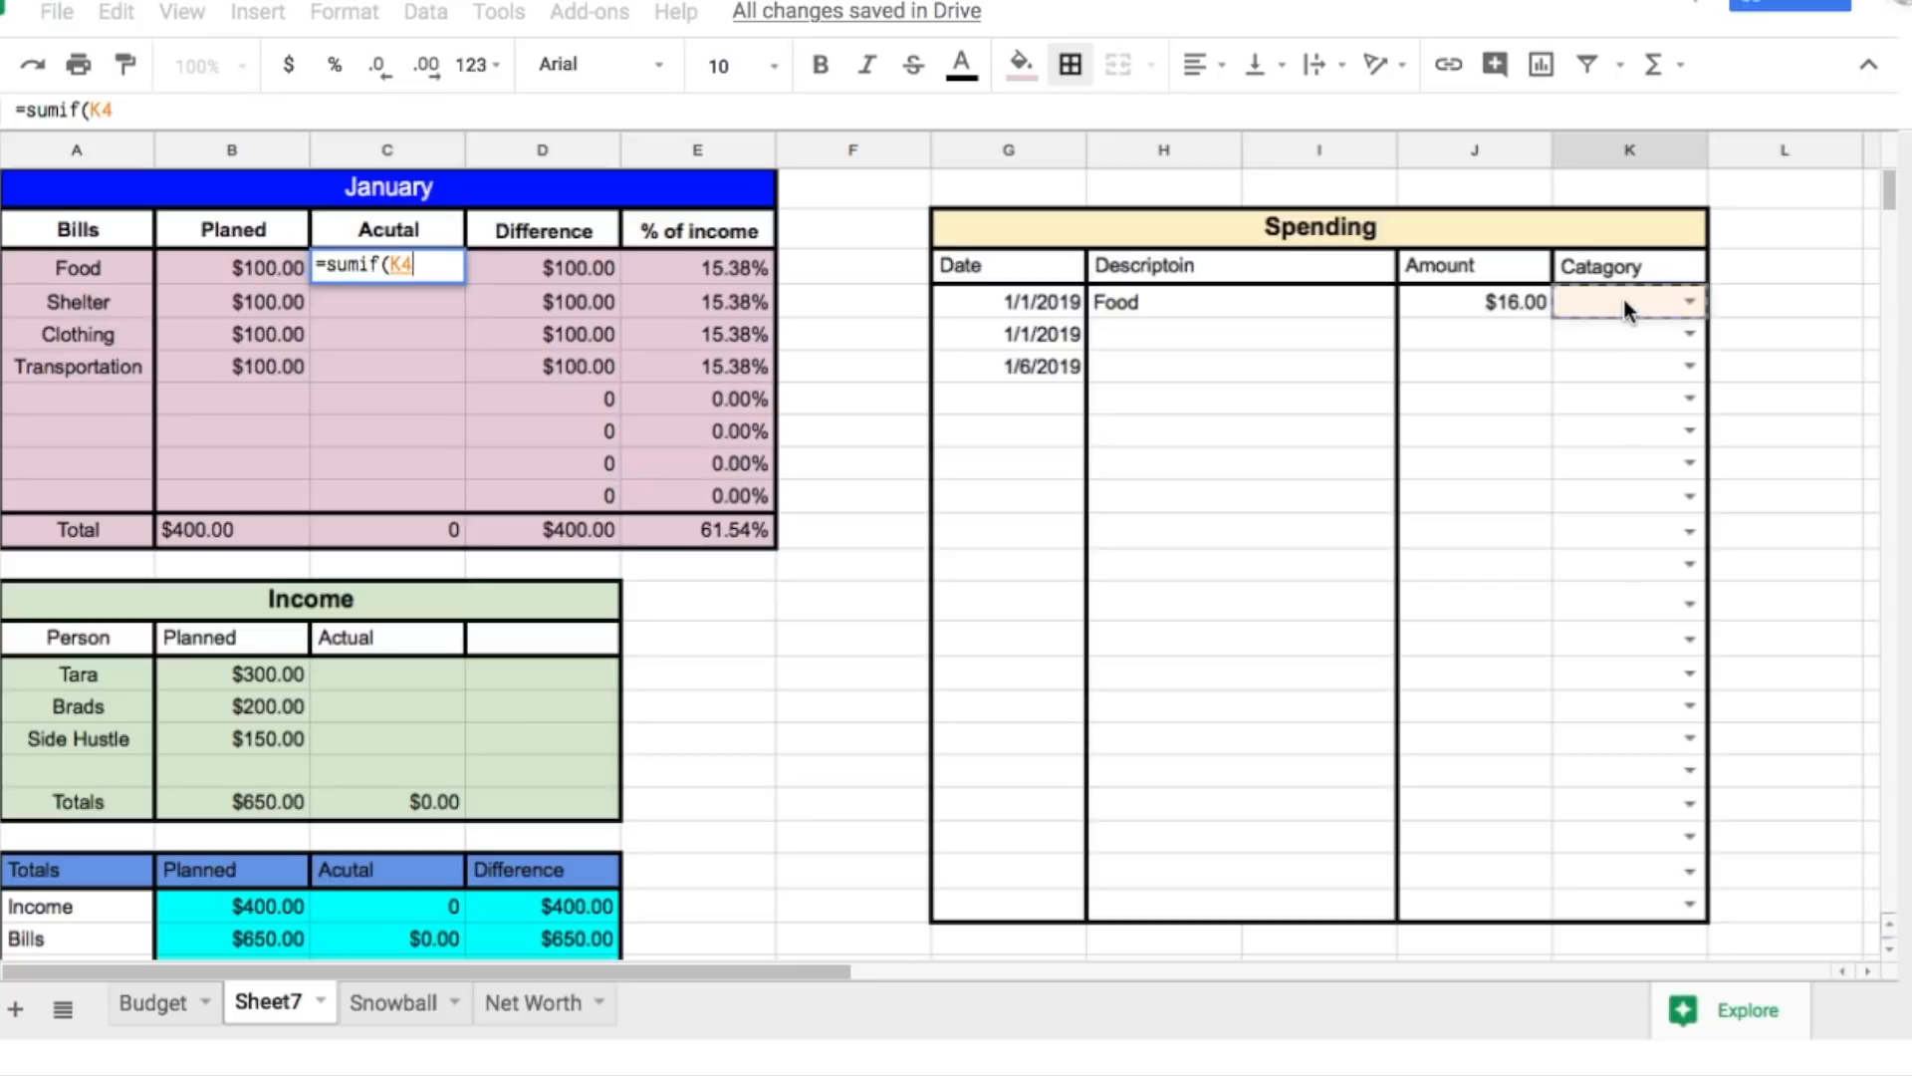
left_click_drag(1625, 317, 1651, 914)
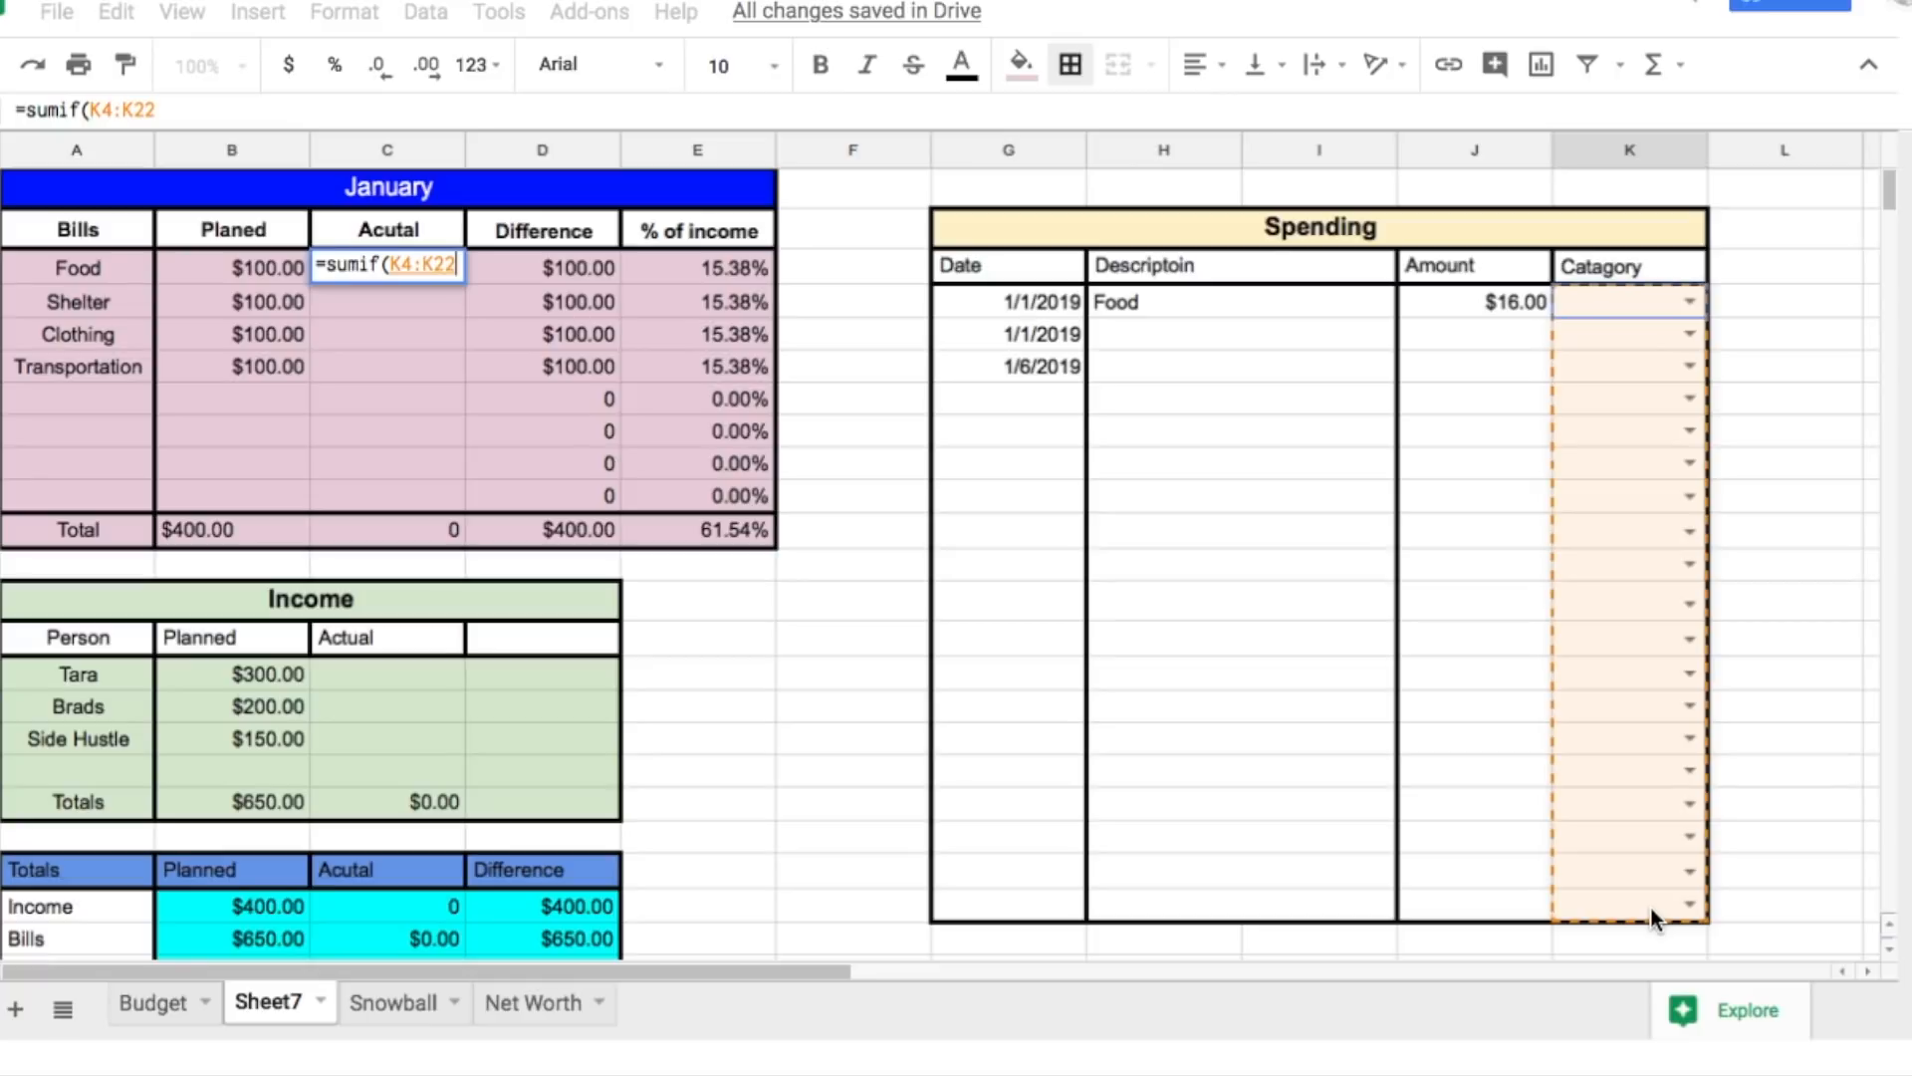
left_click_drag(1651, 909, 1651, 910)
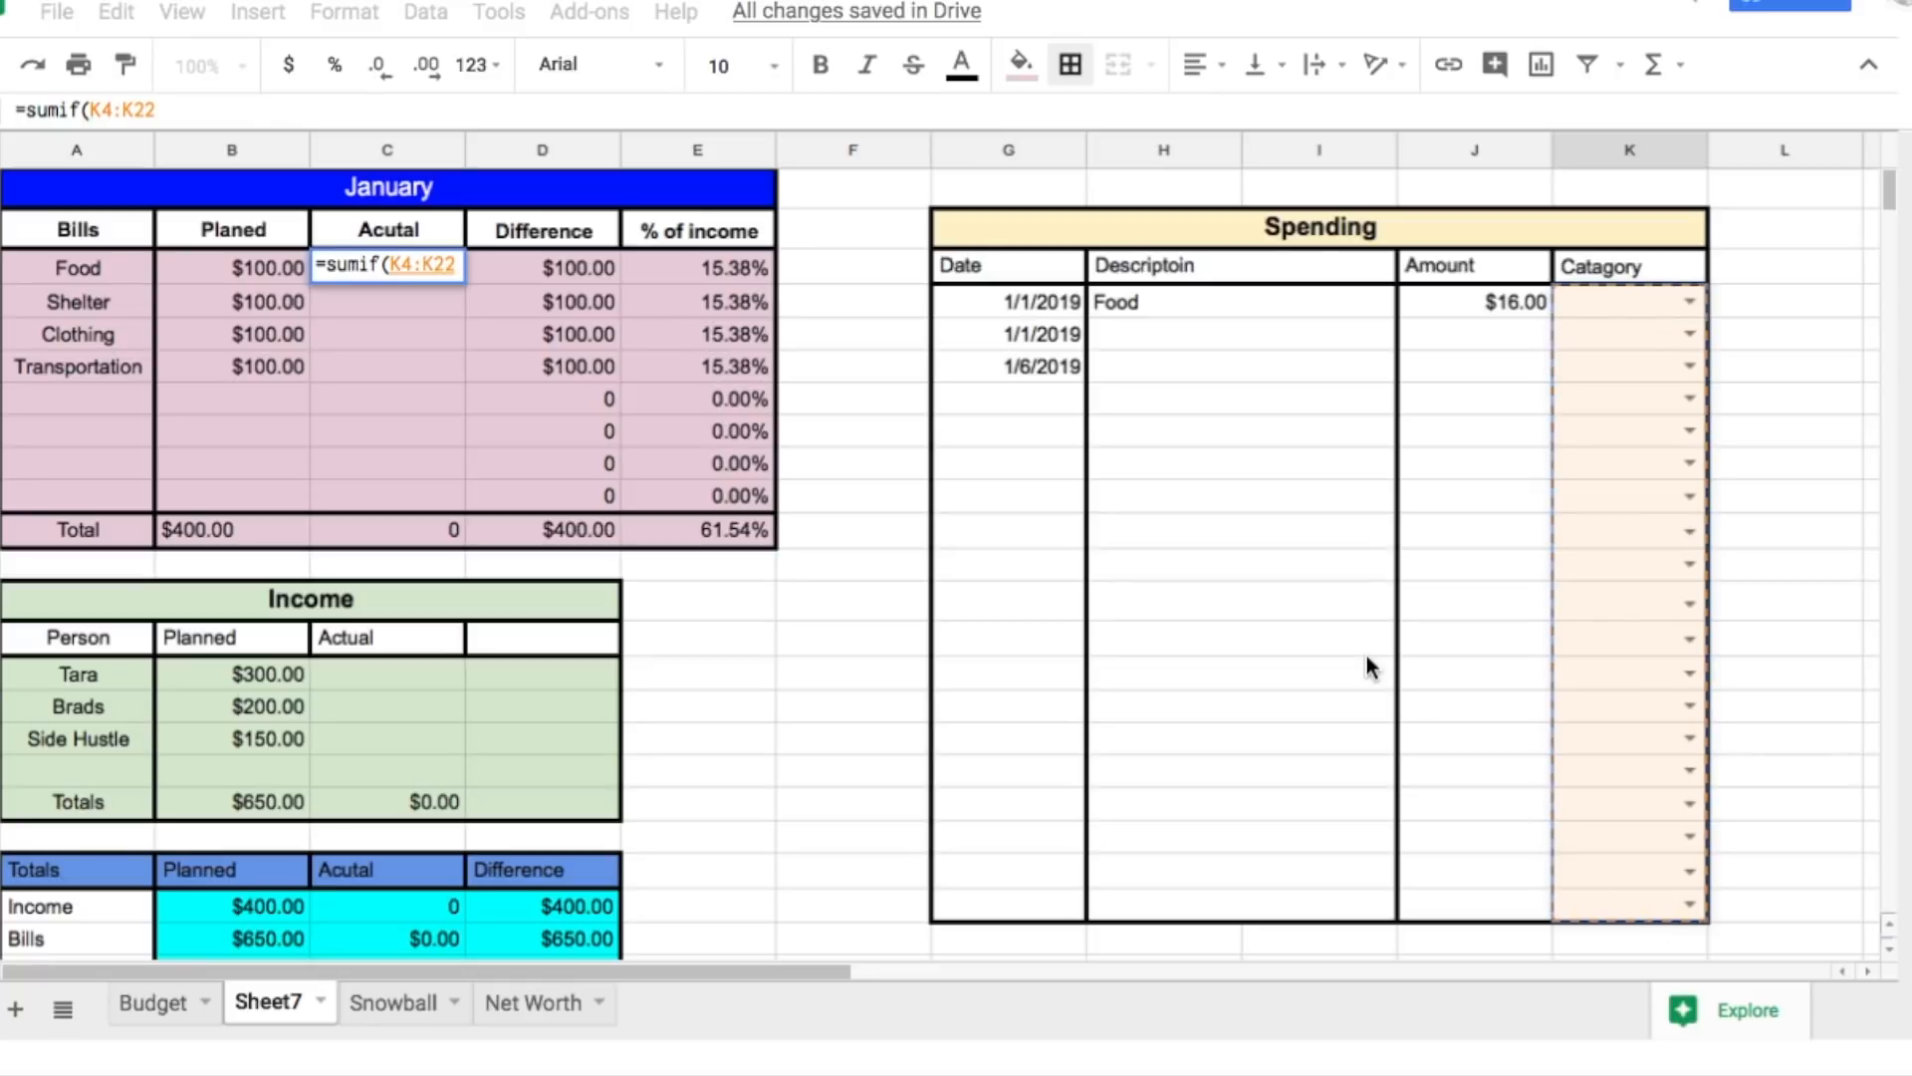
Step: Complete the SUMIF formula in C3 with the criterion "Food" and the Amount cells J4:J22 as the sum range
type(",")
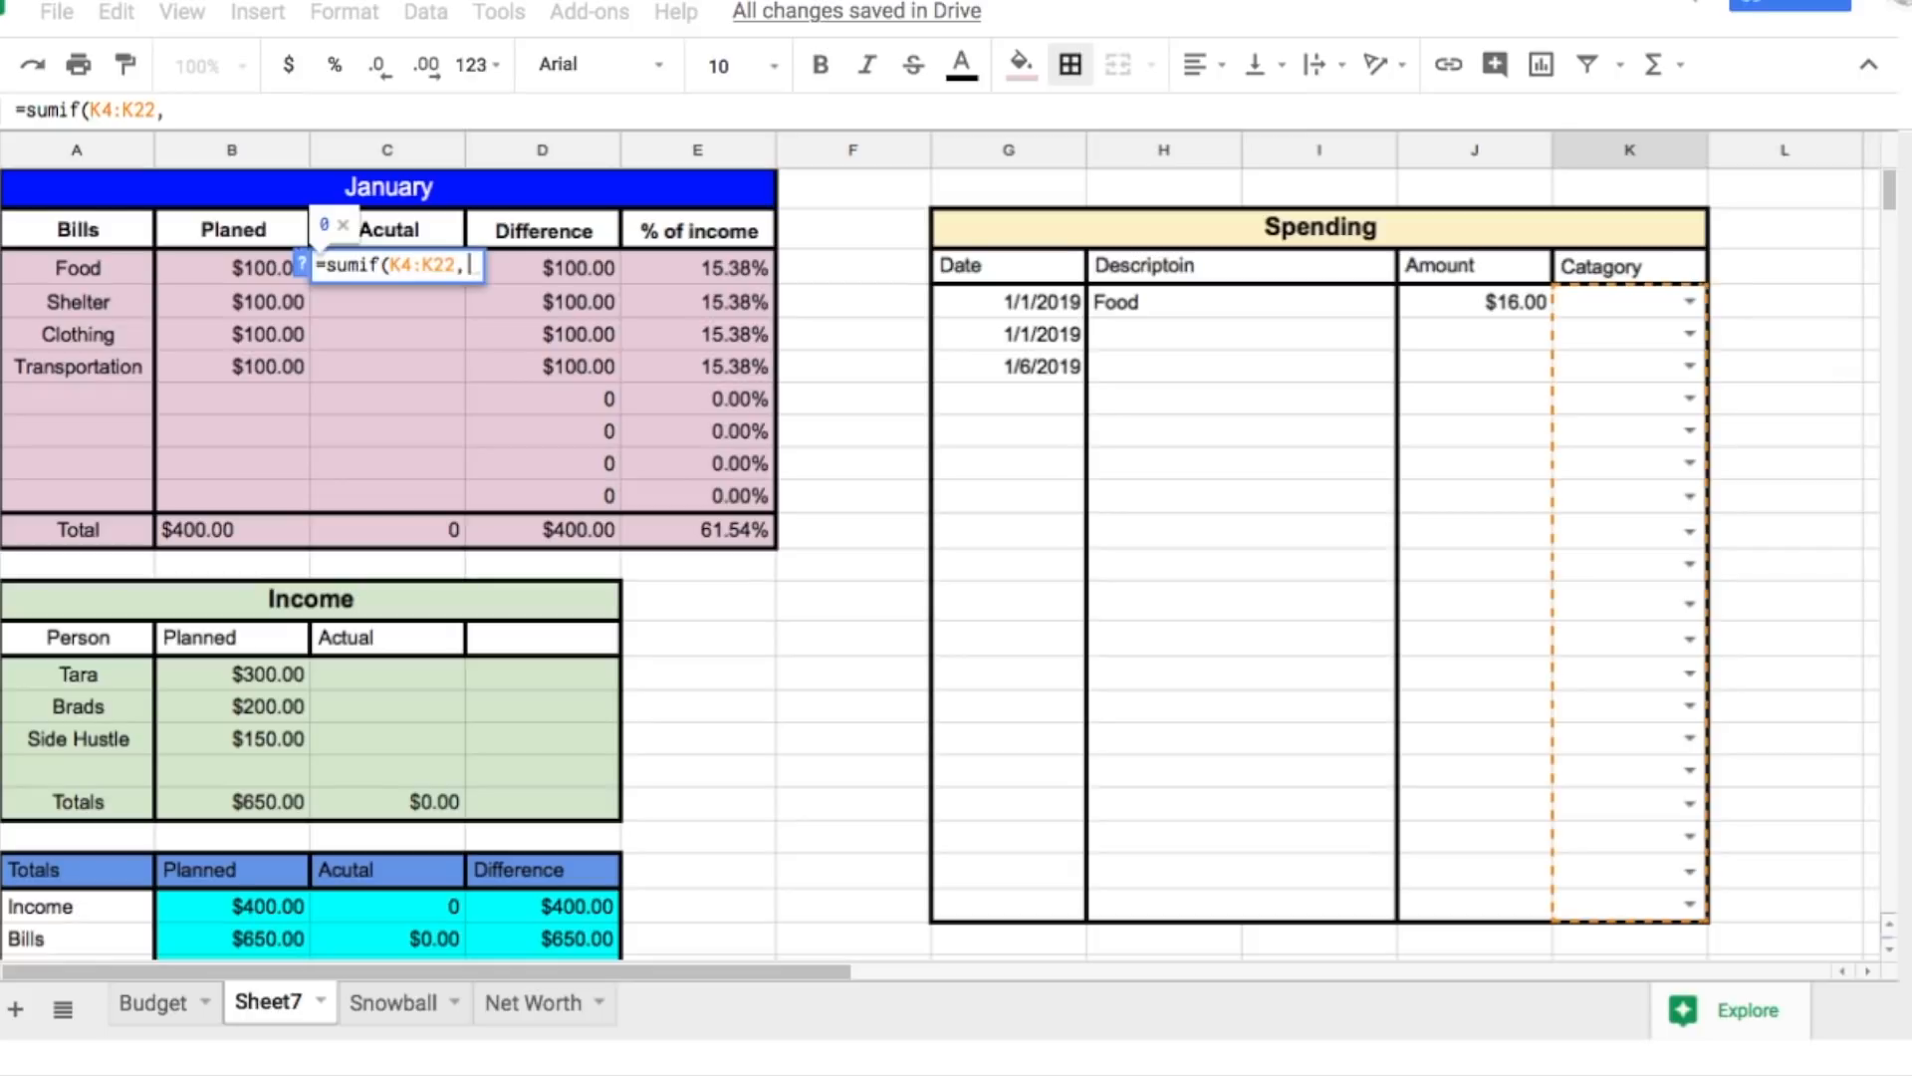
type("\"")
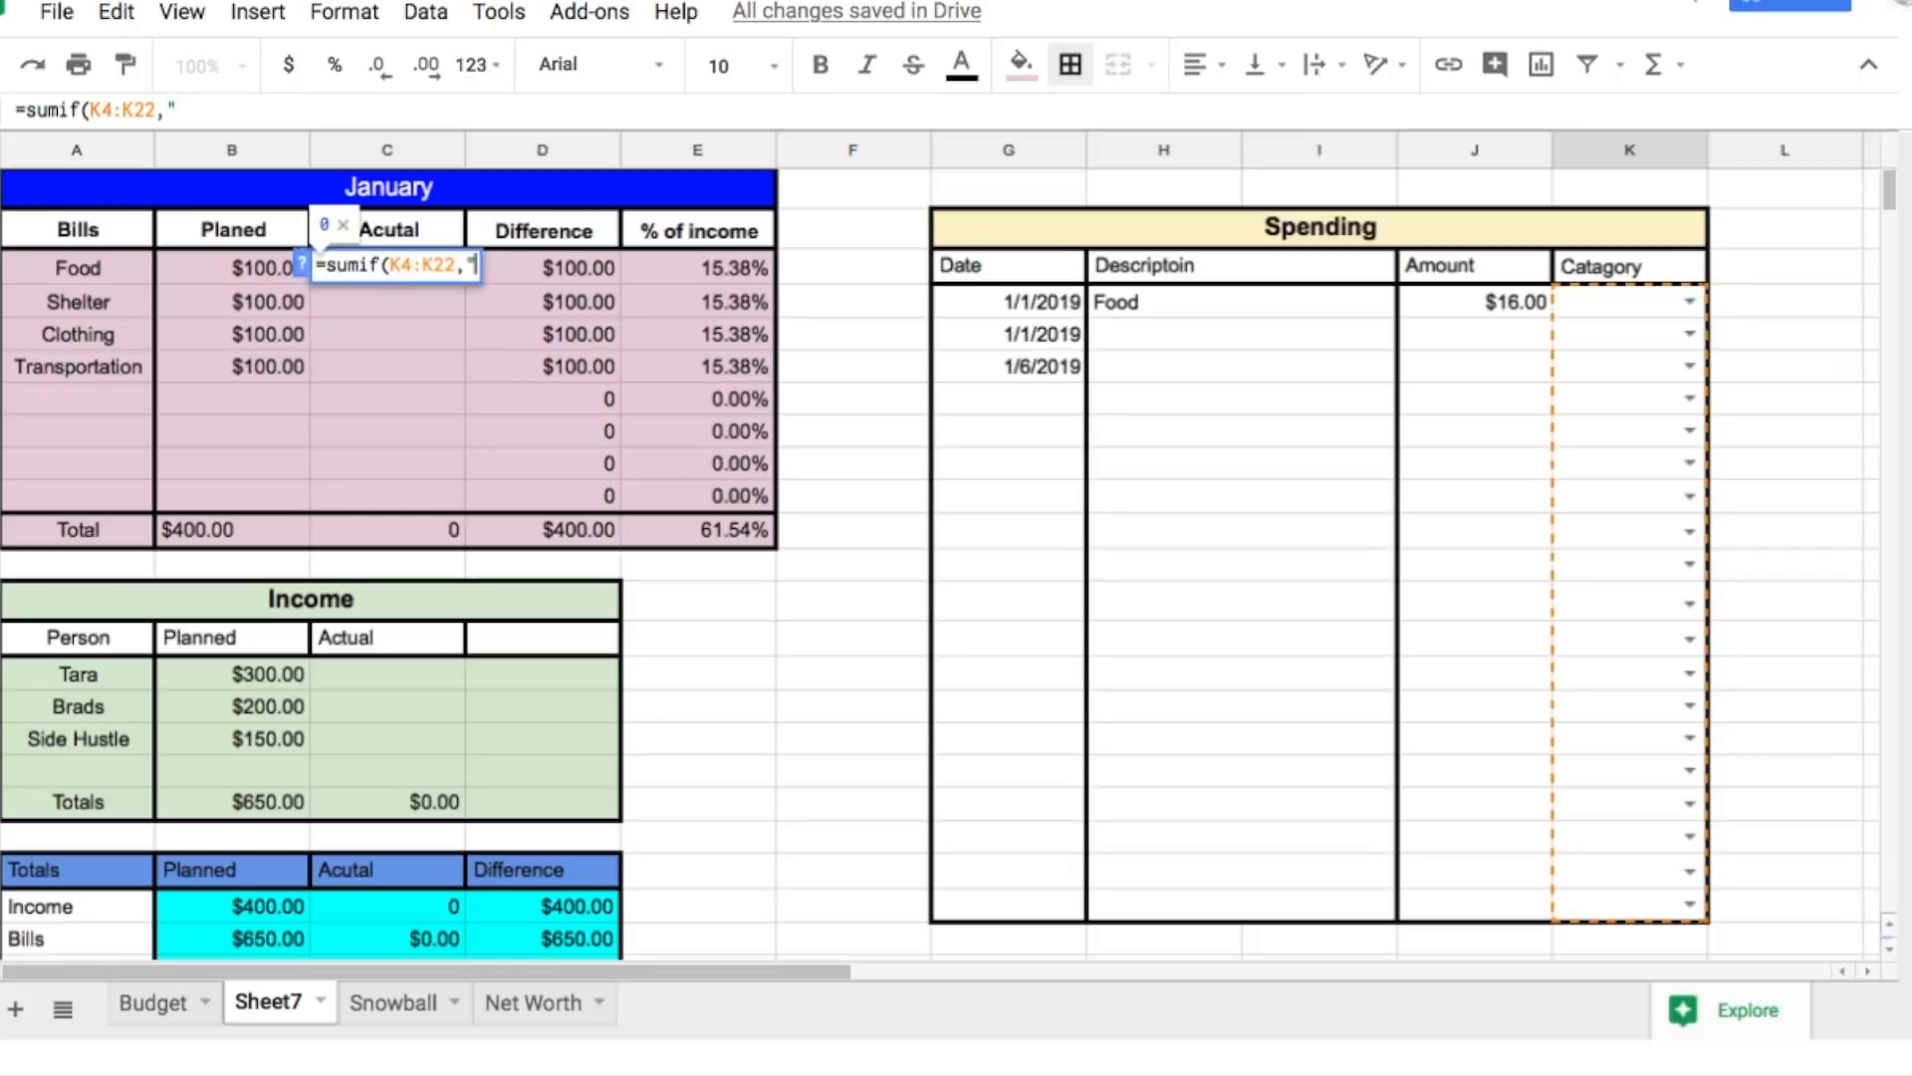
type("Food")
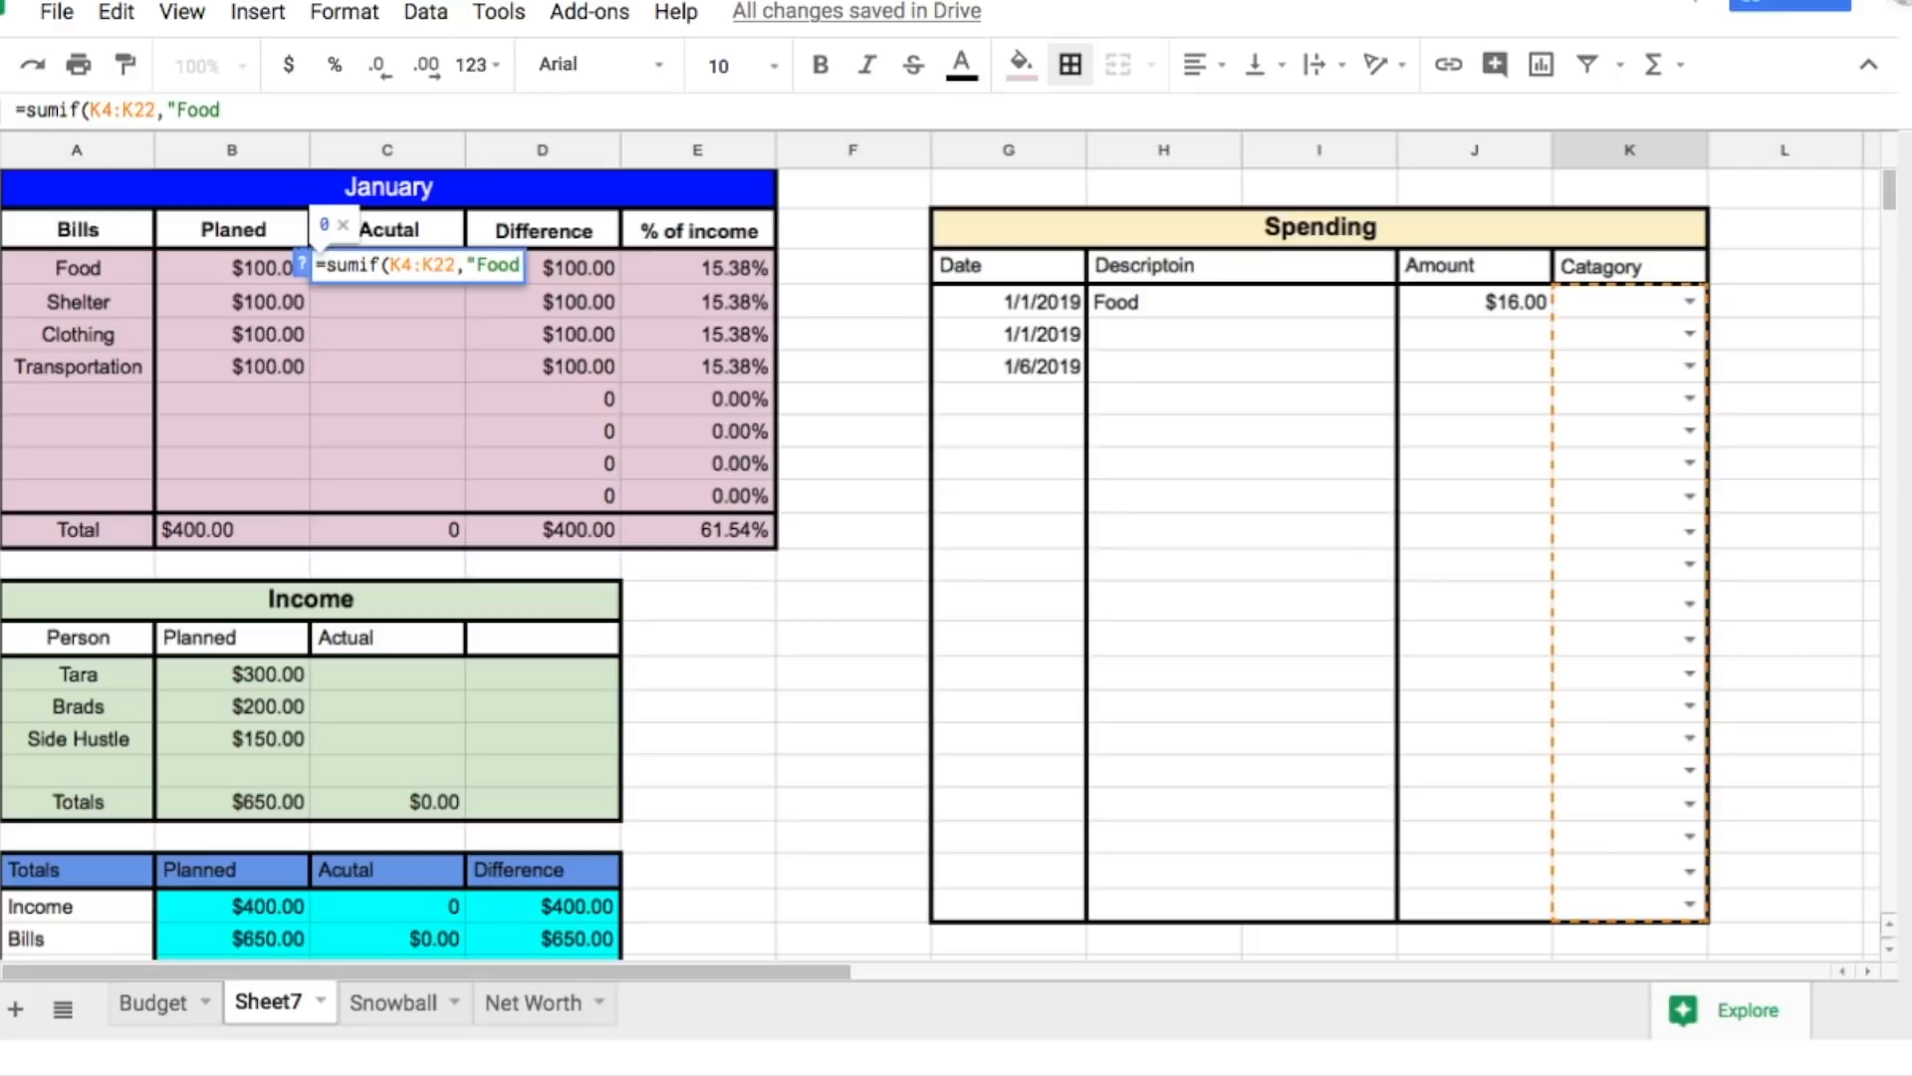
type("\"")
type(",")
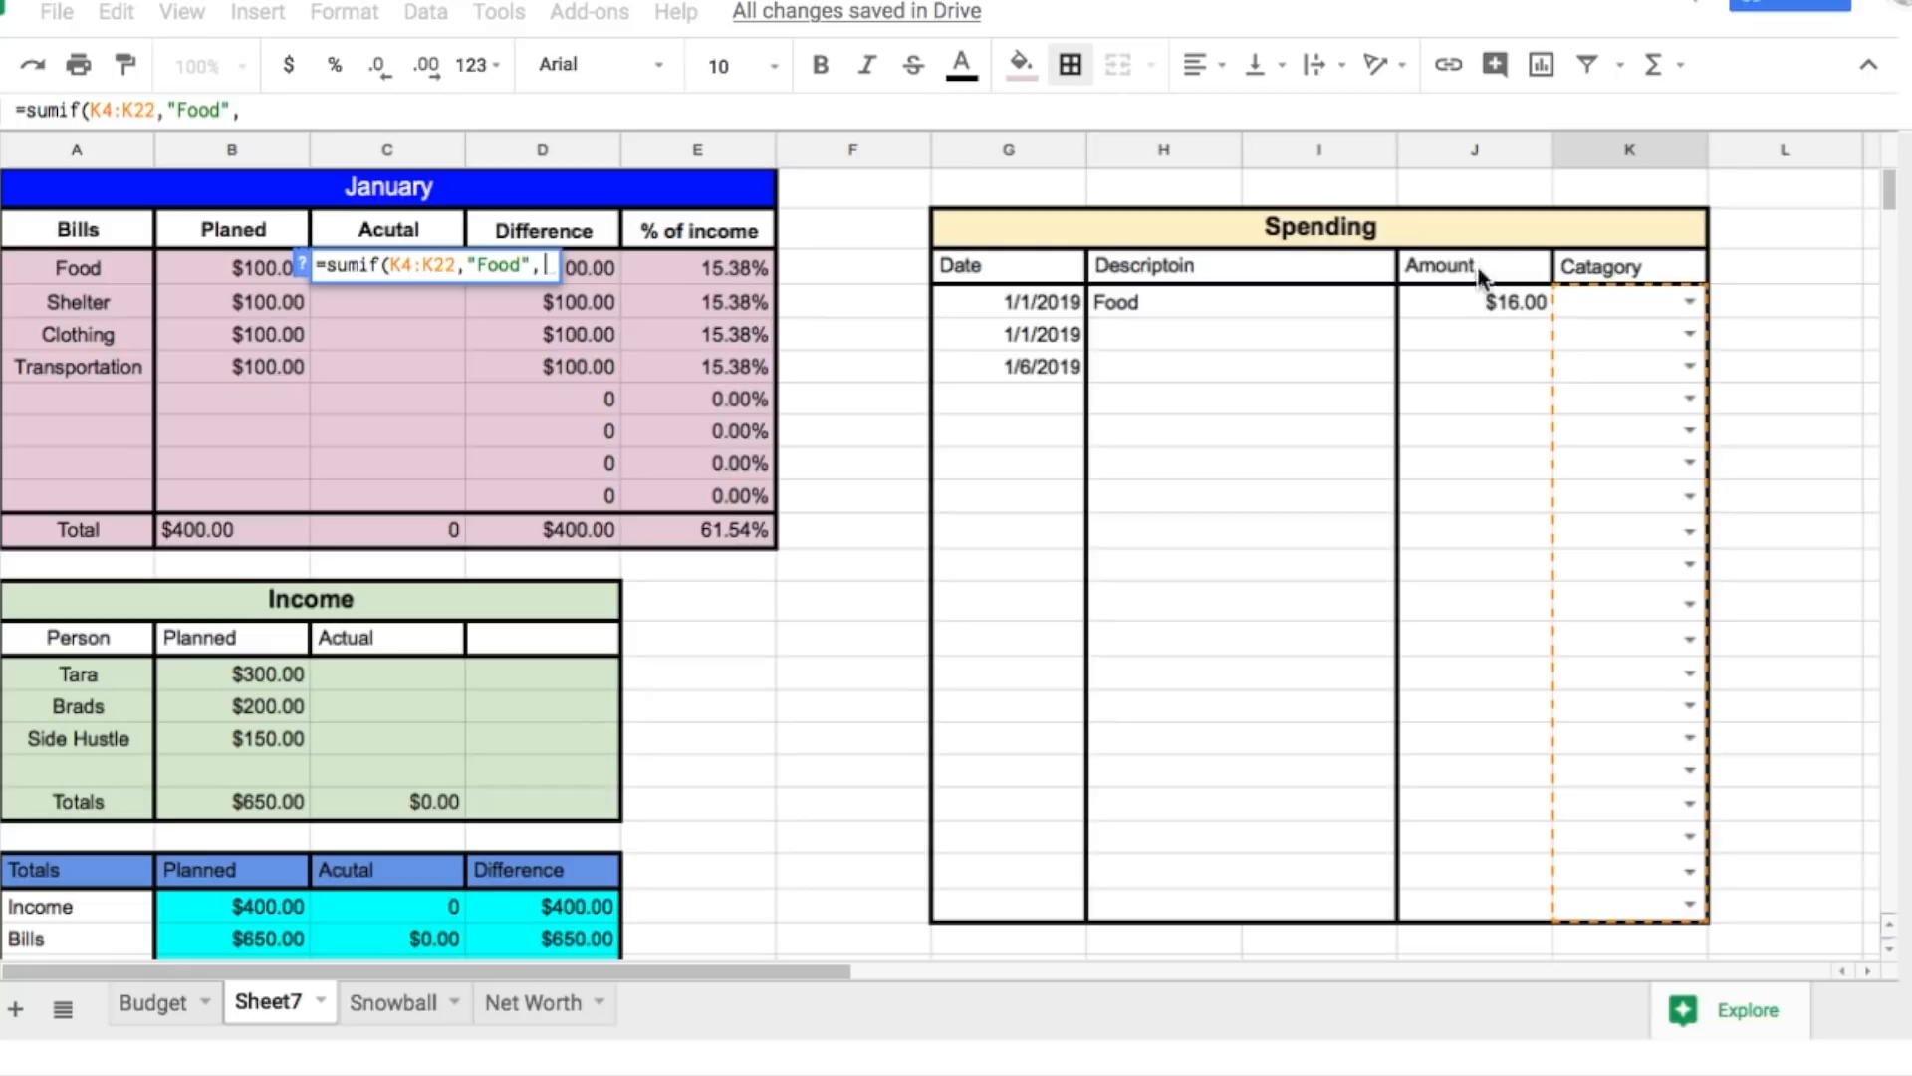
left_click_drag(1462, 294, 1482, 904)
type(")")
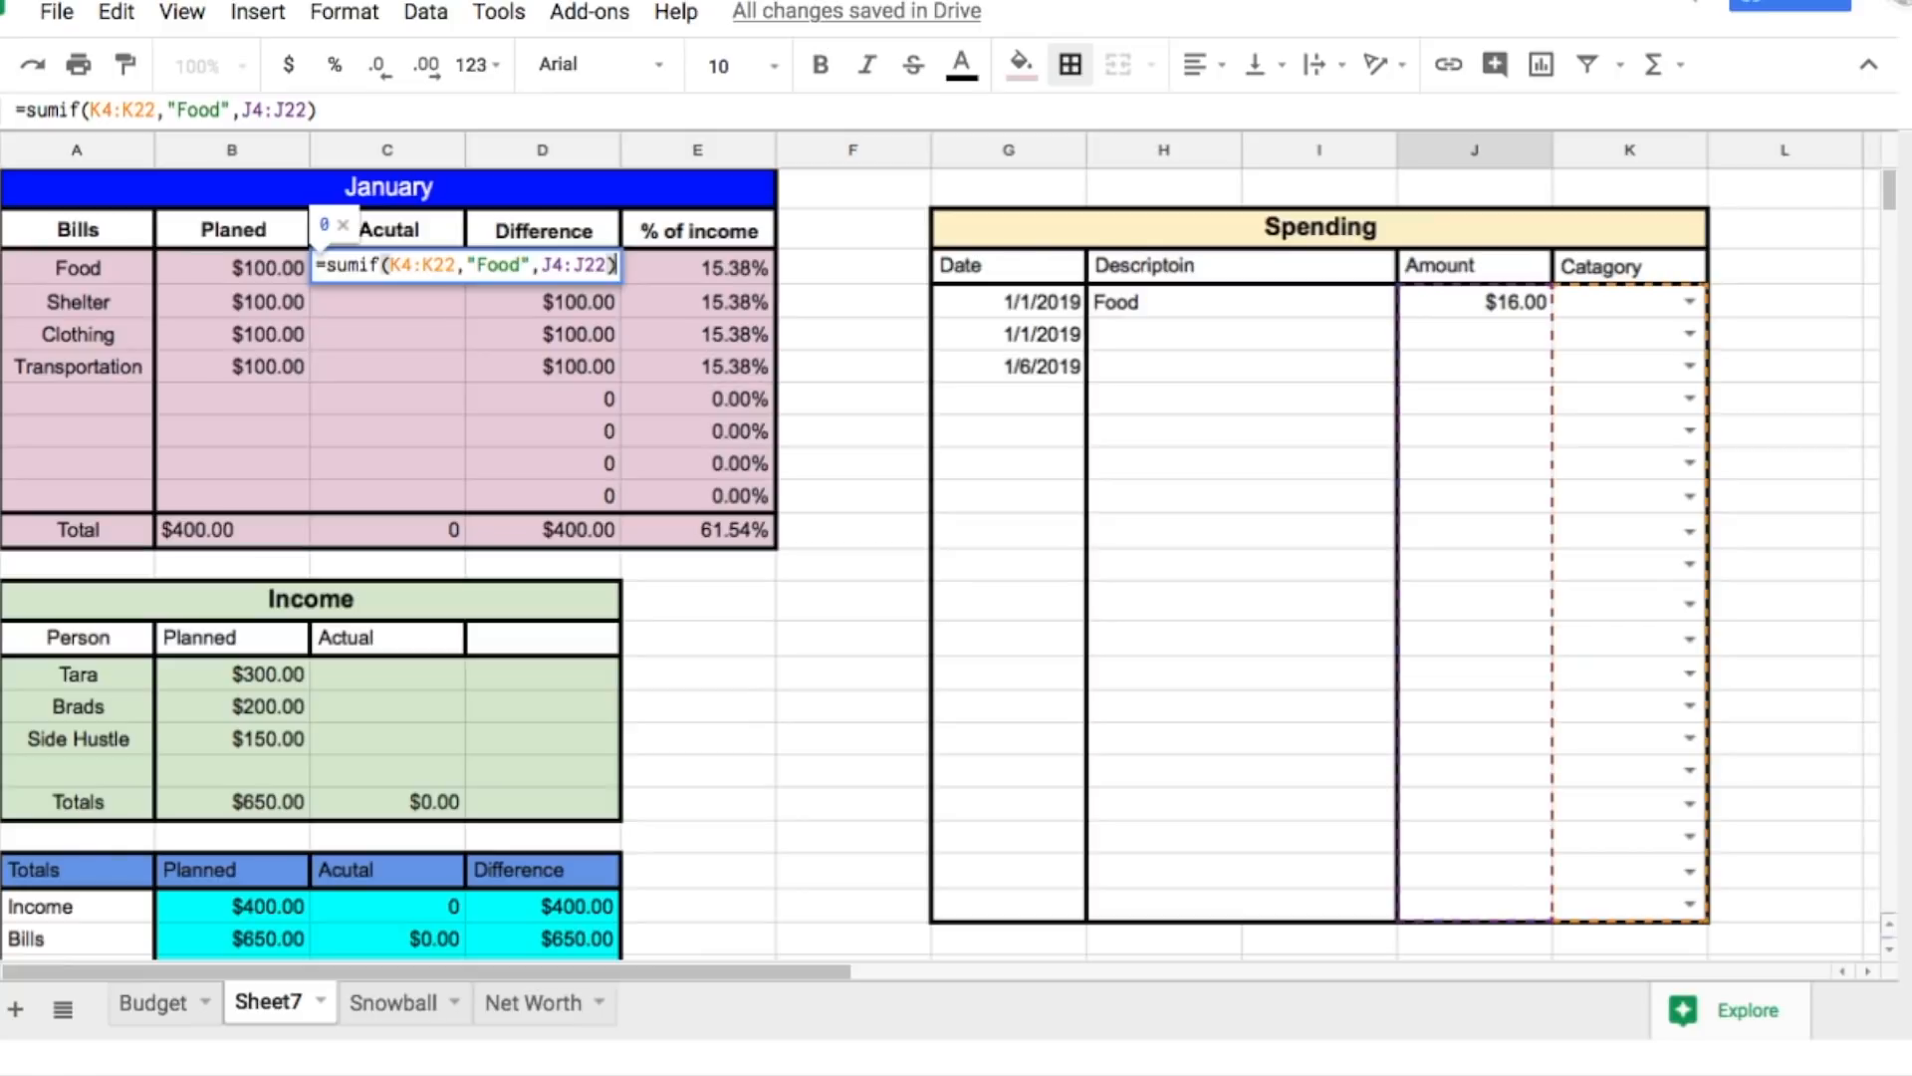
key("Return")
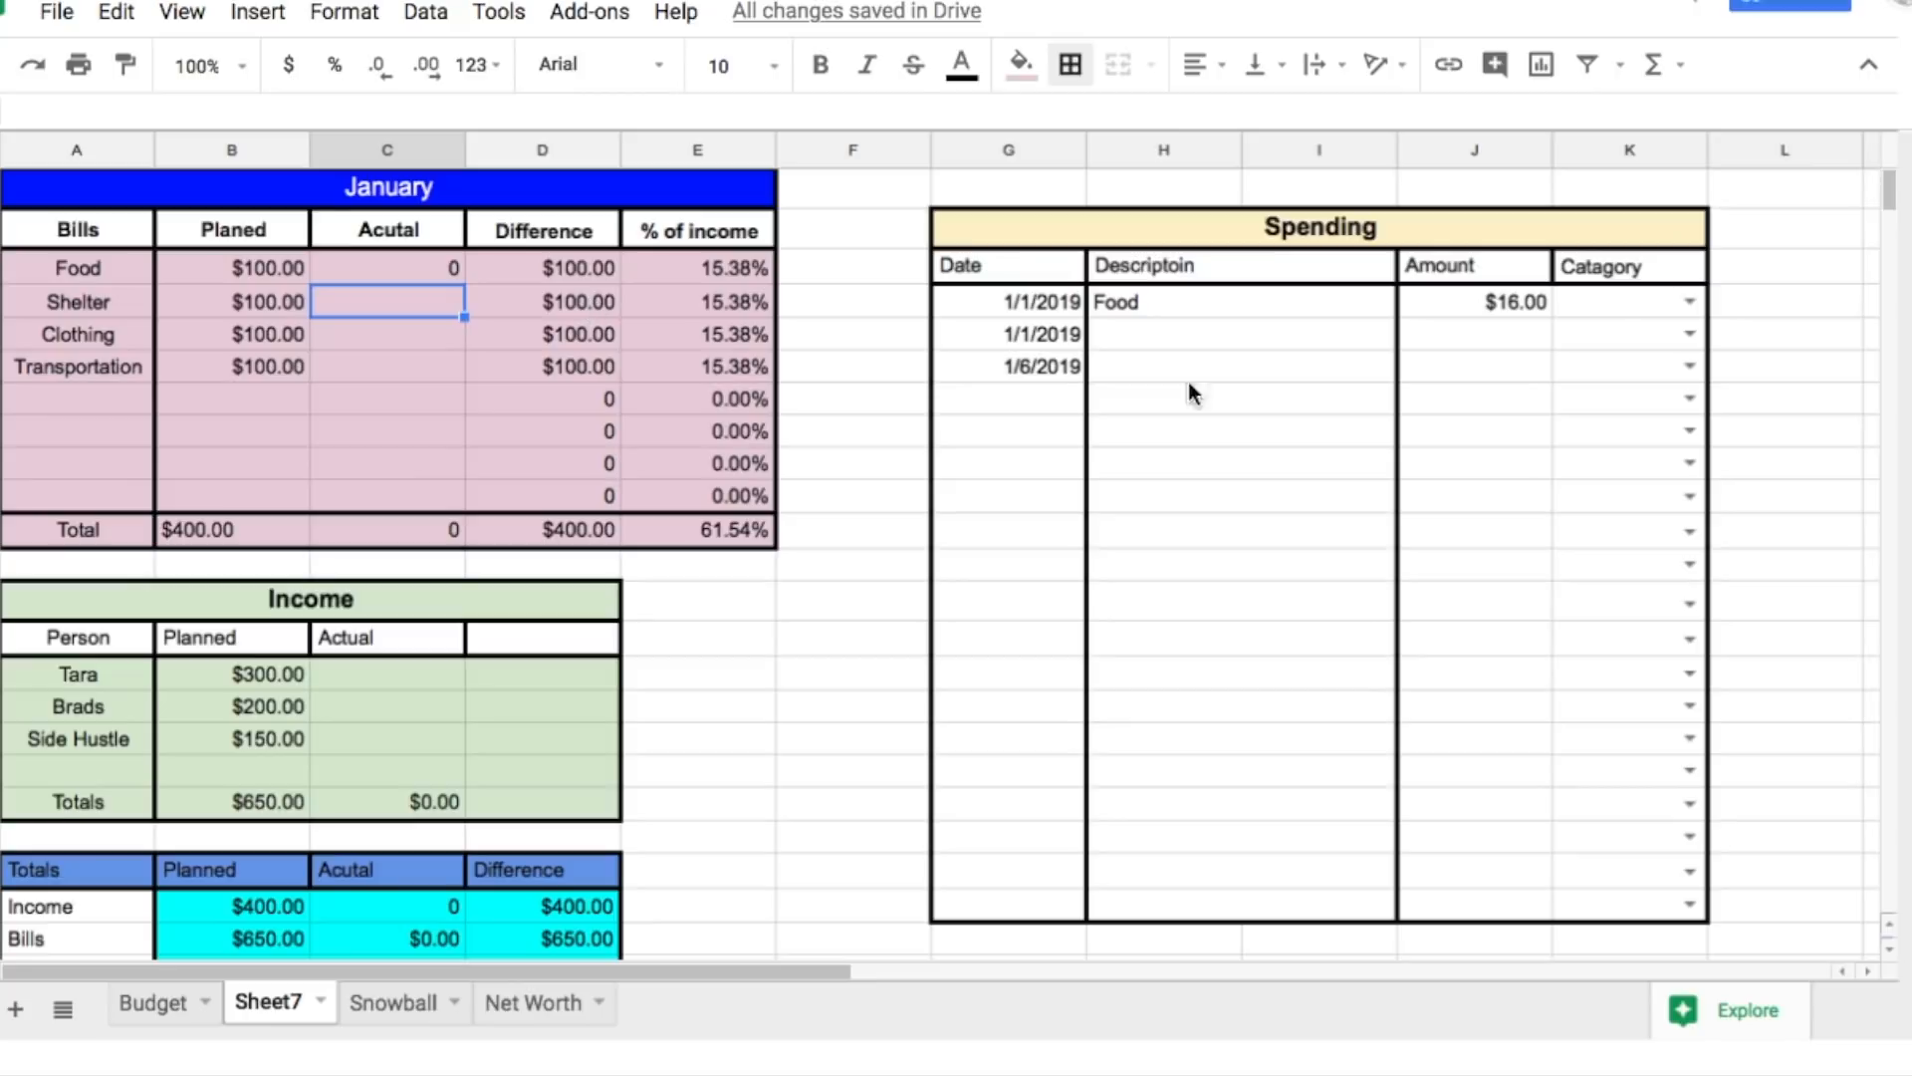
Step: Set the first transaction's category in K4 to Food and format the Acutal cells C3:C11 as currency
left_click(1629, 309)
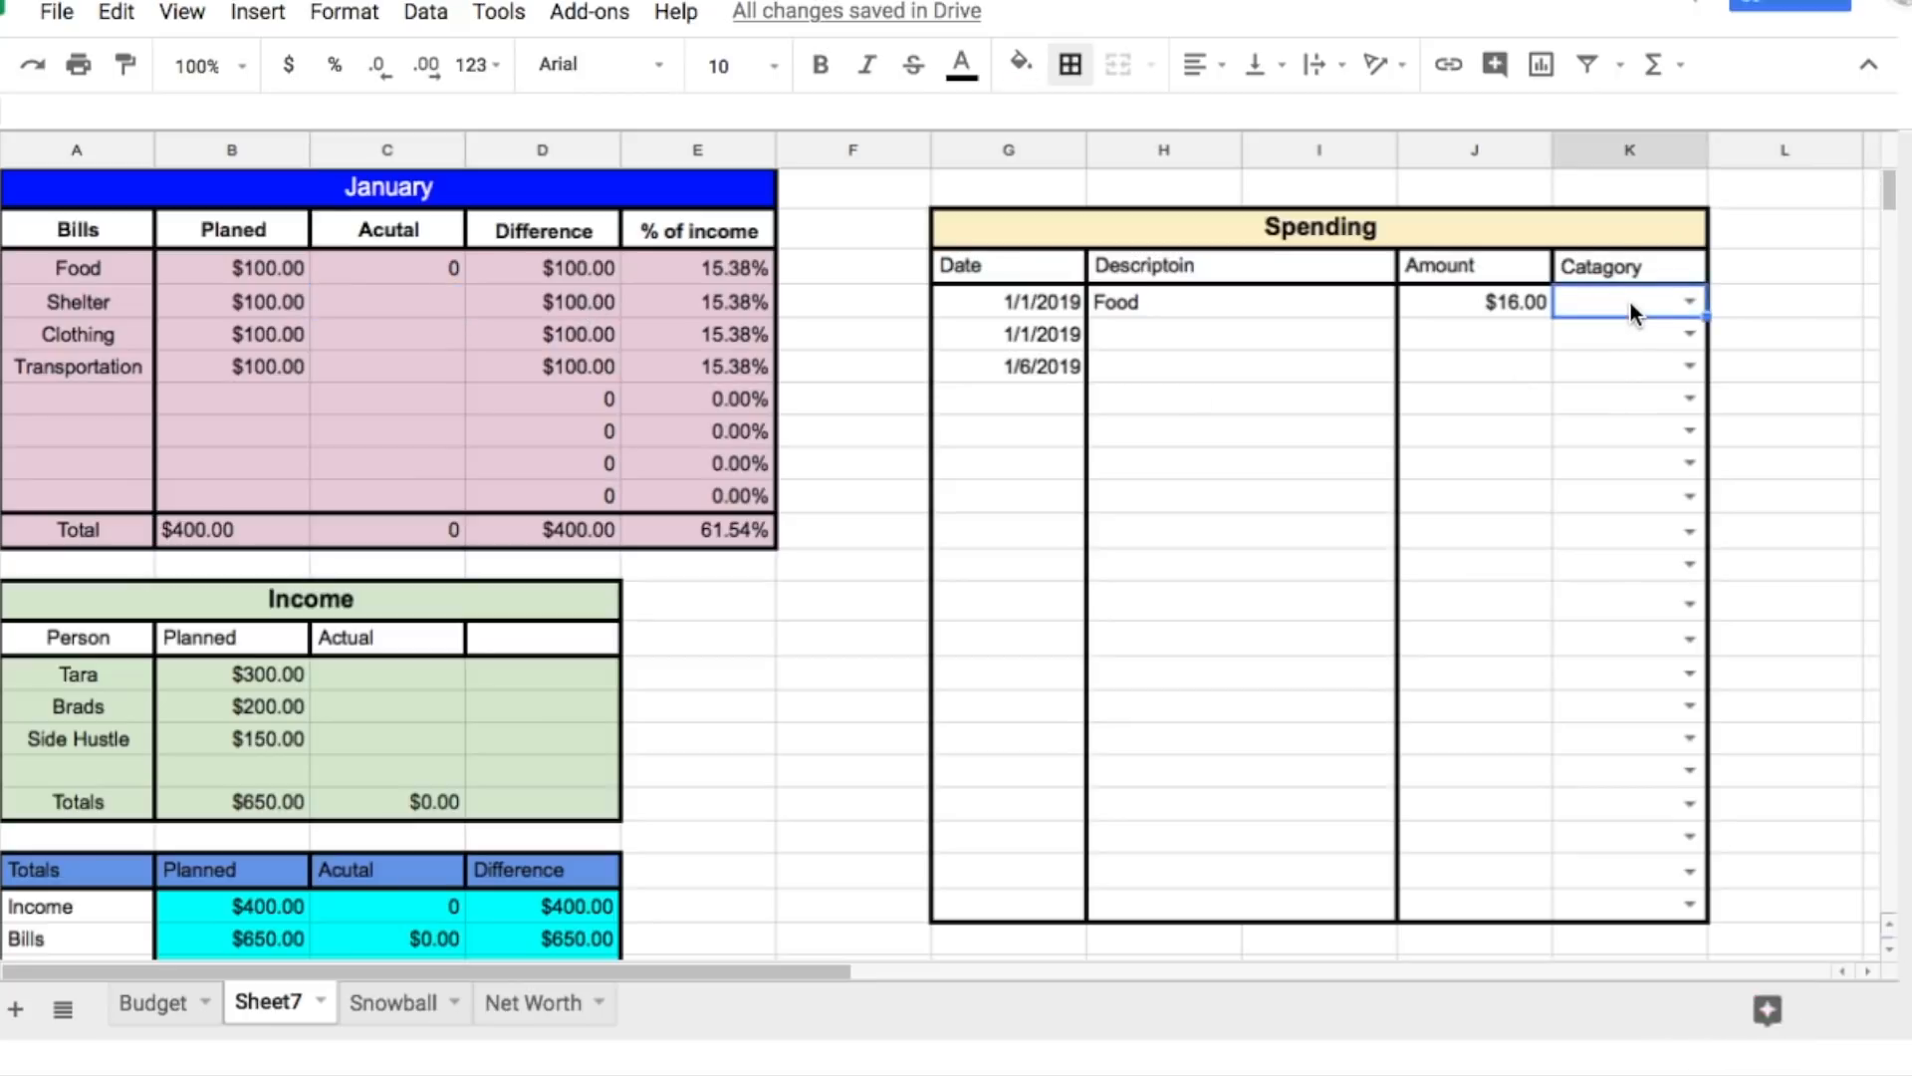
left_click(1691, 301)
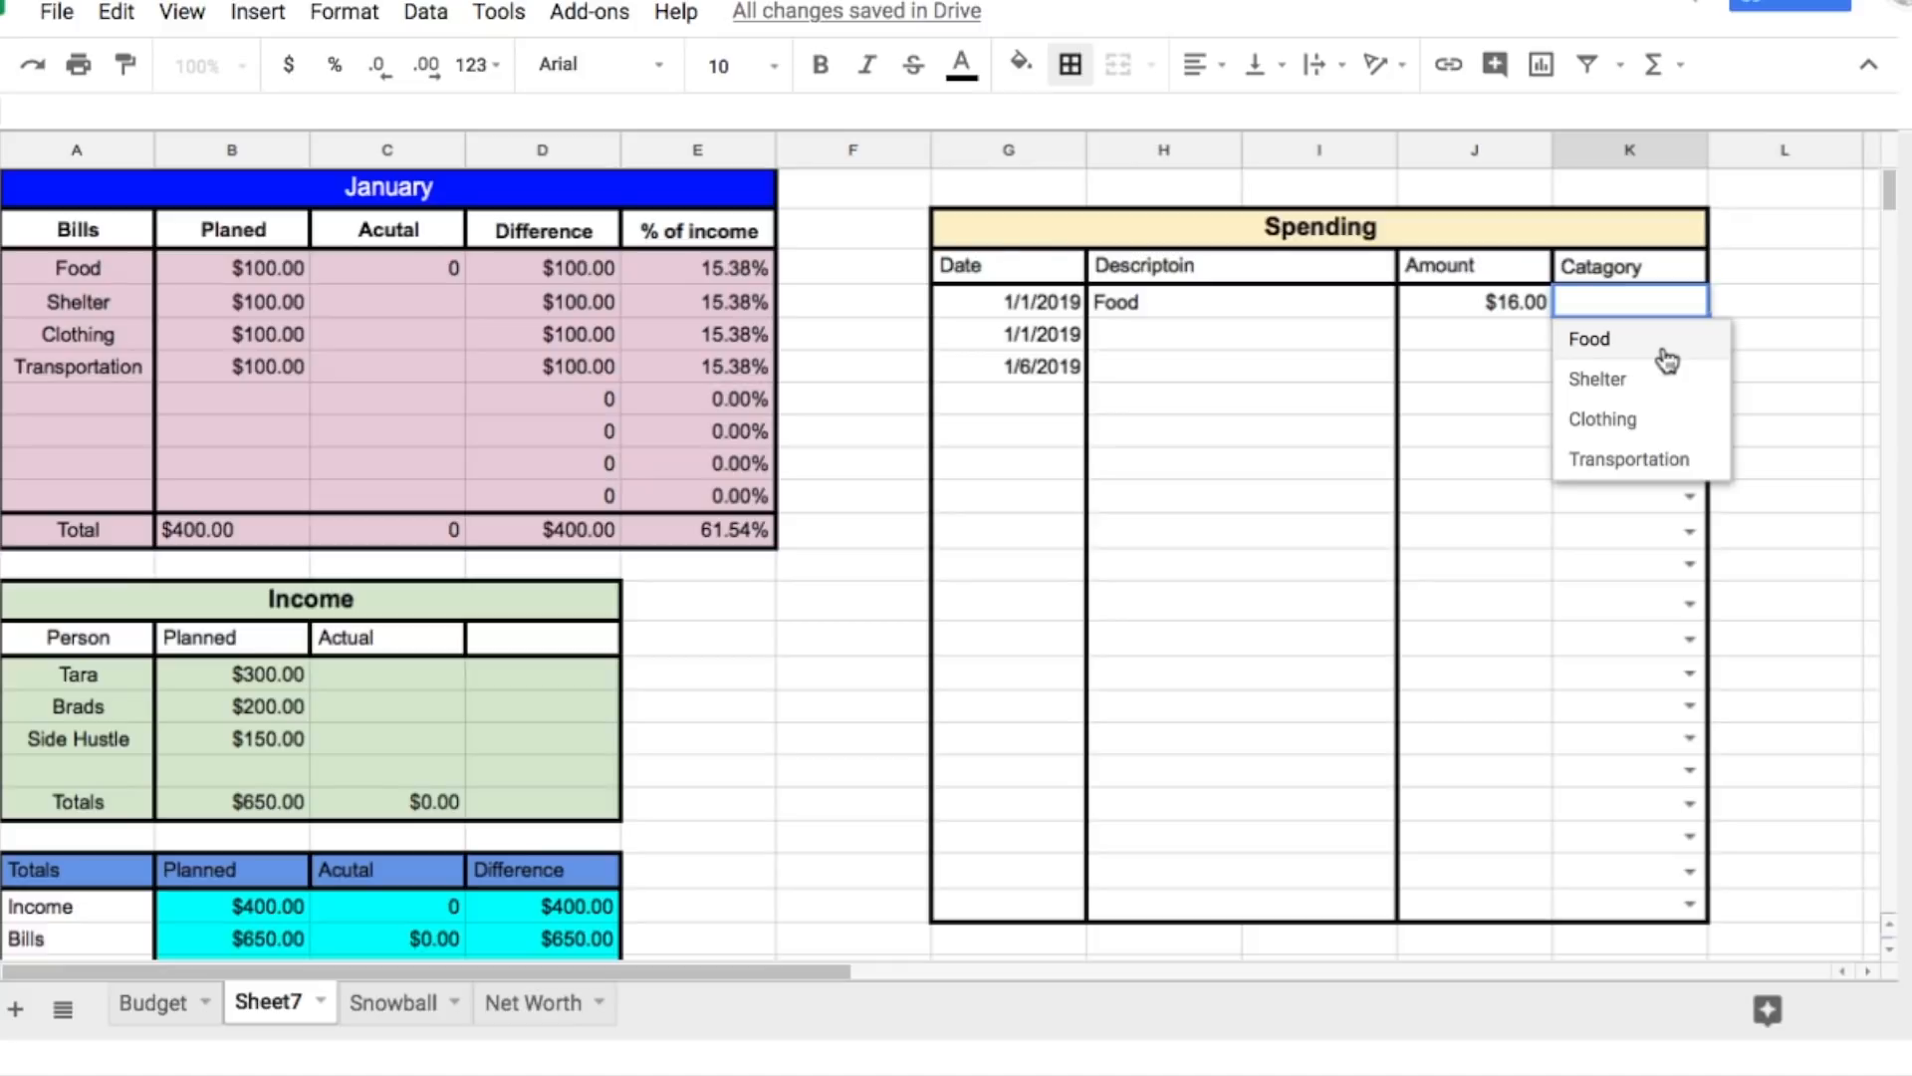
left_click(1667, 358)
left_click_drag(369, 283, 380, 524)
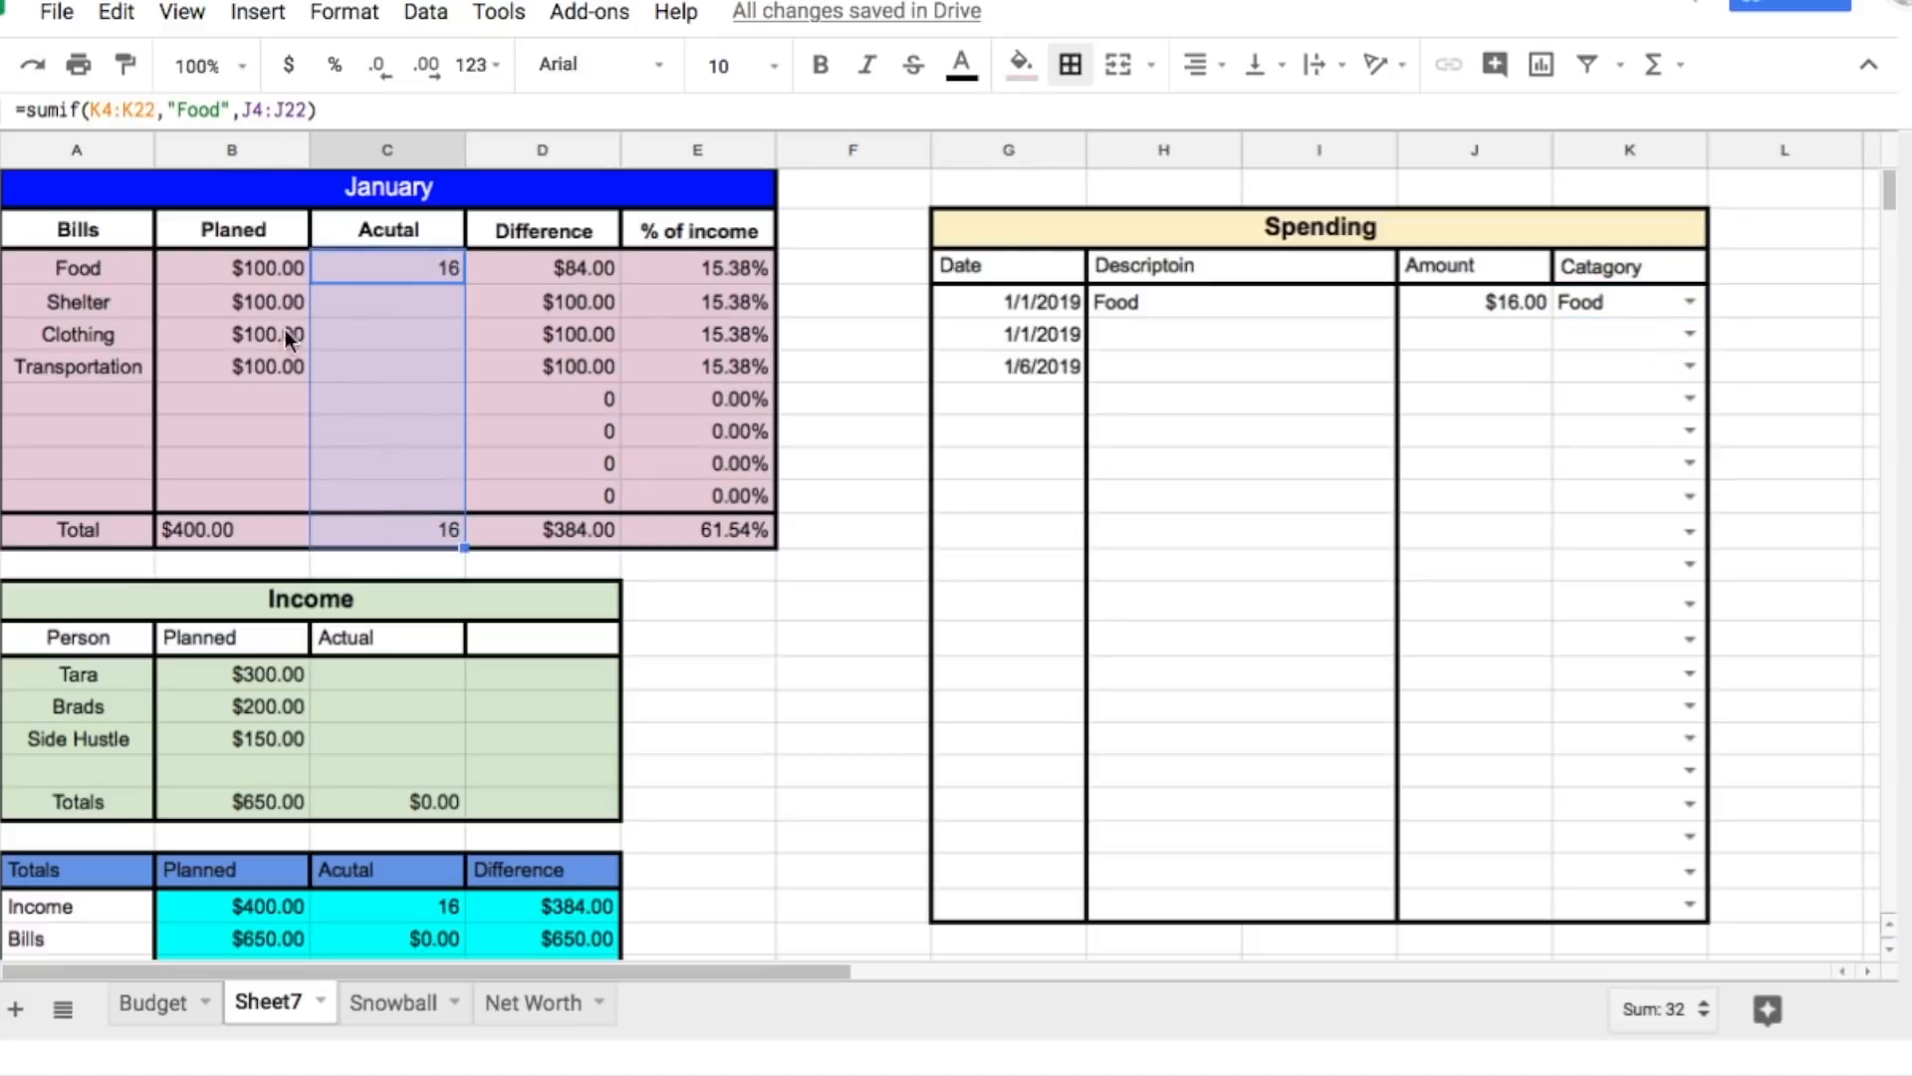
left_click(288, 66)
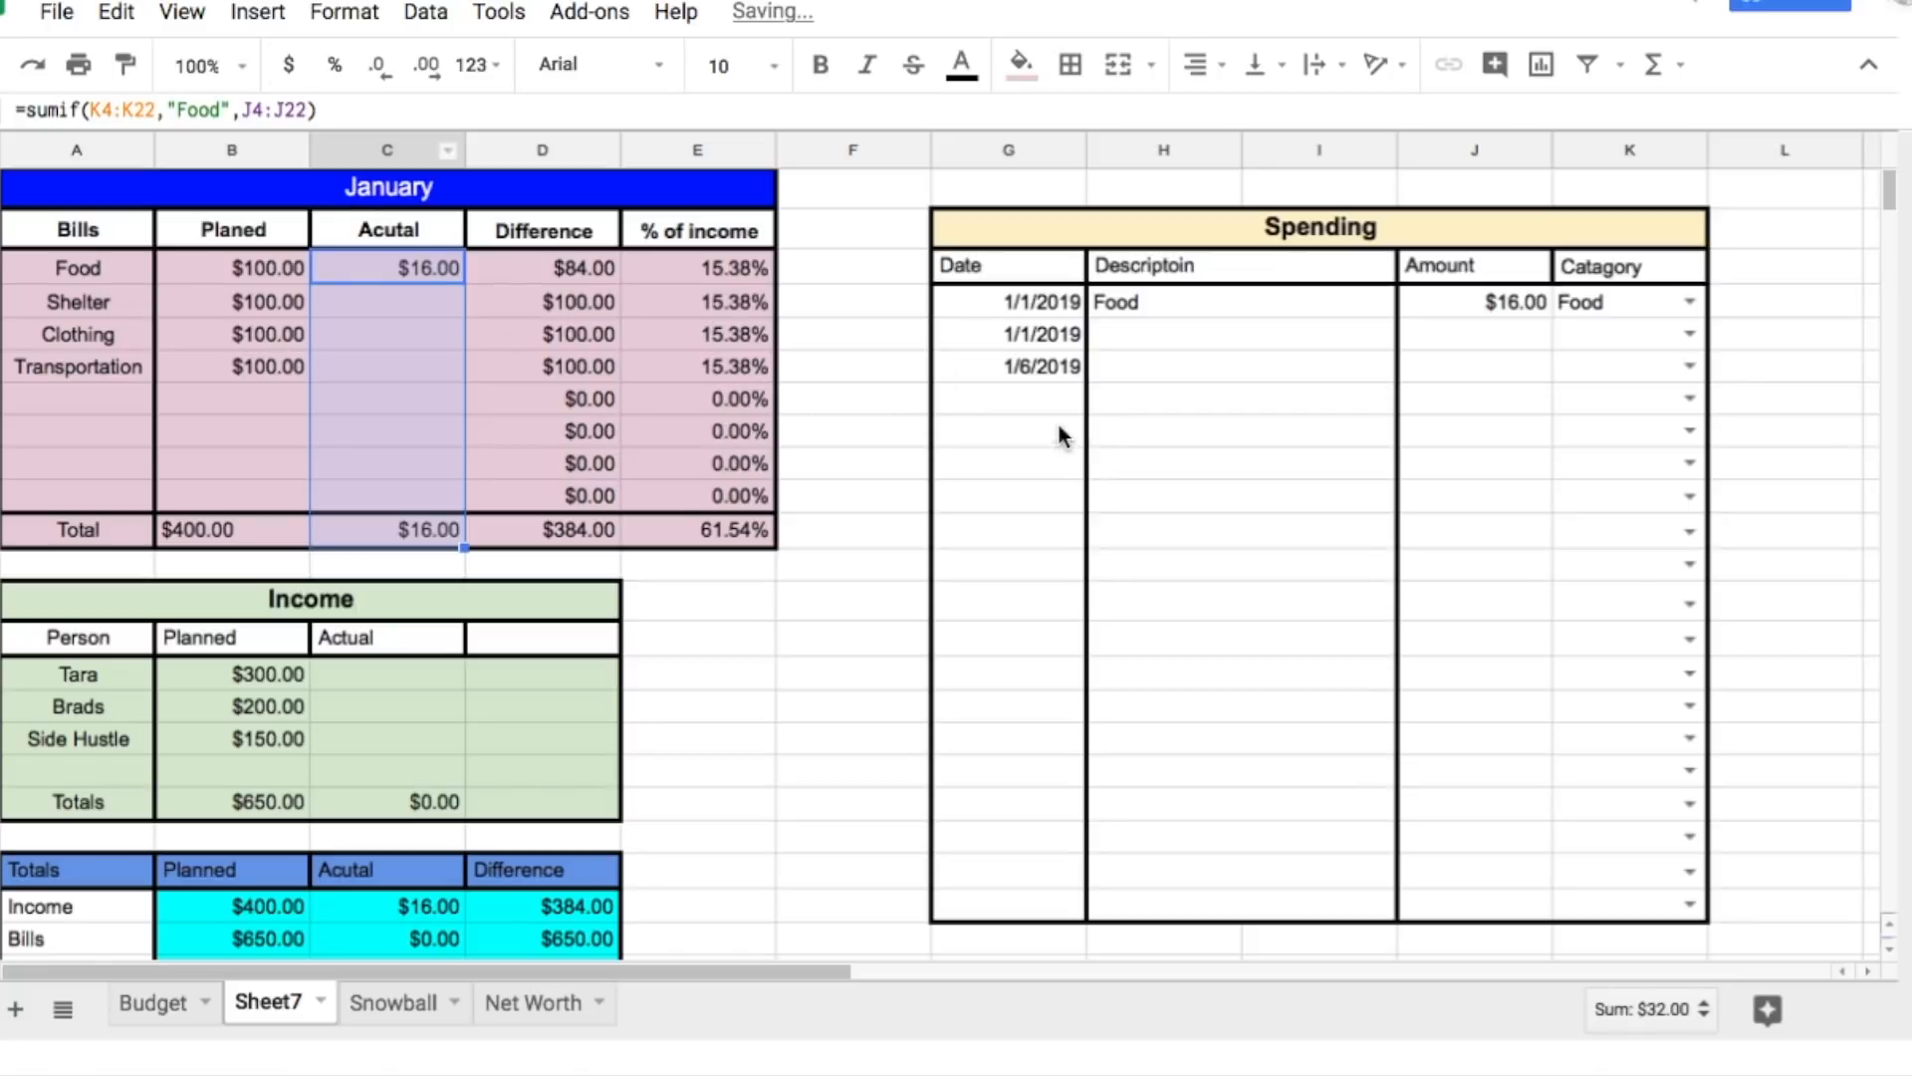
Step: Test the Food formula by clearing the amount in J4 and entering 16 again
left_click(1509, 301)
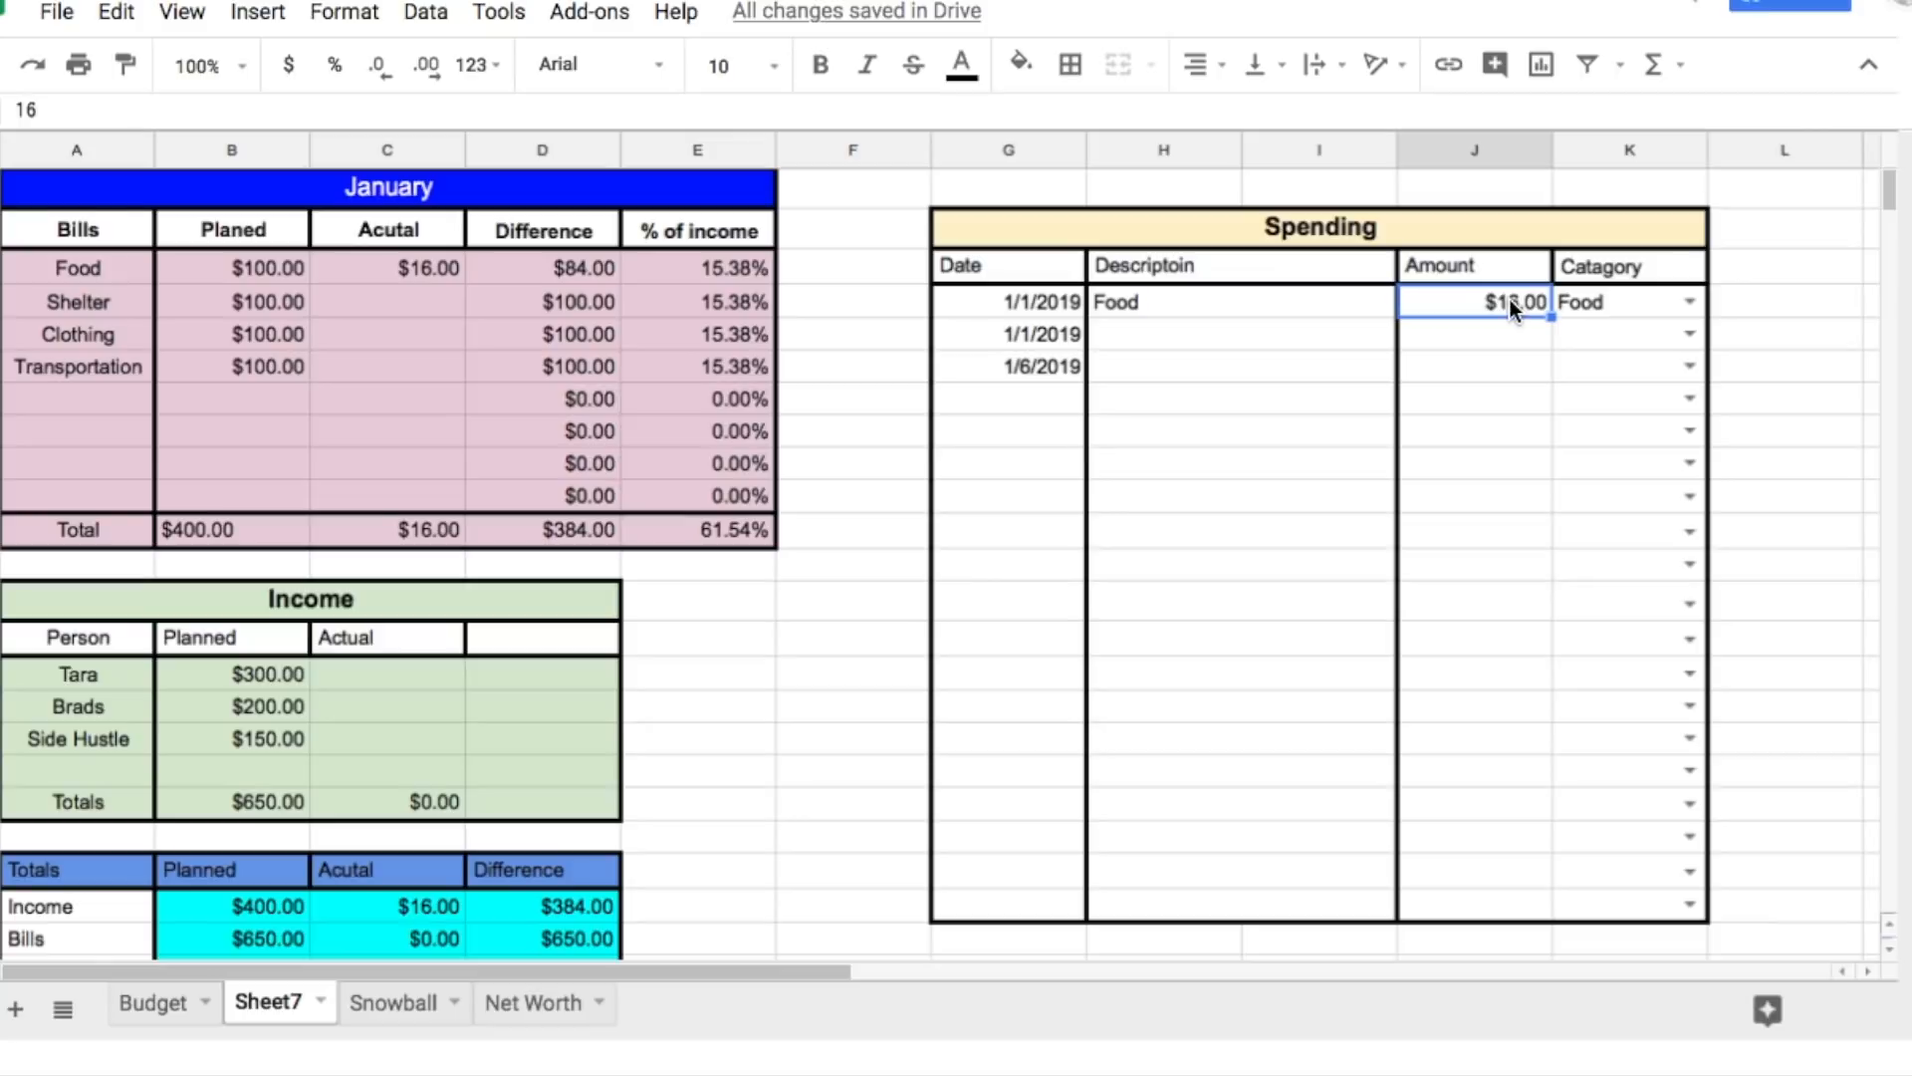
key("Delete")
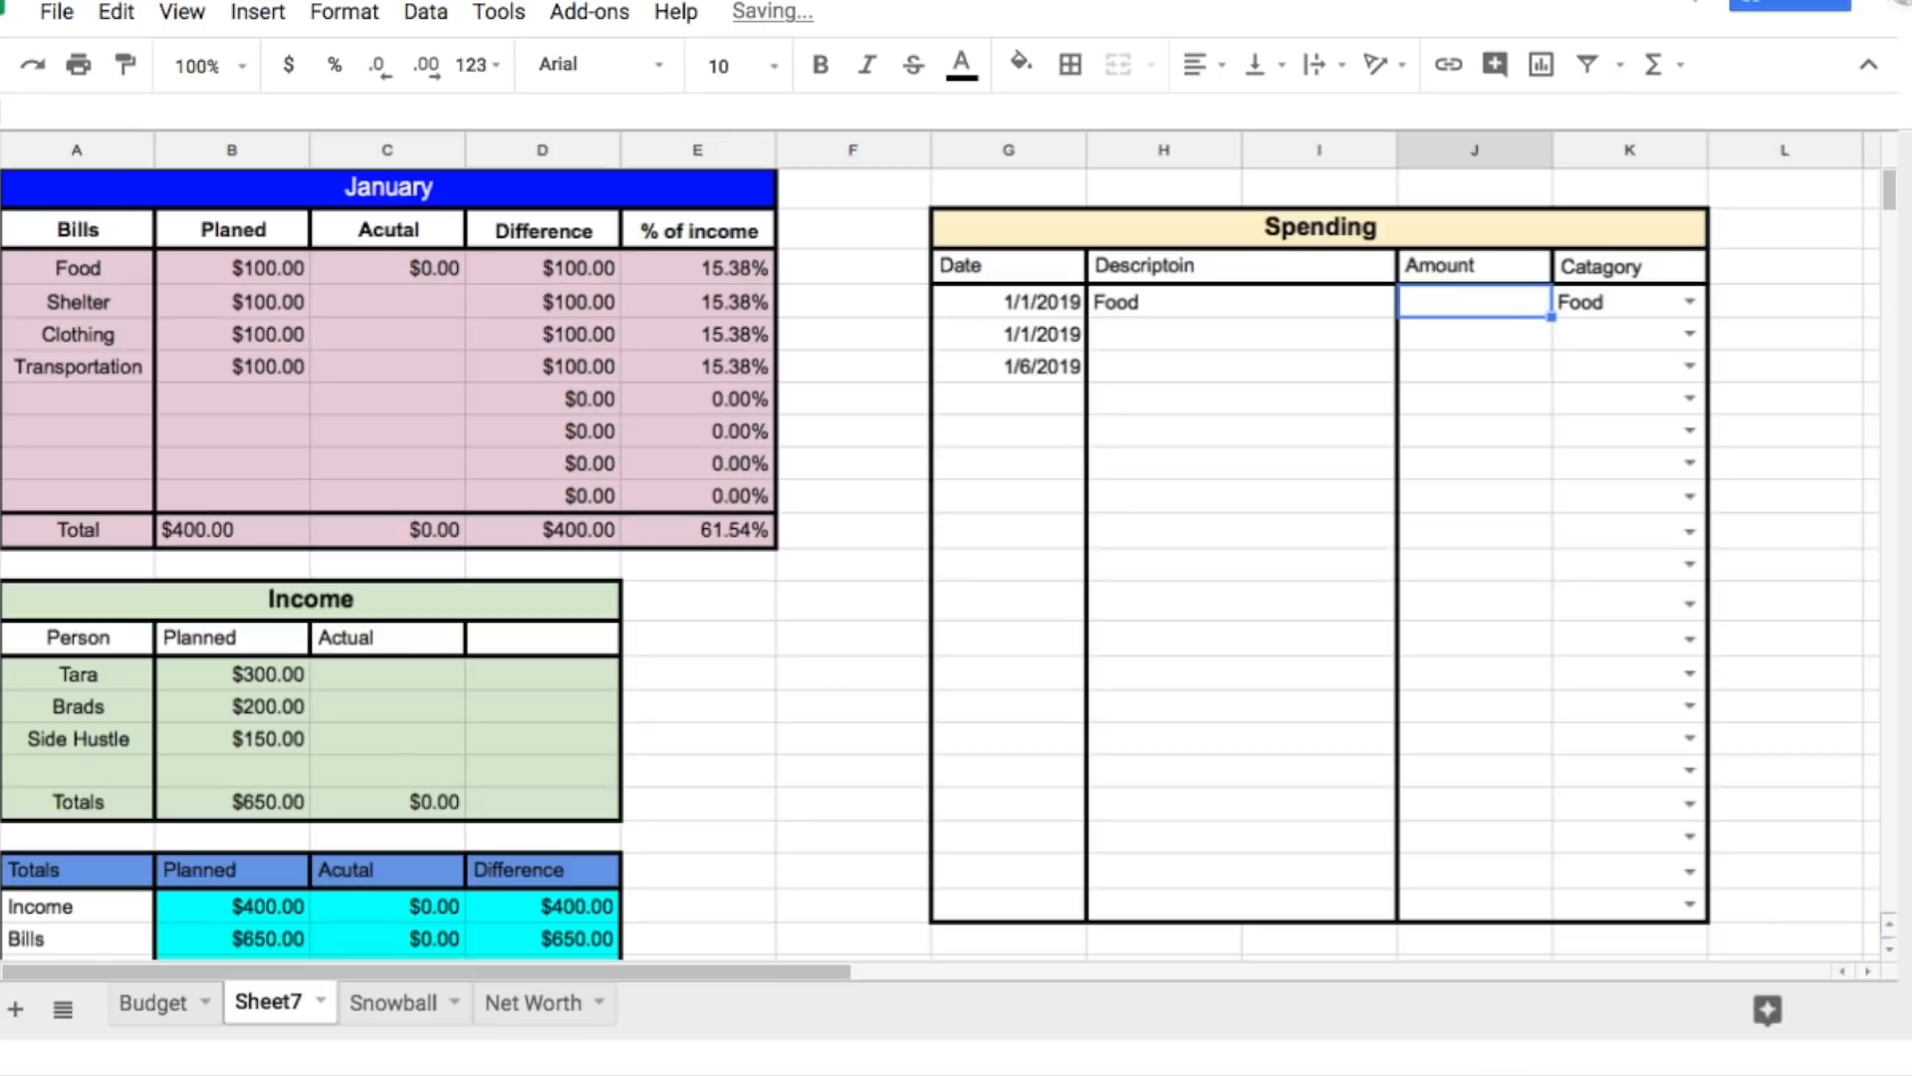
type("16")
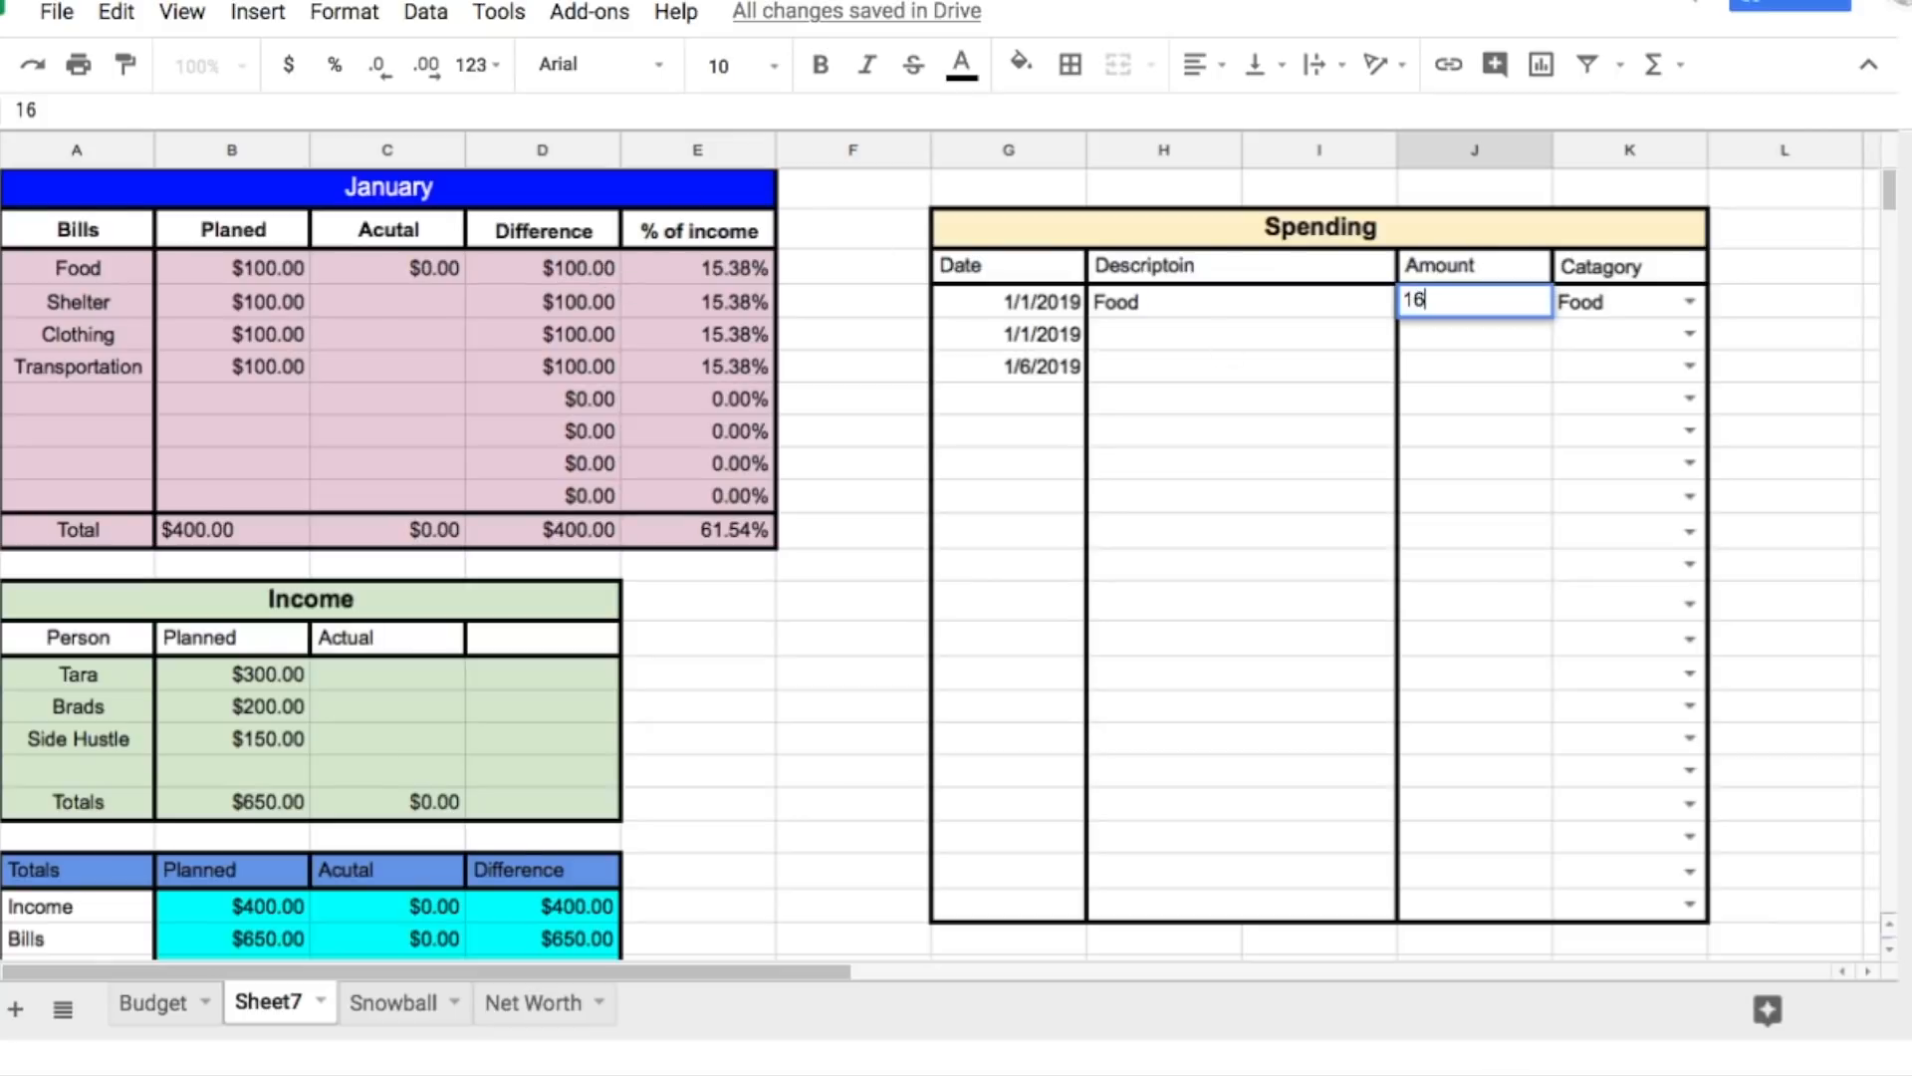
key("Return")
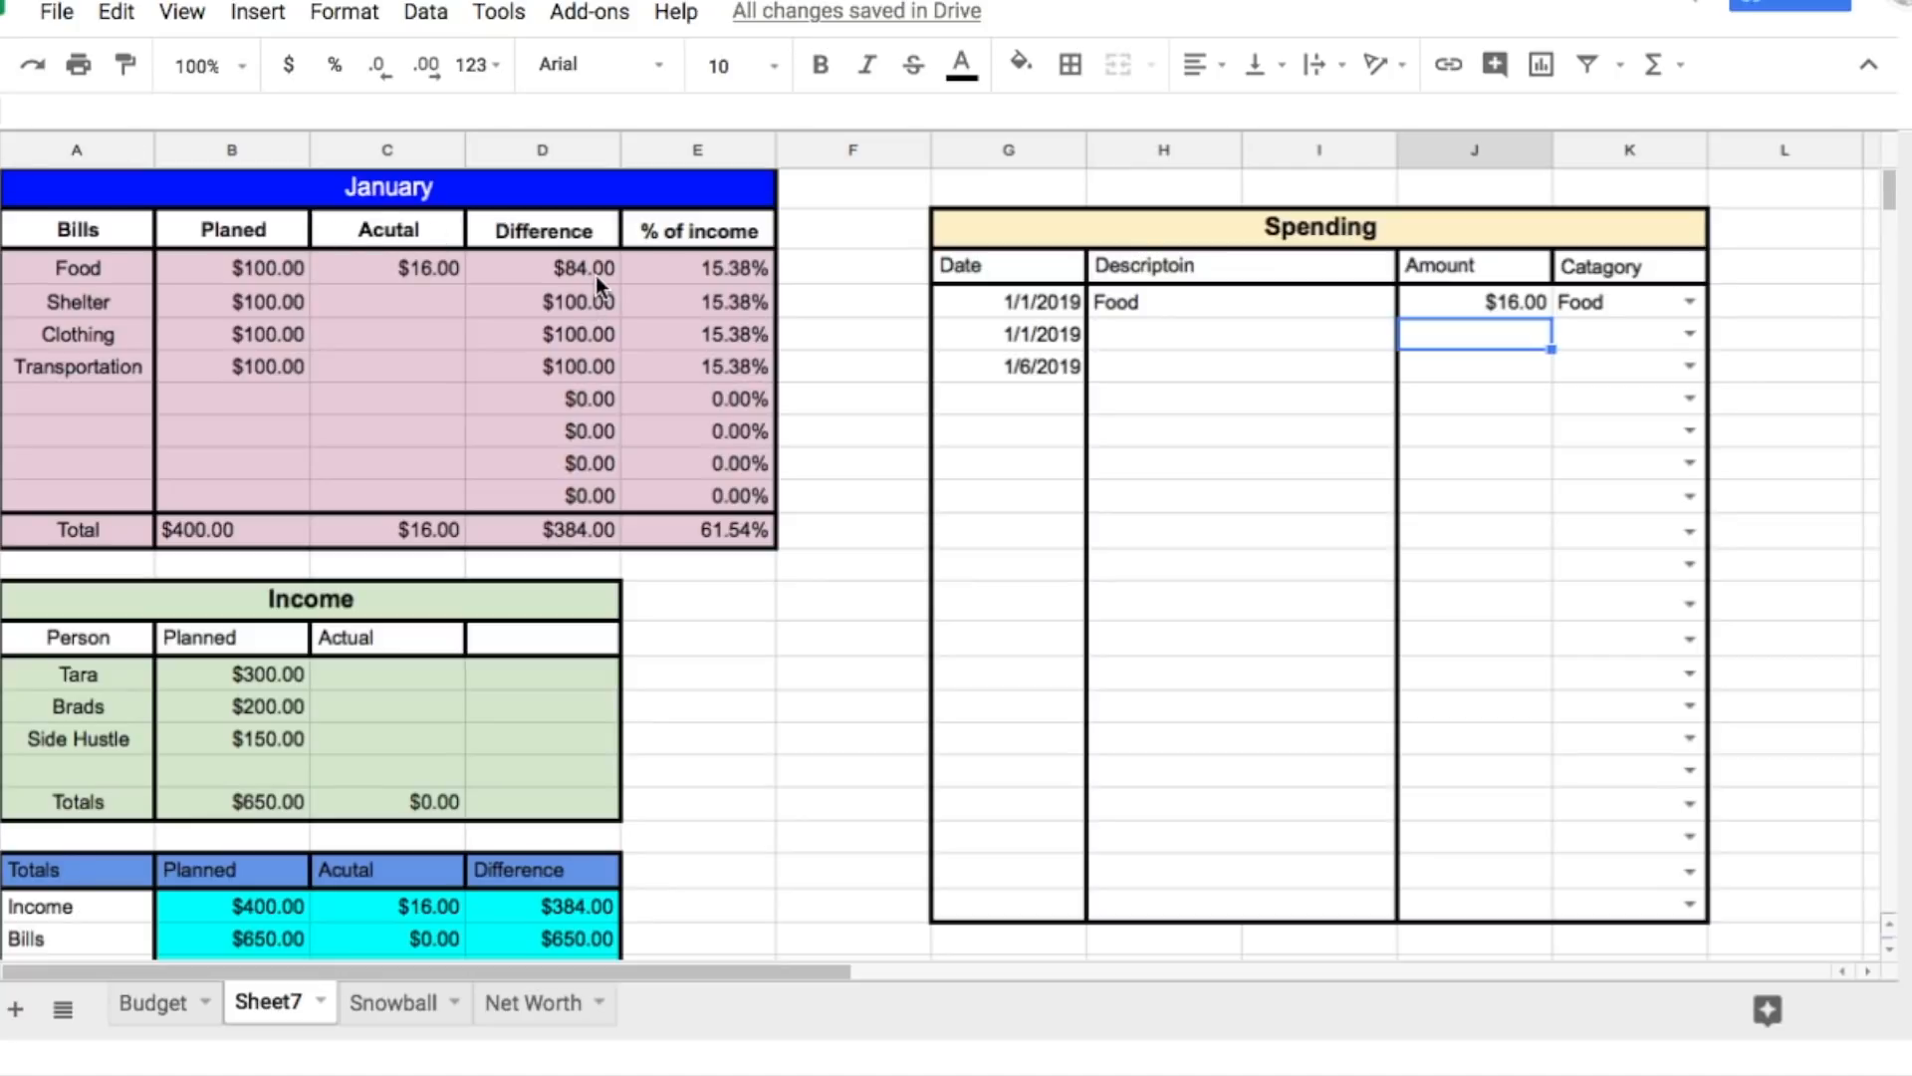
Step: Fill the SUMIF formula from C3 down to C10 and replace the filled cells' inner lines with only top and bottom borders
left_click(371, 271)
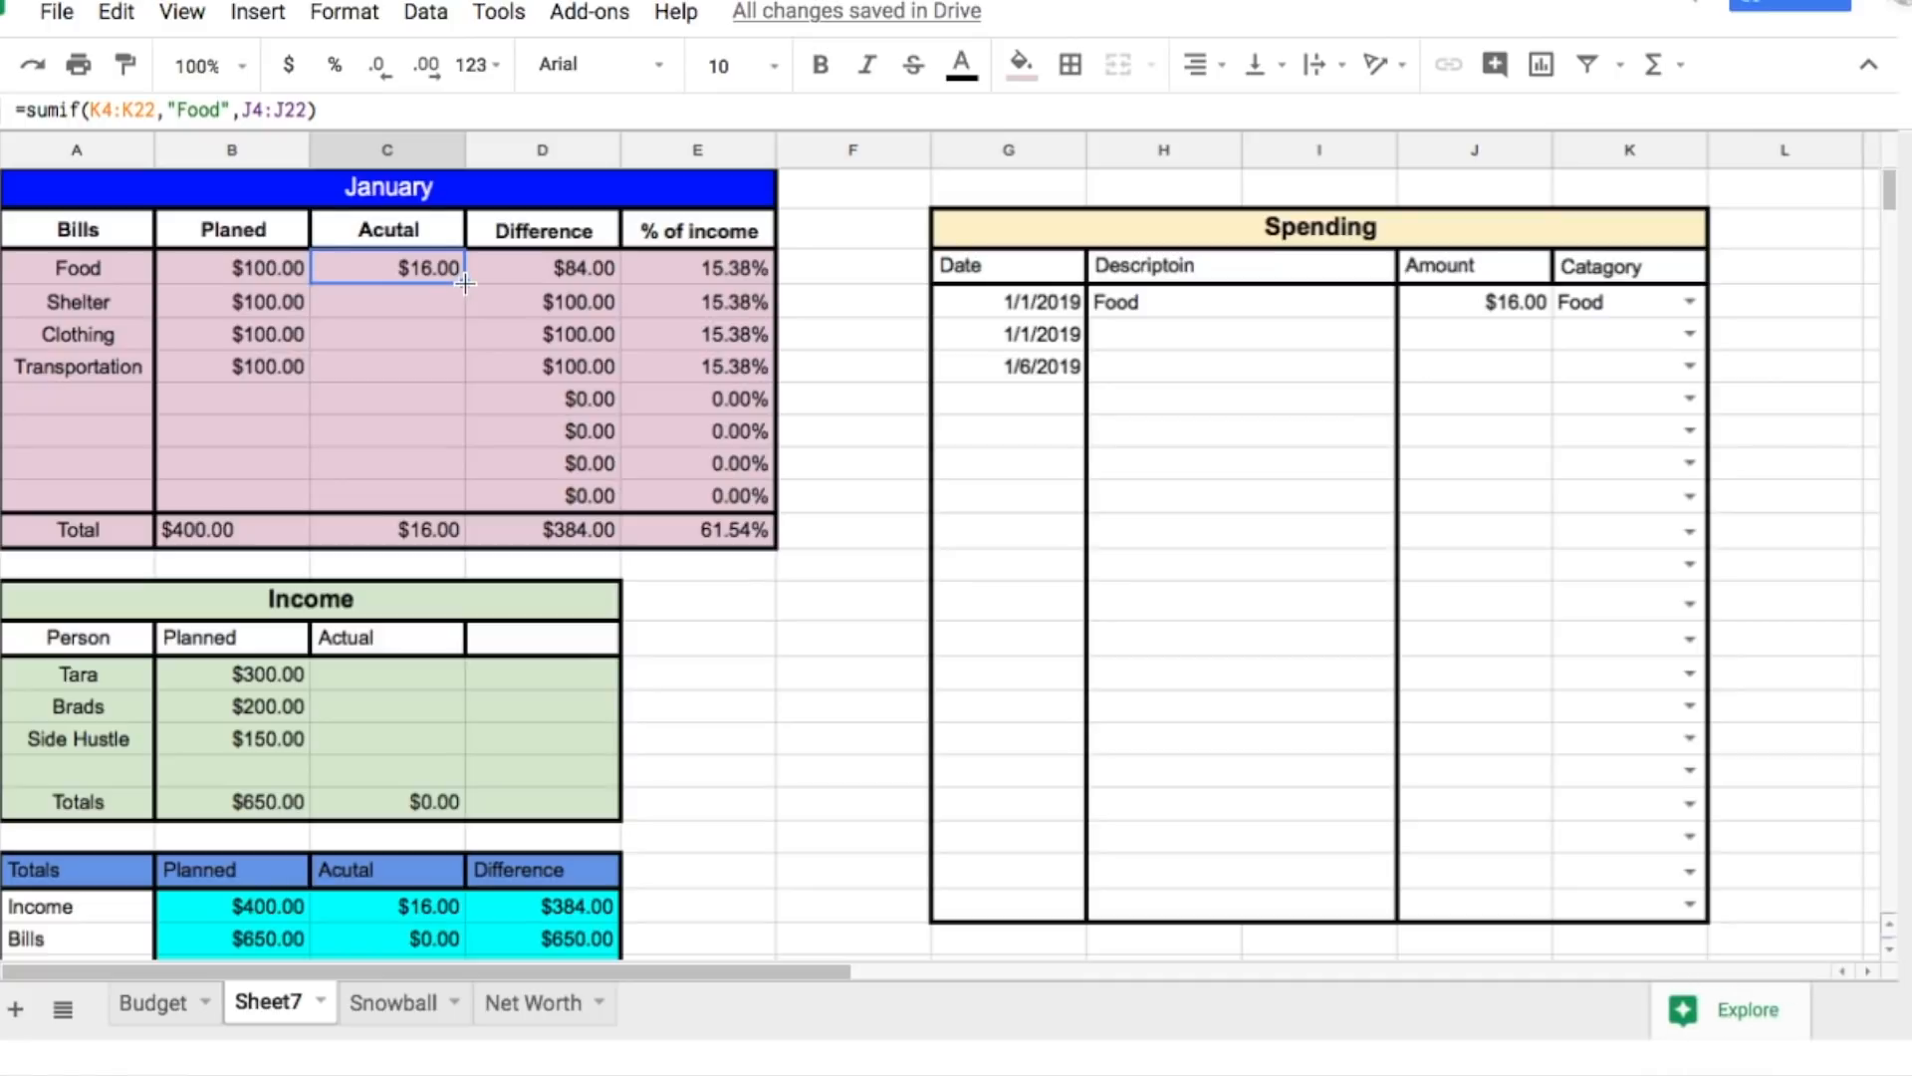
left_click_drag(465, 284, 457, 478)
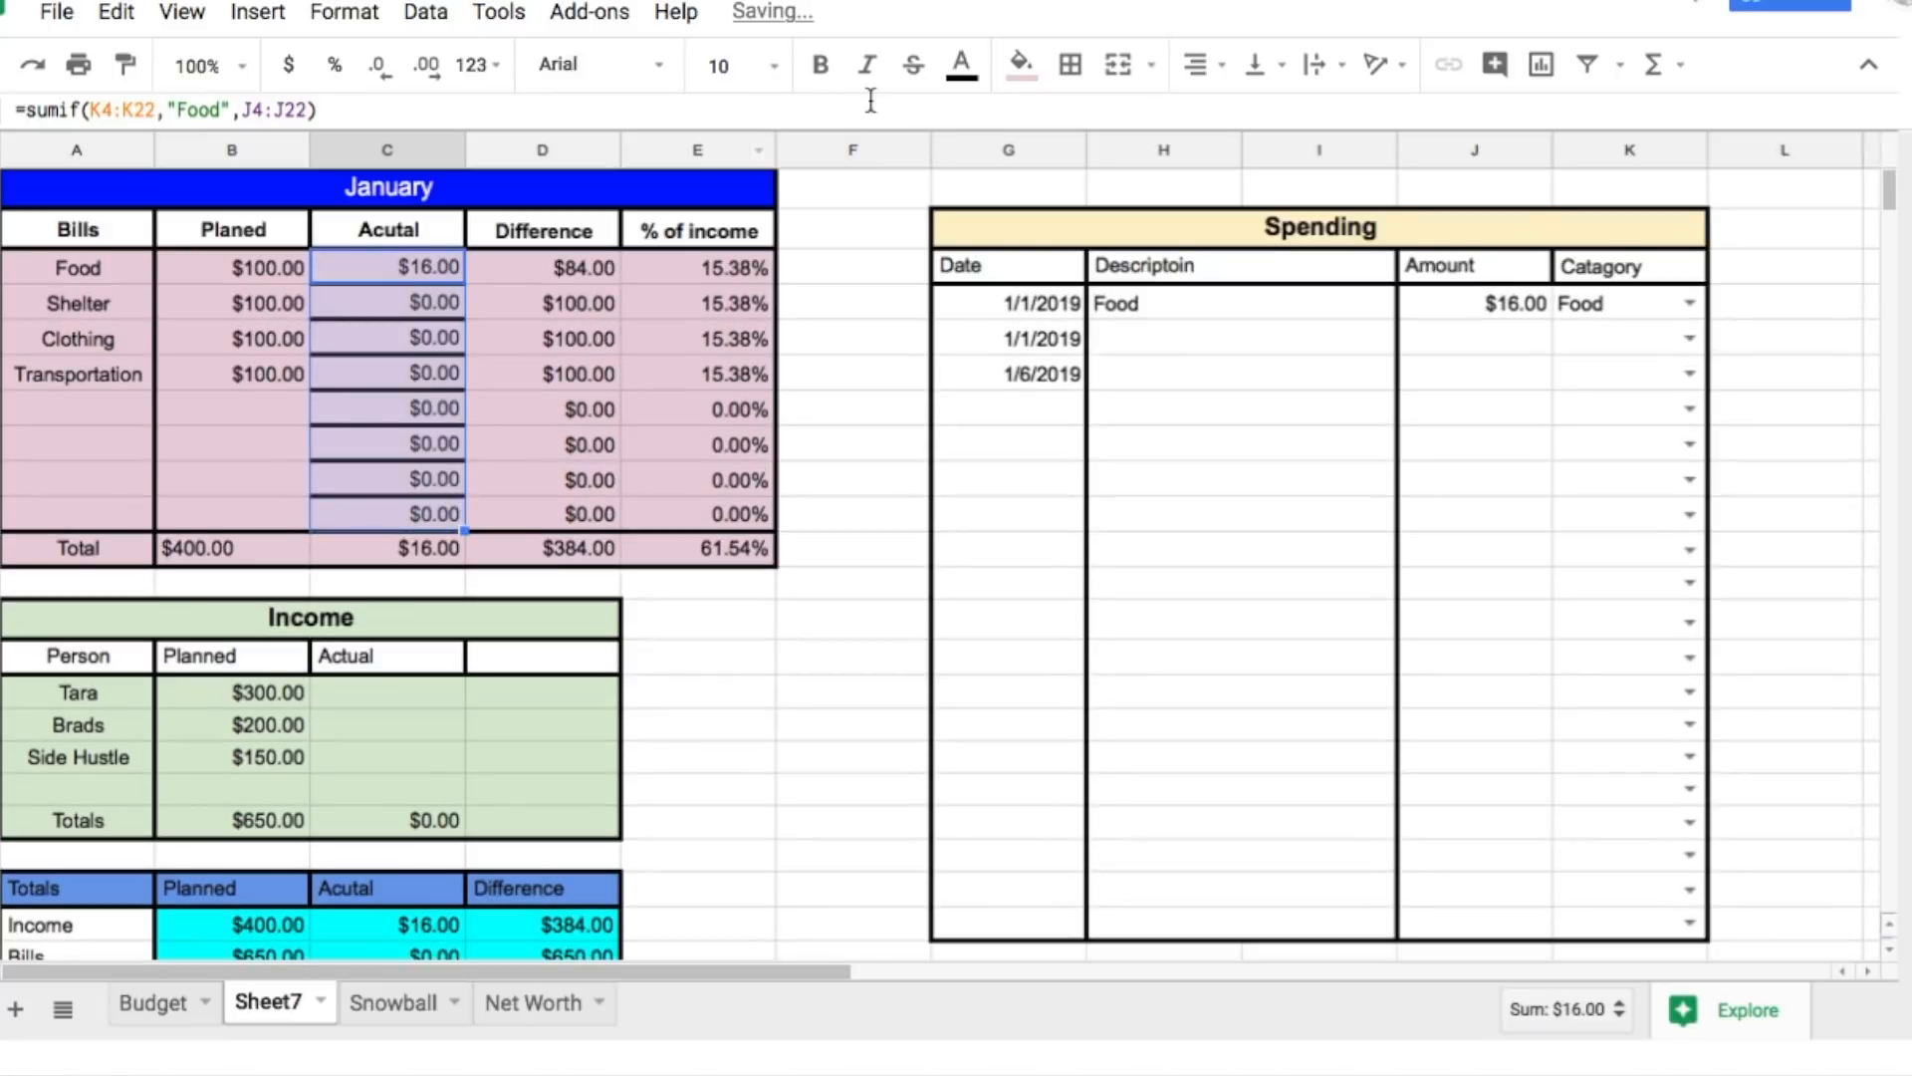
left_click(1072, 68)
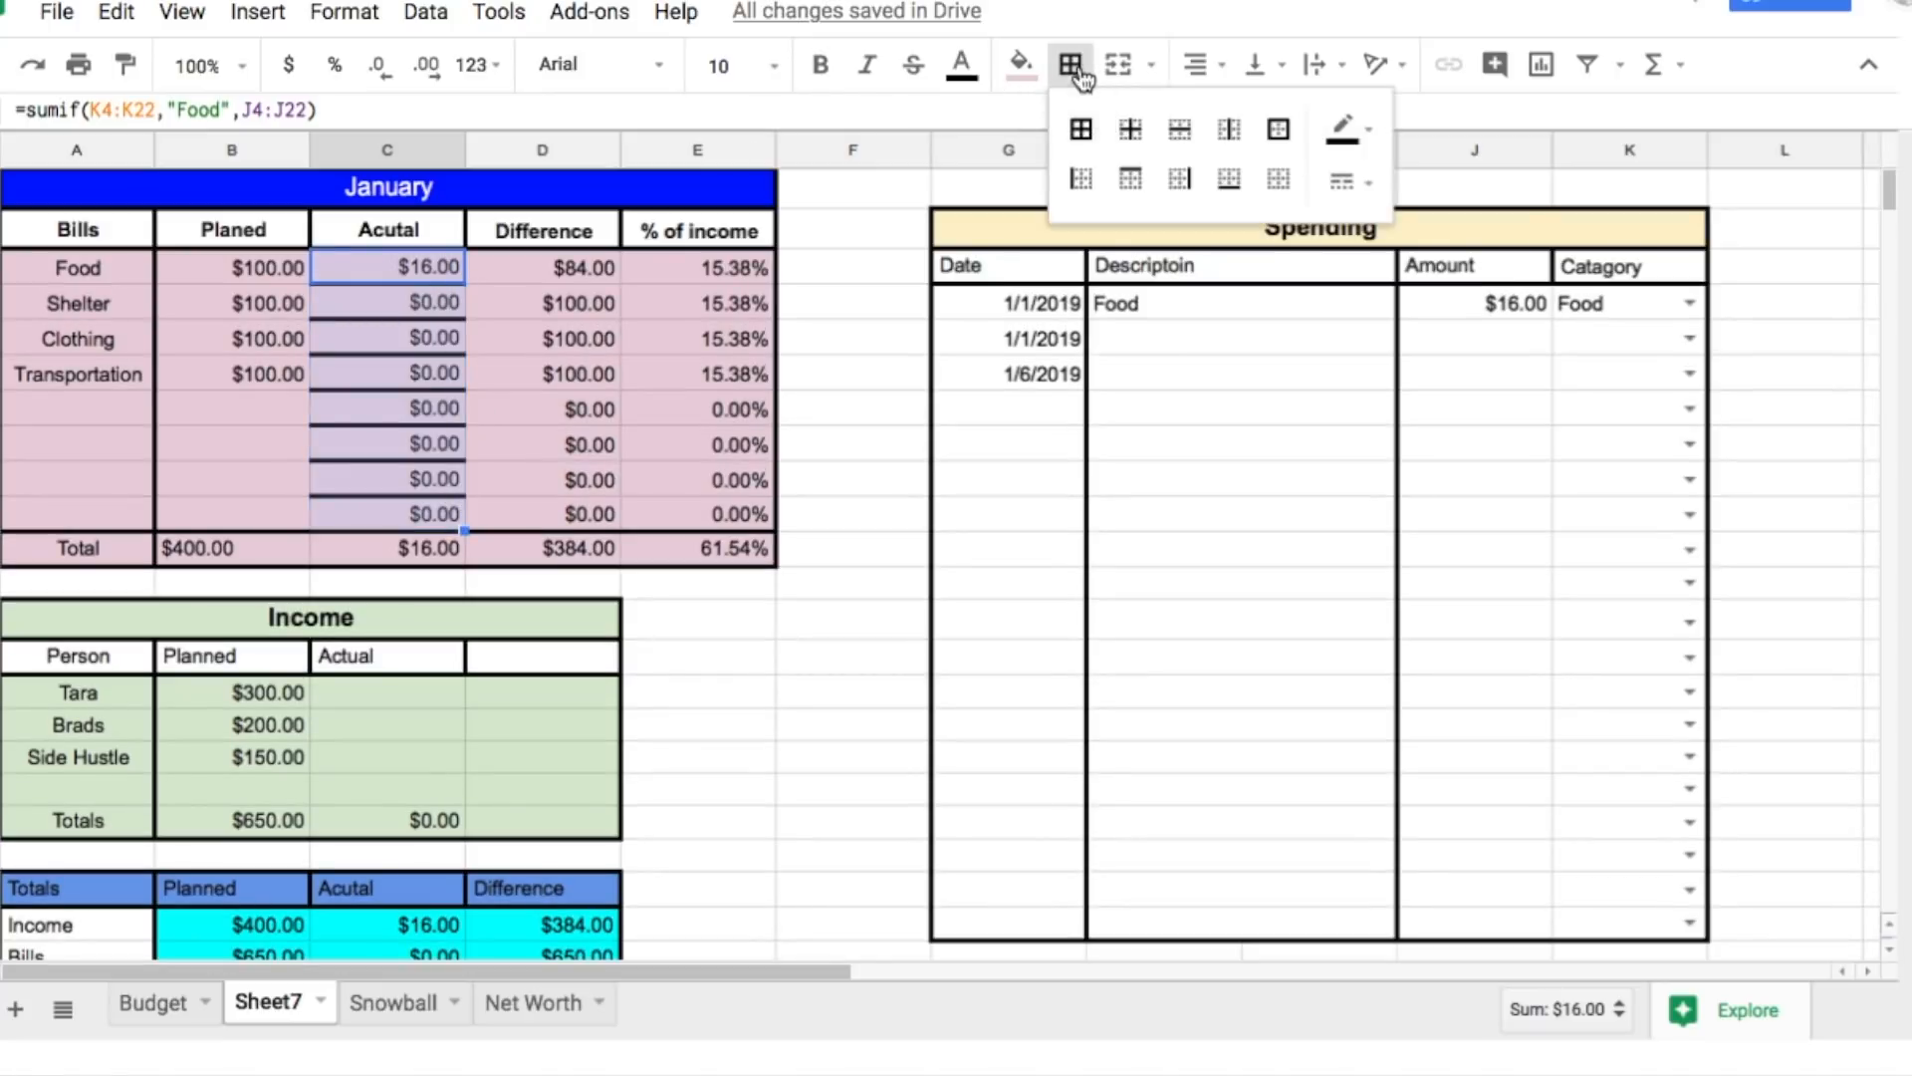
left_click(1280, 181)
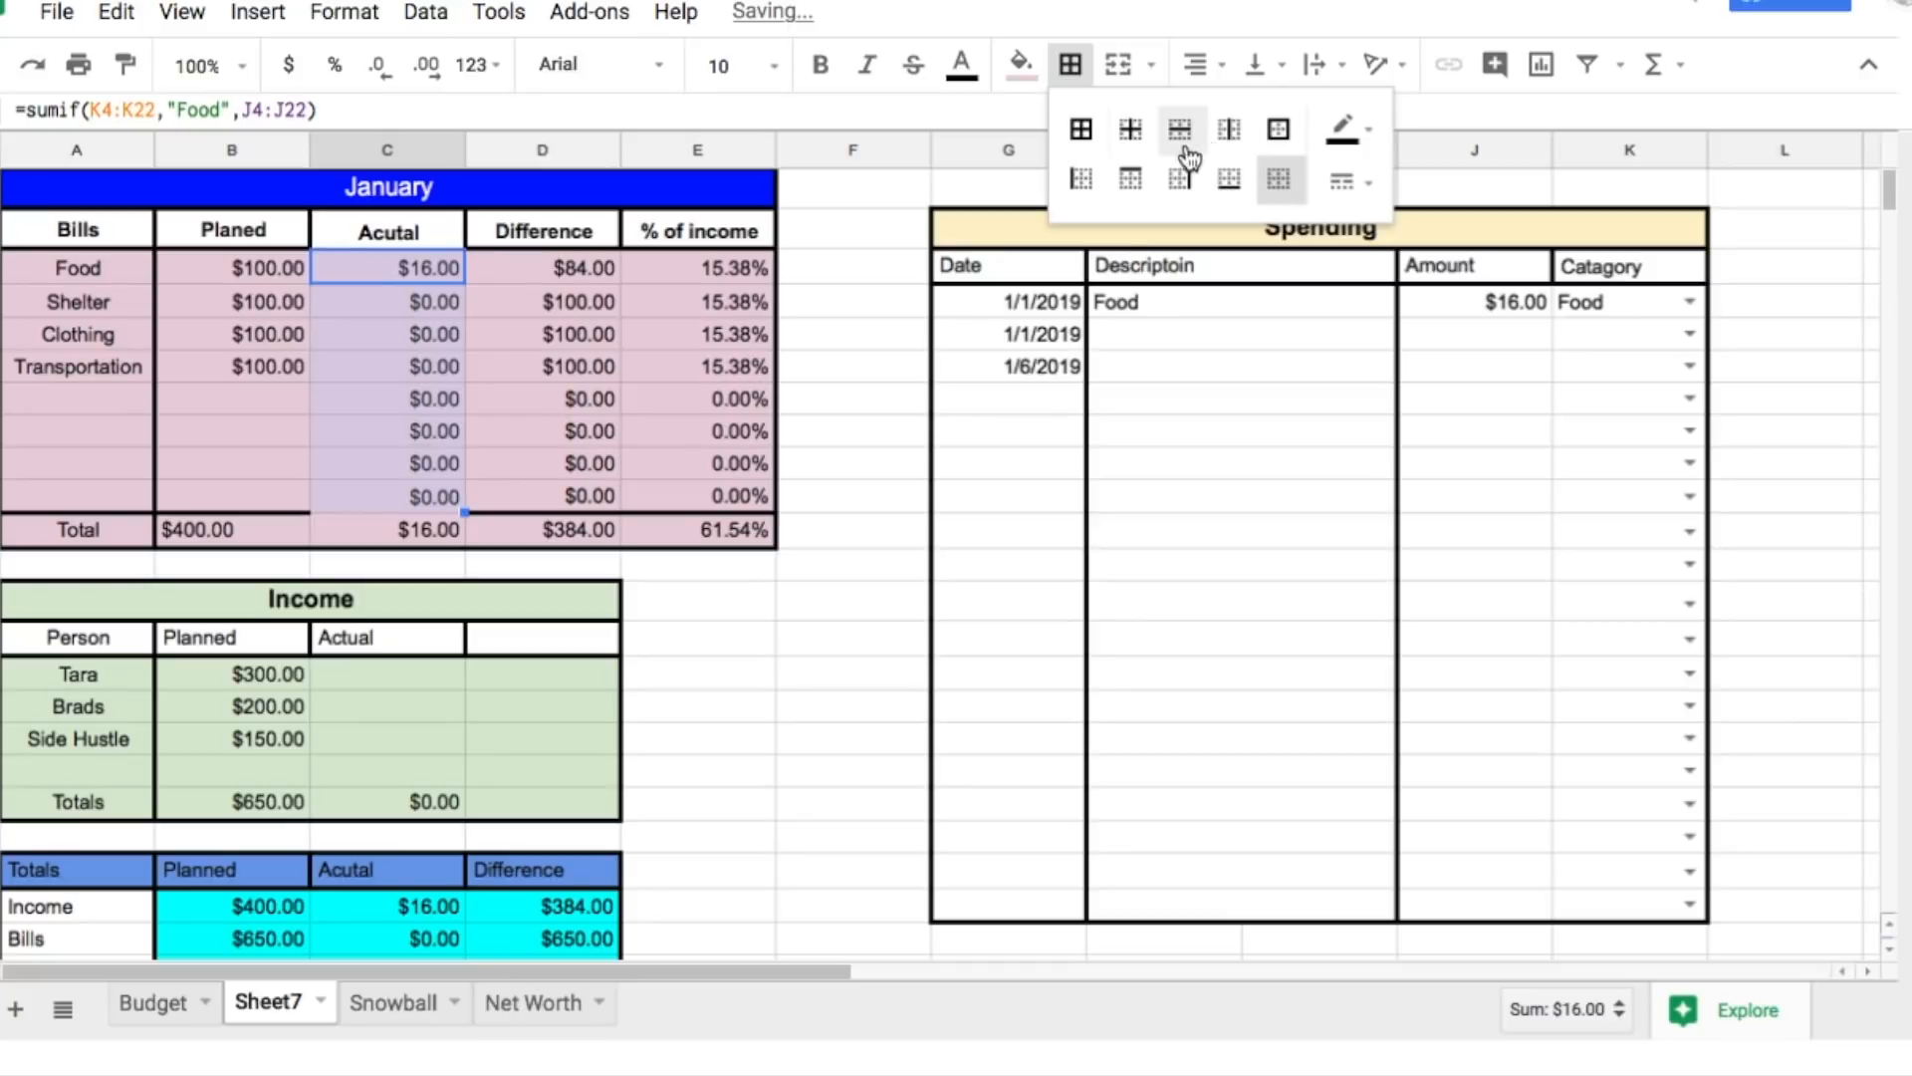
left_click(1136, 185)
left_click(1228, 185)
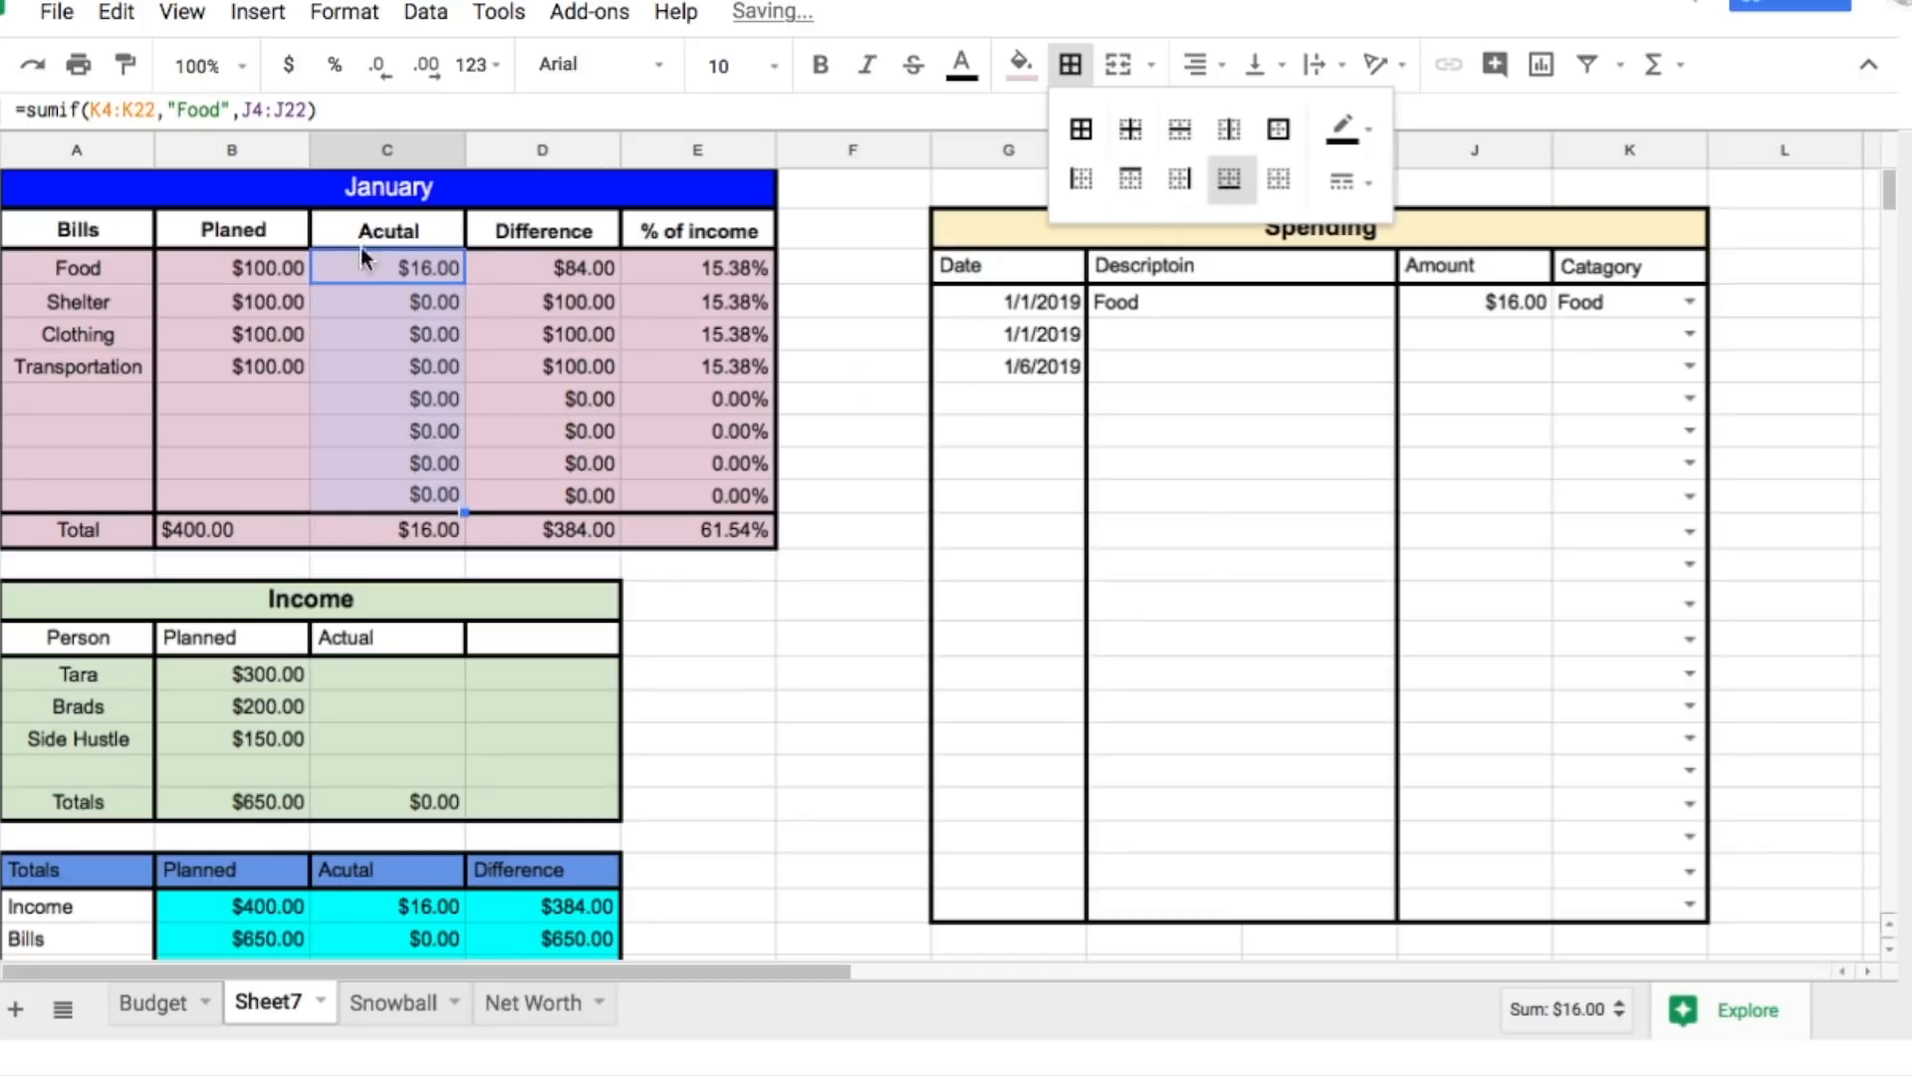
Step: Change the criterion of the SUMIF formula in the Shelter bill's Acutal cell C4 to "Shelter"
left_click(820, 266)
left_click(428, 297)
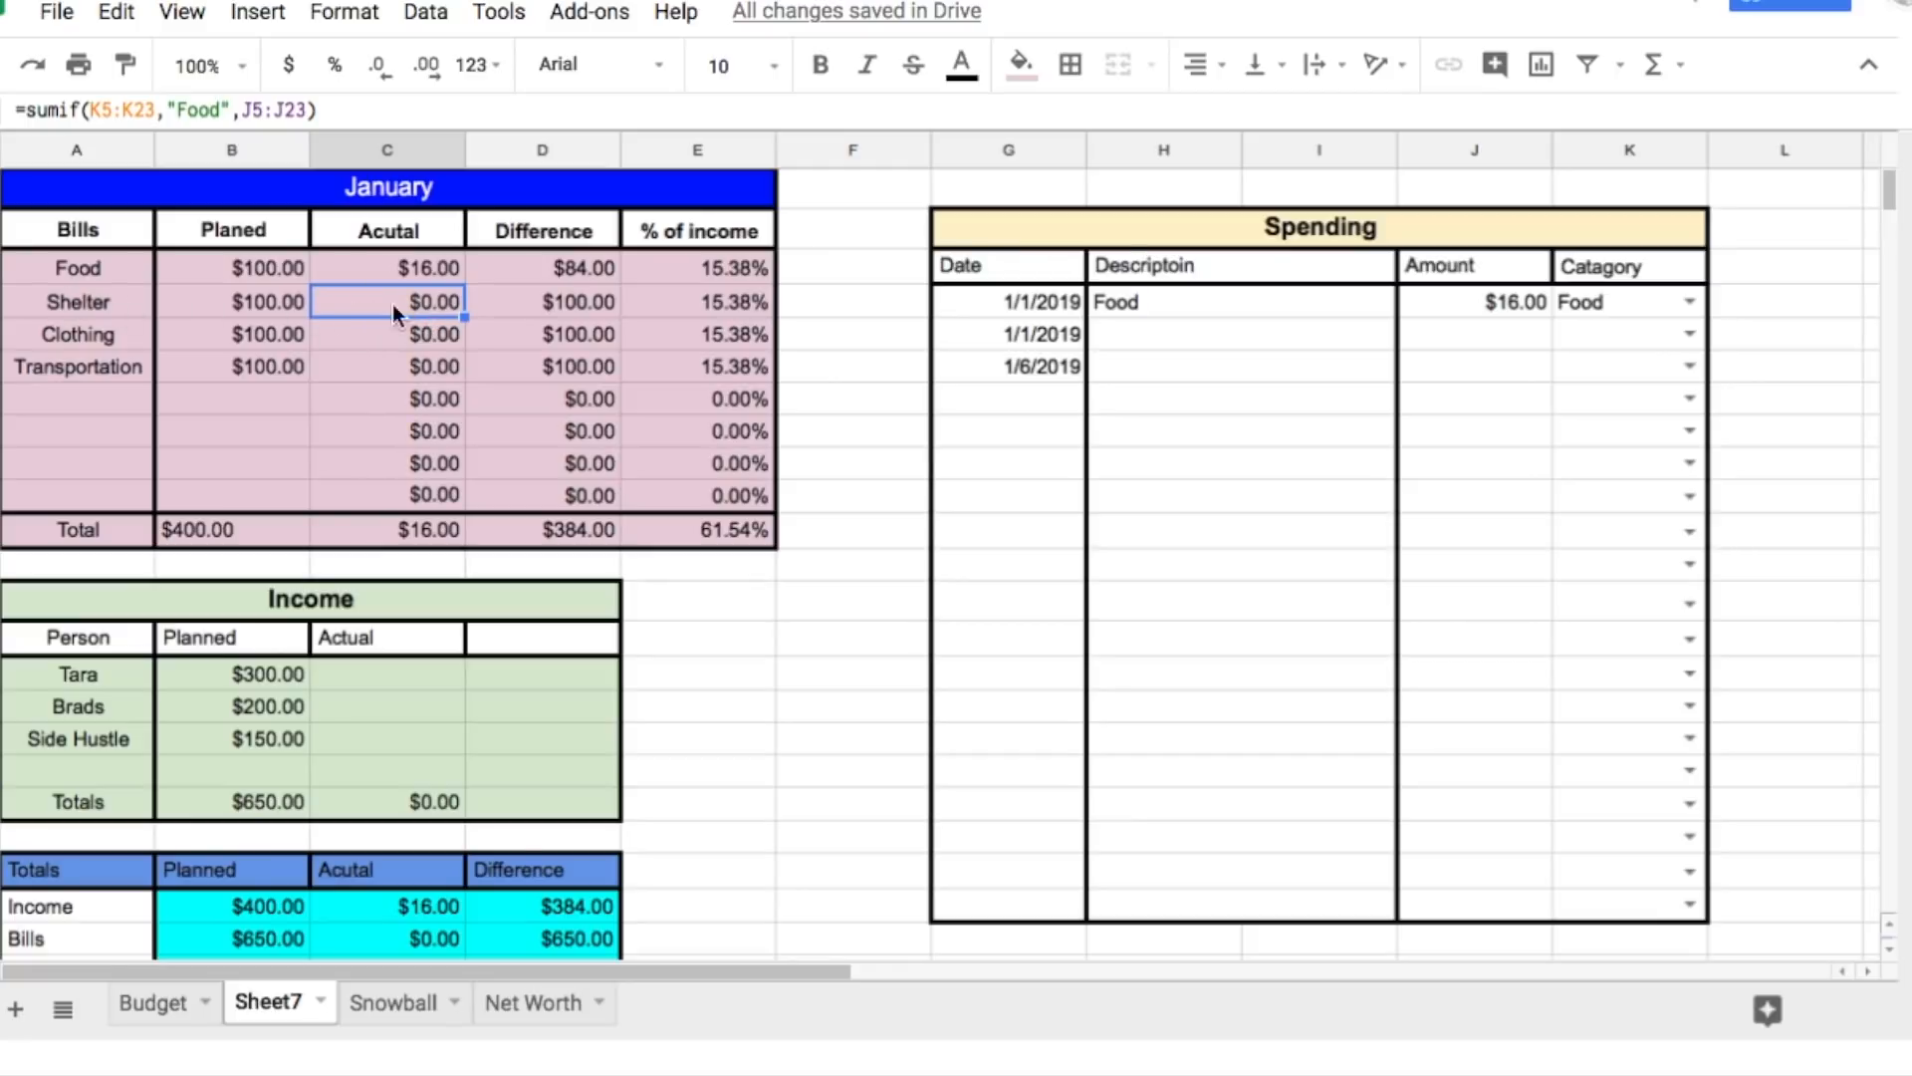
left_click(219, 103)
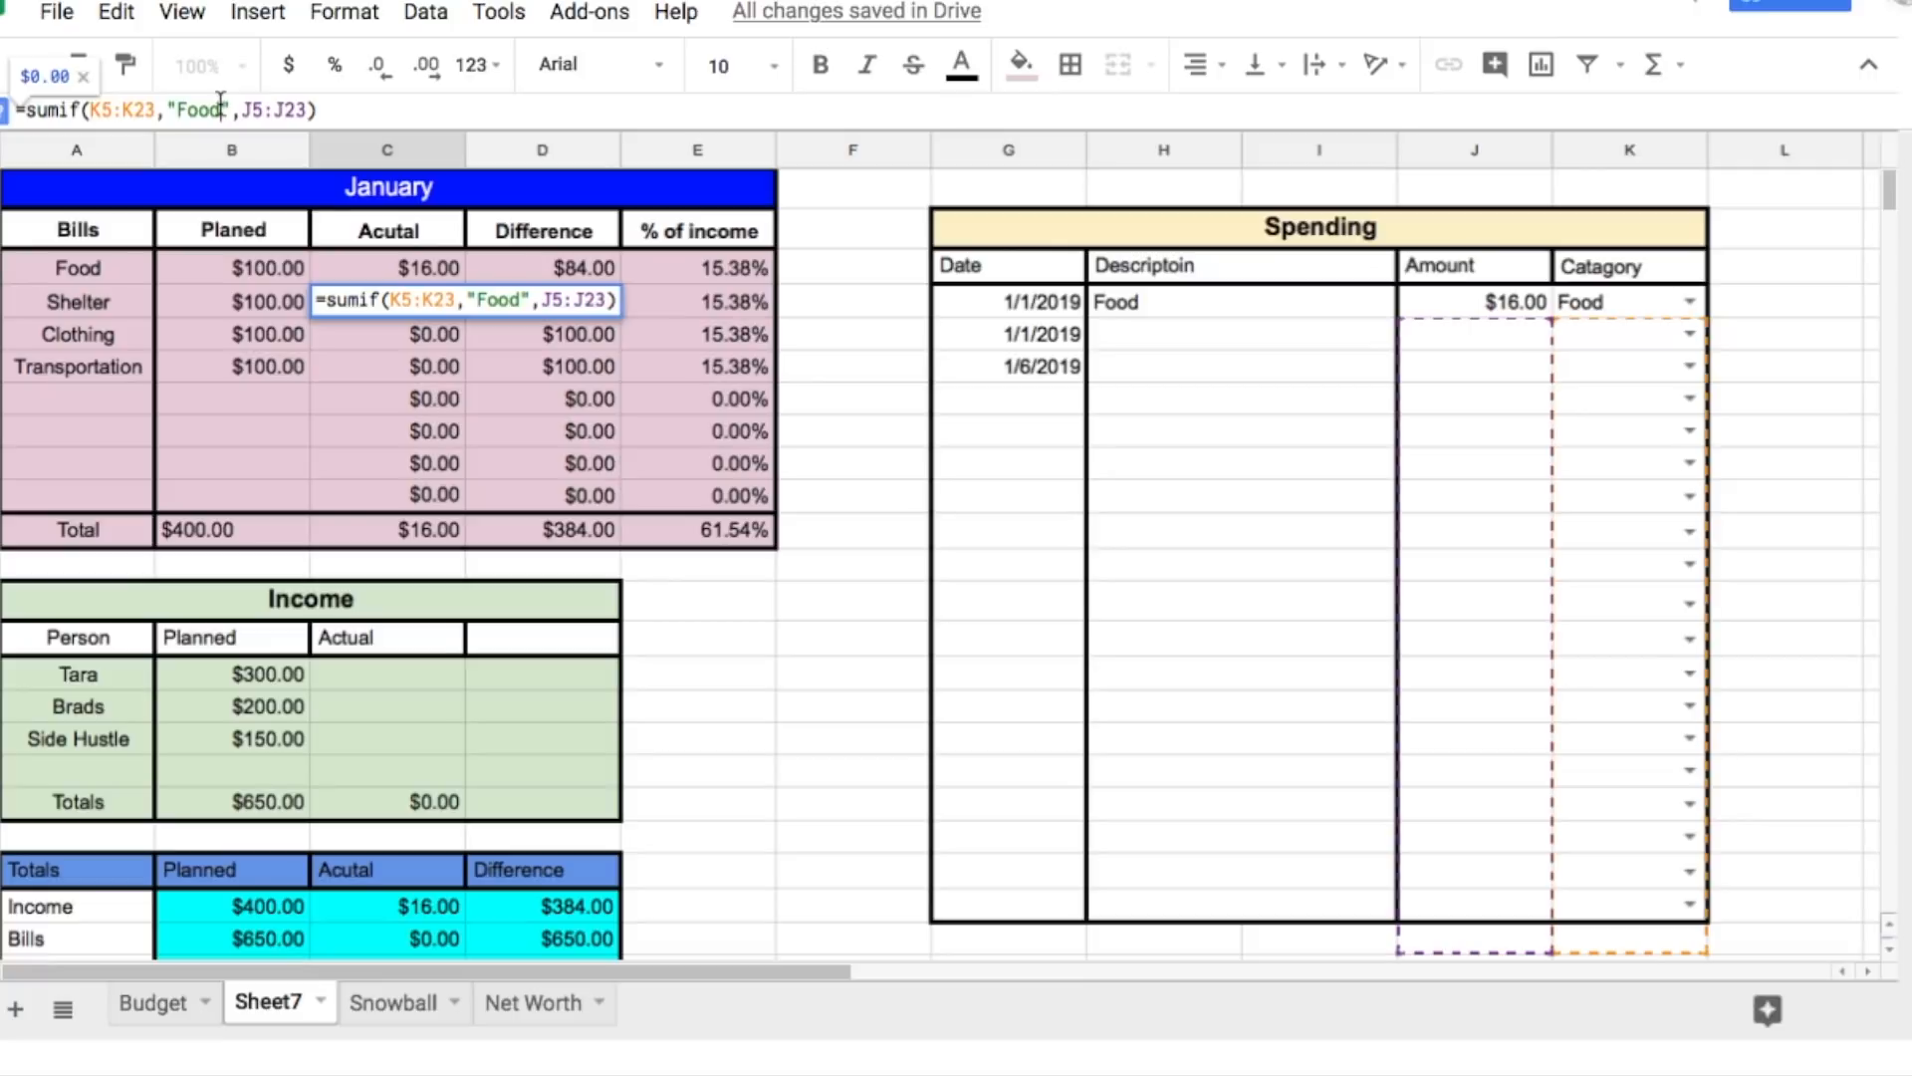
key("BackSpace")
key("BackSpace")
key("BackSpace")
key("BackSpace")
type("Shelter")
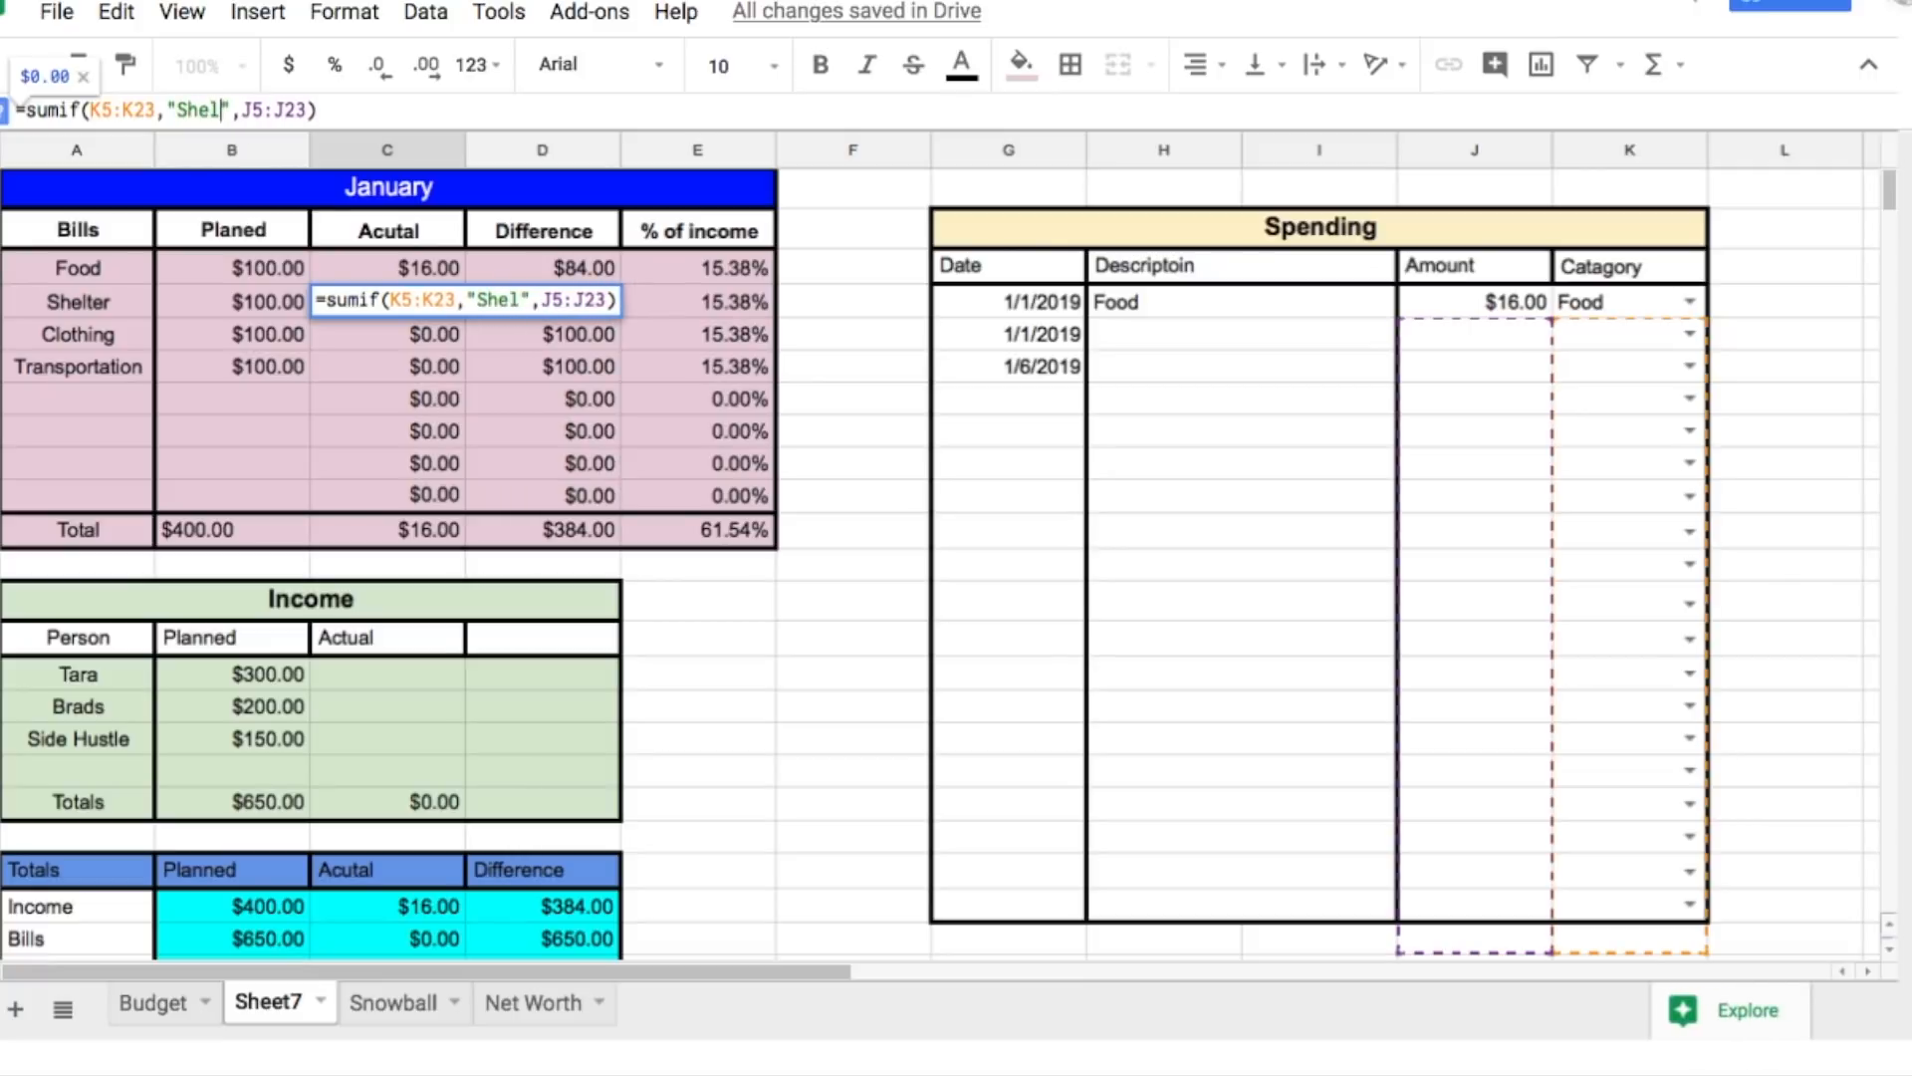
key("Return")
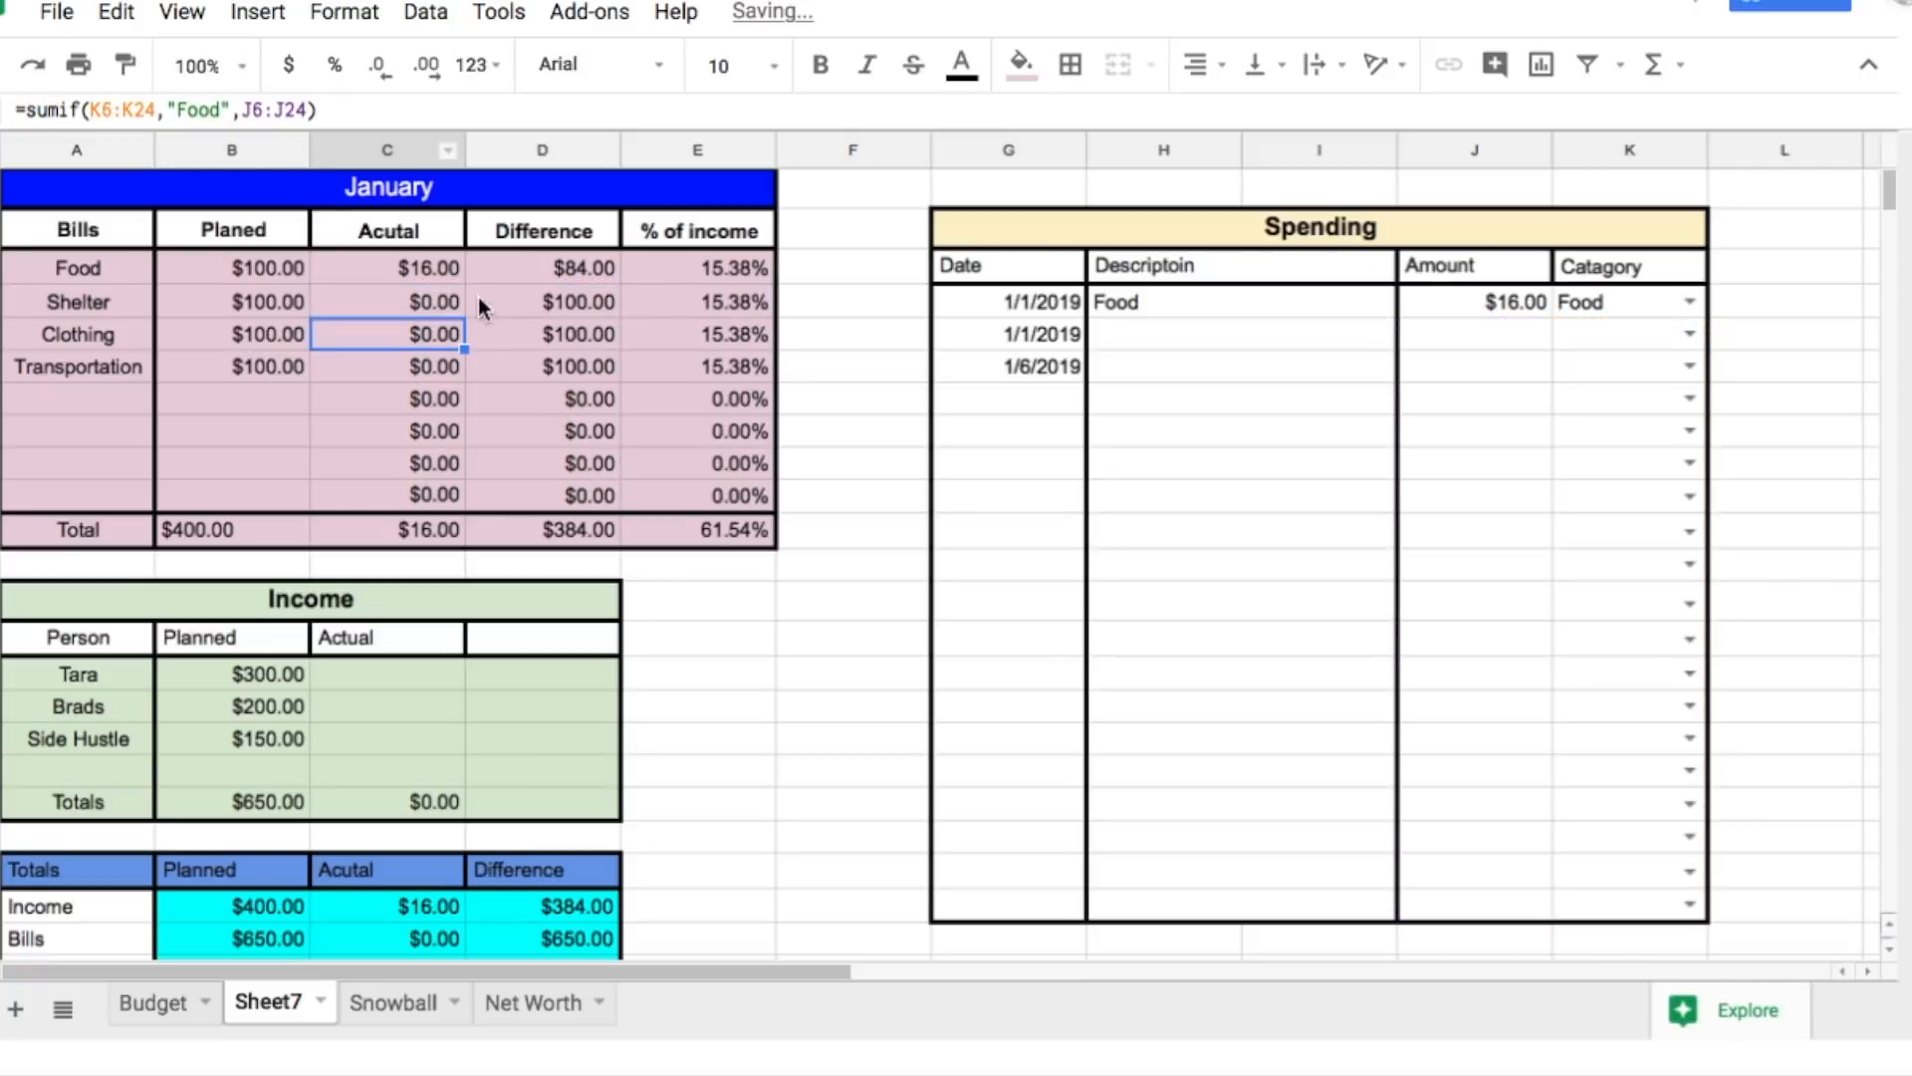
Step: Change the criterion of the SUMIF formula in the Clothing bill's Acutal cell C5 to "Clothing"
left_click(233, 107)
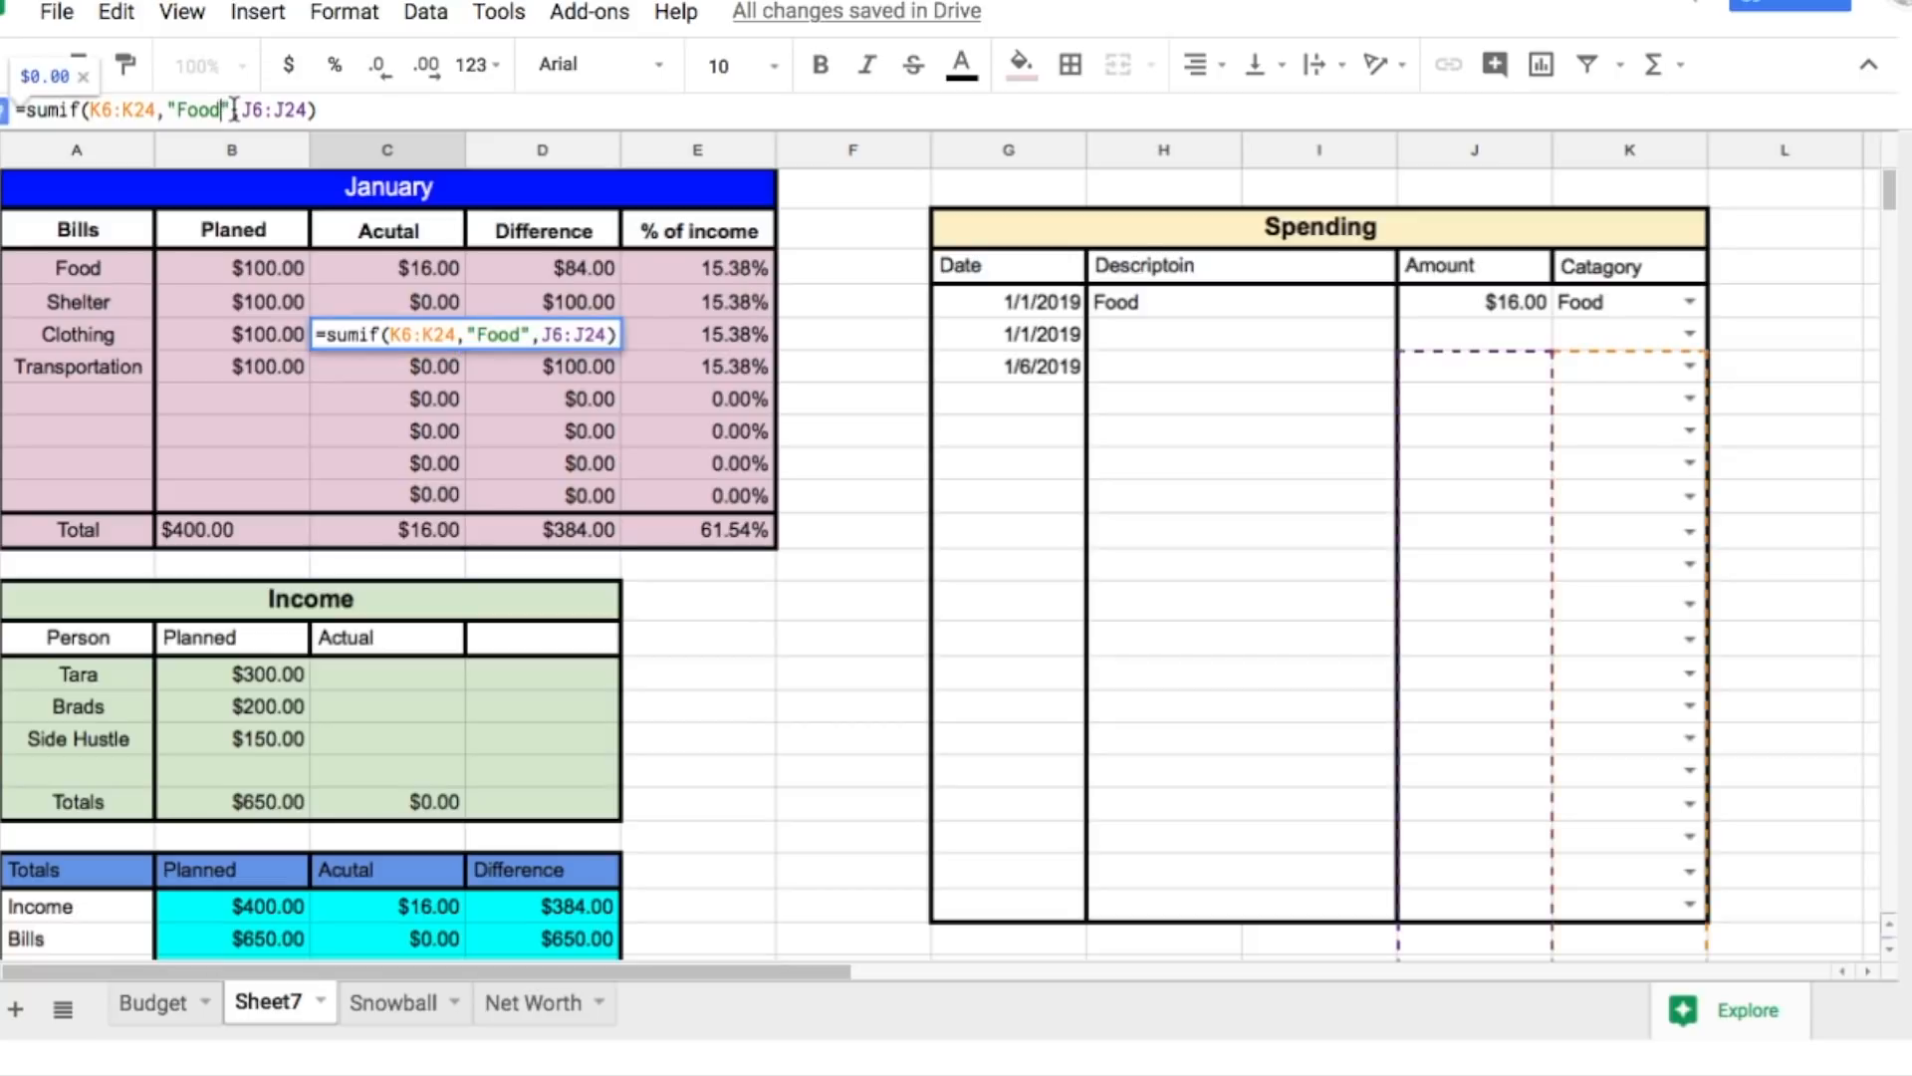
key("BackSpace")
key("BackSpace")
key("BackSpace")
key("BackSpace")
type("Clothing")
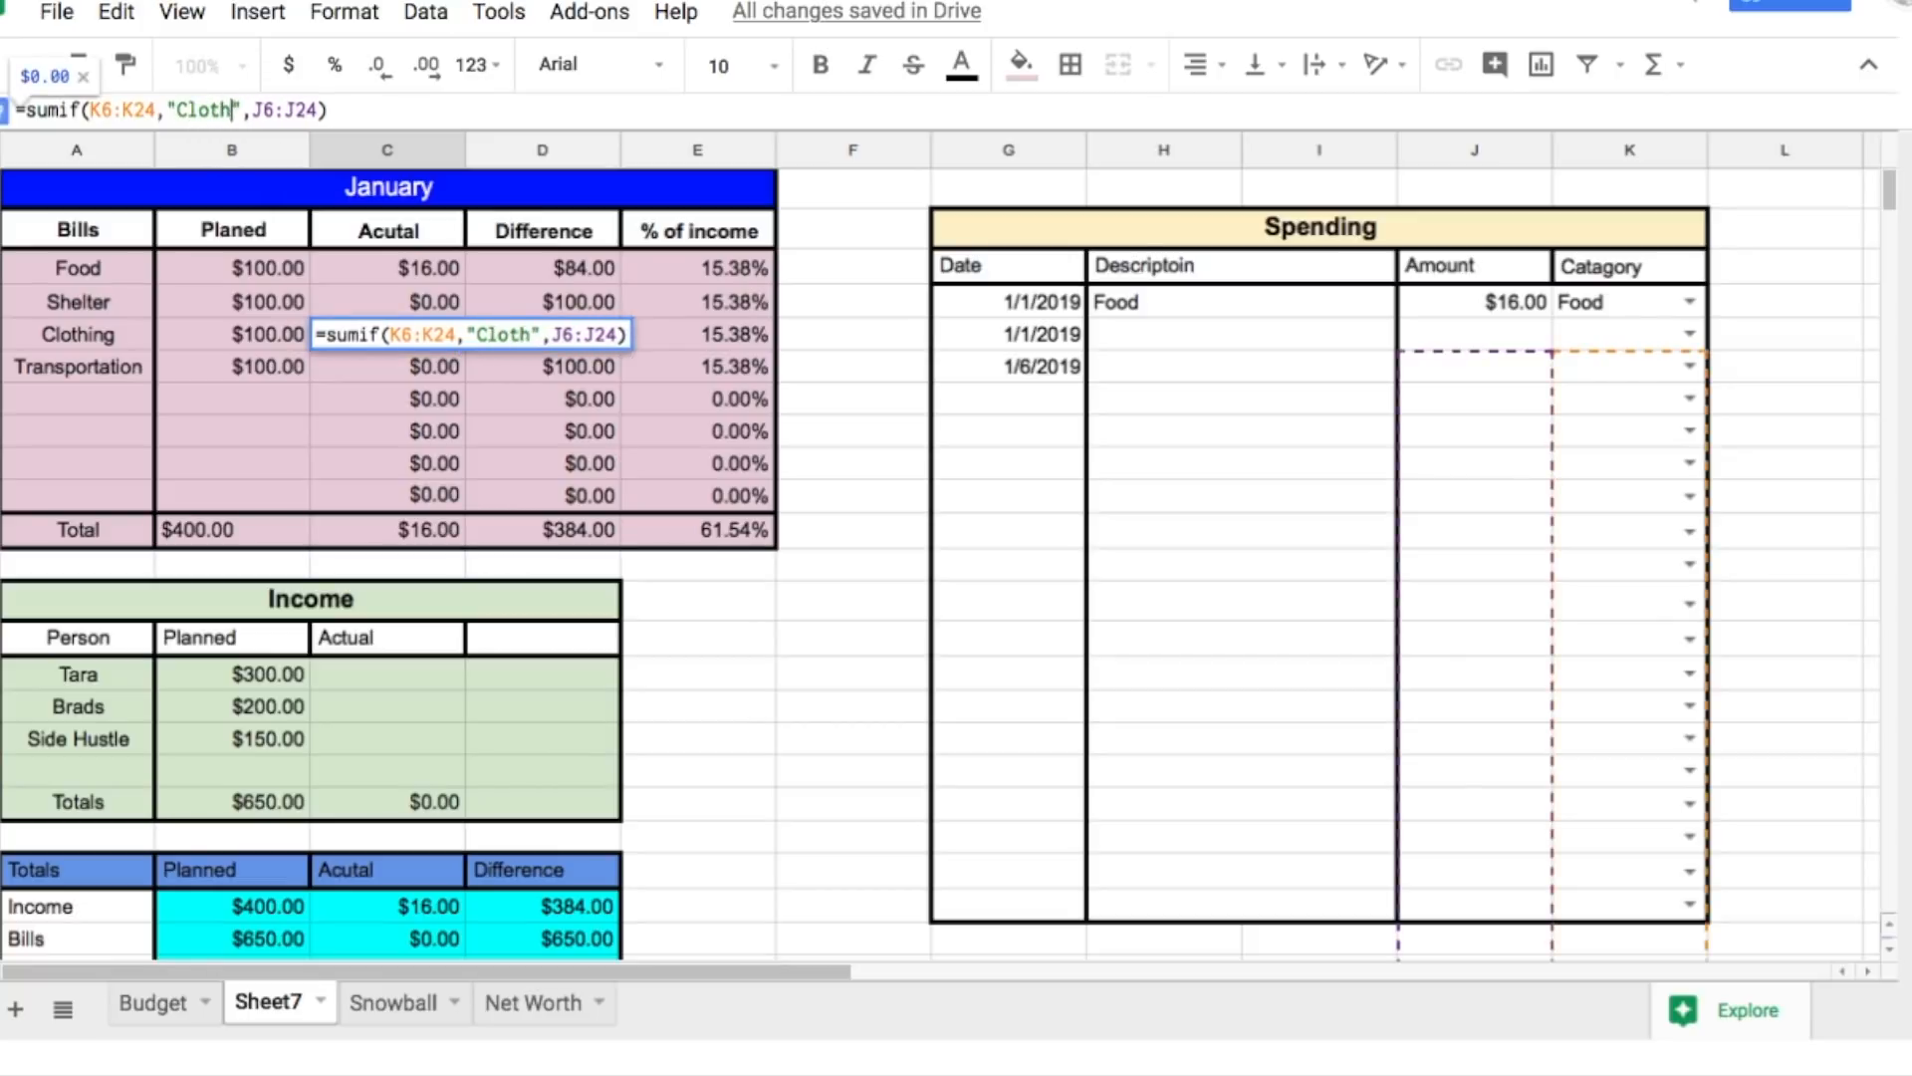
key("Return")
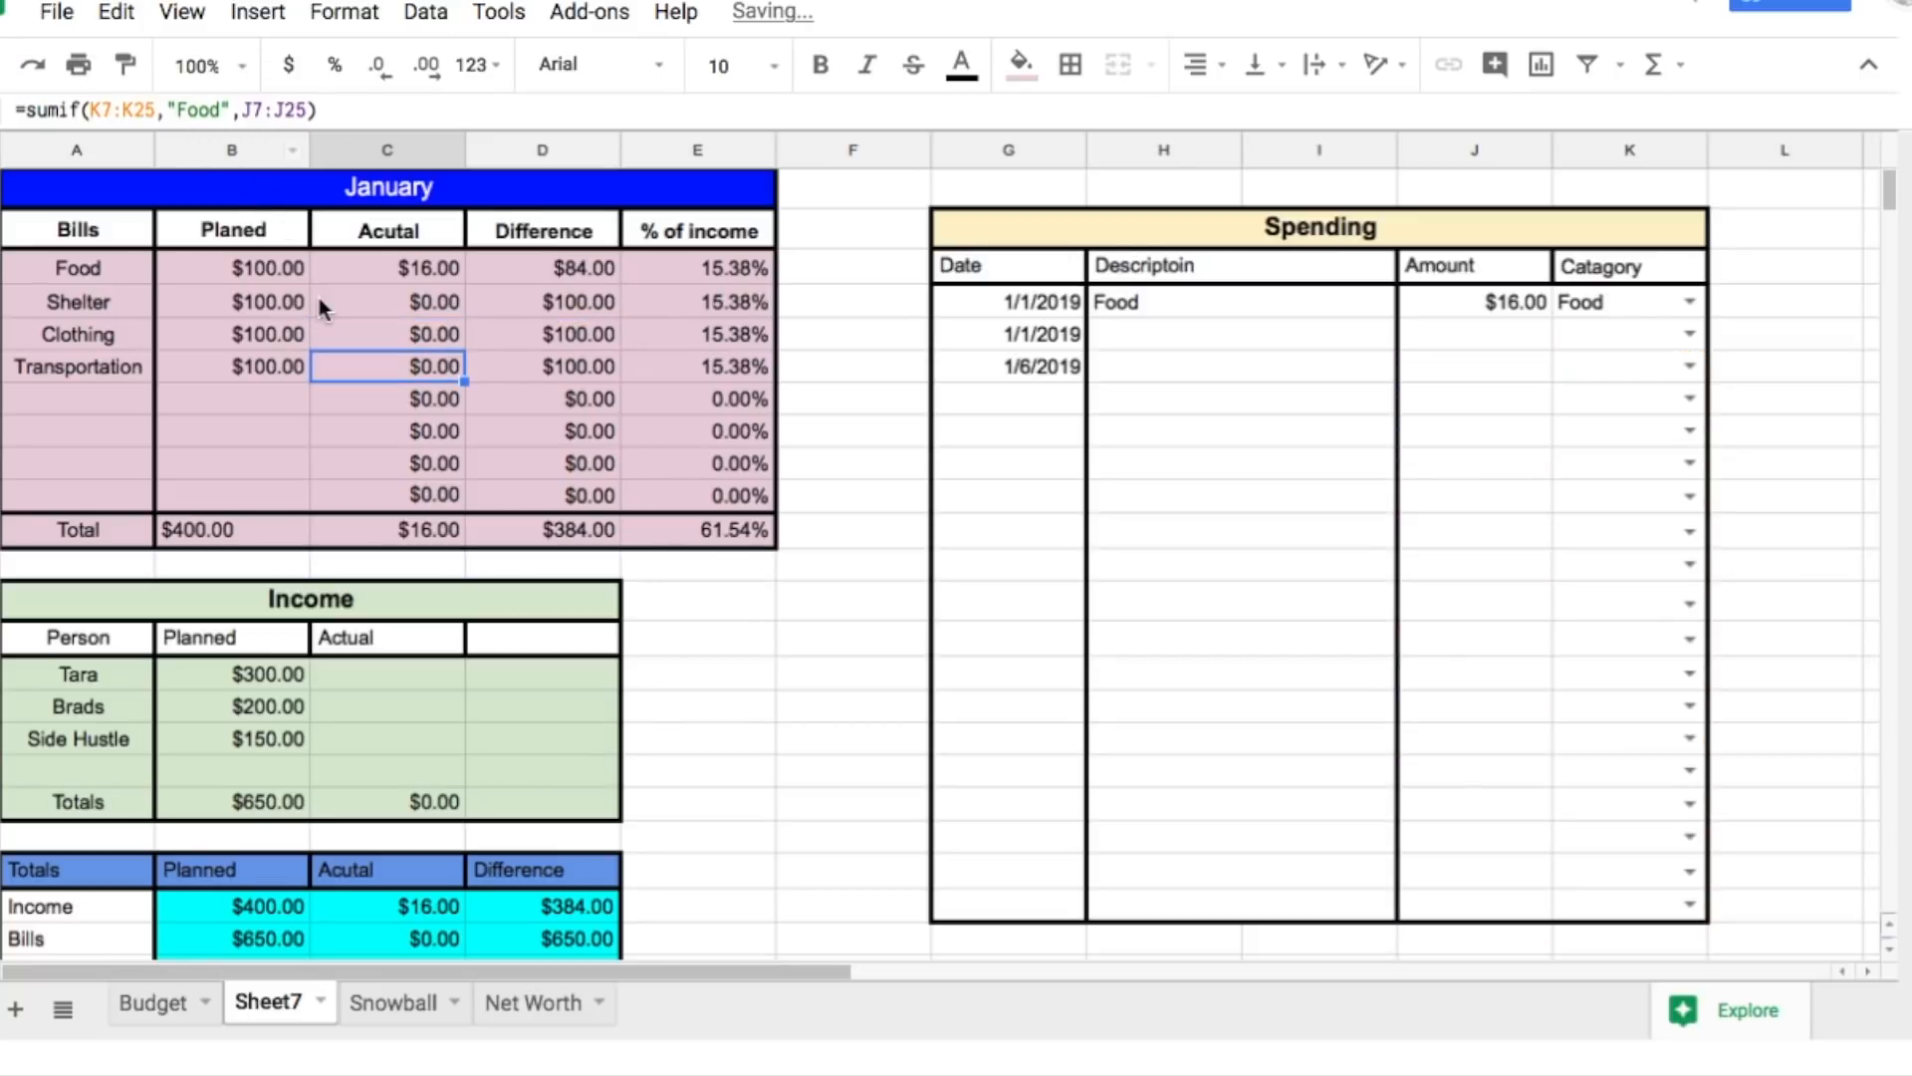
Step: Replace the criterion of the SUMIF formula in the Transportation bill's Acutal cell C6 with that bill's name
left_click(219, 109)
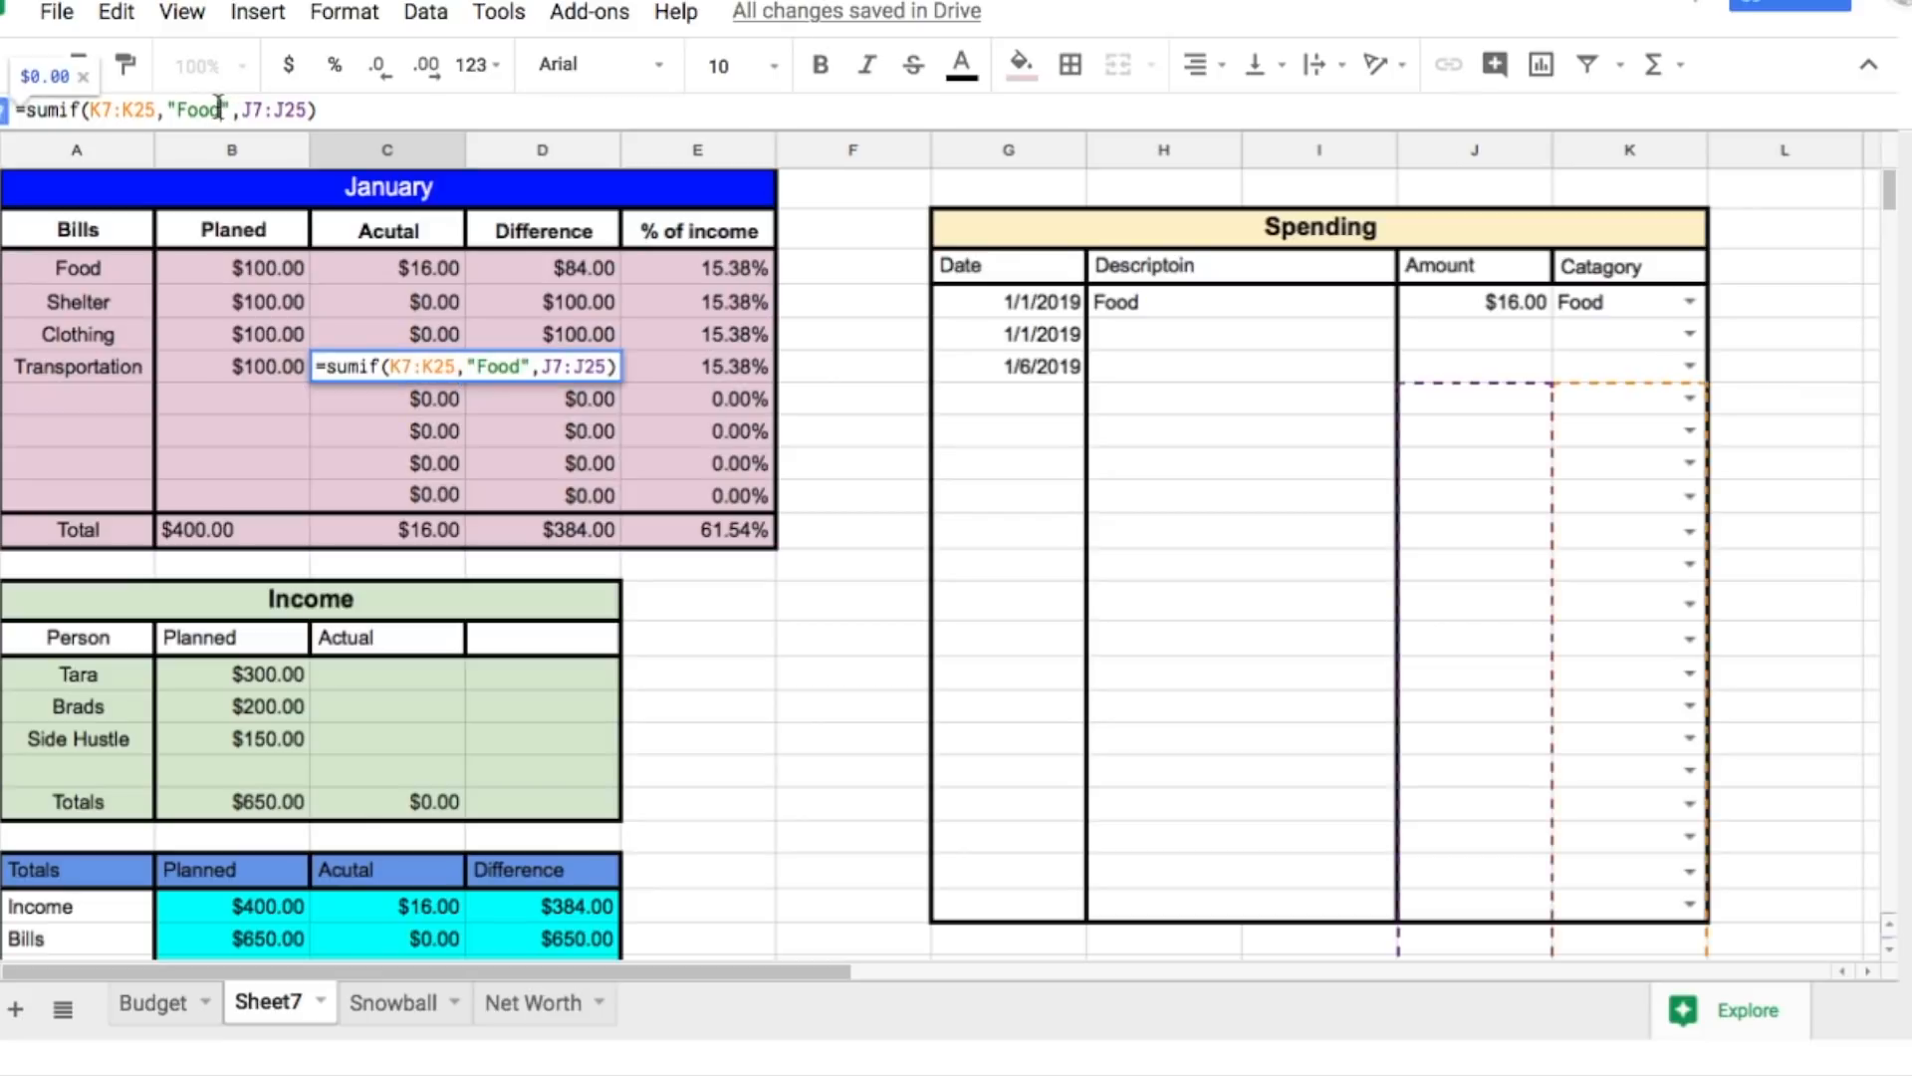
key("BackSpace")
key("BackSpace")
key("BackSpace")
key("BackSpace")
type("Tr")
key("Return")
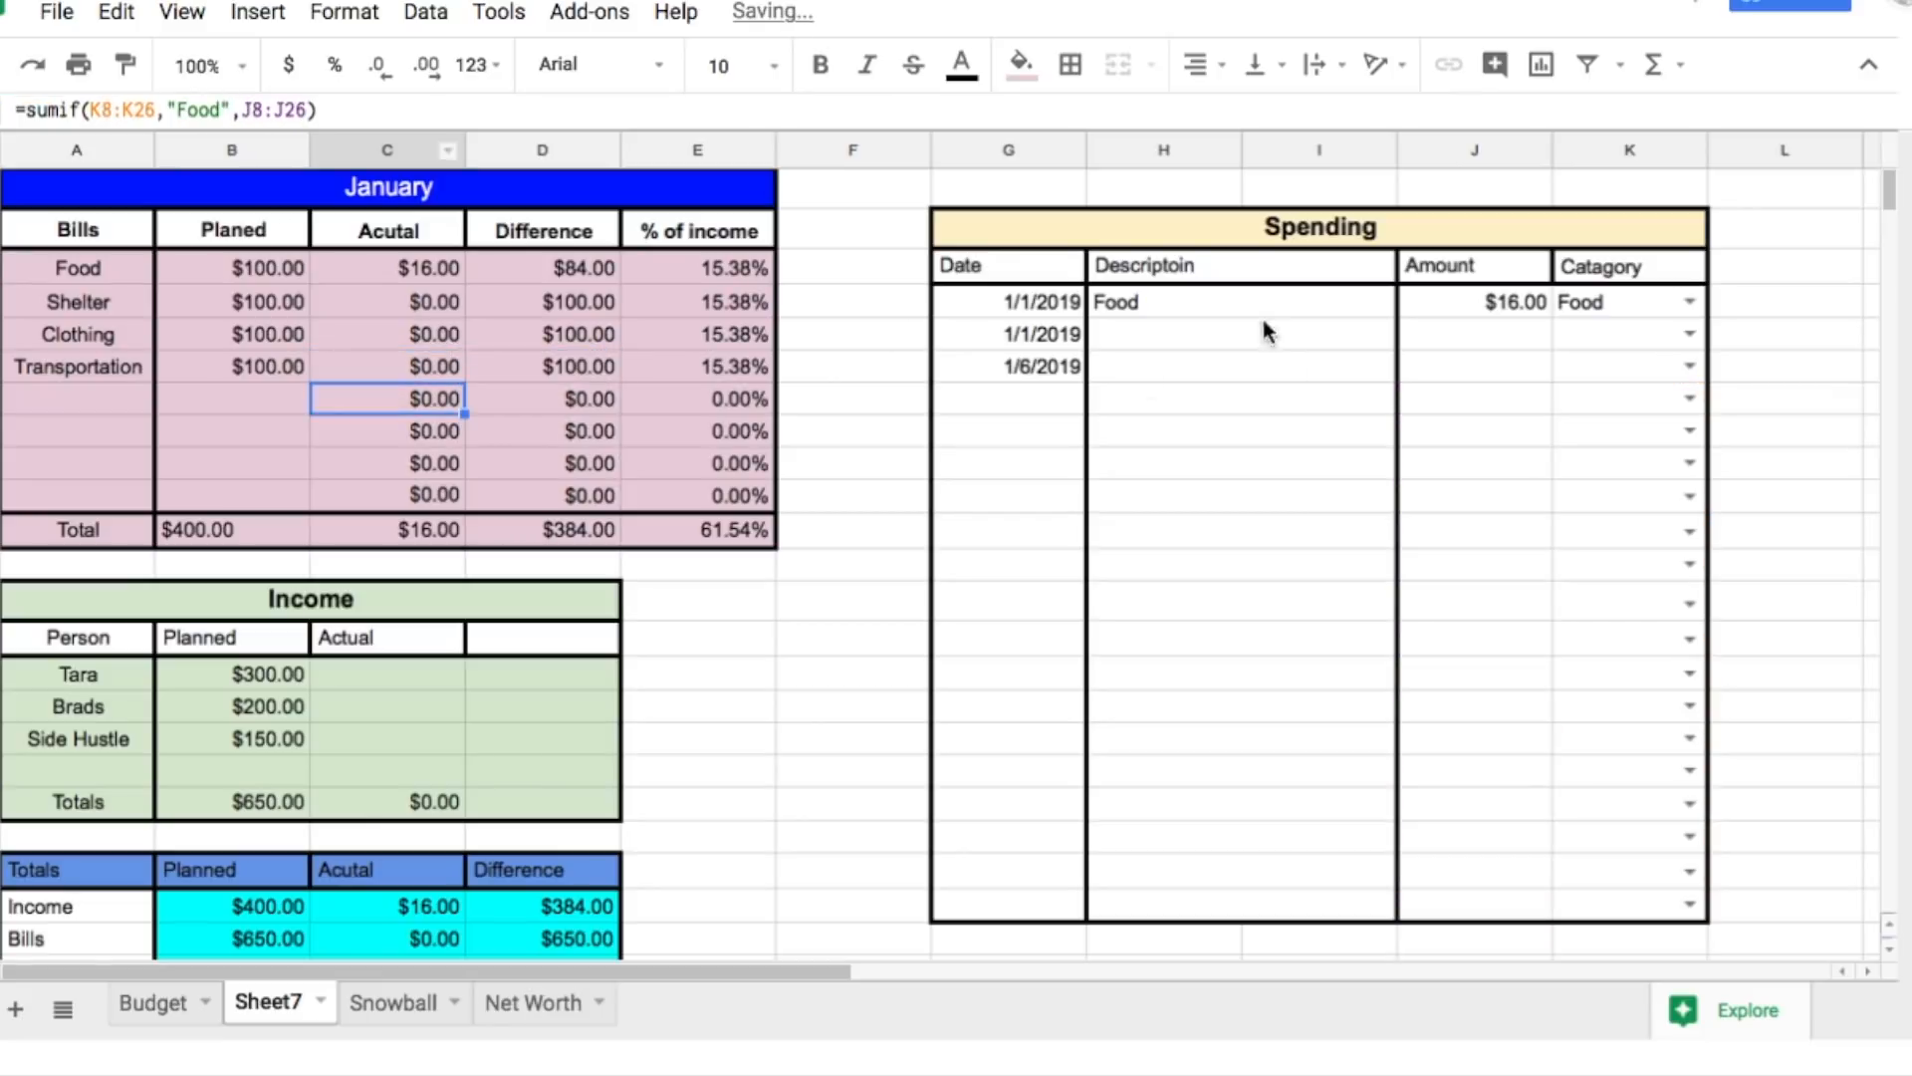
Step: Complete the second Spending entry, dated 1/1/2019, with description Rent, amount 20 and category Shelter
left_click(1144, 334)
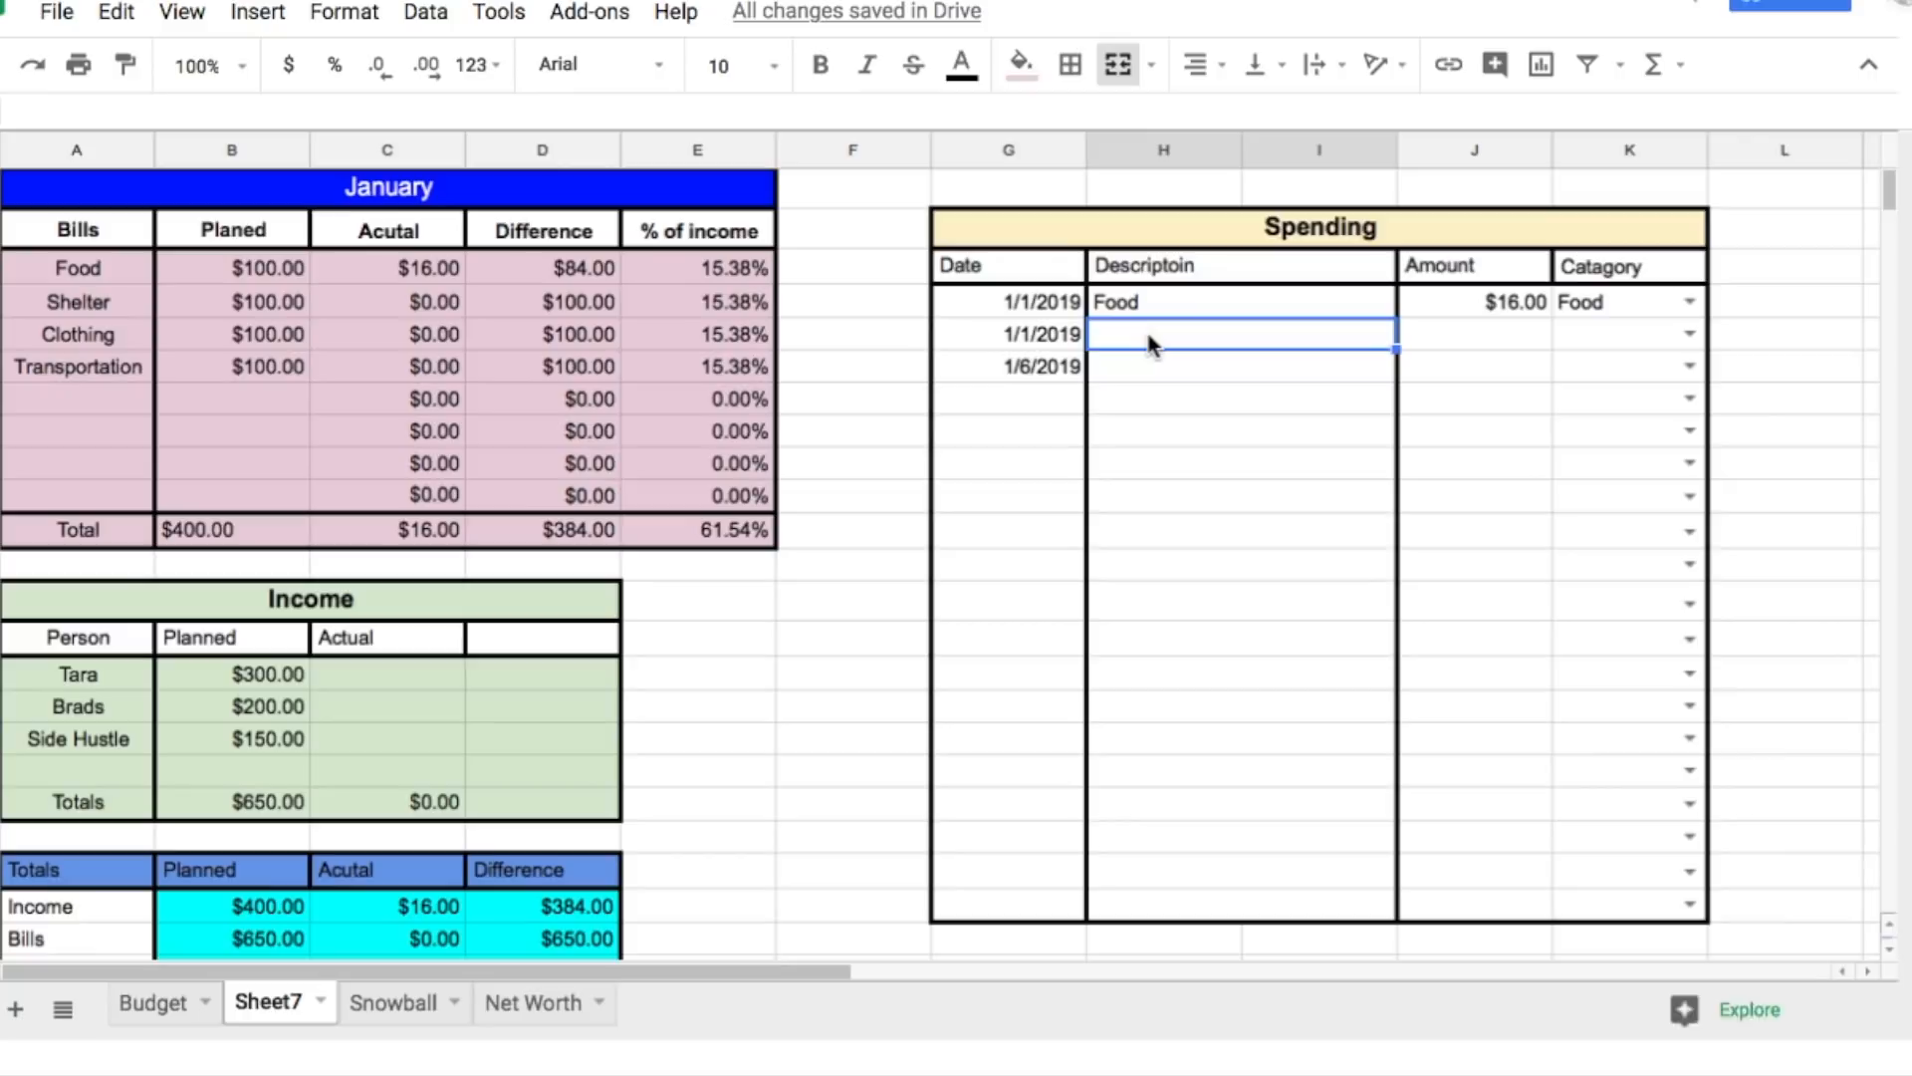
type("Rent")
key("Tab")
type("20")
key("Tab")
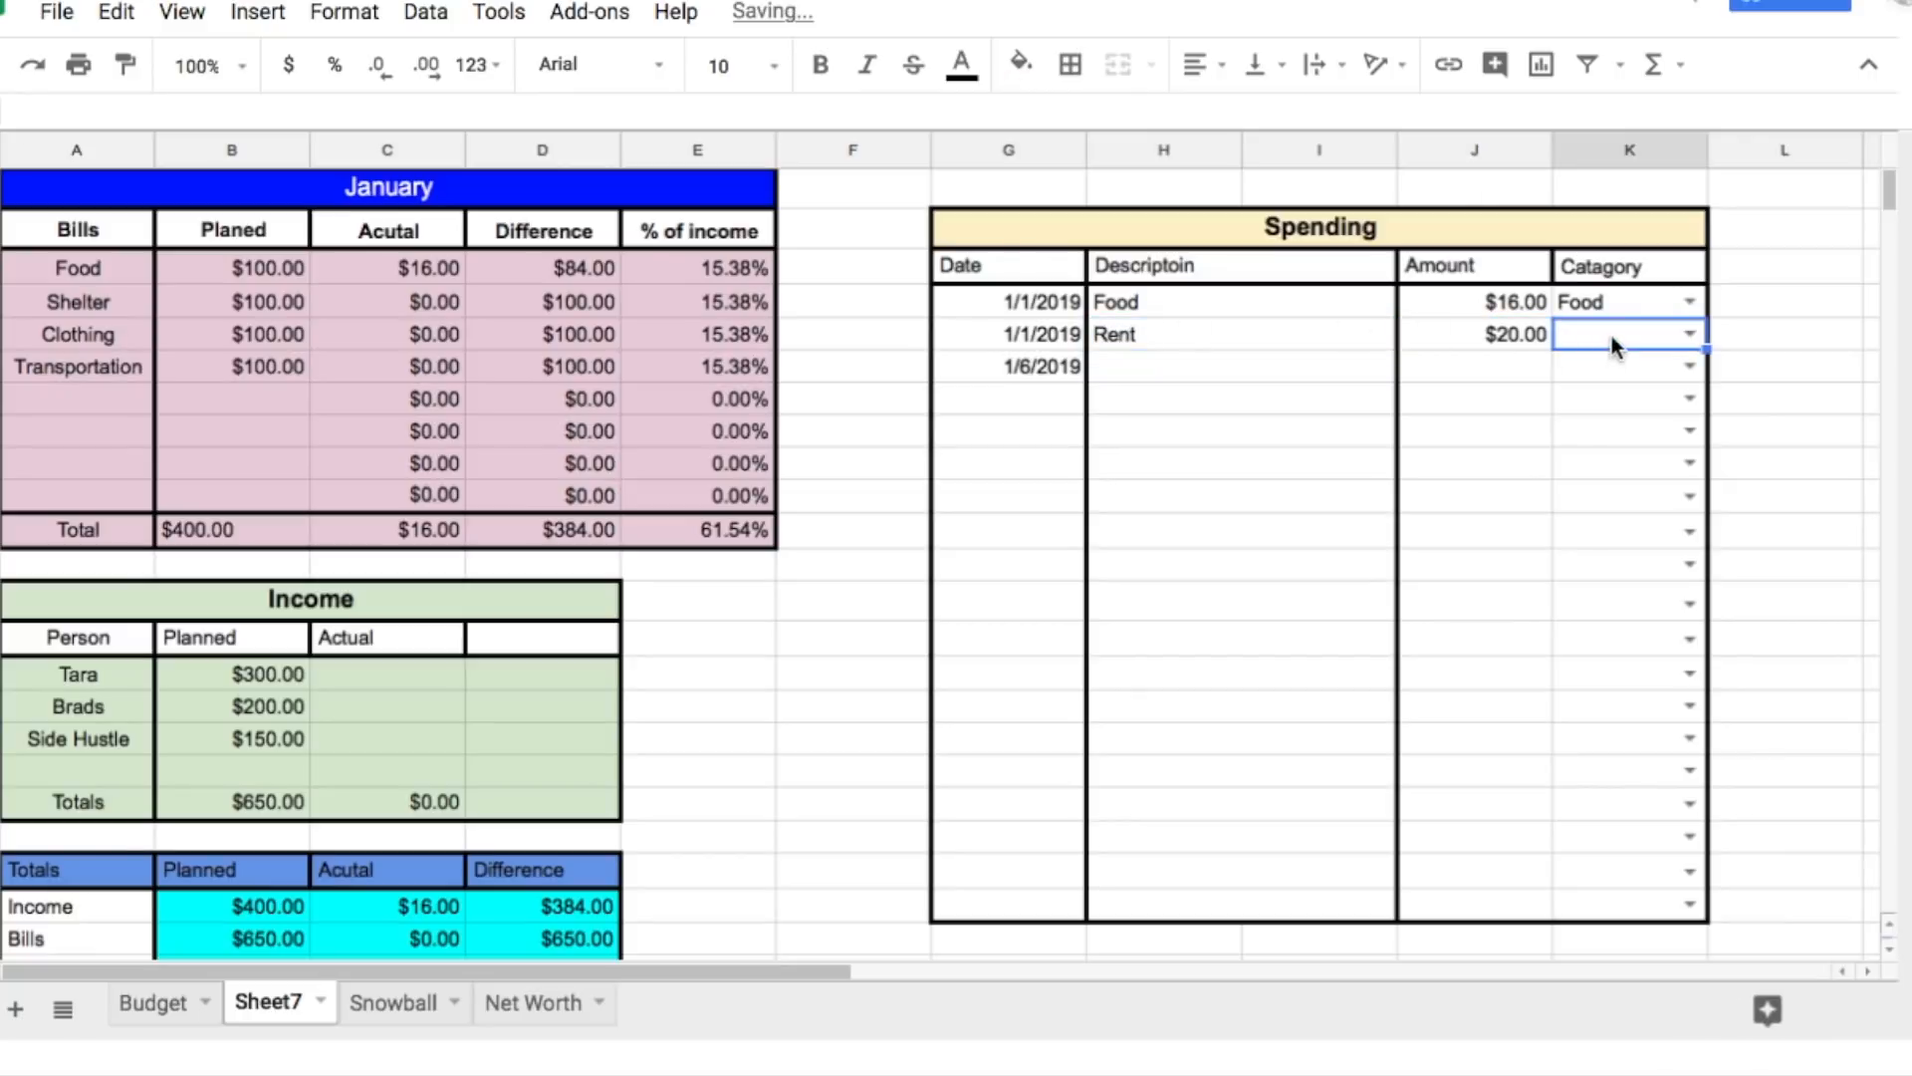
left_click(1689, 336)
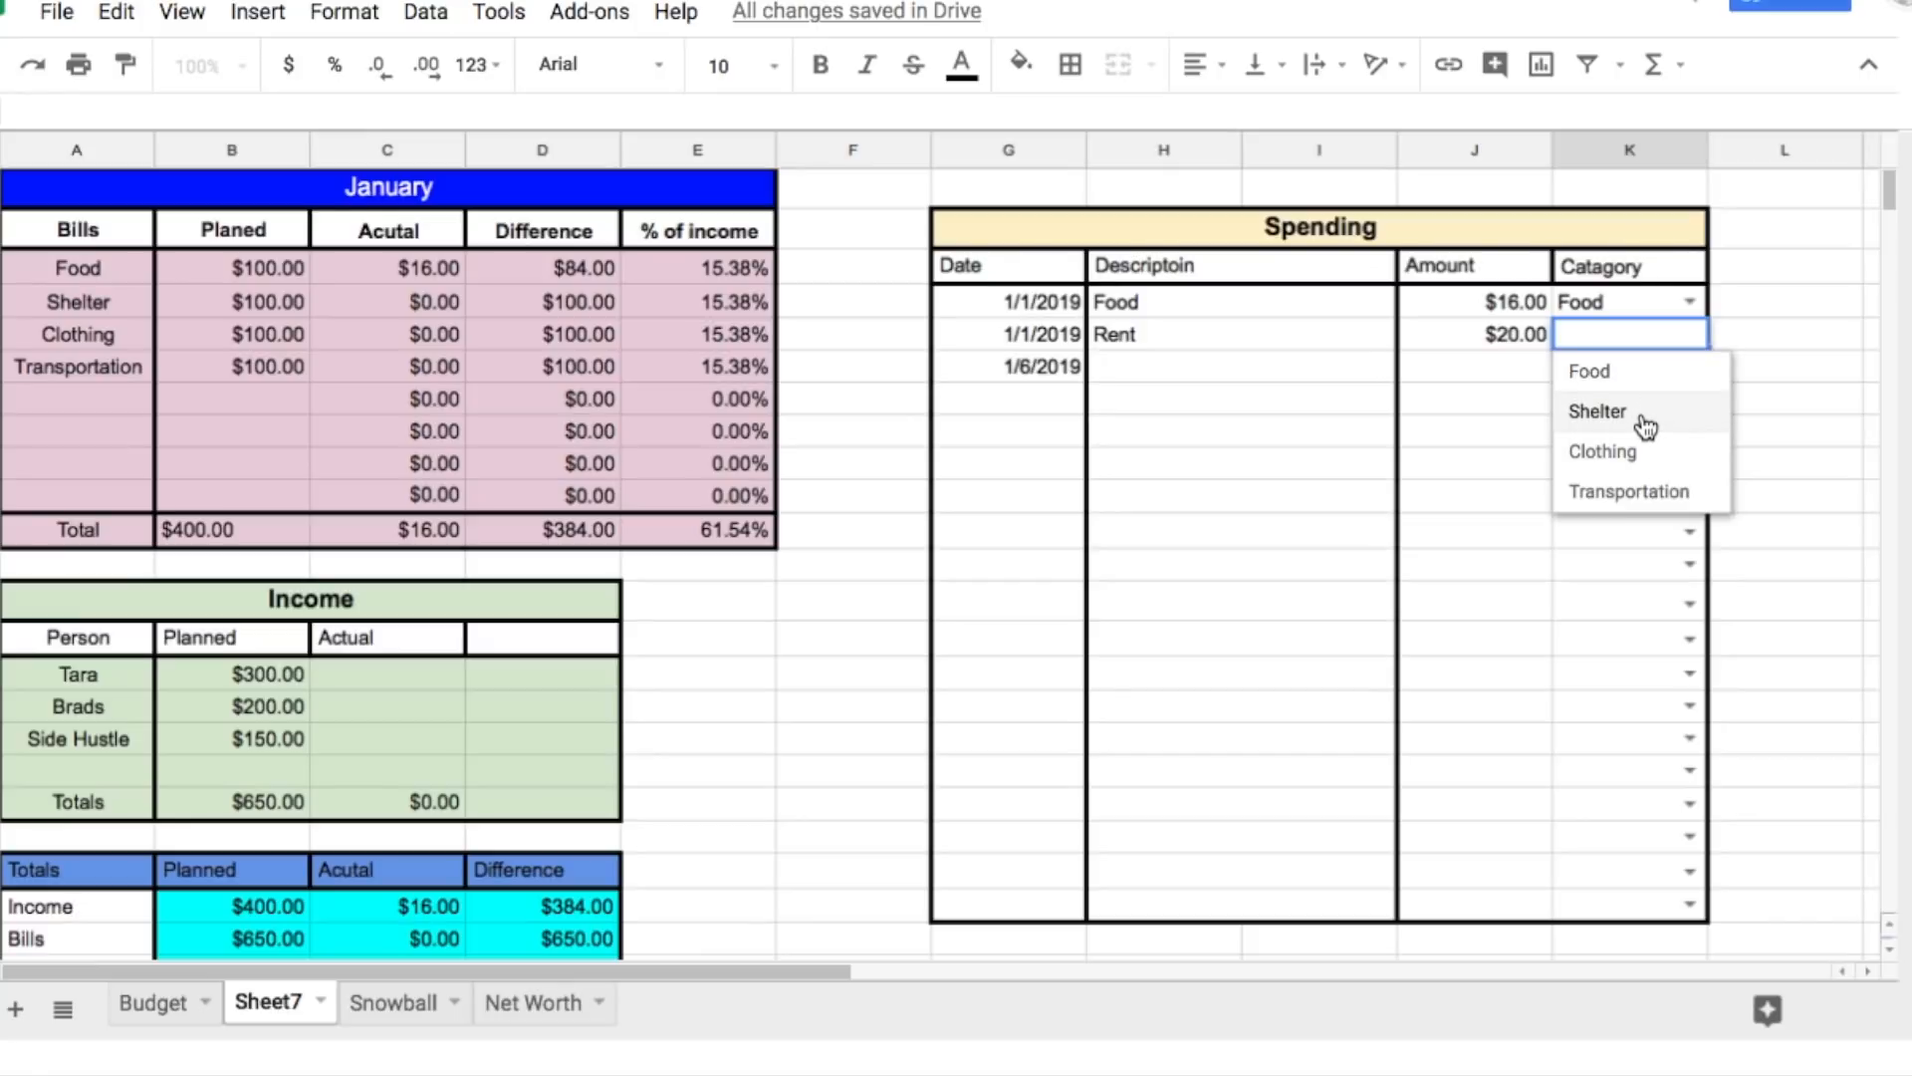
left_click(1597, 411)
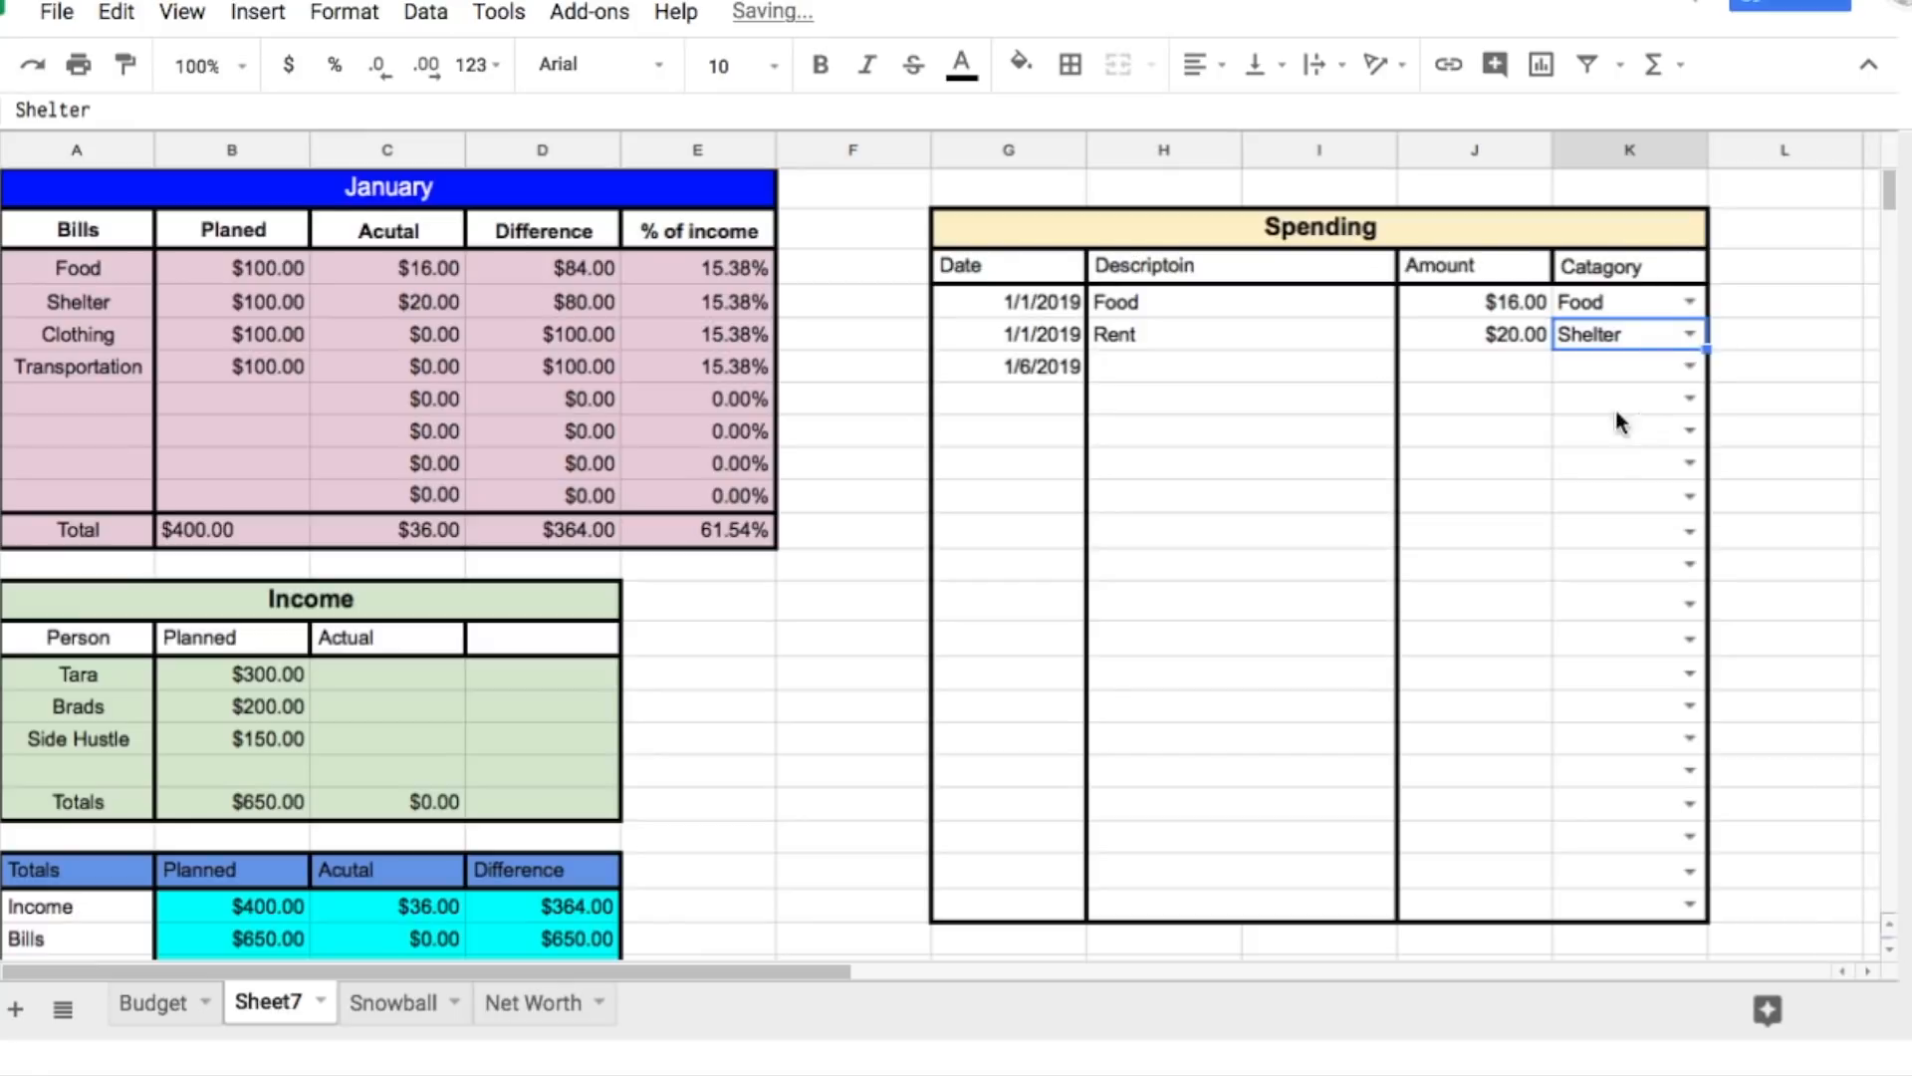
Step: Complete the 1/6/2019 Spending entry with description Food, amount 5 and category Food
left_click(1258, 371)
type("Food")
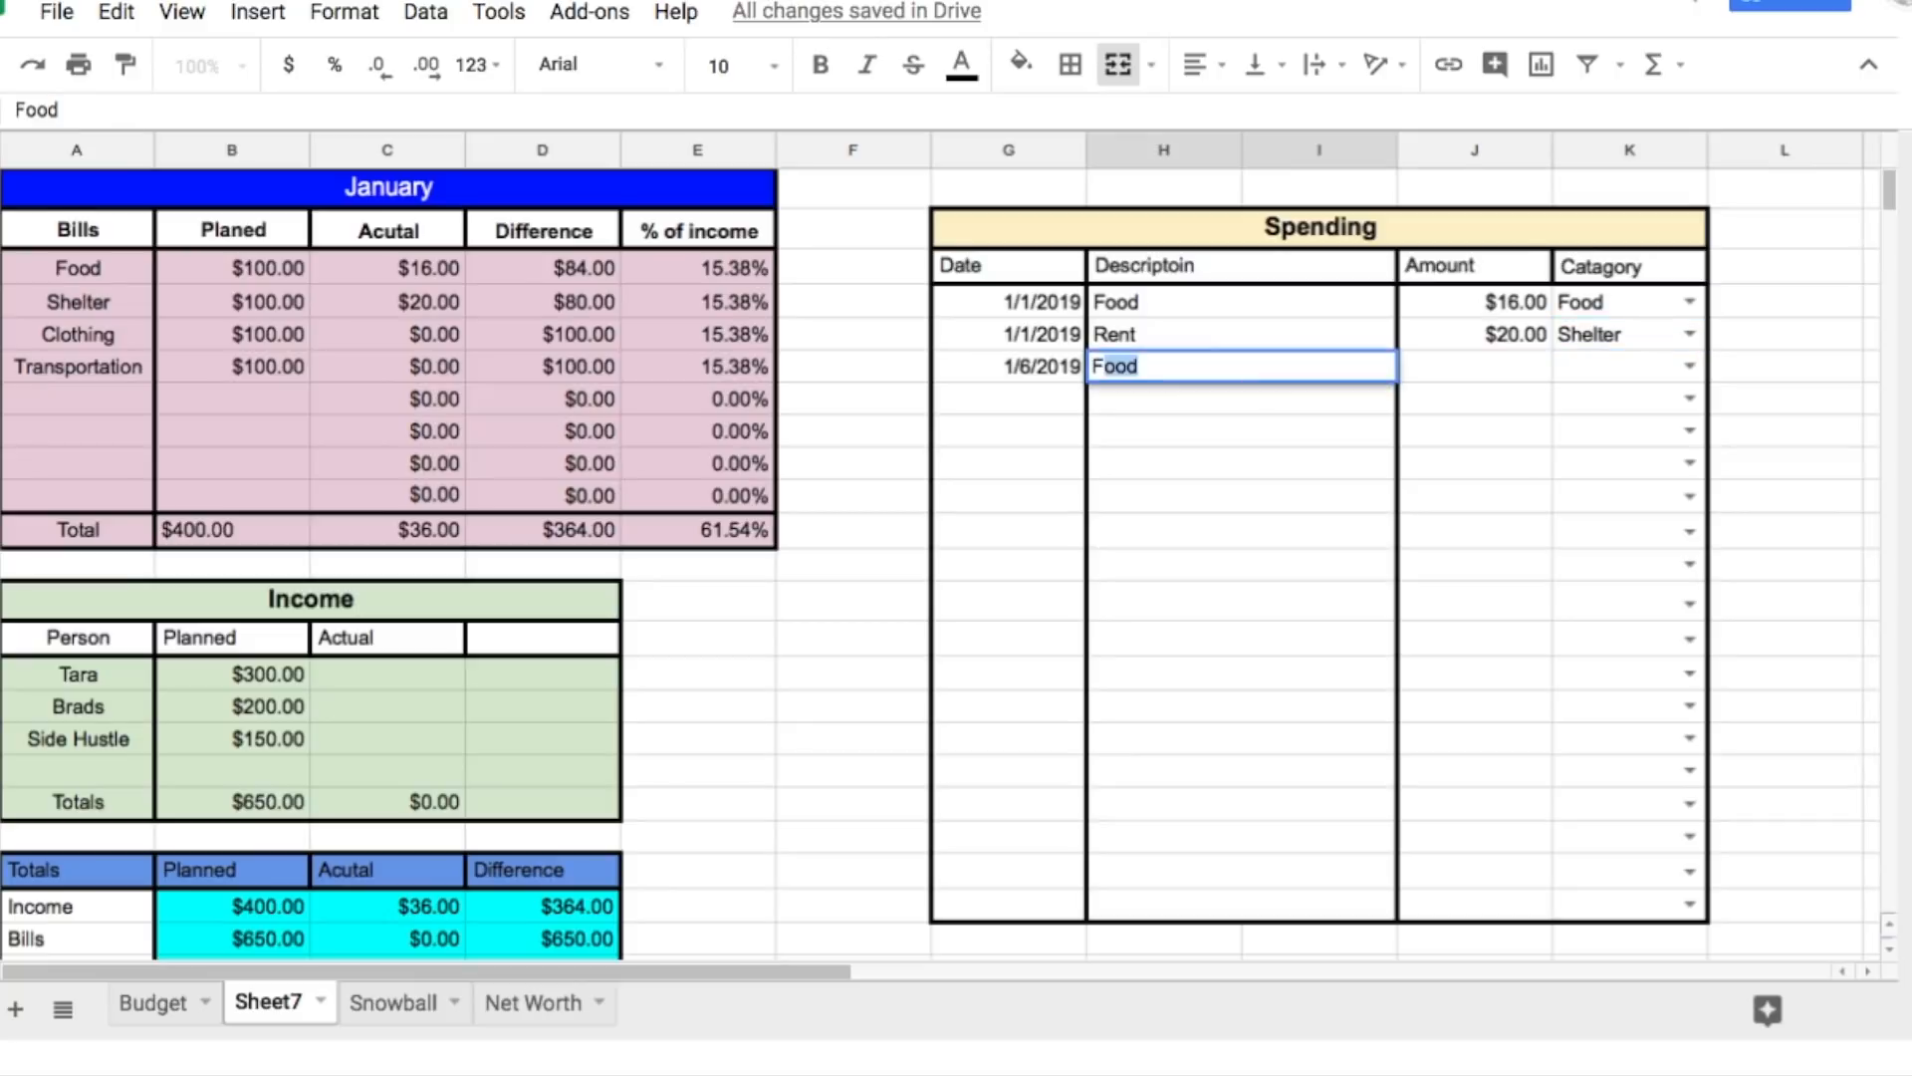
key("Tab")
type("5")
left_click(1693, 366)
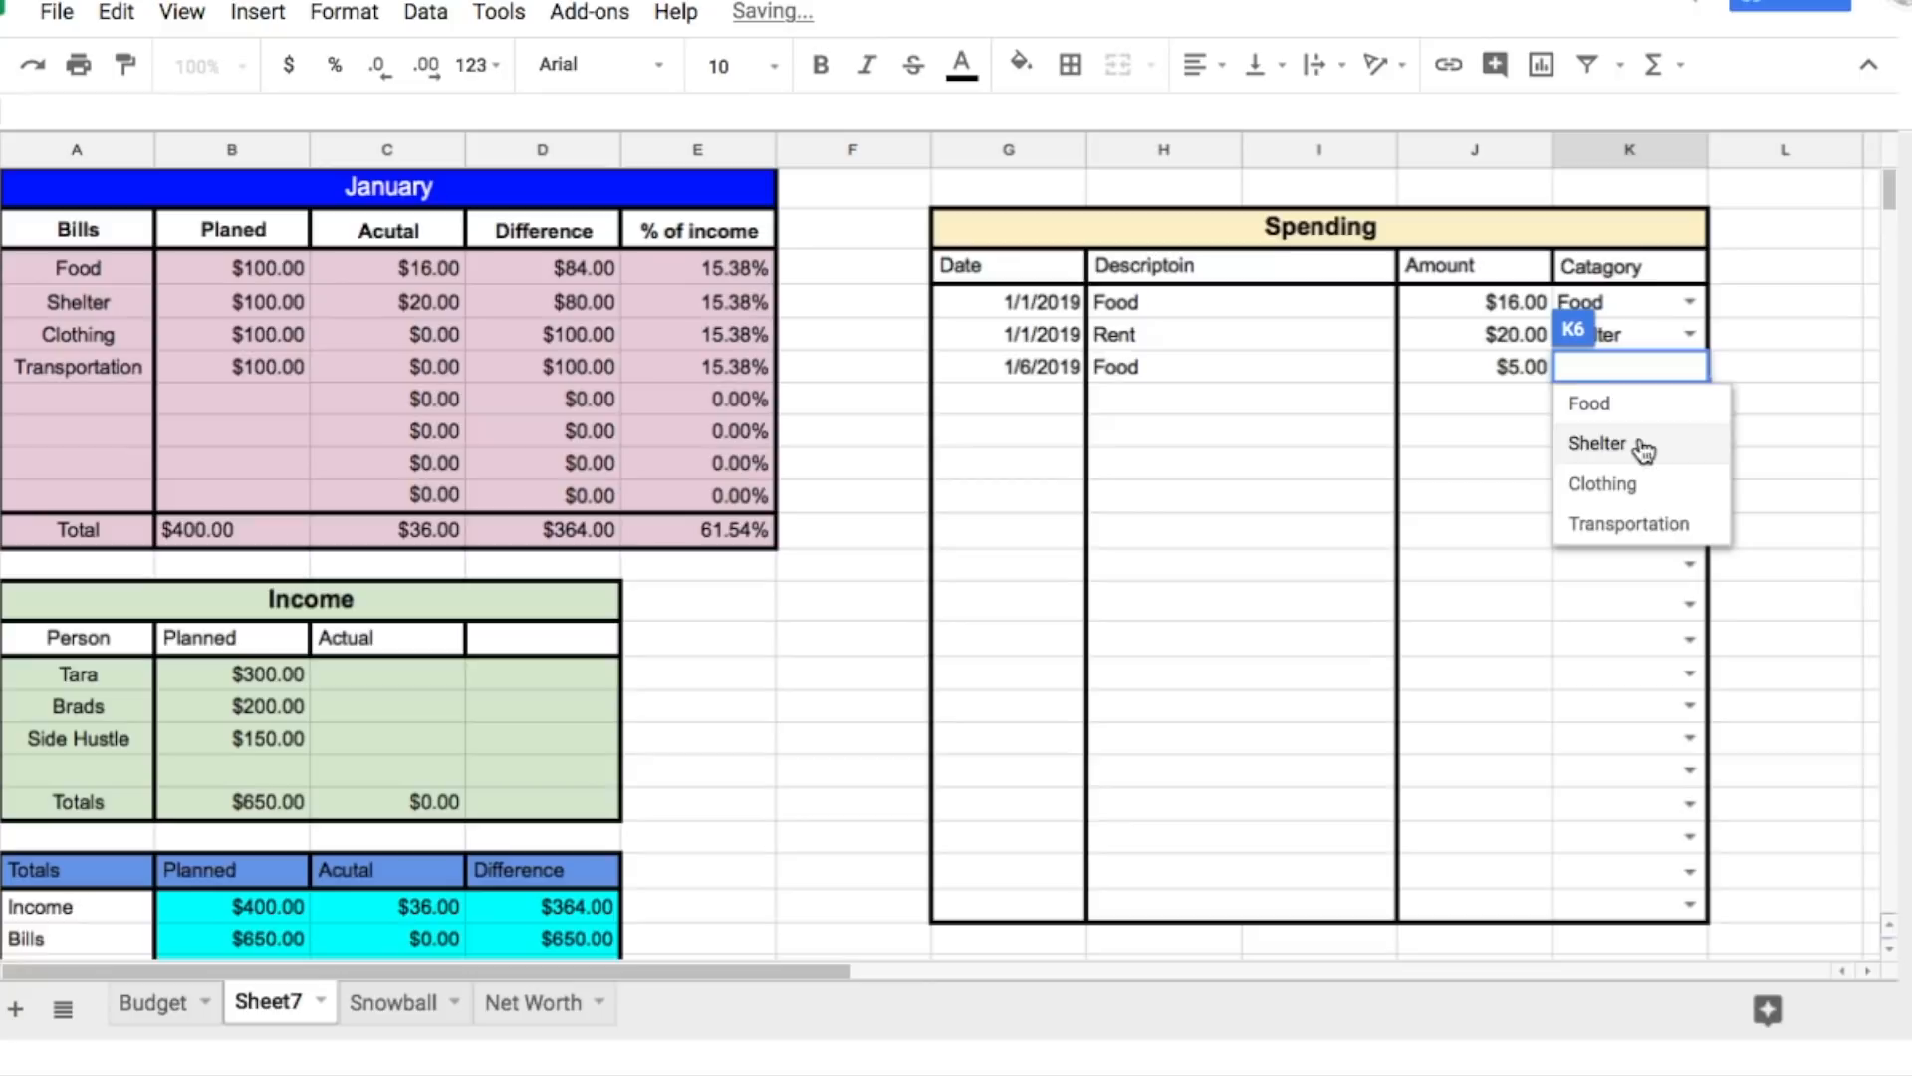
left_click(1621, 405)
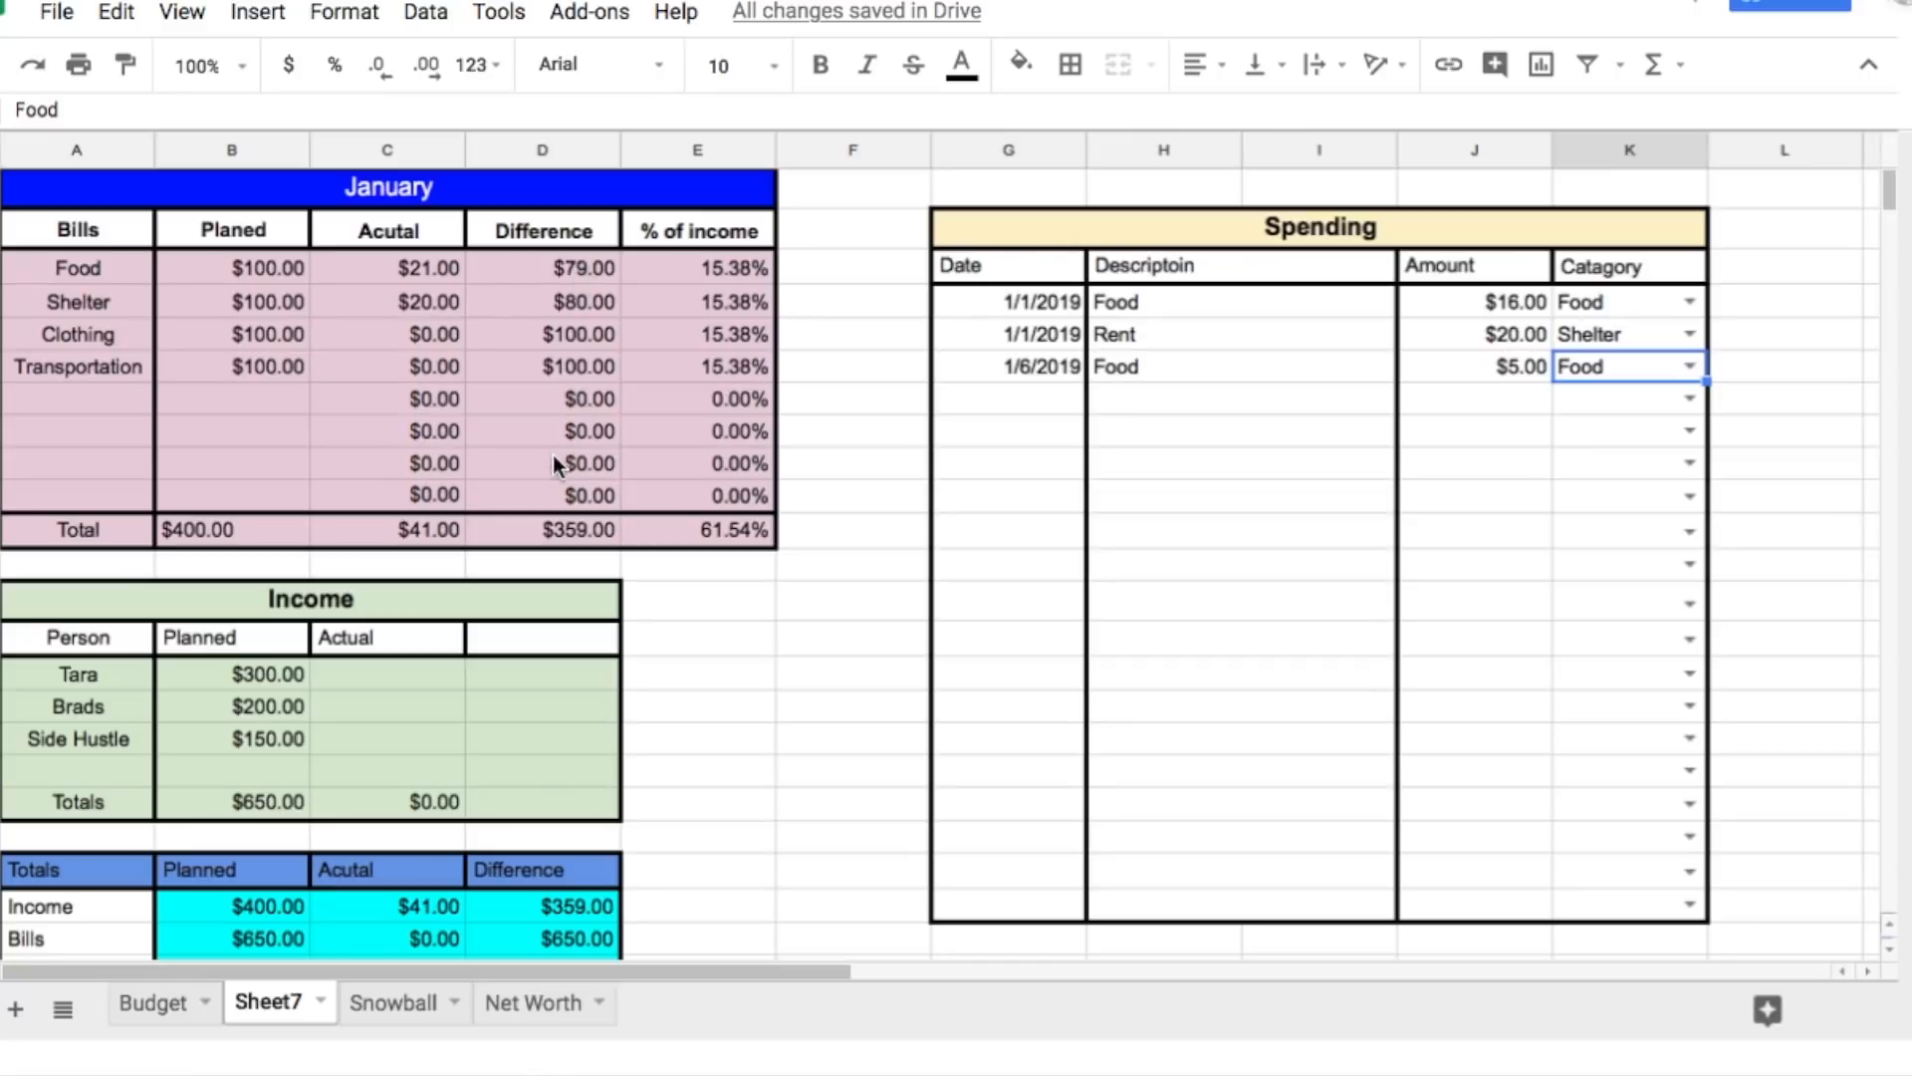
Step: Start a conditional format rule on the bills' Difference cells D3:D10 for values greater than 0
left_click_drag(535, 267, 529, 347)
left_click_drag(534, 483, 534, 494)
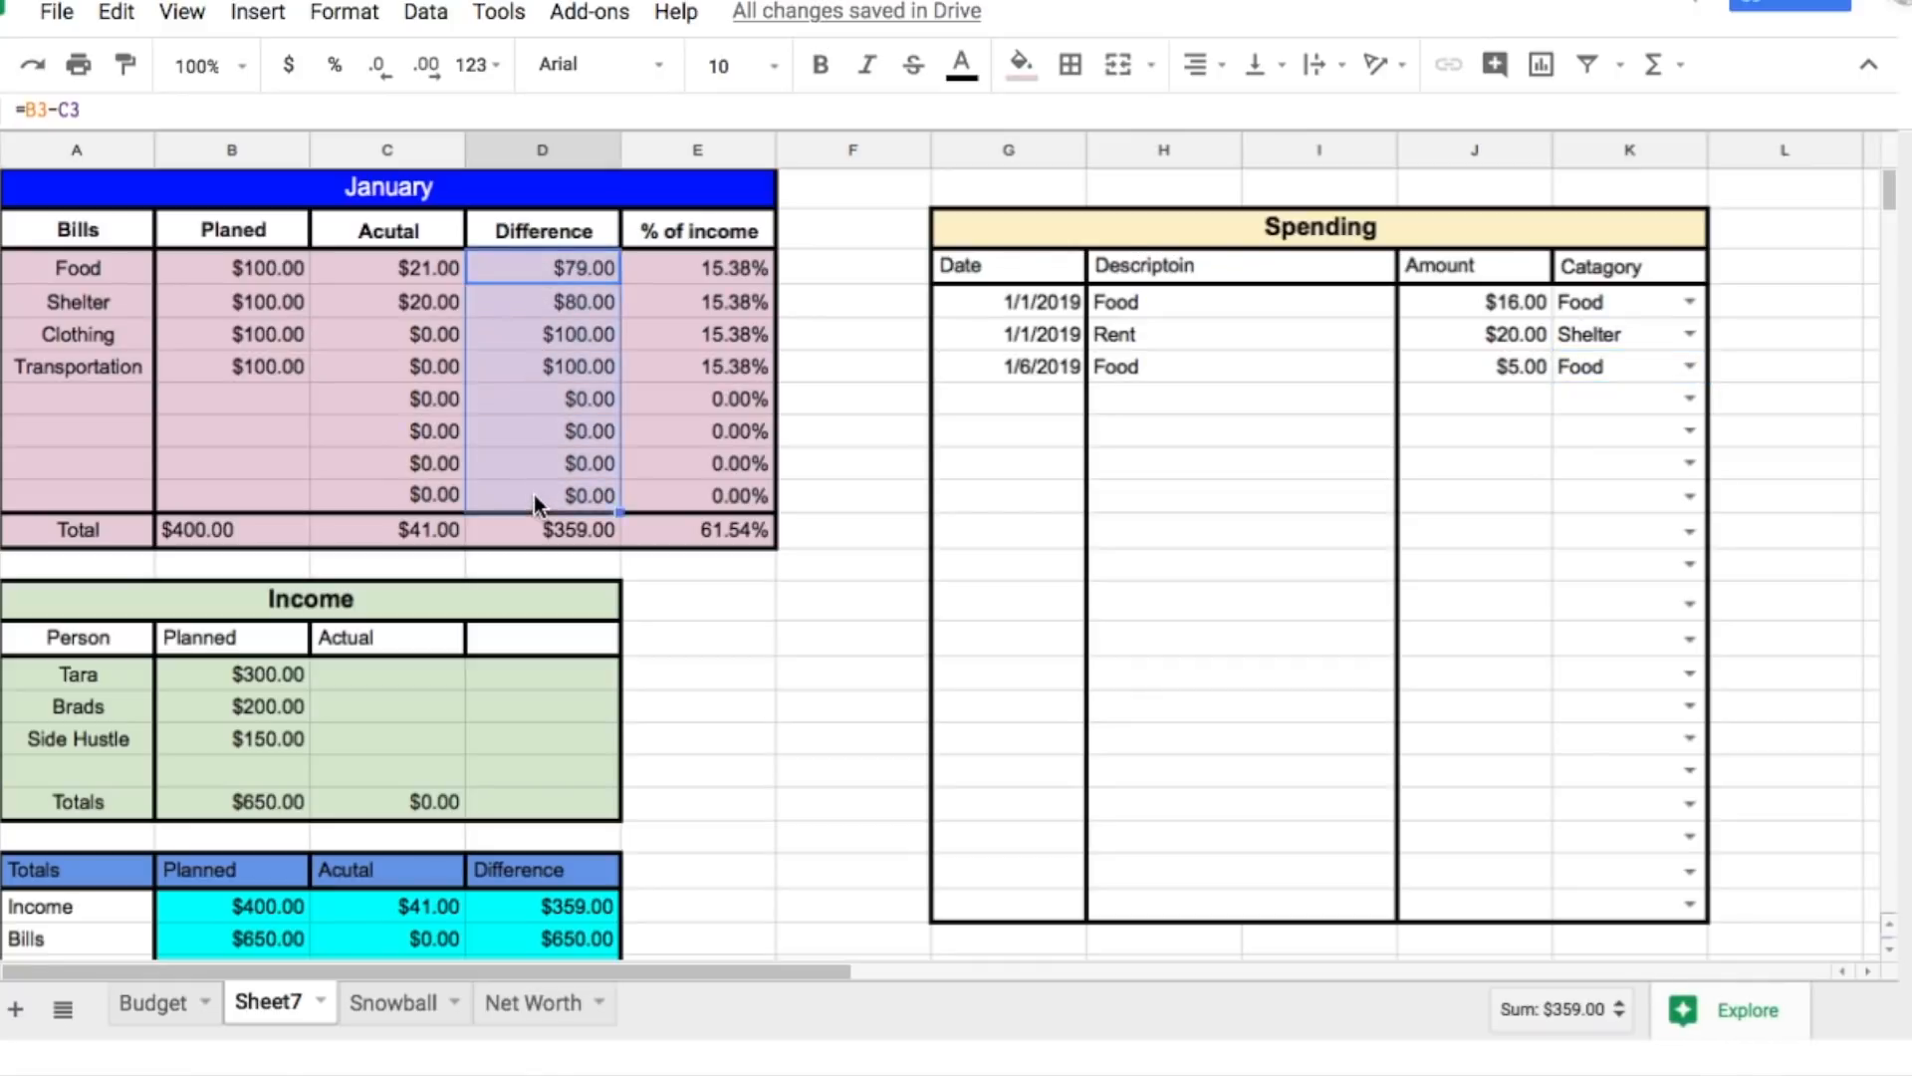
left_click(379, 26)
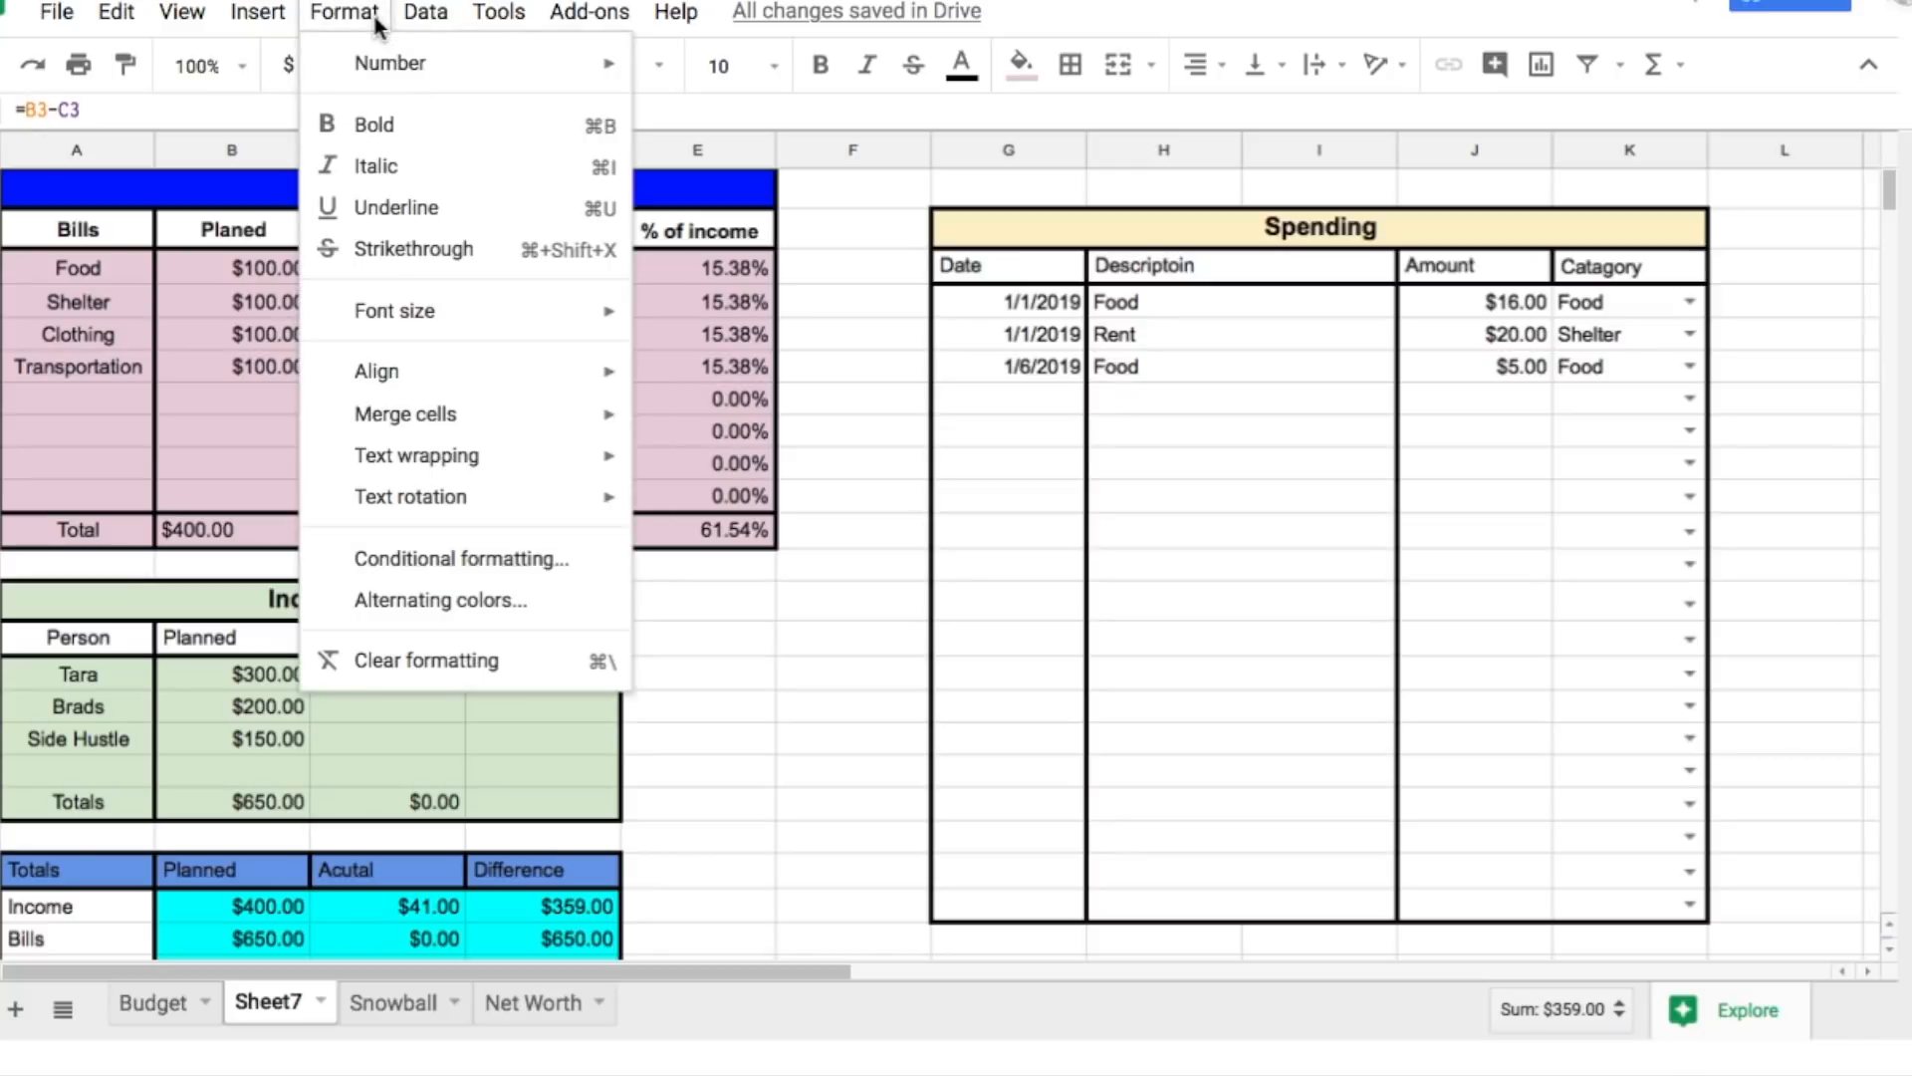
left_click(470, 566)
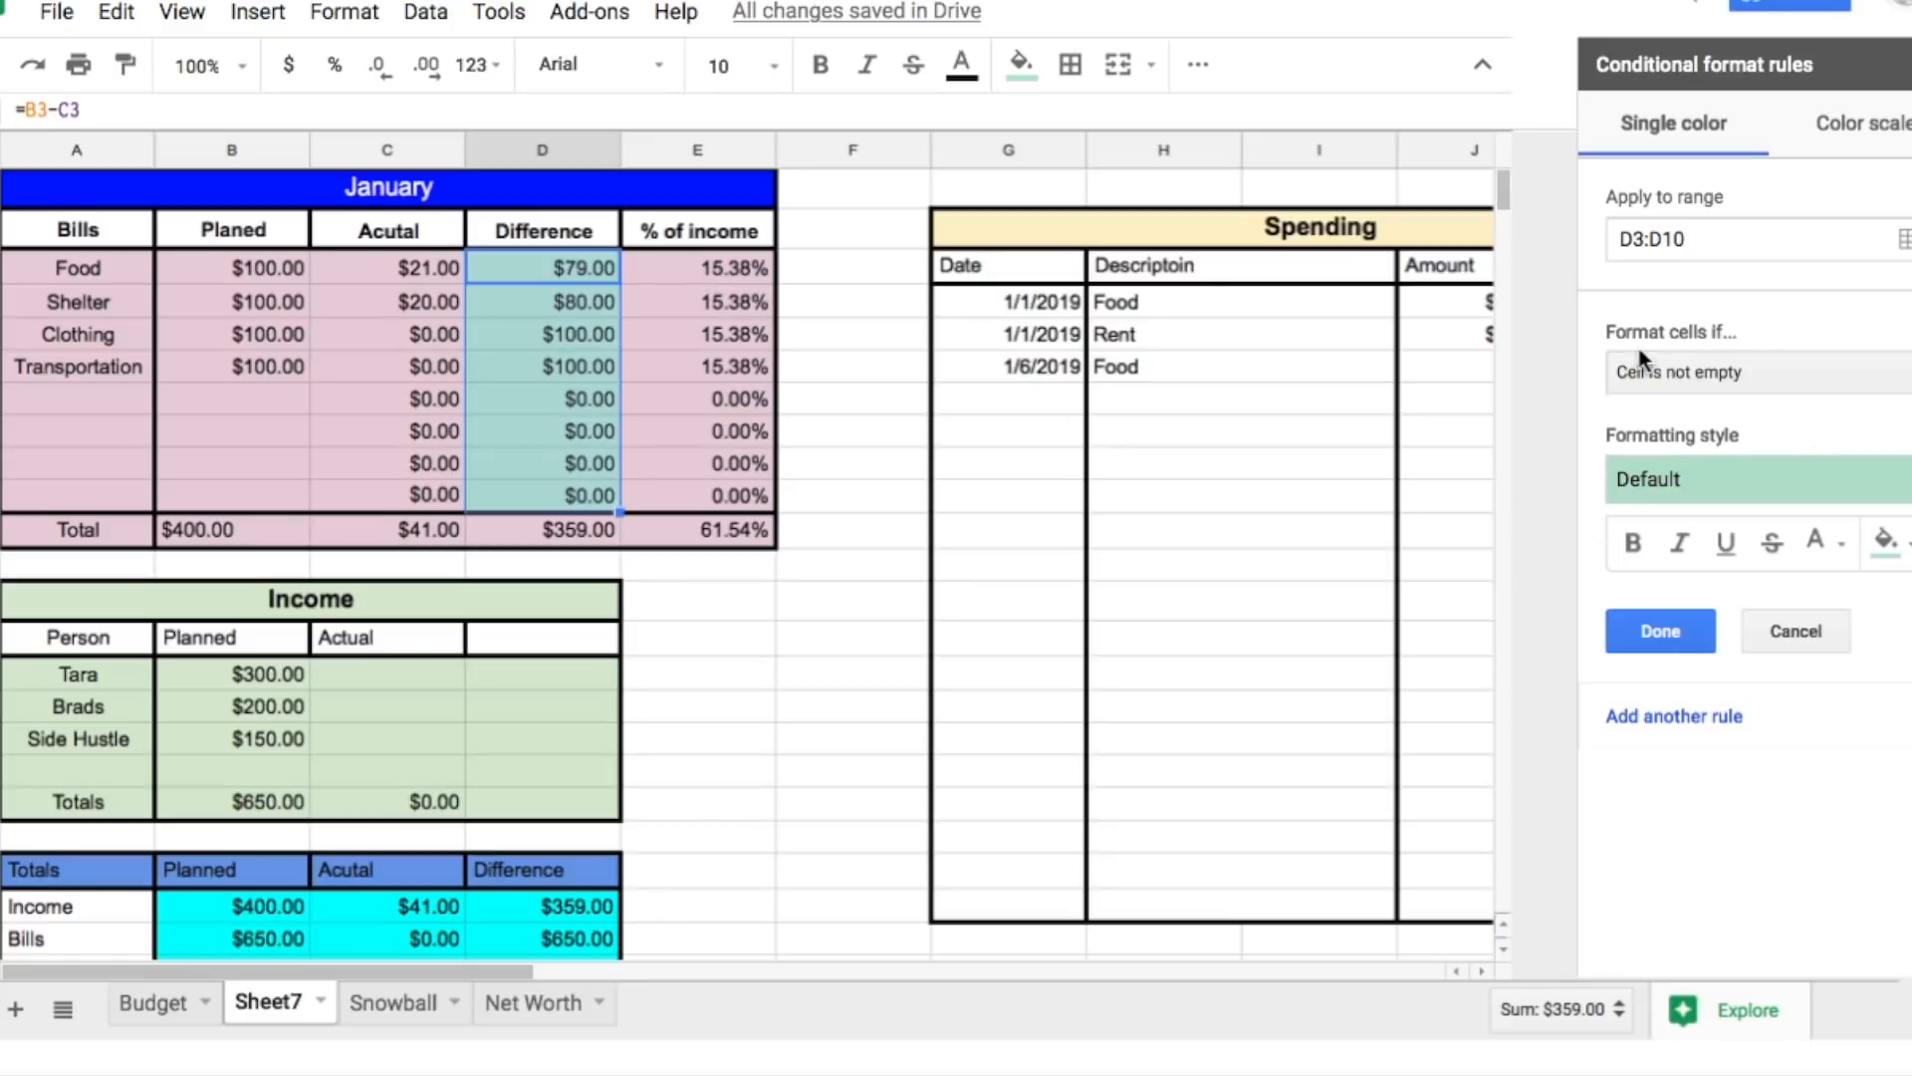
left_click(1731, 367)
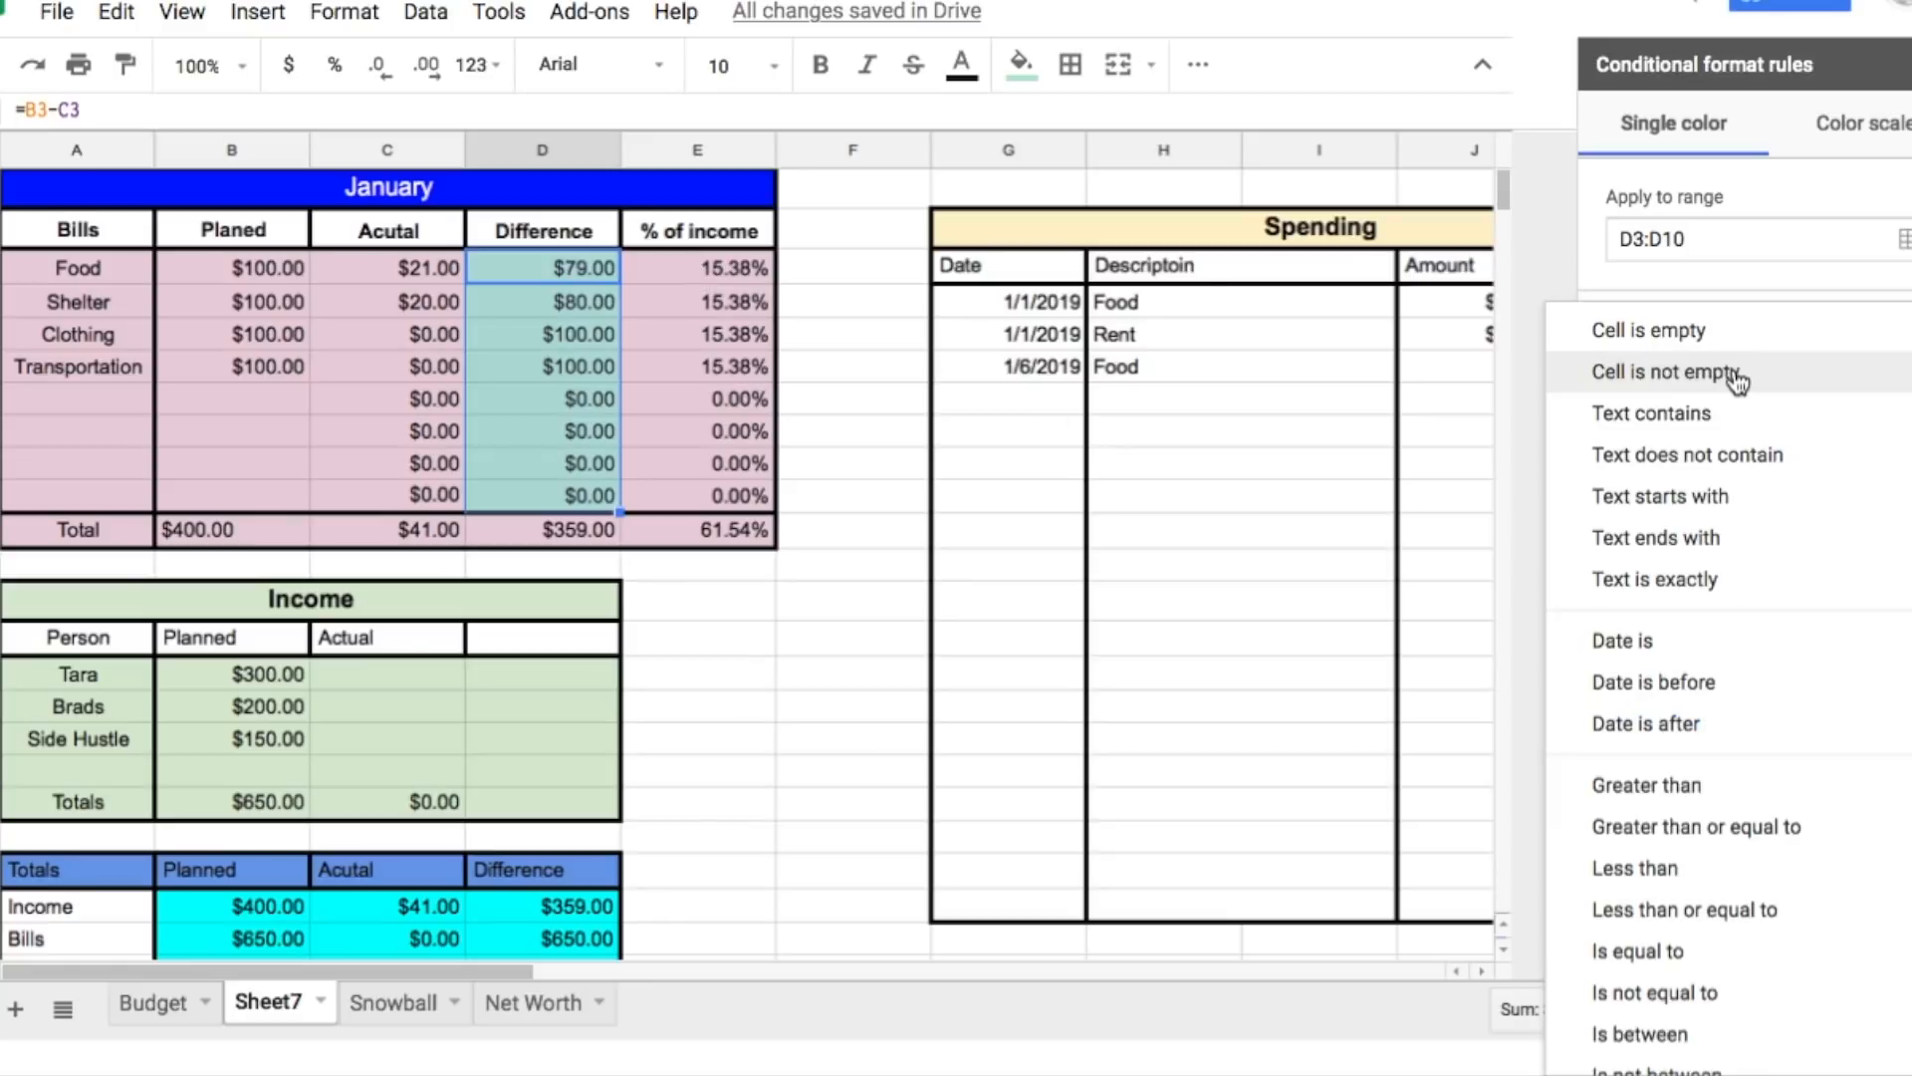
left_click(1745, 791)
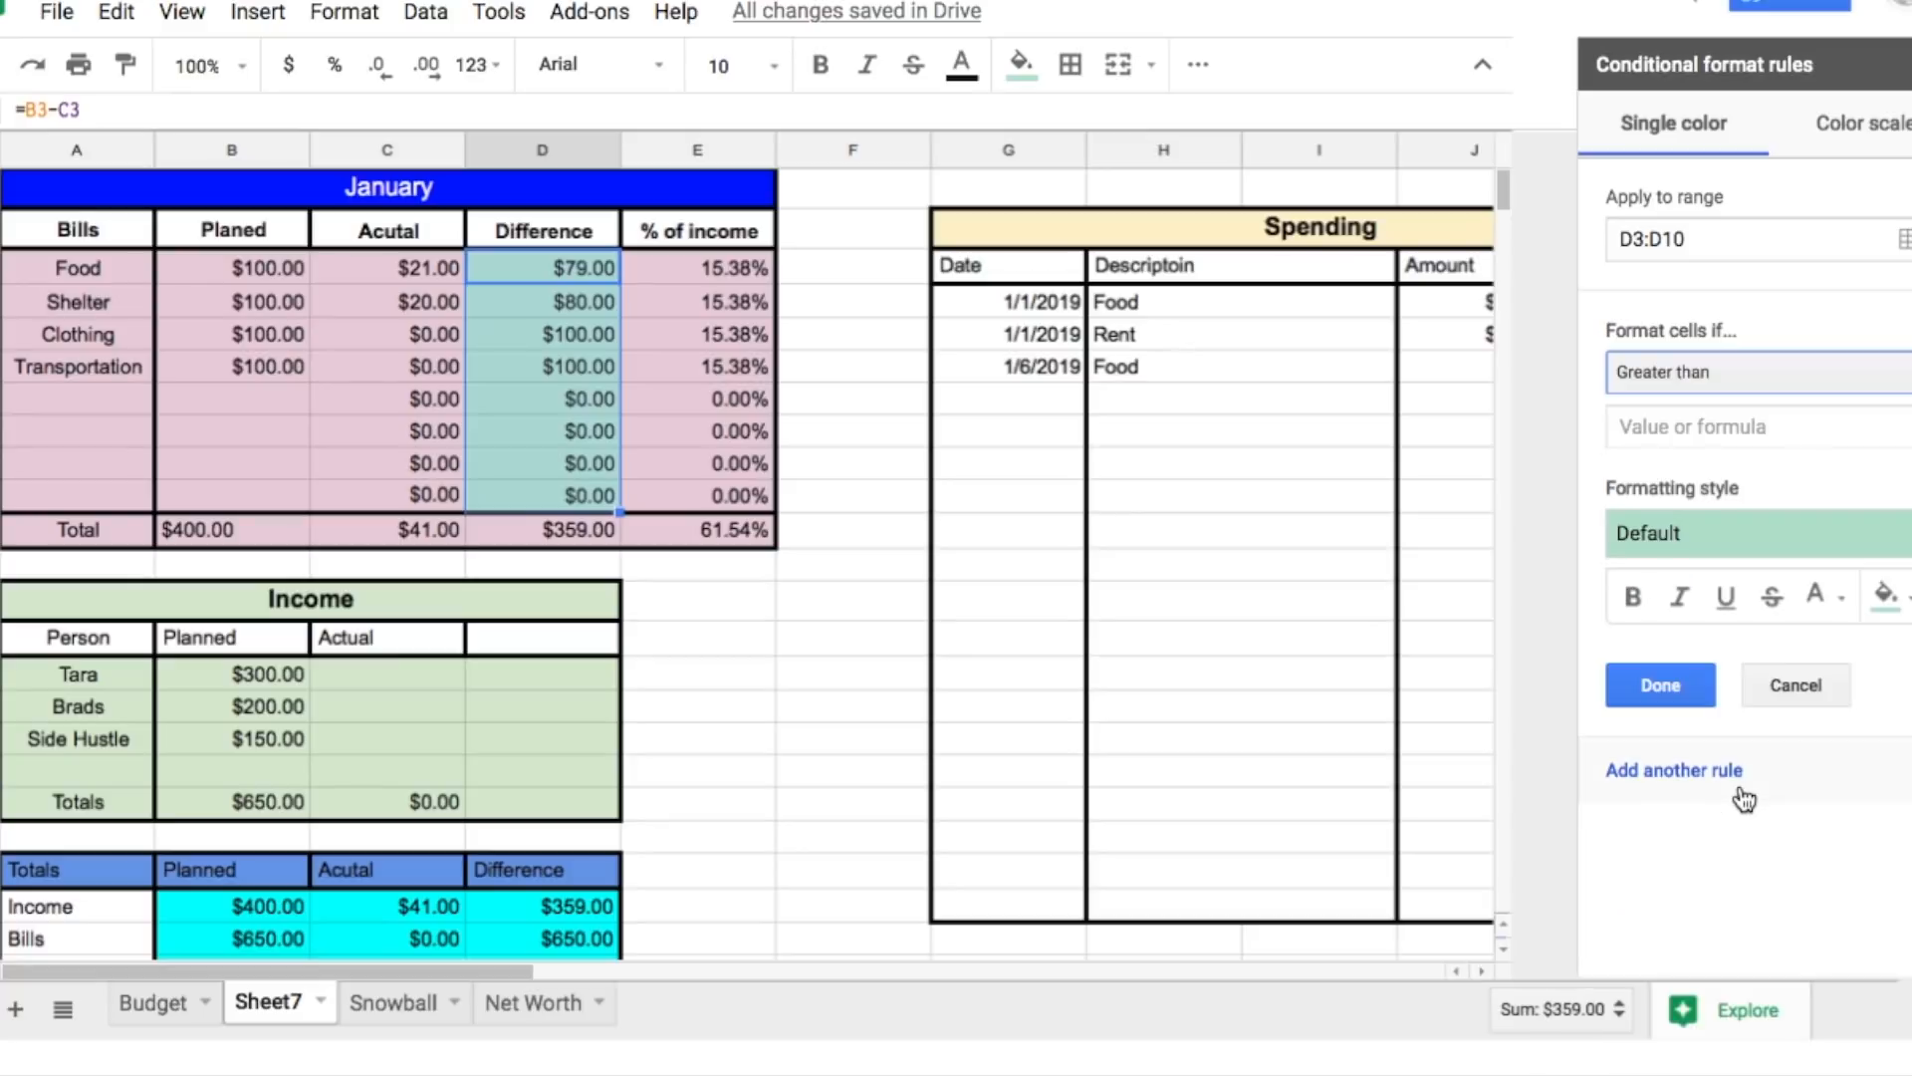
left_click(1699, 424)
type("0")
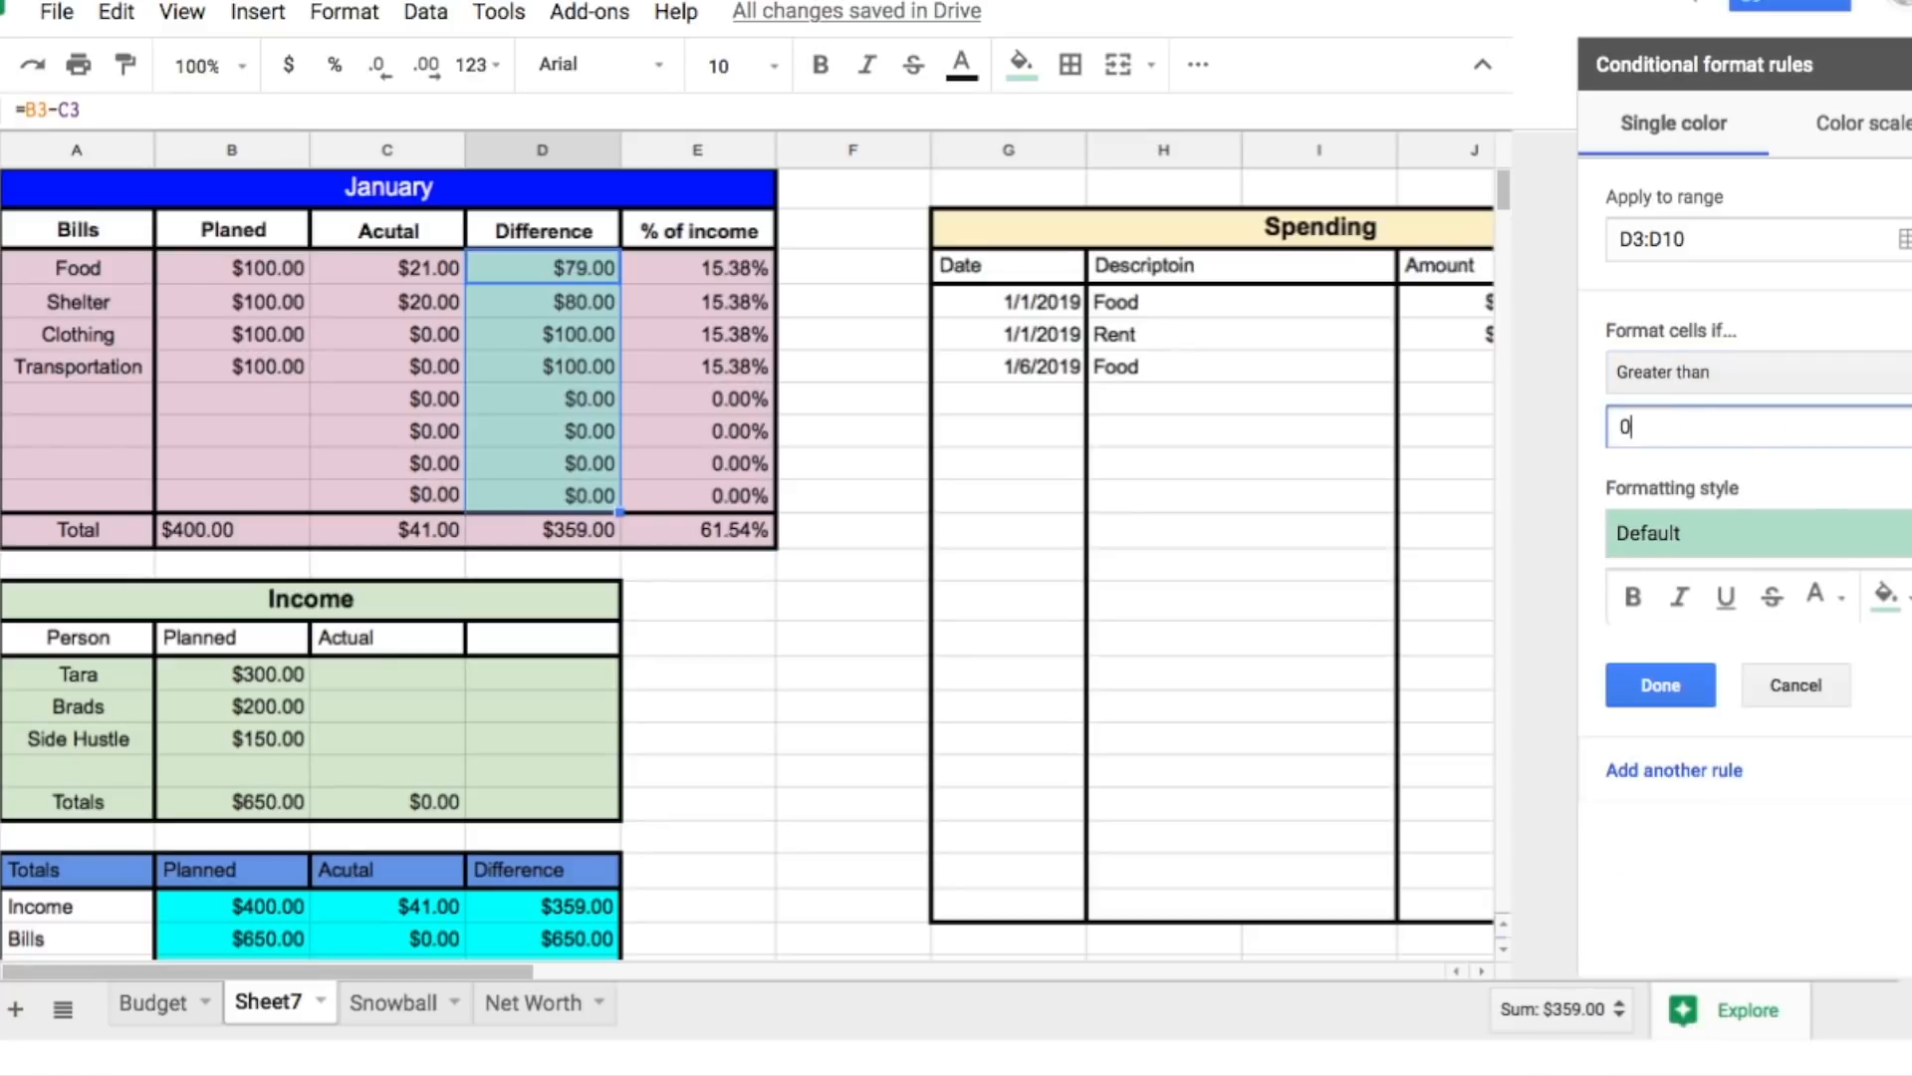
Step: Give the greater-than-0 rule a bright green fill and save it
left_click(1783, 531)
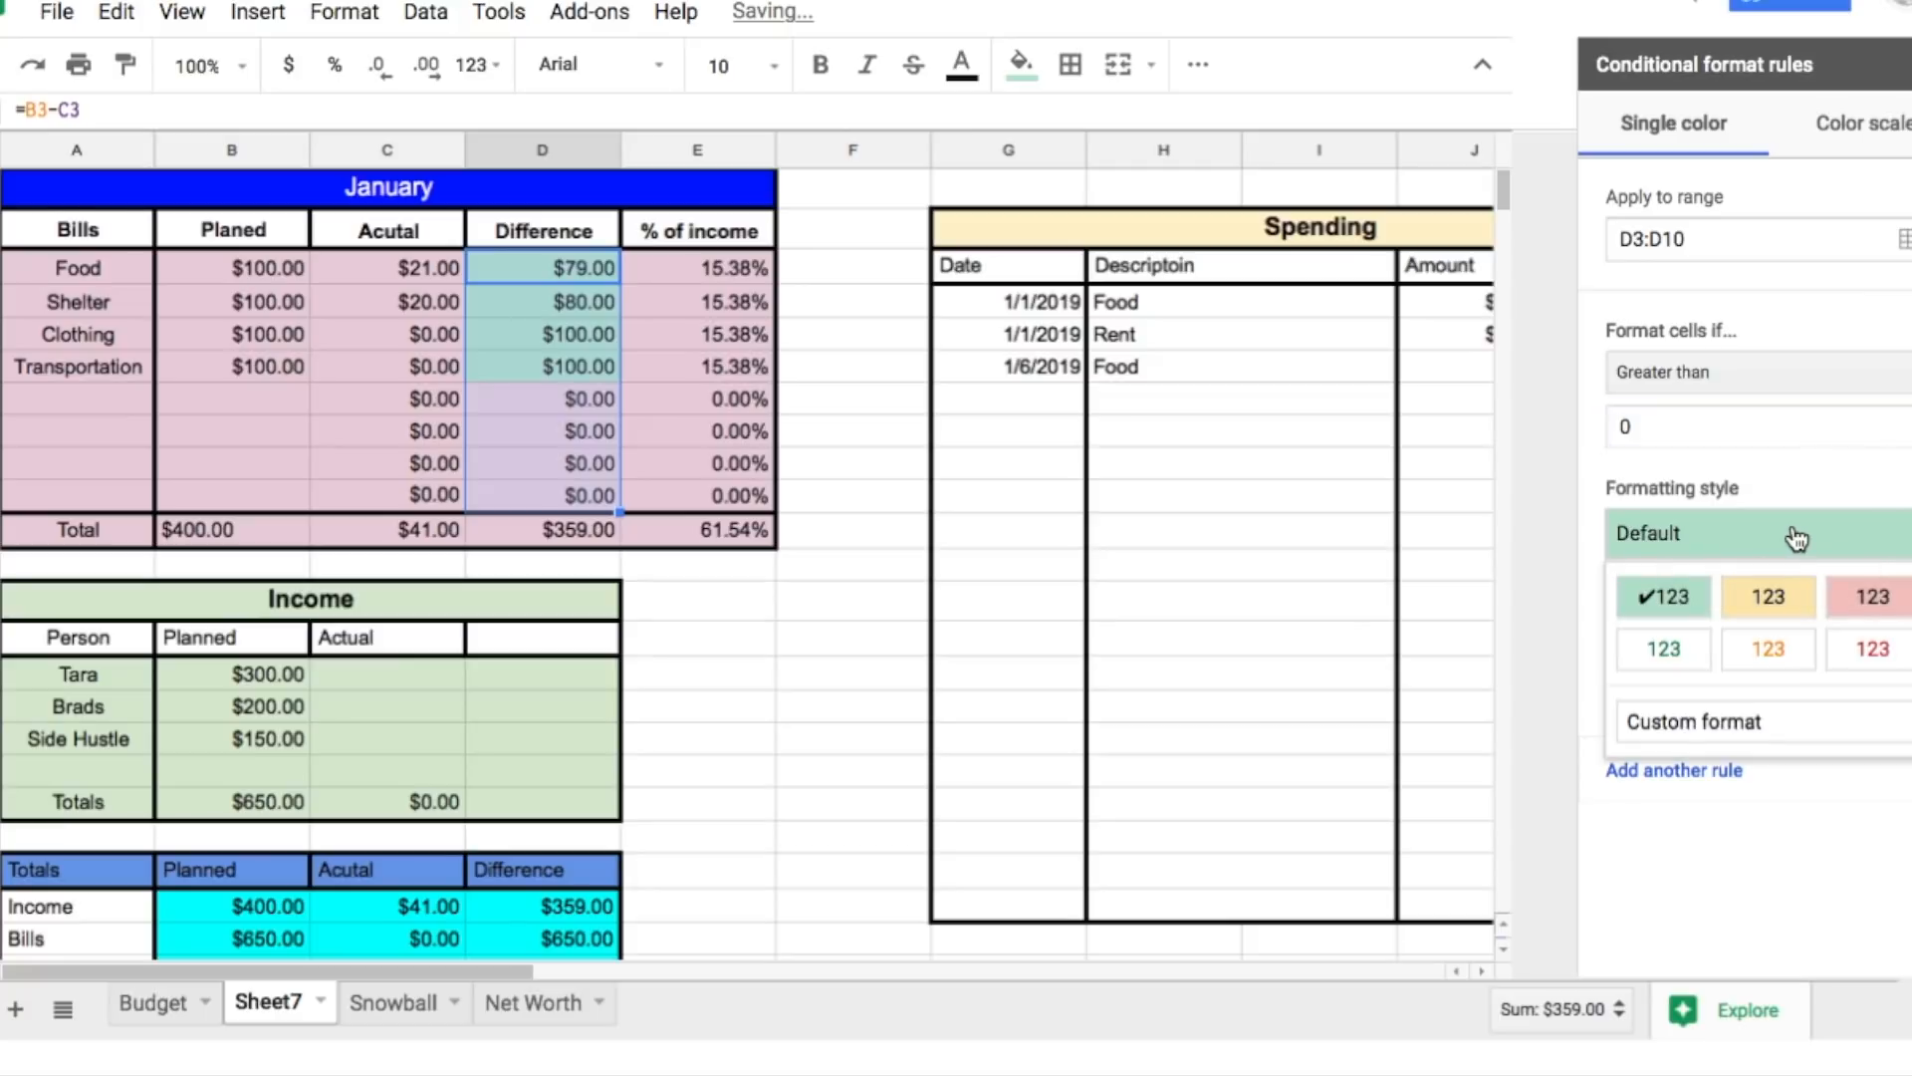
left_click(1787, 531)
left_click(1884, 593)
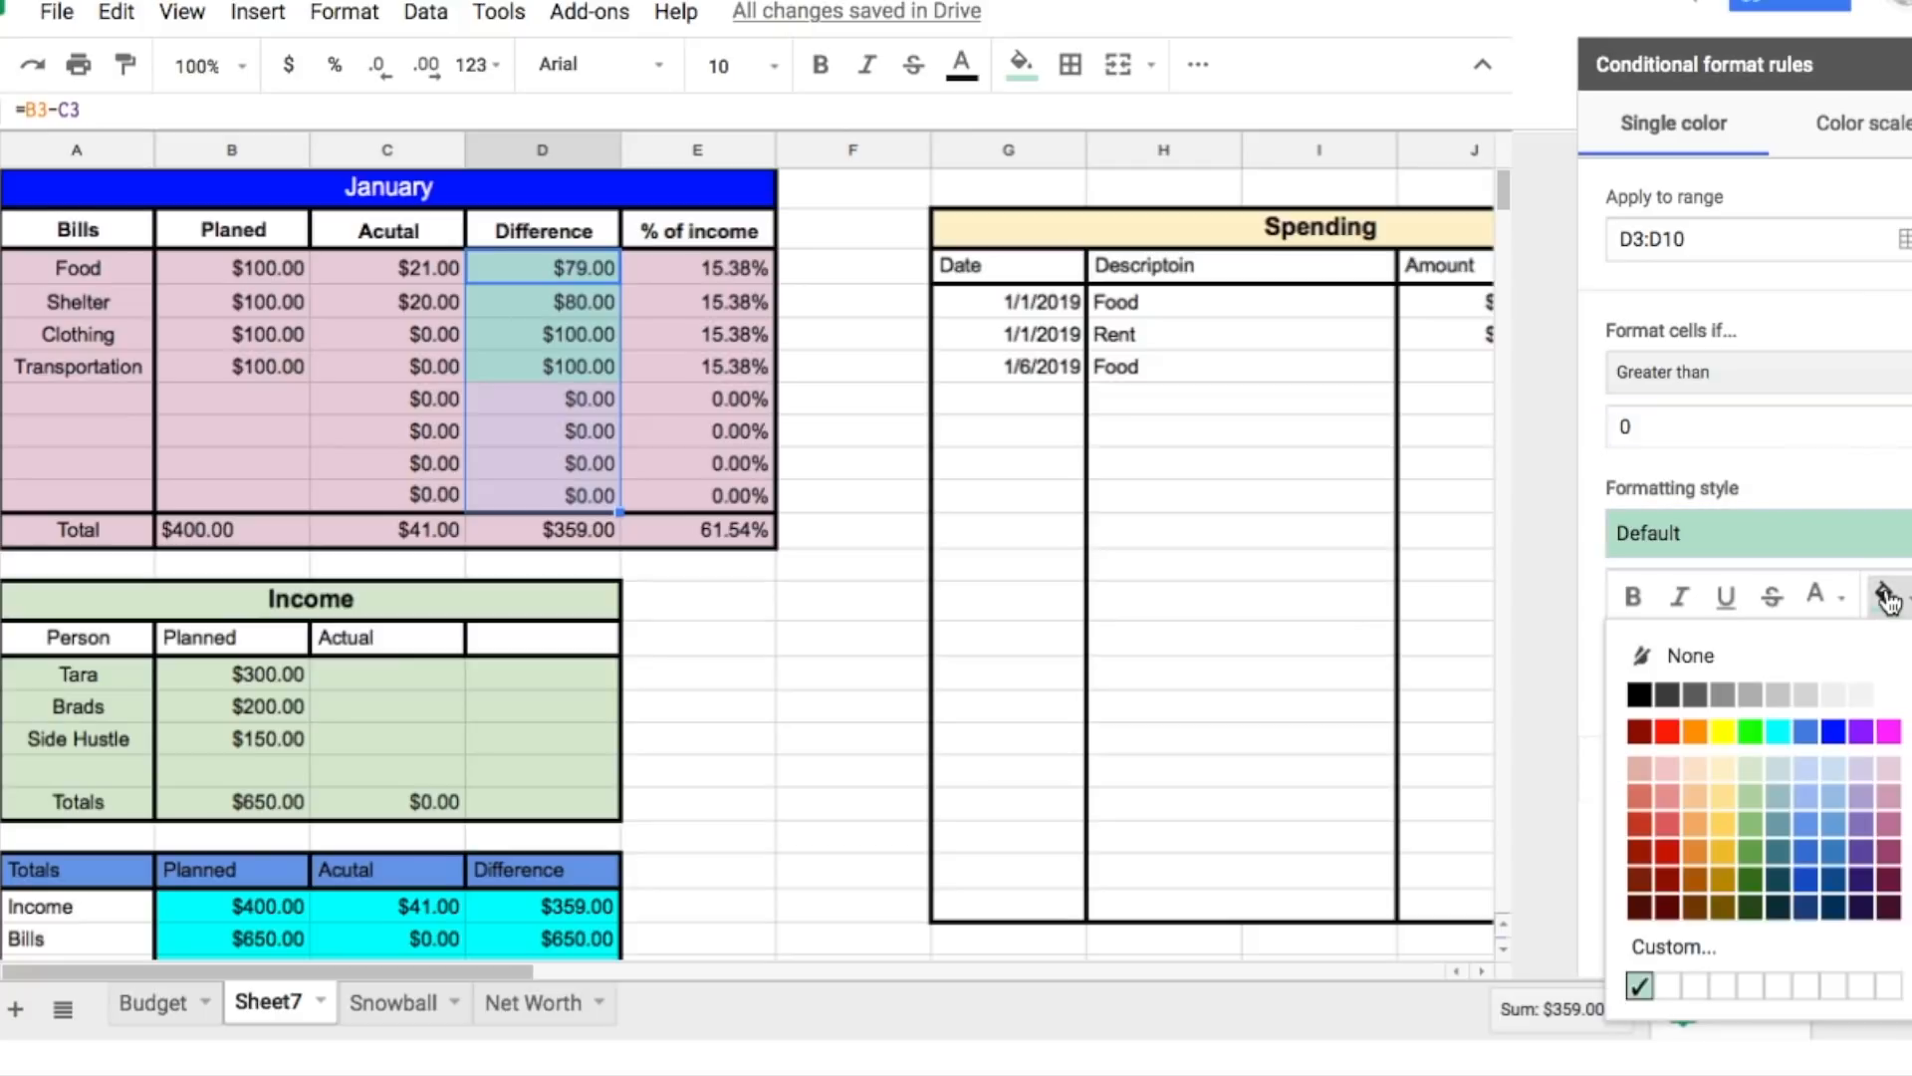
left_click(1751, 733)
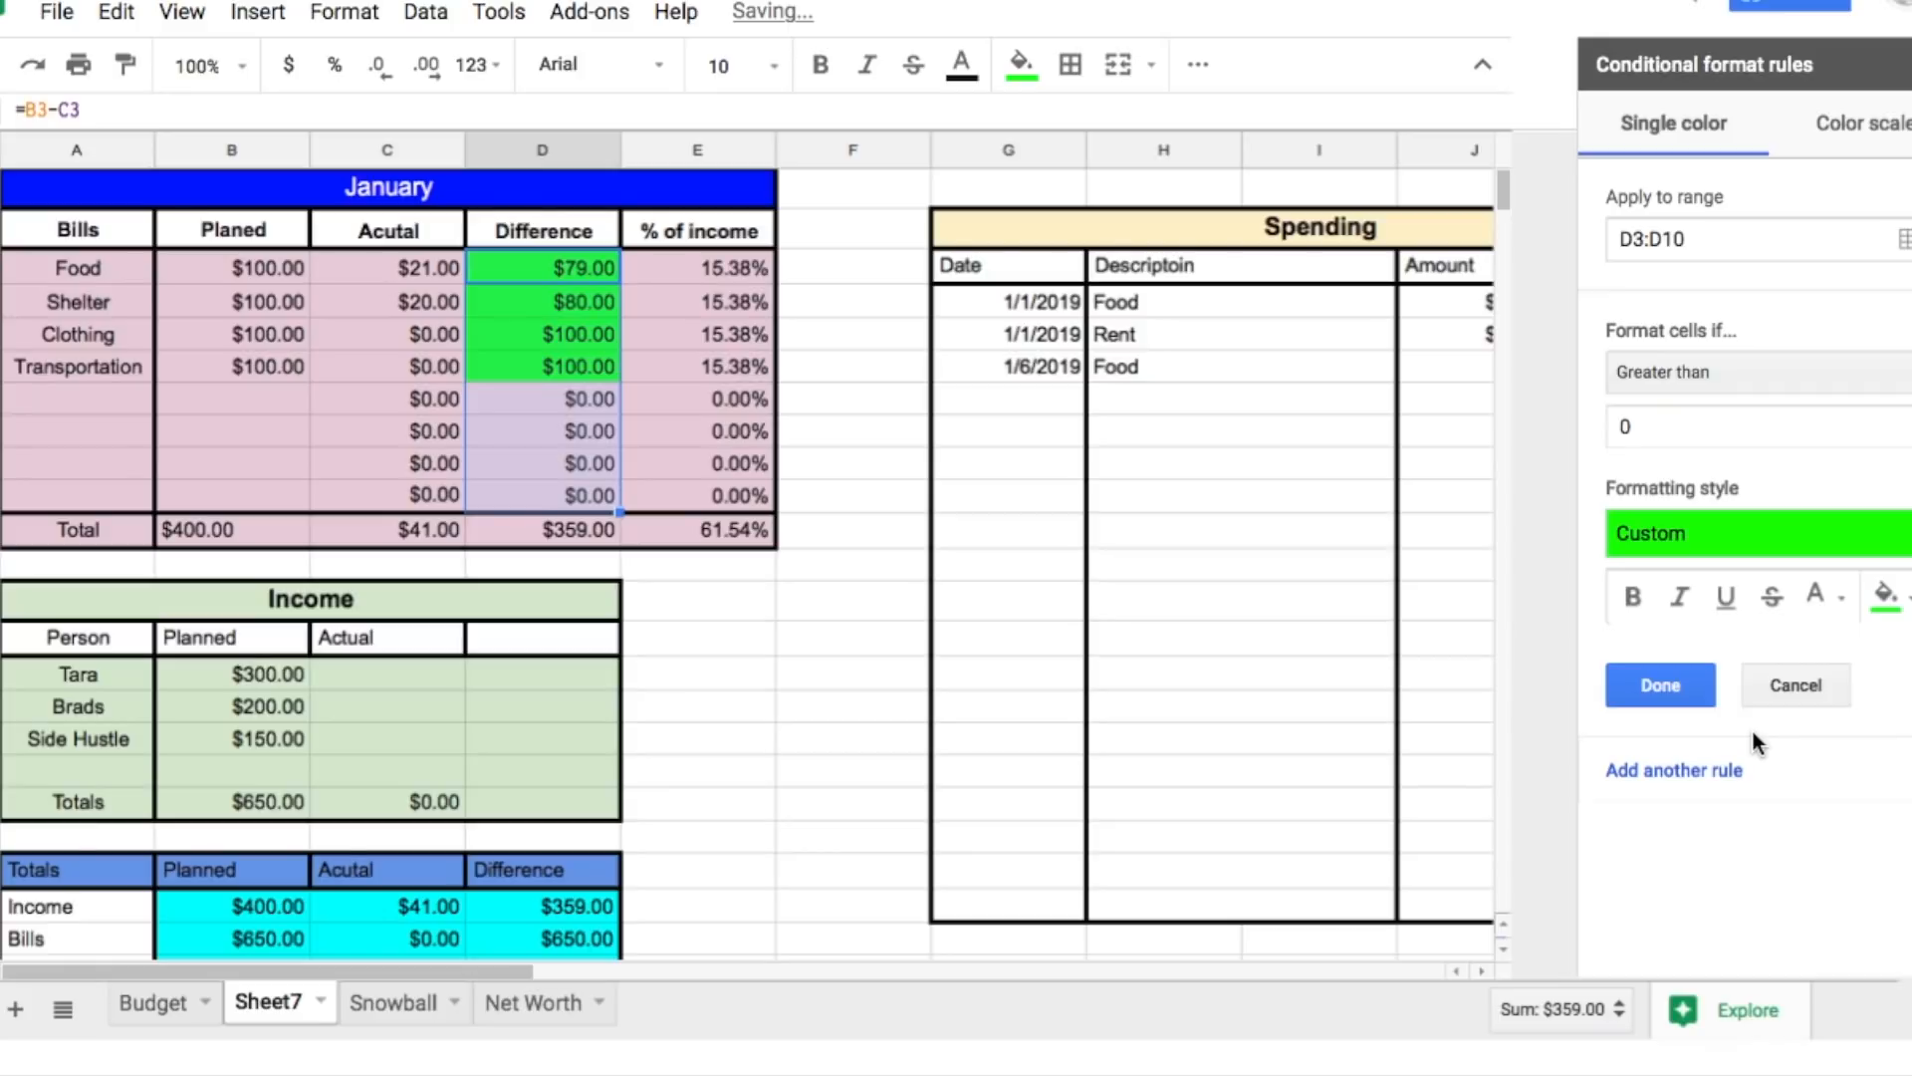
left_click(1698, 686)
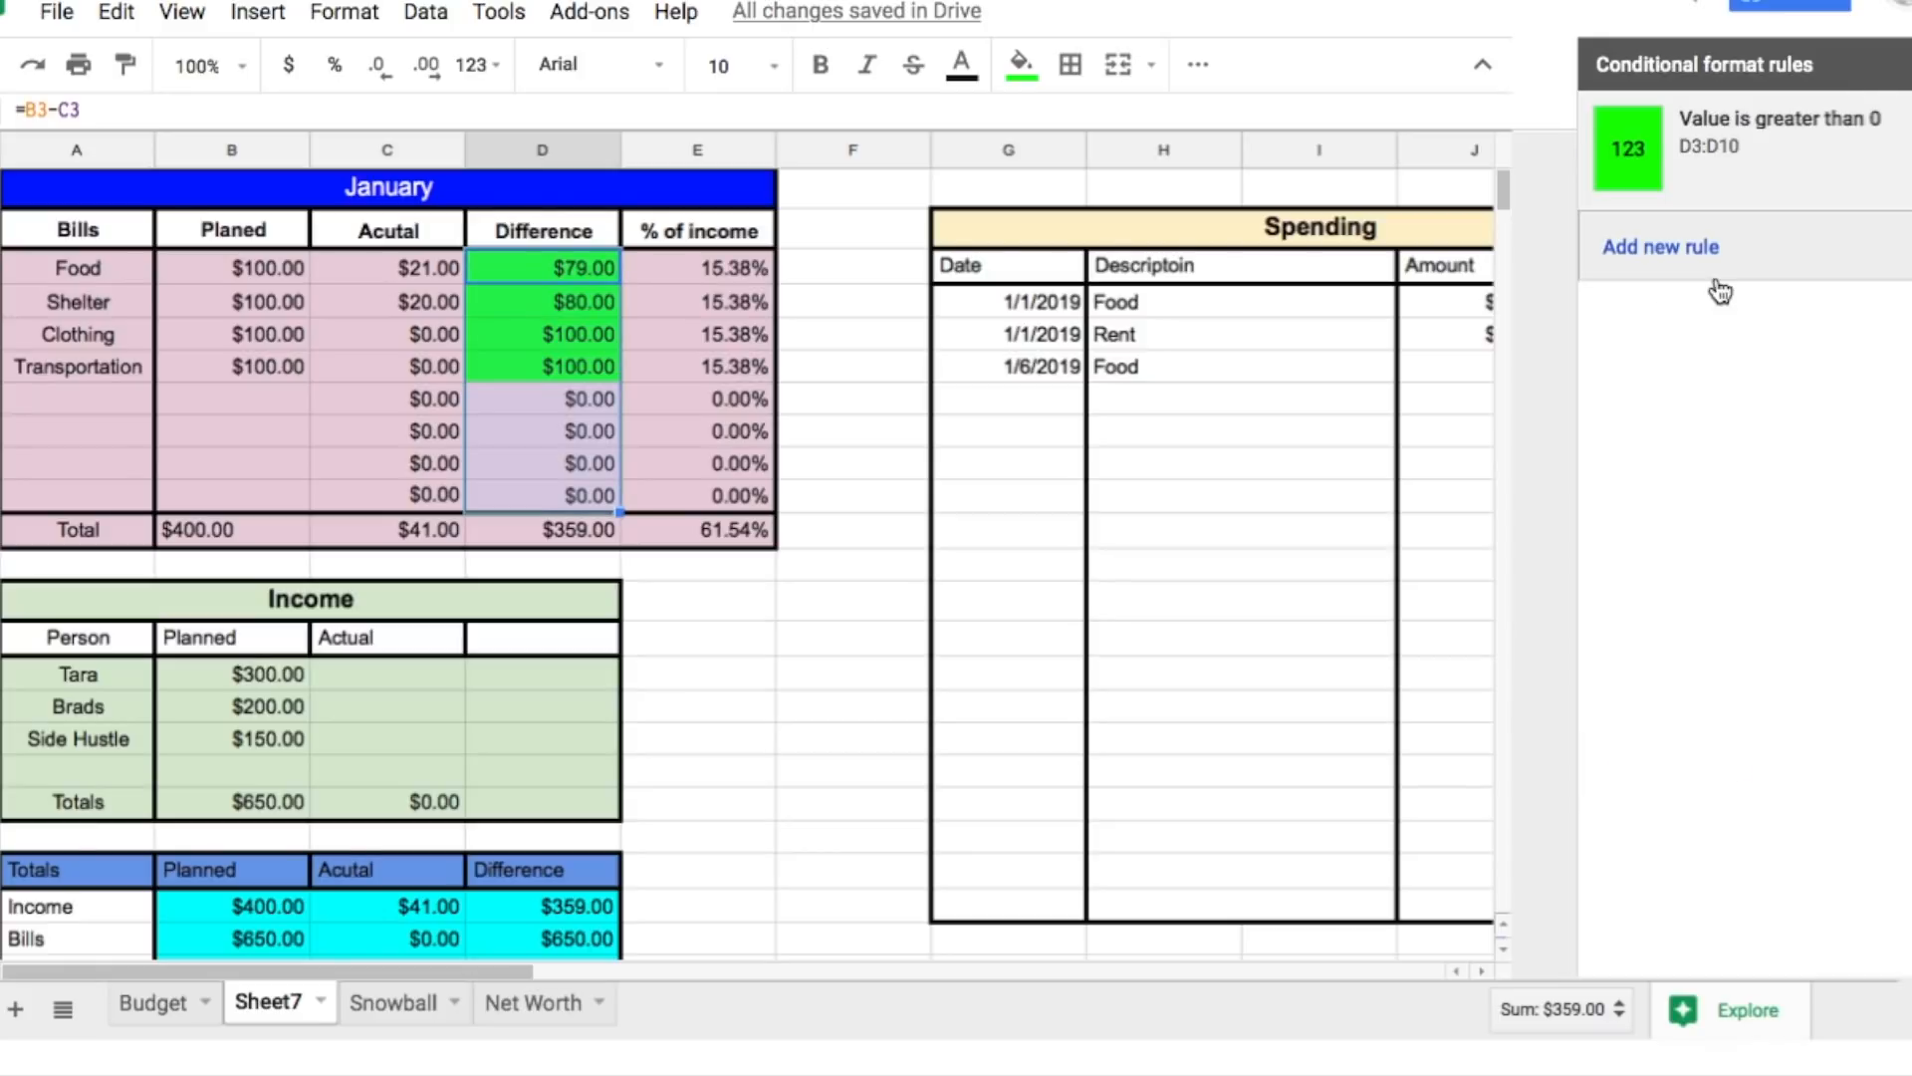
Step: Add a second conditional format rule to D3:D10 that fills values less than 0 with bright red
left_click(1708, 249)
left_click(1727, 379)
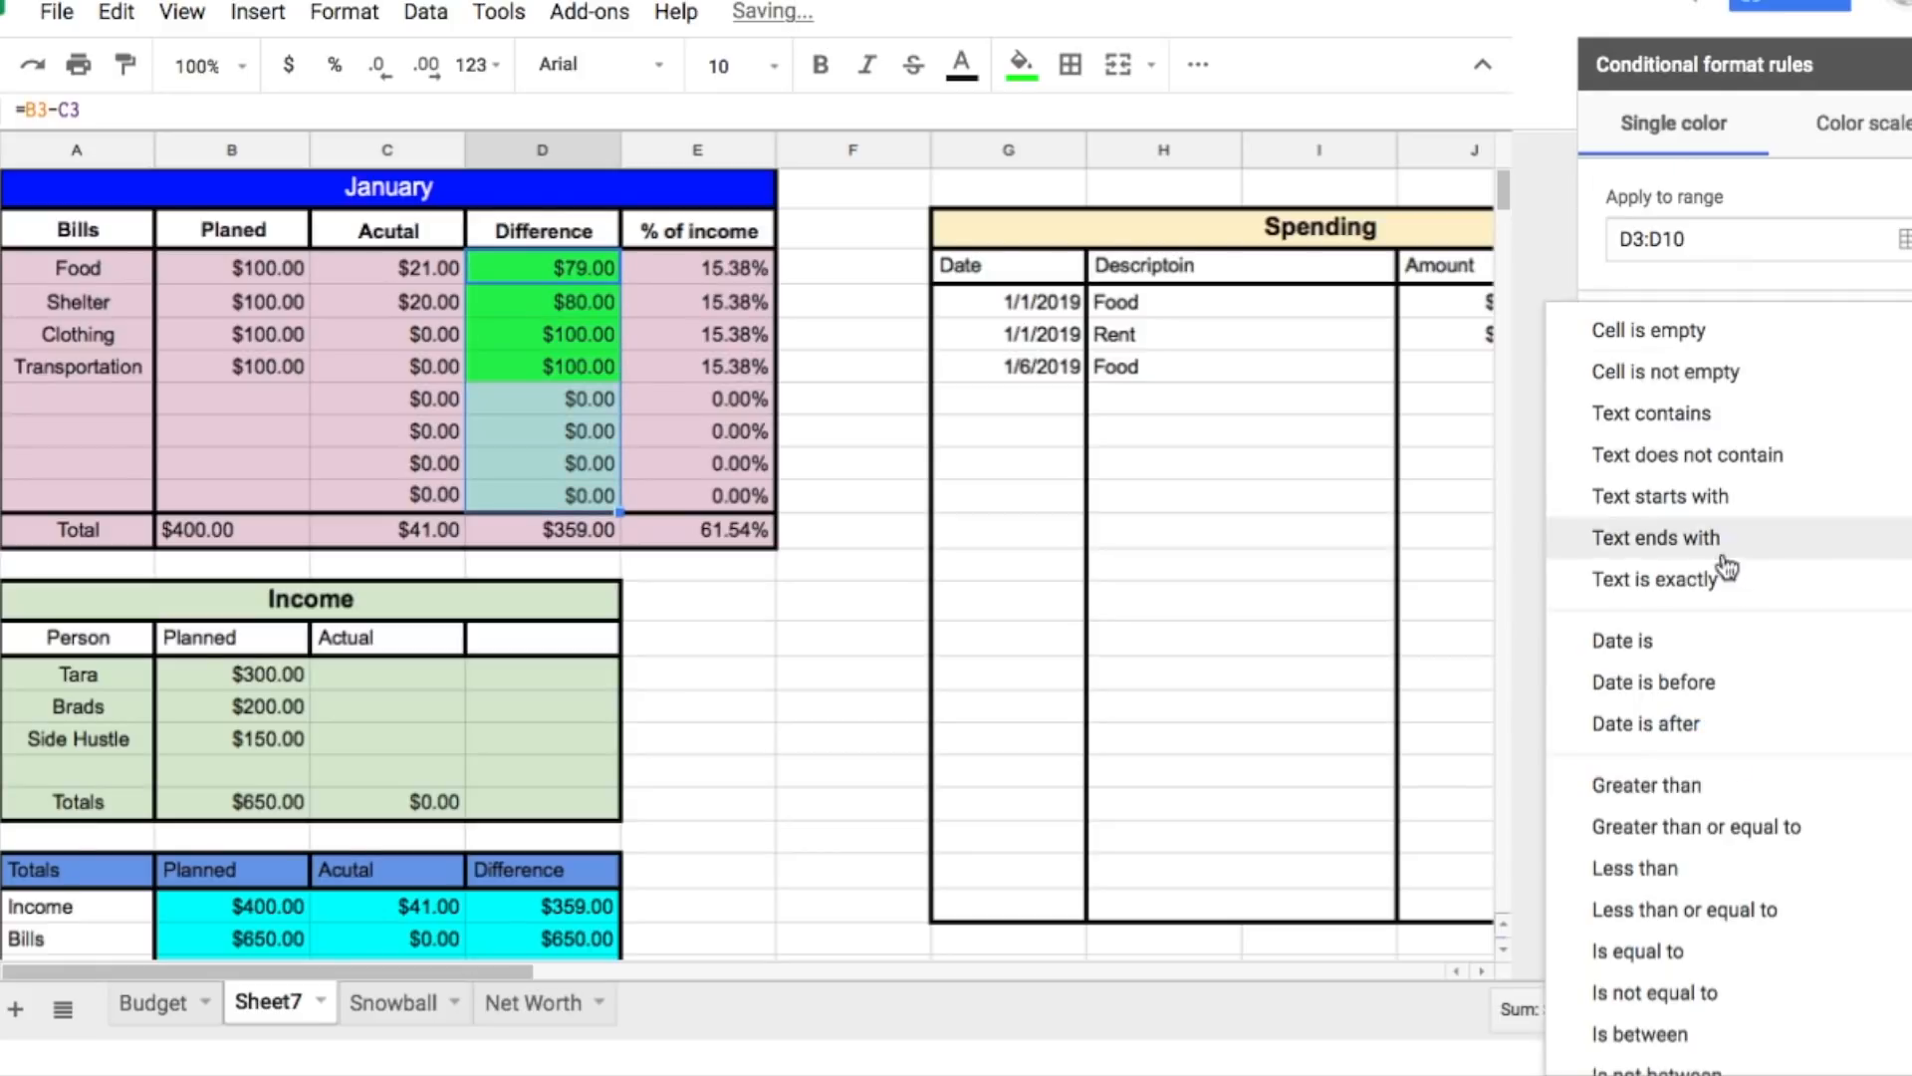
left_click(1703, 877)
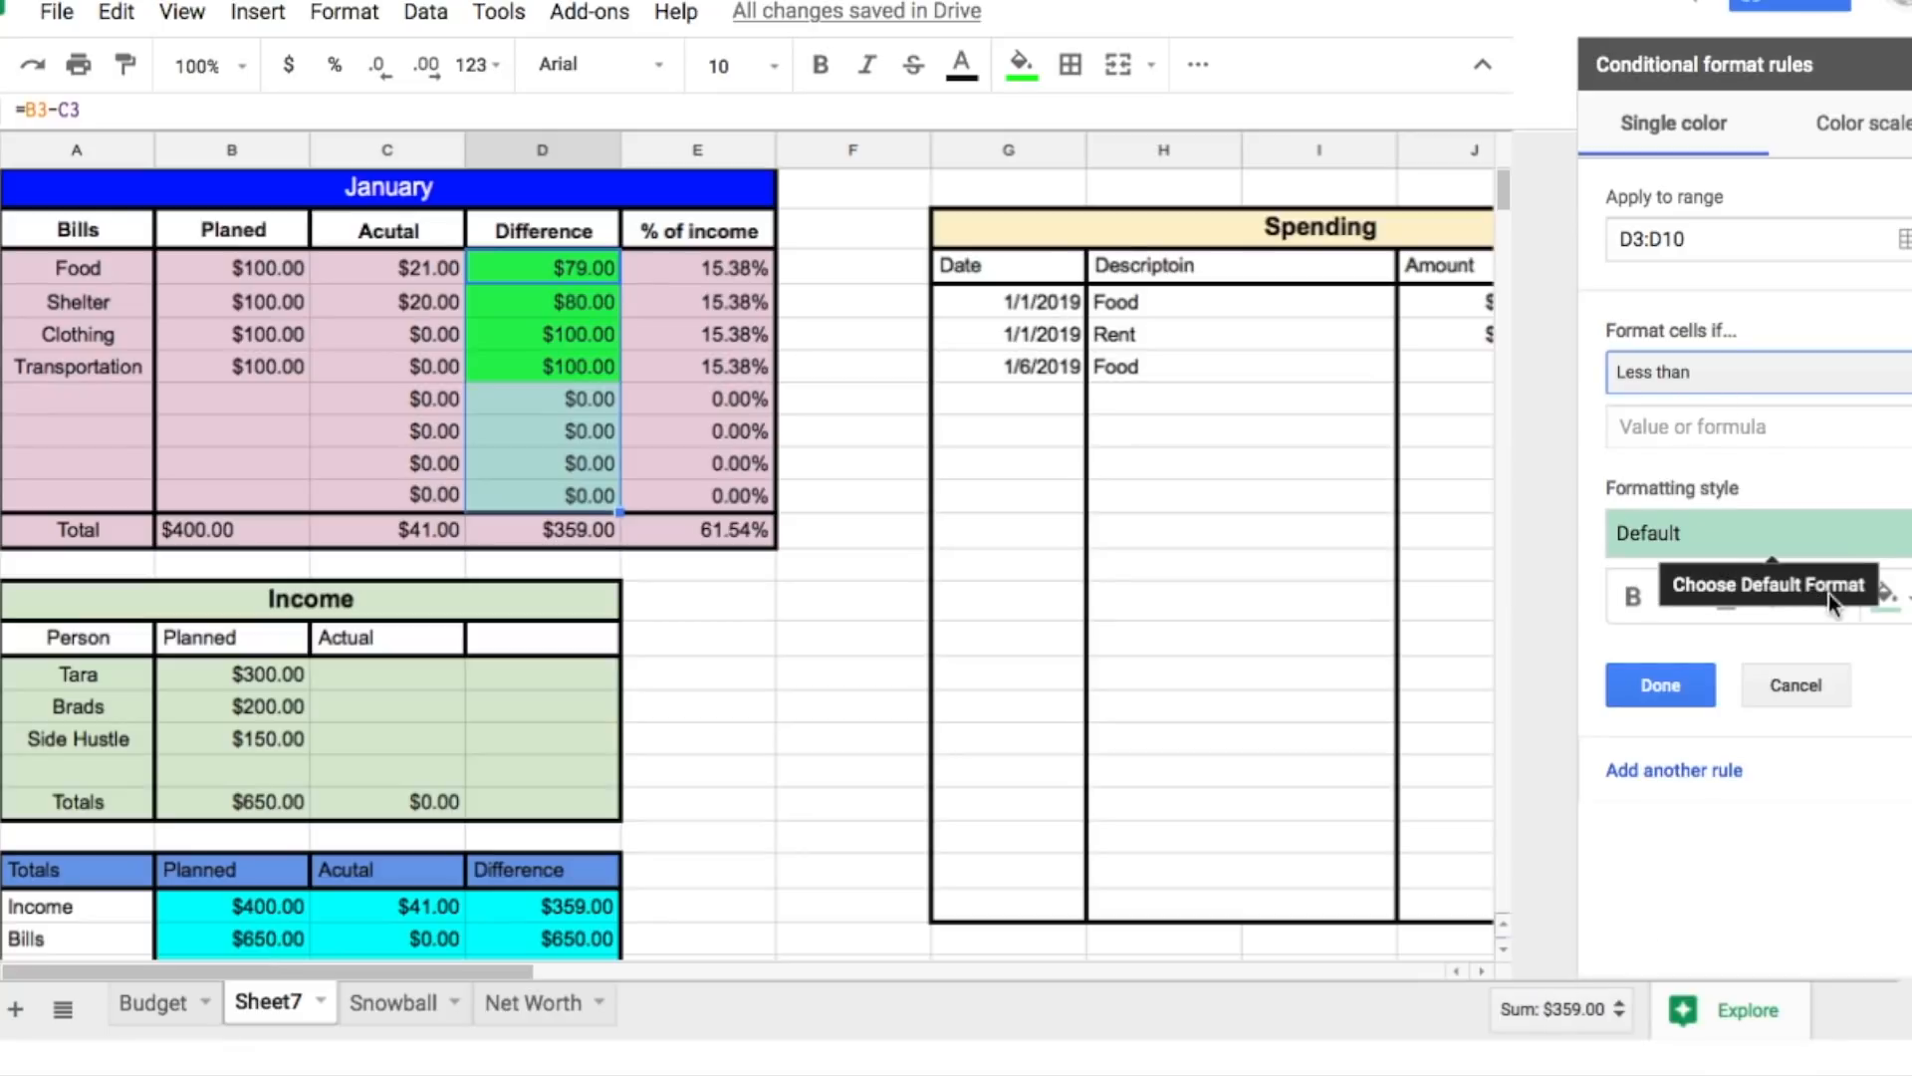
left_click(1885, 595)
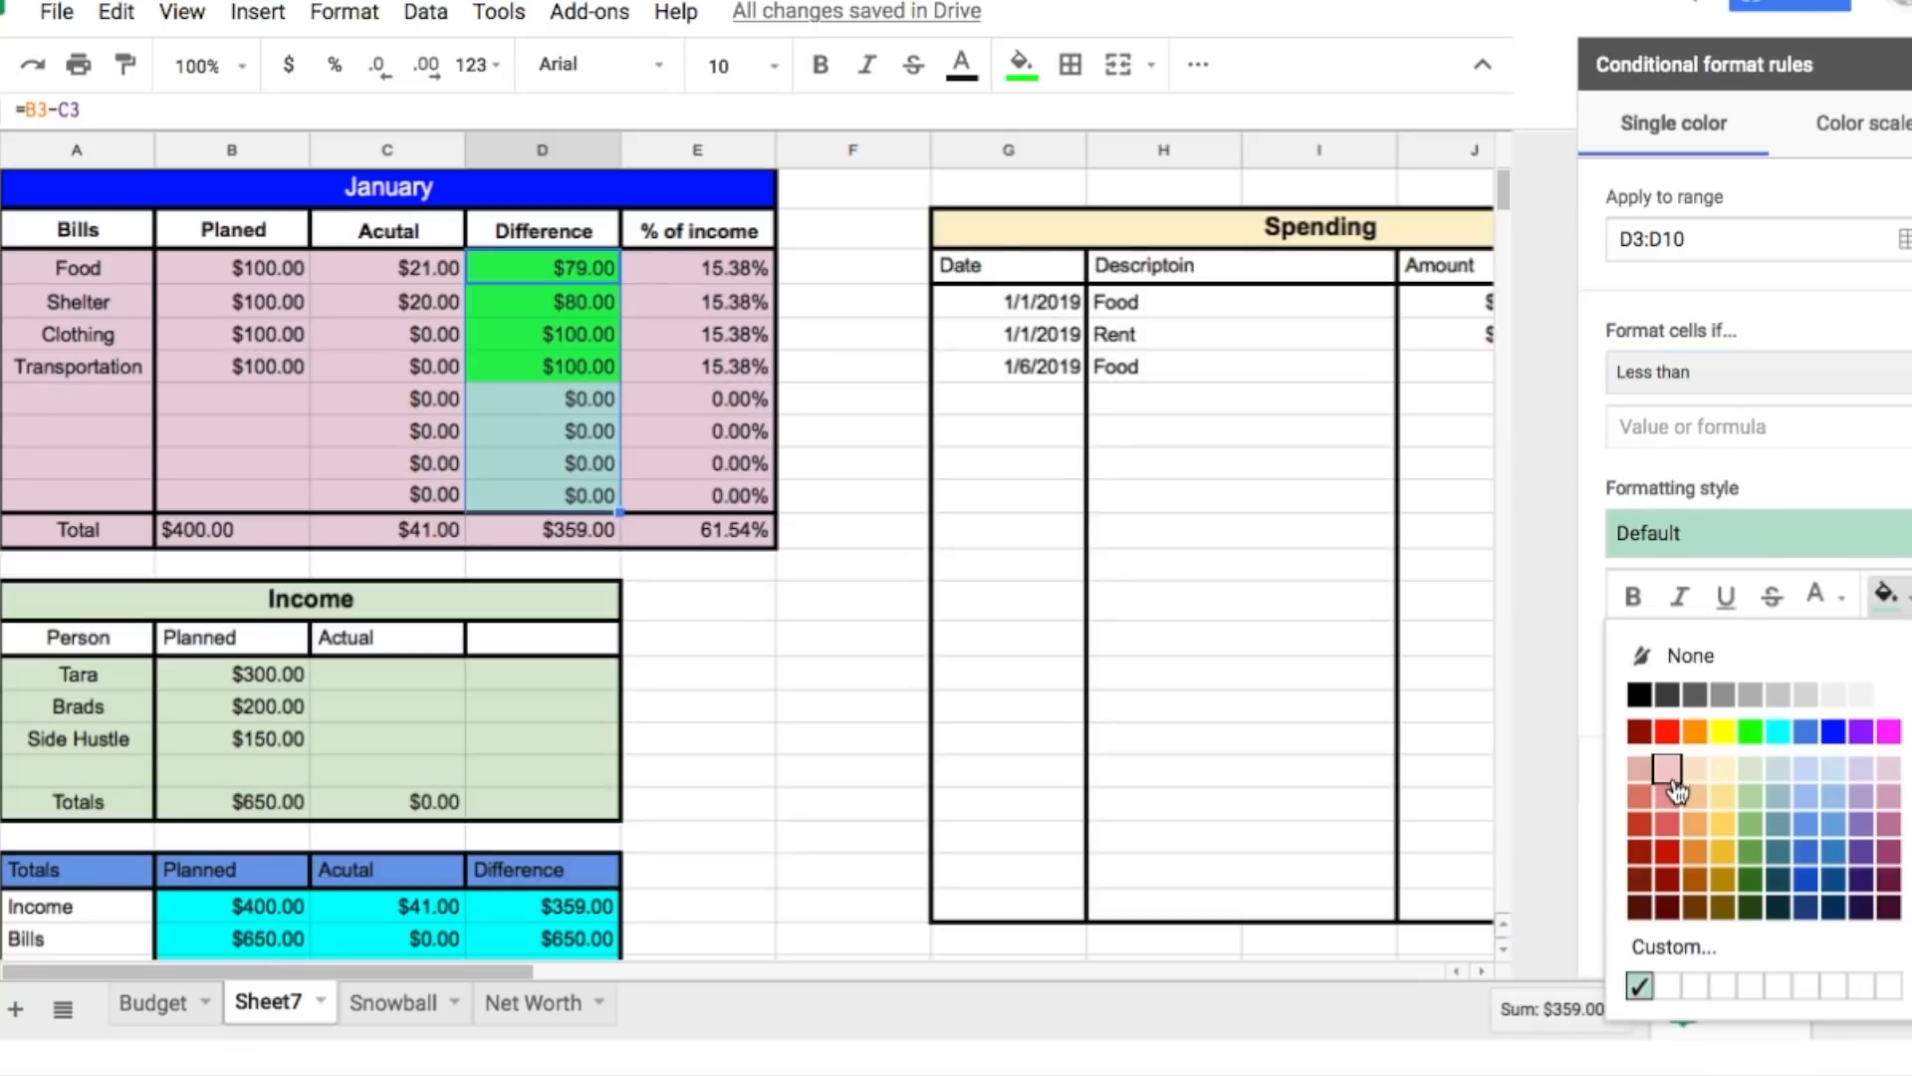
left_click(1668, 733)
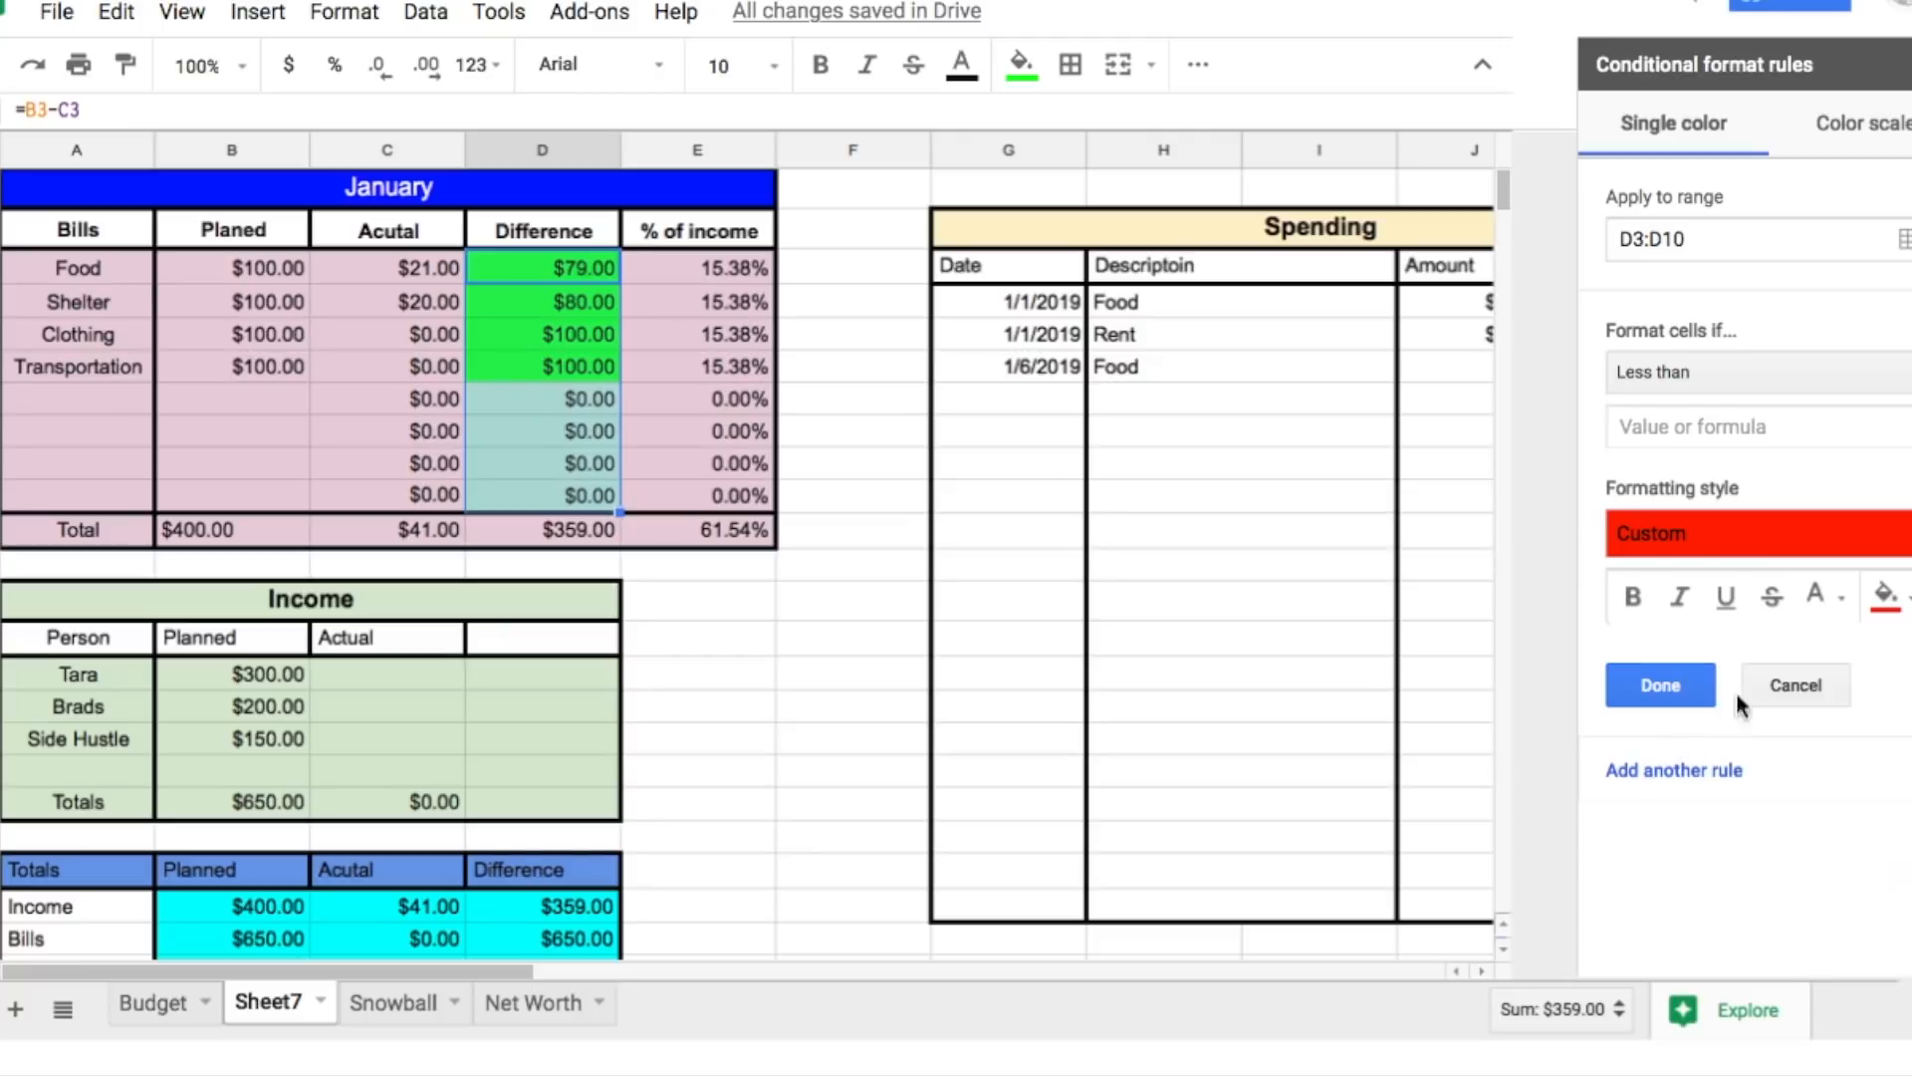
left_click(1673, 685)
left_click(1698, 423)
type("0")
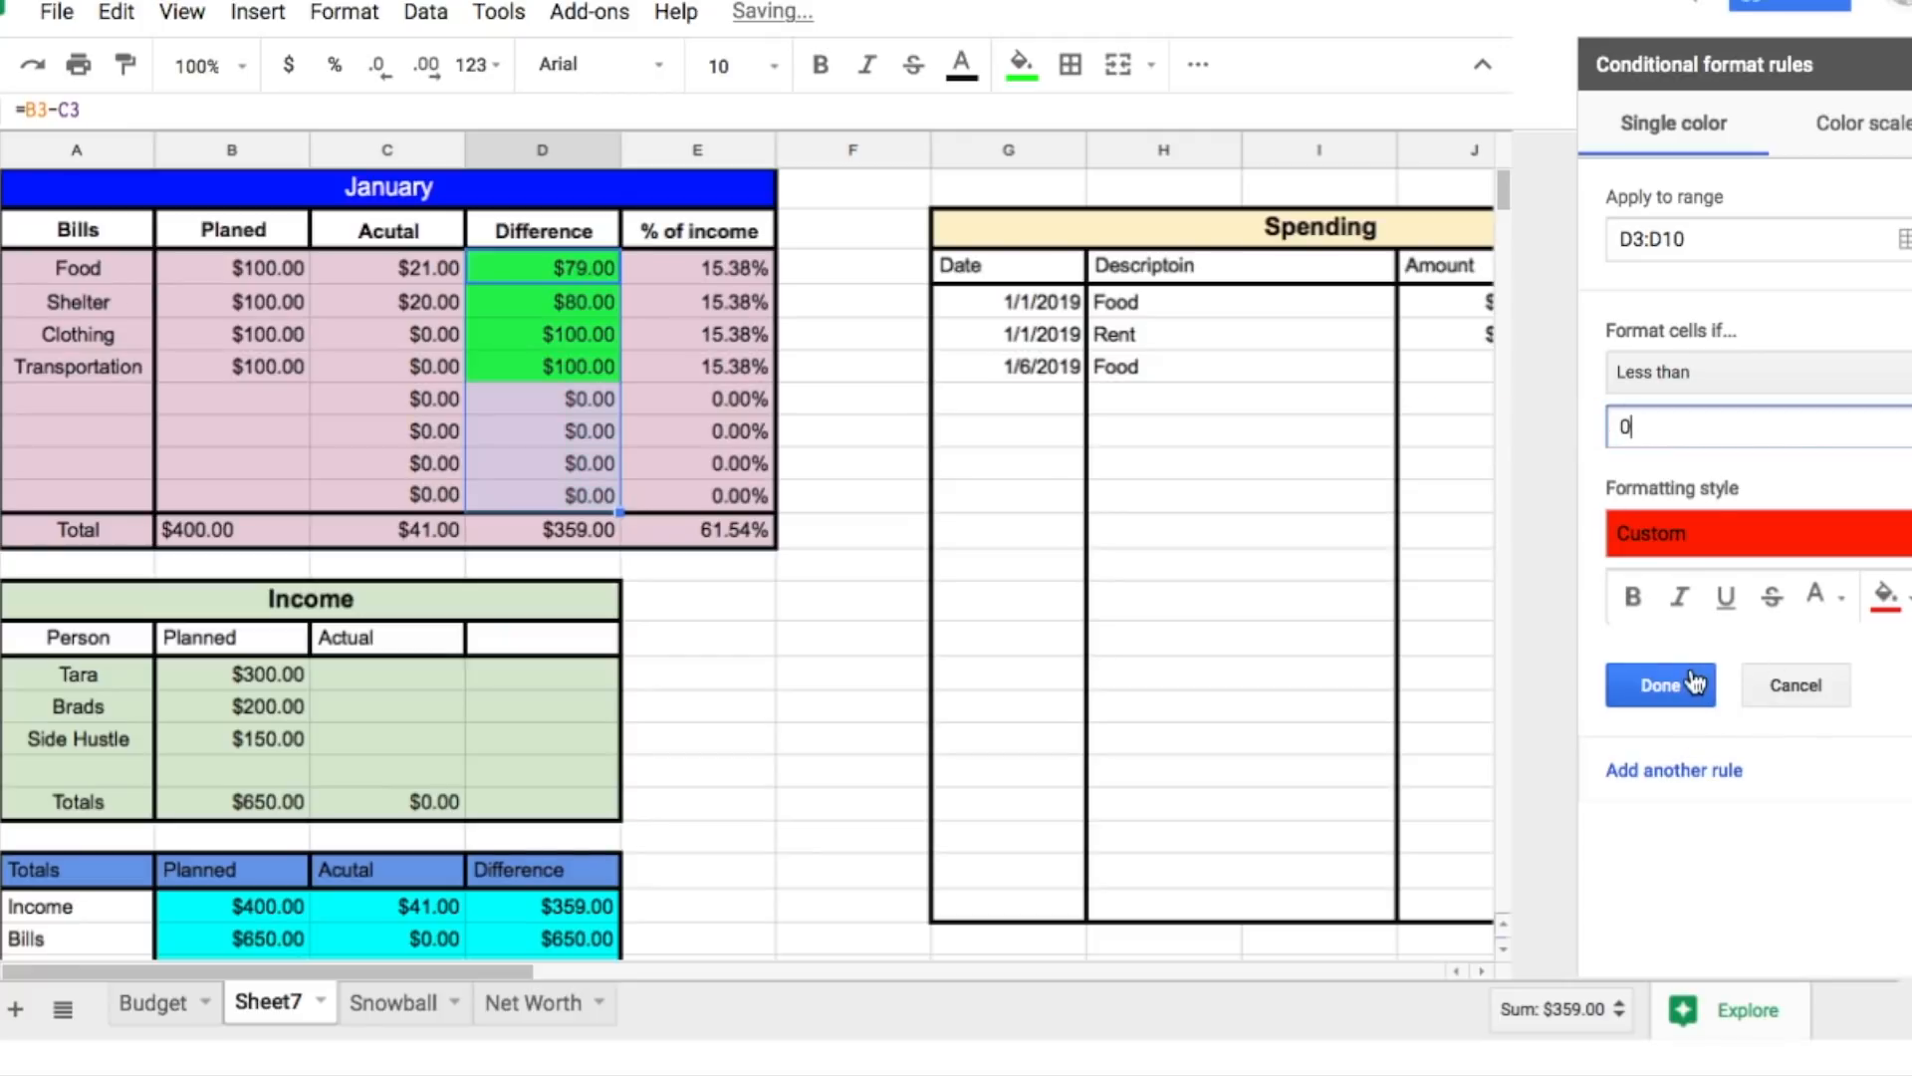
left_click(1693, 682)
Step: Add a third conditional format rule to D3:D10 that fills values equal to 0 with light red
left_click(1699, 368)
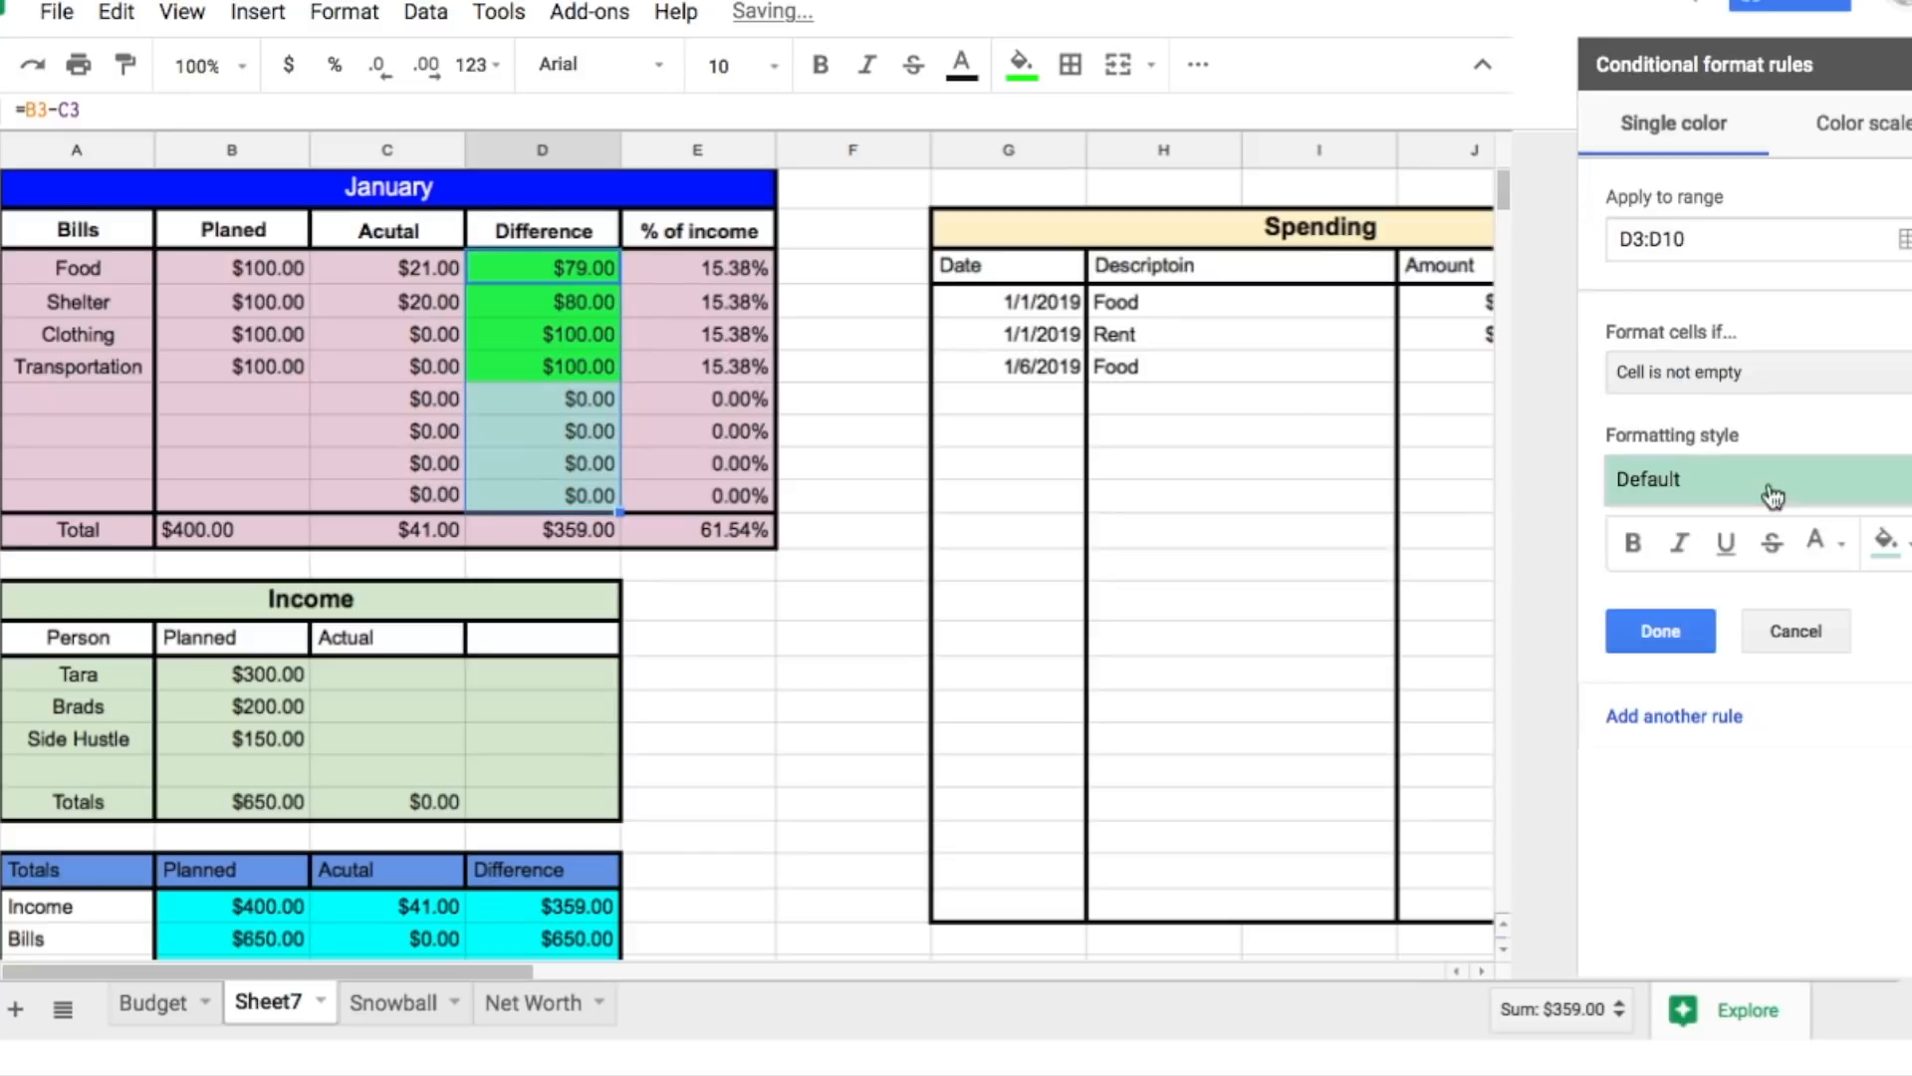
left_click(1820, 384)
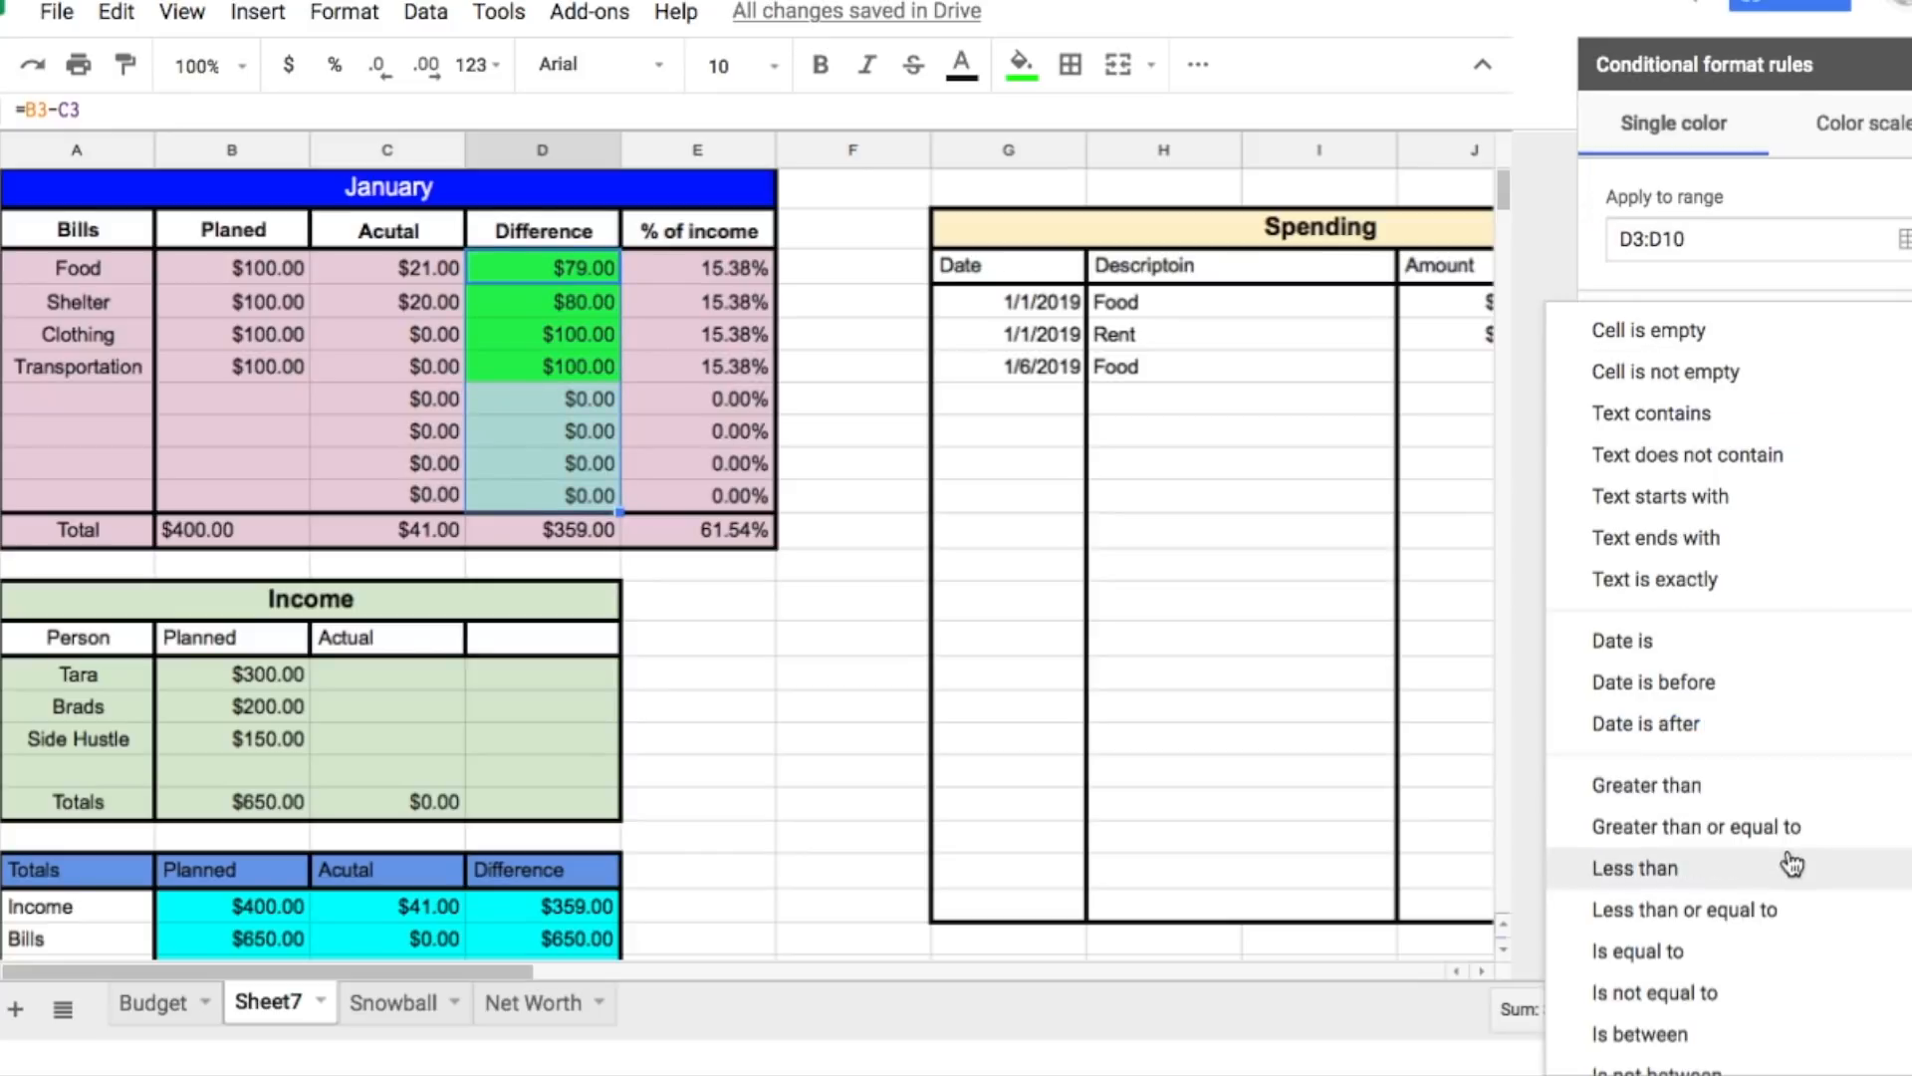
left_click(1780, 949)
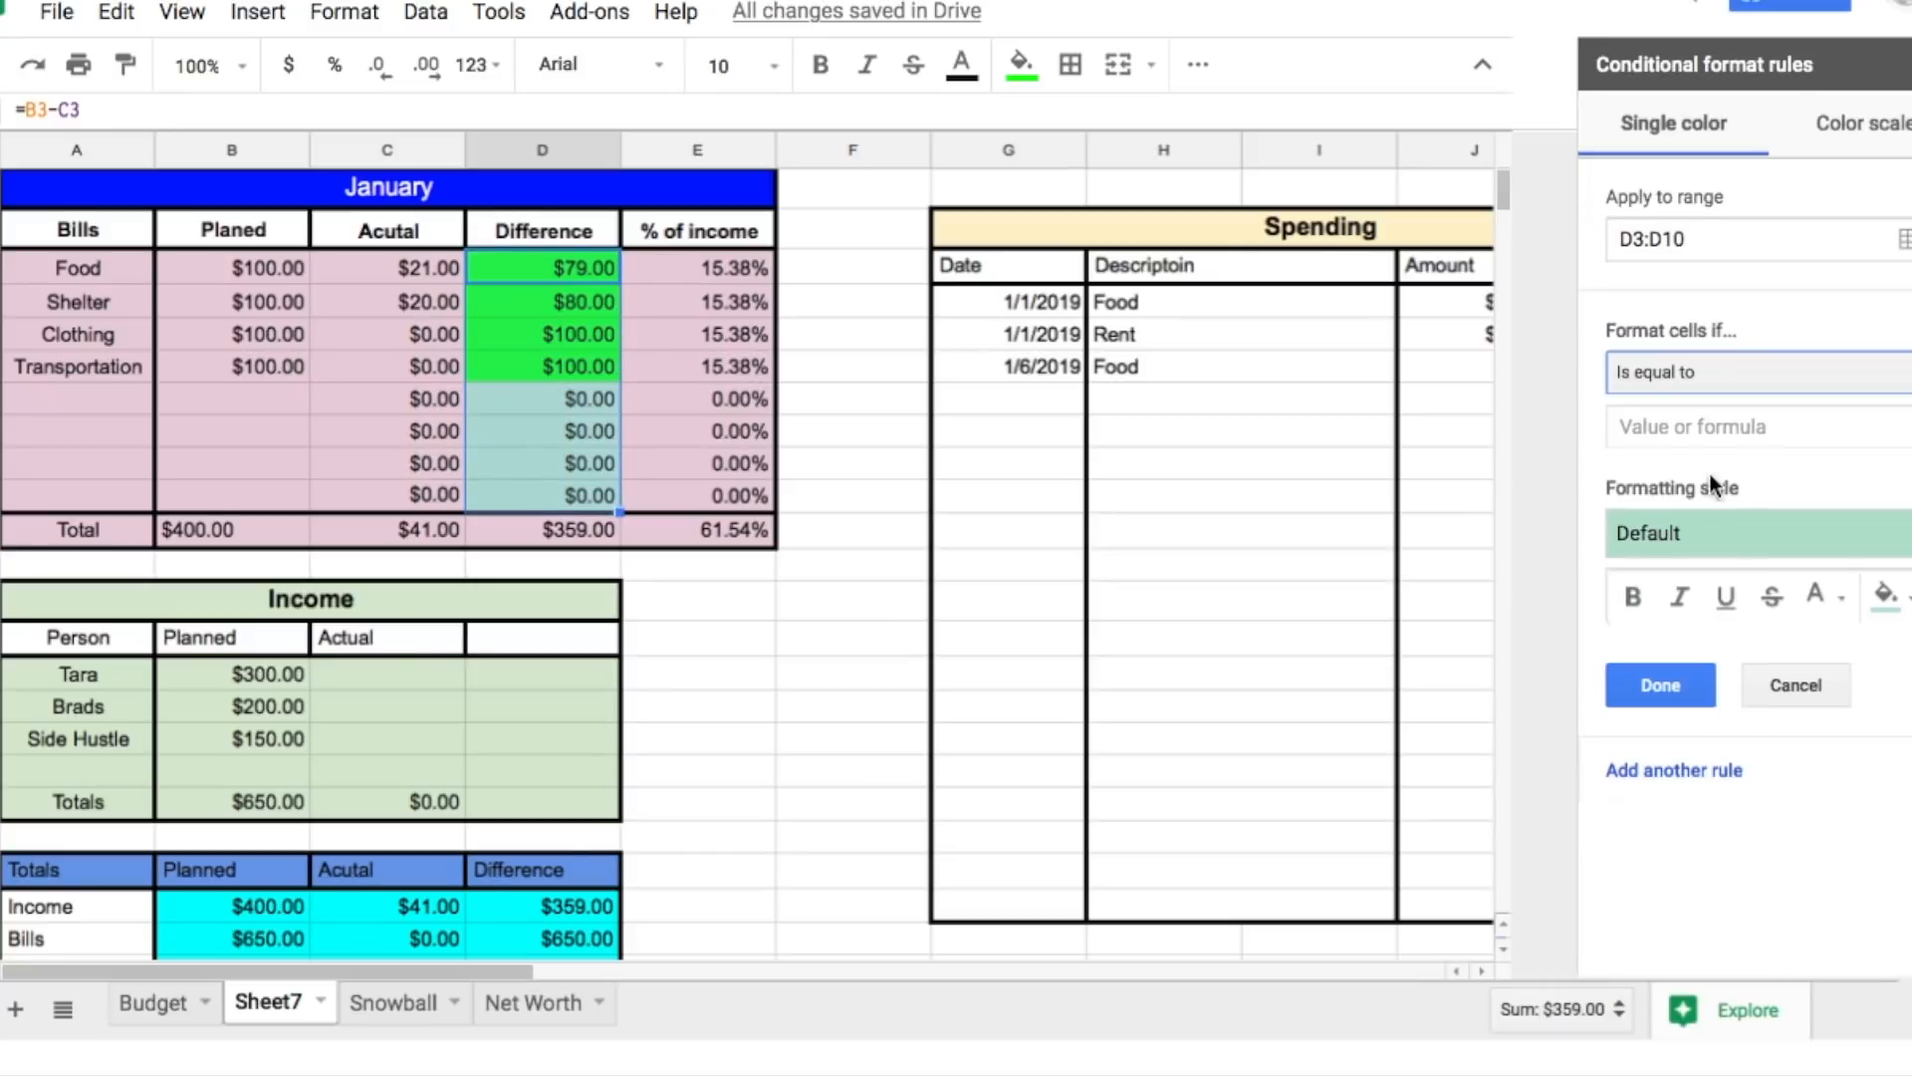
left_click(1701, 427)
type("0")
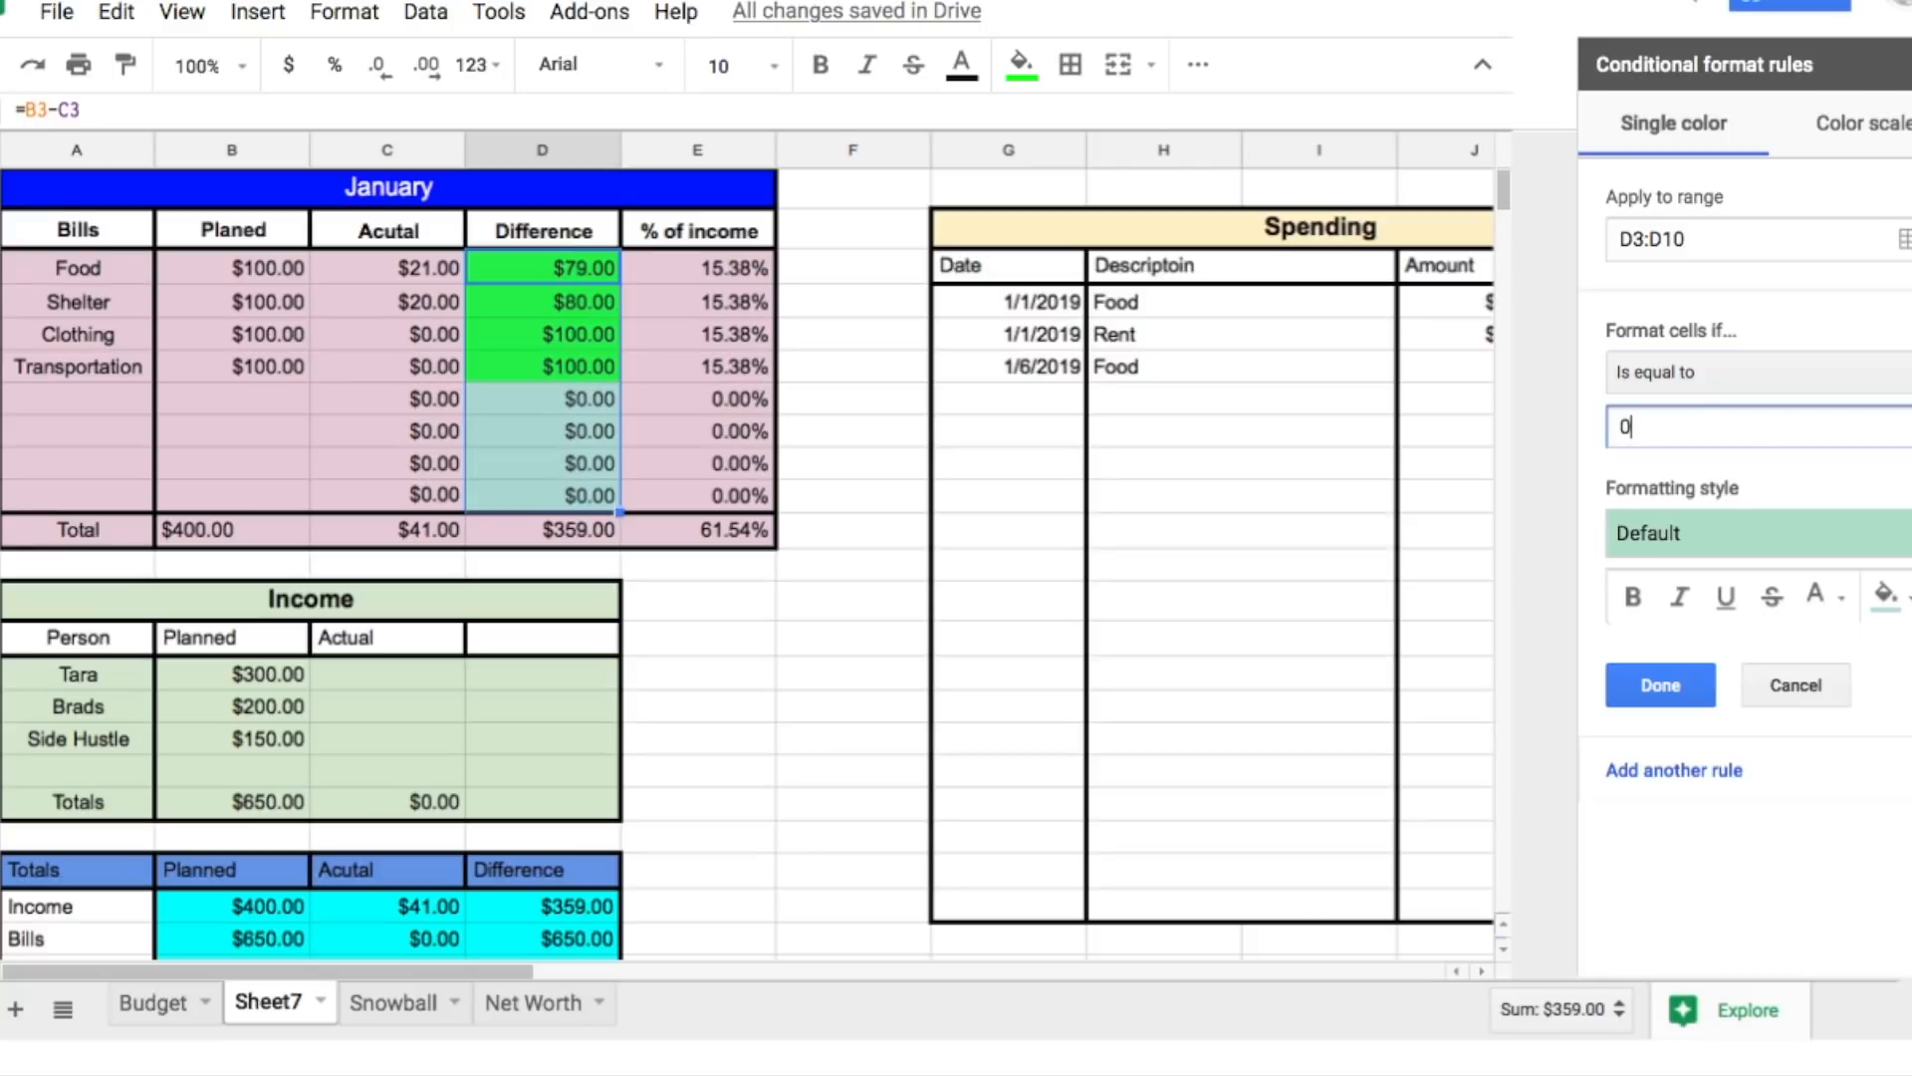
left_click(1888, 596)
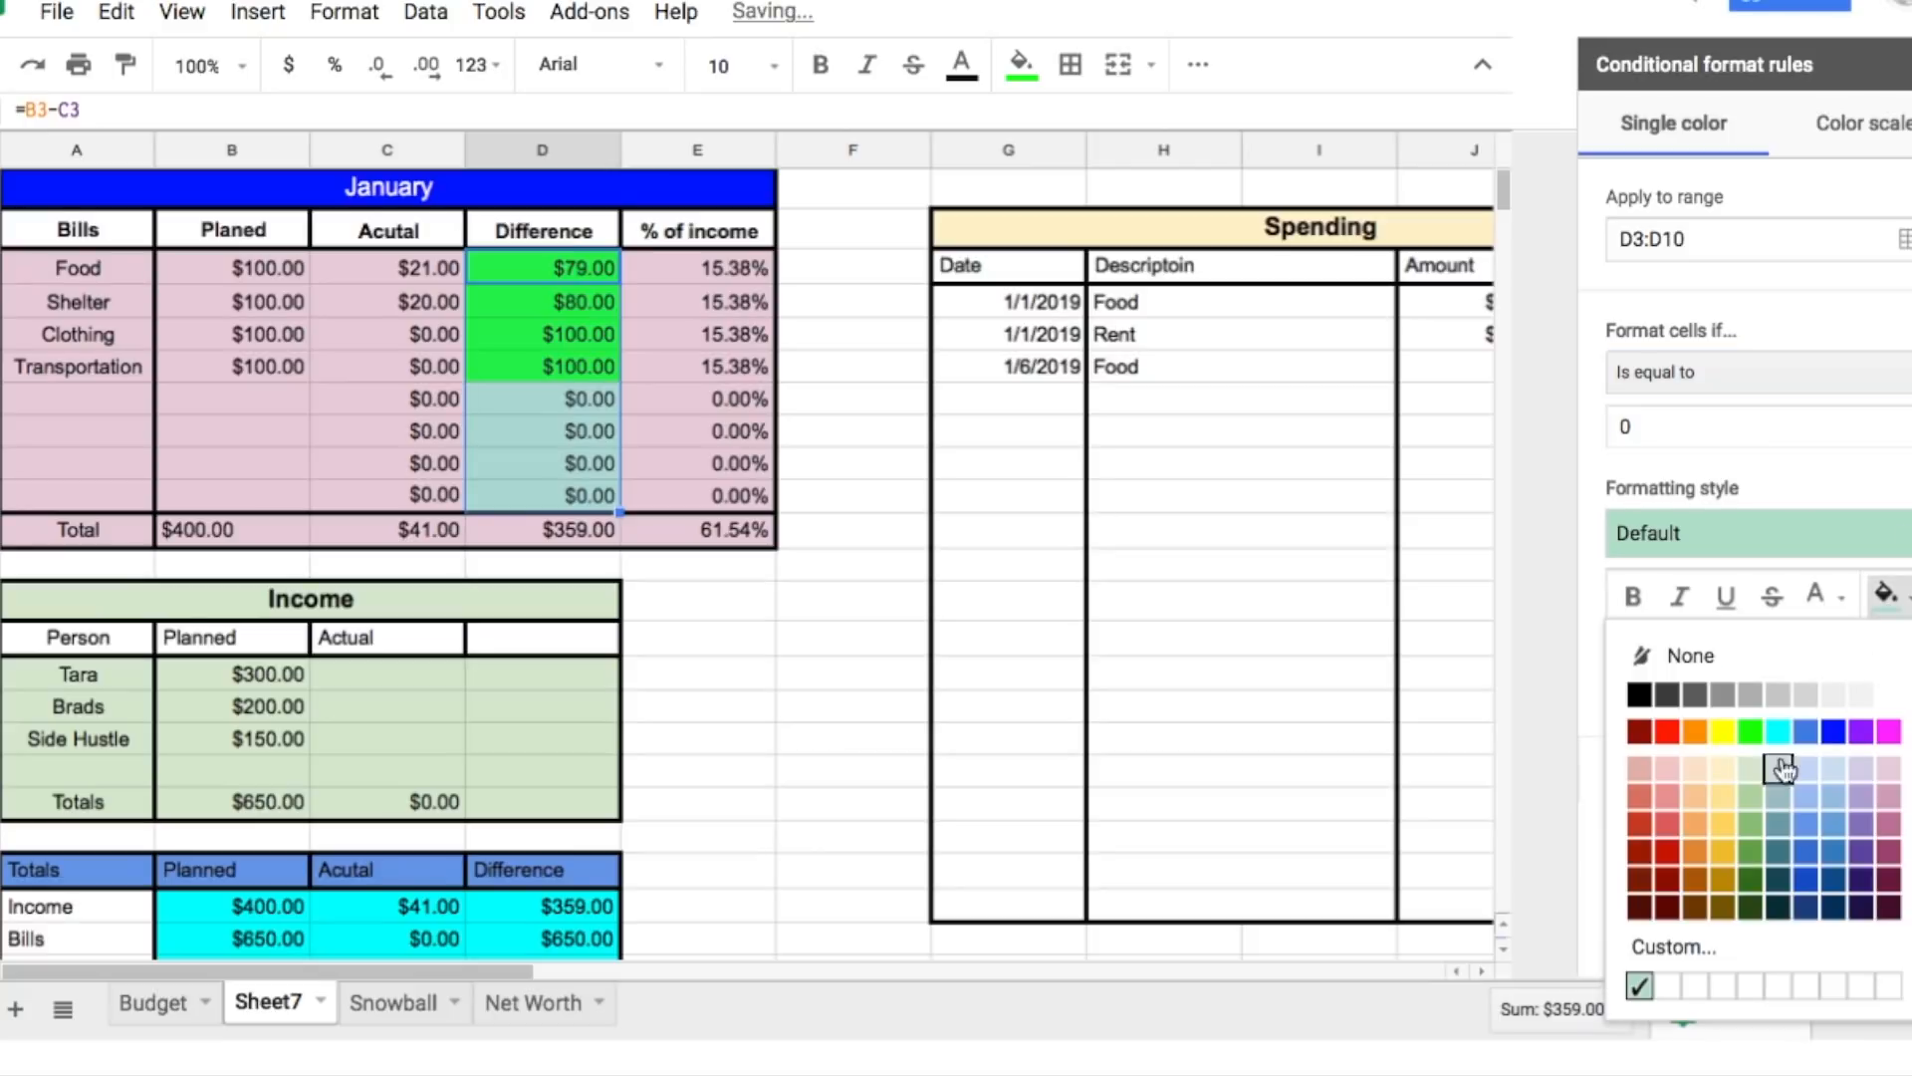
left_click(1681, 792)
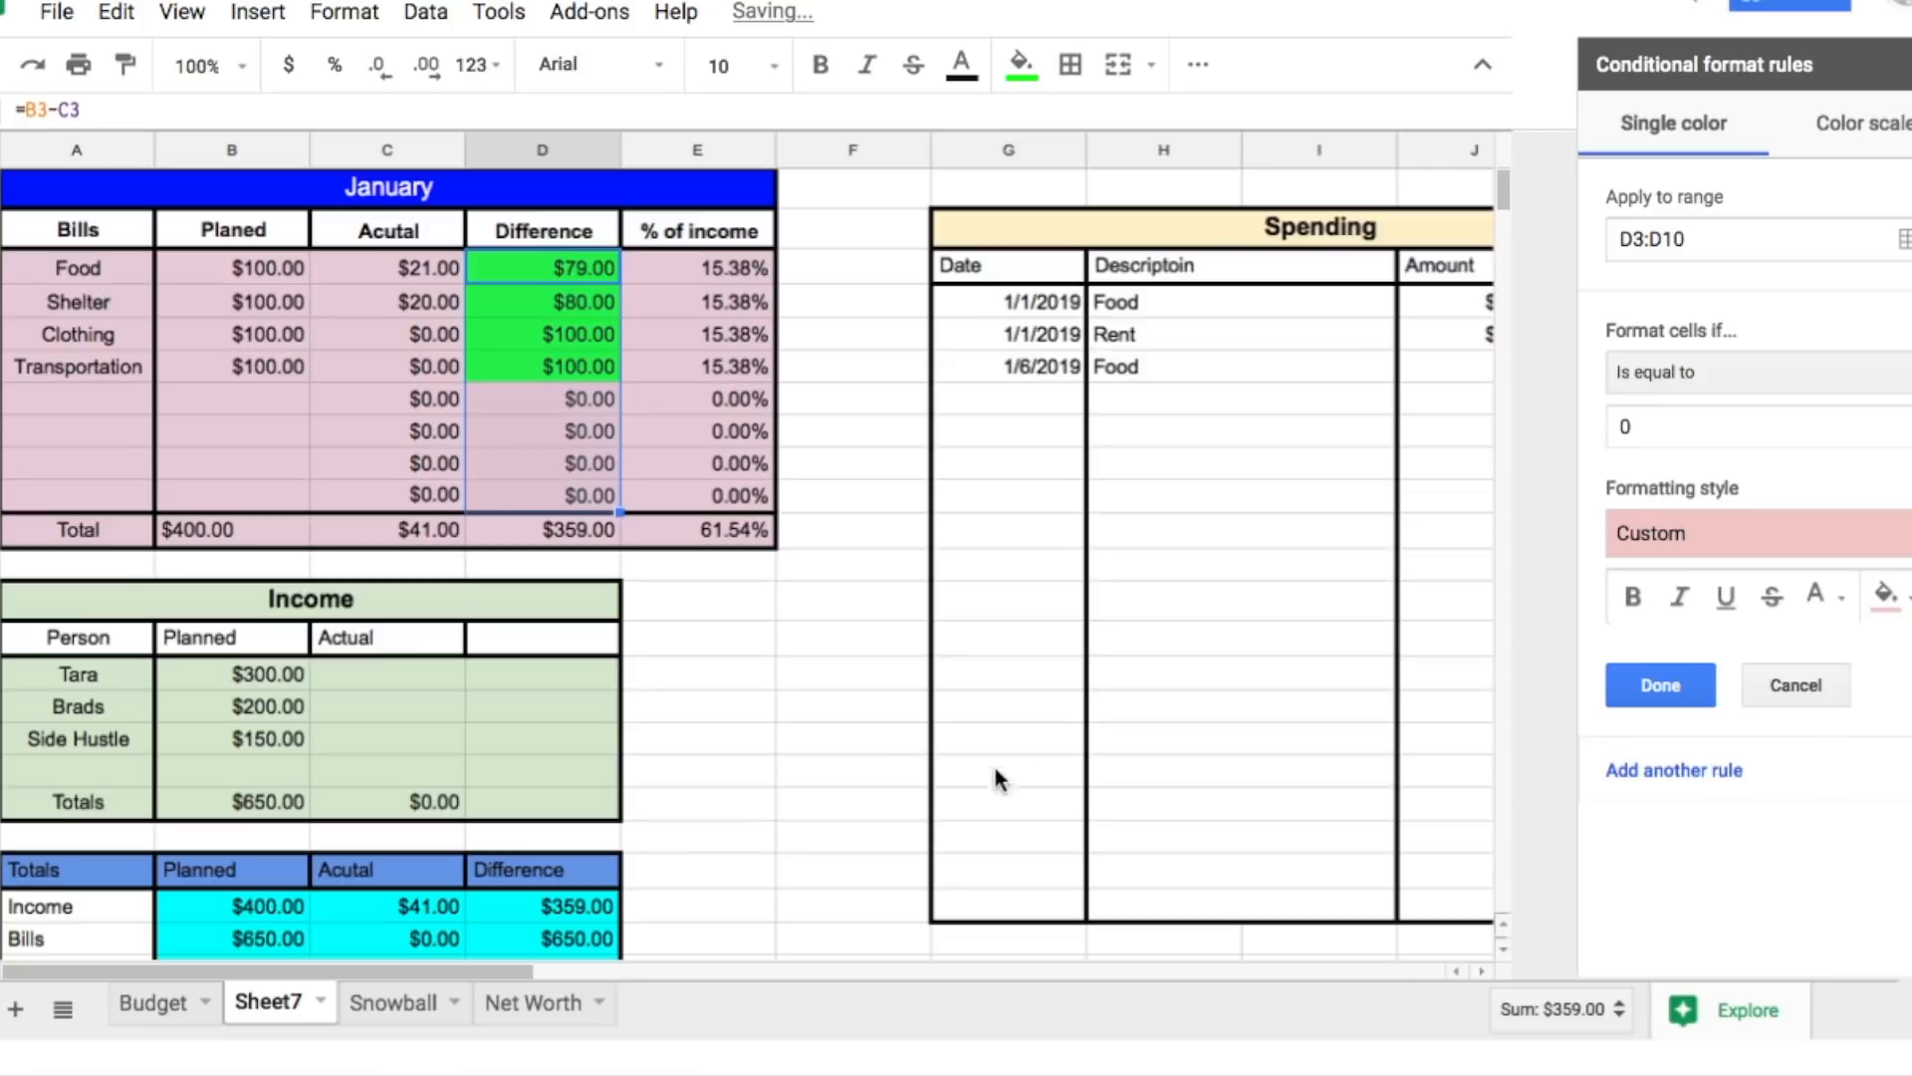
left_click(844, 729)
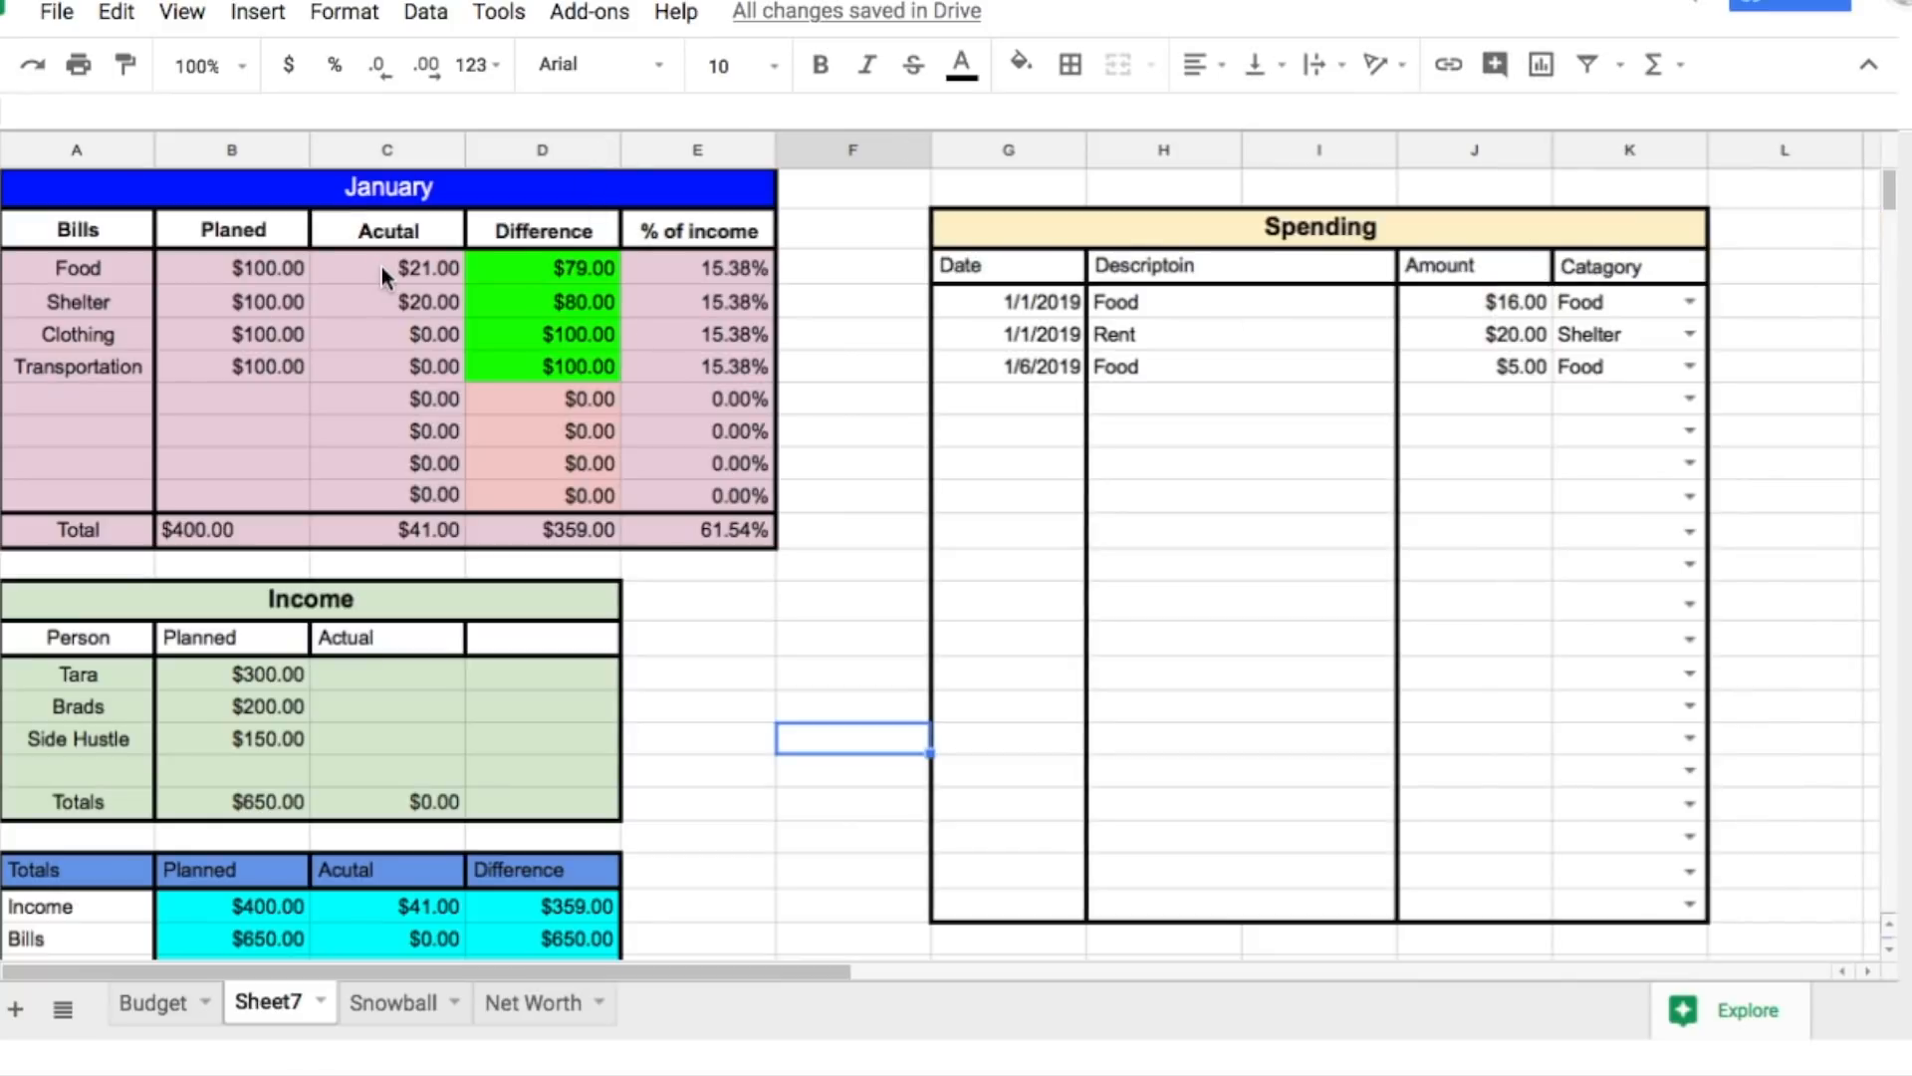
Step: Add a 1/10 Spending entry with description Food, amount 100 and category Food
left_click(962, 400)
type("1/10")
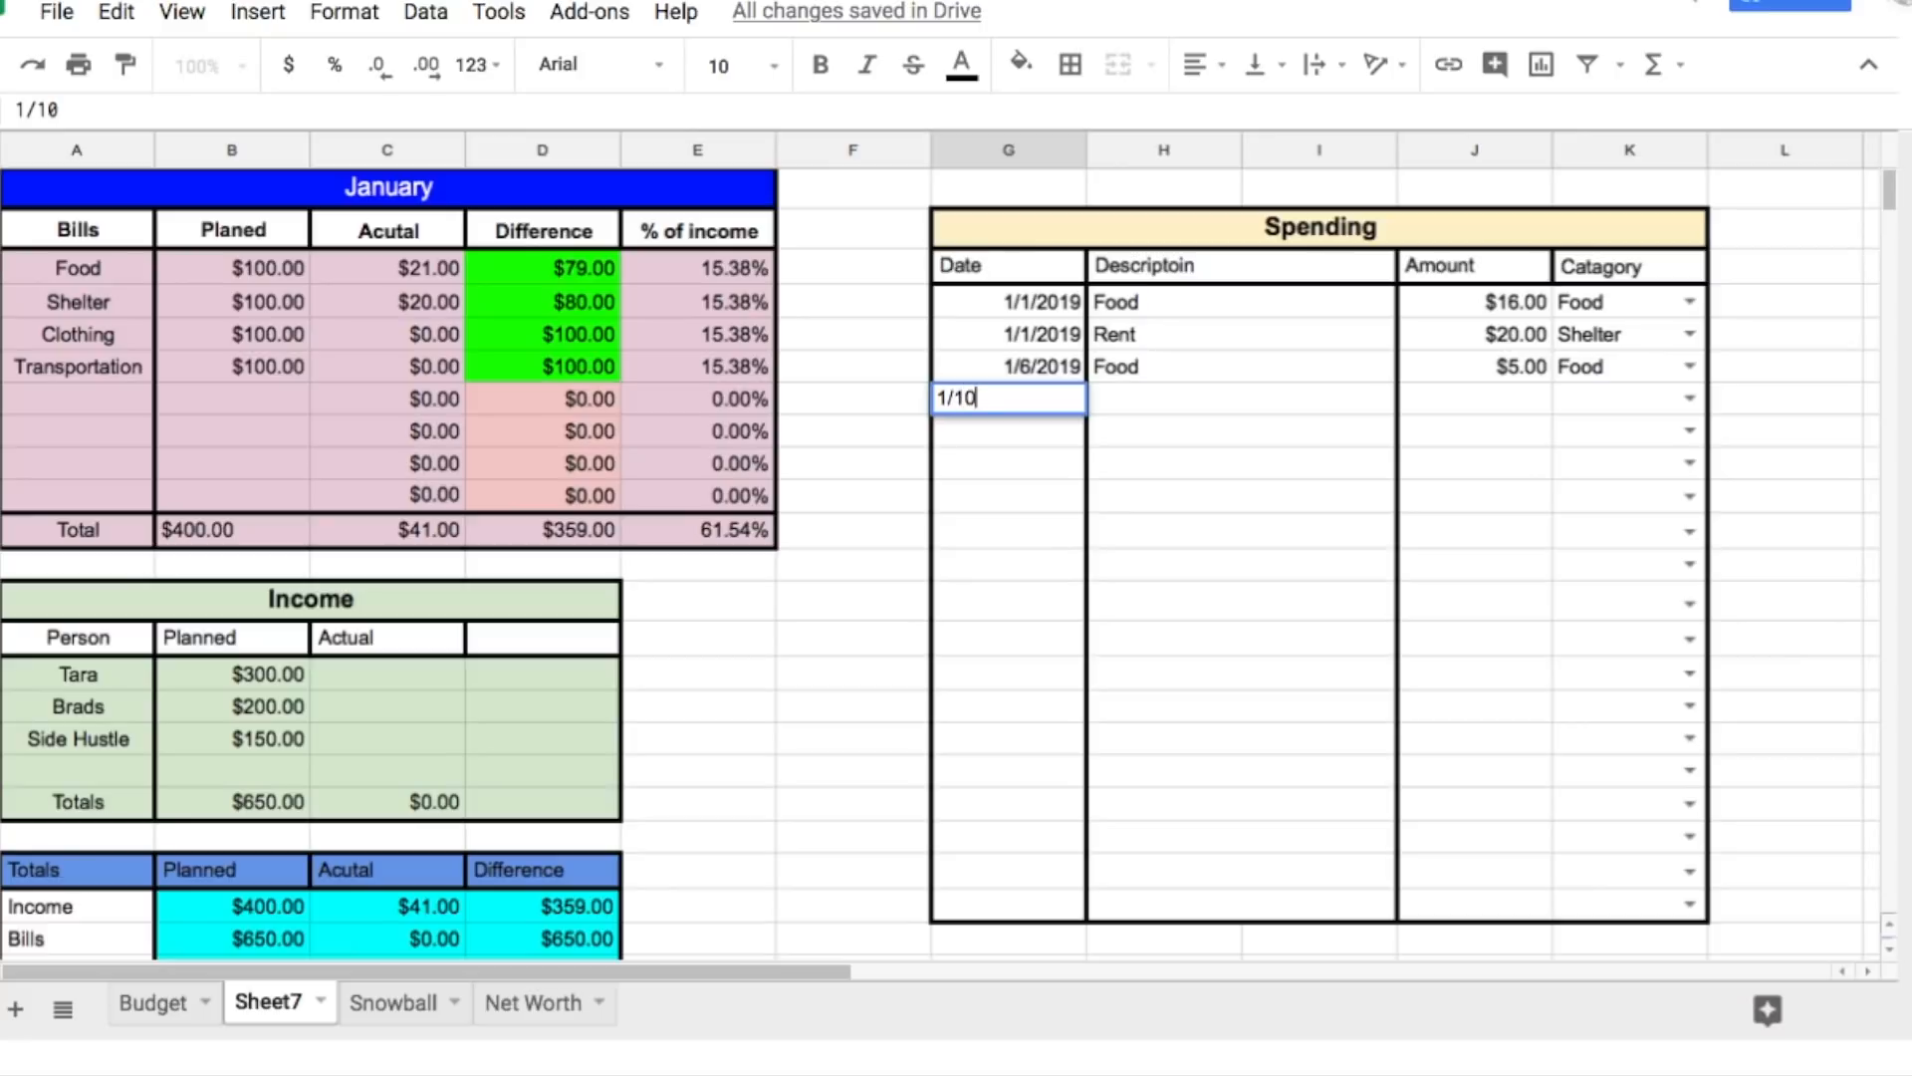
key("Tab")
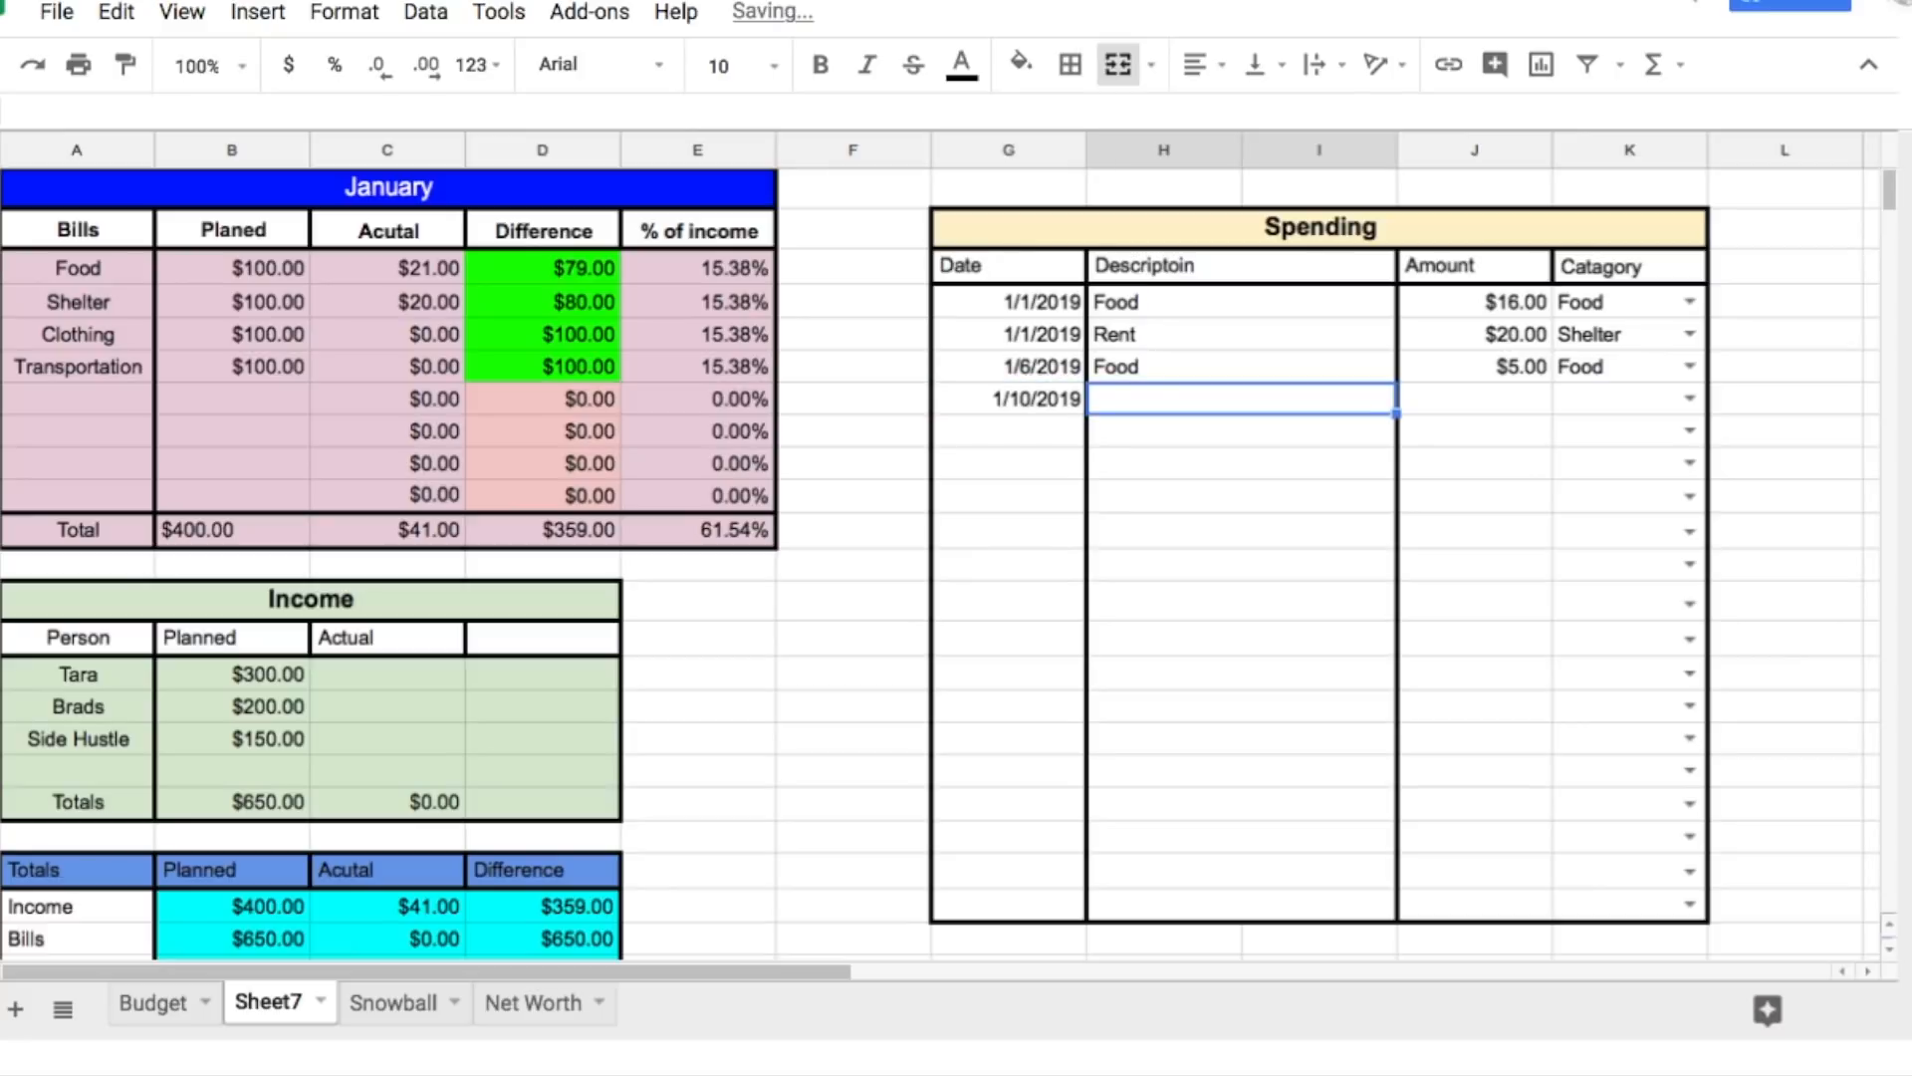
type("Food")
key("Tab")
type("100")
key("Tab")
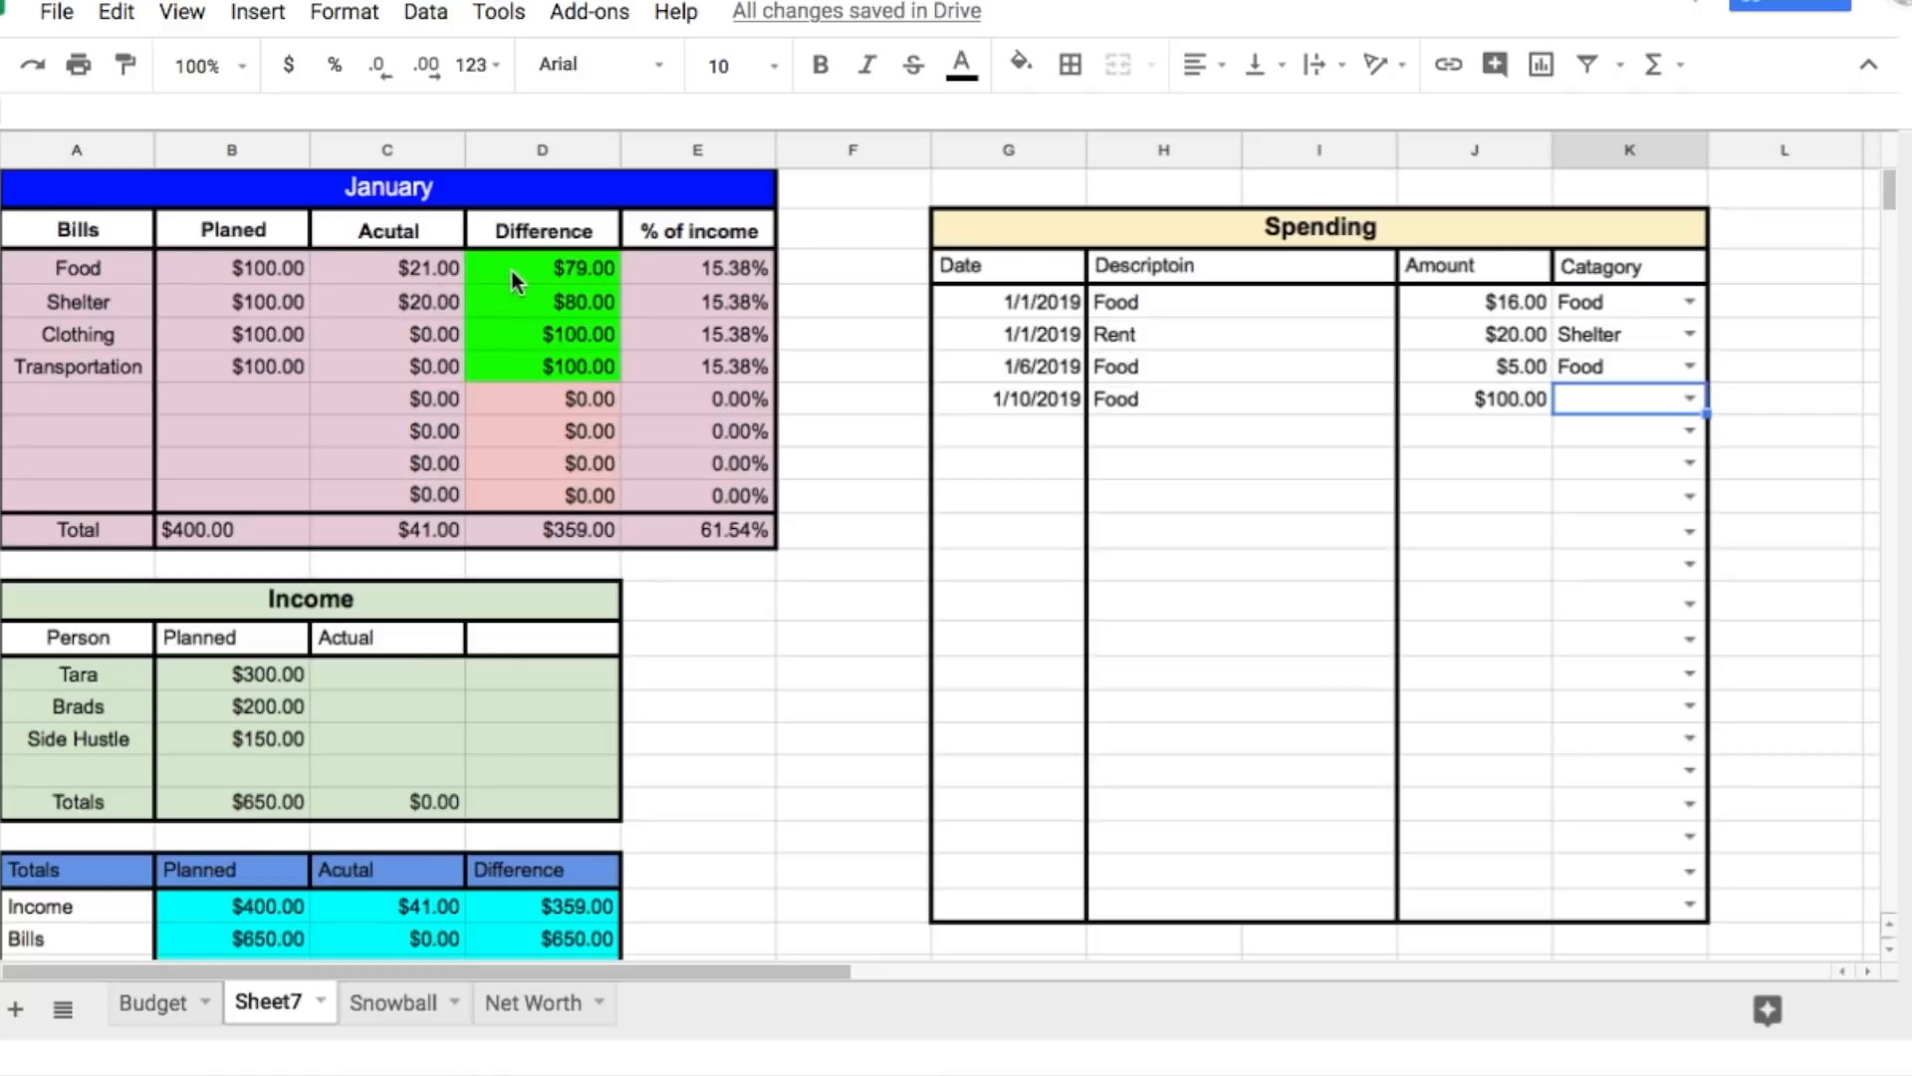
left_click(1690, 401)
left_click(1671, 450)
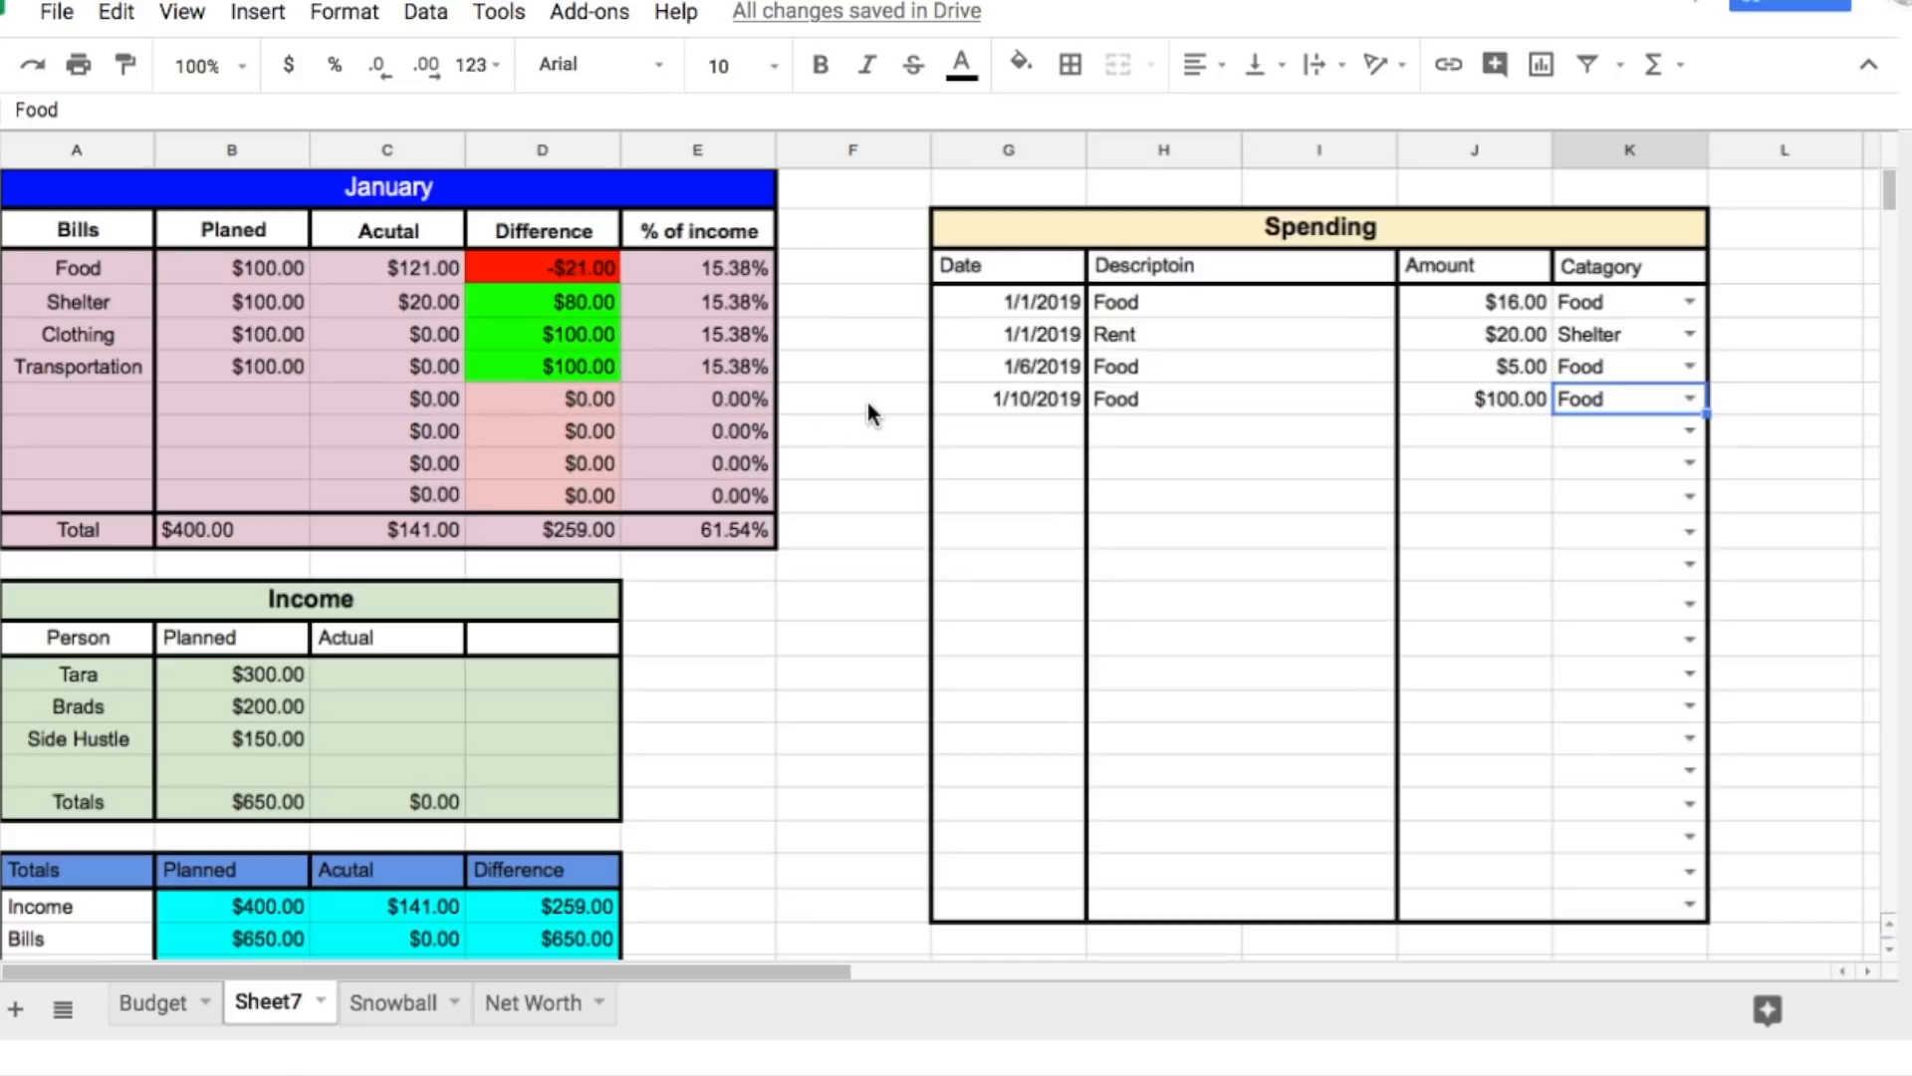
Step: Fill all Spending entry rows below the column headings with light orange
left_click_drag(982, 308, 1612, 894)
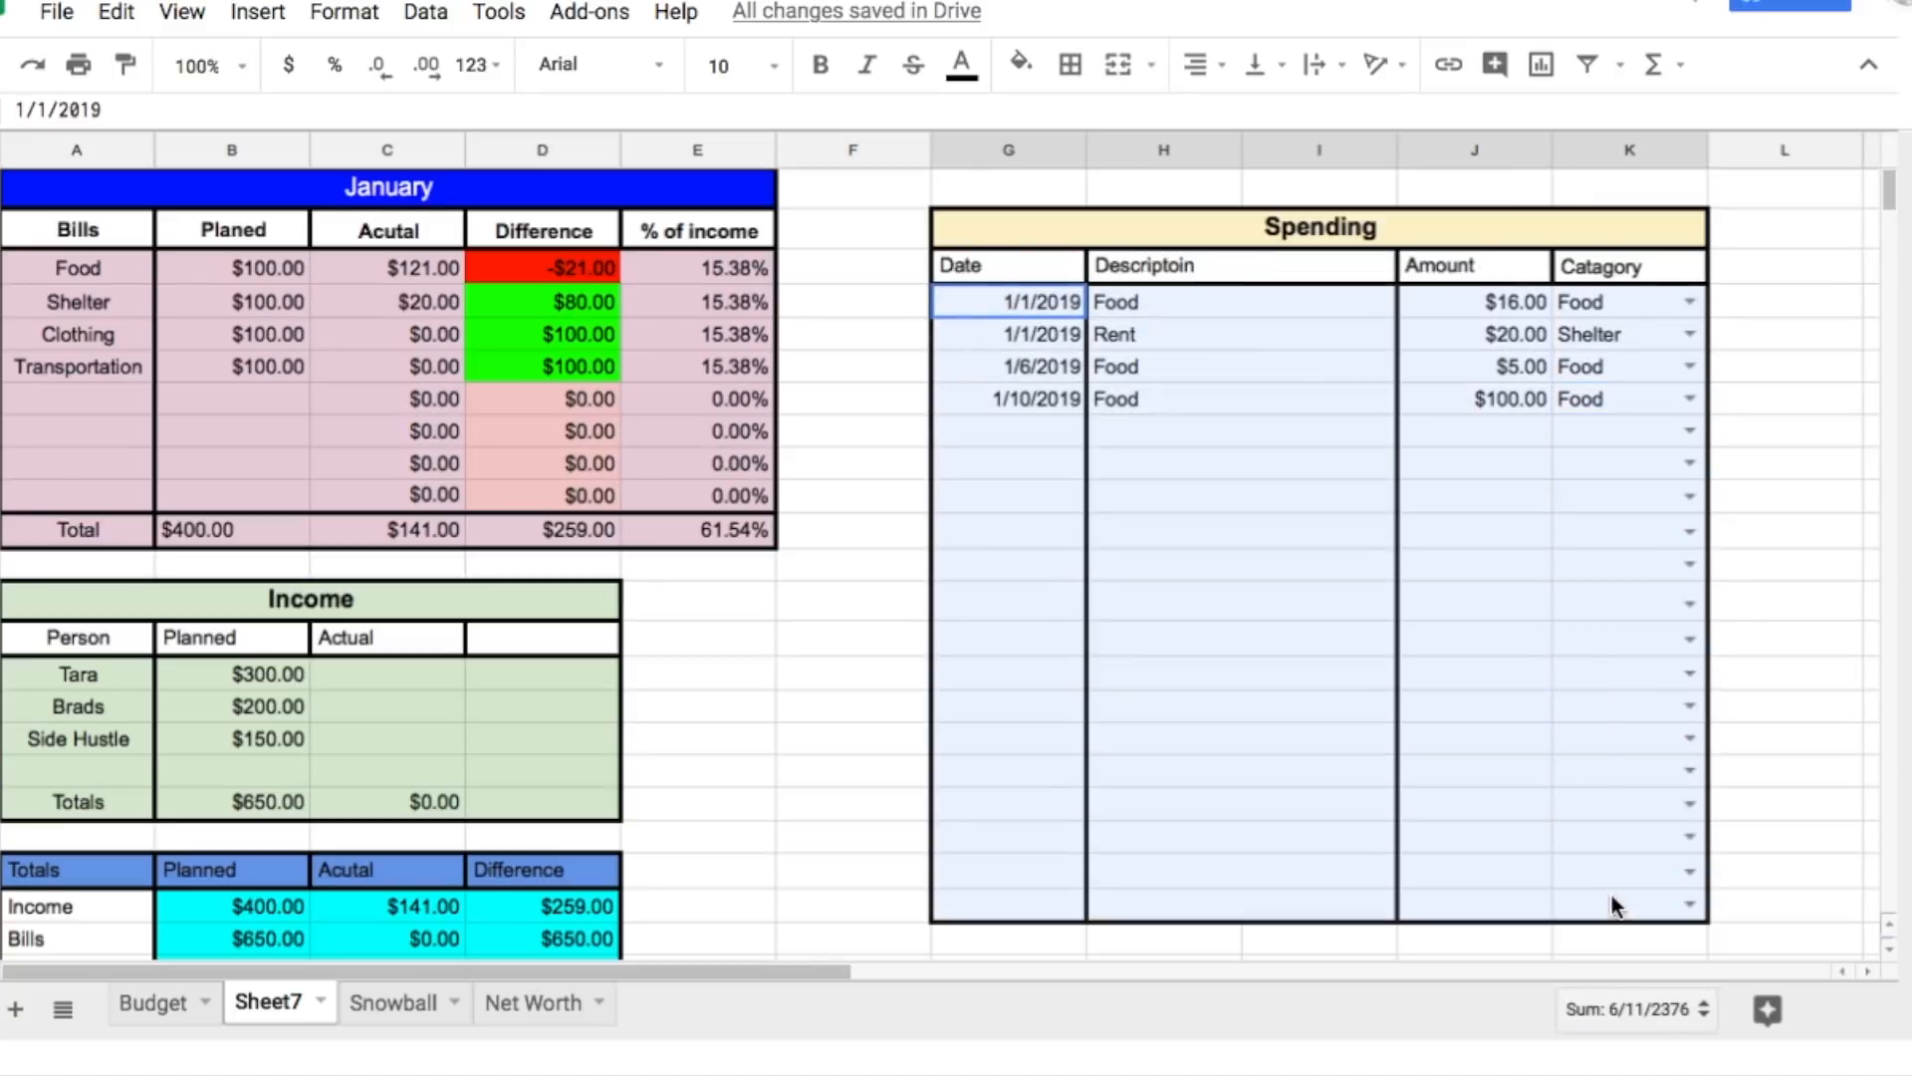
left_click(1021, 64)
left_click(1121, 305)
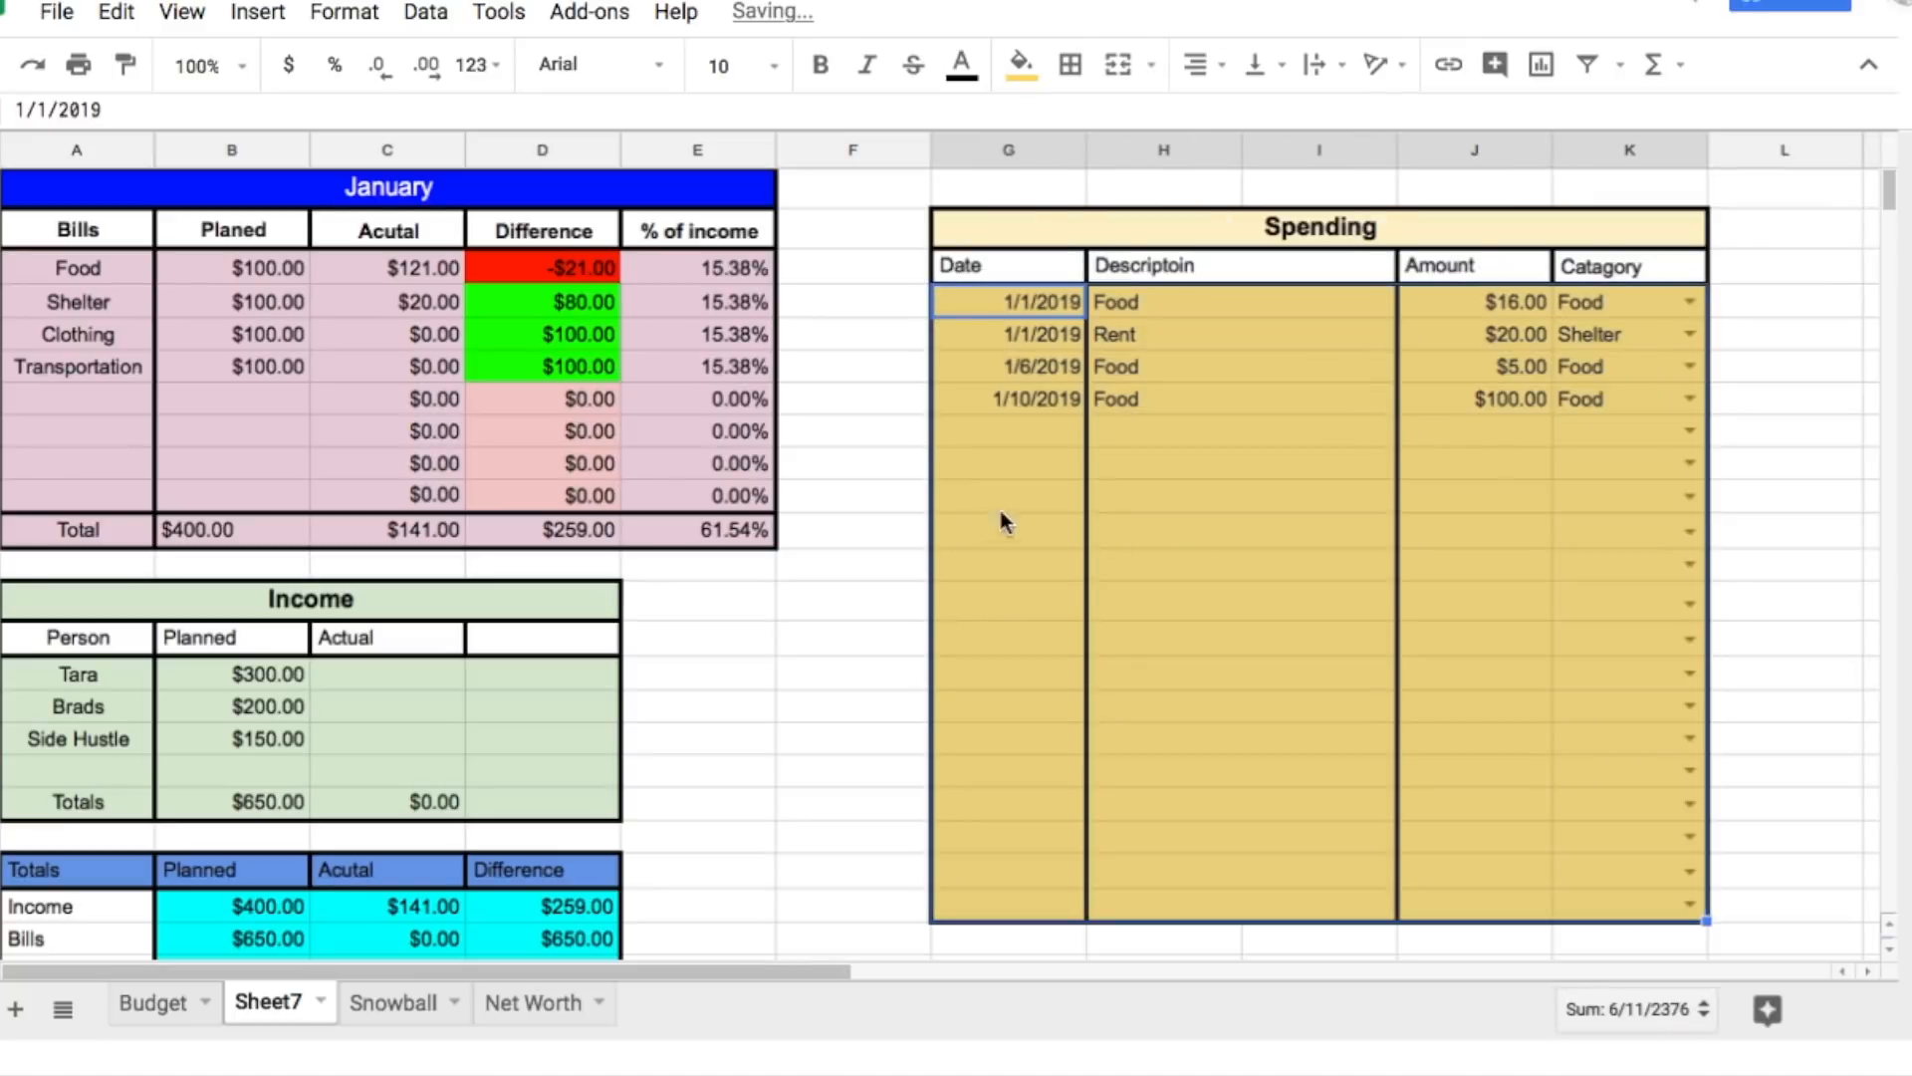
left_click(875, 529)
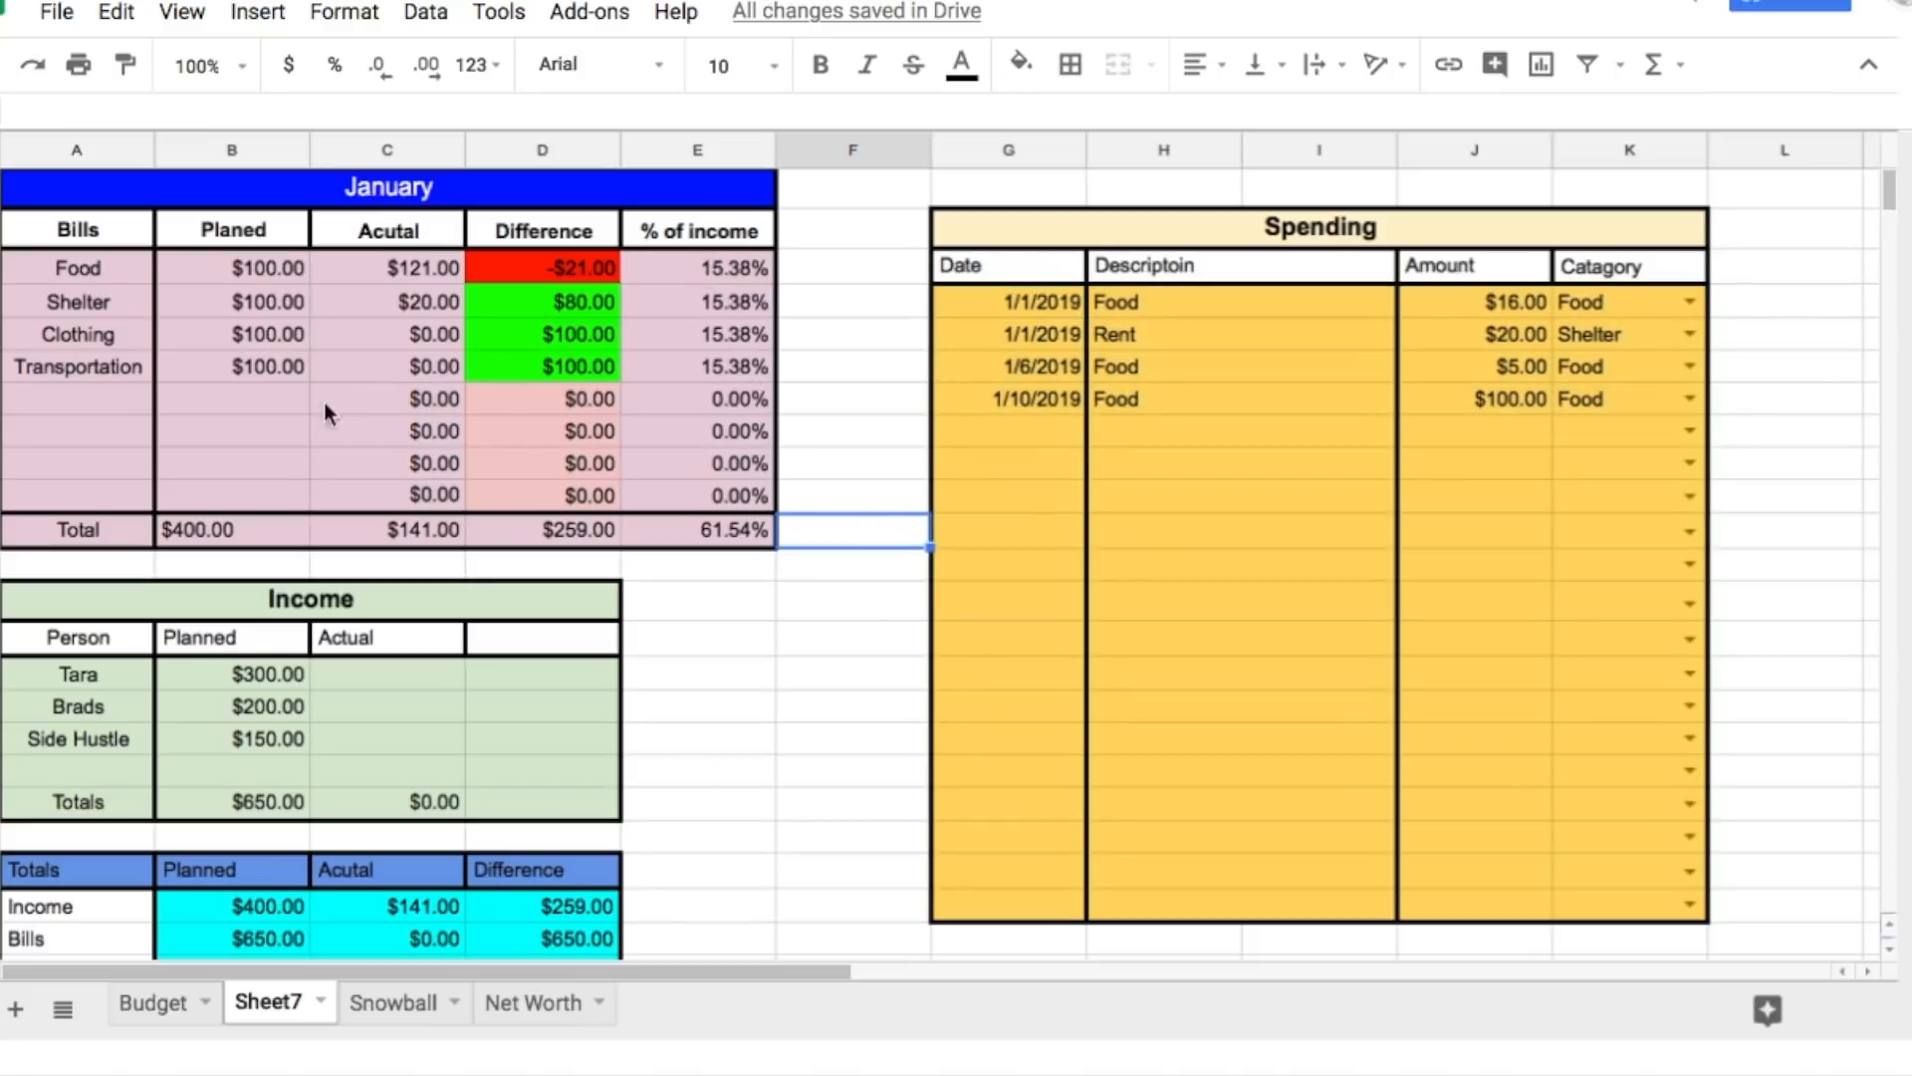
Step: Add a Pet bill below Transportation with a planned amount of 25, checking the Spending category choices
left_click(119, 408)
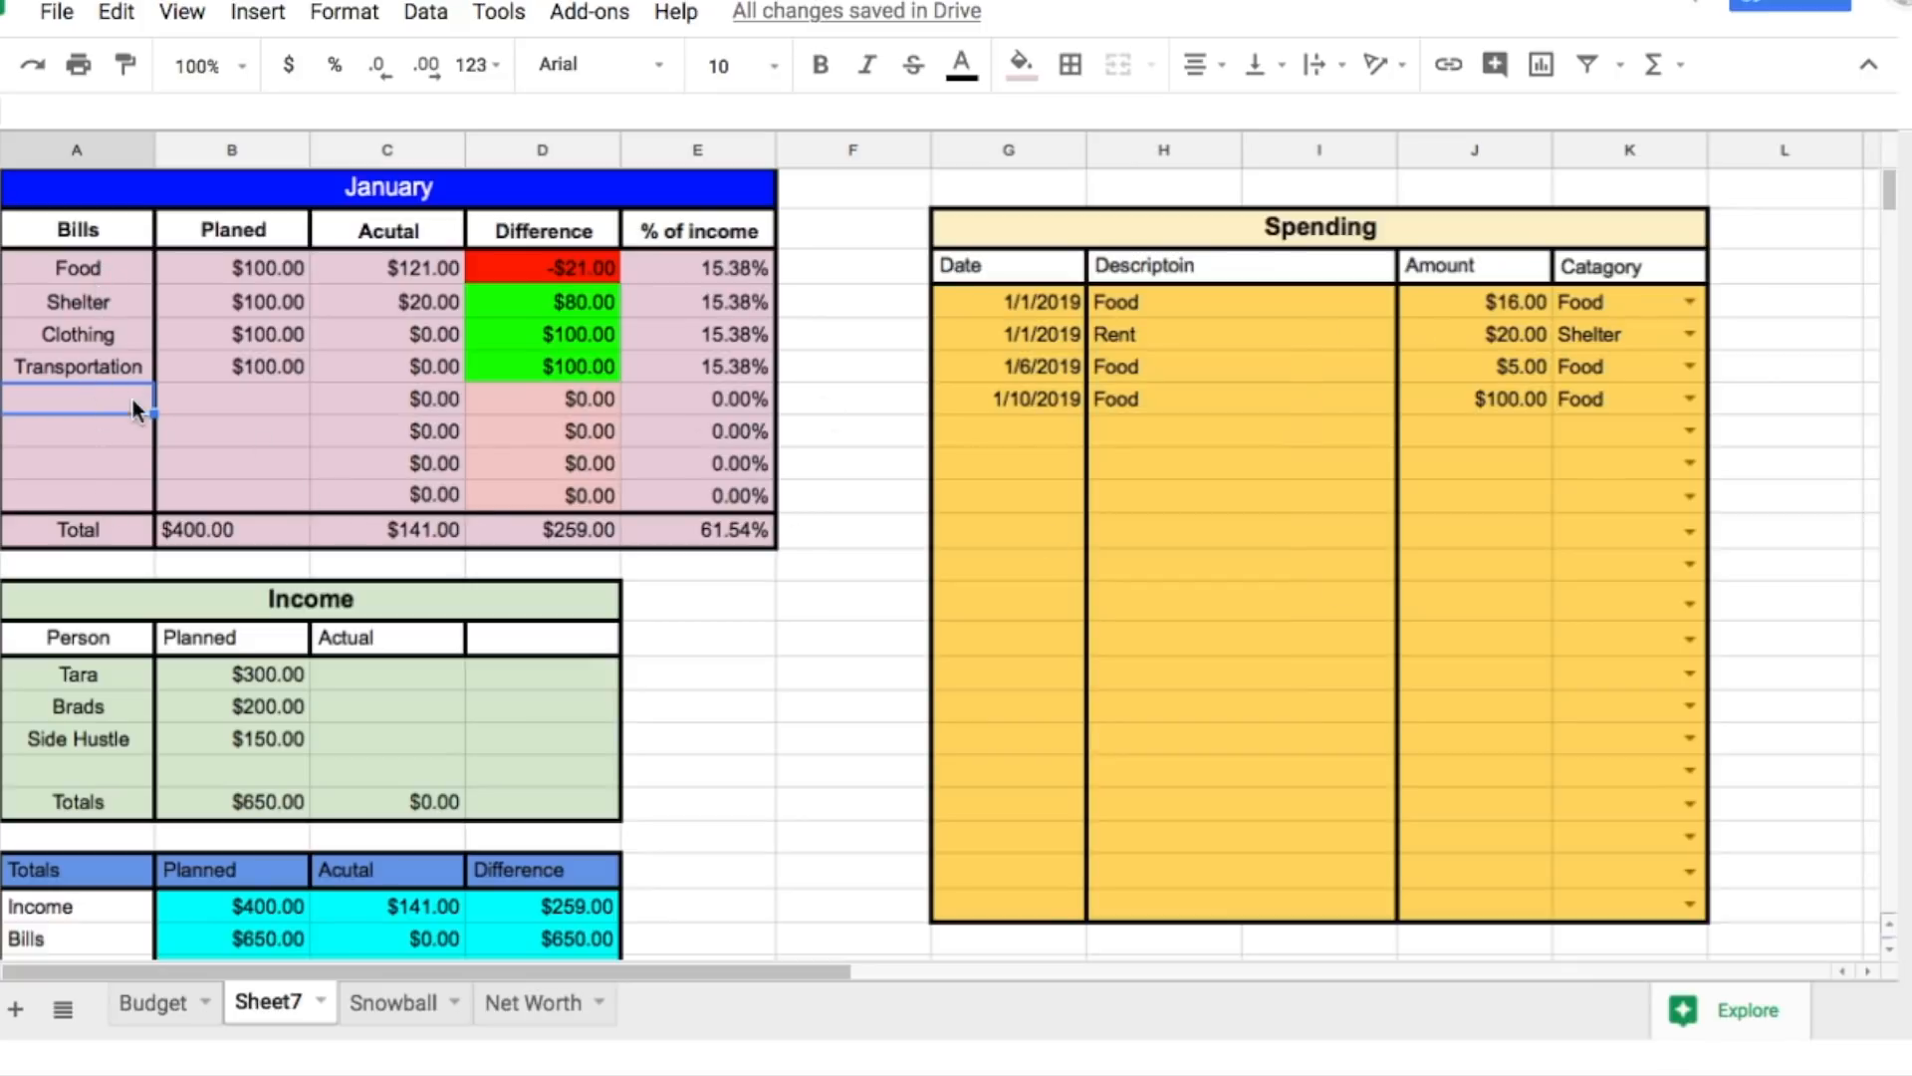
type("Pet")
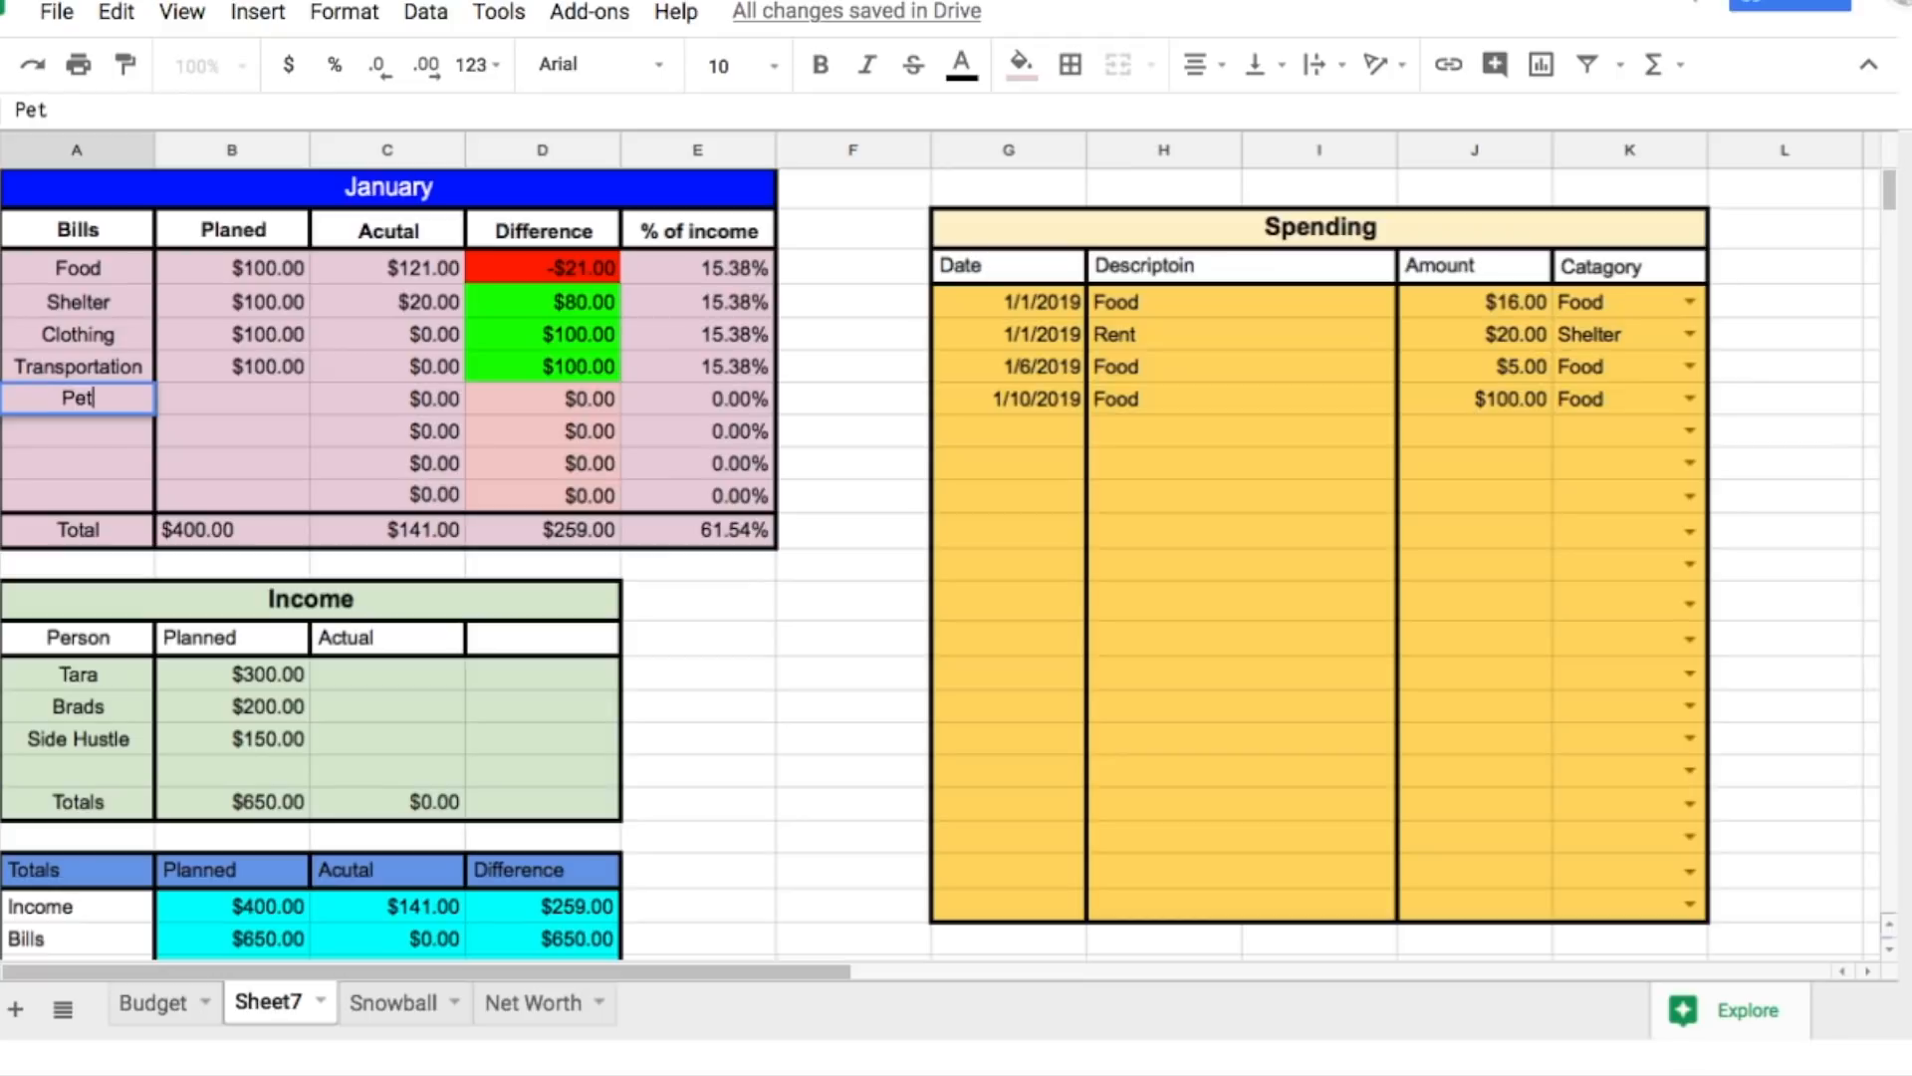
key("Return")
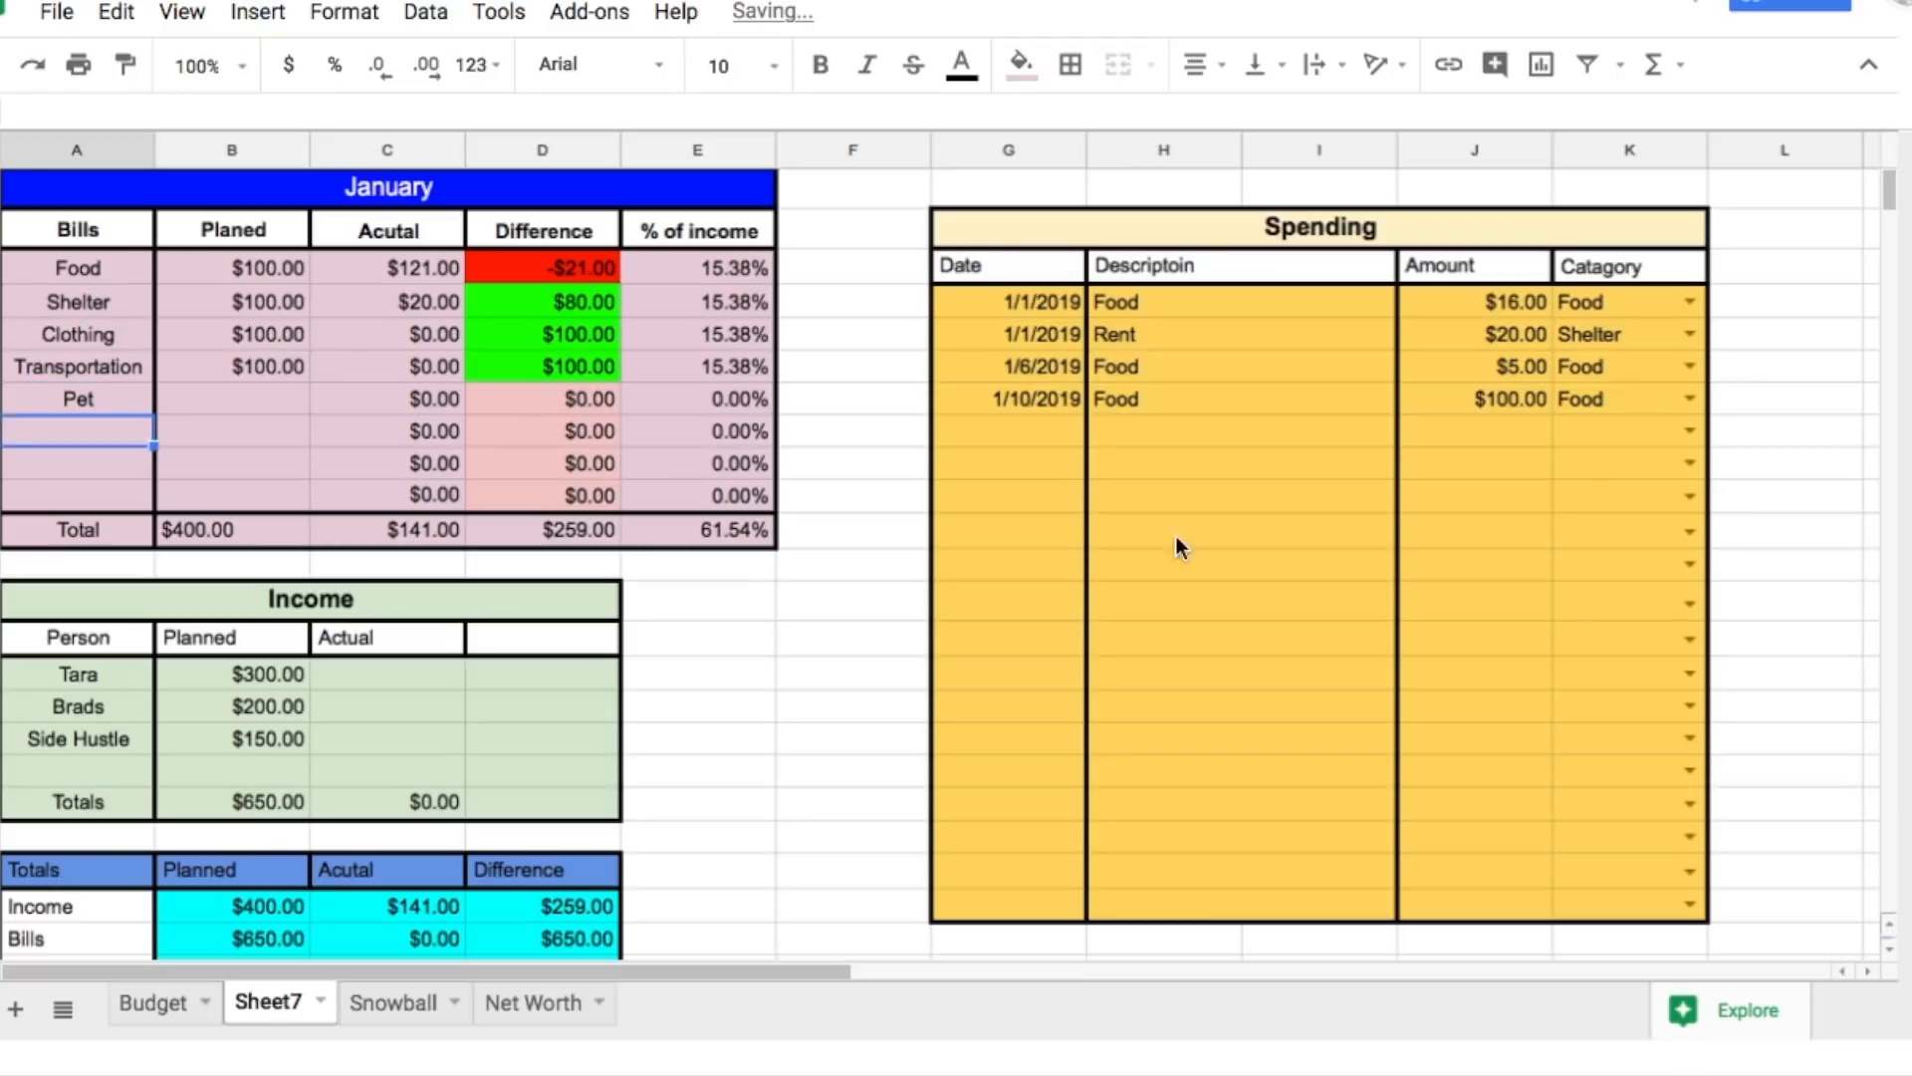
left_click(1693, 432)
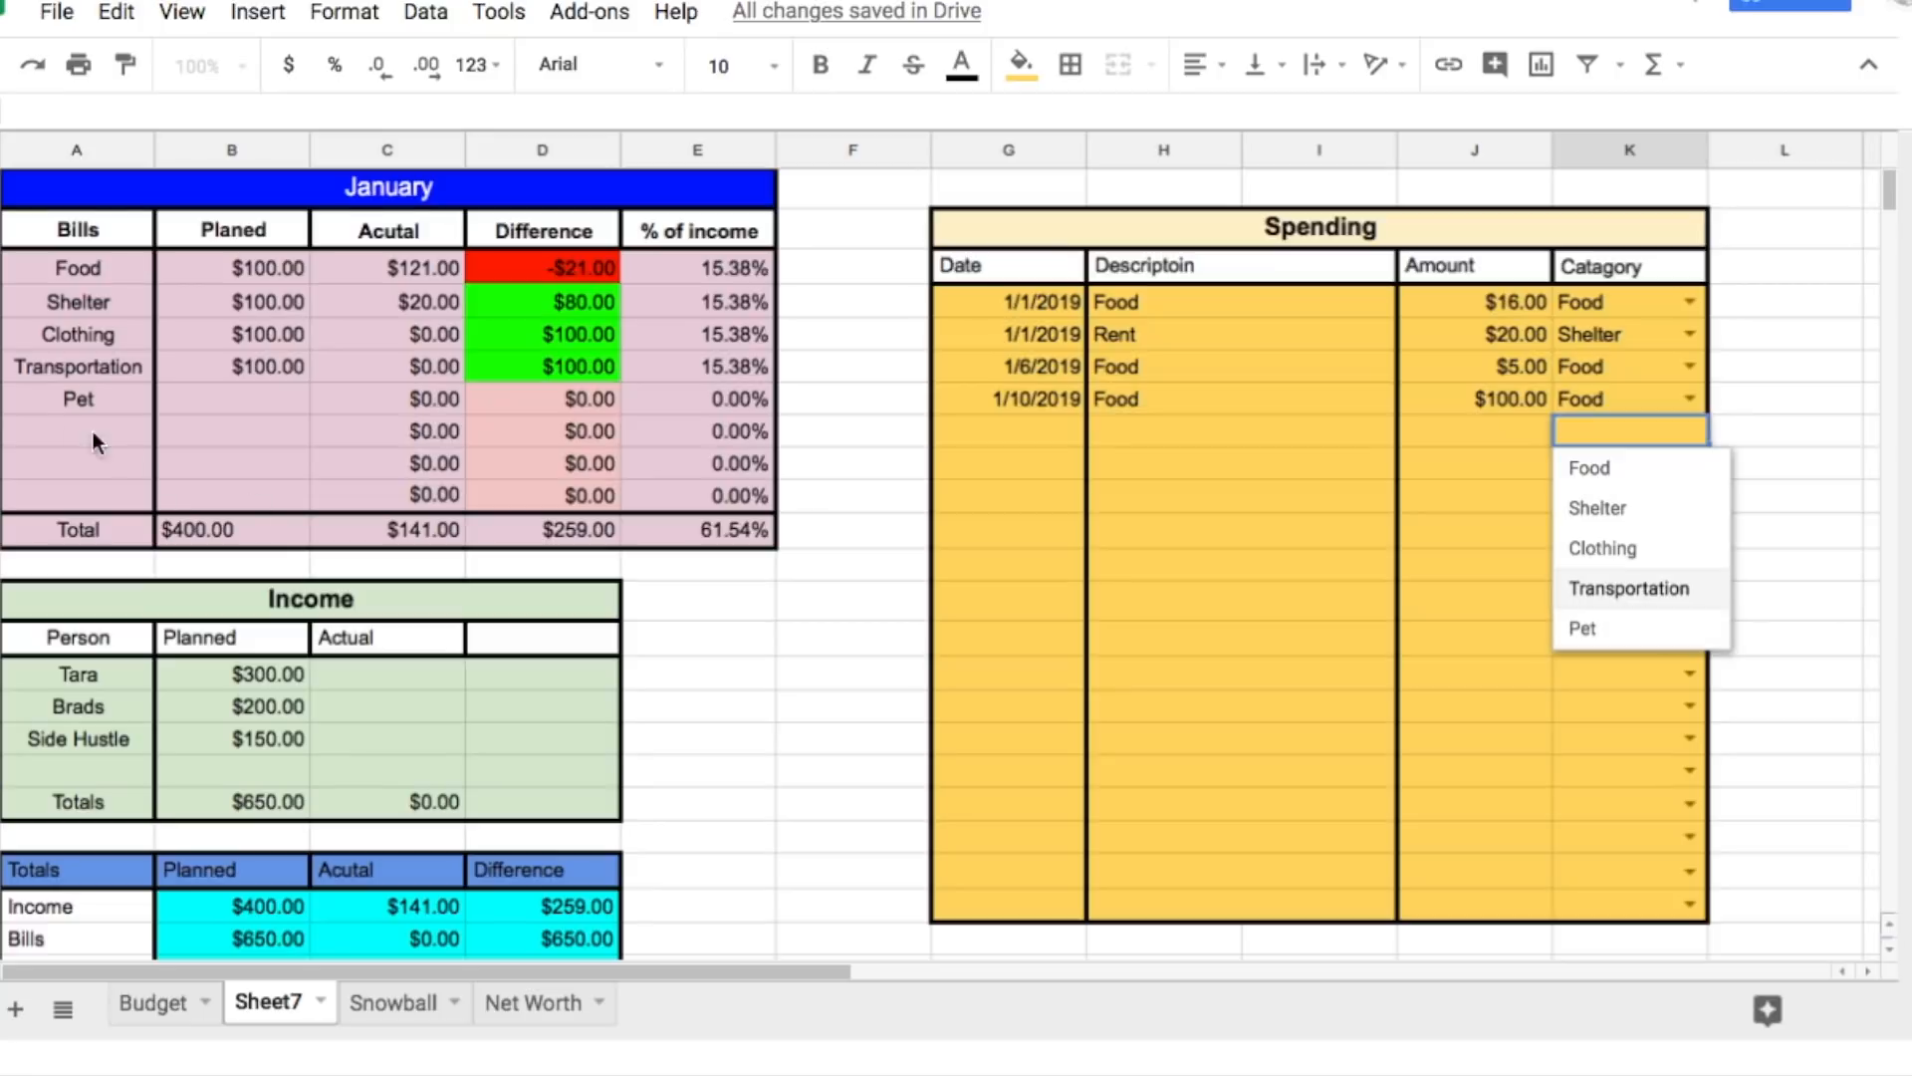
left_click(254, 399)
type("25")
key("Return")
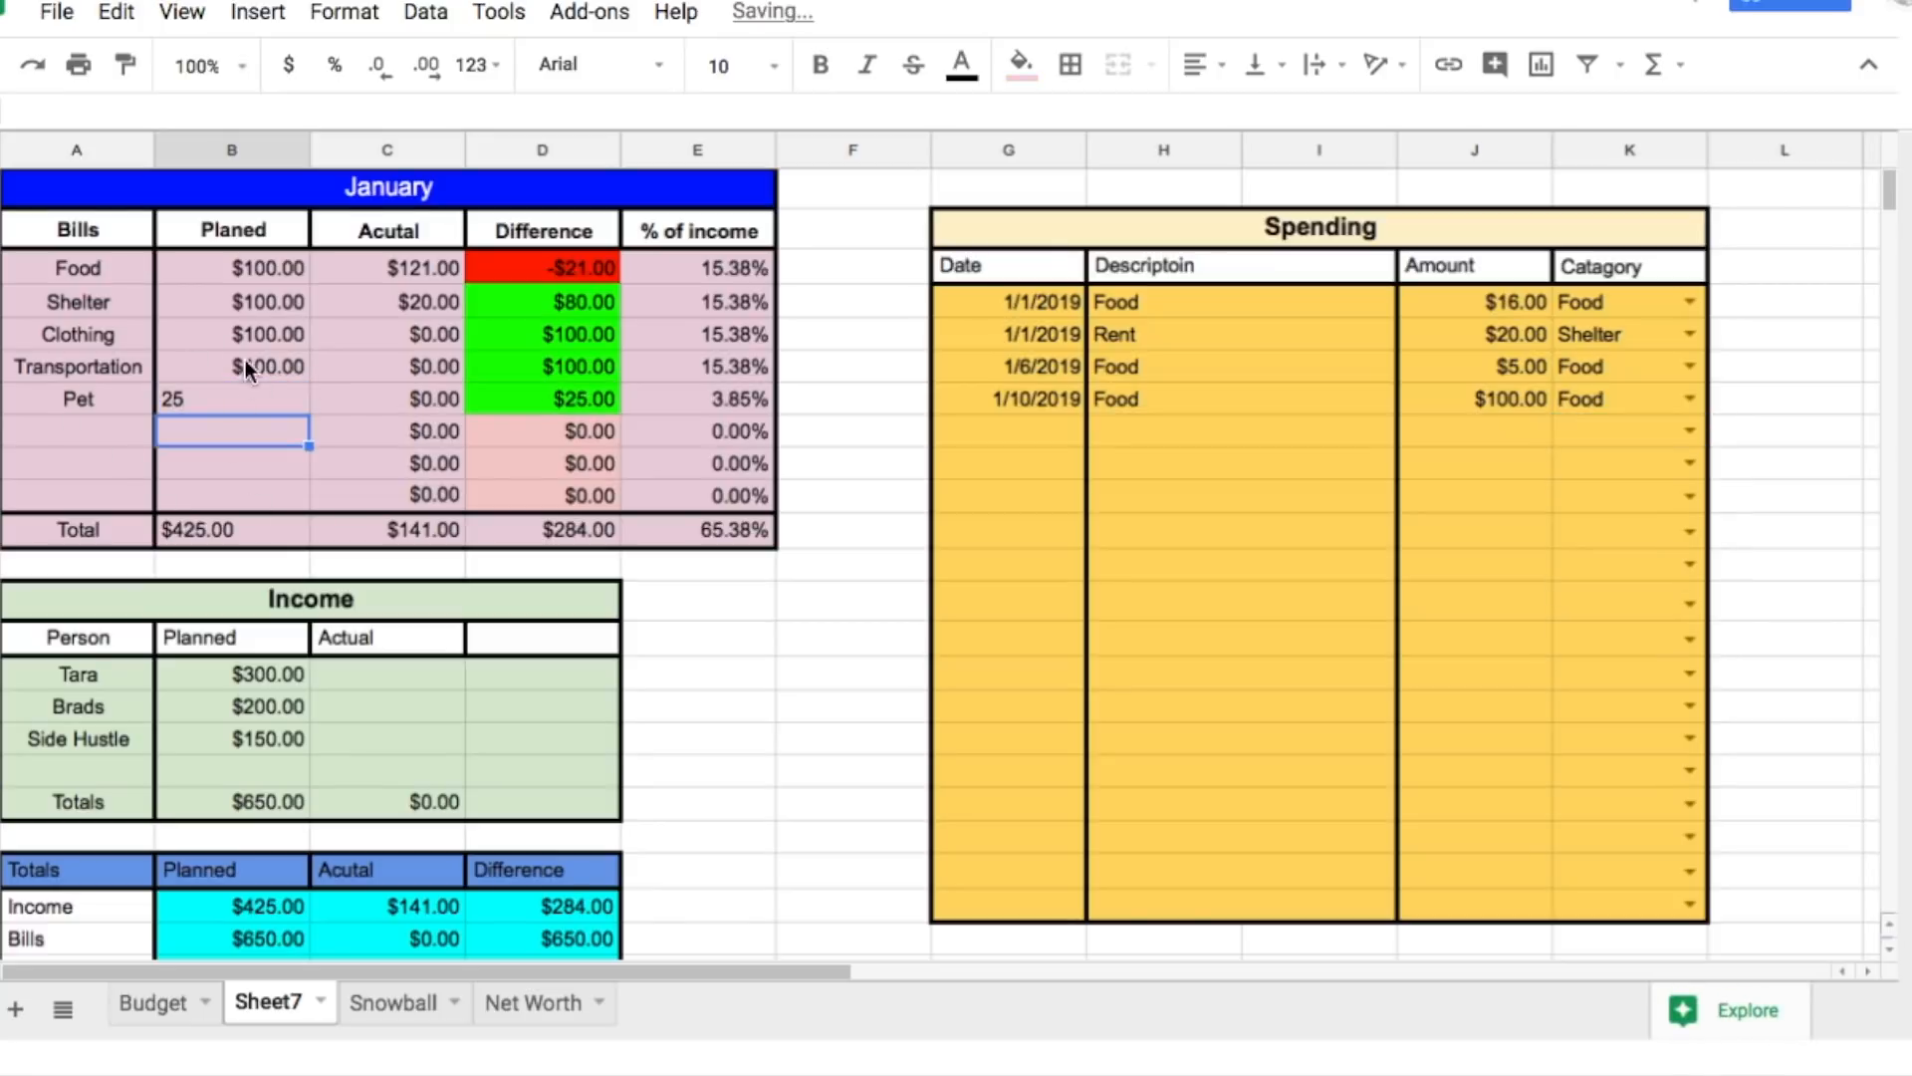
Step: Format the bills' Planed amounts and their total as currency and right-align them
left_click_drag(213, 275, 223, 366)
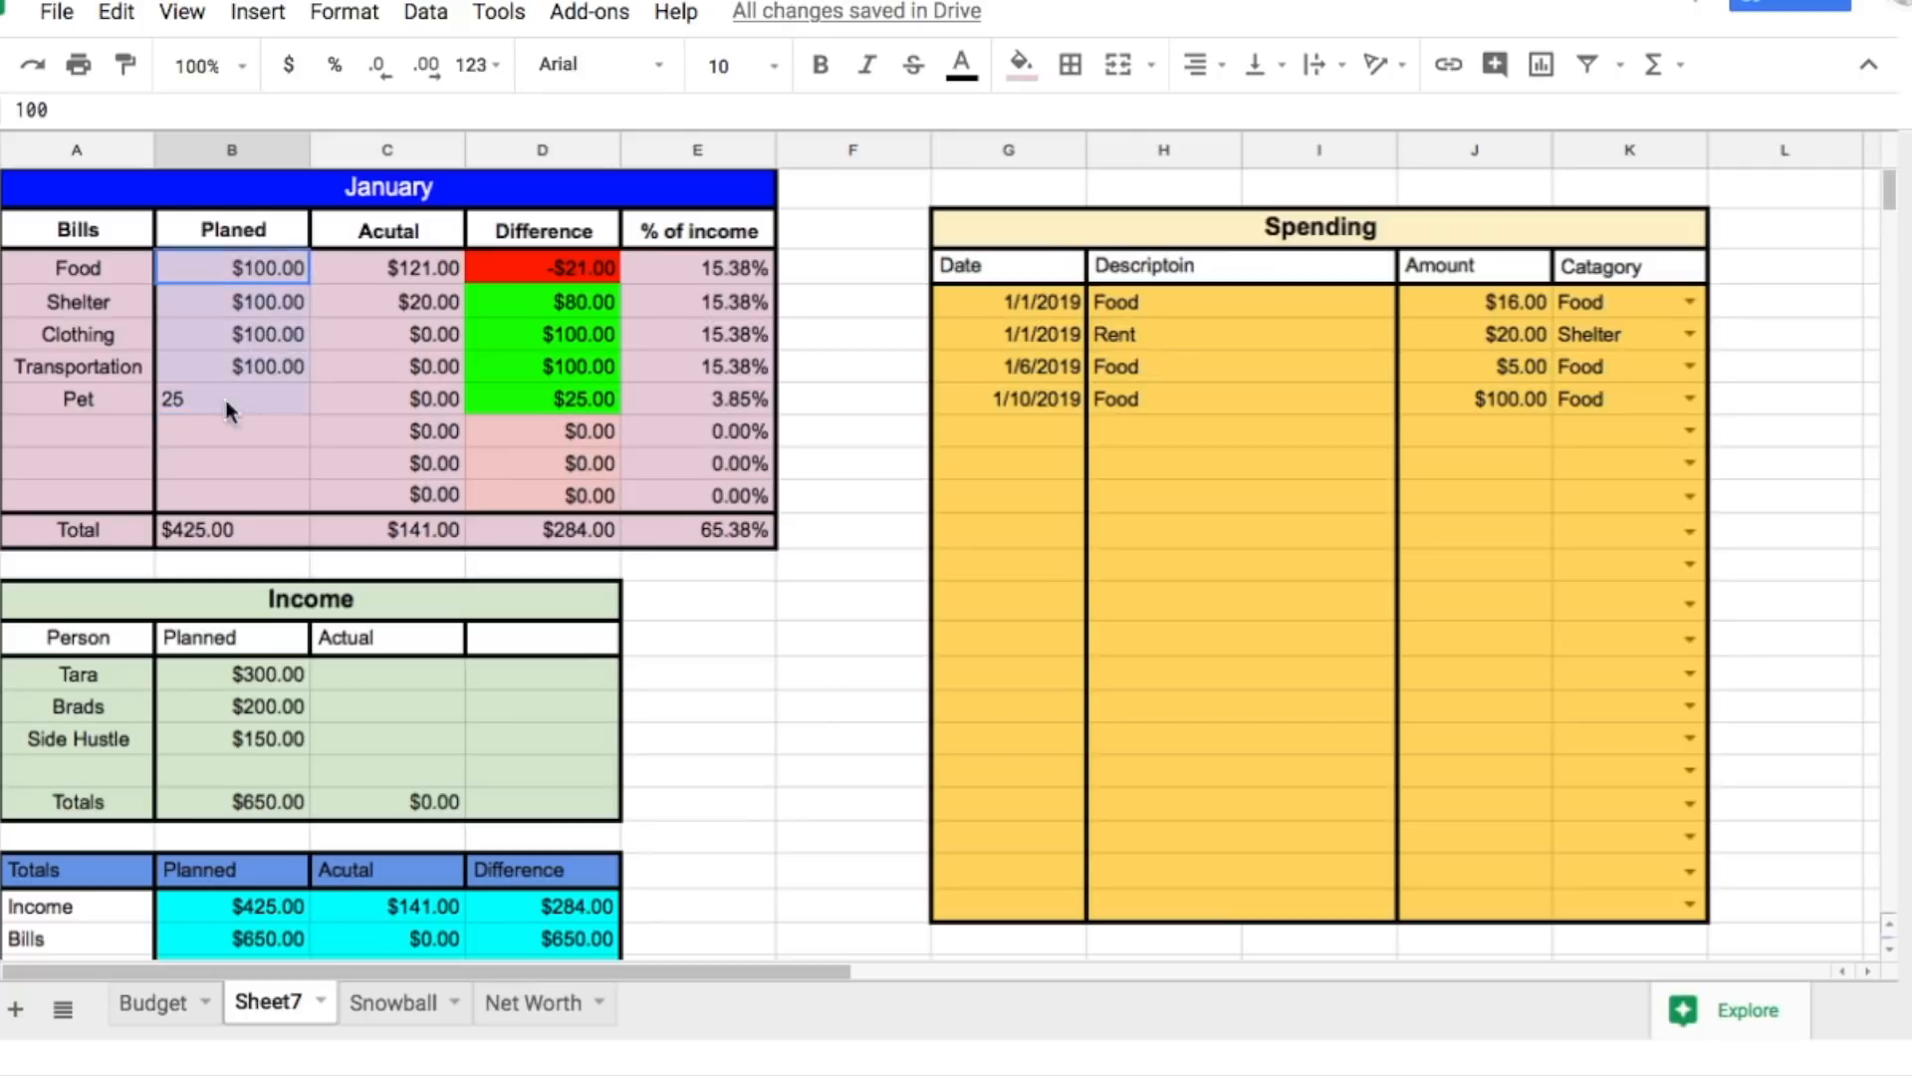
left_click_drag(235, 514, 235, 516)
left_click(289, 64)
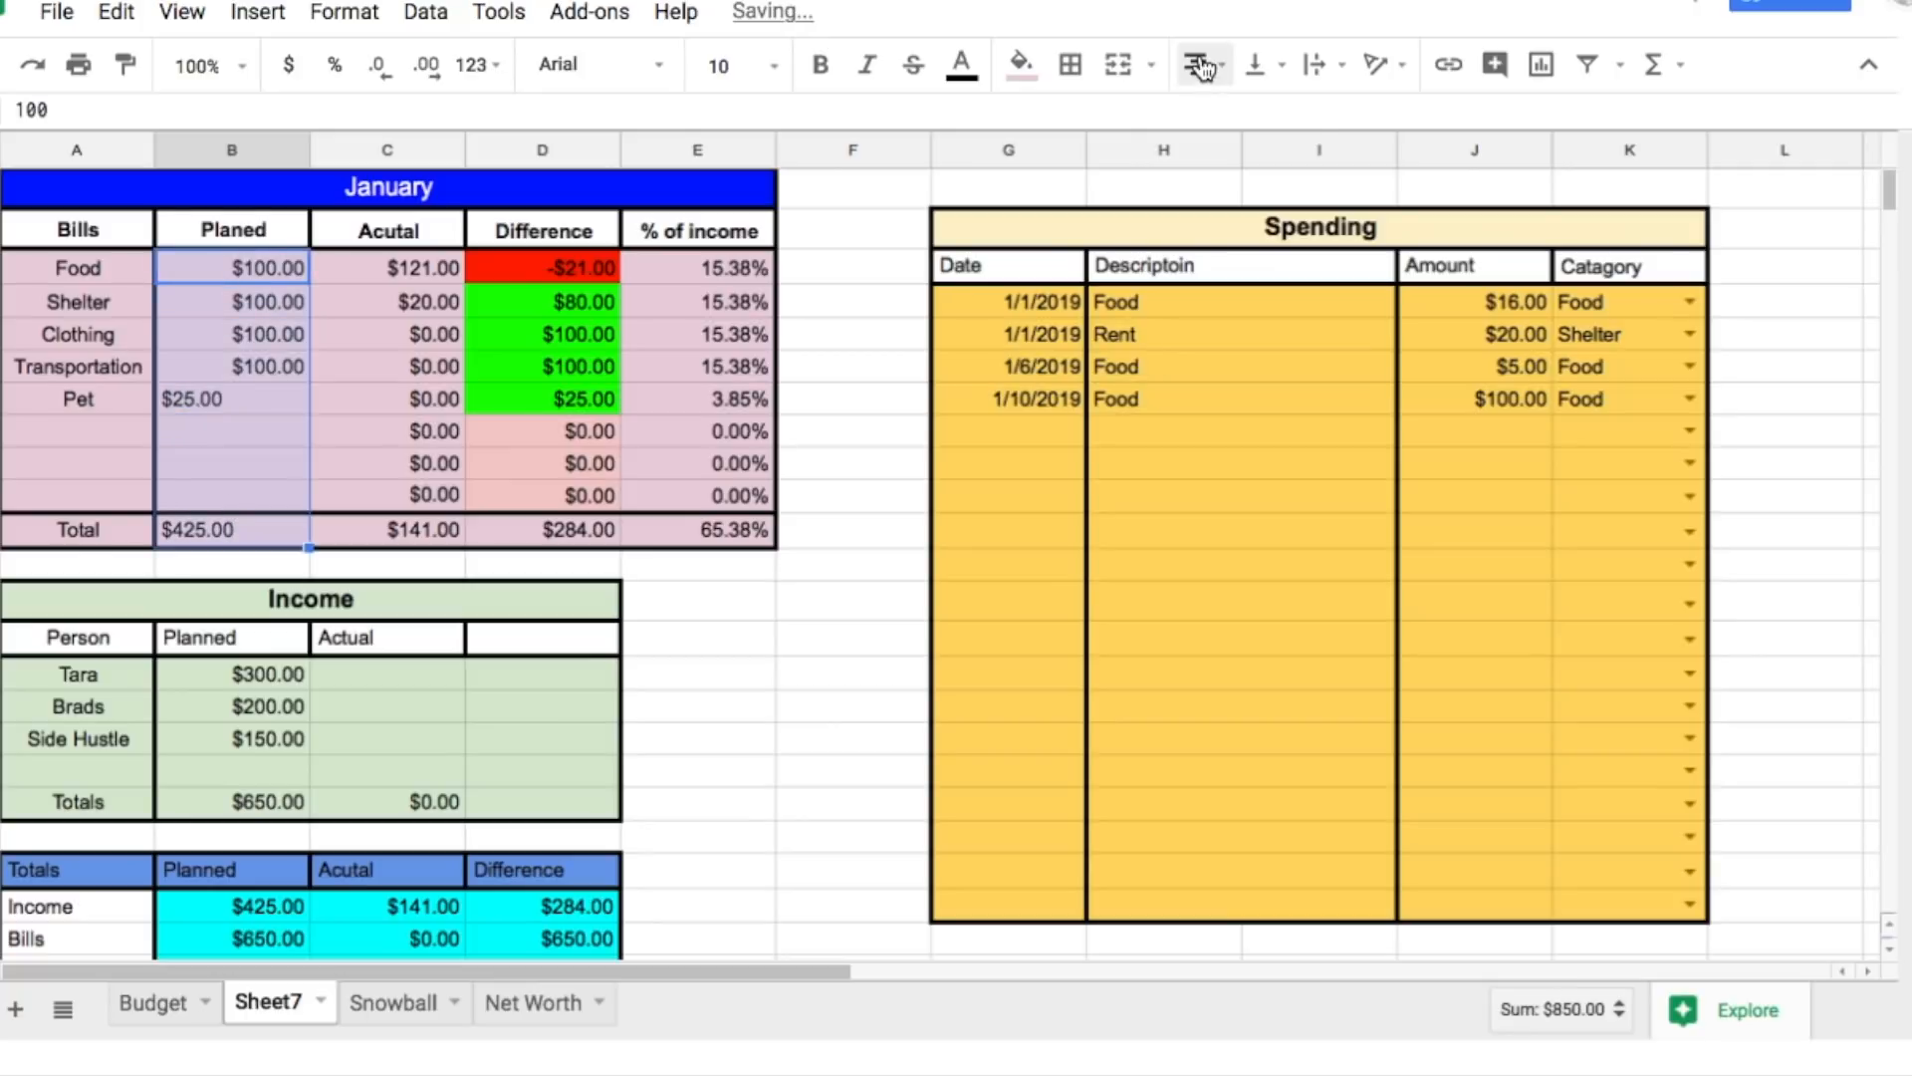
left_click(1203, 66)
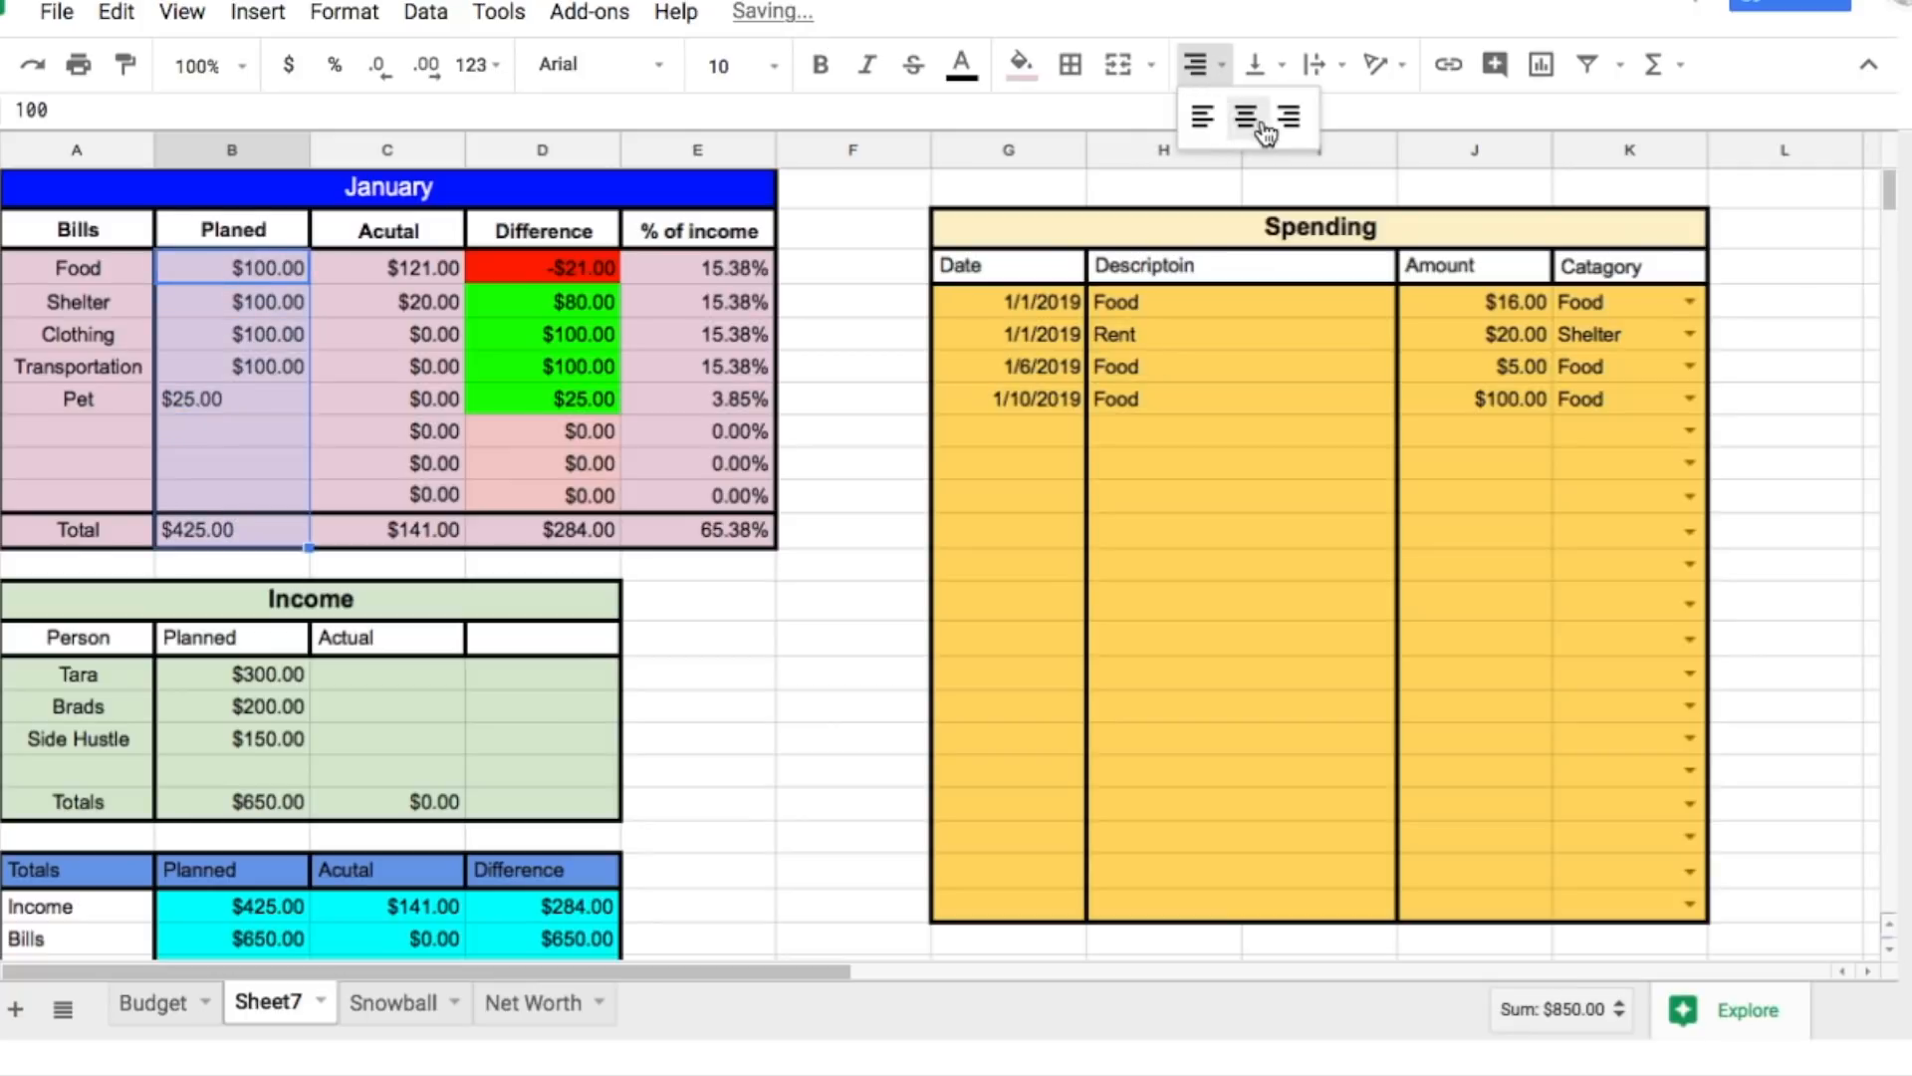
left_click(1284, 119)
Step: Add a 1/14 Spending entry with description Pet Food, amount 15 and category Pet
left_click(1062, 406)
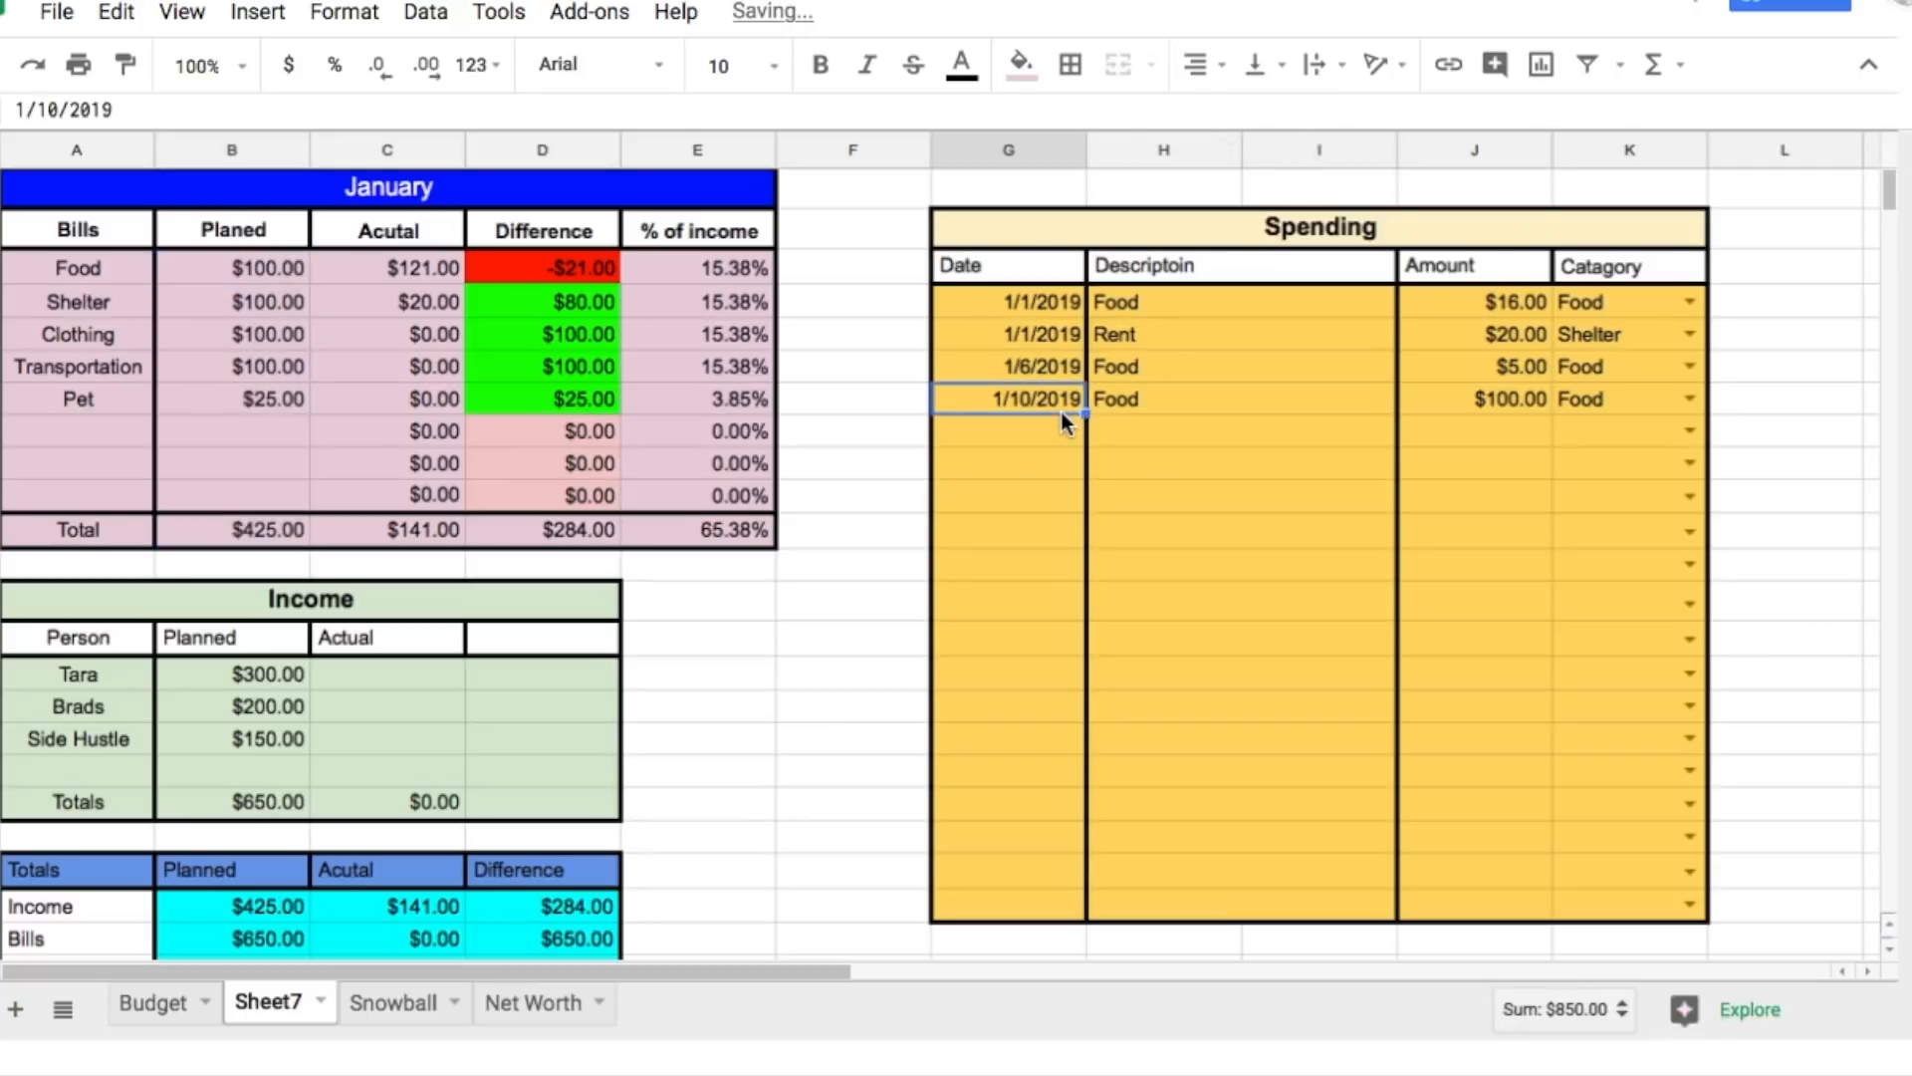
left_click(1062, 435)
type("1/14")
key("Tab")
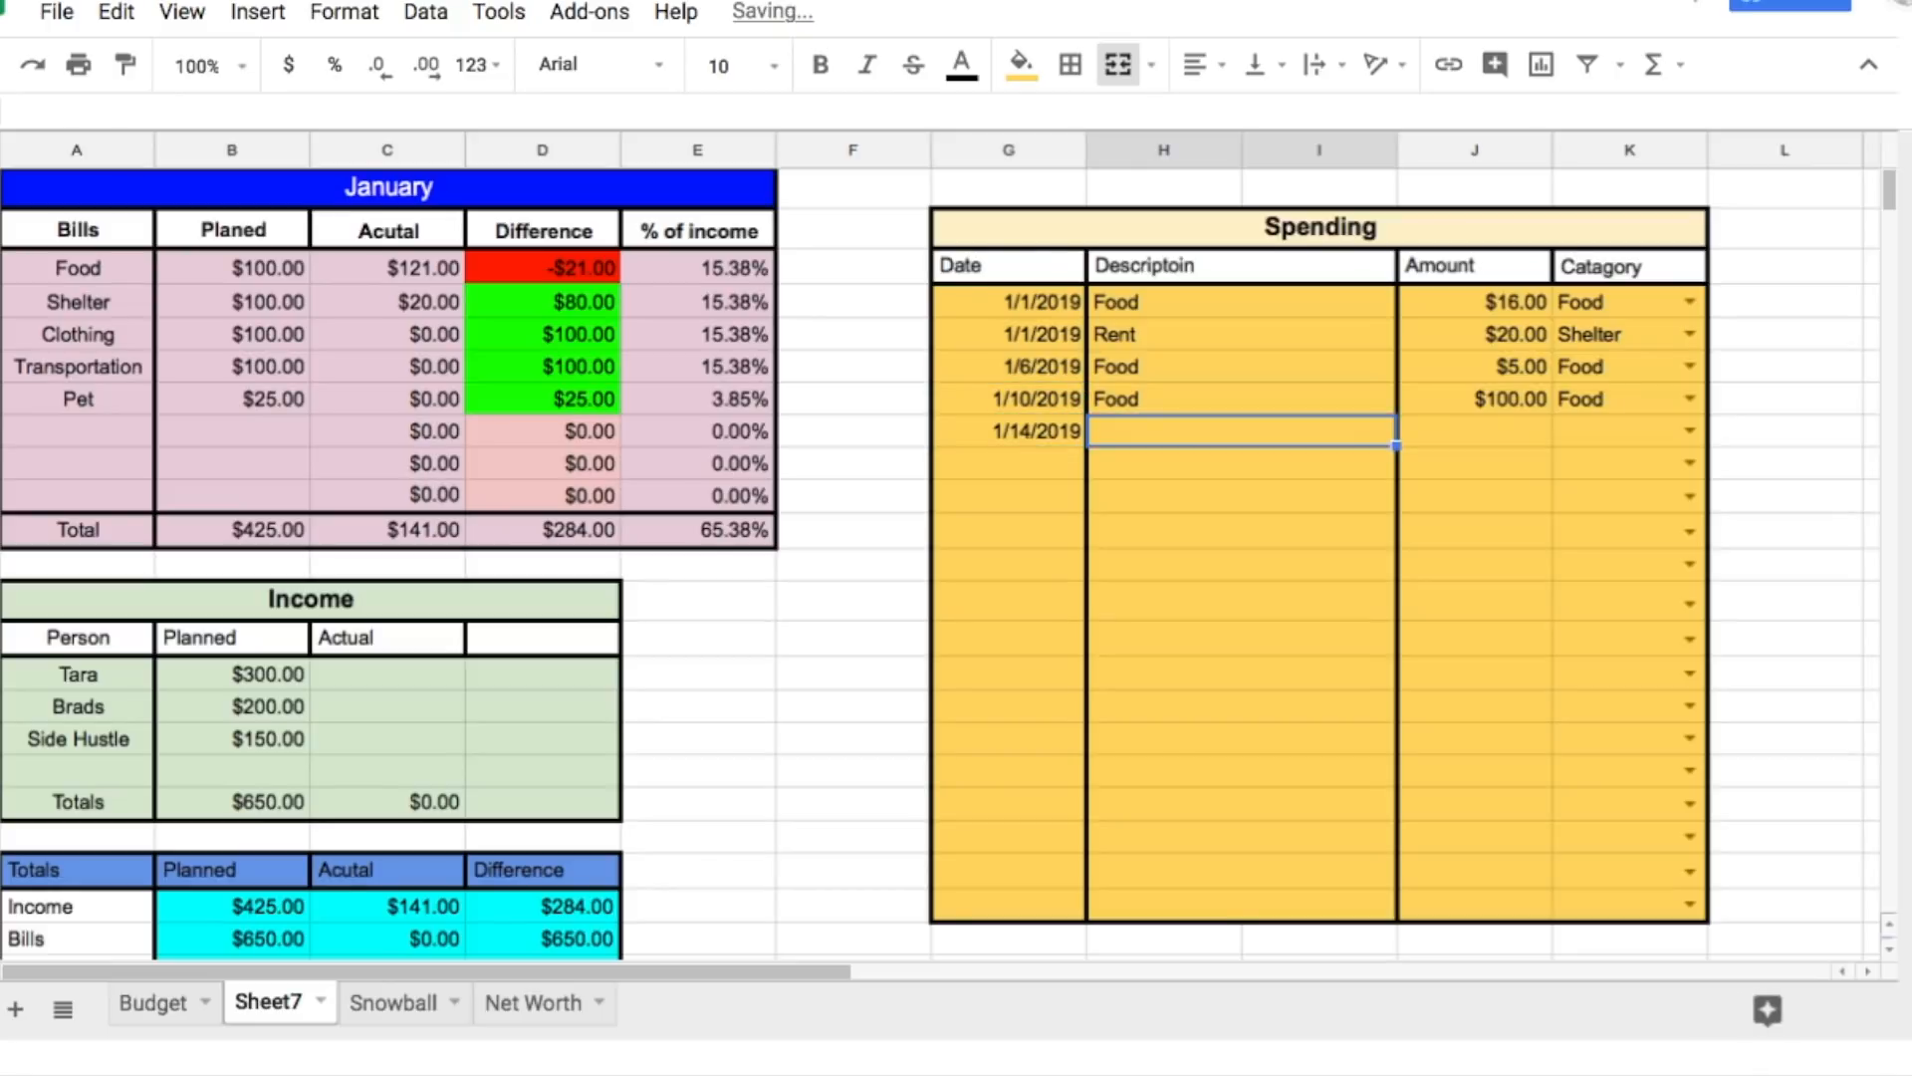
type("Pet Food")
key("Tab")
type("15")
key("Tab")
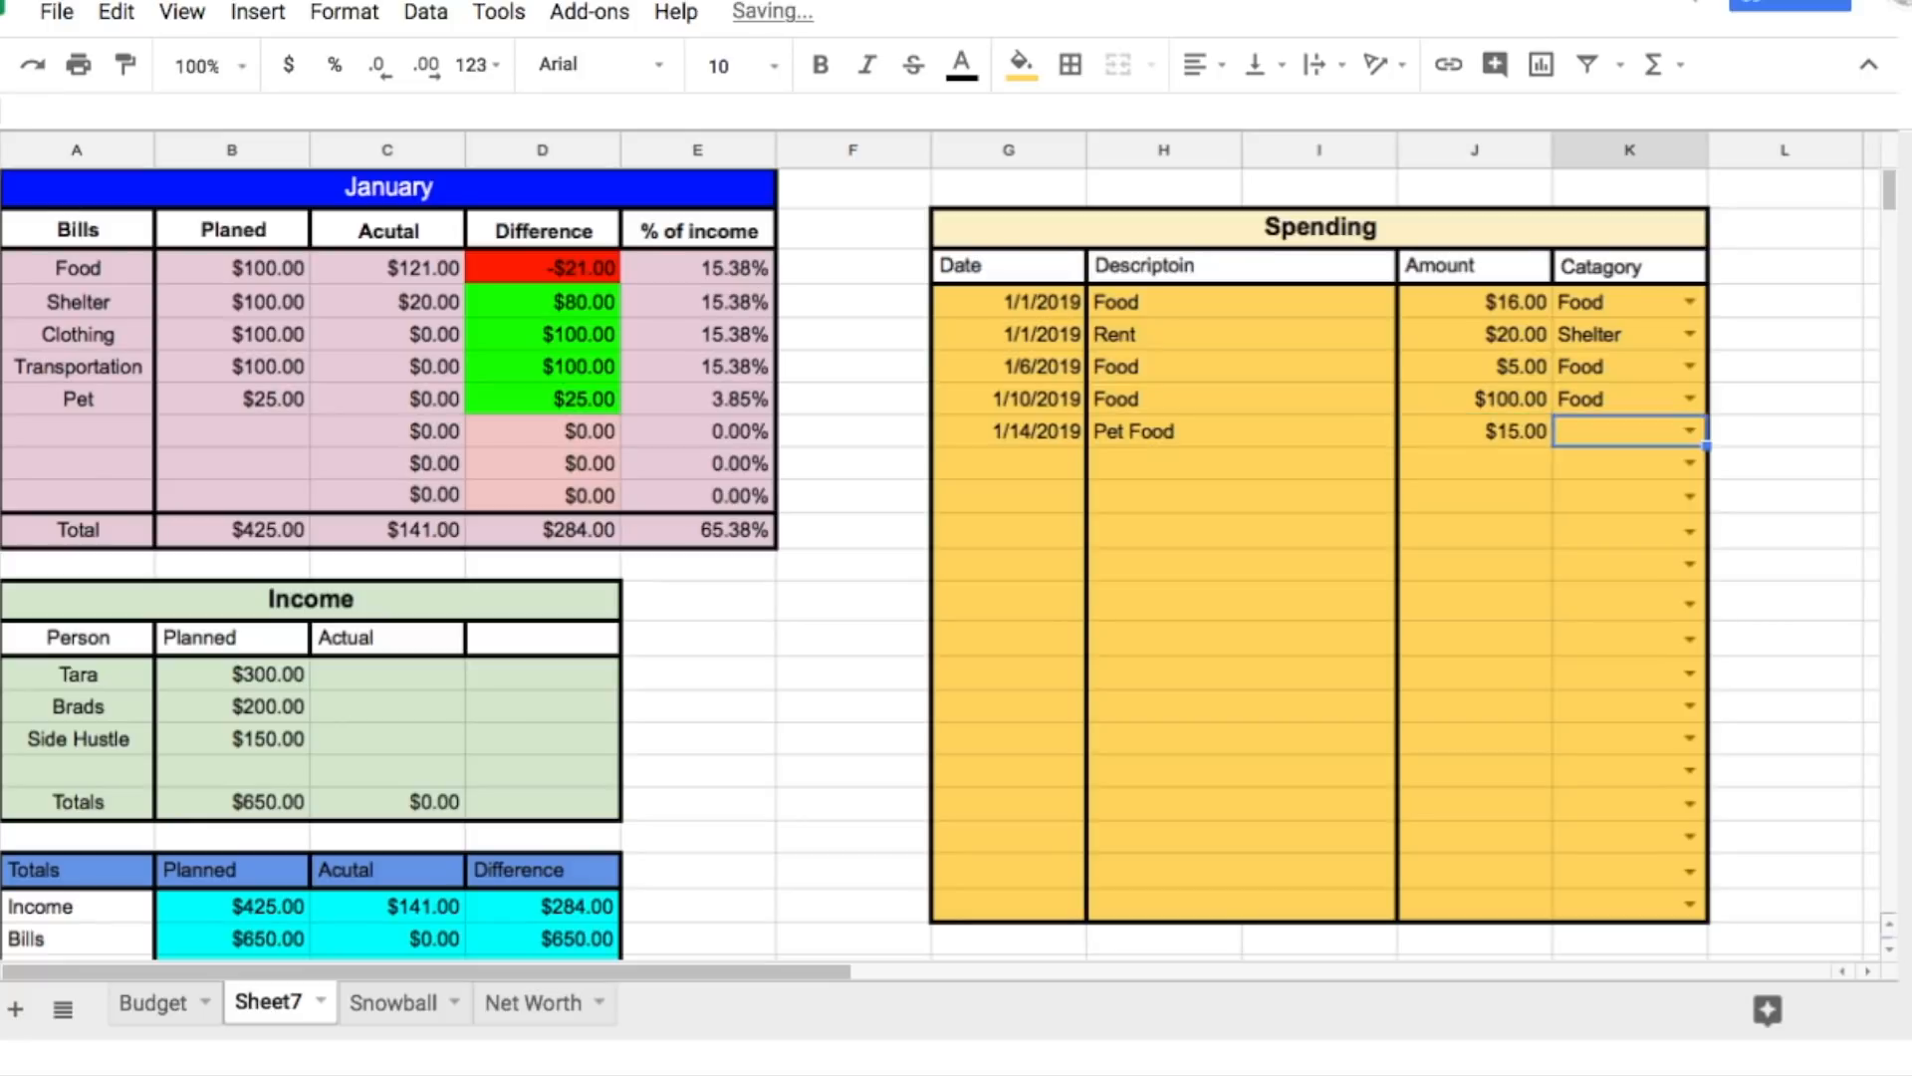
left_click(1690, 431)
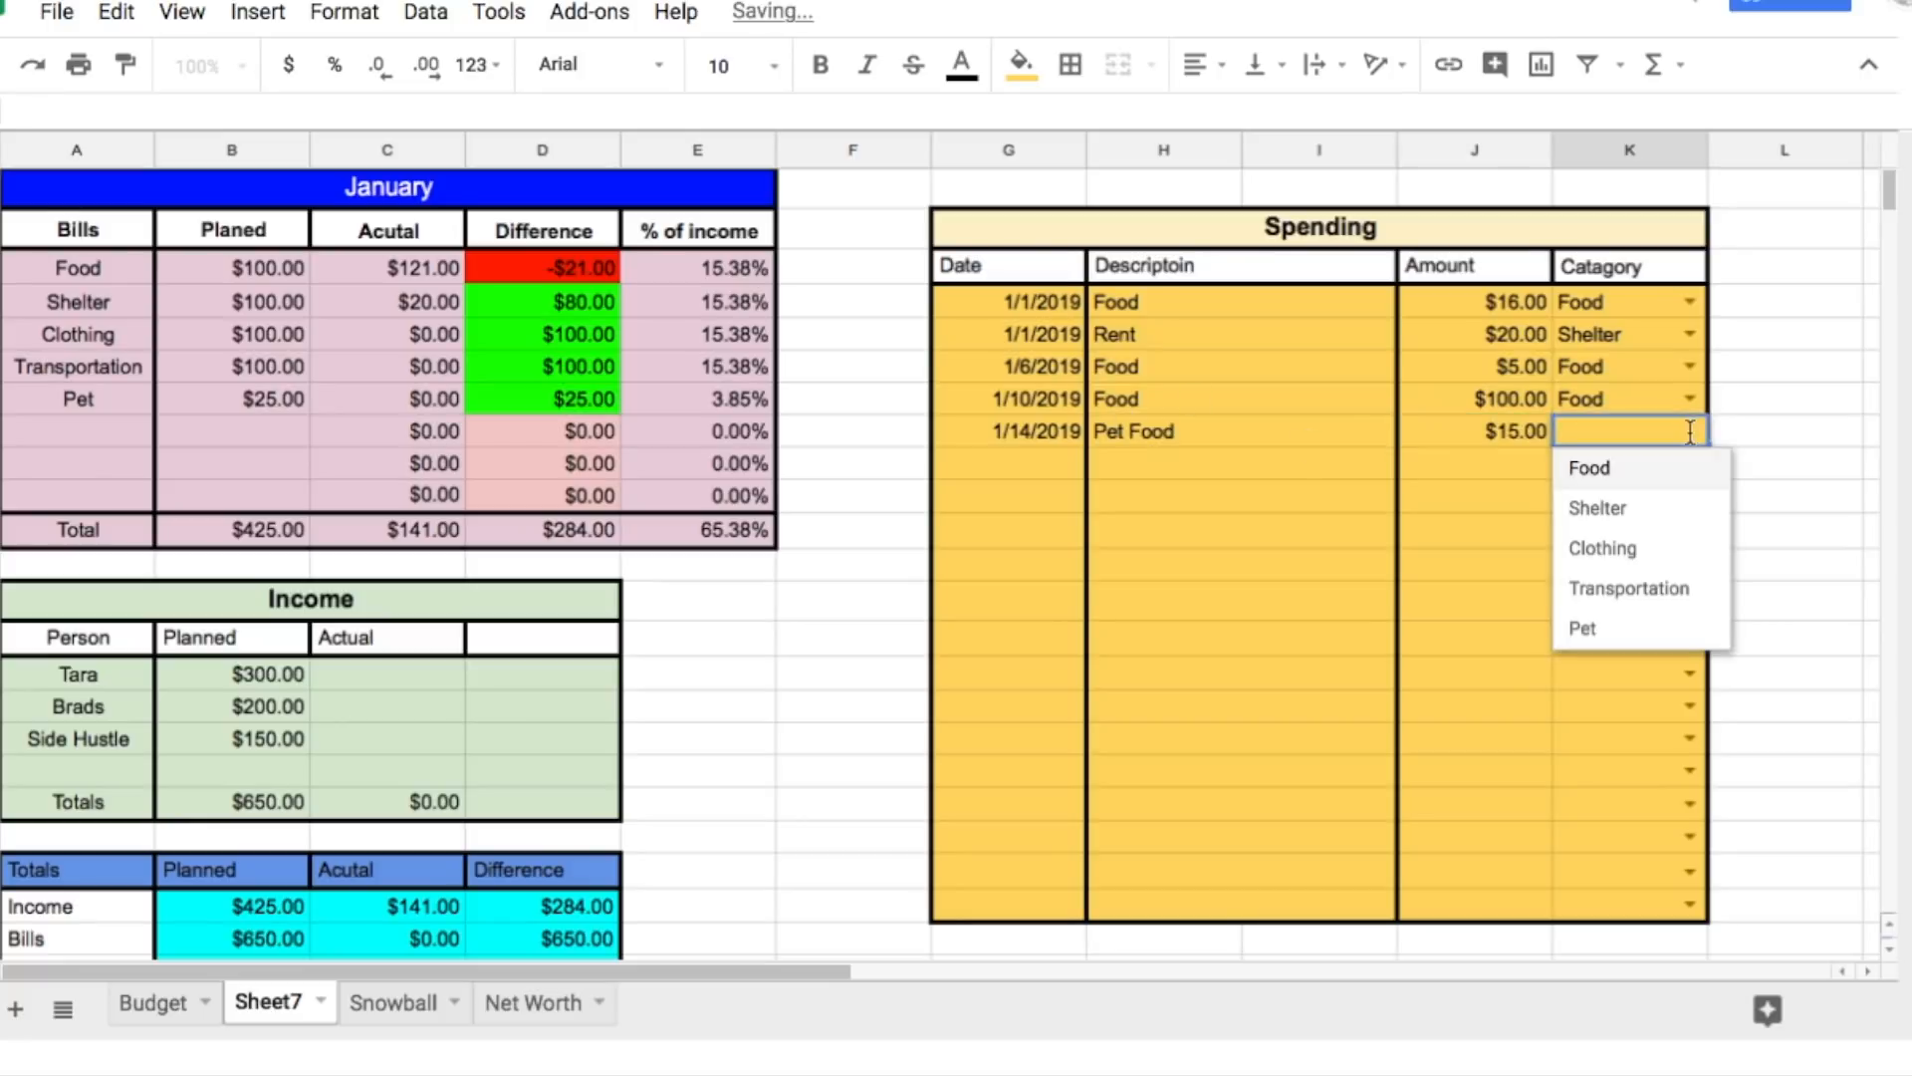
left_click(1652, 626)
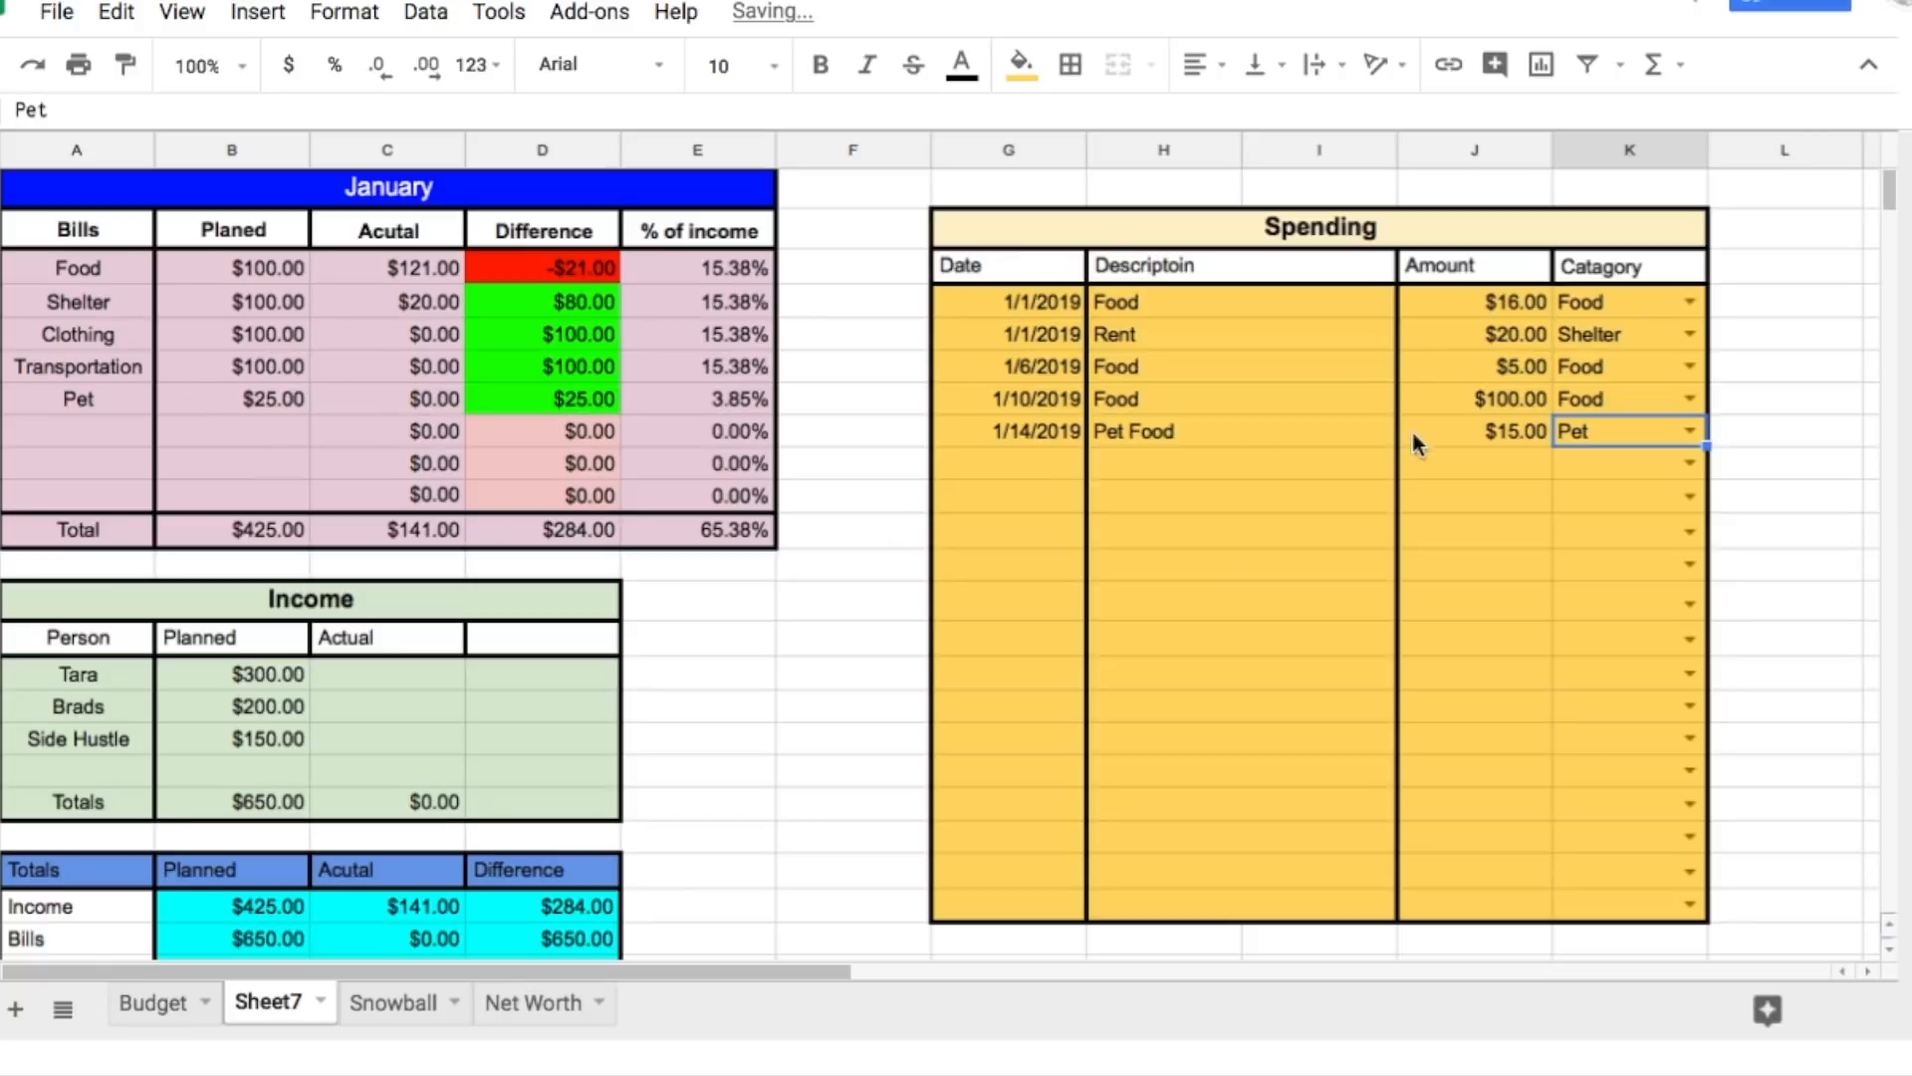
Step: Change the Pet Food spending amount to 40
left_click(1481, 439)
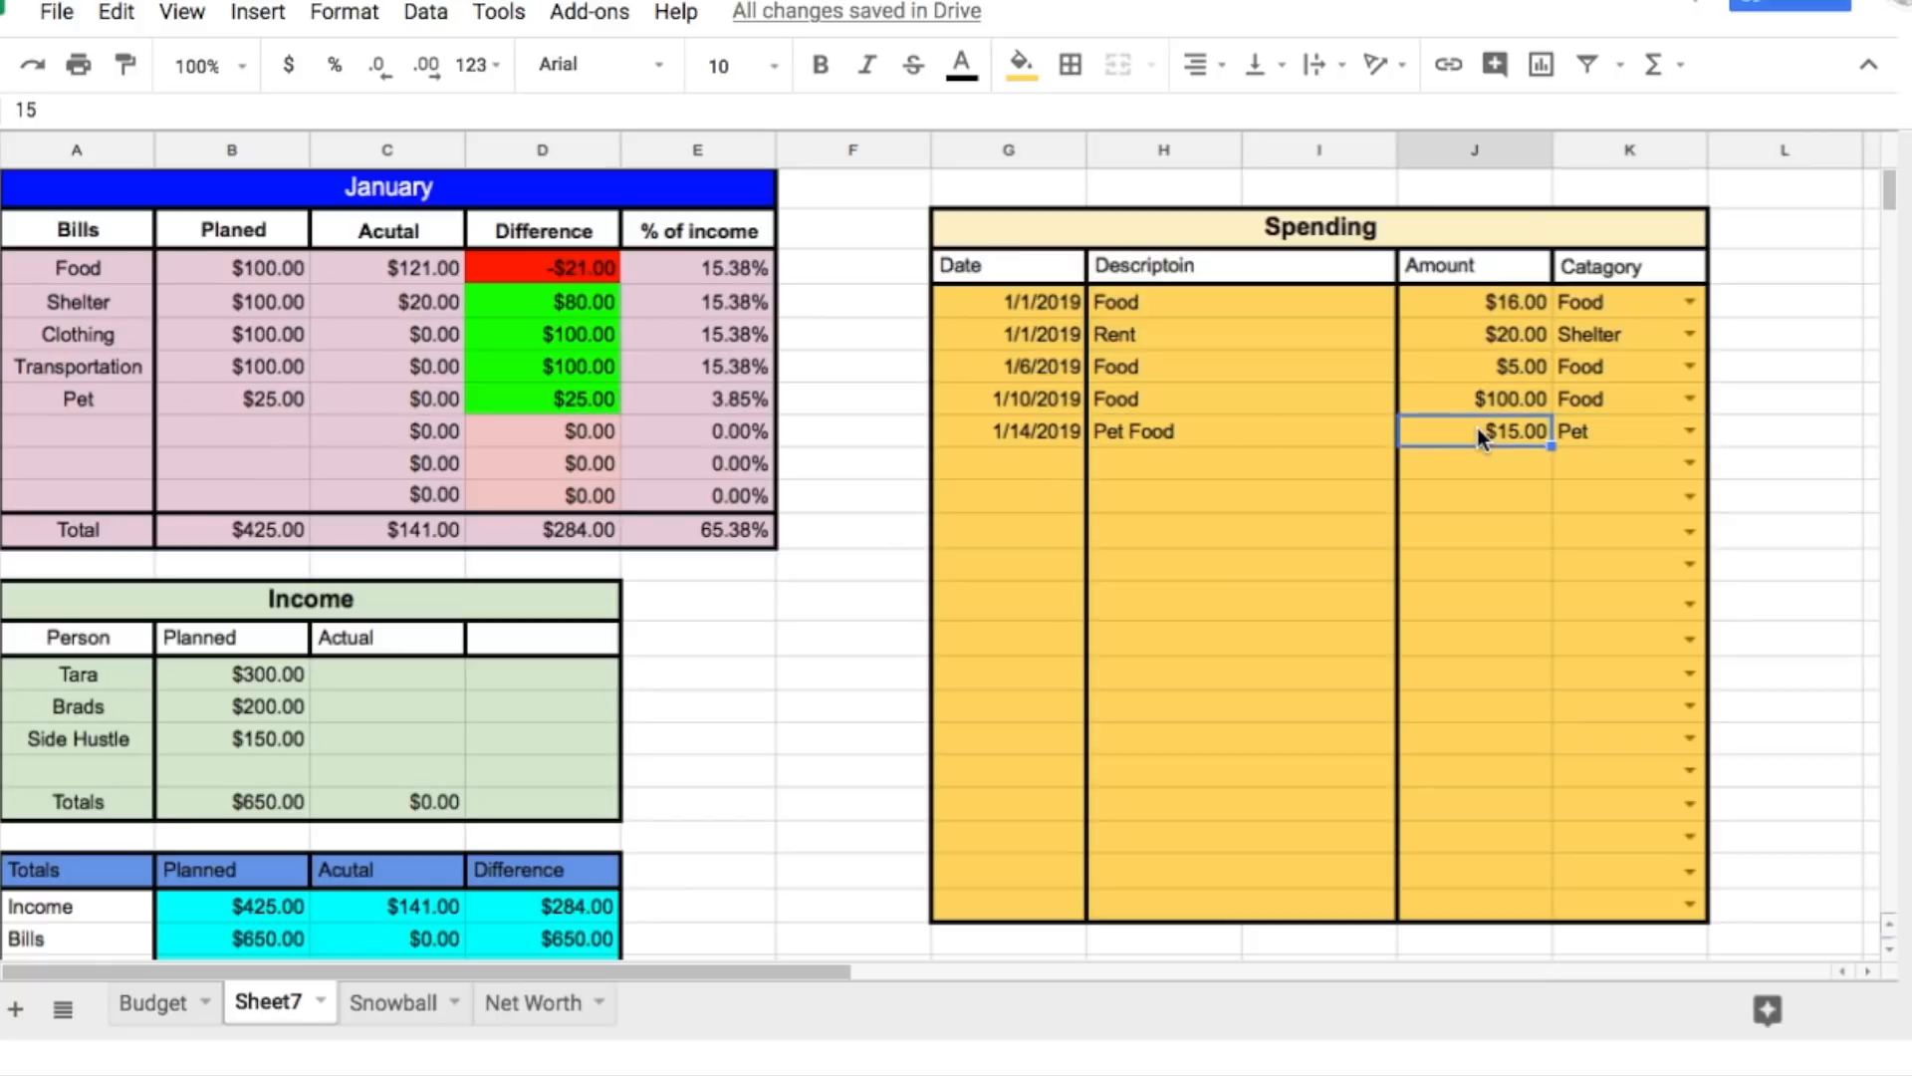
type("40")
key("Return")
Step: Compare the Pet Food spending entry with the SUMIF formulas in the bills' Acutal column
left_click(410, 402)
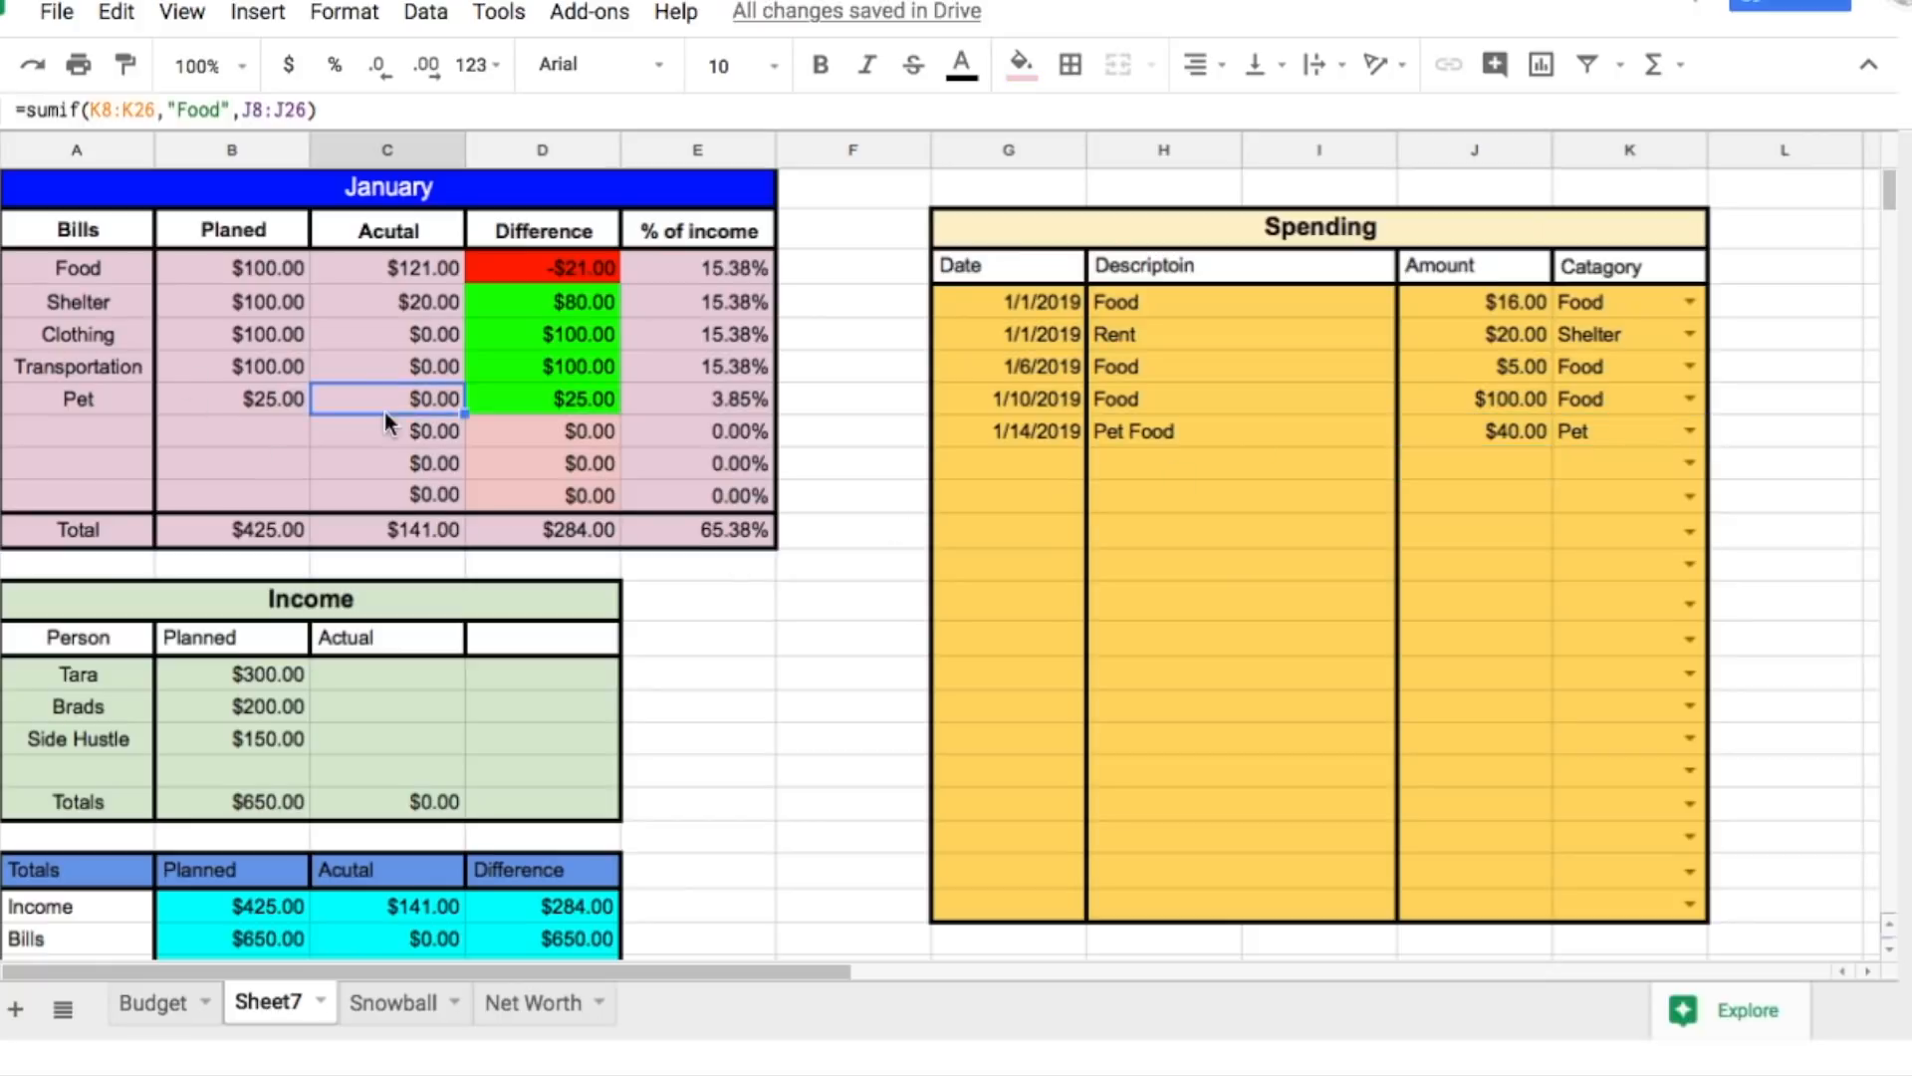
left_click(1524, 439)
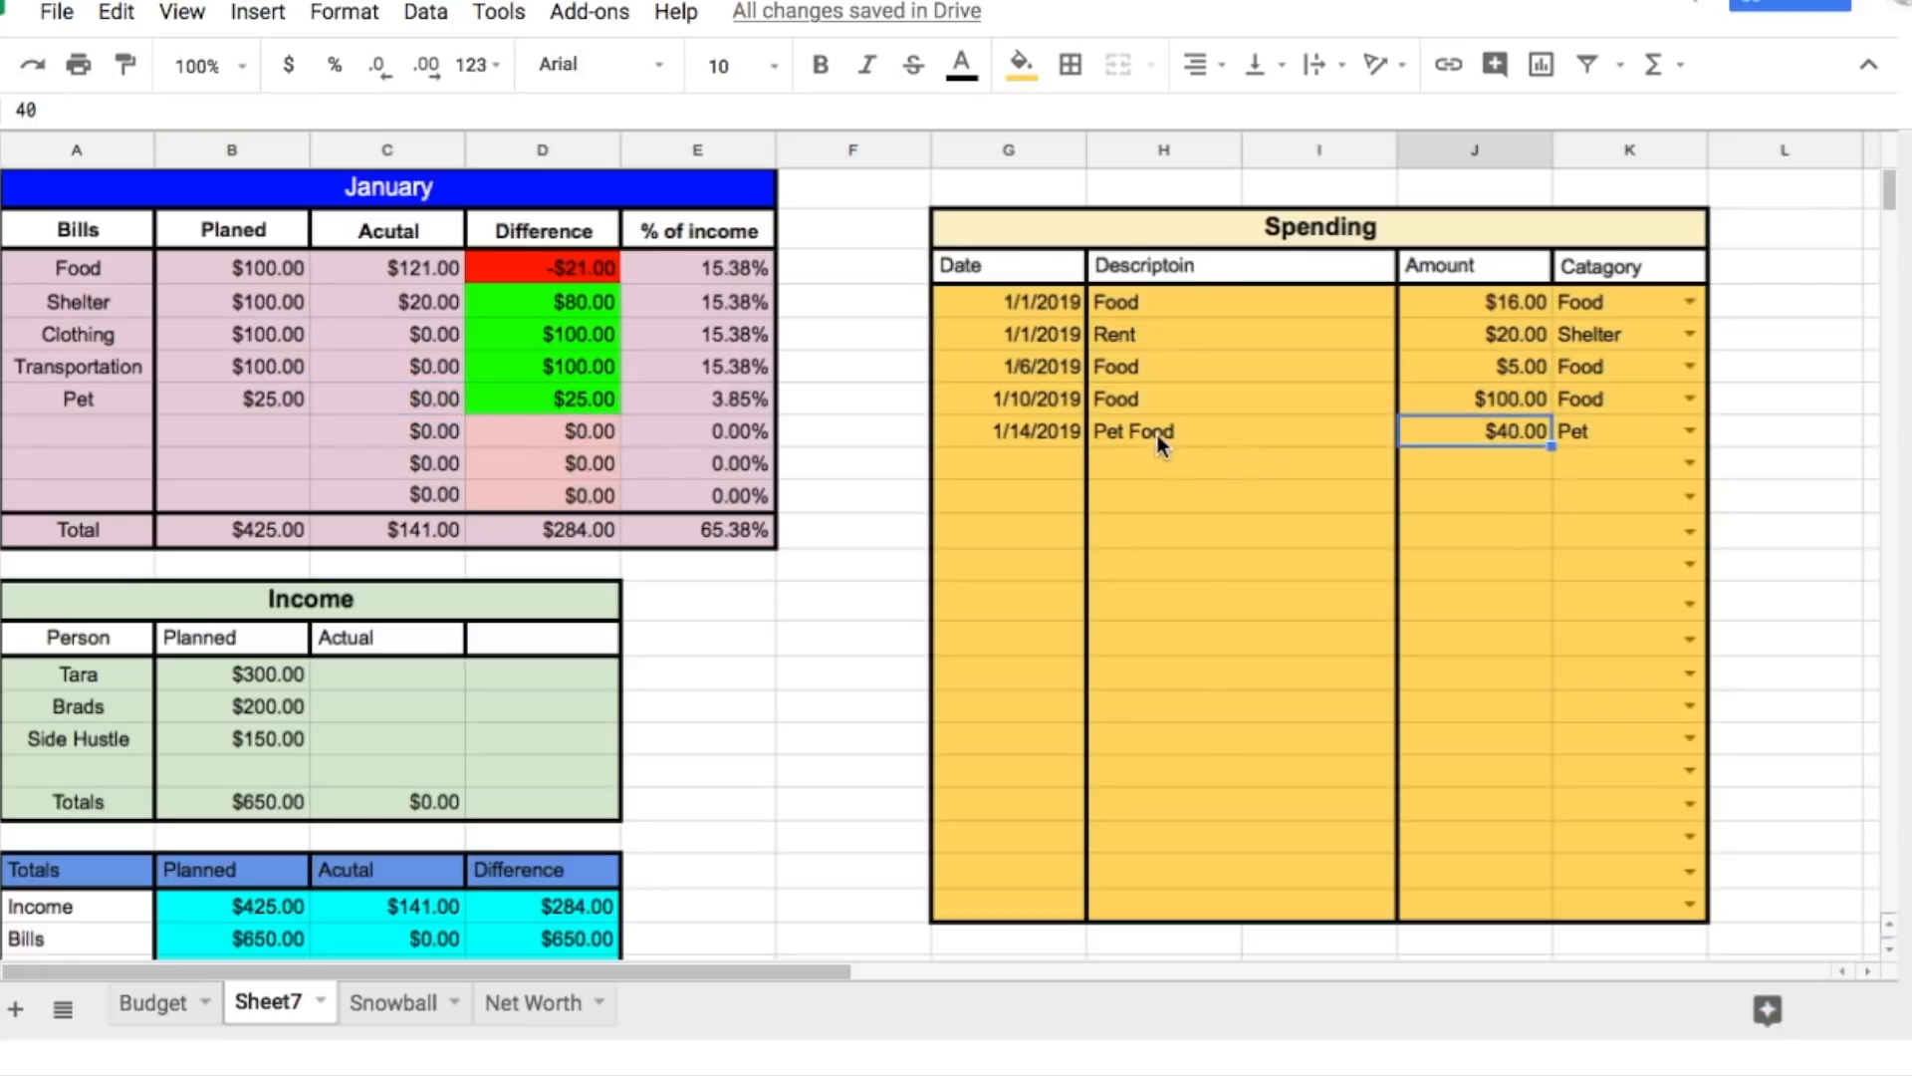
left_click(1152, 432)
left_click(1593, 436)
left_click(1518, 445)
left_click(419, 294)
left_click(419, 339)
left_click(423, 366)
Step: Set the criterion of the Pet bill's Acutal SUMIF formula to "Pet"
left_click(428, 398)
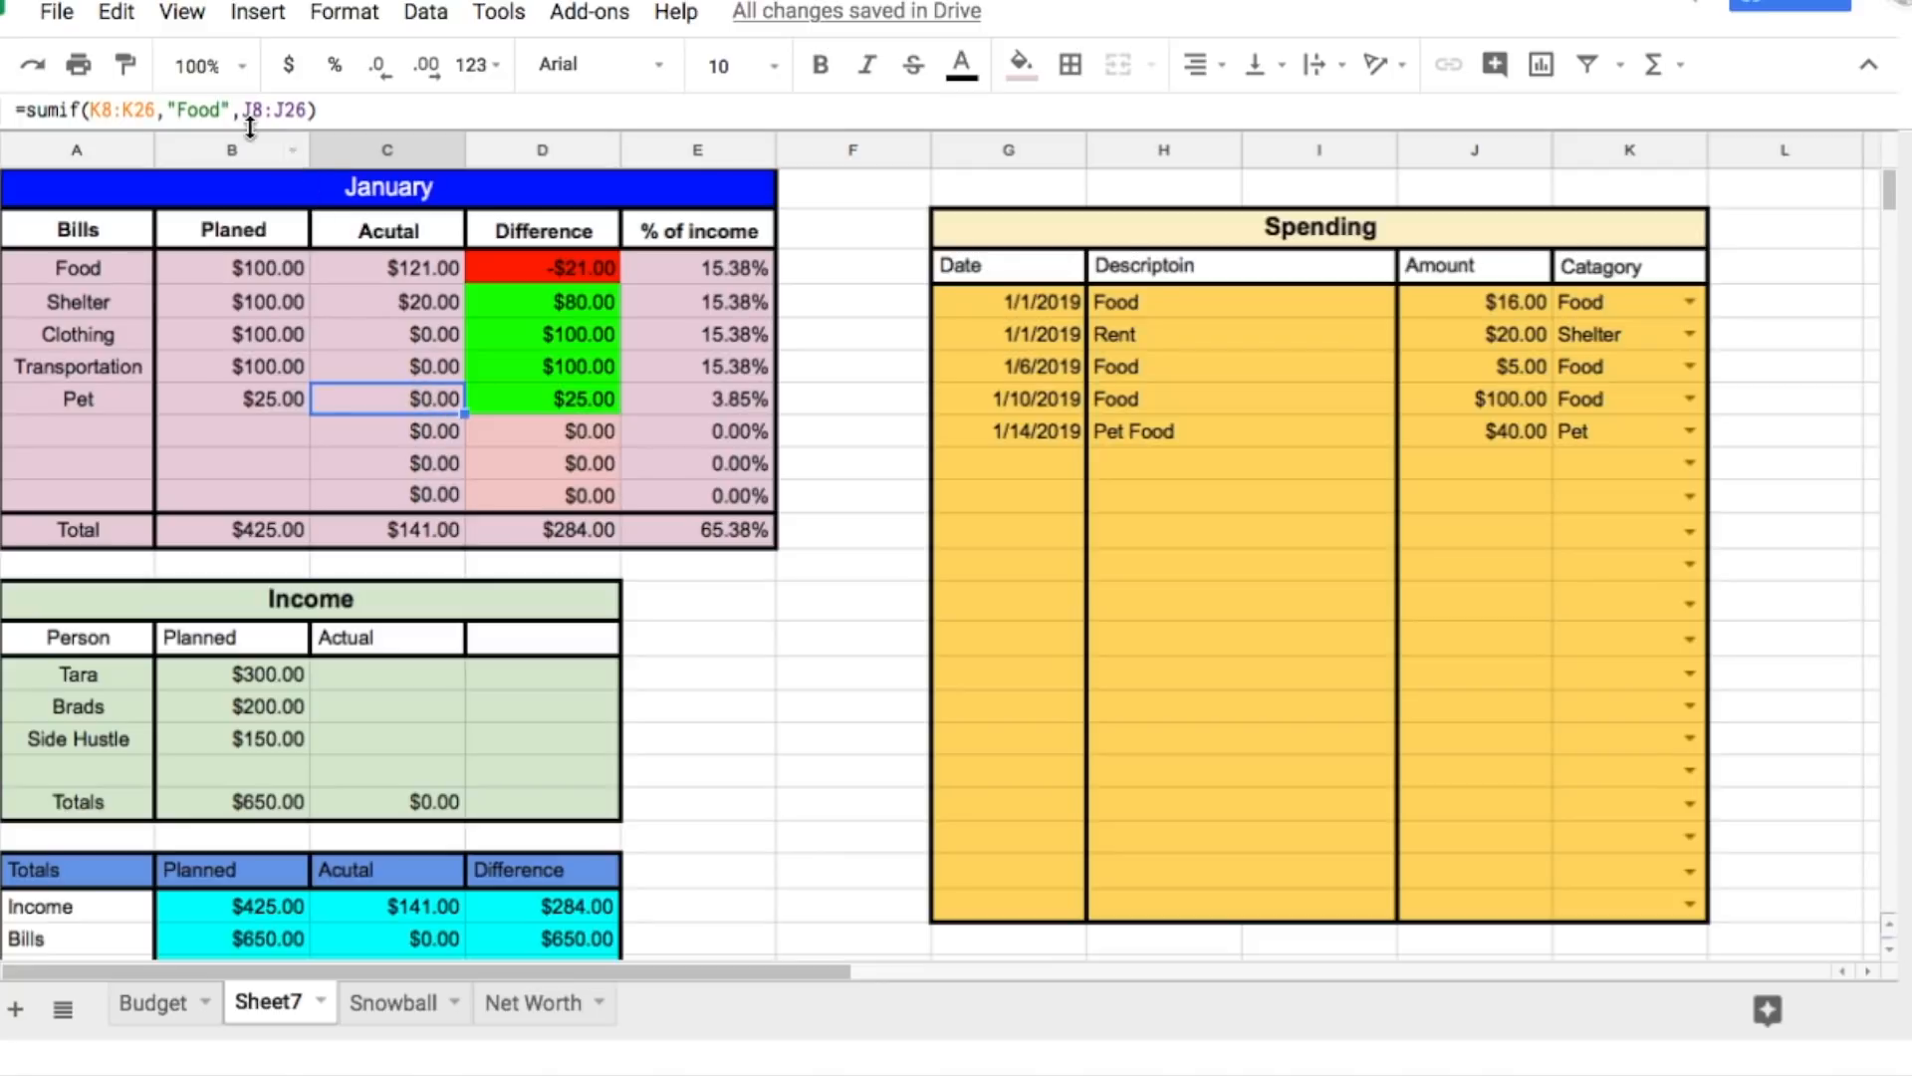
left_click(221, 108)
key("BackSpace")
key("BackSpace")
key("BackSpace")
key("BackSpace")
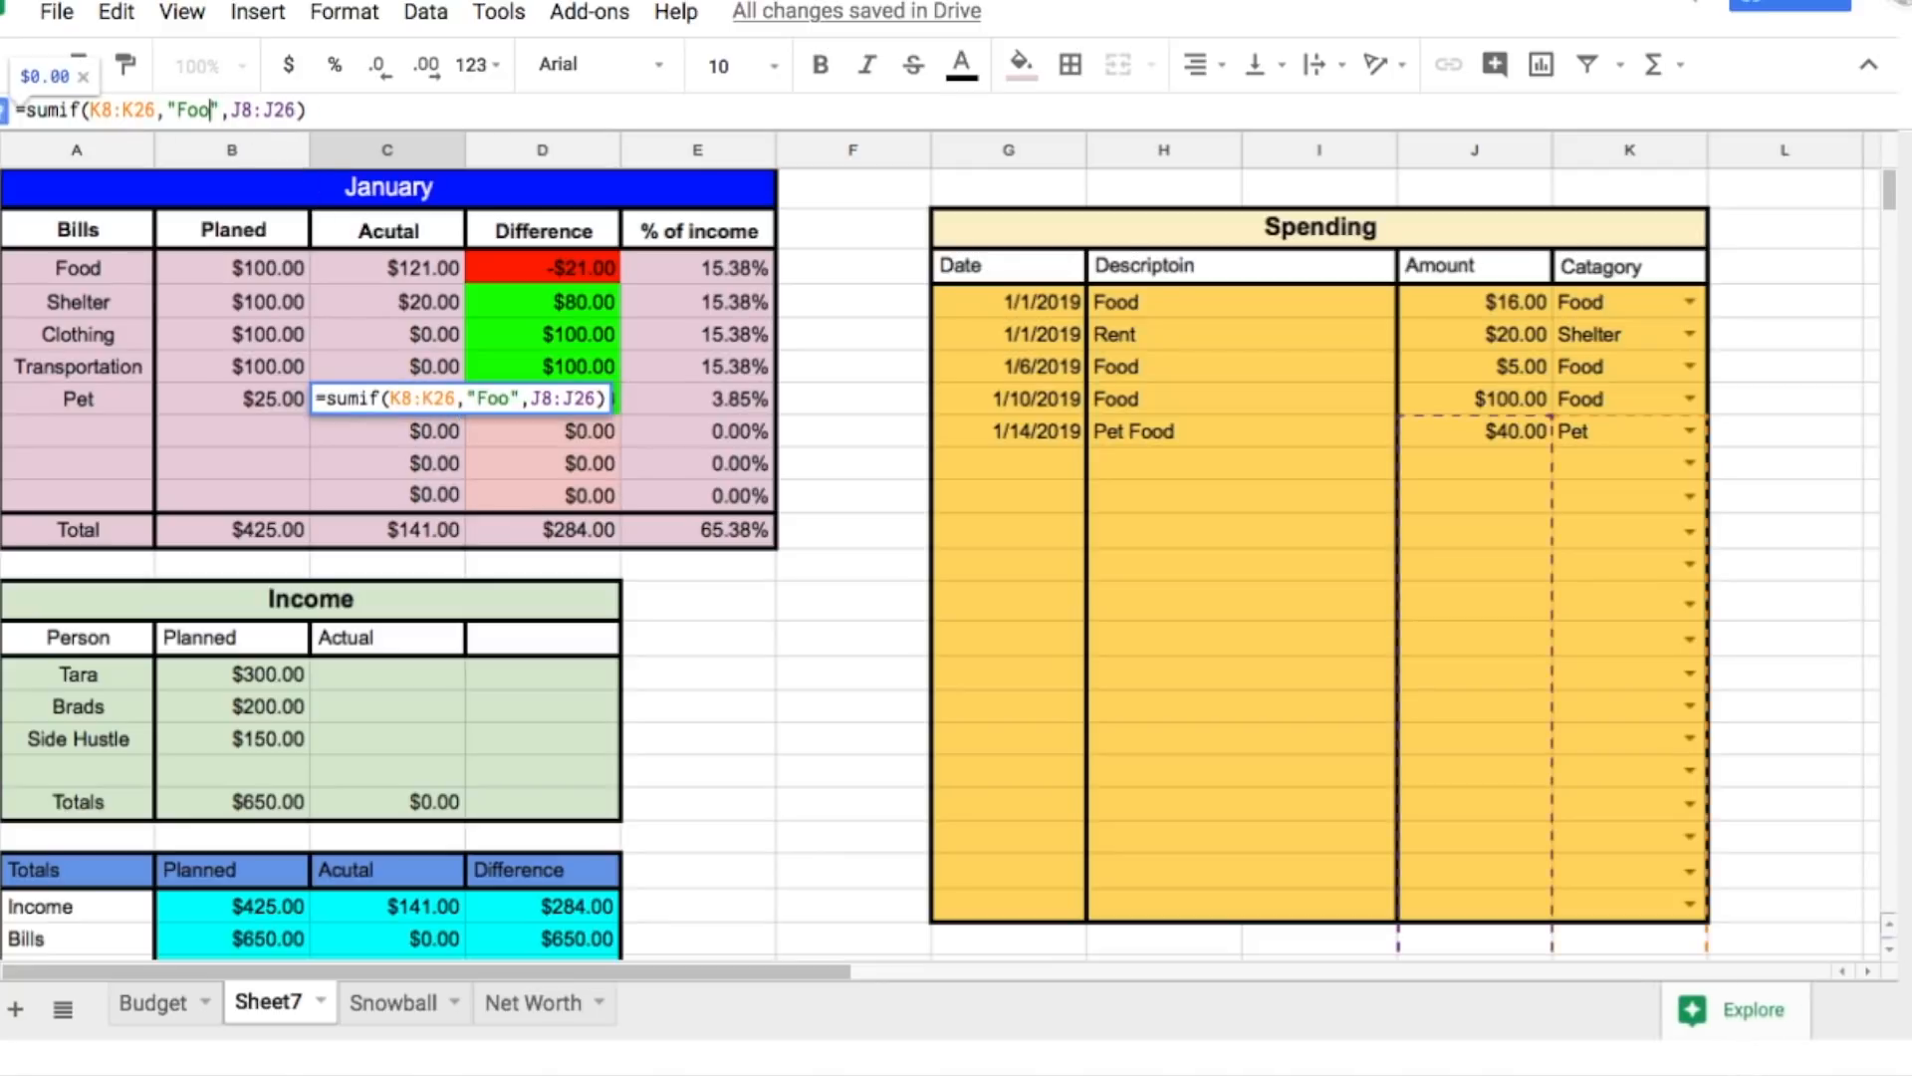
type("Pet")
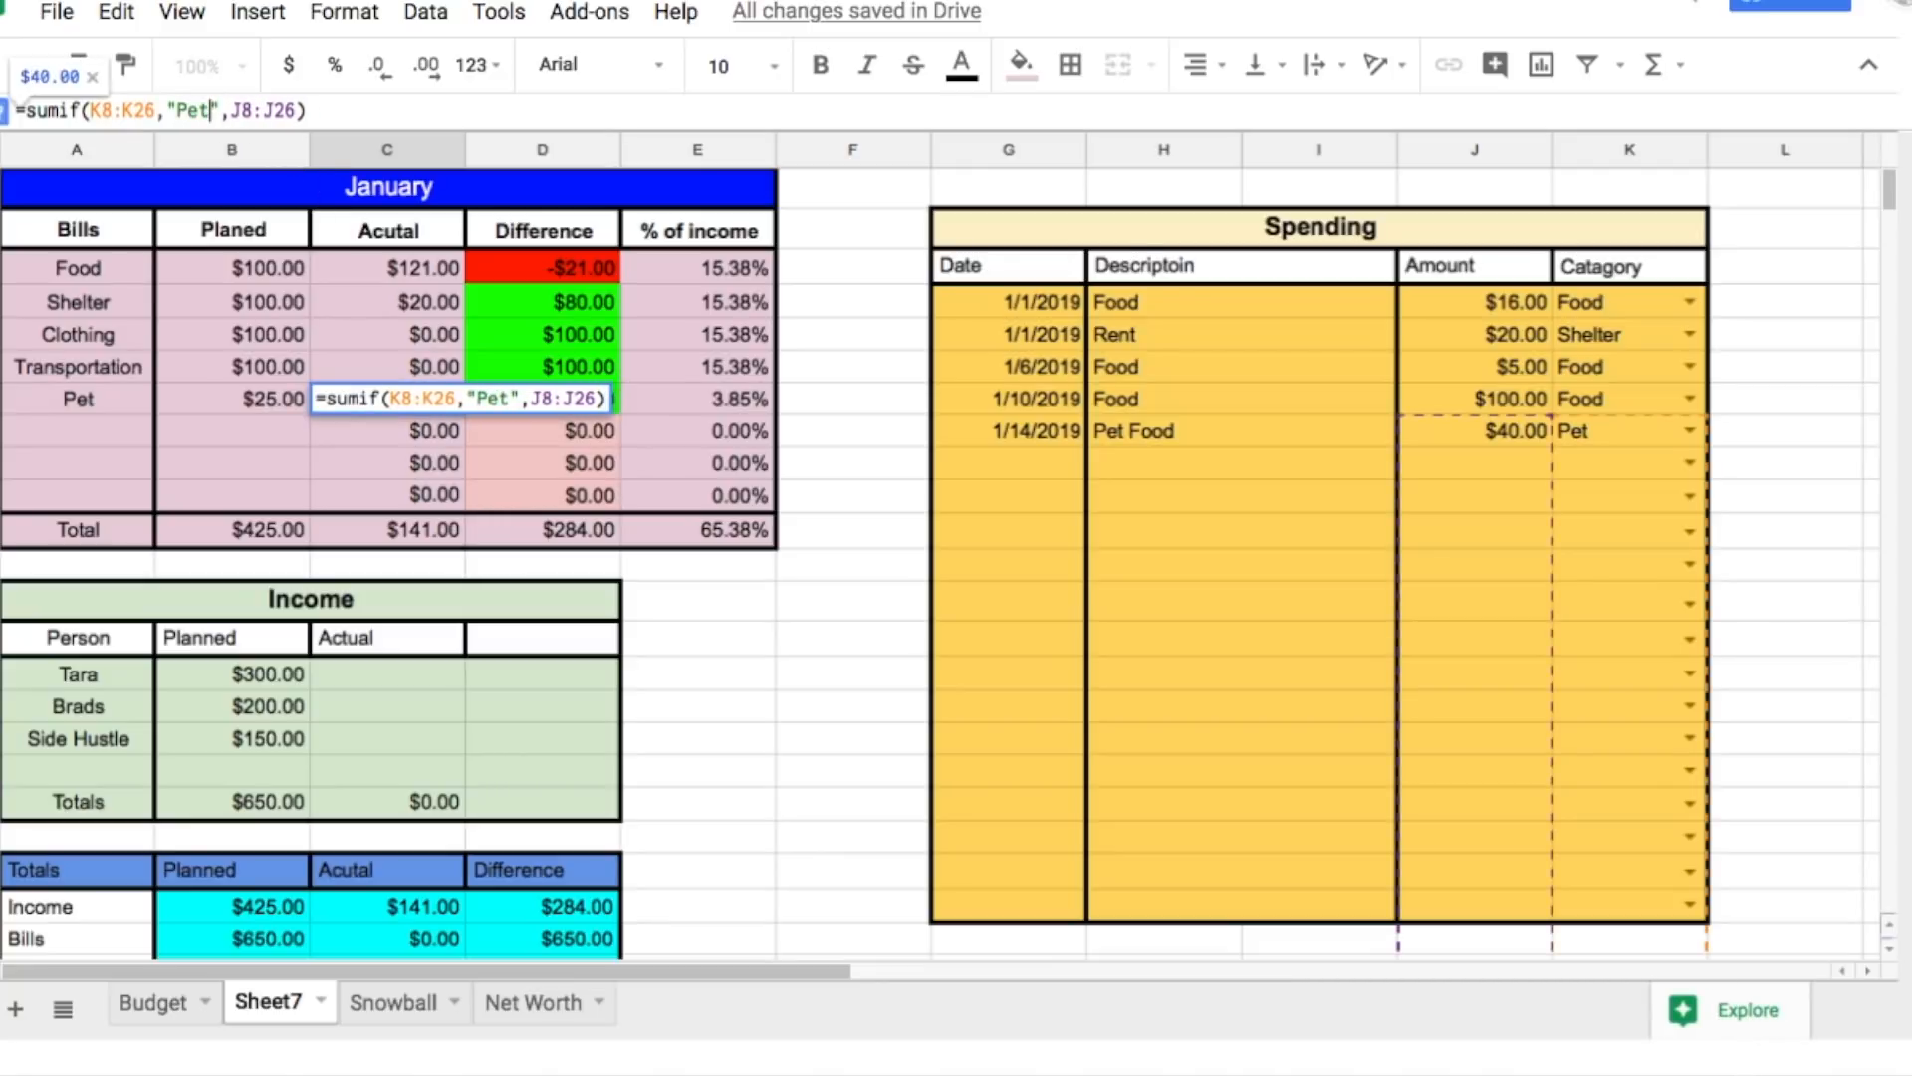
key("Return")
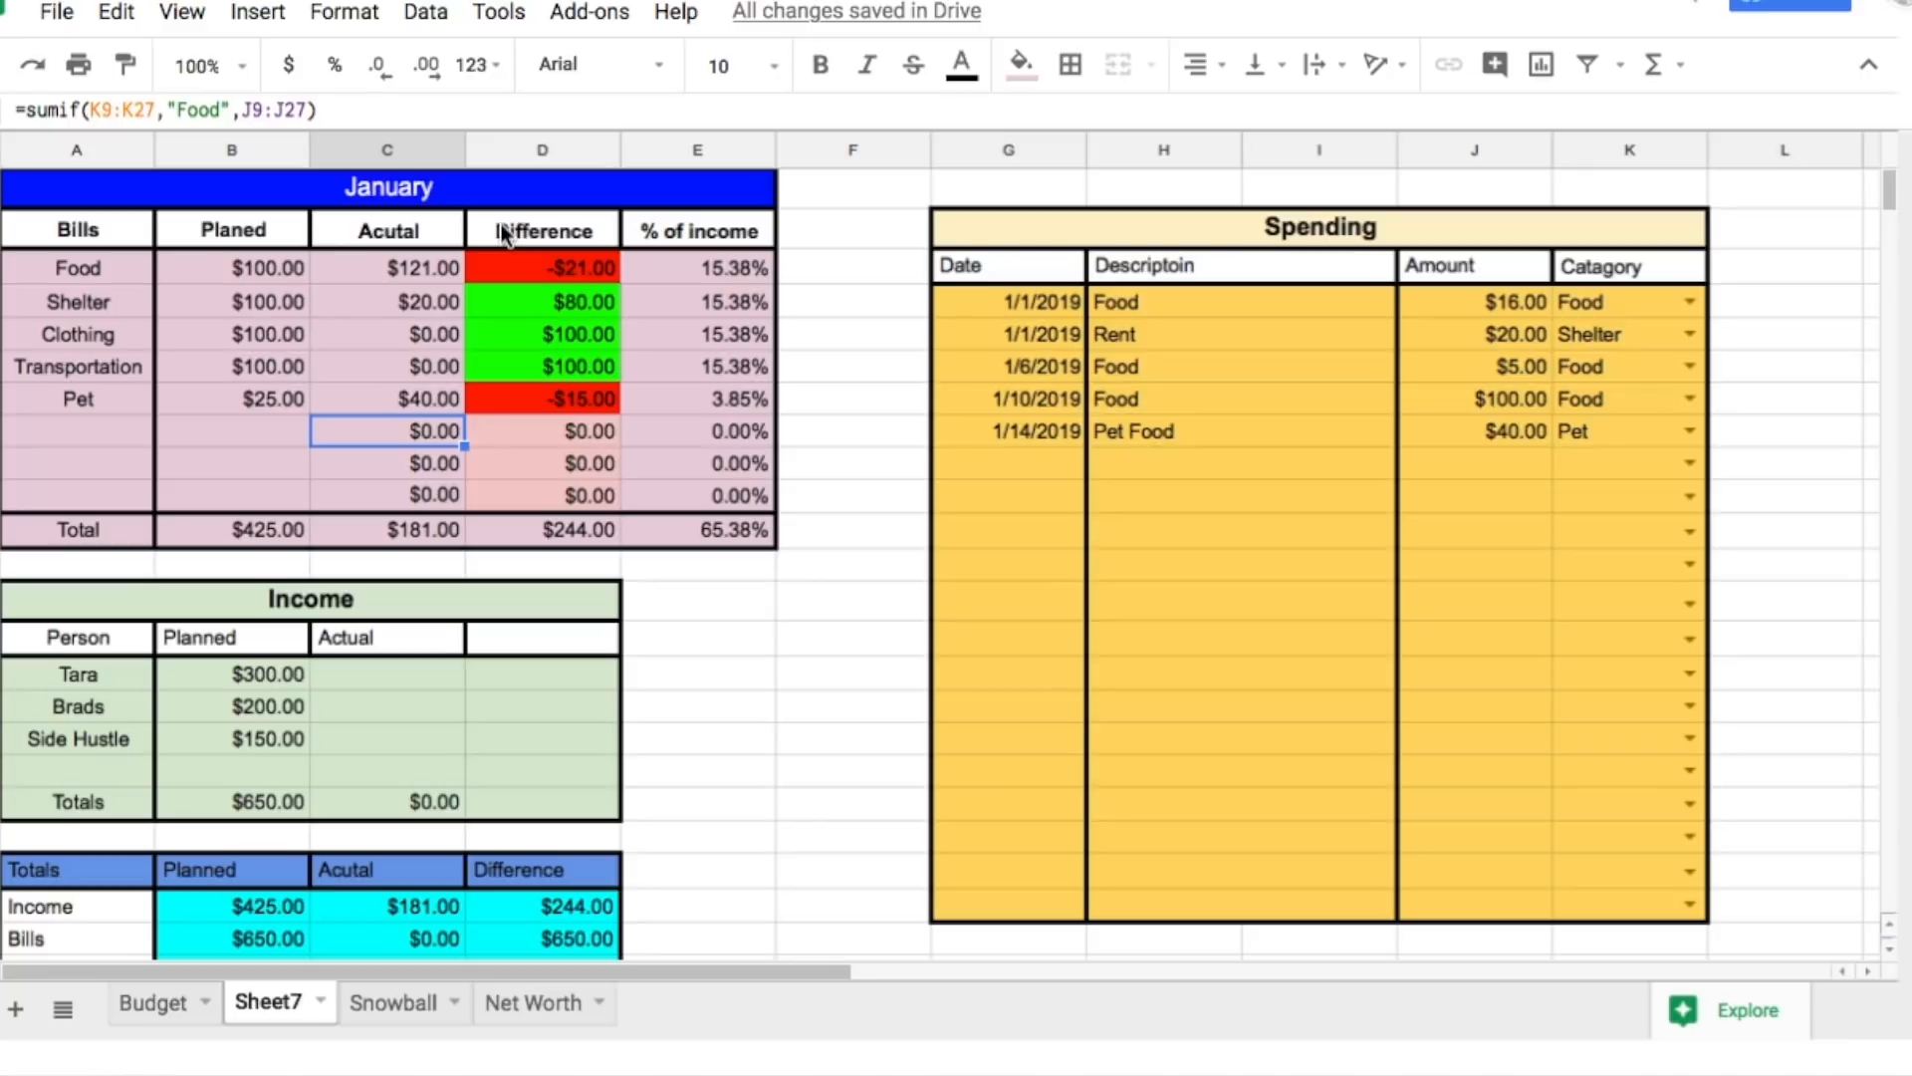
key("super+z")
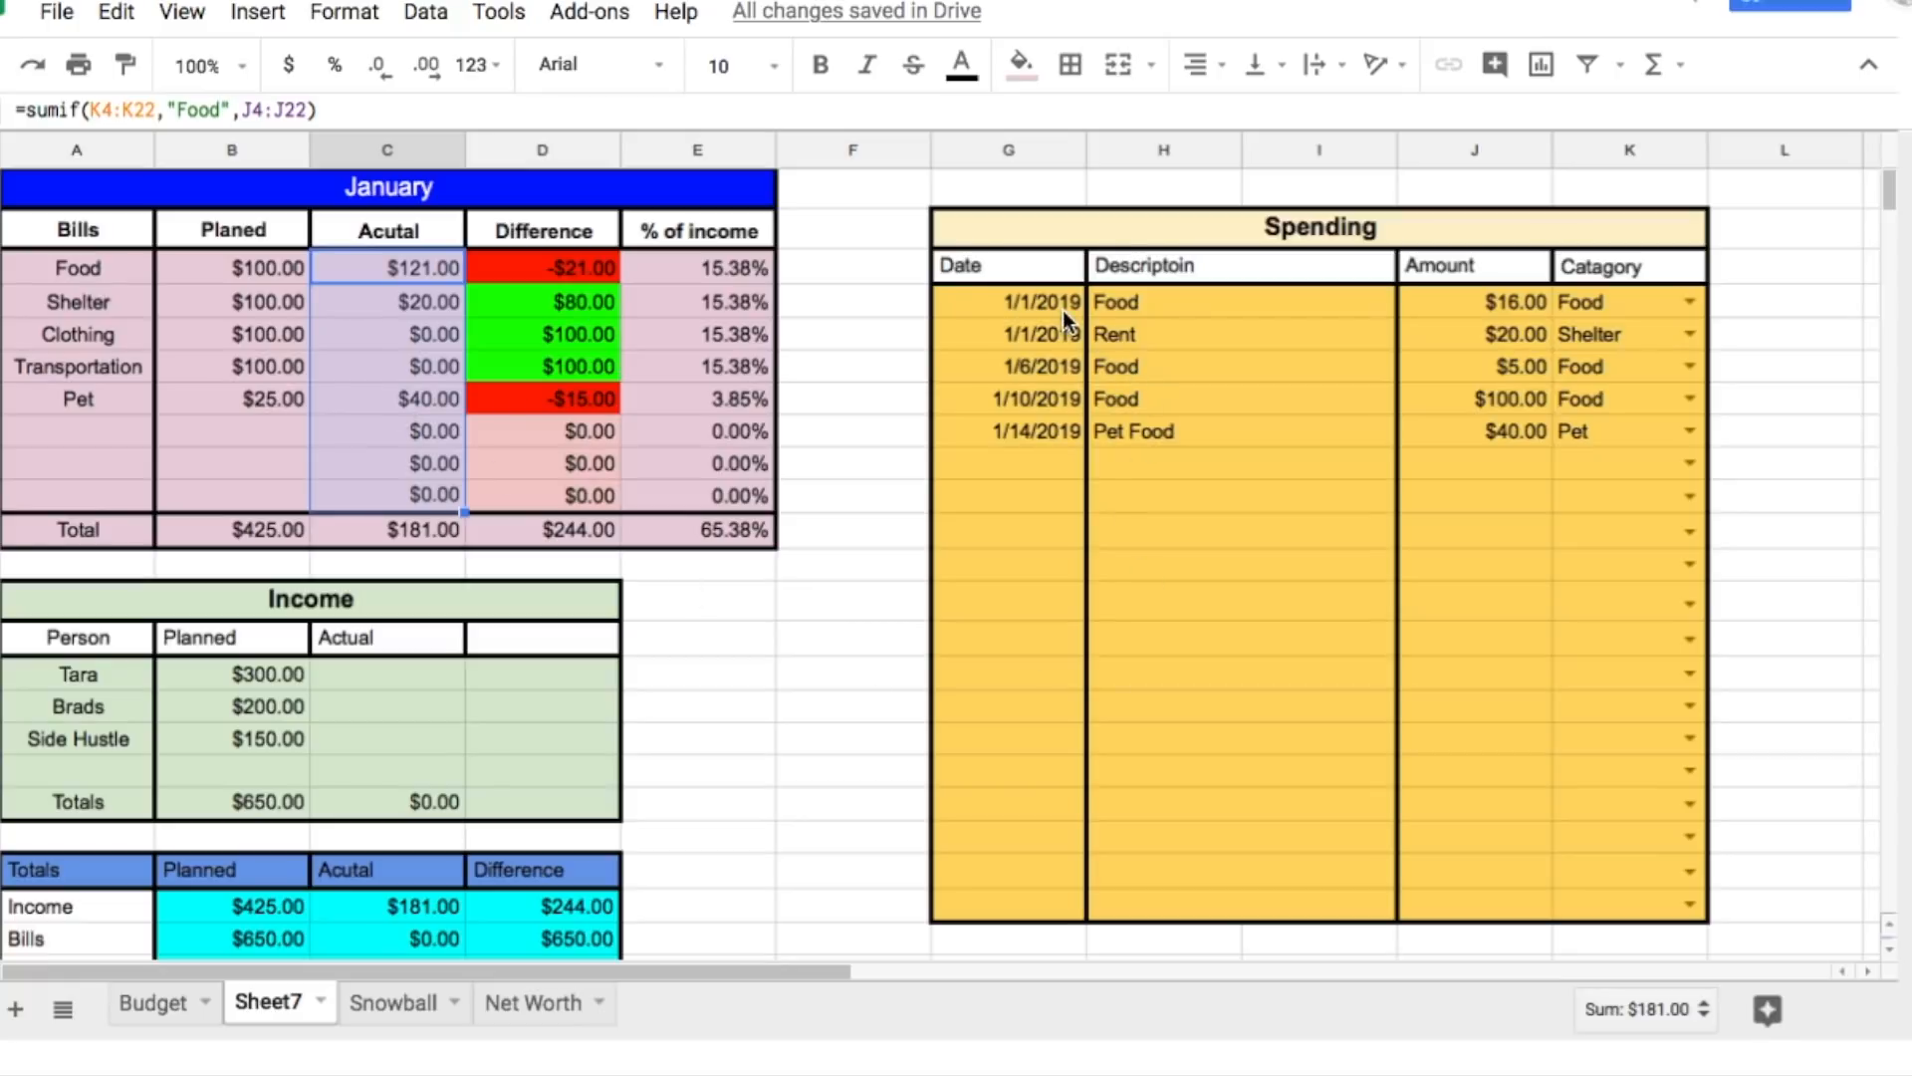
Step: Clear the dates, descriptions, amounts and categories of the five sample entries in the Spending table
left_click_drag(987, 312, 1504, 446)
key("Delete")
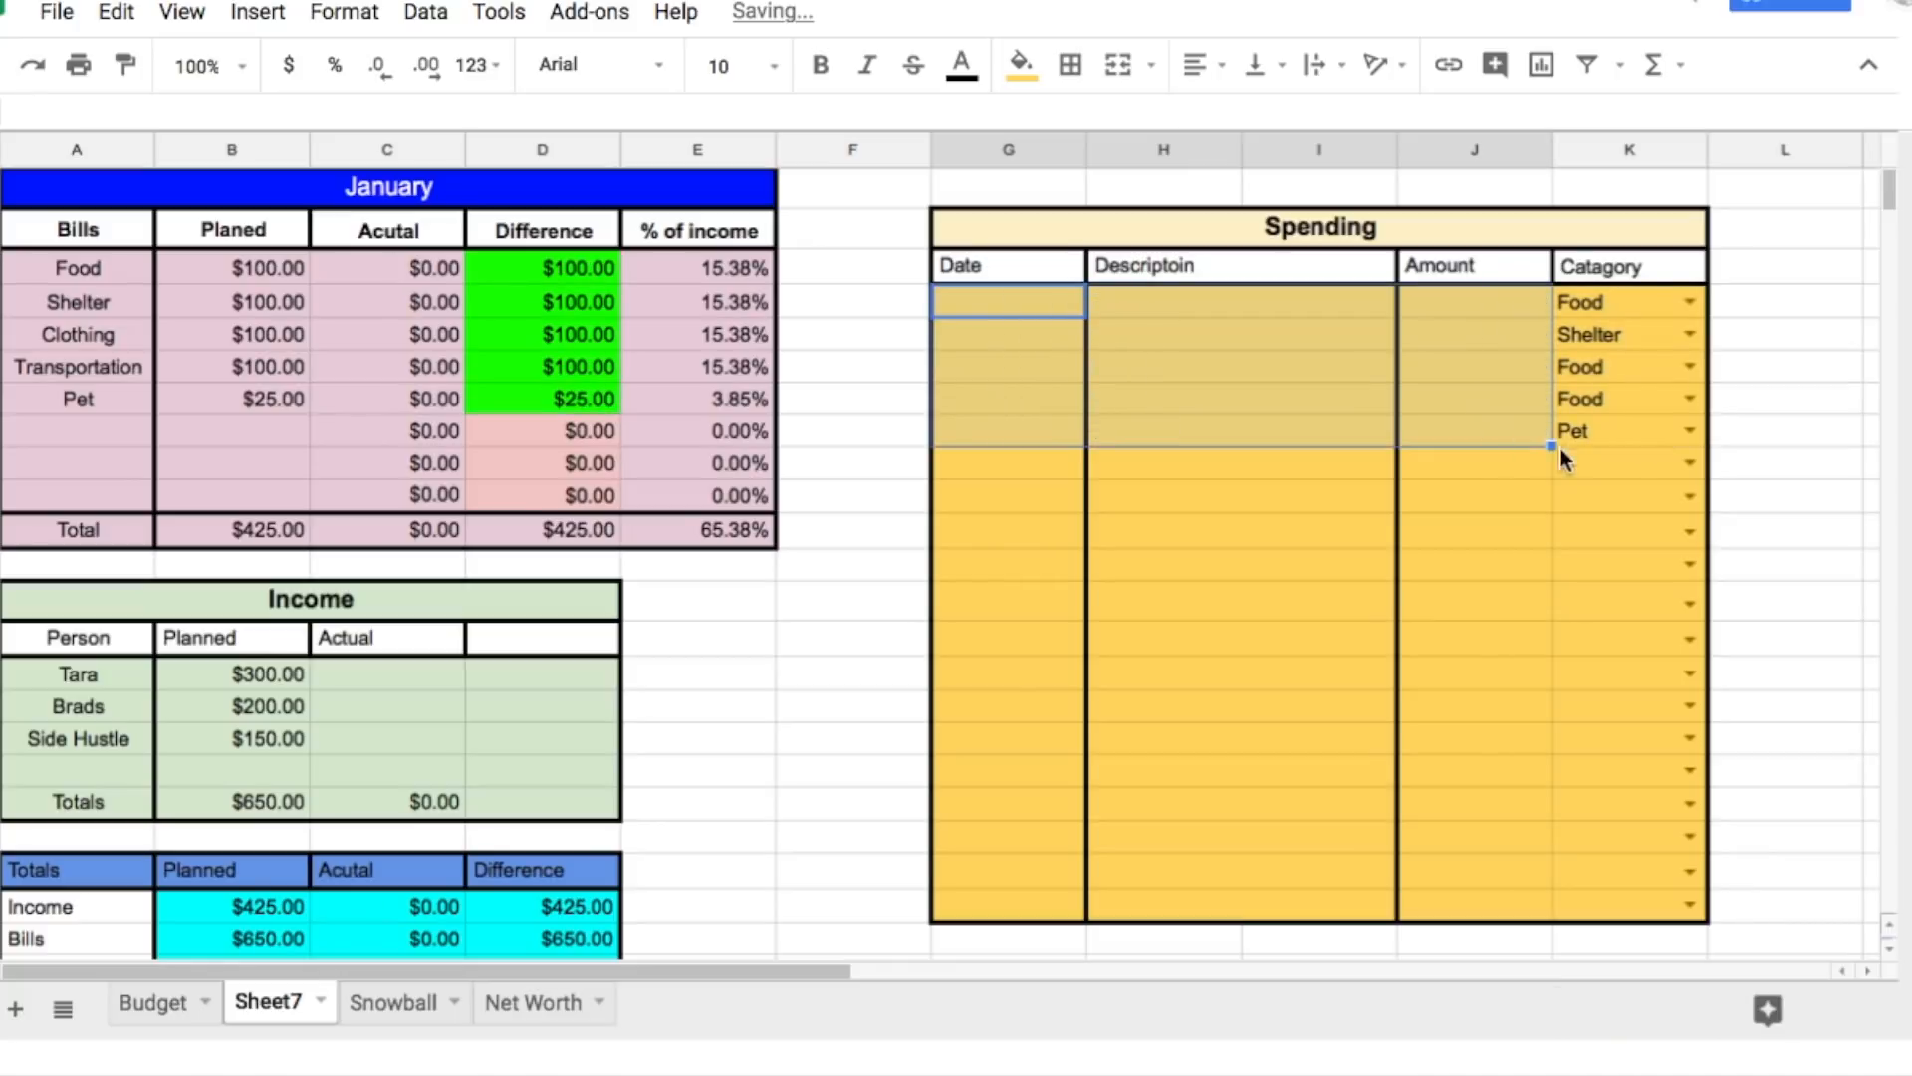
left_click(1689, 301)
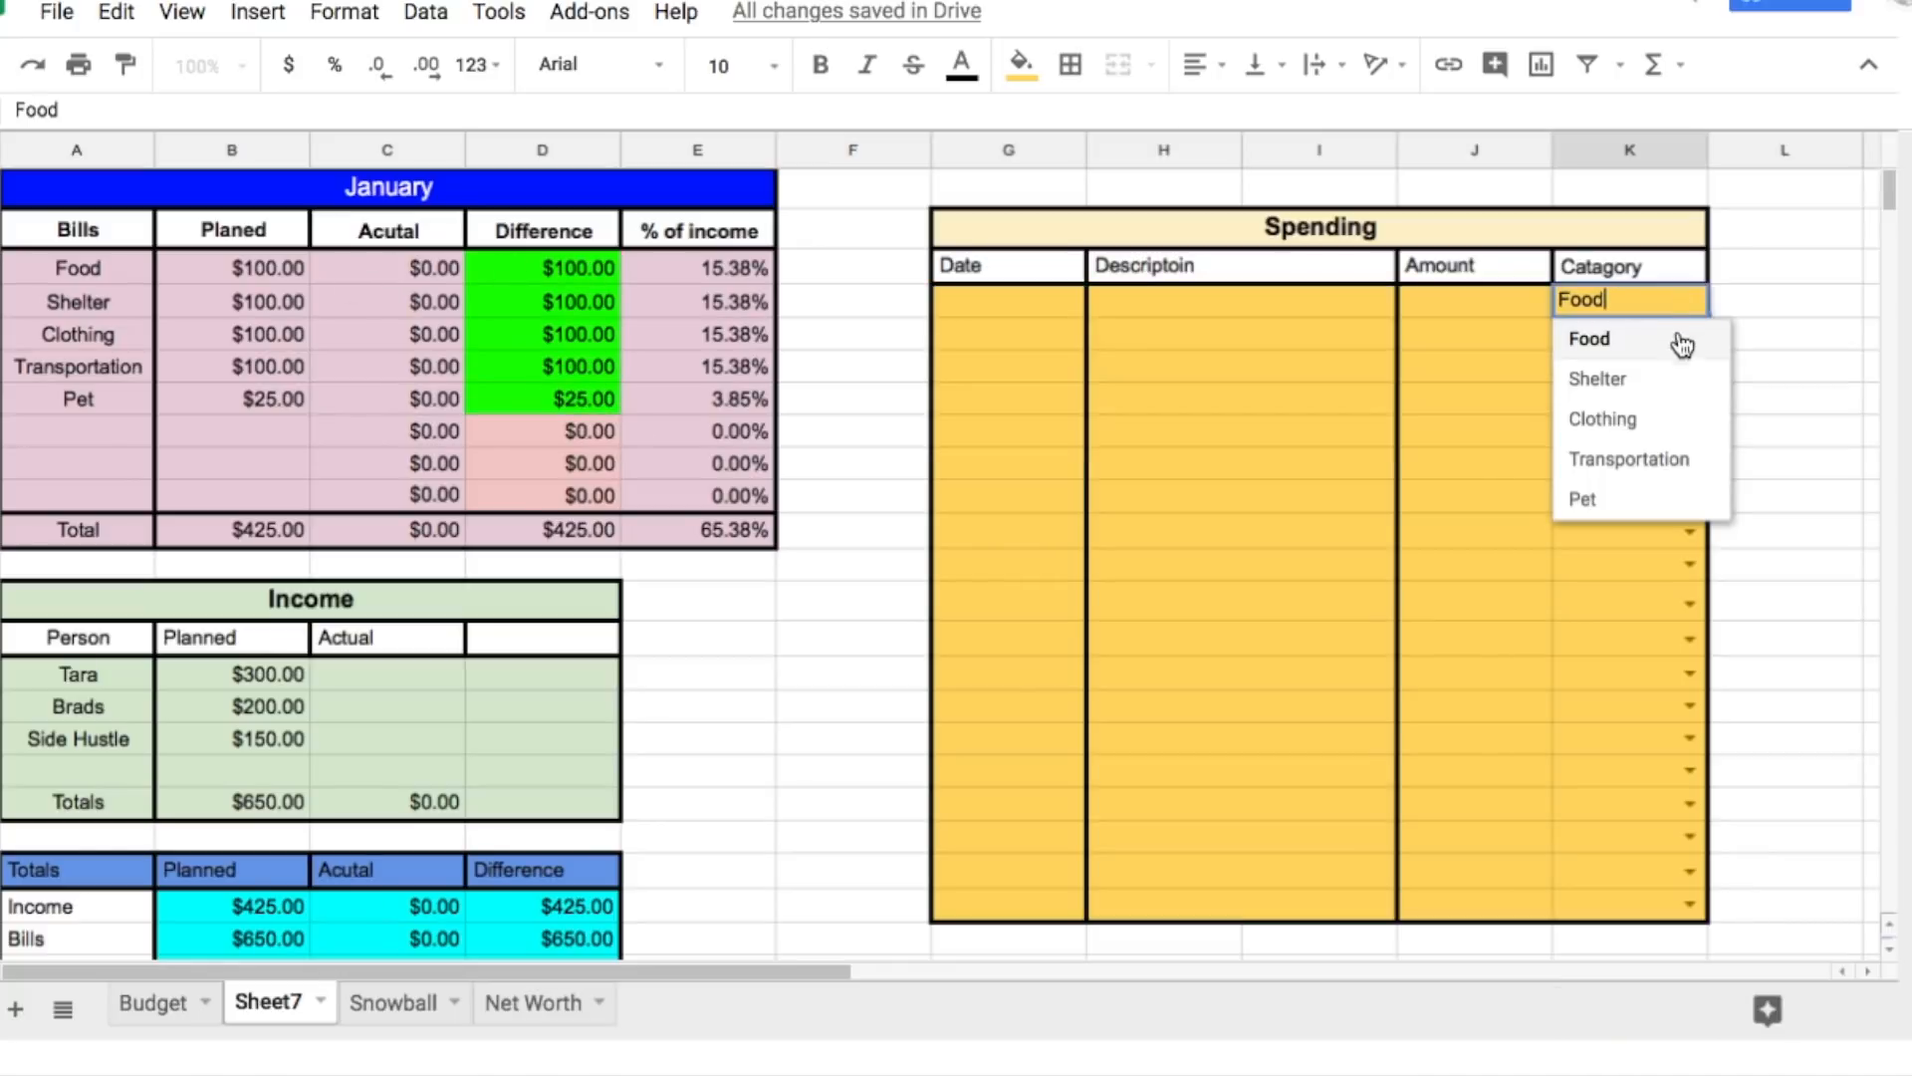
left_click(1653, 344)
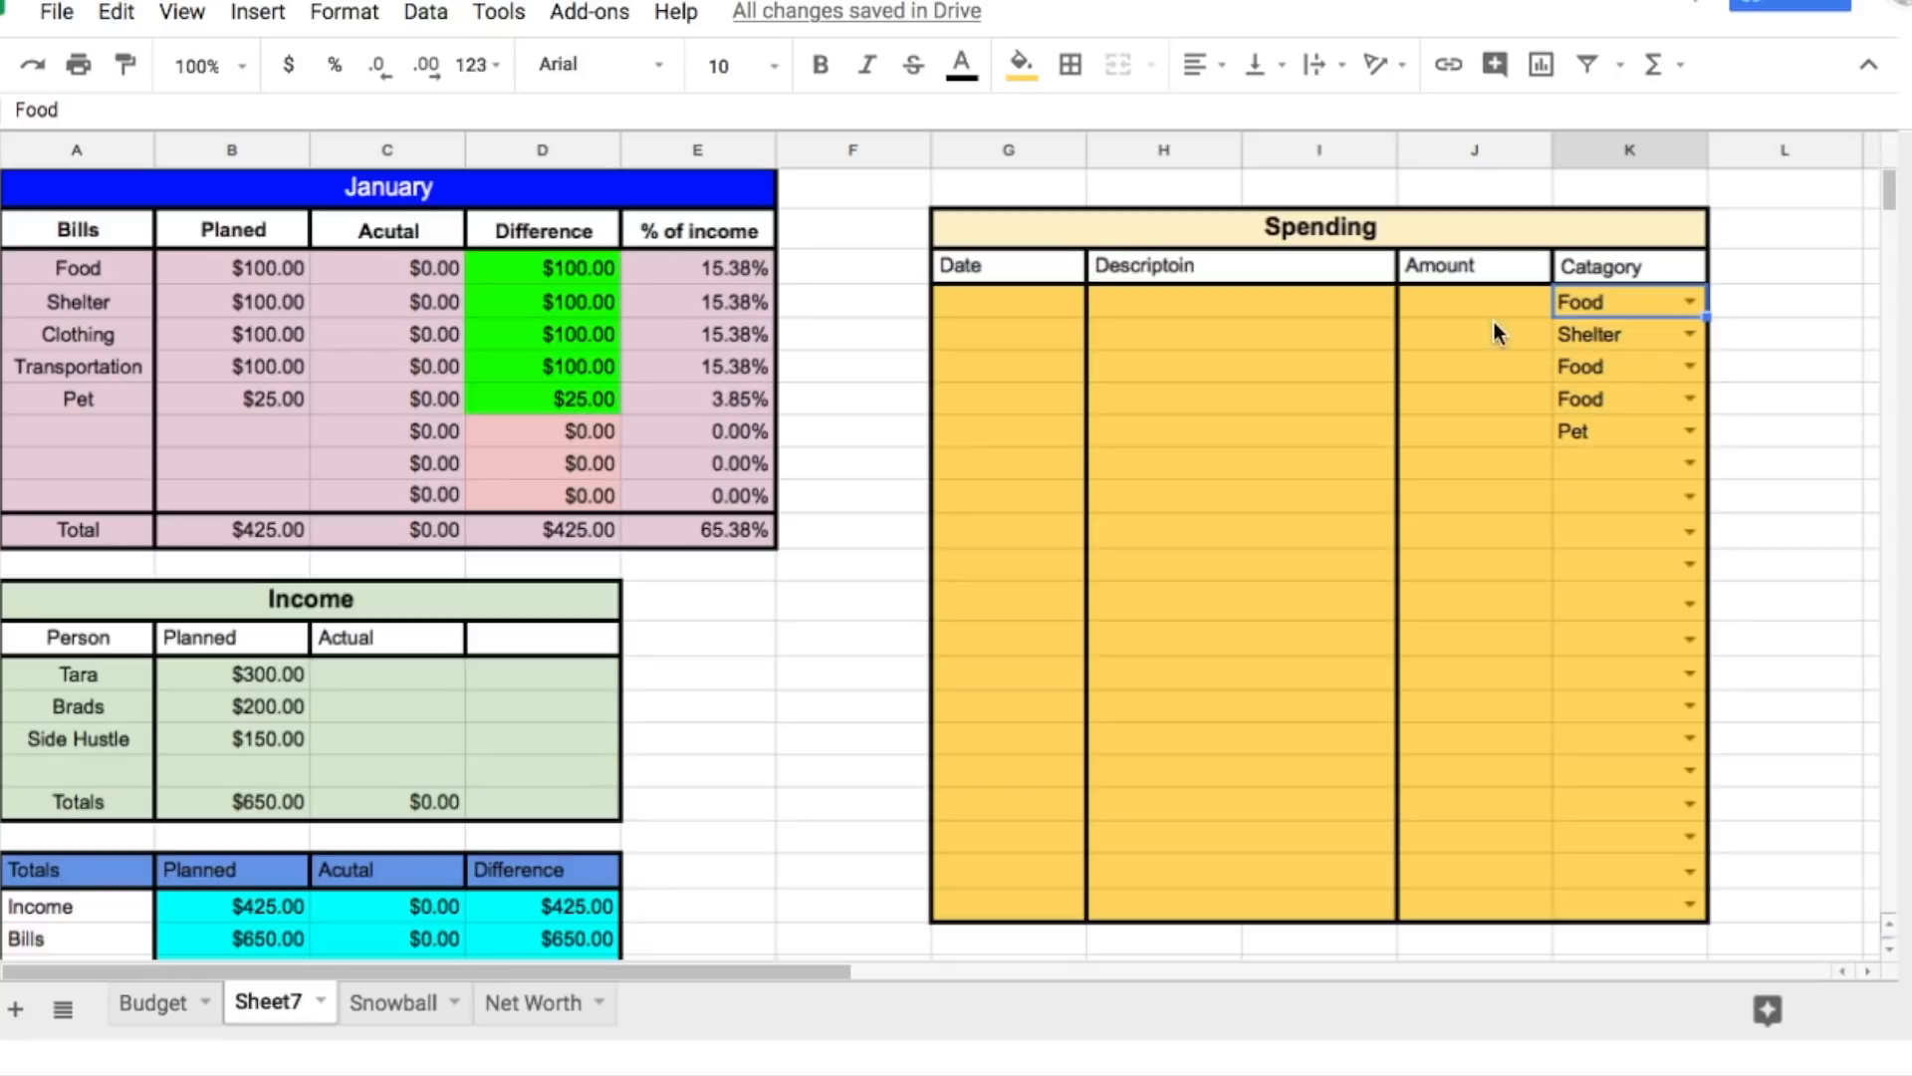
left_click(1661, 468)
left_click_drag(1709, 479, 1686, 311)
left_click(1442, 502)
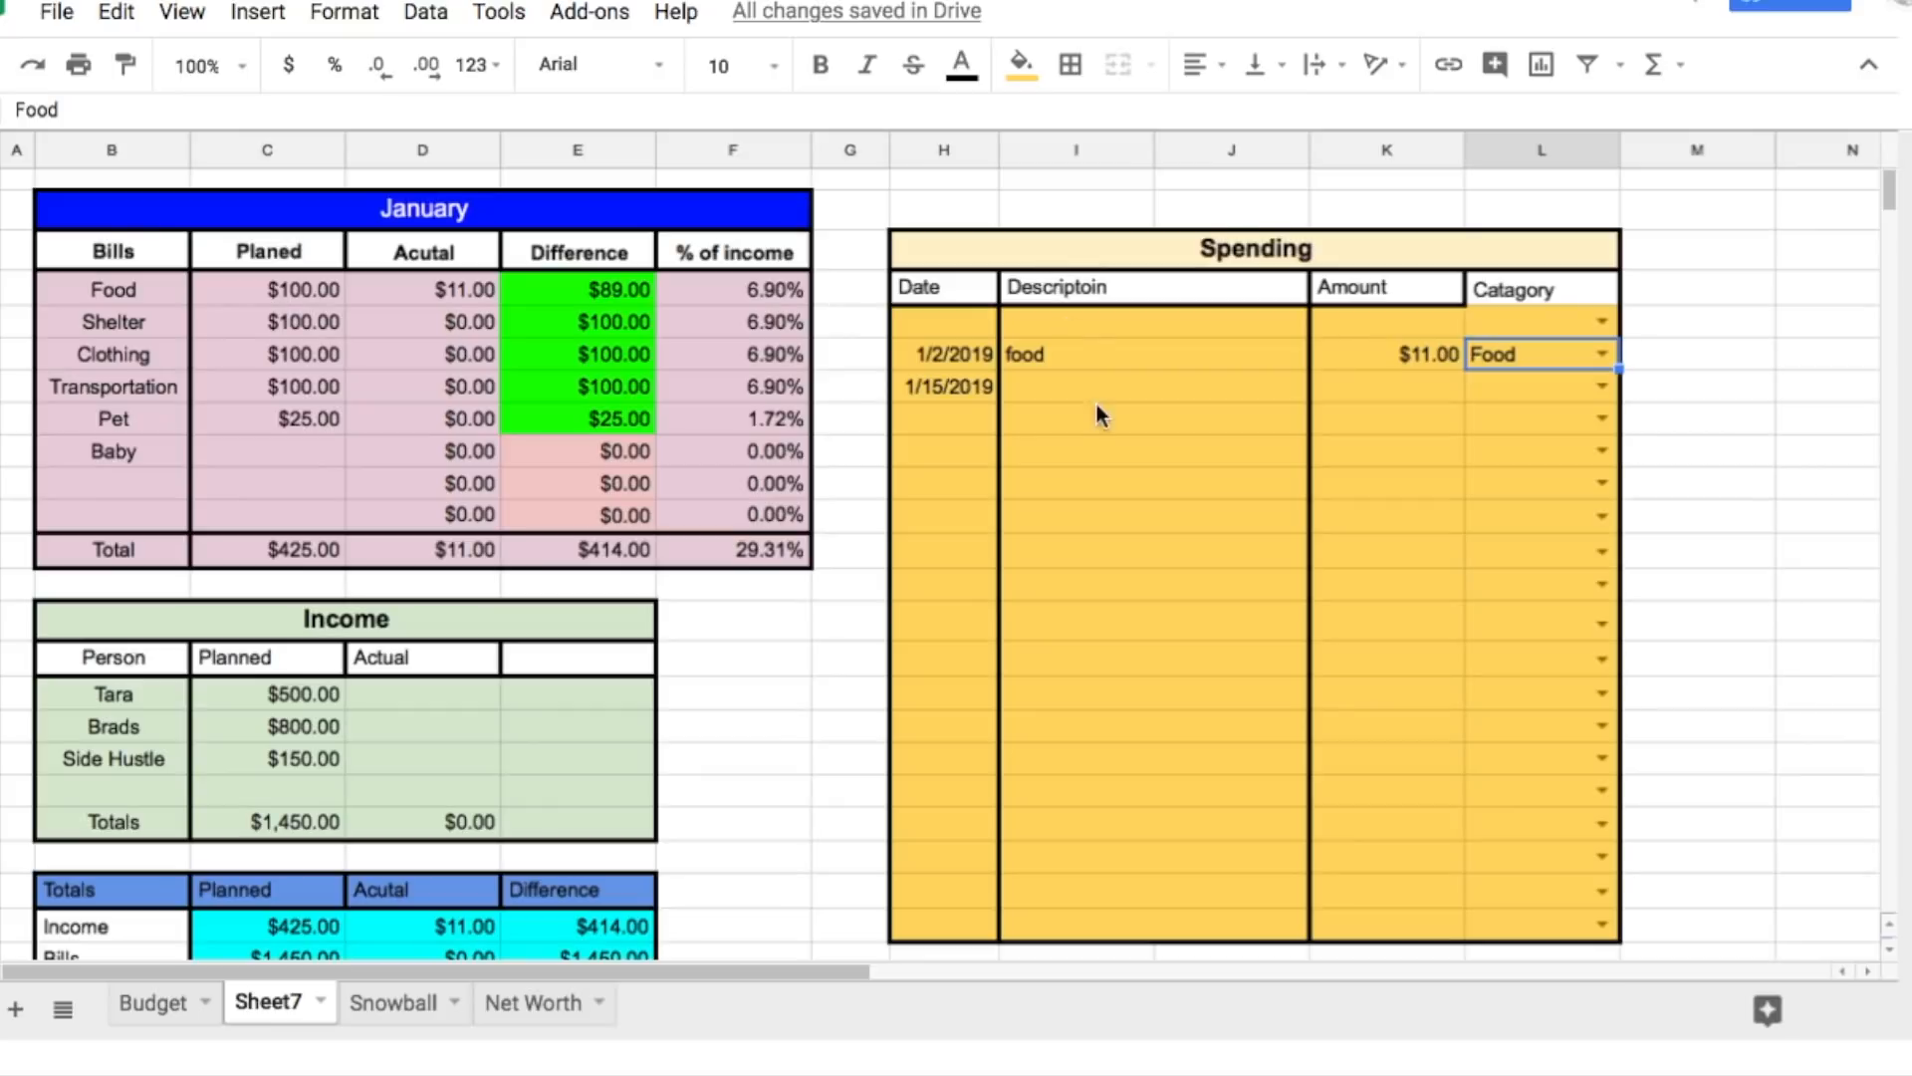
Step: Enter 400 as the first person's Actual amount in the Income table and check the Totals table
scroll(762, 706, "down", 10)
scroll(764, 696, "up", 10)
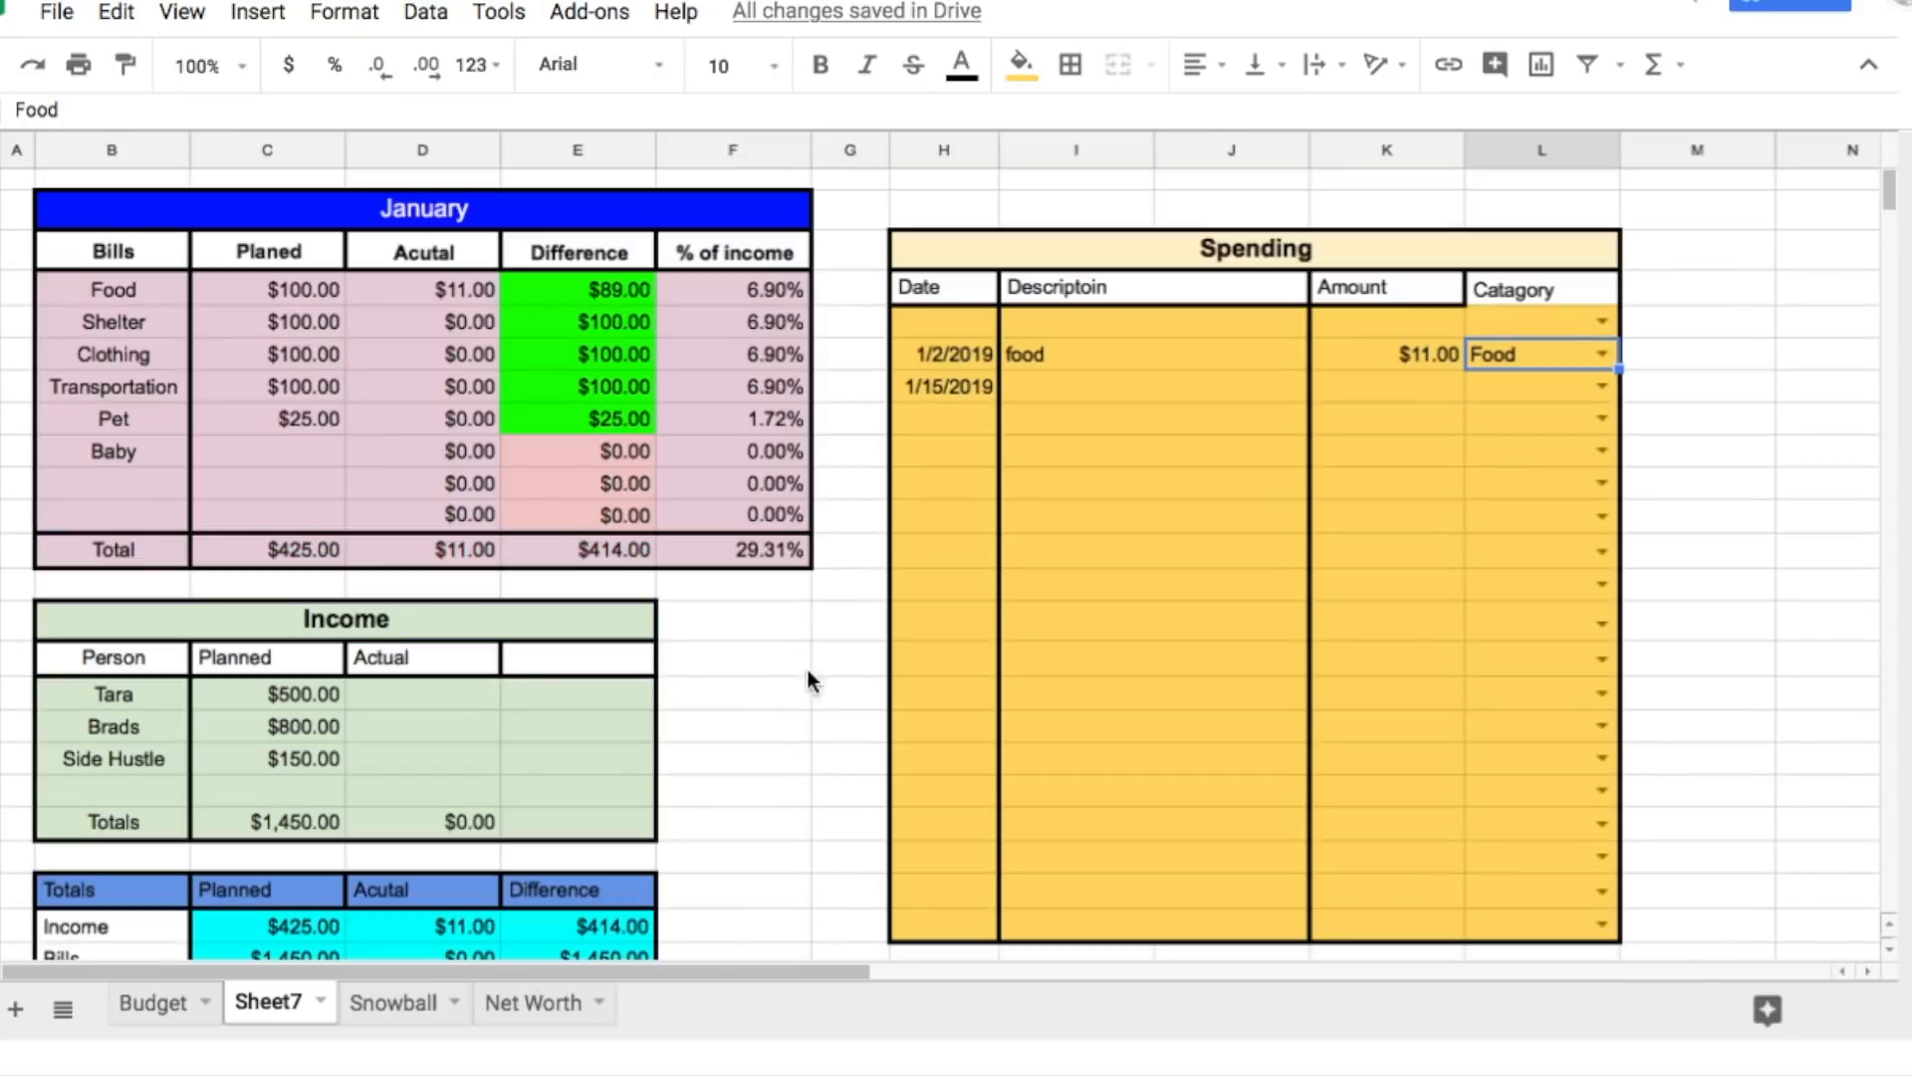
left_click(410, 693)
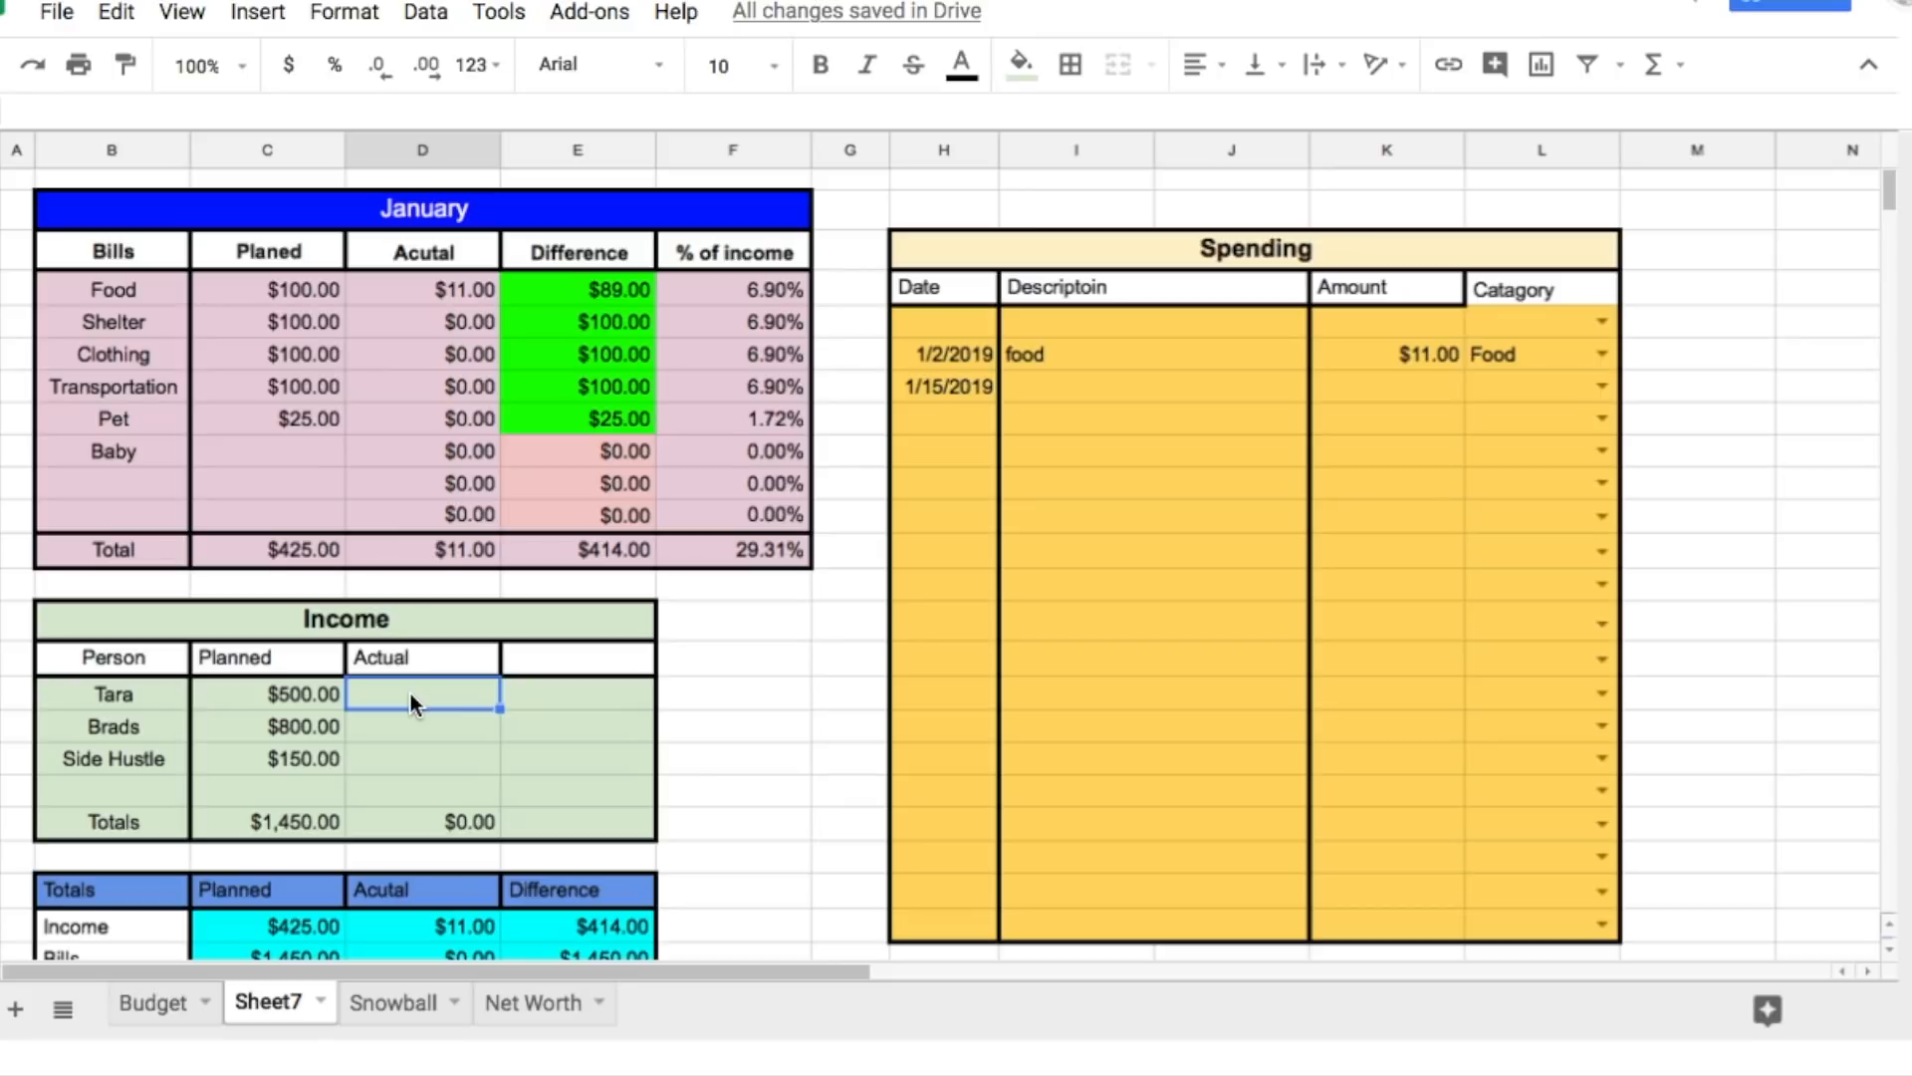
type("400")
key("Return")
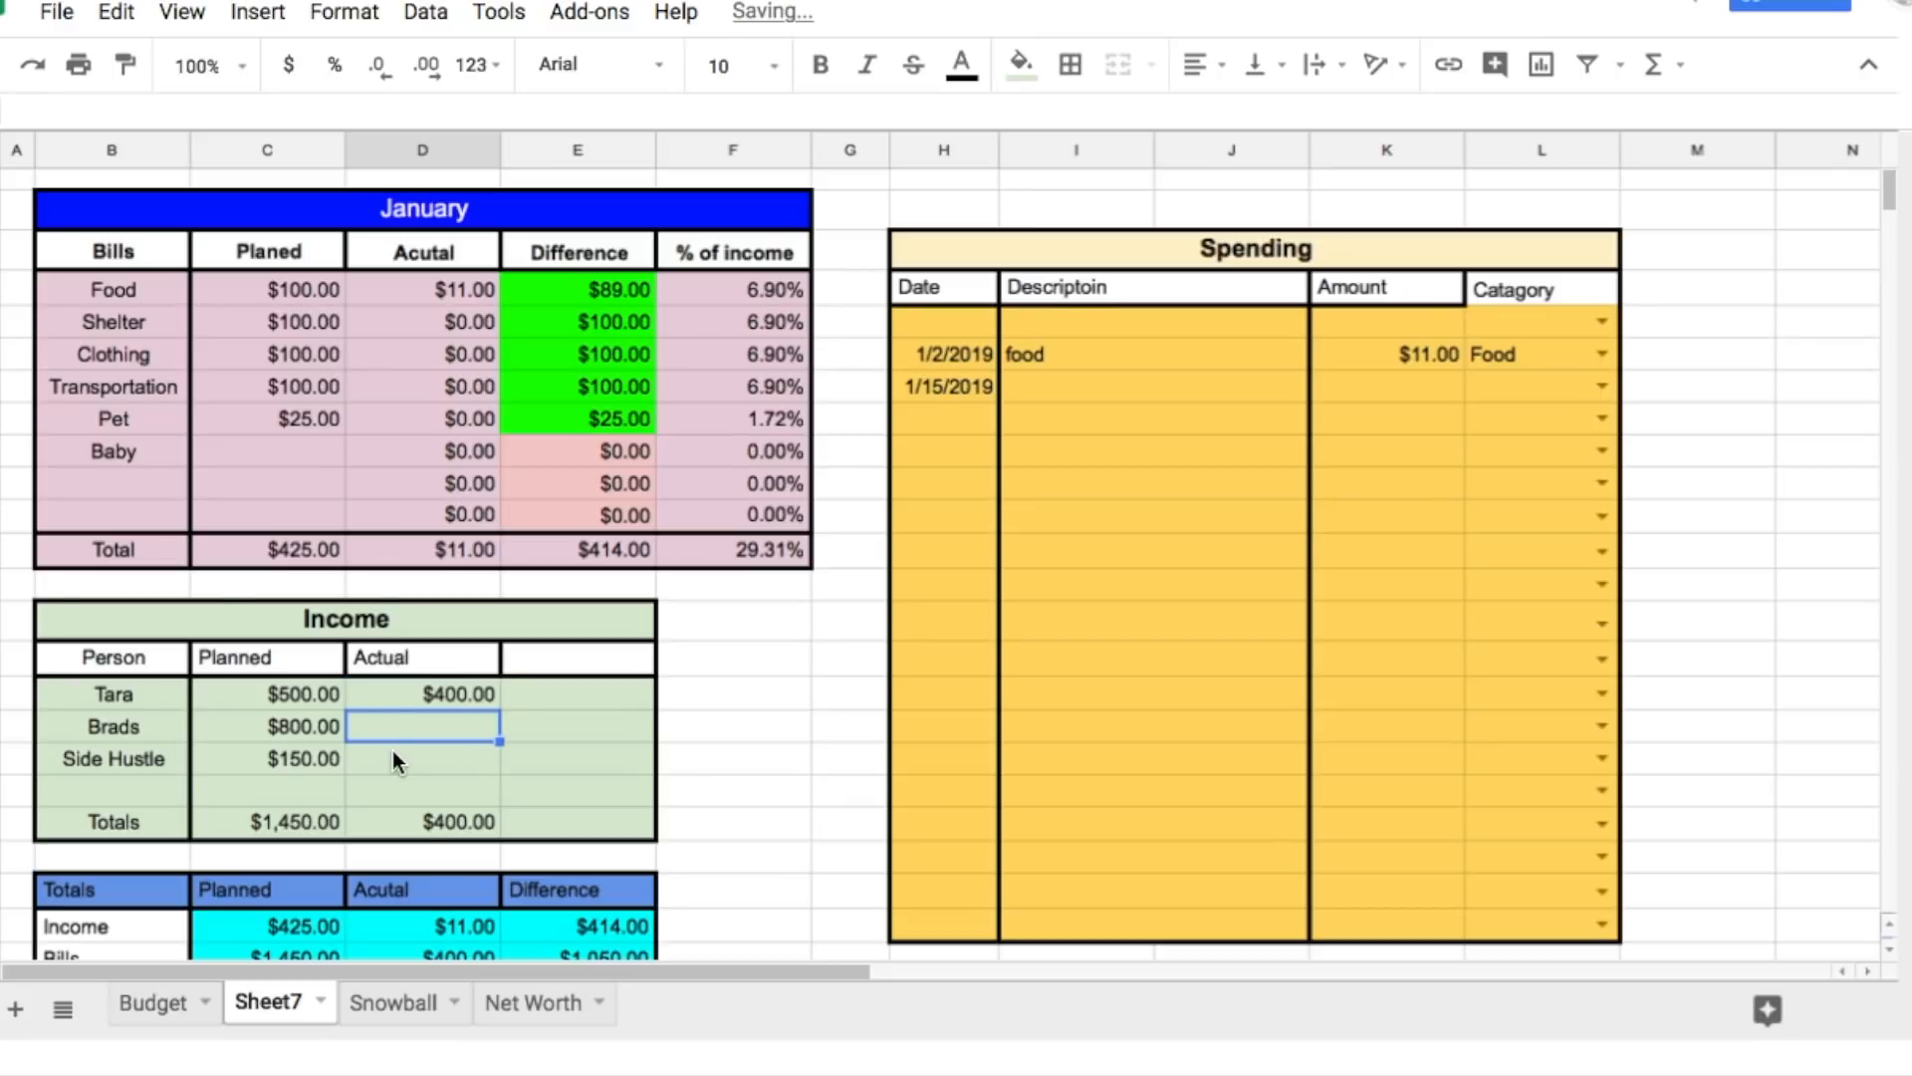
scroll(398, 737, "down", 3)
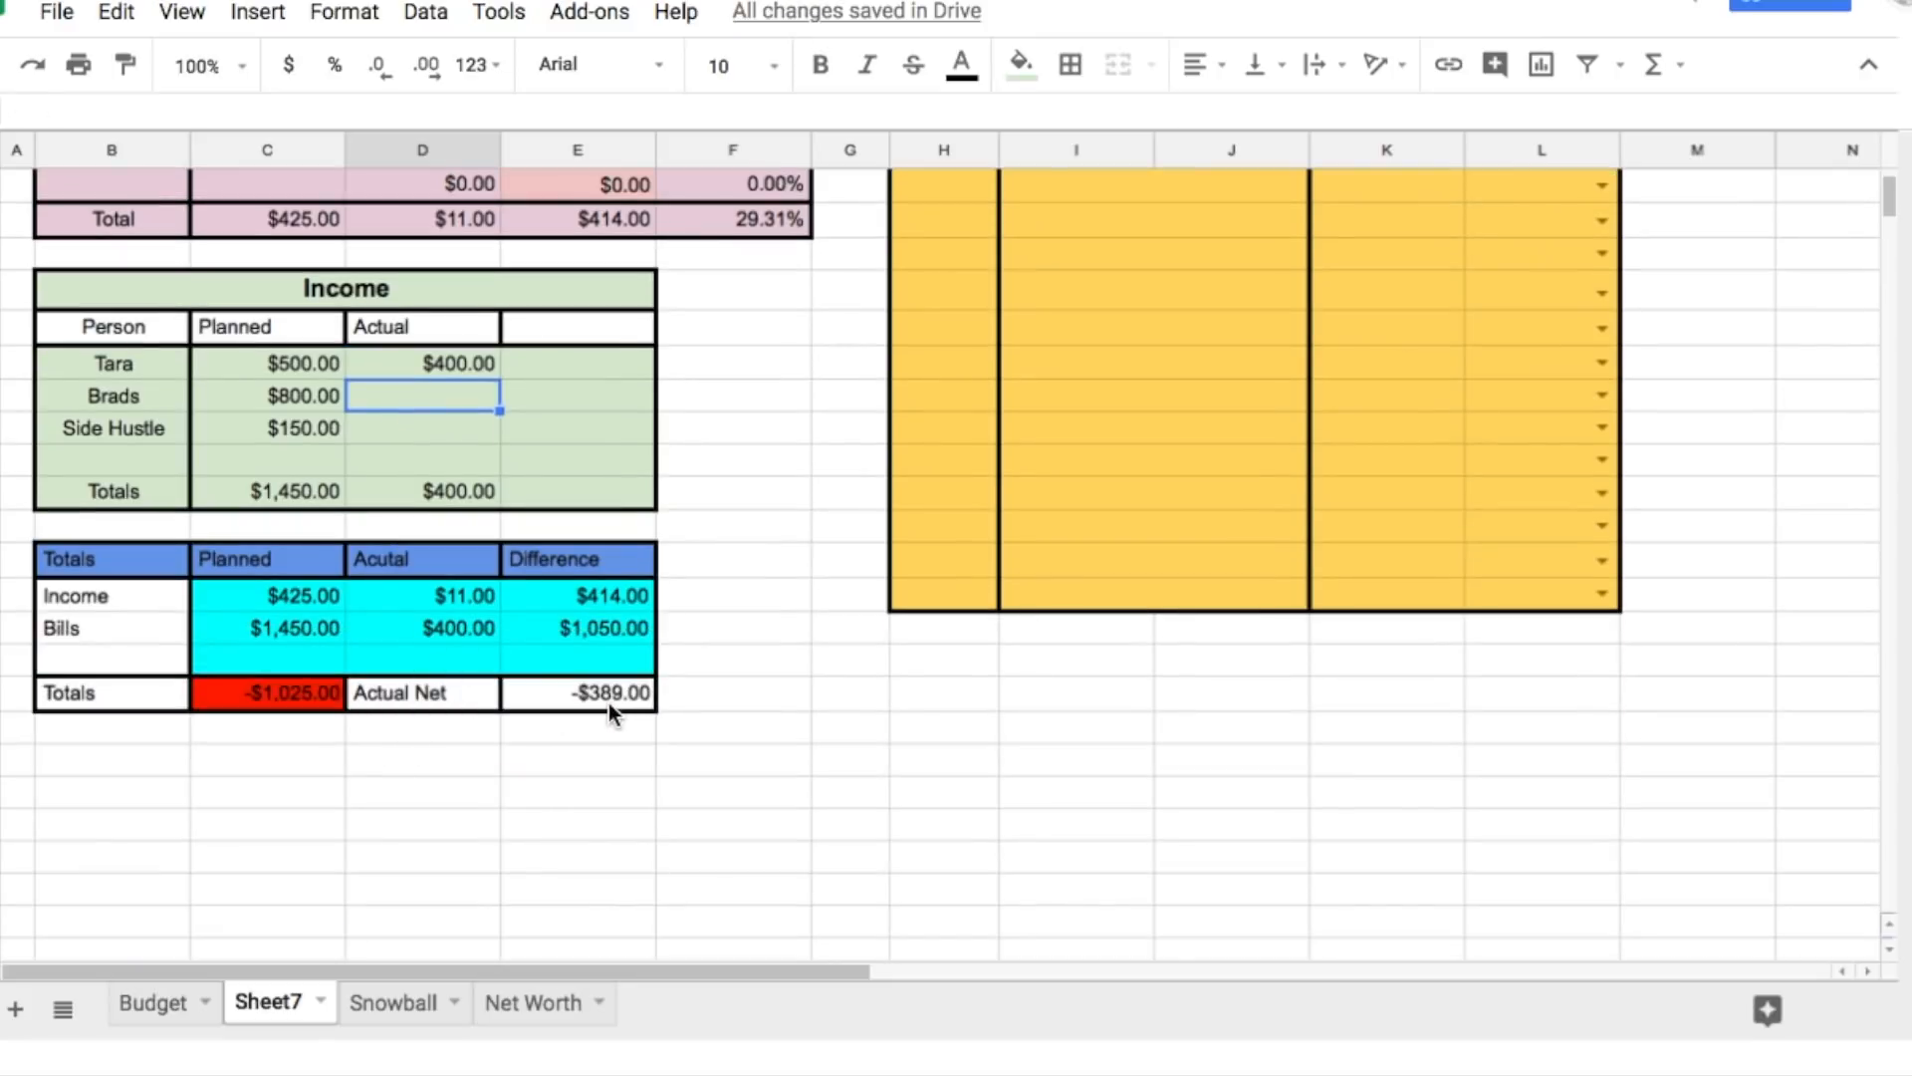
scroll(598, 714, "down", 5)
scroll(576, 683, "up", 8)
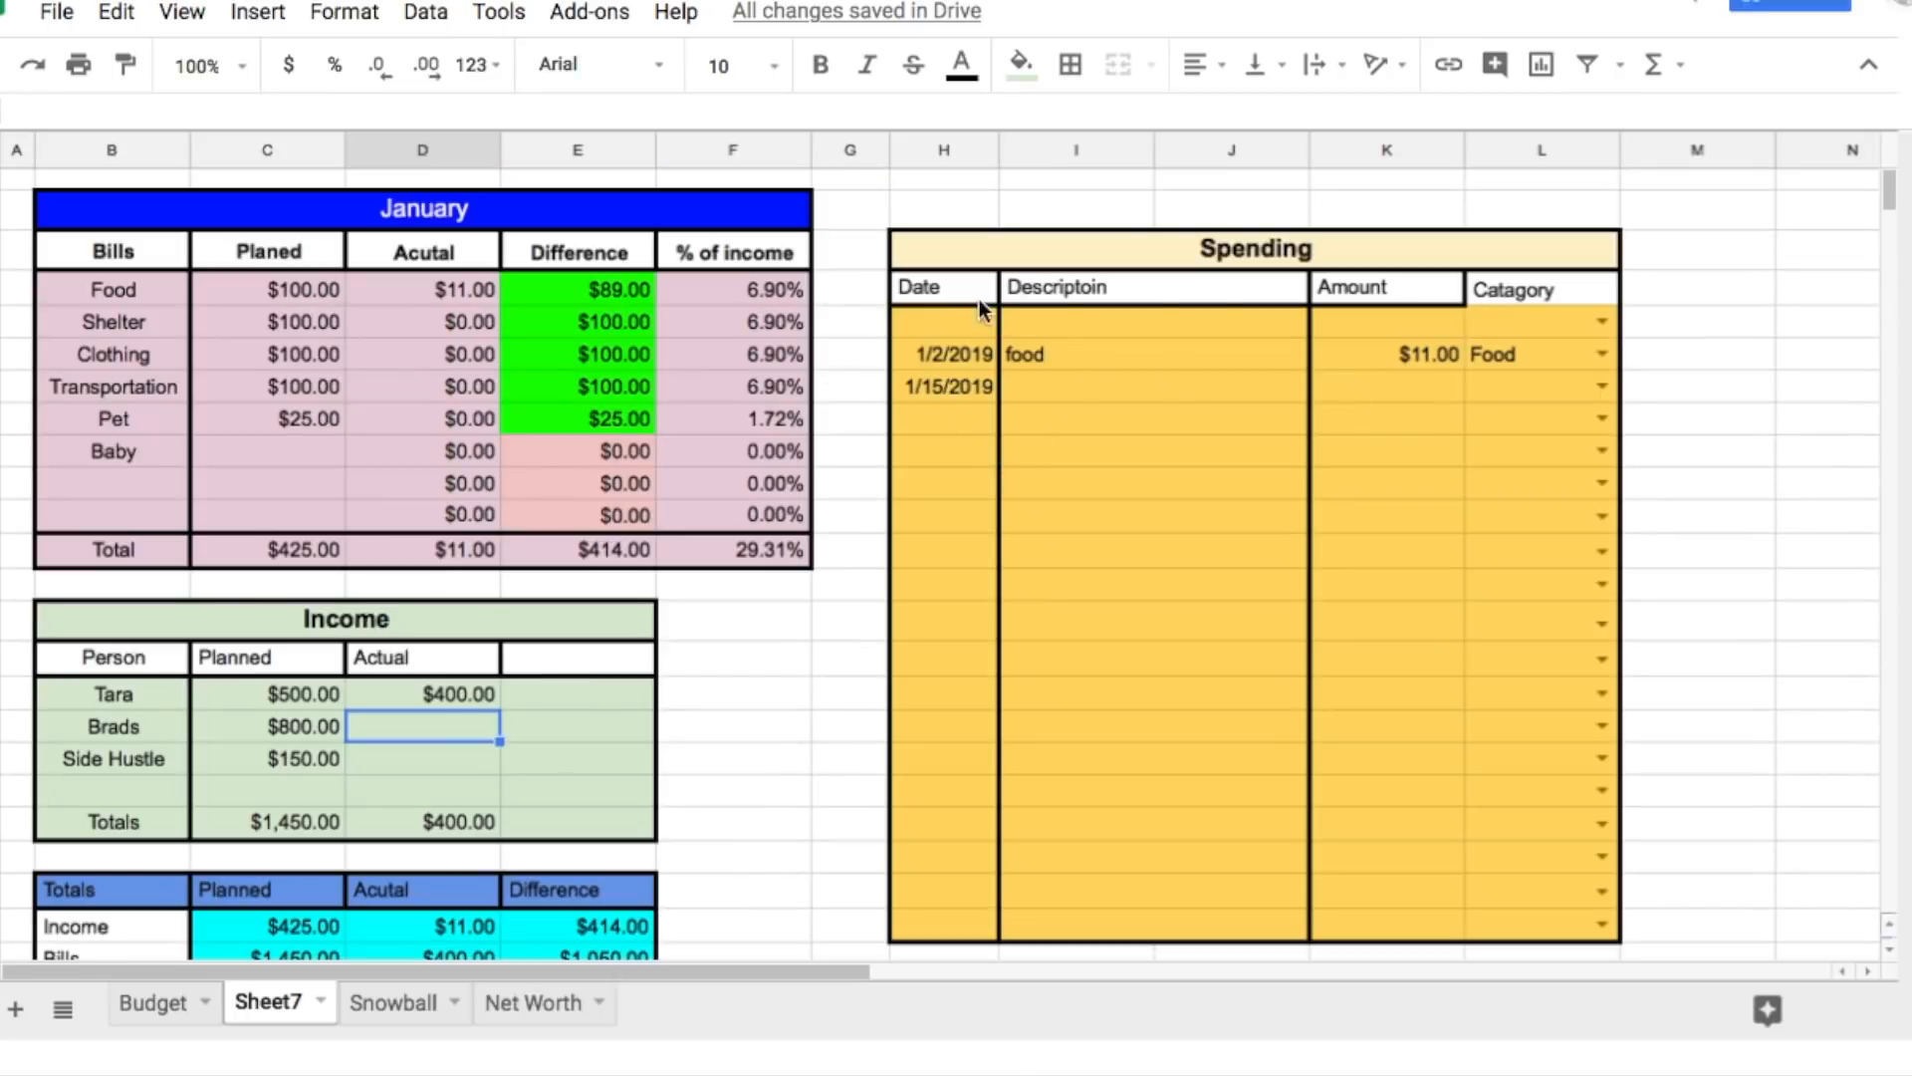
Step: Remove the borders from the last row of the Spending table, H23:L23
scroll(1373, 672, "down", 3)
scroll(1368, 667, "up", 3)
left_click_drag(936, 925, 1569, 925)
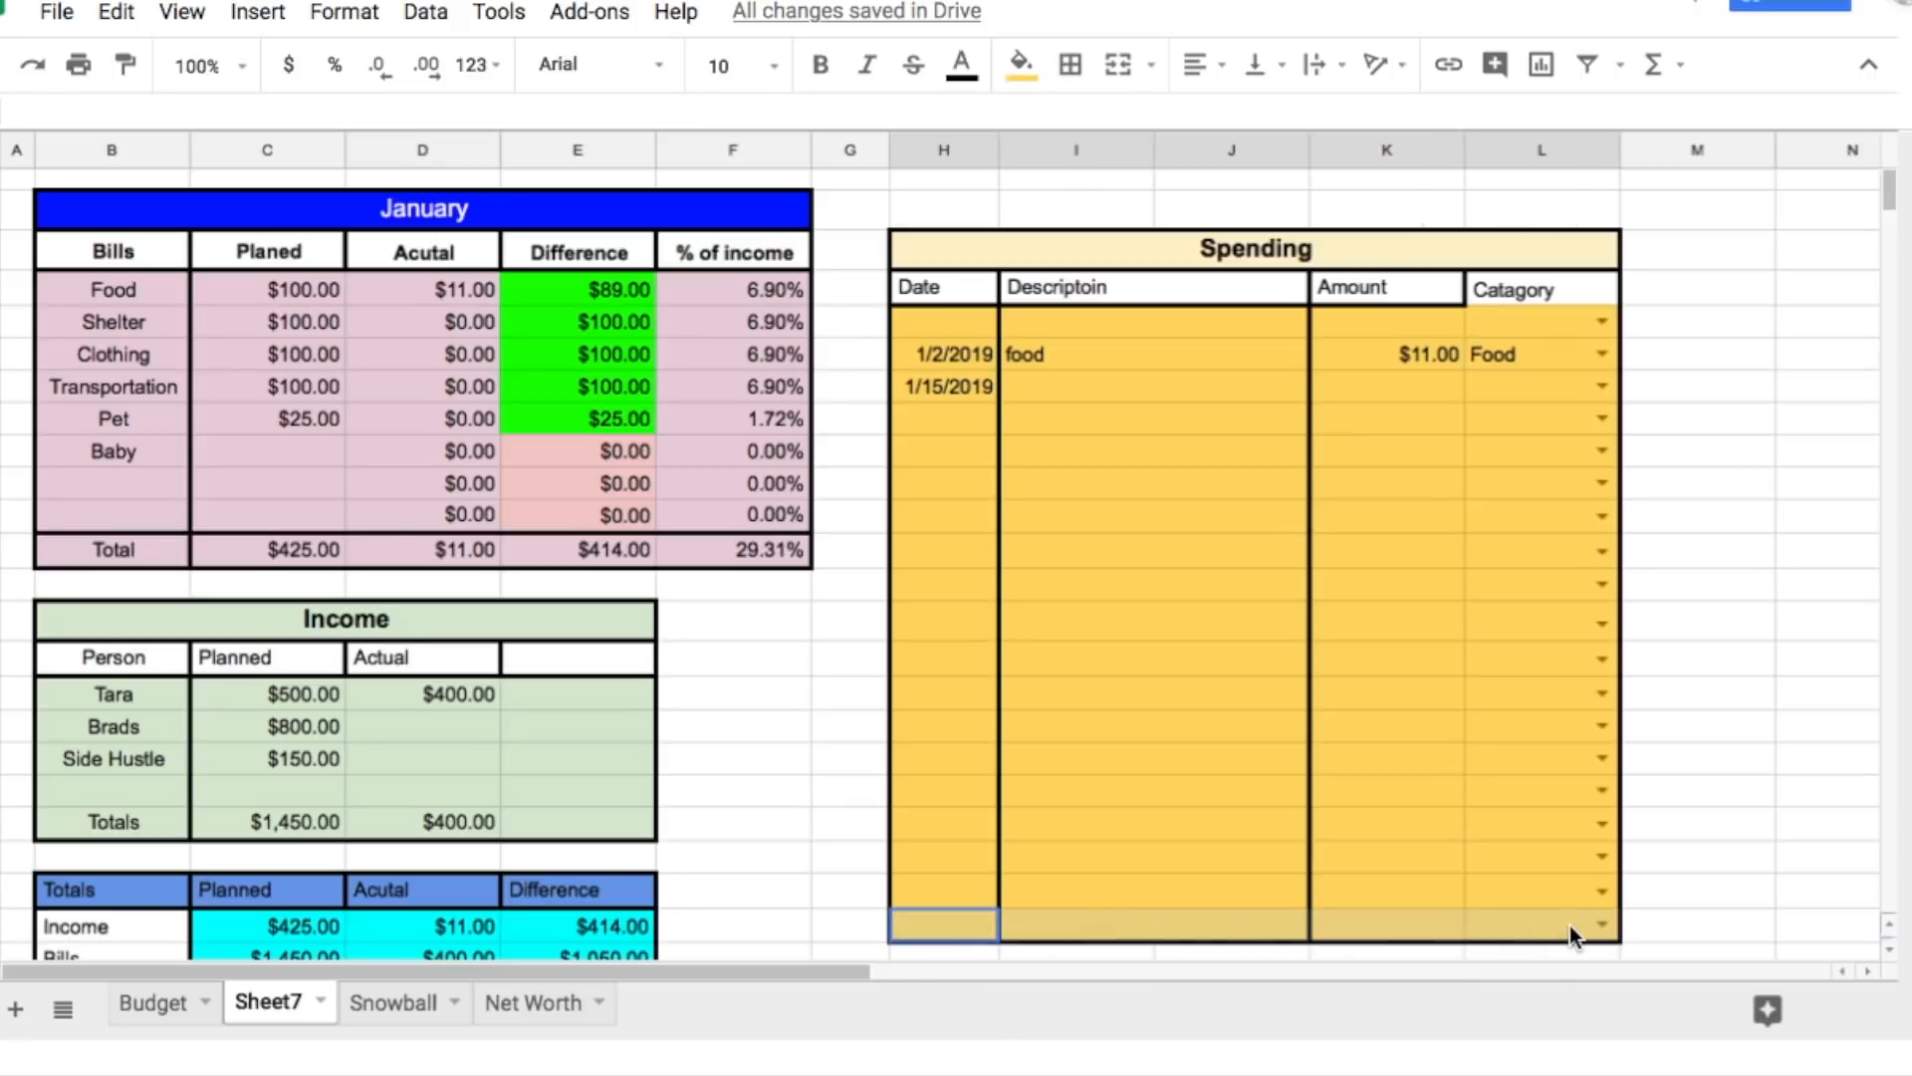
left_click(1085, 89)
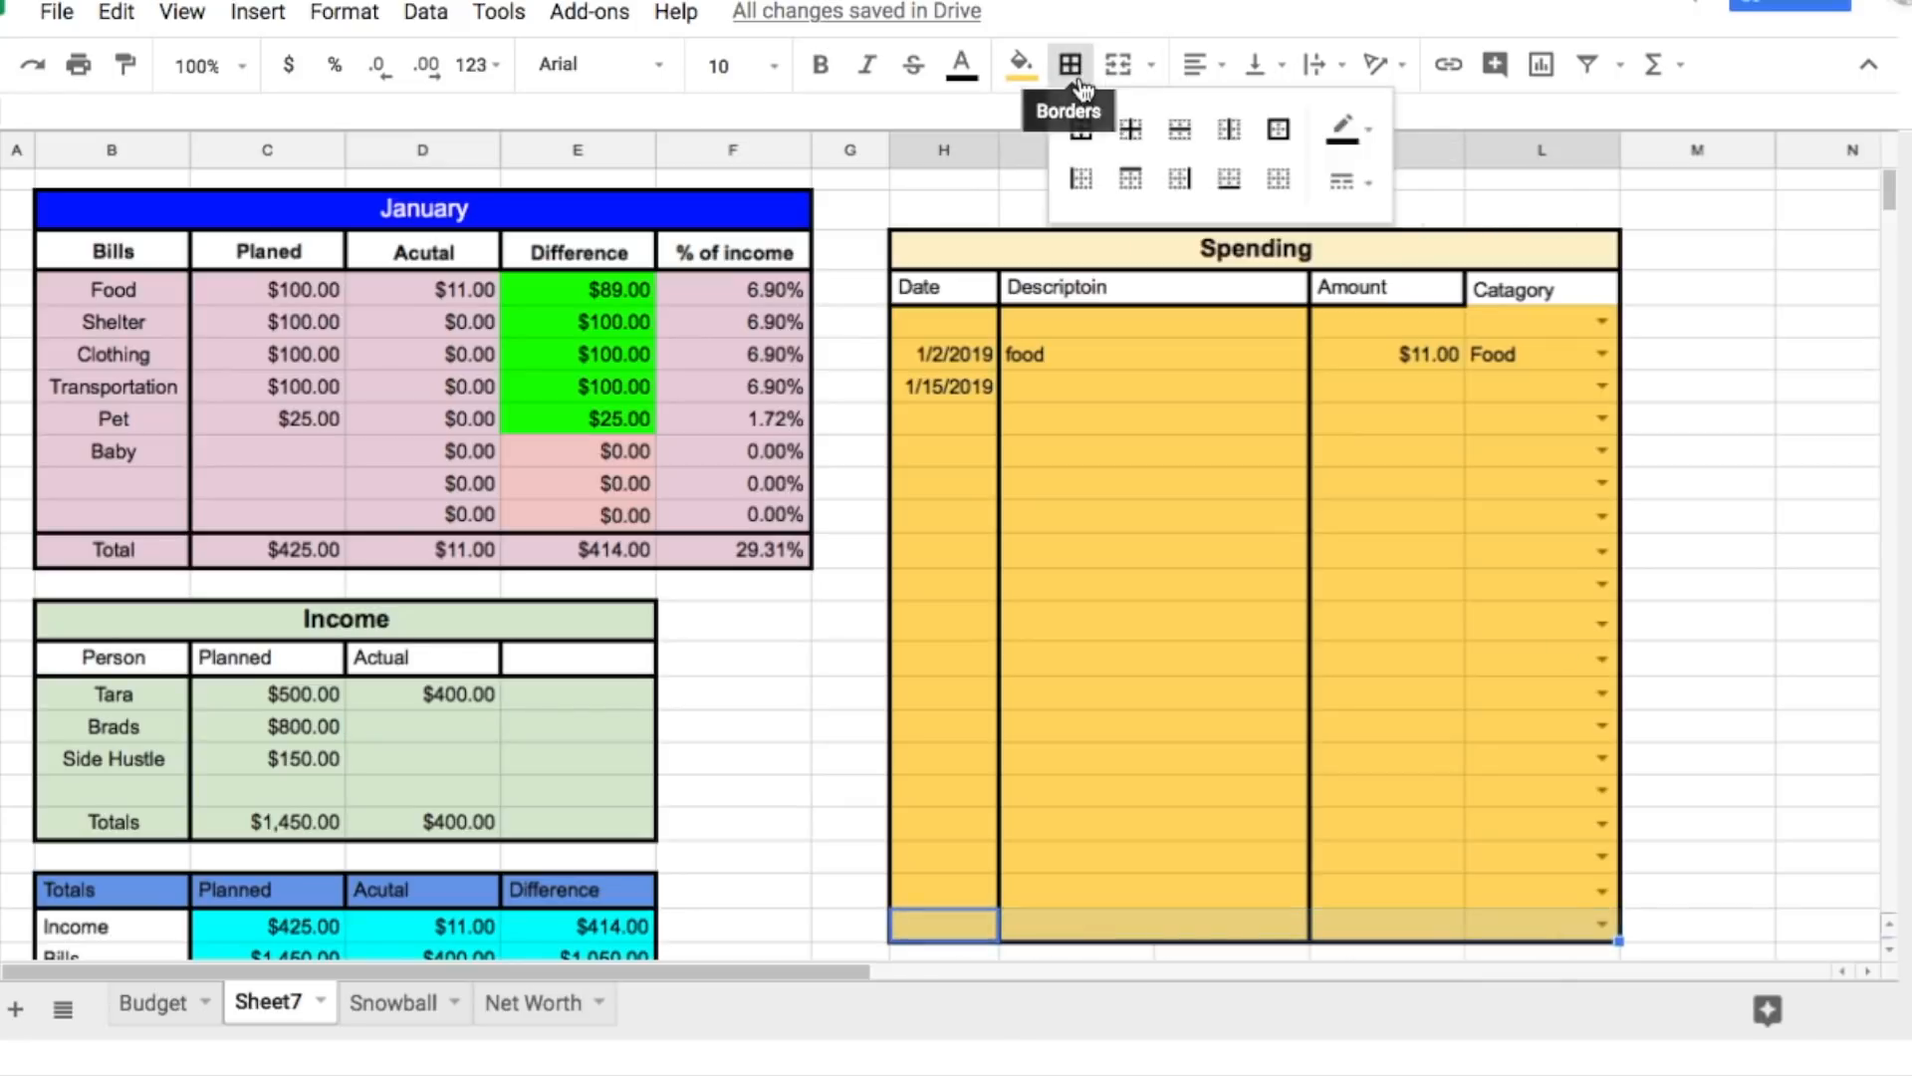
left_click(1281, 187)
Step: Add left, bottom and right borders around H23:L30 to extend the Spending table down to row 30
scroll(1753, 603, "down", 3)
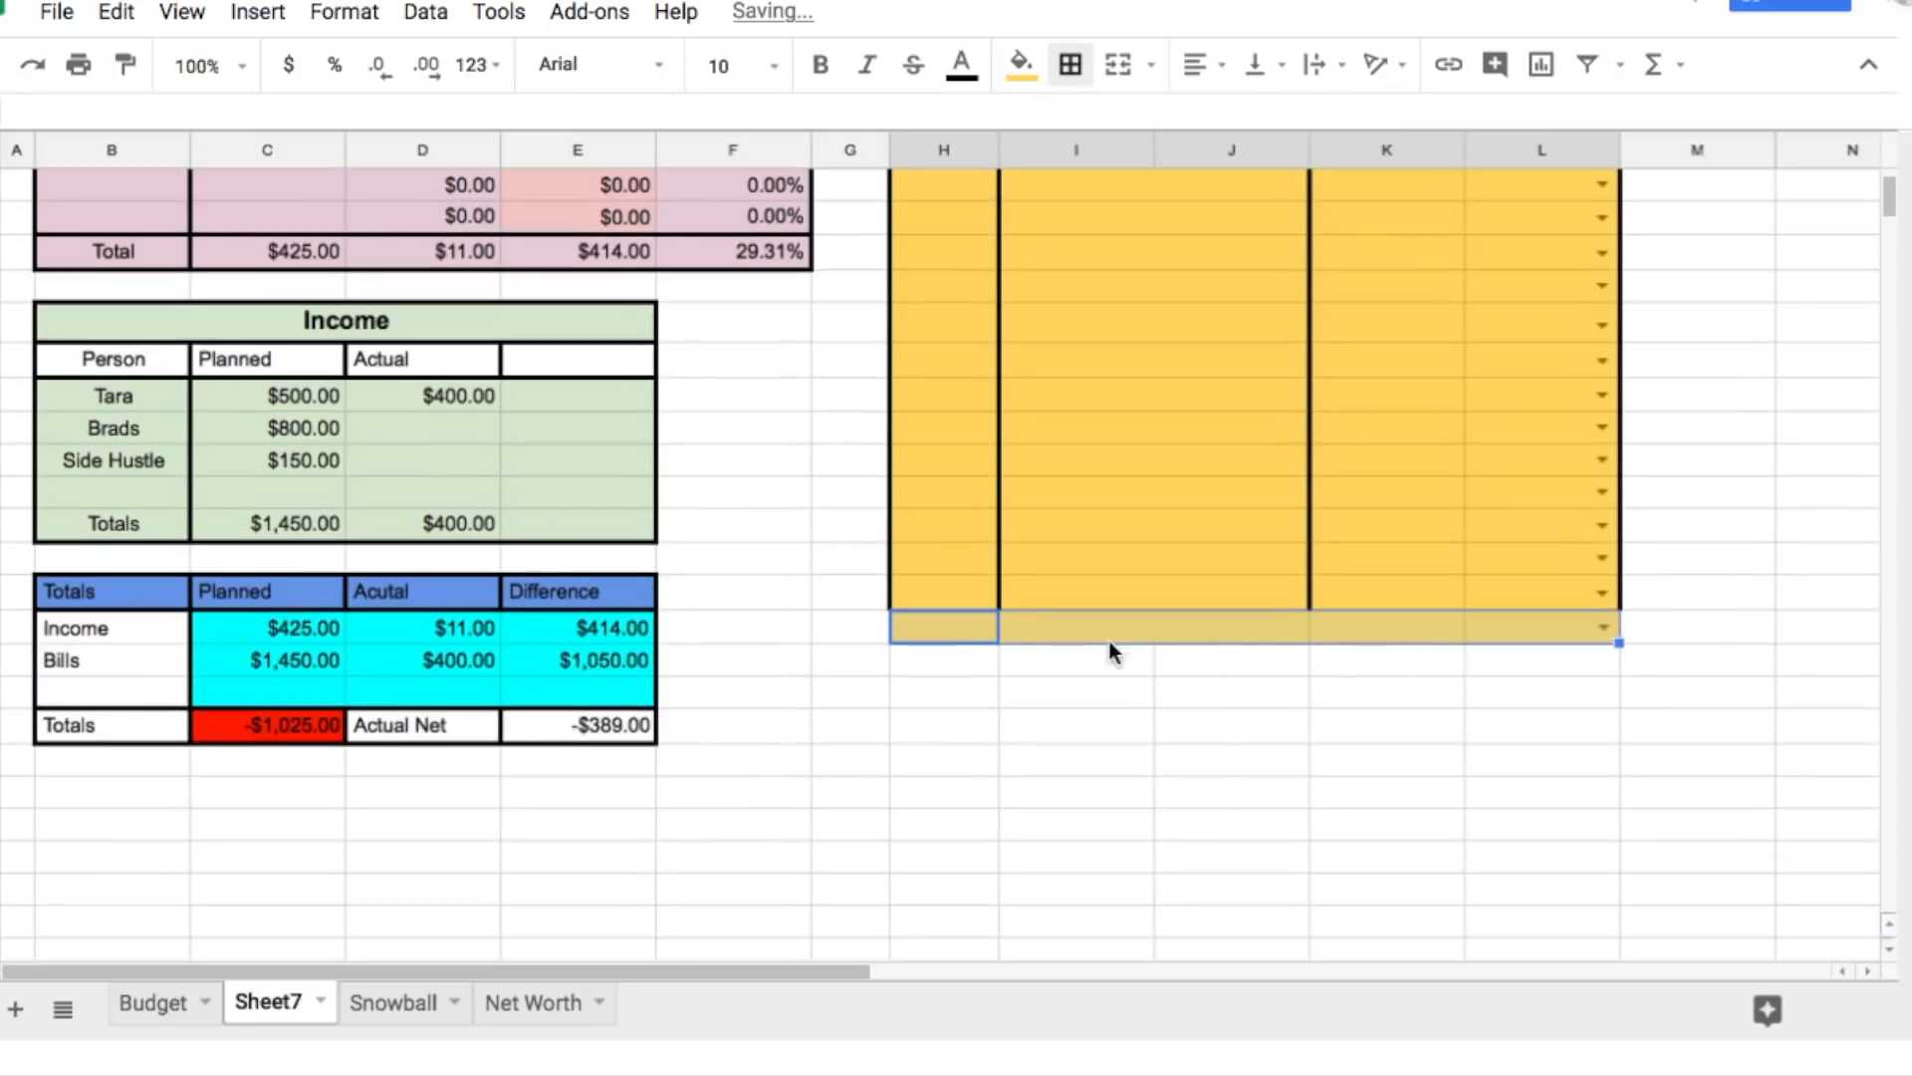
left_click_drag(931, 636, 1586, 868)
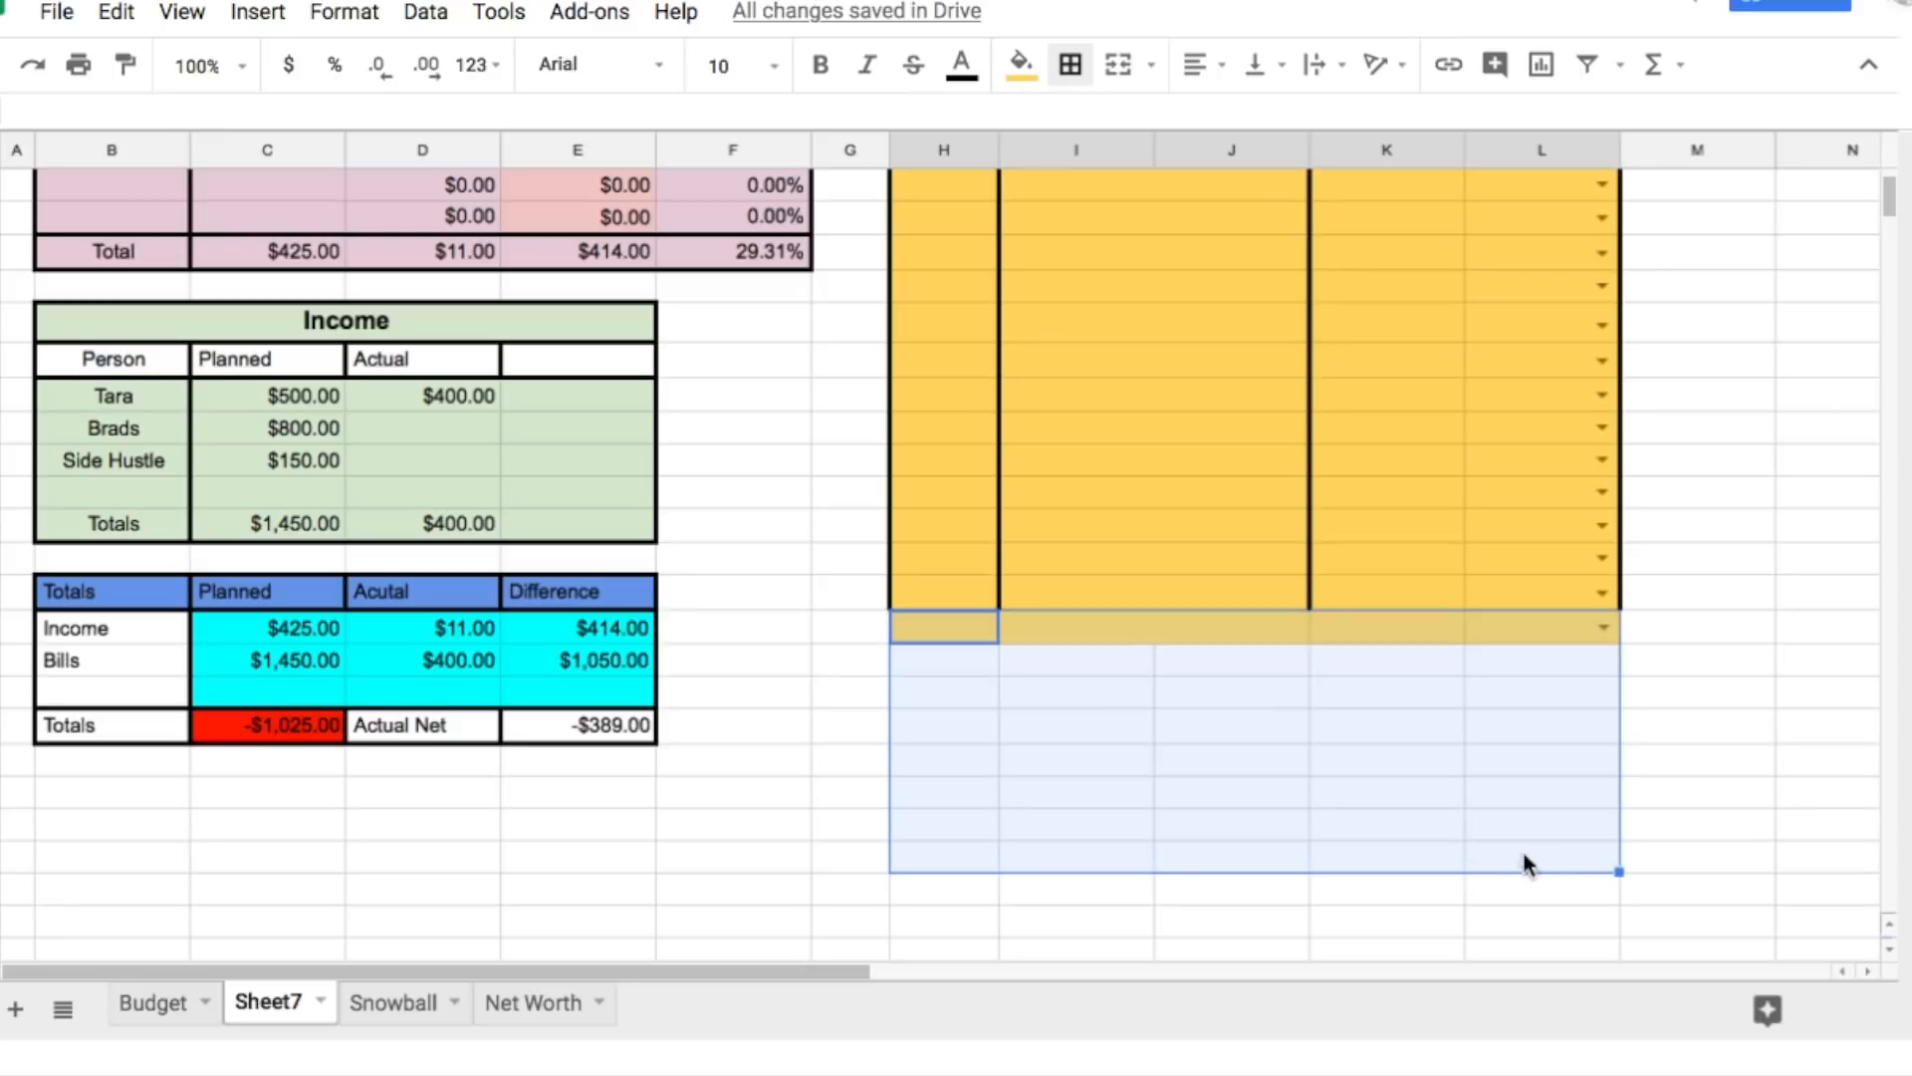
left_click(1070, 67)
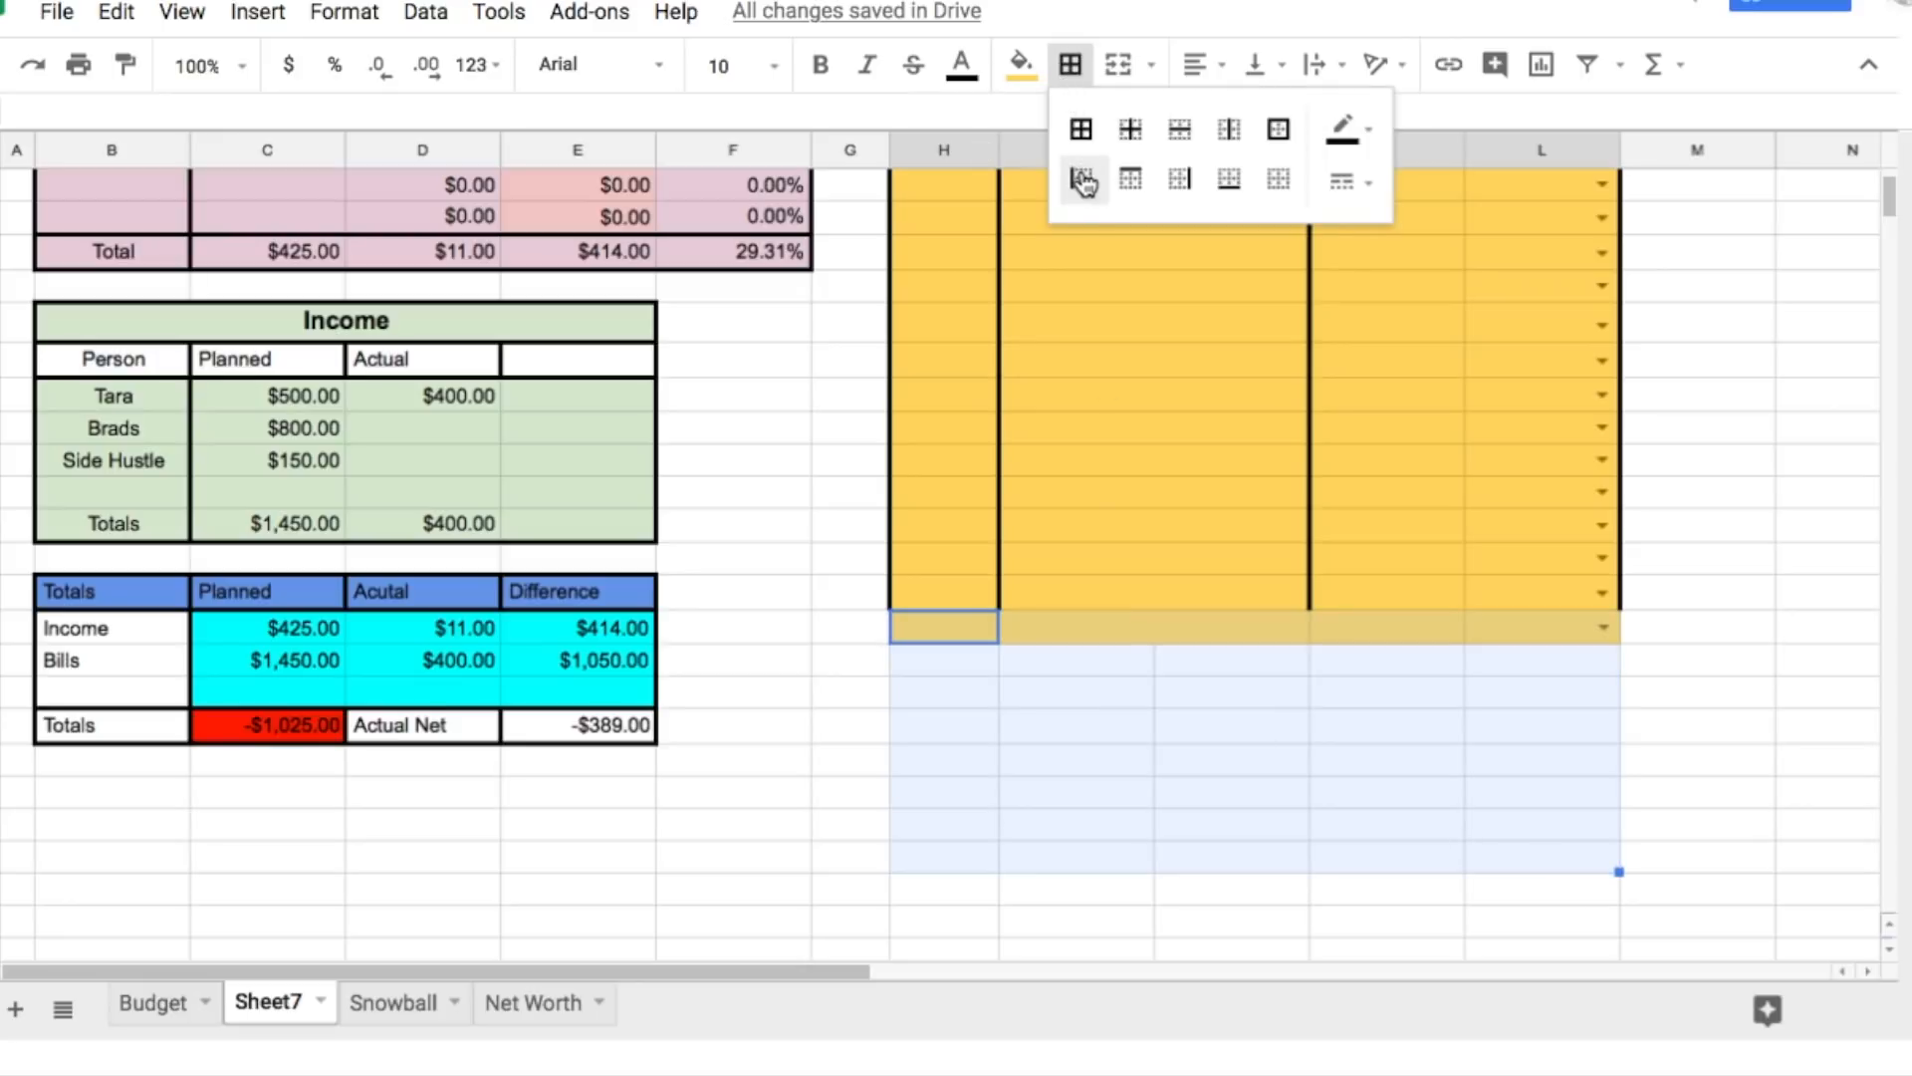
left_click(1081, 180)
left_click(1229, 179)
left_click(1180, 179)
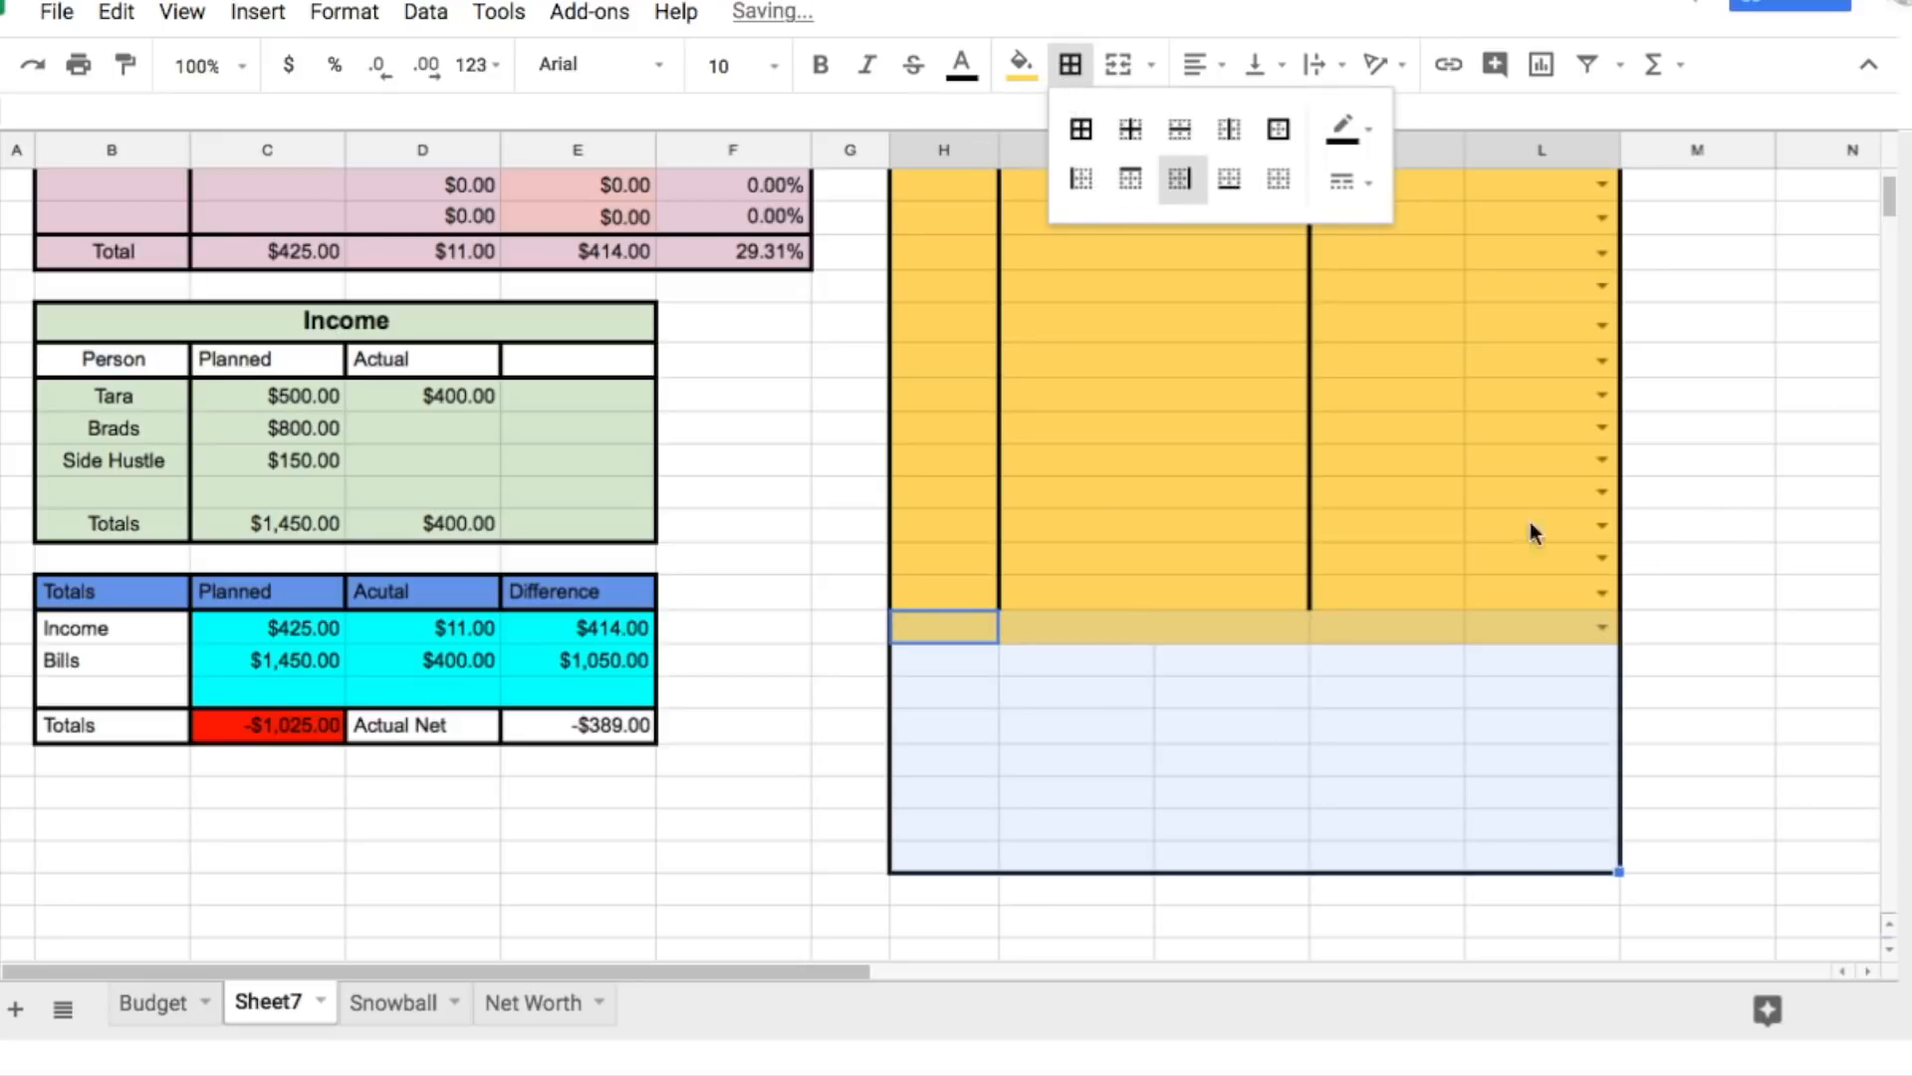
Step: Extend the merged, coloured description cell of row 23 down to row 30
left_click(1235, 693)
left_click(1076, 660)
left_click(1178, 627)
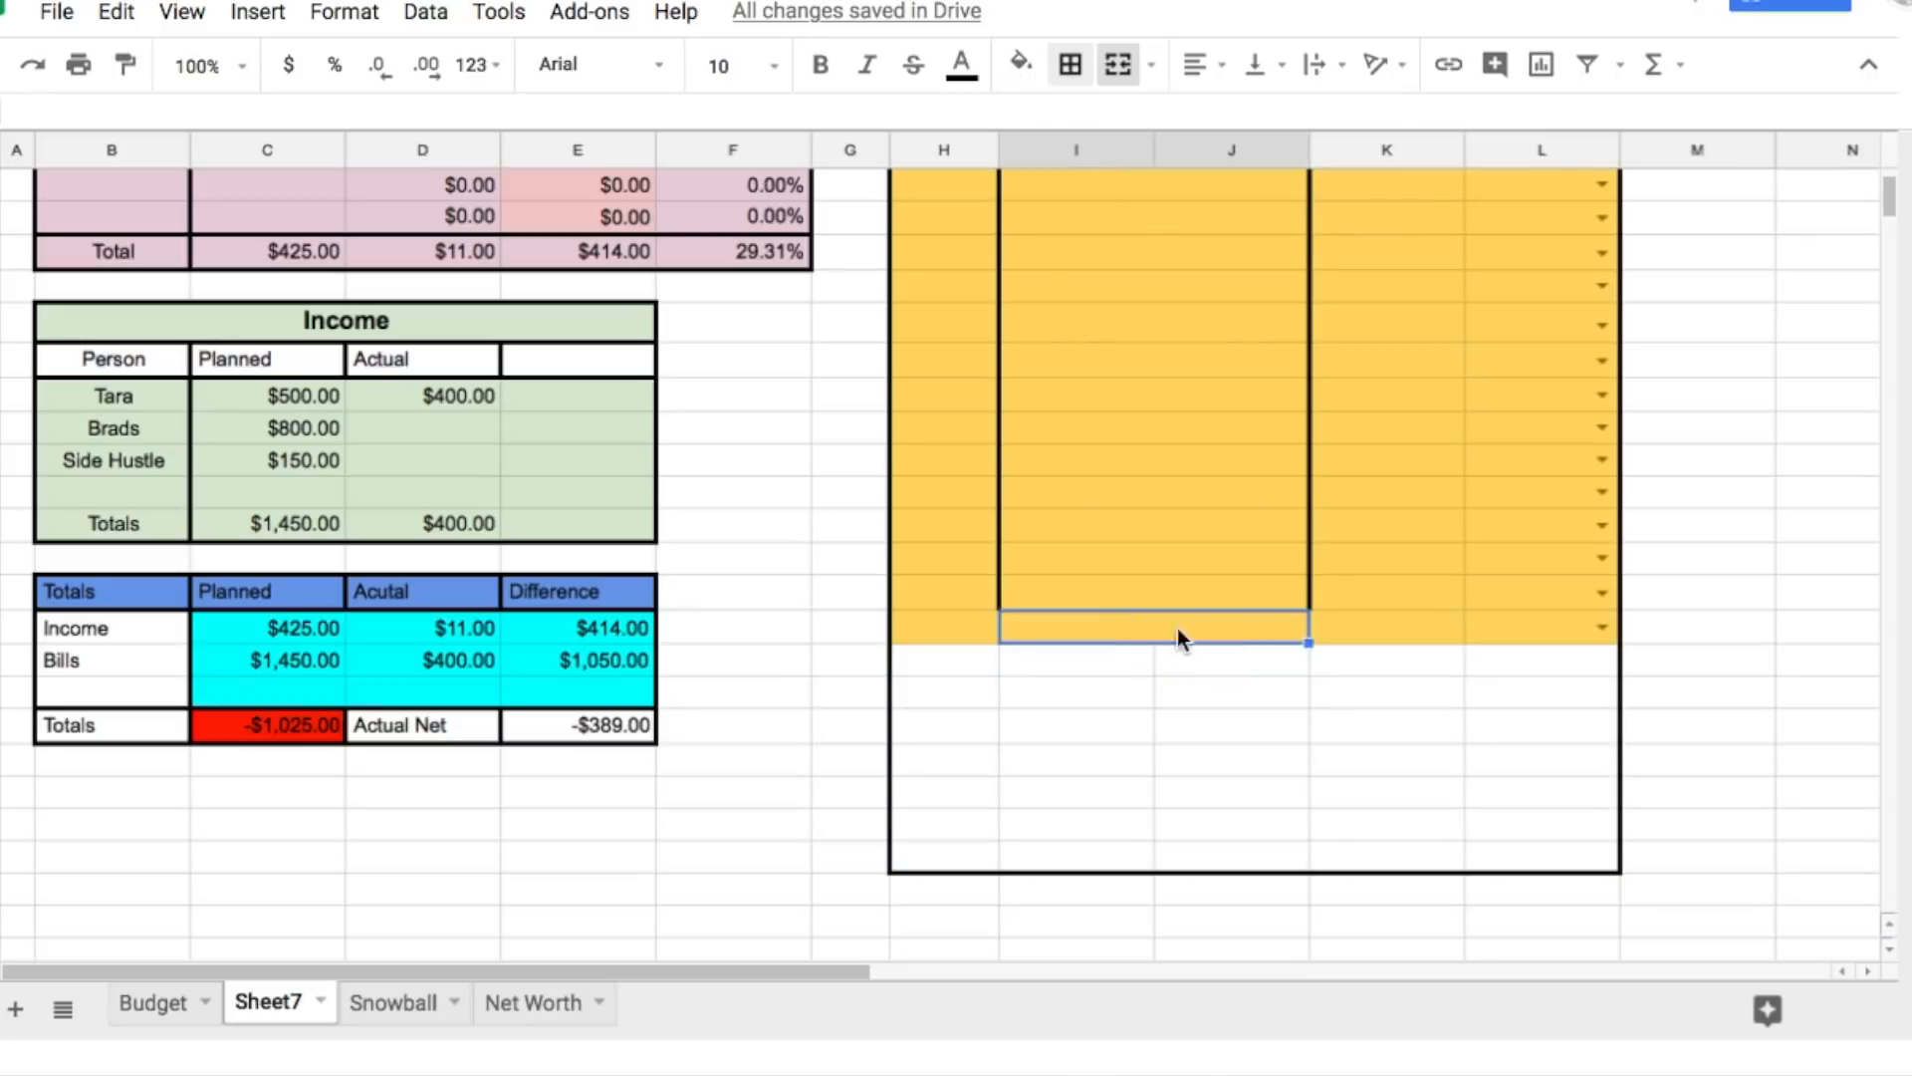
left_click_drag(1310, 642, 1290, 847)
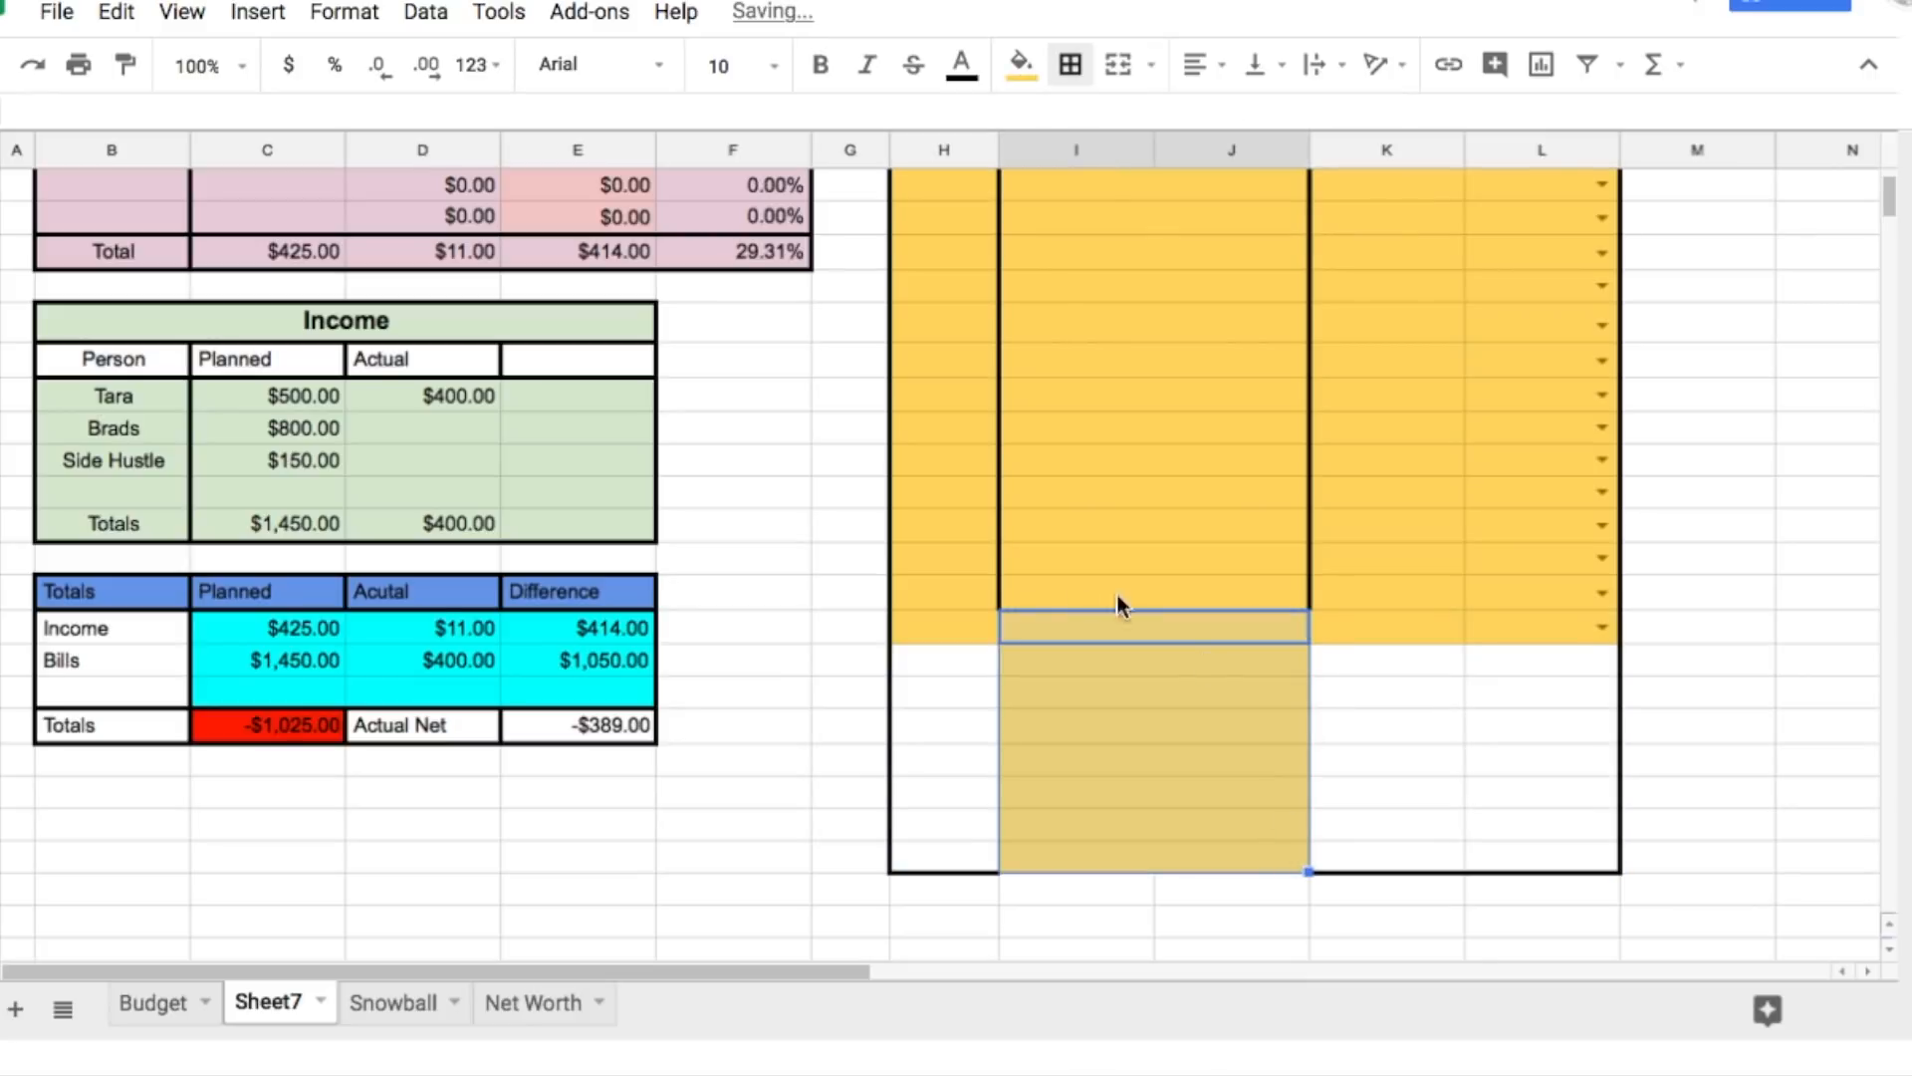
Step: Fill the Date cells H23:H29 with the Spending table's orange-yellow background colour
left_click(944, 633)
left_click_drag(944, 635, 943, 826)
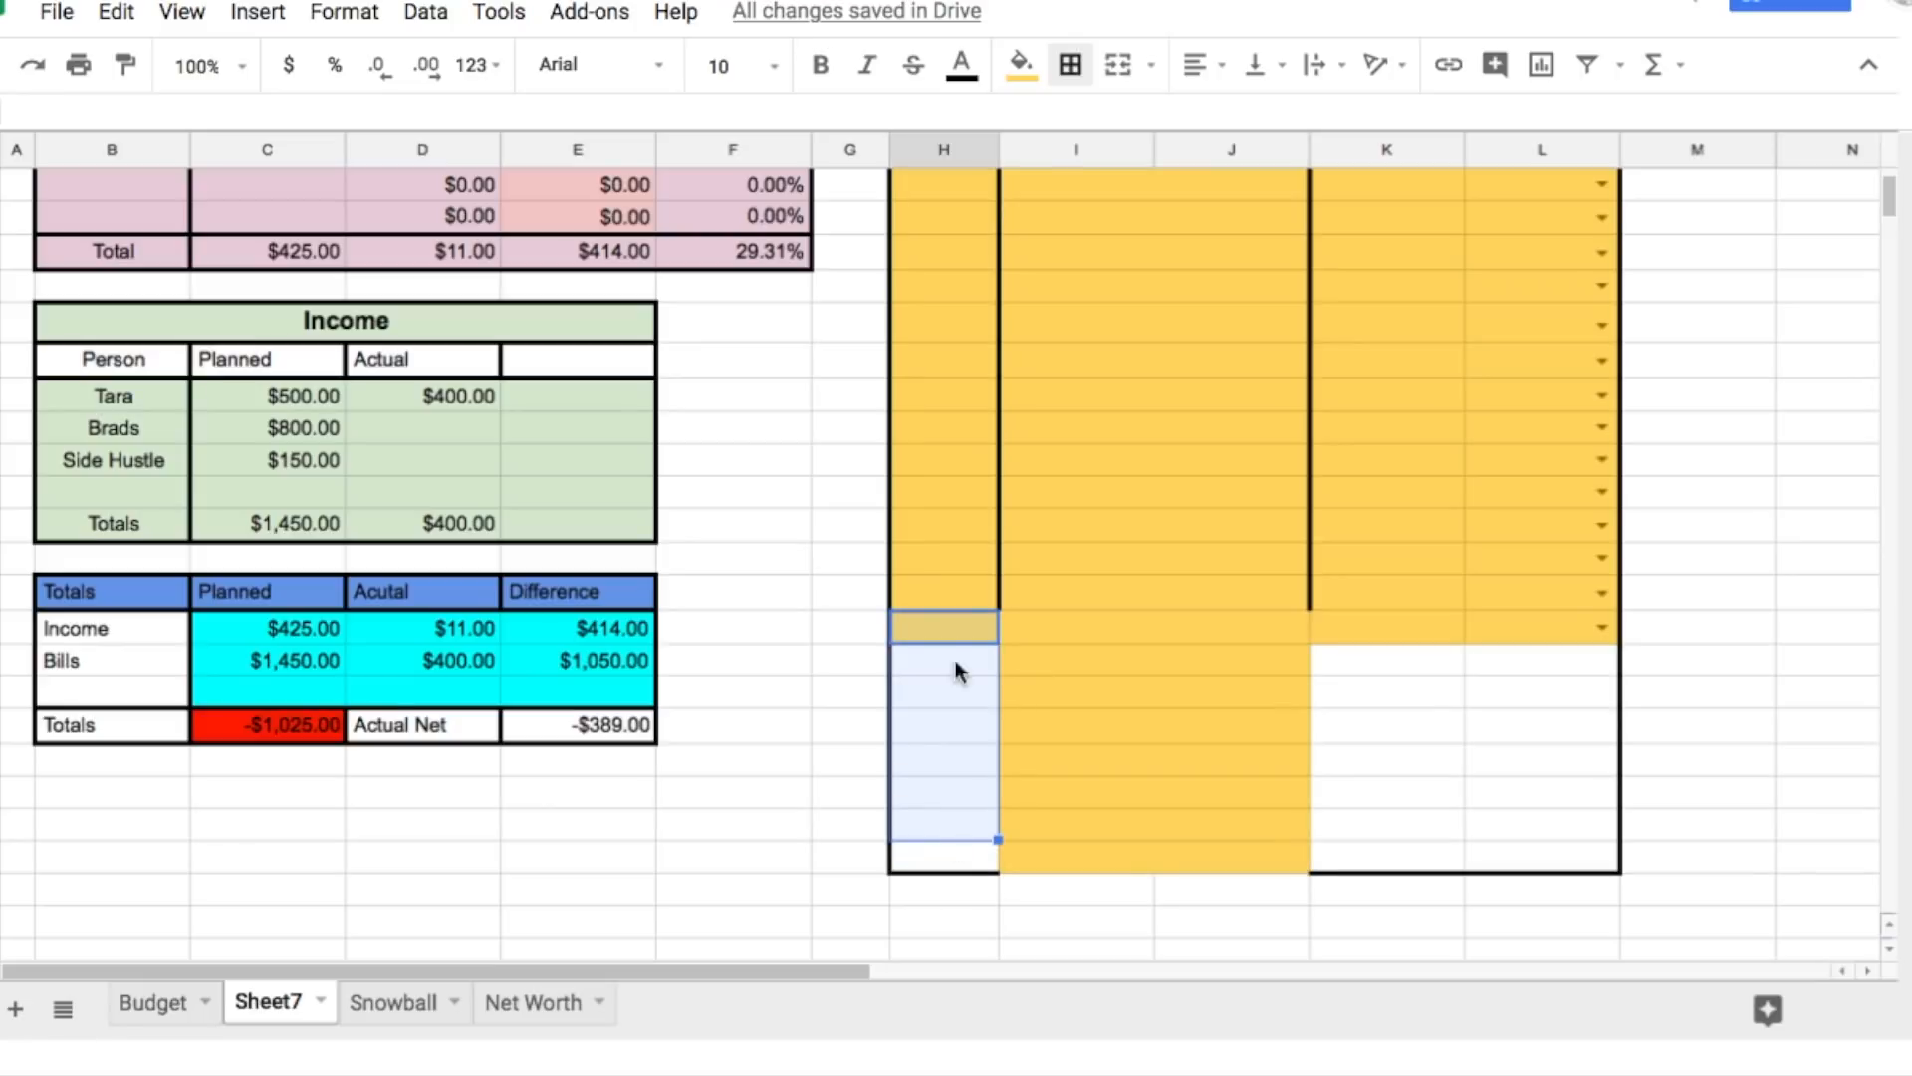
left_click(1036, 68)
left_click(1114, 292)
Step: Extend the Catagory drop-down cell of row 23 down to row 30
left_click(1554, 692)
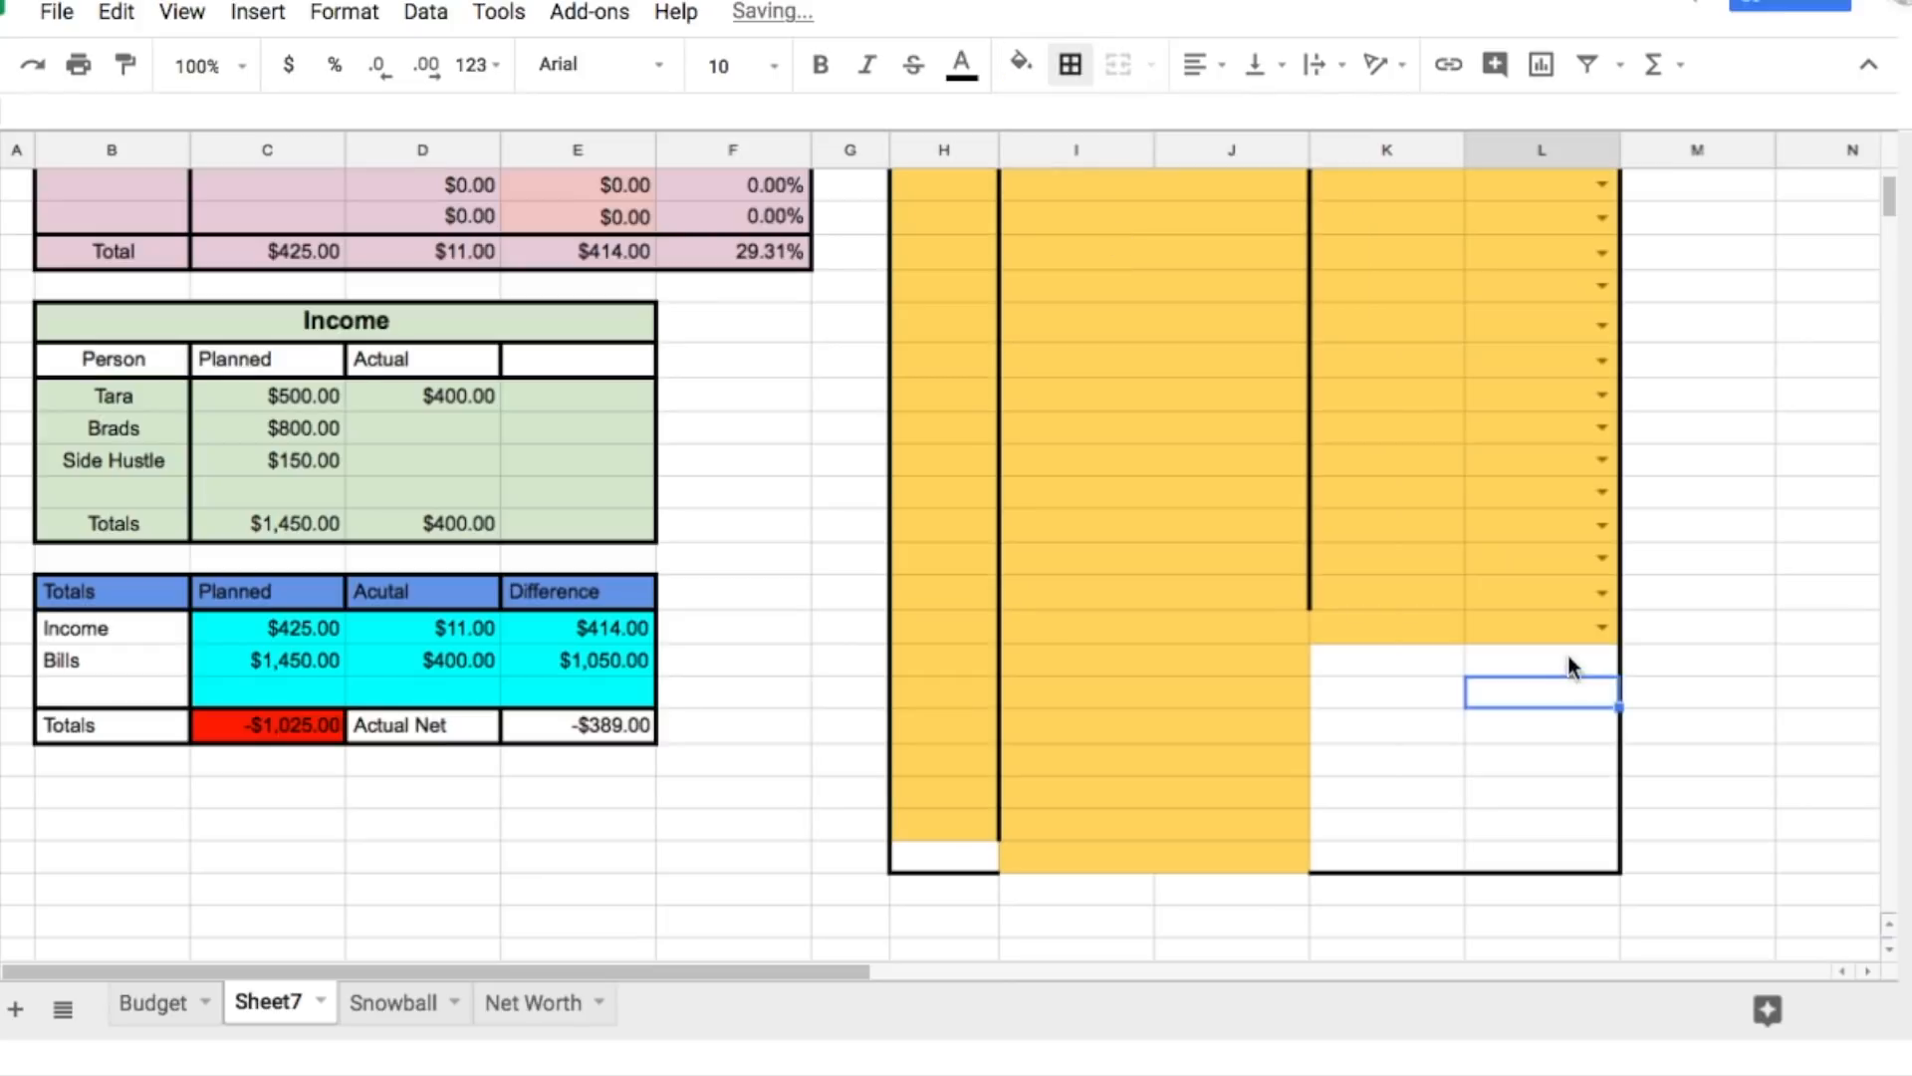
left_click(1562, 638)
left_click_drag(1618, 644, 1616, 869)
Step: Examine the extended Spending table and the ranges in the Food bill's Acutal SUMIF formula
scroll(1456, 747, "down", 7)
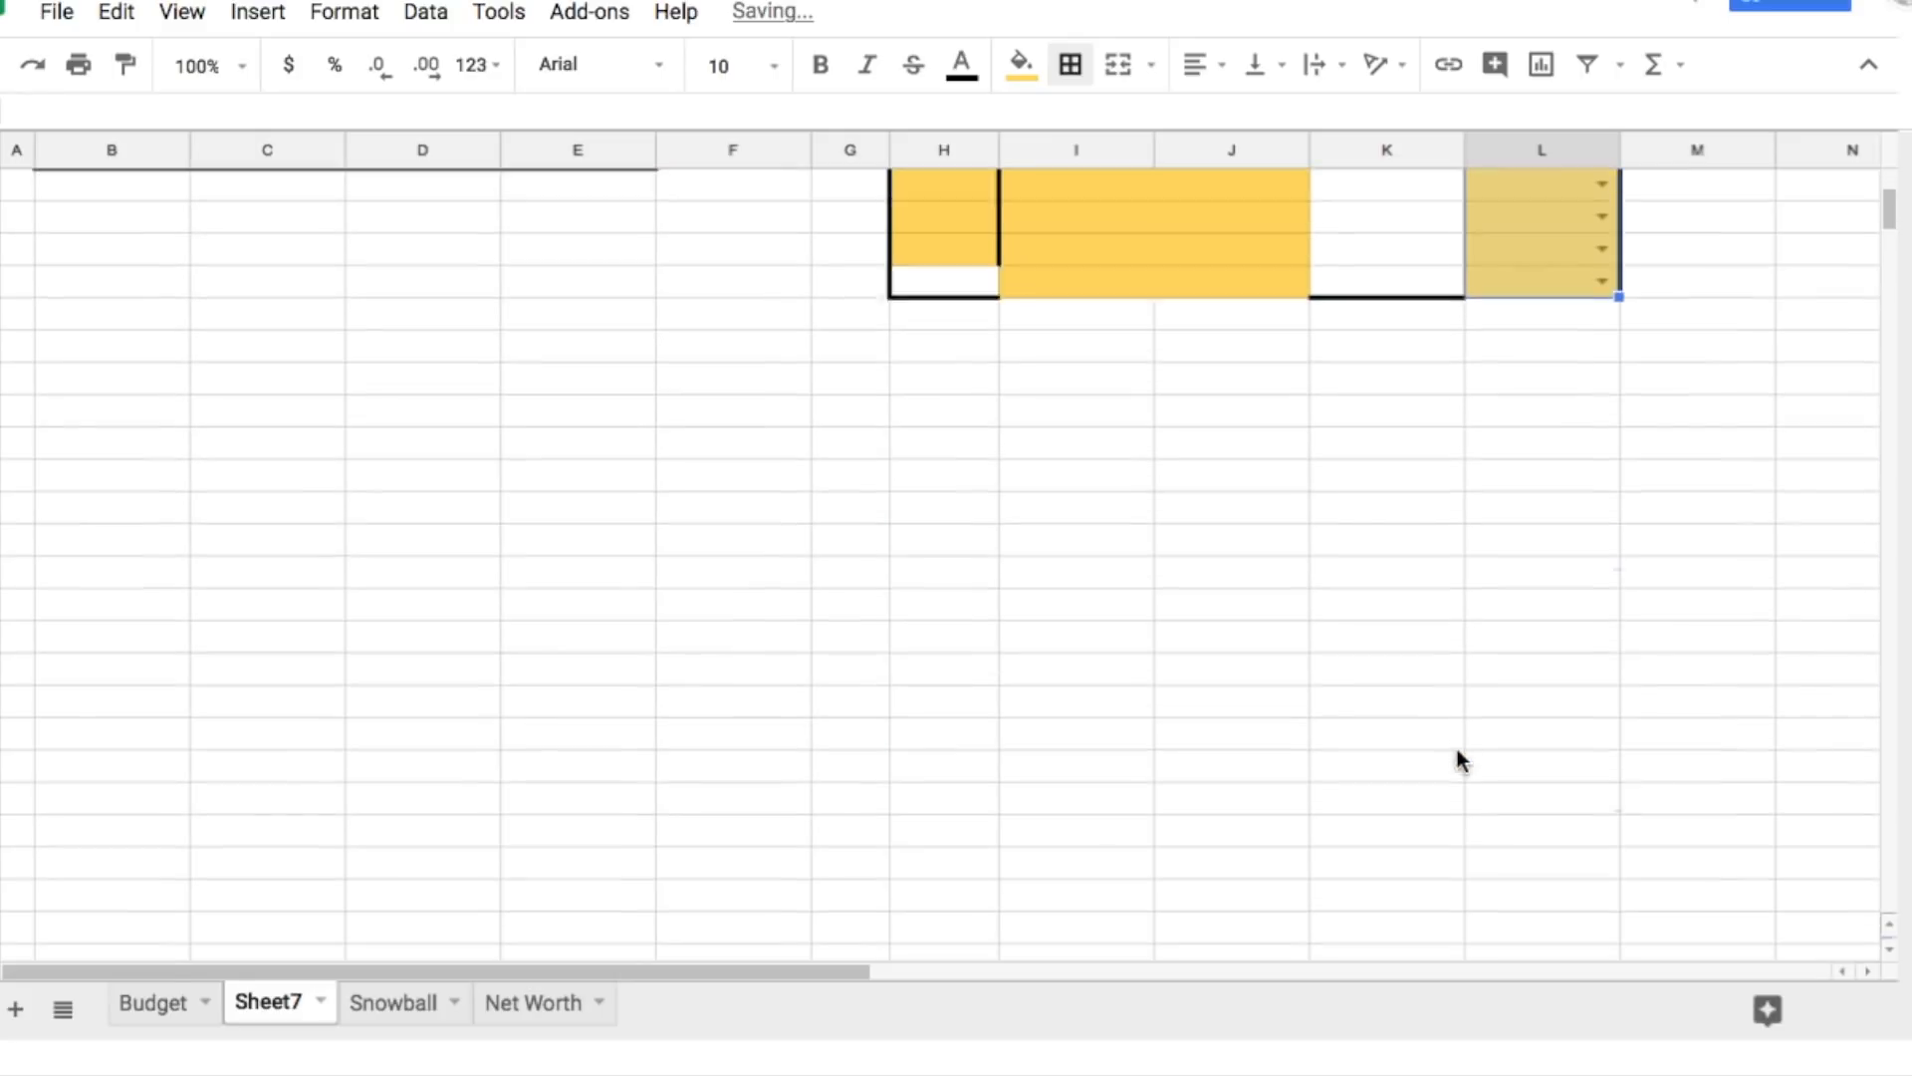
scroll(1460, 726, "up", 10)
scroll(1479, 733, "down", 1)
scroll(1479, 707, "up", 1)
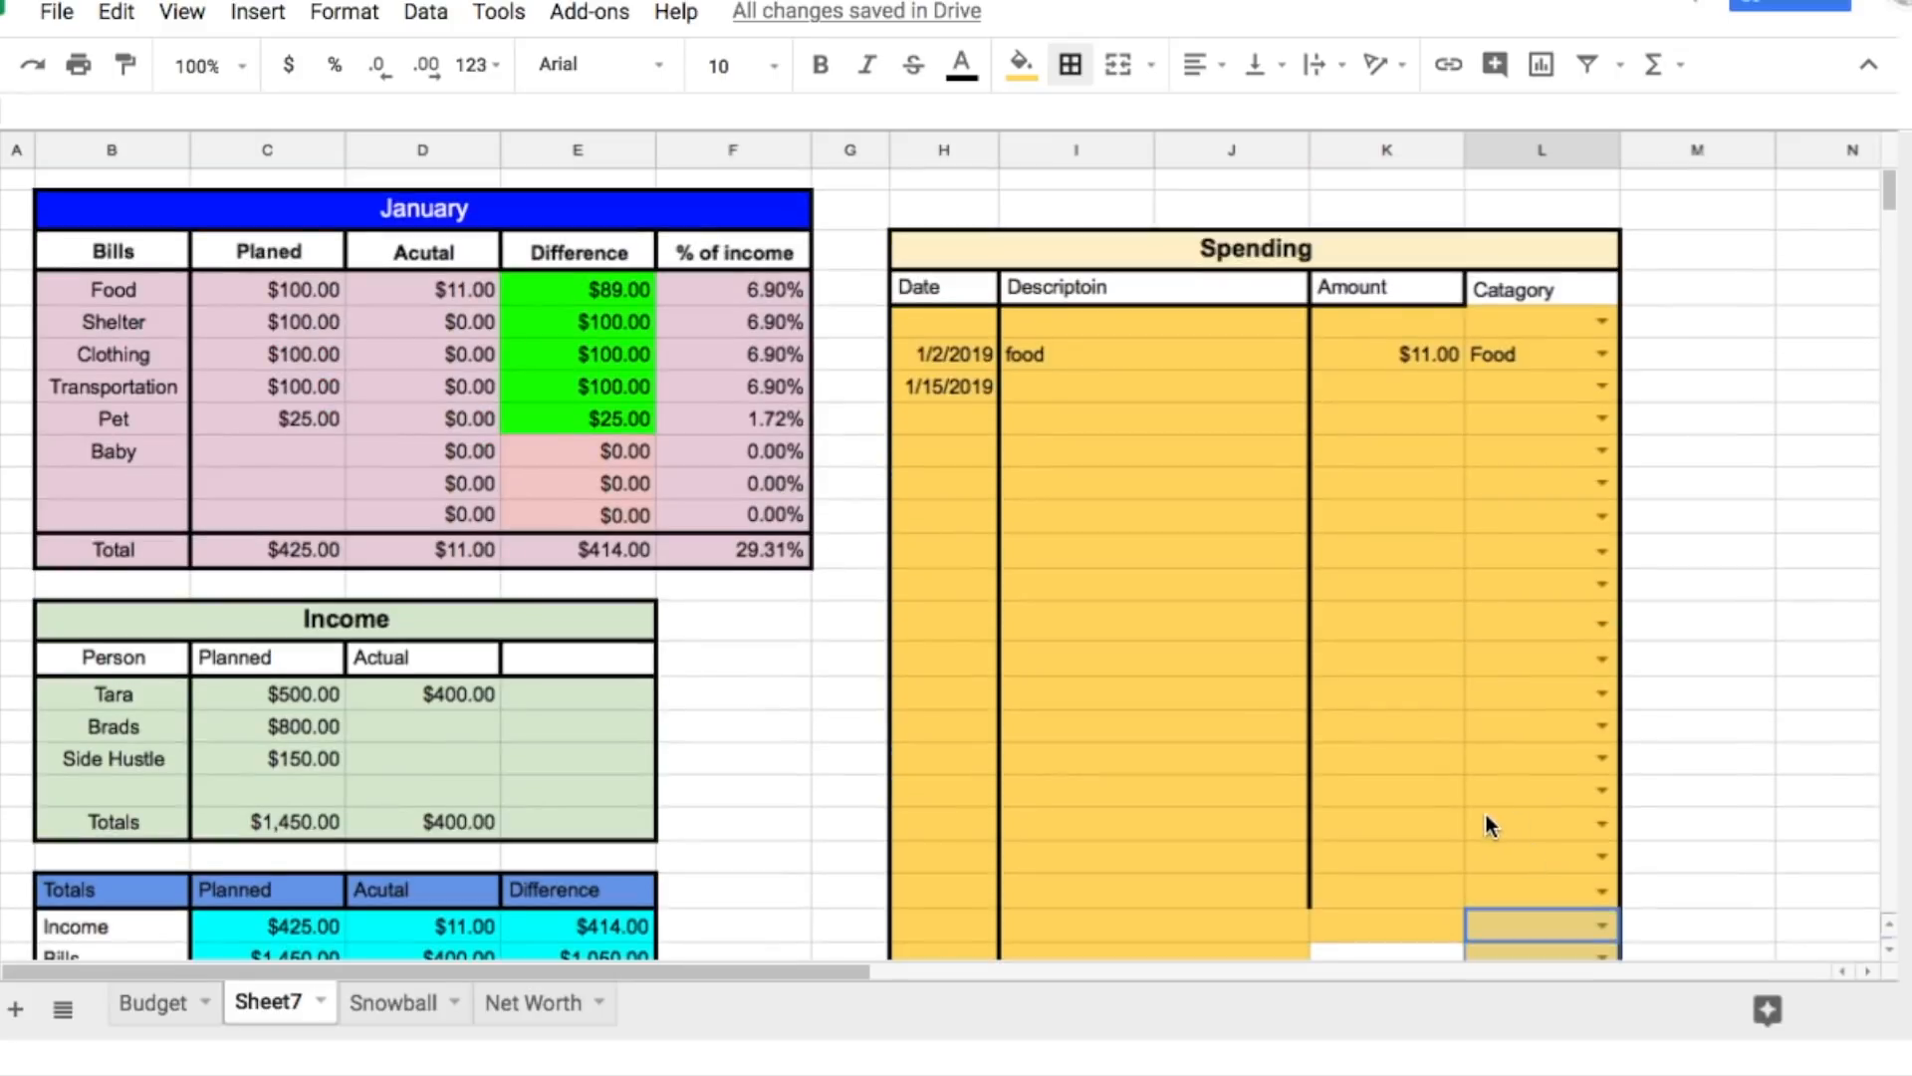
scroll(1485, 816, "down", 2)
scroll(1415, 815, "up", 3)
left_click(396, 283)
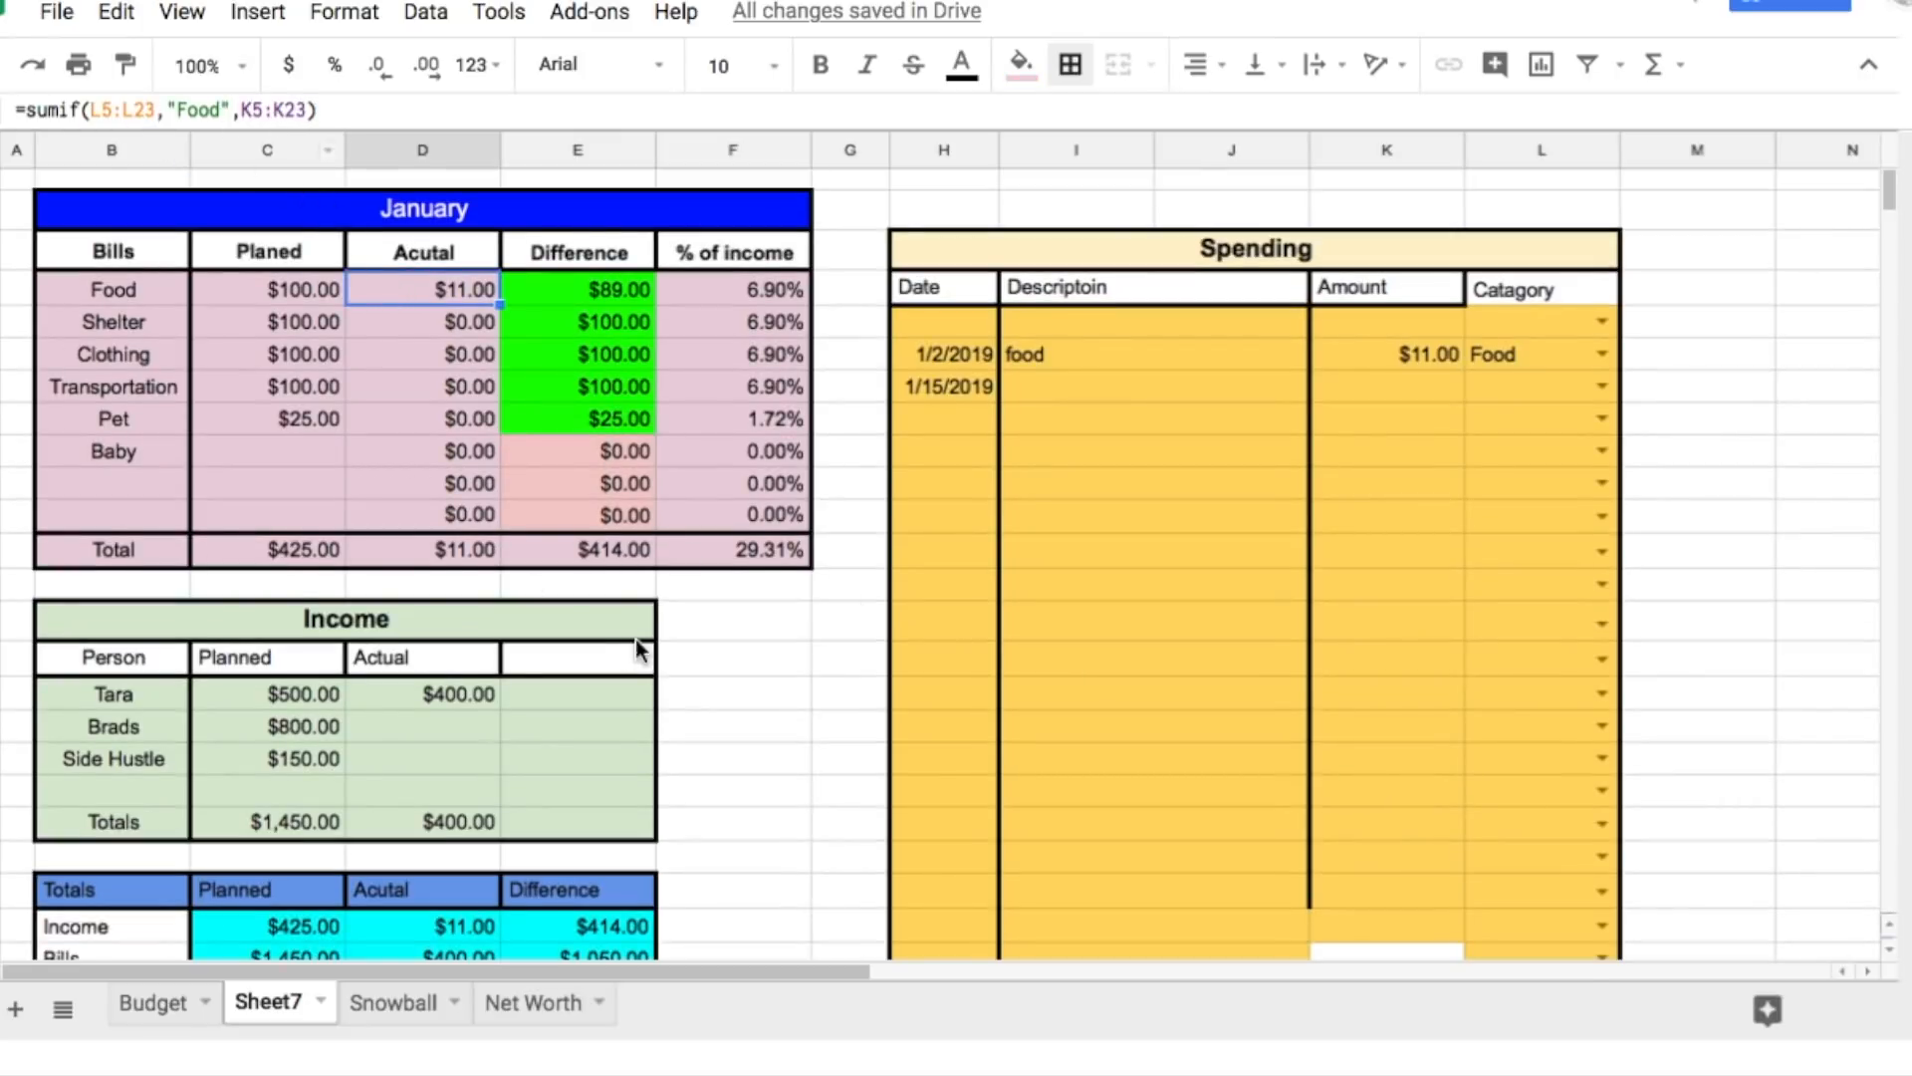
scroll(632, 650, "down", 2)
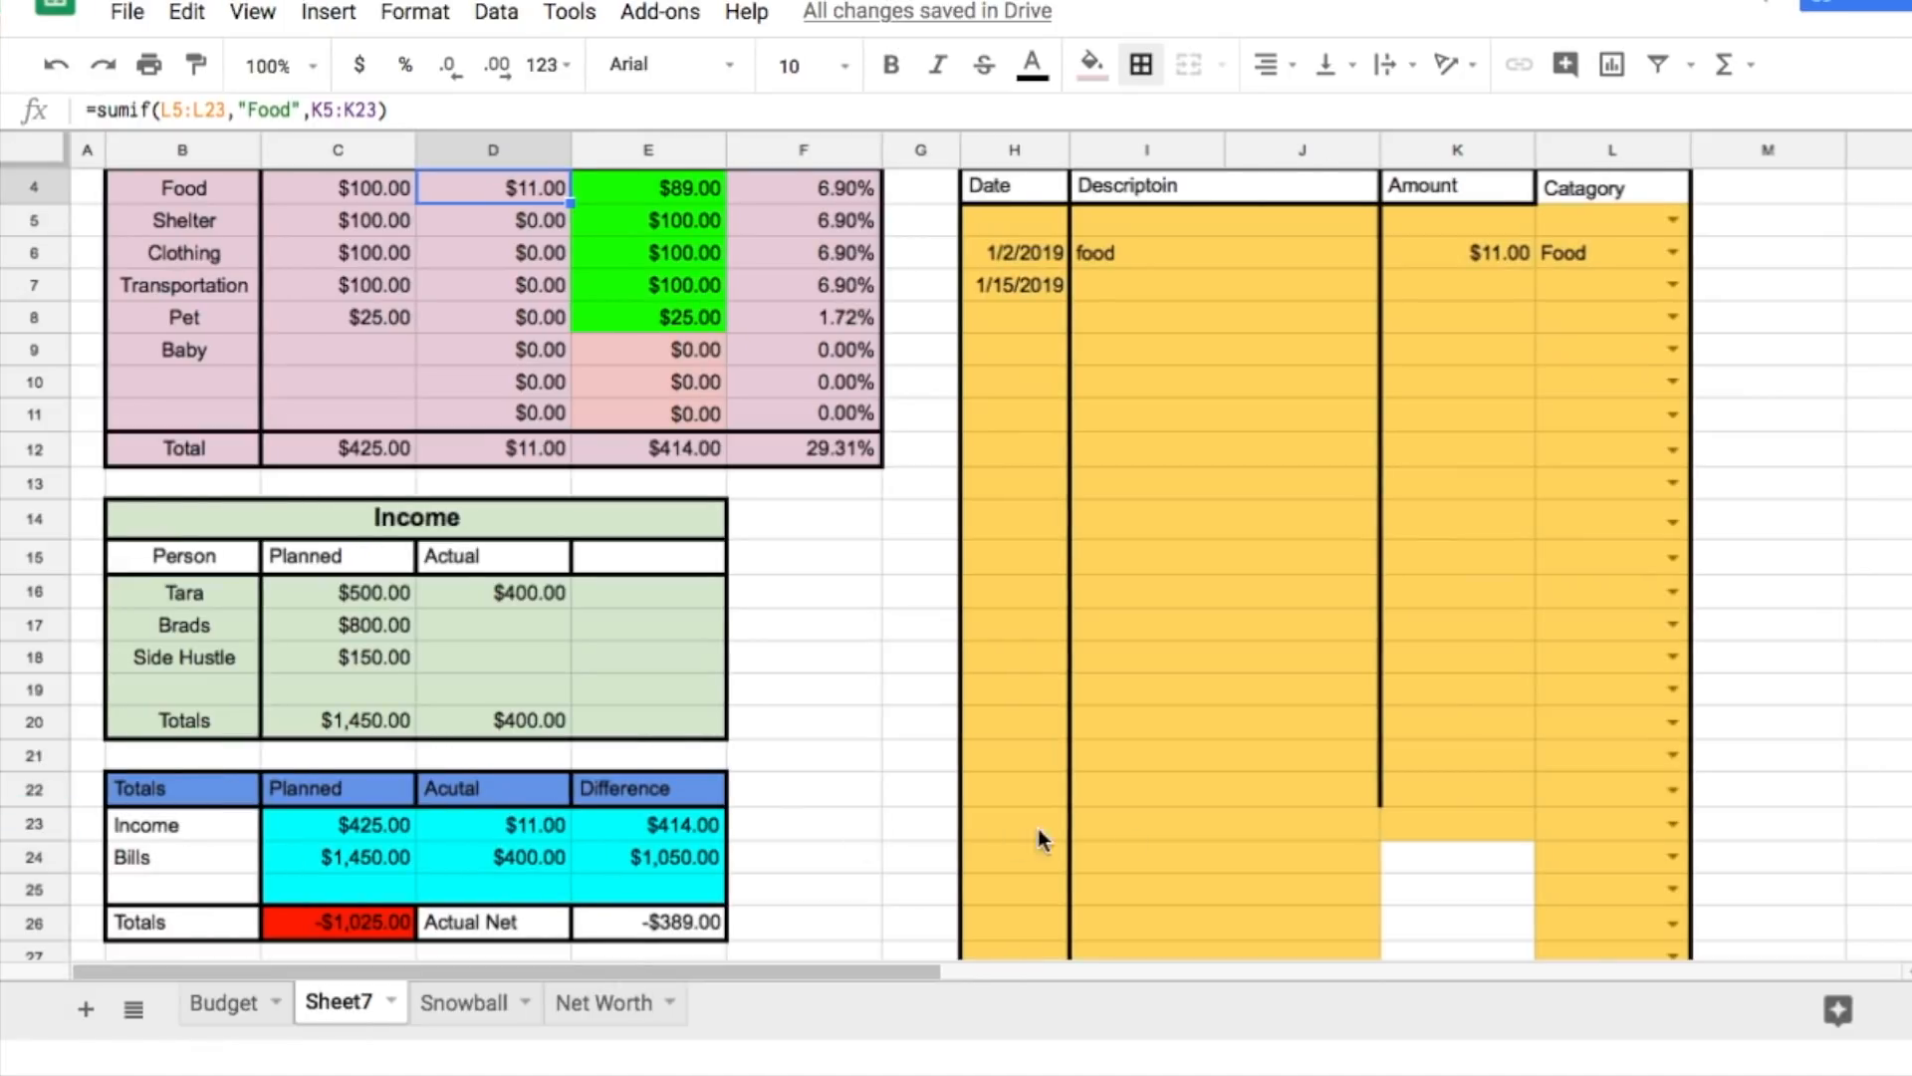
scroll(1313, 836, "down", 4)
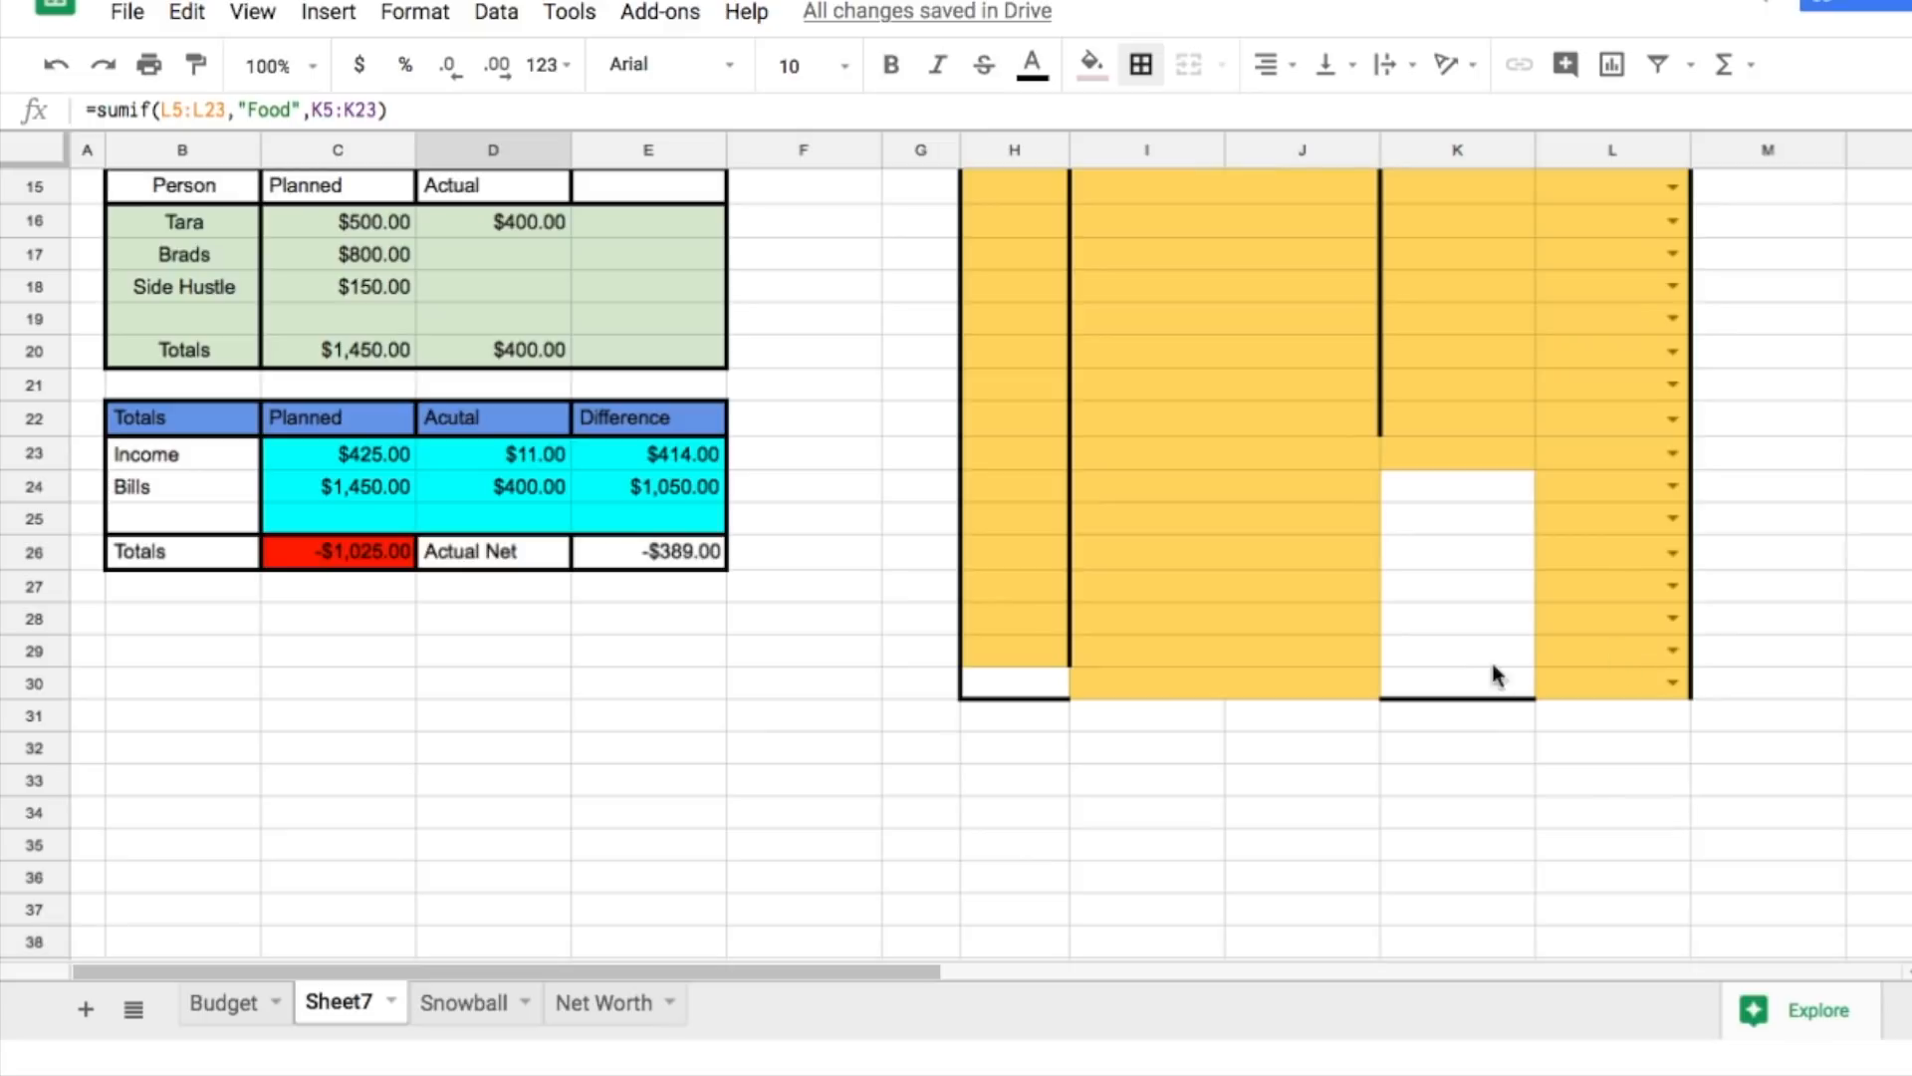
Step: Fill the Amount cells K23:K30 and the Date cell H30 with the Spending table's orange-yellow background colour
left_click_drag(1481, 453, 1498, 691)
left_click(1082, 88)
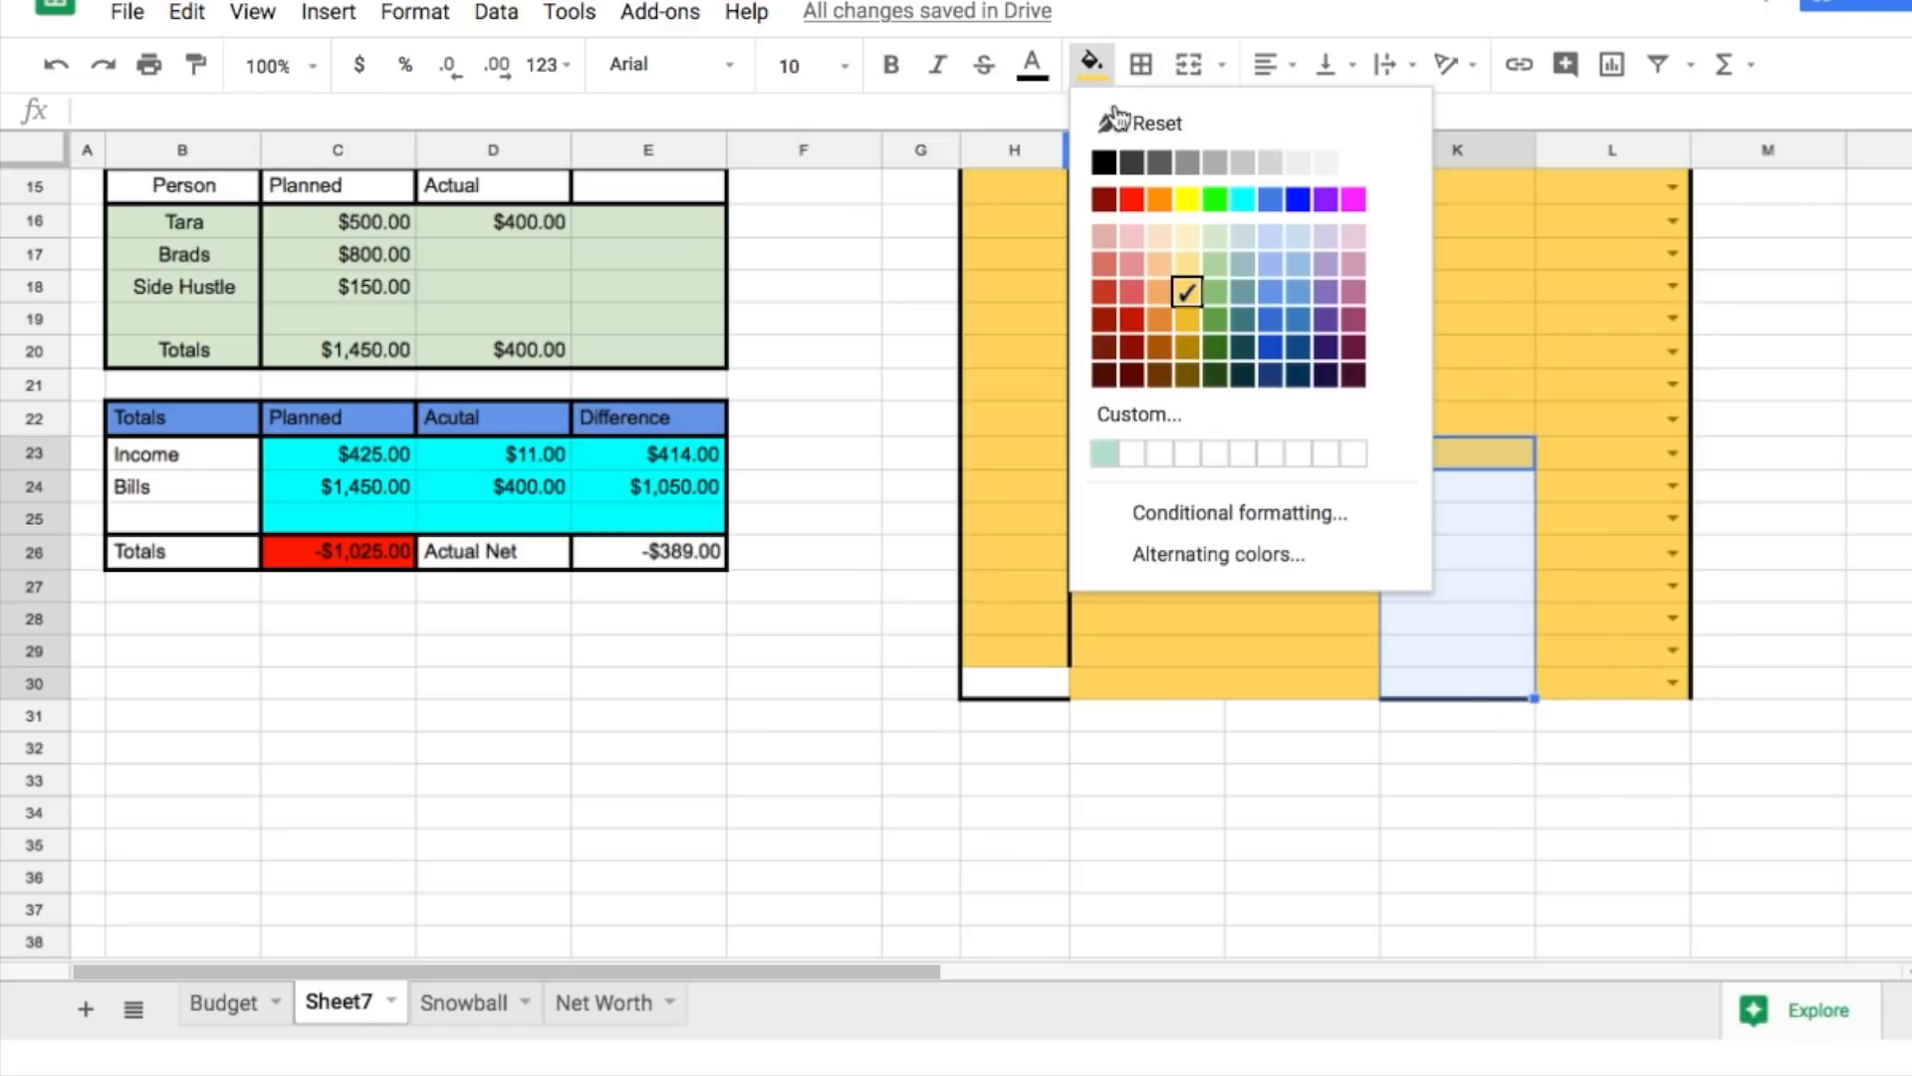
left_click(1205, 299)
left_click(1031, 685)
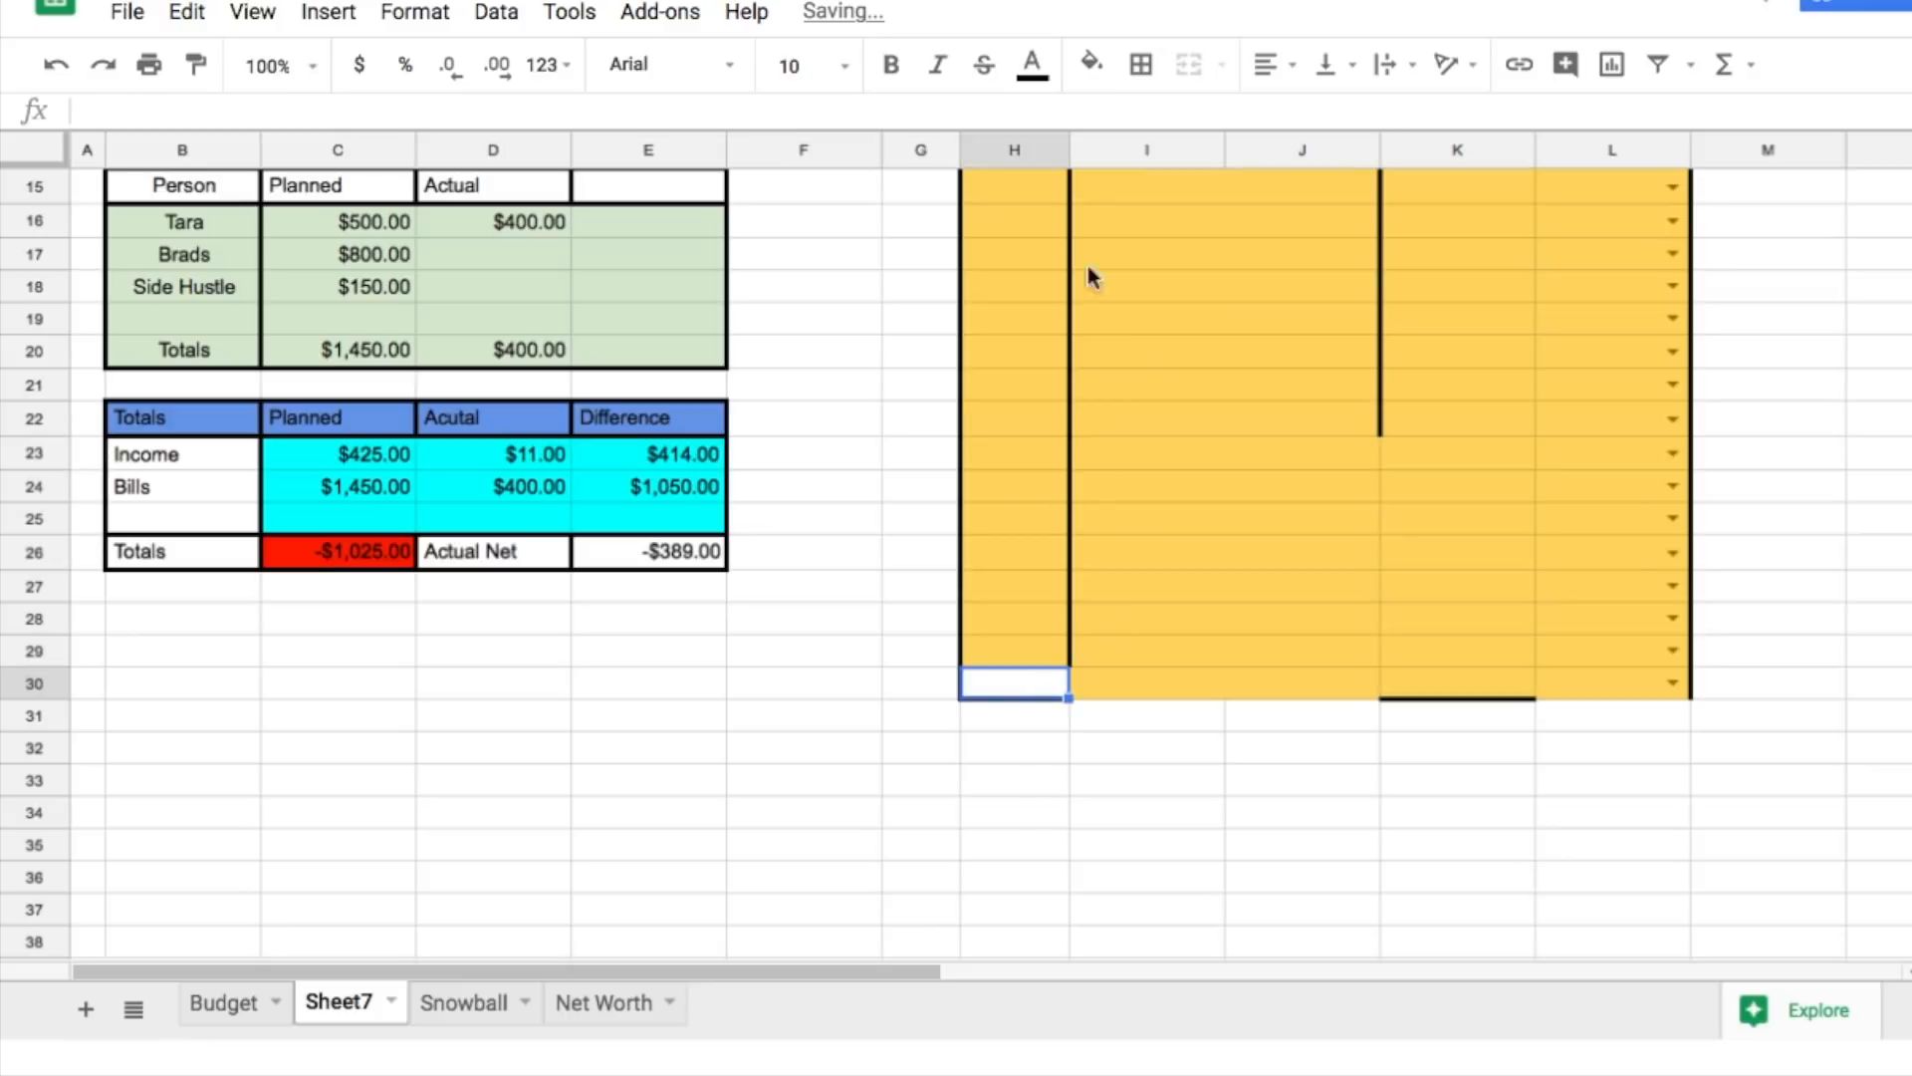
left_click(1089, 68)
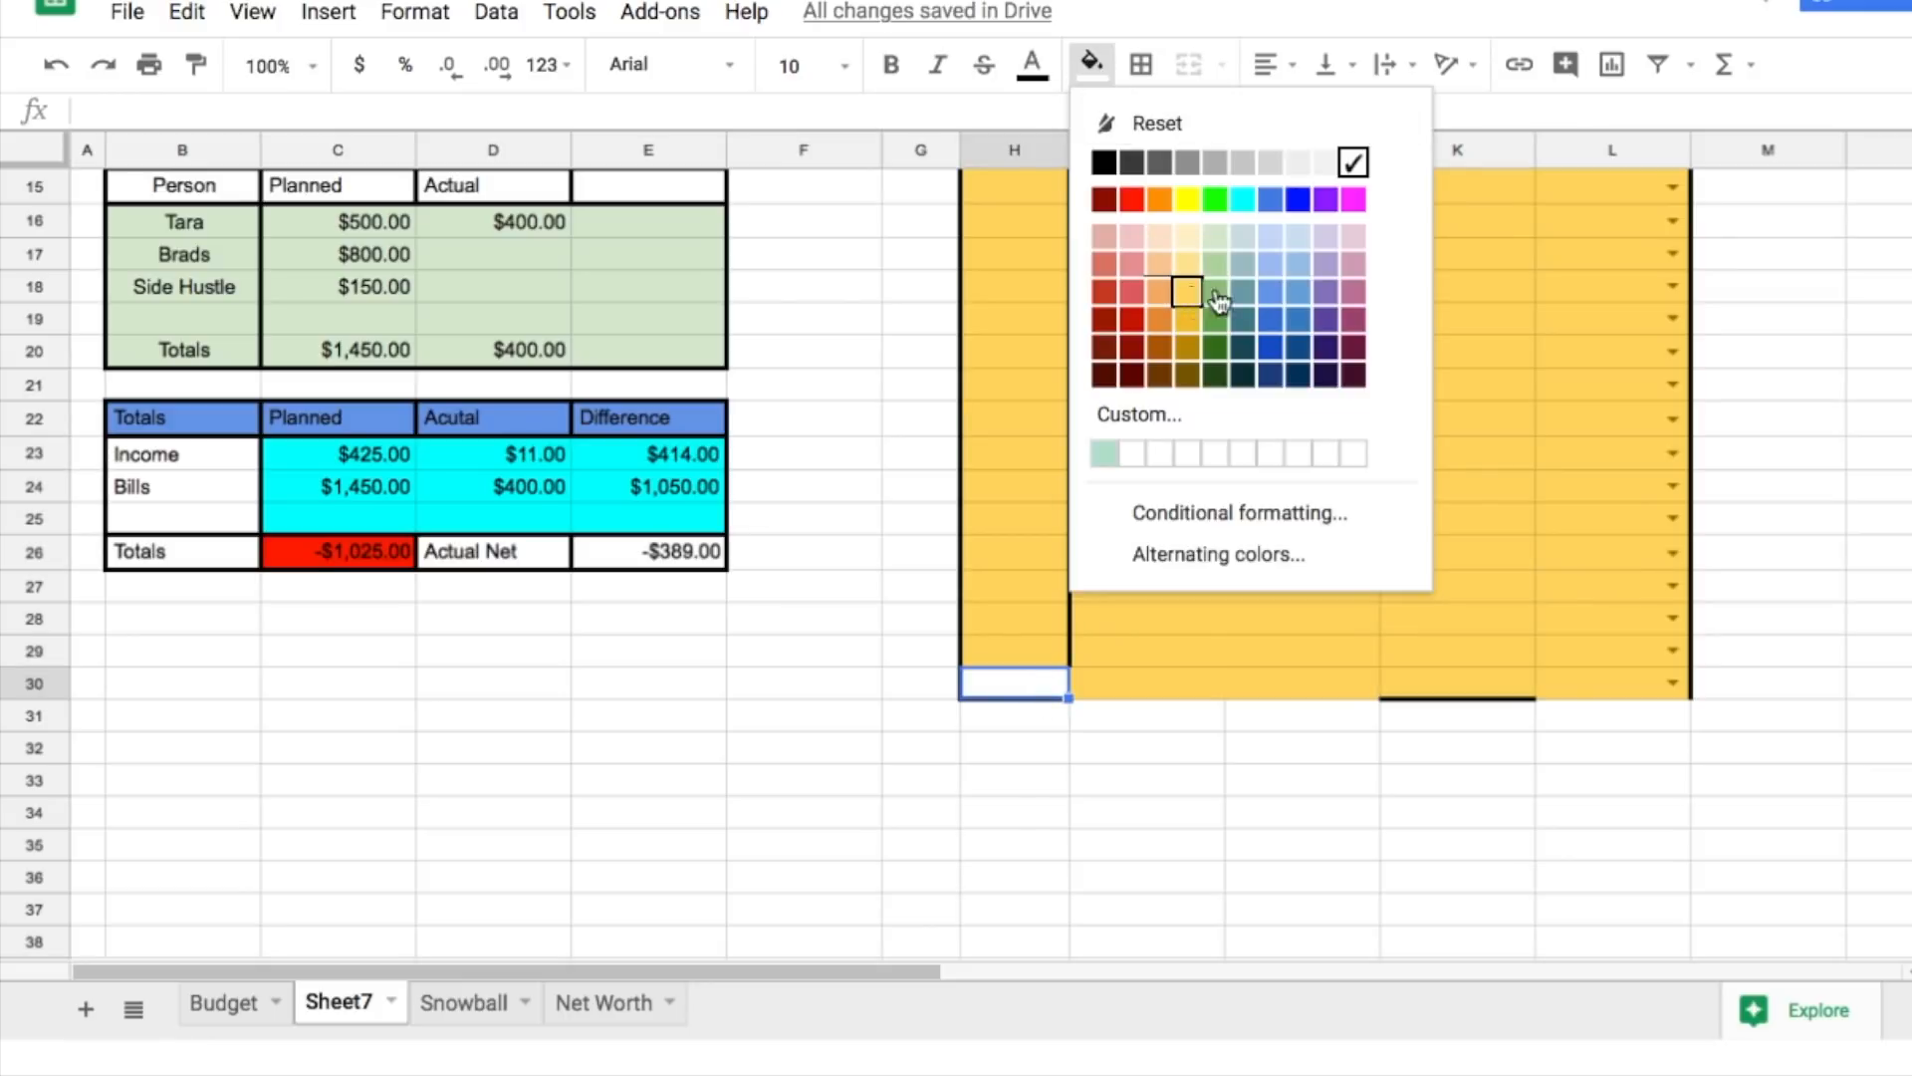
left_click(1207, 299)
Step: Extend the Food bill's Acutal SUMIF ranges to L5:L30 and K5:K30
scroll(1407, 500, "up", 5)
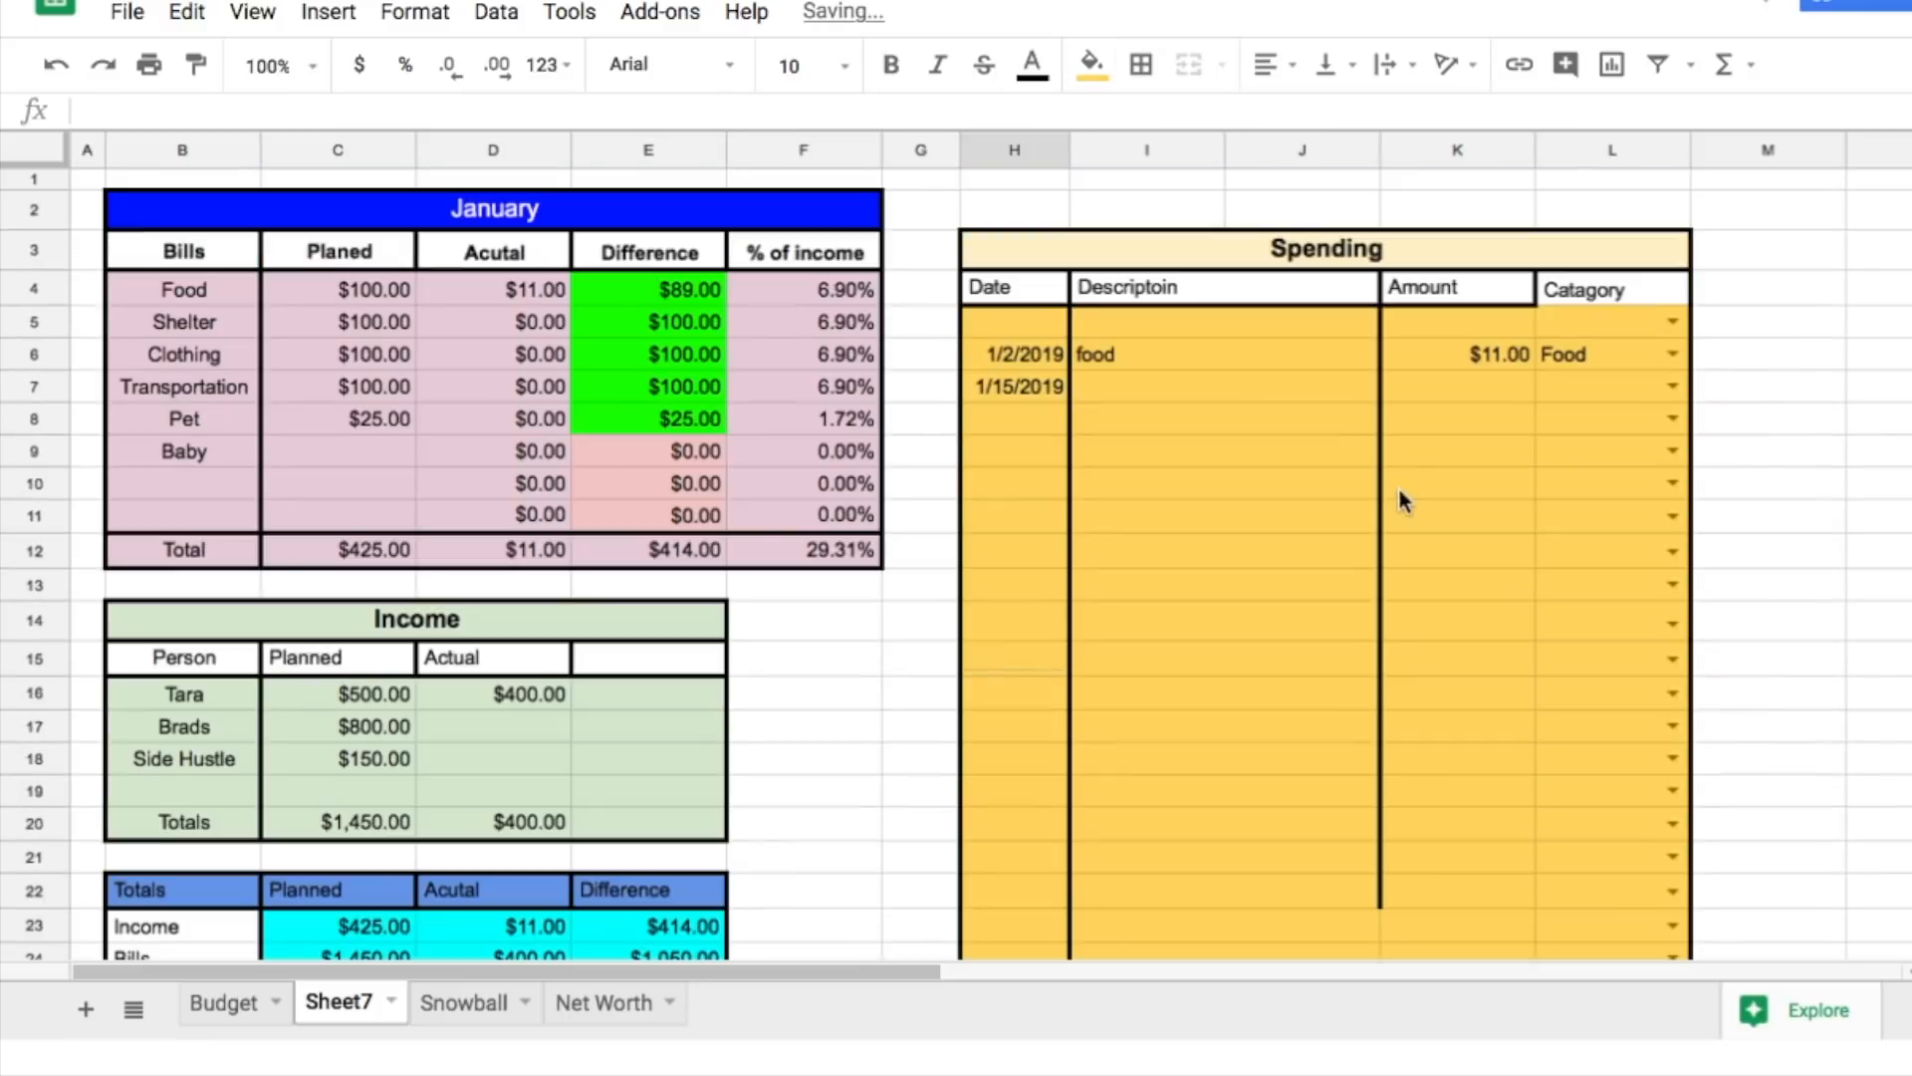
left_click(497, 296)
left_click(224, 108)
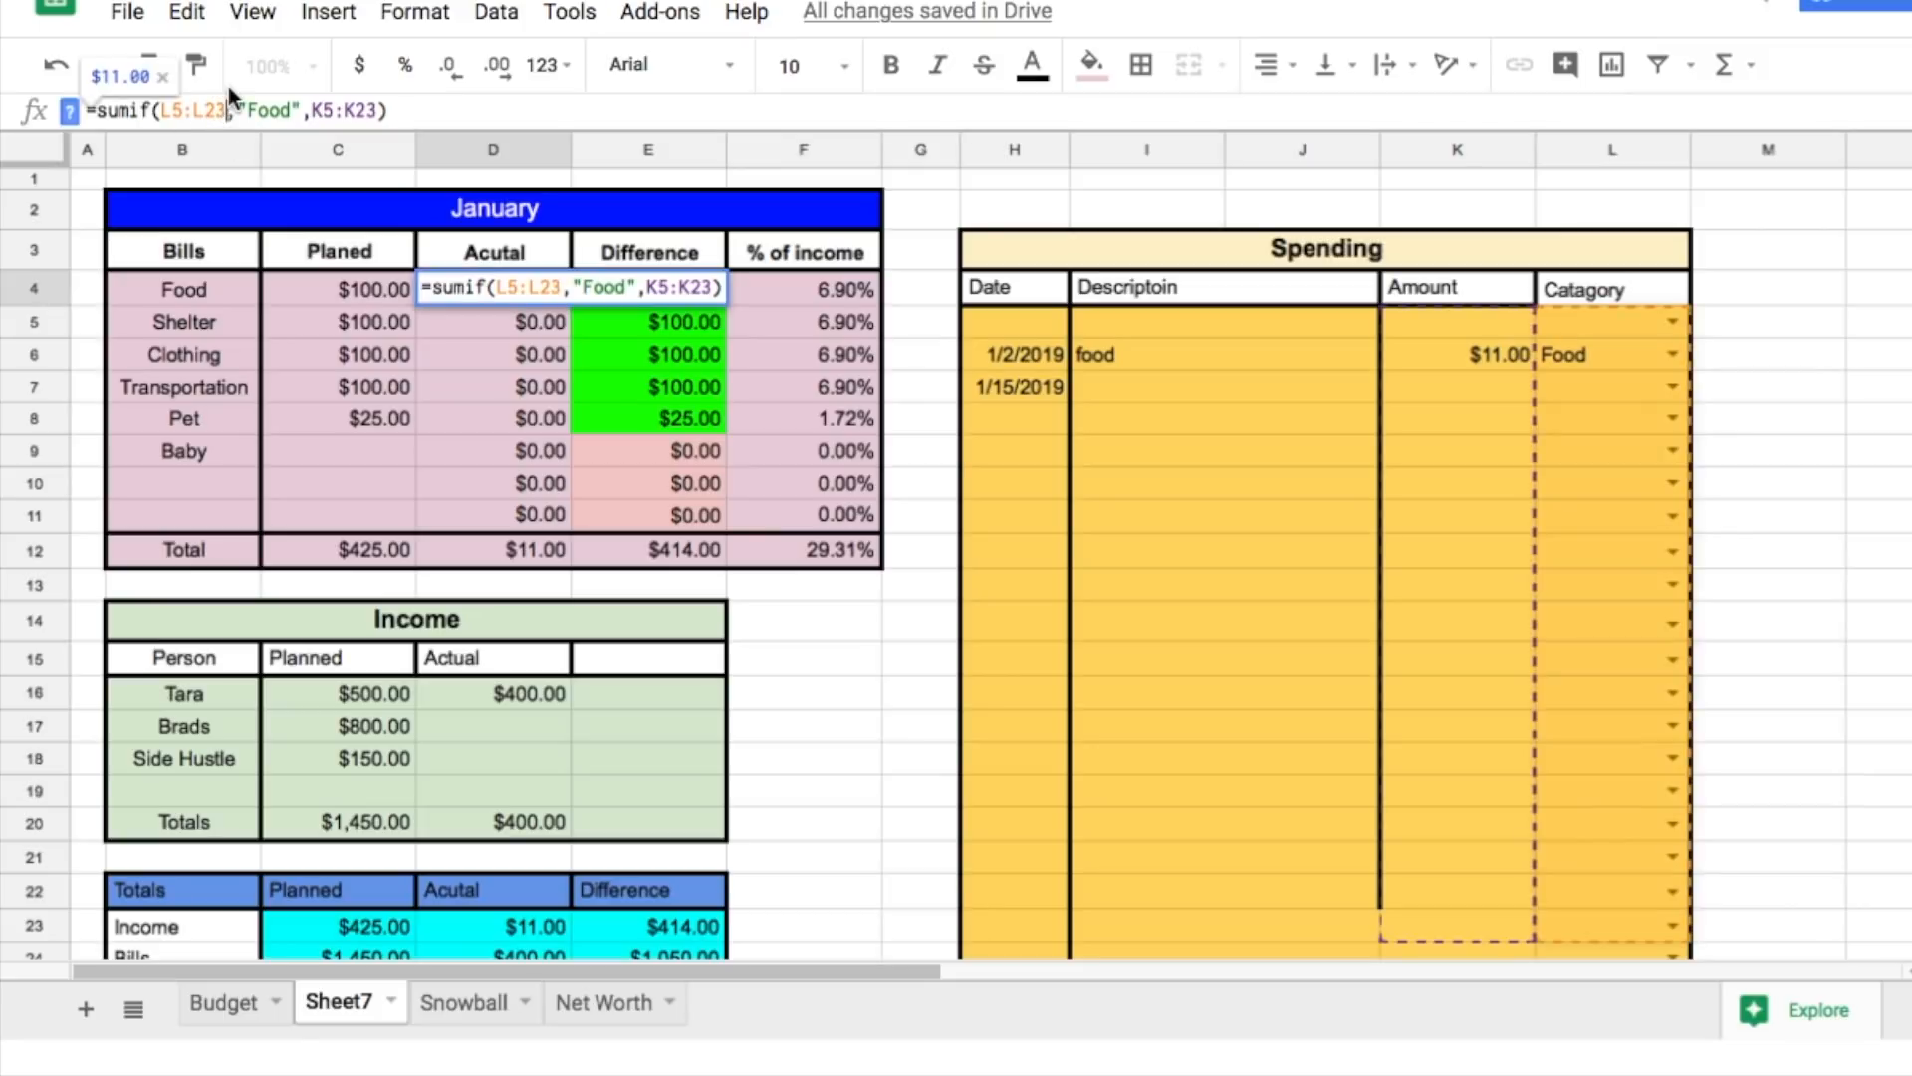
key("BackSpace")
key("BackSpace")
type("30")
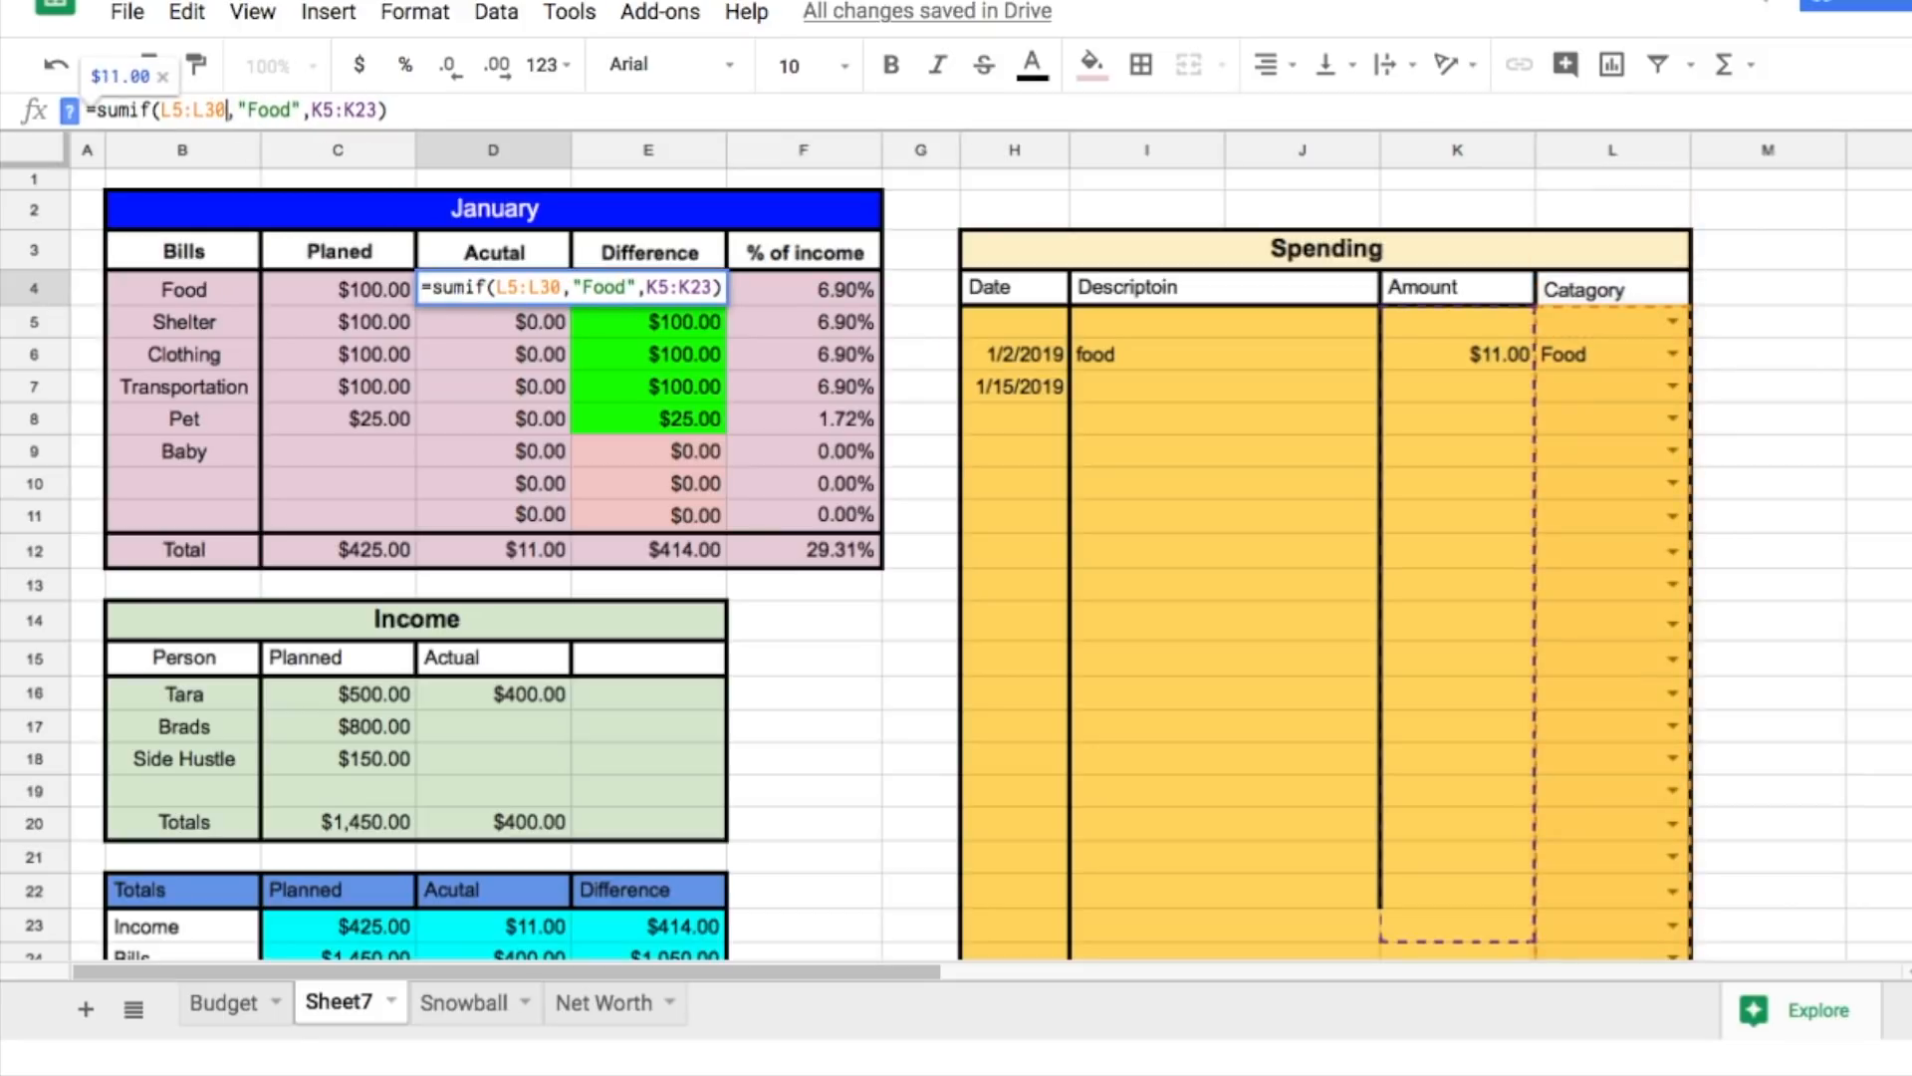
left_click(371, 109)
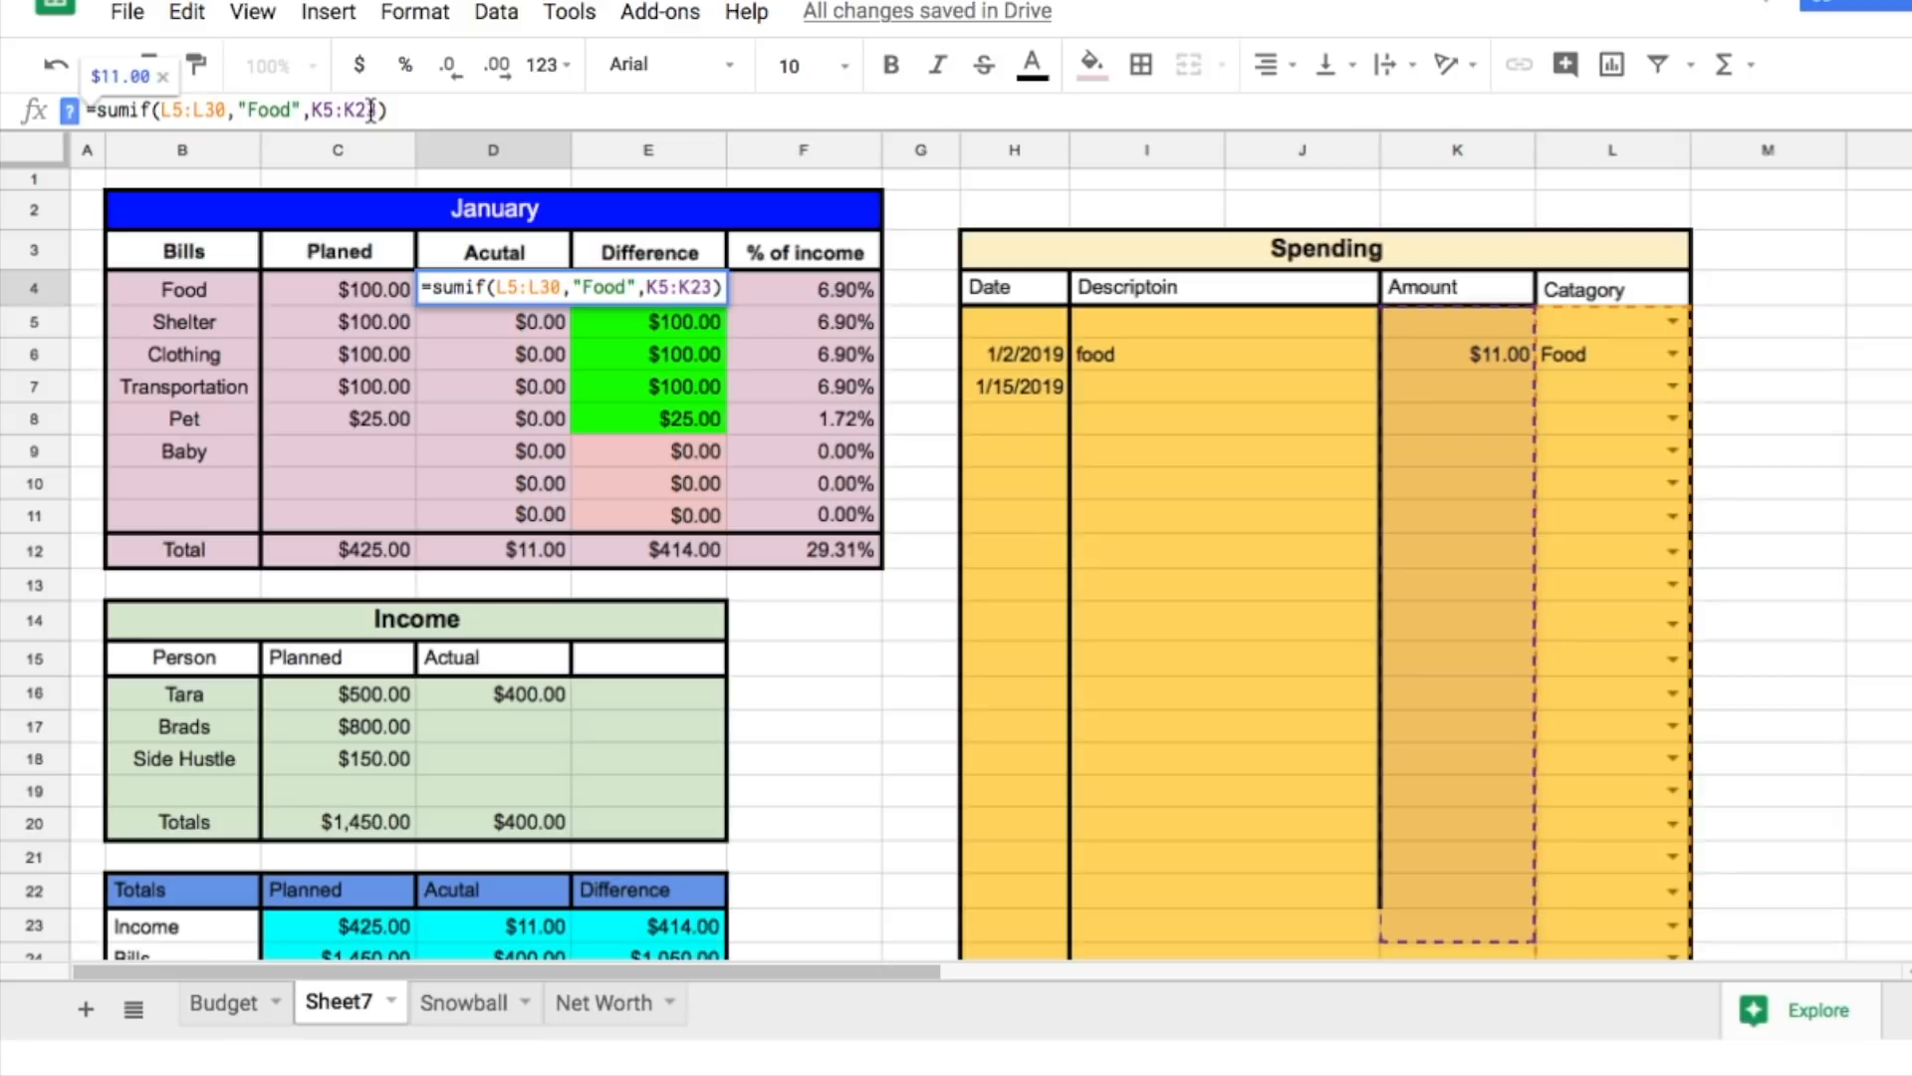
key("BackSpace")
key("BackSpace")
type("30")
key("Return")
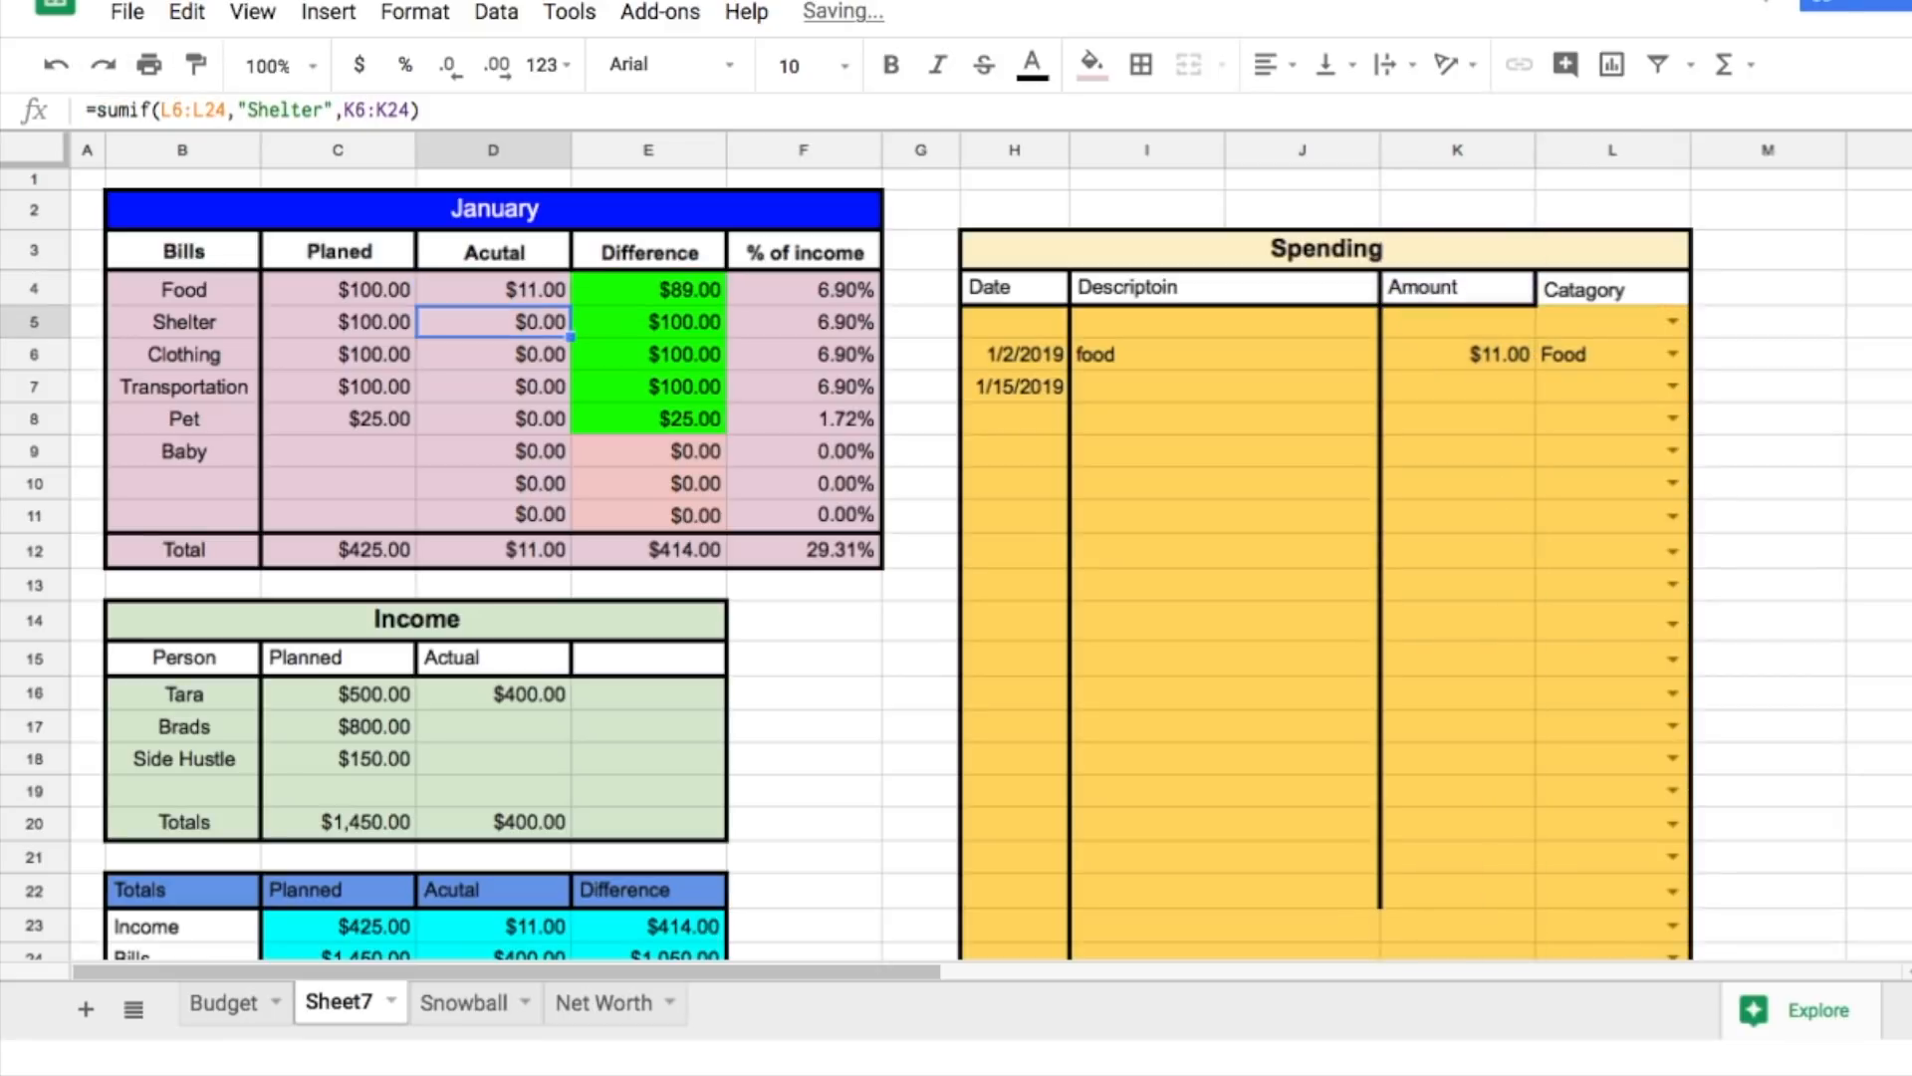
Step: Extend the Shelter bill's Acutal SUMIF ranges to L6:L30 and K6:K30
left_click(229, 115)
key("BackSpace")
key("BackSpace")
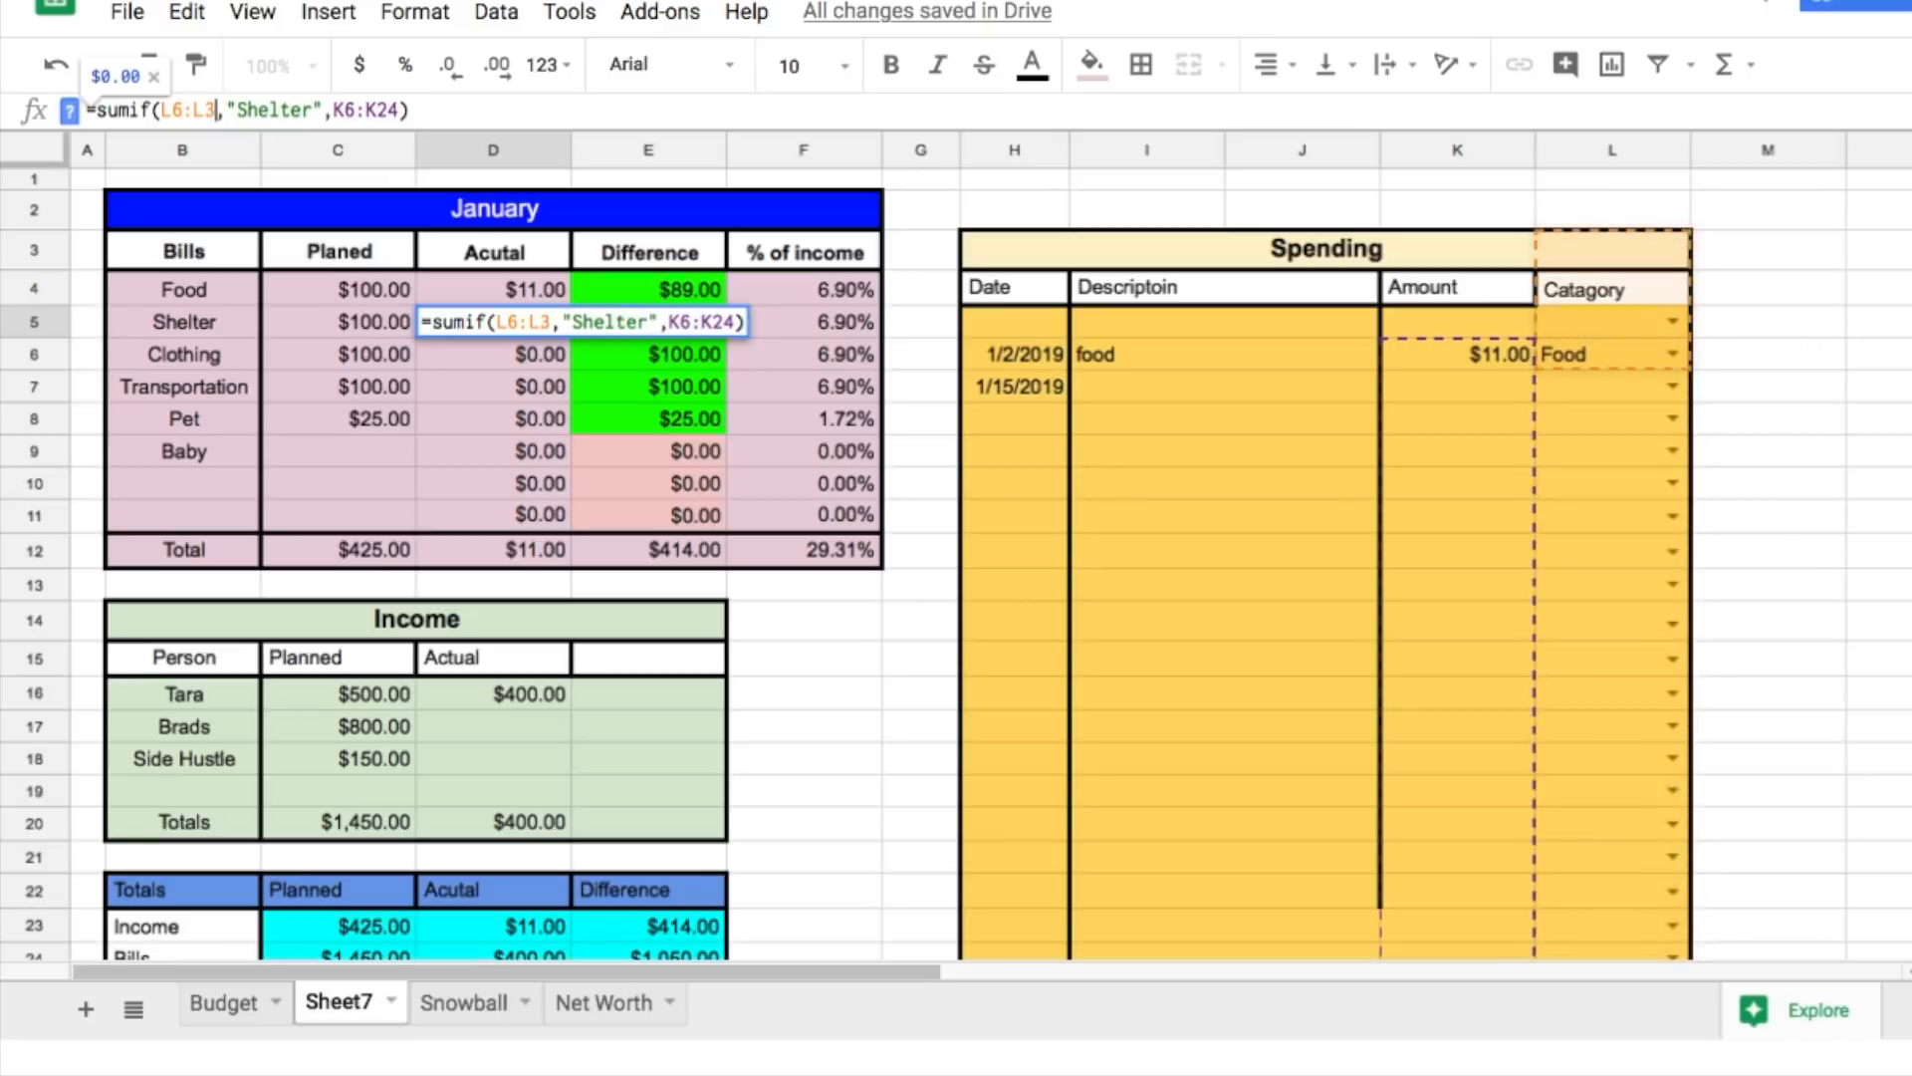
type("30")
left_click(406, 109)
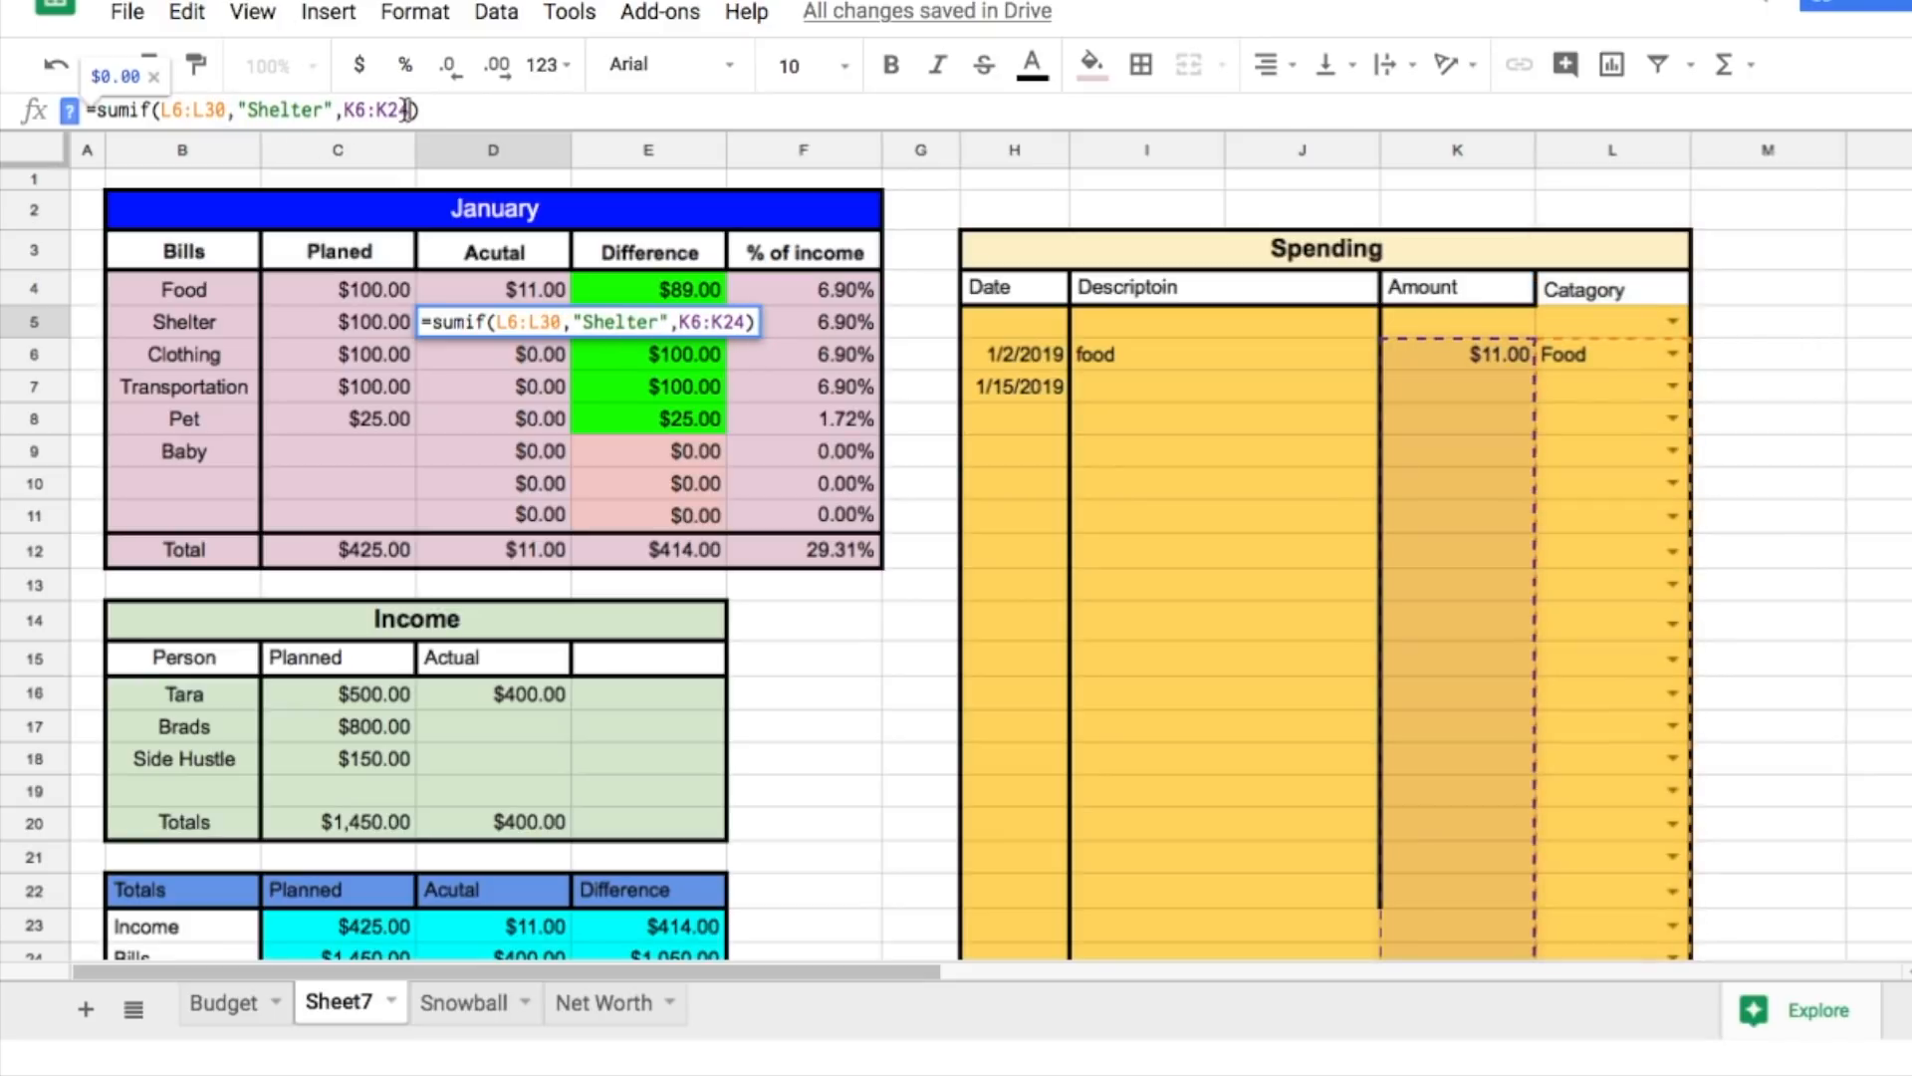
key("BackSpace")
key("BackSpace")
type("30")
key("Return")
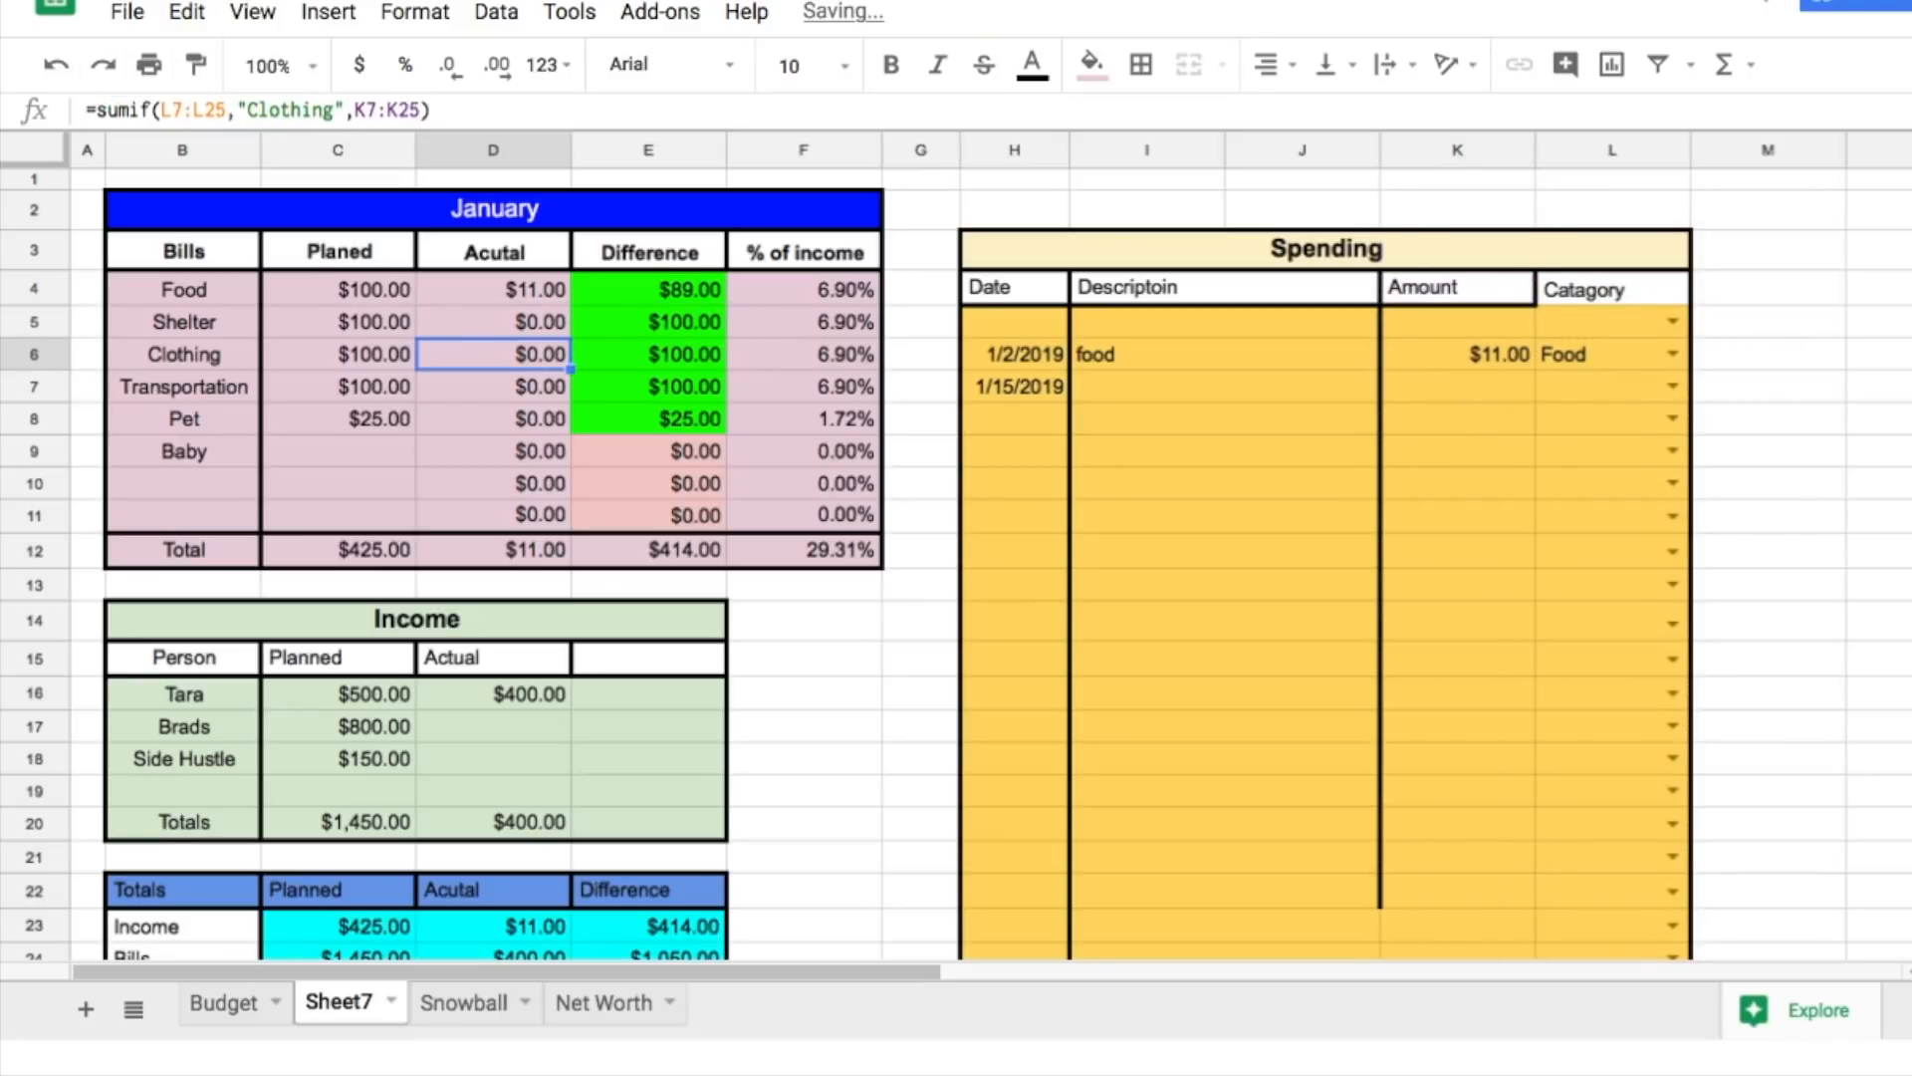
Step: Look over the whole January sheet, from the bills table through the income, totals and Spending tables
scroll(820, 730, "down", 3)
scroll(820, 730, "up", 3)
scroll(1114, 662, "down", 15)
scroll(1080, 638, "up", 15)
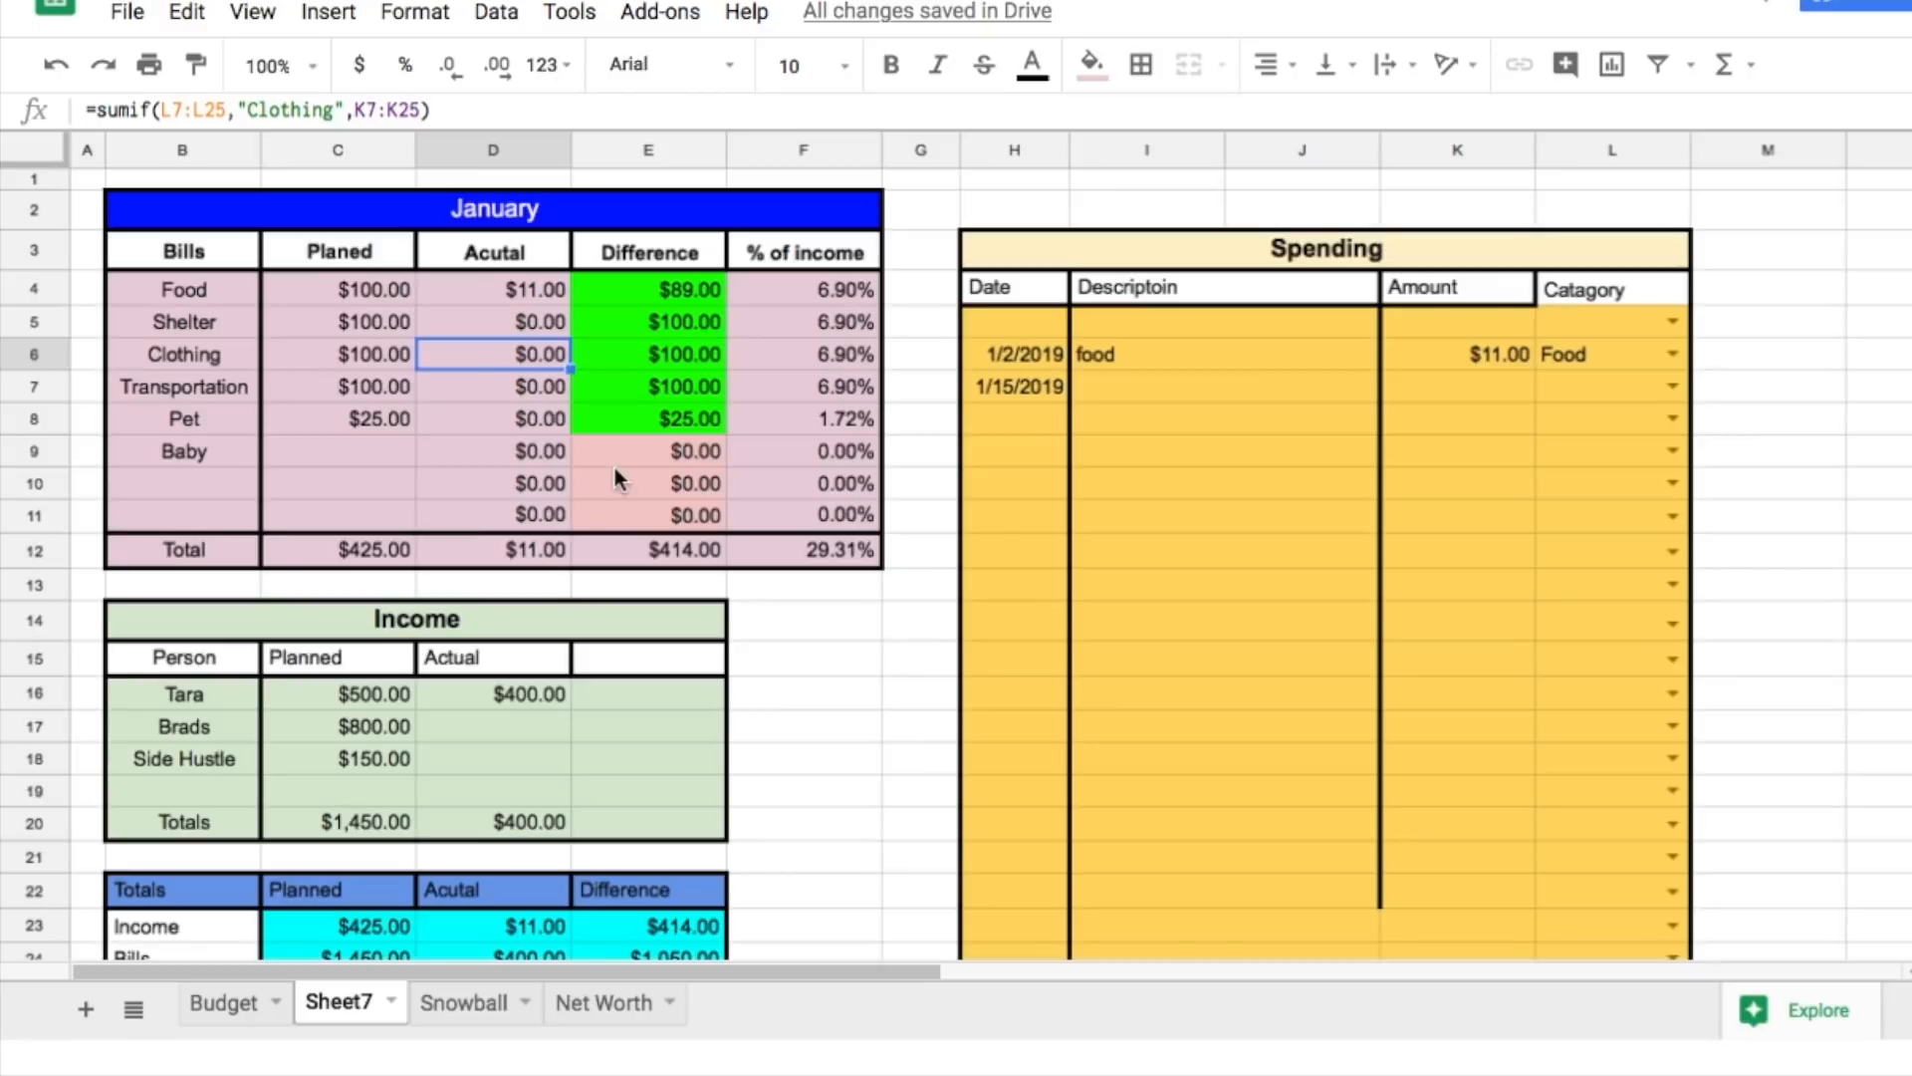
scroll(791, 459, "down", 10)
scroll(640, 379, "up", 10)
scroll(667, 617, "down", 7)
scroll(745, 598, "up", 7)
Step: Format the bill names in B4:B9 in italic Bree Serif and display the category choices for Spending cell L5
left_click_drag(197, 299, 200, 450)
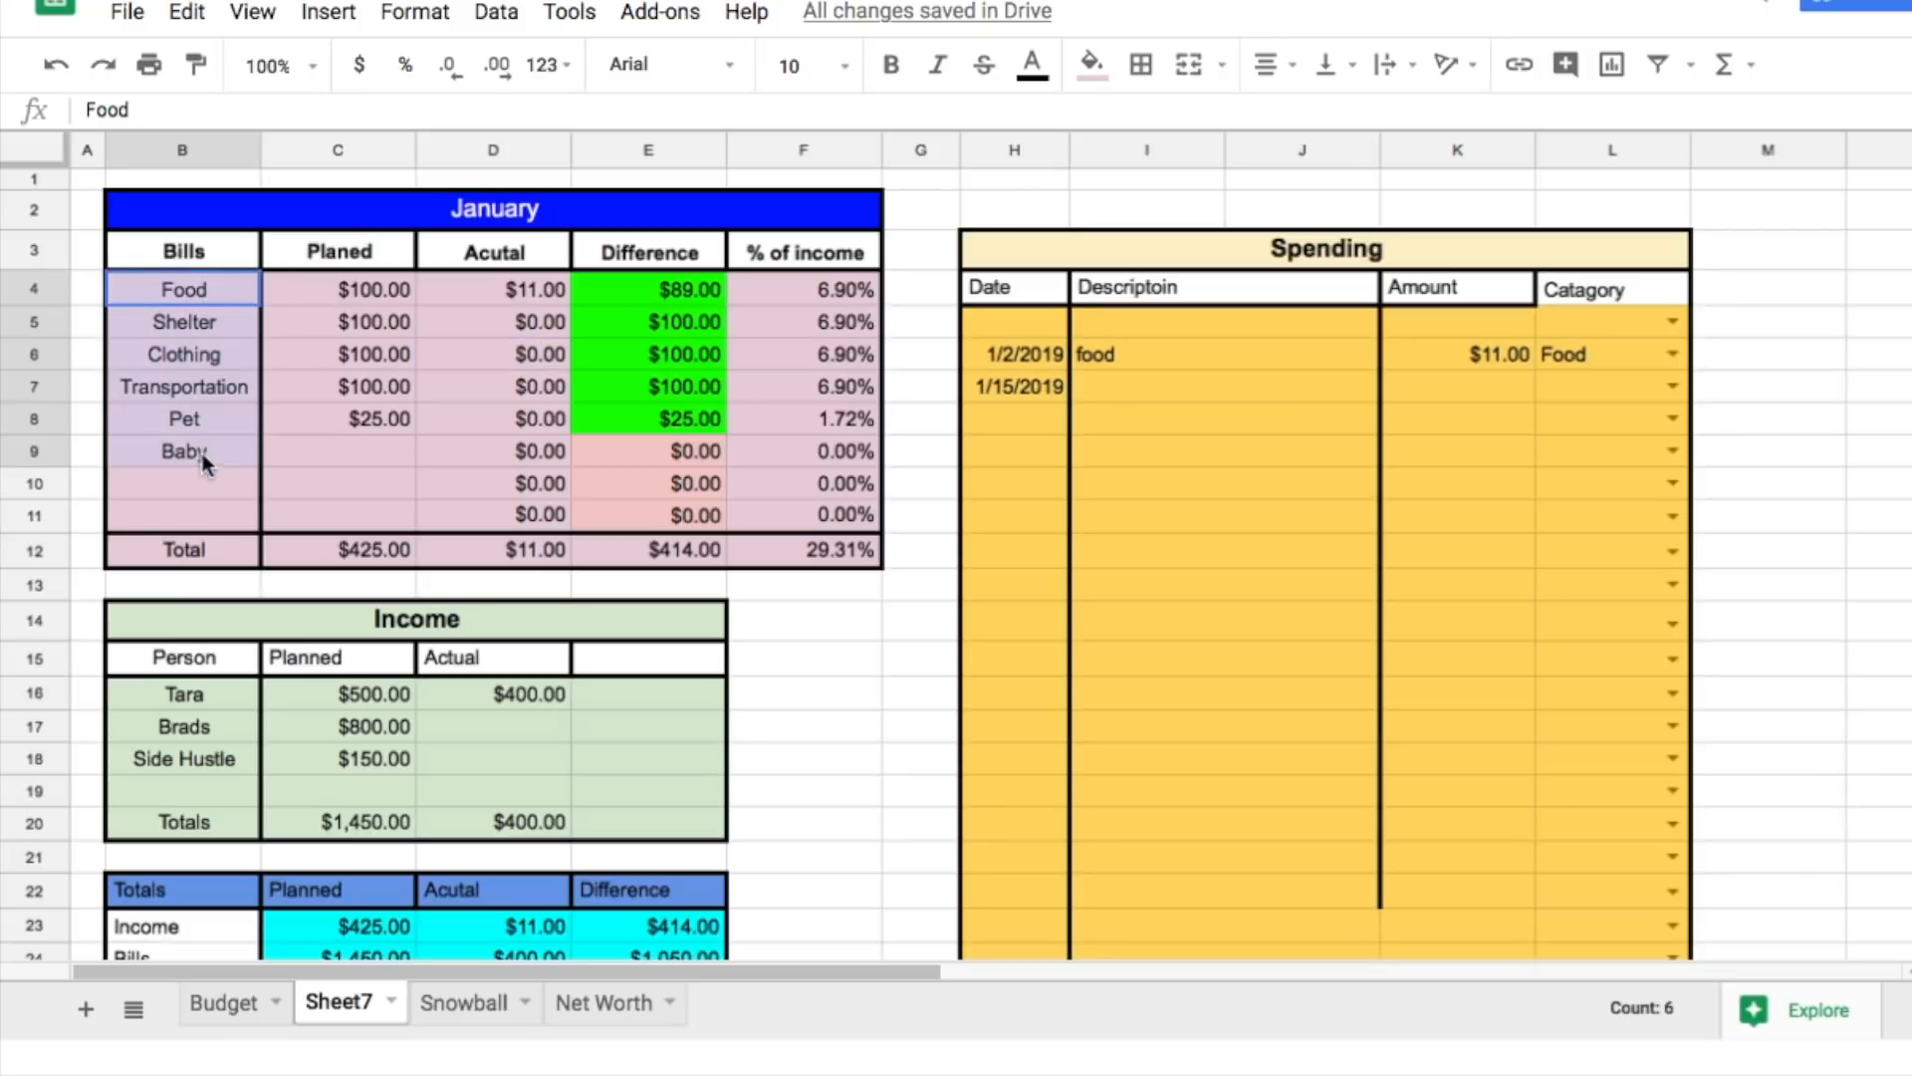
left_click(670, 64)
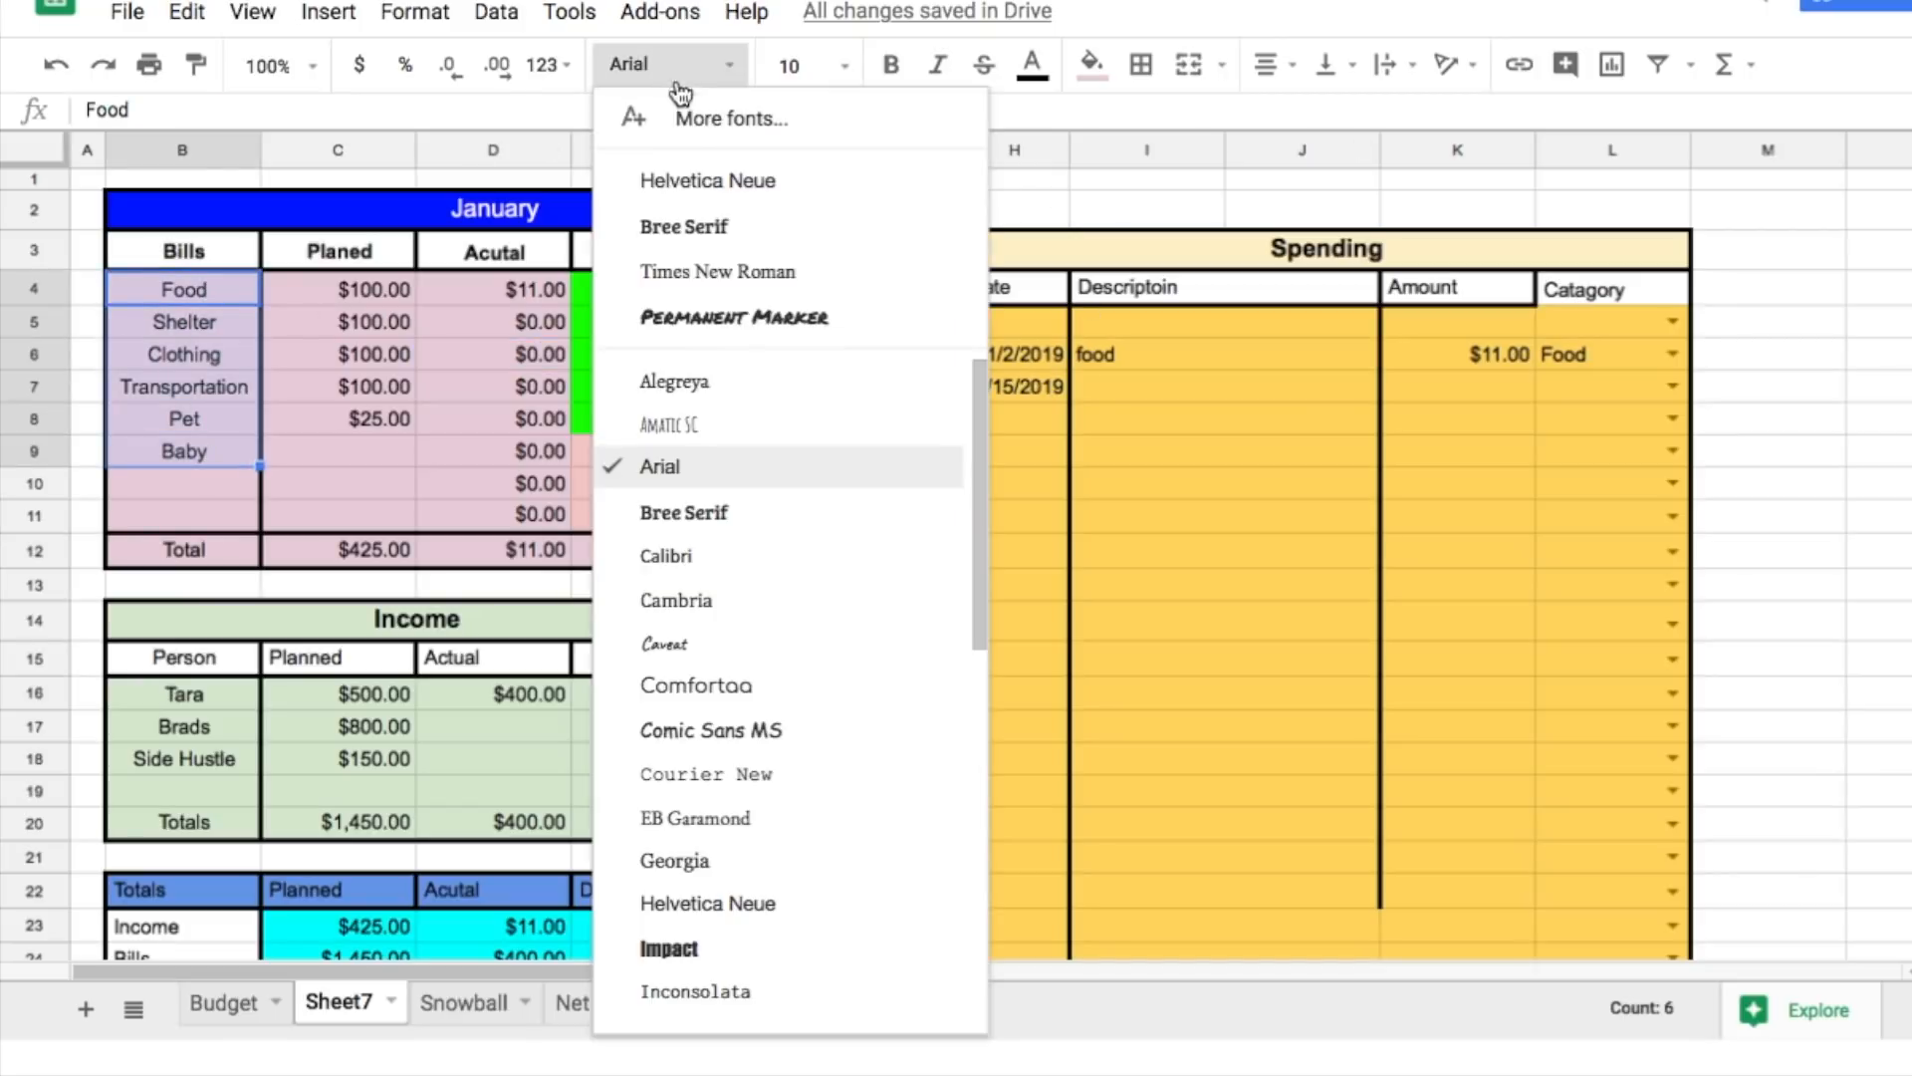
left_click(719, 234)
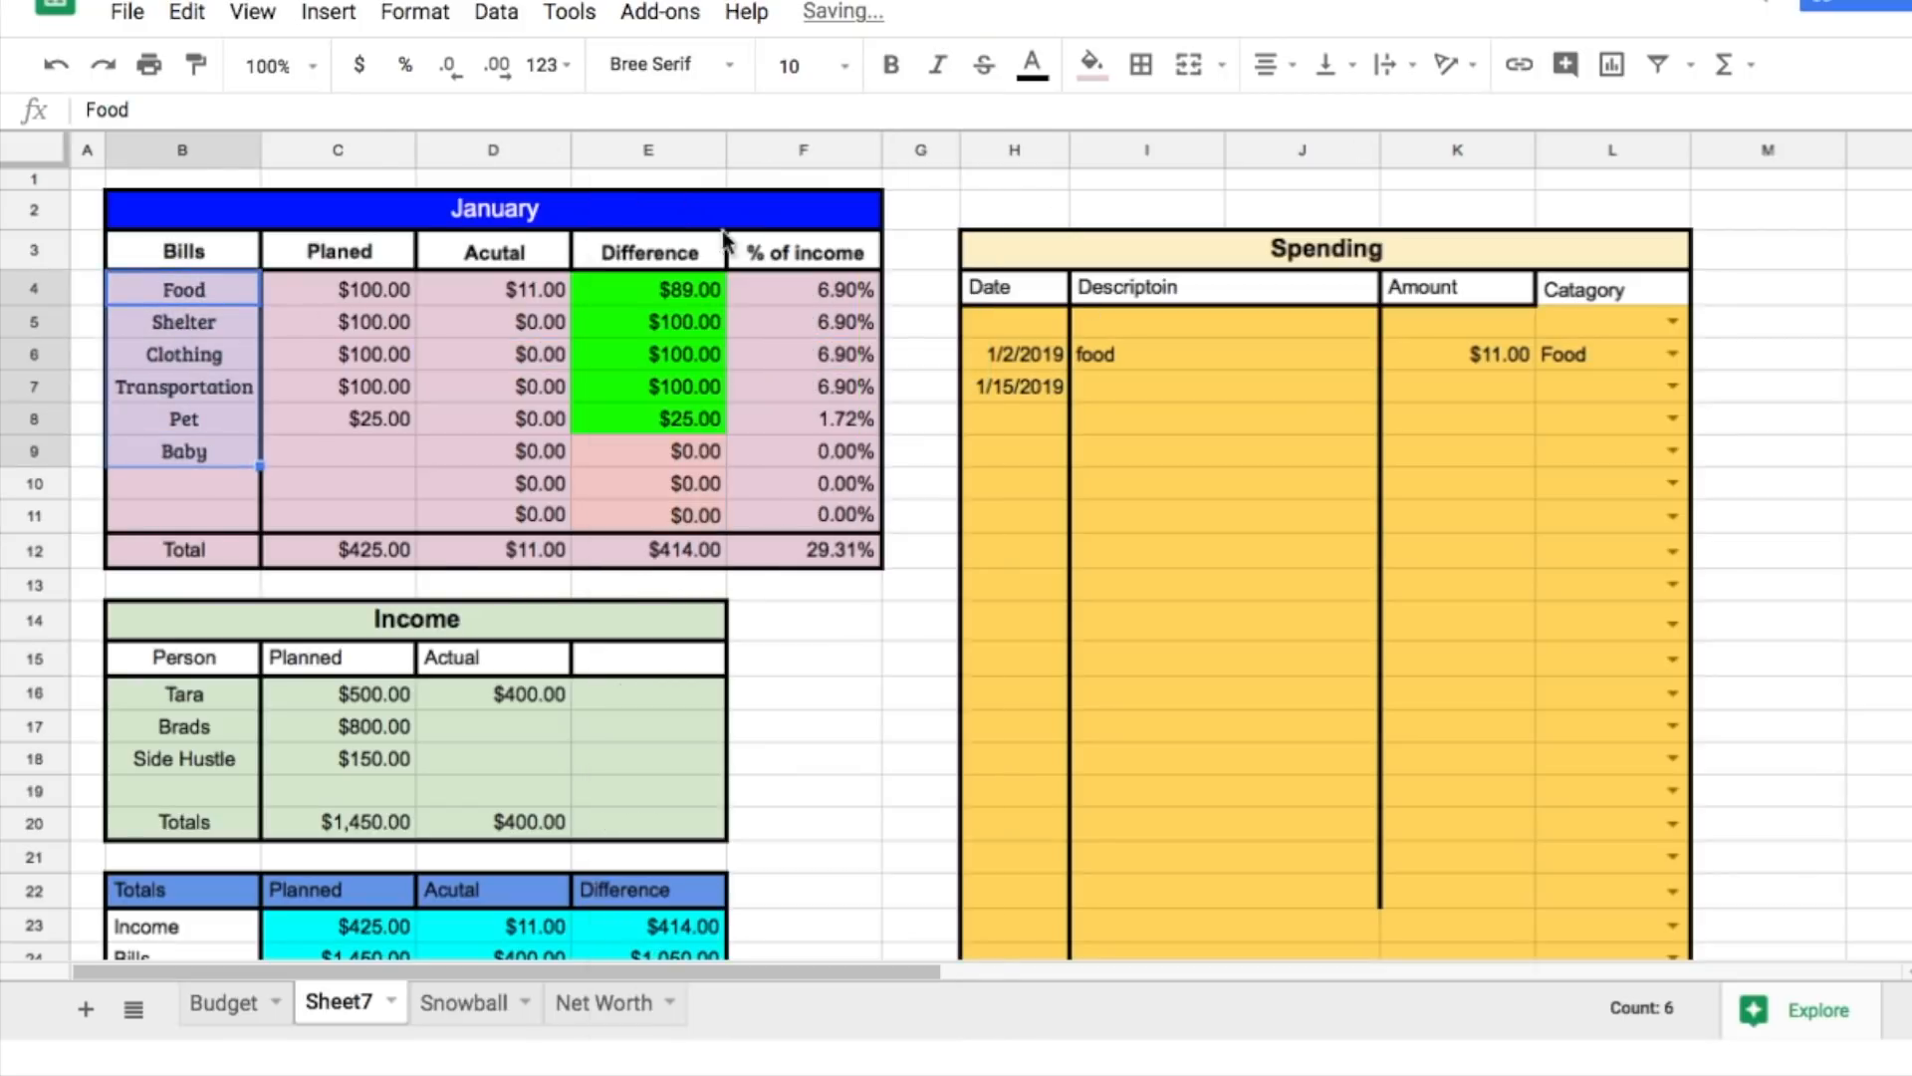
left_click(937, 64)
left_click(647, 450)
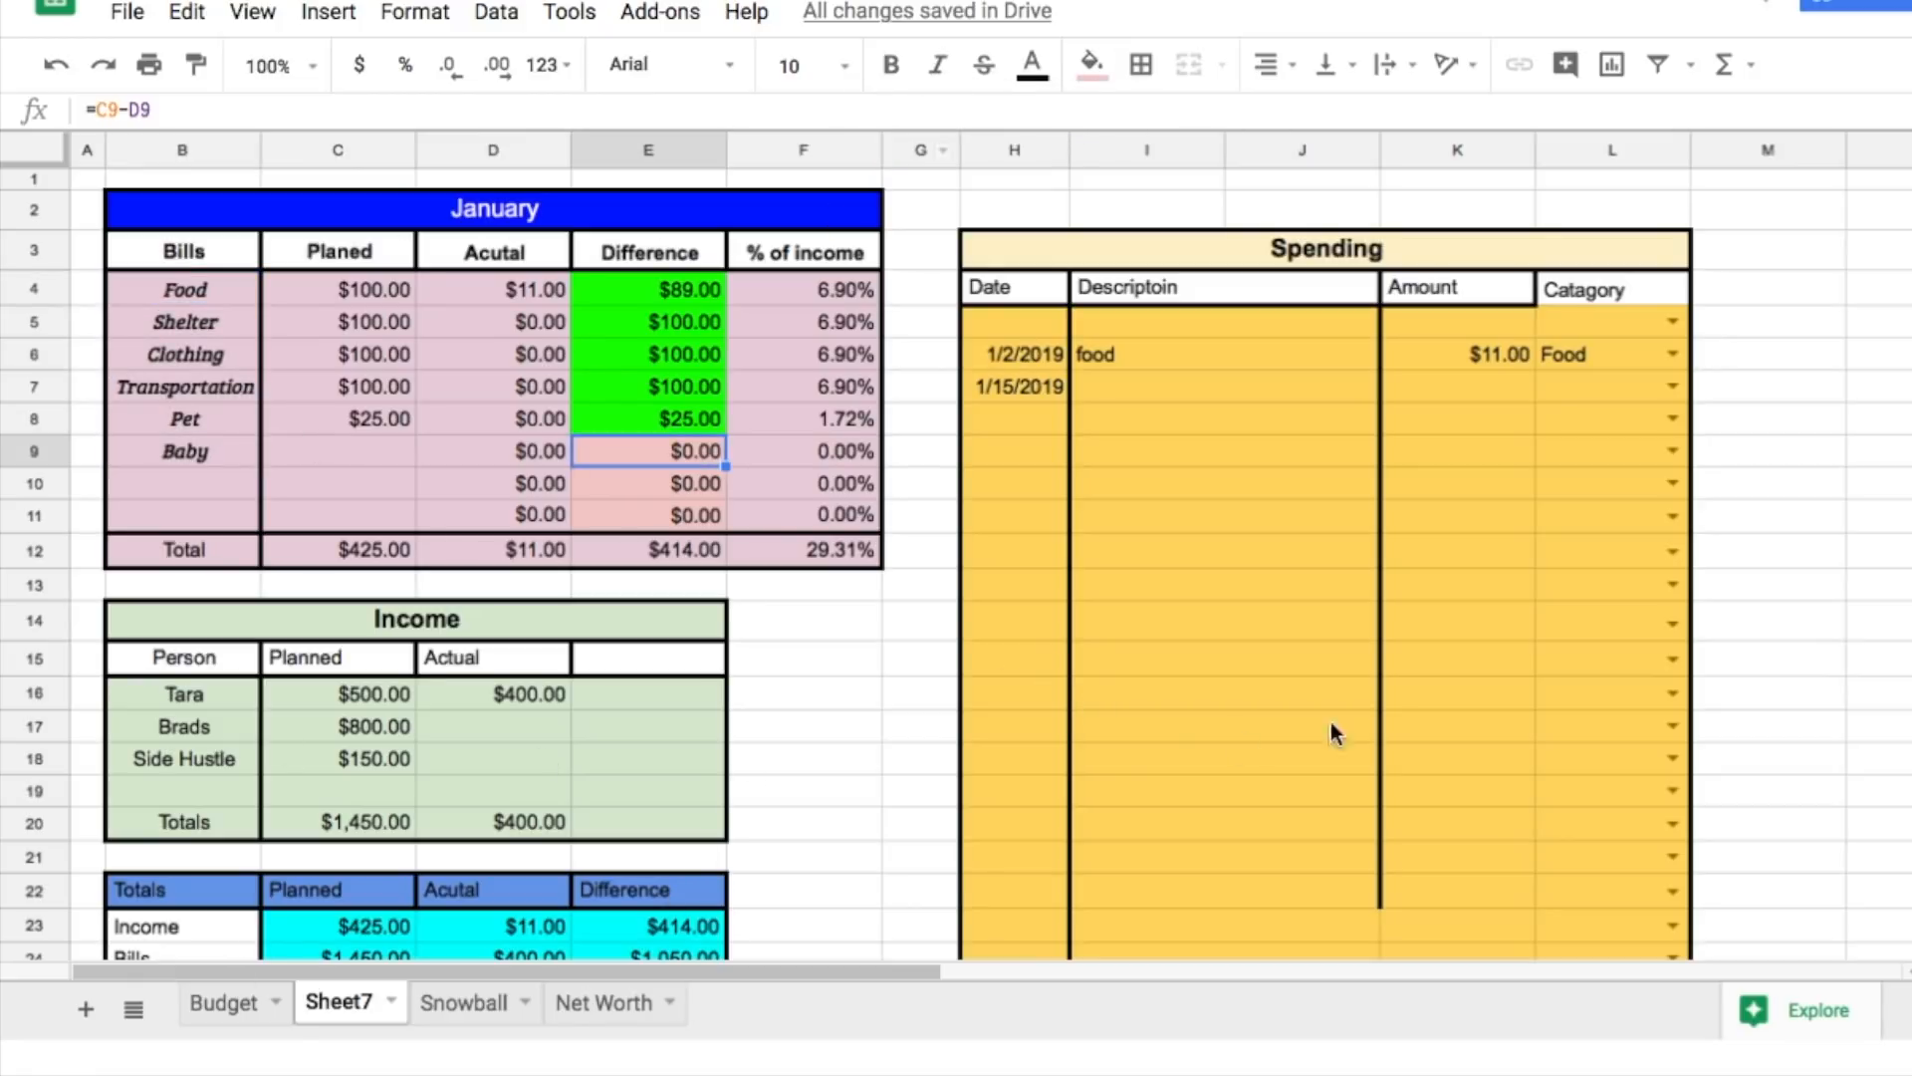
left_click(1674, 325)
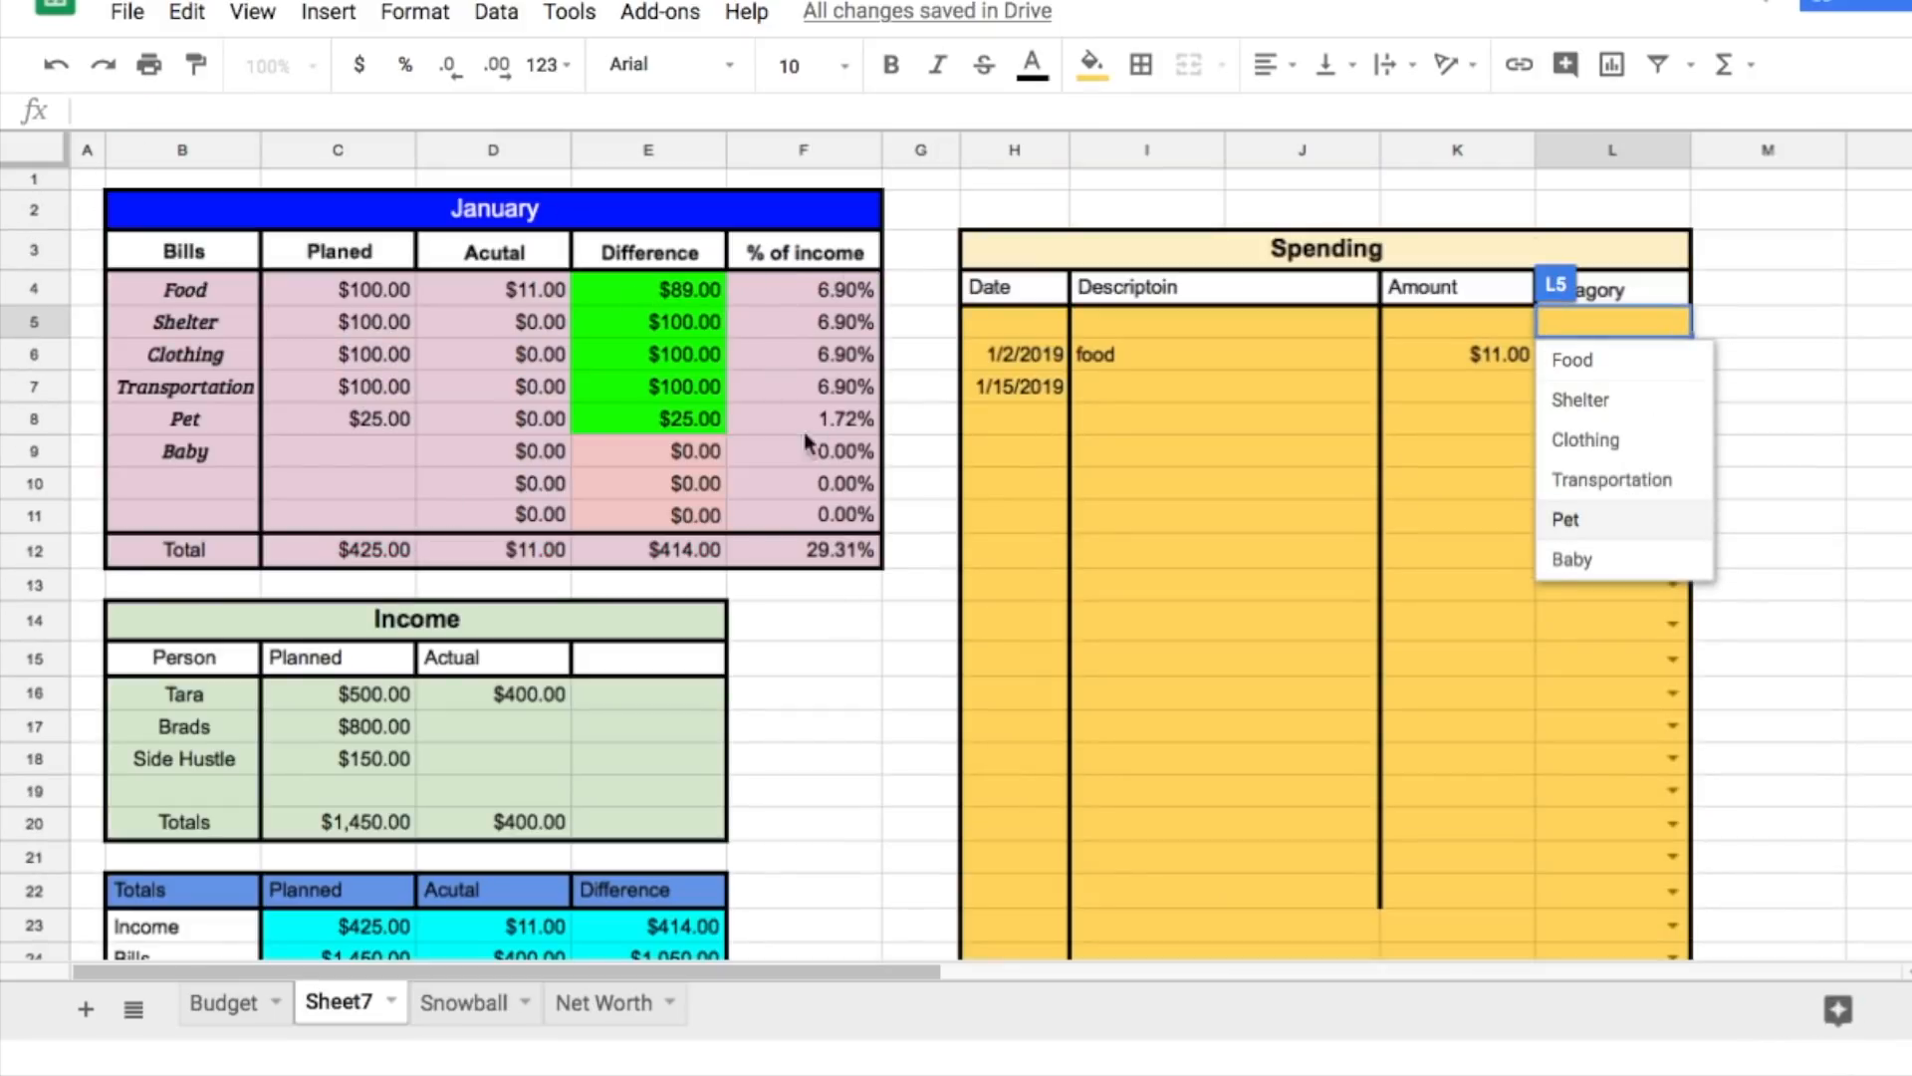
Step: Center the % of income values in F4:F12 and open the horizontal alignment options for the Acutal amounts in D4:D11
left_click_drag(827, 293, 847, 550)
left_click(1266, 72)
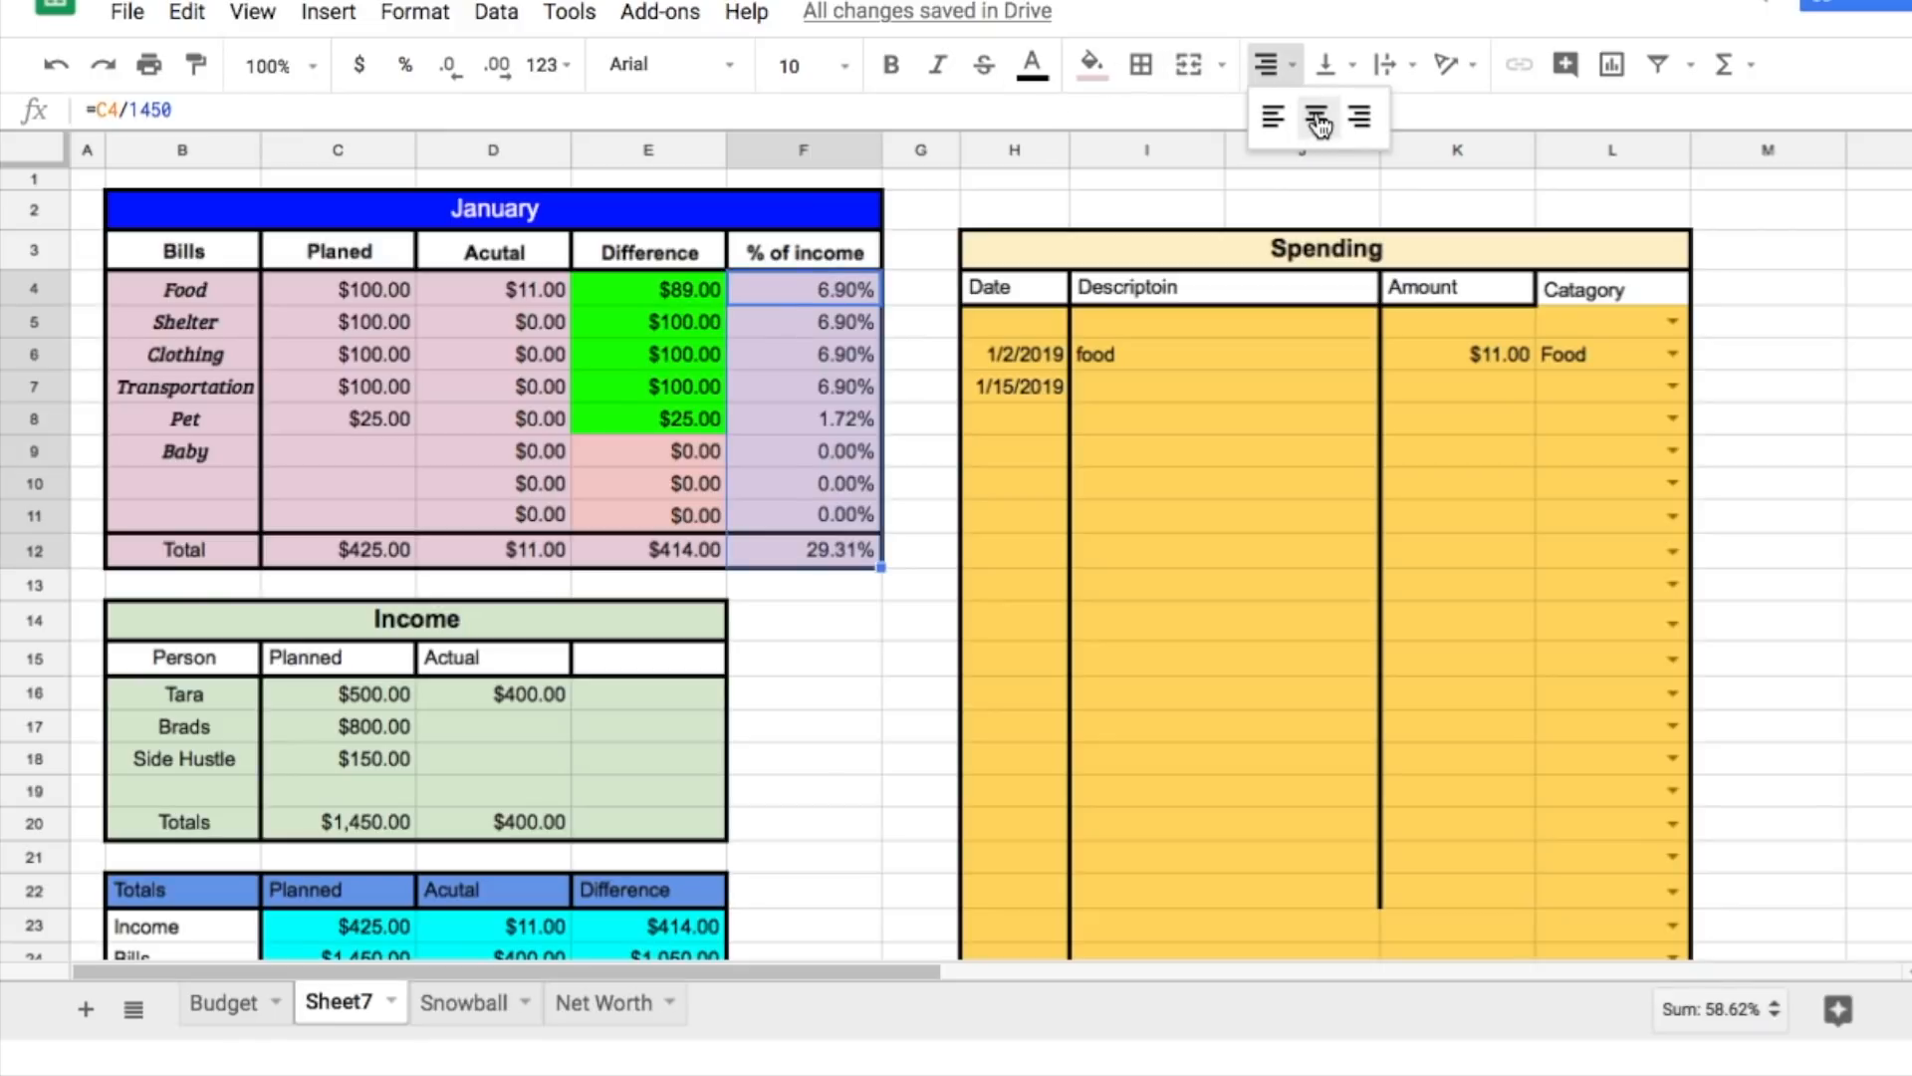
left_click(1314, 116)
left_click_drag(531, 294, 534, 513)
left_click(1268, 69)
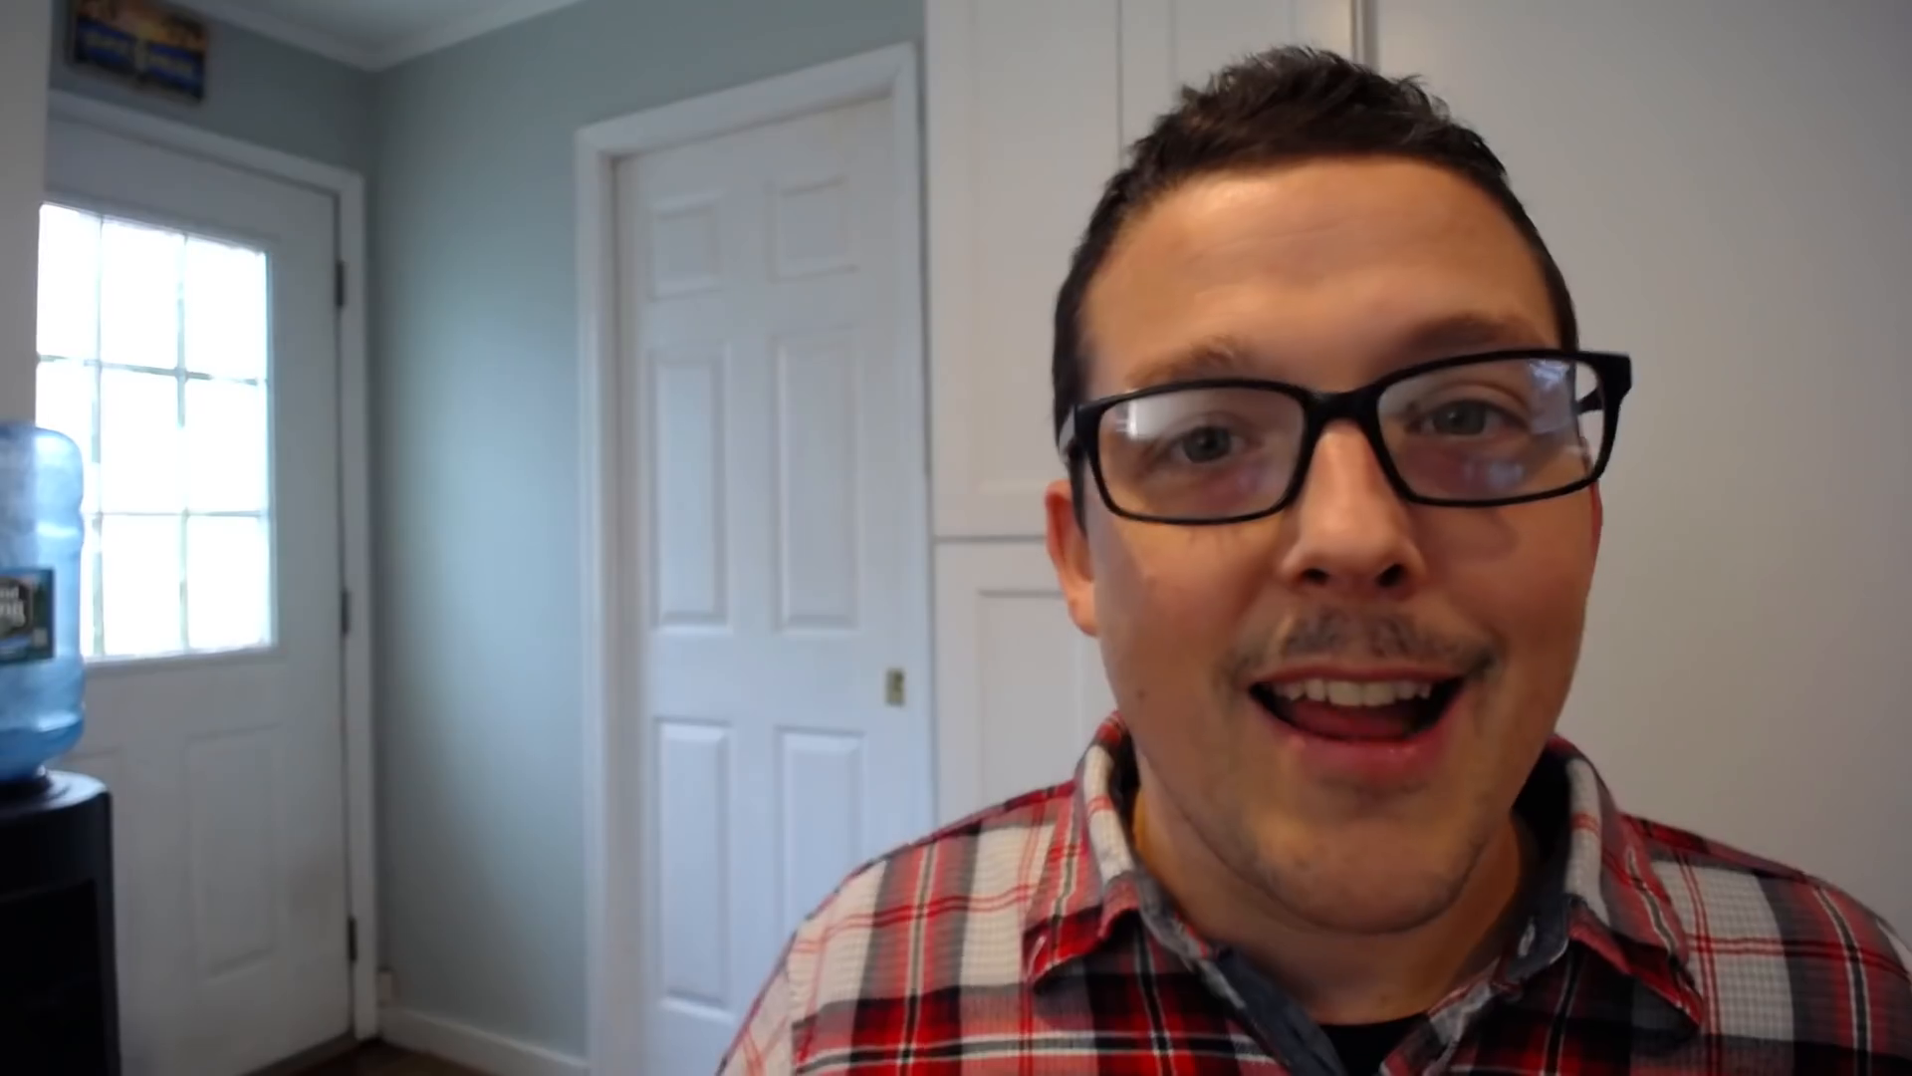